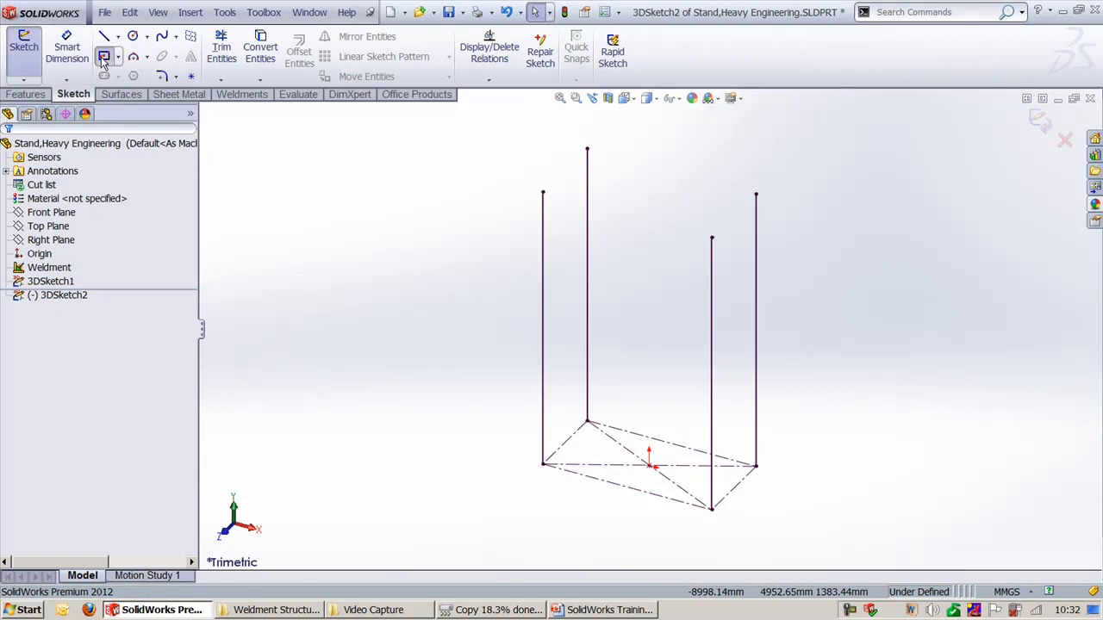
# Sketch a center rectangle from the origin on the ZX plane, about 6438 by 2685 mm, around the base.
pyautogui.click(103, 56)
pyautogui.click(651, 467)
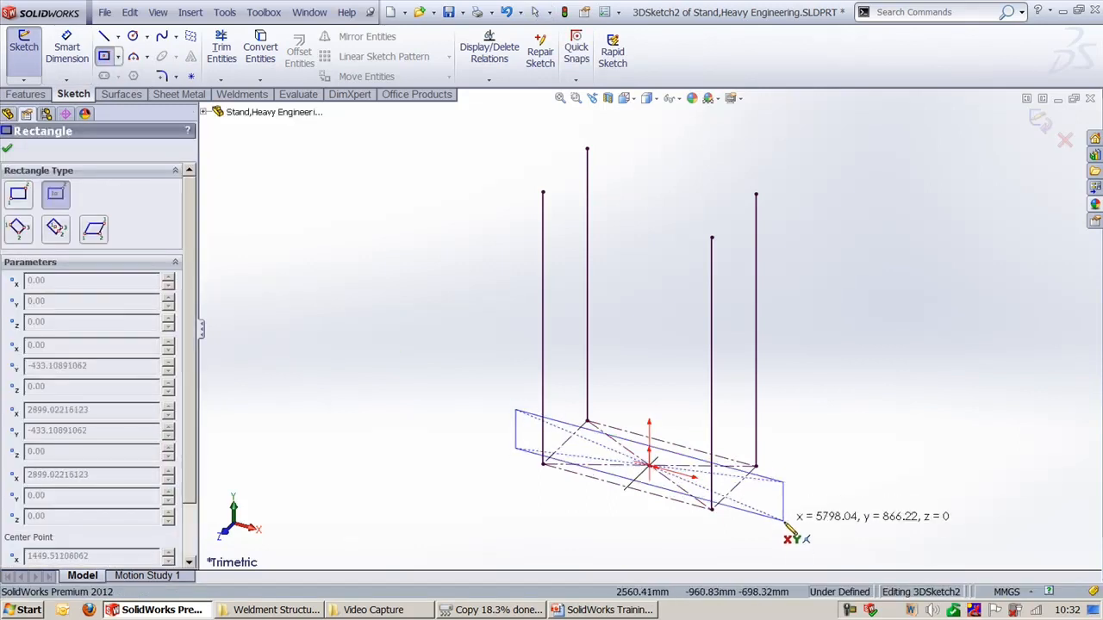
pyautogui.press('Tab')
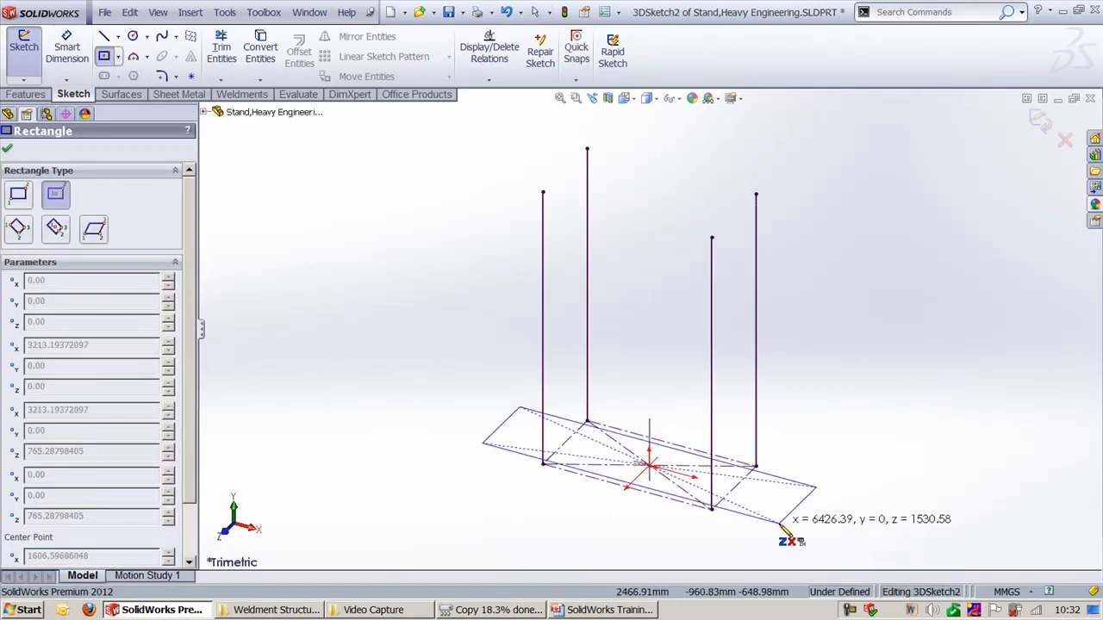
pyautogui.click(766, 539)
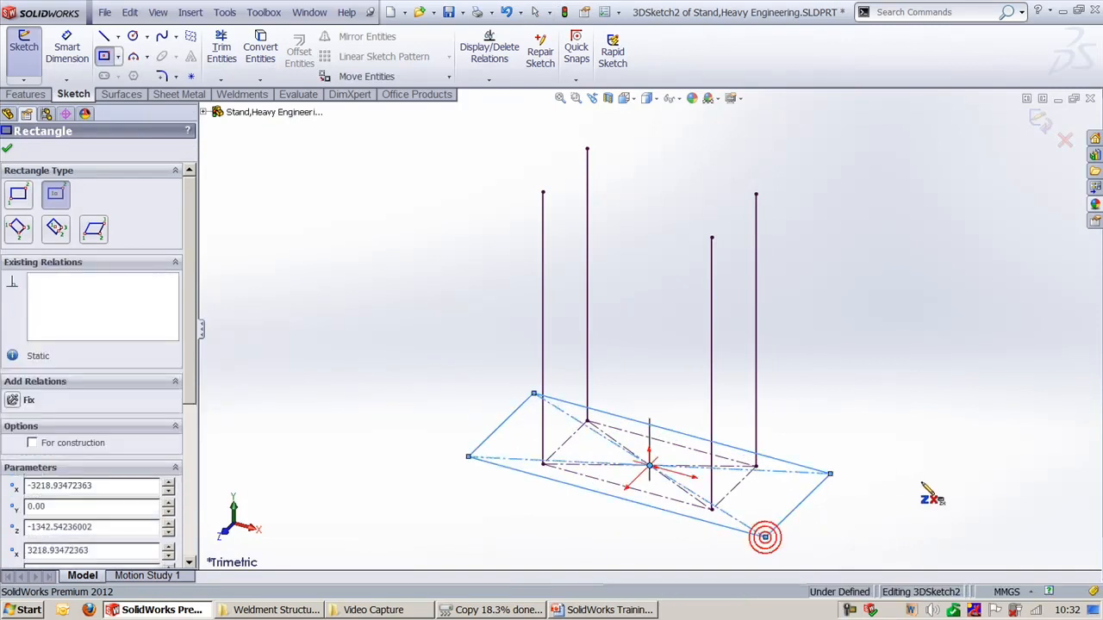
# Undo the center rectangle and exit the second 3D sketch.
pyautogui.press('l')
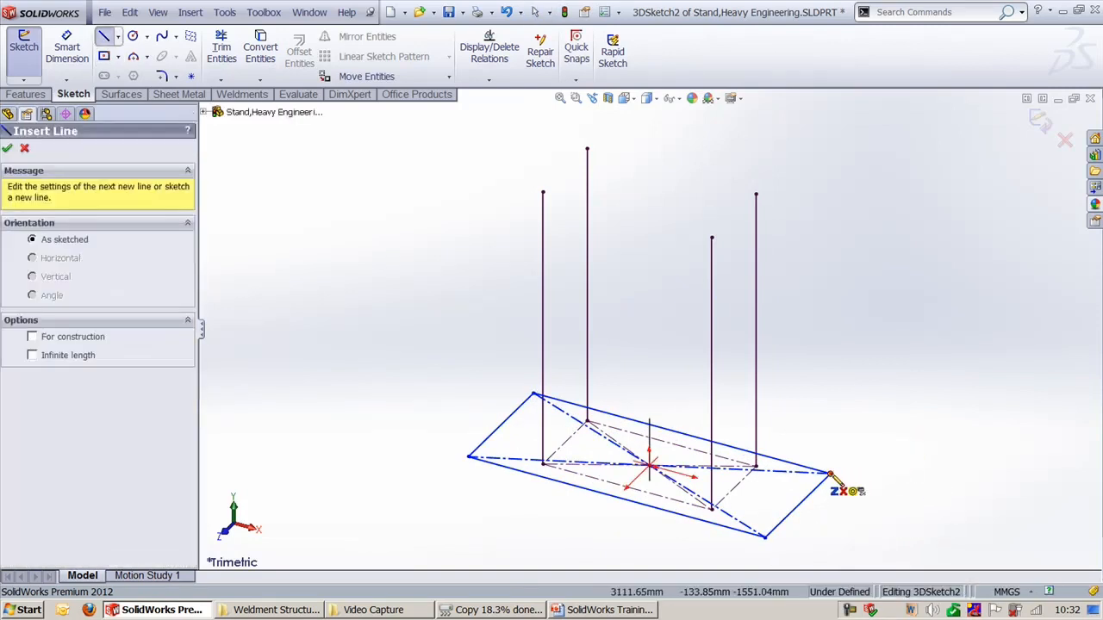
pyautogui.click(830, 473)
pyautogui.press('Escape')
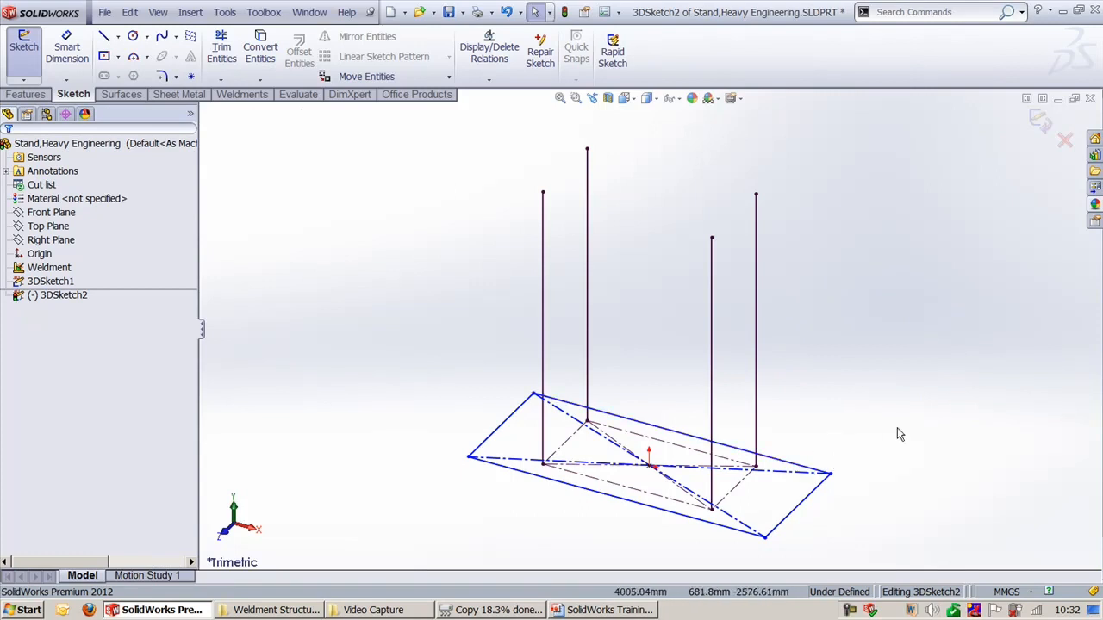
pyautogui.hotkey('ctrl', 'z')
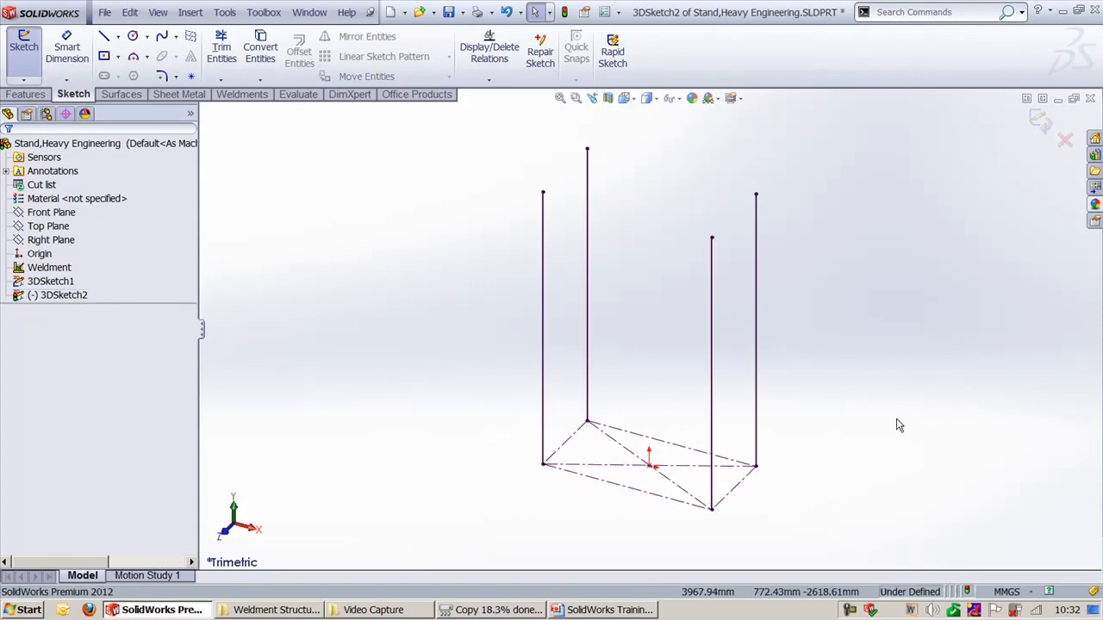
pyautogui.click(1040, 123)
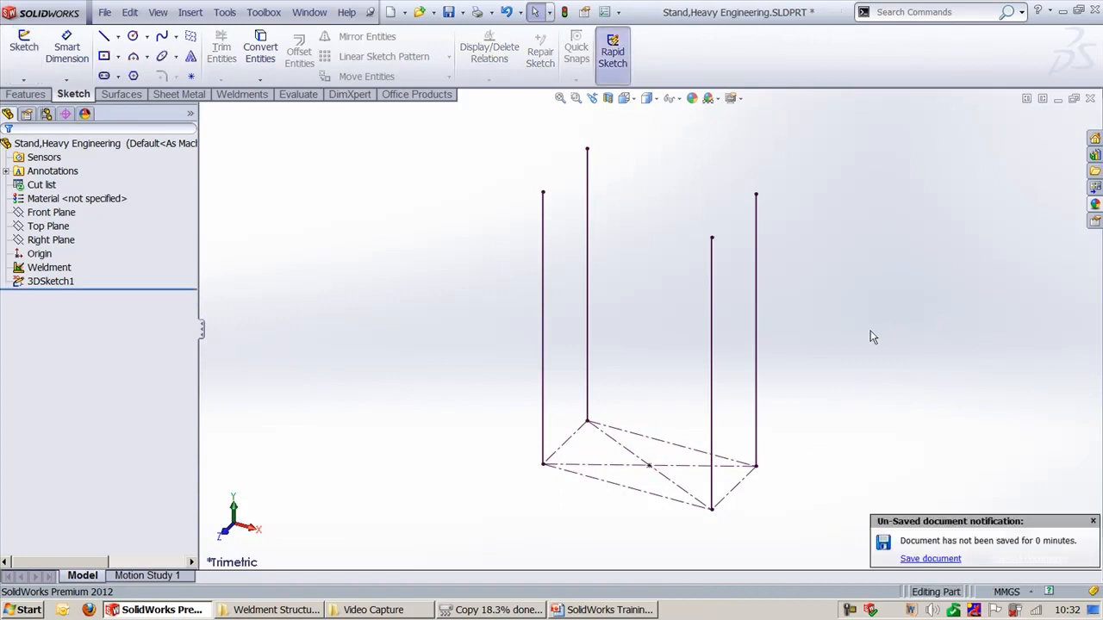
# Open the frame's 3D sketch to review the dimensions of its legs and base, and close it without changes.
pyautogui.click(545, 253)
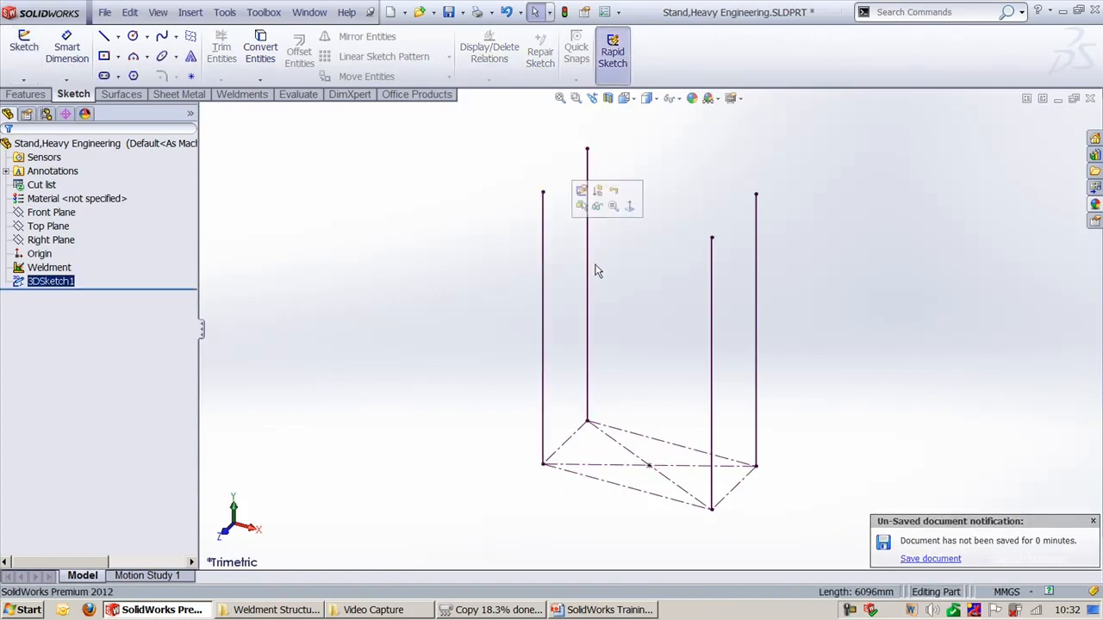
pyautogui.doubleClick(588, 261)
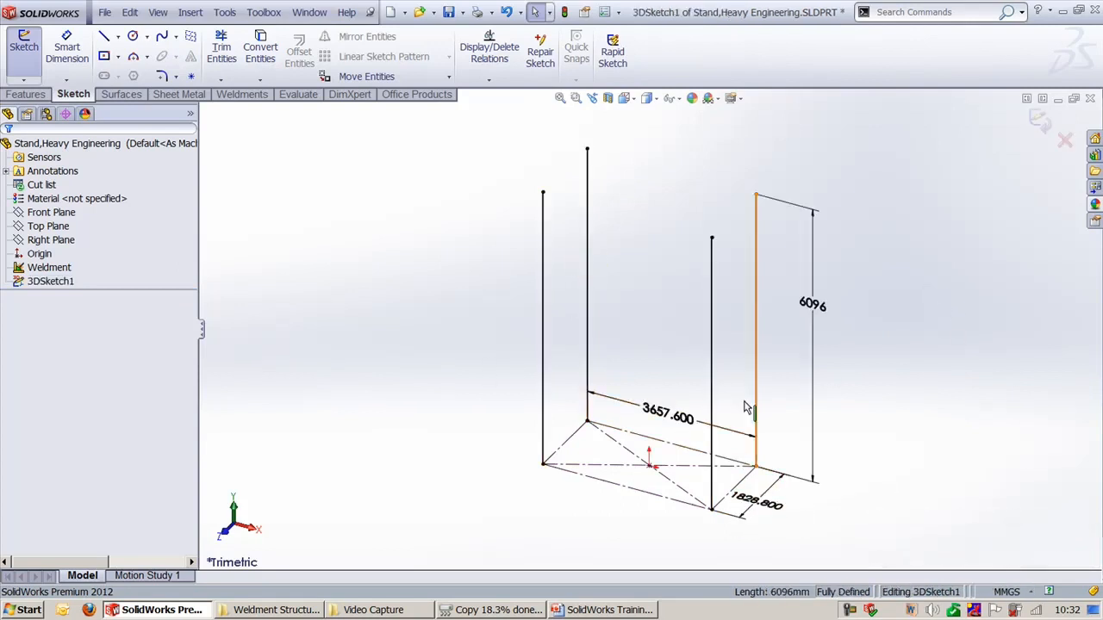
pyautogui.click(1039, 121)
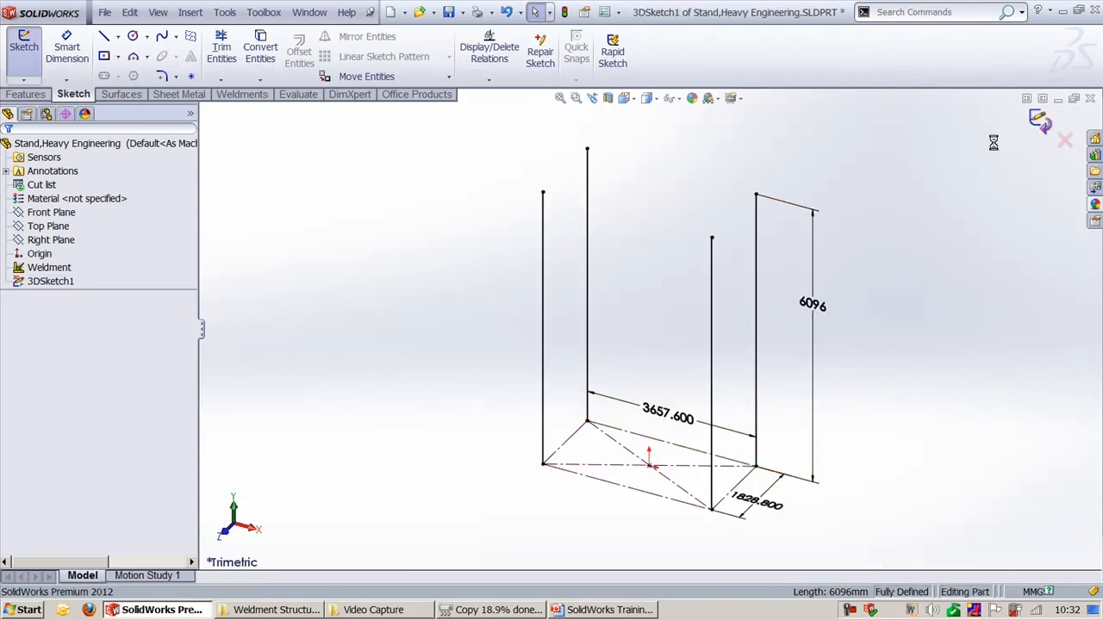
pyautogui.middleClick(921, 209)
pyautogui.middleClick(921, 210)
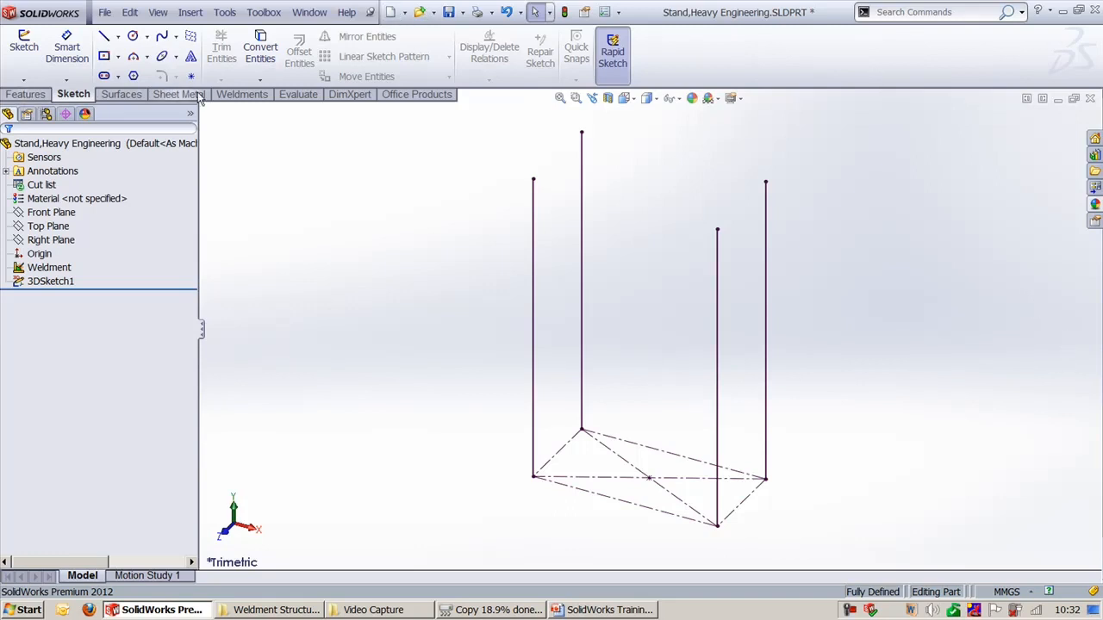
# Start a structural member with the iso standard and the square tube type.
pyautogui.click(243, 95)
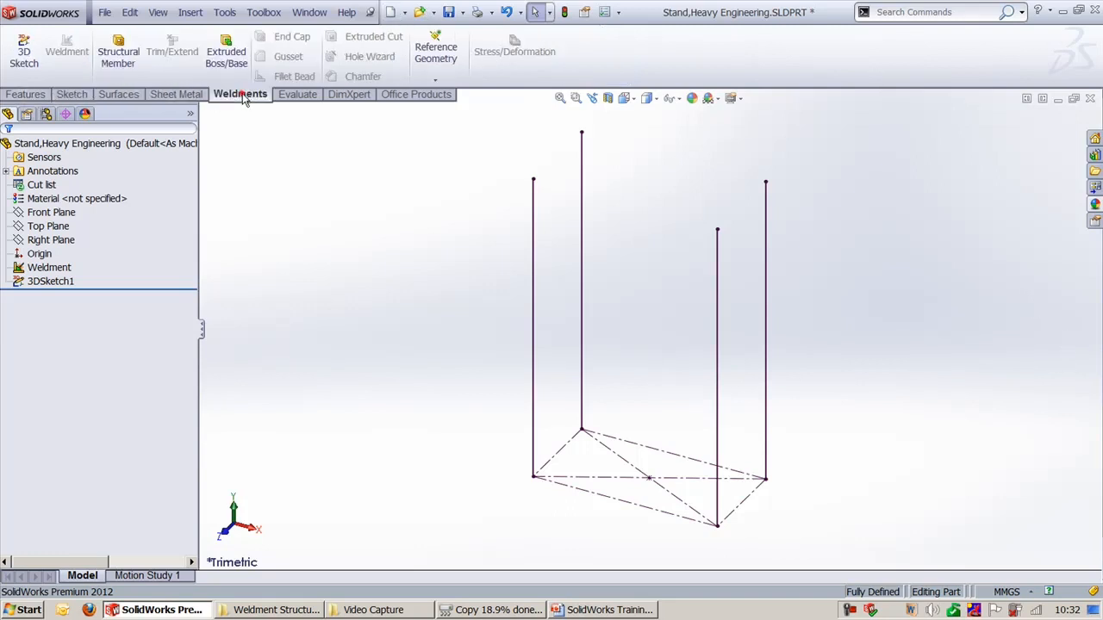
pyautogui.click(116, 59)
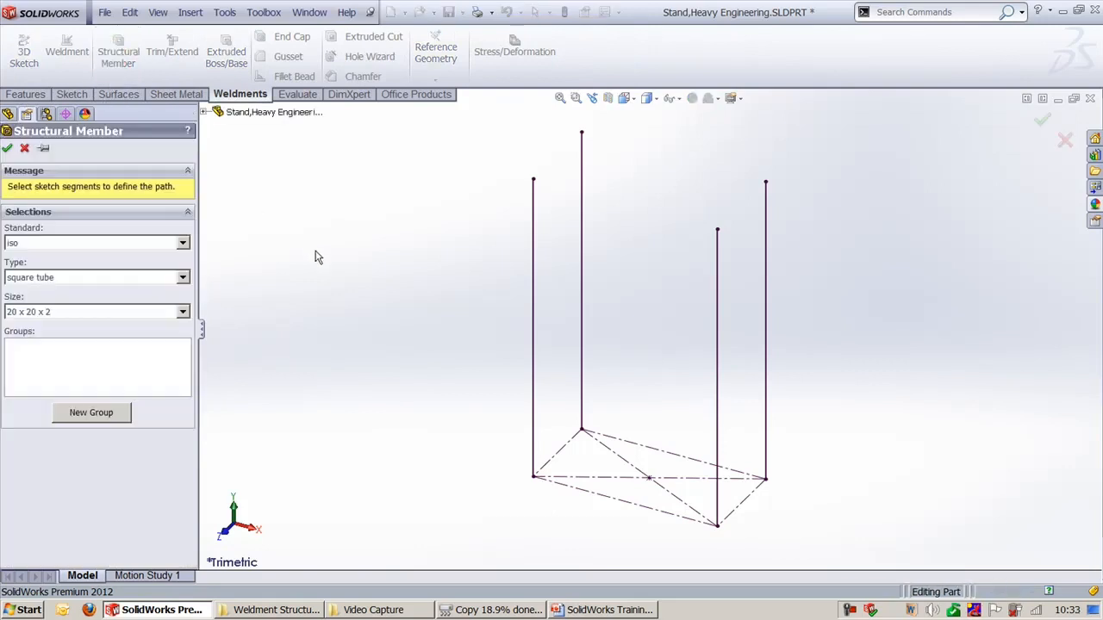
pyautogui.click(73, 245)
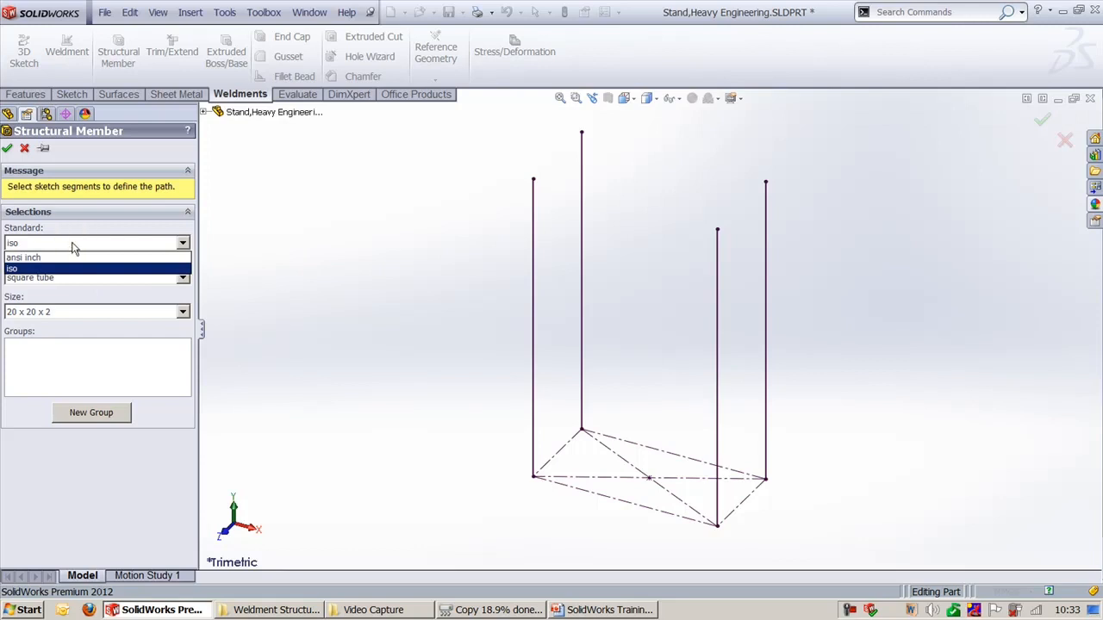
pyautogui.click(72, 245)
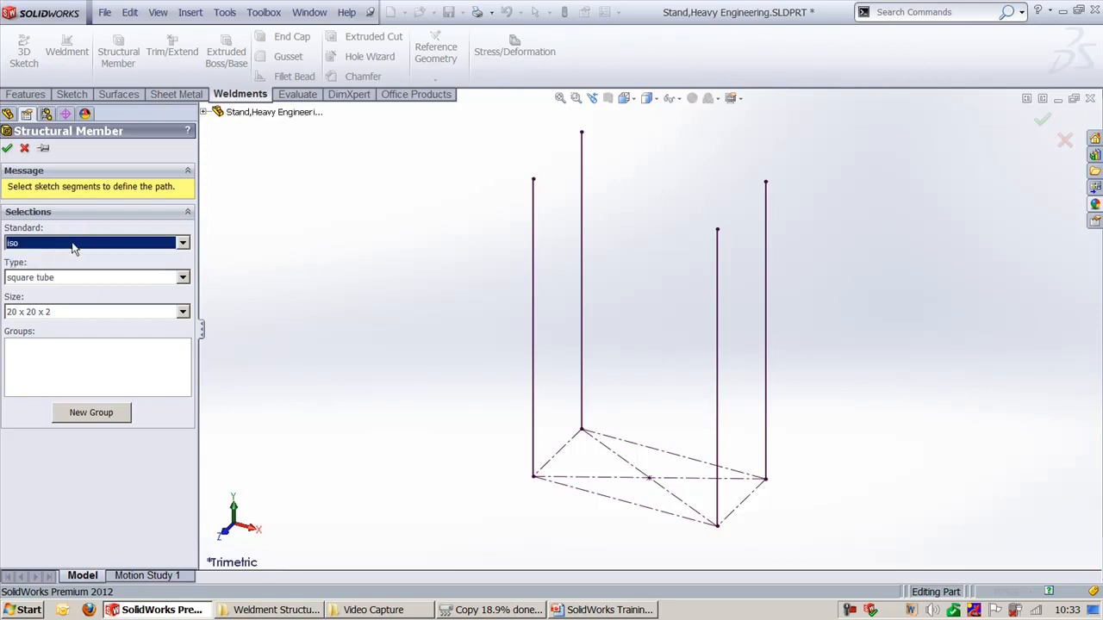
pyautogui.click(73, 246)
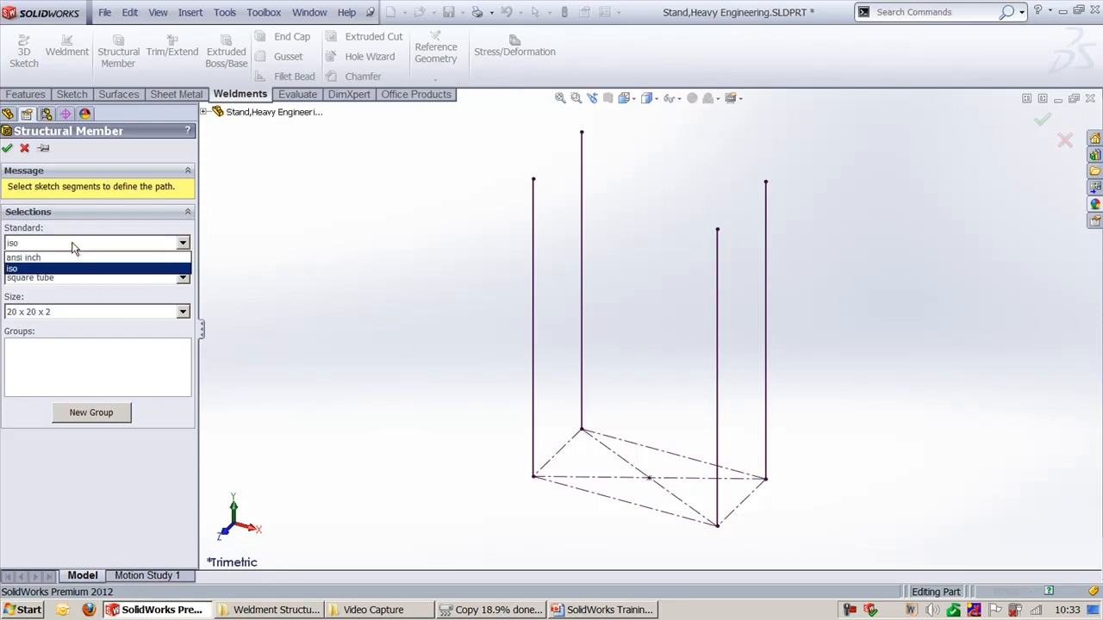
pyautogui.click(54, 268)
pyautogui.click(56, 277)
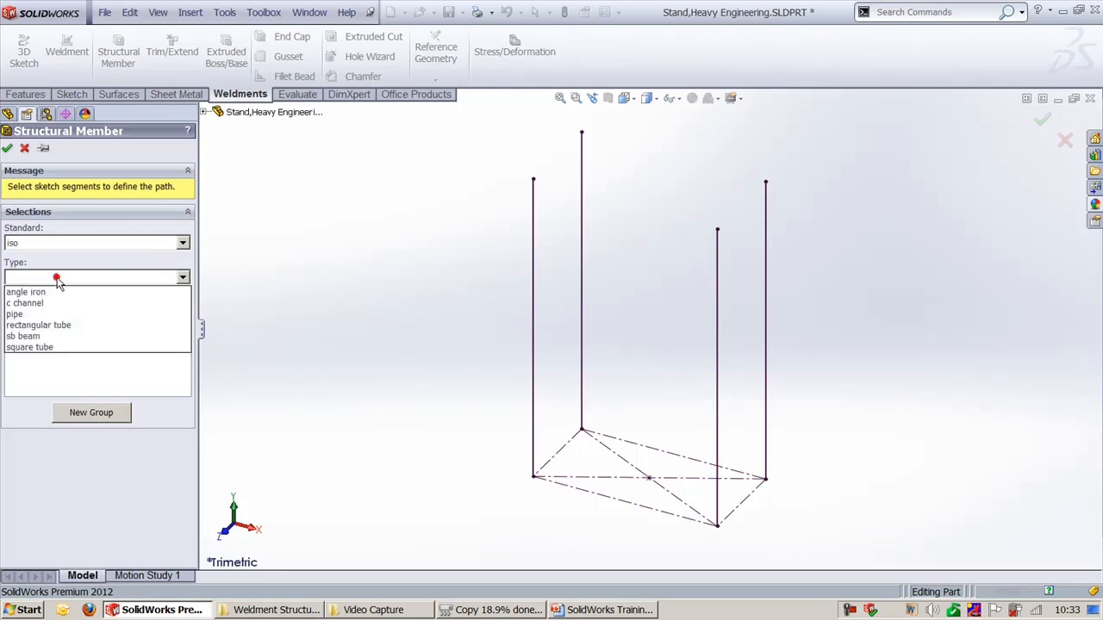
pyautogui.click(41, 347)
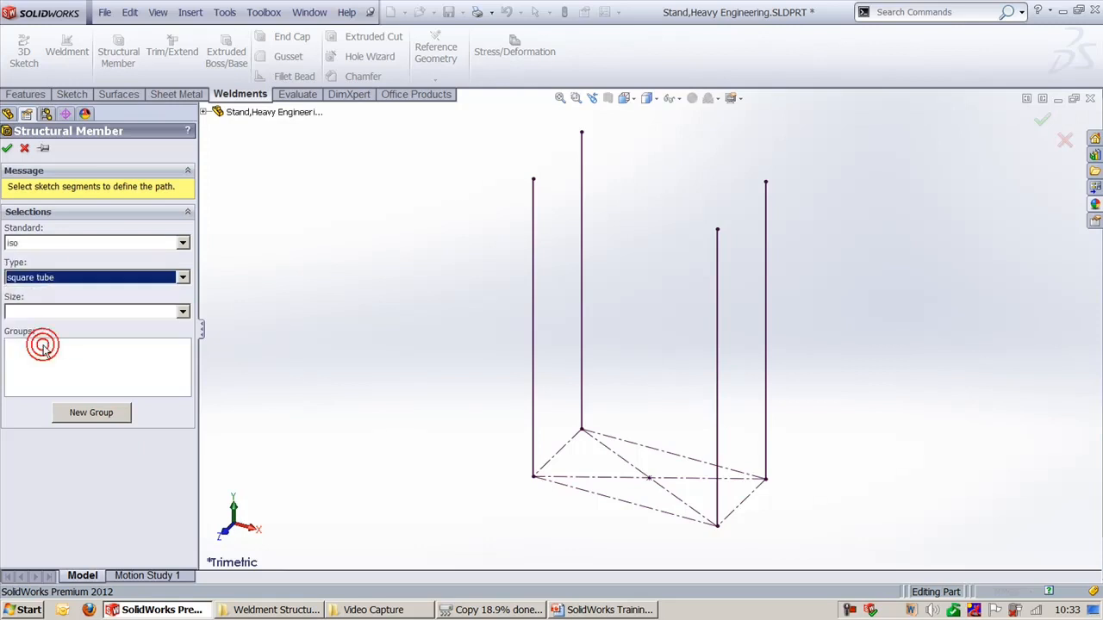
# Set the square tube's size to 20 x 20 x 2.
pyautogui.click(119, 314)
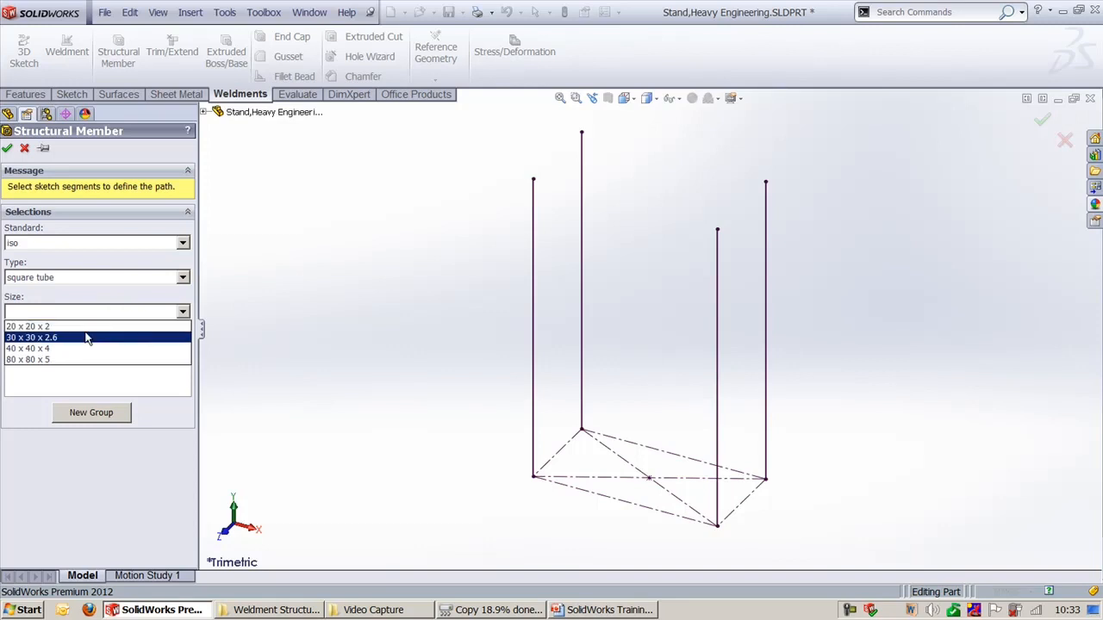
pyautogui.click(86, 327)
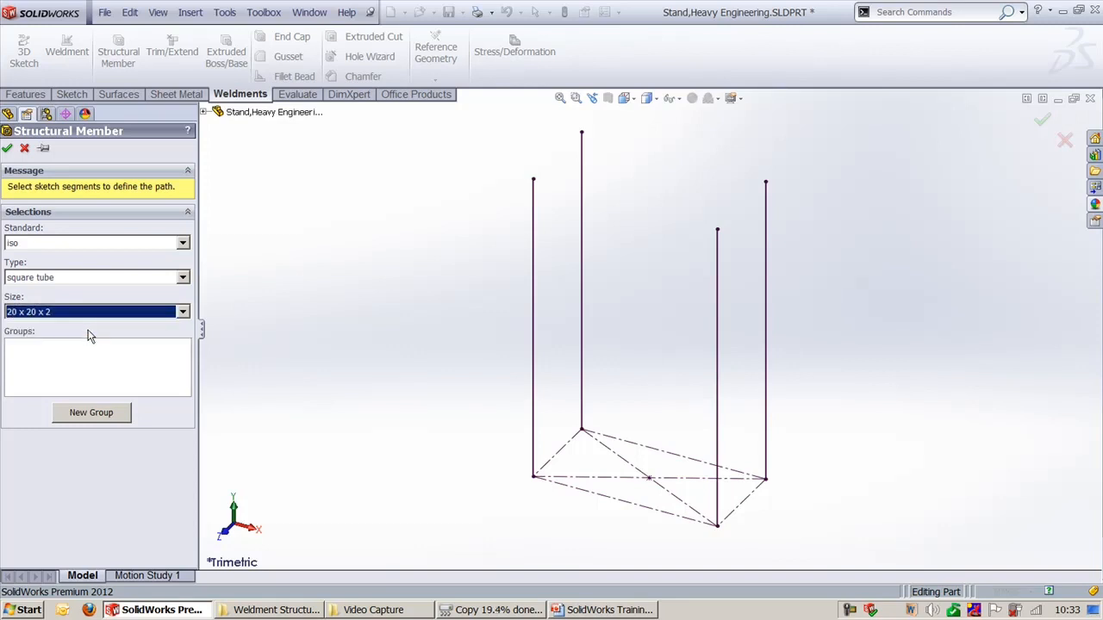
pyautogui.click(93, 277)
pyautogui.click(92, 278)
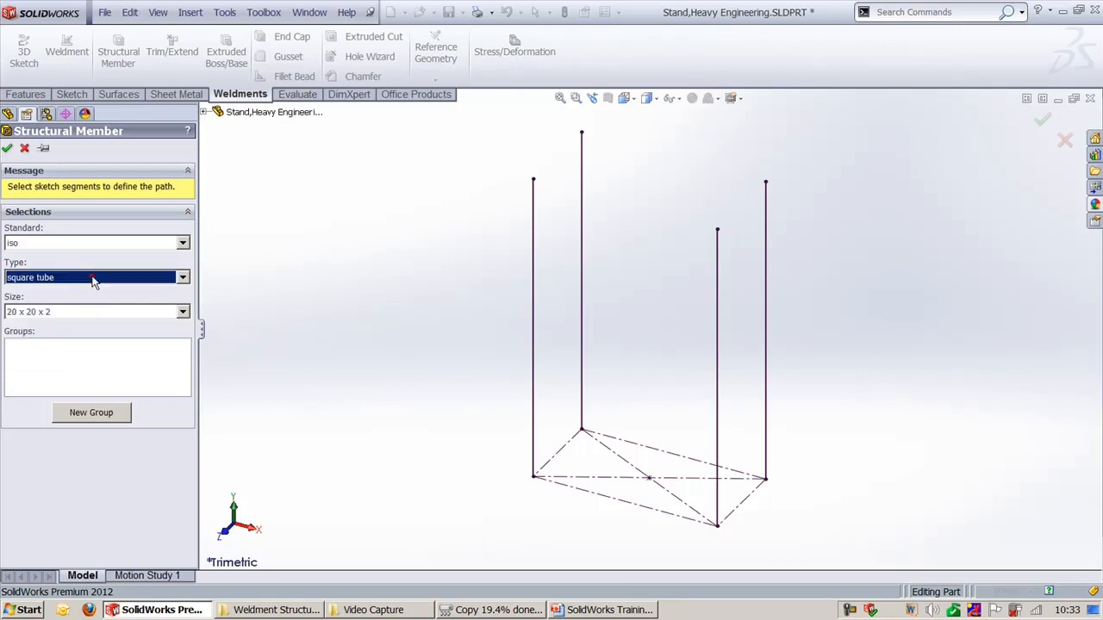
pyautogui.click(92, 277)
pyautogui.click(92, 278)
pyautogui.click(88, 310)
pyautogui.click(89, 311)
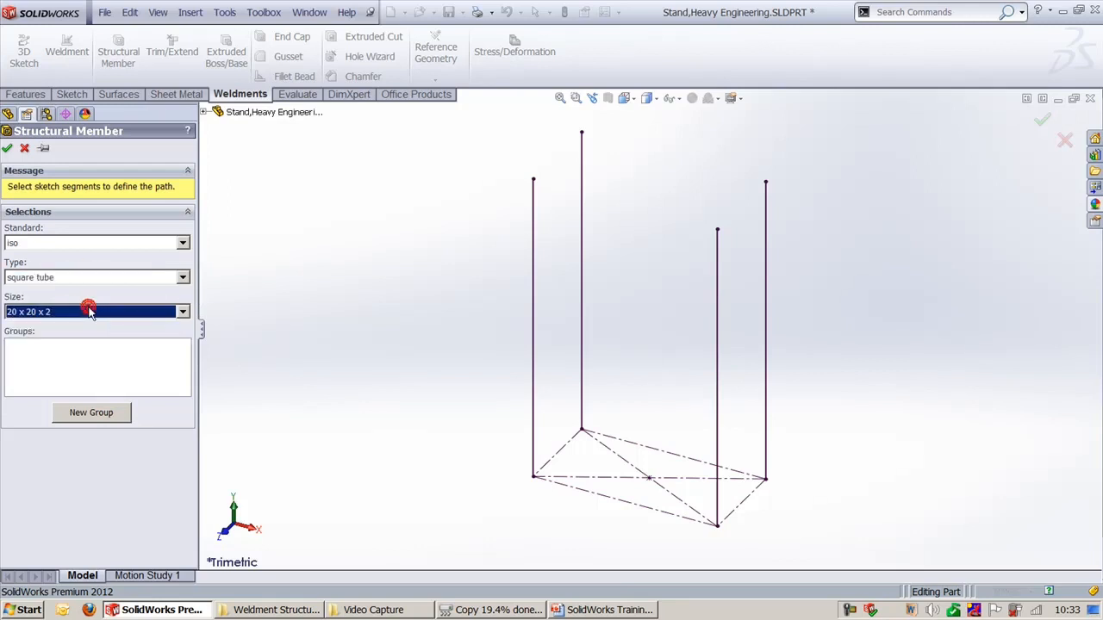
# Assign the square tube to the leftmost vertical sketch line and inspect the profile preview at its lower end.
pyautogui.click(532, 458)
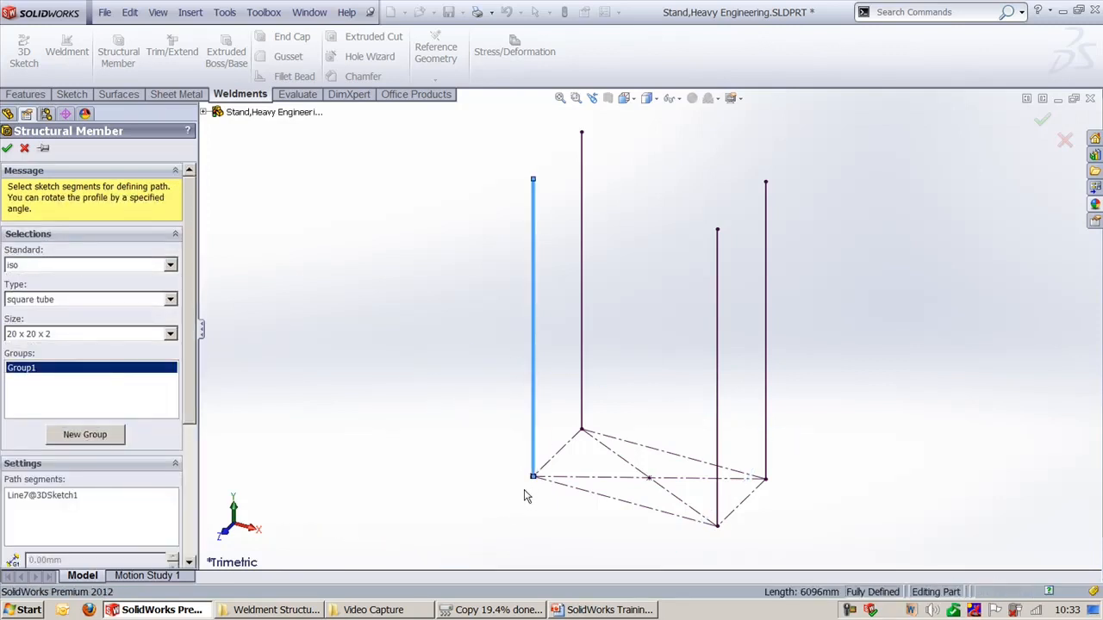
pyautogui.scroll(-2, 517, 500)
pyautogui.scroll(2, 497, 482)
pyautogui.scroll(-2, 509, 472)
pyautogui.scroll(3, 628, 307)
pyautogui.scroll(-5, 572, 401)
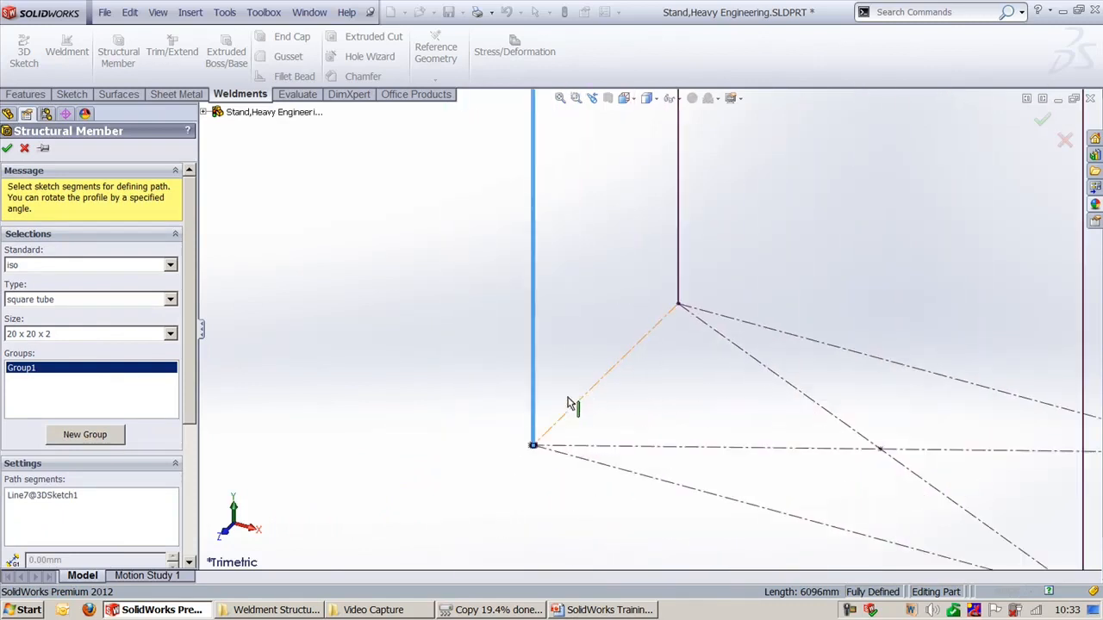
pyautogui.scroll(2, 672, 310)
pyautogui.scroll(-4, 532, 509)
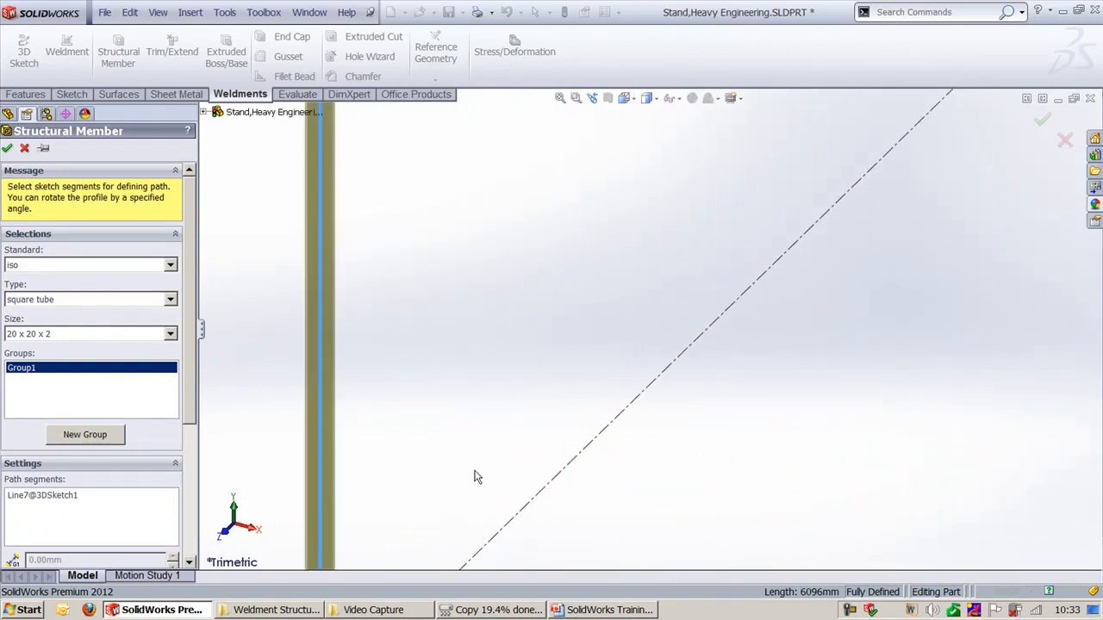
pyautogui.scroll(4, 474, 430)
# Try the 80 x 80 x 5 square tube size on the leftmost leg and cancel the structural member.
pyautogui.click(120, 337)
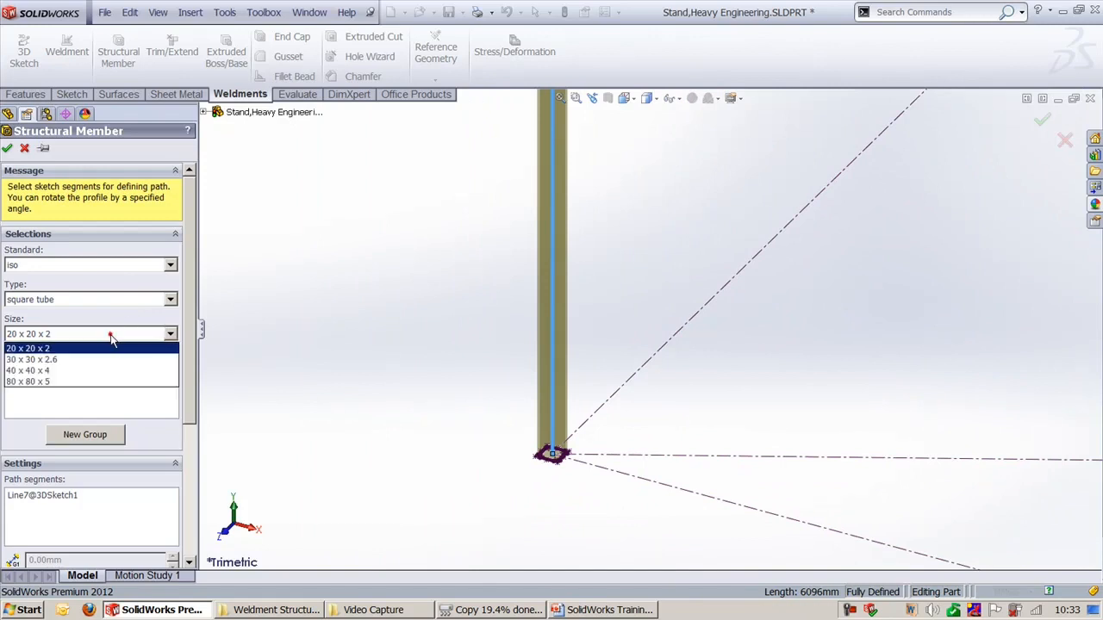
pyautogui.click(75, 381)
pyautogui.scroll(4, 571, 446)
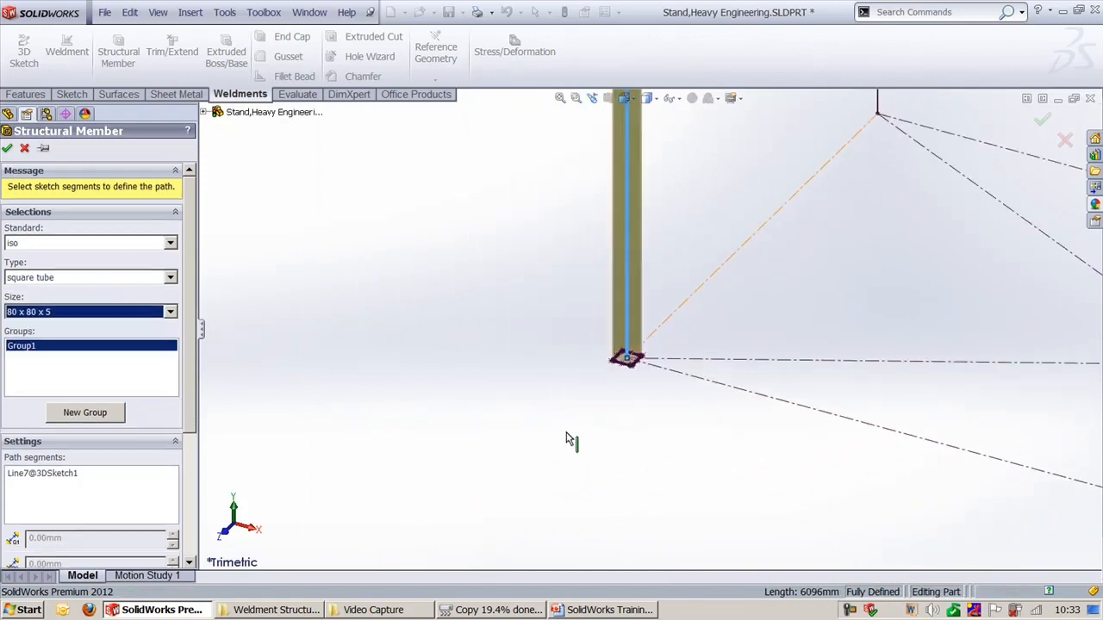
pyautogui.moveTo(690, 278)
pyautogui.keyDown('ctrl'); pyautogui.mouseDown(button='middle')
pyautogui.moveTo(611, 399)
pyautogui.moveTo(588, 609)
pyautogui.mouseUp(button='middle'); pyautogui.keyUp('ctrl')
pyautogui.moveTo(547, 242)
pyautogui.keyDown('ctrl'); pyautogui.mouseDown(button='middle')
pyautogui.moveTo(520, 345)
pyautogui.moveTo(534, 534)
pyautogui.moveTo(546, 320)
pyautogui.mouseUp(button='middle'); pyautogui.keyUp('ctrl')
pyautogui.press('f')
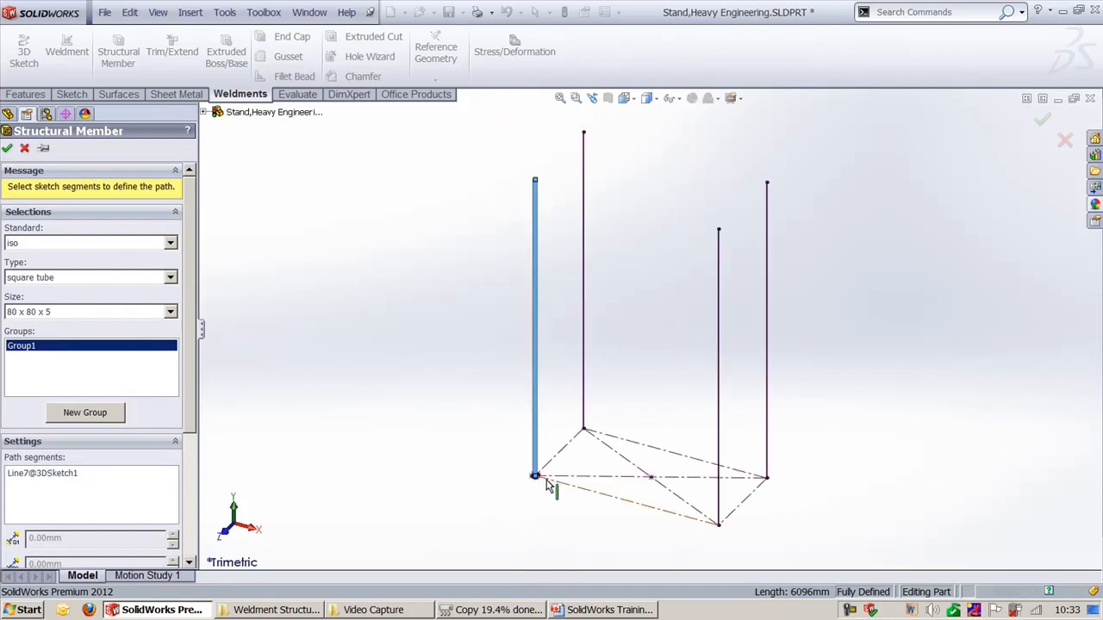
pyautogui.keyDown('shift'); pyautogui.moveTo(549, 485); pyautogui.dragTo(576, 99, button='middle'); pyautogui.keyUp('shift')
pyautogui.scroll(4, 584, 80)
pyautogui.scroll(4, 606, 293)
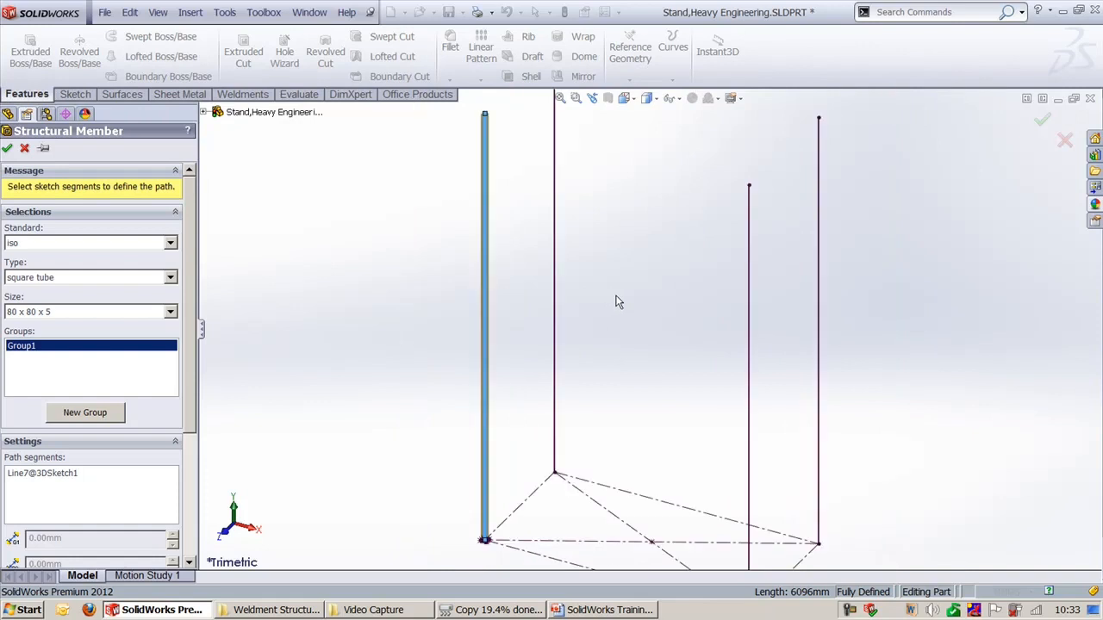
pyautogui.scroll(3, 617, 302)
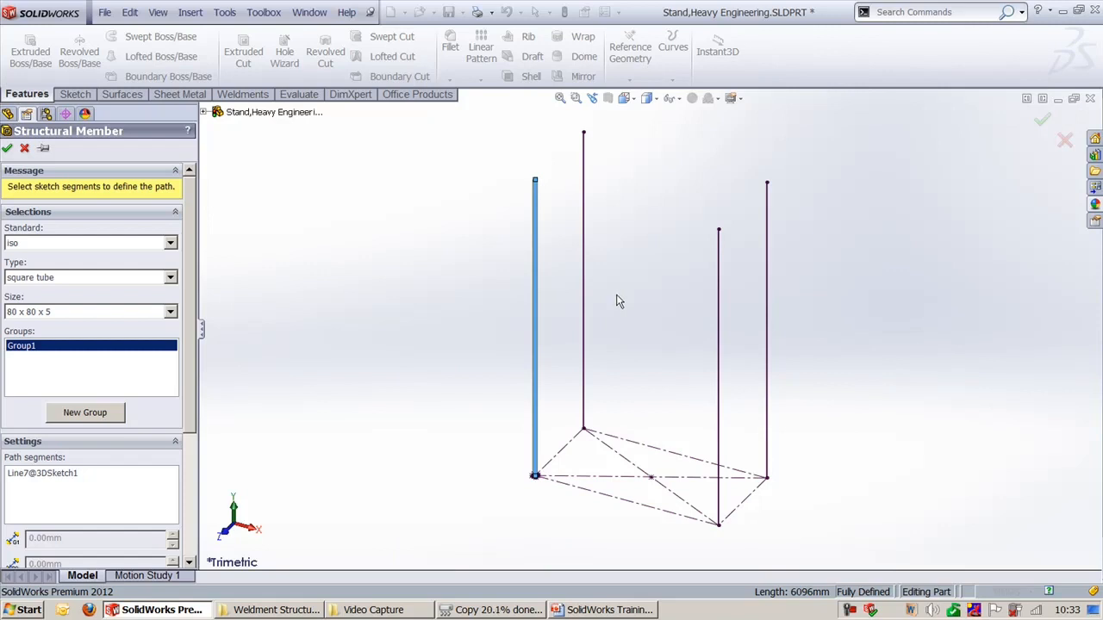
pyautogui.click(24, 150)
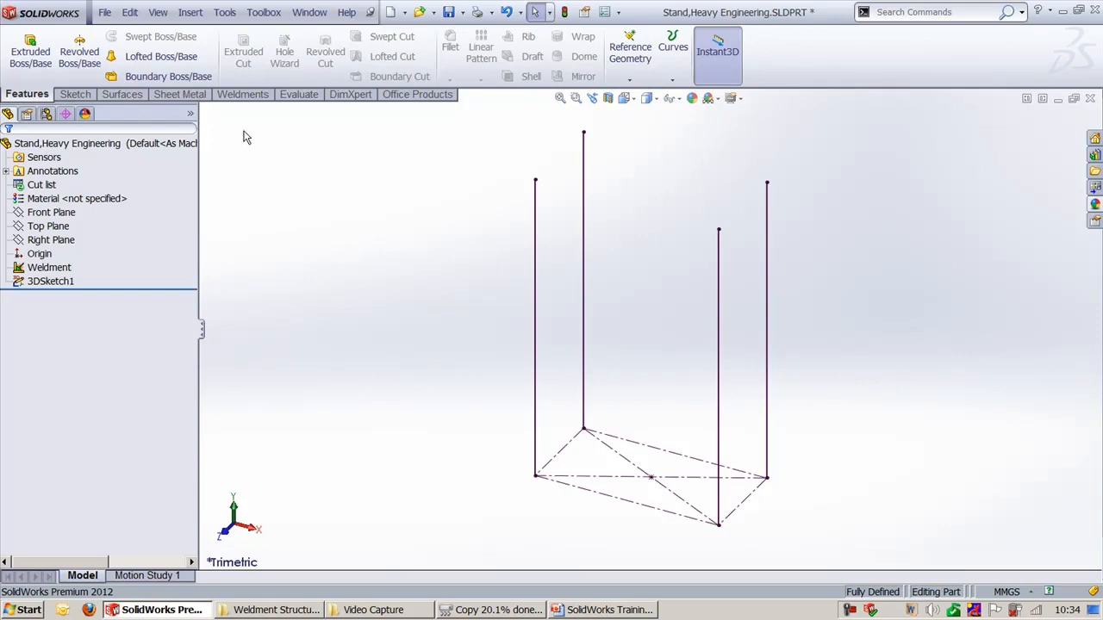
# Start a structural member with the iso standard, the sb beam type and the I_508X508 size.
pyautogui.click(244, 94)
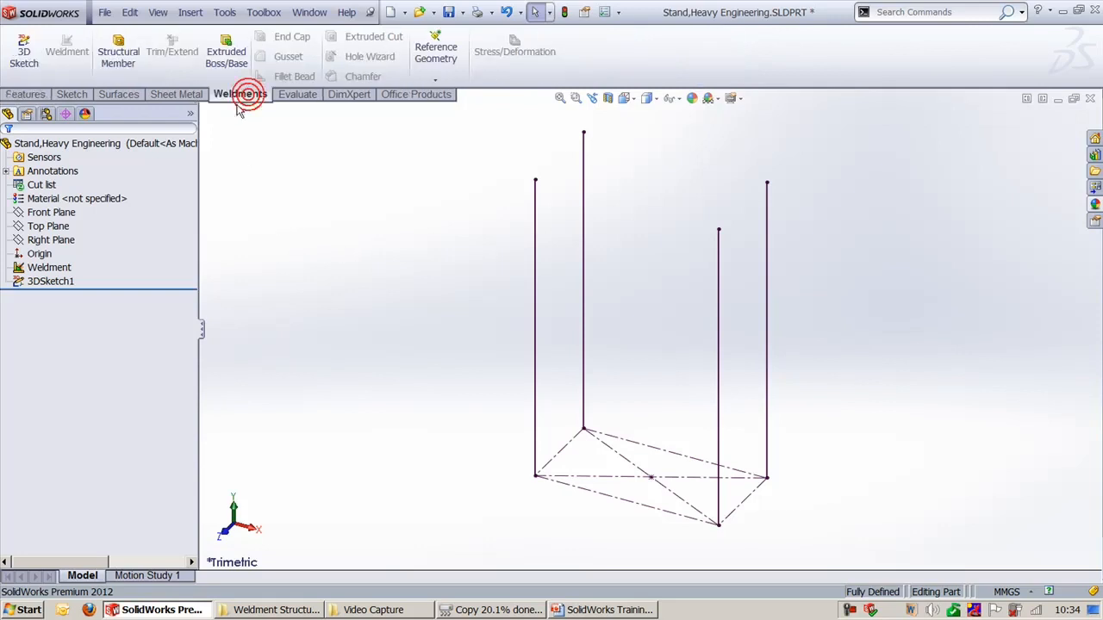
pyautogui.click(118, 57)
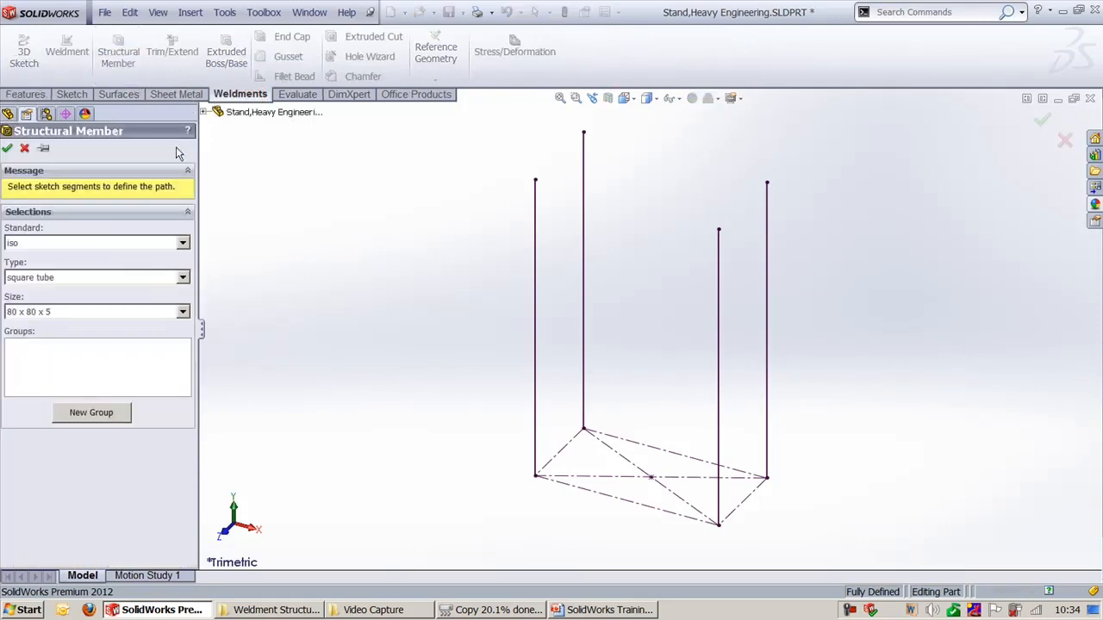
pyautogui.click(108, 281)
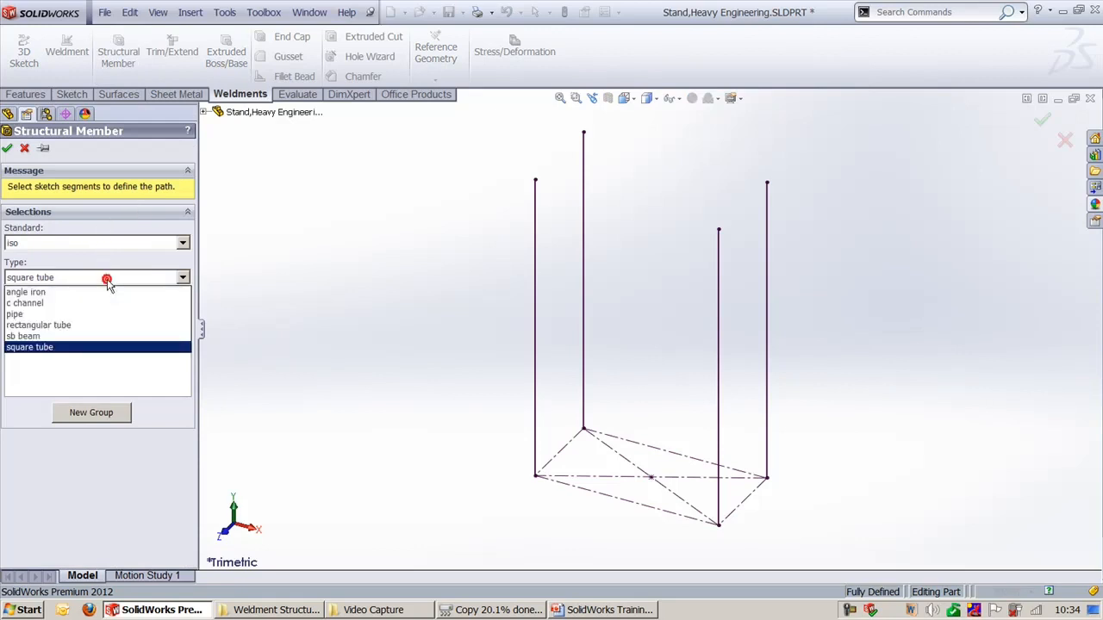
pyautogui.click(57, 338)
pyautogui.click(66, 312)
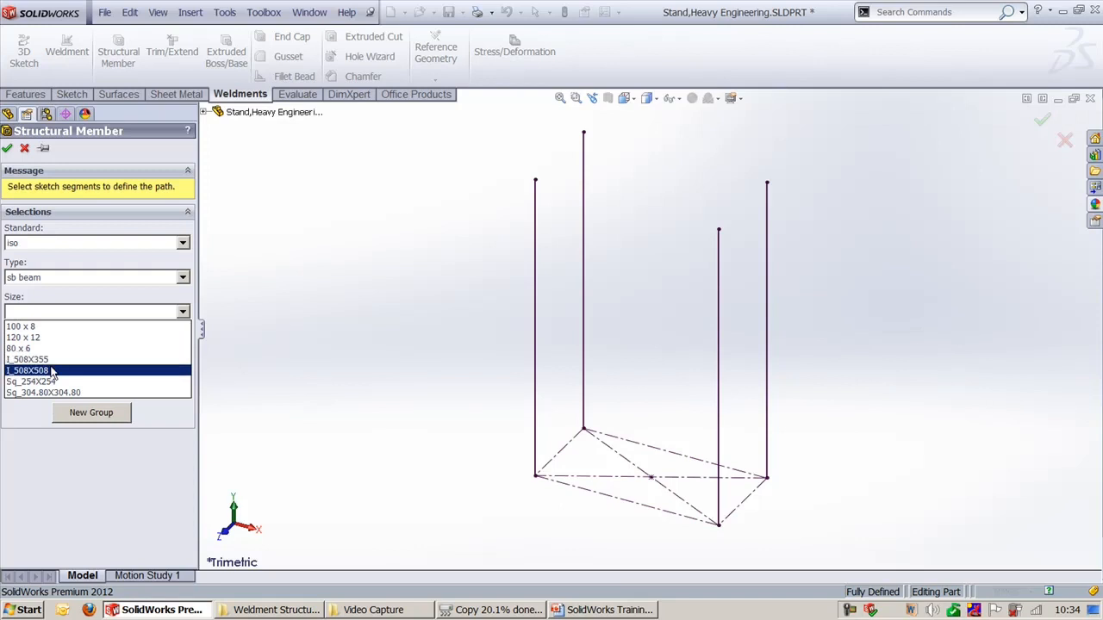
pyautogui.click(52, 371)
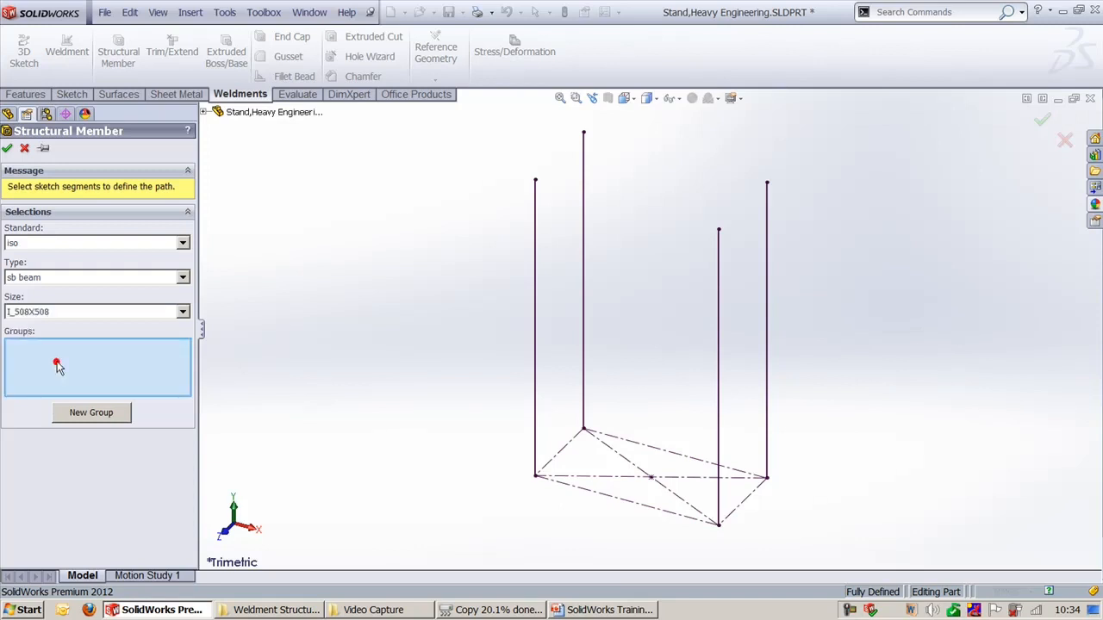
# Assign the beam to the leftmost vertical sketch line and check the profile at its lower end.
pyautogui.click(533, 470)
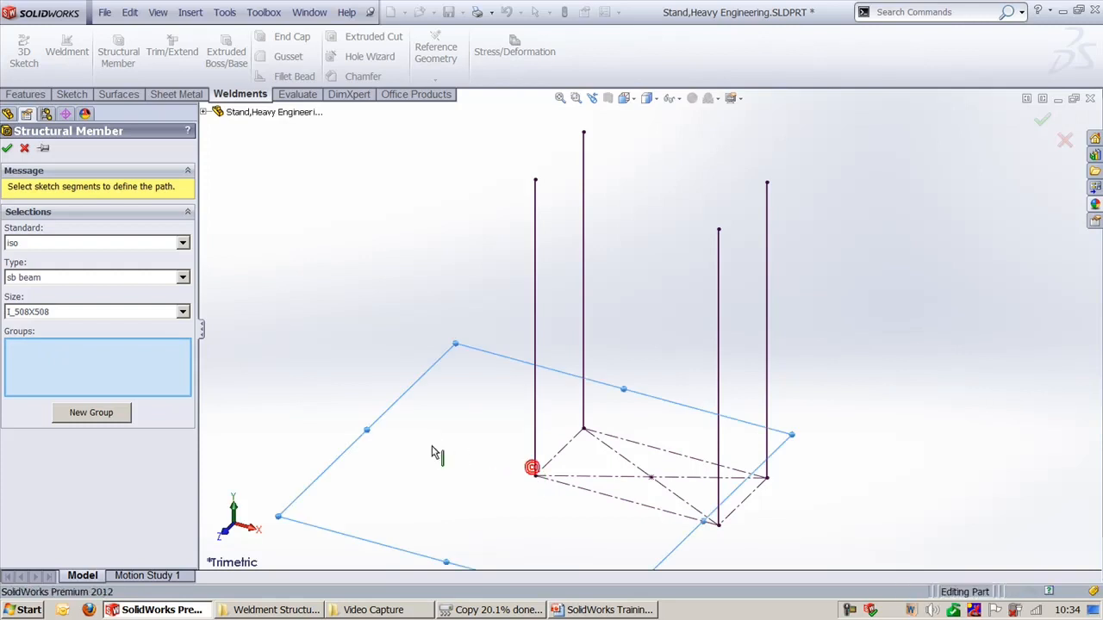
pyautogui.scroll(1, 543, 421)
pyautogui.scroll(-3, 543, 422)
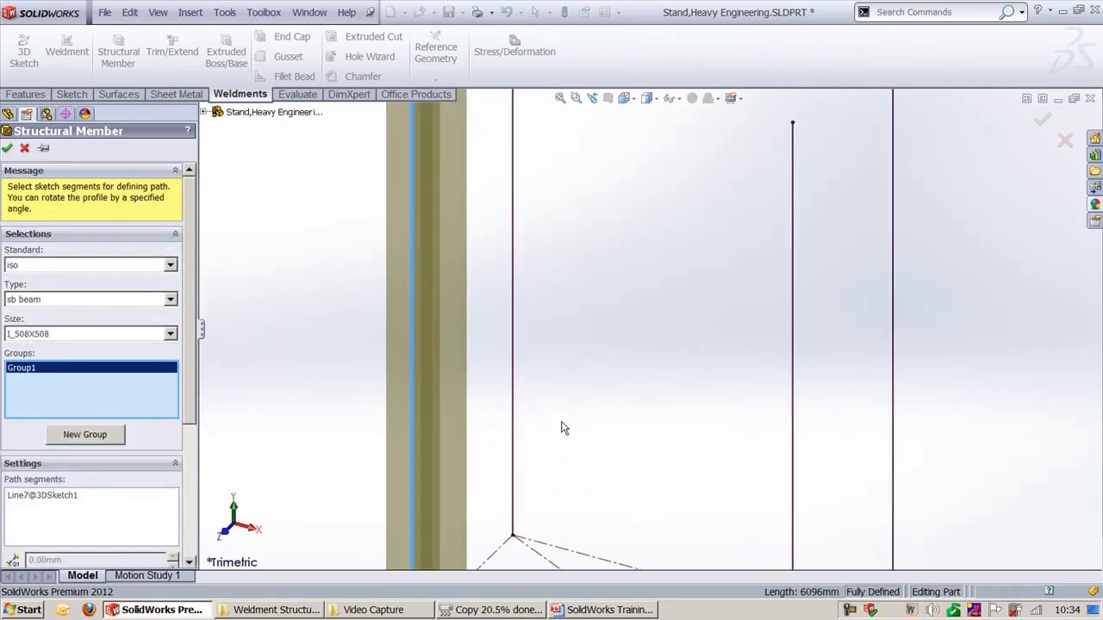
pyautogui.keyDown('ctrl'); pyautogui.moveTo(562, 449); pyautogui.dragTo(757, 215, button='middle'); pyautogui.keyUp('ctrl')
pyautogui.scroll(-3, 651, 428)
pyautogui.keyDown('ctrl'); pyautogui.moveTo(737, 400); pyautogui.dragTo(694, 337, button='middle'); pyautogui.keyUp('ctrl')
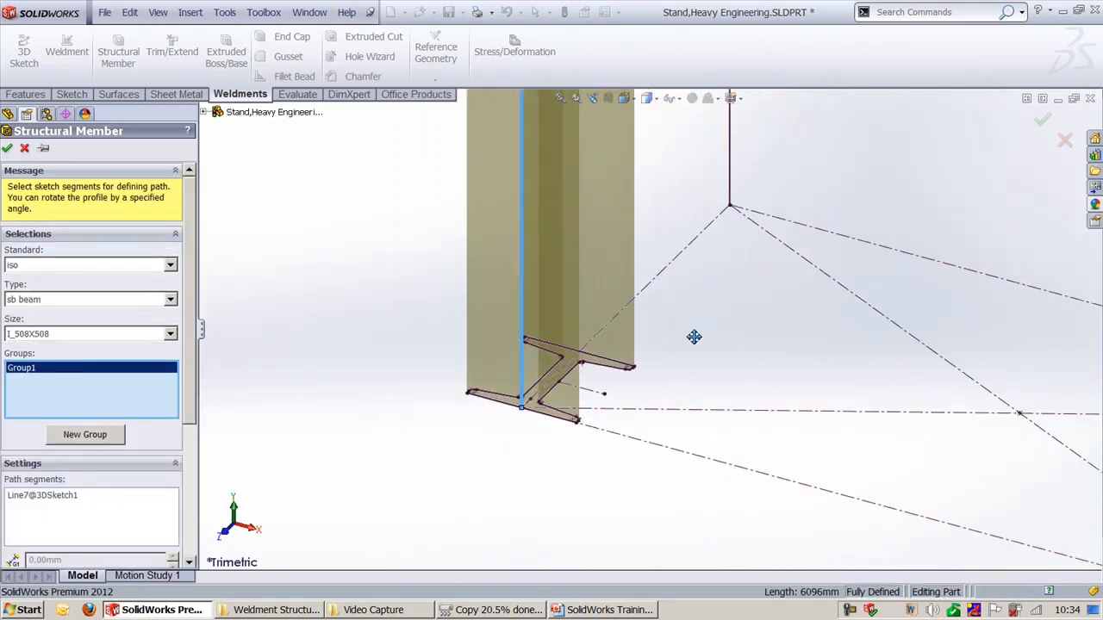
pyautogui.scroll(-2, 685, 353)
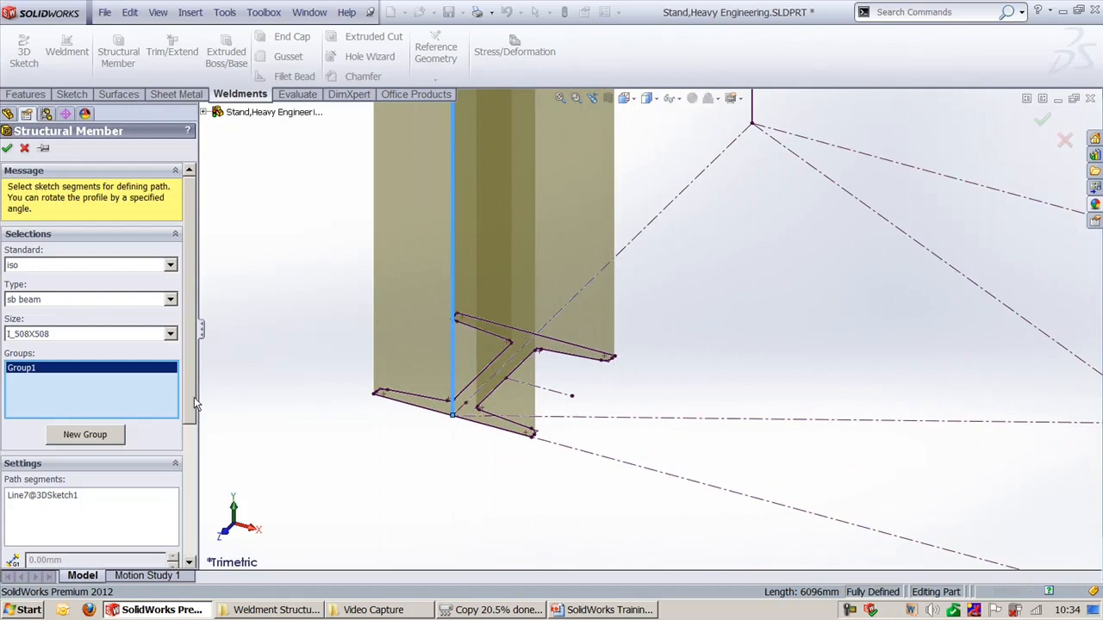
# Relocate the leftmost leg's beam profile so the sketch line pierces the right-end corner of its rear flange.
pyautogui.moveTo(194, 397); pyautogui.dragTo(322, 472)
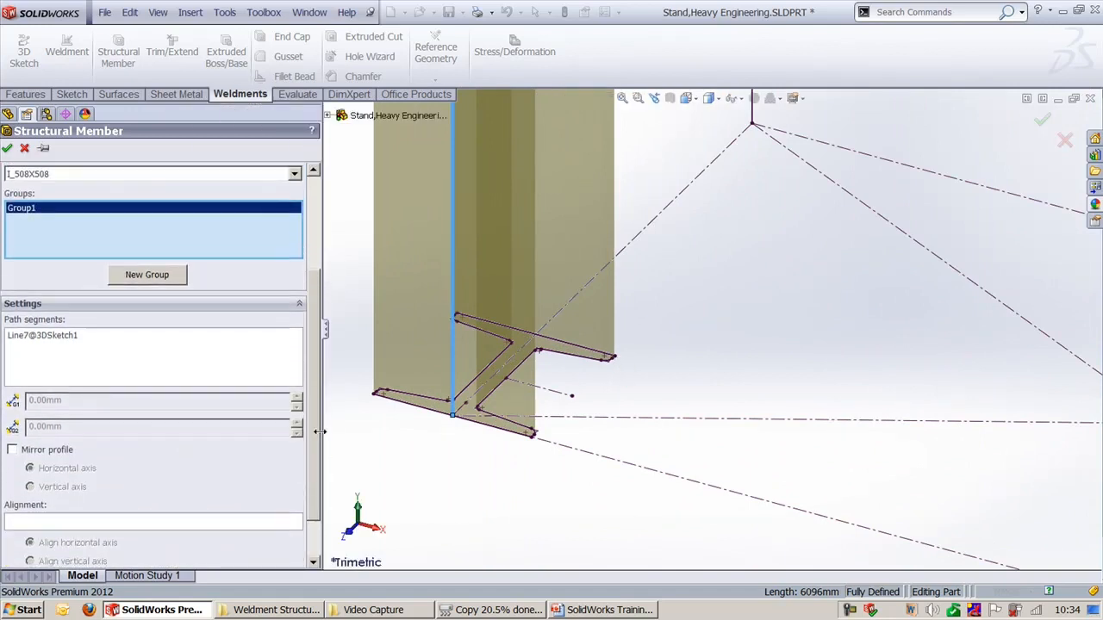
pyautogui.moveTo(317, 445)
pyautogui.mouseDown()
pyautogui.moveTo(319, 380)
pyautogui.moveTo(321, 460)
pyautogui.mouseUp()
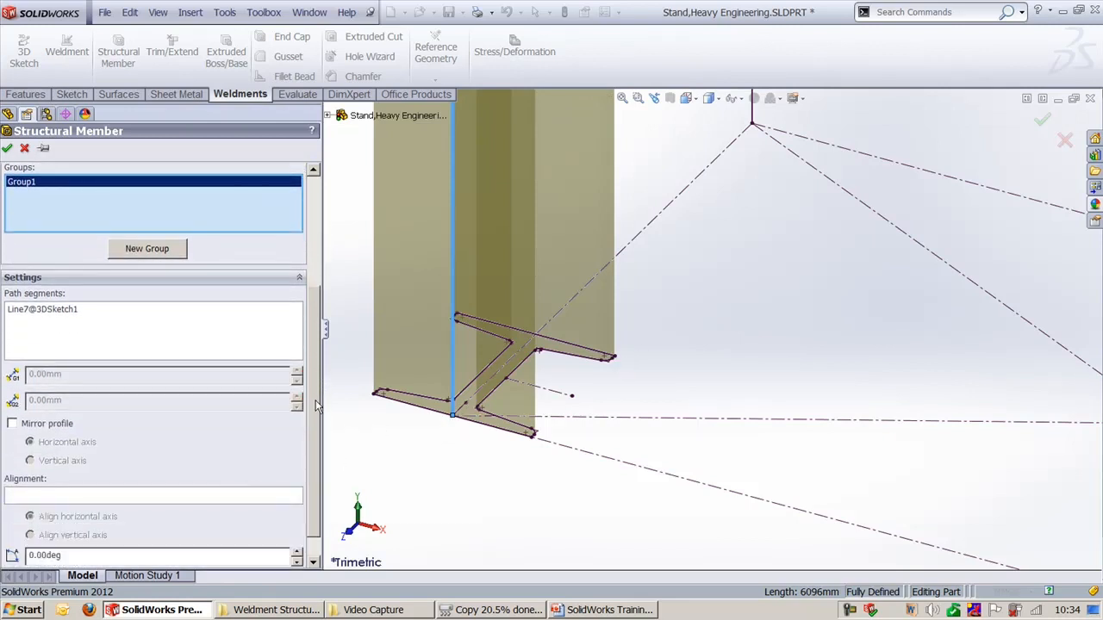
pyautogui.moveTo(317, 405); pyautogui.dragTo(319, 431)
pyautogui.click(160, 553)
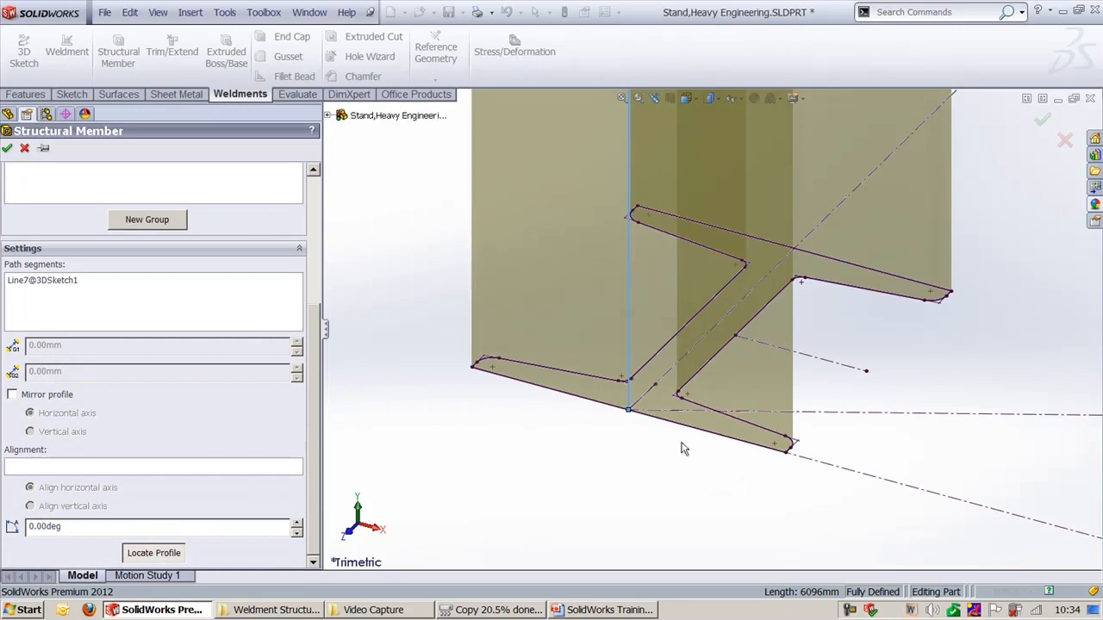
pyautogui.click(952, 293)
pyautogui.scroll(8, 810, 366)
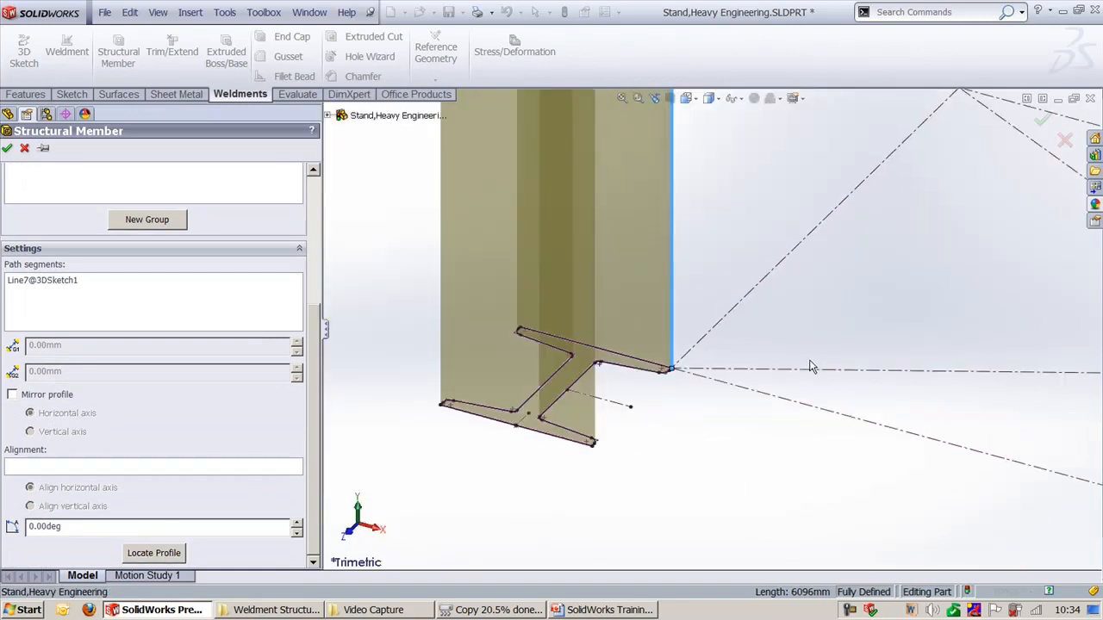
pyautogui.keyDown('ctrl'); pyautogui.moveTo(801, 291); pyautogui.dragTo(723, 408, button='middle'); pyautogui.keyUp('ctrl')
pyautogui.scroll(2, 719, 405)
pyautogui.scroll(2, 571, 447)
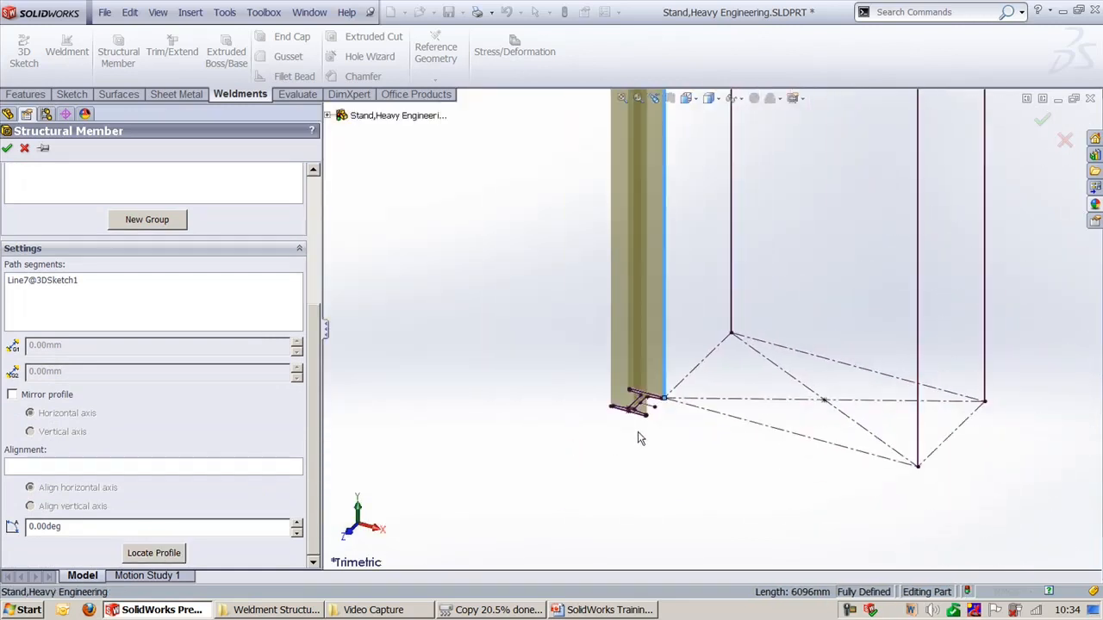
pyautogui.keyDown('ctrl'); pyautogui.moveTo(707, 445); pyautogui.dragTo(663, 537, button='middle'); pyautogui.keyUp('ctrl')
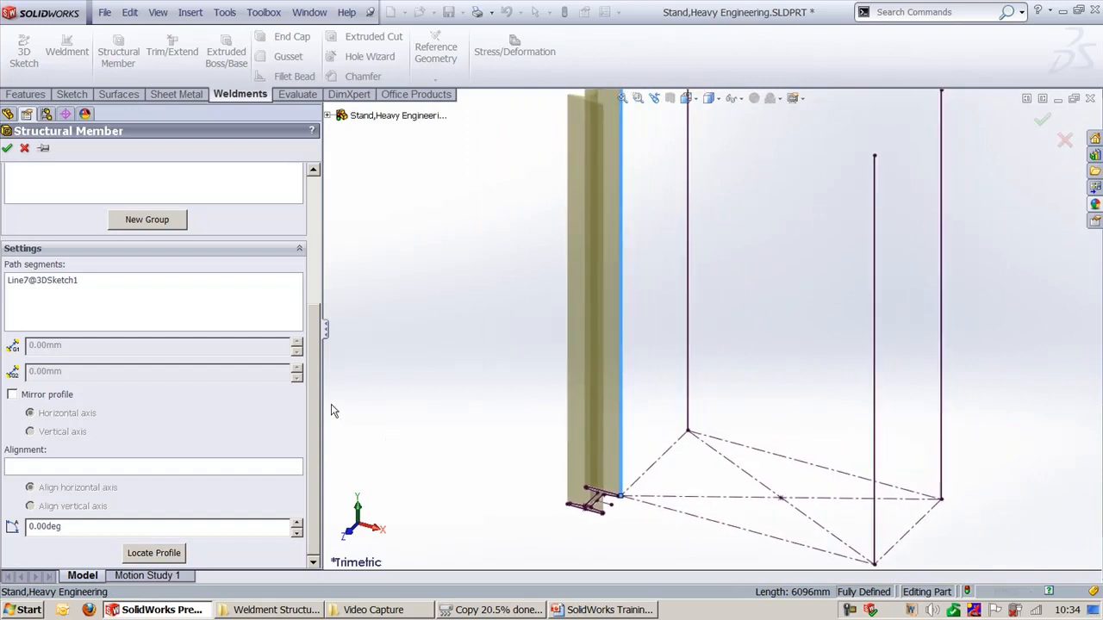
# Add a second group to the structural member and assign the front vertical sketch line to it.
pyautogui.moveTo(315, 375); pyautogui.dragTo(326, 273)
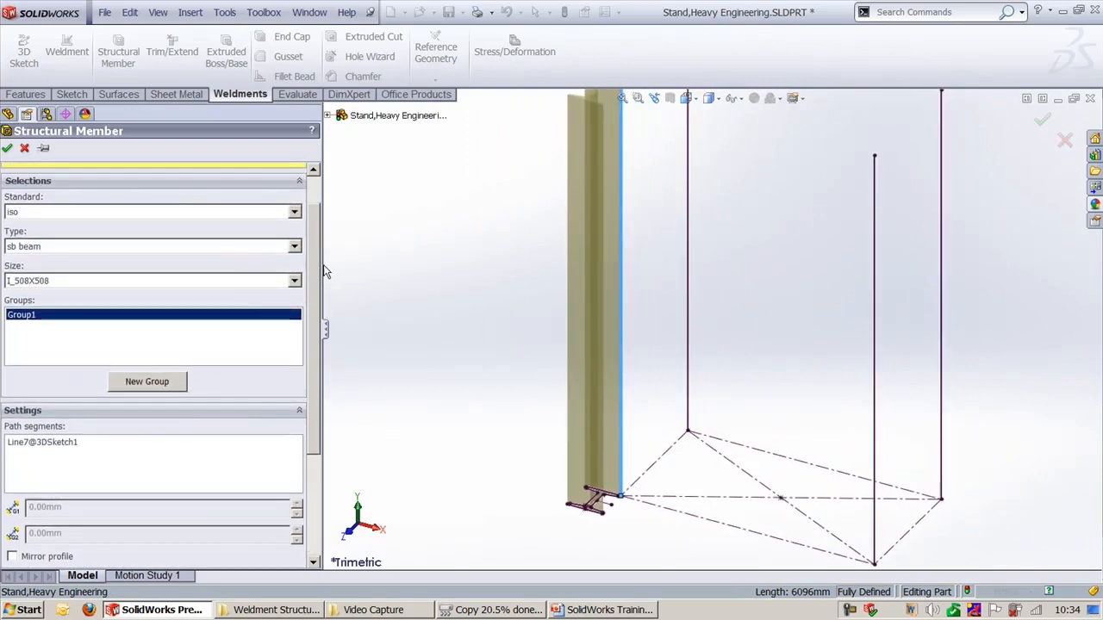
pyautogui.scroll(2, 444, 318)
pyautogui.keyDown('ctrl'); pyautogui.moveTo(603, 311); pyautogui.dragTo(510, 308, button='middle'); pyautogui.keyUp('ctrl')
pyautogui.scroll(-2, 703, 336)
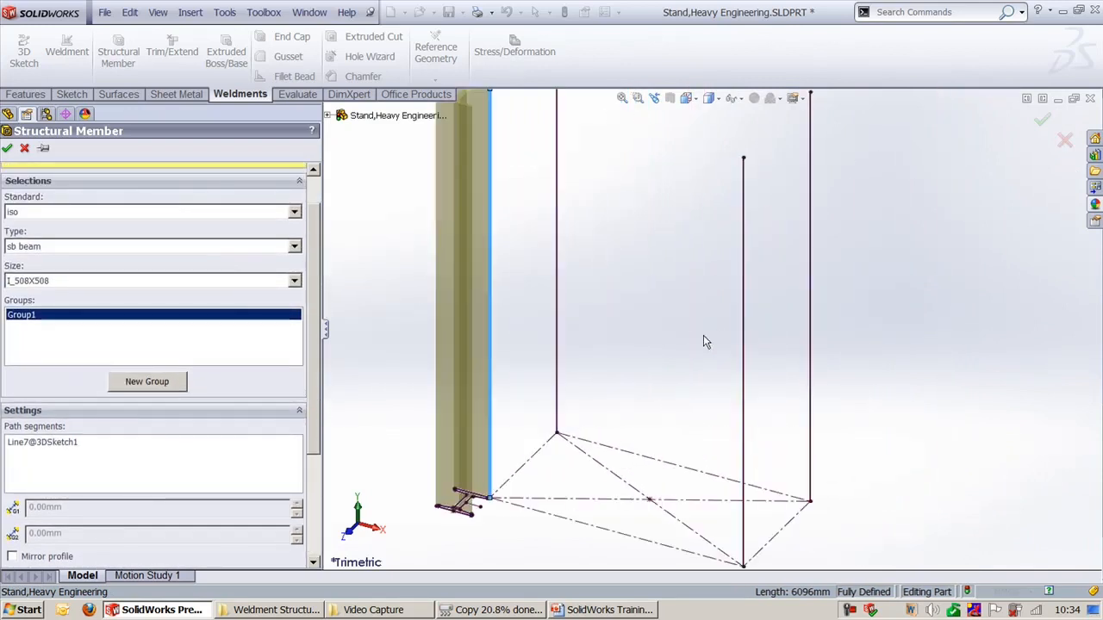
pyautogui.keyDown('ctrl'); pyautogui.moveTo(682, 365); pyautogui.dragTo(715, 303, button='middle'); pyautogui.keyUp('ctrl')
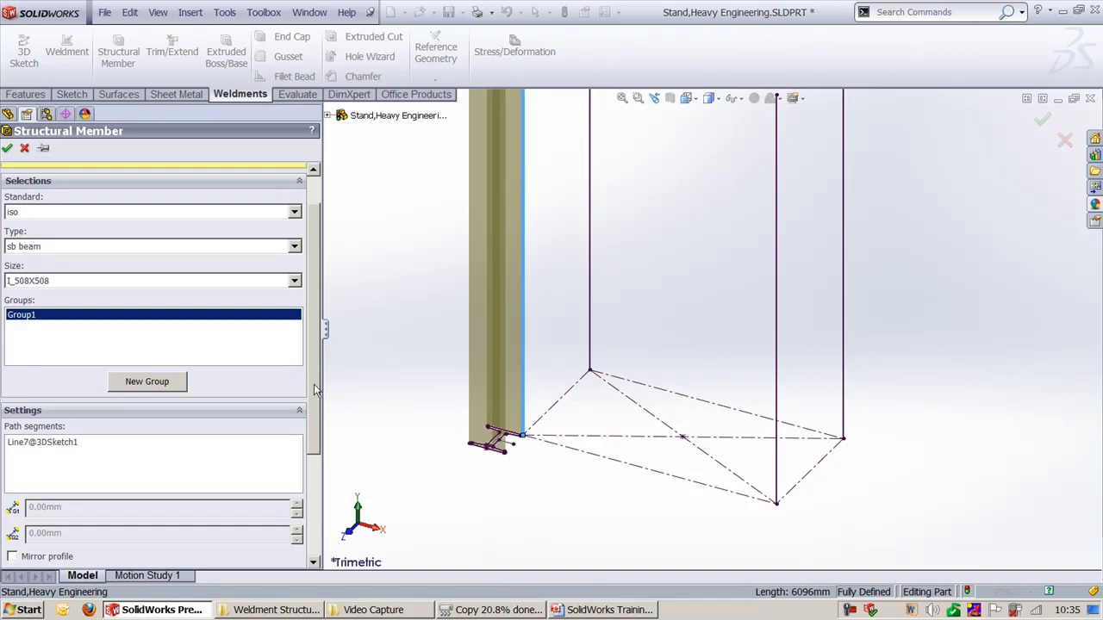
pyautogui.scroll(-3, 311, 391)
pyautogui.scroll(4, 319, 328)
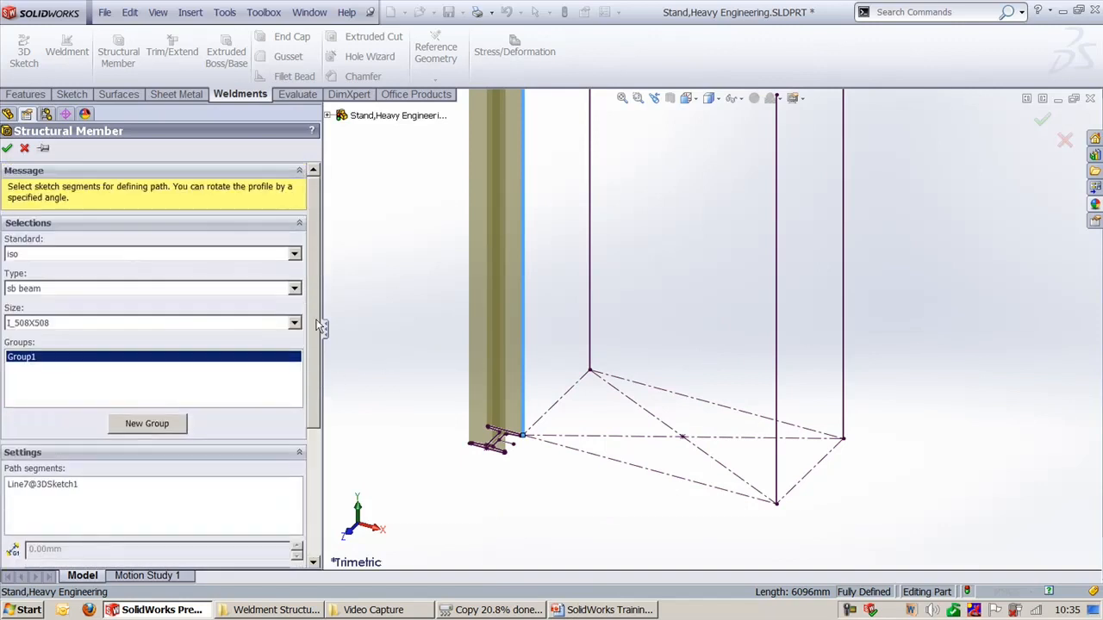
pyautogui.click(139, 424)
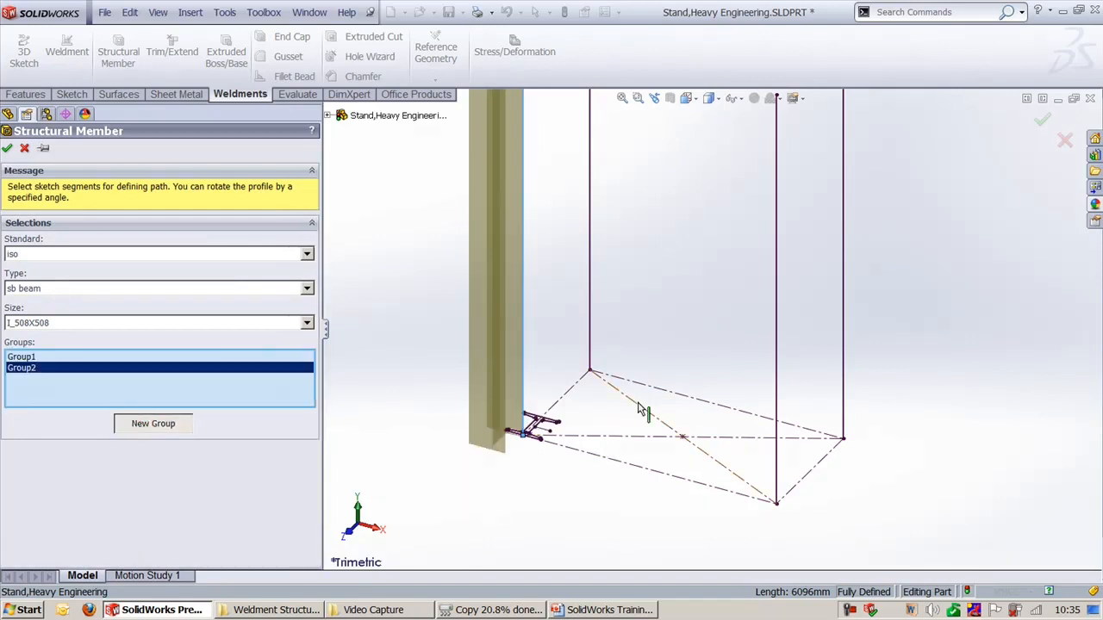
pyautogui.scroll(-1, 659, 427)
pyautogui.scroll(-3, 635, 226)
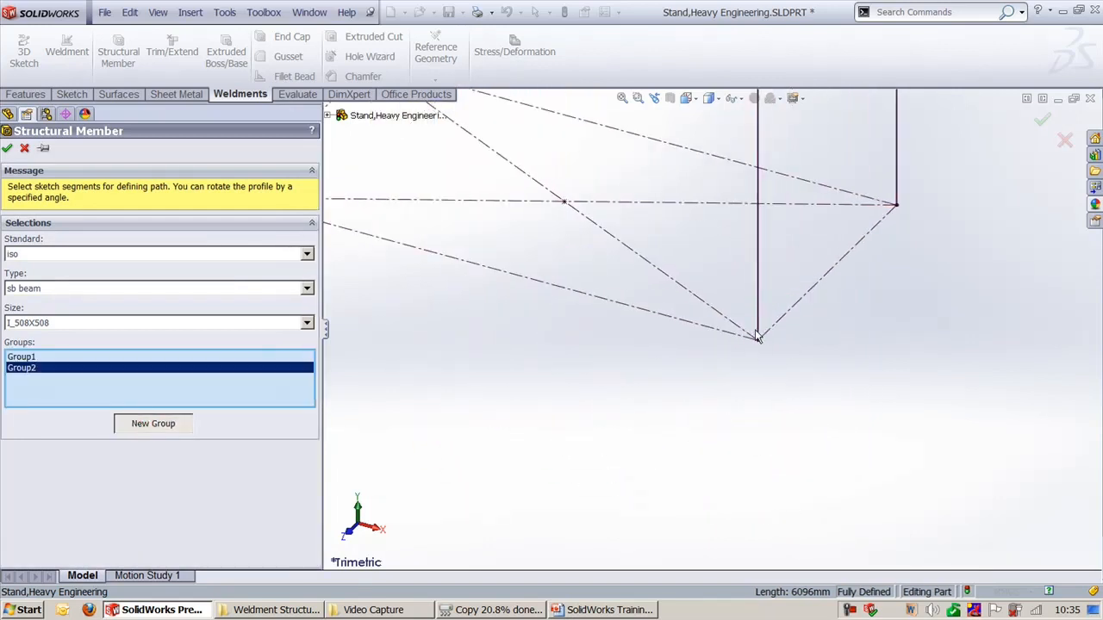
pyautogui.click(760, 327)
pyautogui.scroll(-2, 795, 315)
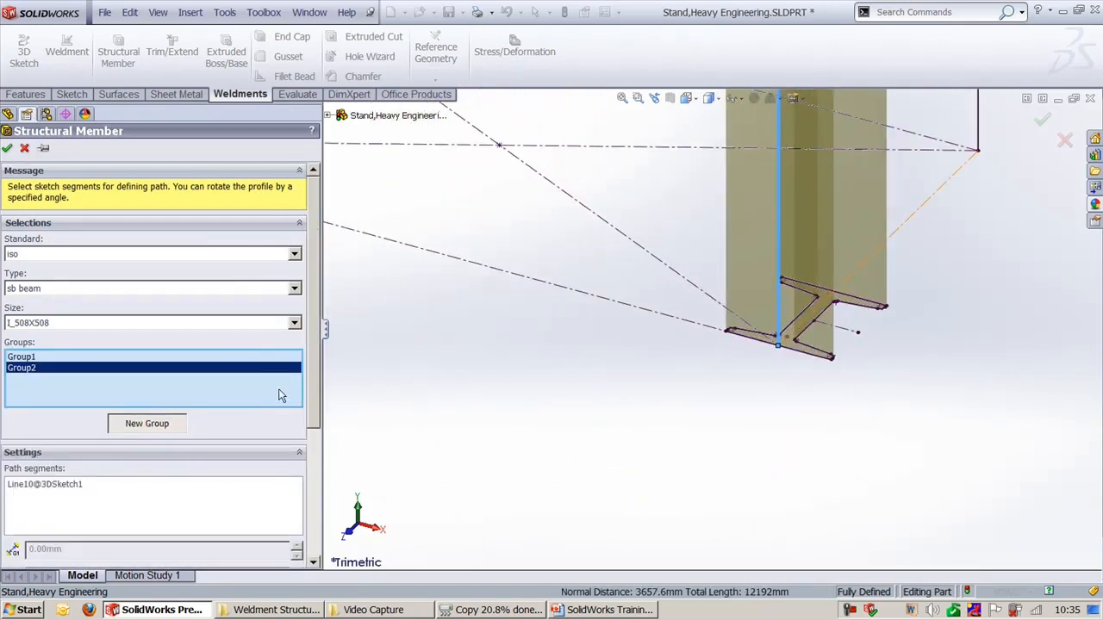
# Relocate the front leg's beam profile to the left-end corner of its rear flange.
pyautogui.moveTo(314, 377); pyautogui.dragTo(313, 557)
pyautogui.click(164, 556)
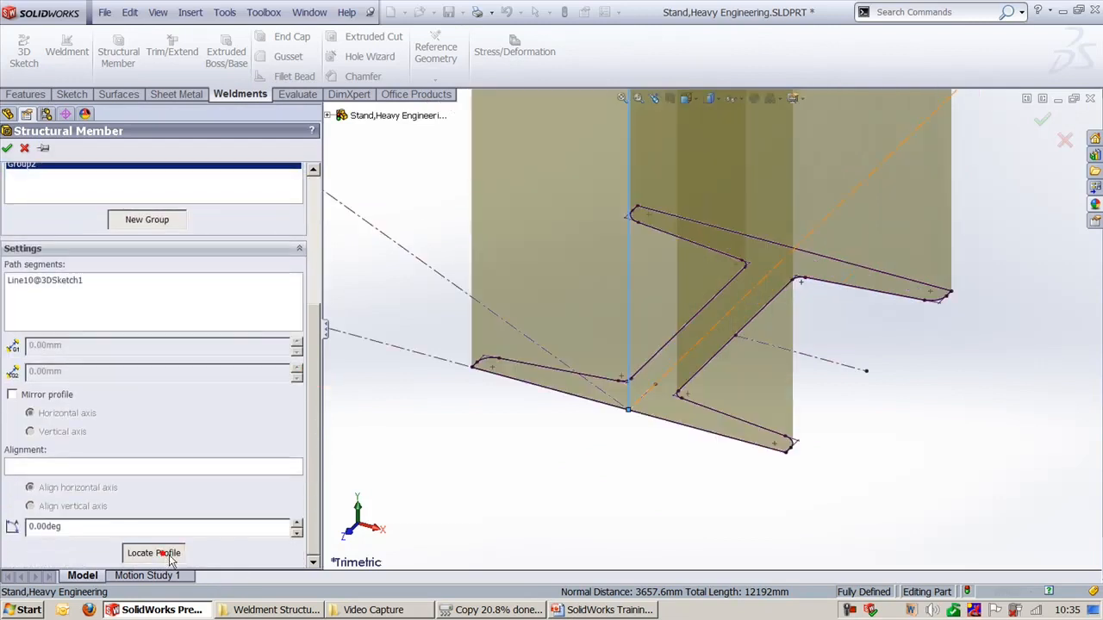
pyautogui.scroll(5, 660, 348)
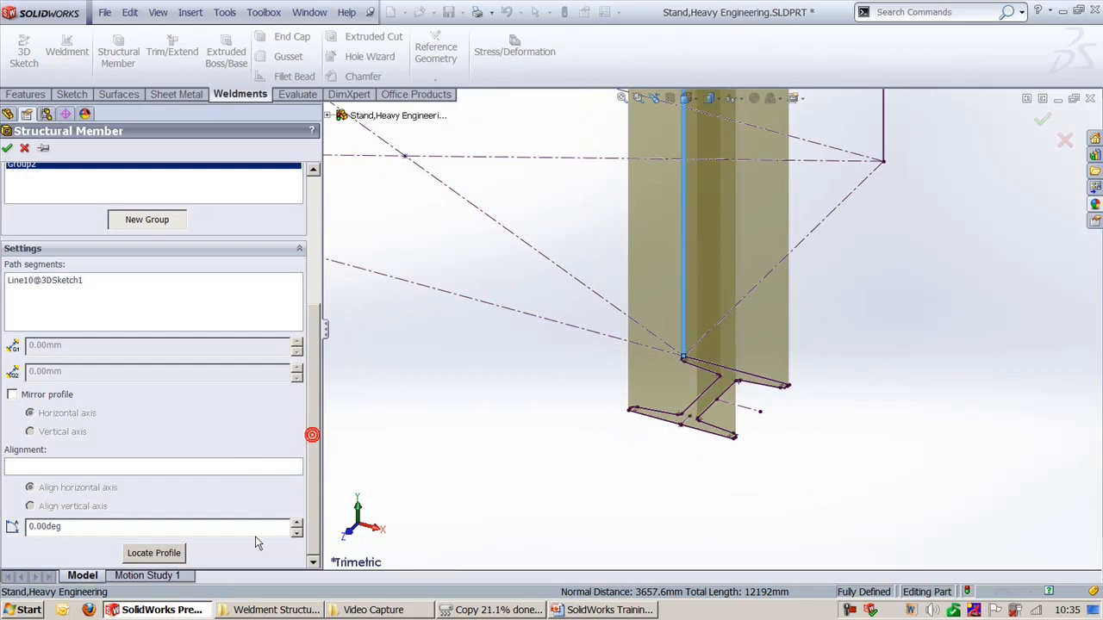
# Try a 90-degree rotation of the front leg's profile and restore the angle to 0 degrees.
pyautogui.doubleClick(229, 524)
pyautogui.write('90')
pyautogui.press('Return')
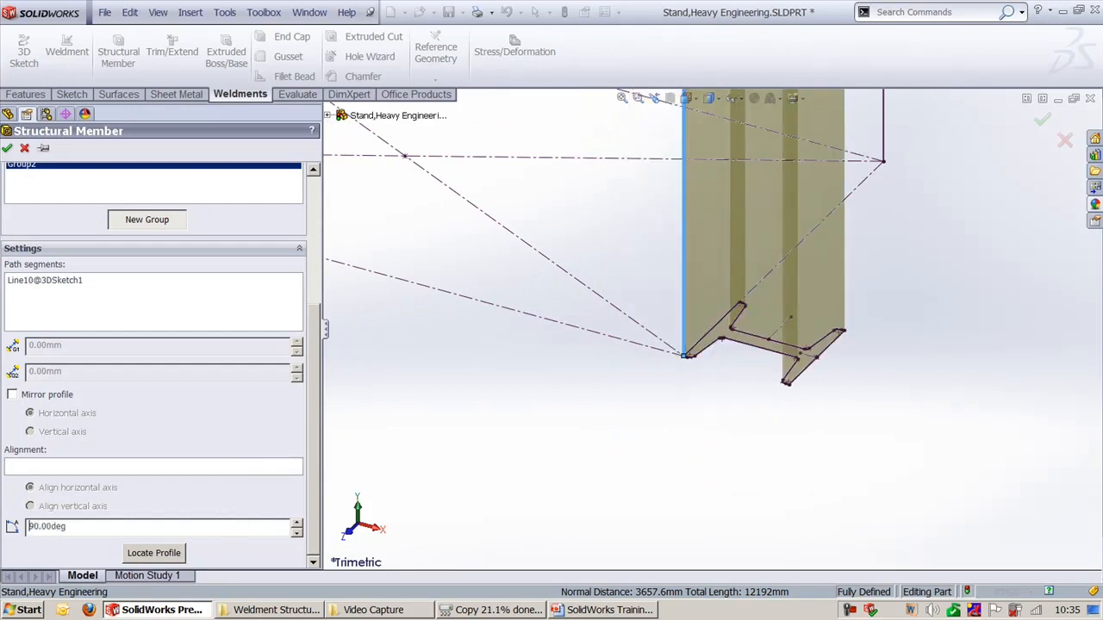
pyautogui.doubleClick(234, 523)
pyautogui.write('0')
pyautogui.press('Return')
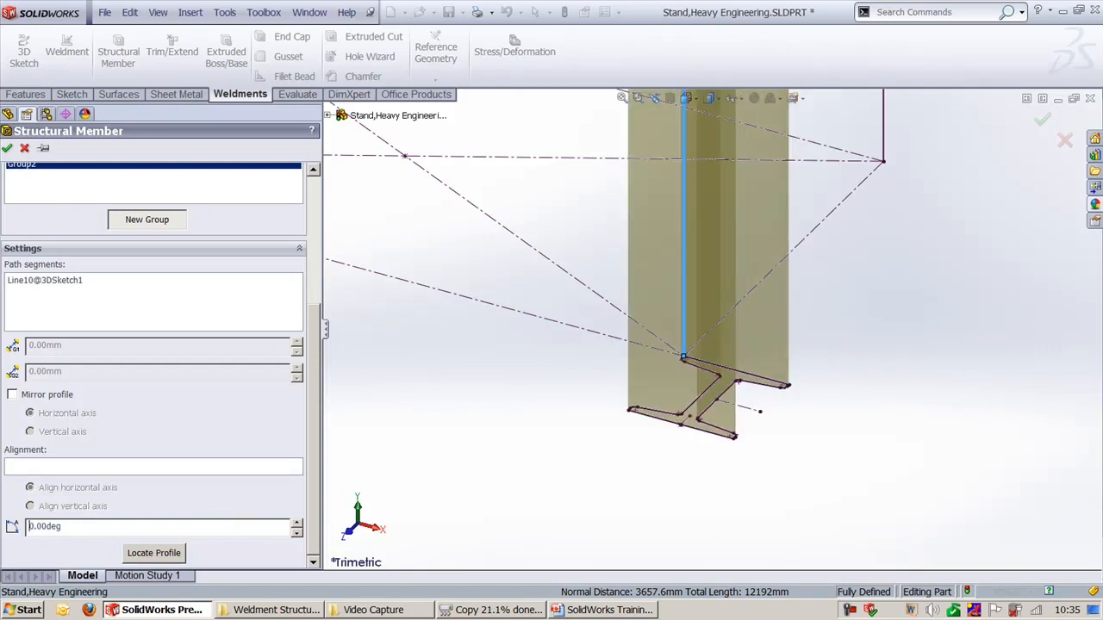
# Mirror the front leg's profile about the horizontal axis and align it with the base line running to the right leg.
pyautogui.click(23, 396)
pyautogui.click(46, 470)
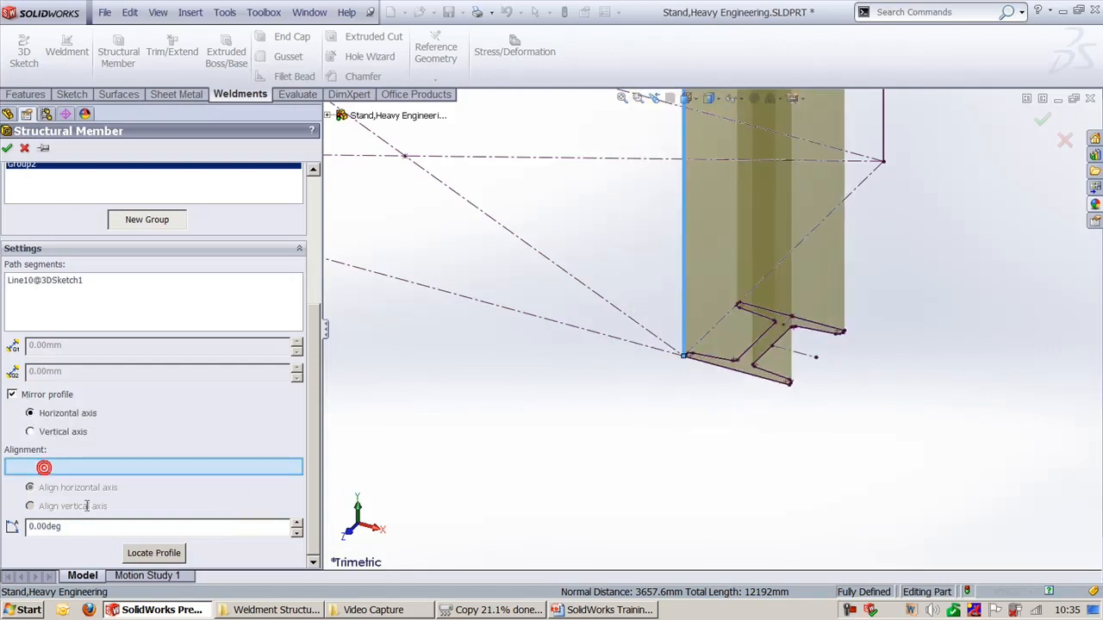
pyautogui.click(863, 191)
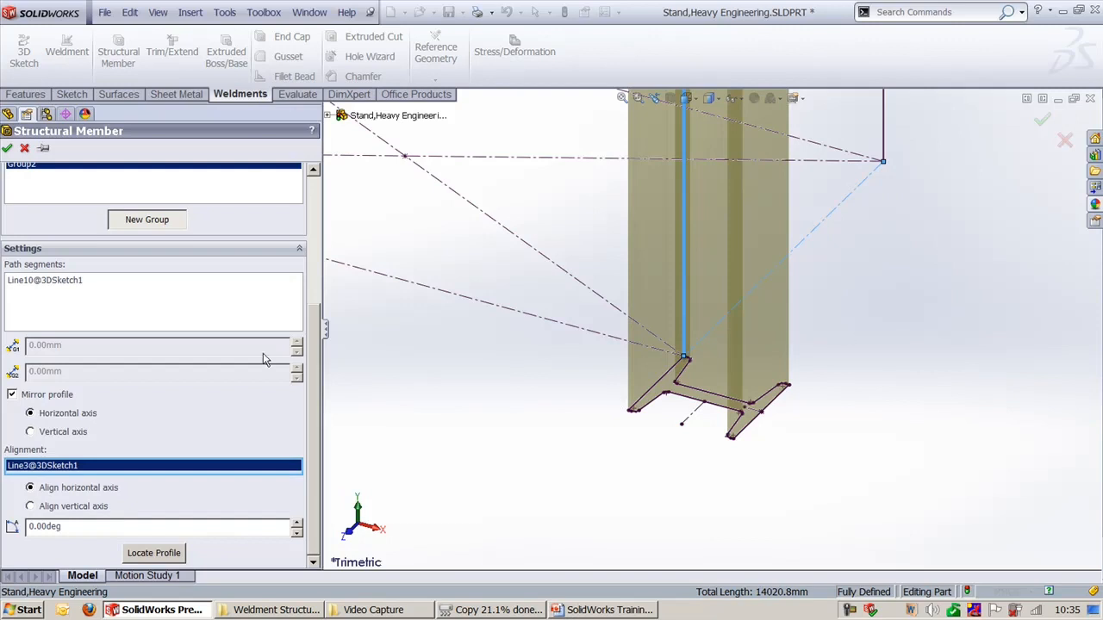
# Turn off profile mirroring and try relocating the front leg's profile to the inner corner between web and flange.
pyautogui.click(12, 396)
pyautogui.scroll(5, 643, 472)
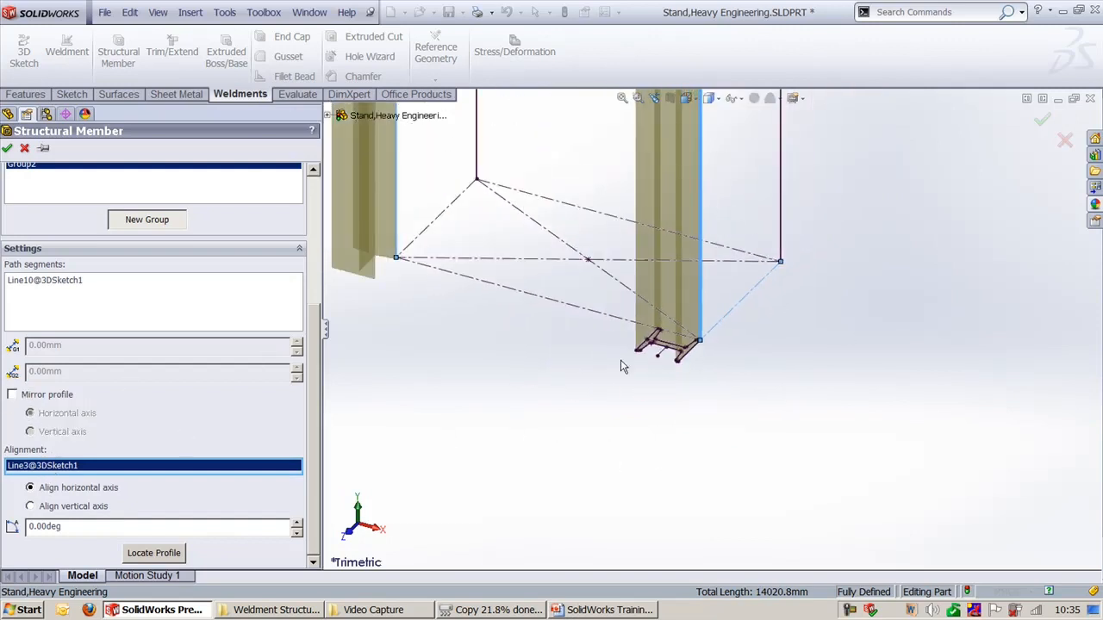
pyautogui.keyDown('ctrl'); pyautogui.moveTo(620, 361); pyautogui.dragTo(651, 419, button='middle'); pyautogui.keyUp('ctrl')
pyautogui.click(172, 556)
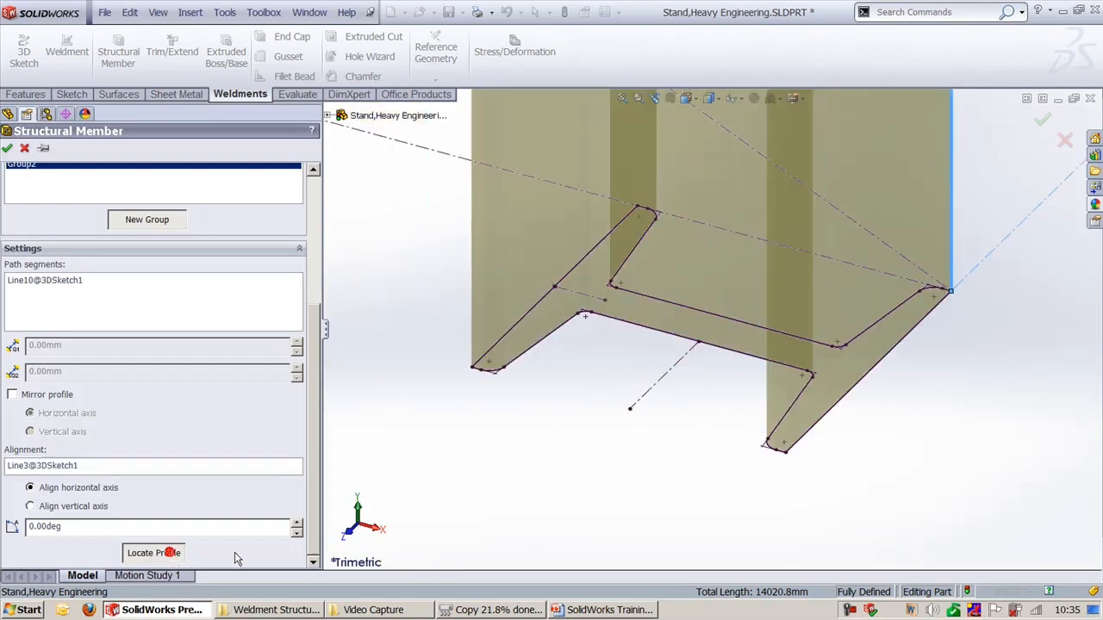
pyautogui.click(841, 346)
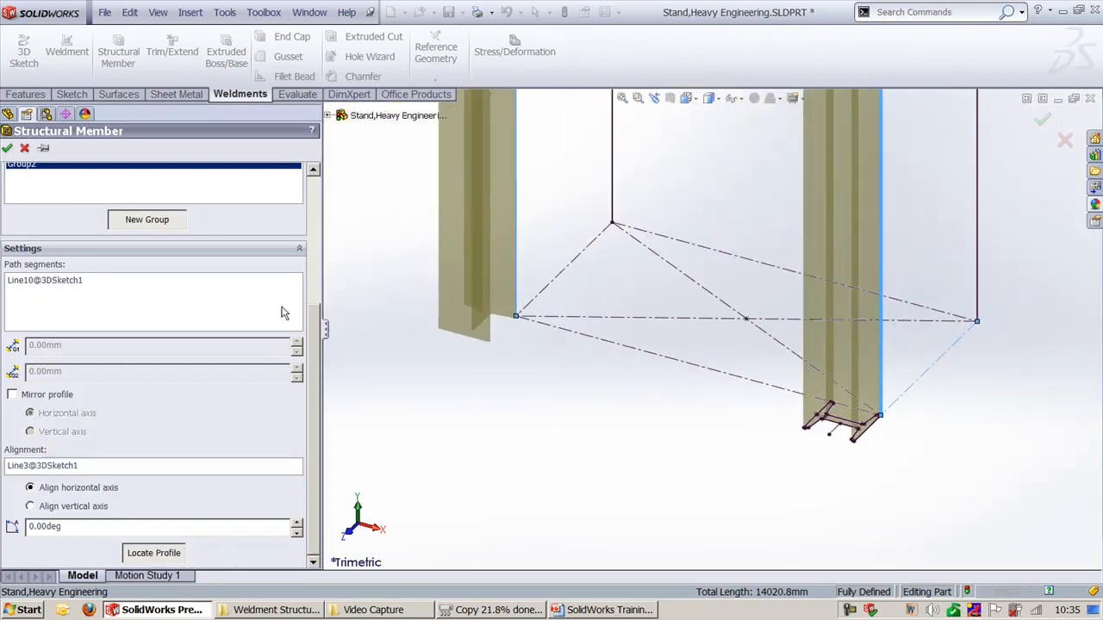
# Clear the path segments of the second group to remove the beam from the front leg.
pyautogui.scroll(3, 314, 368)
pyautogui.click(78, 378)
pyautogui.rightClick(87, 382)
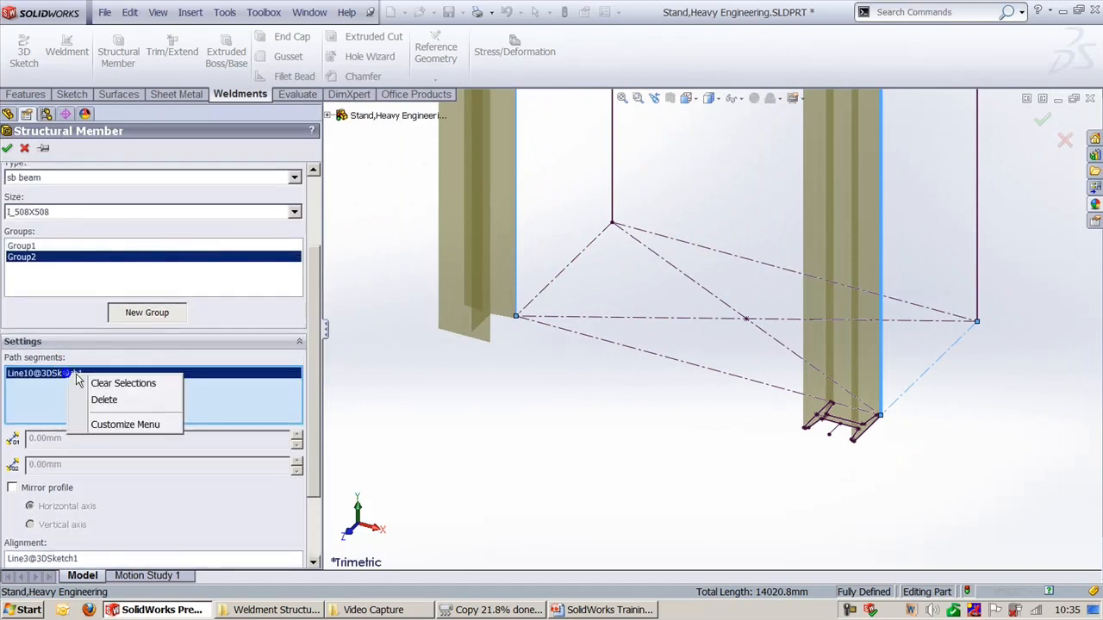
pyautogui.click(121, 384)
# Create a new group with the front leg as its path and try relocating the beam profile on the leg line.
pyautogui.click(153, 315)
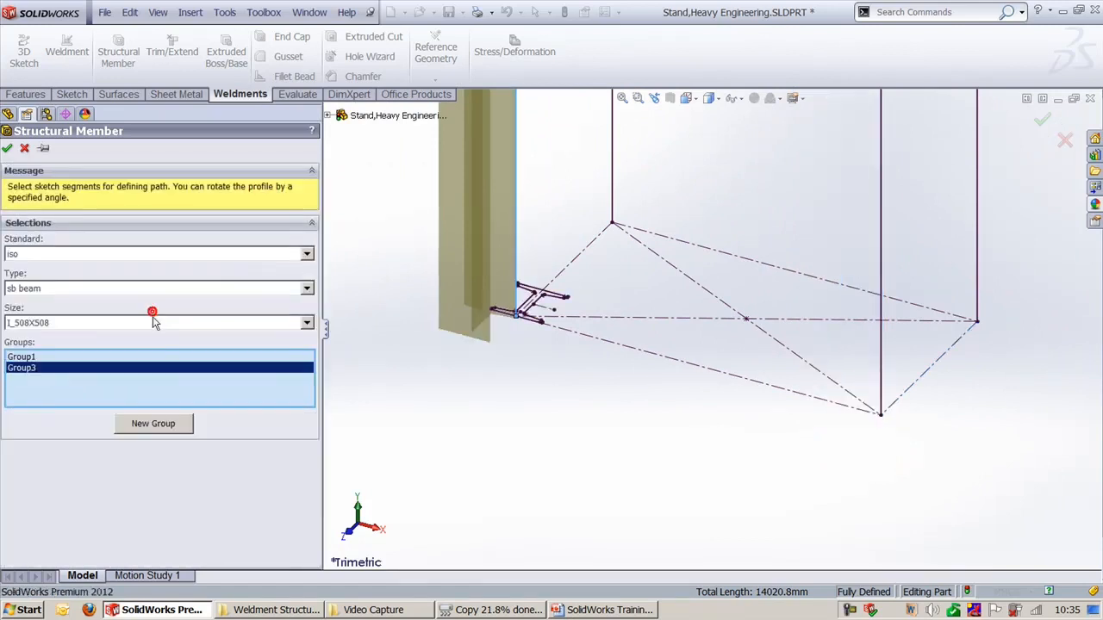
pyautogui.click(892, 385)
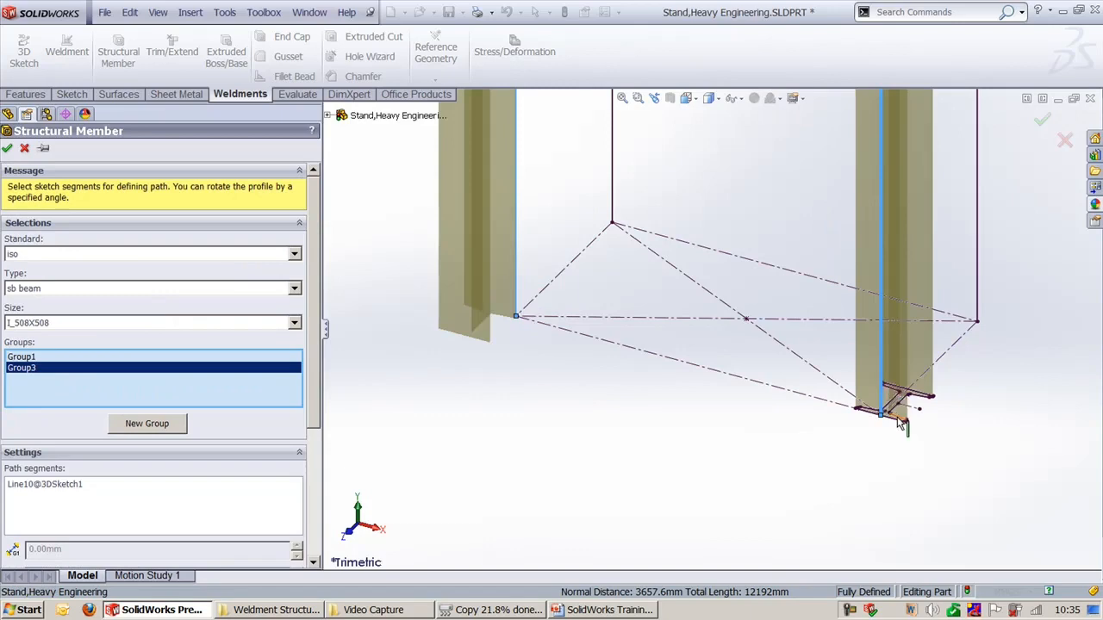
pyautogui.scroll(-3, 317, 431)
pyautogui.scroll(-2, 319, 459)
pyautogui.click(147, 552)
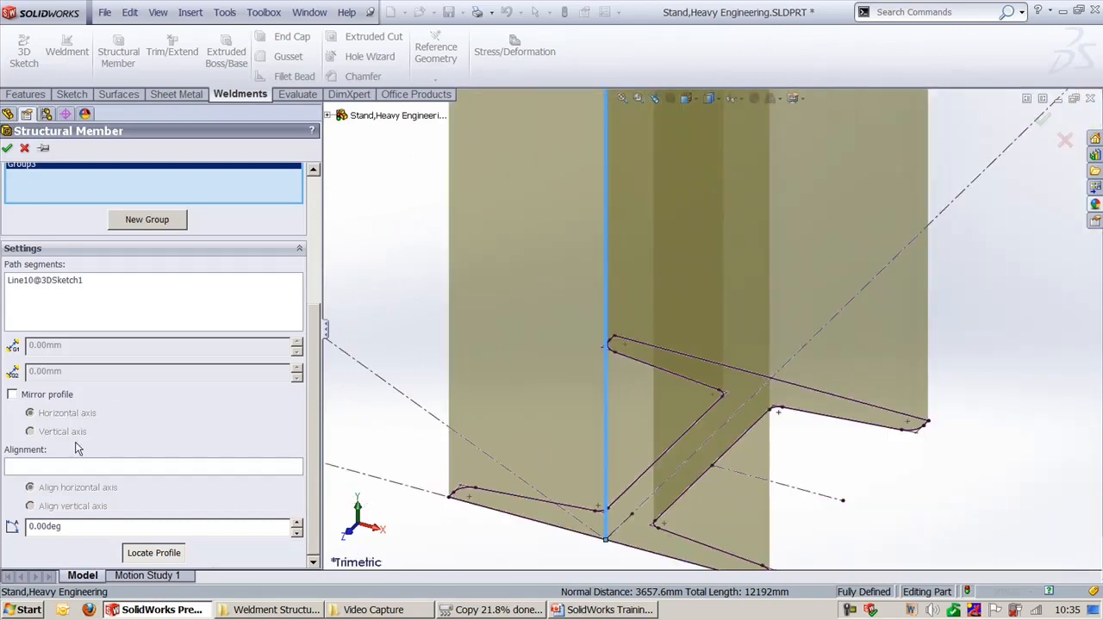
pyautogui.click(155, 554)
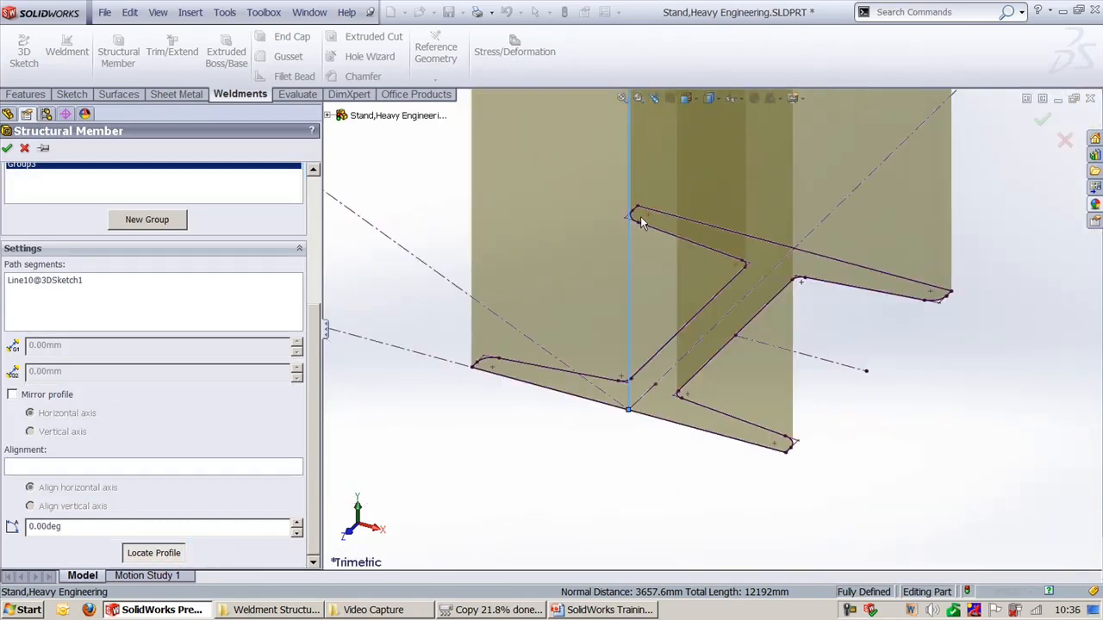
pyautogui.click(641, 222)
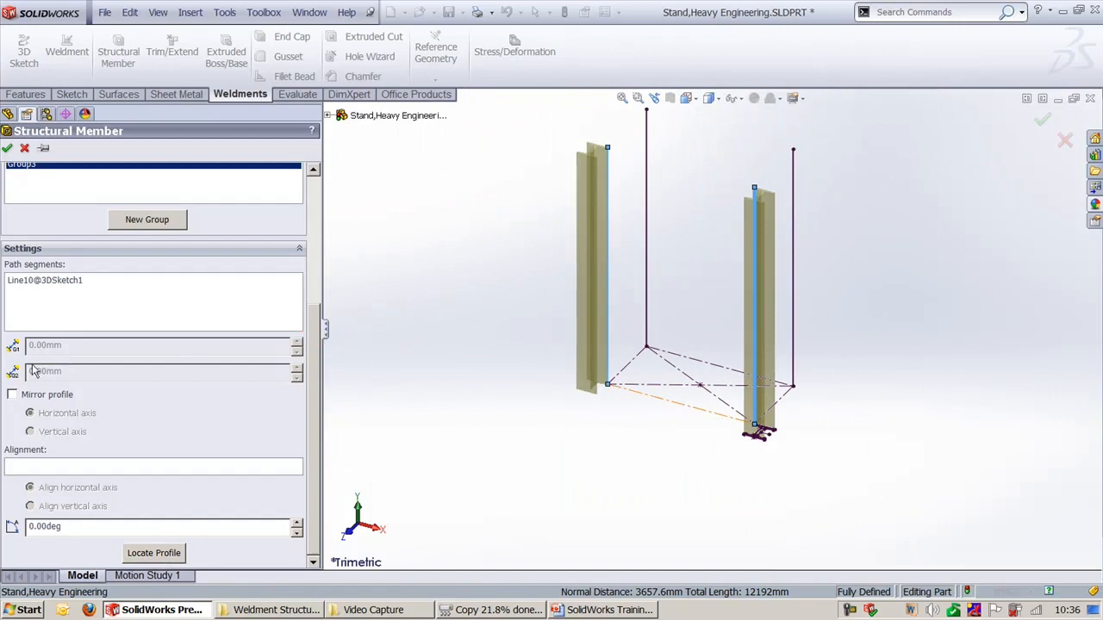
# Add the back leg as a new group and locate its profile at the +X outer corner of the near flange.
pyautogui.moveTo(314, 395); pyautogui.dragTo(327, 300)
pyautogui.click(148, 368)
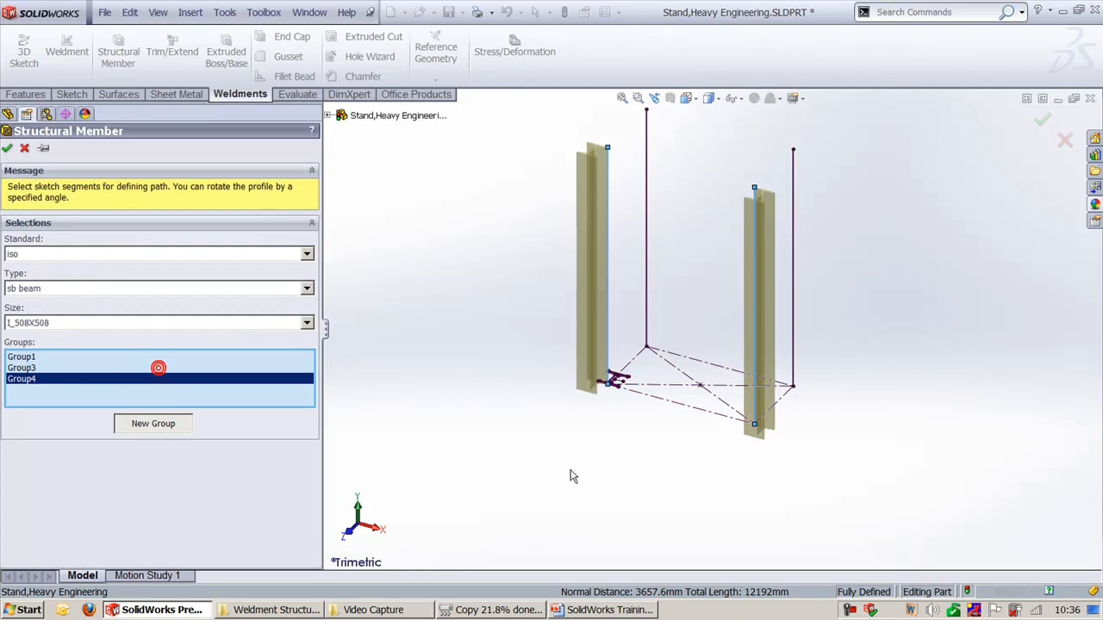
pyautogui.click(647, 306)
pyautogui.scroll(-5, 633, 375)
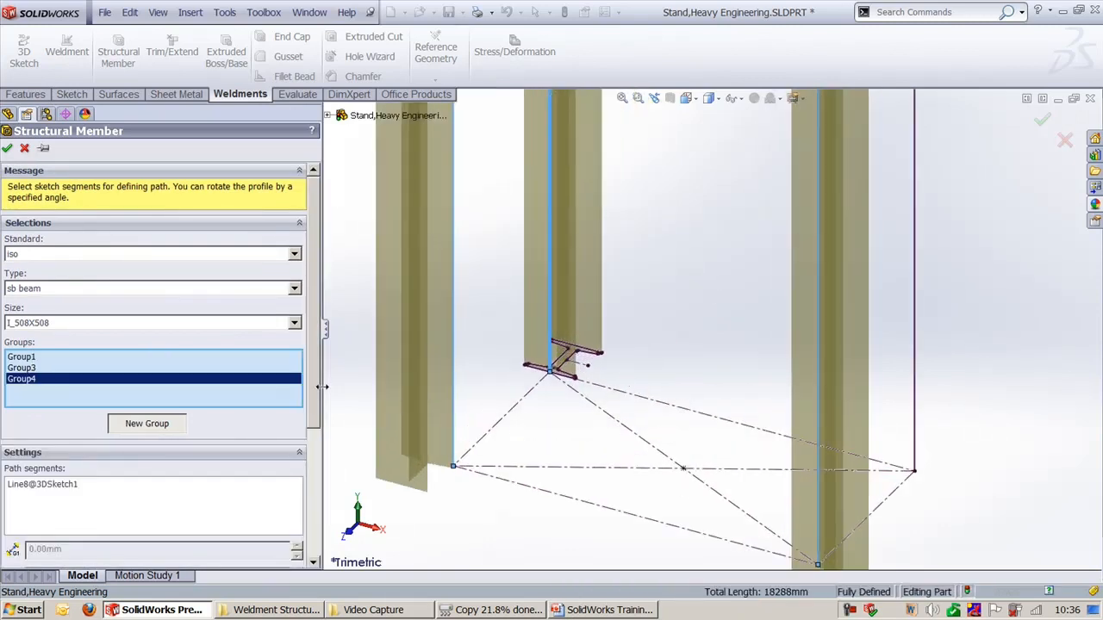
pyautogui.moveTo(314, 387); pyautogui.dragTo(315, 517)
pyautogui.click(173, 554)
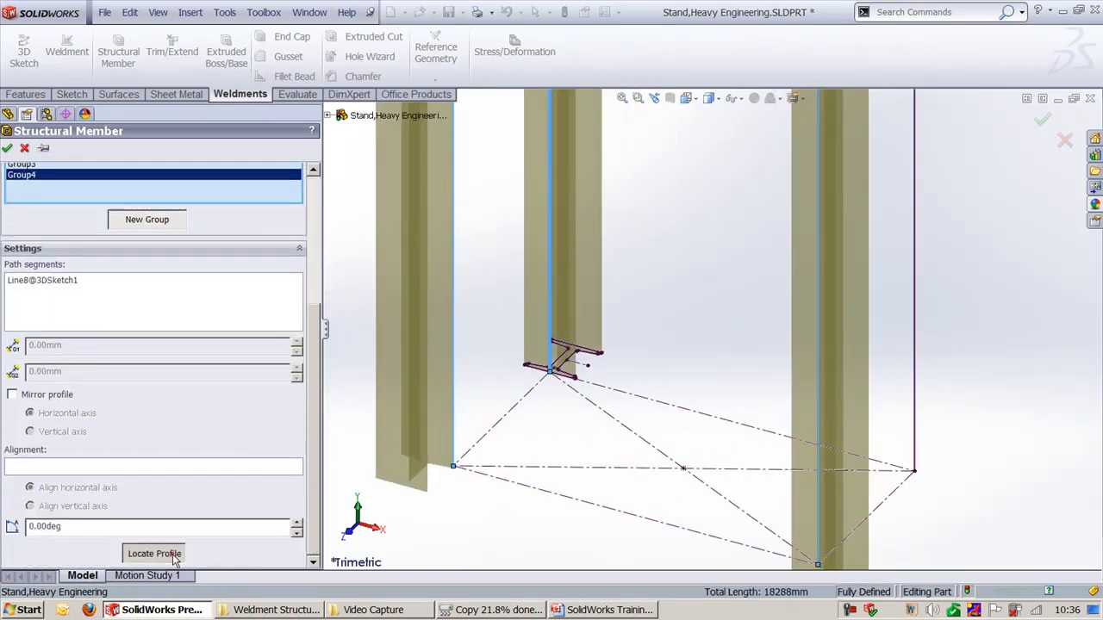
pyautogui.scroll(2, 788, 458)
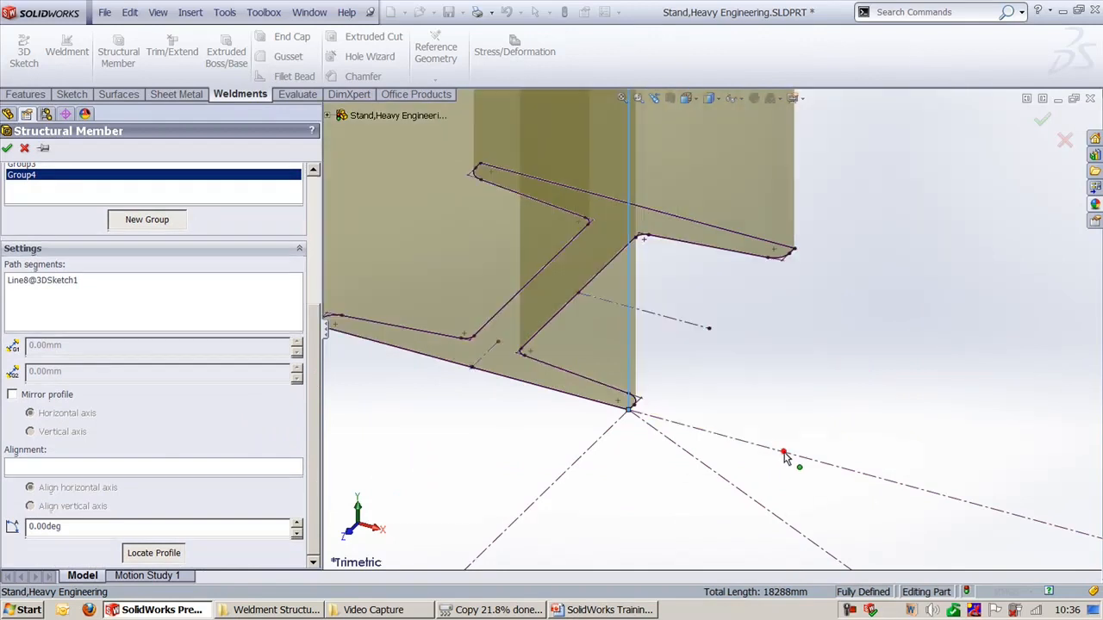
pyautogui.scroll(2, 658, 388)
pyautogui.scroll(2, 655, 392)
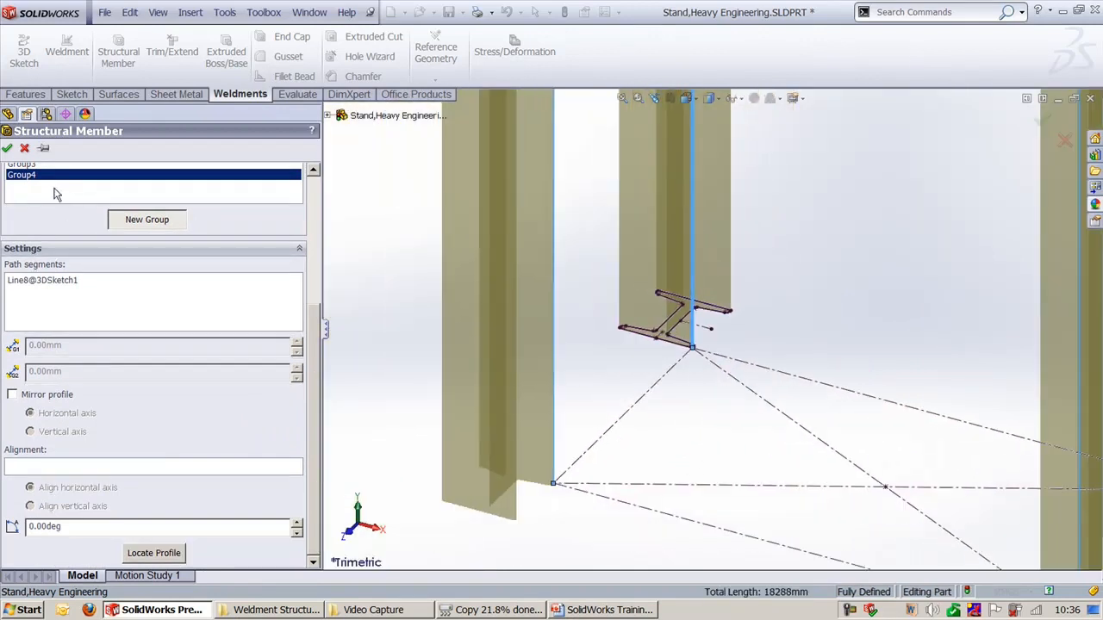
# Add the remaining right leg as a new group, locate its profile at the near flange's -X outer corner, and accept the structural member.
pyautogui.click(139, 221)
pyautogui.moveTo(714, 370)
pyautogui.keyDown('ctrl'); pyautogui.mouseDown(button='middle')
pyautogui.moveTo(320, 264)
pyautogui.moveTo(299, 244)
pyautogui.mouseUp(button='middle'); pyautogui.keyUp('ctrl')
pyautogui.scroll(-2, 791, 370)
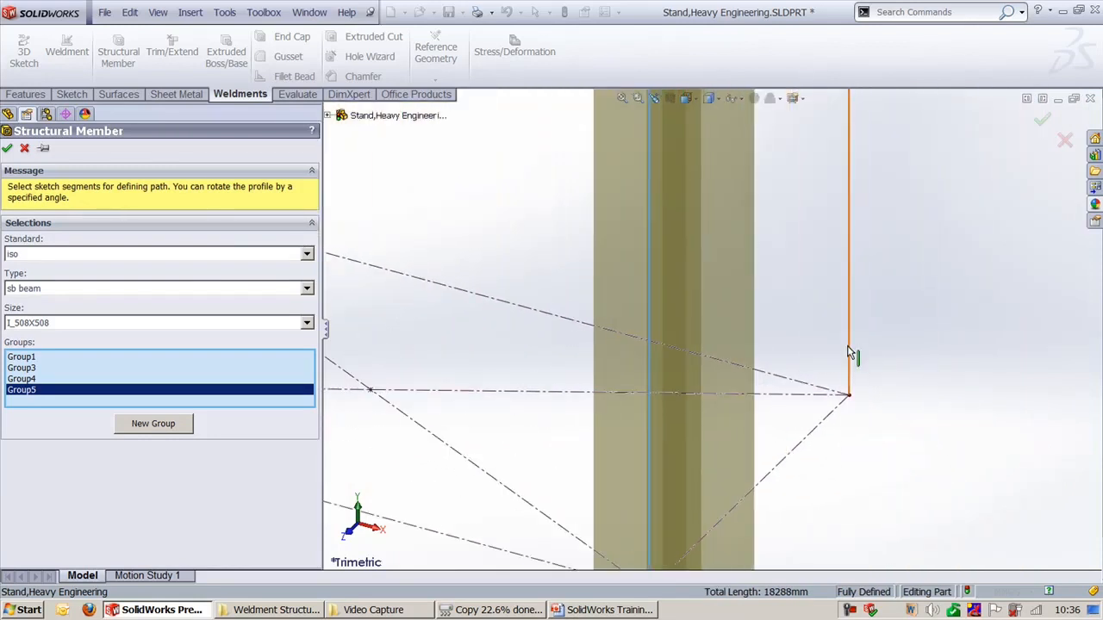
pyautogui.click(851, 353)
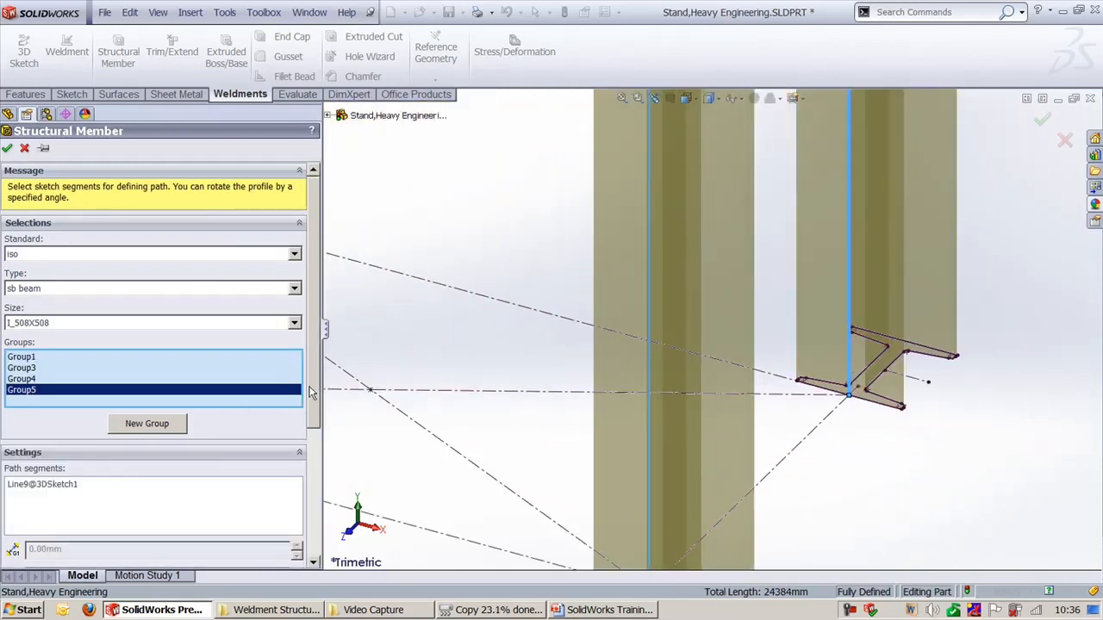
pyautogui.moveTo(312, 393); pyautogui.dragTo(318, 530)
pyautogui.click(175, 554)
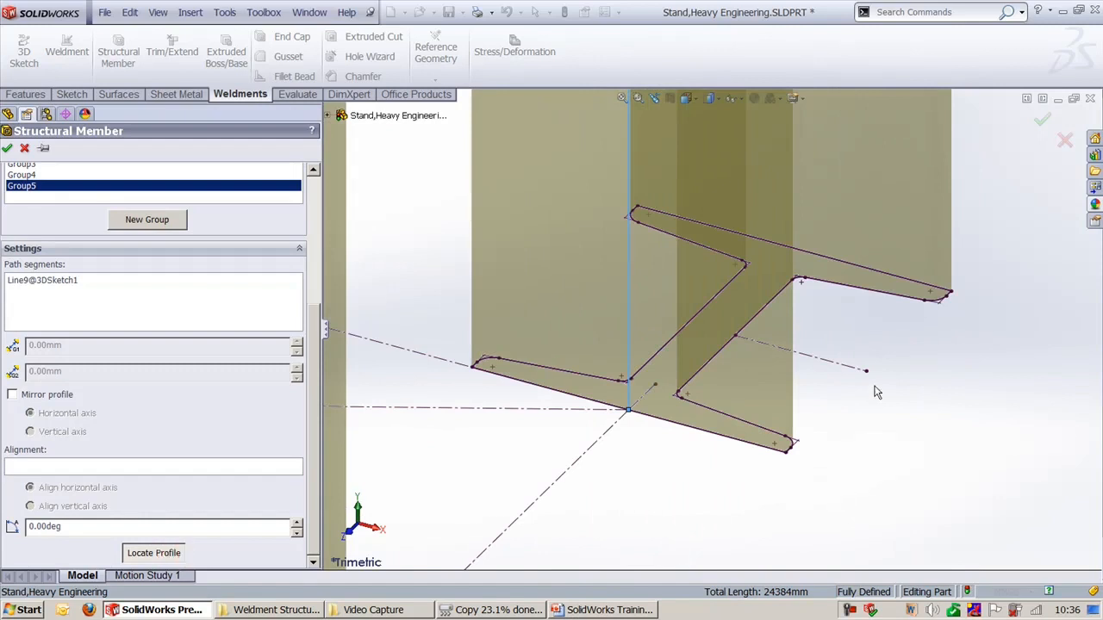
pyautogui.click(474, 368)
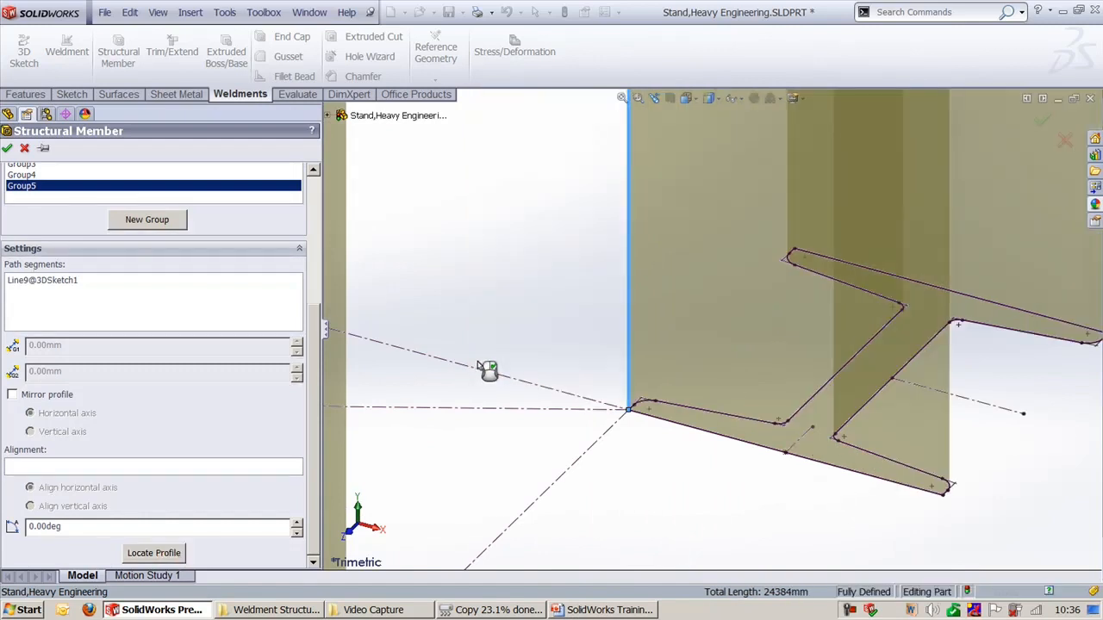
pyautogui.rightClick(501, 318)
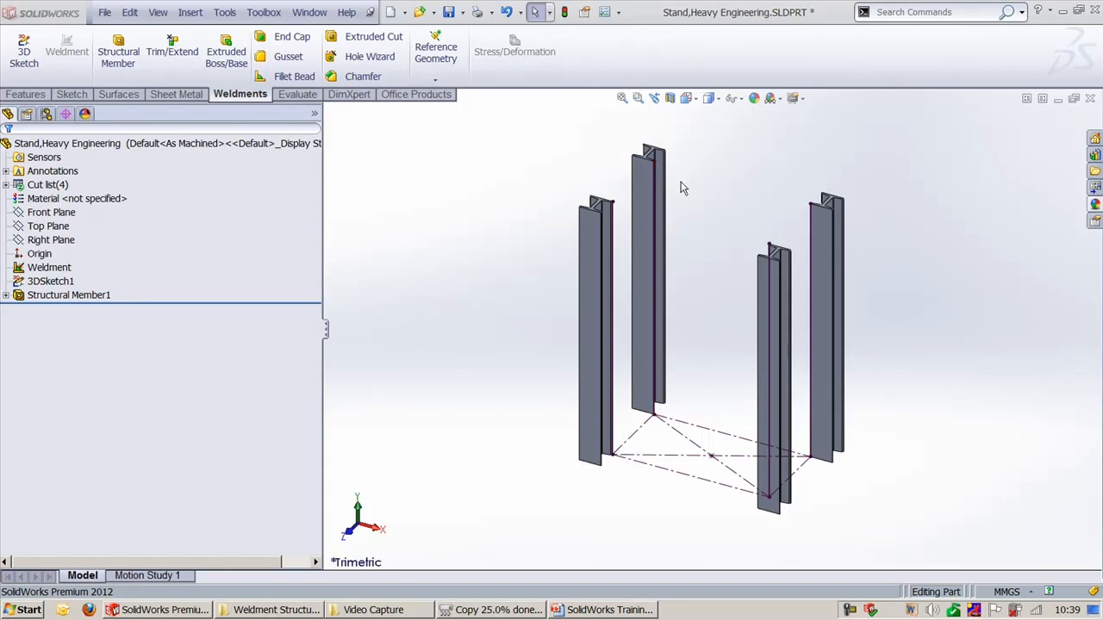
# In a new 3D sketch, draw a line about 4674 mm long between the left and front legs' outer flange edges, constrained along X.
pyautogui.click(530, 168)
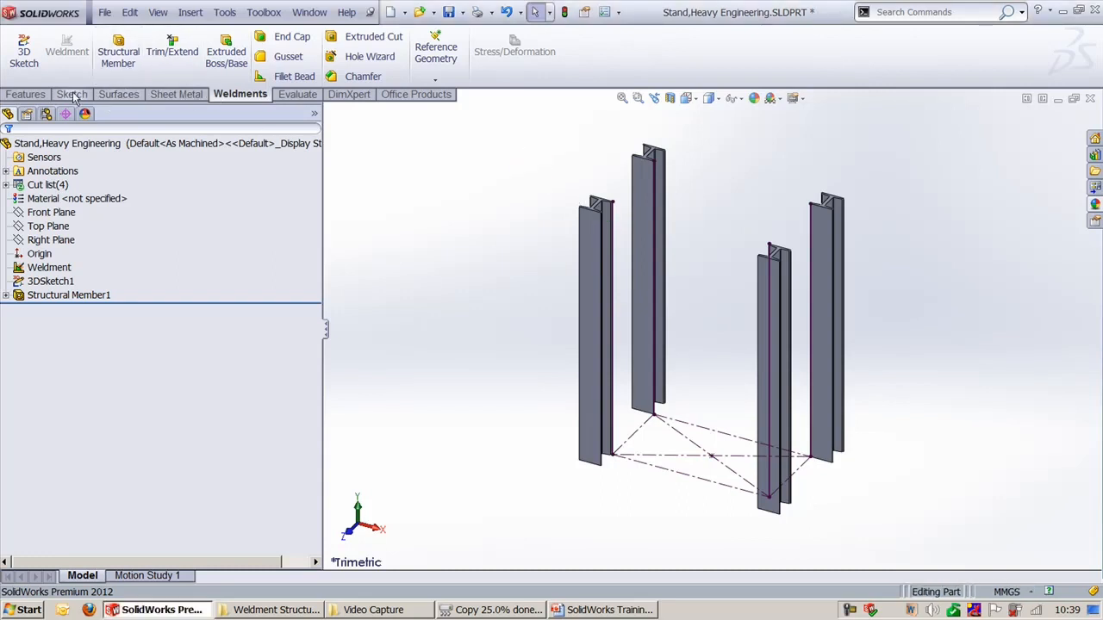
pyautogui.click(33, 67)
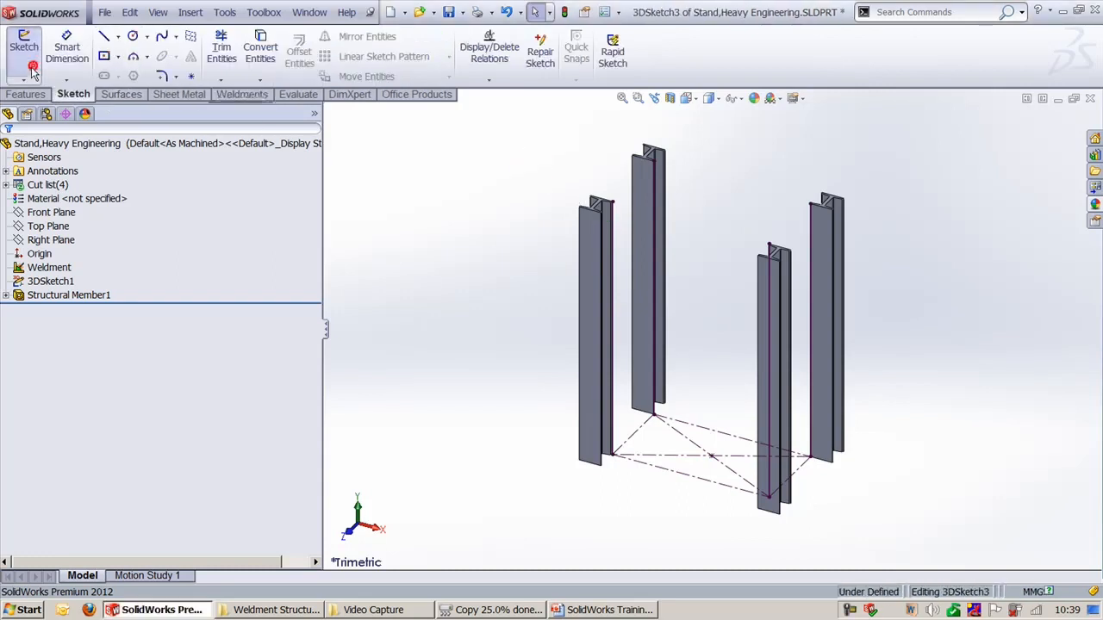
pyautogui.click(101, 34)
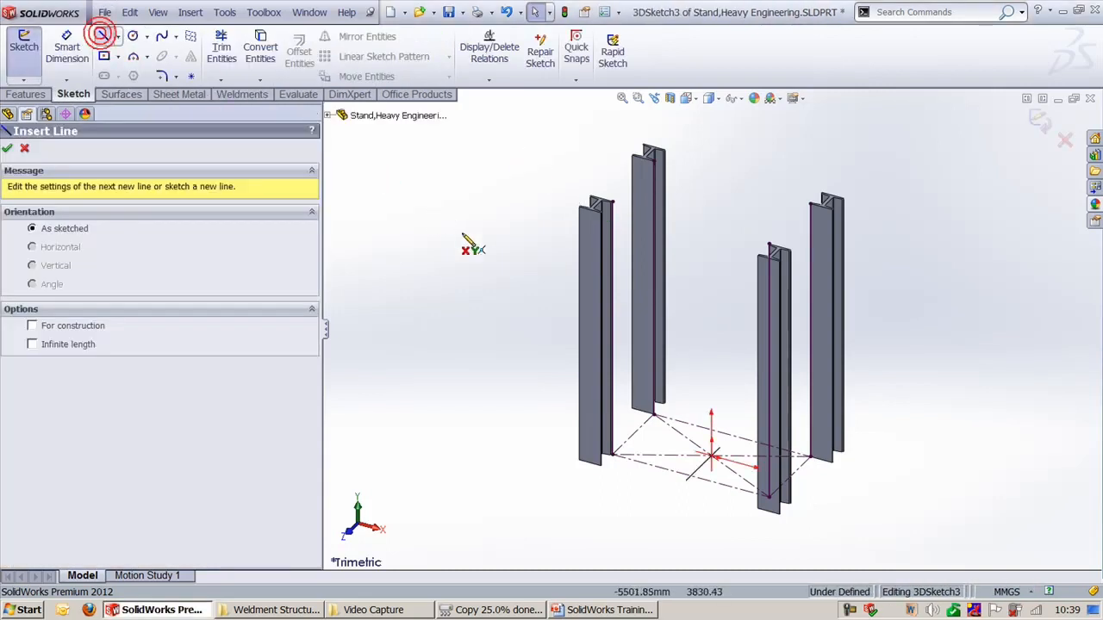
pyautogui.click(579, 269)
pyautogui.scroll(-6, 776, 323)
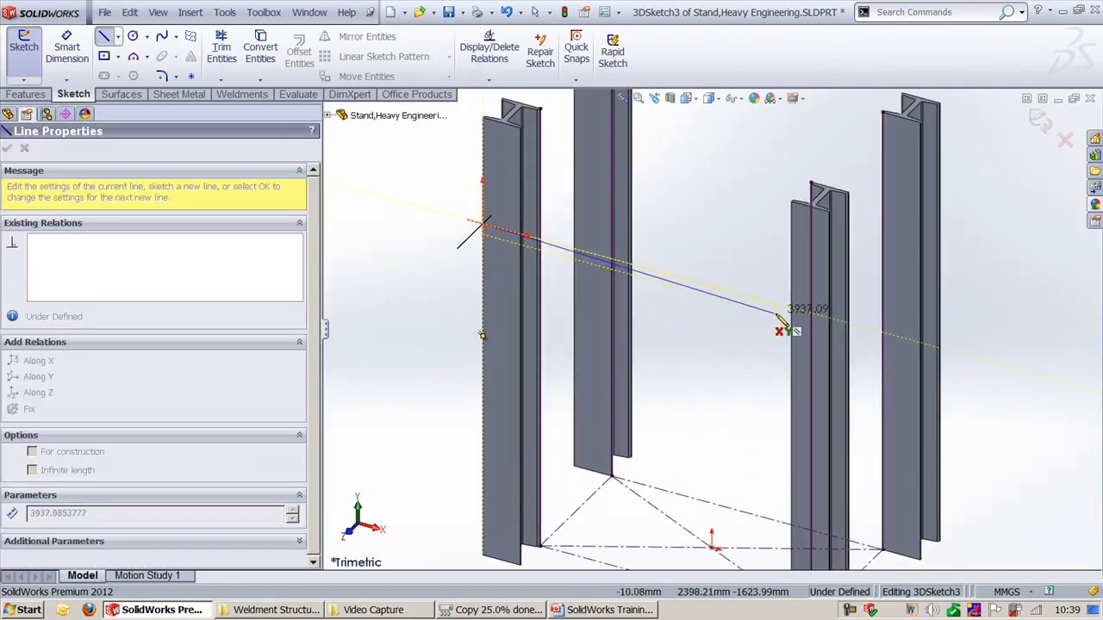
pyautogui.click(883, 317)
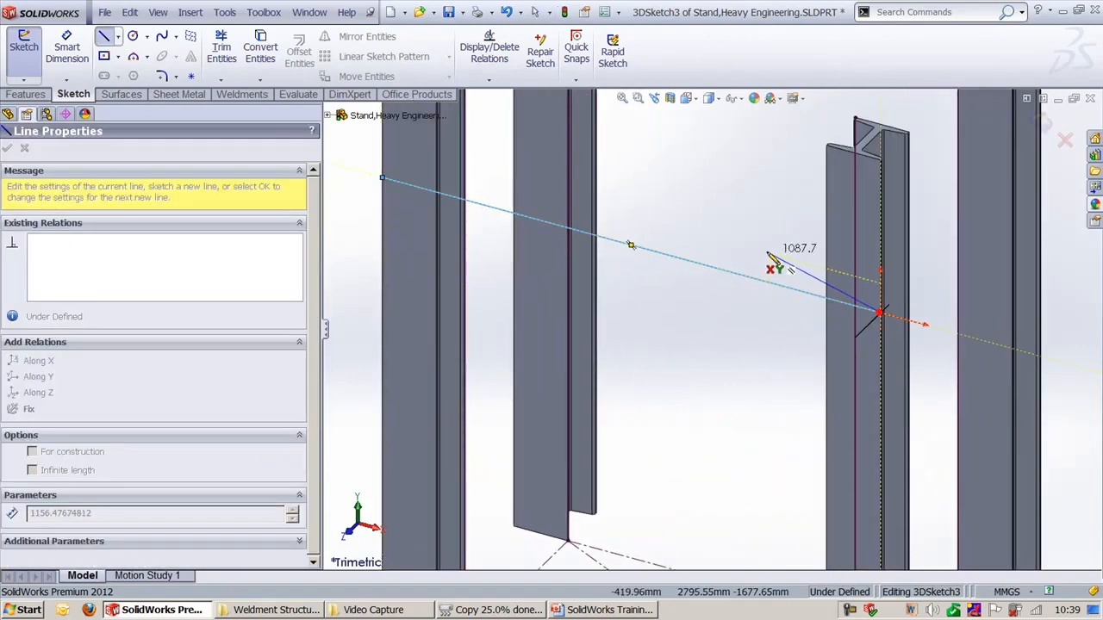
pyautogui.scroll(3, 738, 250)
pyautogui.press('Escape')
pyautogui.click(701, 291)
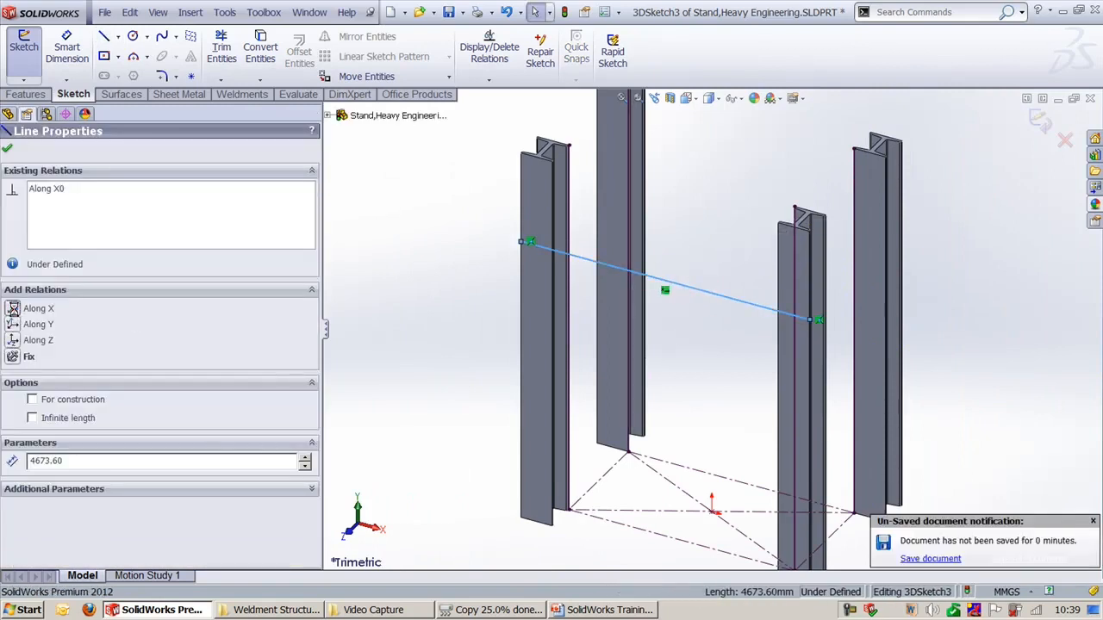
pyautogui.click(375, 286)
# Dimension the line 1400 mm below the left leg's top edge and exit the 3D sketch.
pyautogui.press('d')
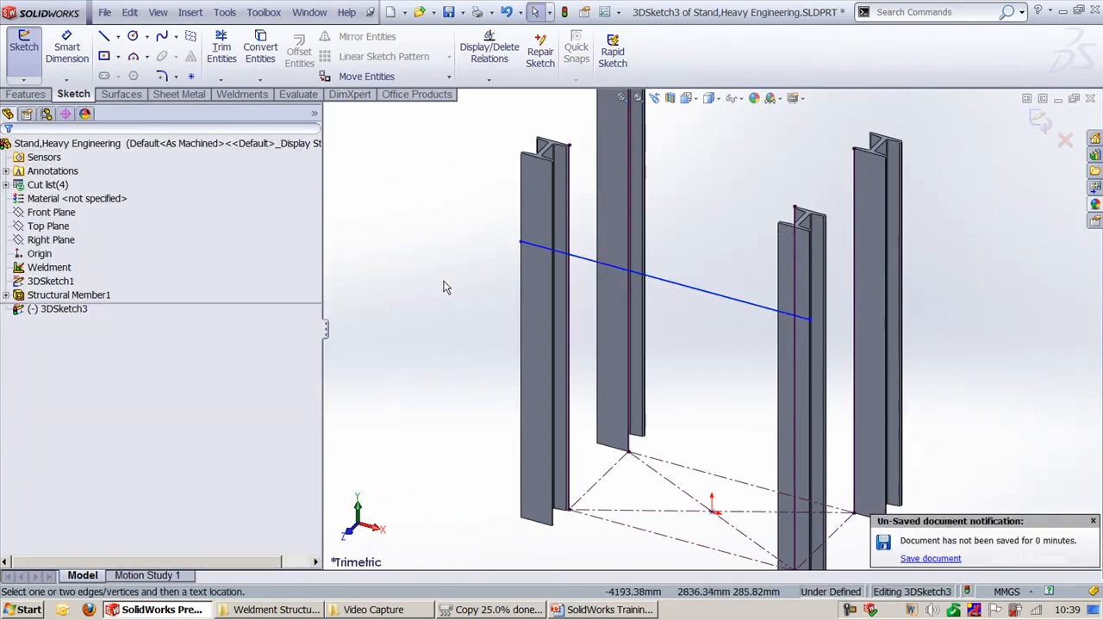
pyautogui.click(533, 159)
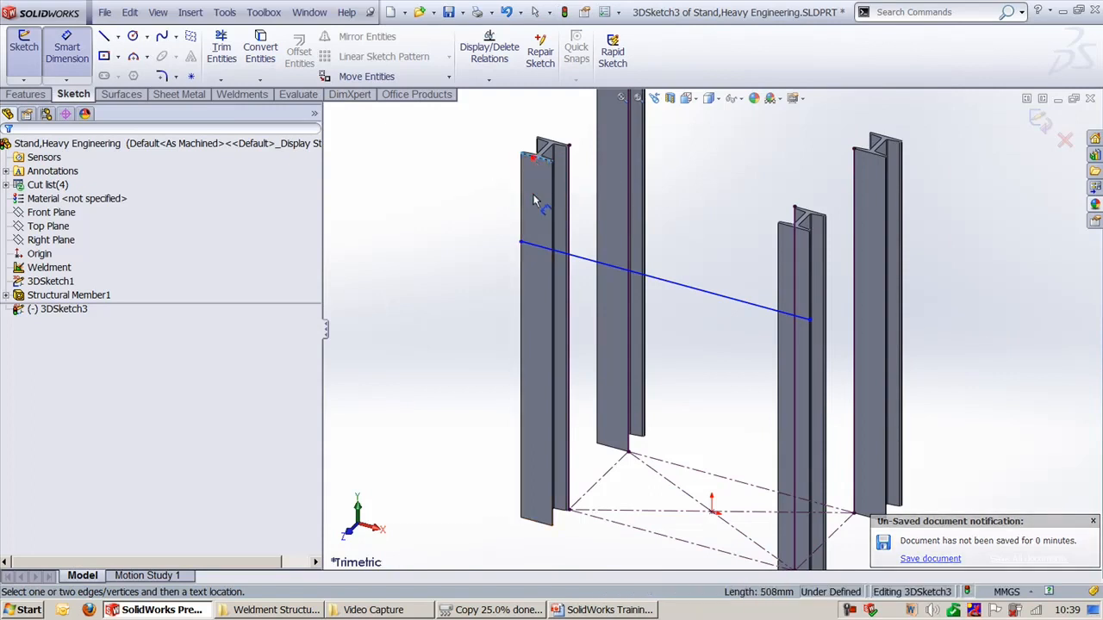
pyautogui.click(528, 245)
pyautogui.click(445, 200)
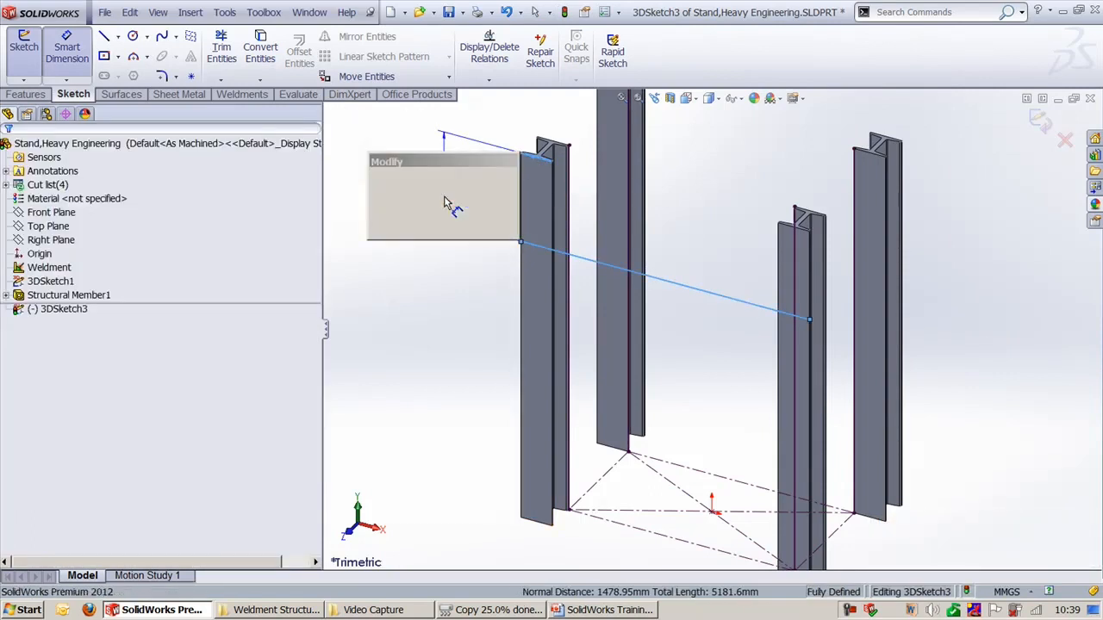
pyautogui.write('1400')
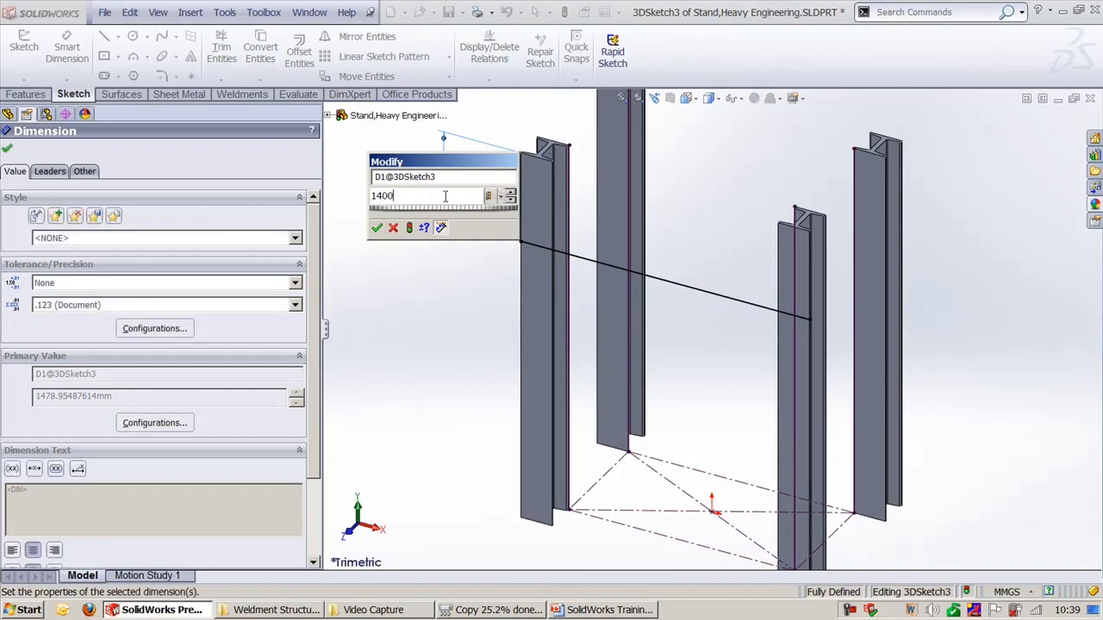
pyautogui.press('Return')
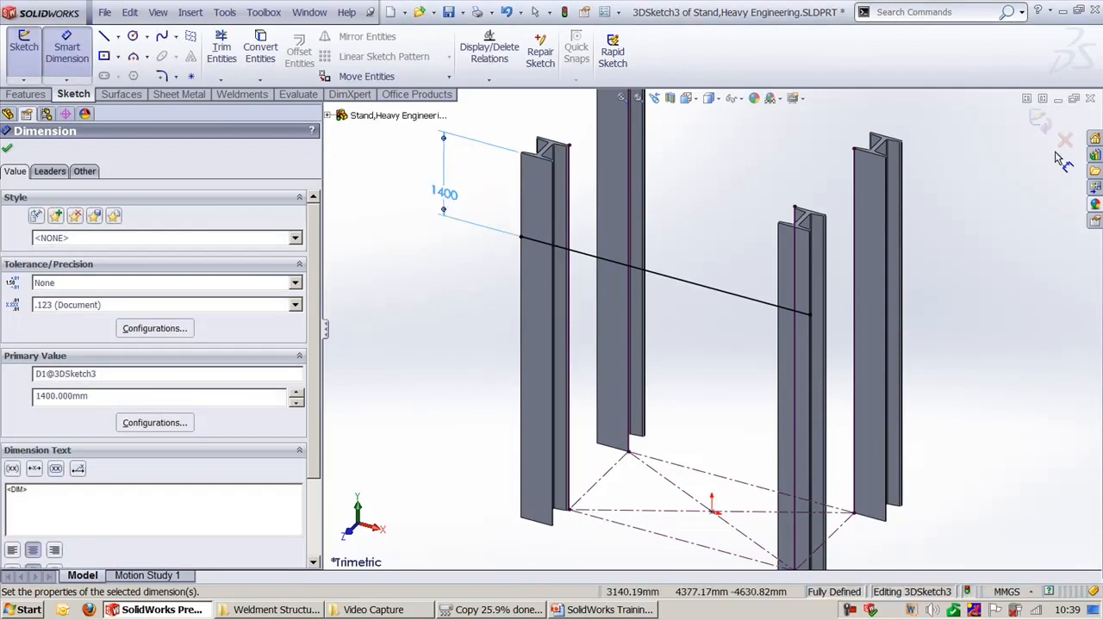
pyautogui.click(1041, 121)
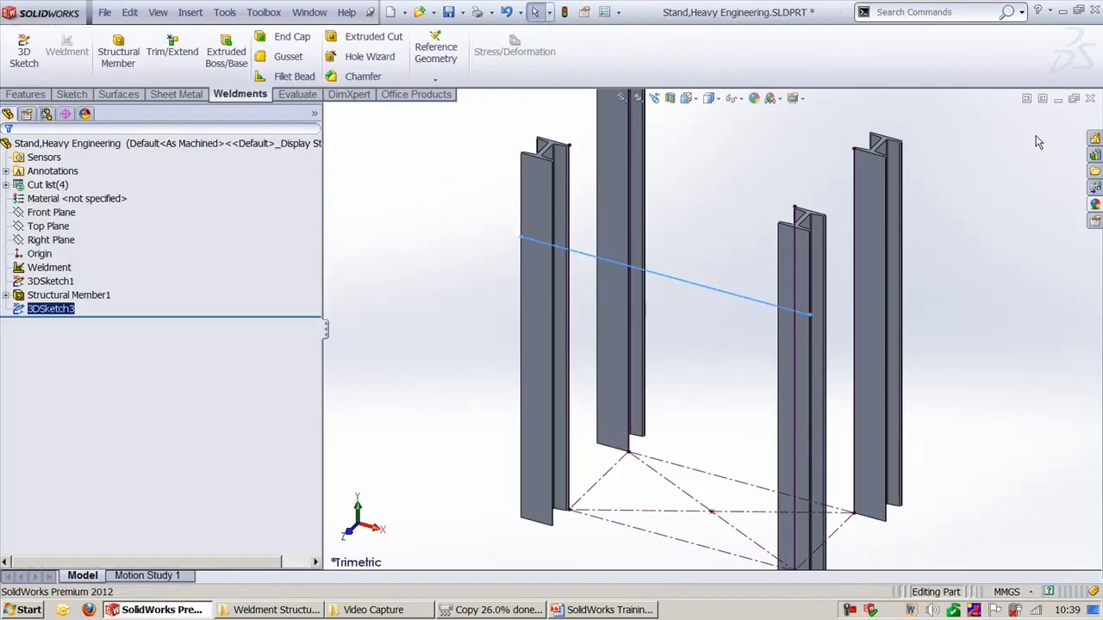
# Start a new structural member for the cross line between the legs.
pyautogui.keyDown('ctrl'); pyautogui.moveTo(938, 275); pyautogui.dragTo(919, 306, button='middle'); pyautogui.keyUp('ctrl')
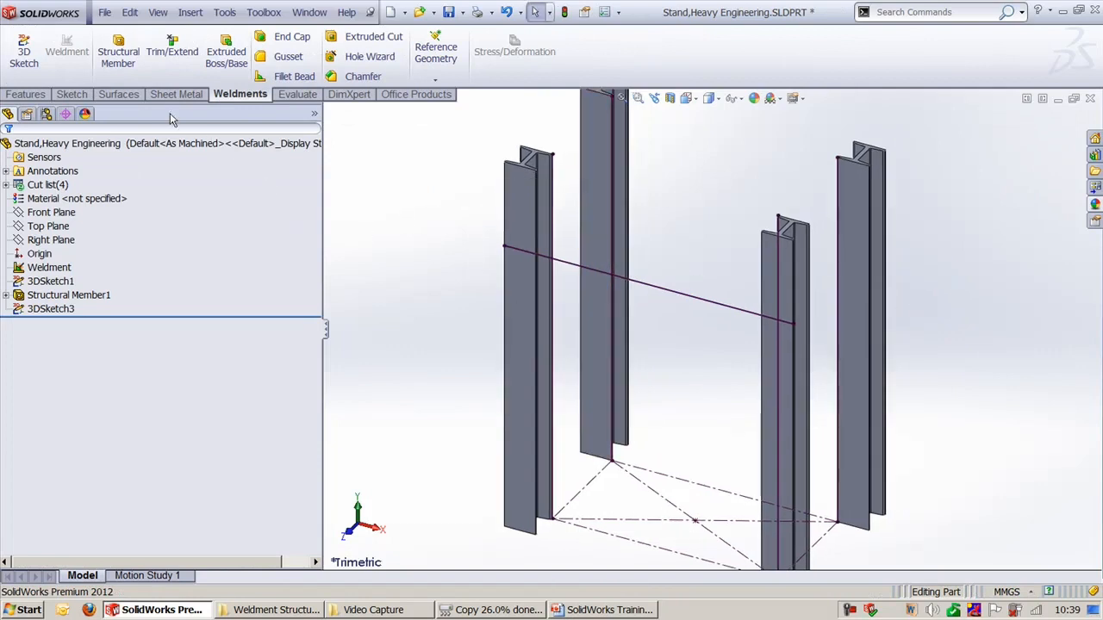
pyautogui.click(120, 53)
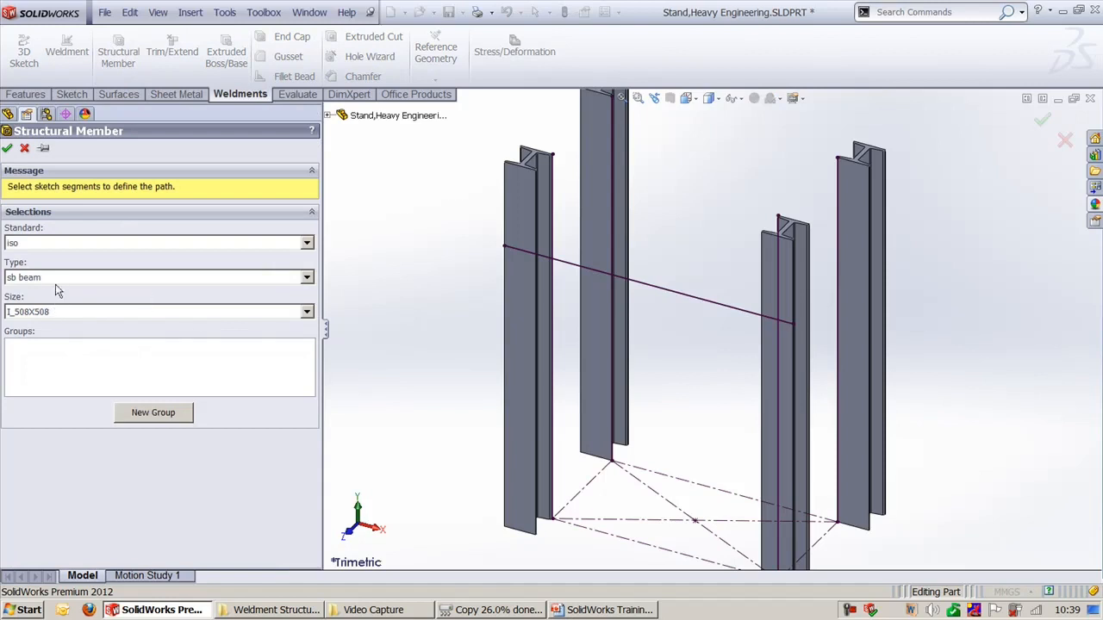
# Try the ansi inch standard with the angle iron type and look through its available sizes.
pyautogui.click(54, 244)
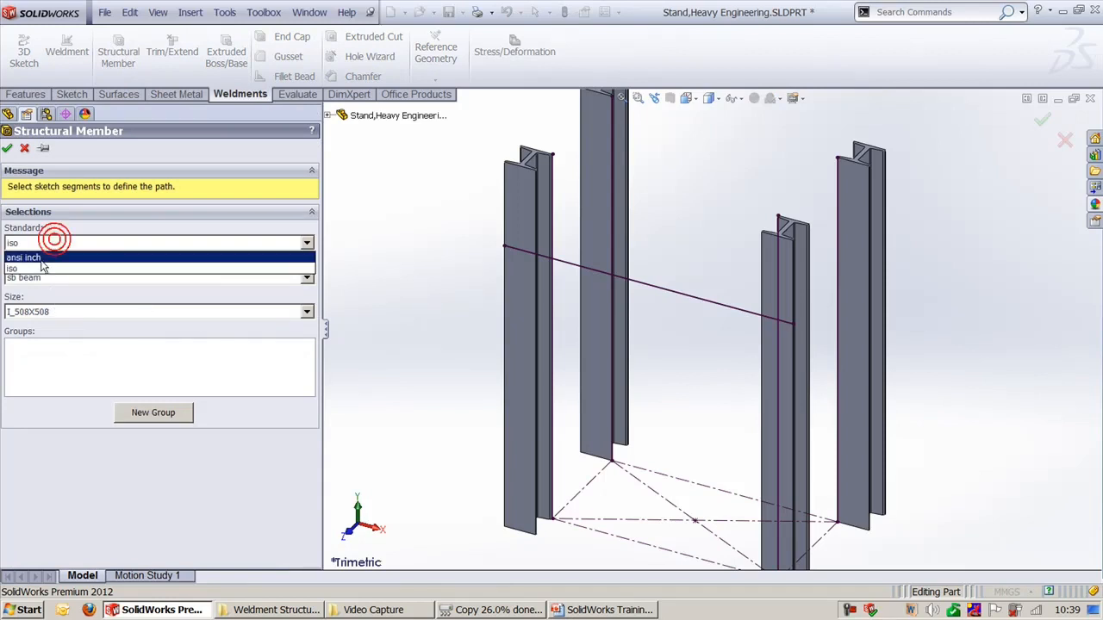
pyautogui.click(41, 254)
pyautogui.click(49, 276)
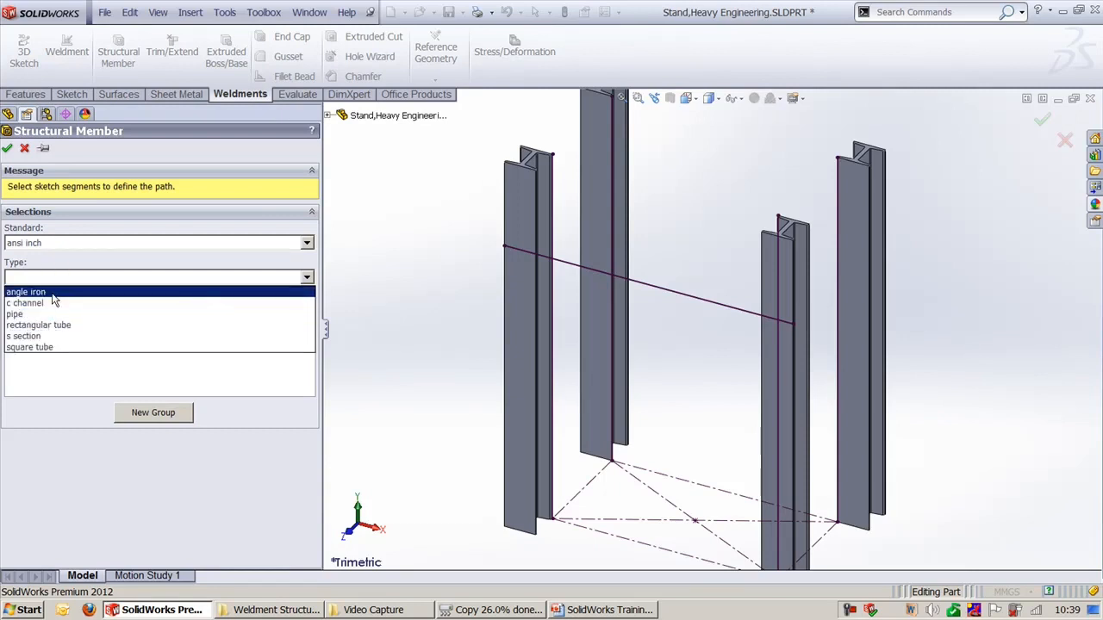
pyautogui.click(50, 293)
pyautogui.click(59, 312)
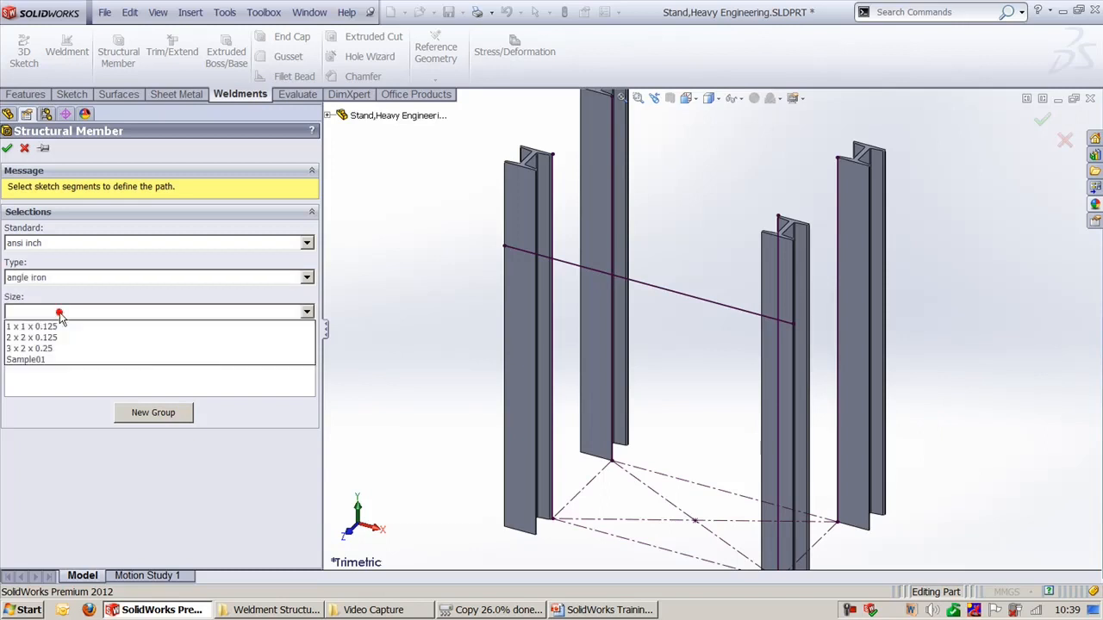
pyautogui.click(60, 315)
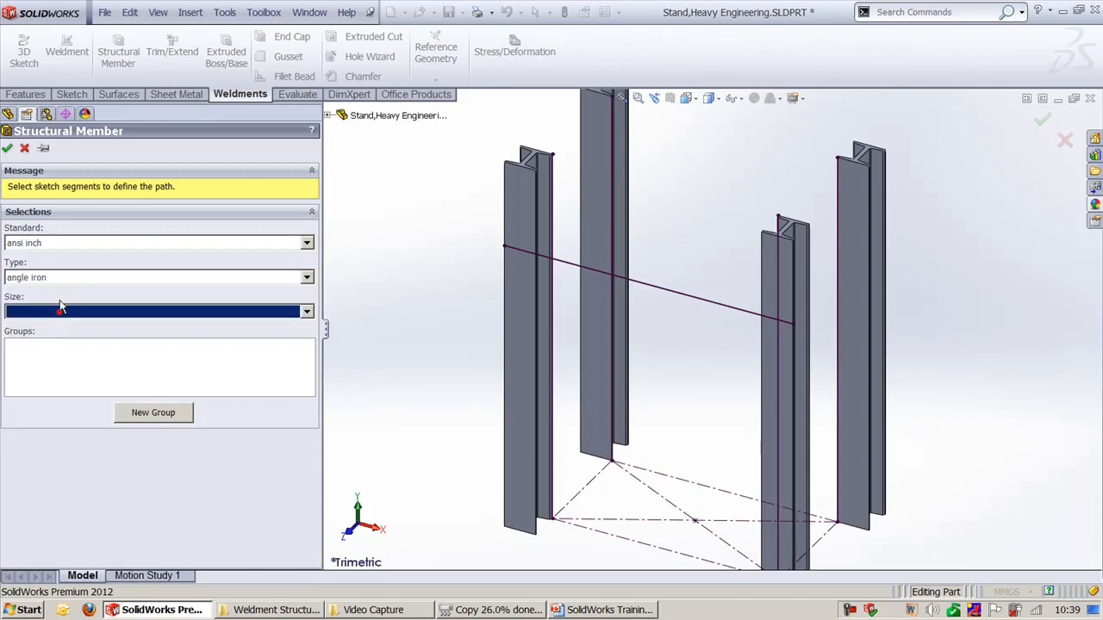
# Apply the iso sb beam profile, size I_508X355, to the cross line between the left and front legs.
pyautogui.click(53, 243)
pyautogui.click(48, 269)
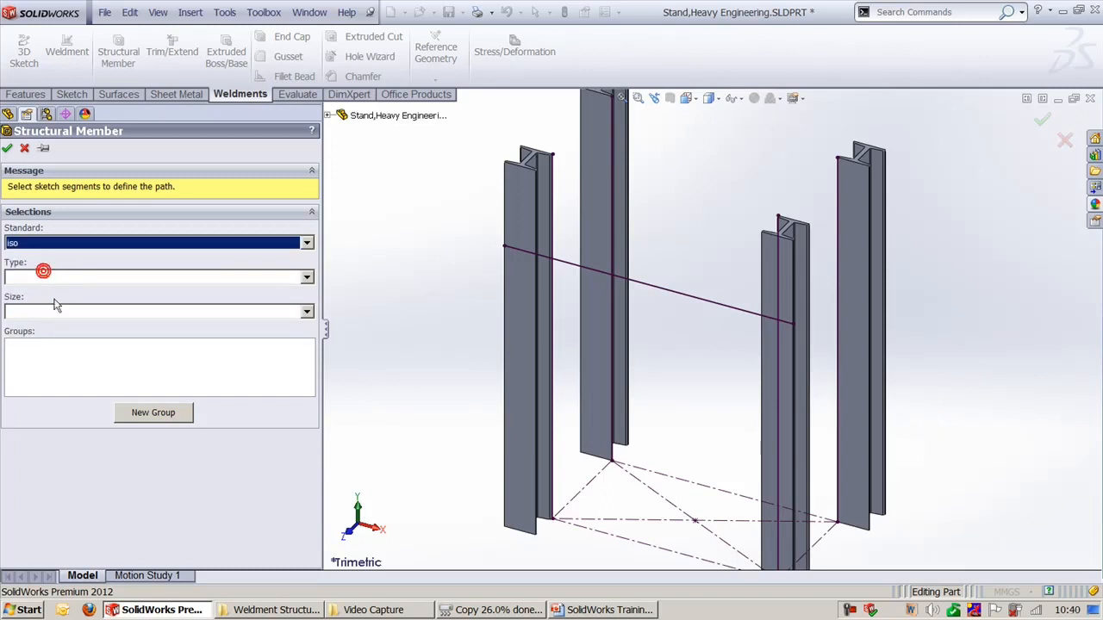
pyautogui.click(62, 276)
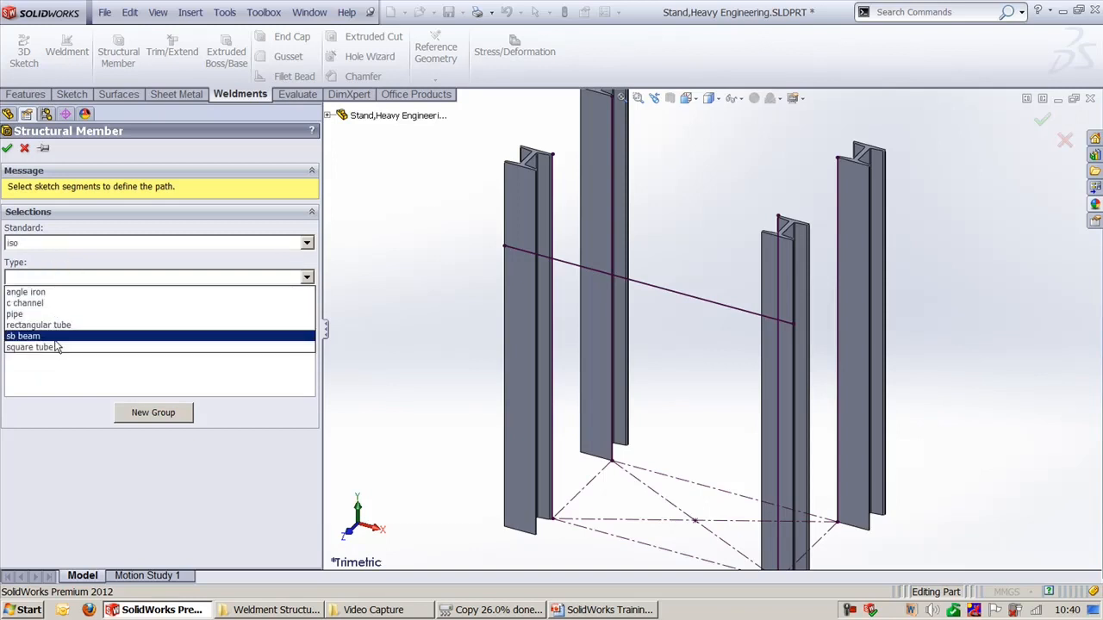
pyautogui.click(54, 337)
pyautogui.click(62, 314)
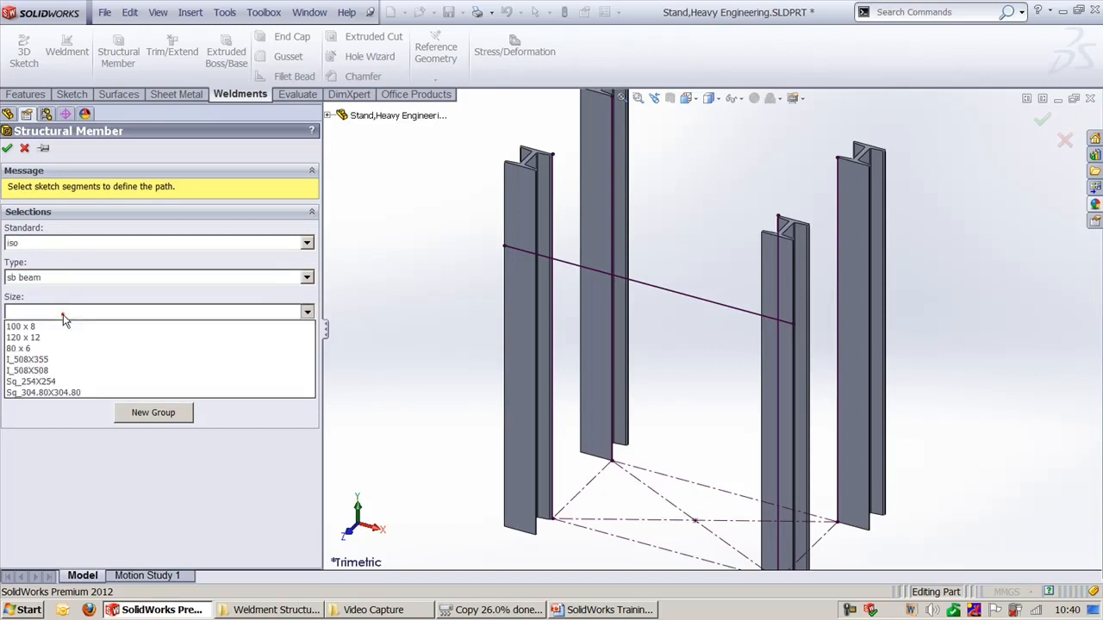
pyautogui.click(50, 360)
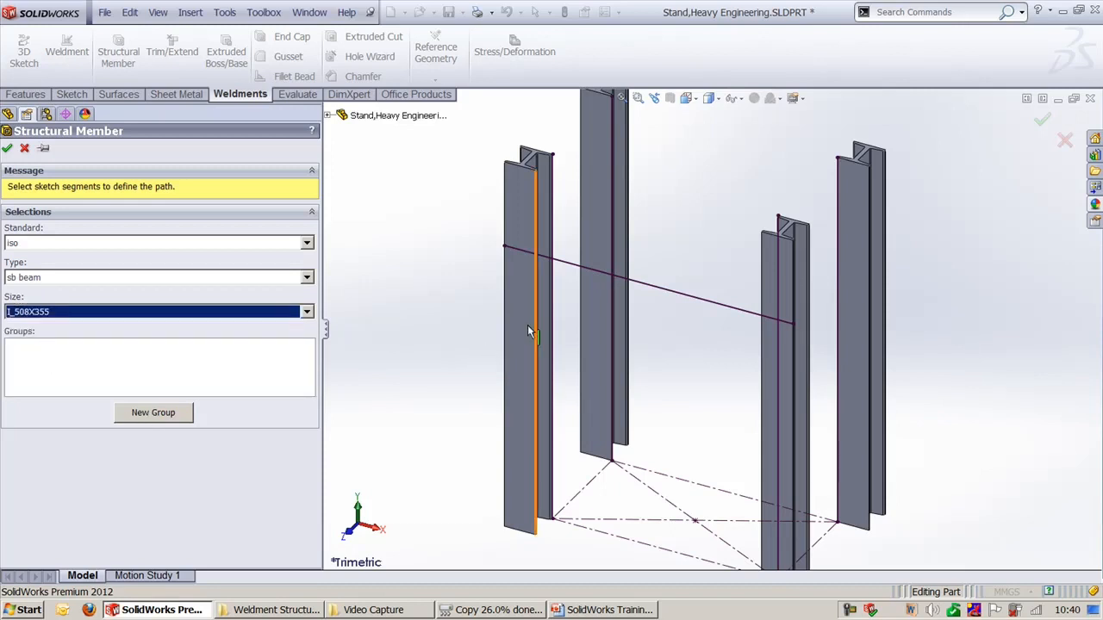
pyautogui.click(575, 270)
pyautogui.click(575, 270)
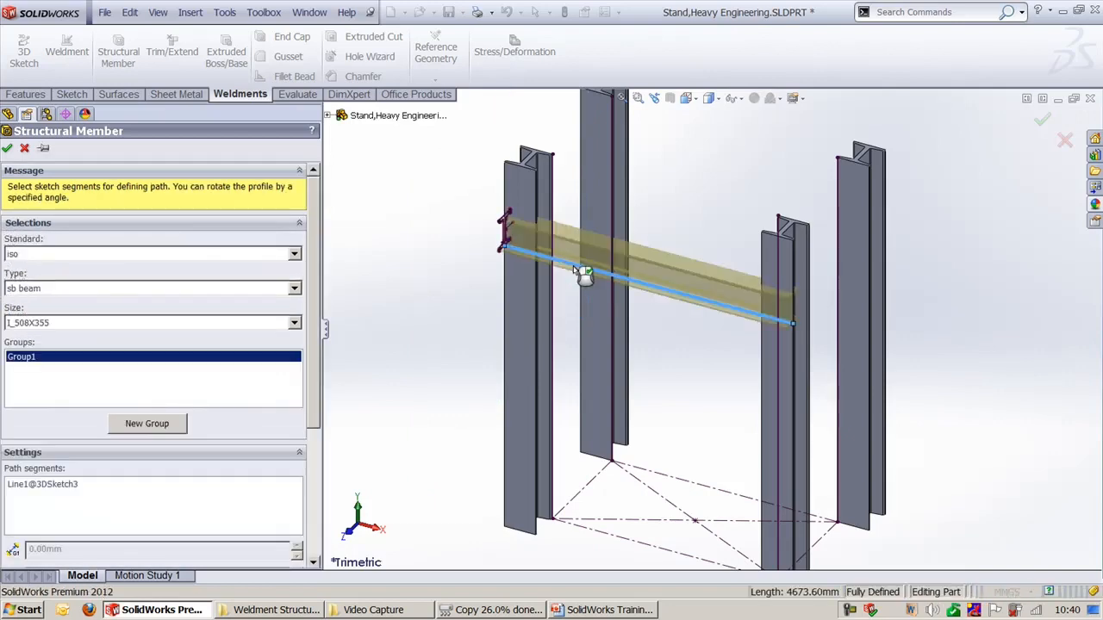
# Locate the beam profile so the path line runs through the outer corner of its lower flange.
pyautogui.scroll(-3, 459, 209)
pyautogui.scroll(3, 683, 287)
pyautogui.moveTo(683, 287); pyautogui.dragTo(626, 312, button='middle')
pyautogui.moveTo(532, 329); pyautogui.dragTo(639, 261, button='middle')
pyautogui.scroll(-2, 598, 238)
pyautogui.moveTo(589, 217)
pyautogui.mouseDown(button='middle')
pyautogui.moveTo(660, 308)
pyautogui.moveTo(657, 336)
pyautogui.moveTo(660, 308)
pyautogui.moveTo(632, 291)
pyautogui.moveTo(660, 468)
pyautogui.moveTo(686, 333)
pyautogui.moveTo(650, 323)
pyautogui.moveTo(687, 235)
pyautogui.mouseUp(button='middle')
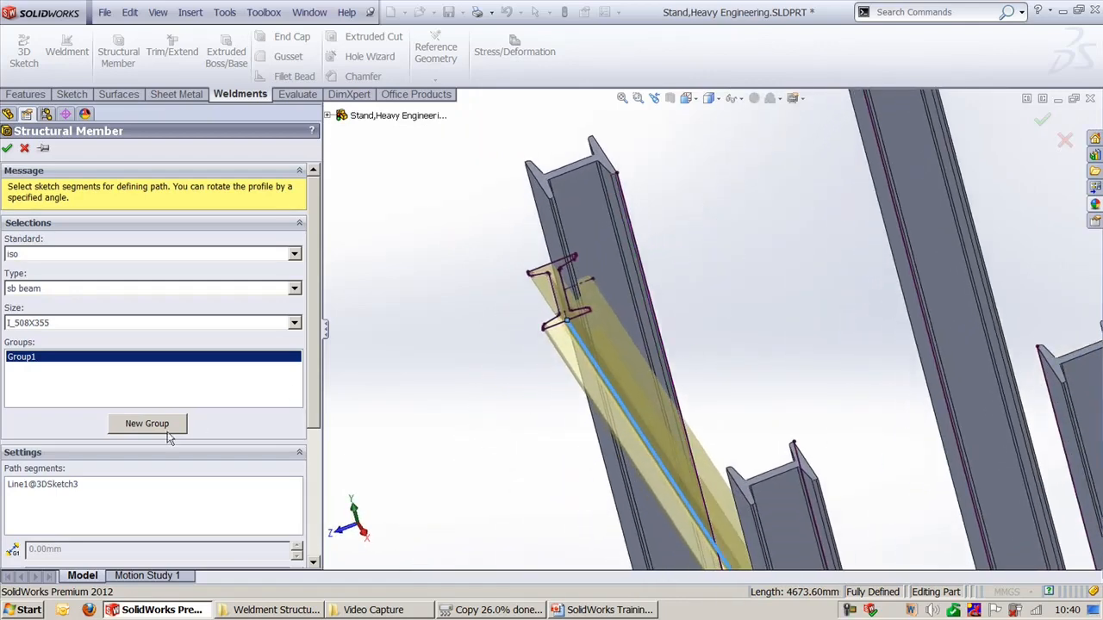
pyautogui.scroll(-5, 293, 380)
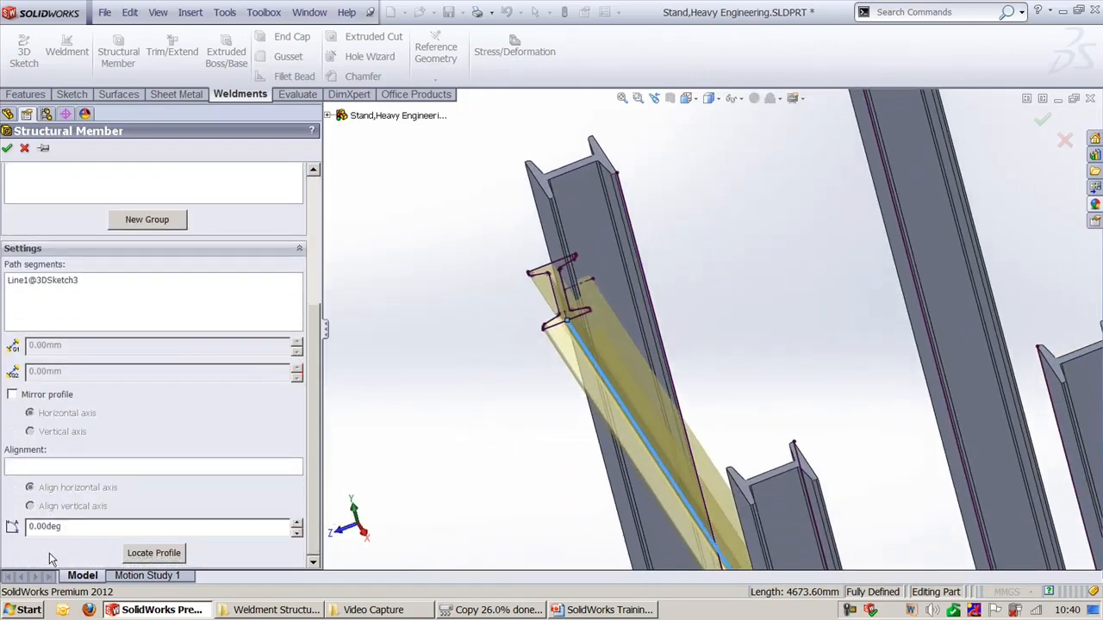
pyautogui.click(150, 554)
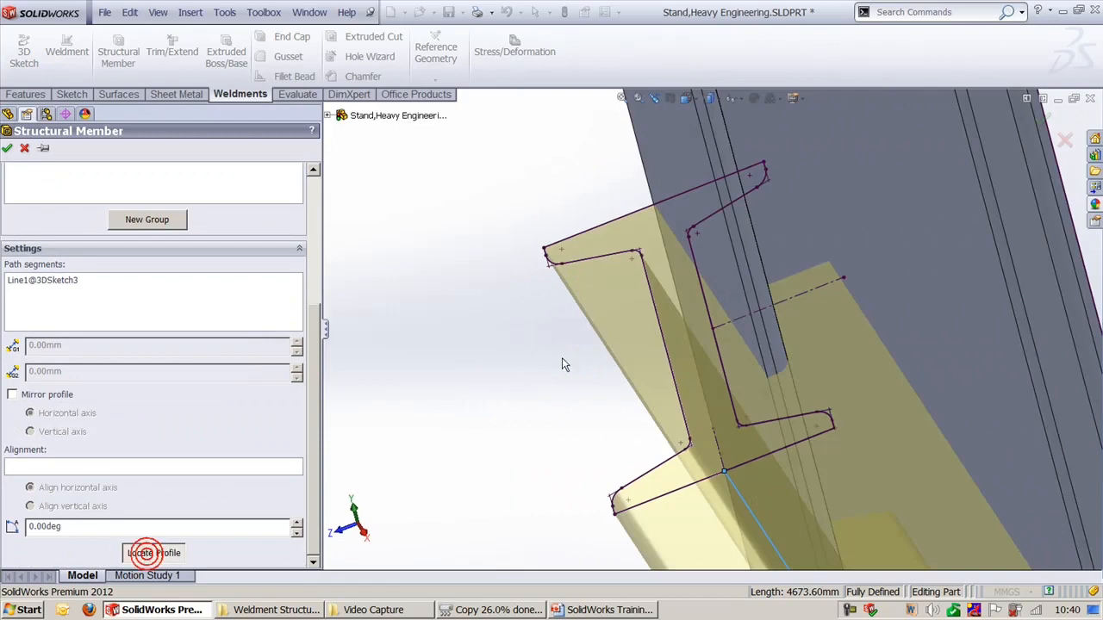
pyautogui.click(615, 515)
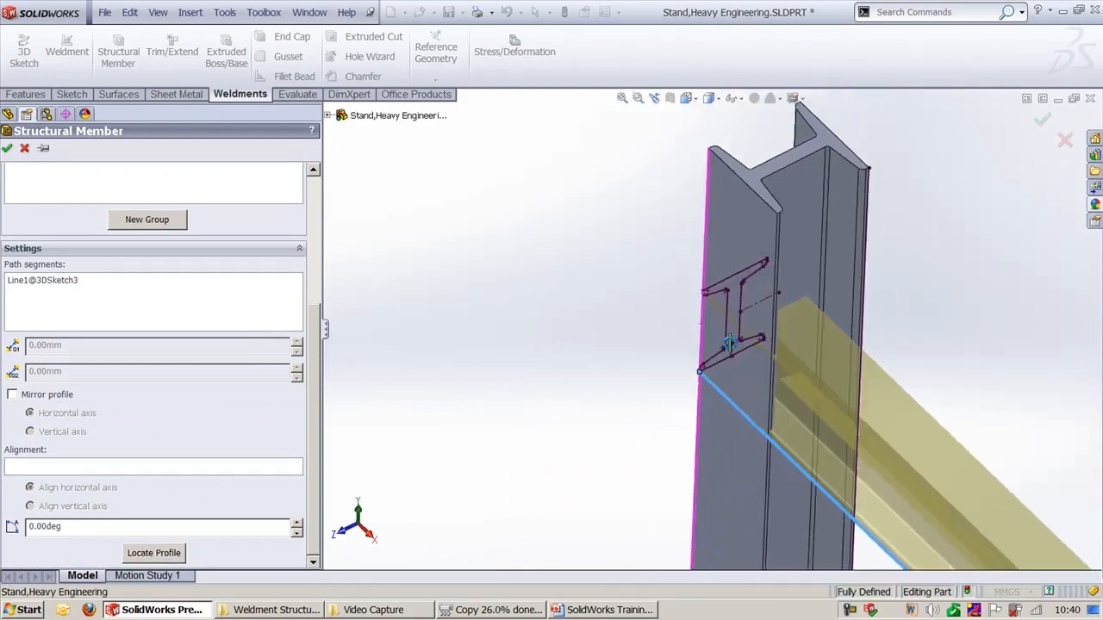
pyautogui.moveTo(730, 345); pyautogui.dragTo(717, 284, button='middle')
pyautogui.scroll(2, 724, 315)
pyautogui.keyDown('ctrl'); pyautogui.moveTo(728, 322); pyautogui.dragTo(546, 255, button='middle'); pyautogui.keyUp('ctrl')
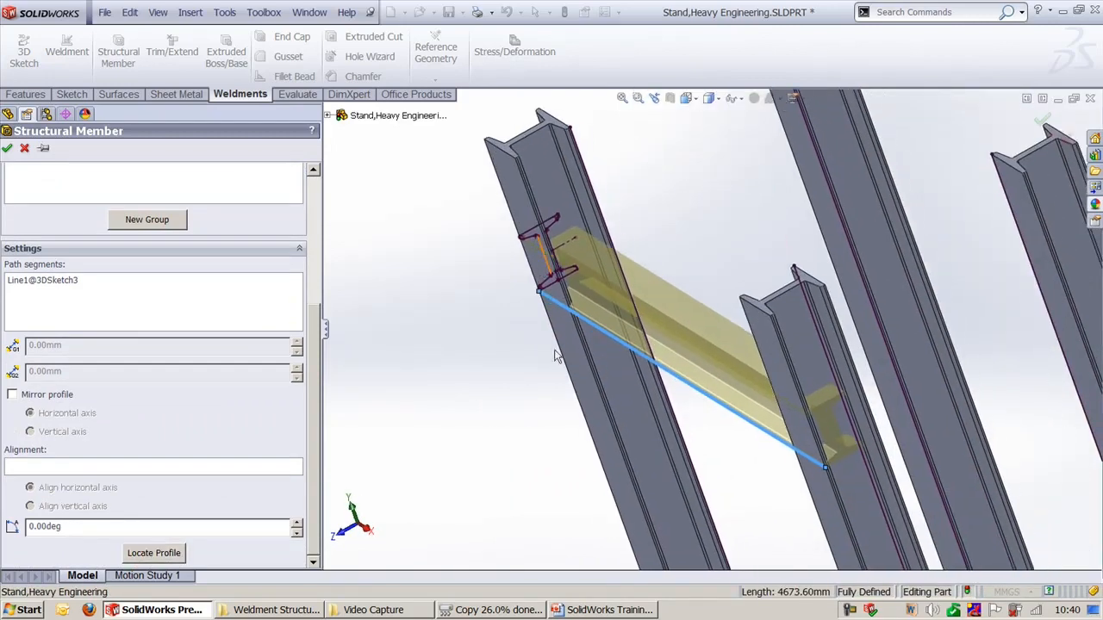
pyautogui.moveTo(557, 362)
pyautogui.mouseDown(button='middle')
pyautogui.moveTo(591, 338)
pyautogui.moveTo(561, 346)
pyautogui.mouseUp(button='middle')
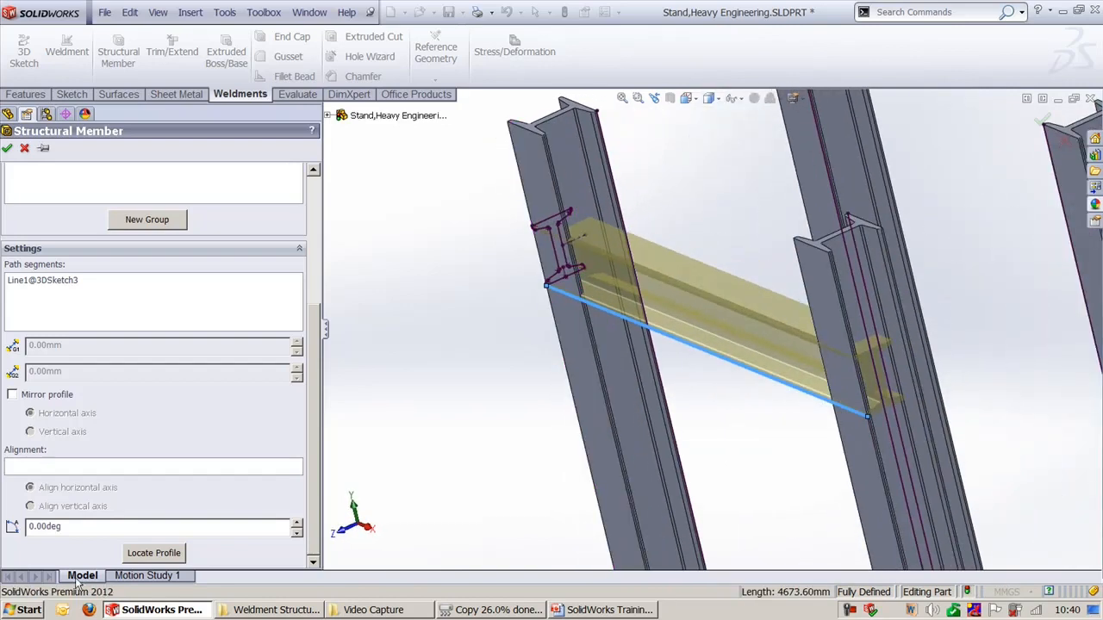
# Try a rotation angle of 90° for the cross member's profile.
pyautogui.click(95, 529)
pyautogui.write('90')
pyautogui.press('Return')
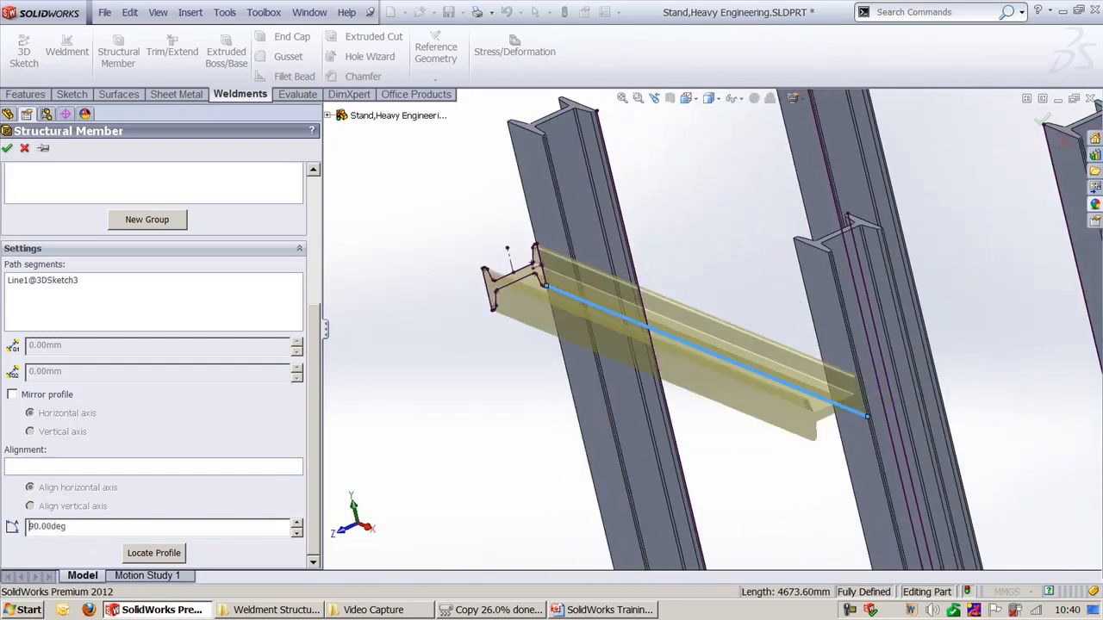
# Set the cross member profile's rotation angle to 270°.
pyautogui.doubleClick(62, 529)
pyautogui.write('270')
pyautogui.press('Return')
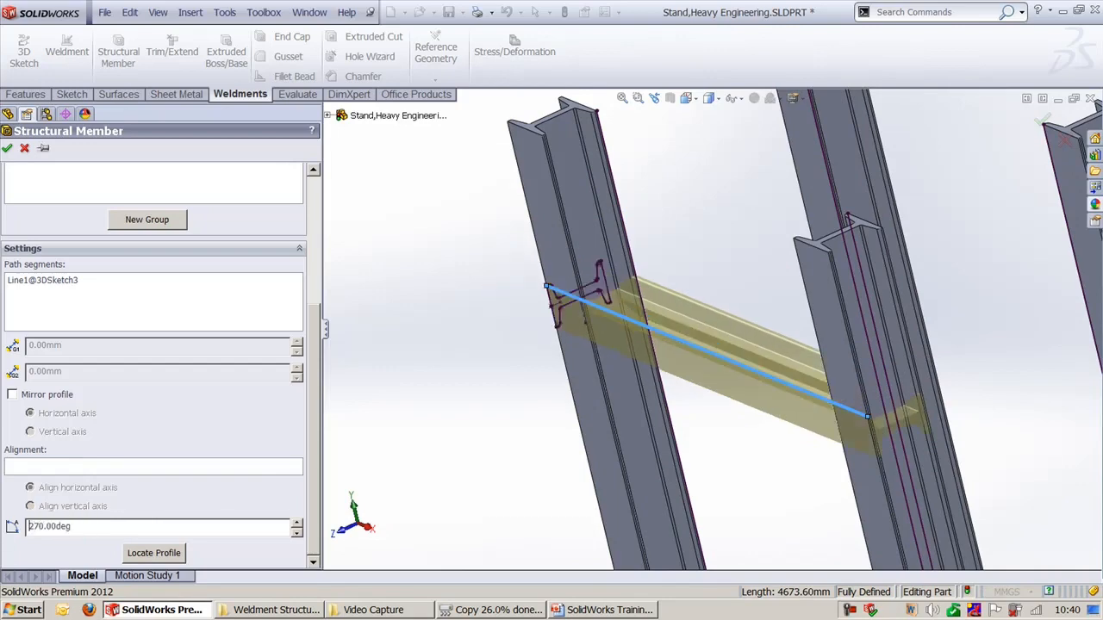
pyautogui.moveTo(793, 335); pyautogui.dragTo(778, 299, button='middle')
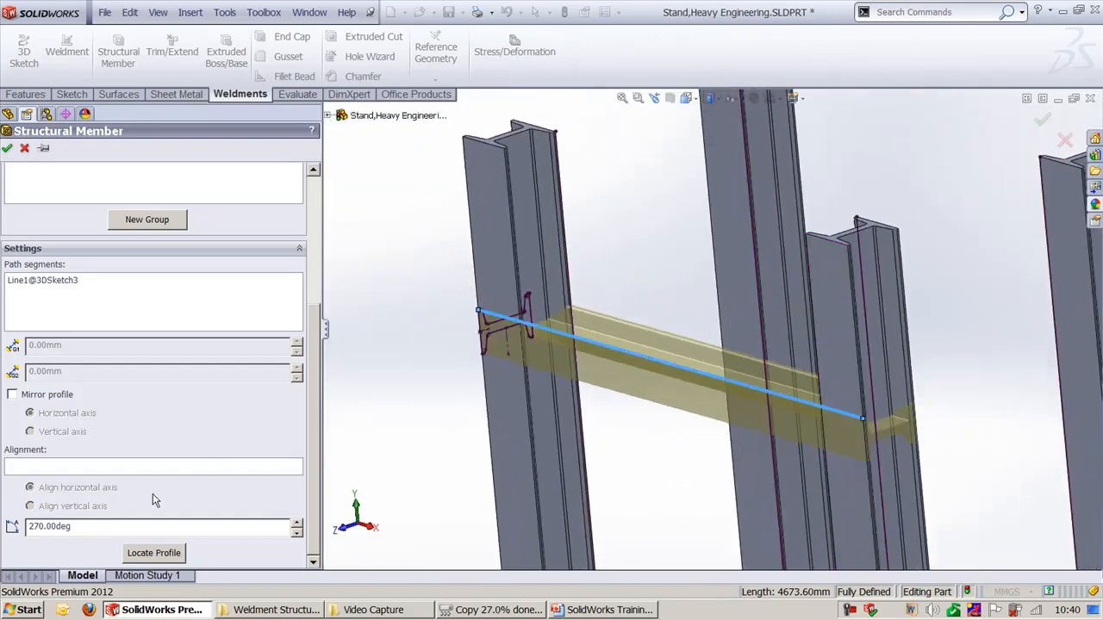
# Relocate the rotated profile onto the lower corner of its outer flange and complete the structural member.
pyautogui.click(150, 554)
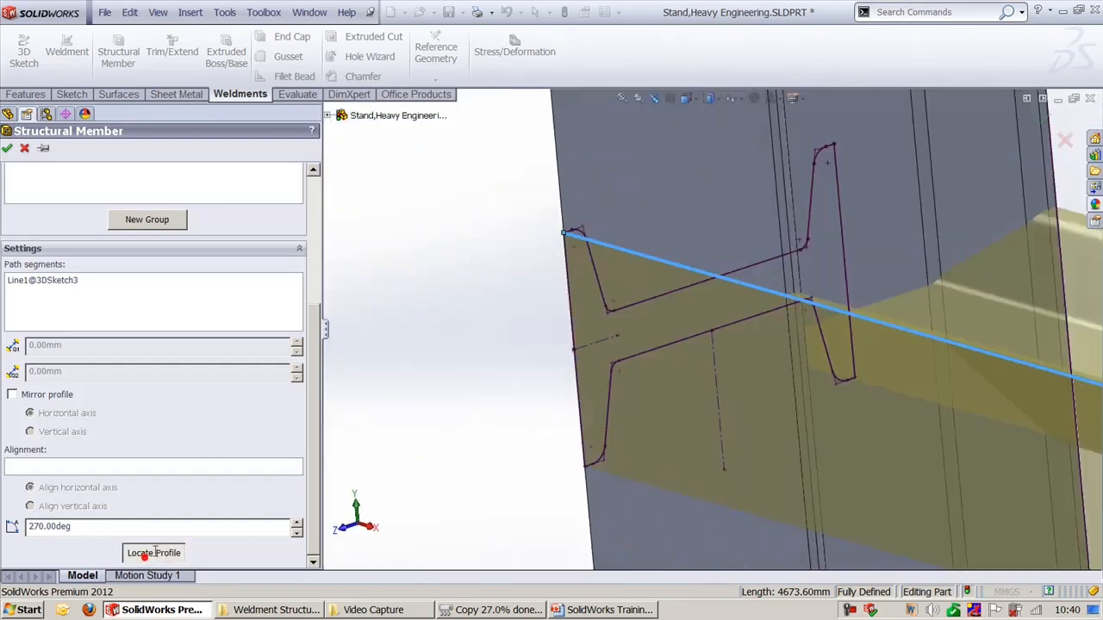
pyautogui.click(584, 468)
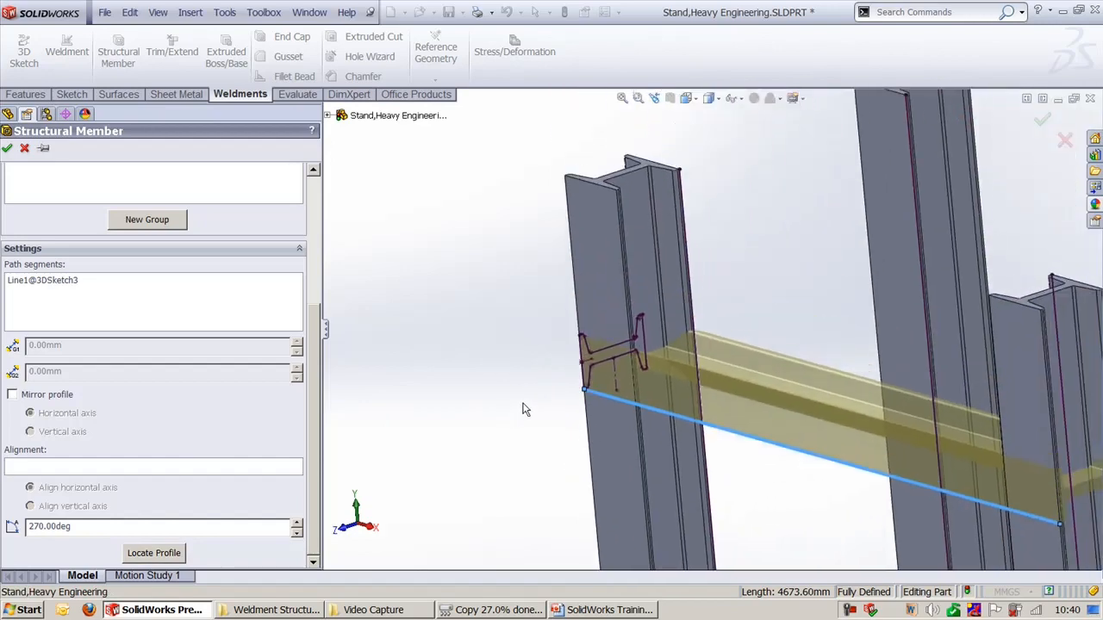
pyautogui.moveTo(525, 409); pyautogui.dragTo(642, 336, button='middle')
pyautogui.hotkey('ctrl', '7')
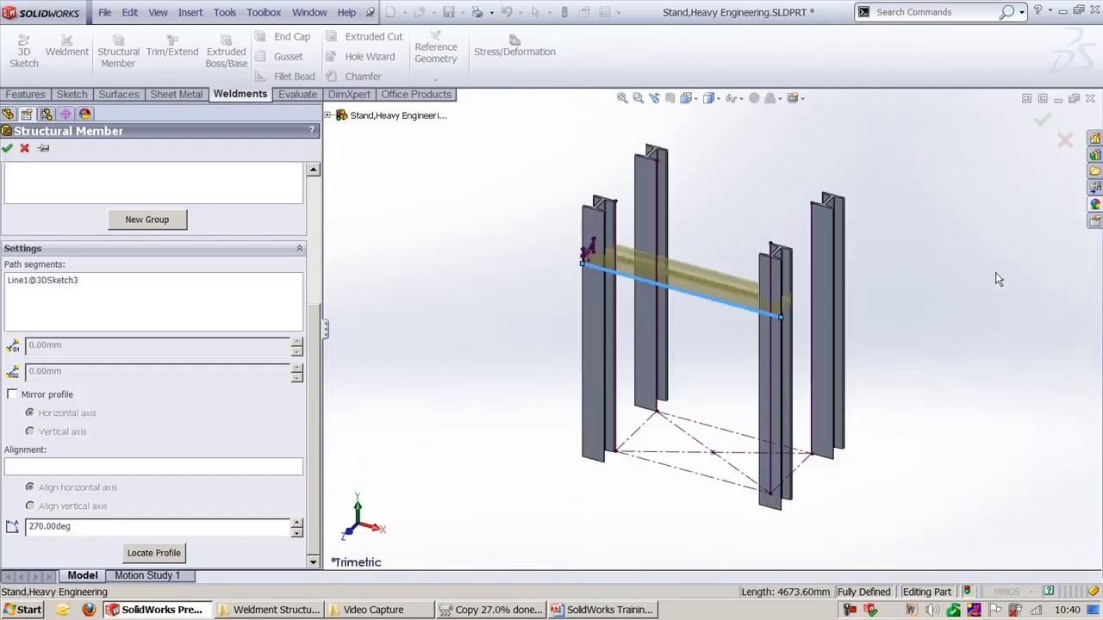
pyautogui.click(1043, 123)
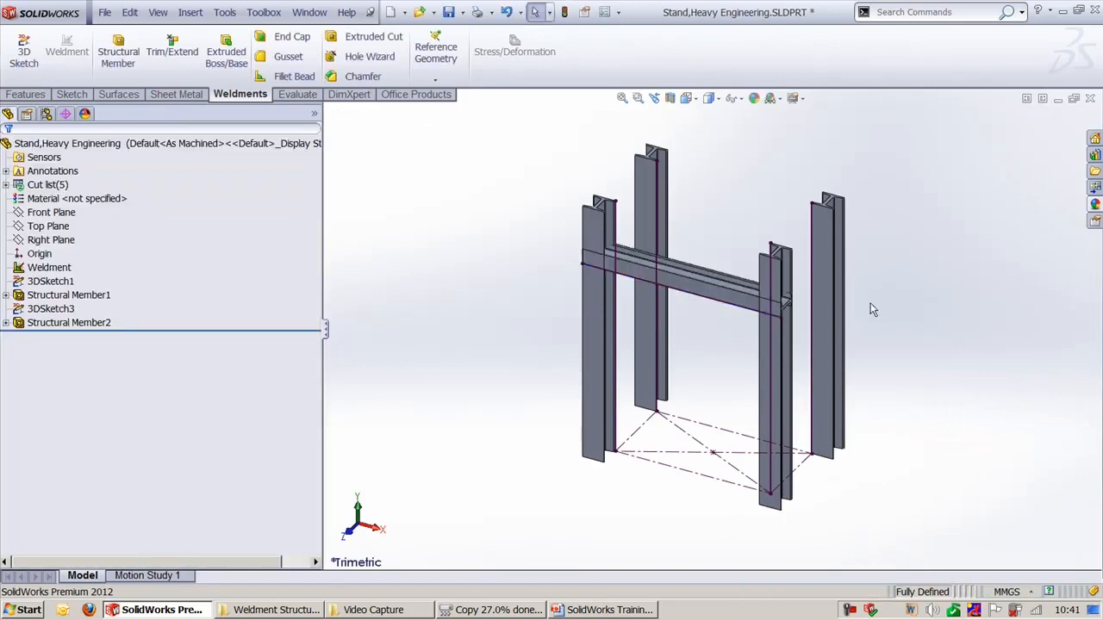
# Examine how the ends of the new cross beam run into the left and front legs.
pyautogui.scroll(-5, 801, 310)
pyautogui.scroll(3, 797, 299)
pyautogui.moveTo(771, 298)
pyautogui.mouseDown(button='middle')
pyautogui.moveTo(704, 303)
pyautogui.moveTo(695, 364)
pyautogui.moveTo(656, 389)
pyautogui.moveTo(685, 463)
pyautogui.moveTo(674, 470)
pyautogui.mouseUp(button='middle')
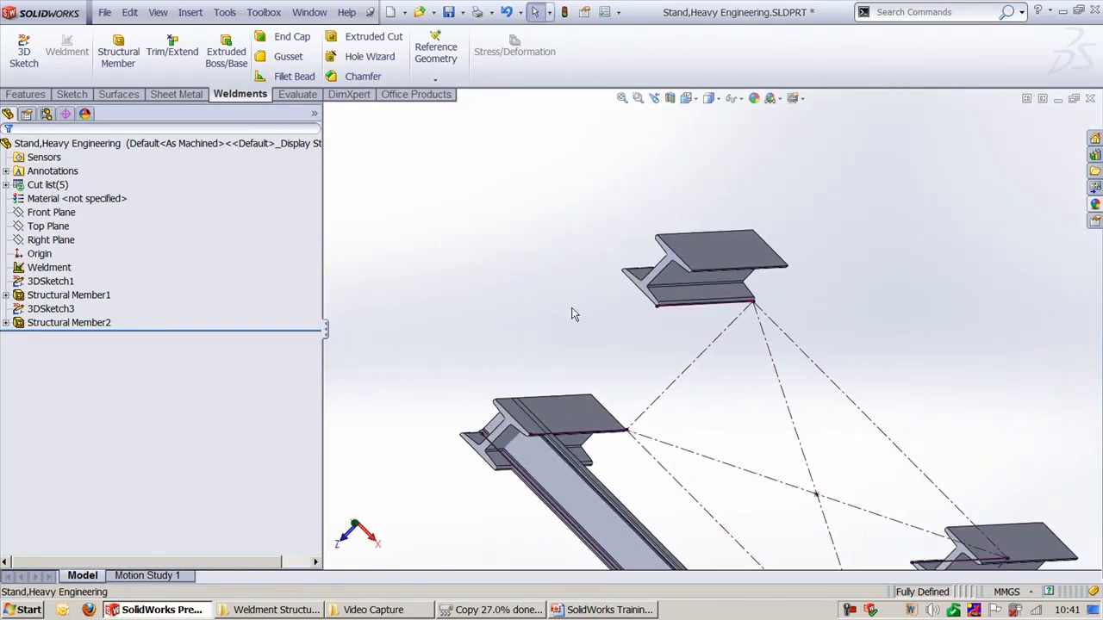
pyautogui.click(571, 307)
pyautogui.hotkey('ctrl', '7')
pyautogui.scroll(-5, 616, 311)
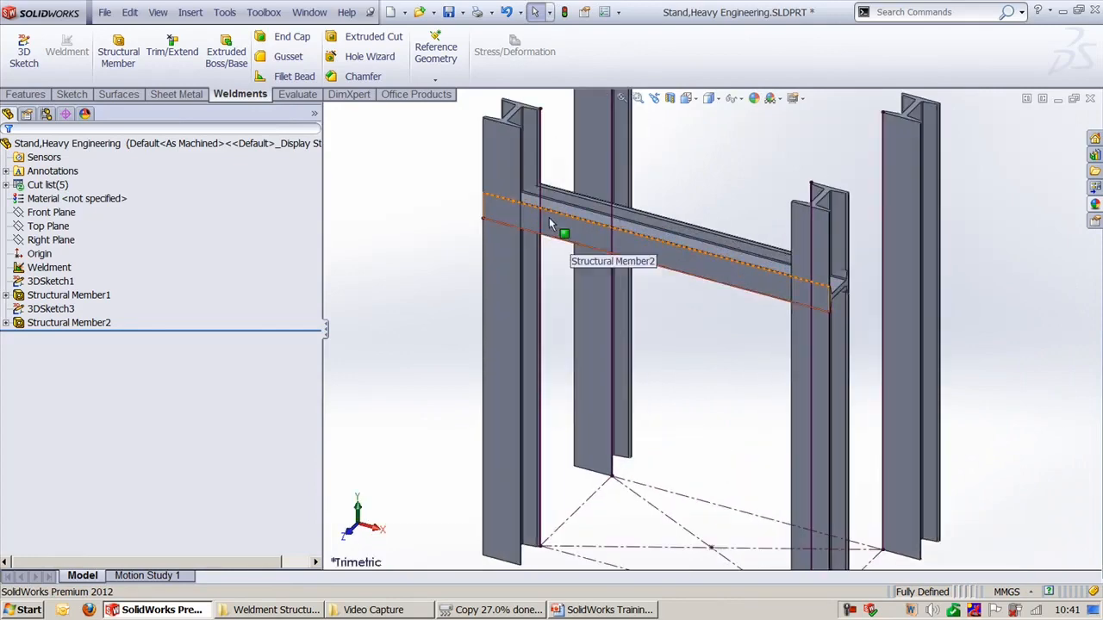
pyautogui.moveTo(544, 287)
pyautogui.mouseDown(button='middle')
pyautogui.moveTo(554, 285)
pyautogui.moveTo(561, 313)
pyautogui.moveTo(523, 292)
pyautogui.mouseUp(button='middle')
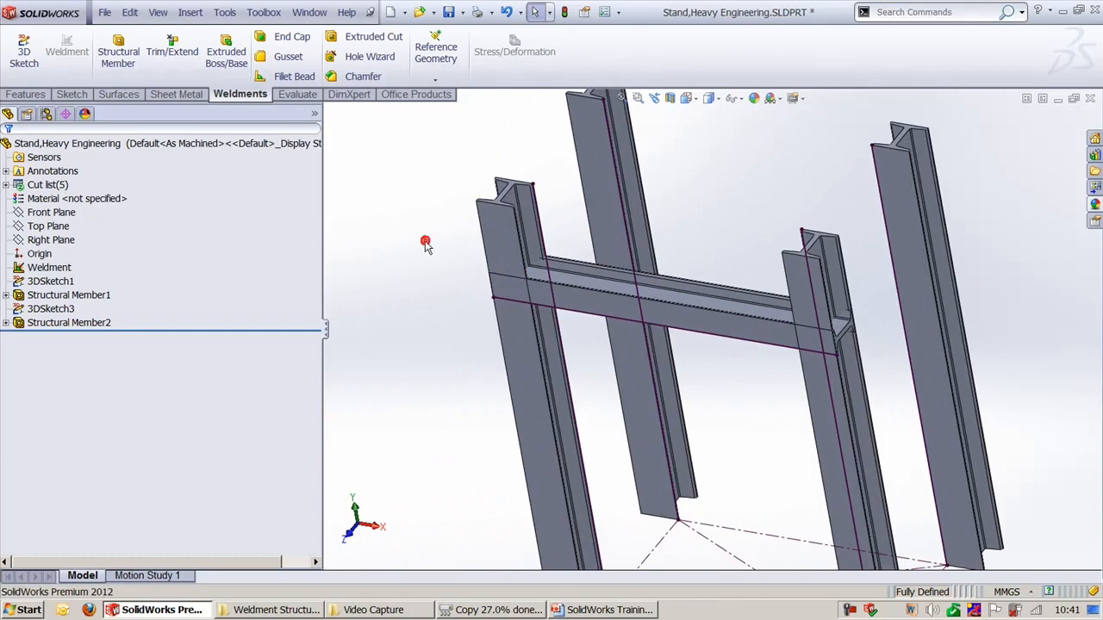
pyautogui.press('f')
pyautogui.moveTo(586, 259); pyautogui.dragTo(661, 297, button='middle')
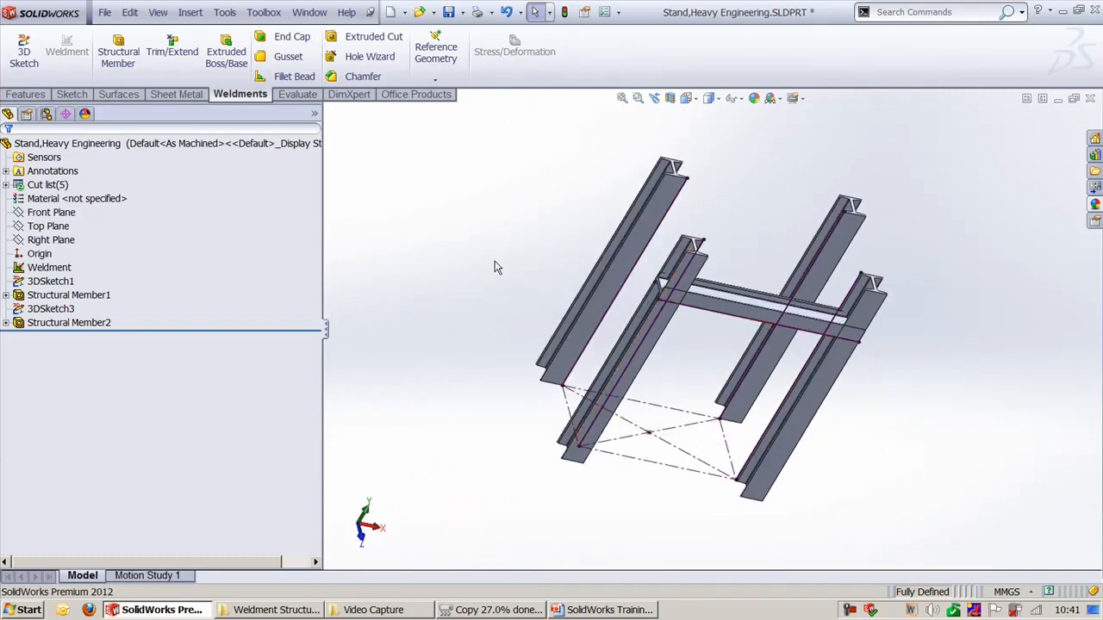
pyautogui.moveTo(498, 264); pyautogui.dragTo(423, 232, button='middle')
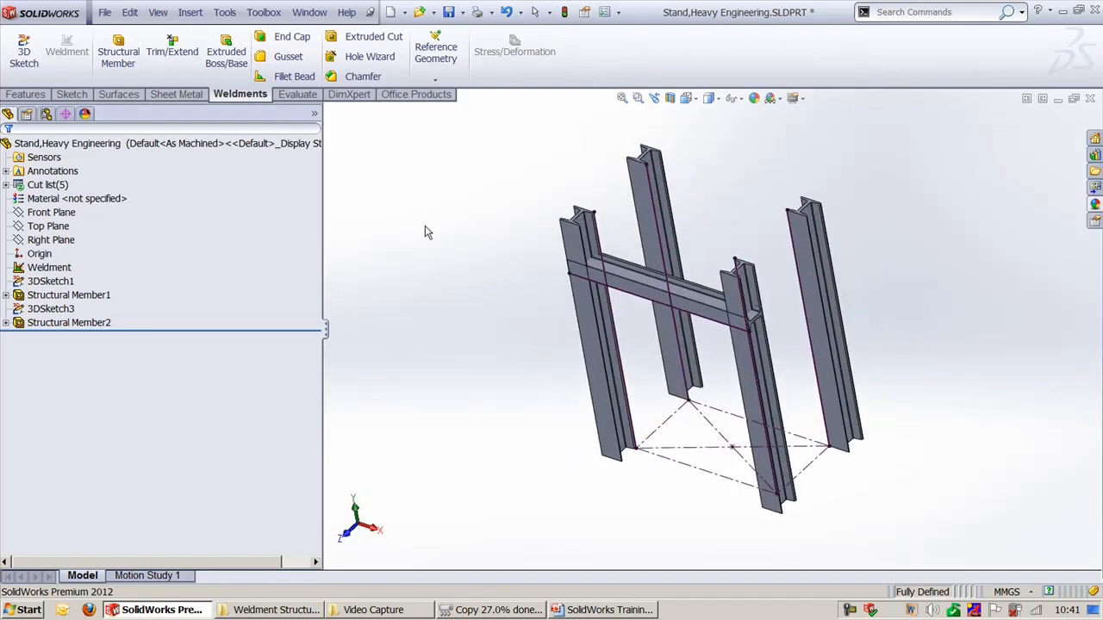
# Start a Trim/Extend, trying the left and front legs as the bodies to trim, and clear that selection.
pyautogui.click(169, 67)
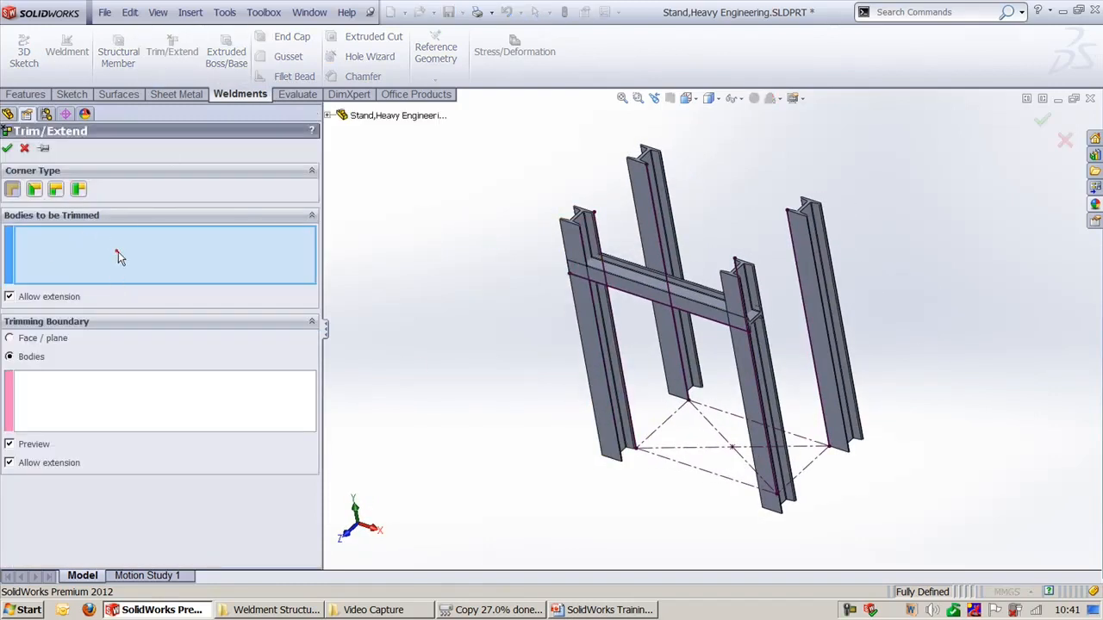
pyautogui.click(586, 349)
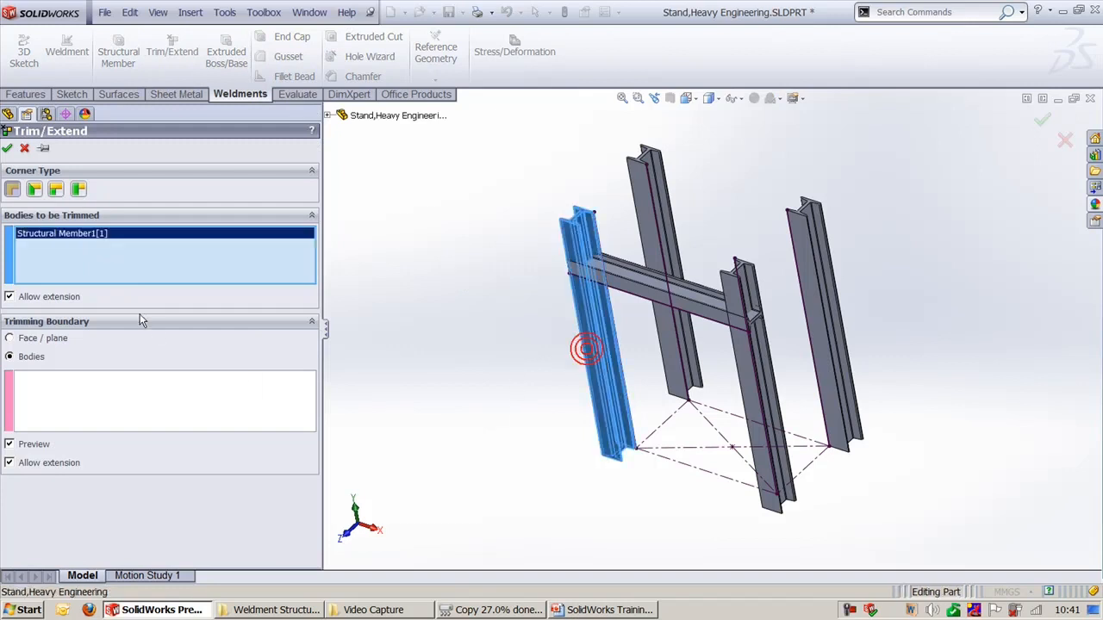
pyautogui.click(99, 270)
pyautogui.click(731, 285)
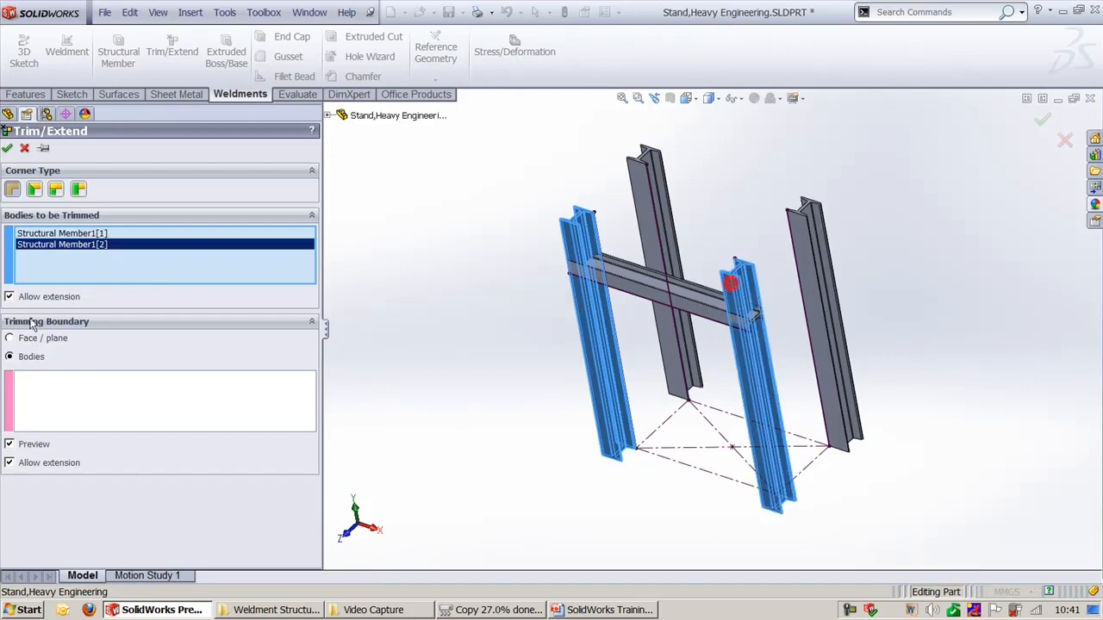
pyautogui.rightClick(82, 278)
pyautogui.click(95, 268)
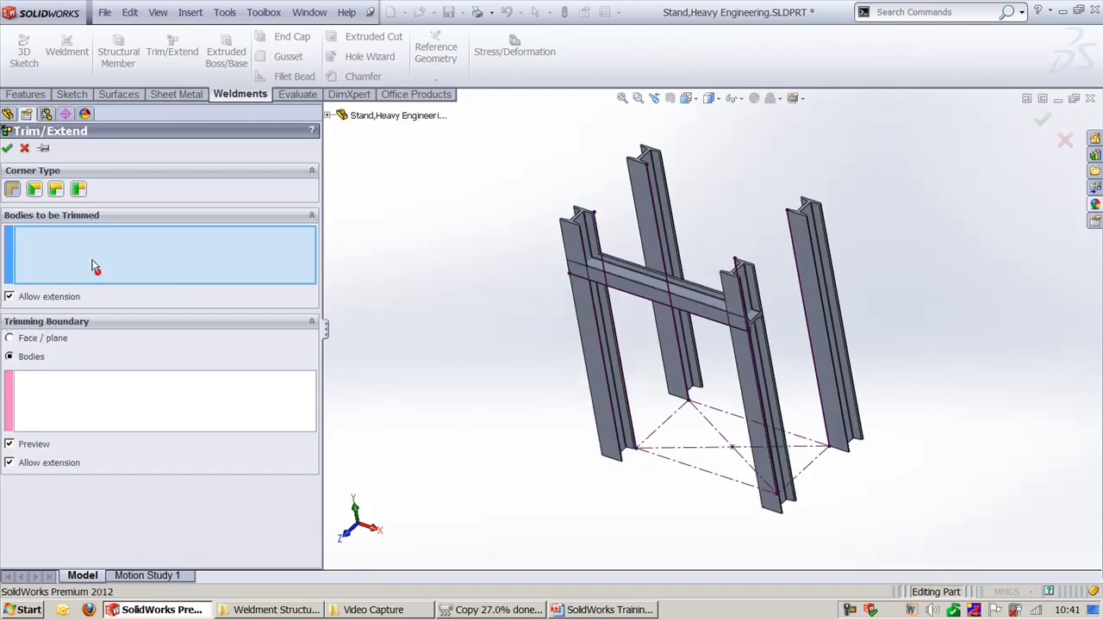
# Trim the cross beam against the left and front leg bodies, keeping the middle piece, with a 1.00 mm weld gap.
pyautogui.click(612, 281)
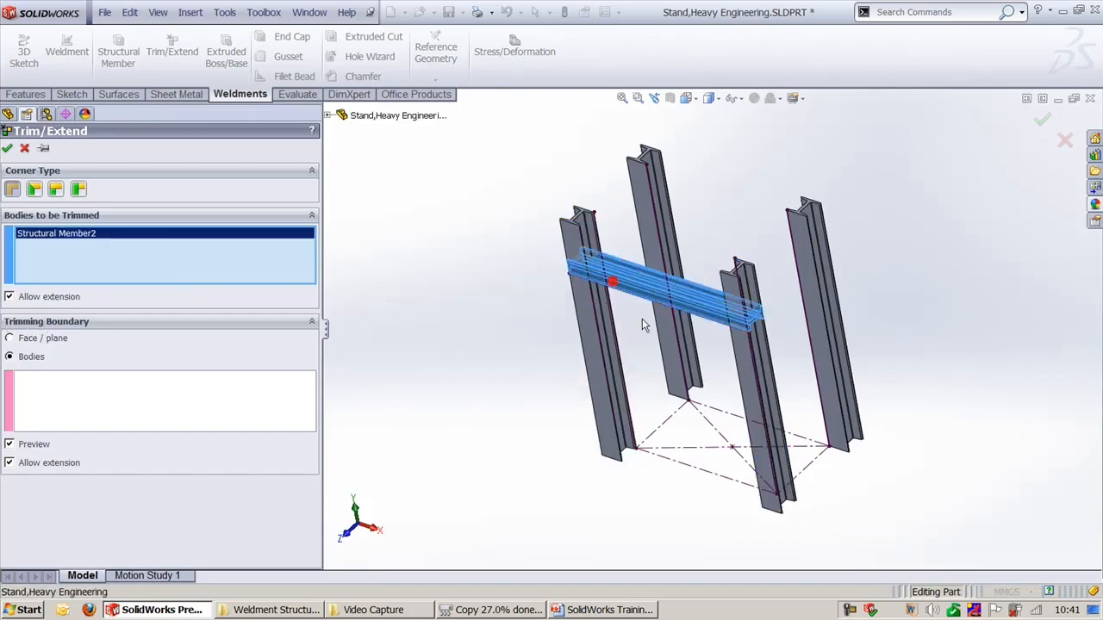
pyautogui.click(69, 405)
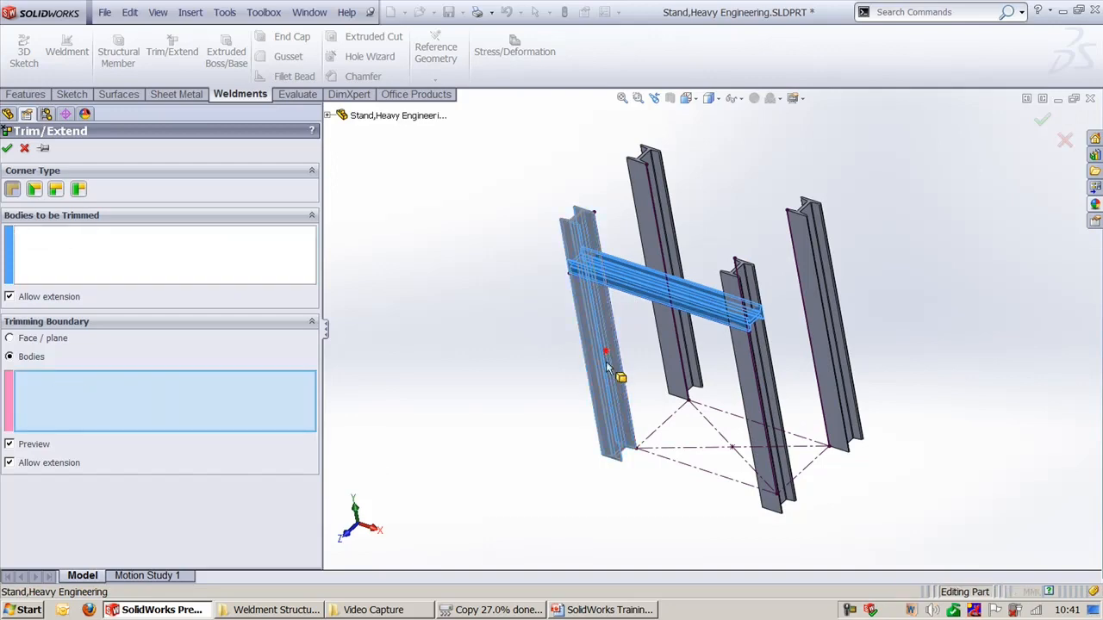
pyautogui.click(615, 378)
pyautogui.click(751, 376)
pyautogui.moveTo(657, 440); pyautogui.dragTo(778, 229, button='middle')
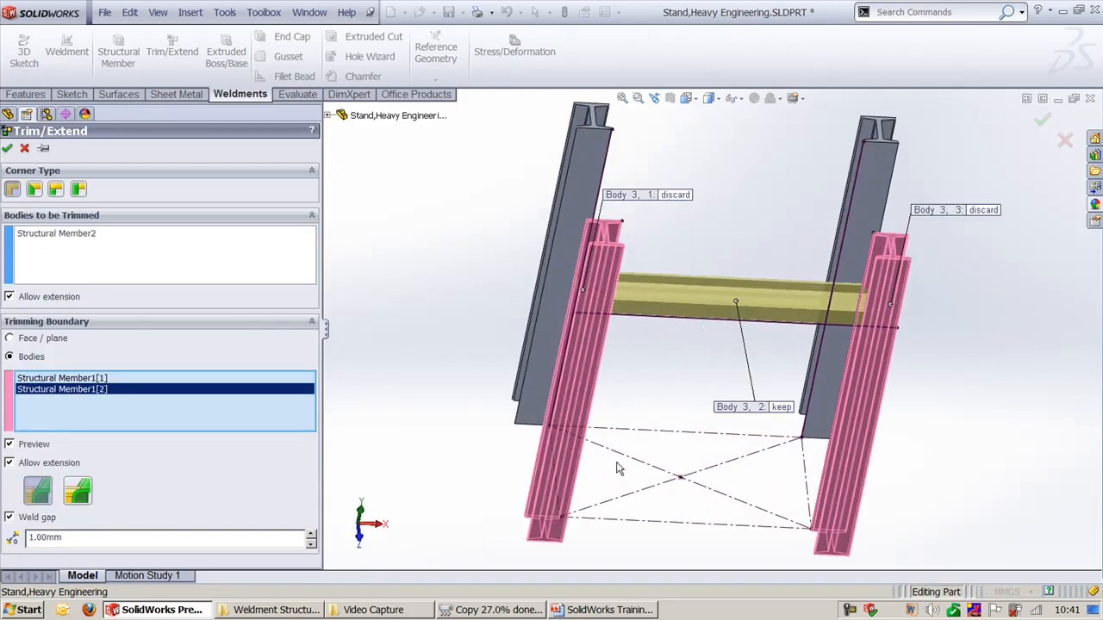
pyautogui.moveTo(617, 468); pyautogui.dragTo(587, 413, button='middle')
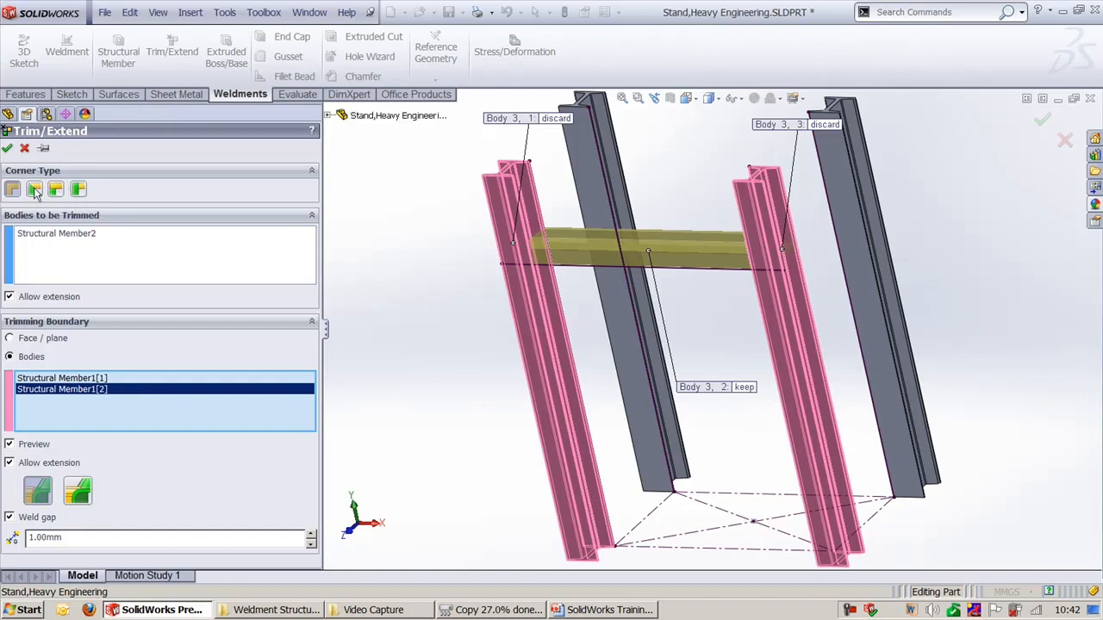
pyautogui.click(7, 148)
pyautogui.click(378, 311)
pyautogui.hotkey('ctrl', '7')
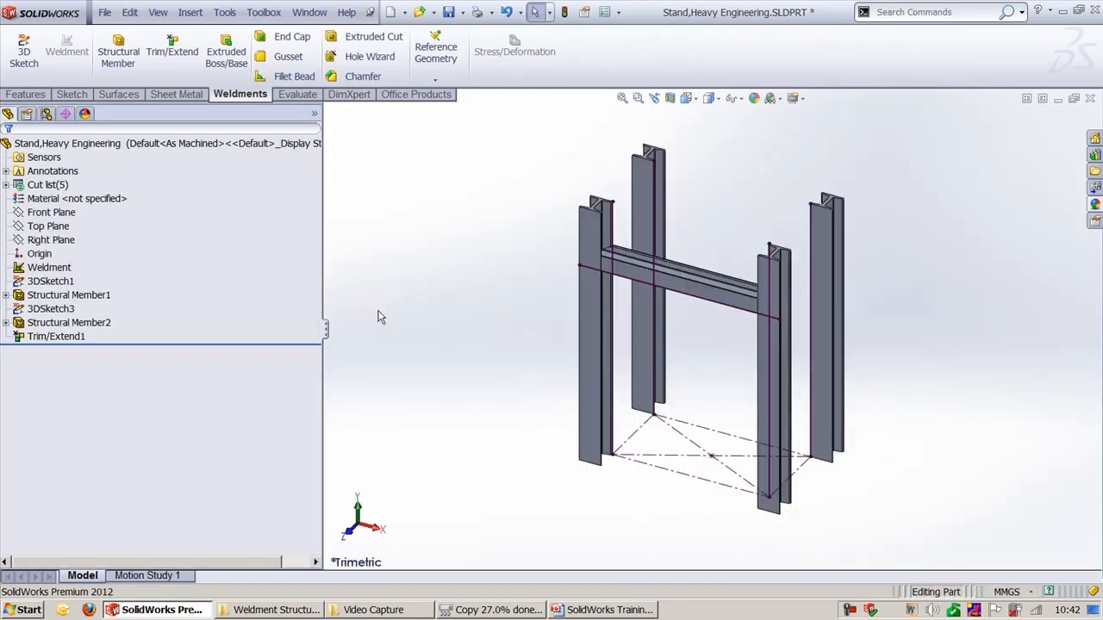
pyautogui.moveTo(804, 308); pyautogui.dragTo(778, 222, button='middle')
pyautogui.scroll(-5, 747, 318)
pyautogui.hotkey('ctrl', '7')
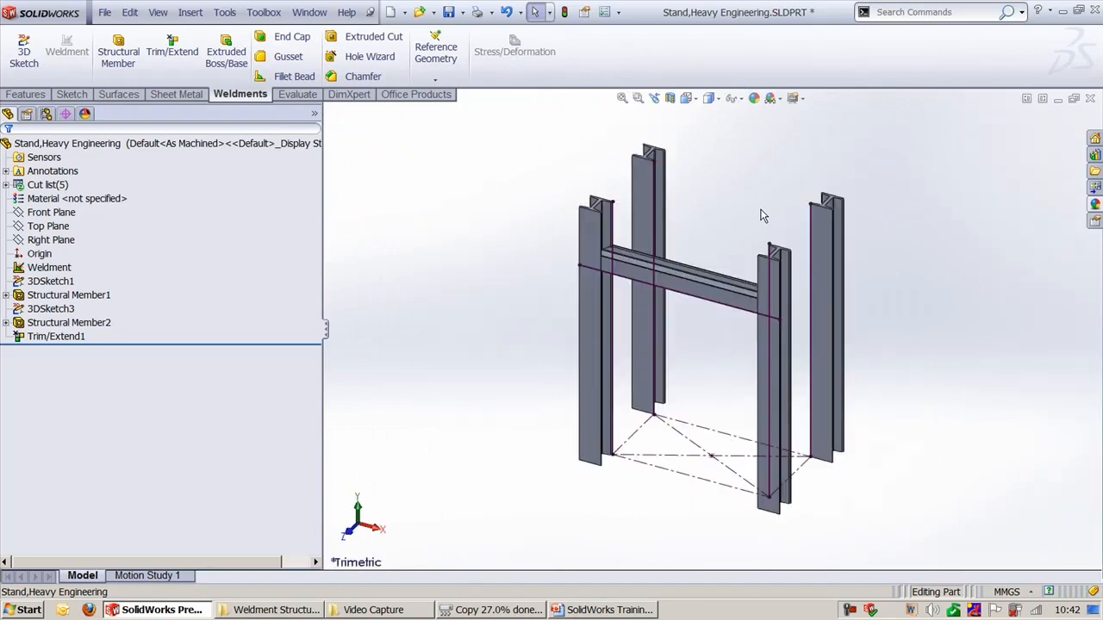
# Sketch a 3D line about 2849 mm long from the first cross beam line's end at the front leg to the right leg's outer edge.
pyautogui.scroll(-3, 749, 228)
pyautogui.keyDown('ctrl'); pyautogui.moveTo(737, 222); pyautogui.dragTo(655, 272, button='middle'); pyautogui.keyUp('ctrl')
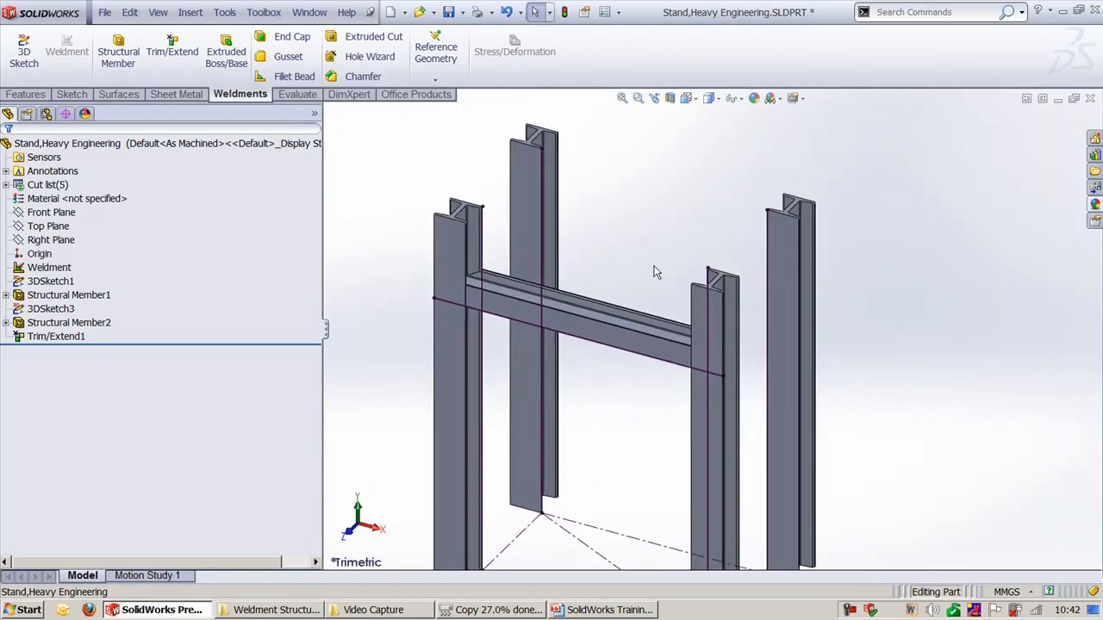
pyautogui.moveTo(695, 288); pyautogui.dragTo(708, 269, button='middle')
pyautogui.scroll(-2, 755, 370)
pyautogui.keyDown('ctrl'); pyautogui.moveTo(772, 382); pyautogui.dragTo(737, 330, button='middle'); pyautogui.keyUp('ctrl')
pyautogui.click(24, 52)
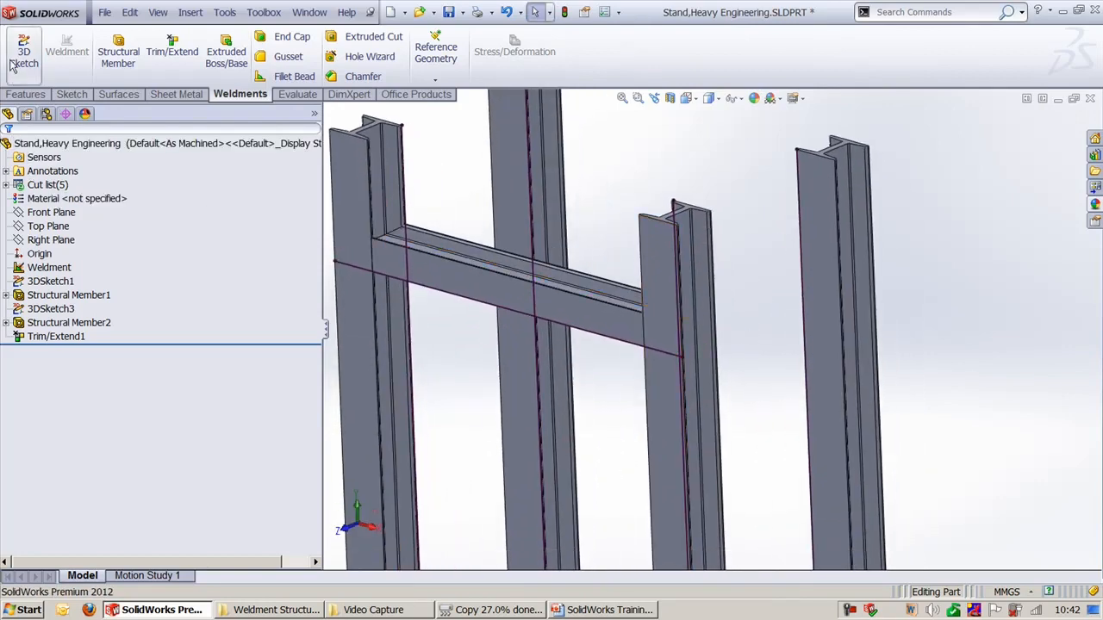
pyautogui.click(104, 38)
pyautogui.scroll(-6, 689, 388)
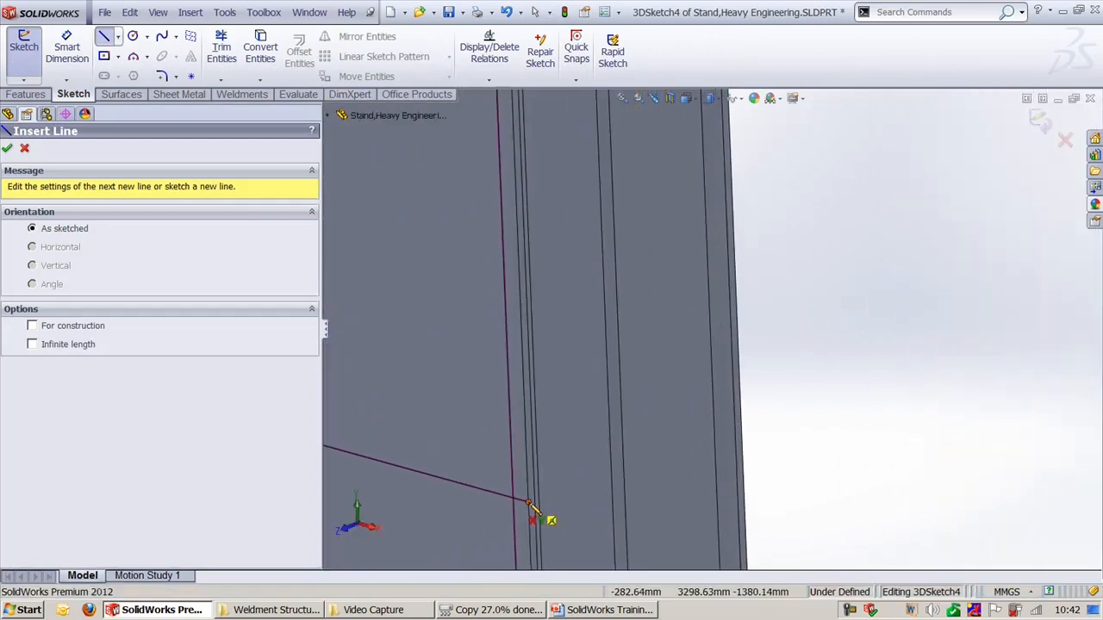
pyautogui.click(535, 518)
pyautogui.scroll(5, 483, 411)
pyautogui.scroll(-3, 919, 278)
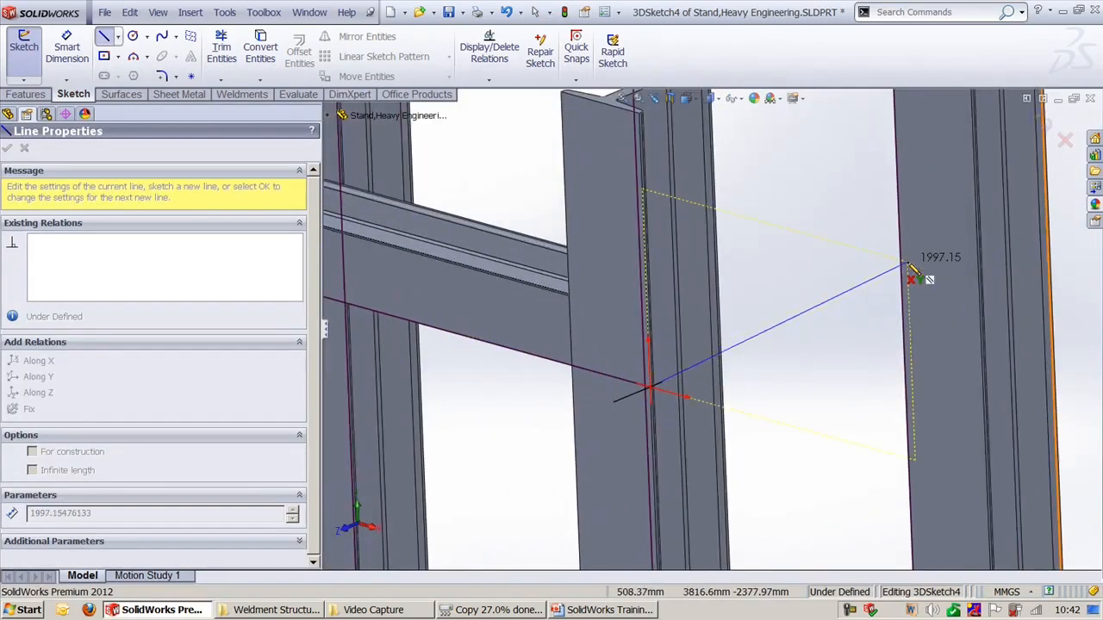
pyautogui.scroll(-3, 738, 320)
pyautogui.scroll(-4, 570, 385)
pyautogui.scroll(-4, 596, 326)
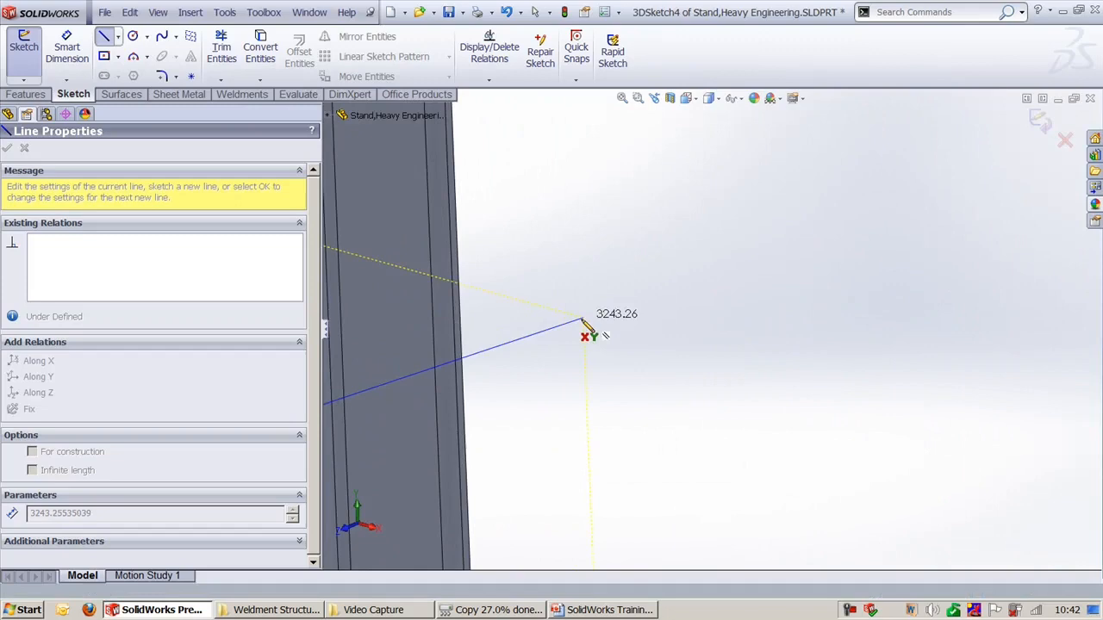
pyautogui.click(463, 355)
pyautogui.scroll(5, 931, 313)
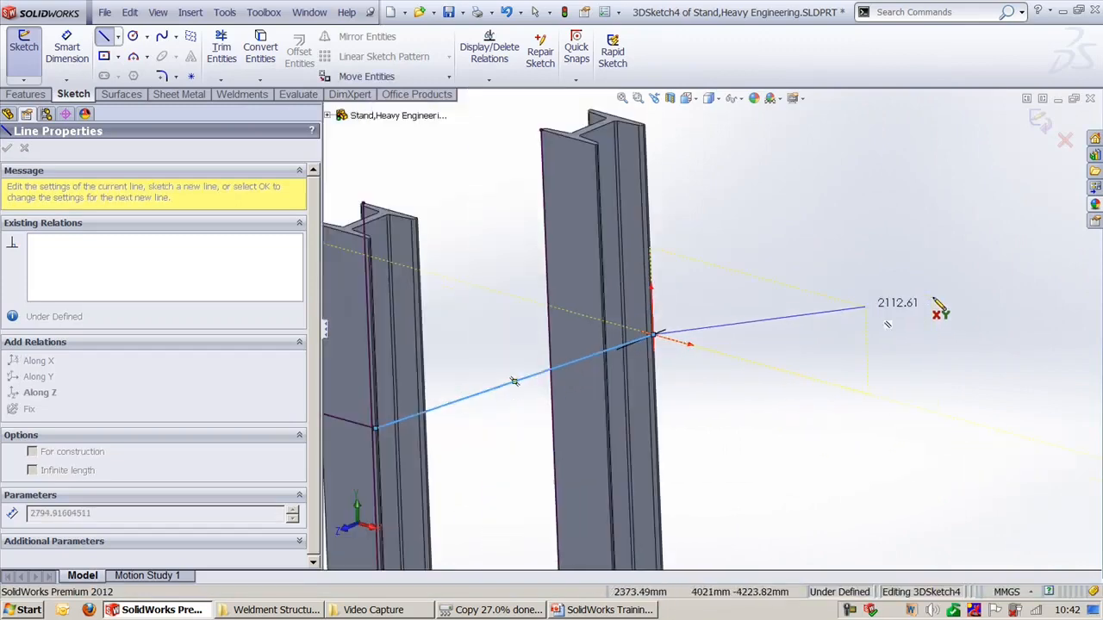
pyautogui.press('Escape')
# Constrain the new line Along Z and finish the 3D sketch.
pyautogui.click(574, 374)
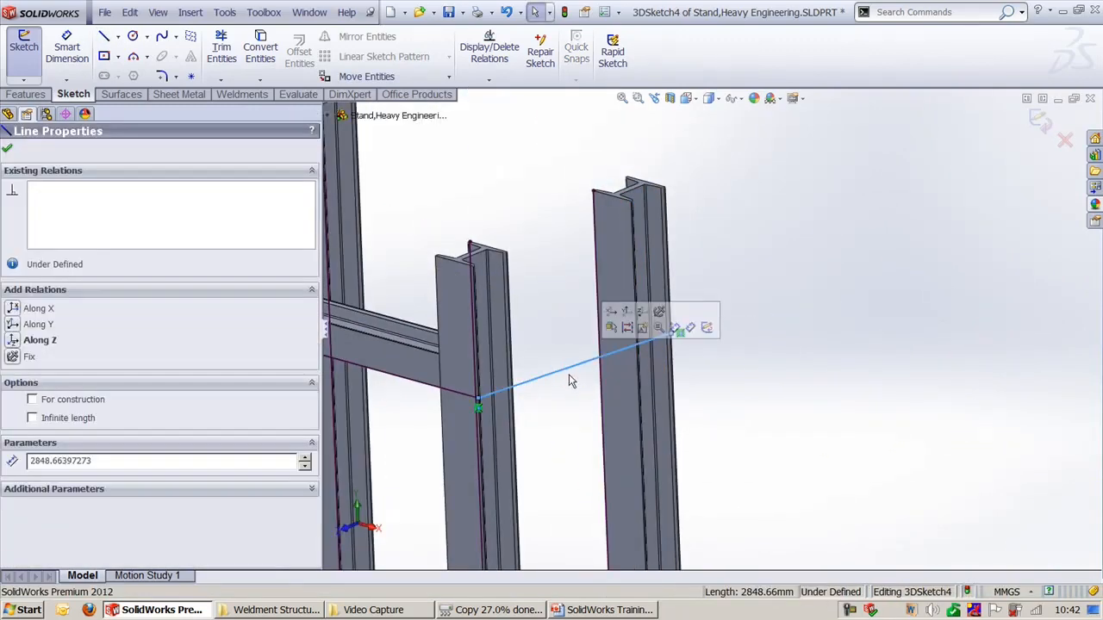
pyautogui.click(13, 356)
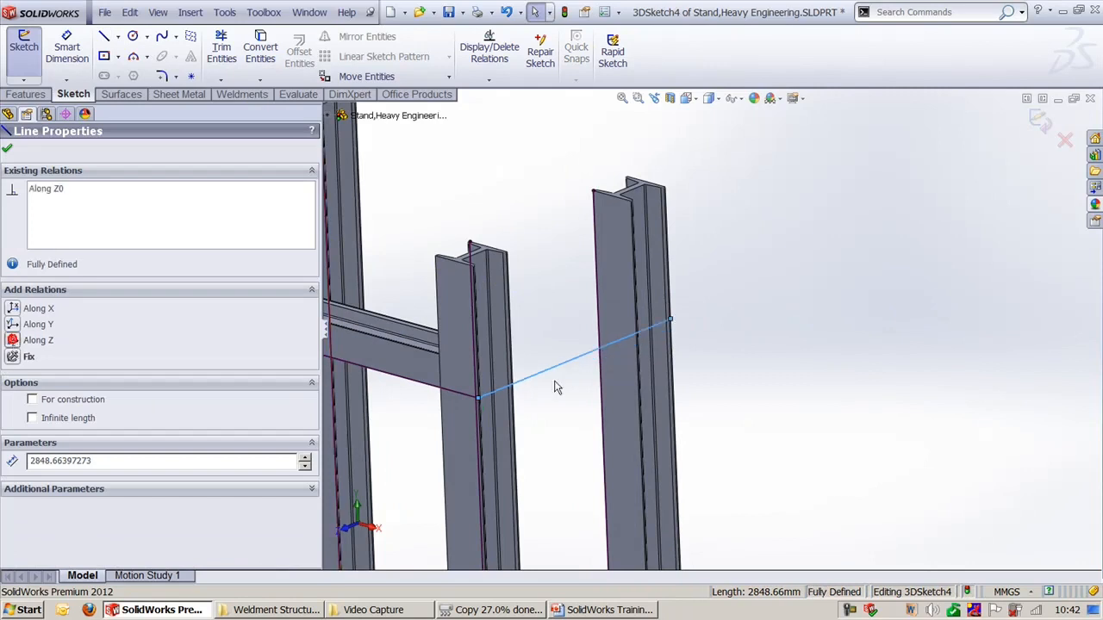
pyautogui.click(890, 338)
pyautogui.scroll(5, 1034, 312)
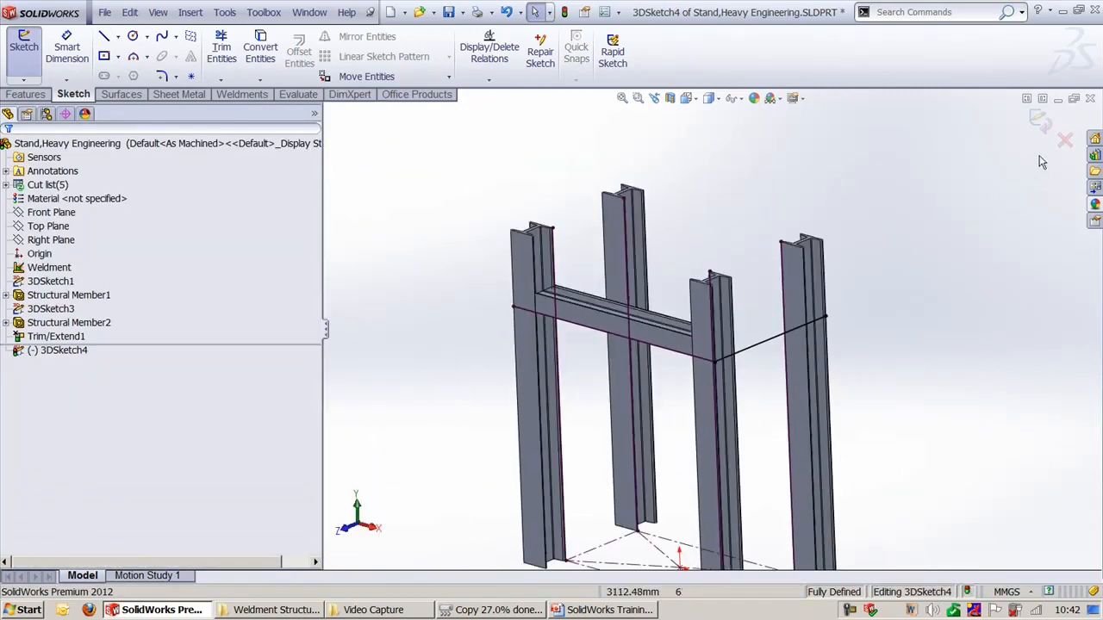
pyautogui.click(1041, 121)
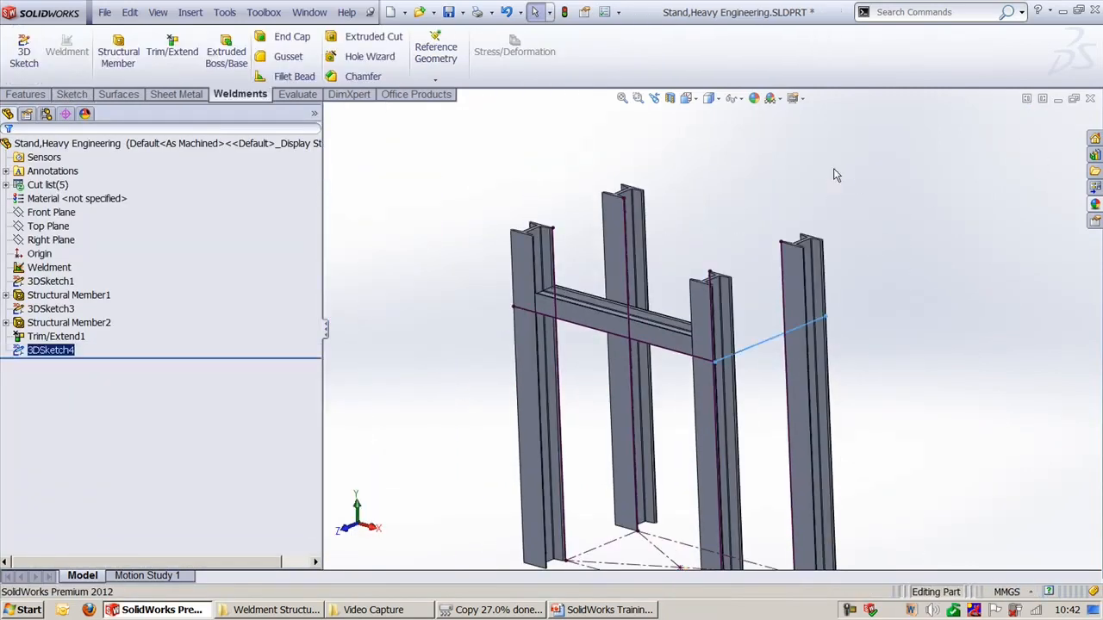
# Start an iso sb beam I_508X355 structural member along the new line and rotate its profile to 270 degrees.
pyautogui.click(108, 62)
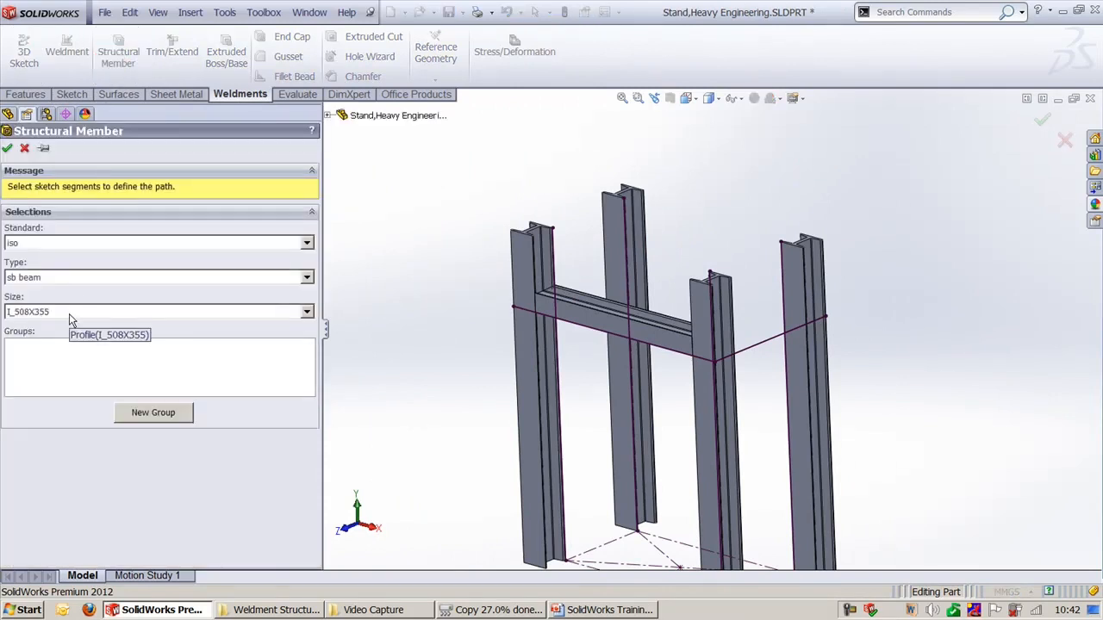
pyautogui.click(750, 345)
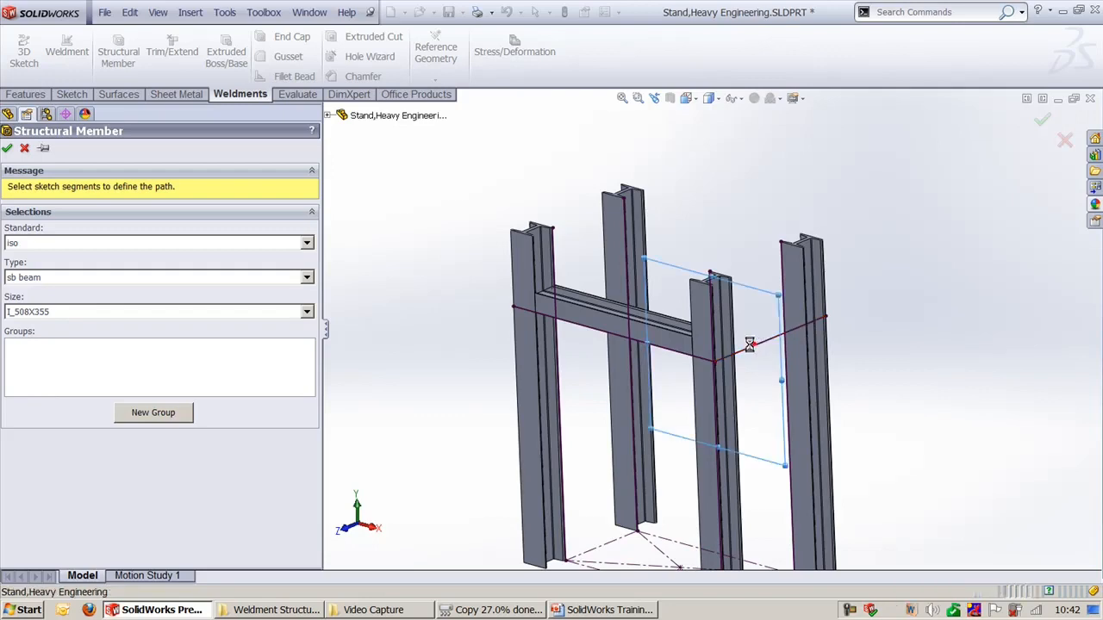
pyautogui.scroll(-5, 702, 401)
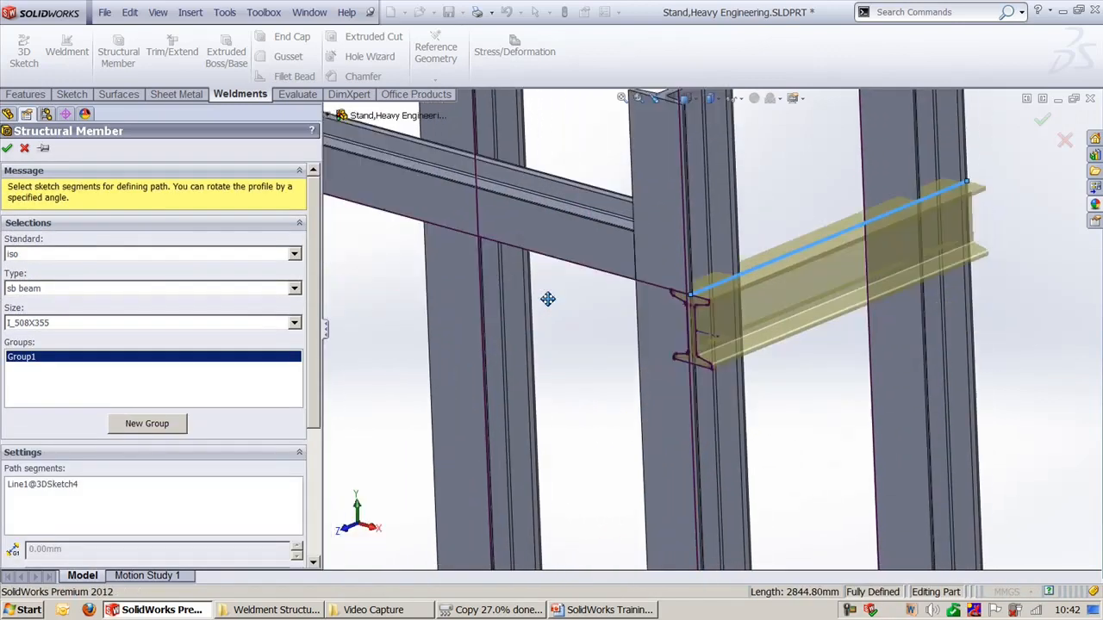
pyautogui.keyDown('ctrl'); pyautogui.moveTo(548, 299); pyautogui.dragTo(536, 230, button='middle'); pyautogui.keyUp('ctrl')
pyautogui.scroll(-3, 312, 390)
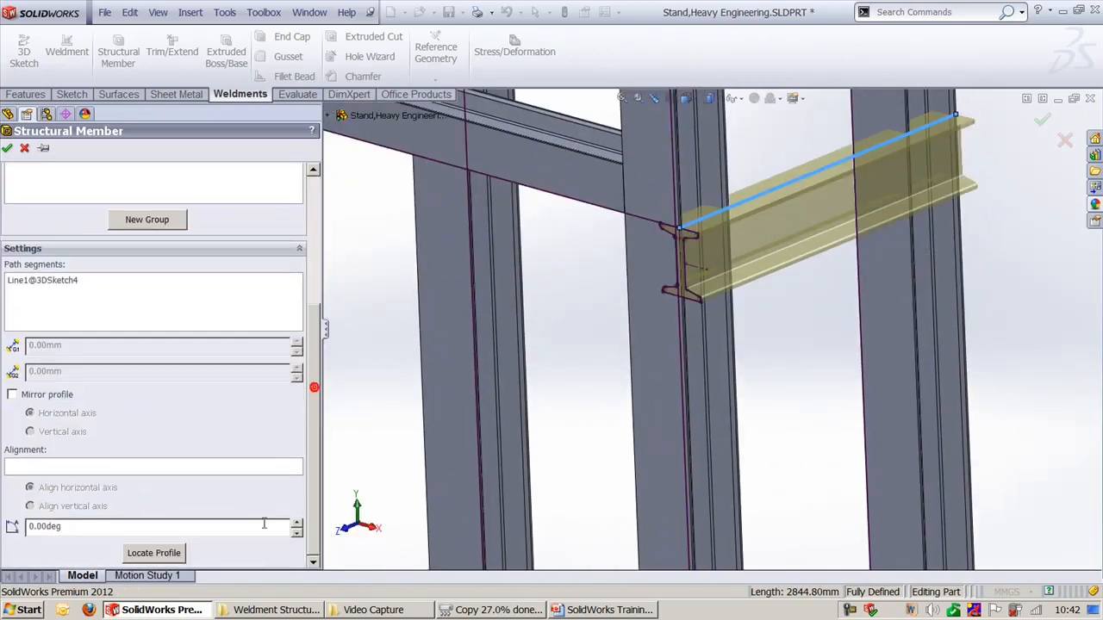
pyautogui.click(99, 531)
pyautogui.write('270')
pyautogui.press('Return')
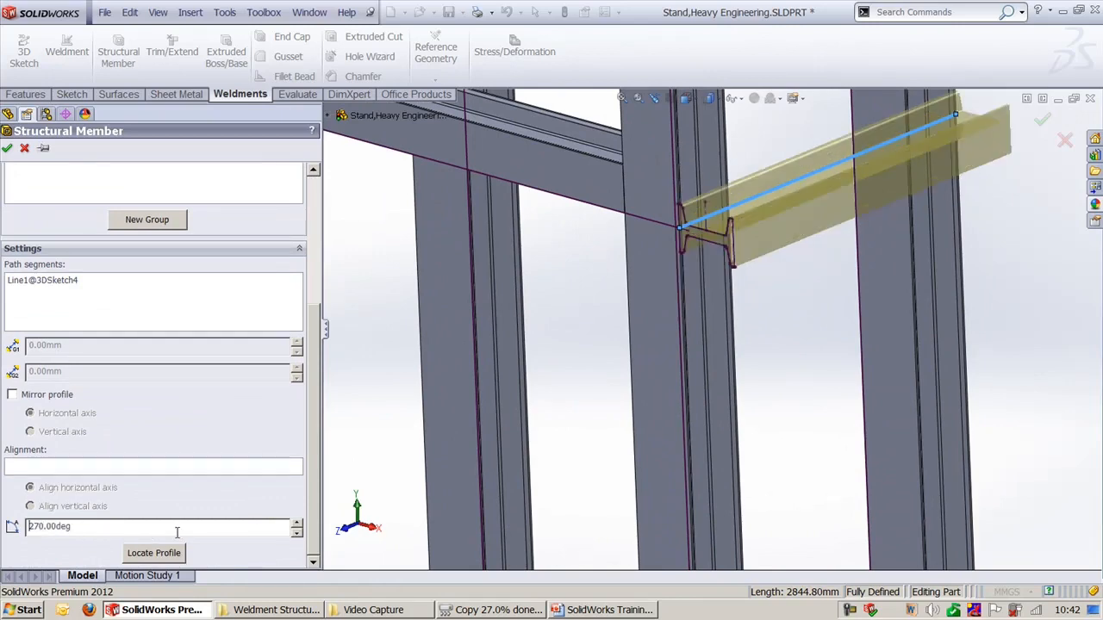
# Relocate the side beam's profile so the path runs through the far flange's lower outer corner, and complete the structural member.
pyautogui.click(153, 552)
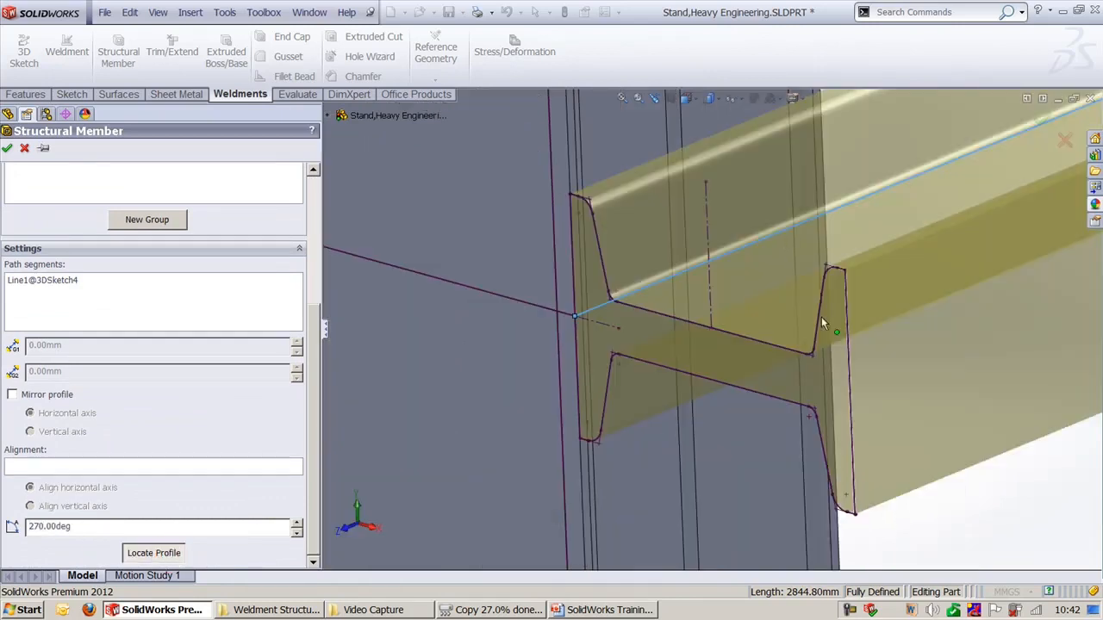
pyautogui.click(856, 515)
pyautogui.scroll(8, 793, 346)
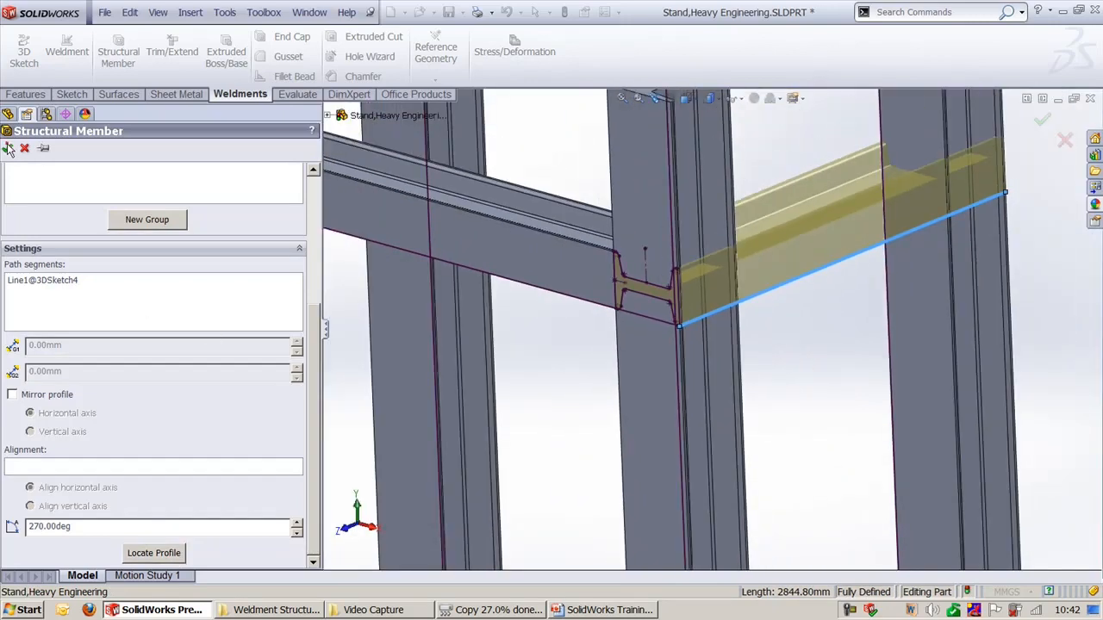
pyautogui.click(8, 148)
pyautogui.press('f')
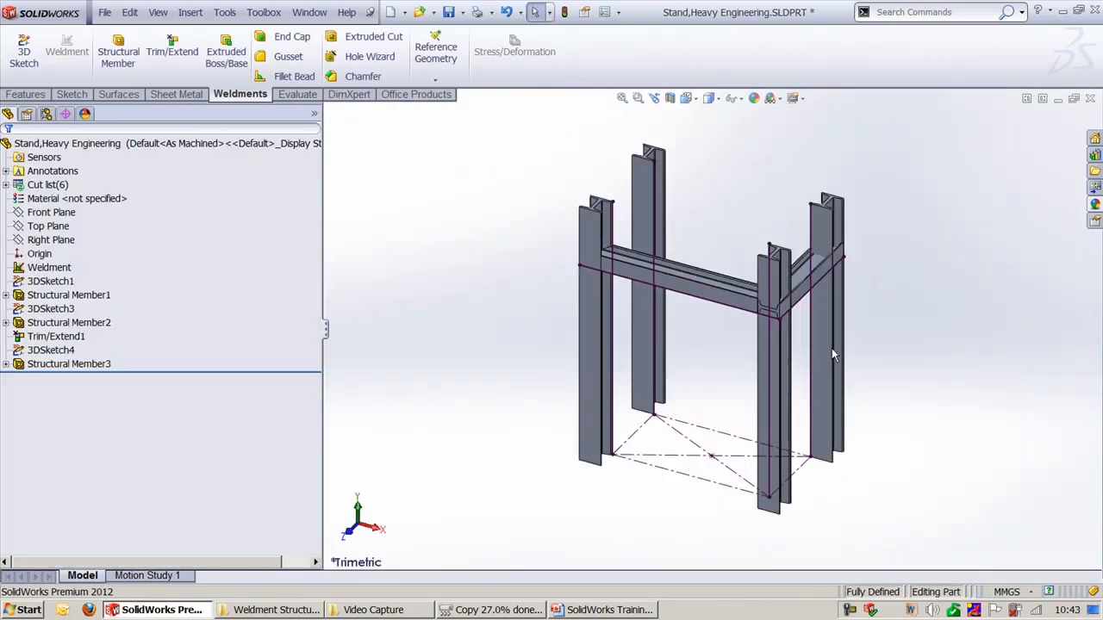
# Trim the side cross beam against the front and right leg bodies, keeping the middle piece, with a 1.00 mm weld gap.
pyautogui.moveTo(832, 348); pyautogui.dragTo(761, 473, button='middle')
pyautogui.scroll(-3, 641, 414)
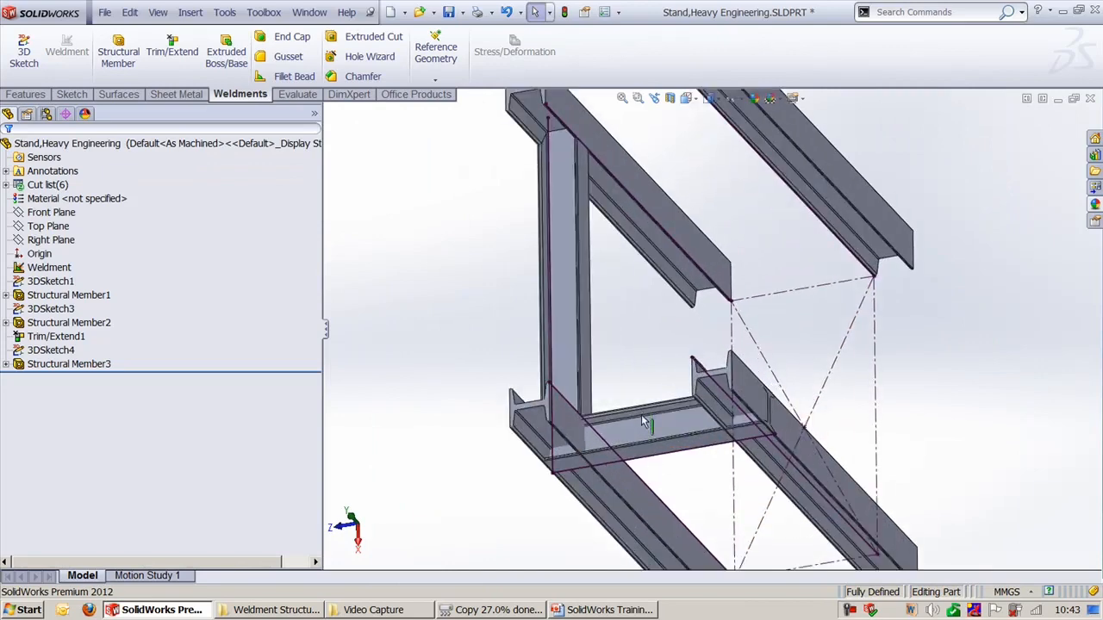
pyautogui.moveTo(1005, 381); pyautogui.dragTo(935, 371, button='right')
pyautogui.scroll(-5, 788, 296)
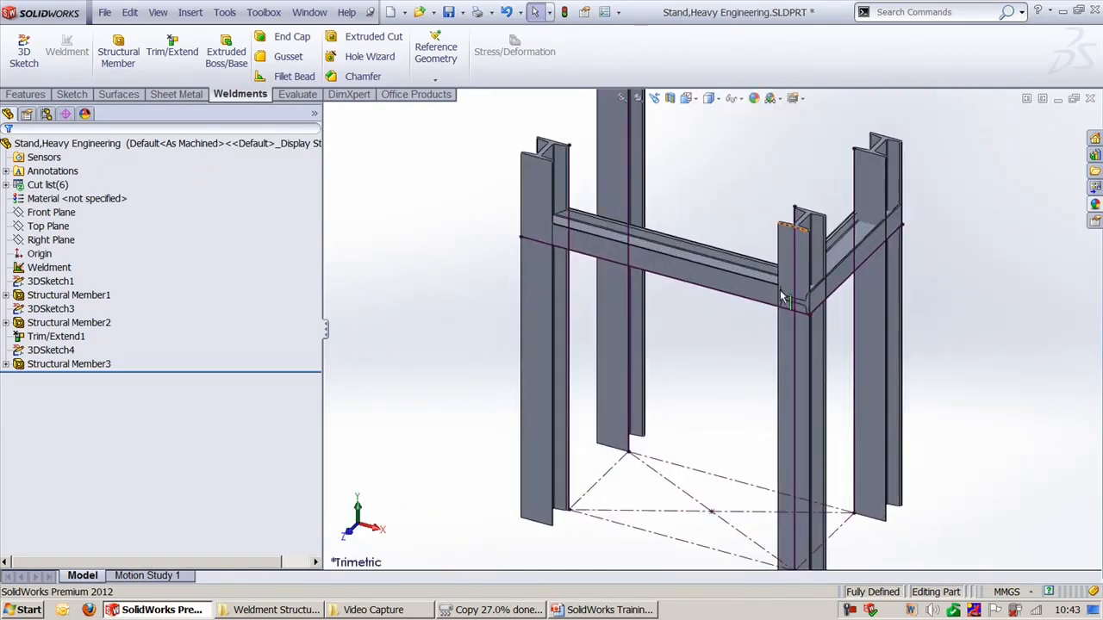
pyautogui.scroll(1, 837, 307)
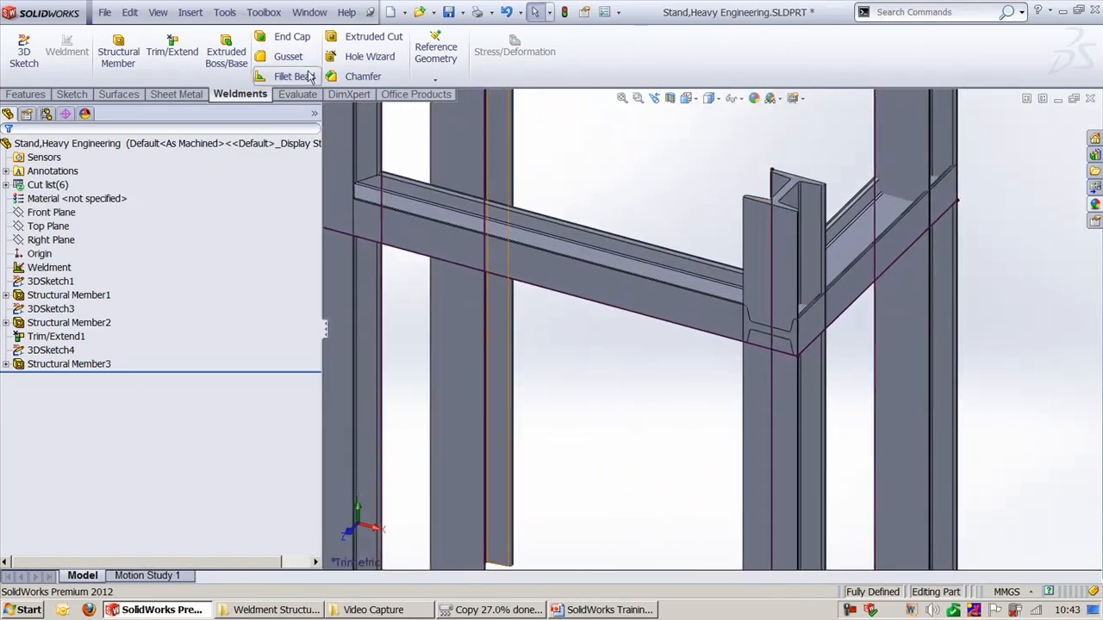
pyautogui.click(170, 50)
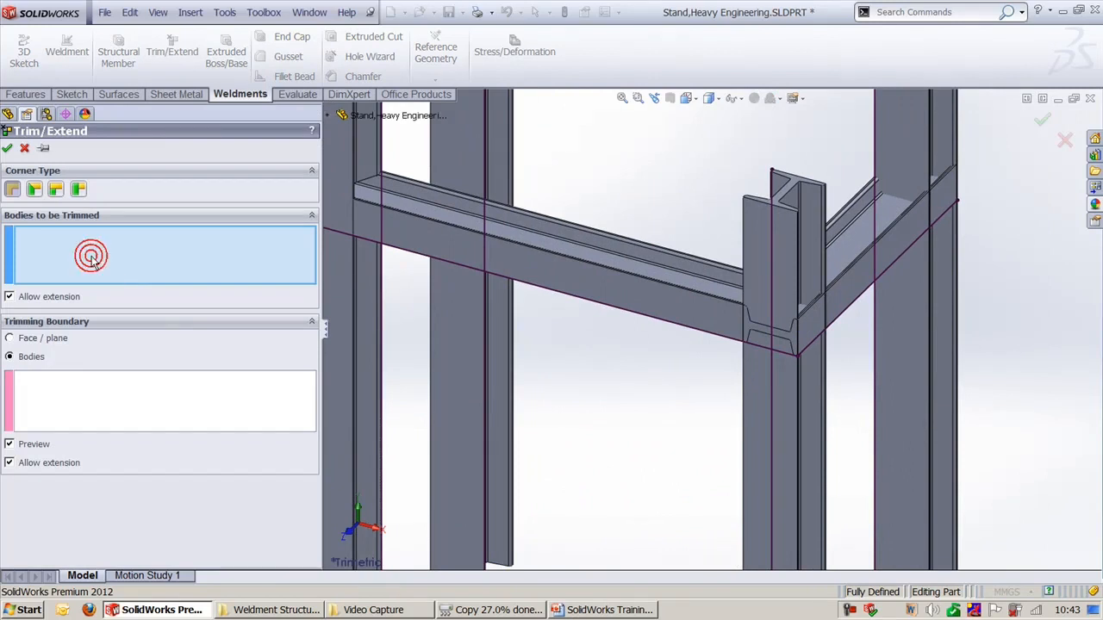
pyautogui.click(834, 247)
pyautogui.click(177, 384)
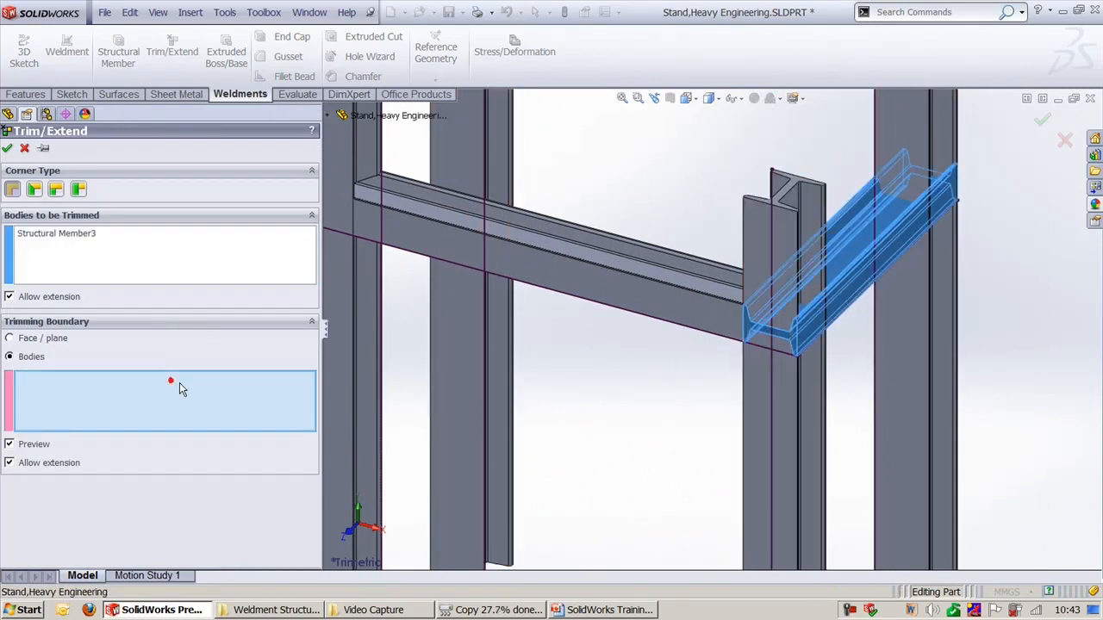
pyautogui.click(776, 438)
pyautogui.click(942, 374)
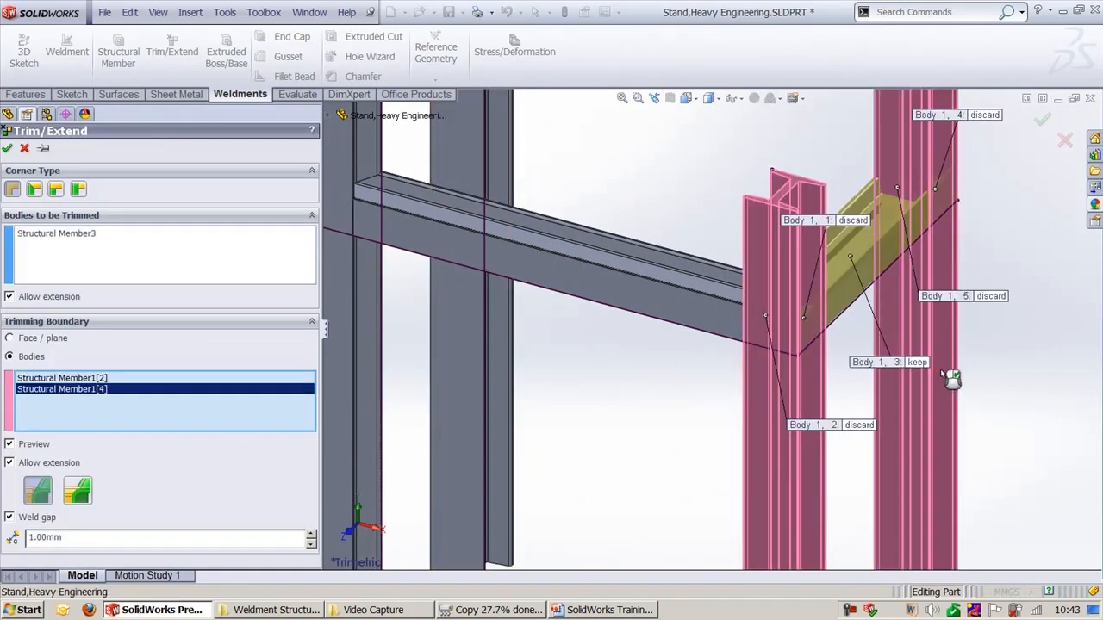
pyautogui.click(1042, 125)
pyautogui.press('f')
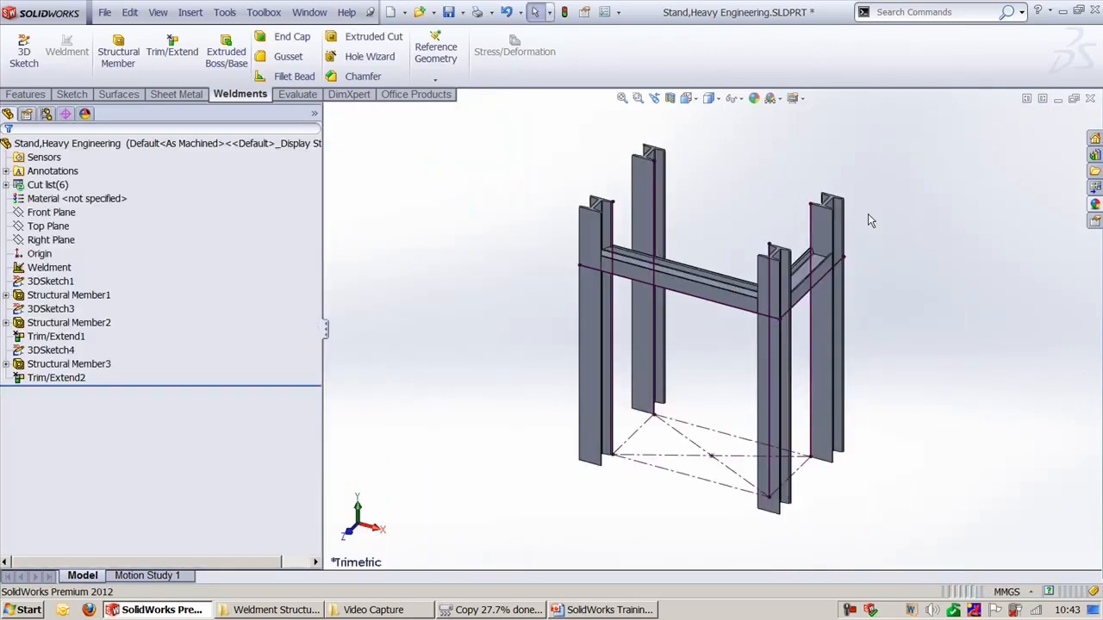
# Hide the three layout sketches 3DSketch1, 3DSketch4 and 3DSketch3.
pyautogui.moveTo(871, 221); pyautogui.dragTo(862, 270, button='middle')
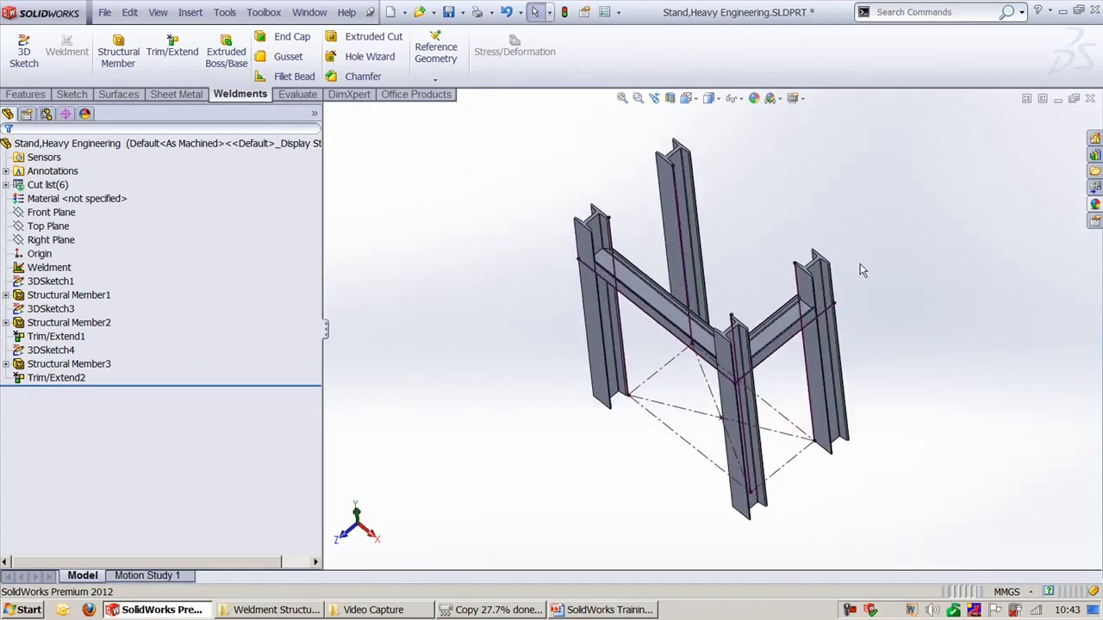
pyautogui.hotkey('ctrl', 'shift', 'z')
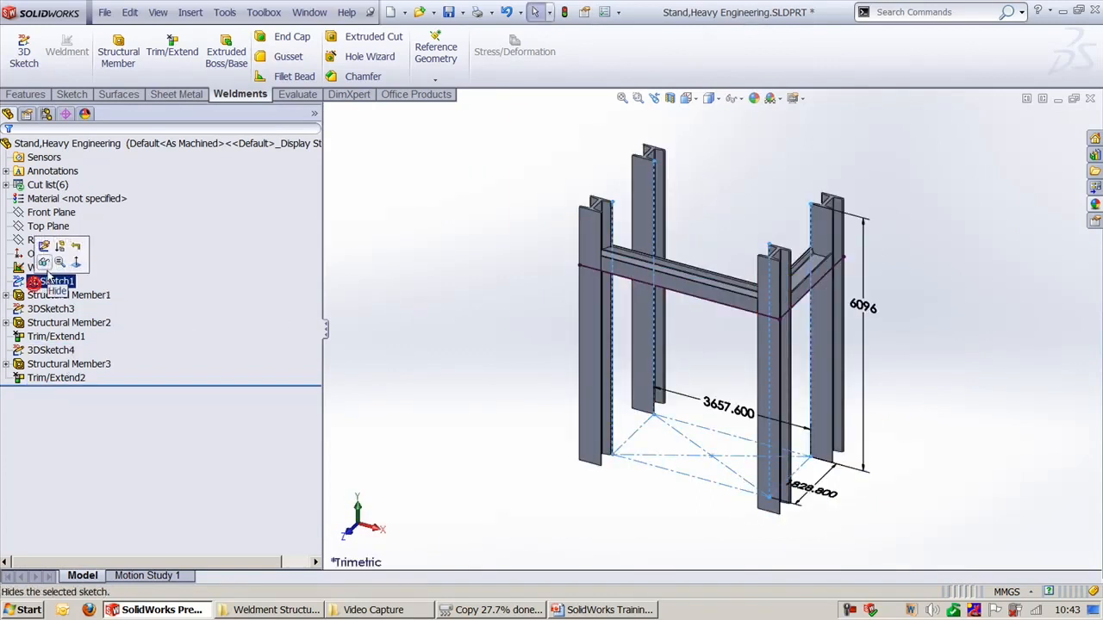
pyautogui.click(40, 264)
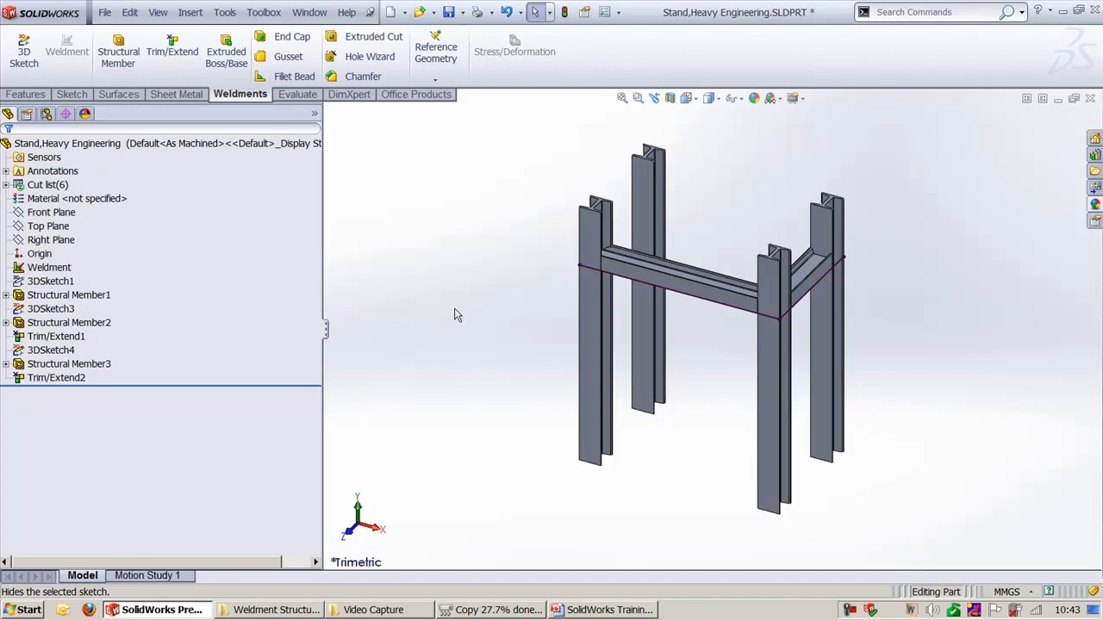
pyautogui.click(50, 350)
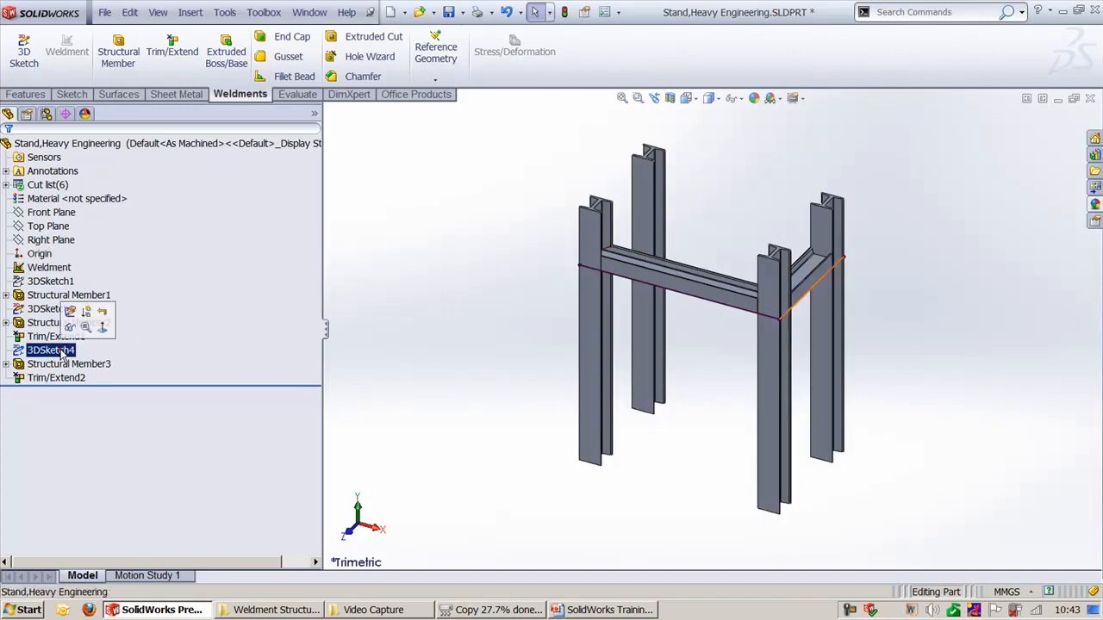
pyautogui.click(62, 308)
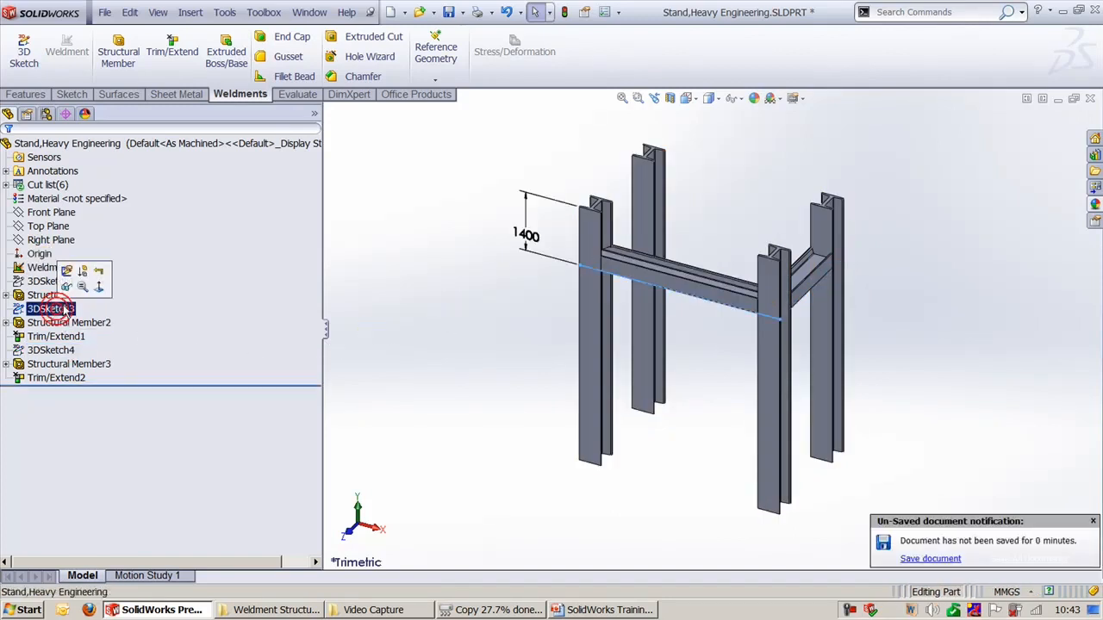
pyautogui.click(68, 287)
pyautogui.click(388, 315)
# Mirror the long front cross beam as a body about the Front Plane.
pyautogui.keyDown('ctrl'); pyautogui.moveTo(523, 326); pyautogui.dragTo(508, 343, button='middle'); pyautogui.keyUp('ctrl')
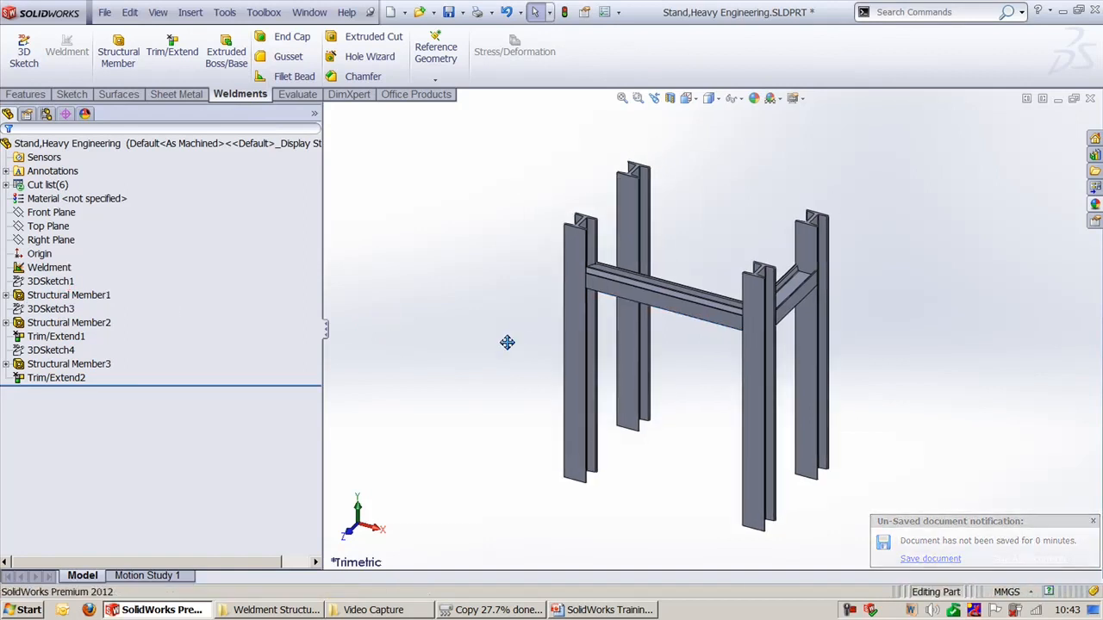
pyautogui.moveTo(686, 267); pyautogui.dragTo(709, 253, button='middle')
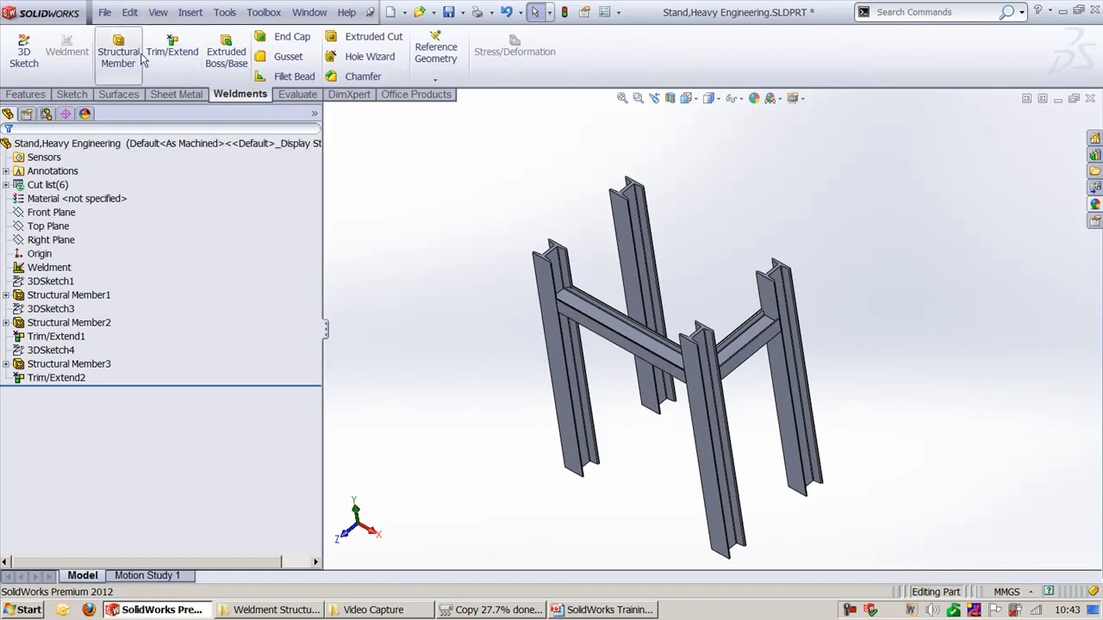
pyautogui.click(31, 95)
pyautogui.click(579, 76)
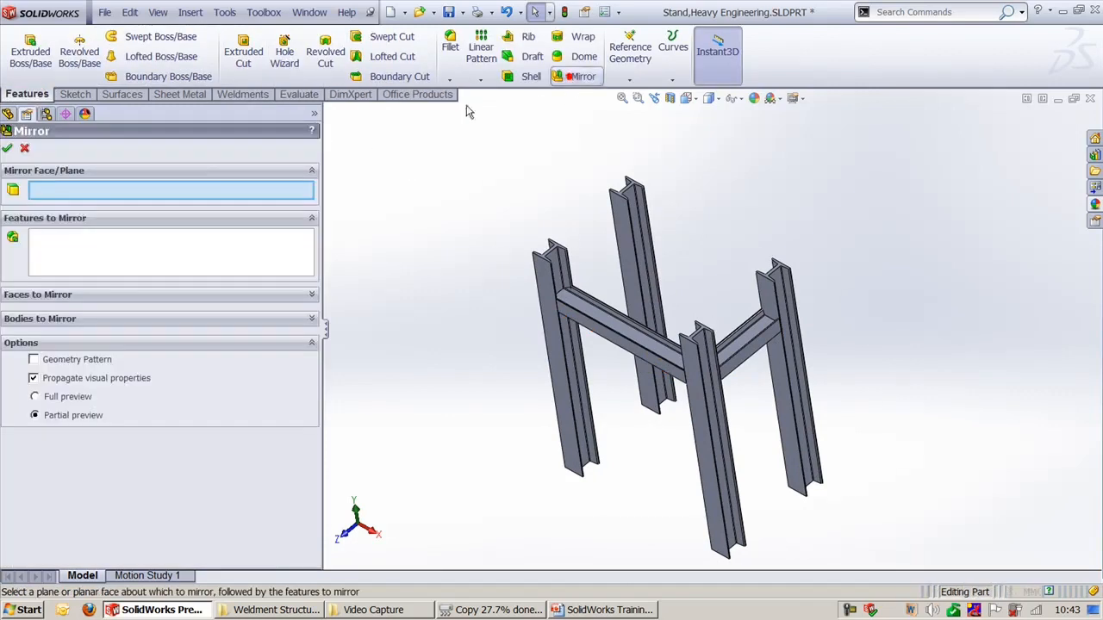
pyautogui.click(328, 116)
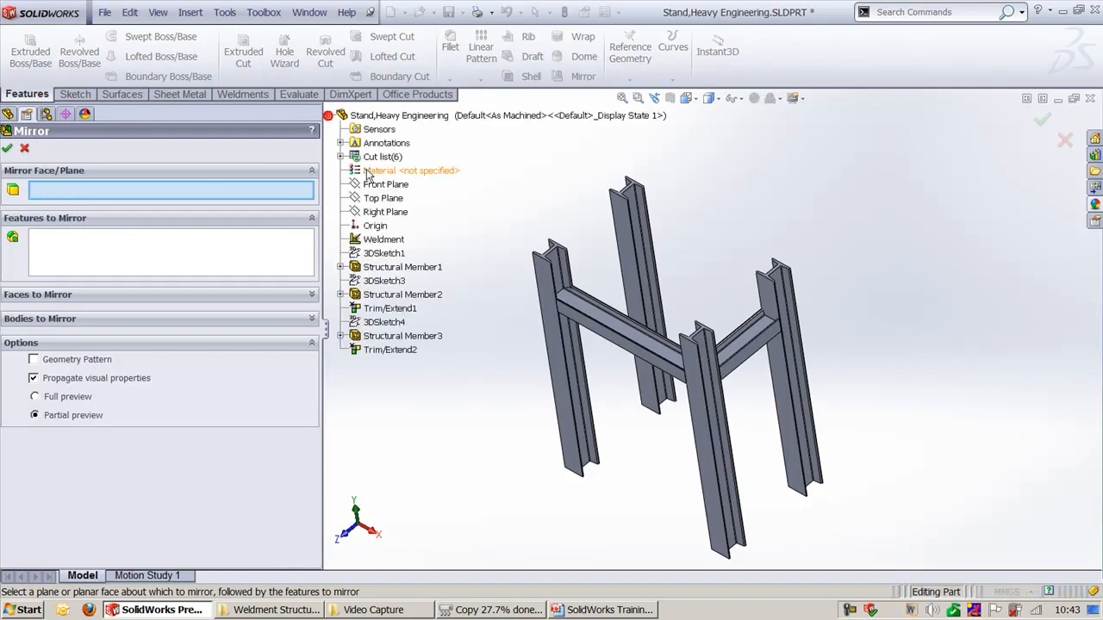
pyautogui.click(385, 184)
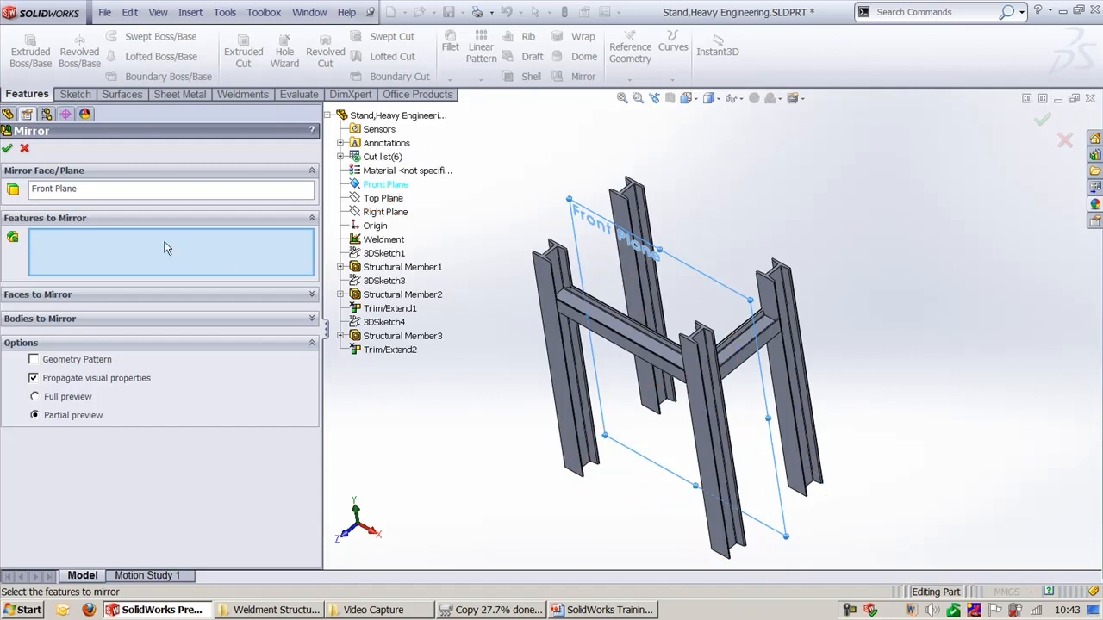
pyautogui.click(70, 320)
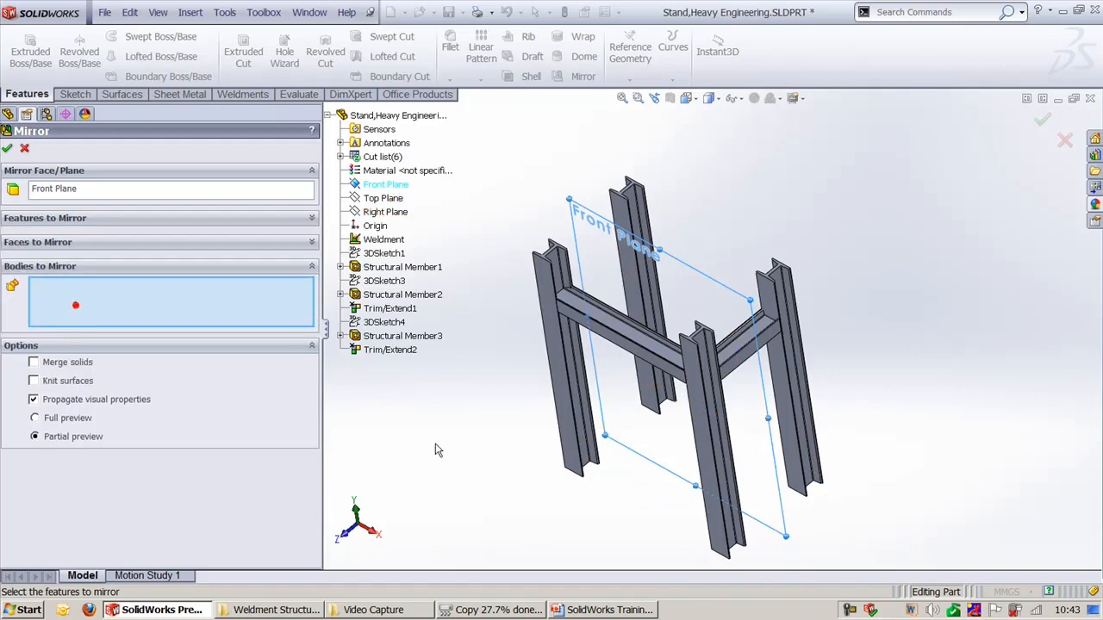
pyautogui.click(624, 341)
pyautogui.press('Return')
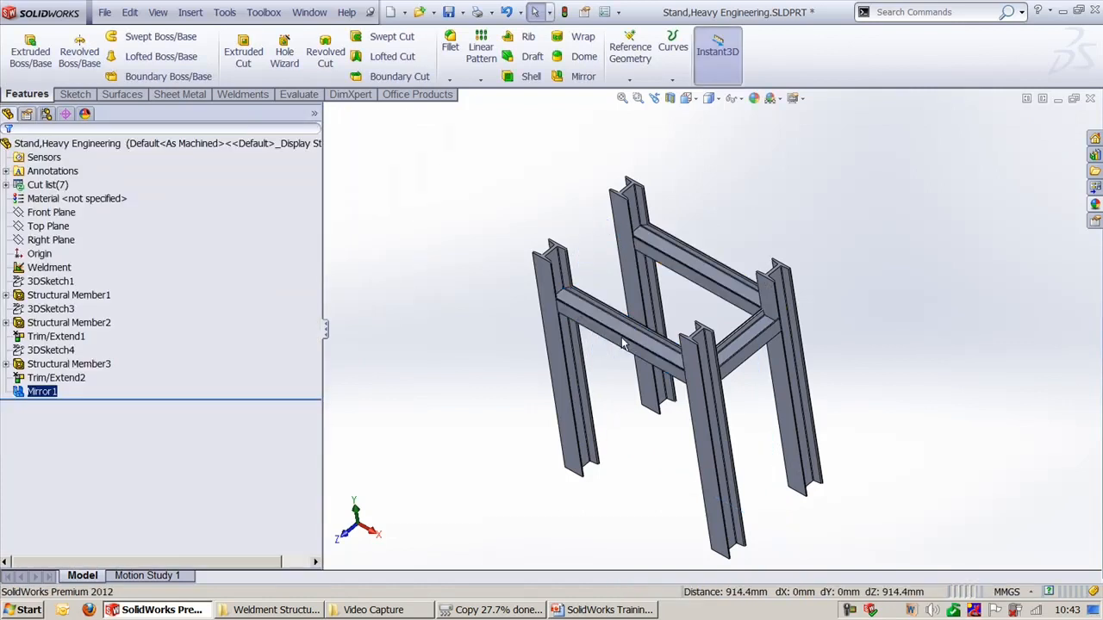
# Mirror the short side cross beam as a body about the Right Plane, replacing the preselected Mirror1 feature, and return to the trimetric view.
pyautogui.press('Return')
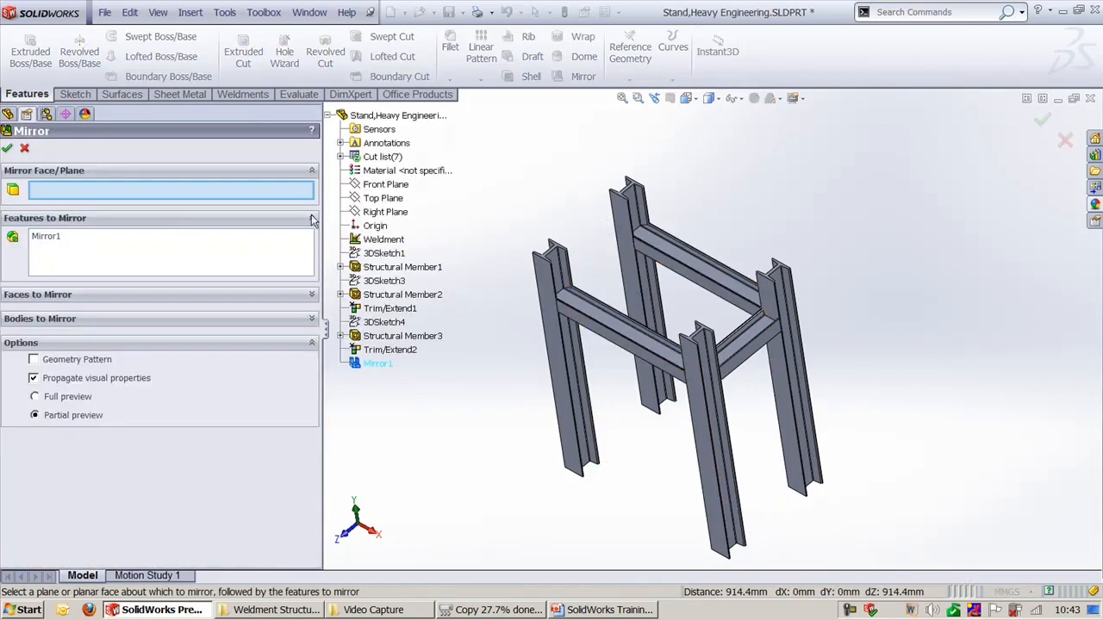
pyautogui.click(385, 212)
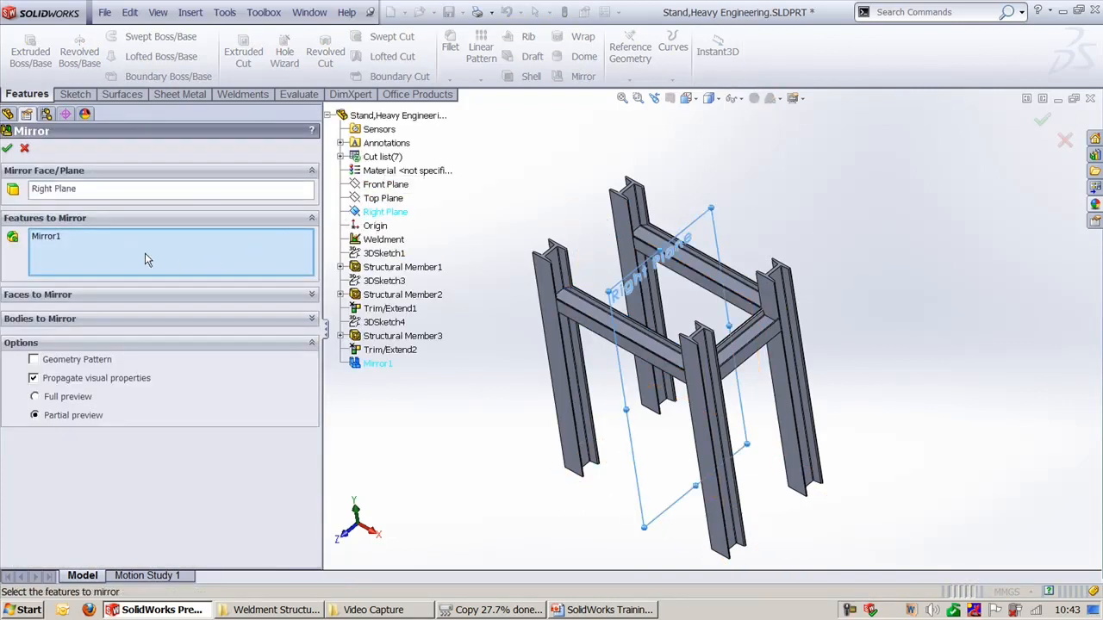
pyautogui.rightClick(111, 255)
pyautogui.click(138, 262)
pyautogui.click(80, 319)
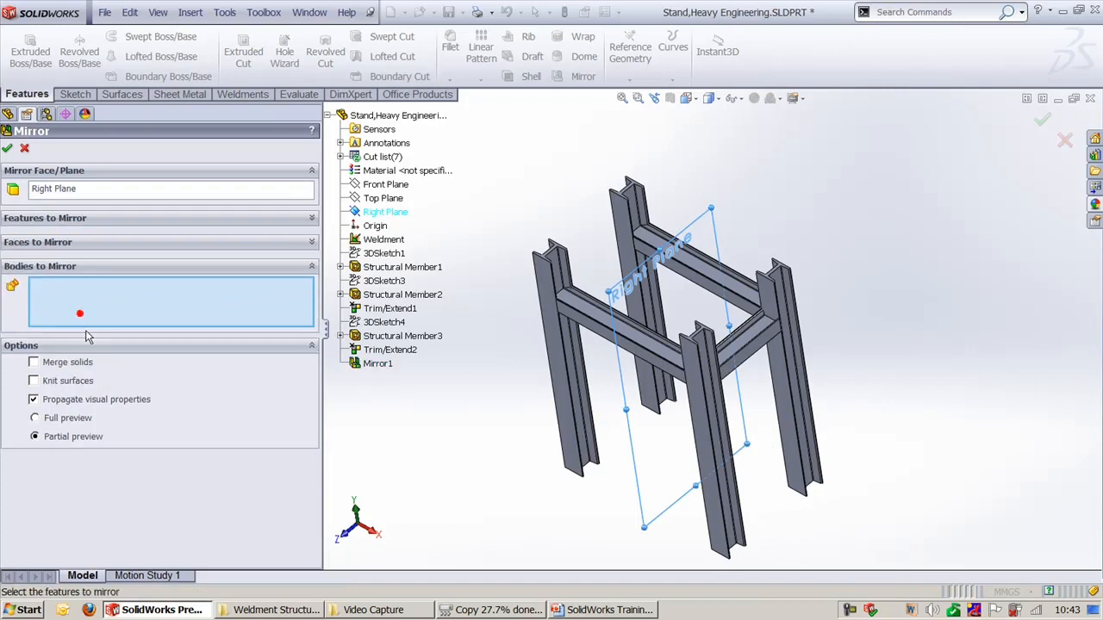
pyautogui.click(758, 346)
pyautogui.rightClick(759, 348)
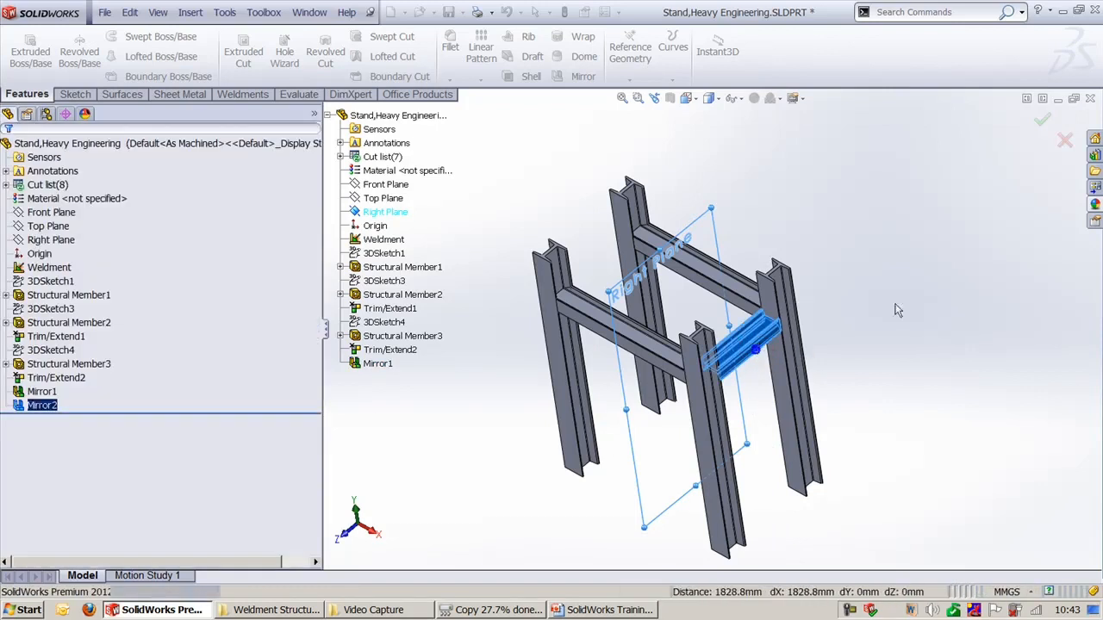
pyautogui.click(921, 288)
pyautogui.hotkey('ctrl', '7')
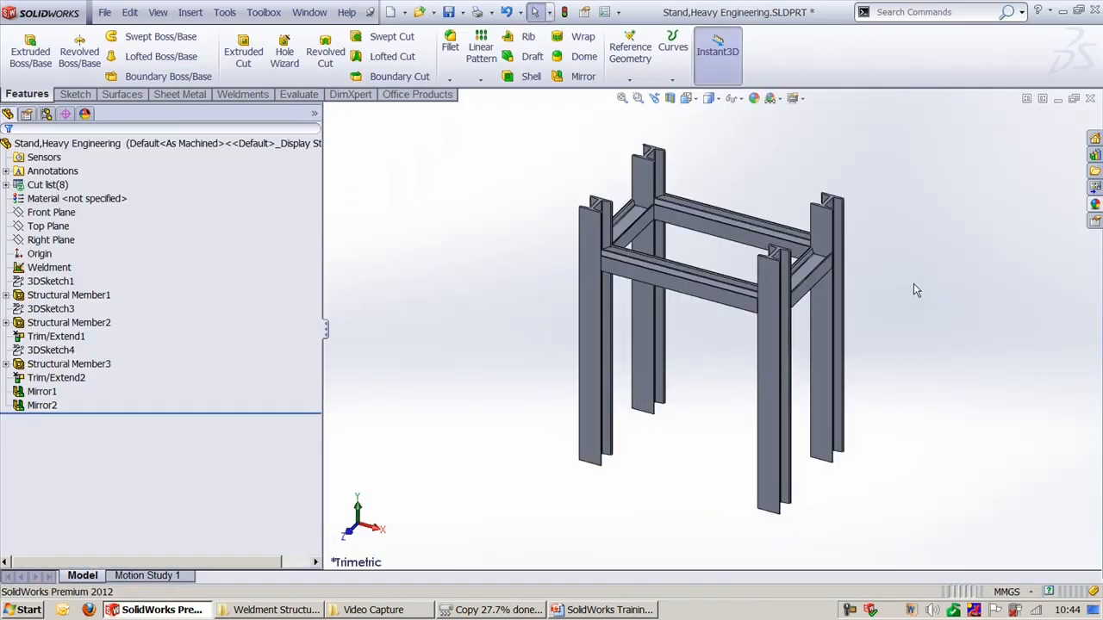
# Switch to the open Merge Arc Segments.SLDPRT document.
pyautogui.click(608, 610)
pyautogui.click(620, 611)
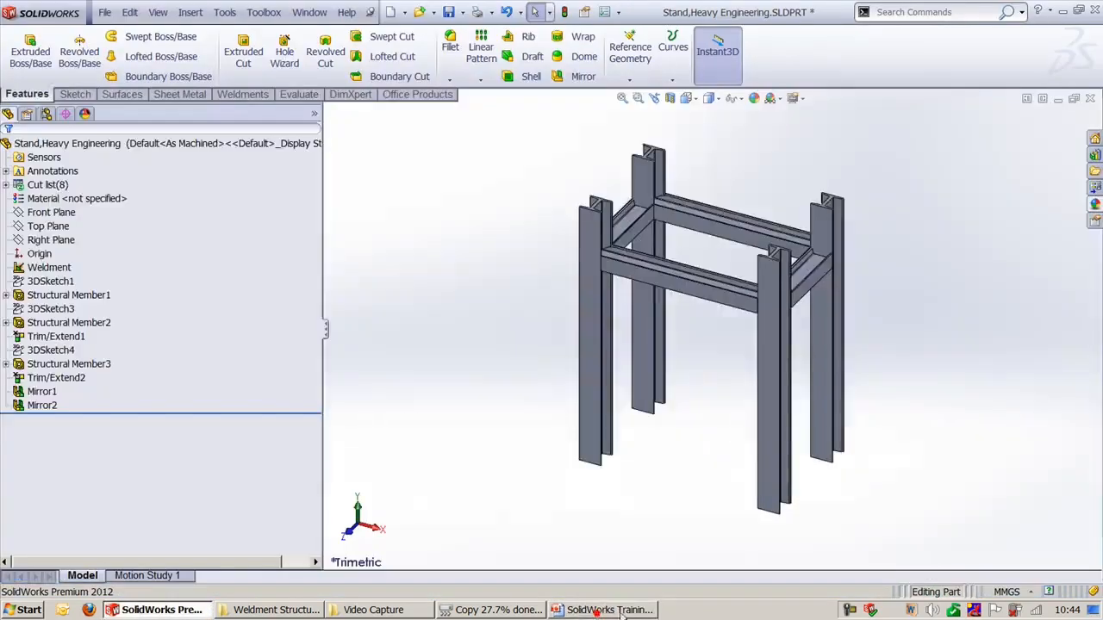
pyautogui.scroll(-2, 955, 374)
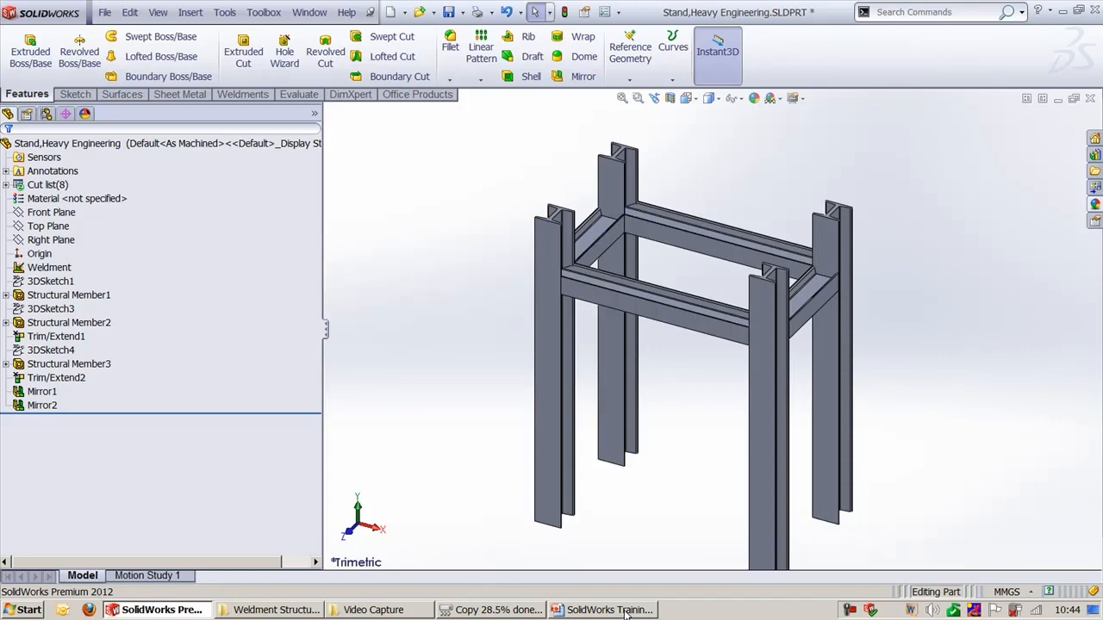
pyautogui.click(276, 611)
pyautogui.click(270, 610)
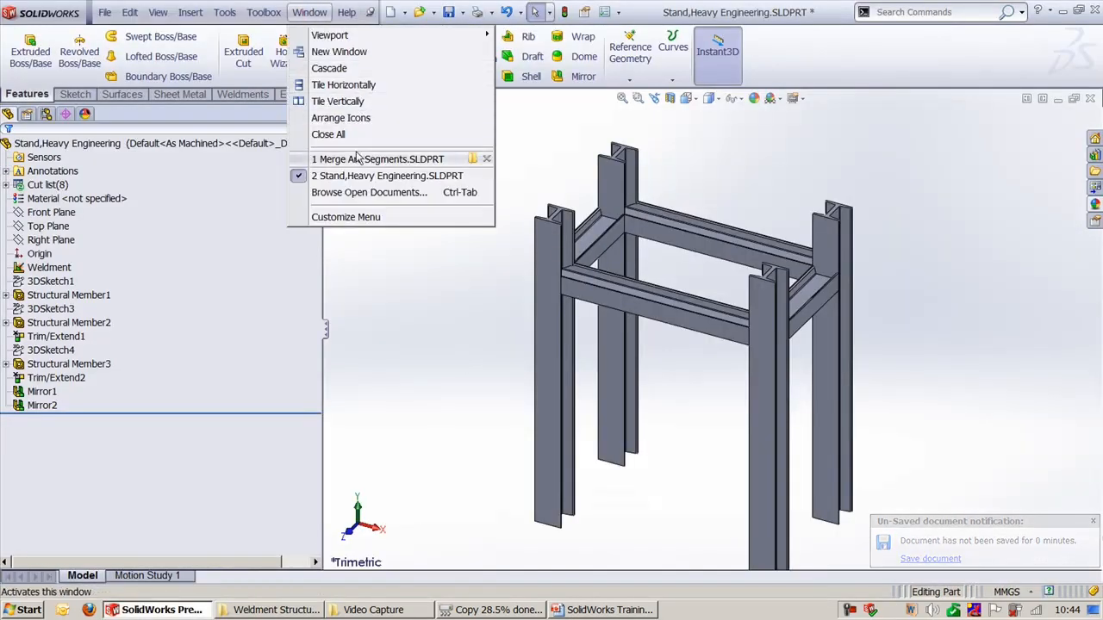
pyautogui.click(357, 158)
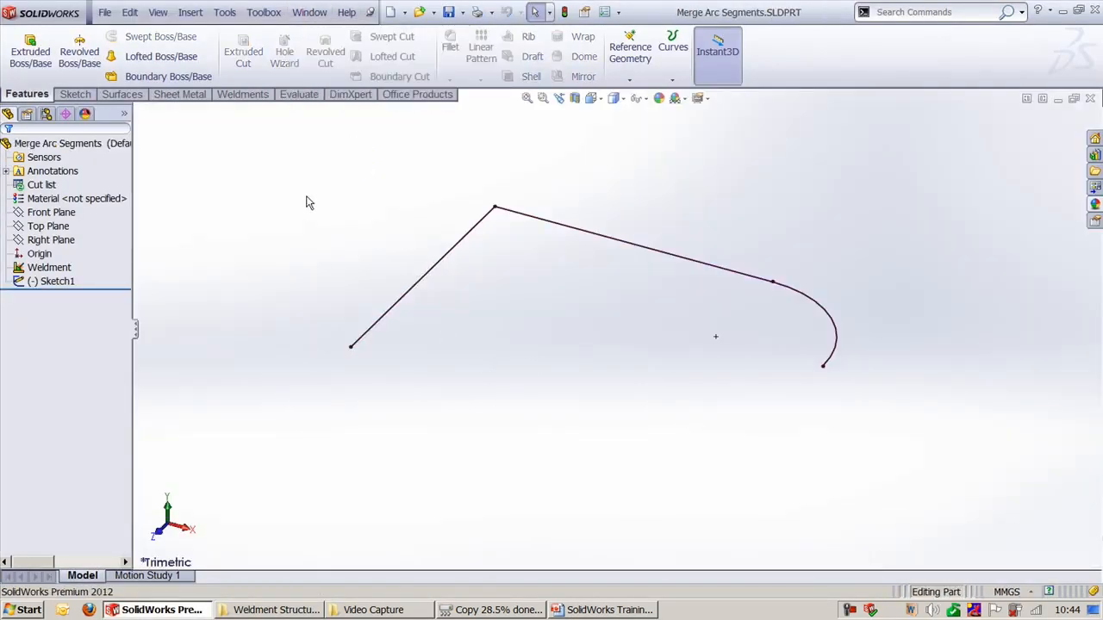
# Start an iso sb beam 100 x 8 structural member along both lines and the arc of Sketch1 in one group.
pyautogui.click(231, 94)
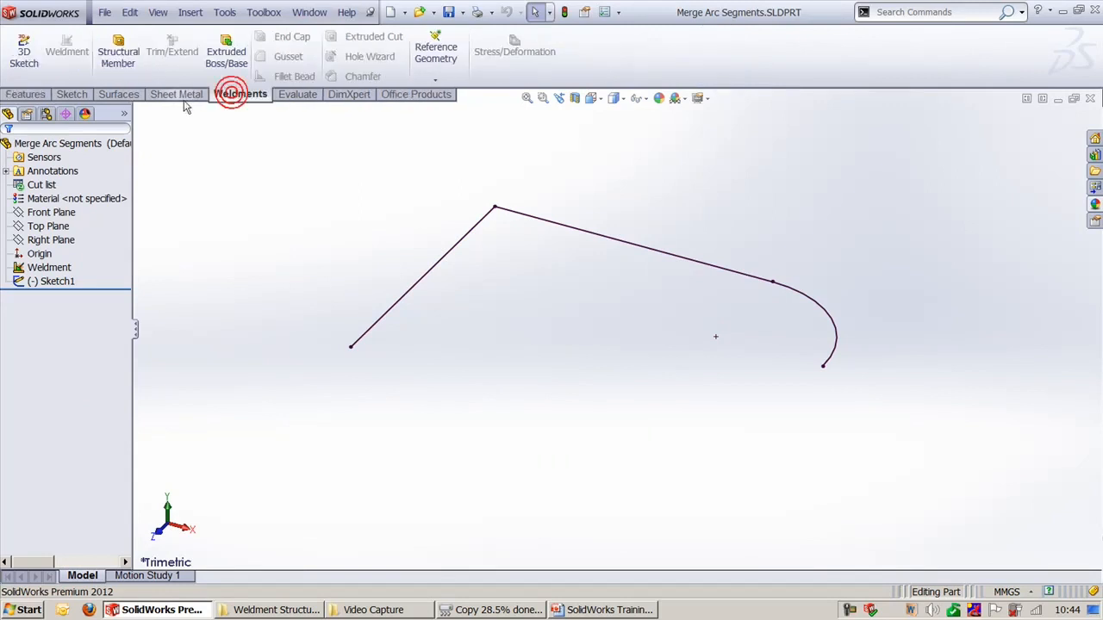
pyautogui.click(118, 51)
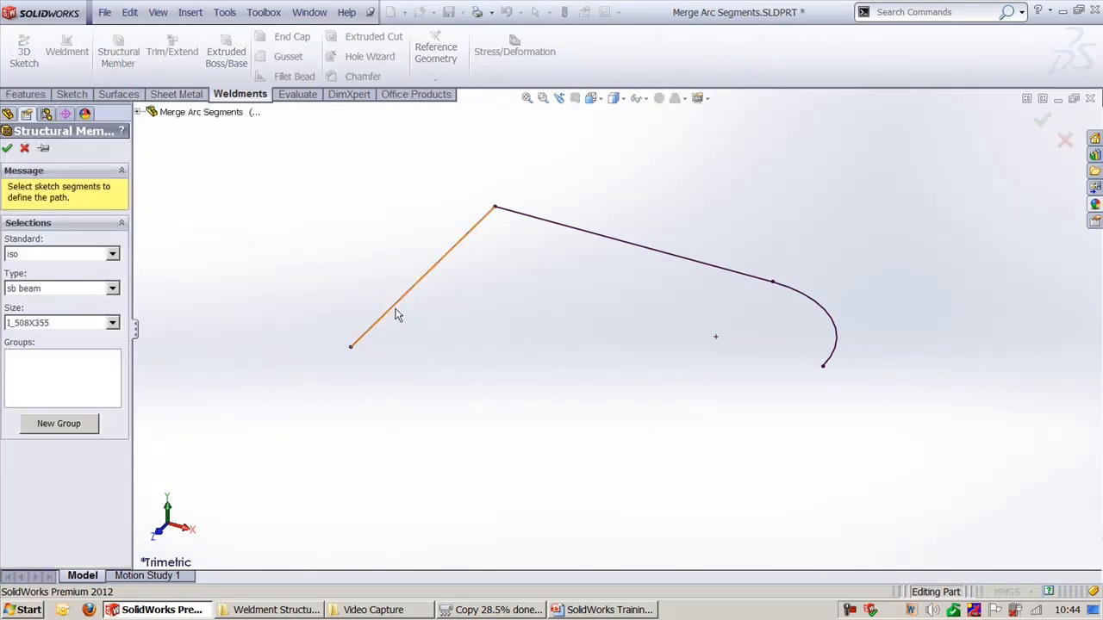
pyautogui.click(65, 324)
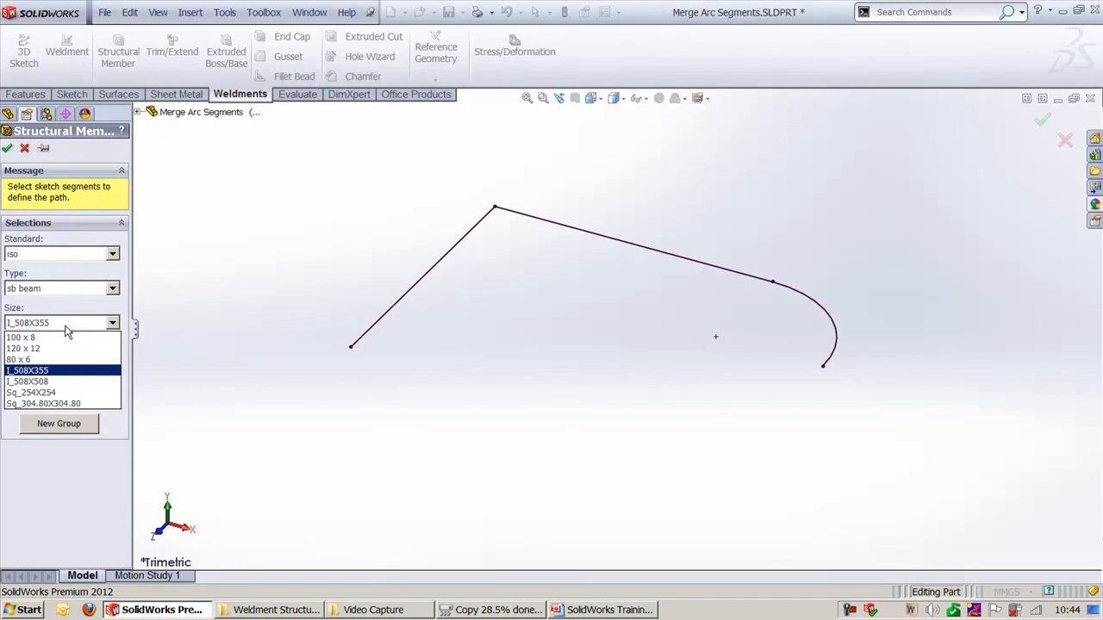
pyautogui.click(51, 336)
pyautogui.click(372, 333)
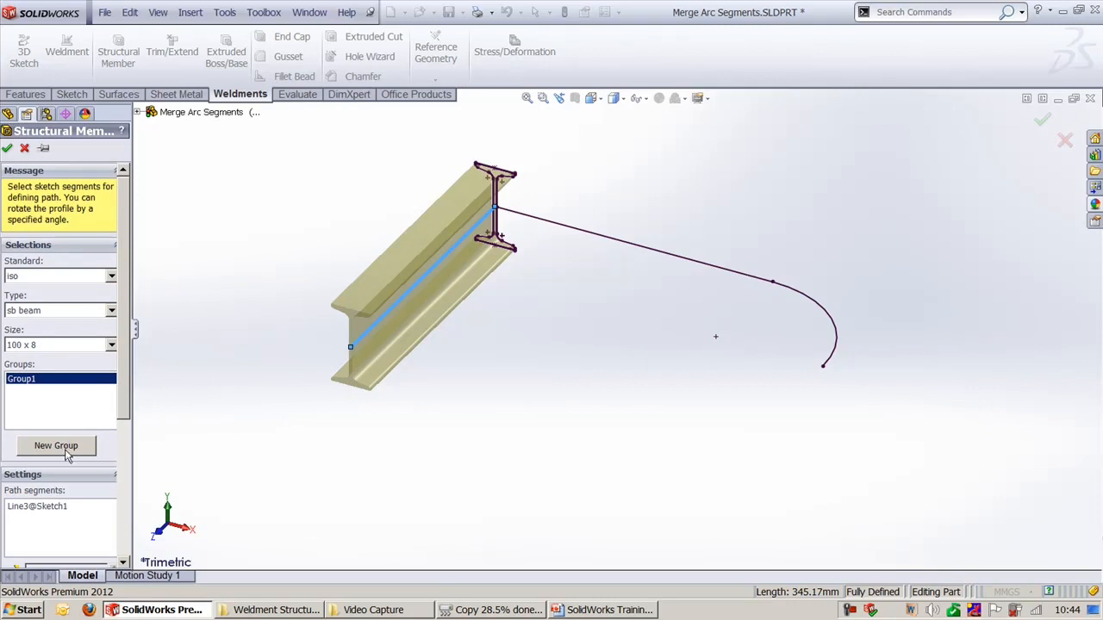
pyautogui.click(603, 238)
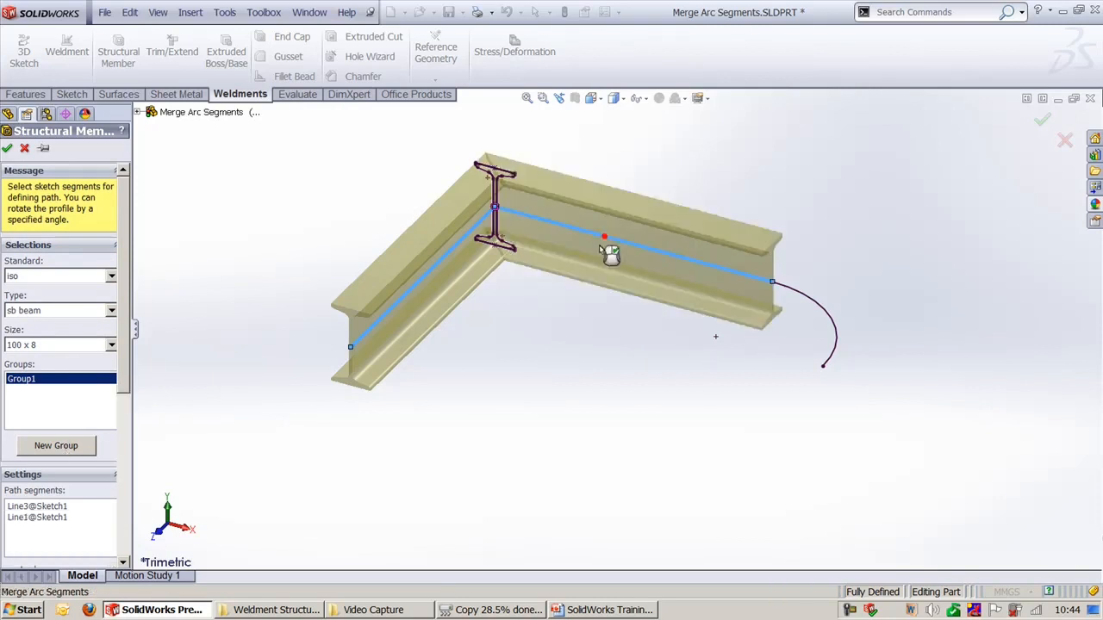
pyautogui.click(830, 312)
# Try the end butt treatments at the corner between the two straight segments and go back to the miter.
pyautogui.click(495, 209)
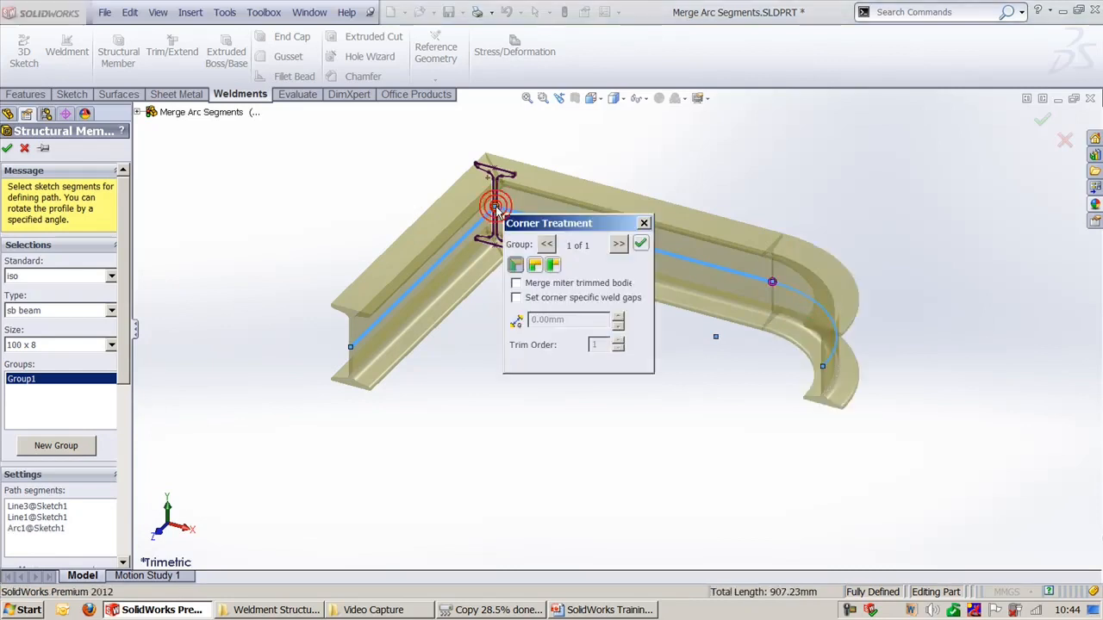
pyautogui.click(515, 264)
pyautogui.click(534, 265)
pyautogui.click(551, 265)
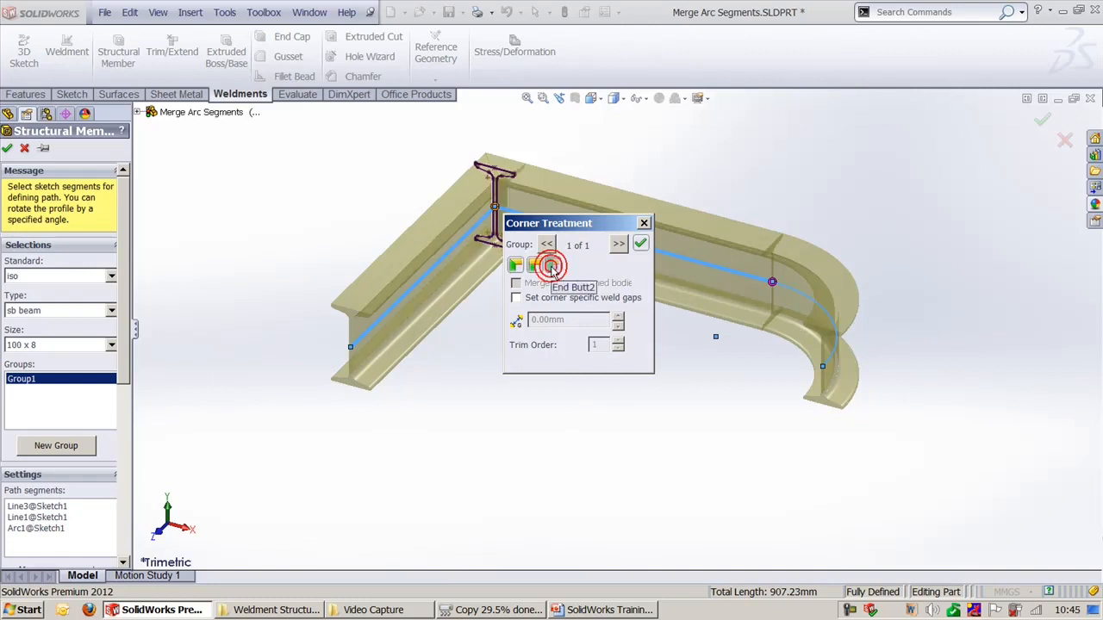
pyautogui.click(515, 265)
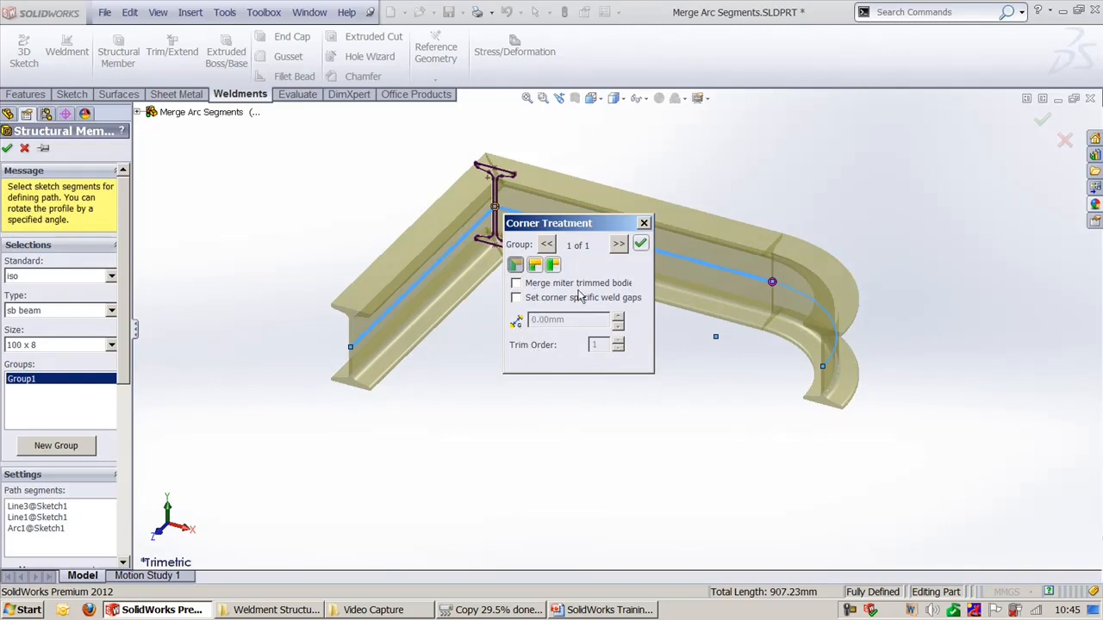
pyautogui.click(641, 245)
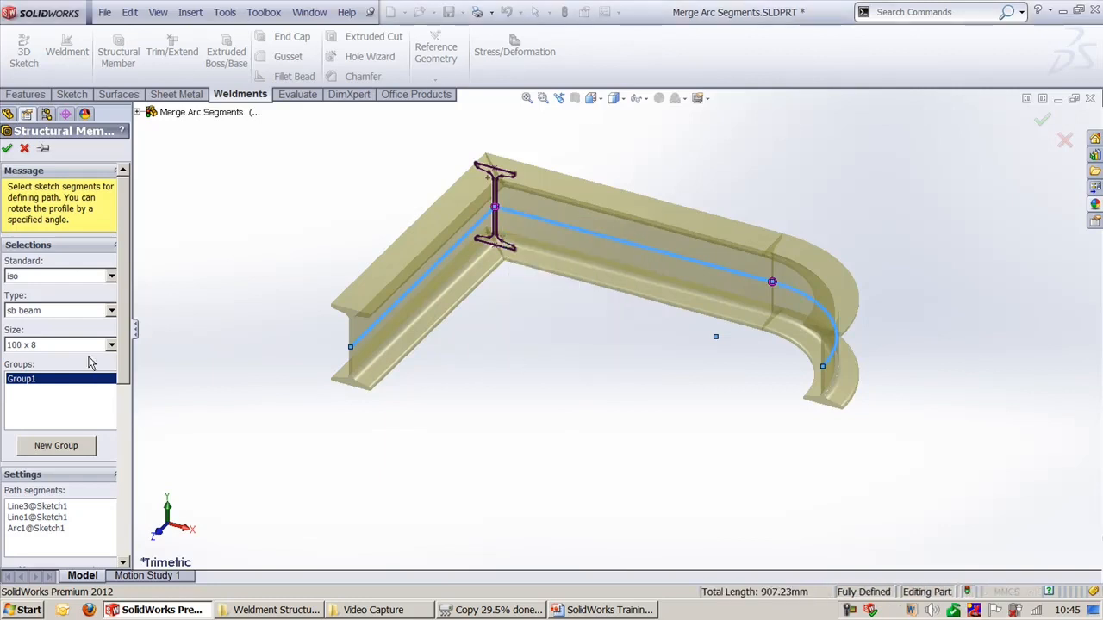
# Review the group settings, keeping Merge arc segment bodies enabled, and complete the structural member.
pyautogui.moveTo(134, 368); pyautogui.dragTo(198, 370)
pyautogui.scroll(-5, 193, 493)
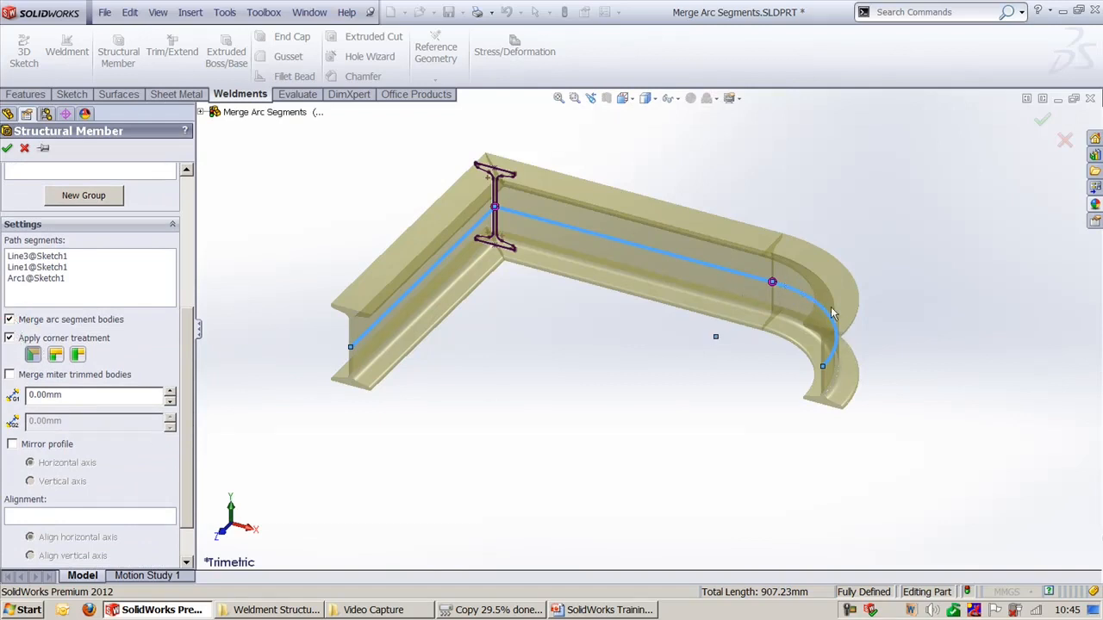
pyautogui.scroll(5, 181, 397)
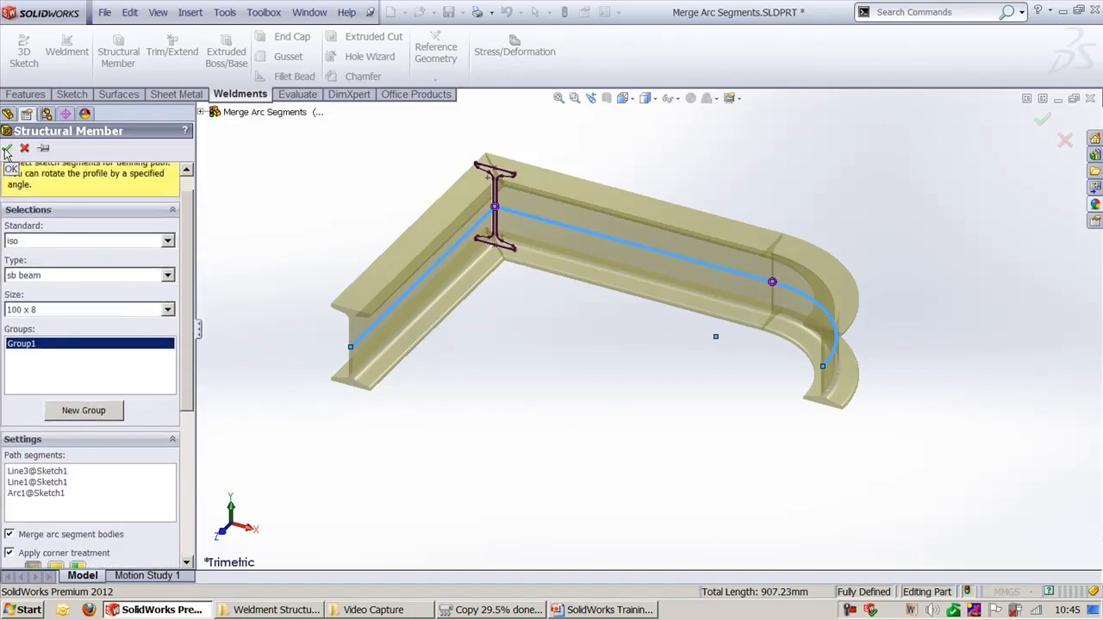
pyautogui.scroll(-3, 181, 403)
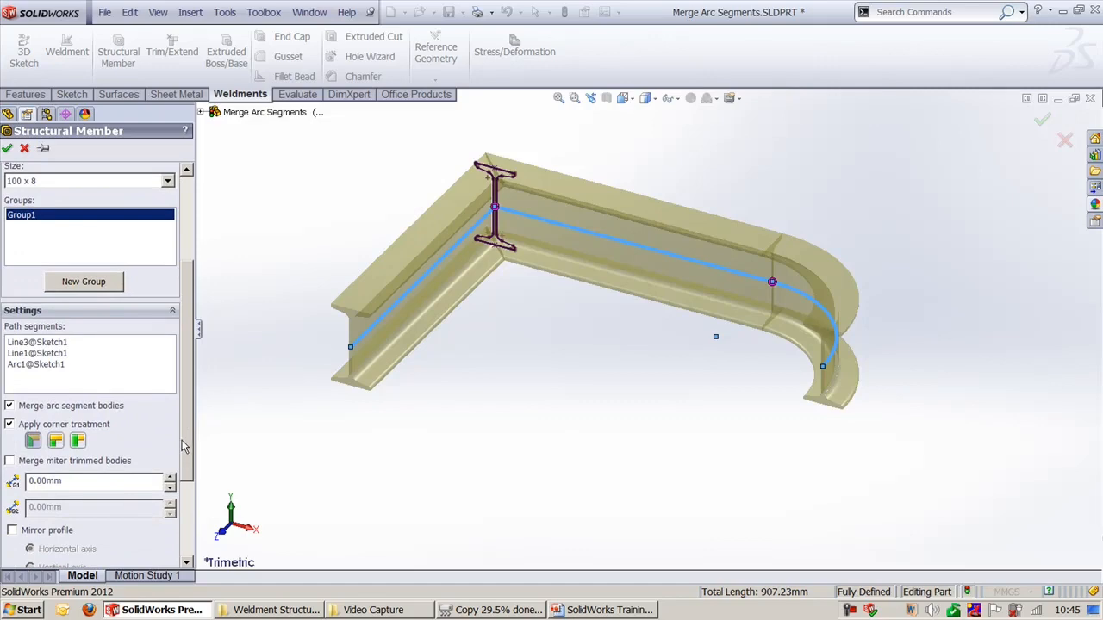
pyautogui.scroll(3, 179, 435)
pyautogui.click(7, 147)
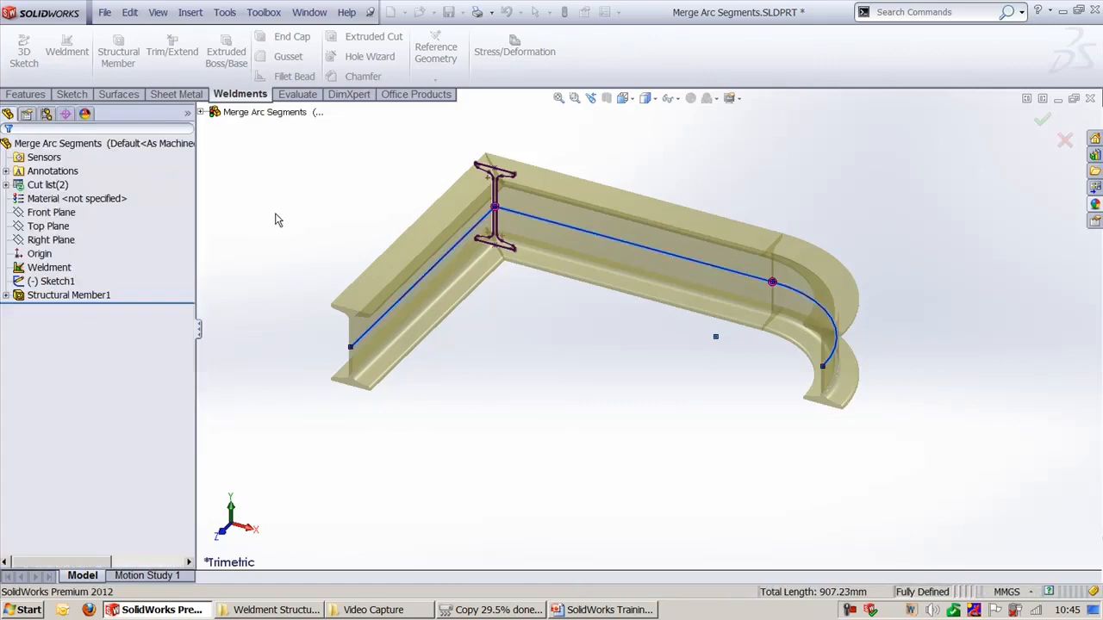
# Expand Structural Member1 and examine which segments each of its bodies covers, including the joint between the straight segment and the arc.
pyautogui.click(6, 295)
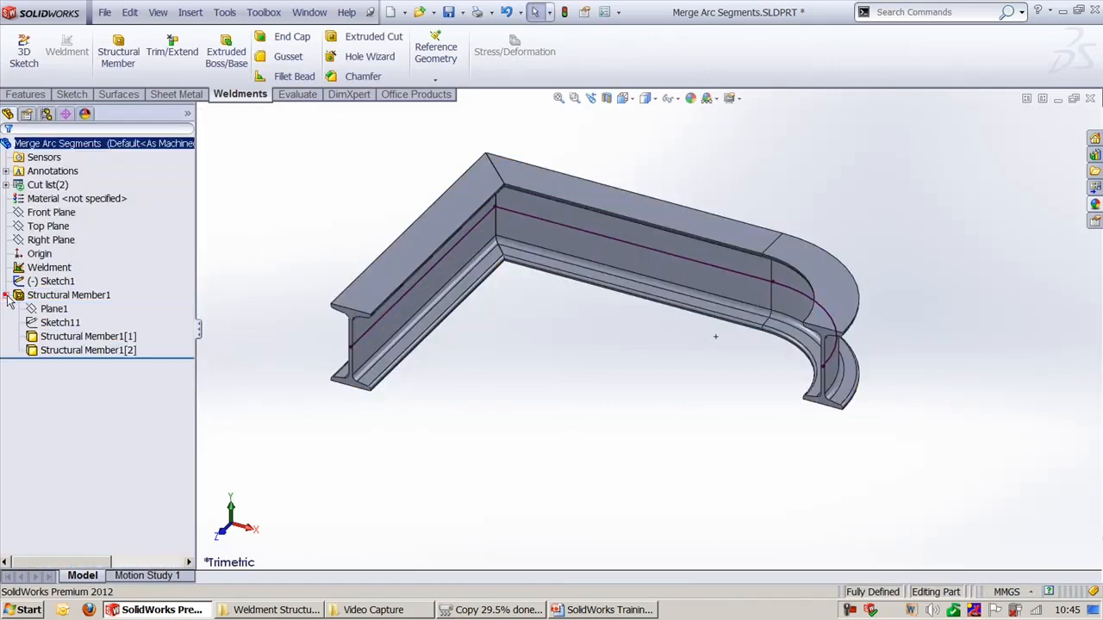
pyautogui.click(87, 337)
pyautogui.click(110, 350)
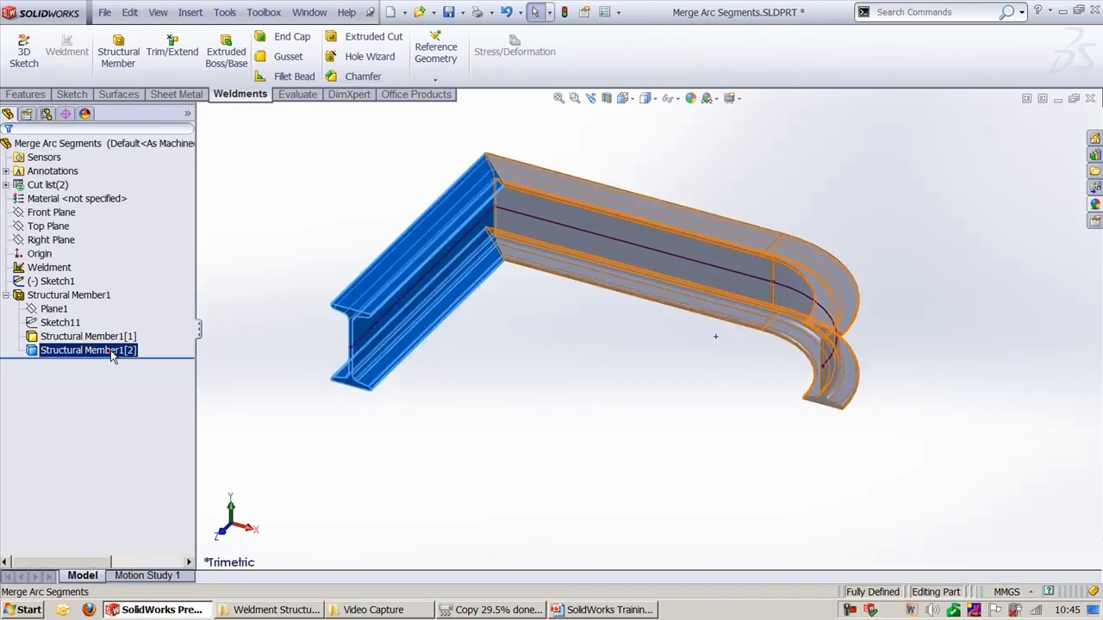
pyautogui.click(569, 413)
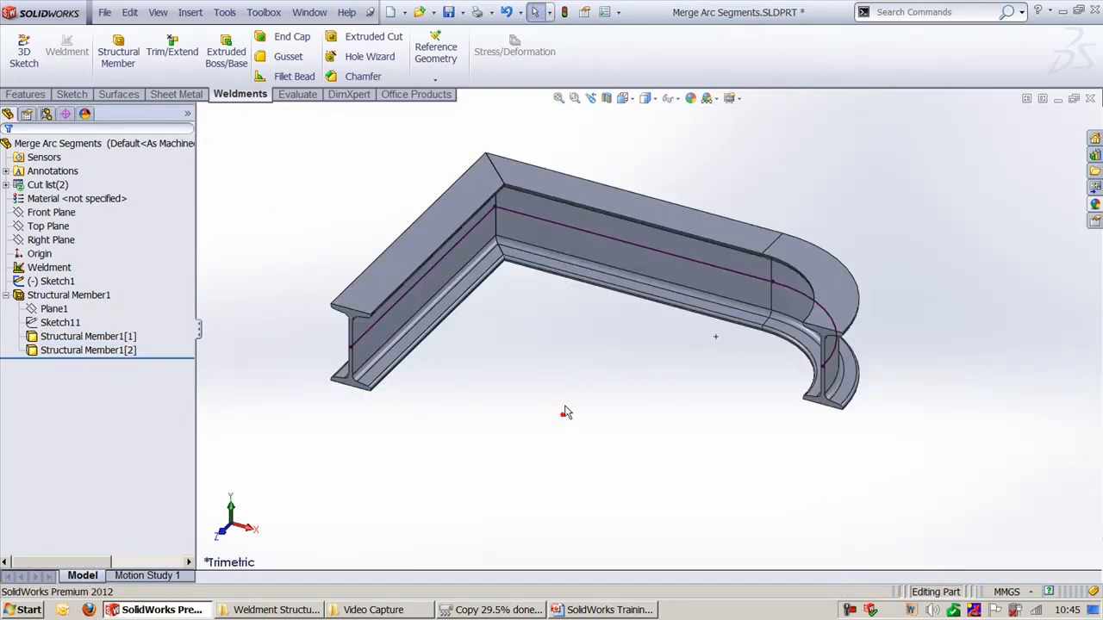
pyautogui.click(665, 253)
pyautogui.click(803, 292)
pyautogui.click(955, 414)
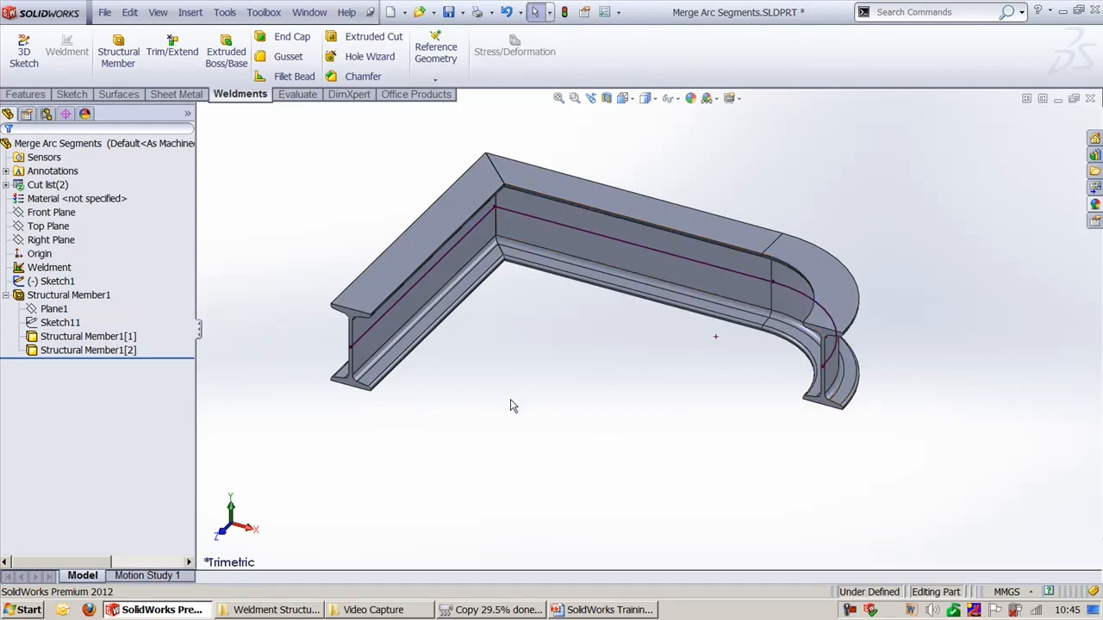
pyautogui.moveTo(512, 200); pyautogui.dragTo(573, 455, button='middle')
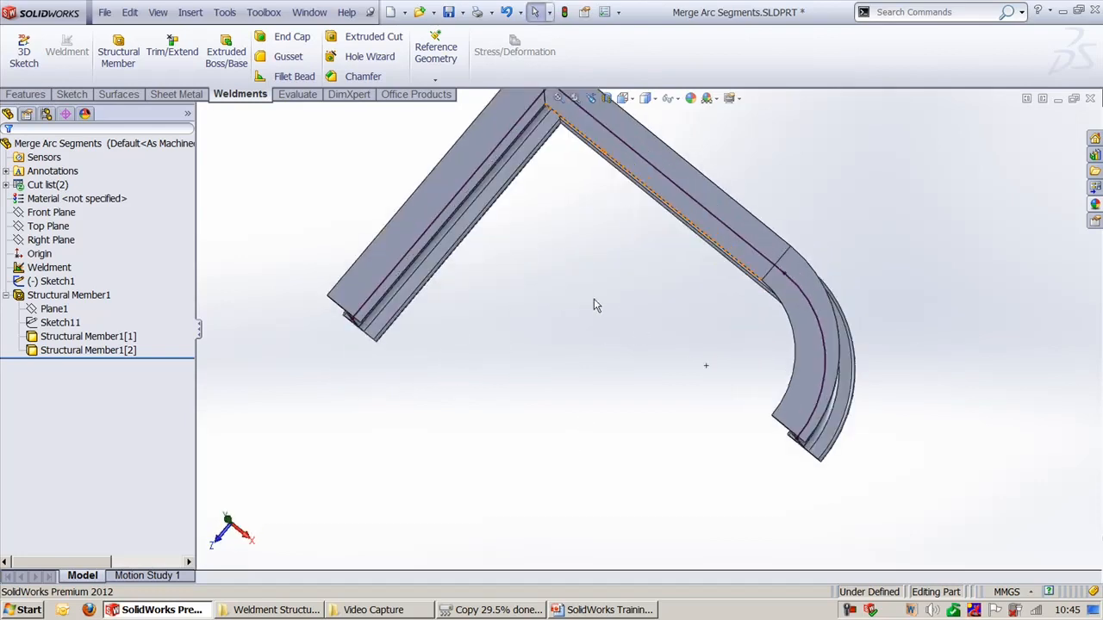
pyautogui.moveTo(589, 263); pyautogui.dragTo(589, 525, button='middle')
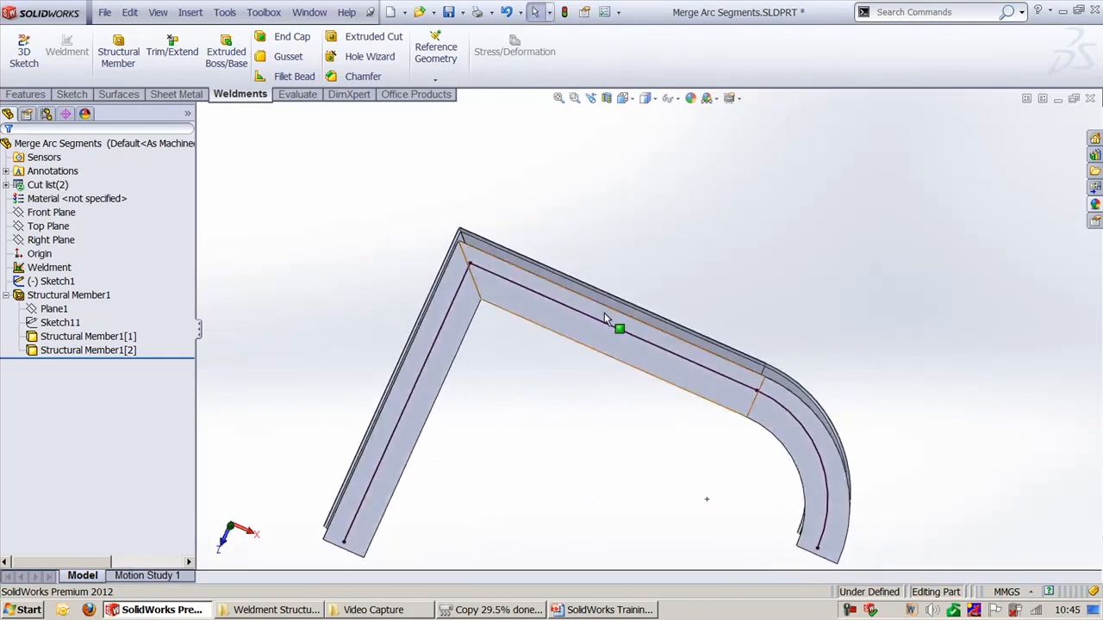
# Try to trim the straight leg of the sb beam against the body that merges the other straight segment with the arc.
pyautogui.click(172, 50)
pyautogui.click(452, 345)
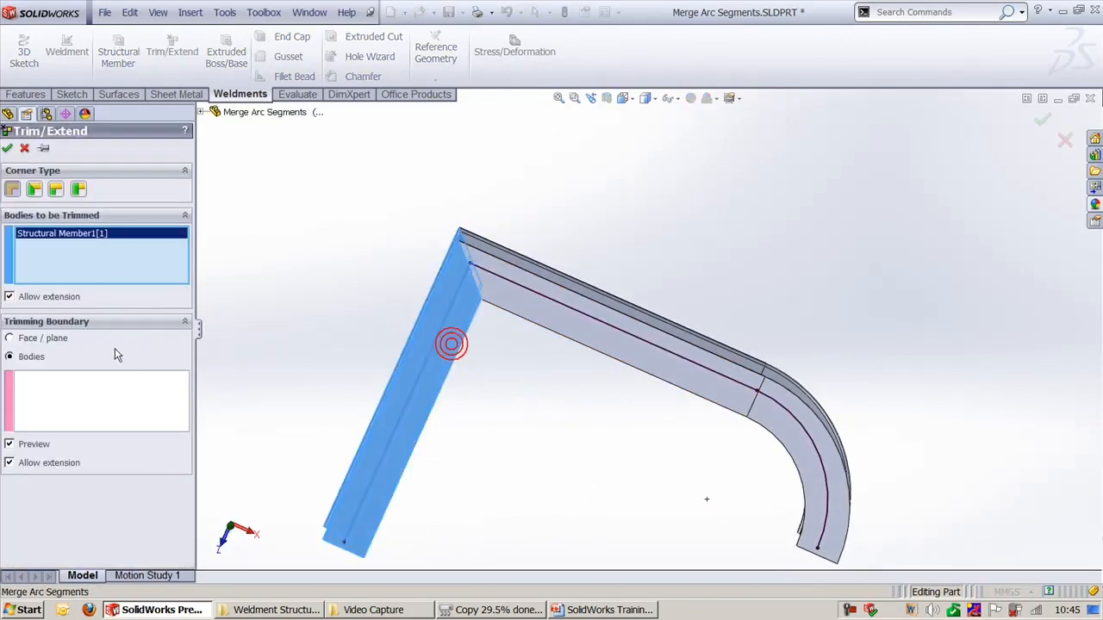
pyautogui.click(102, 384)
pyautogui.click(554, 297)
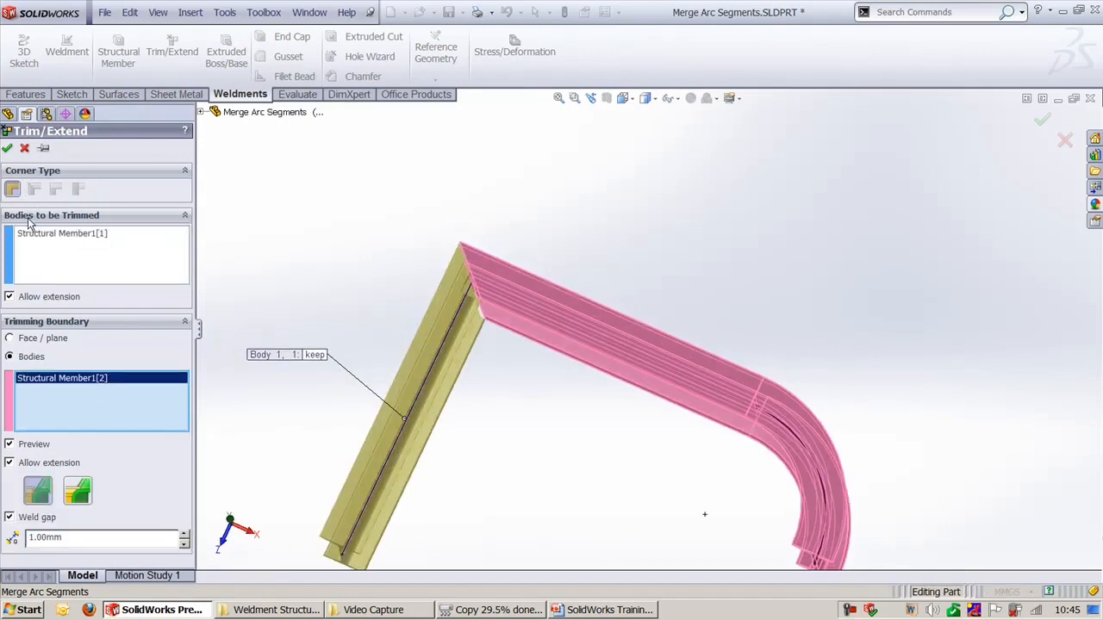
pyautogui.click(25, 152)
# Delete the sb beam feature Structural Member1 from the part.
pyautogui.moveTo(468, 236); pyautogui.dragTo(487, 215, button='right')
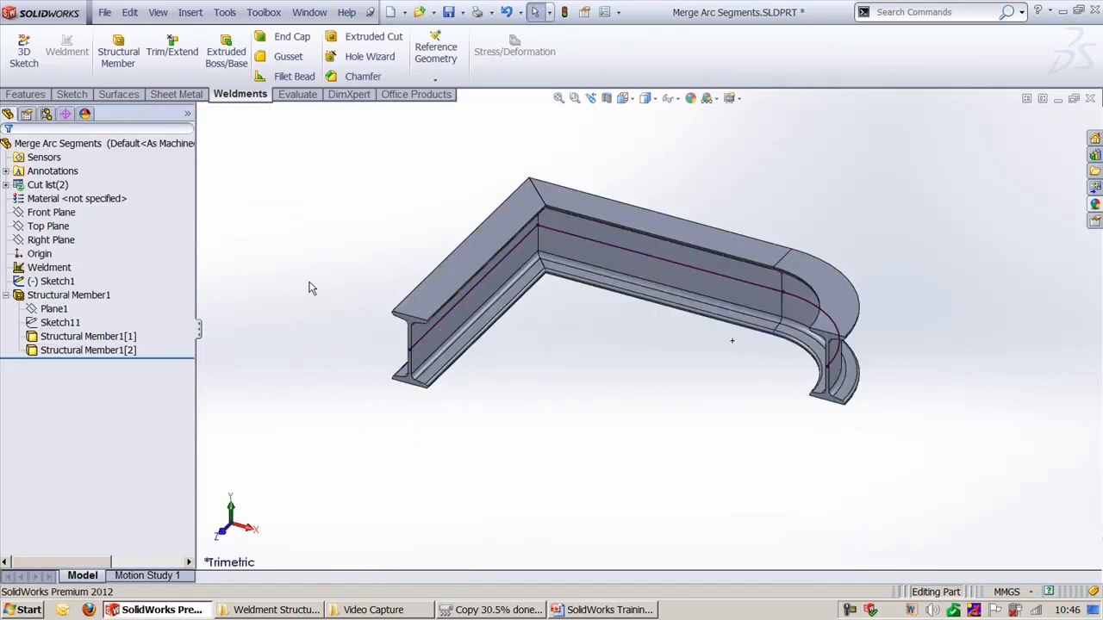
pyautogui.click(112, 294)
pyautogui.press('Delete')
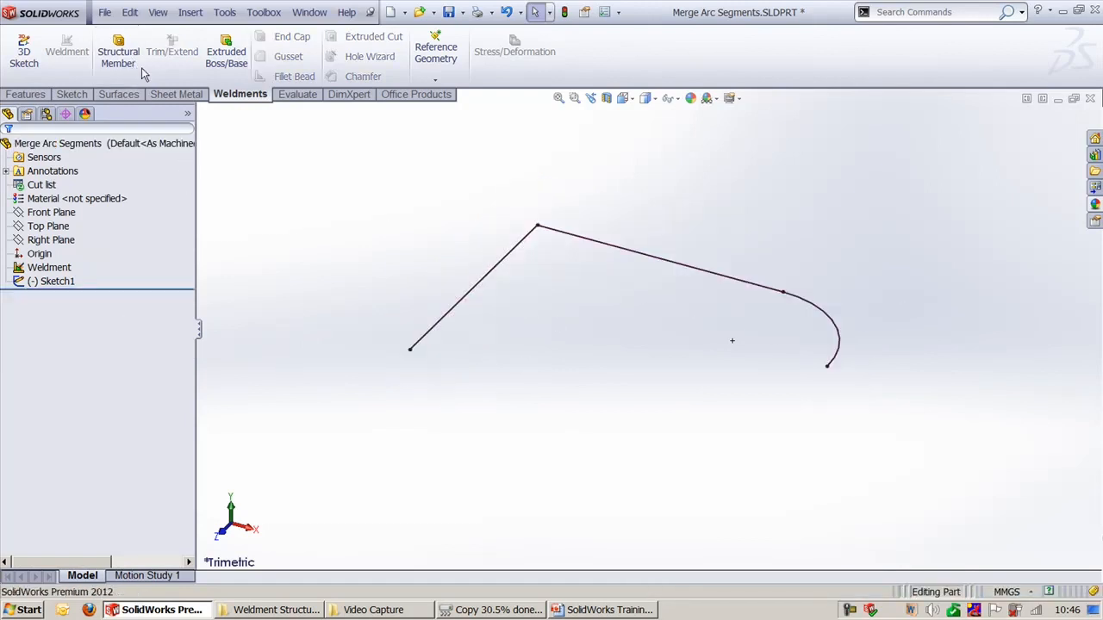
# Create an iso sb beam 100 x 8 structural member with the short line in one group and the long line plus arc in a second.
pyautogui.click(120, 54)
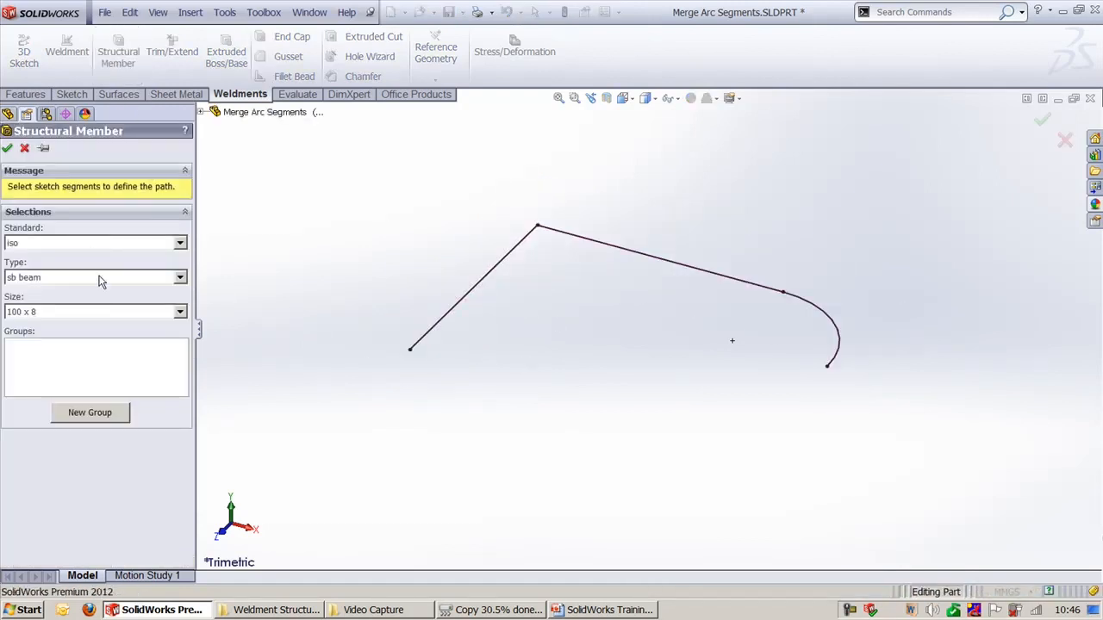
pyautogui.click(453, 310)
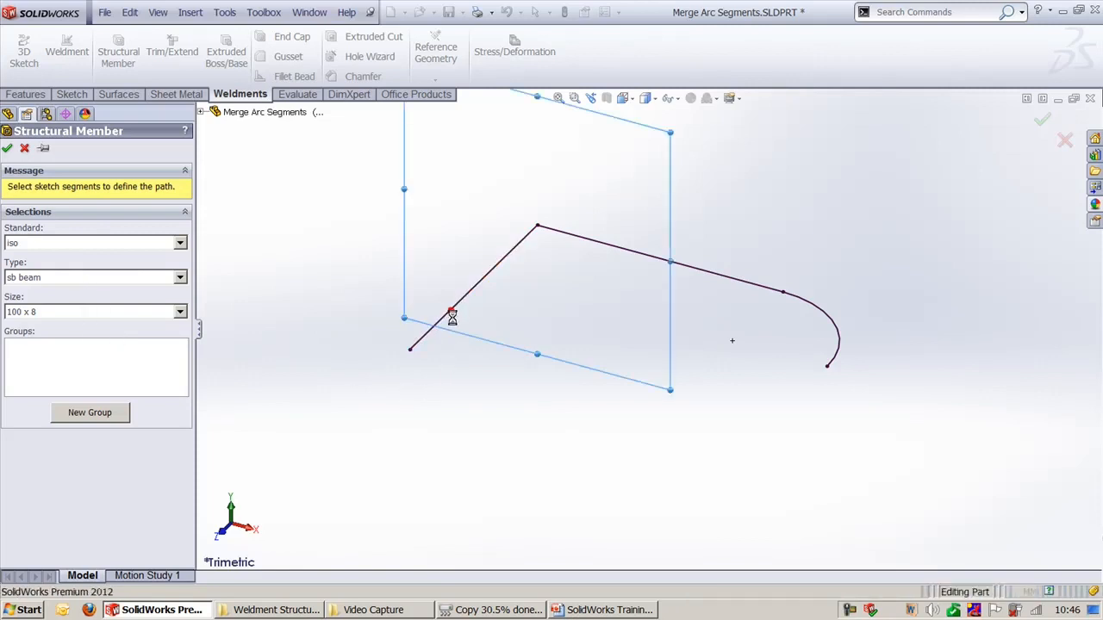
pyautogui.click(84, 434)
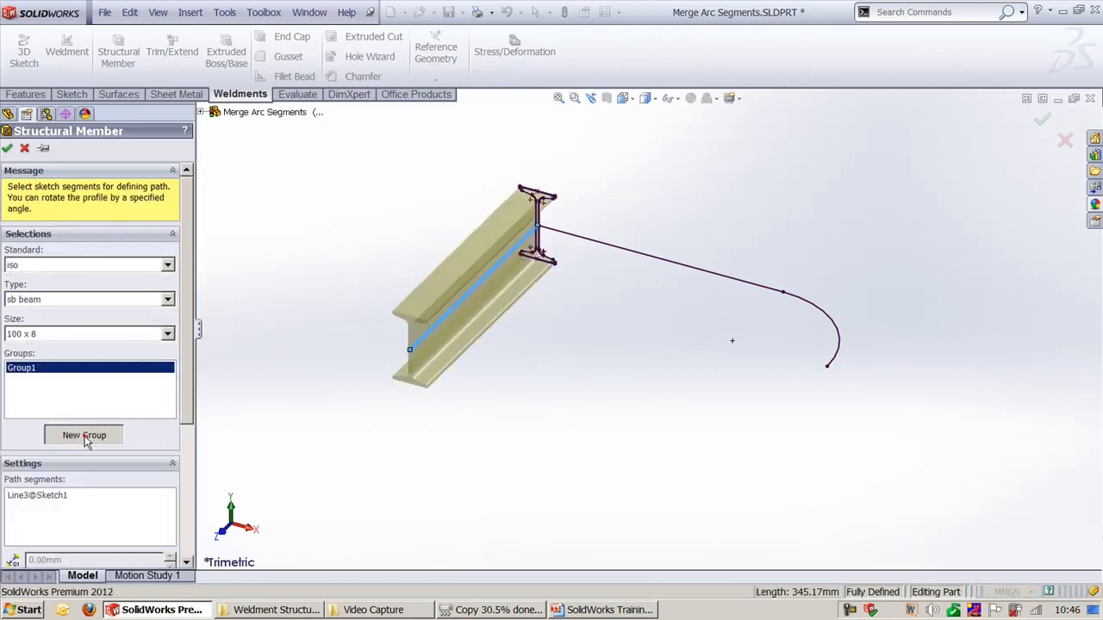
pyautogui.click(617, 254)
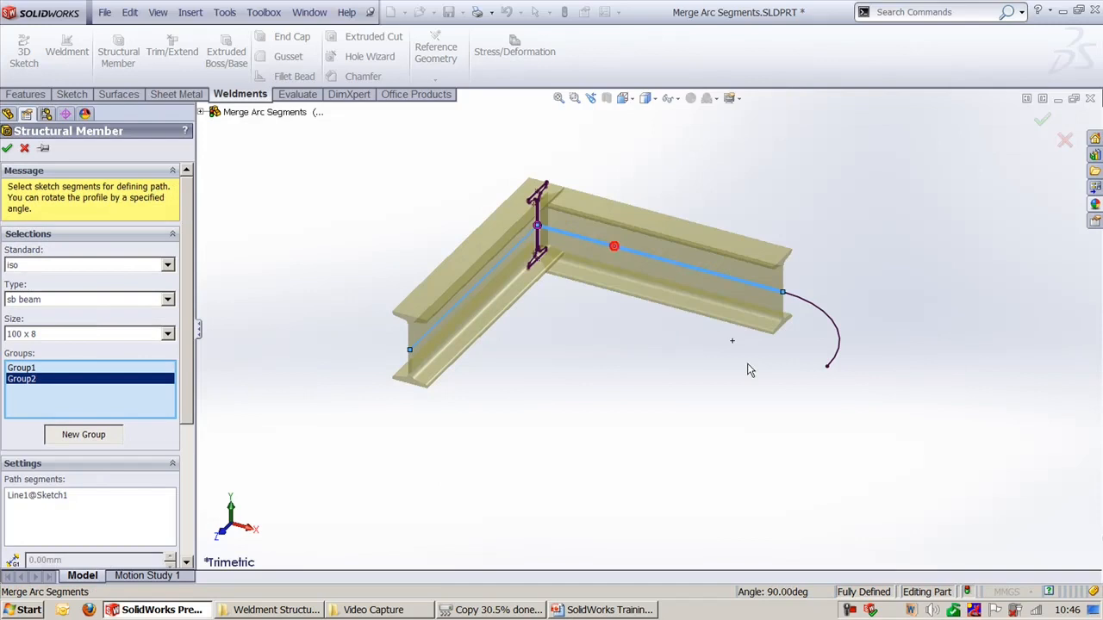
pyautogui.click(829, 317)
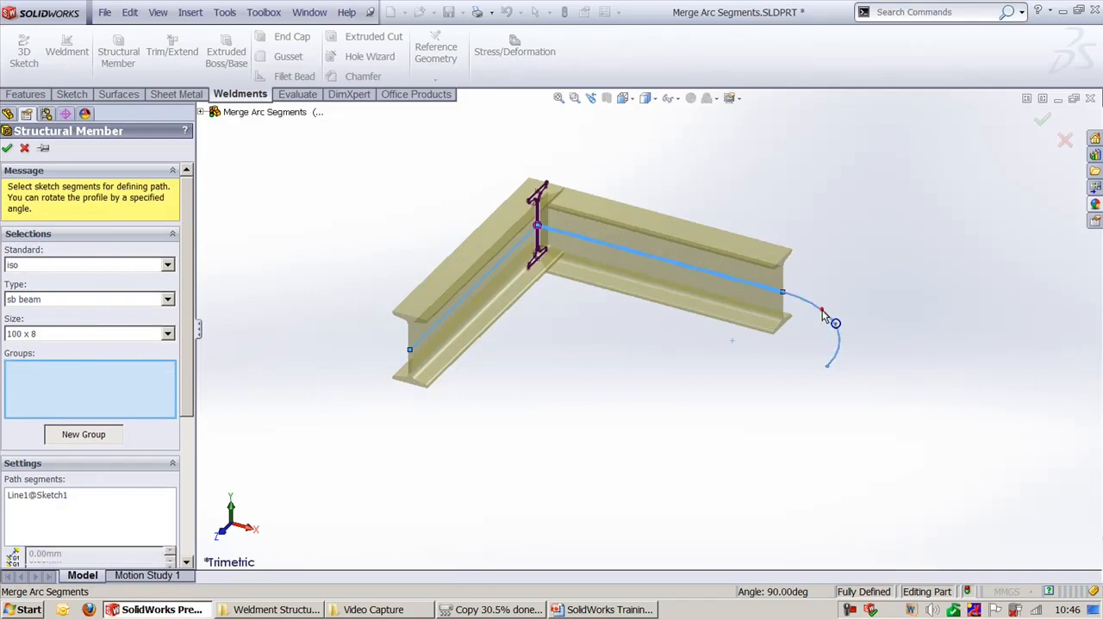
pyautogui.click(7, 147)
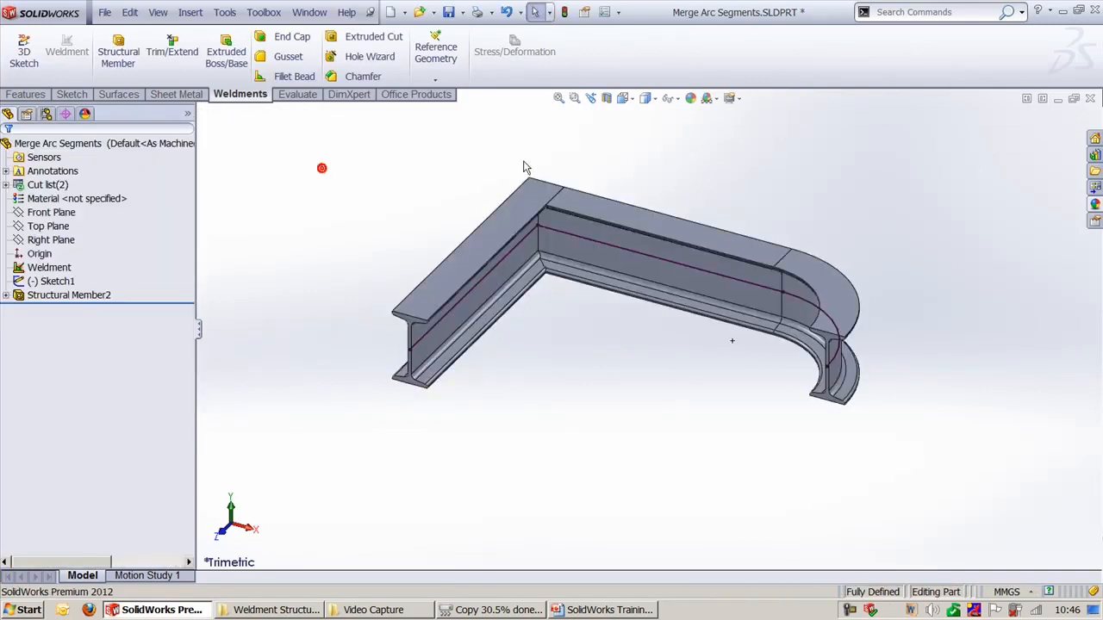
# Try to trim the separately grouped straight sb beam against the merged straight-and-arc body at the corner, and inspect the preview.
pyautogui.moveTo(522, 164); pyautogui.dragTo(566, 357, button='middle')
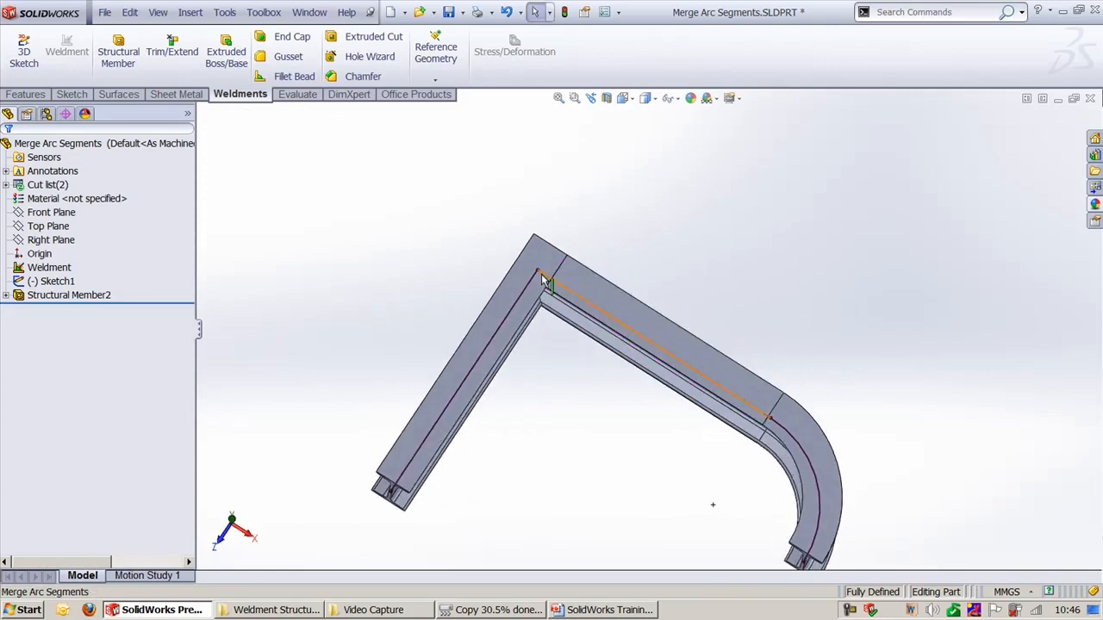
pyautogui.scroll(-3, 542, 279)
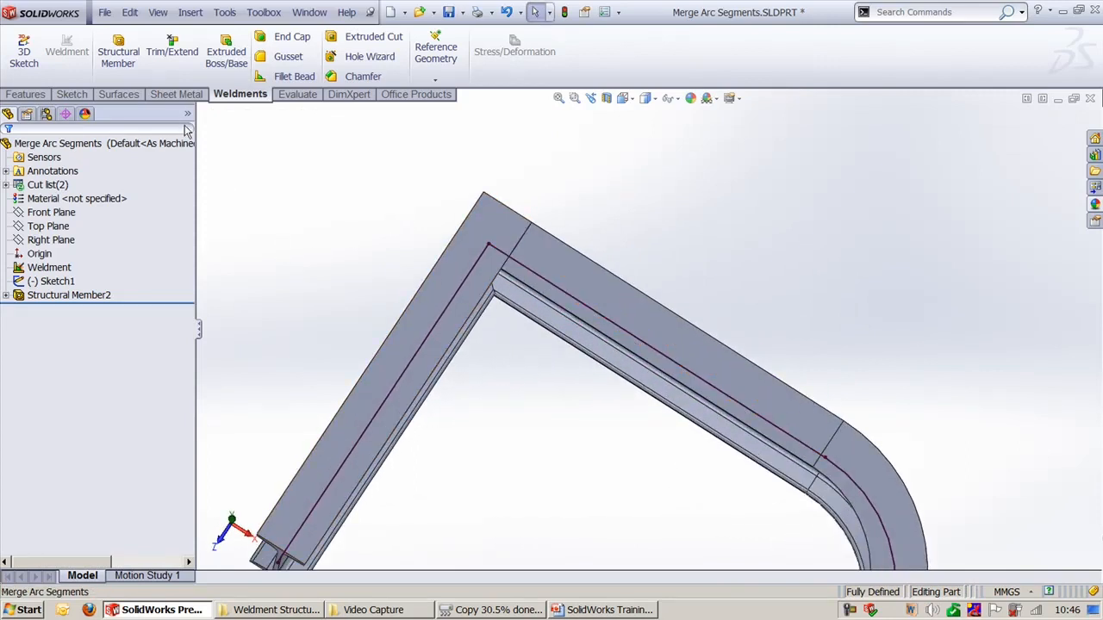
pyautogui.click(175, 55)
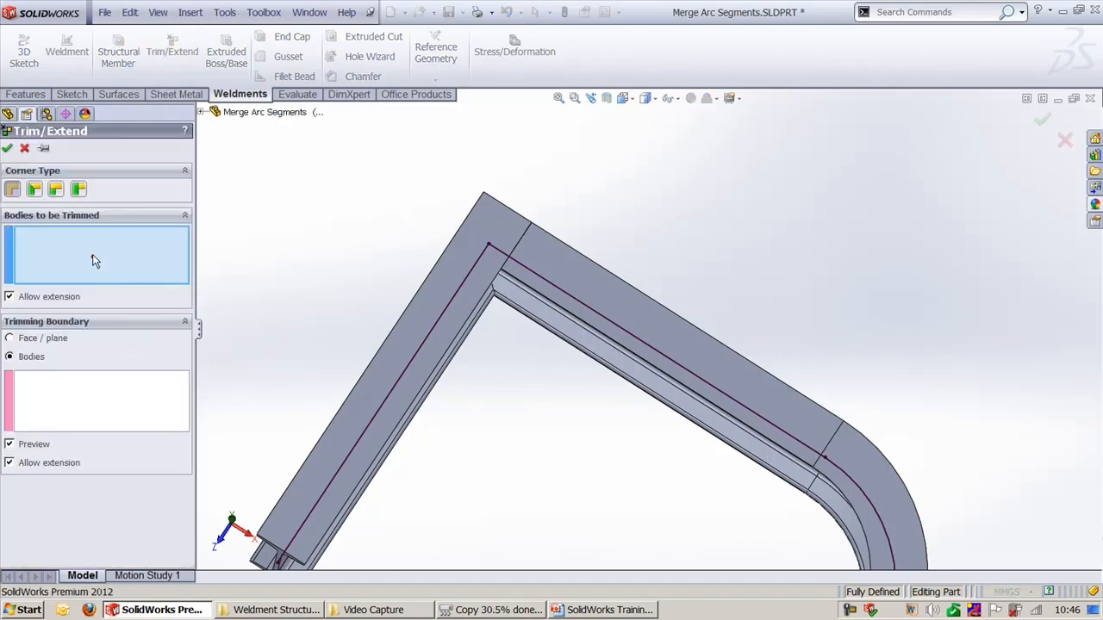
pyautogui.click(457, 330)
pyautogui.click(108, 414)
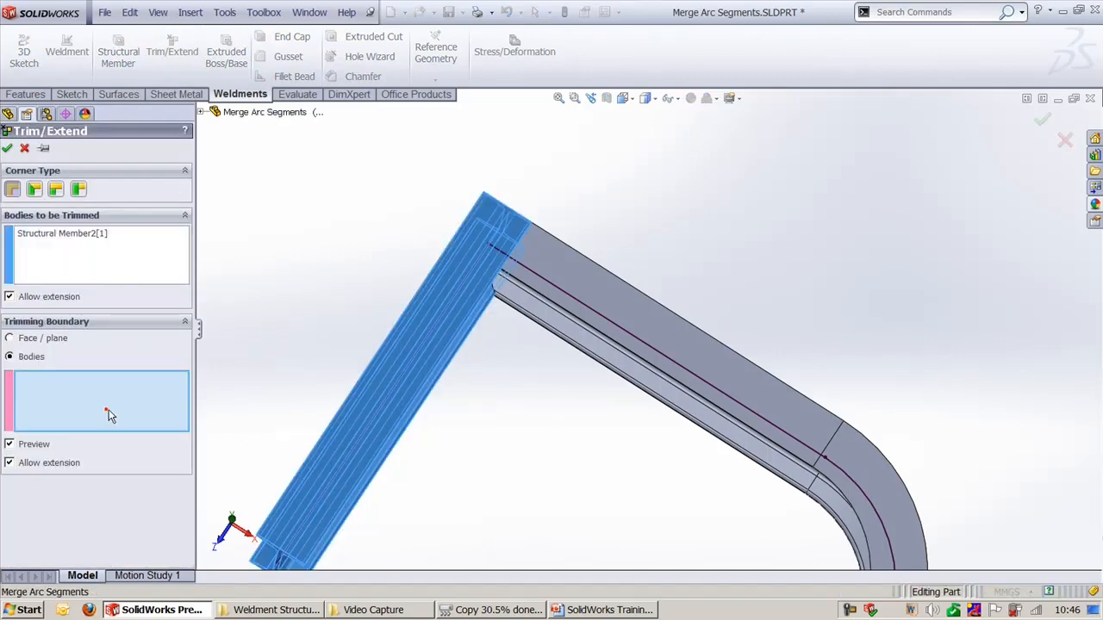
pyautogui.click(611, 306)
pyautogui.moveTo(480, 434); pyautogui.dragTo(465, 334, button='middle')
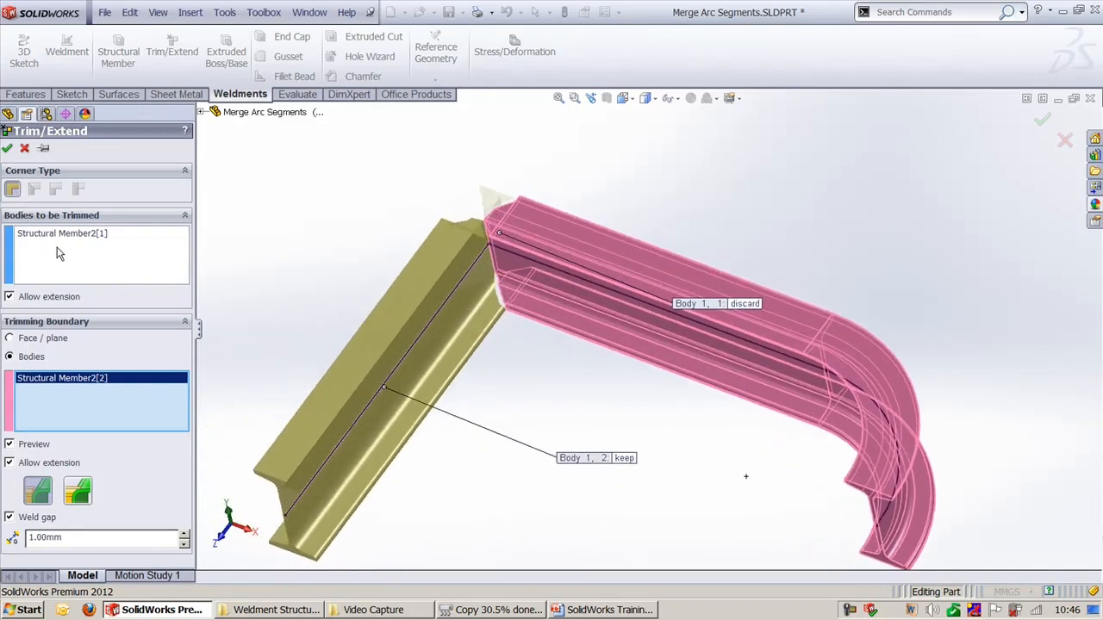
pyautogui.moveTo(468, 244); pyautogui.dragTo(435, 215, button='middle')
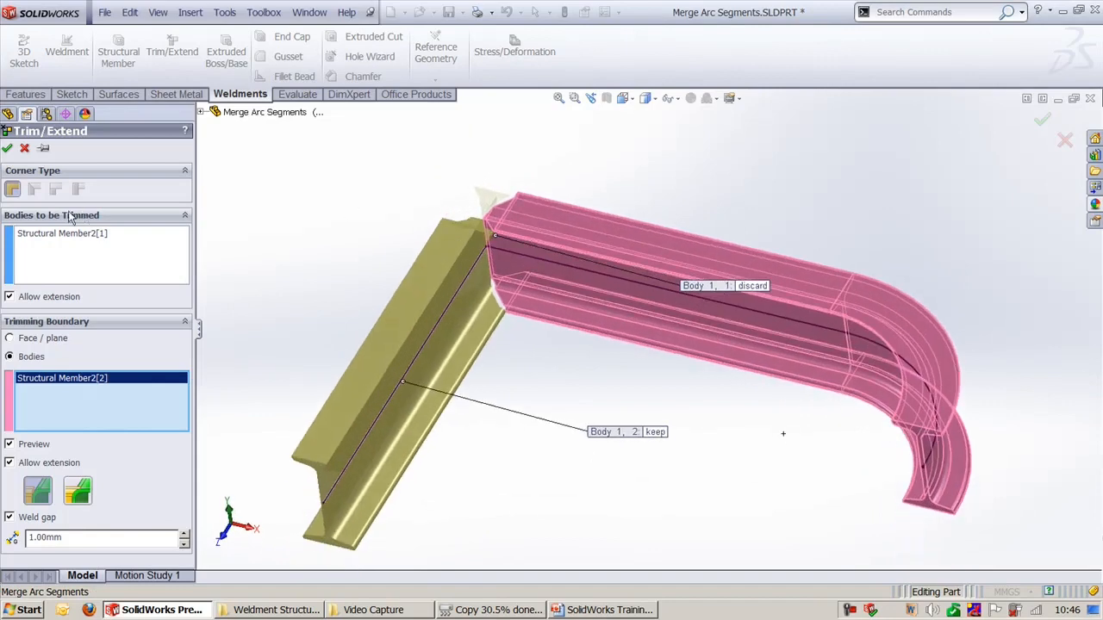
pyautogui.click(27, 150)
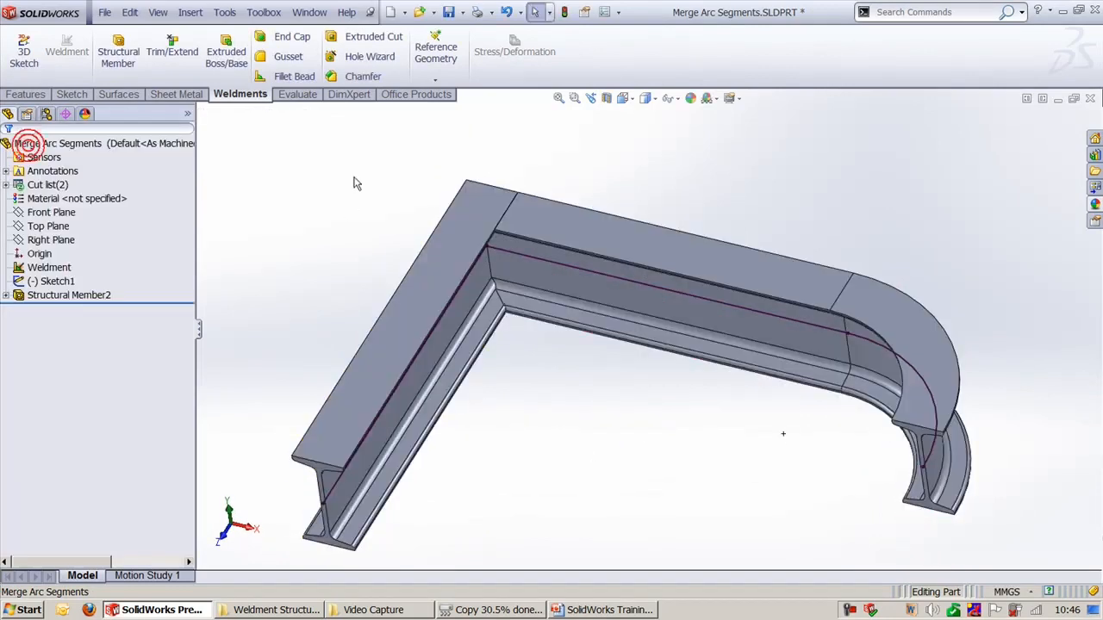
# Edit Structural Member2 to use the iso angle iron profile in size 35 x 35 x 5.
pyautogui.click(353, 175)
pyautogui.click(65, 294)
pyautogui.click(83, 256)
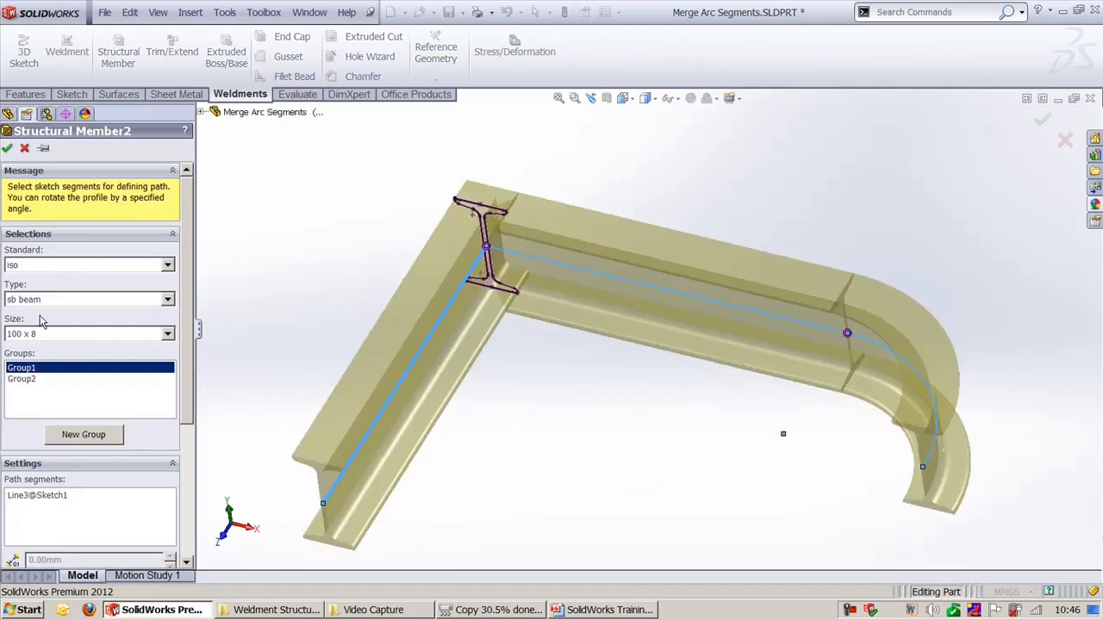
pyautogui.click(38, 299)
pyautogui.click(30, 312)
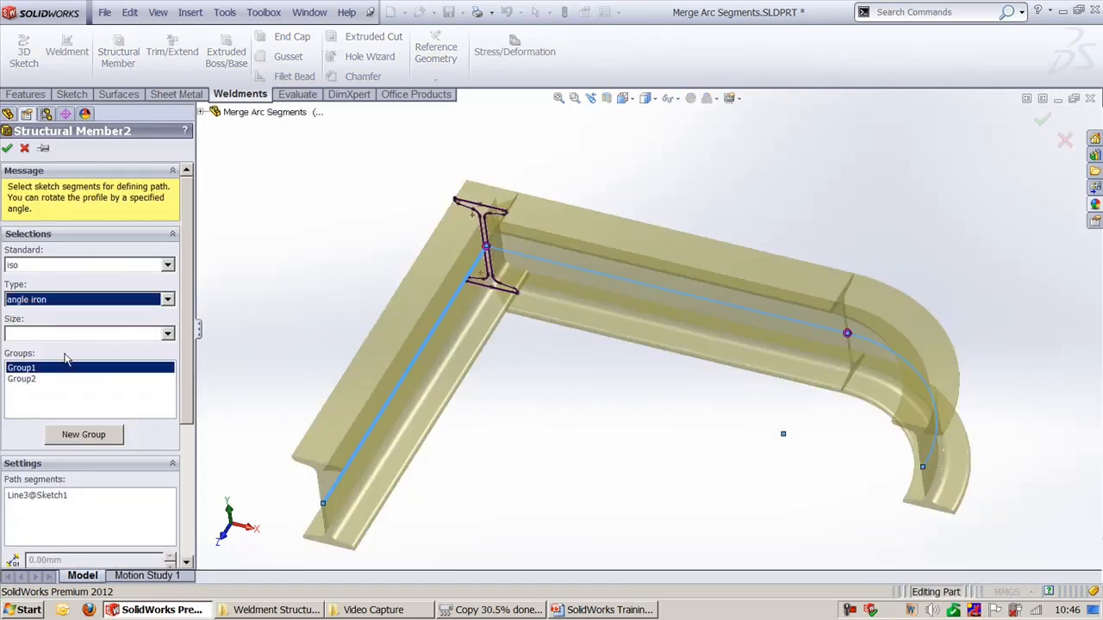
pyautogui.click(47, 335)
pyautogui.click(38, 371)
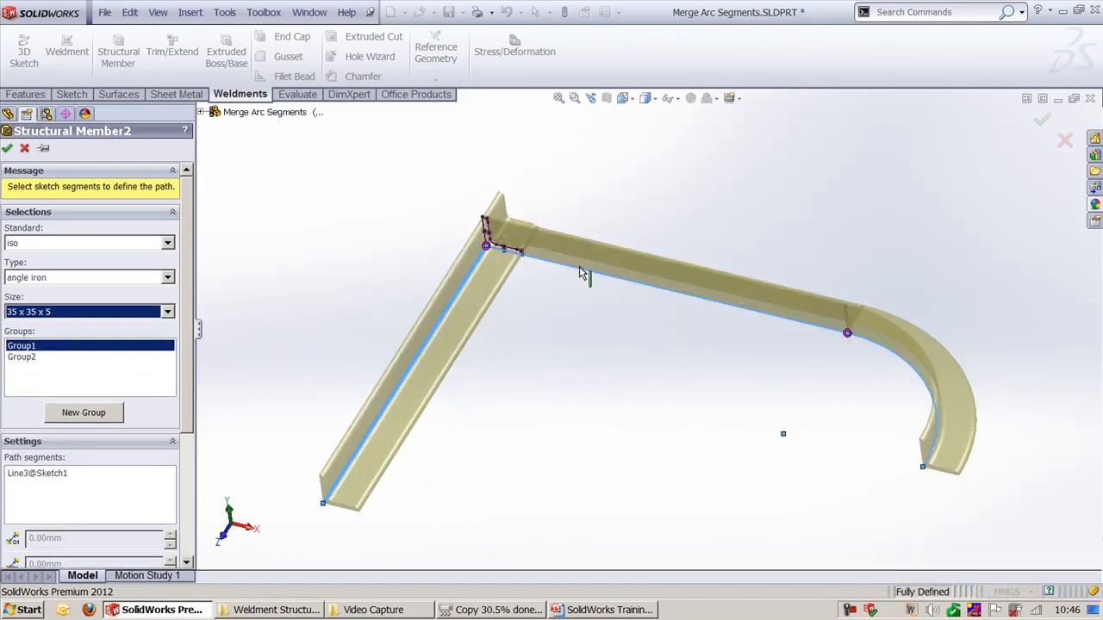
pyautogui.moveTo(584, 270); pyautogui.dragTo(524, 319, button='middle')
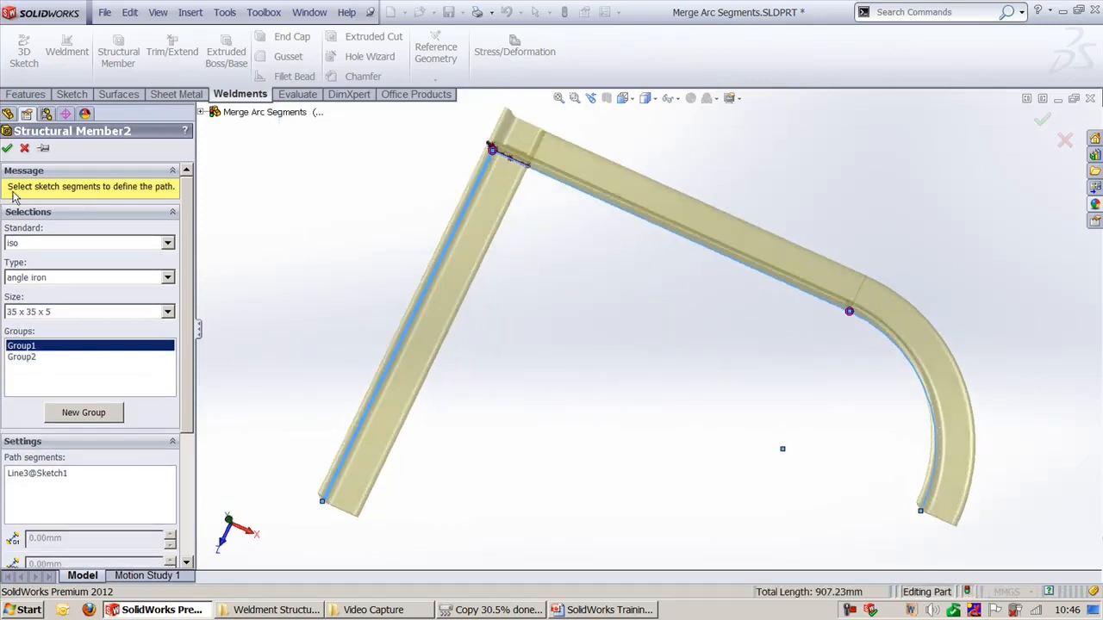
pyautogui.click(8, 148)
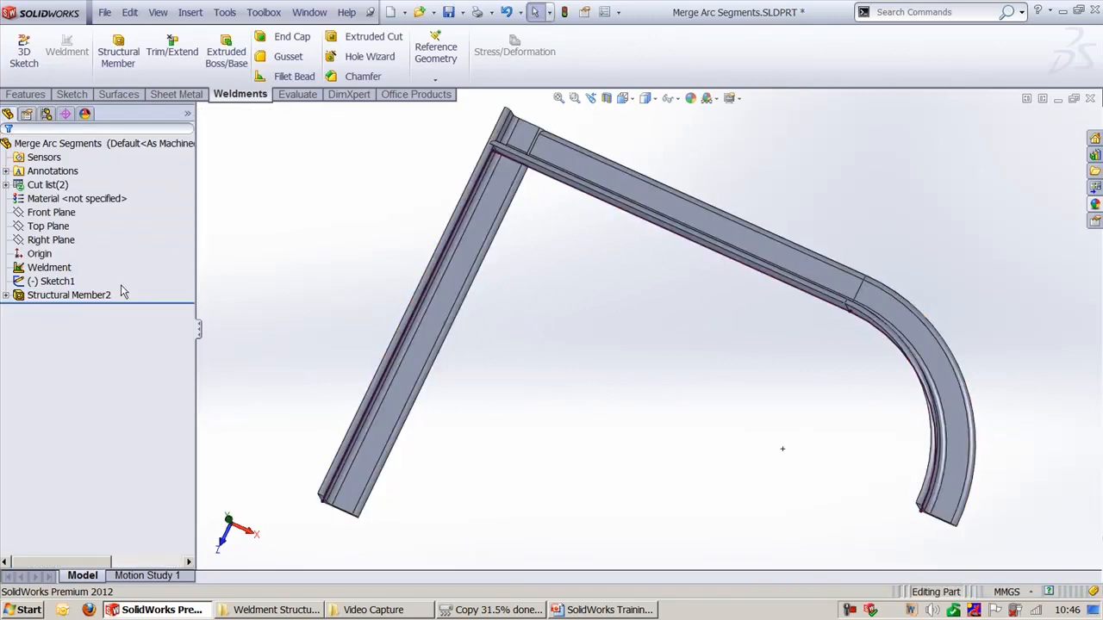
# Try an end trim of the straight angle iron with the merged straight-and-arc body as the trimming boundary.
pyautogui.click(172, 50)
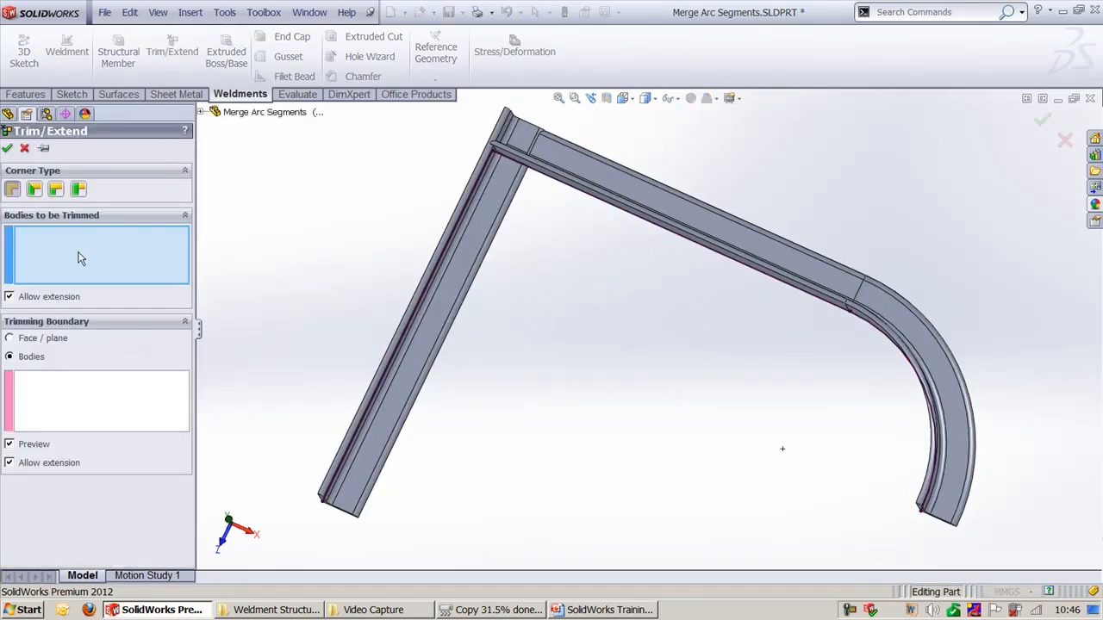
pyautogui.click(461, 266)
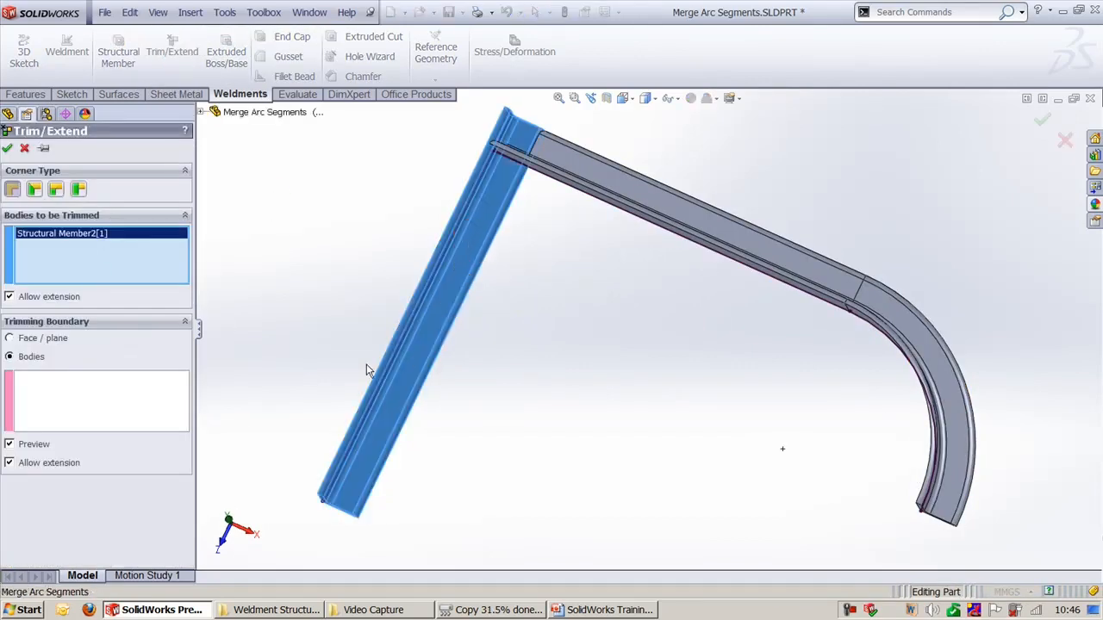
pyautogui.click(680, 207)
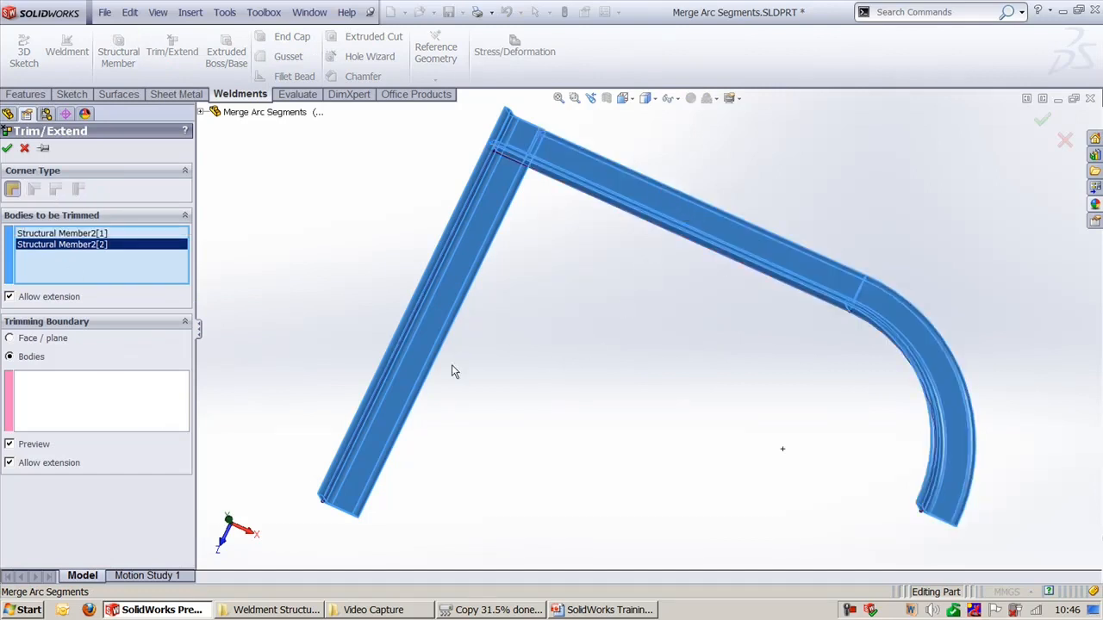
pyautogui.rightClick(125, 251)
pyautogui.click(142, 271)
pyautogui.click(512, 231)
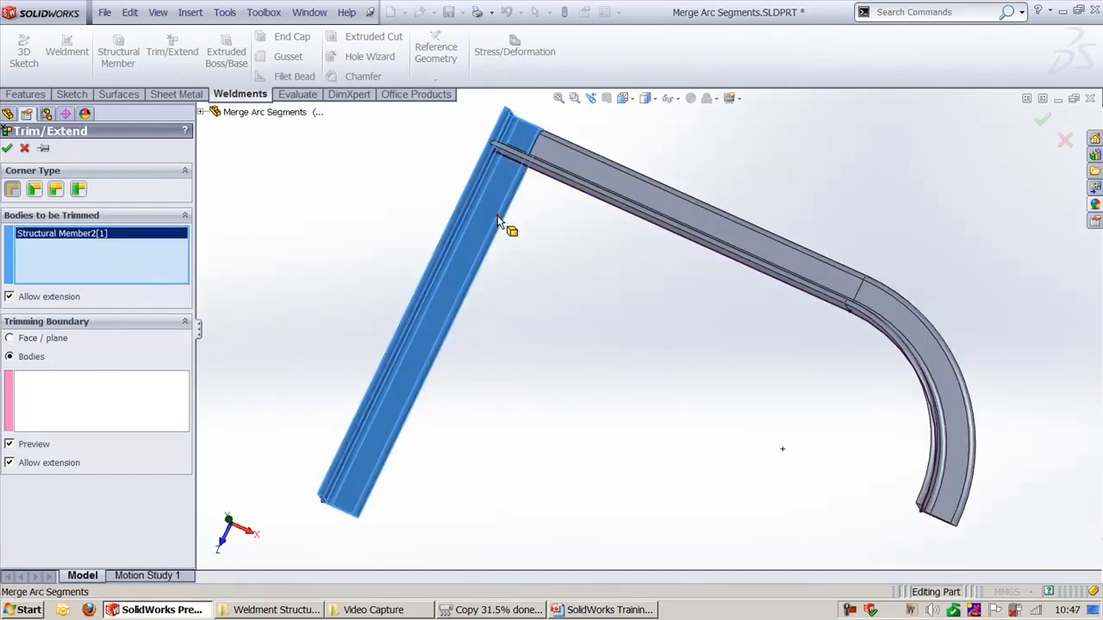
pyautogui.click(36, 402)
pyautogui.click(710, 216)
pyautogui.scroll(-4, 517, 274)
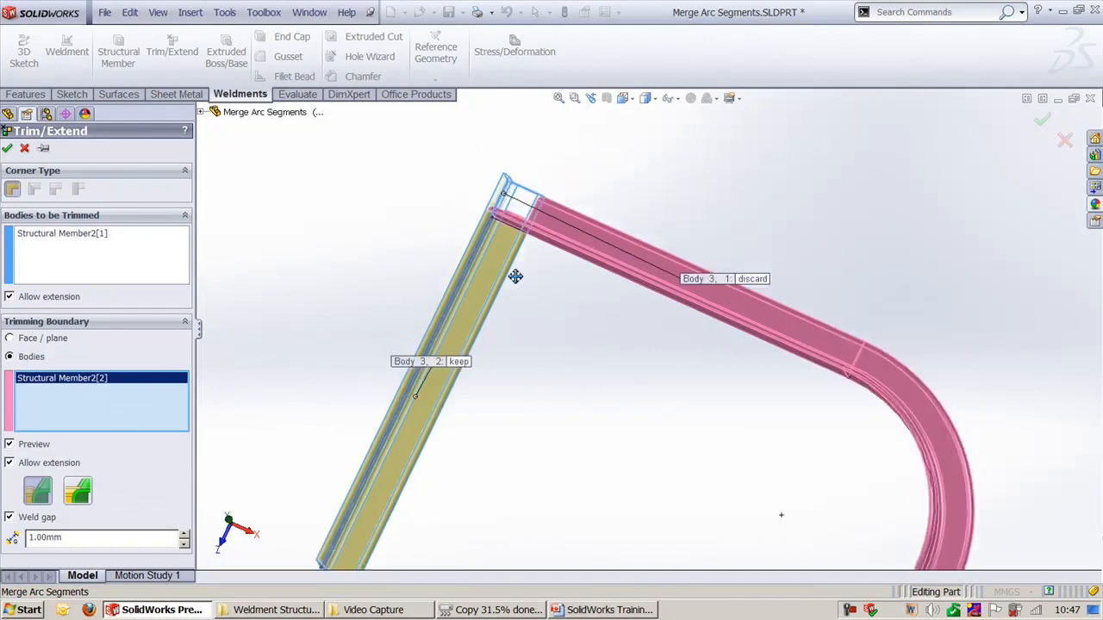
pyautogui.scroll(-1, 465, 261)
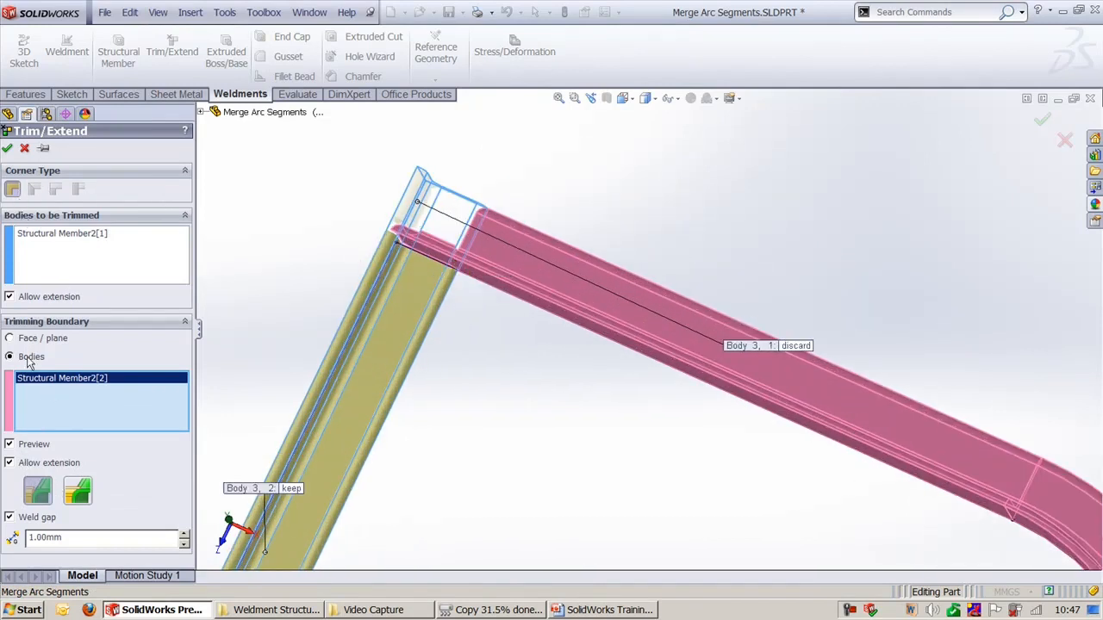
# Clear the trimming boundary, try the end miter and end butt corner types against the merged arc body, and abandon the trim.
pyautogui.rightClick(62, 395)
pyautogui.click(112, 398)
pyautogui.click(57, 244)
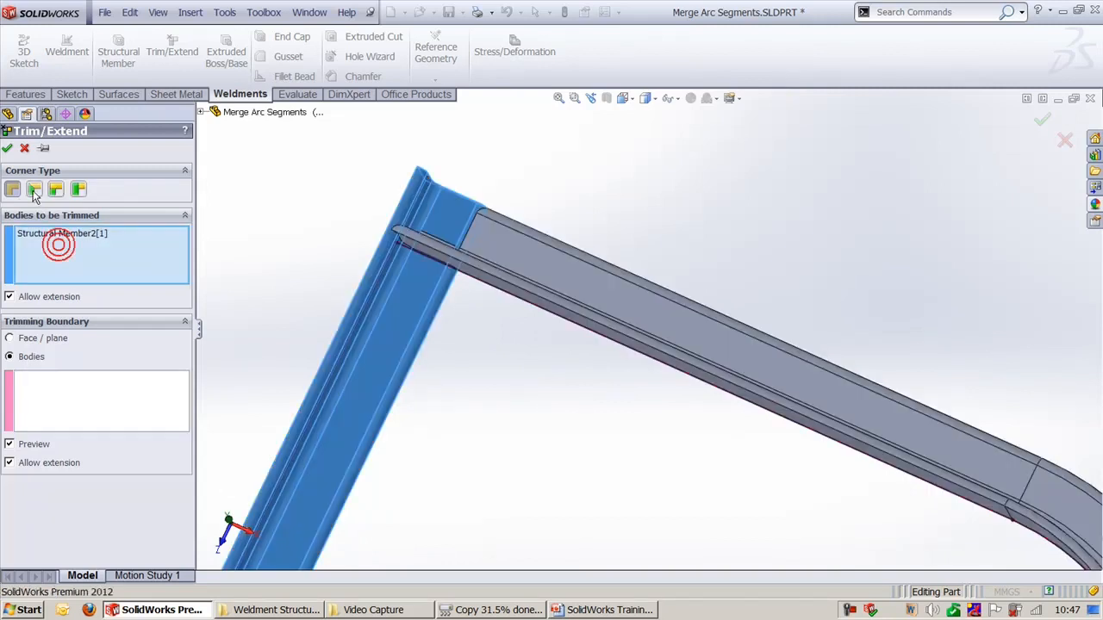
pyautogui.click(33, 190)
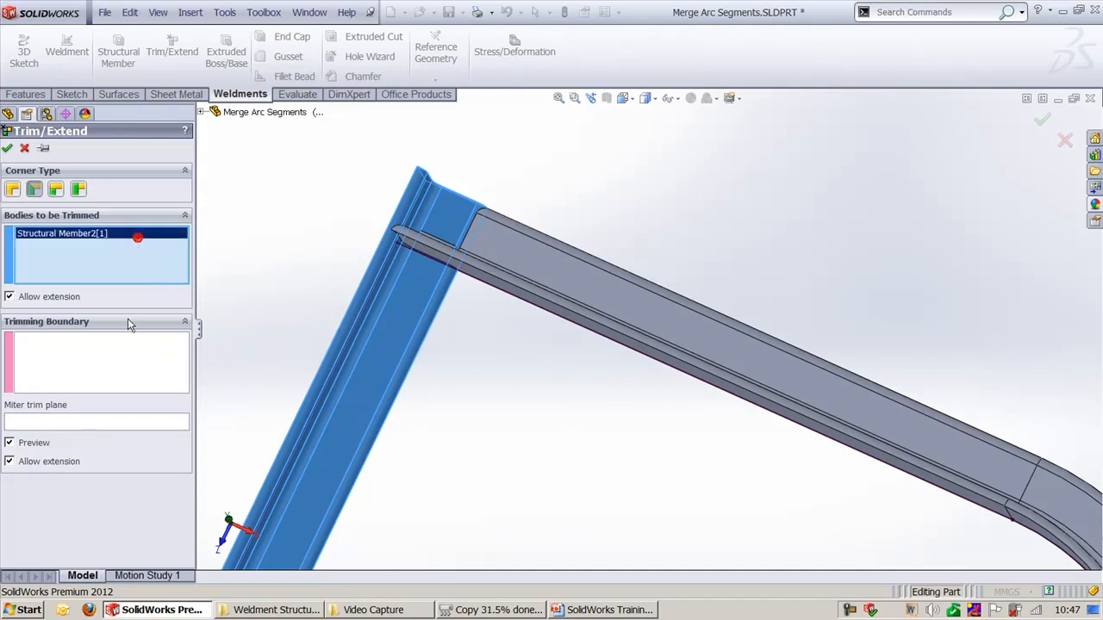
pyautogui.click(107, 380)
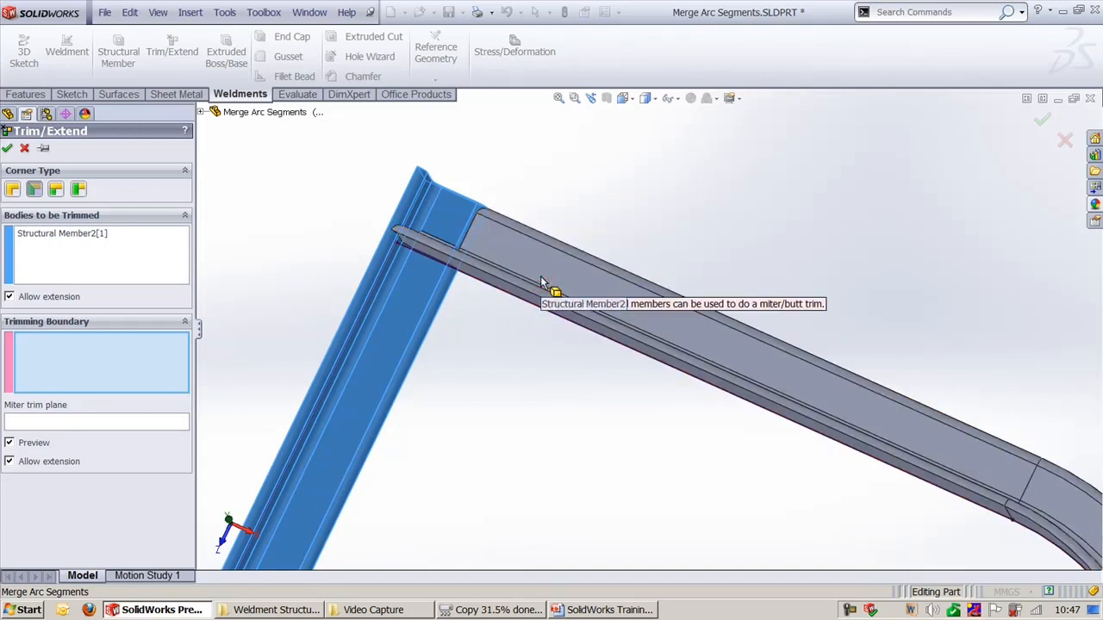
pyautogui.click(55, 190)
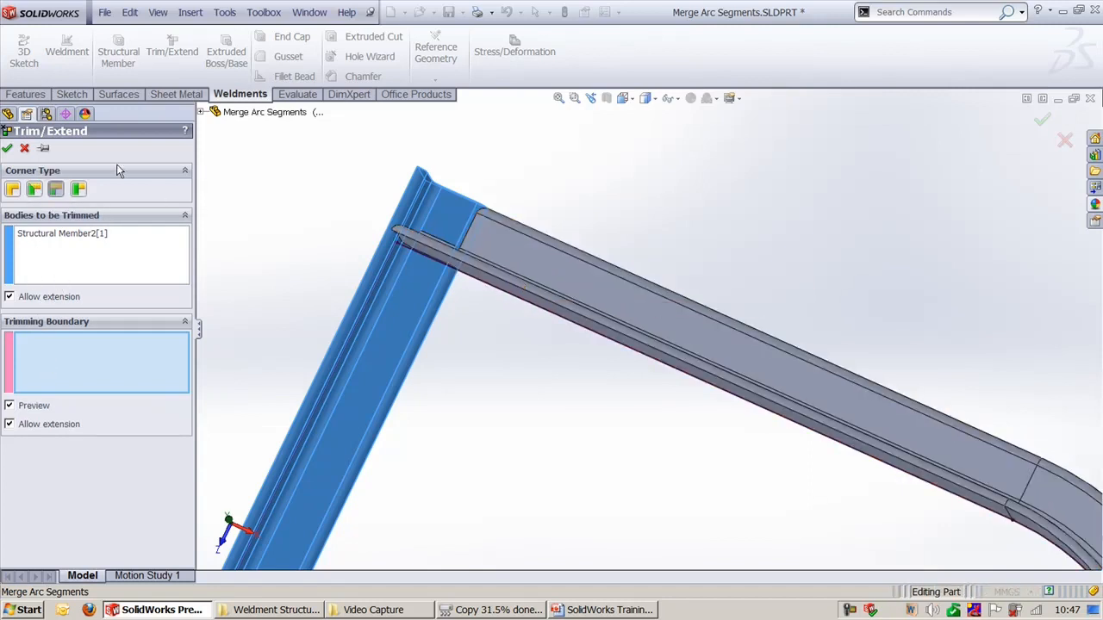
pyautogui.click(24, 147)
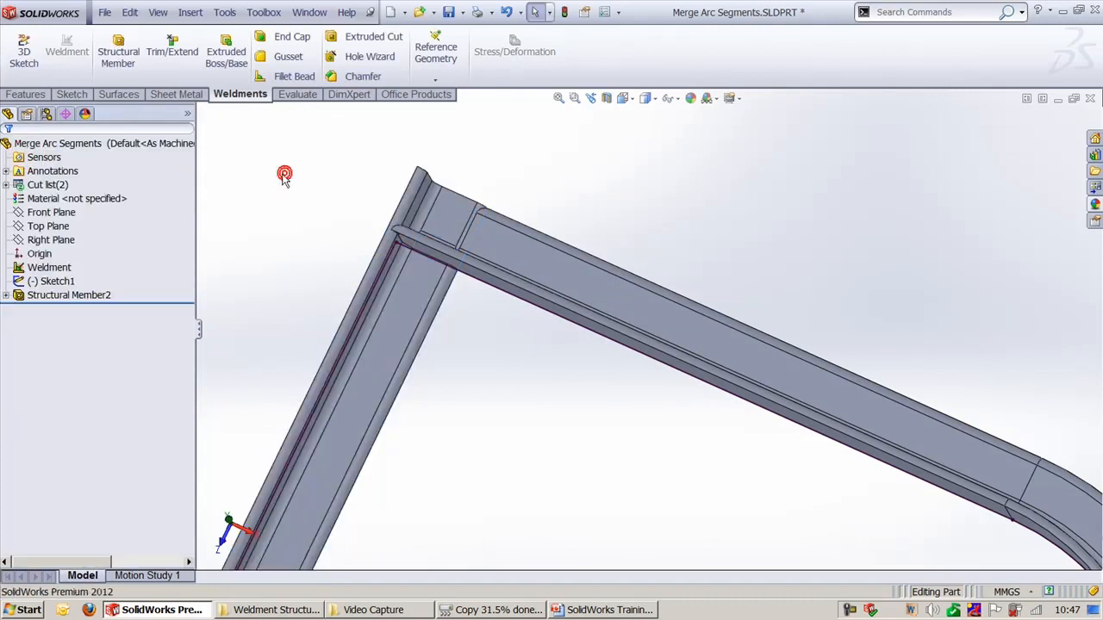
# Restore the trimetric view and switch to the open part Stand,Heavy Engineering.SLDPRT.
pyautogui.hotkey('ctrl', '7')
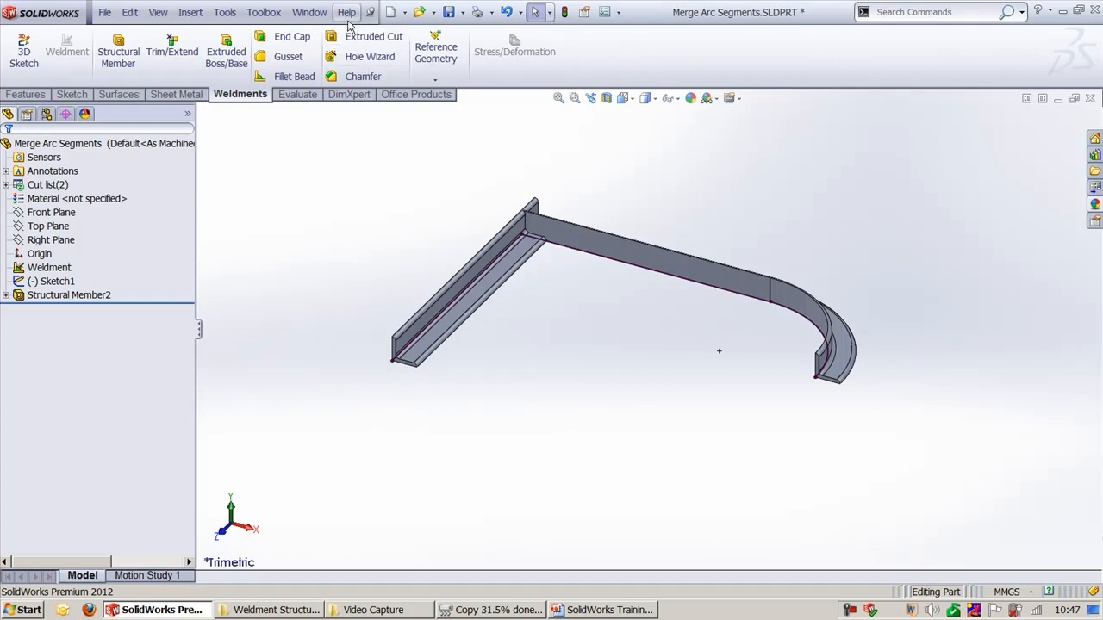
pyautogui.click(309, 12)
pyautogui.click(360, 176)
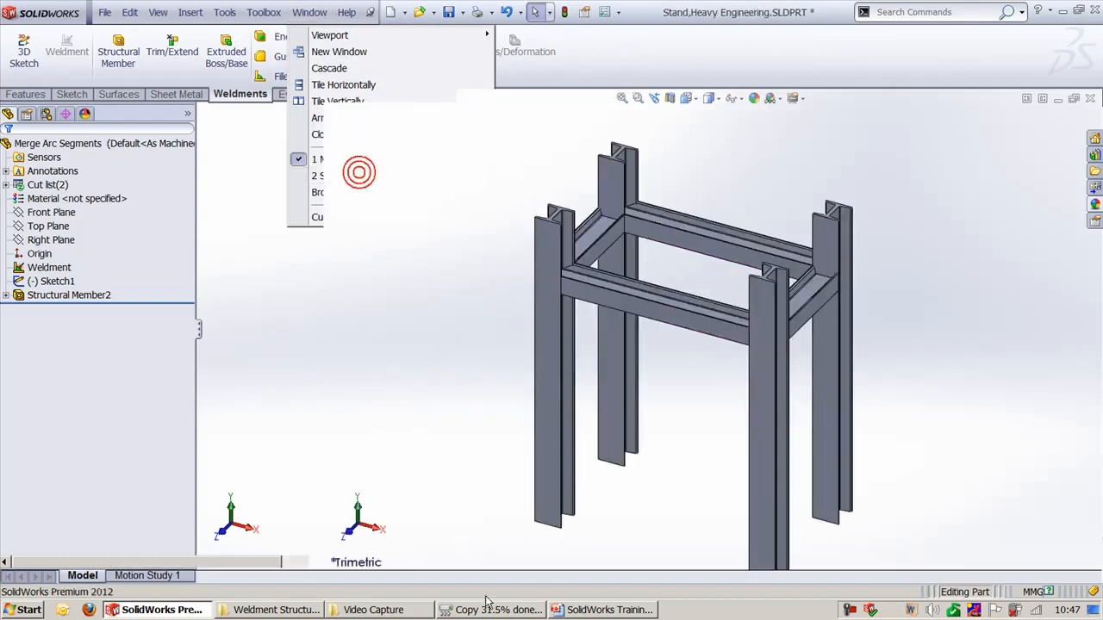
# Switch to the SolidWorks Training 04.pptx presentation and review the cut list point on the Weldment slide.
pyautogui.hotkey('alt', 'Tab')
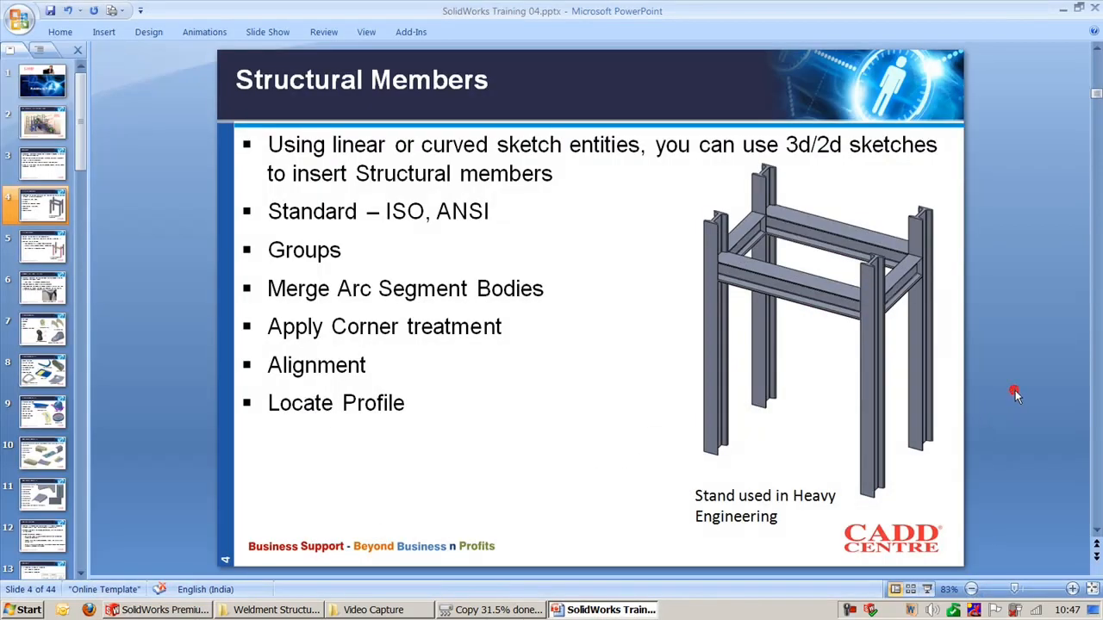
pyautogui.scroll(1, 1016, 396)
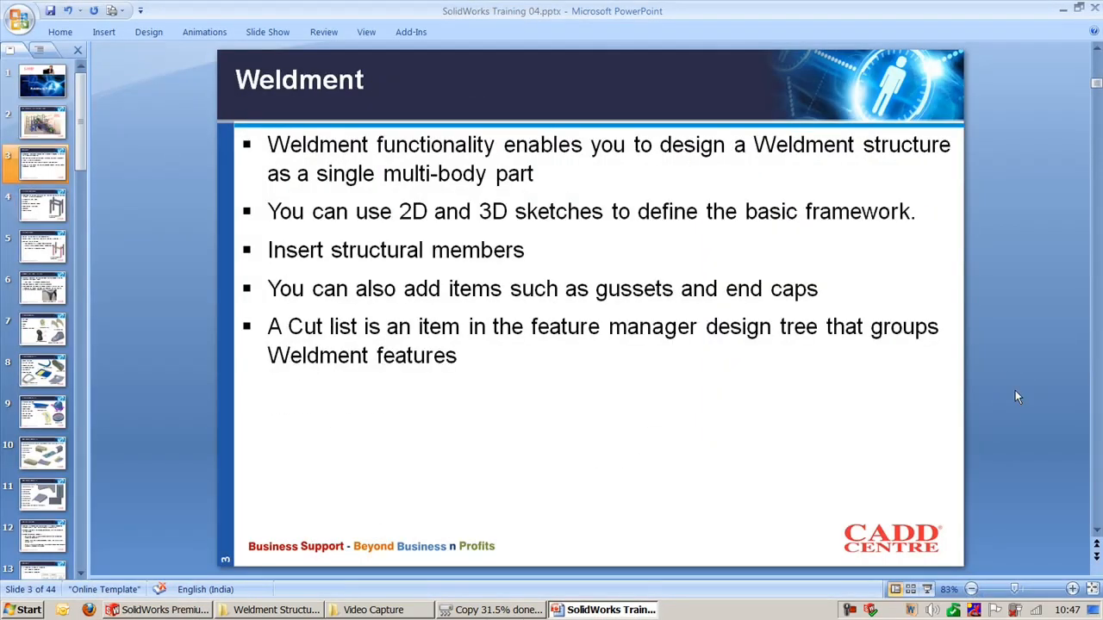
pyautogui.moveTo(290, 326); pyautogui.dragTo(350, 327)
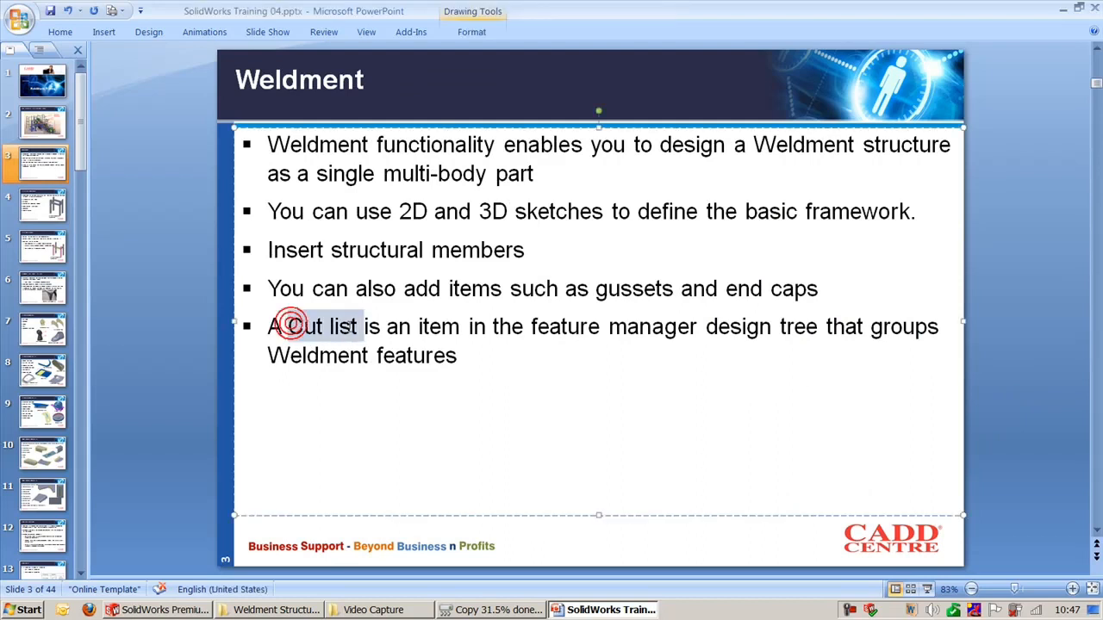
pyautogui.click(996, 357)
pyautogui.scroll(-1, 996, 358)
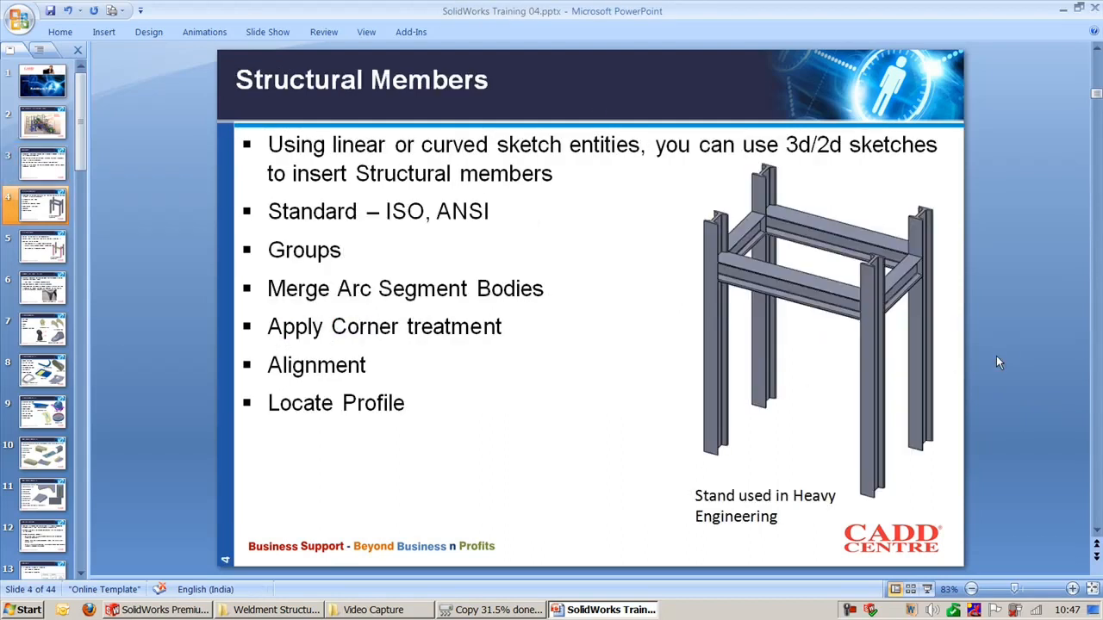
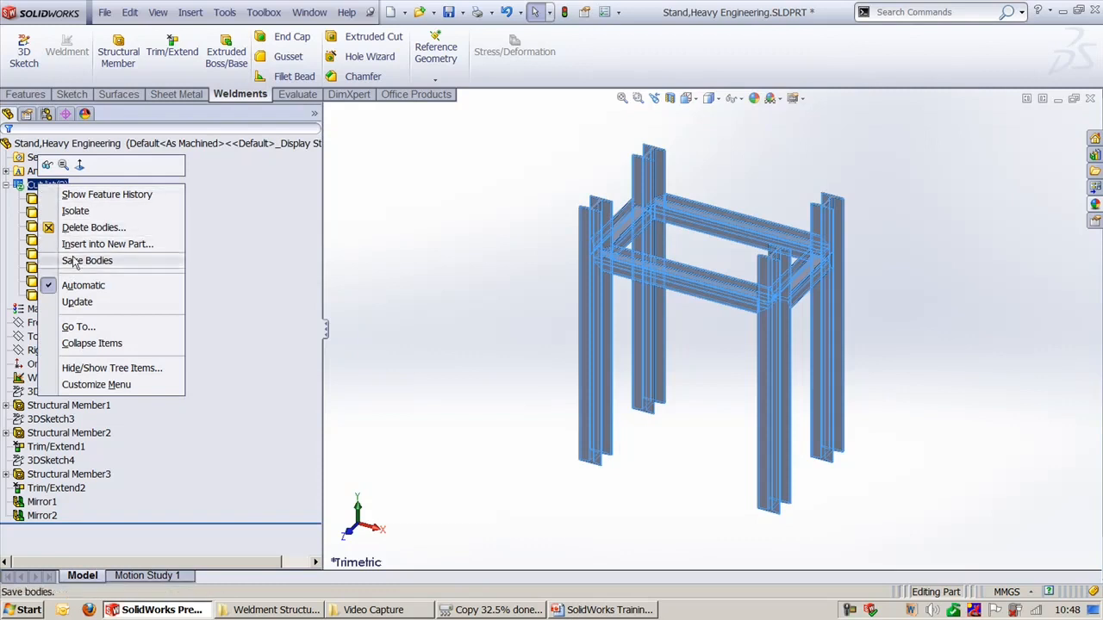
# Update the stand's weldment cut list and make a drawing from the part on an A0 (ANSI) Landscape sheet.
pyautogui.click(78, 302)
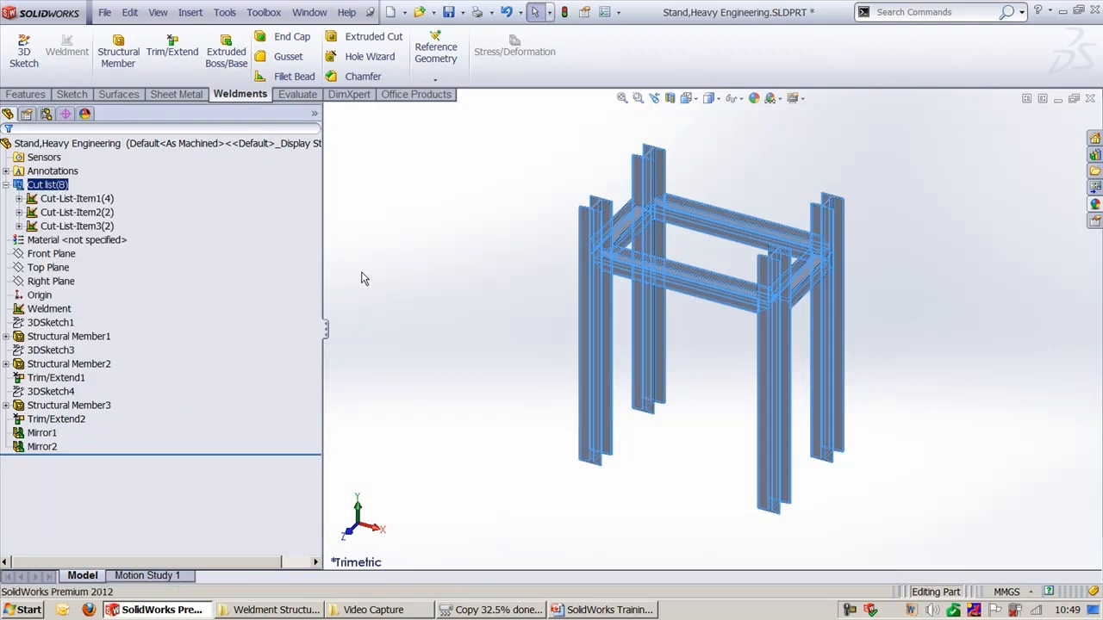
pyautogui.click(362, 279)
pyautogui.click(104, 12)
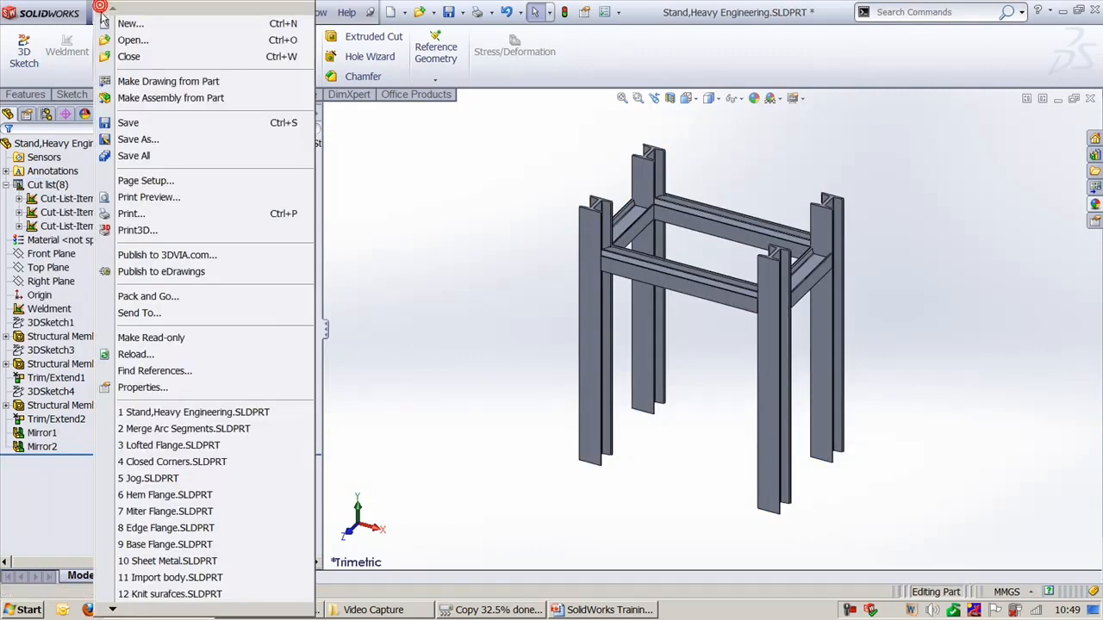
pyautogui.click(134, 84)
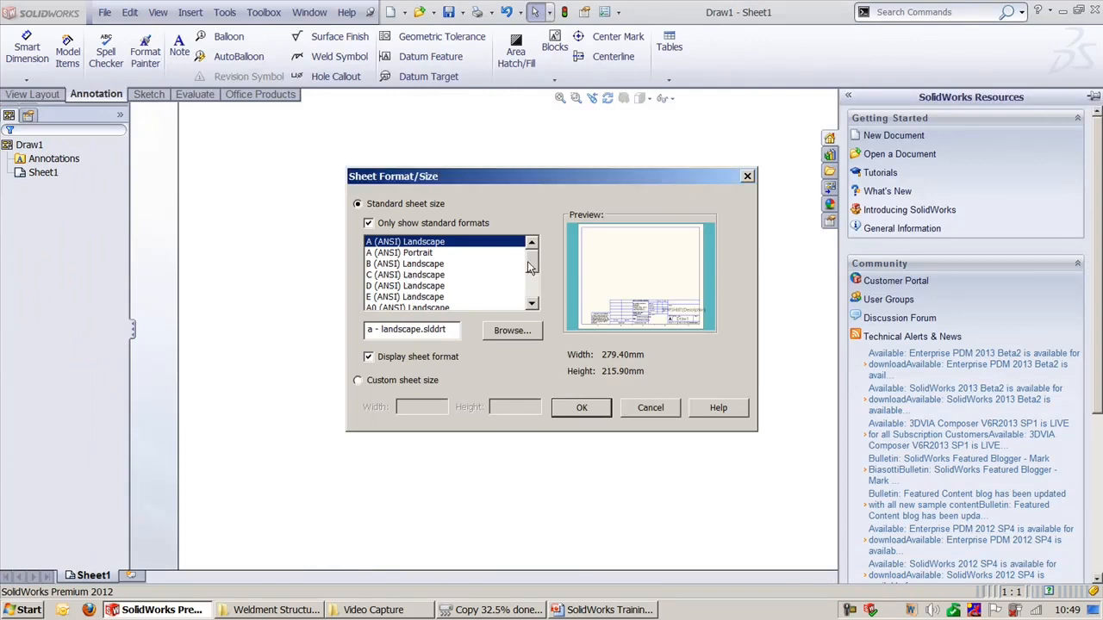
pyautogui.moveTo(526, 260); pyautogui.dragTo(532, 323)
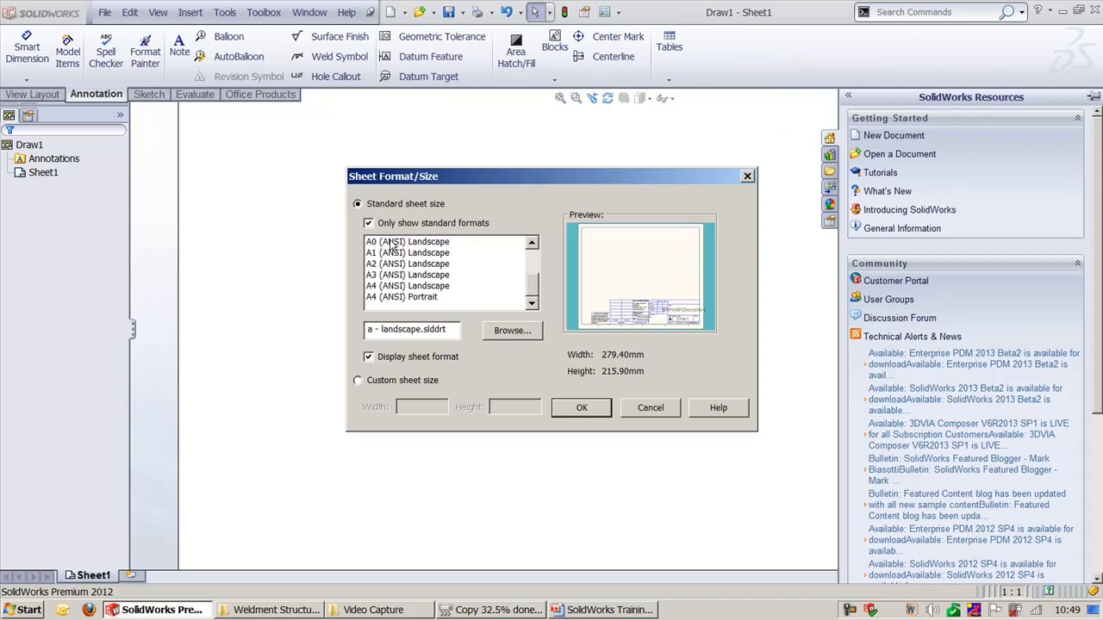
pyautogui.moveTo(532, 292)
pyautogui.mouseDown()
pyautogui.moveTo(532, 261)
pyautogui.moveTo(532, 297)
pyautogui.moveTo(532, 284)
pyautogui.mouseUp()
pyautogui.click(446, 267)
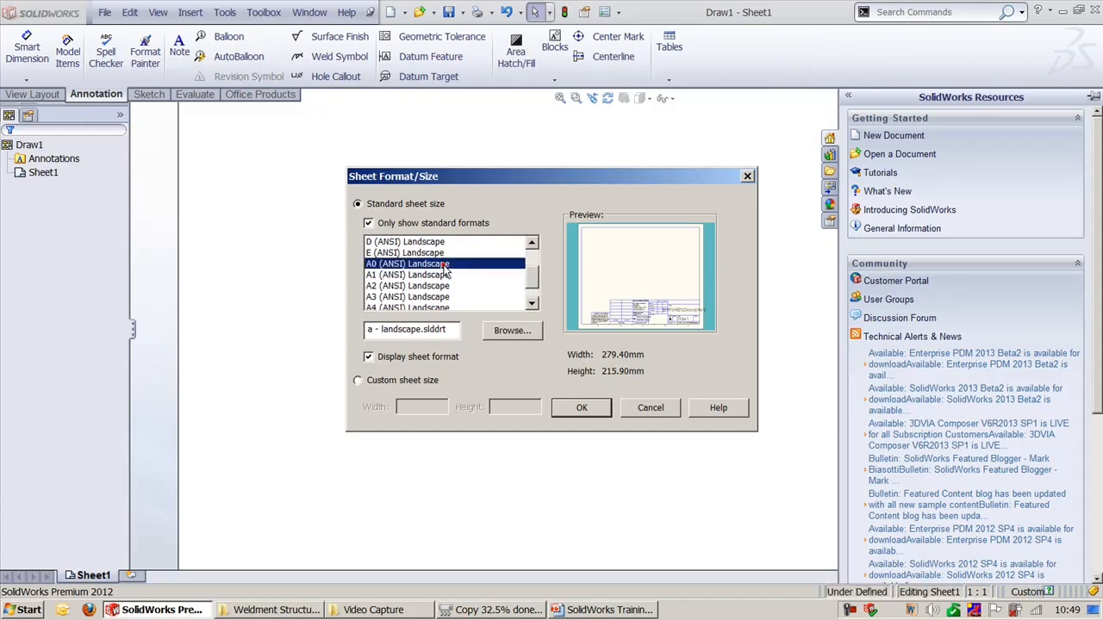
pyautogui.click(560, 409)
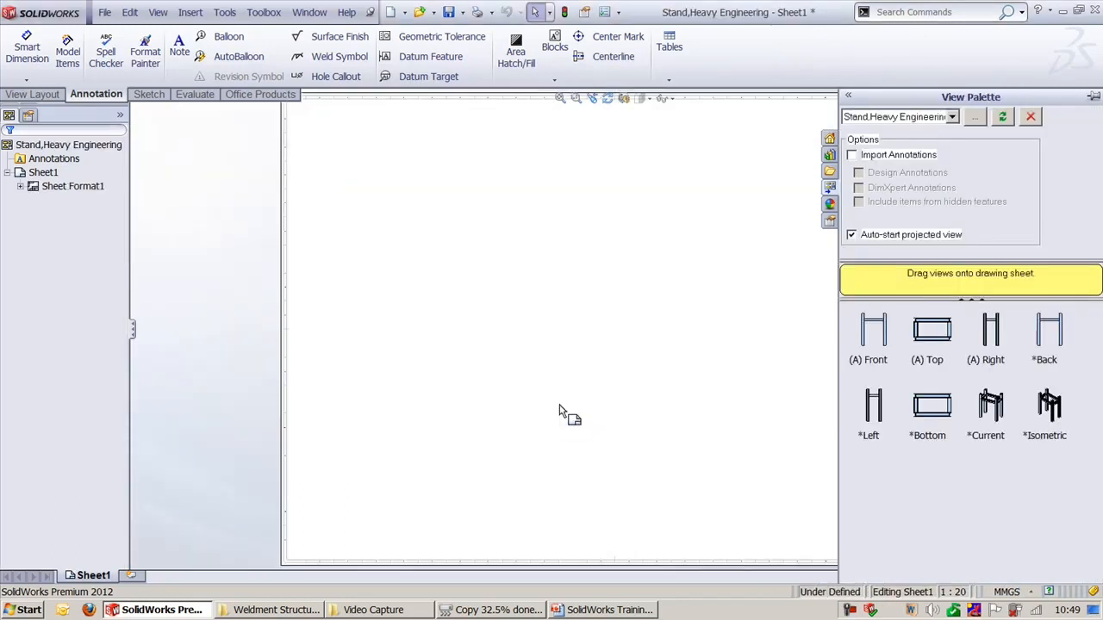
# Place an isometric view of the stand on the drawing sheet and set its display style to shaded with edges.
pyautogui.moveTo(1060, 417)
pyautogui.mouseDown()
pyautogui.moveTo(770, 480)
pyautogui.moveTo(542, 288)
pyautogui.moveTo(531, 296)
pyautogui.mouseUp()
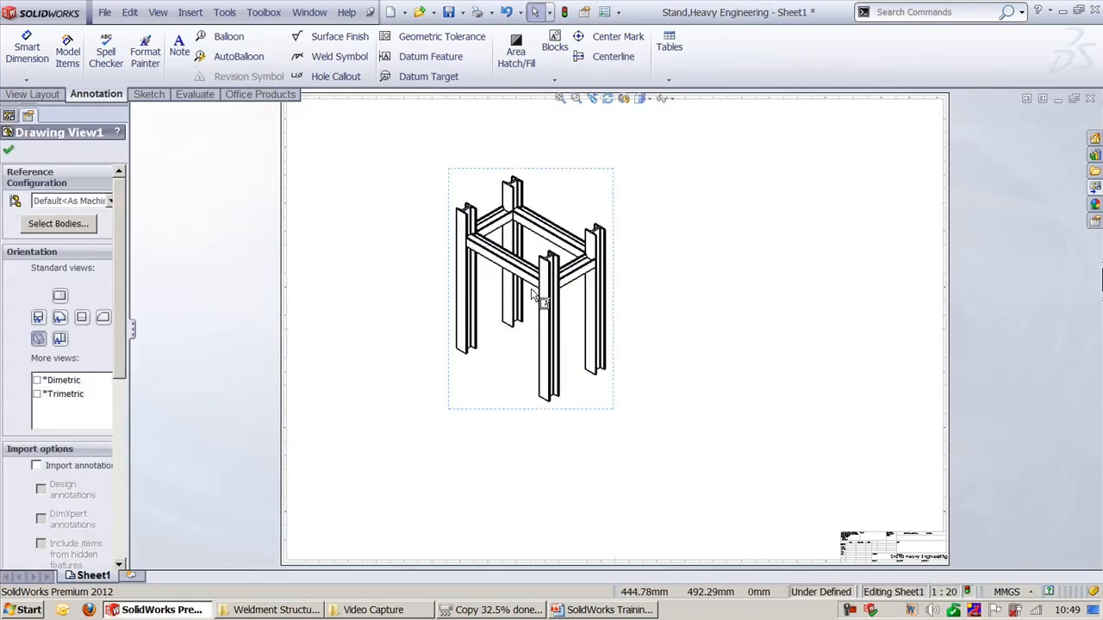
pyautogui.click(12, 146)
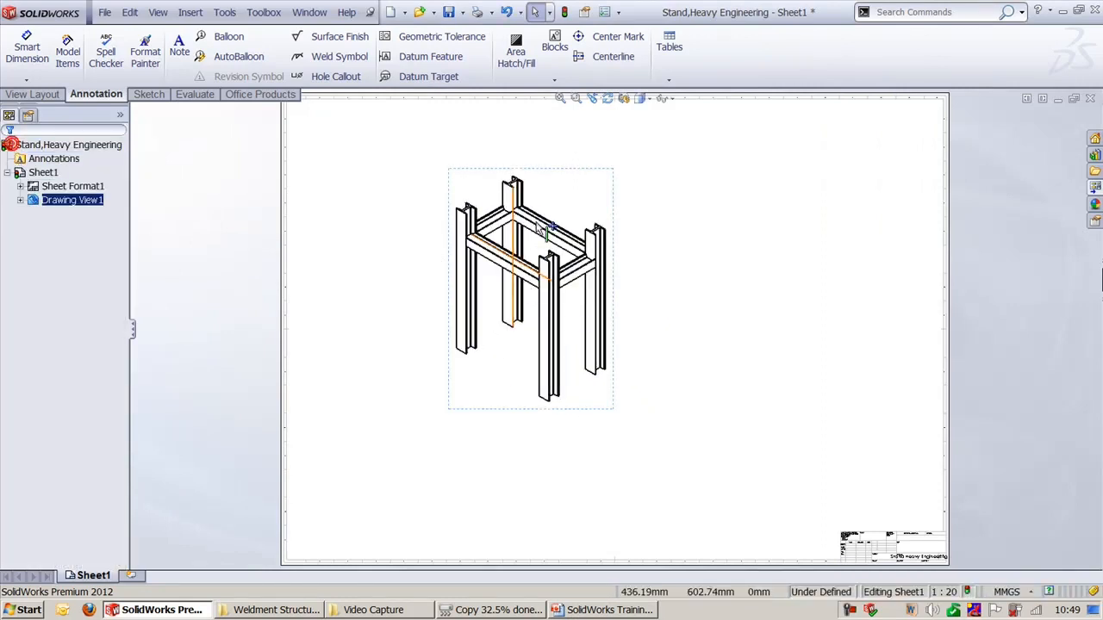
pyautogui.click(544, 198)
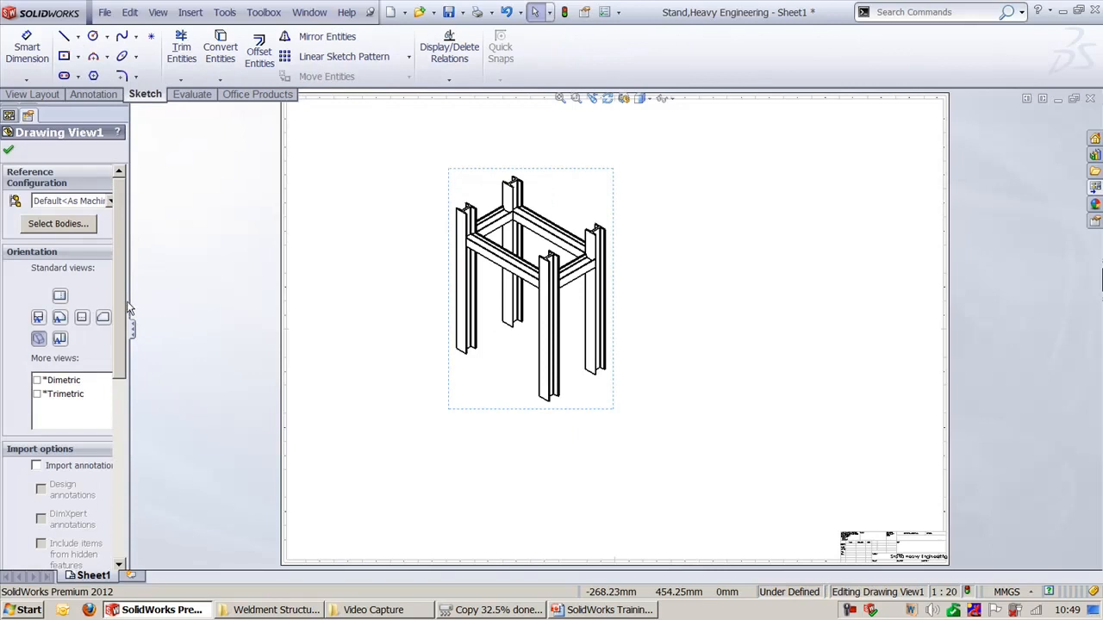
pyautogui.moveTo(128, 304); pyautogui.dragTo(194, 301)
pyautogui.scroll(-5, 187, 285)
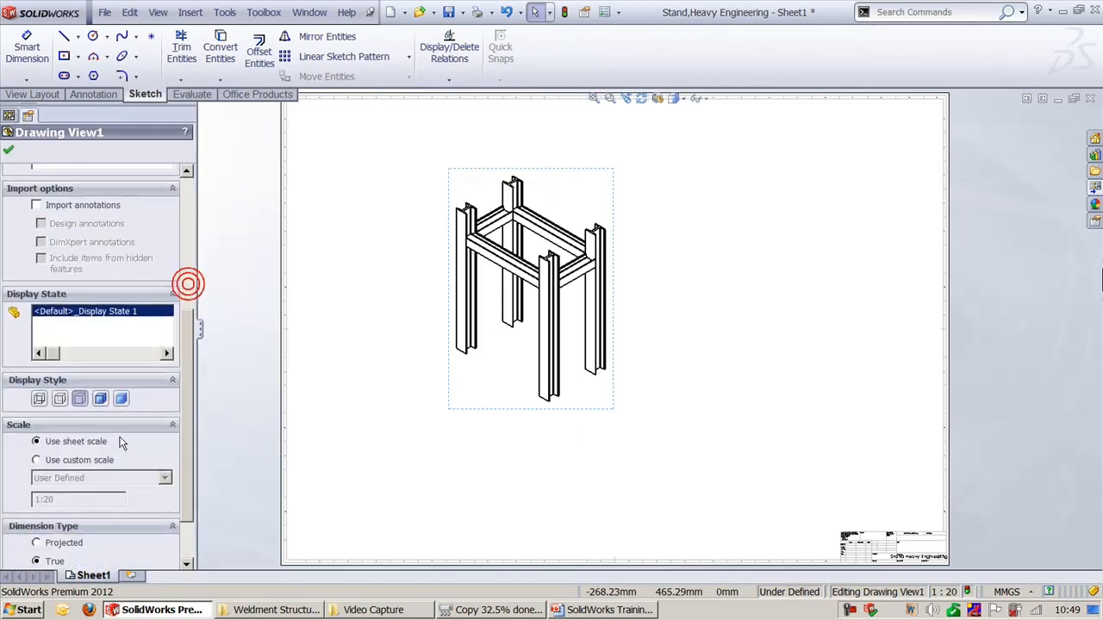
pyautogui.click(100, 399)
pyautogui.click(239, 231)
pyautogui.click(616, 243)
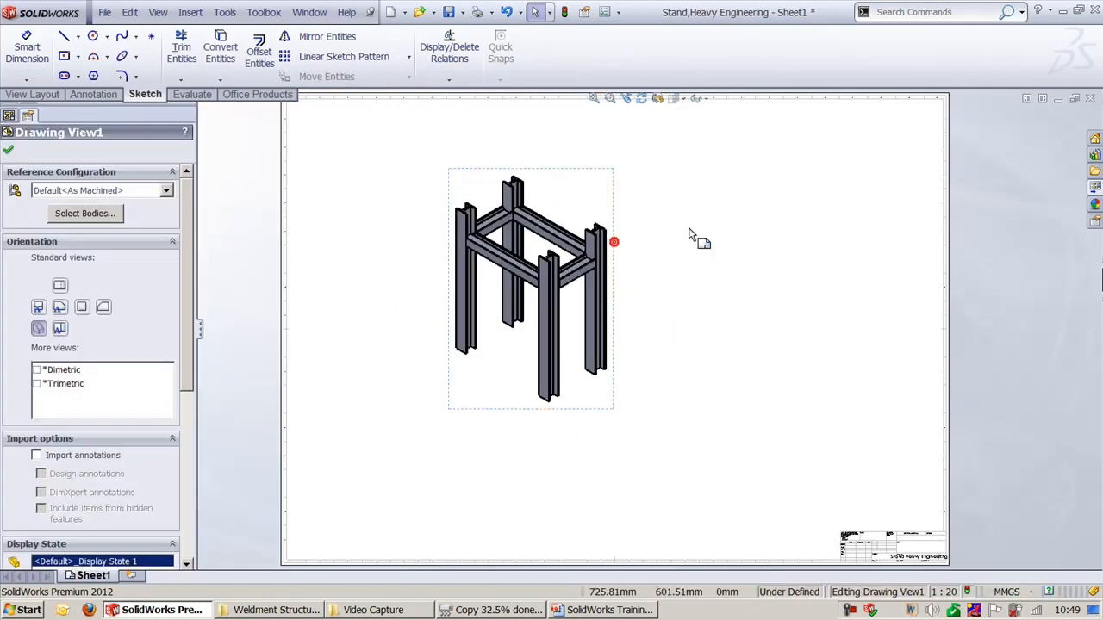
# Insert a weldment cut list table for the isometric view using the cut list template, placing it beside the stand.
pyautogui.scroll(-2, 687, 232)
pyautogui.moveTo(630, 243); pyautogui.dragTo(647, 316, button='middle')
pyautogui.scroll(-1, 677, 312)
pyautogui.click(683, 305)
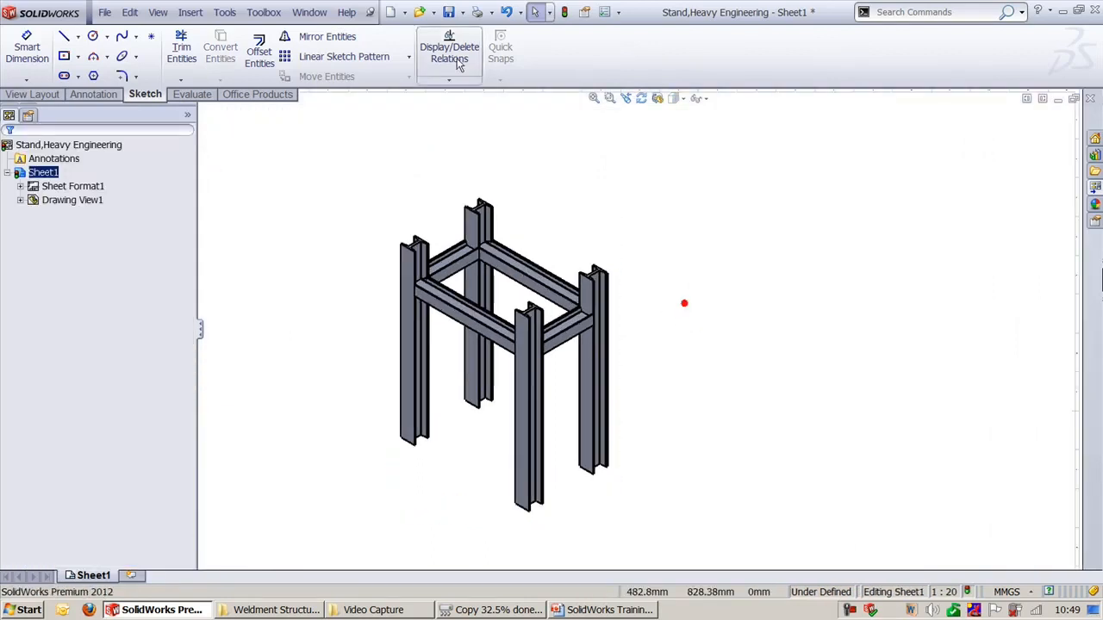
pyautogui.click(191, 13)
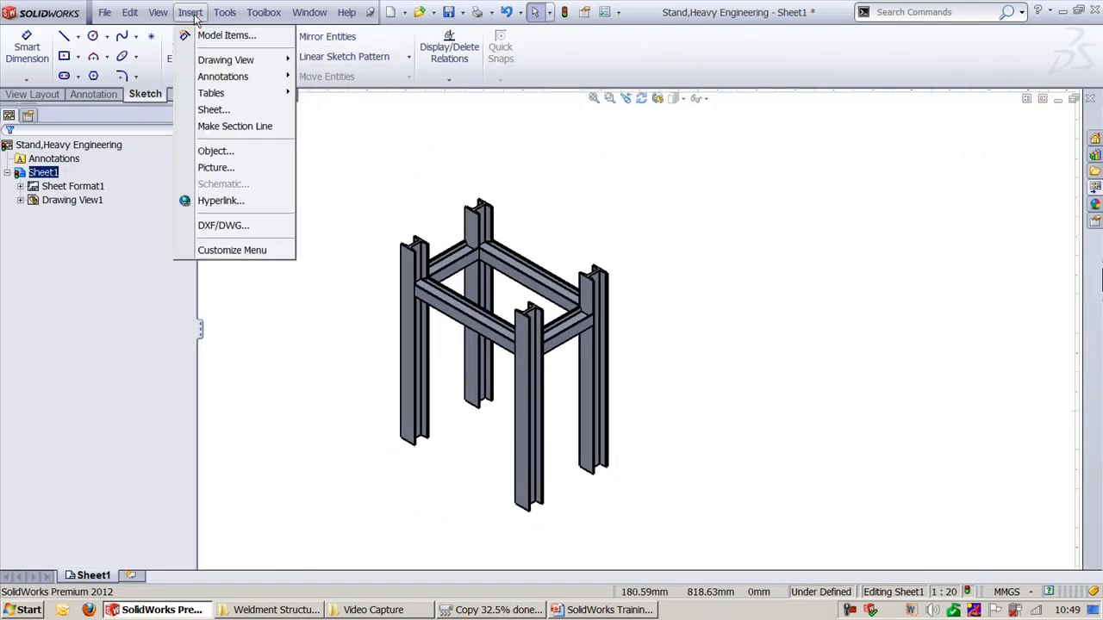
pyautogui.moveTo(247, 95)
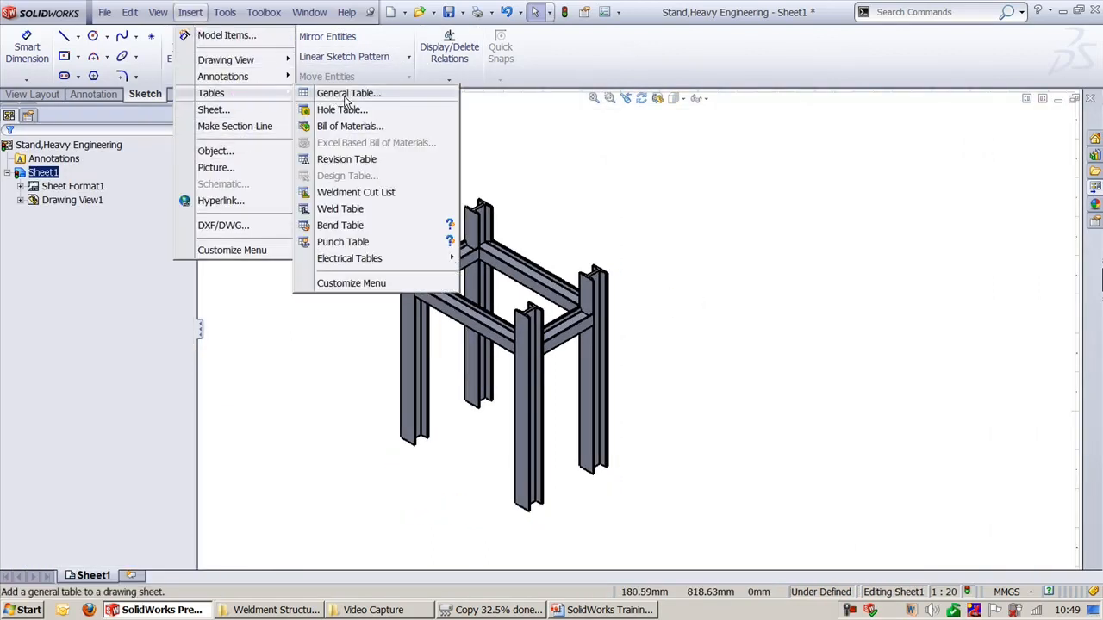
pyautogui.click(367, 192)
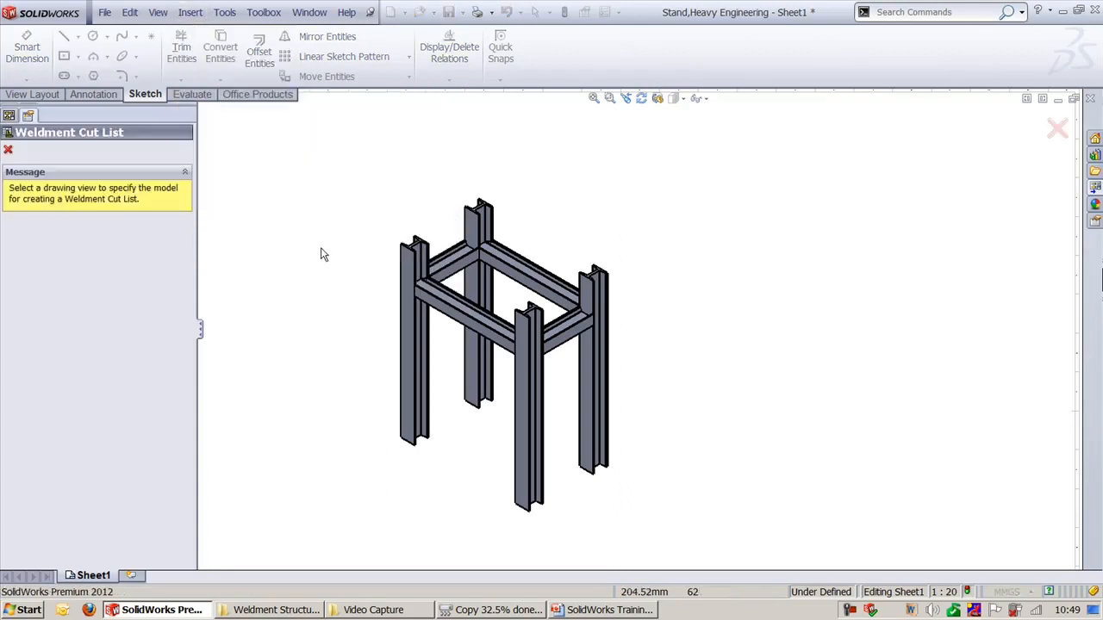
pyautogui.click(435, 212)
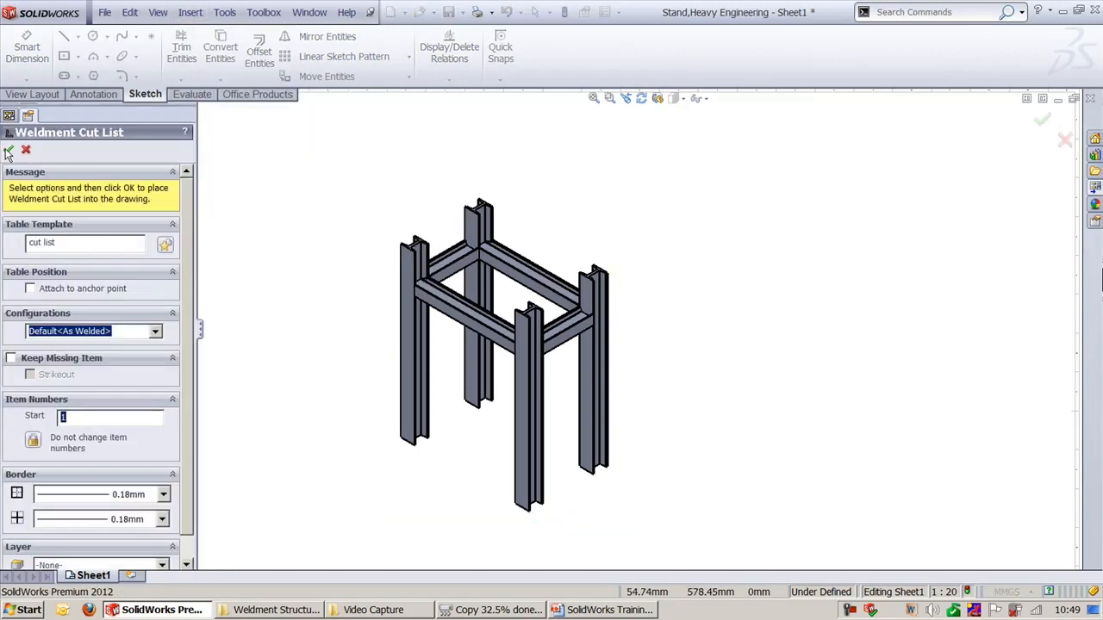
pyautogui.click(8, 149)
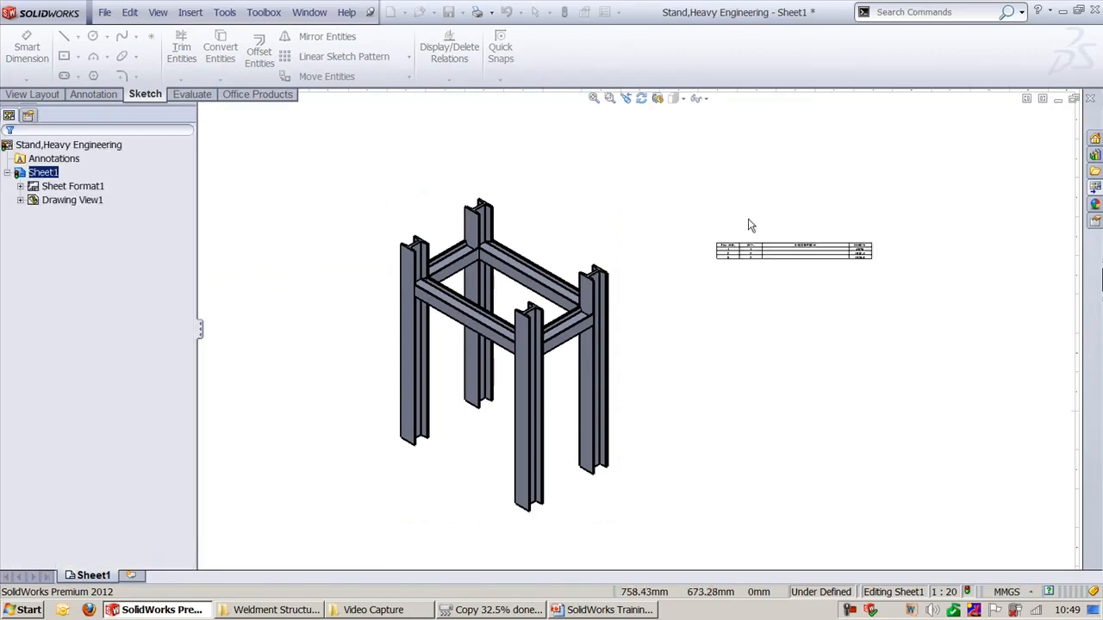
pyautogui.click(682, 284)
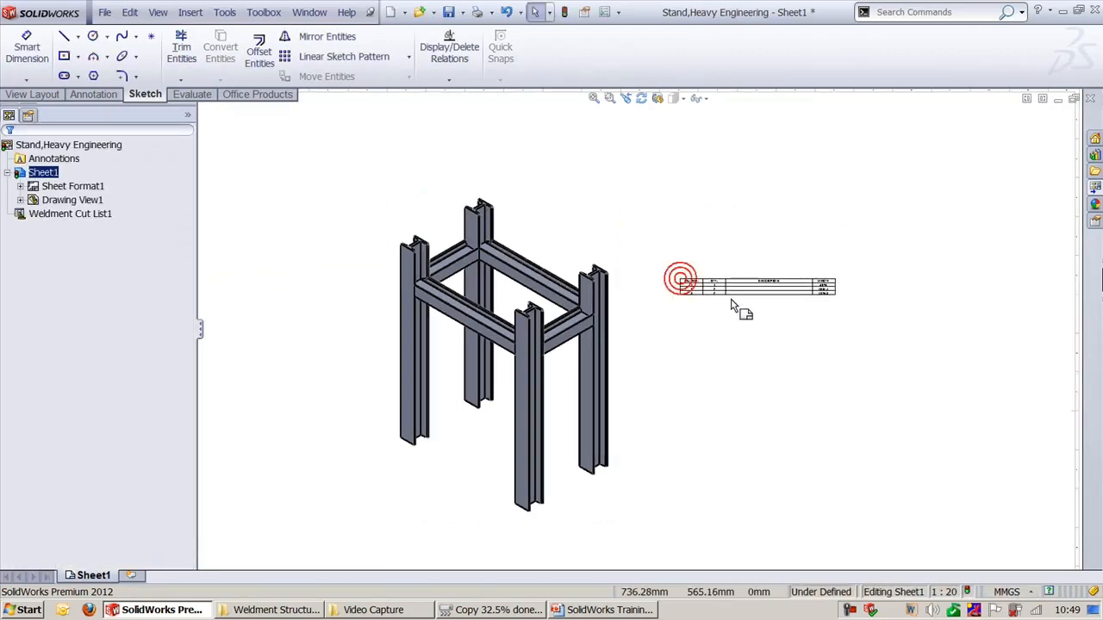
# Enlarge the weldment cut list table by stretching its rows and columns from the corner.
pyautogui.scroll(-3, 732, 313)
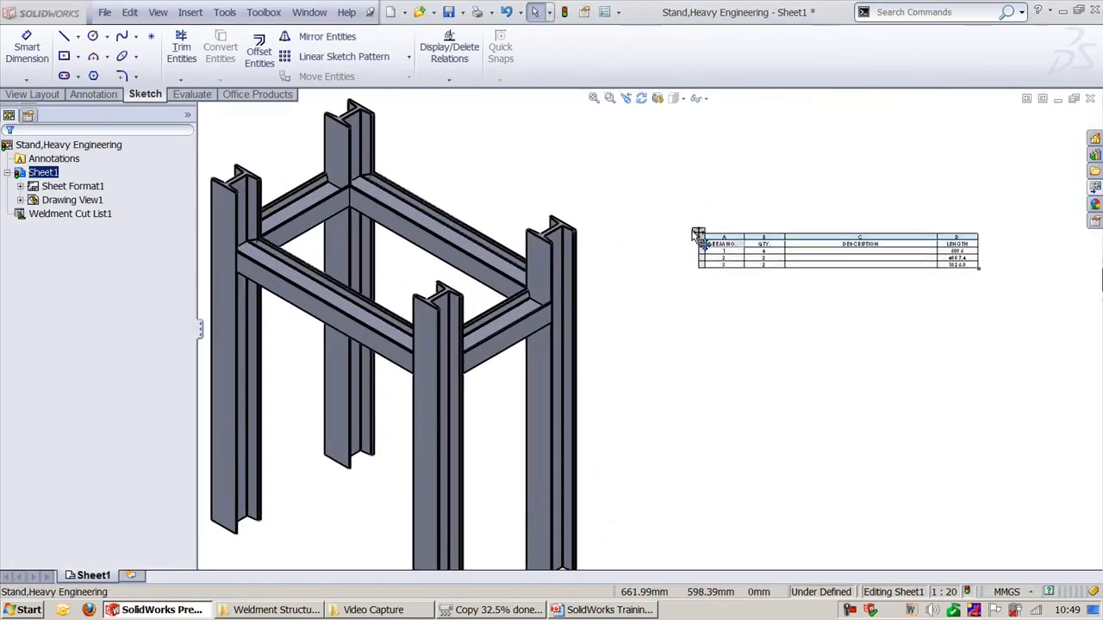
pyautogui.click(701, 241)
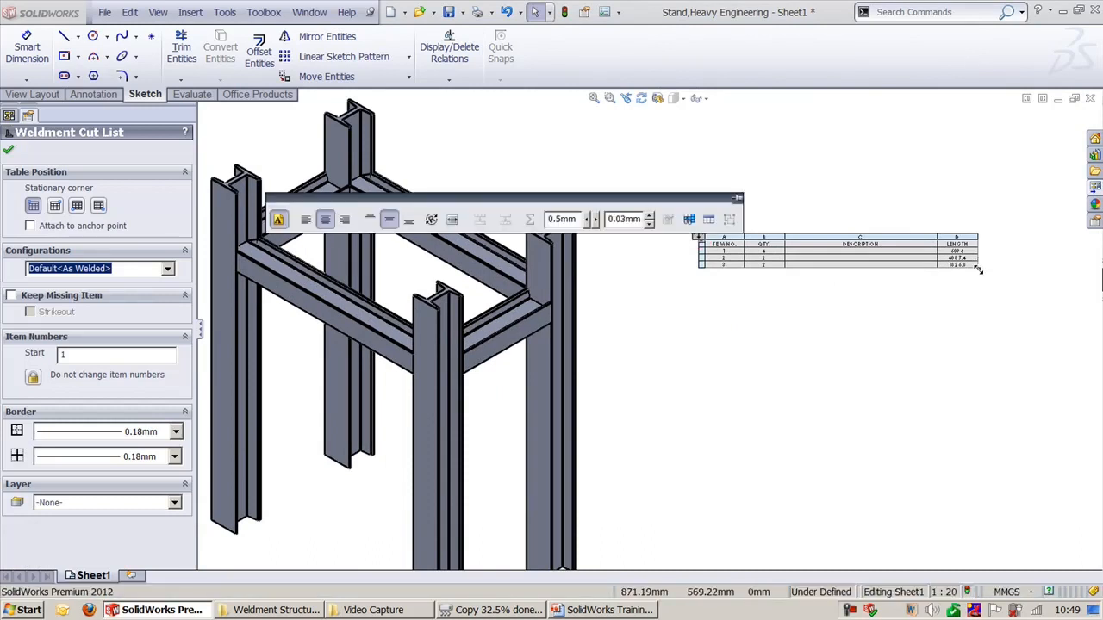
pyautogui.moveTo(978, 270); pyautogui.dragTo(1097, 399)
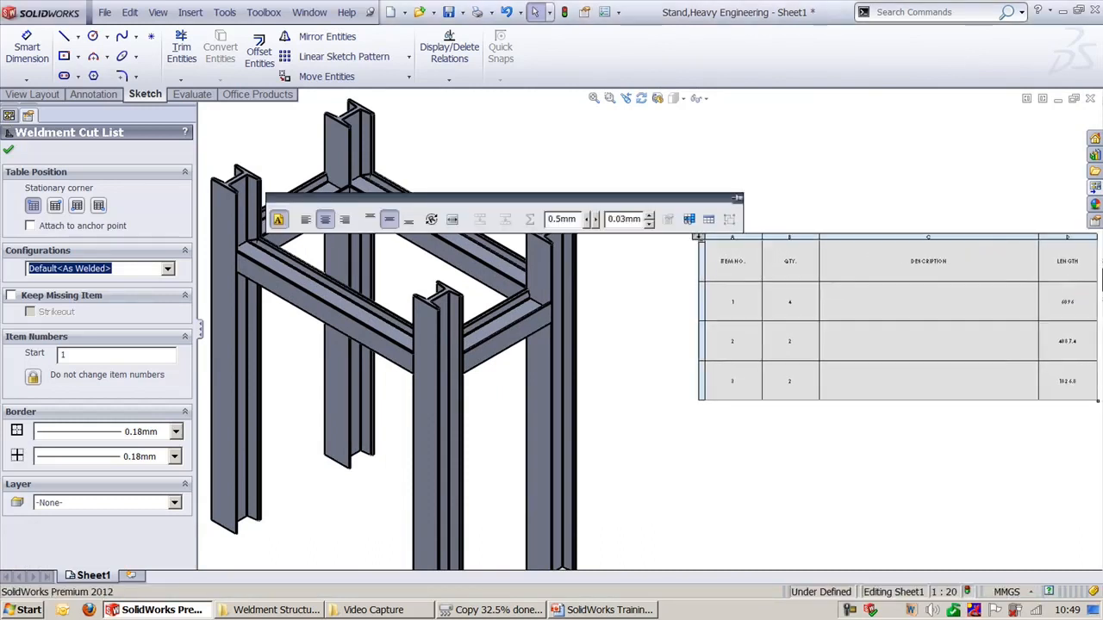
pyautogui.click(787, 183)
pyautogui.scroll(2, 787, 184)
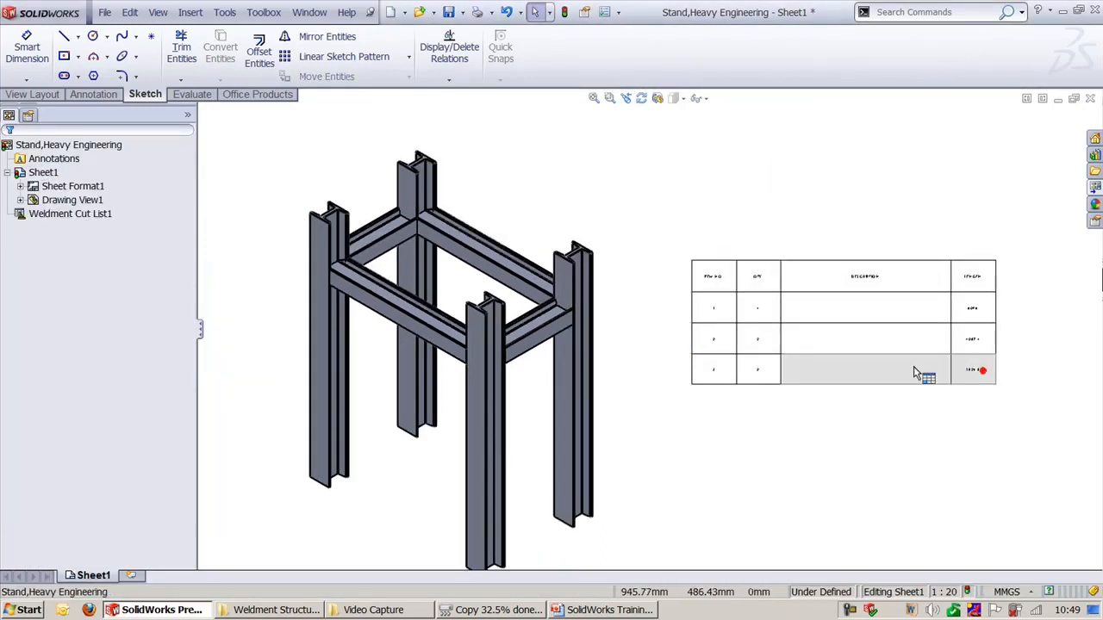
# Set the text of the whole cut list table to font size 28.
pyautogui.click(726, 290)
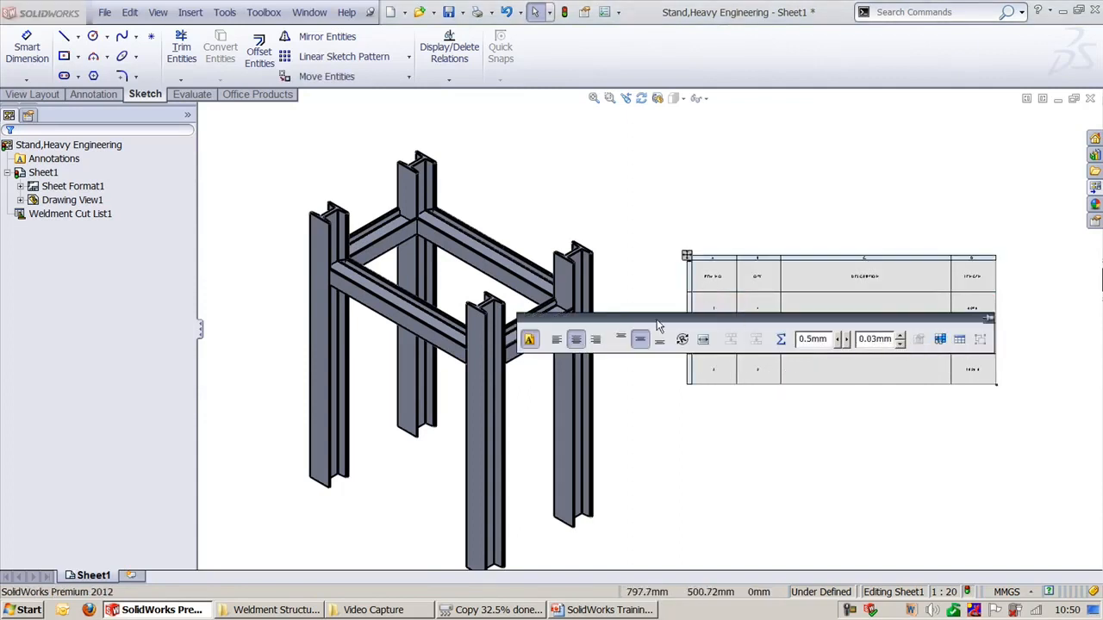
pyautogui.click(530, 339)
pyautogui.click(688, 340)
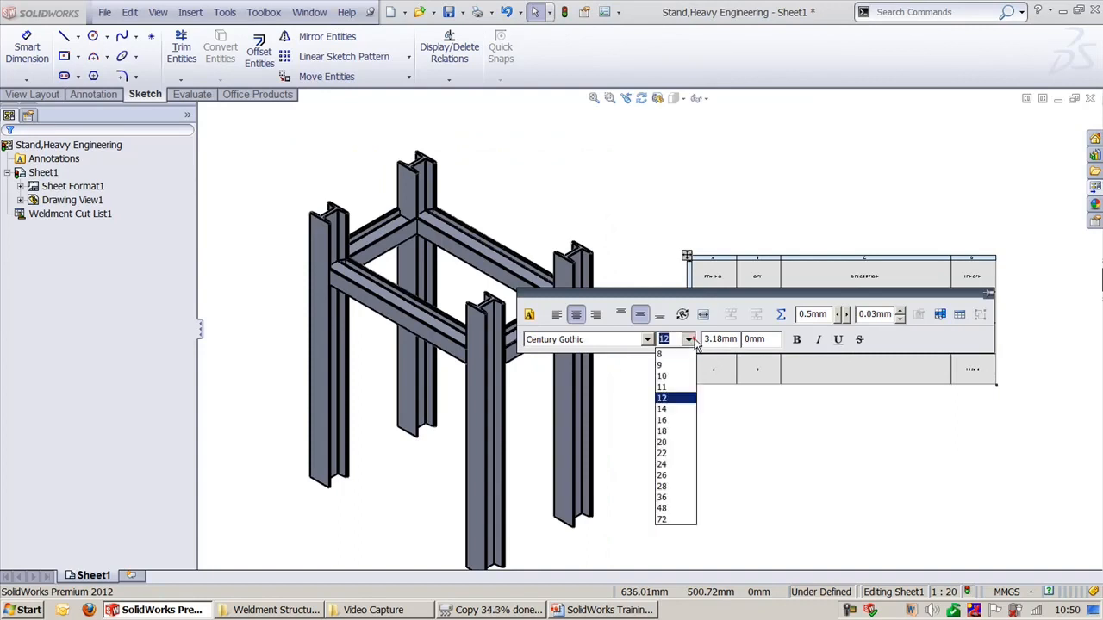
pyautogui.click(663, 486)
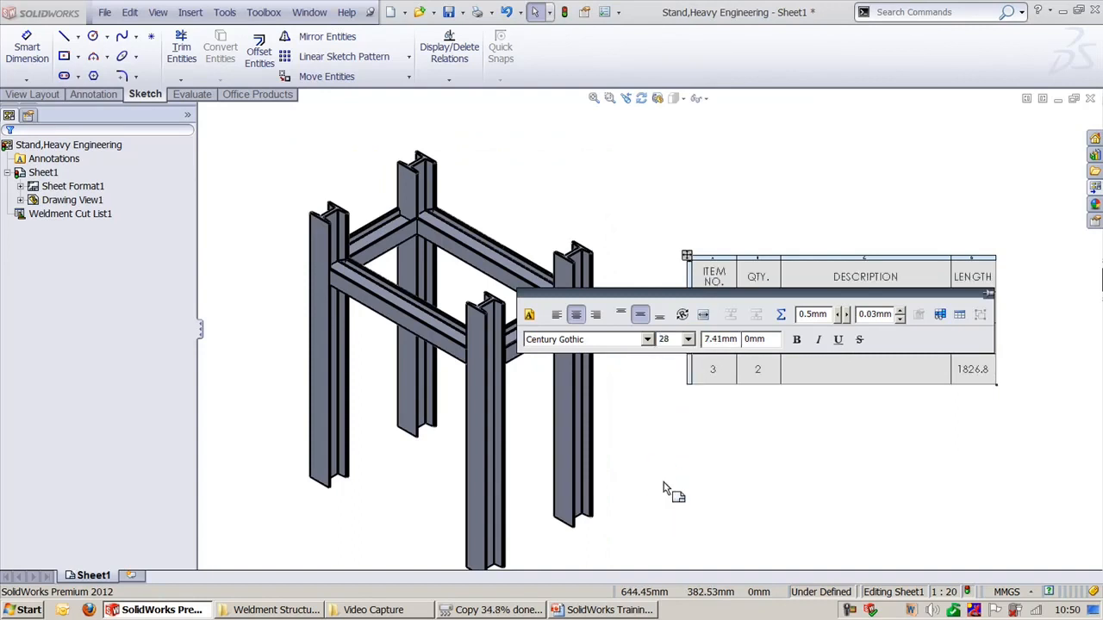
pyautogui.click(965, 209)
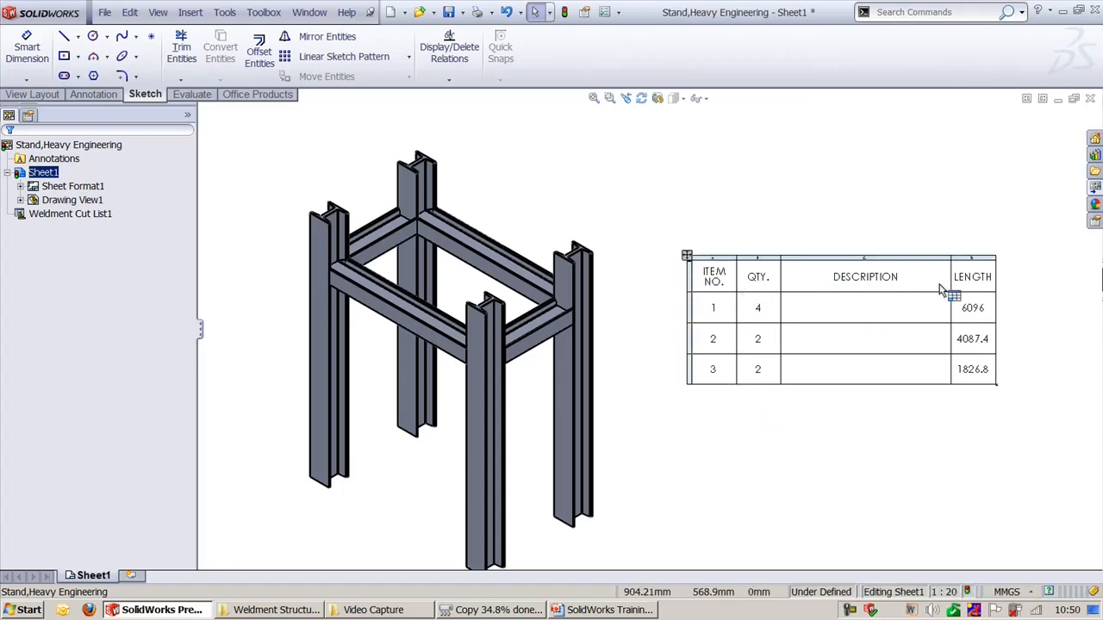
# Insert a new column to the right of the LENGTH column in the weldment cut list table.
pyautogui.click(902, 255)
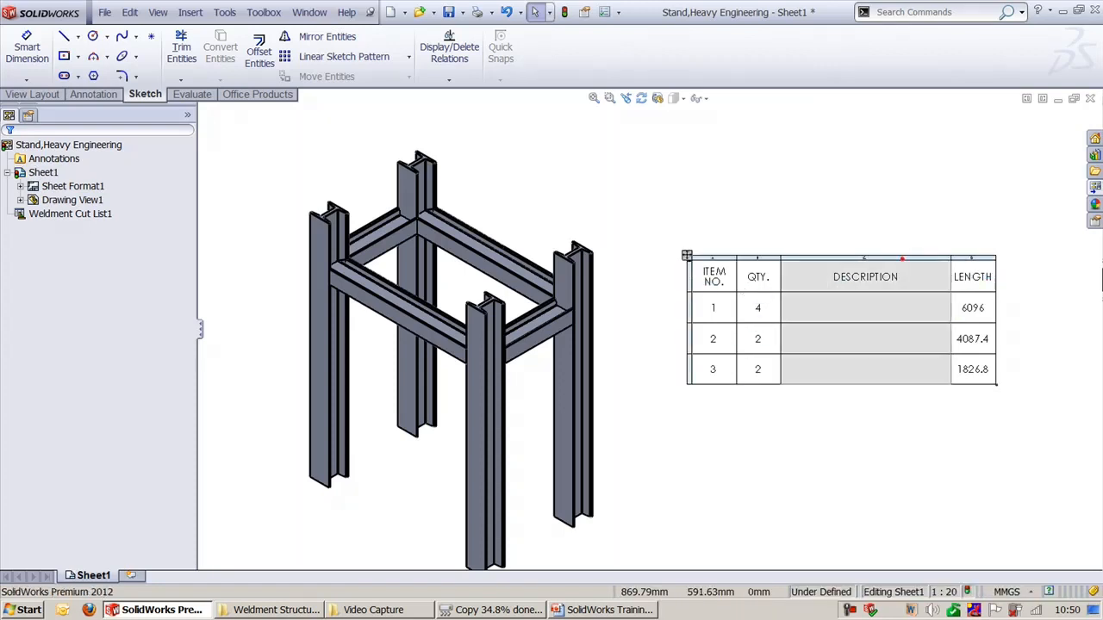
pyautogui.click(981, 260)
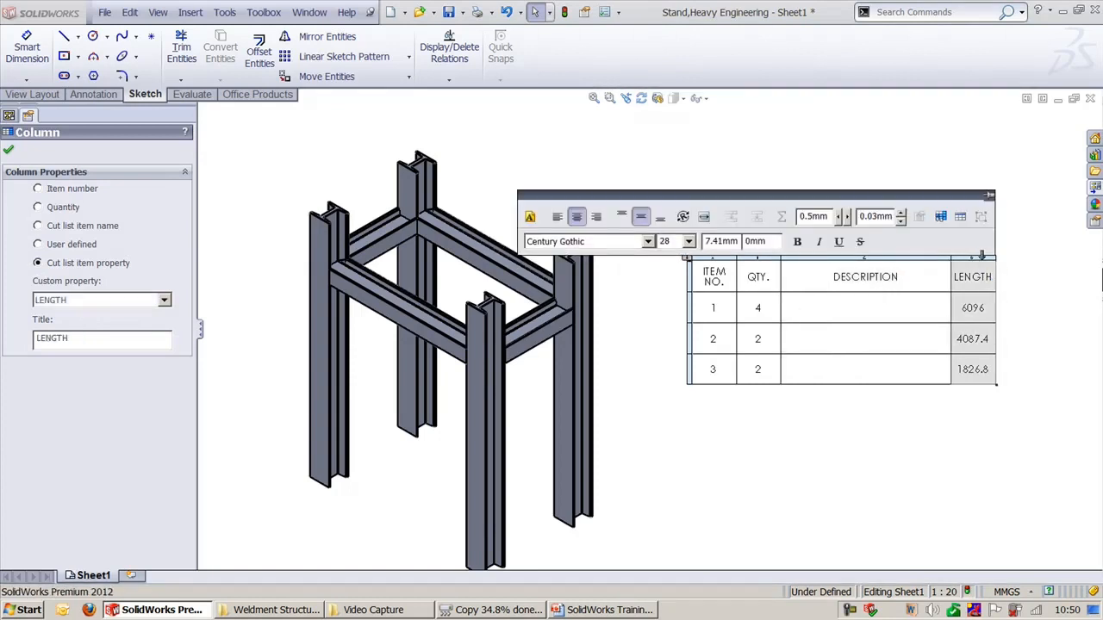
pyautogui.rightClick(982, 259)
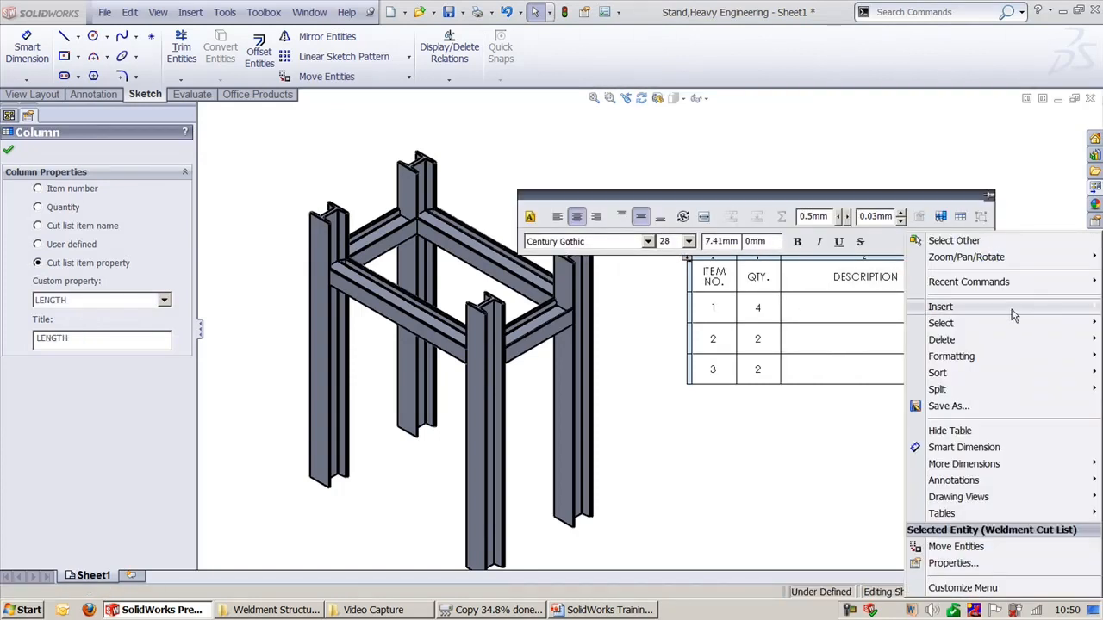
pyautogui.moveTo(1017, 312)
pyautogui.click(885, 312)
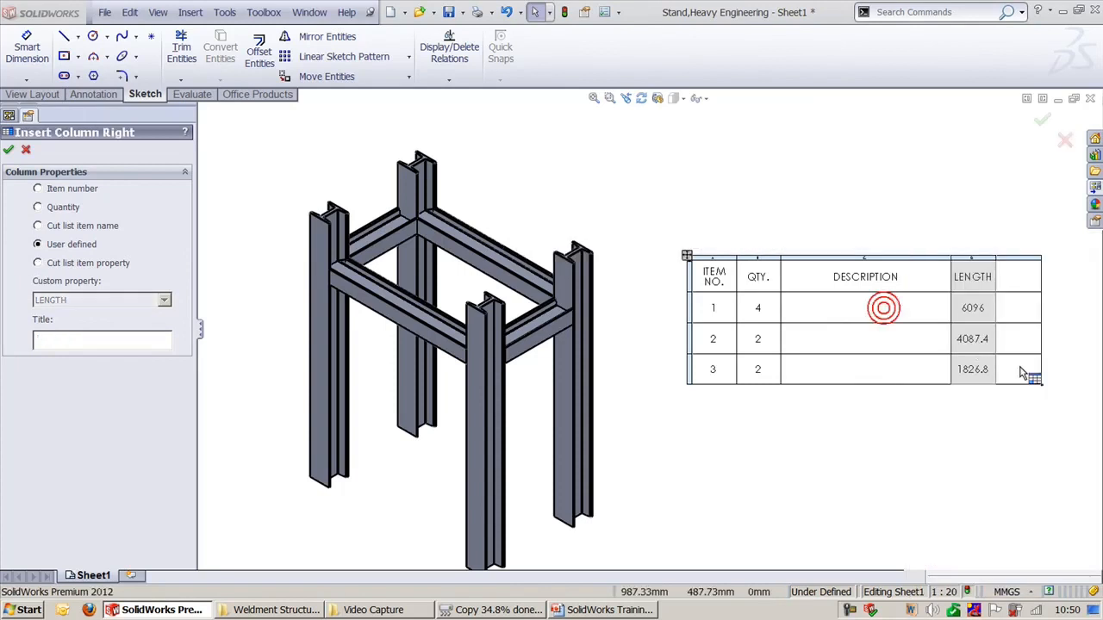
pyautogui.moveTo(1046, 451); pyautogui.dragTo(867, 443, button='middle')
pyautogui.click(848, 254)
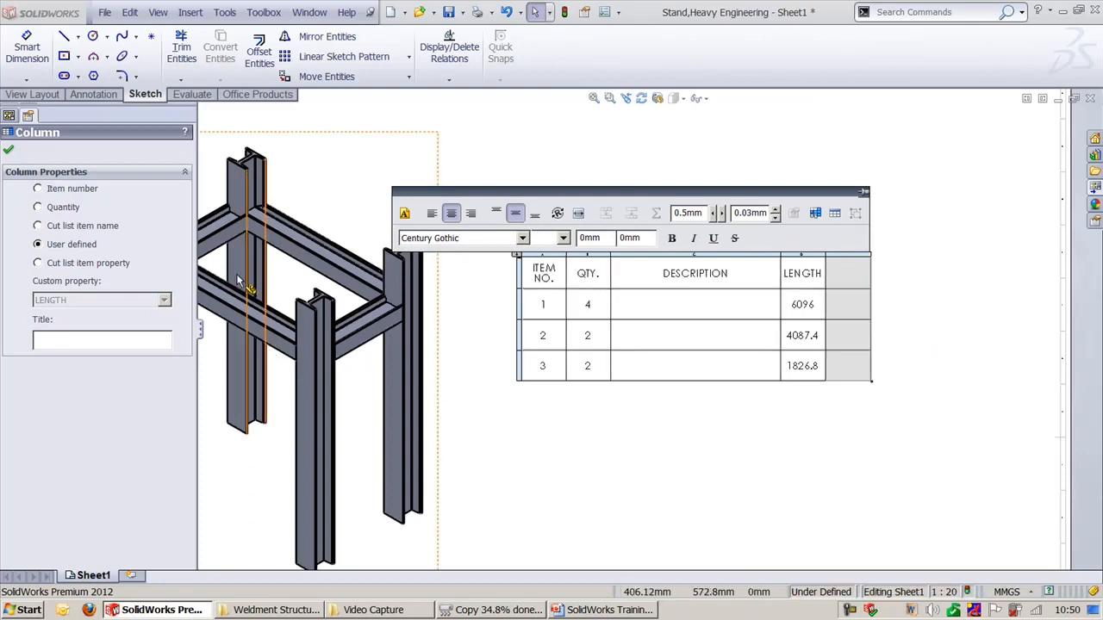
# Try the cut list item property, user defined, cut list item name, quantity and item number types on the new column.
pyautogui.click(48, 265)
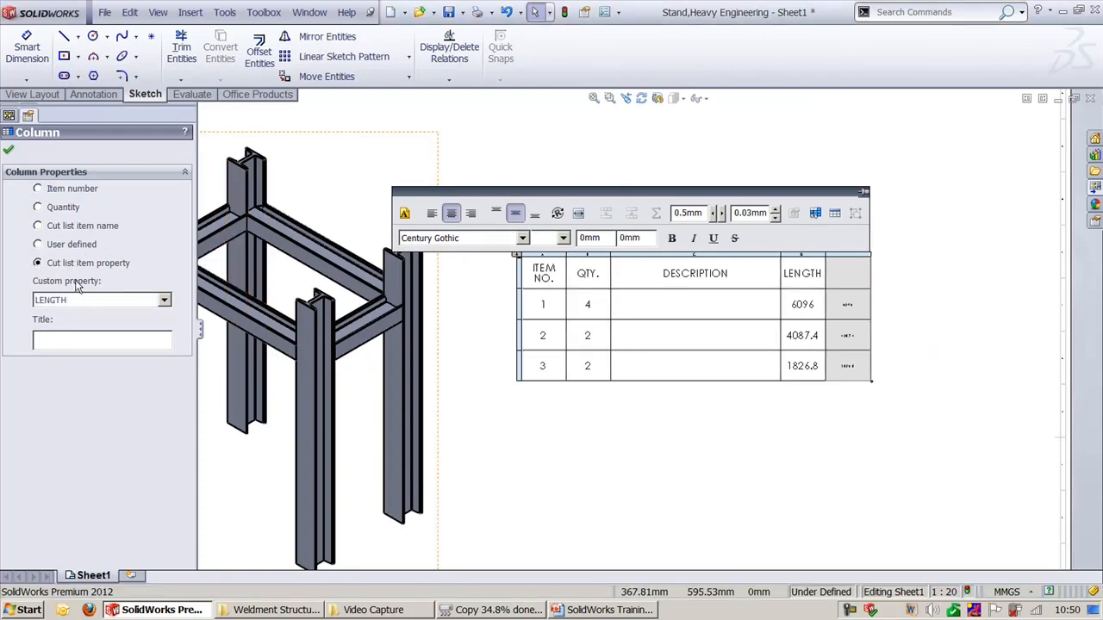
pyautogui.click(72, 301)
pyautogui.click(73, 301)
pyautogui.click(38, 245)
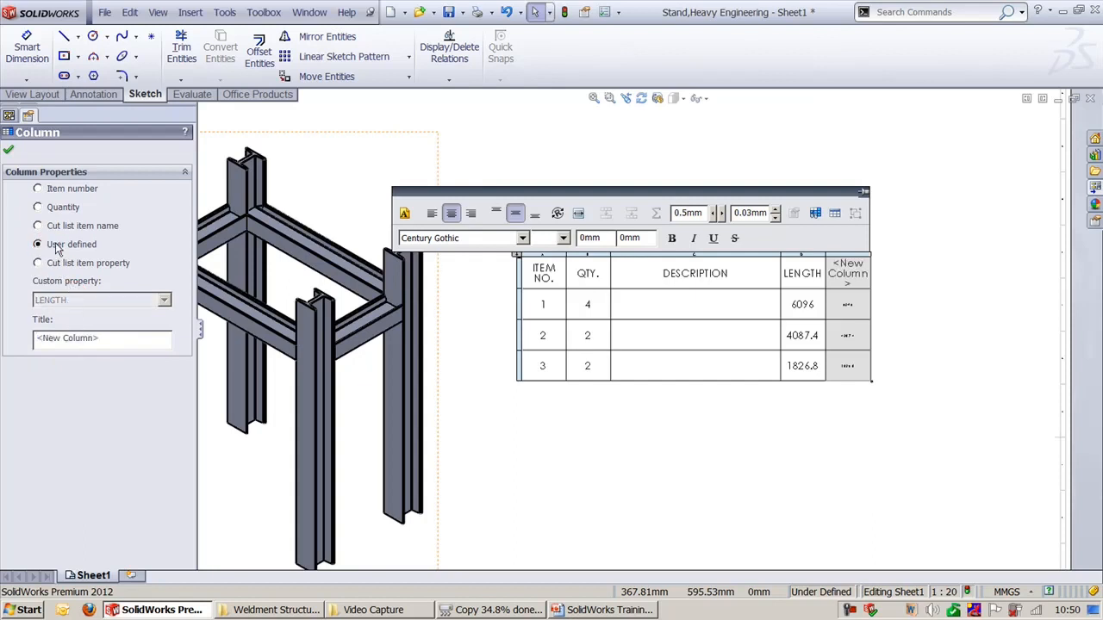
pyautogui.click(50, 229)
pyautogui.click(38, 208)
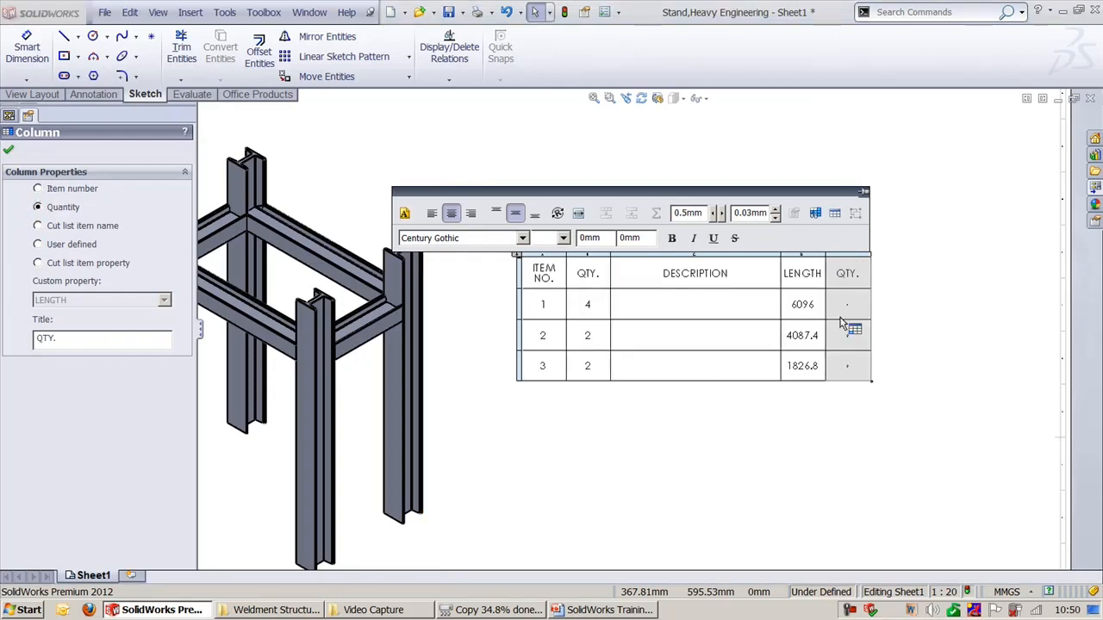
pyautogui.scroll(-3, 948, 336)
pyautogui.scroll(2, 1048, 310)
pyautogui.moveTo(1059, 313); pyautogui.dragTo(1022, 381, button='middle')
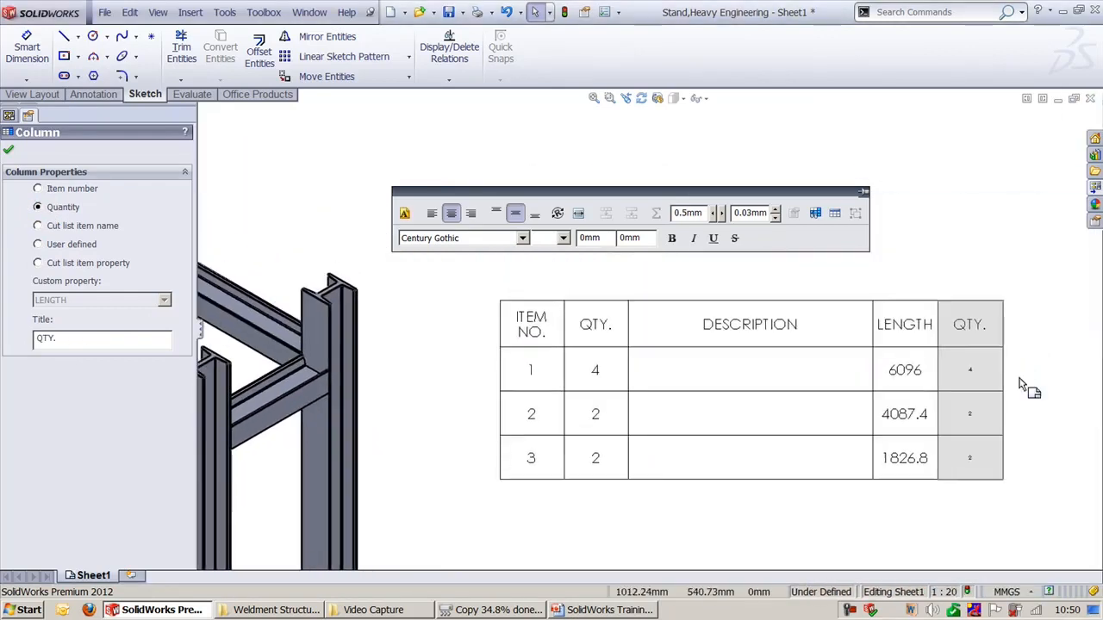
pyautogui.moveTo(692, 359); pyautogui.dragTo(851, 297, button='middle')
pyautogui.click(38, 189)
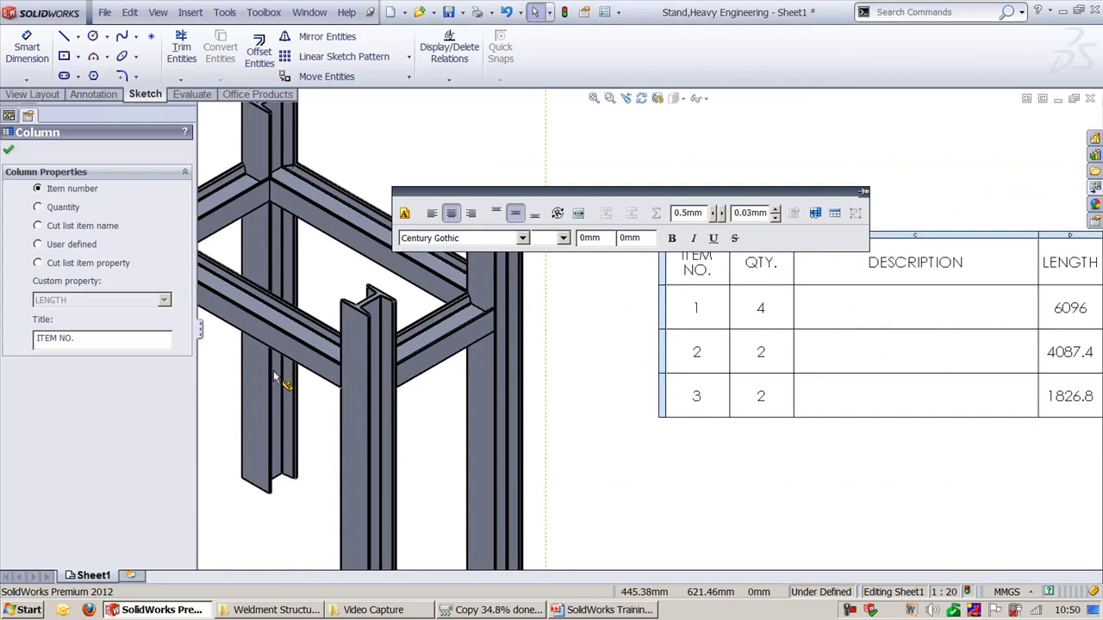
pyautogui.scroll(2, 905, 409)
pyautogui.moveTo(1029, 368); pyautogui.dragTo(967, 400, button='middle')
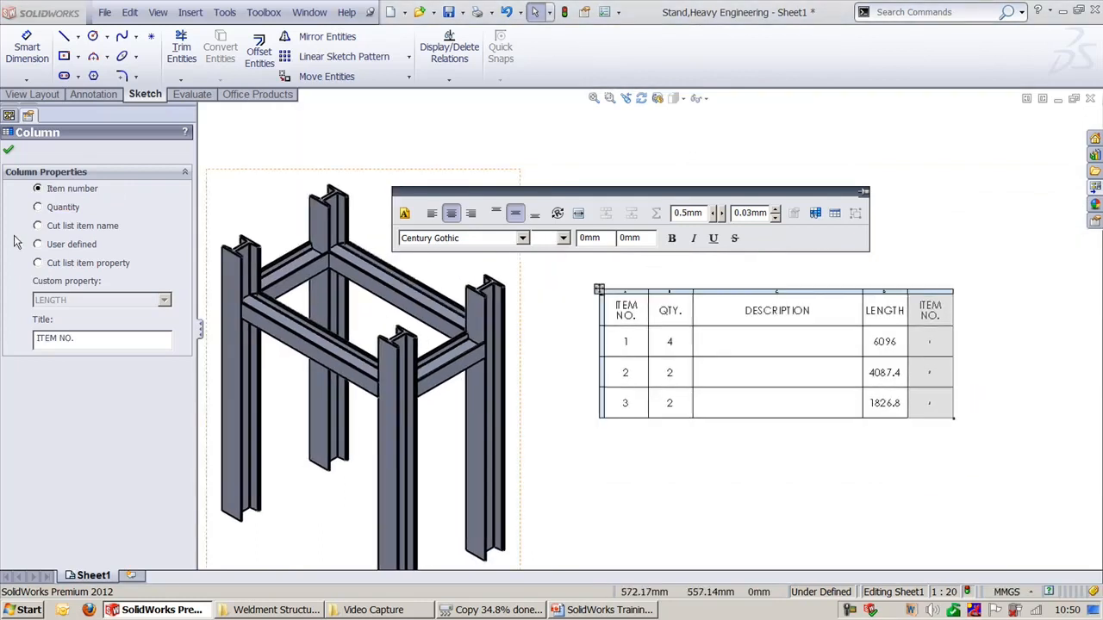
pyautogui.click(69, 228)
# Make the new column a cut list item property column showing the MATERIAL custom property, and accept the column settings.
pyautogui.click(69, 263)
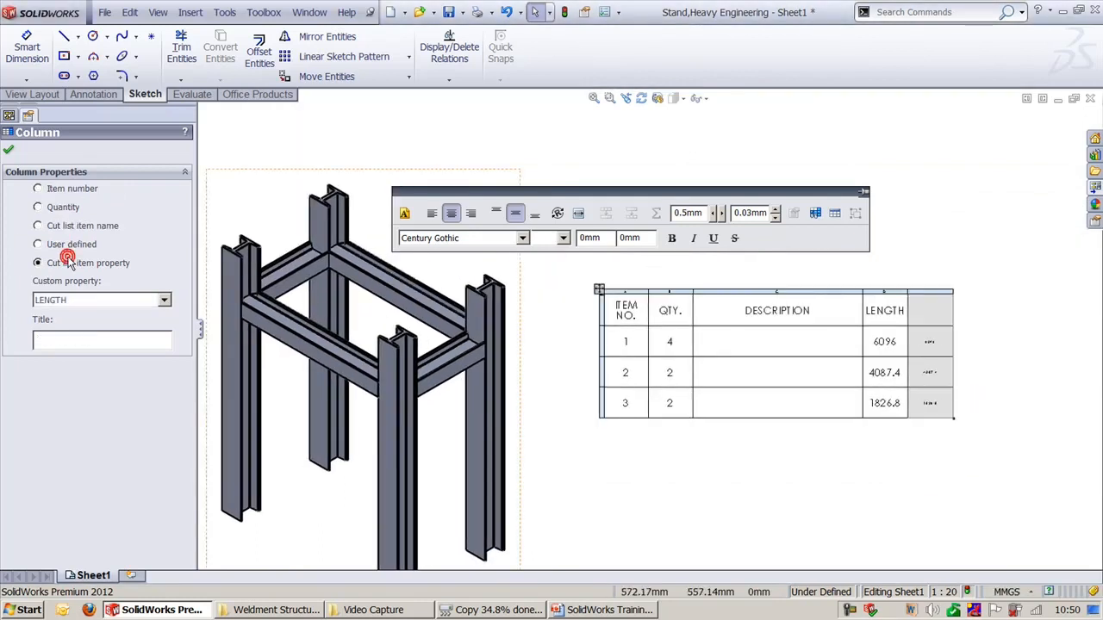
pyautogui.click(94, 302)
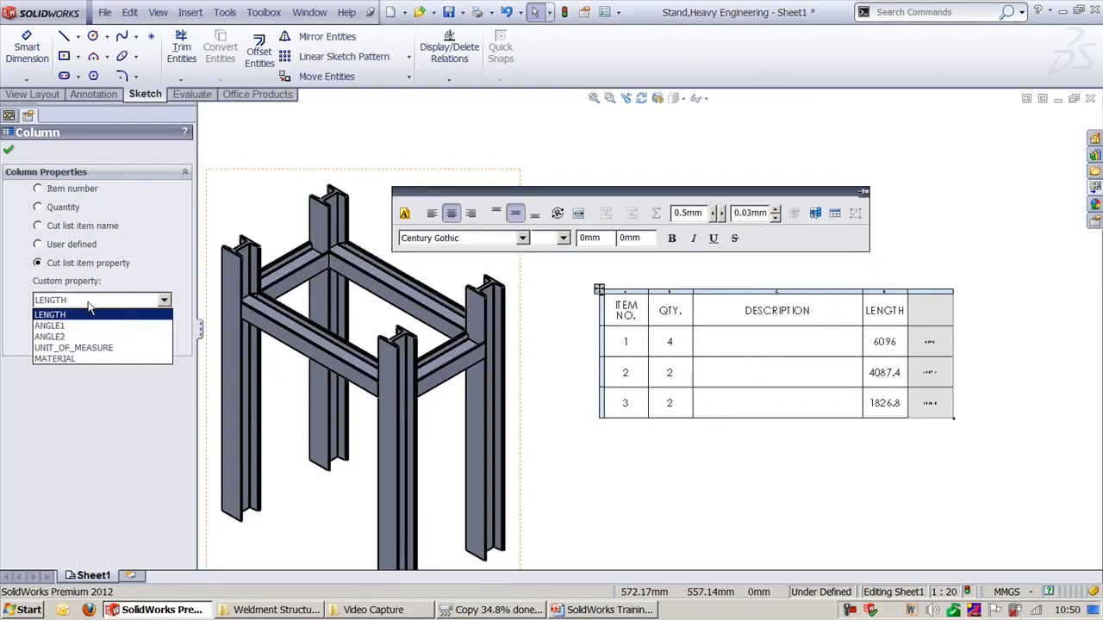
pyautogui.click(78, 359)
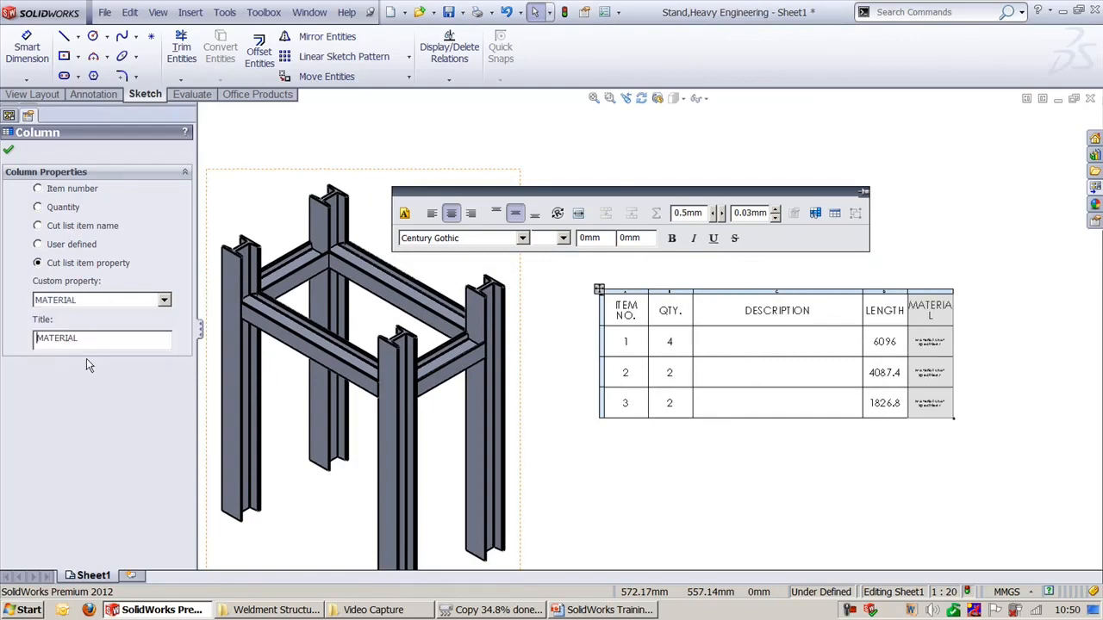
pyautogui.scroll(-8, 906, 389)
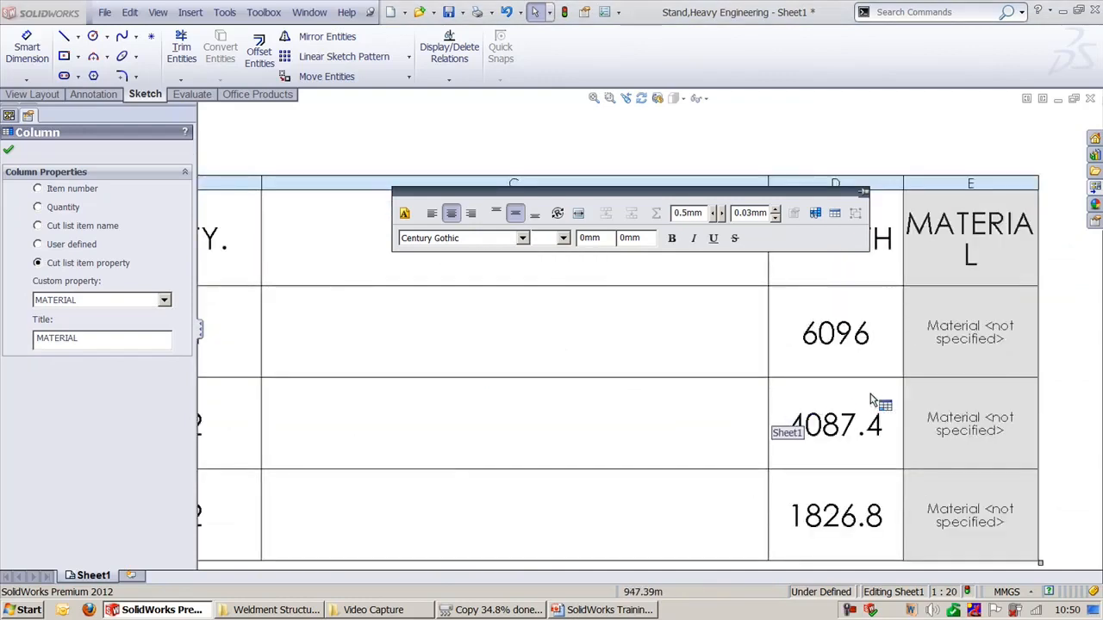
pyautogui.scroll(4, 883, 393)
pyautogui.moveTo(843, 374); pyautogui.dragTo(935, 382, button='middle')
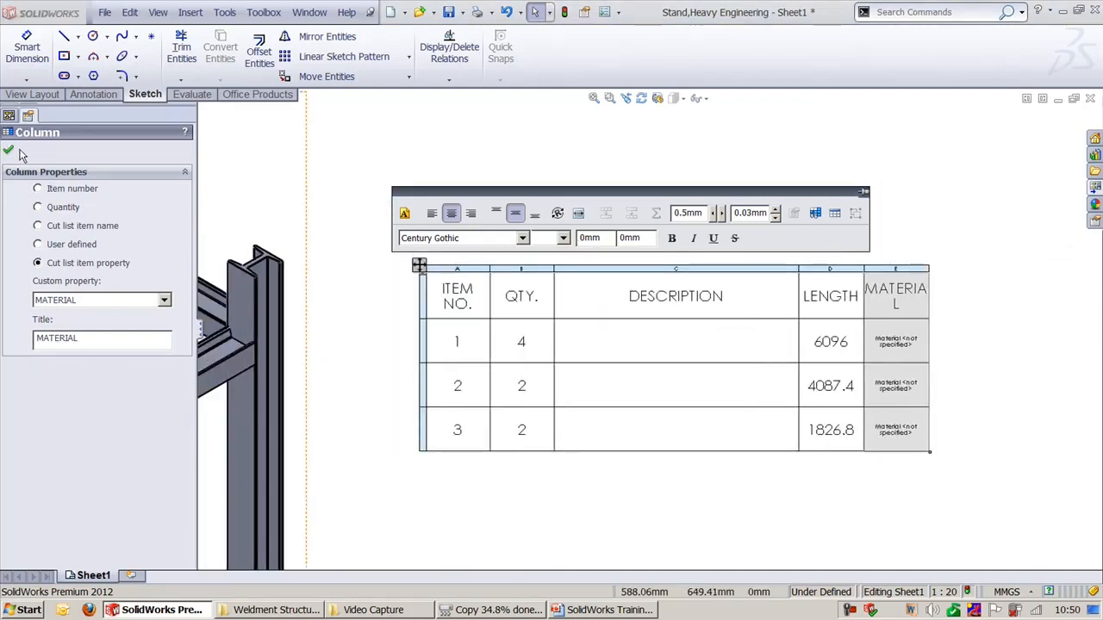
pyautogui.click(9, 151)
pyautogui.click(566, 160)
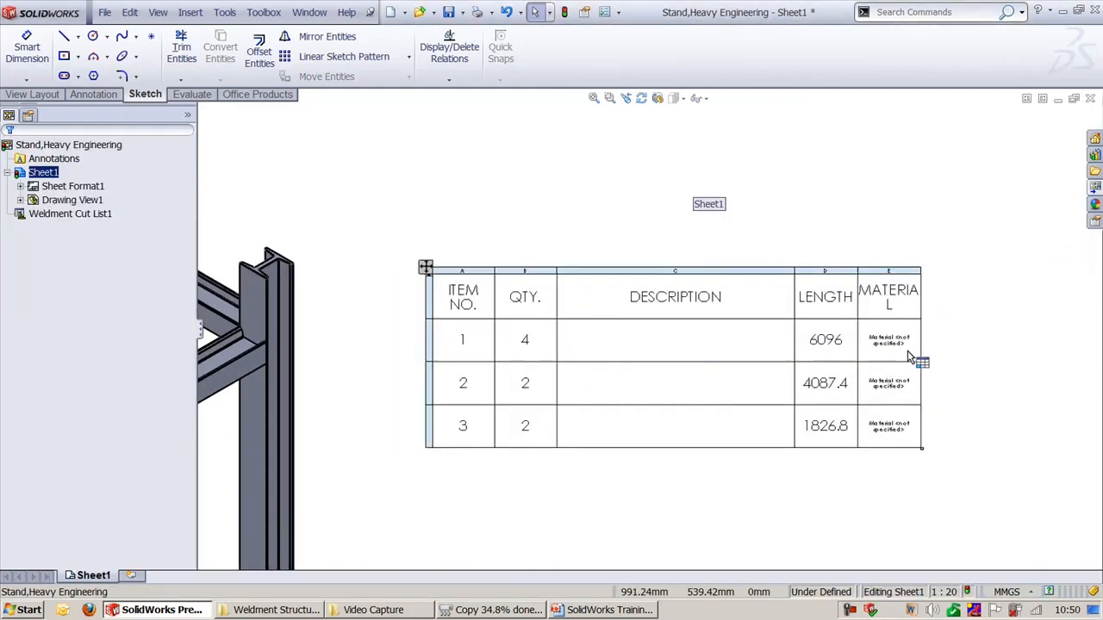
# Widen the LENGTH and MATERIAL columns of the cut list table so the MATERIAL heading fits on one line.
pyautogui.scroll(5, 907, 356)
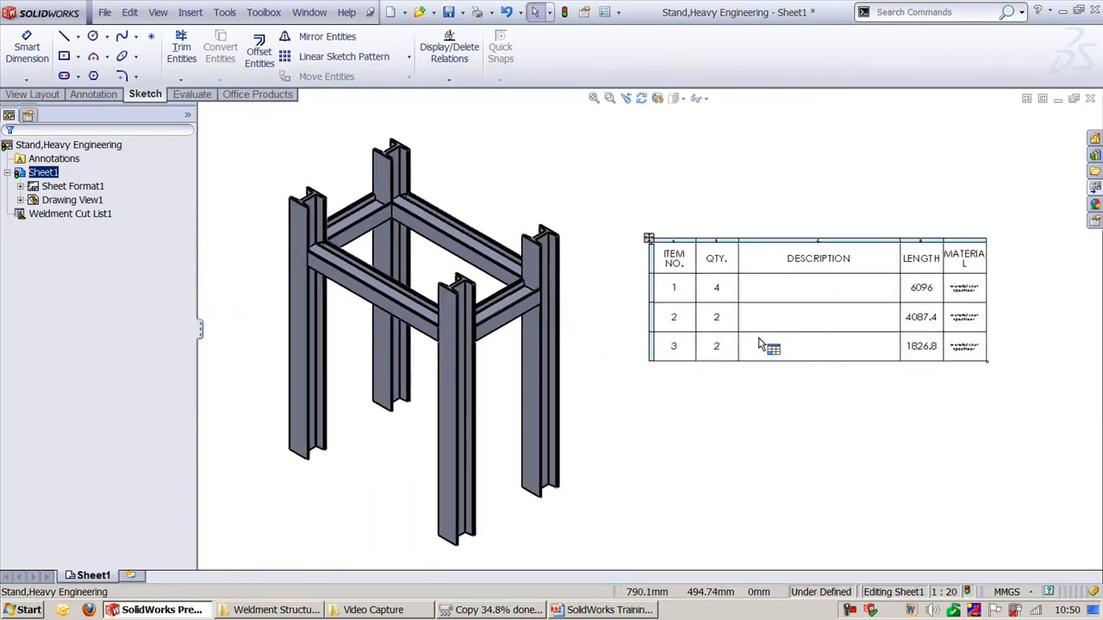
pyautogui.moveTo(665, 353)
pyautogui.mouseDown(button='middle')
pyautogui.moveTo(770, 387)
pyautogui.moveTo(758, 399)
pyautogui.moveTo(770, 443)
pyautogui.mouseUp(button='middle')
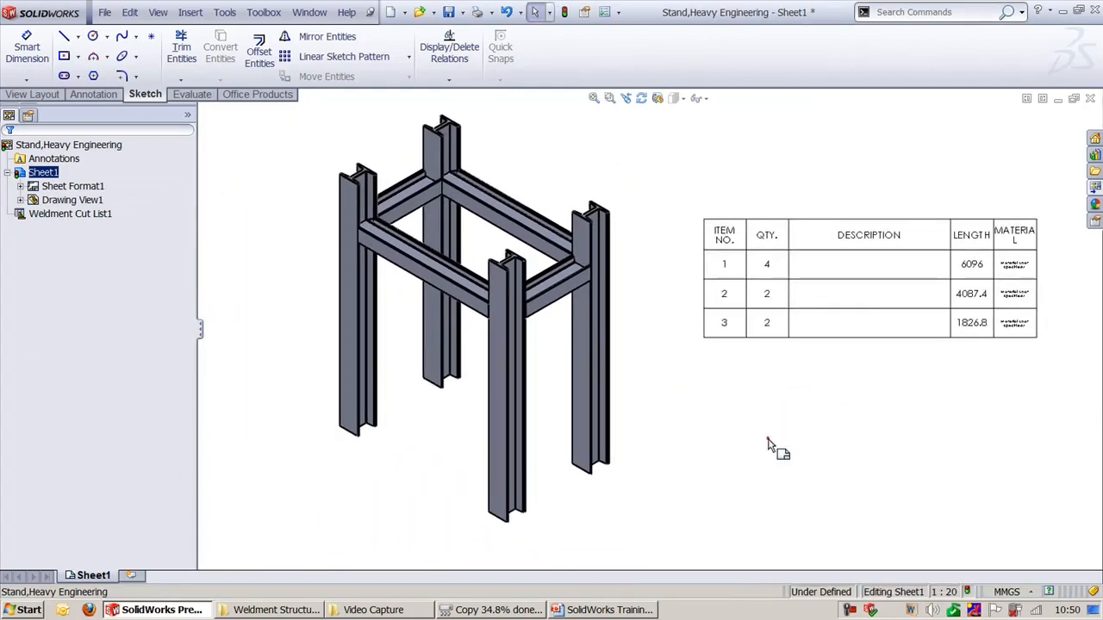
pyautogui.moveTo(996, 225); pyautogui.dragTo(1077, 225)
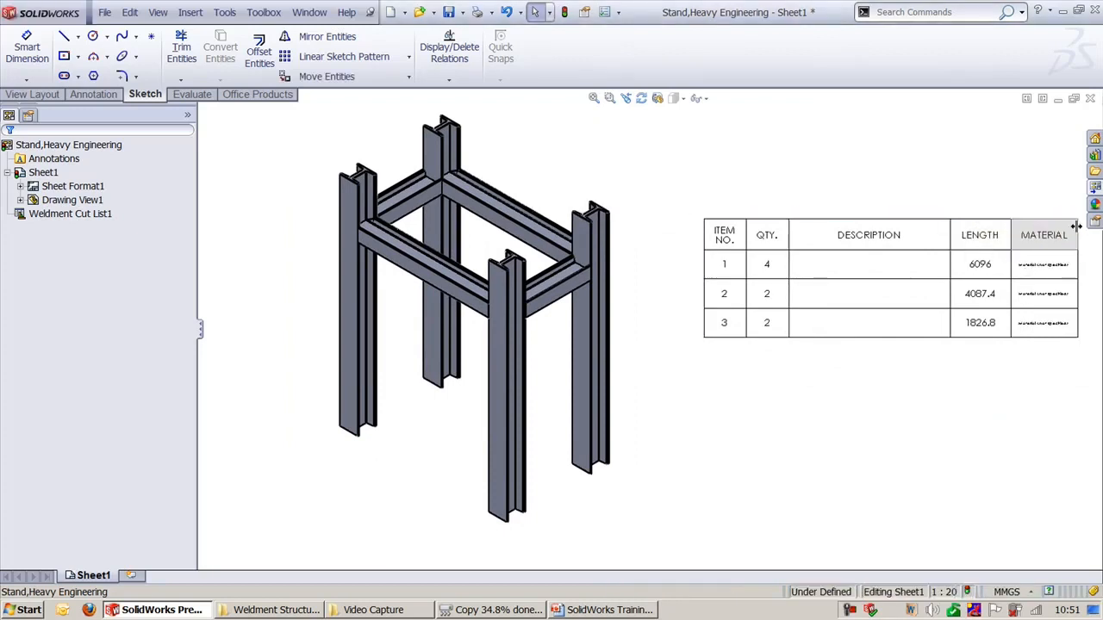
pyautogui.click(977, 397)
pyautogui.moveTo(964, 381); pyautogui.dragTo(893, 376, button='middle')
pyautogui.scroll(-1, 748, 353)
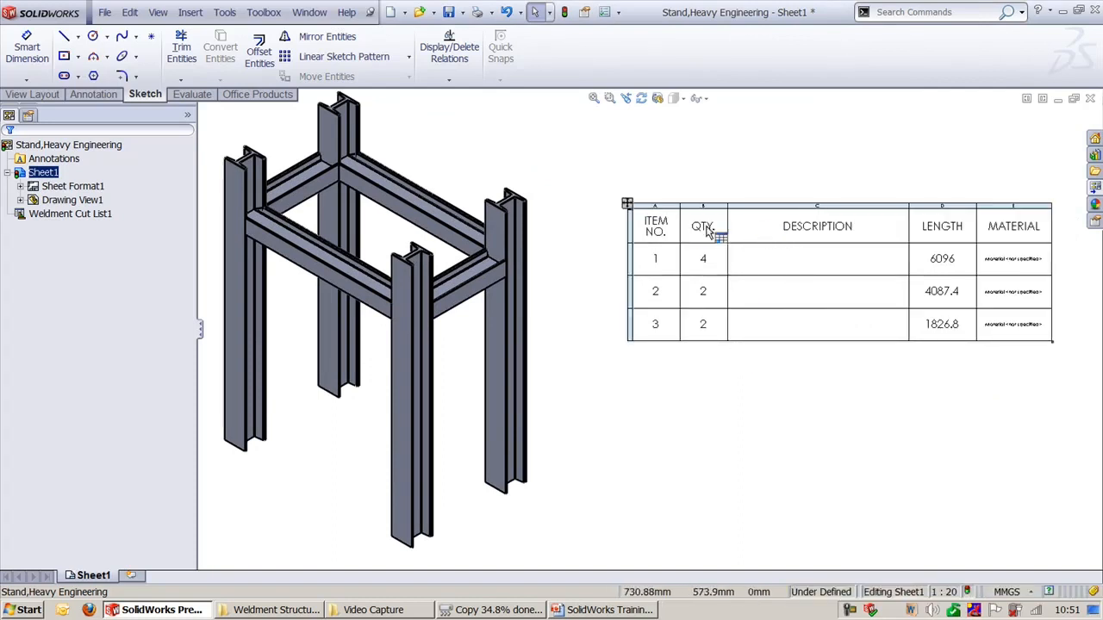
pyautogui.click(627, 207)
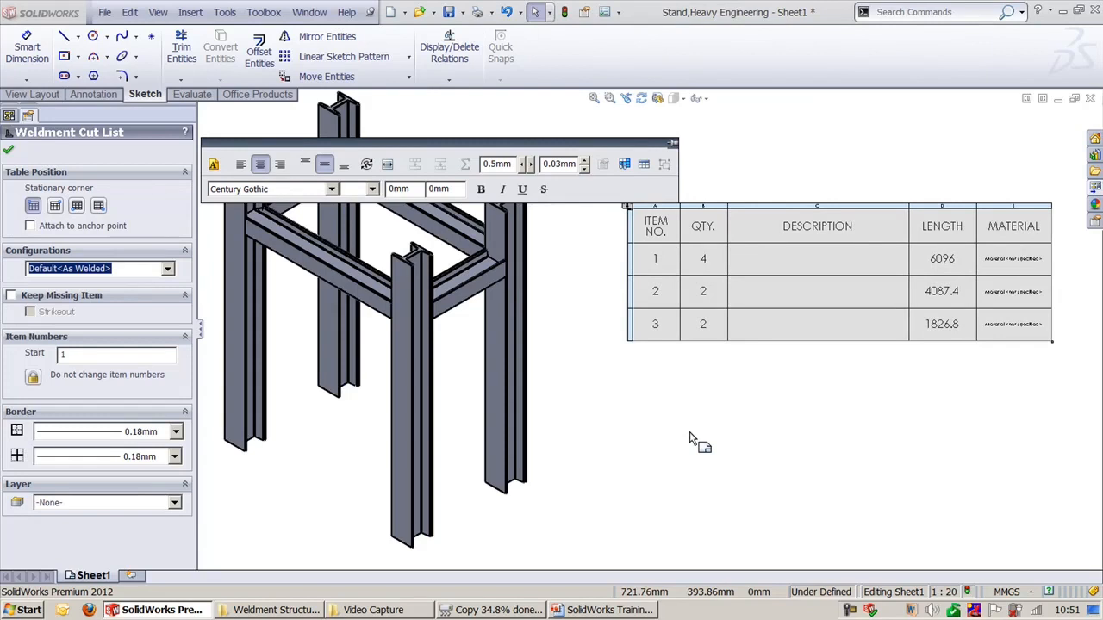
pyautogui.click(752, 439)
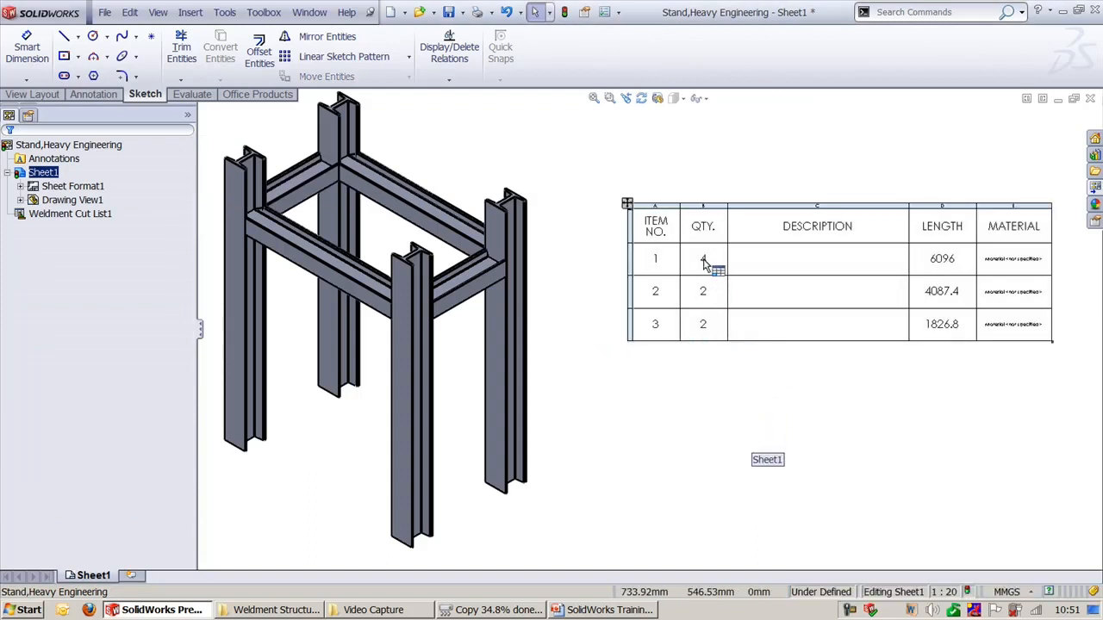
pyautogui.click(704, 260)
pyautogui.click(790, 426)
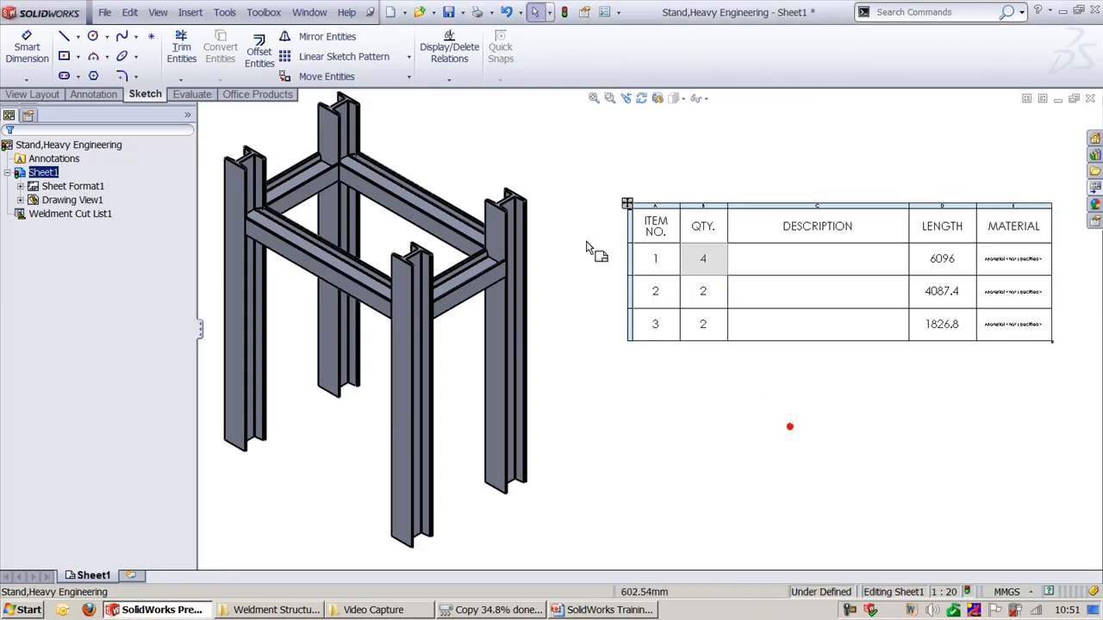
pyautogui.scroll(2, 650, 321)
pyautogui.click(693, 274)
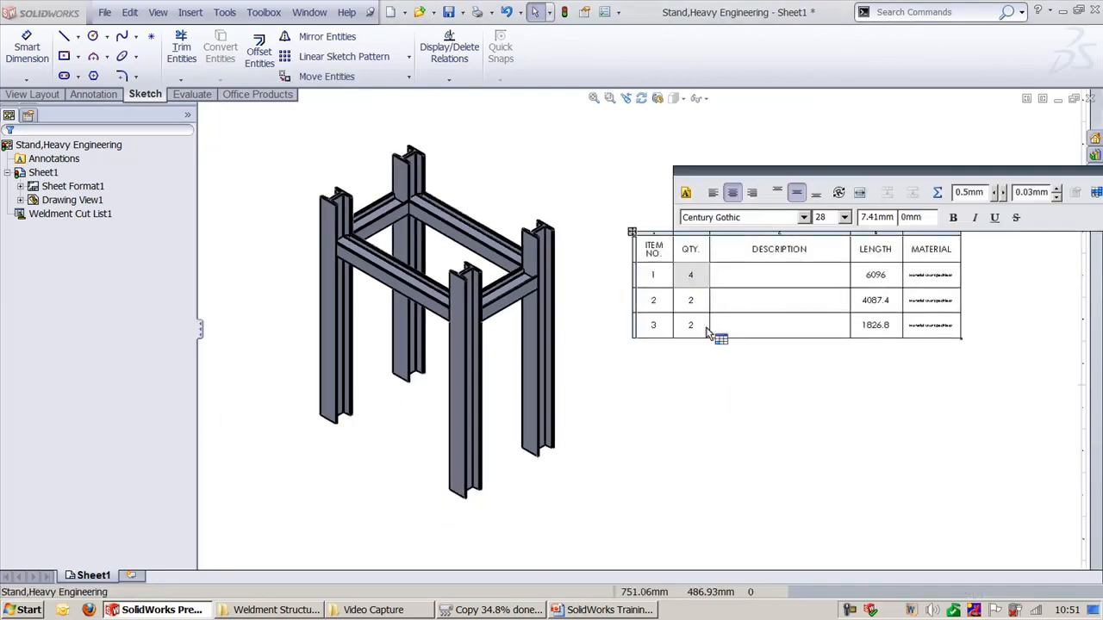
pyautogui.click(738, 392)
# Add automatic balloons to the isometric view of the stand, keeping the circular style and edge-attached leaders.
pyautogui.click(192, 12)
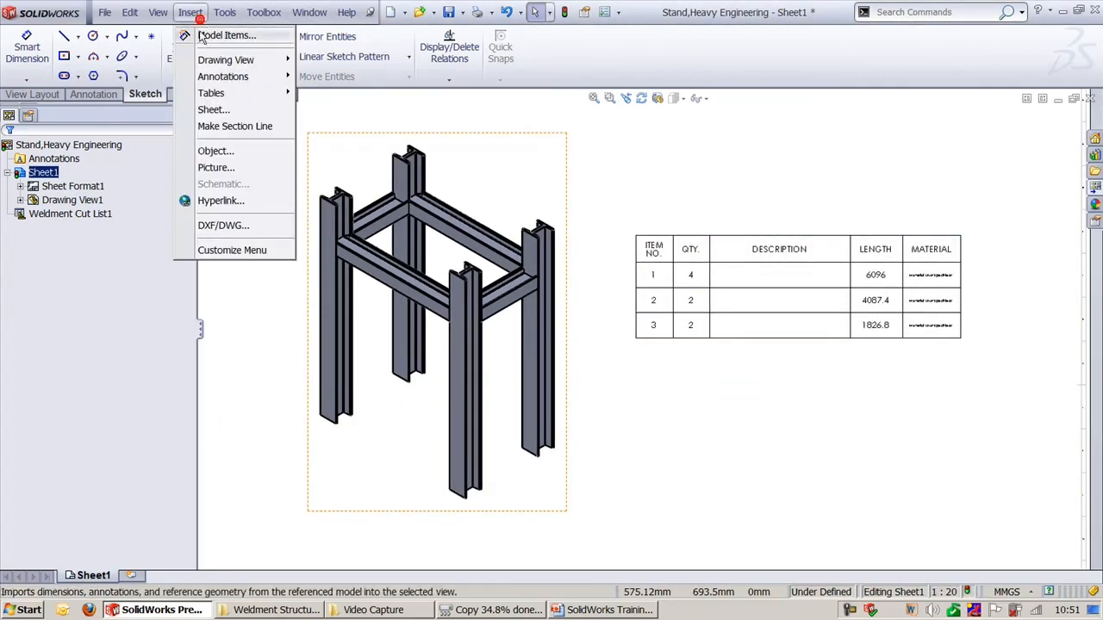
pyautogui.moveTo(259, 77)
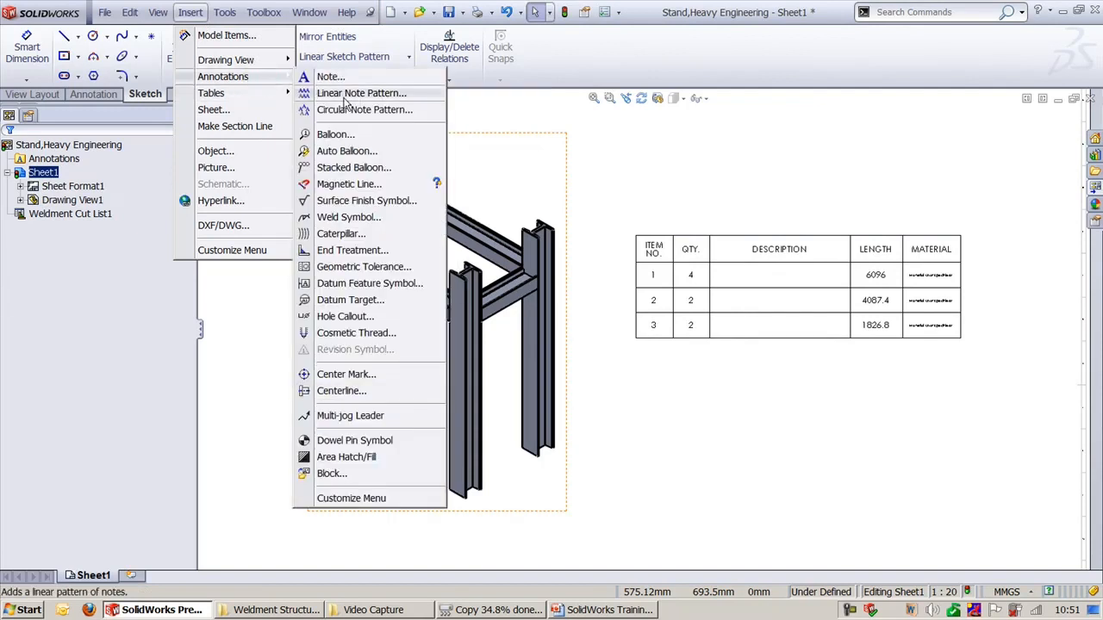
pyautogui.click(343, 151)
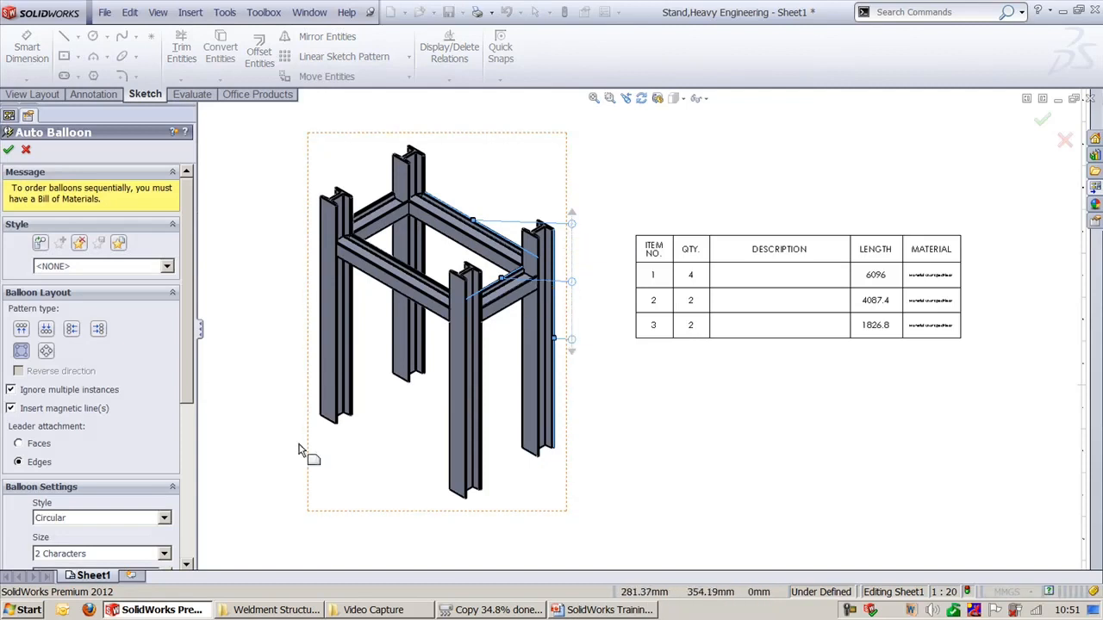
pyautogui.moveTo(184, 371); pyautogui.dragTo(218, 298)
pyautogui.click(9, 151)
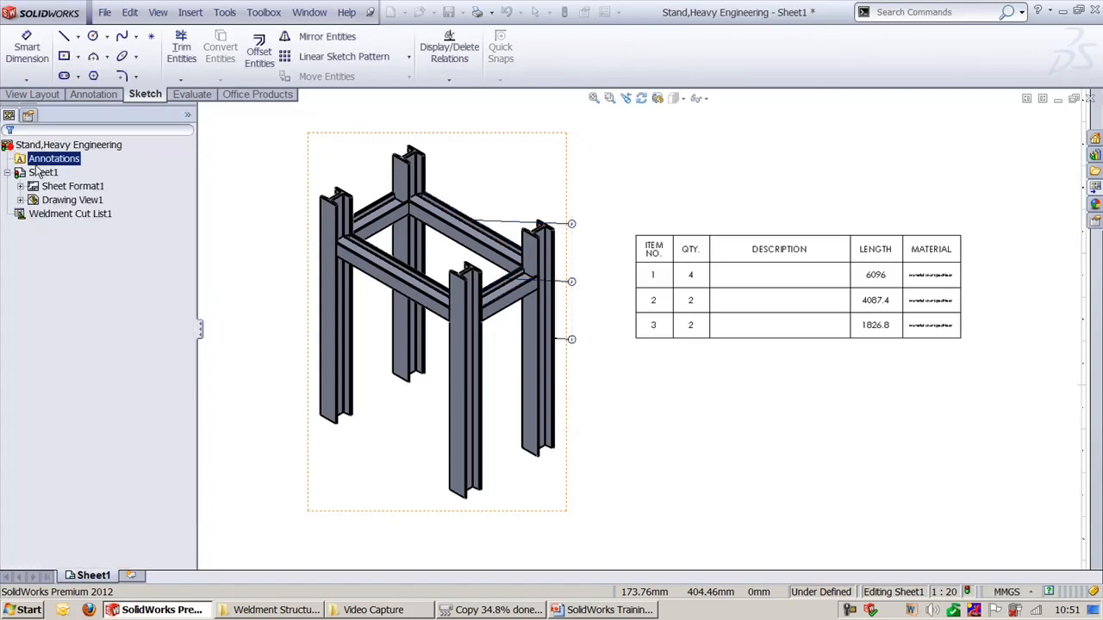
pyautogui.click(768, 461)
# Examine the balloon numbers on the stand against the item numbers, quantities and lengths in the cut list table.
pyautogui.scroll(-3, 649, 332)
pyautogui.scroll(-4, 558, 233)
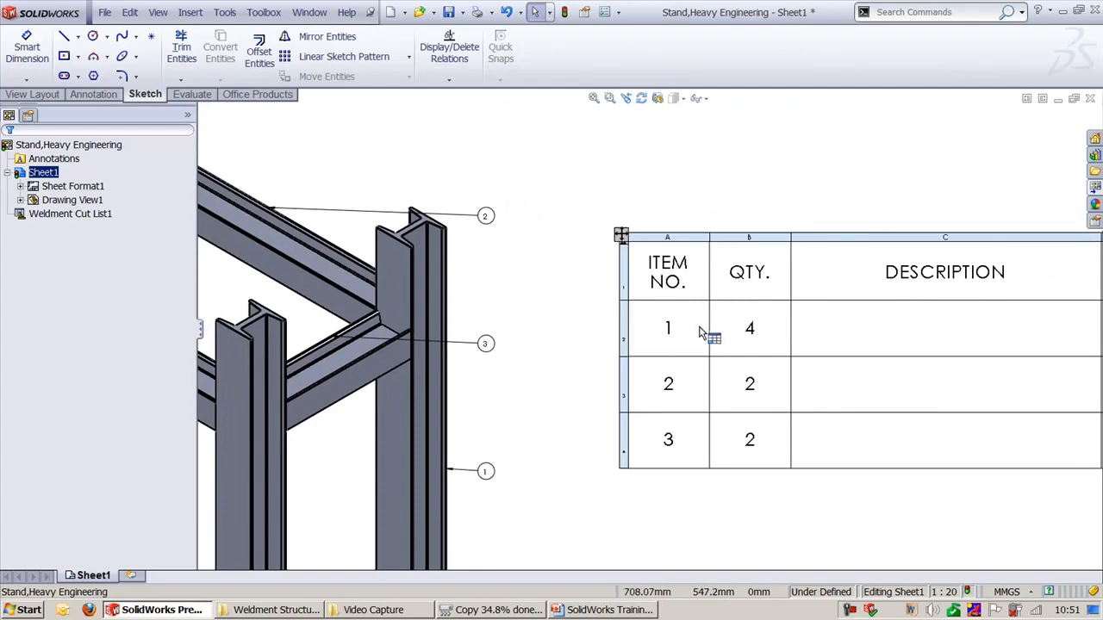
pyautogui.click(486, 472)
pyautogui.moveTo(531, 352); pyautogui.dragTo(691, 214, button='middle')
pyautogui.scroll(-1, 633, 323)
pyautogui.scroll(3, 558, 338)
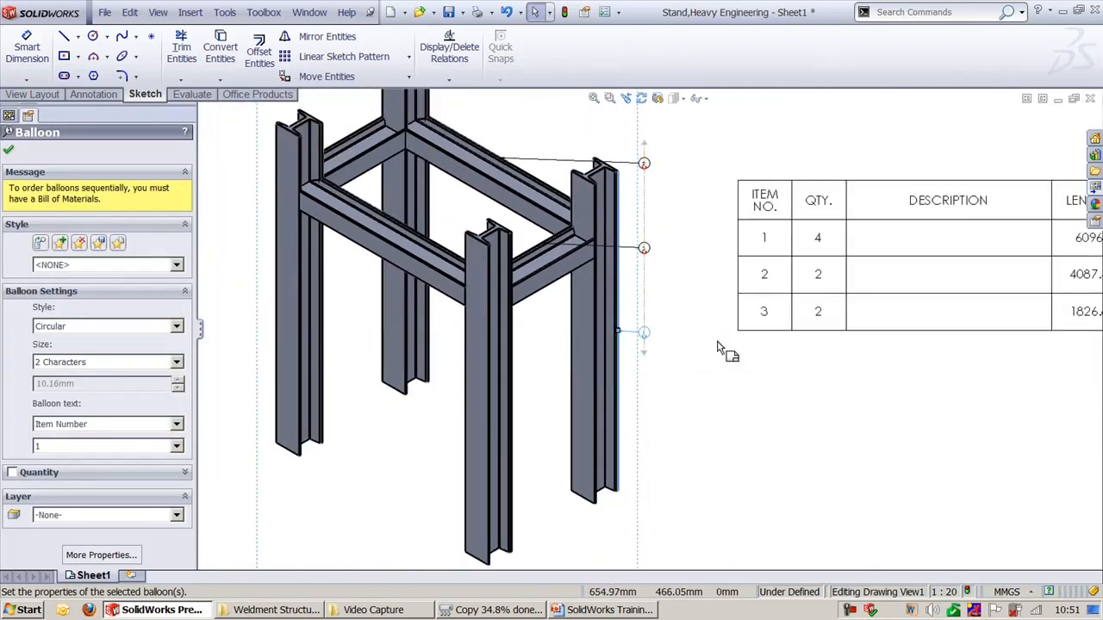
pyautogui.moveTo(710, 341); pyautogui.dragTo(515, 359, button='middle')
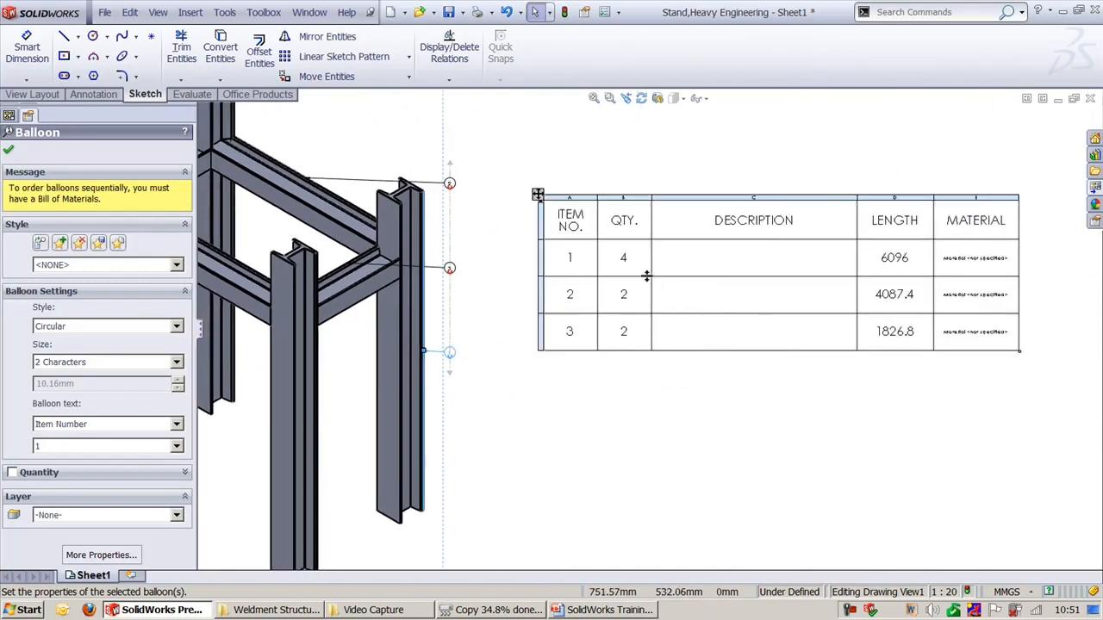
pyautogui.click(899, 266)
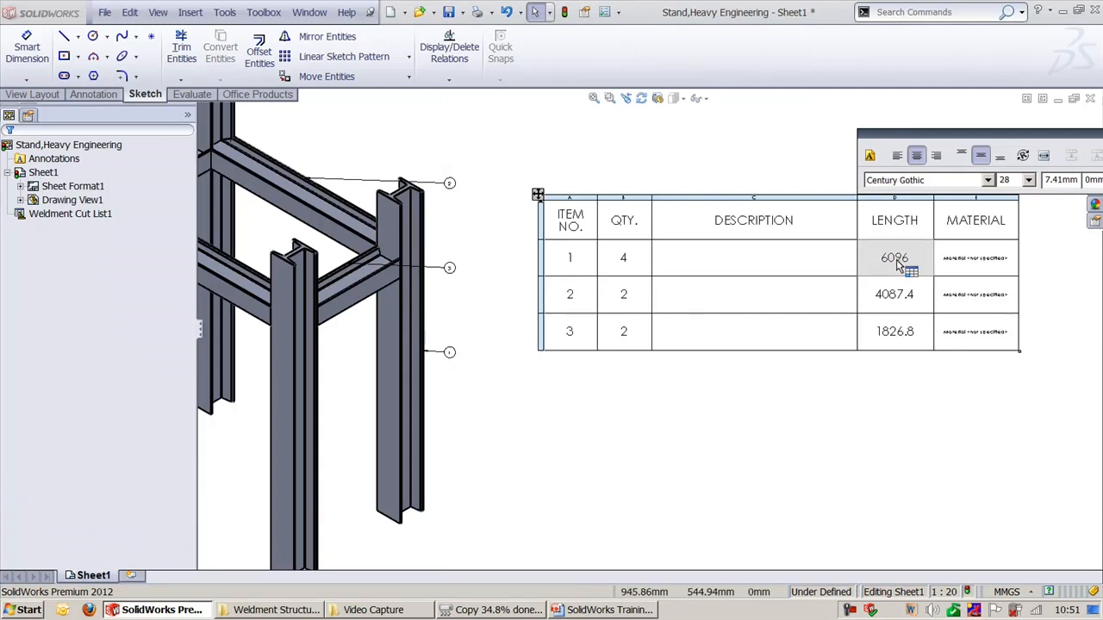
pyautogui.click(756, 416)
pyautogui.scroll(1, 762, 401)
pyautogui.moveTo(680, 382)
pyautogui.mouseDown(button='middle')
pyautogui.moveTo(896, 392)
pyautogui.moveTo(833, 379)
pyautogui.mouseUp(button='middle')
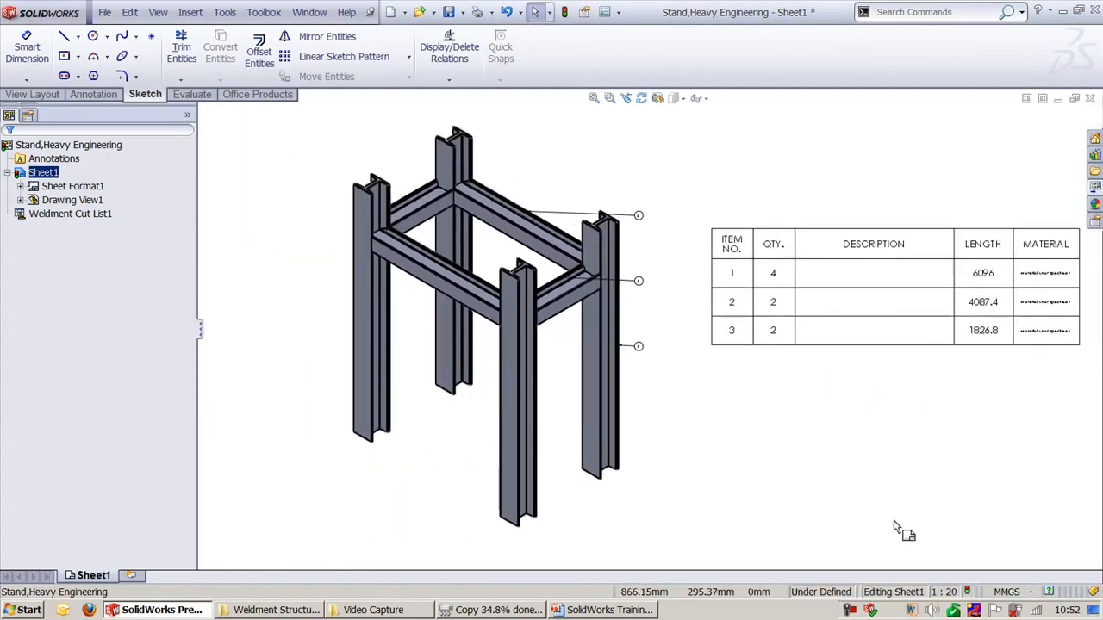
pyautogui.moveTo(918, 512); pyautogui.dragTo(887, 502, button='middle')
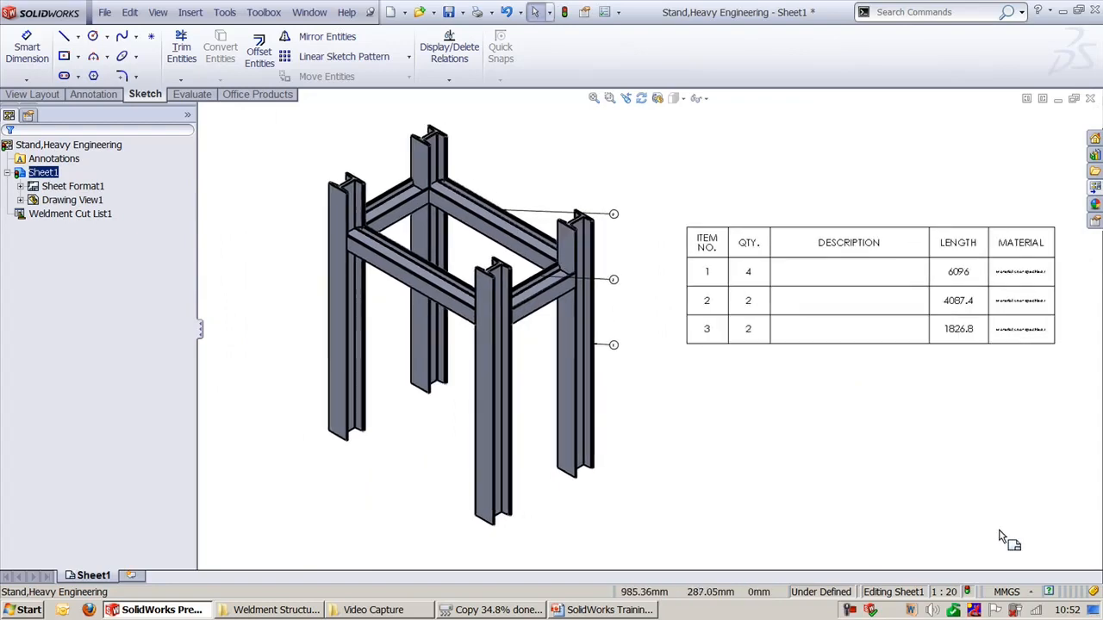
# Switch to the SolidWorks Training 04 presentation in PowerPoint and advance it by one slide.
pyautogui.click(612, 610)
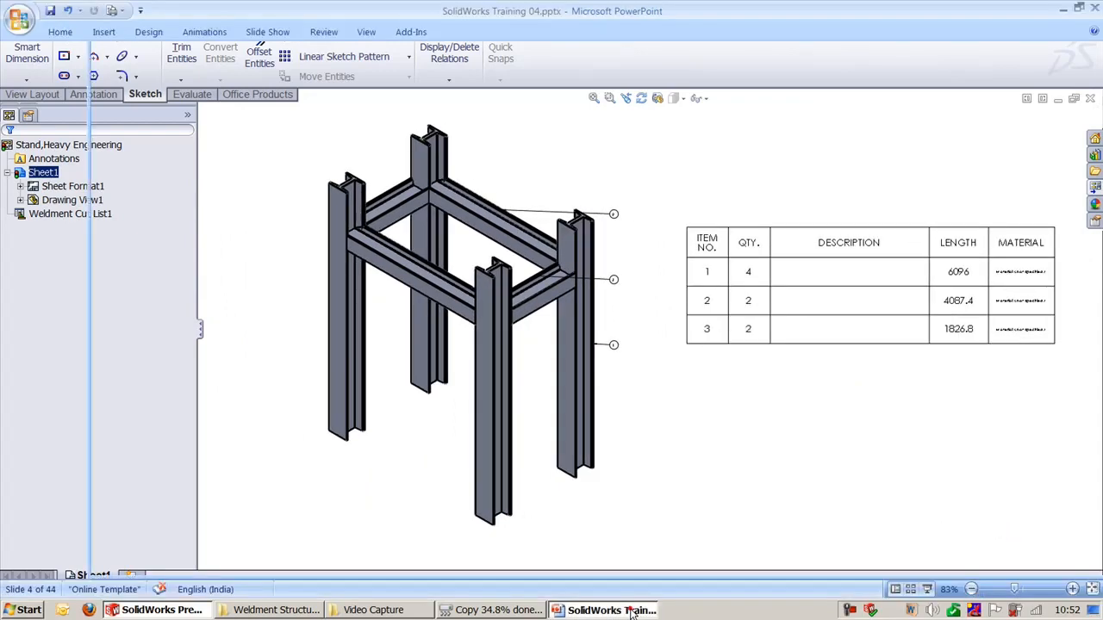
pyautogui.press('Down')
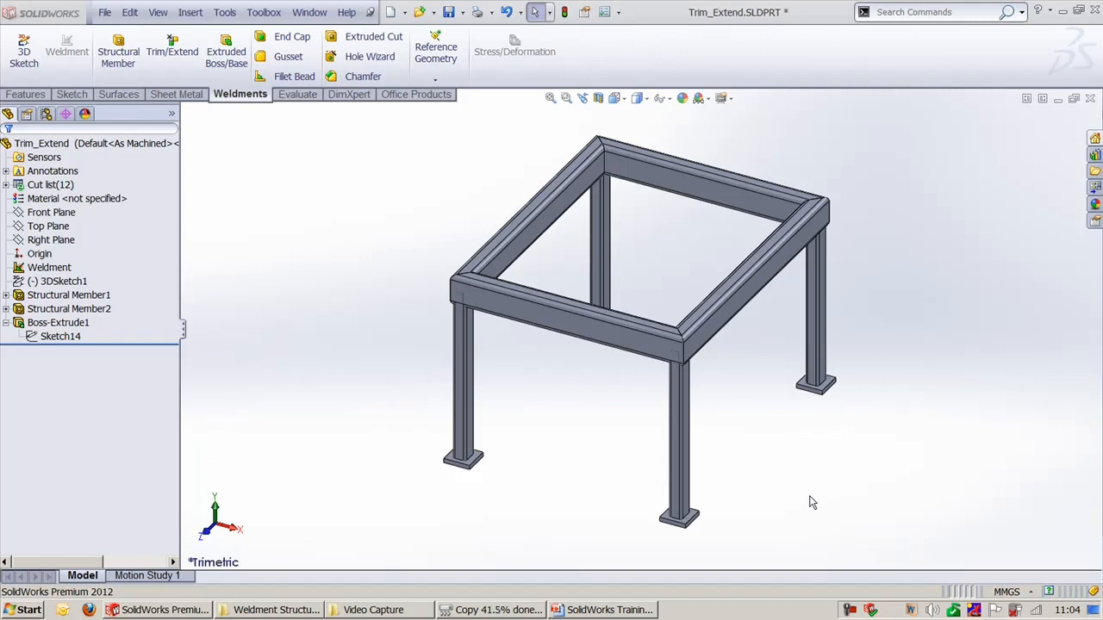
# Examine which parts of the table frame belong to Structural Member1, Structural Member2 and Boss-Extrude1, and clear the selection.
pyautogui.click(58, 295)
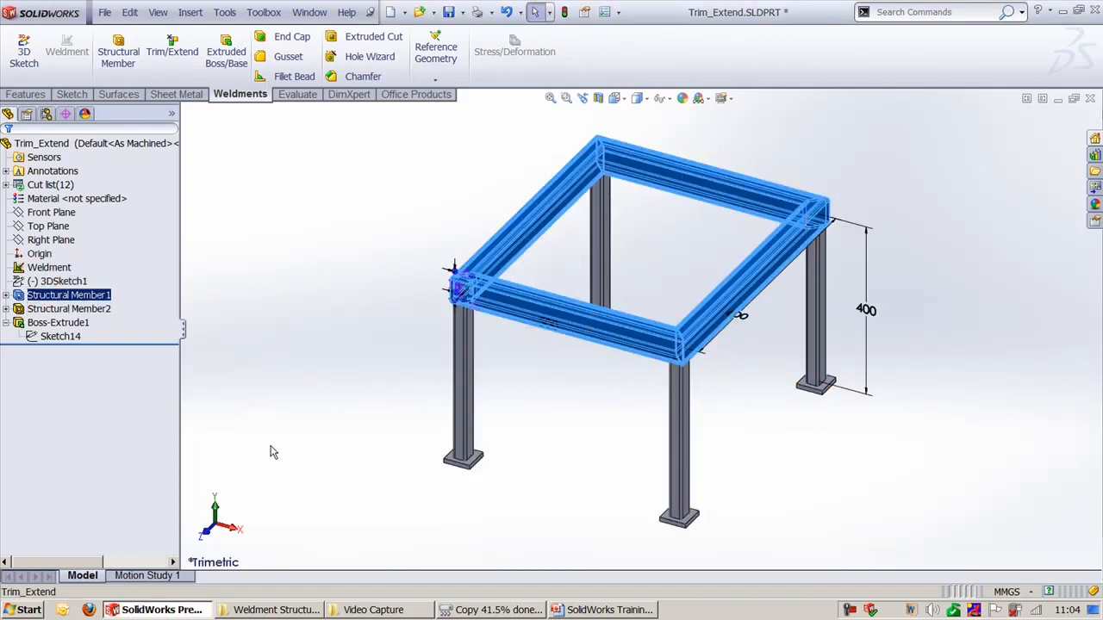
pyautogui.keyDown('ctrl'); pyautogui.click(71, 308); pyautogui.keyUp('ctrl')
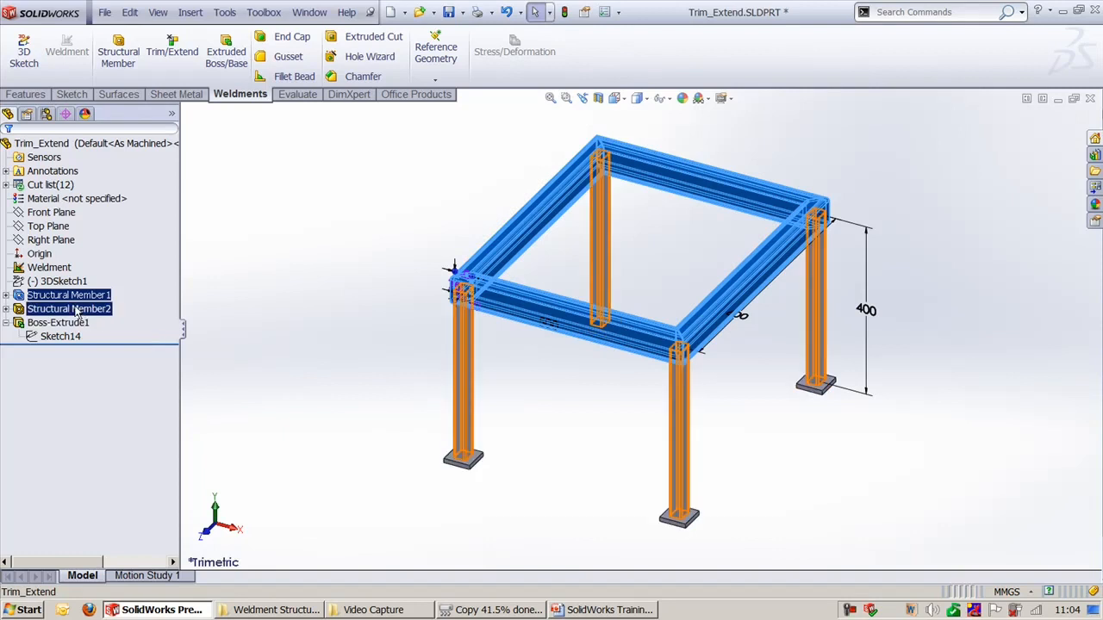
pyautogui.click(76, 311)
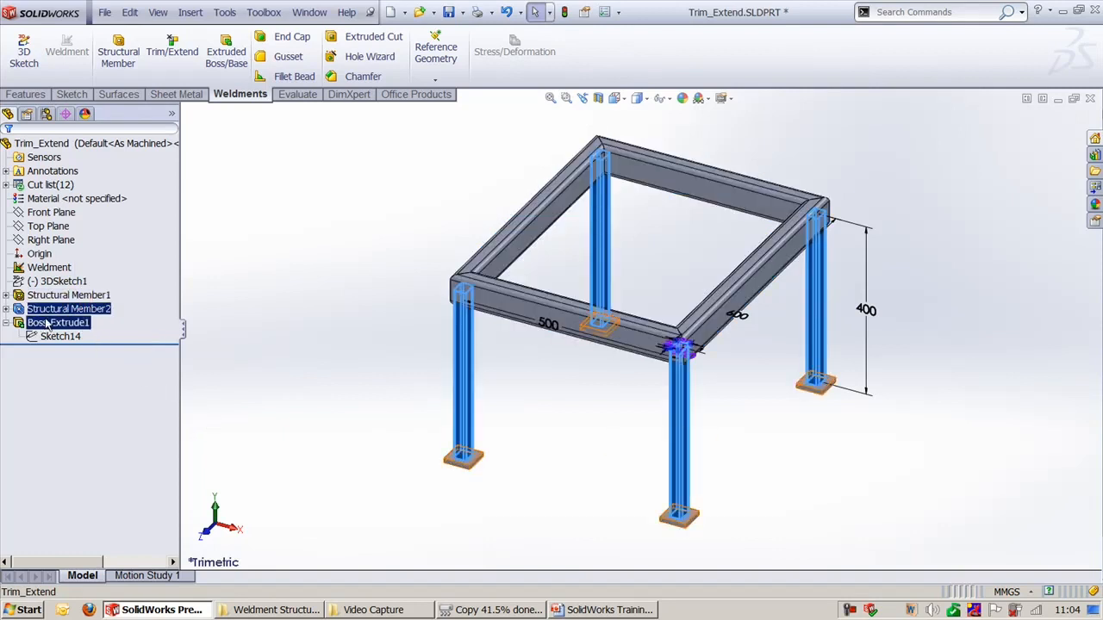
pyautogui.click(47, 324)
pyautogui.click(297, 380)
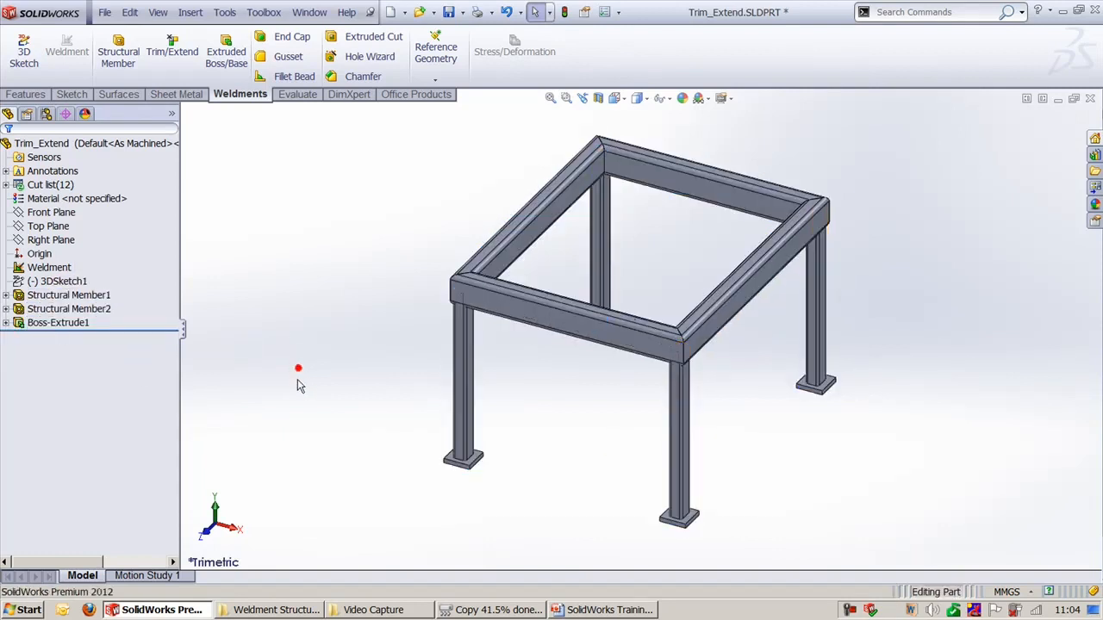
# Set up a Trim/Extend at the frame's back corner, with one top rail as the body to trim and the adjoining rail as the boundary.
pyautogui.moveTo(680, 292); pyautogui.dragTo(741, 310, button='middle')
pyautogui.scroll(-5, 905, 250)
pyautogui.keyDown('ctrl'); pyautogui.moveTo(954, 222); pyautogui.dragTo(598, 416, button='middle'); pyautogui.keyUp('ctrl')
pyautogui.scroll(2, 598, 416)
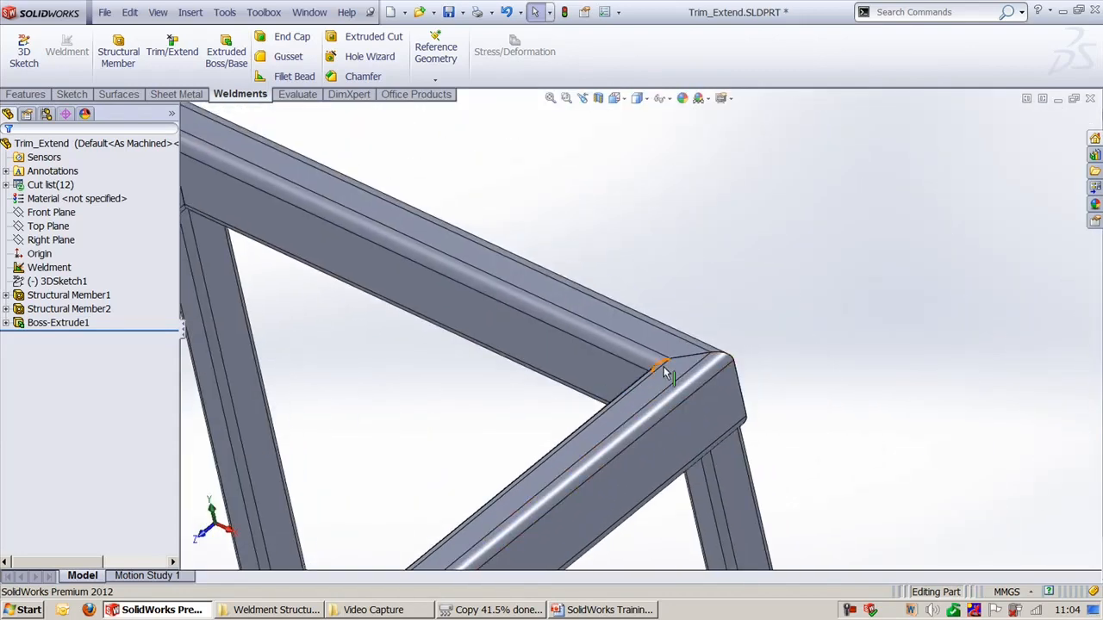
pyautogui.keyDown('ctrl'); pyautogui.moveTo(614, 299); pyautogui.dragTo(929, 418, button='middle'); pyautogui.keyUp('ctrl')
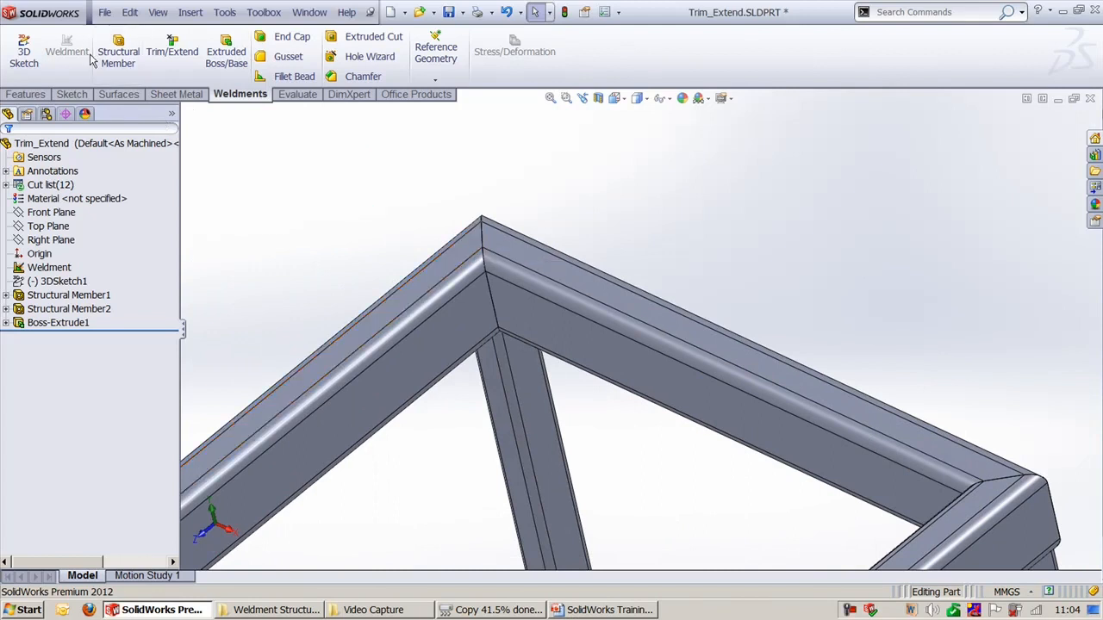
pyautogui.click(188, 69)
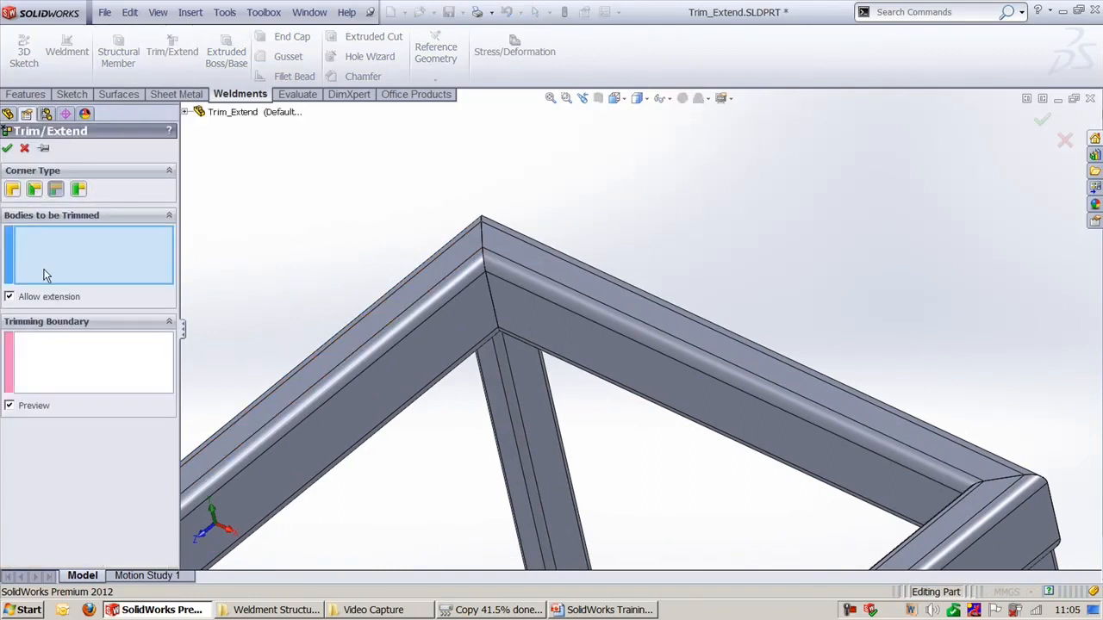
pyautogui.click(396, 309)
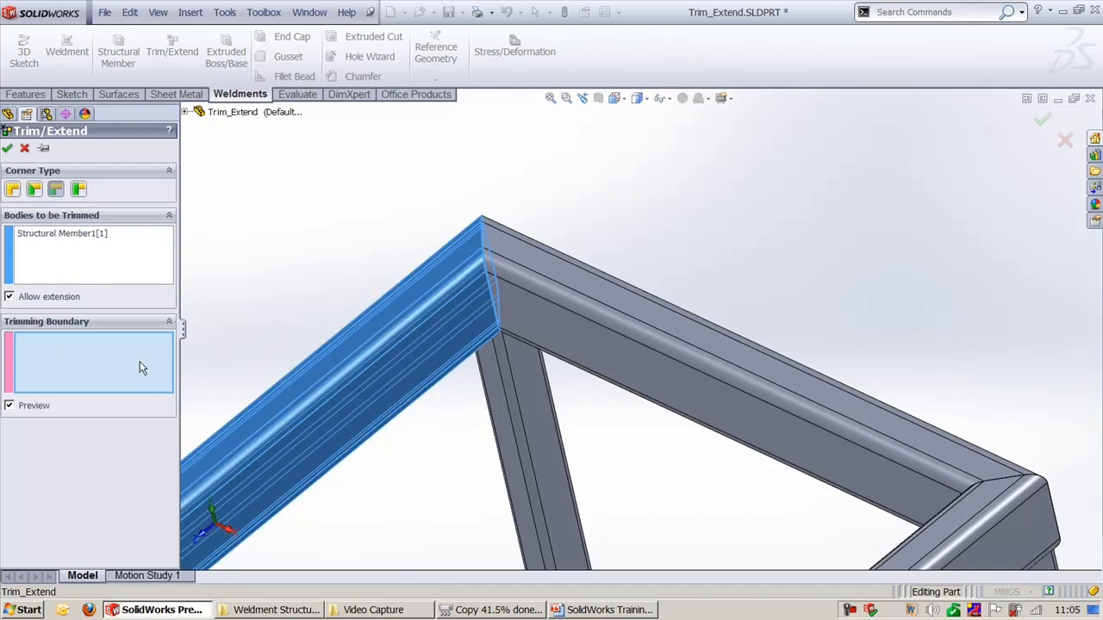
pyautogui.click(611, 286)
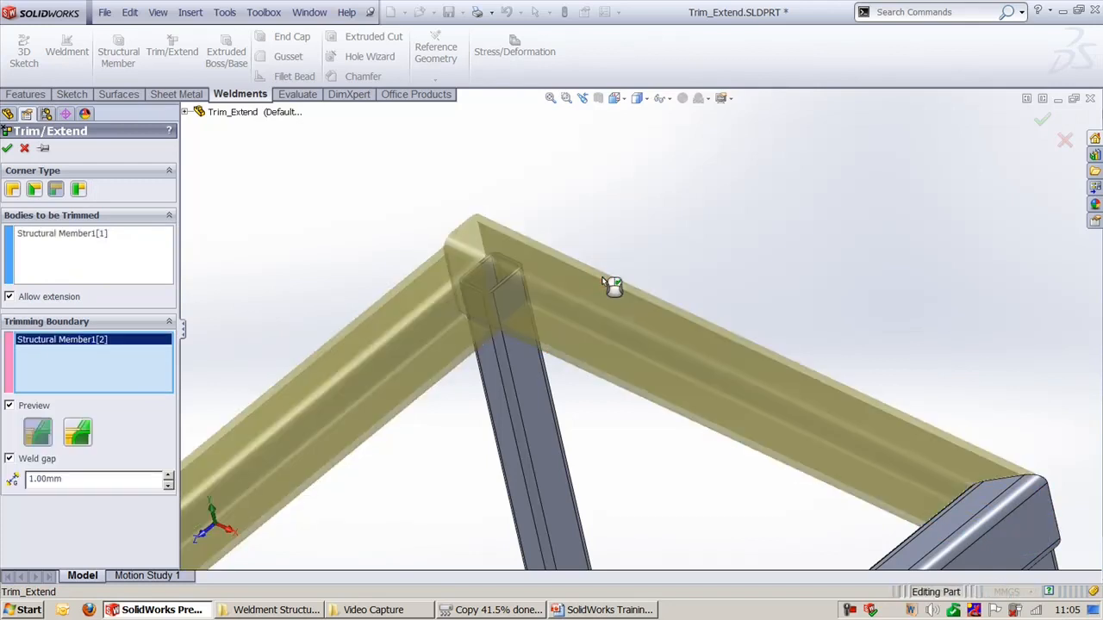
# Compare the corner types on the back corner and apply the End Miter type with the 1.00 mm weld gap.
pyautogui.click(13, 191)
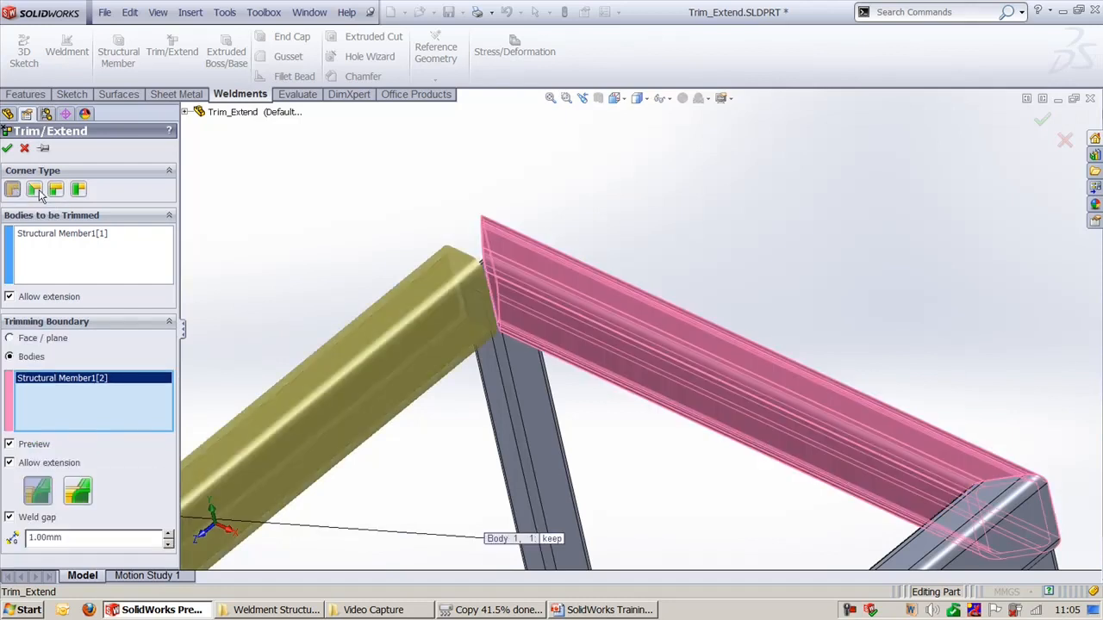
pyautogui.click(35, 190)
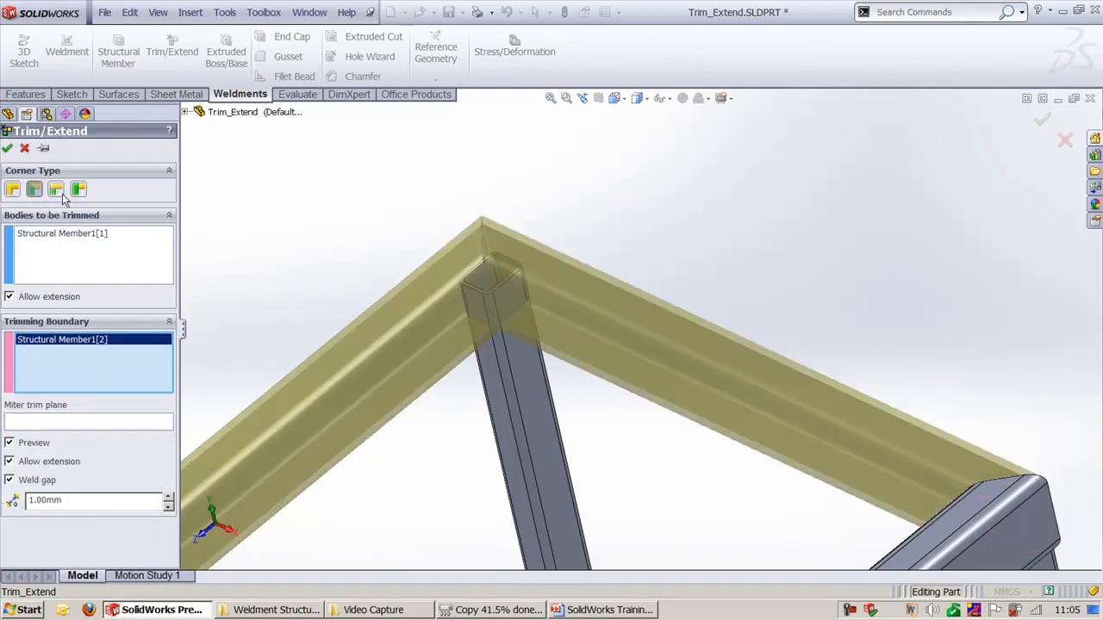
pyautogui.click(56, 190)
pyautogui.click(78, 190)
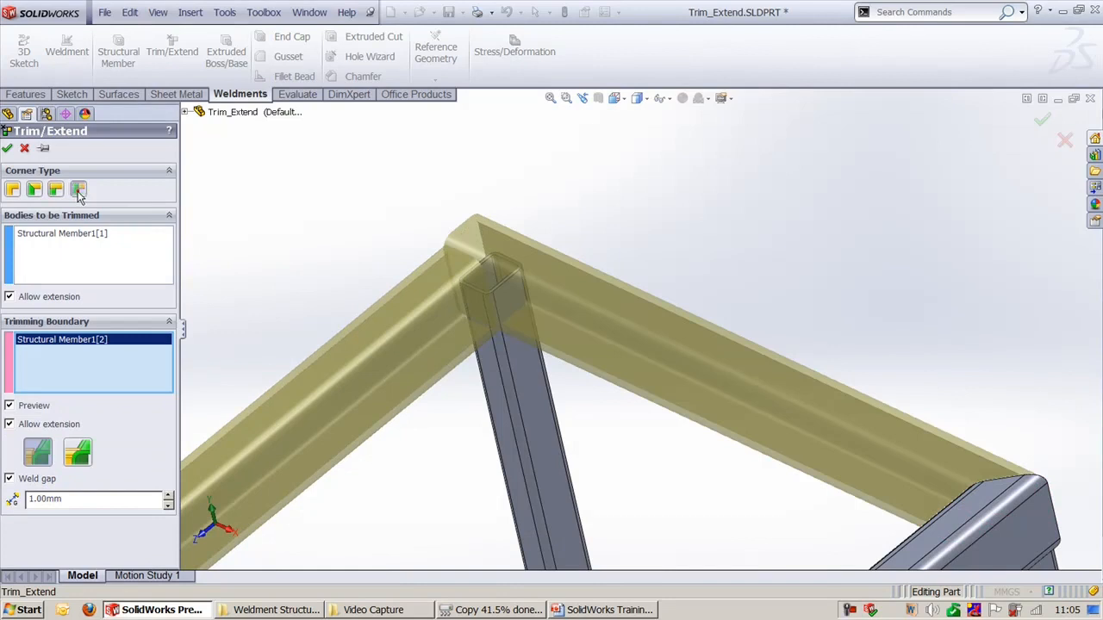
pyautogui.click(35, 190)
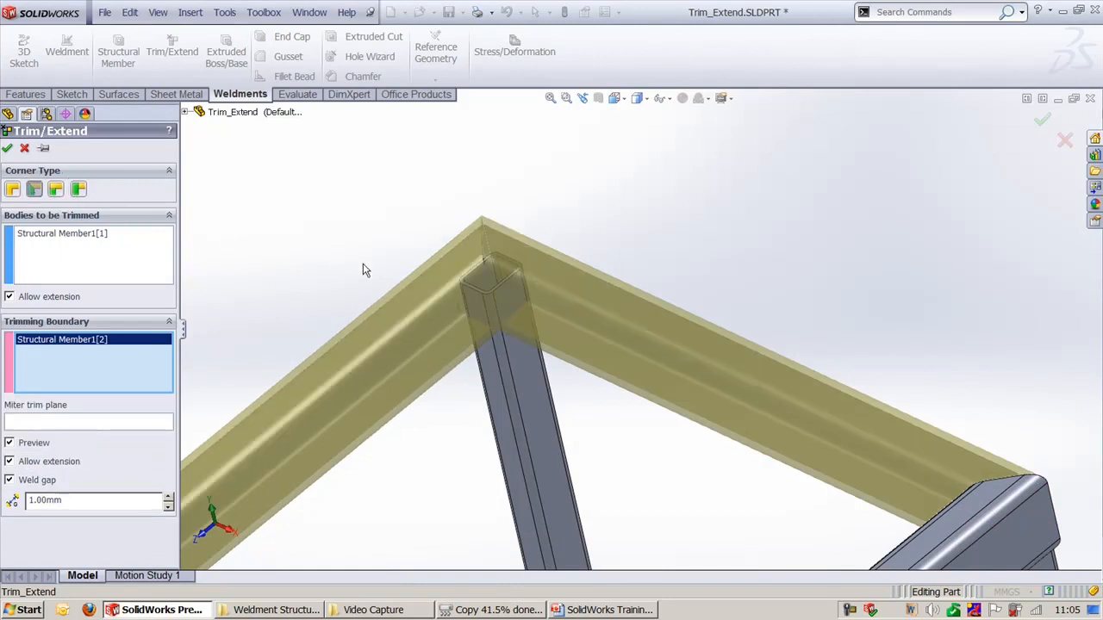
pyautogui.press('z')
pyautogui.keyDown('ctrl'); pyautogui.moveTo(305, 357); pyautogui.dragTo(372, 298, button='middle'); pyautogui.keyUp('ctrl')
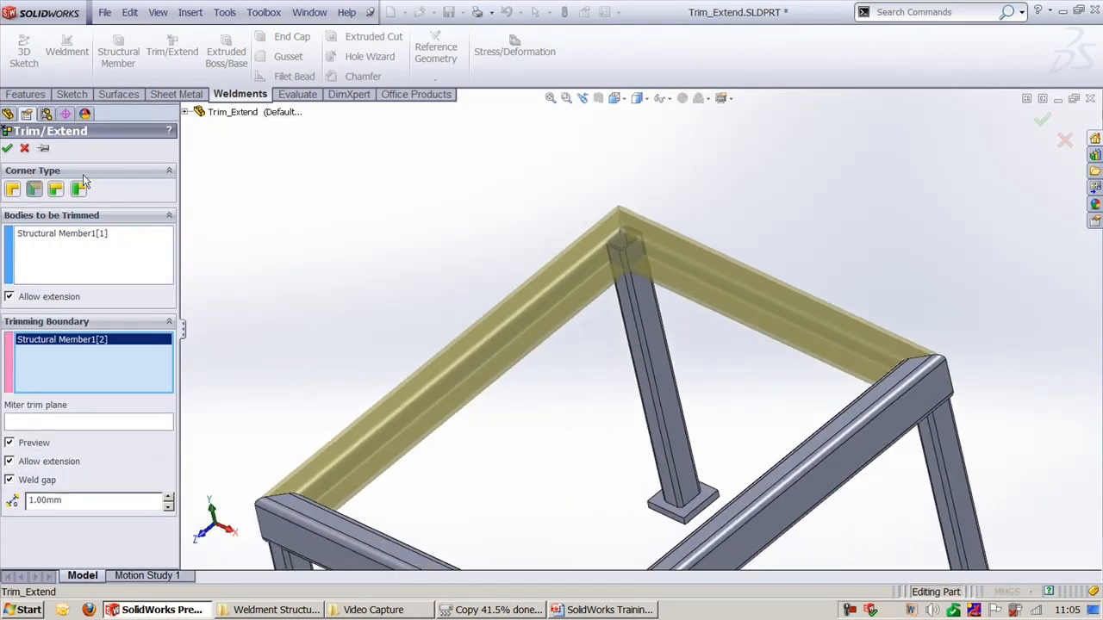
pyautogui.click(7, 149)
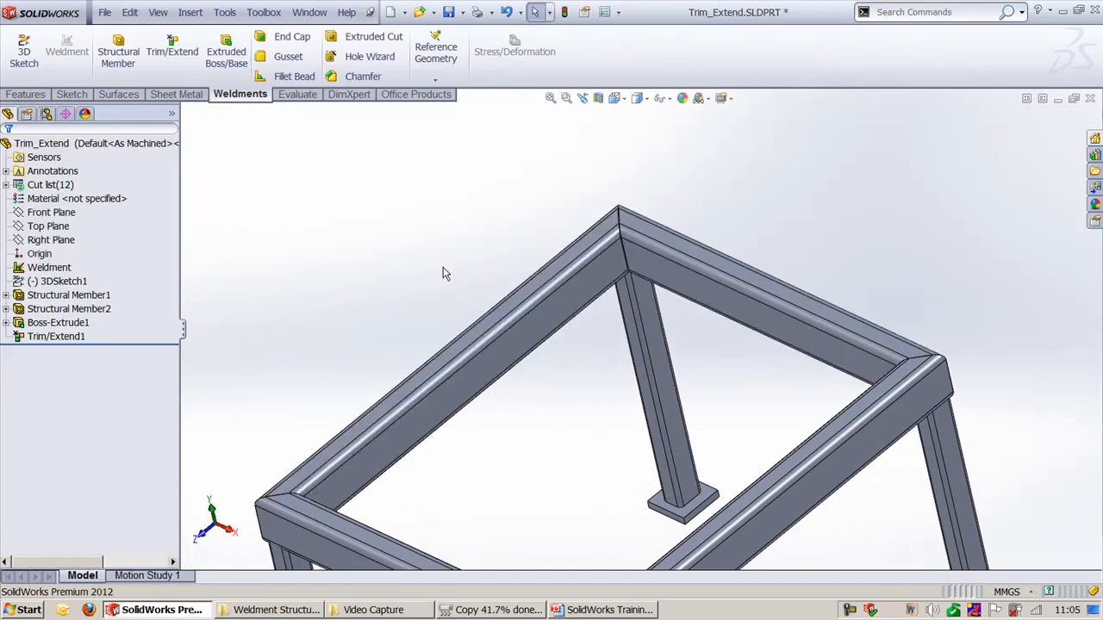
# Try to trim the leg under the mitred corner with End Trim against the flat underside face of the adjoining rail.
pyautogui.hotkey('ctrl', '7')
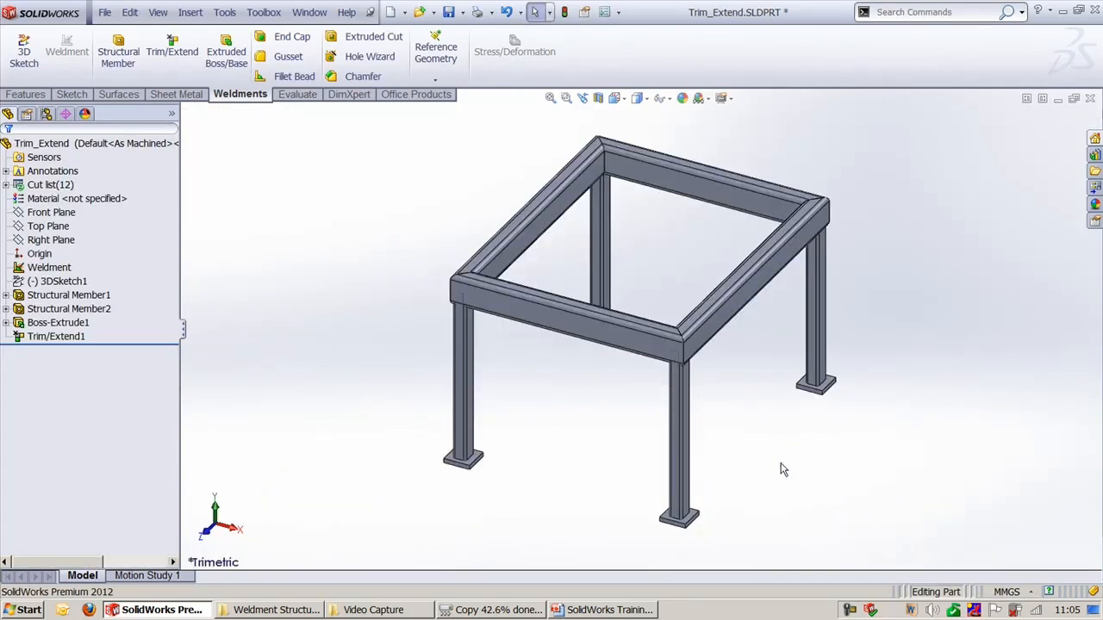
pyautogui.moveTo(783, 469); pyautogui.dragTo(713, 289, button='middle')
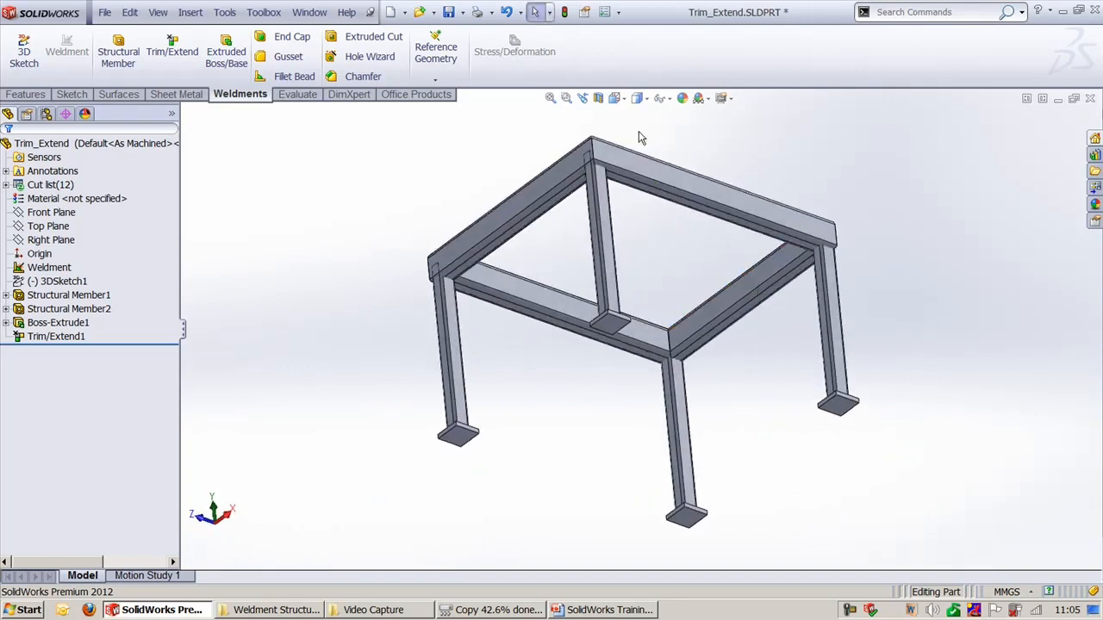
pyautogui.scroll(-6, 638, 137)
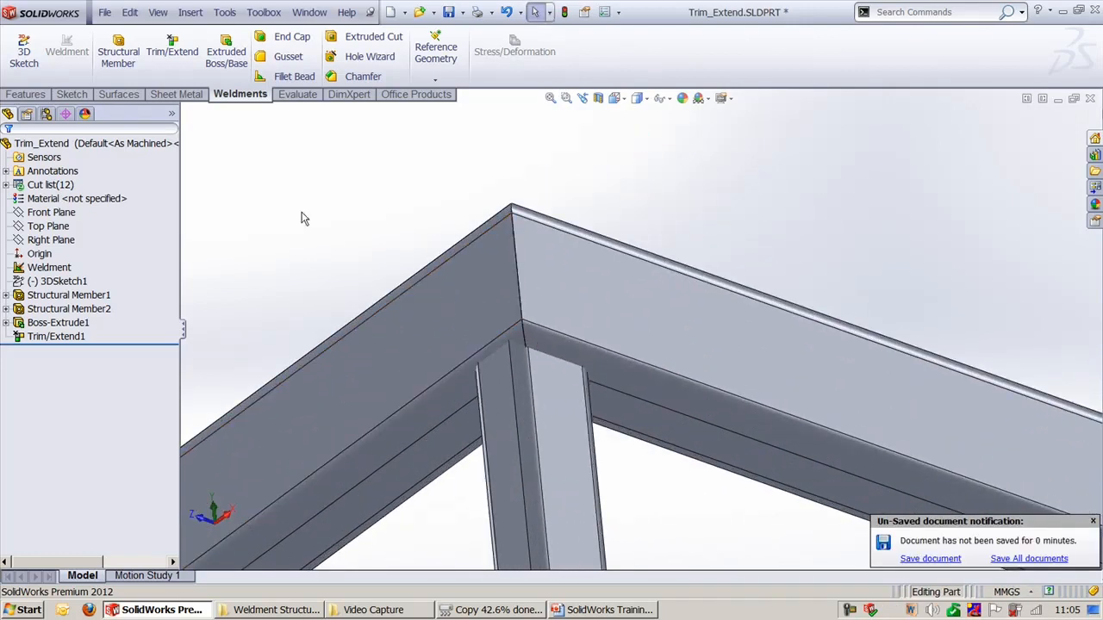
pyautogui.click(171, 47)
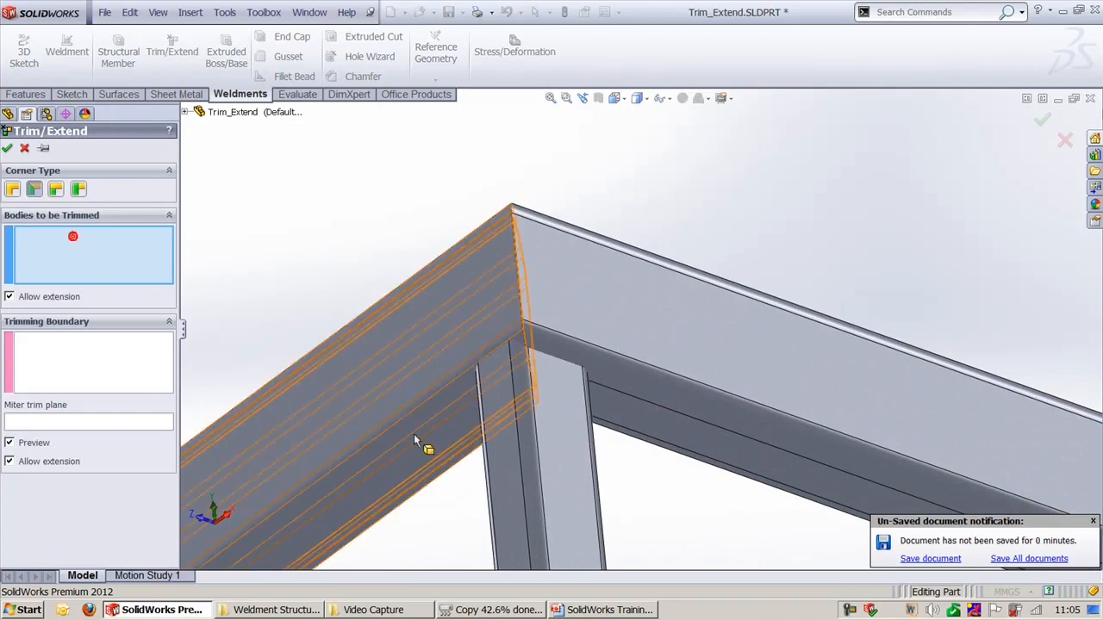
pyautogui.click(561, 443)
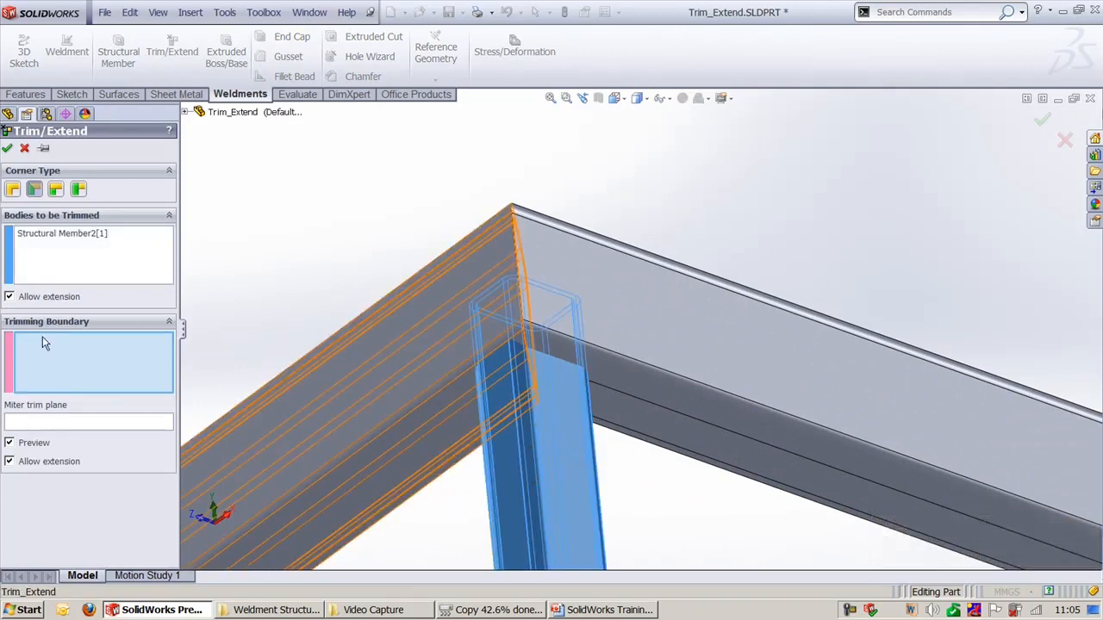
pyautogui.click(15, 191)
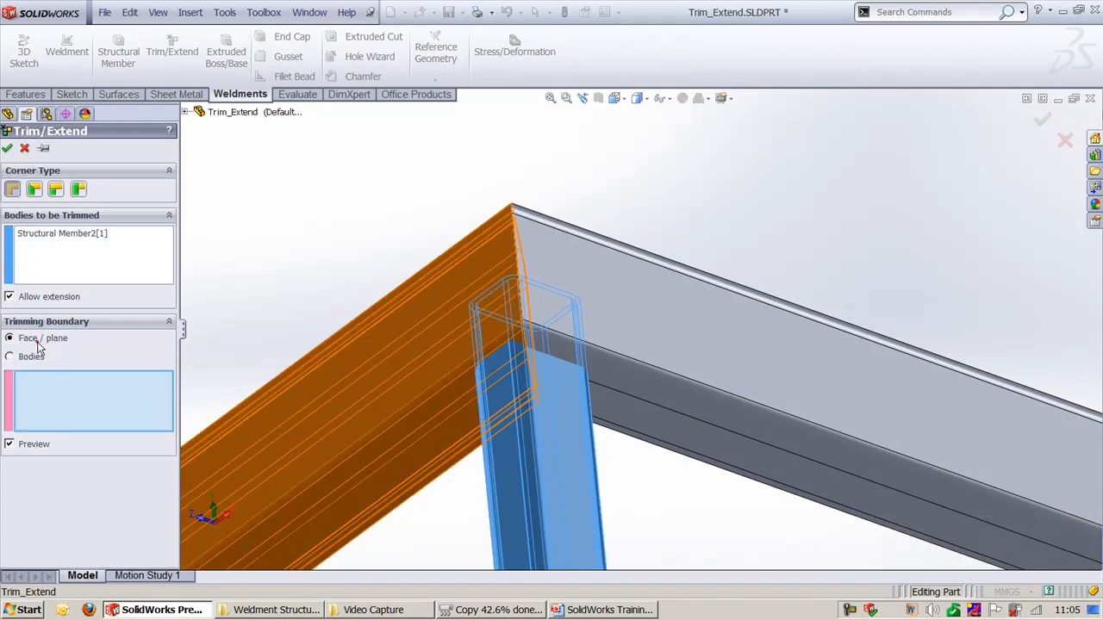
pyautogui.click(657, 414)
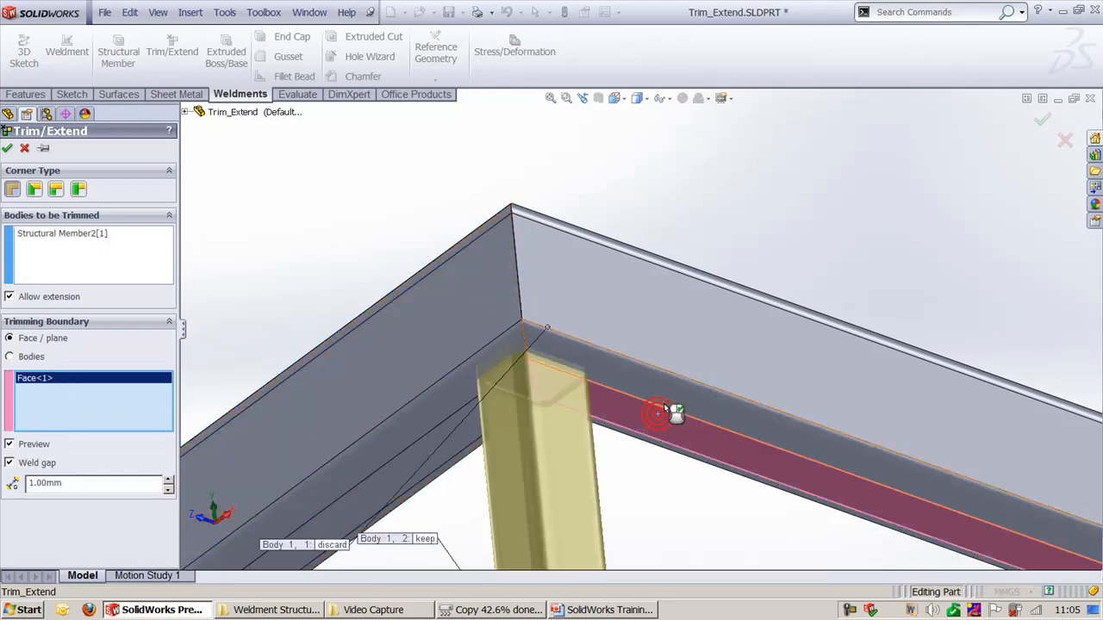
# Try adding the rail's rounded lower edge face as a second trimming boundary for the leg, and close Trim/Extend.
pyautogui.scroll(3, 608, 293)
pyautogui.scroll(-6, 558, 370)
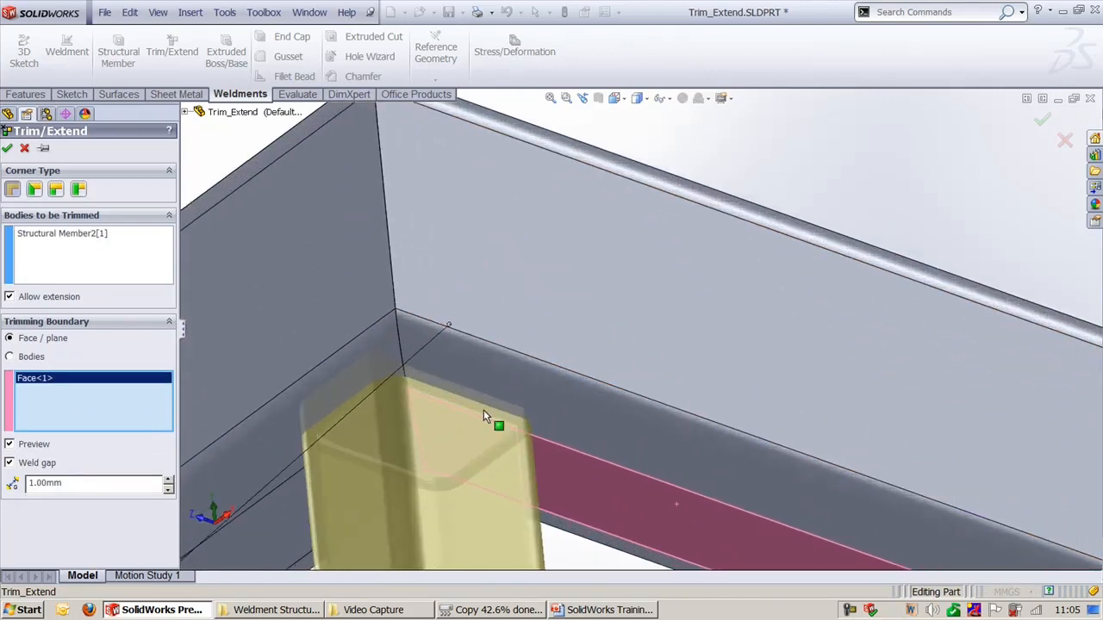
pyautogui.click(99, 399)
pyautogui.click(543, 440)
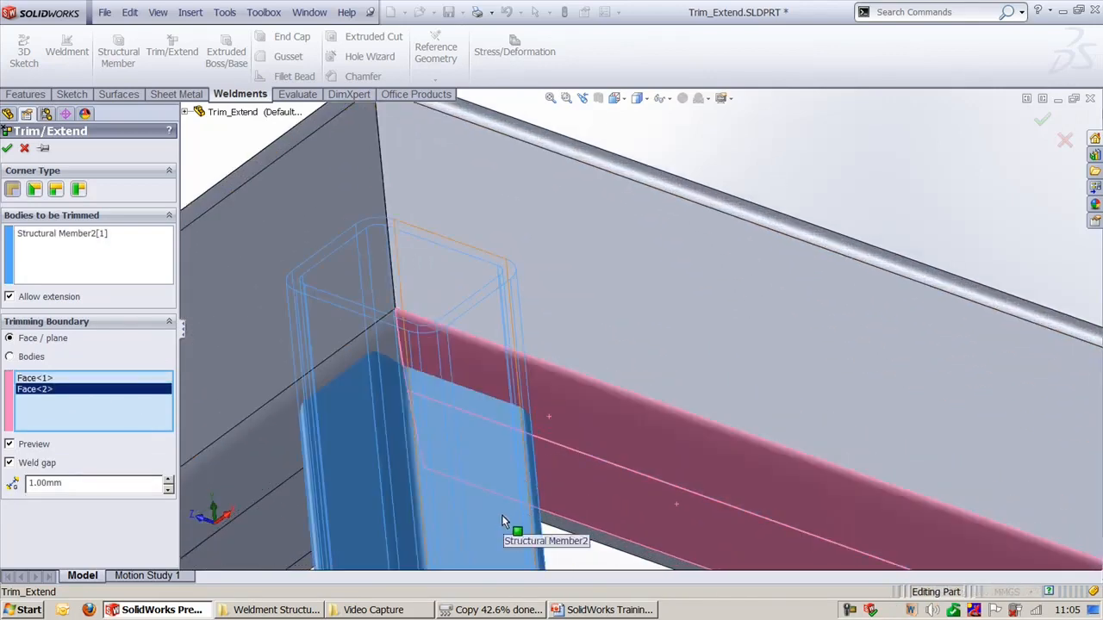
pyautogui.moveTo(505, 523); pyautogui.dragTo(569, 422, button='middle')
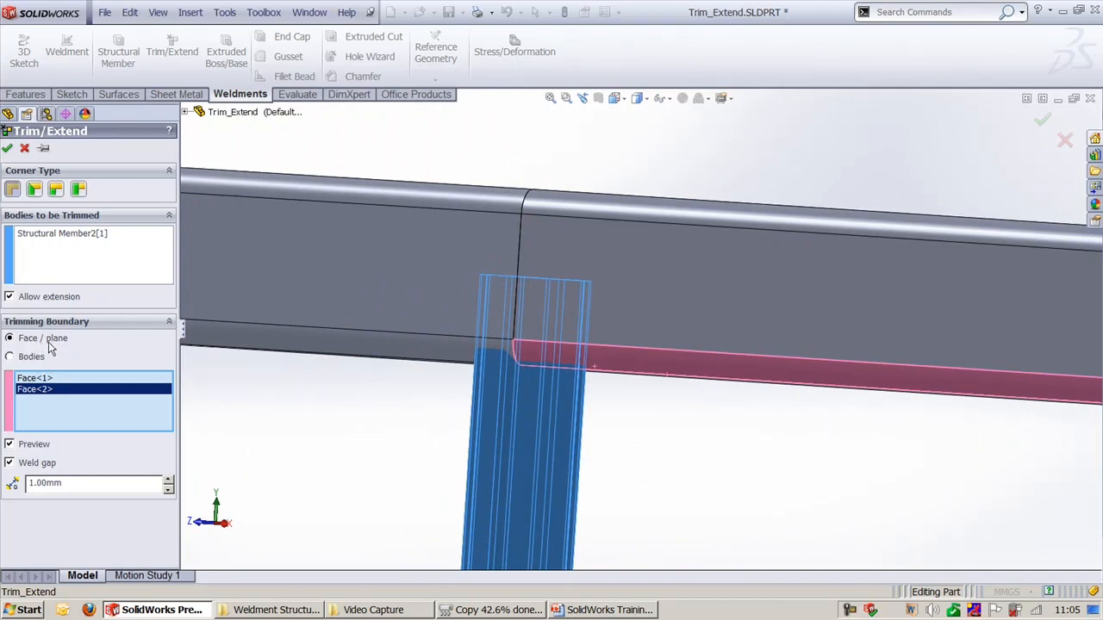
pyautogui.click(7, 148)
pyautogui.press('f')
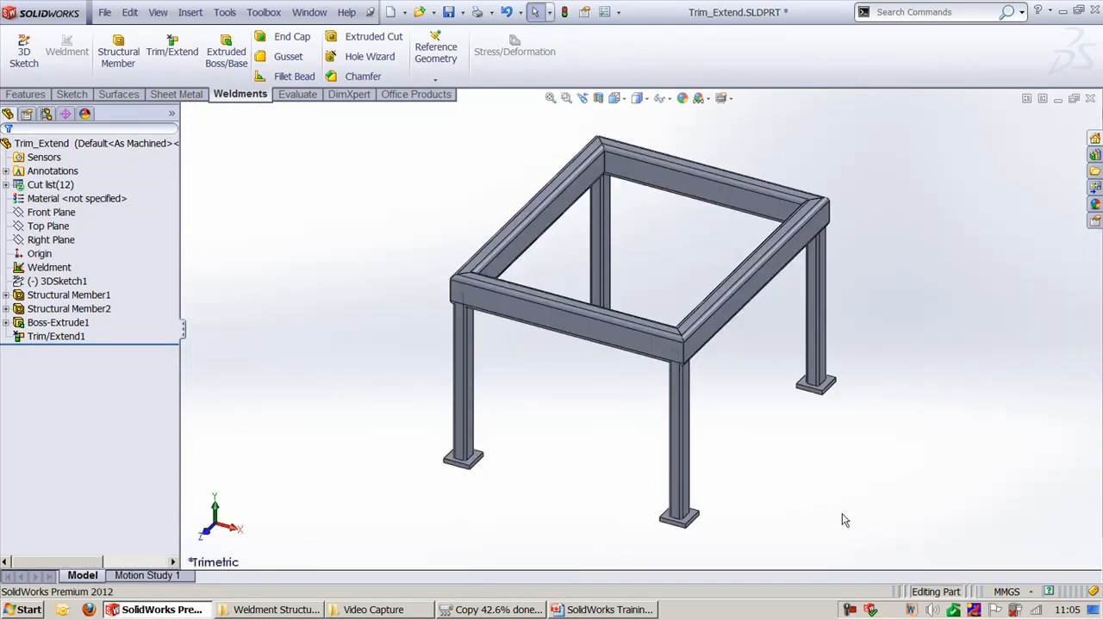
# Set up a Trim/Extend with the front-left leg as the body to trim and the front top rail as a body boundary.
pyautogui.scroll(-3, 473, 319)
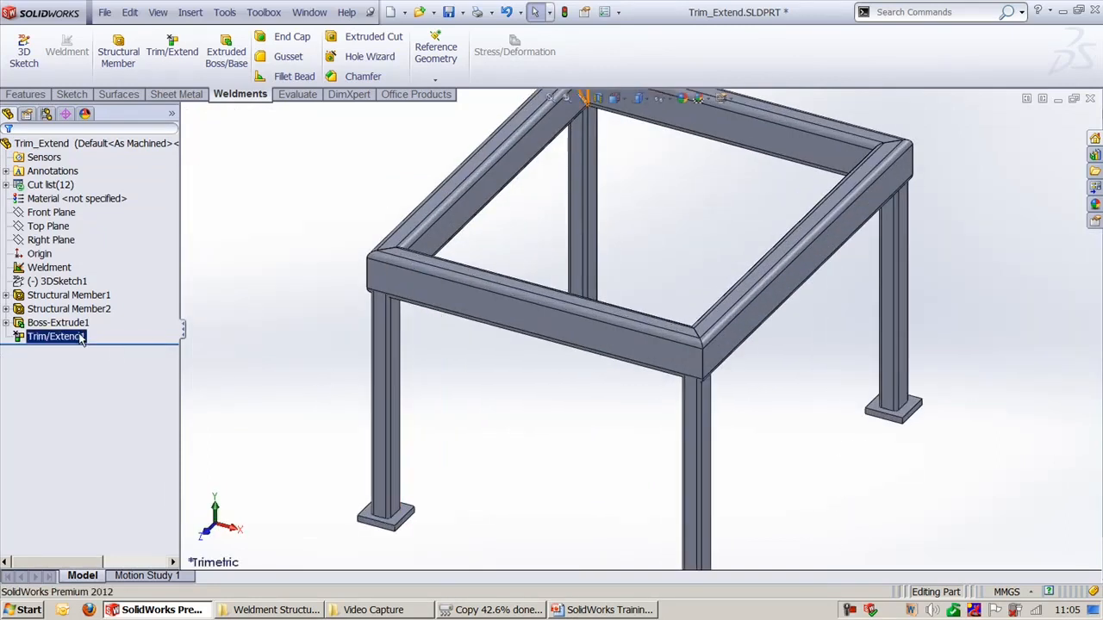
pyautogui.click(172, 50)
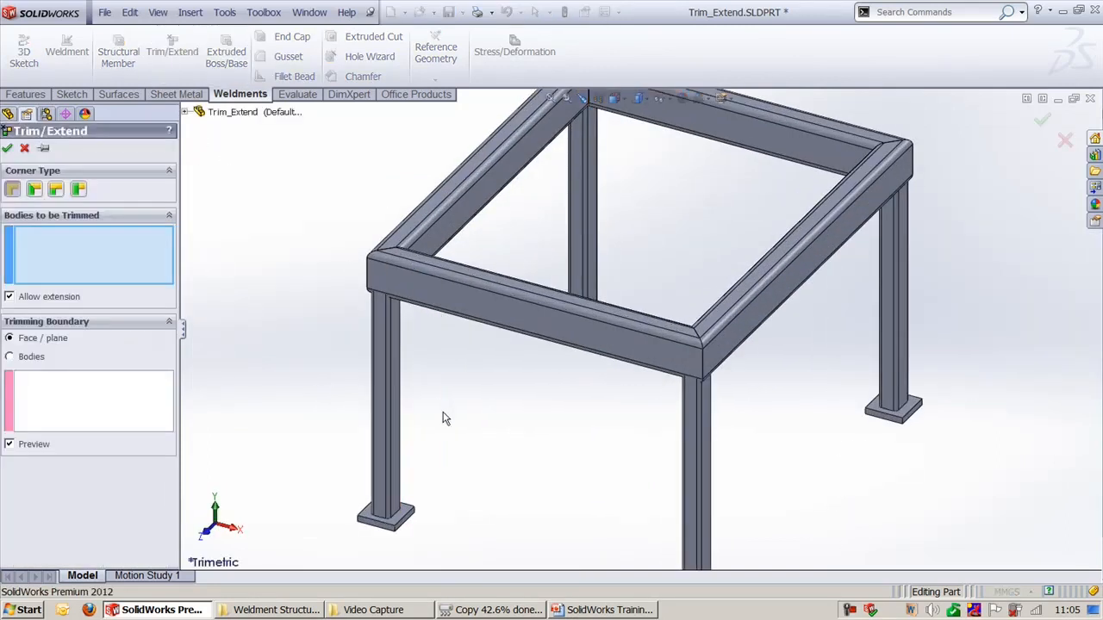
pyautogui.moveTo(443, 416); pyautogui.dragTo(4, 193, button='middle')
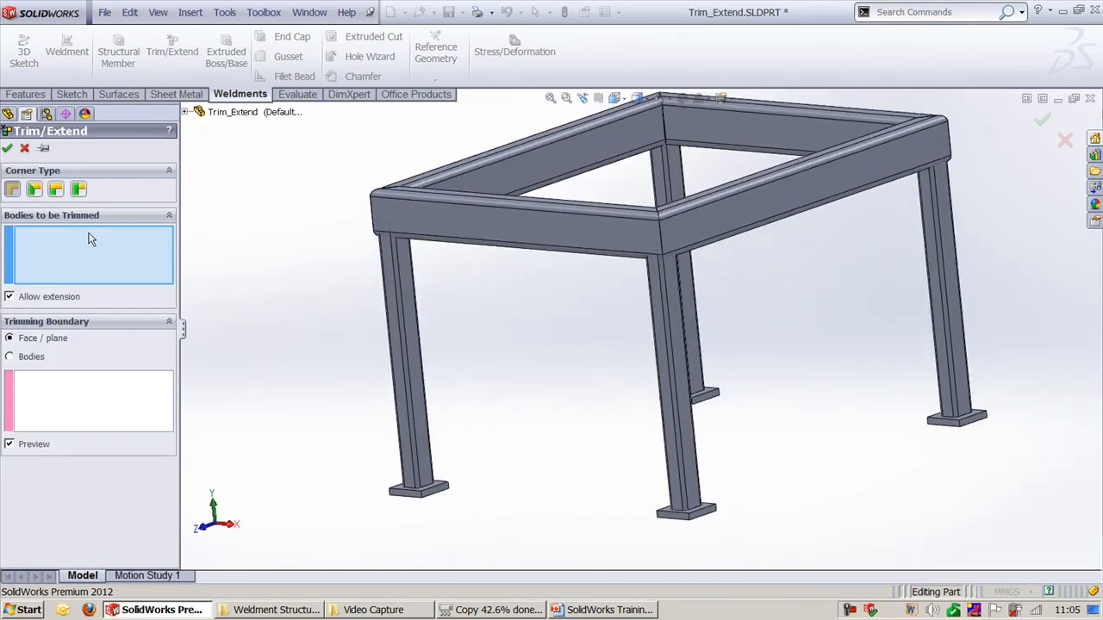
pyautogui.click(417, 371)
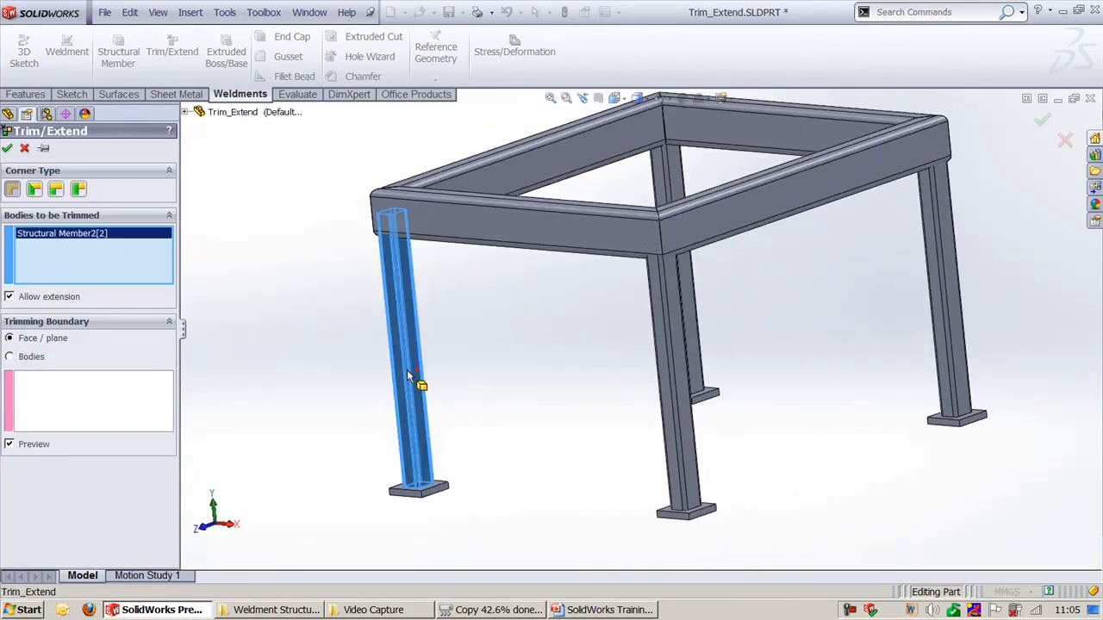
pyautogui.click(84, 385)
pyautogui.click(33, 358)
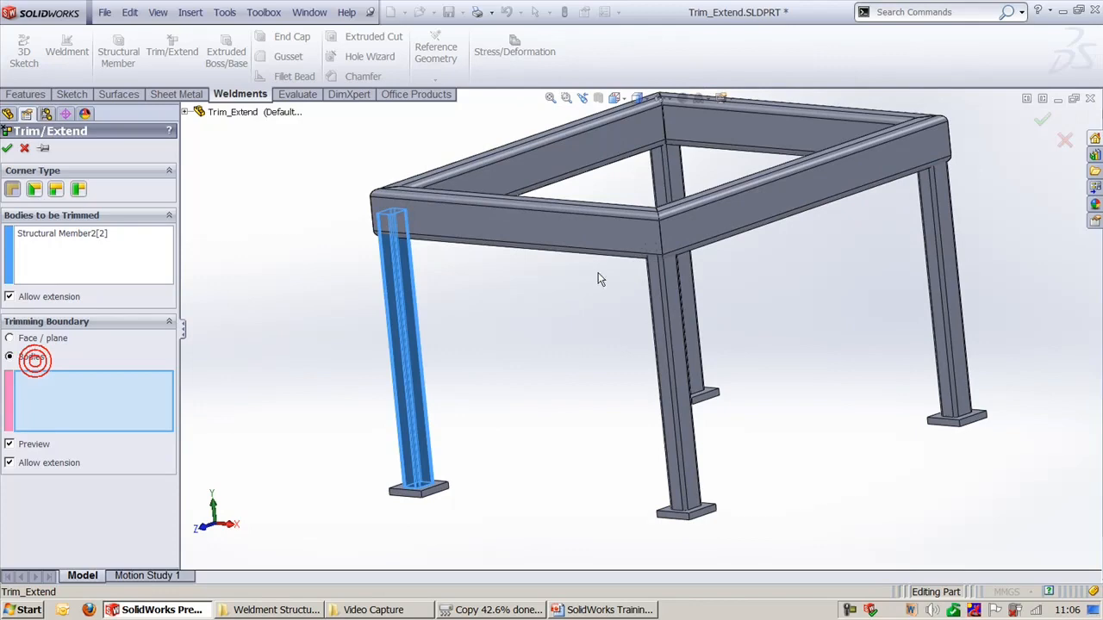
pyautogui.click(526, 240)
# Trim the front-left leg against the front rail with a coped cut between bodies.
pyautogui.moveTo(441, 291); pyautogui.dragTo(386, 228, button='middle')
pyautogui.scroll(-5, 387, 227)
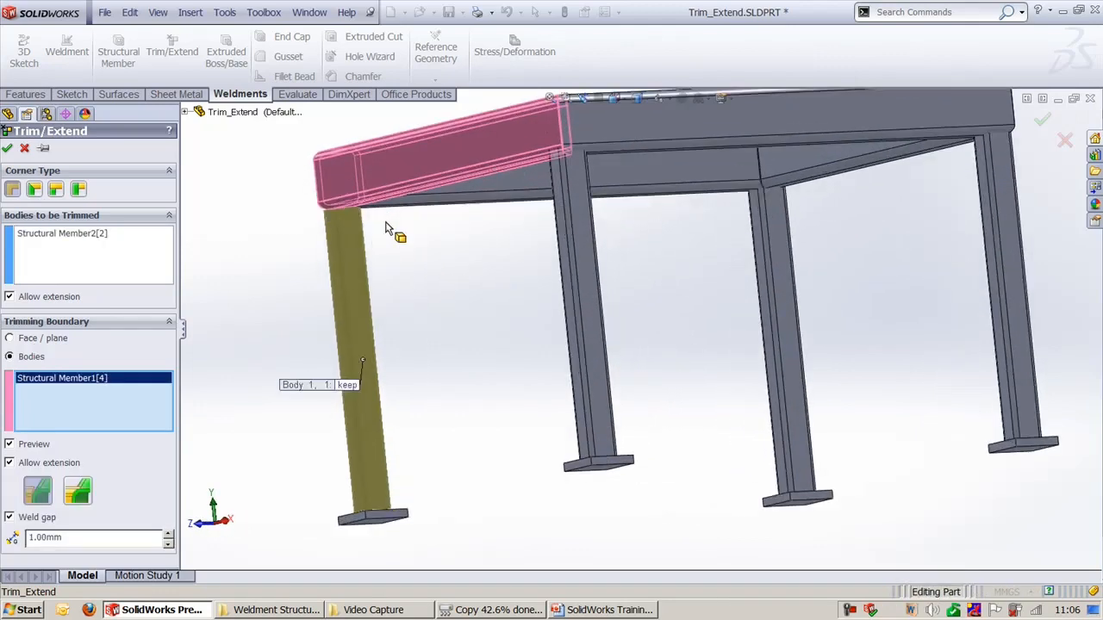
pyautogui.keyDown('ctrl'); pyautogui.moveTo(327, 261); pyautogui.dragTo(782, 502, button='middle'); pyautogui.keyUp('ctrl')
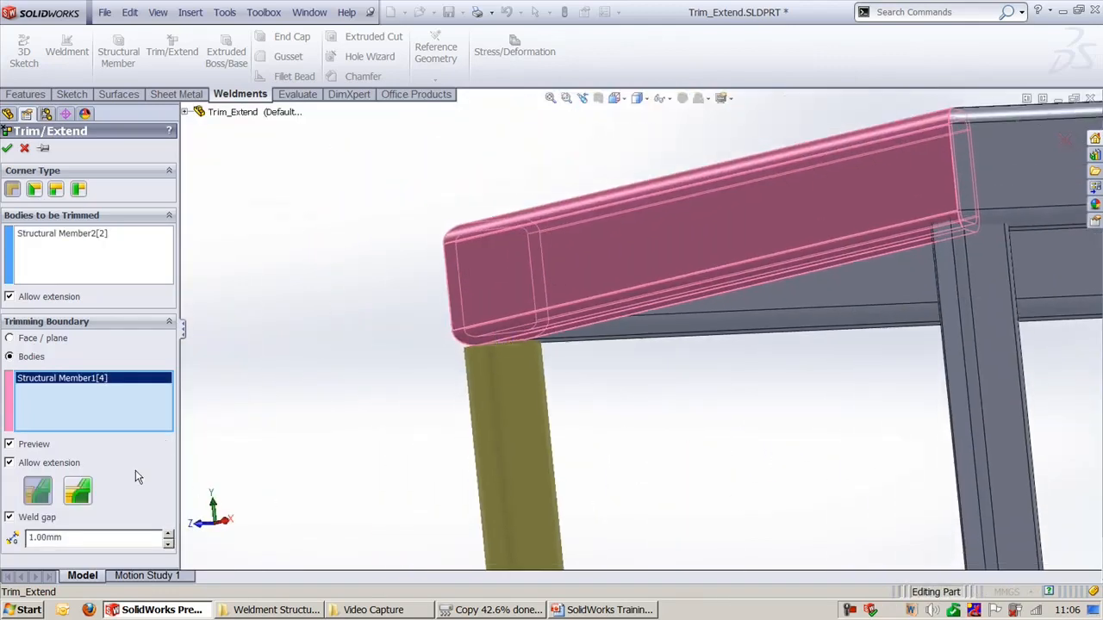
pyautogui.click(76, 491)
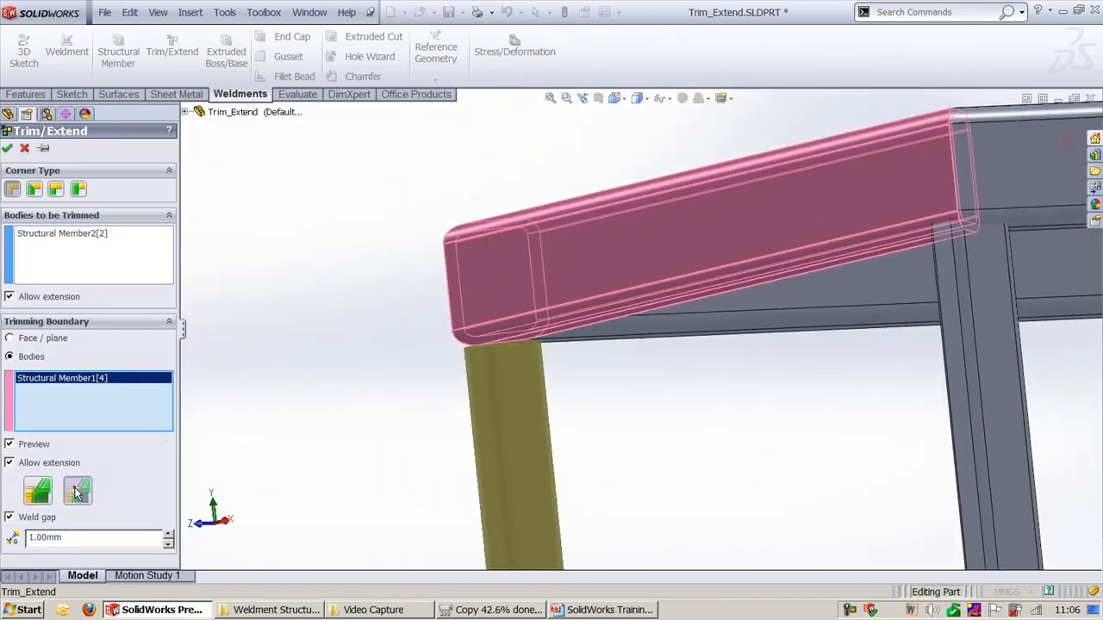
pyautogui.click(8, 151)
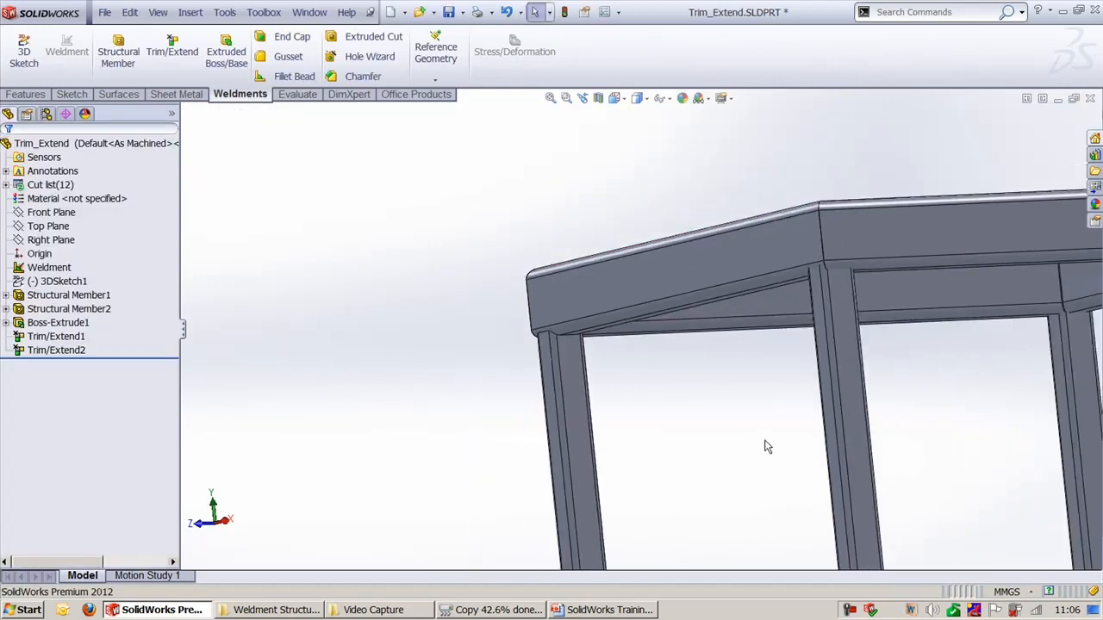
# Trim the front-right leg with another Trim/Extend, using the front rail as the body boundary and a coped cut.
pyautogui.press('Return')
pyautogui.click(849, 364)
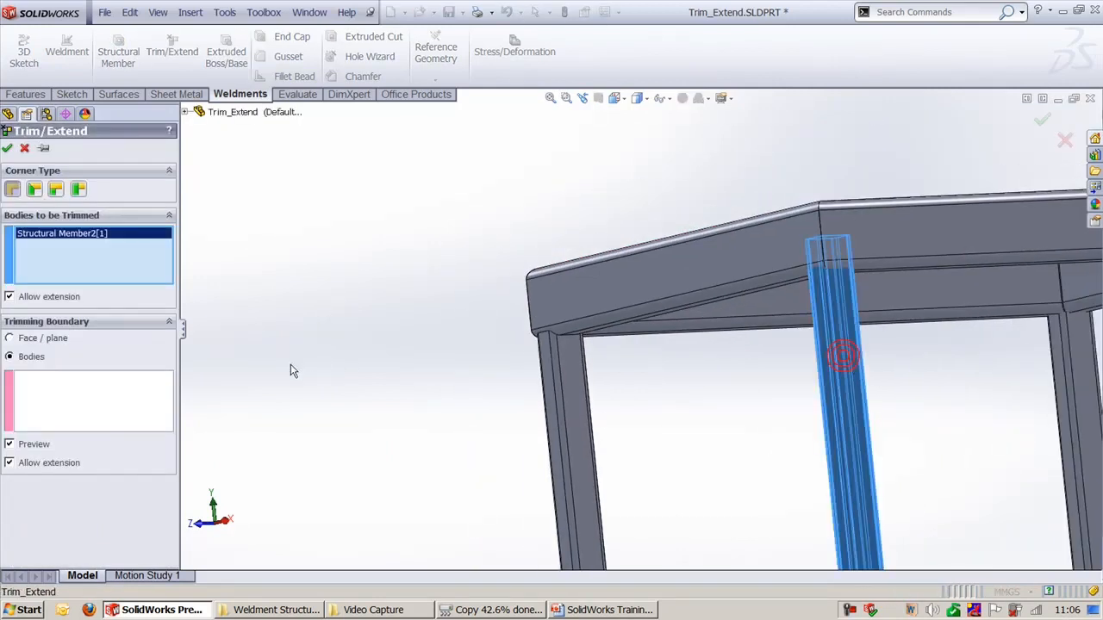
pyautogui.click(106, 399)
pyautogui.click(733, 277)
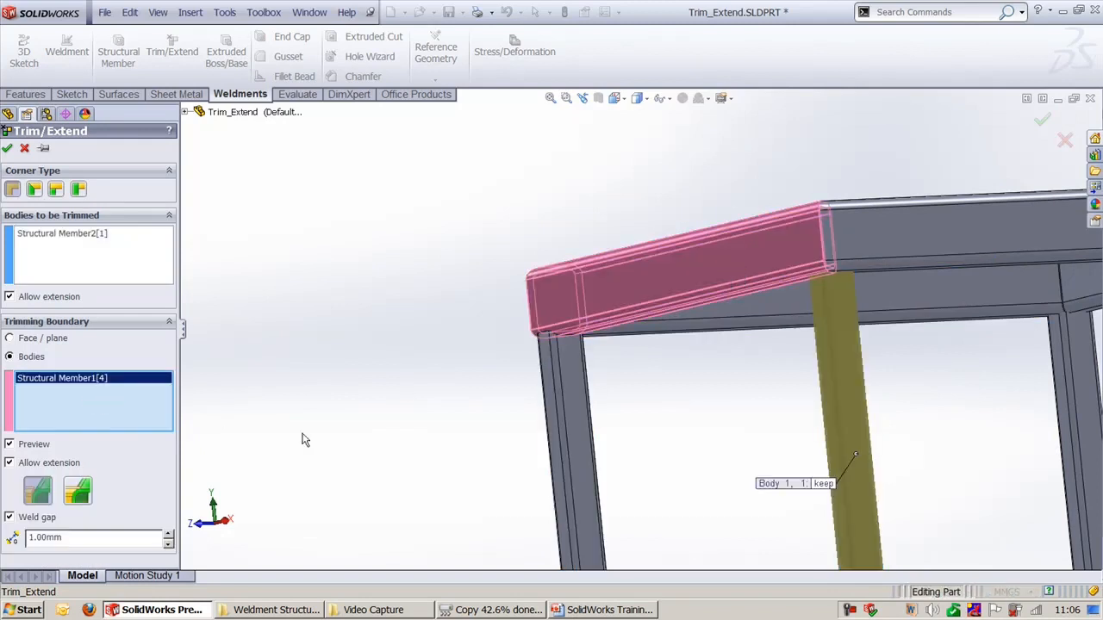
pyautogui.click(77, 491)
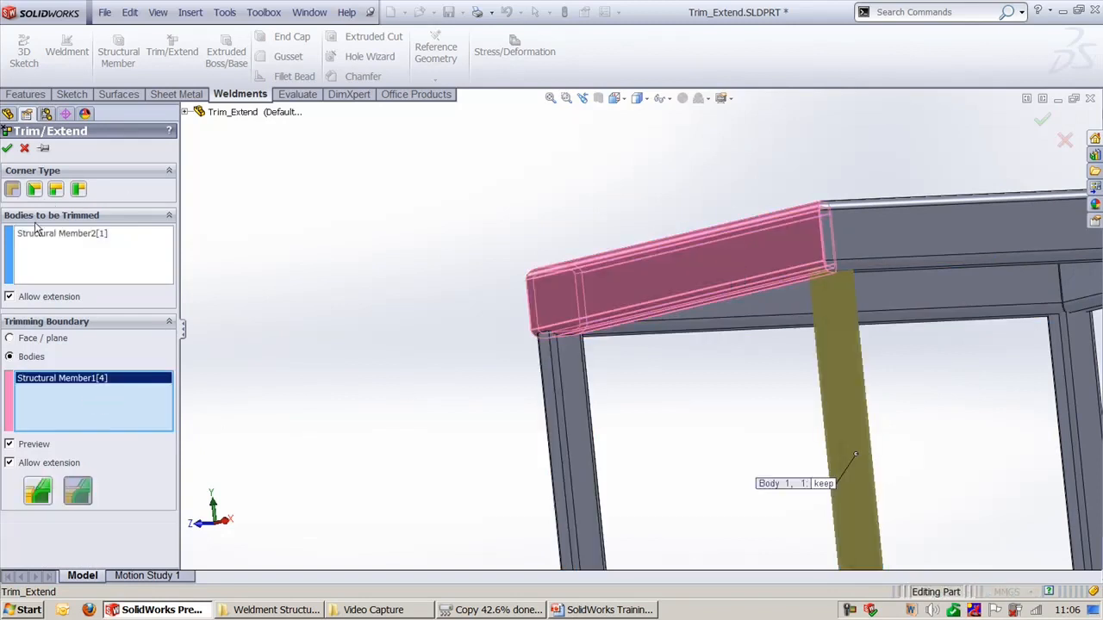
pyautogui.click(7, 148)
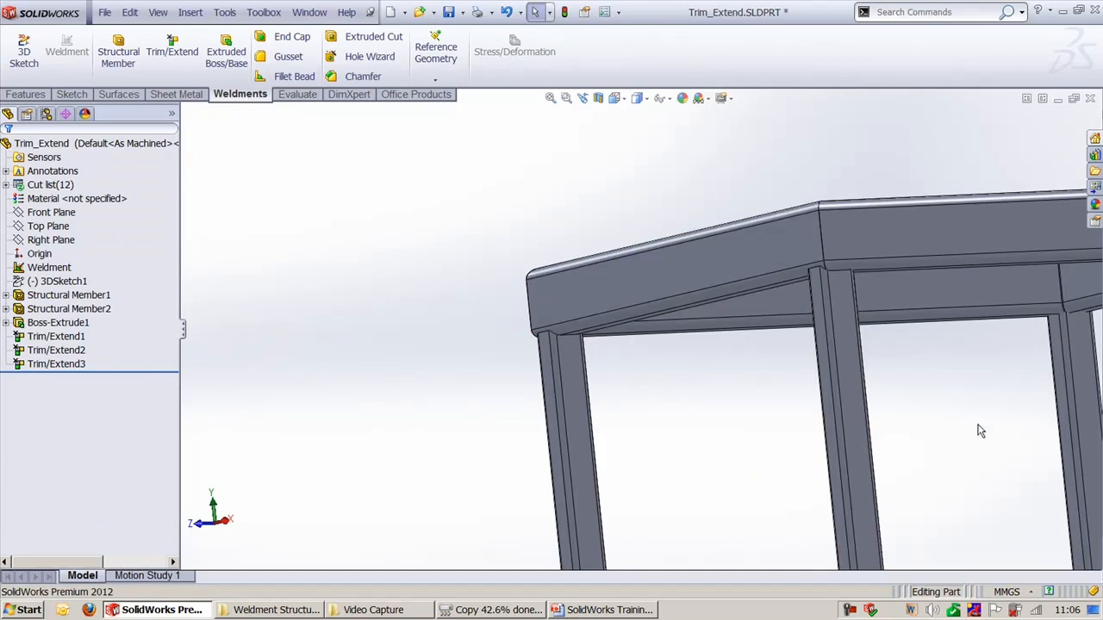
# Examine the coped joint from below where the front-left leg meets the front rail's rounded lower edge.
pyautogui.moveTo(980, 428); pyautogui.dragTo(741, 353, button='middle')
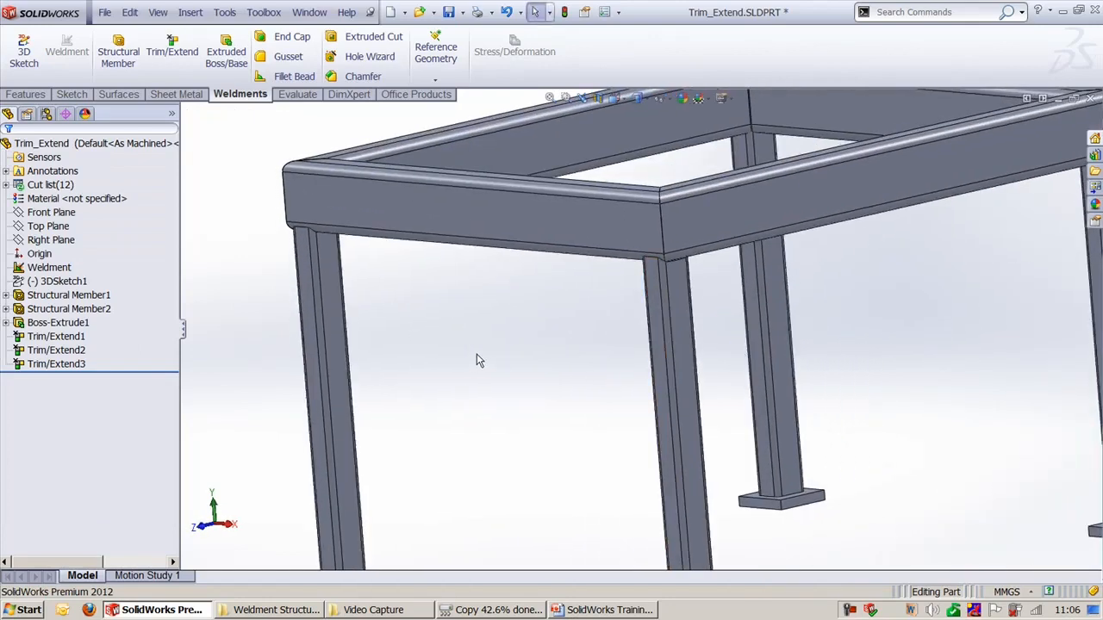
pyautogui.keyDown('ctrl'); pyautogui.moveTo(457, 347); pyautogui.dragTo(641, 403, button='middle'); pyautogui.keyUp('ctrl')
pyautogui.scroll(-6, 594, 341)
pyautogui.keyDown('ctrl'); pyautogui.moveTo(521, 321); pyautogui.dragTo(614, 331, button='middle'); pyautogui.keyUp('ctrl')
pyautogui.keyDown('ctrl'); pyautogui.moveTo(613, 379); pyautogui.dragTo(596, 360, button='middle'); pyautogui.keyUp('ctrl')
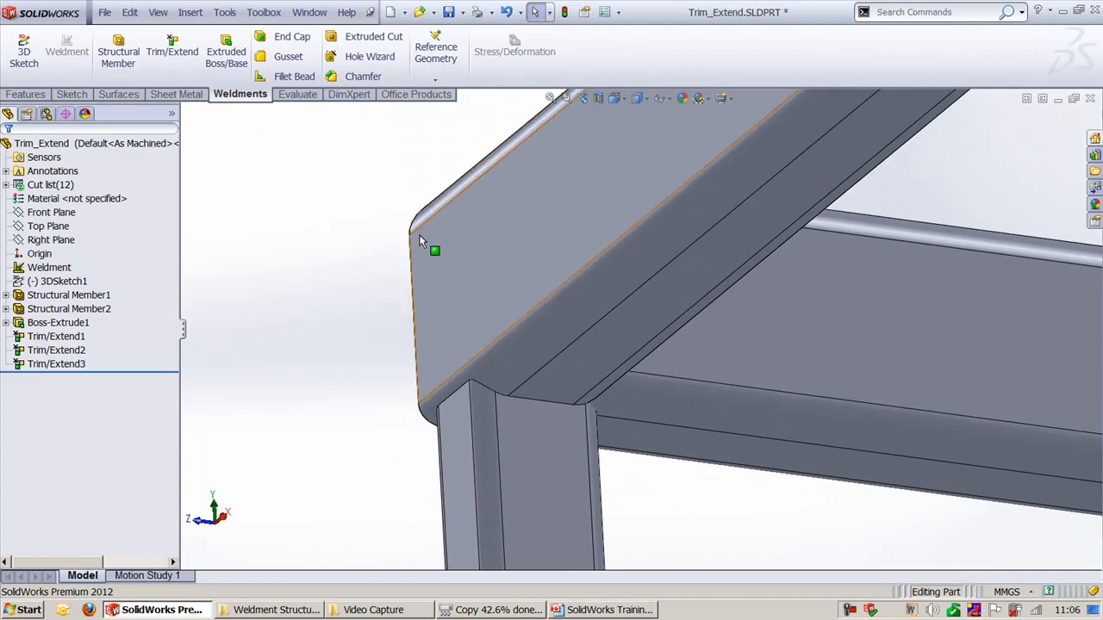
# Start a gusset using the beam's underside and the adjoining face of the leg as supporting faces.
pyautogui.click(276, 65)
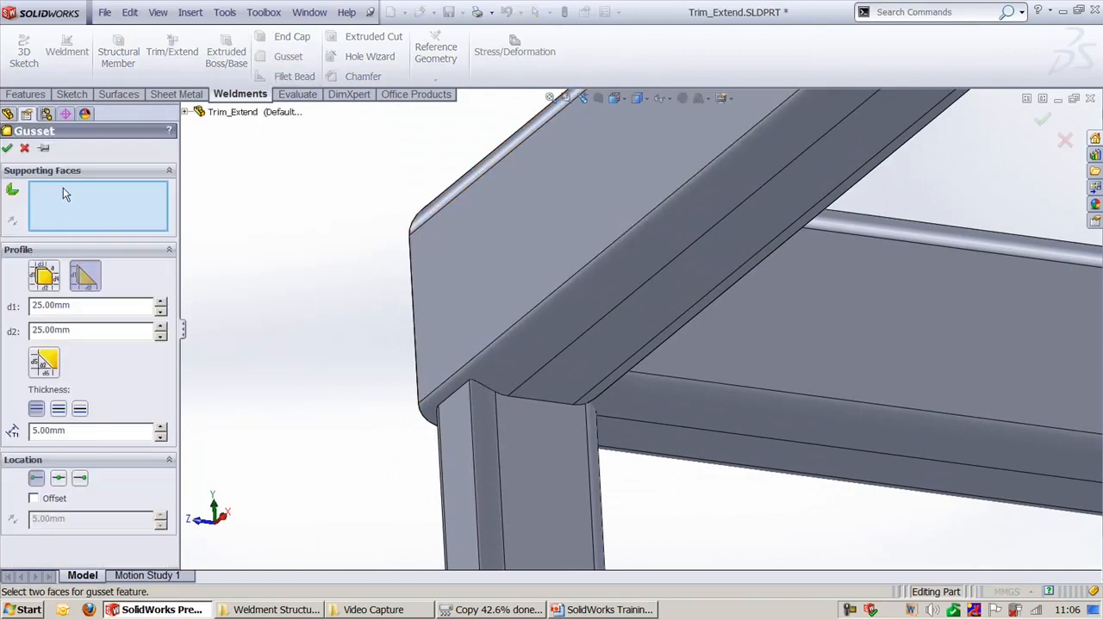
pyautogui.click(62, 190)
pyautogui.click(602, 336)
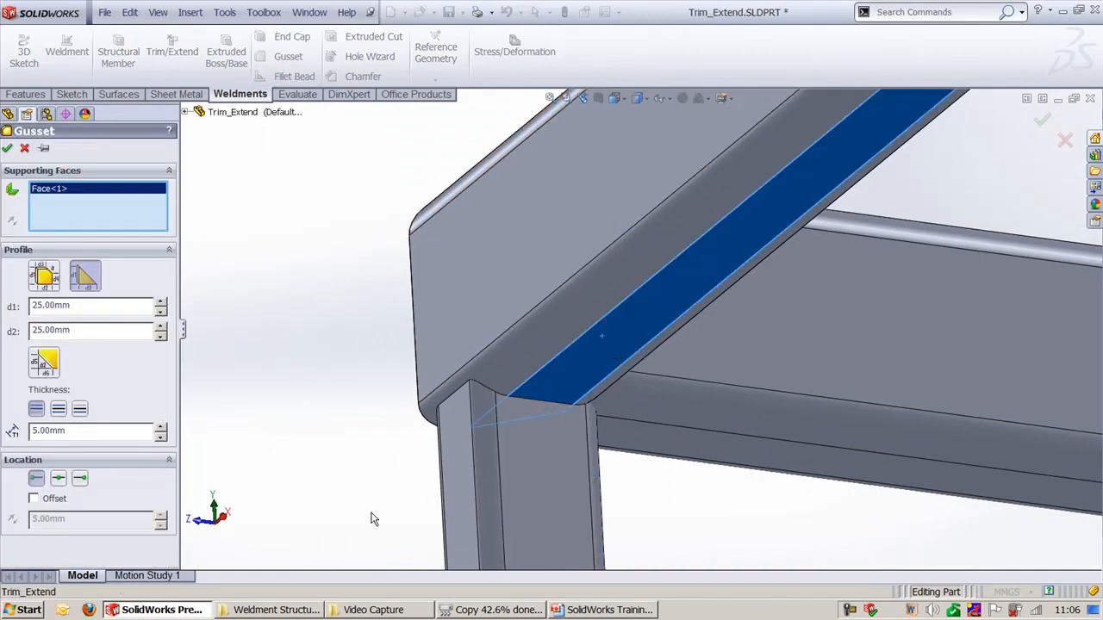
pyautogui.click(565, 500)
pyautogui.moveTo(483, 351); pyautogui.dragTo(517, 338, button='middle')
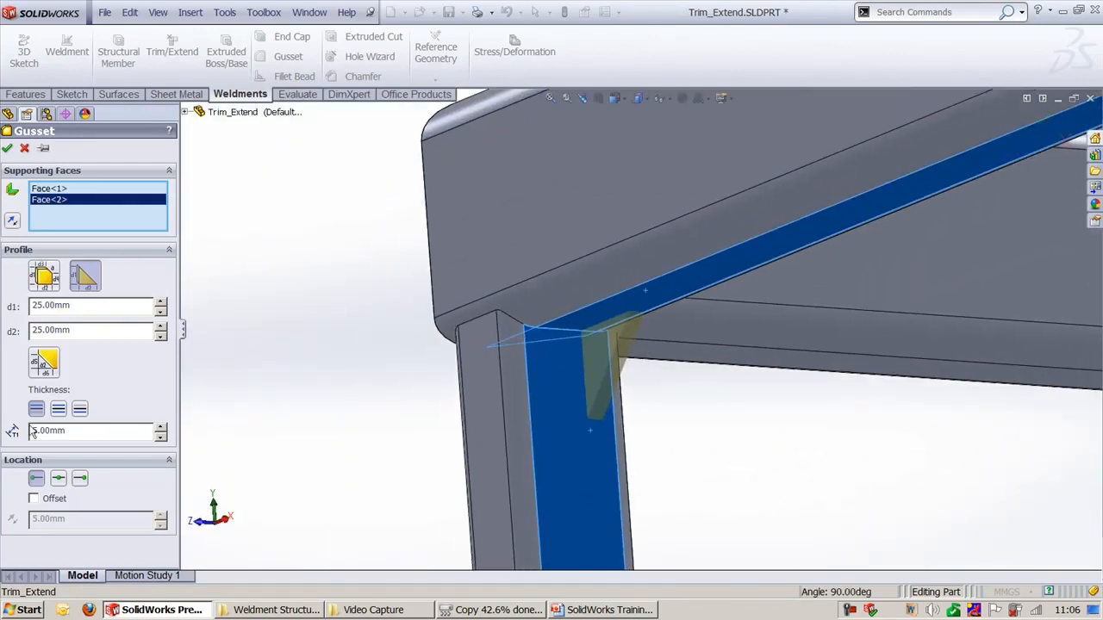
# Locate the gusset profile at the midpoint of the supporting faces, trying a 5 mm offset but leaving the offset off.
pyautogui.click(58, 480)
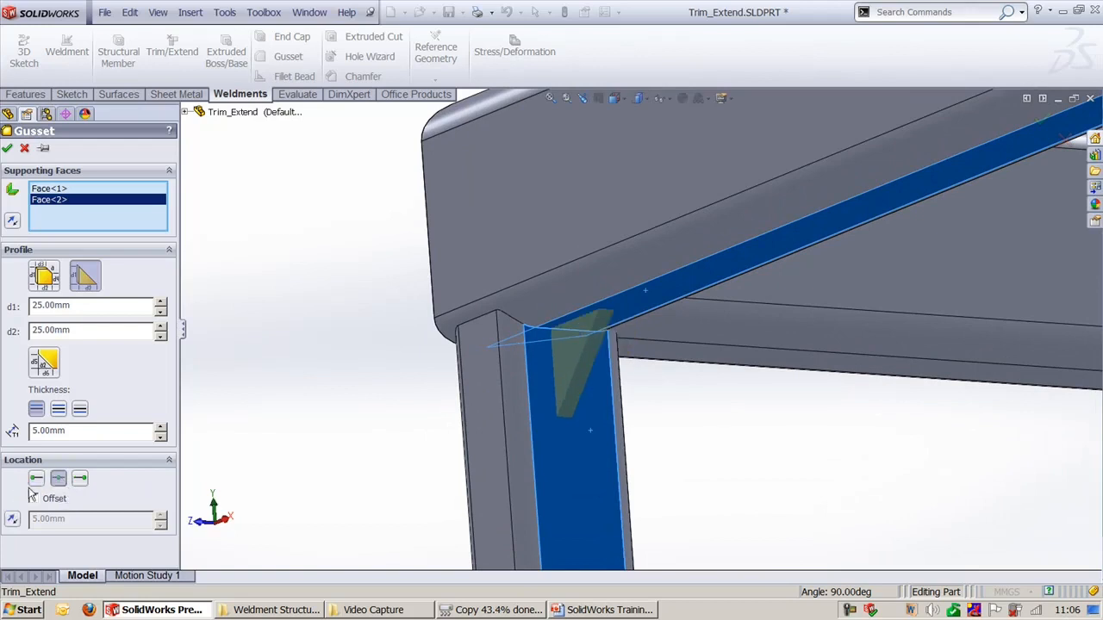
pyautogui.click(36, 482)
pyautogui.click(55, 483)
pyautogui.click(34, 498)
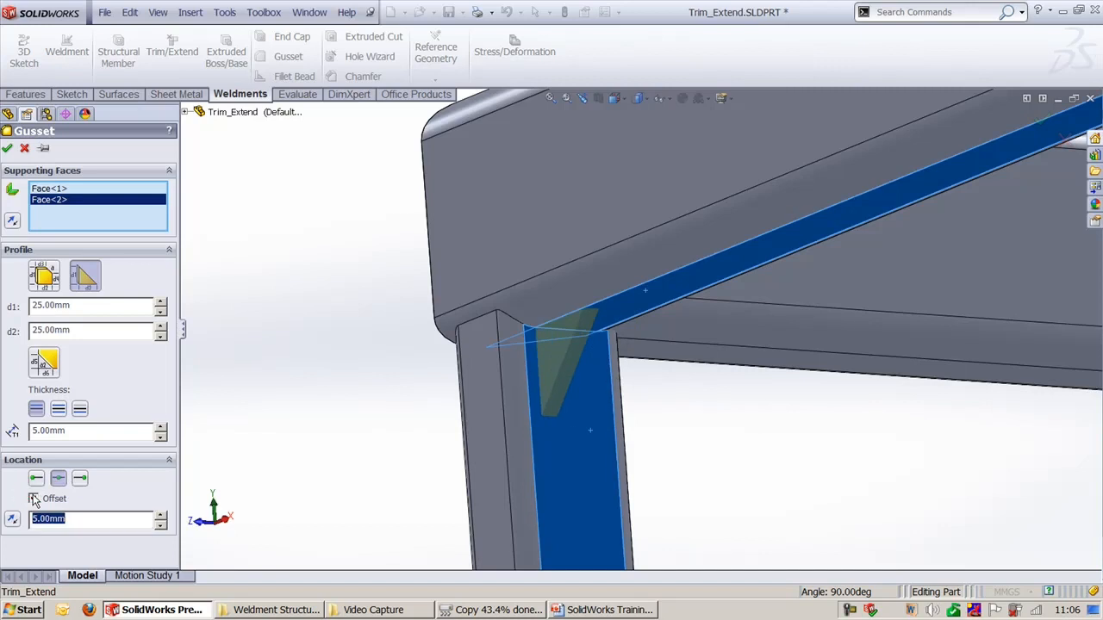
pyautogui.click(33, 498)
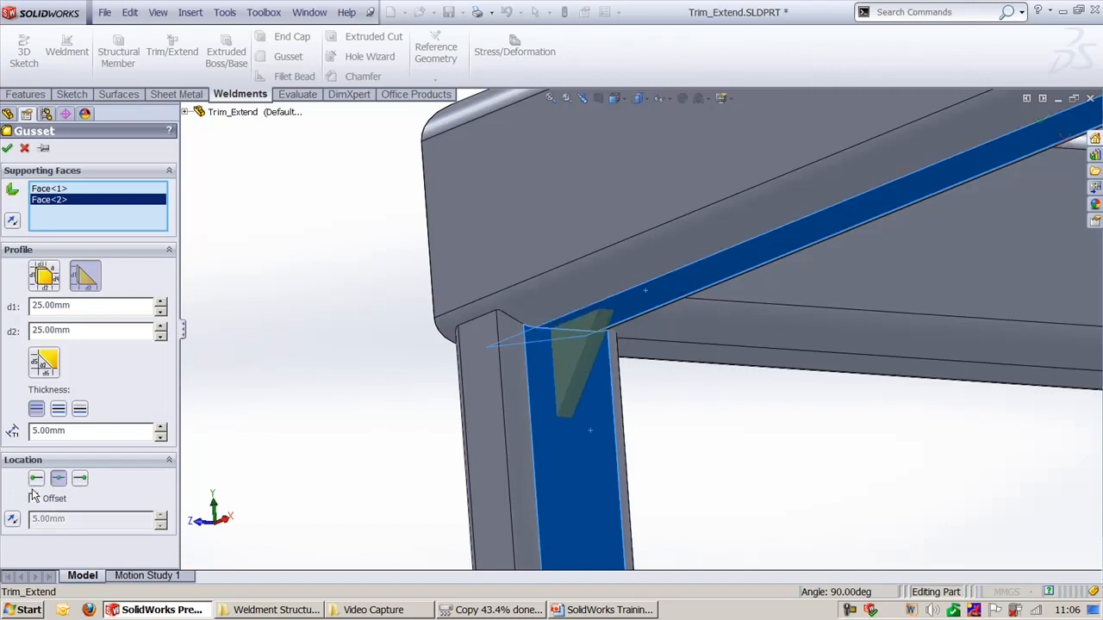
# Compare the polygonal and triangular profiles, then create the triangular gusset at 25 by 25 mm and 5 mm thick.
pyautogui.doubleClick(96, 437)
pyautogui.click(44, 276)
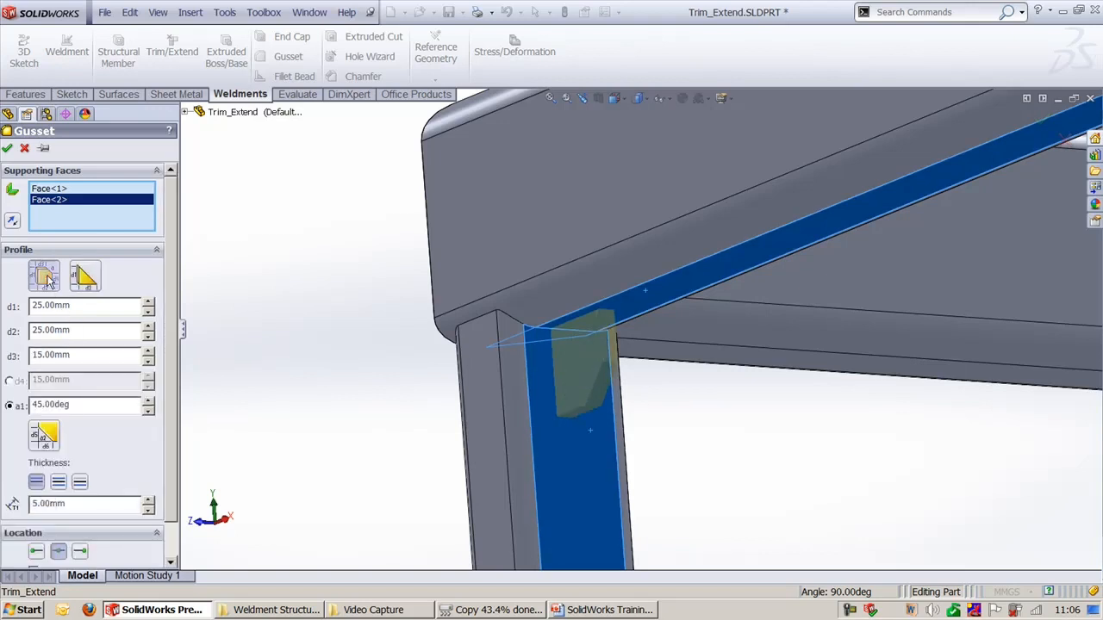
pyautogui.click(83, 277)
pyautogui.click(44, 276)
pyautogui.click(75, 285)
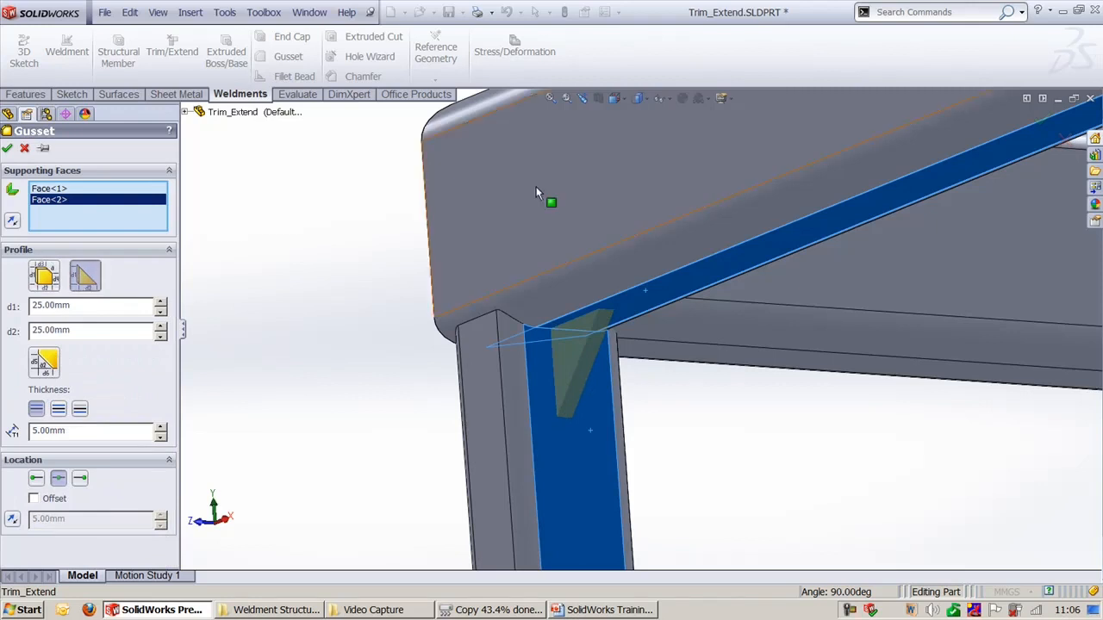
pyautogui.click(7, 148)
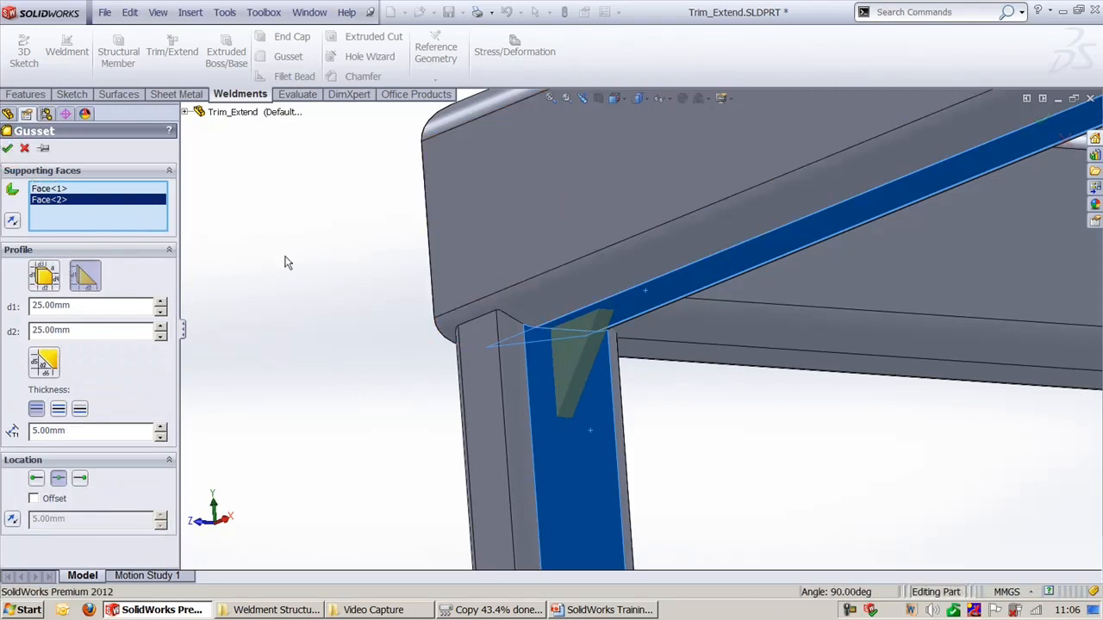
pyautogui.click(43, 378)
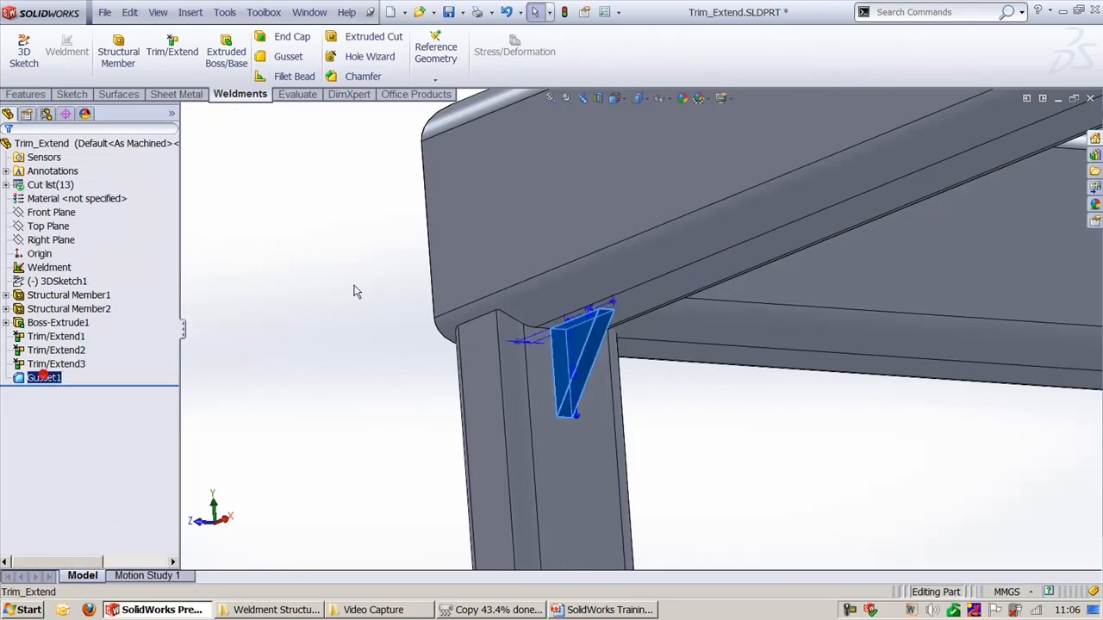
pyautogui.click(352, 288)
# Start a fillet bead for the joint between a leg and its base plate, keeping the bead type Full length.
pyautogui.press('f')
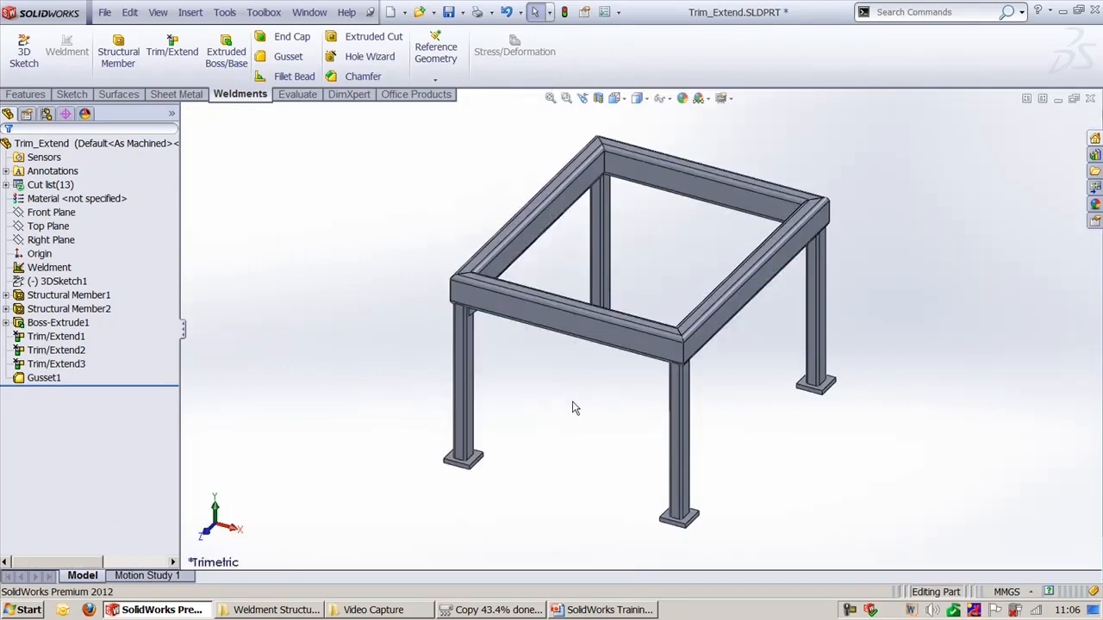
pyautogui.moveTo(574, 406); pyautogui.dragTo(463, 456, button='middle')
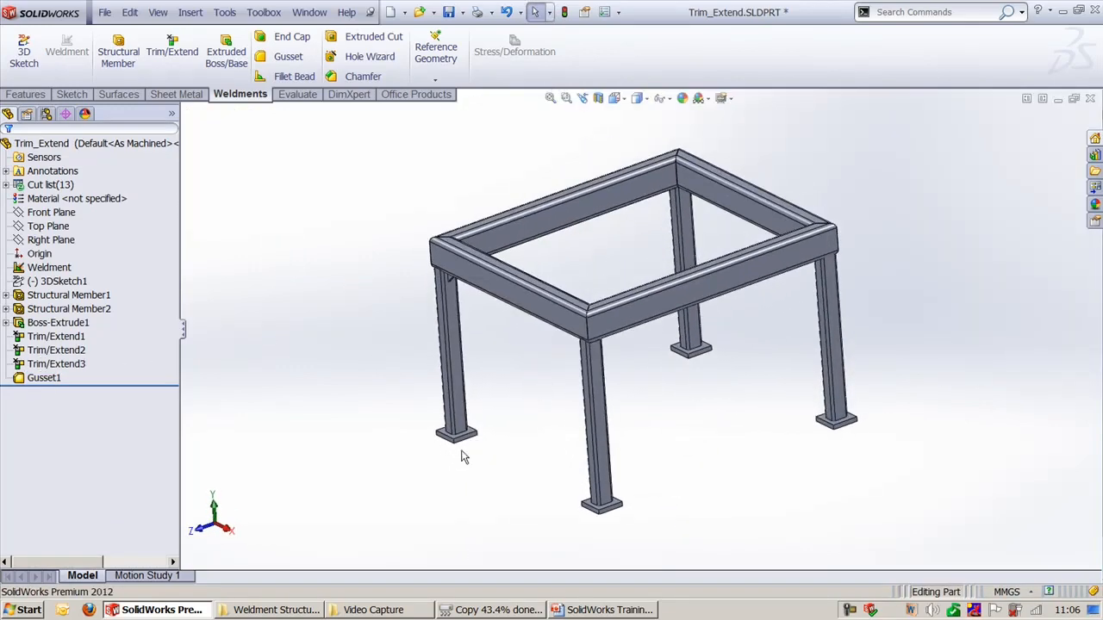
pyautogui.scroll(-5, 463, 458)
pyautogui.scroll(-6, 801, 406)
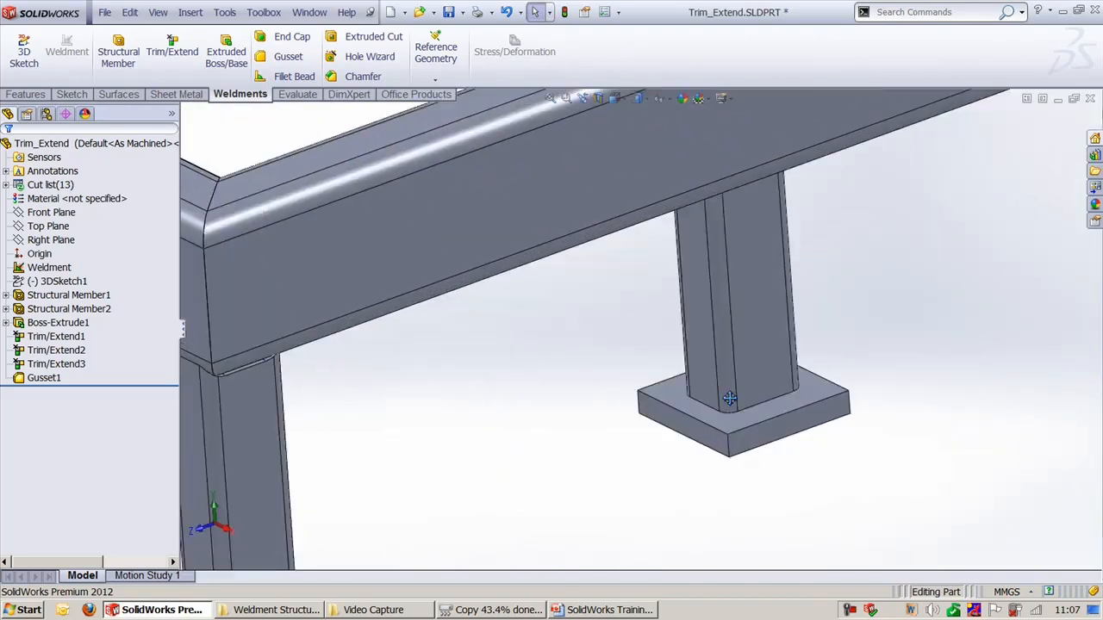
pyautogui.scroll(-2, 511, 405)
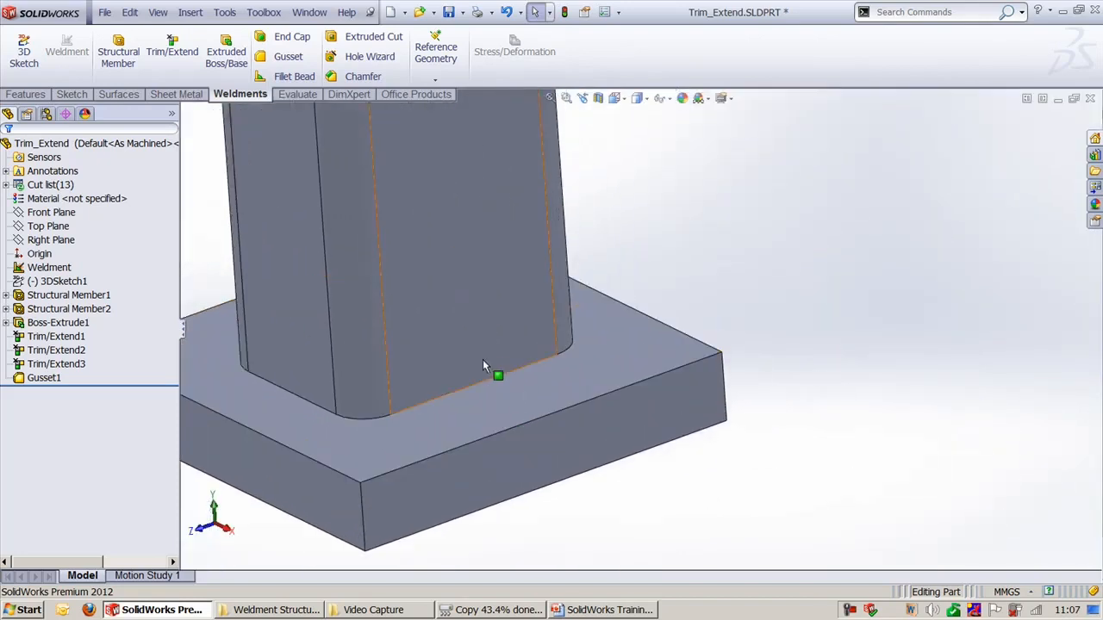
pyautogui.scroll(-2, 581, 396)
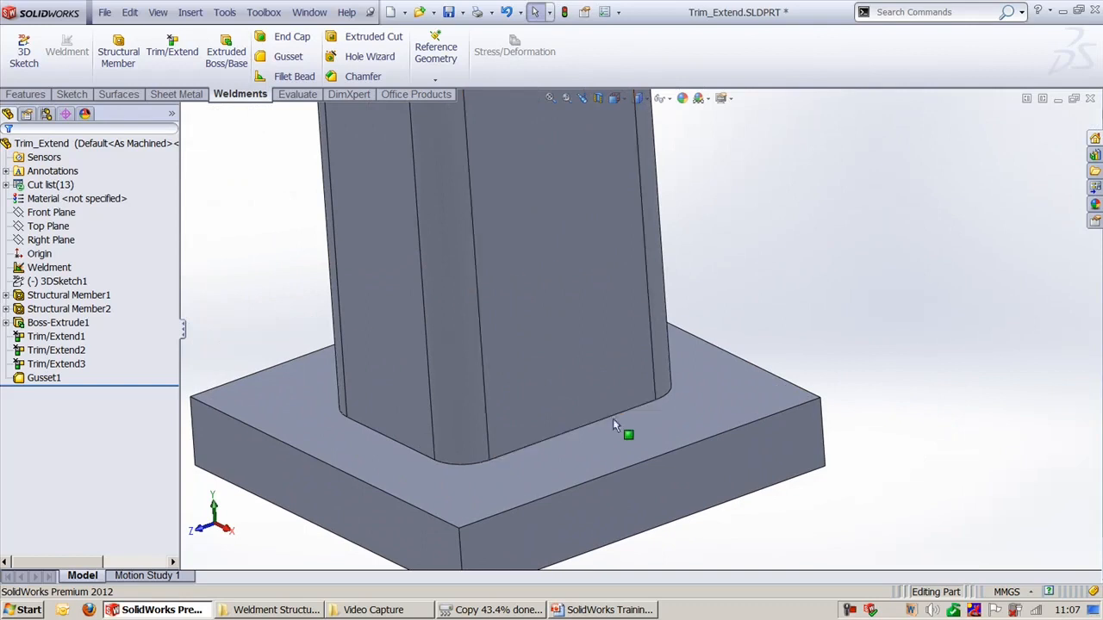
pyautogui.click(297, 78)
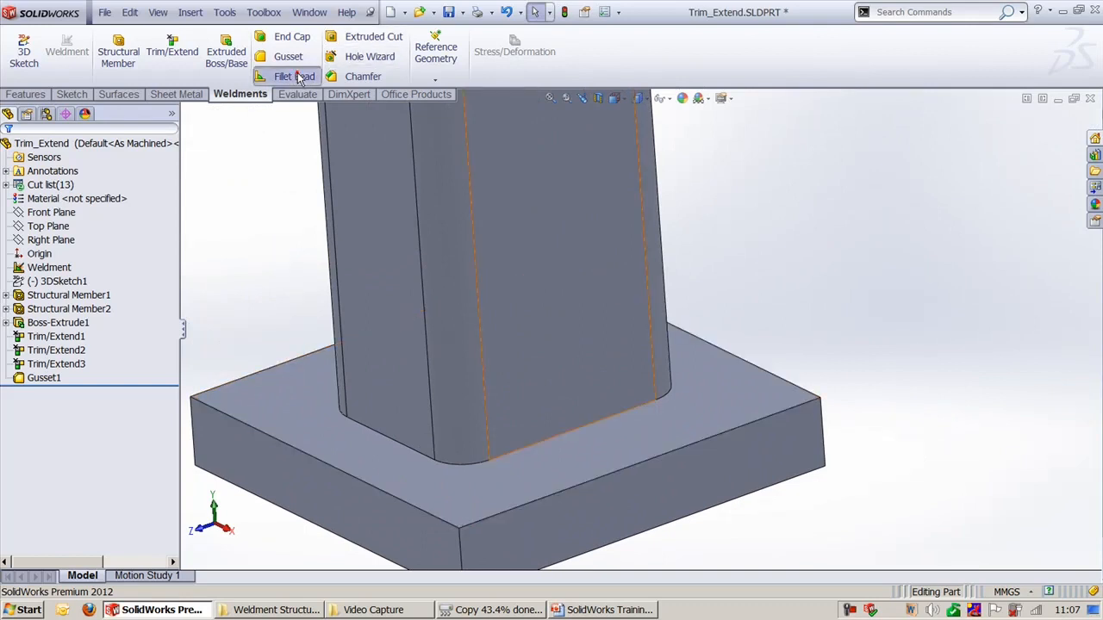
pyautogui.click(74, 191)
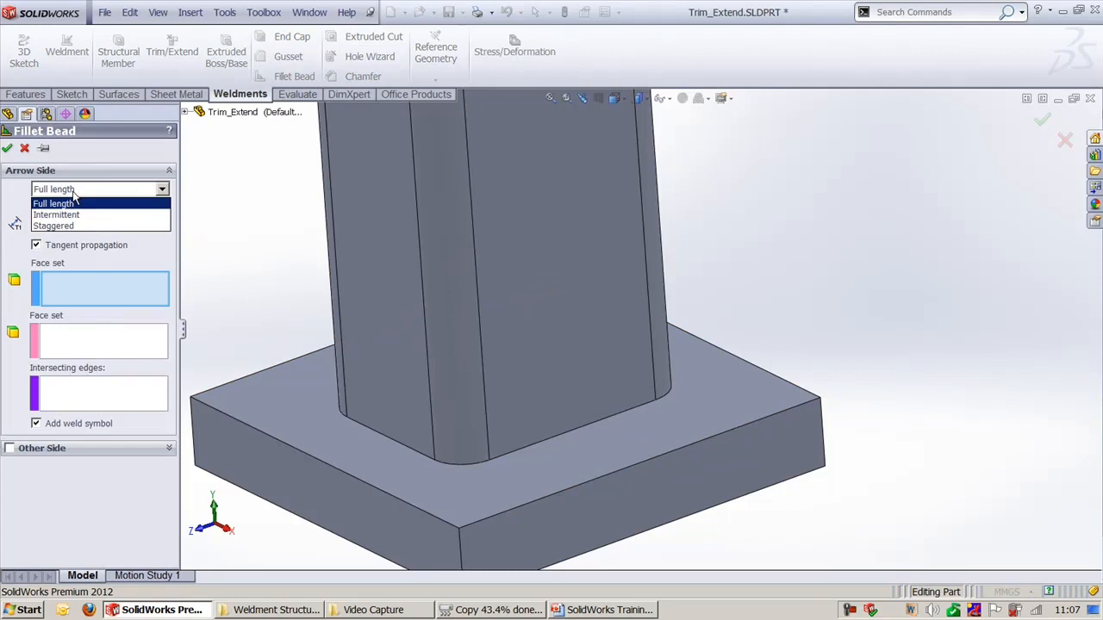
pyautogui.click(74, 192)
pyautogui.click(76, 192)
pyautogui.click(78, 191)
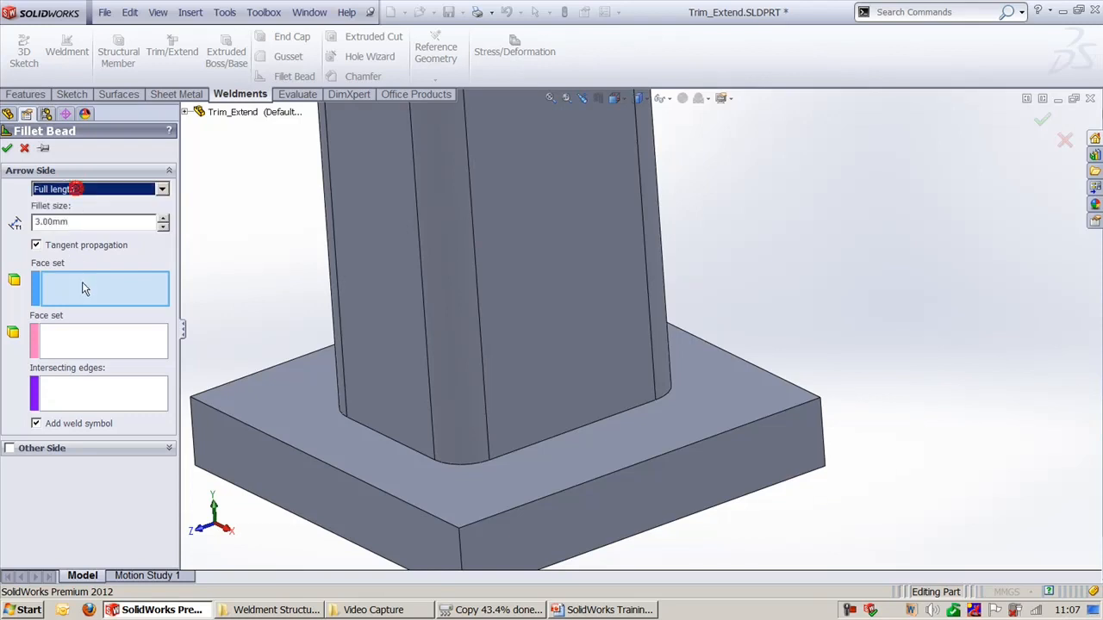
# Create a 3 mm fillet bead with tangent propagation and weld symbol between the base plate's top face and the leg's side face.
pyautogui.click(500, 494)
pyautogui.click(119, 352)
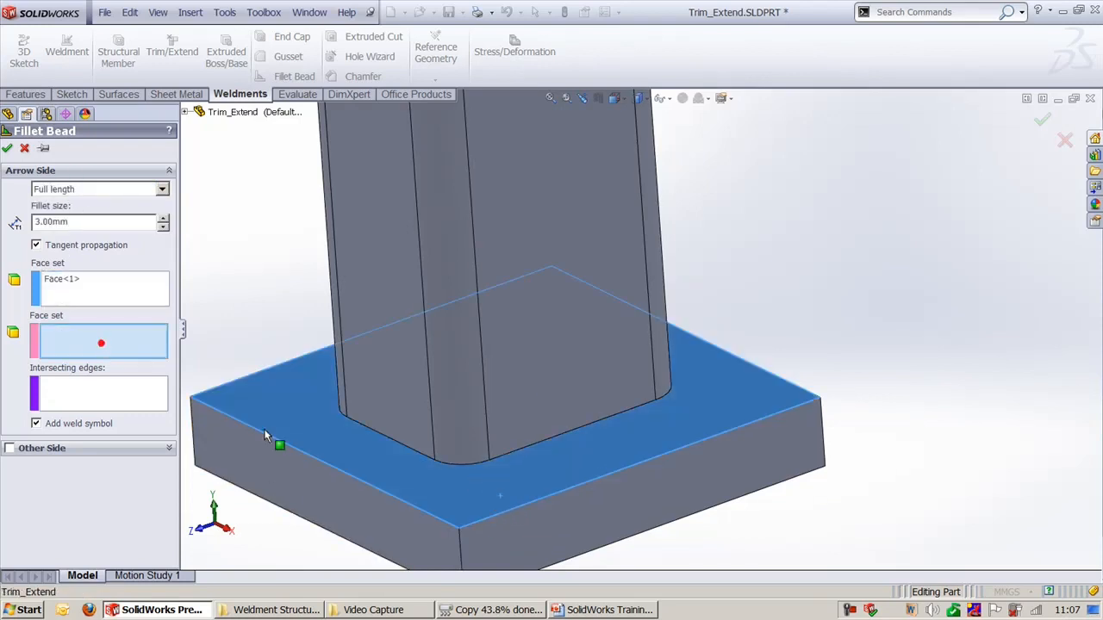
pyautogui.click(521, 357)
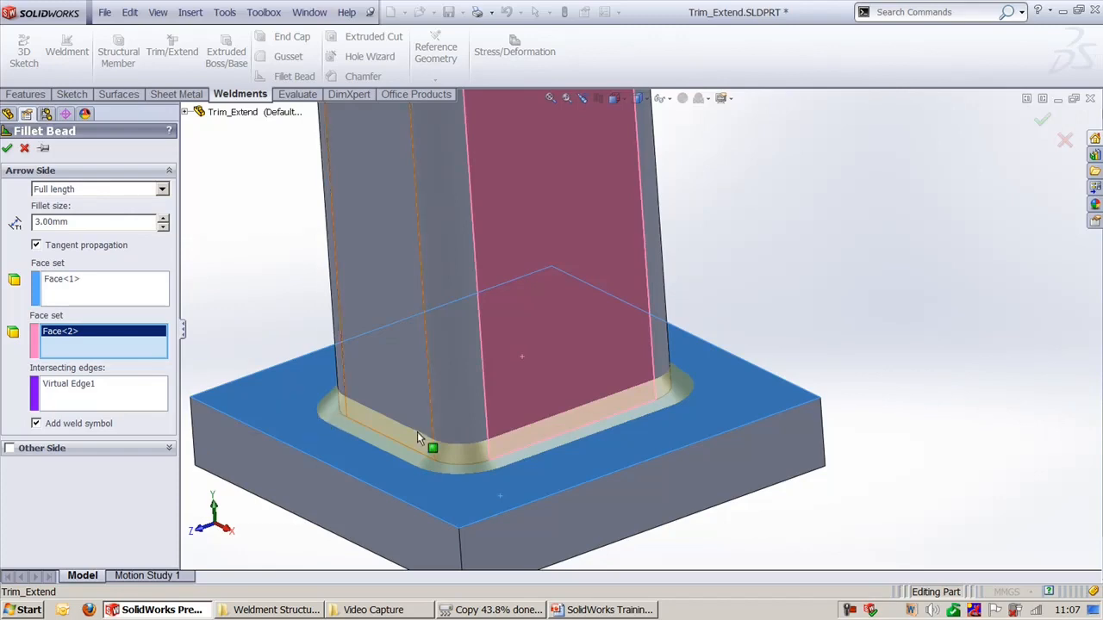
pyautogui.moveTo(417, 432)
pyautogui.mouseDown(button='middle')
pyautogui.moveTo(406, 391)
pyautogui.moveTo(414, 405)
pyautogui.moveTo(403, 423)
pyautogui.mouseUp(button='middle')
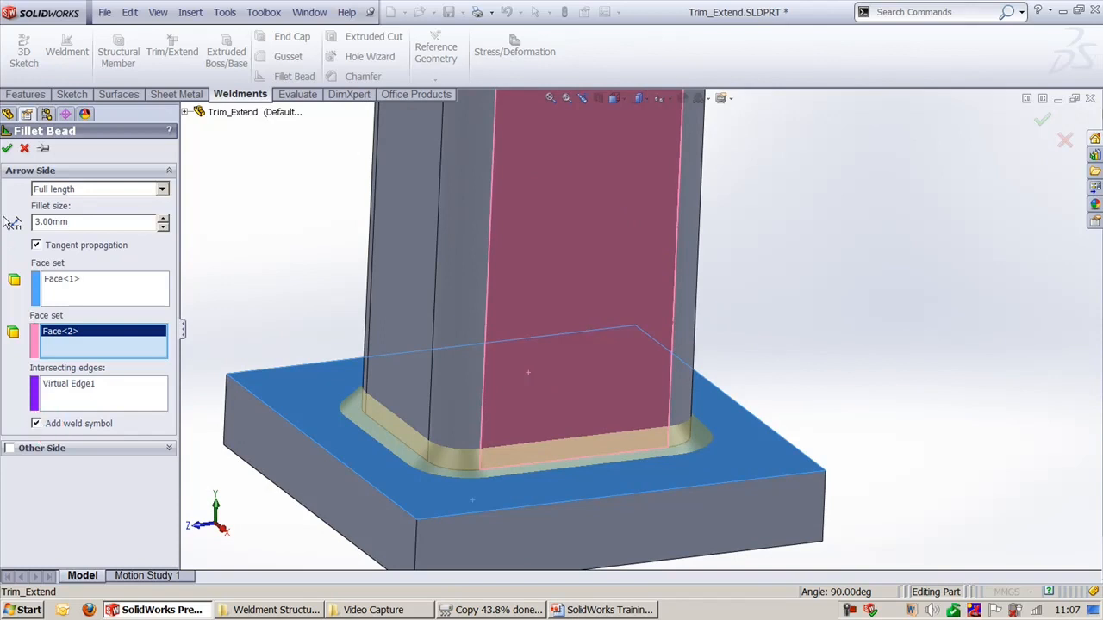
pyautogui.click(7, 150)
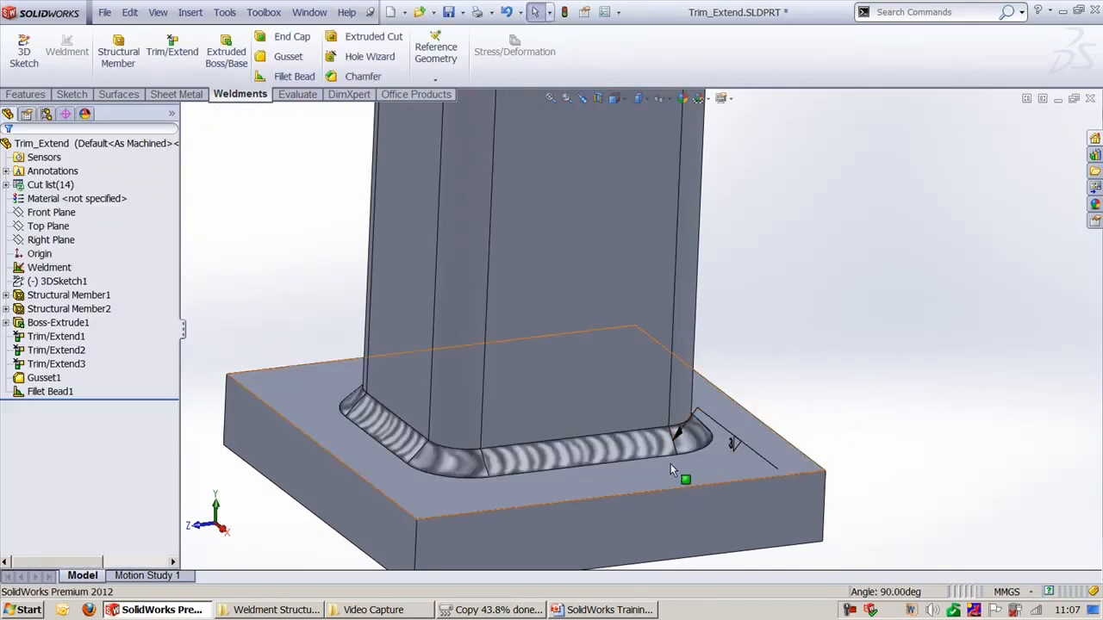
# Examine the fillet bead and its weld symbol at the leg base, then view the whole frame.
pyautogui.moveTo(670, 464); pyautogui.dragTo(569, 466, button='middle')
pyautogui.hotkey('ctrl', '7')
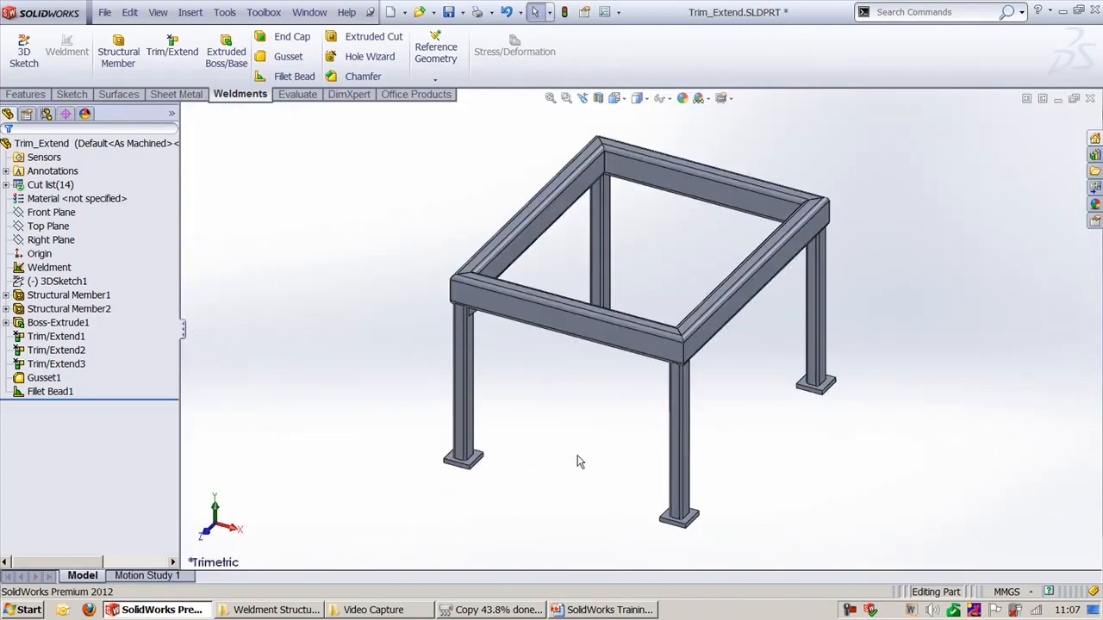
pyautogui.moveTo(612, 410); pyautogui.dragTo(646, 377, button='middle')
pyautogui.scroll(-6, 520, 353)
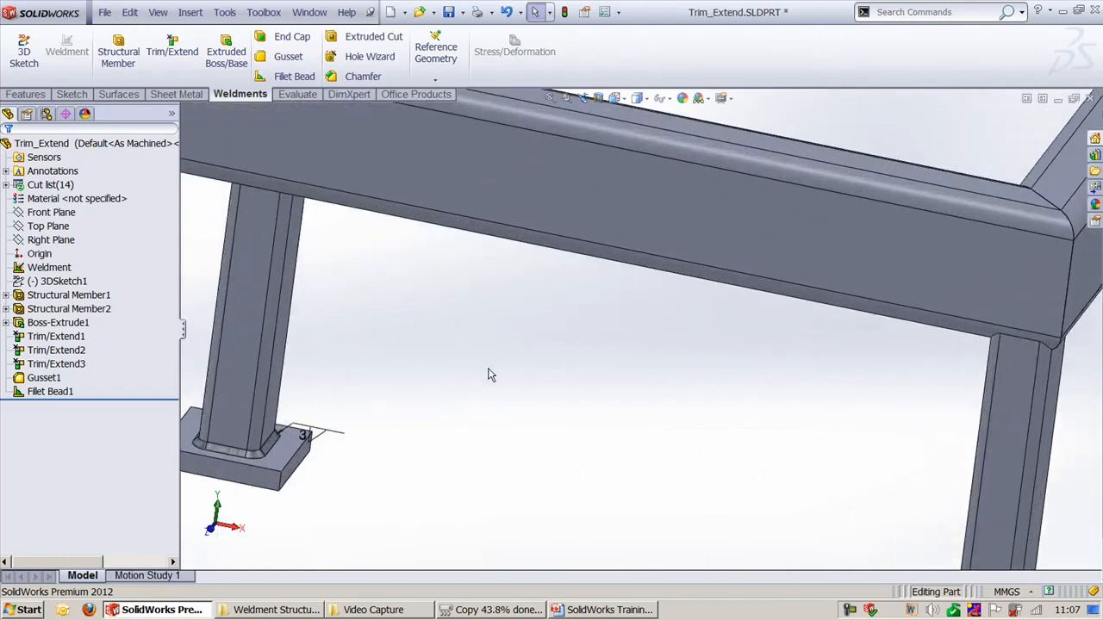
pyautogui.keyDown('ctrl'); pyautogui.moveTo(400, 437); pyautogui.dragTo(818, 374, button='middle'); pyautogui.keyUp('ctrl')
pyautogui.hotkey('ctrl', '7')
pyautogui.scroll(-4, 773, 427)
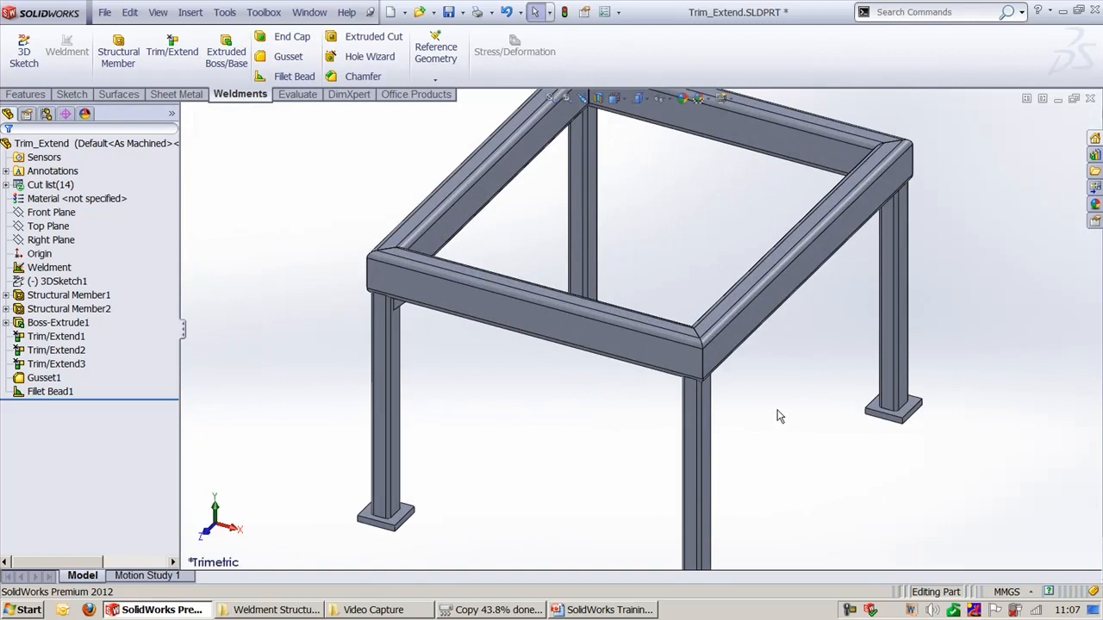
# Create a new part and start an extruded boss sketch on the Top Plane.
pyautogui.hotkey('ctrl', 'n')
pyautogui.doubleClick(549, 188)
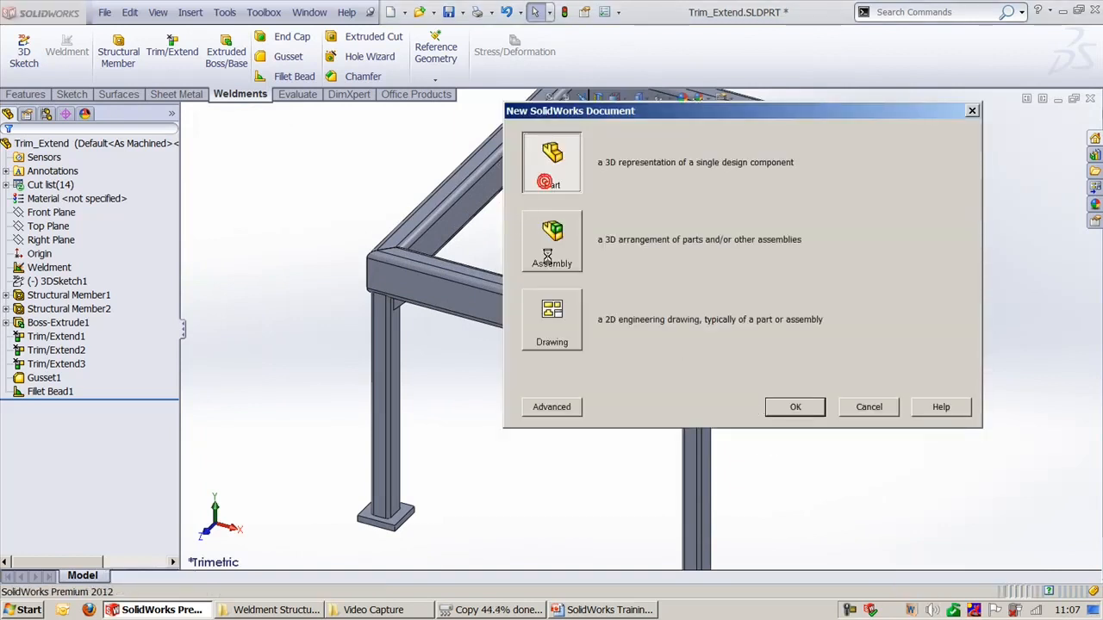
pyautogui.click(19, 95)
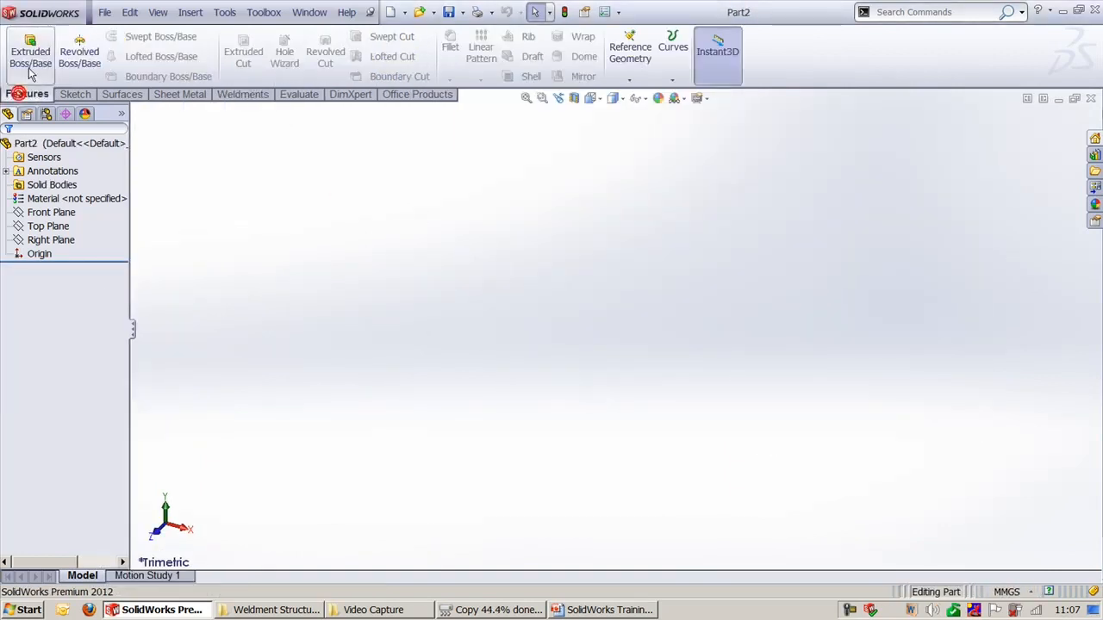
pyautogui.click(25, 50)
pyautogui.click(390, 341)
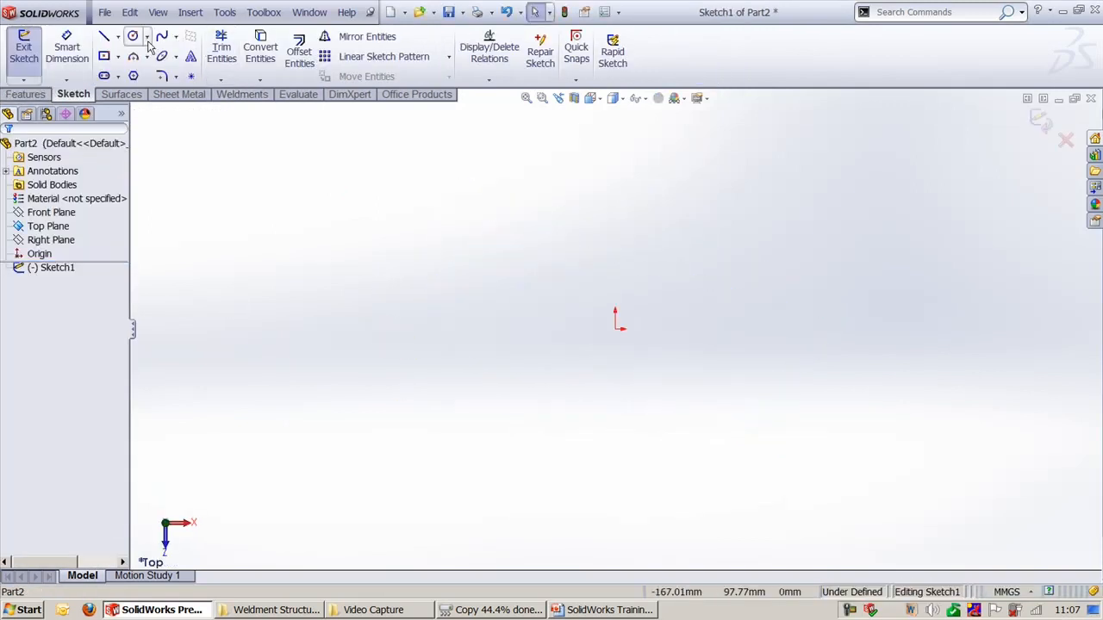
# Sketch a center rectangle about 48 by 212 mm on the origin and finish the sketch.
pyautogui.click(103, 56)
pyautogui.click(617, 333)
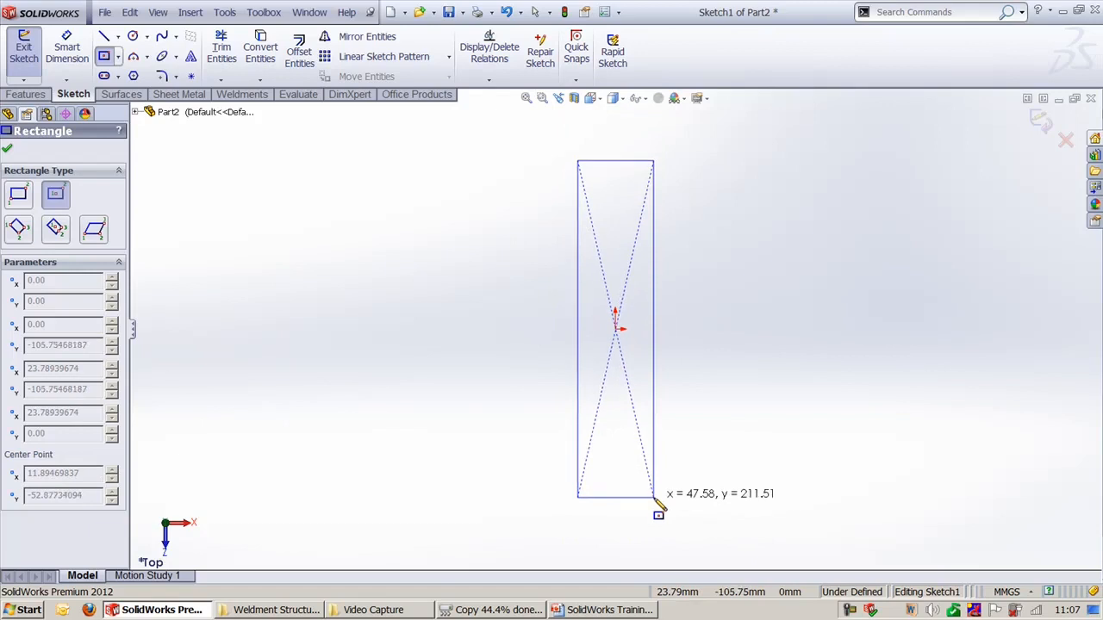
pyautogui.click(655, 502)
pyautogui.click(1042, 129)
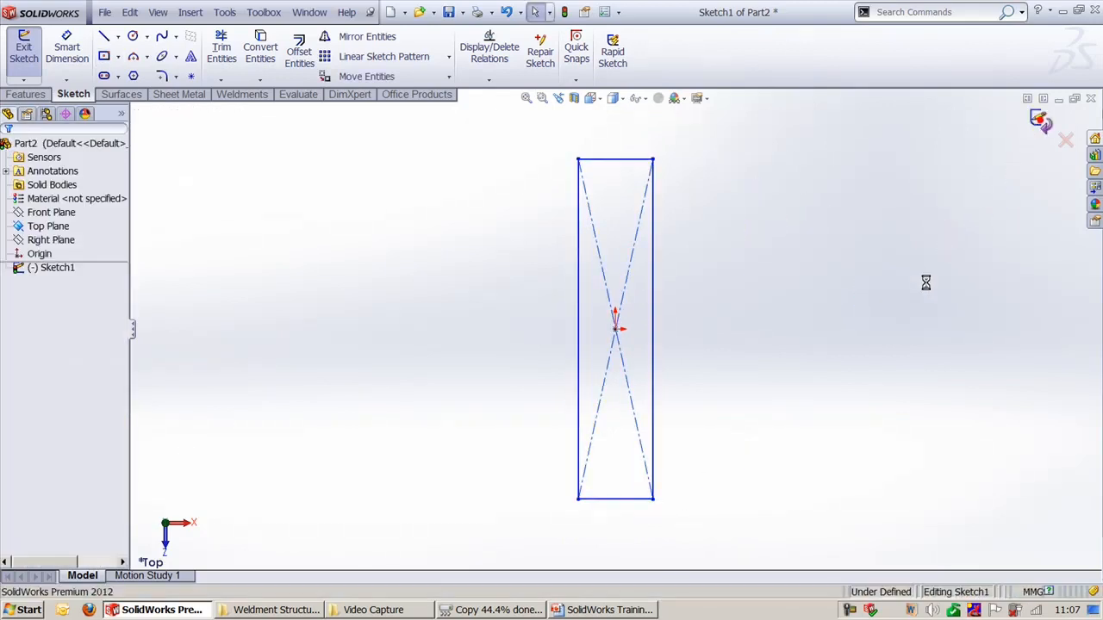
# Extrude the rectangle upward freehand into a tall solid block.
pyautogui.scroll(3, 636, 429)
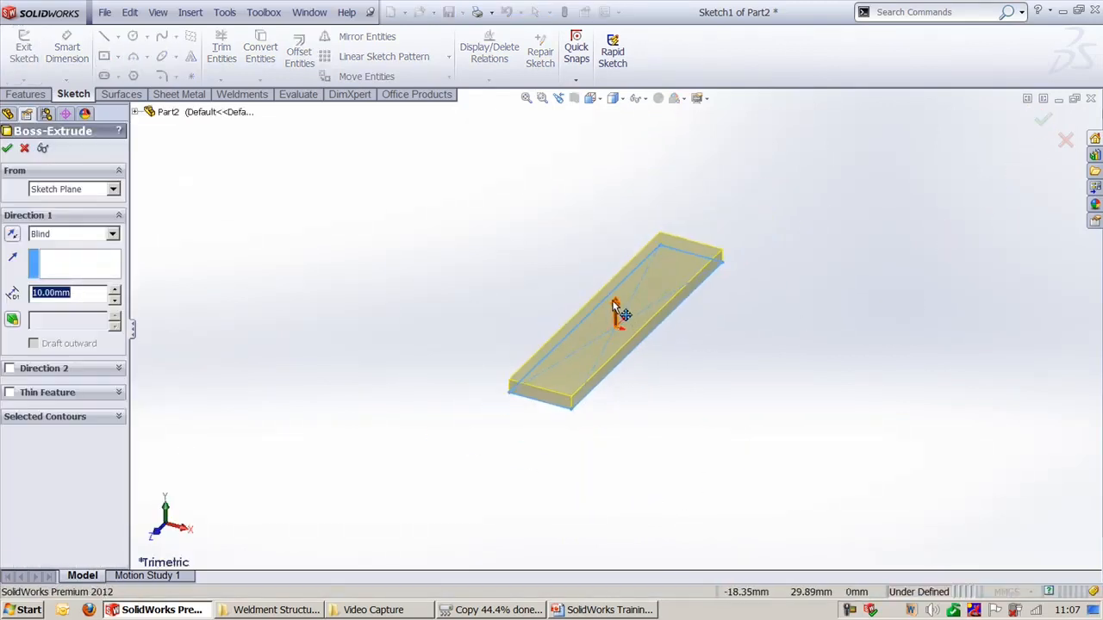
pyautogui.moveTo(615, 306); pyautogui.dragTo(586, 155)
pyautogui.rightClick(583, 154)
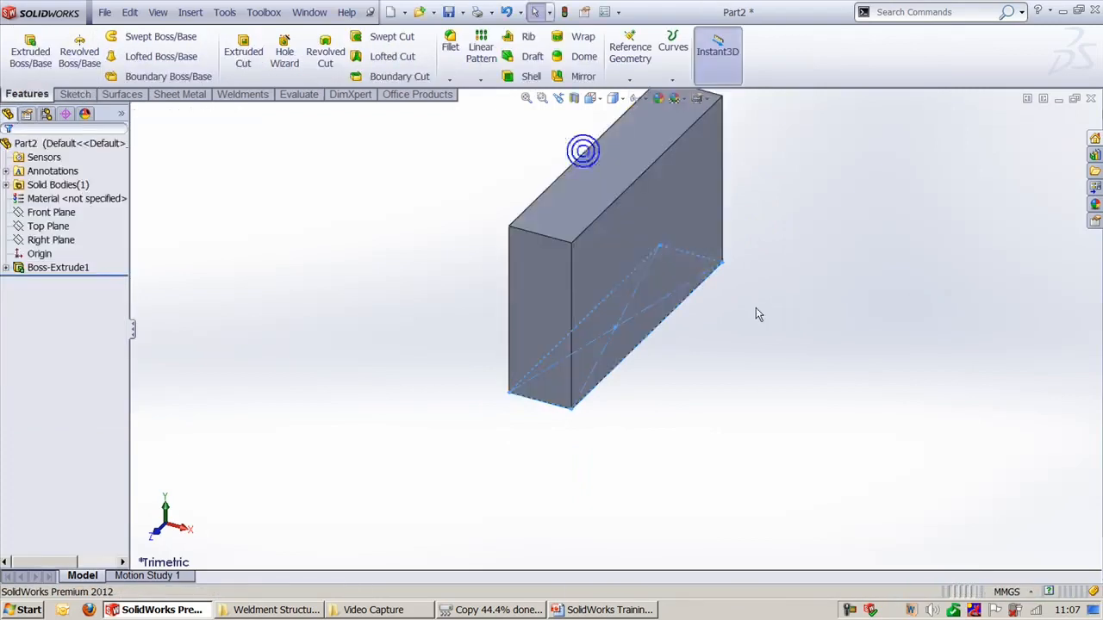
pyautogui.click(756, 308)
# Start an extruded boss on the block's bottom face and sketch an origin-centered rectangle about 210 by 372 mm, then finish the sketch.
pyautogui.click(55, 82)
pyautogui.moveTo(674, 444); pyautogui.dragTo(624, 340, button='middle')
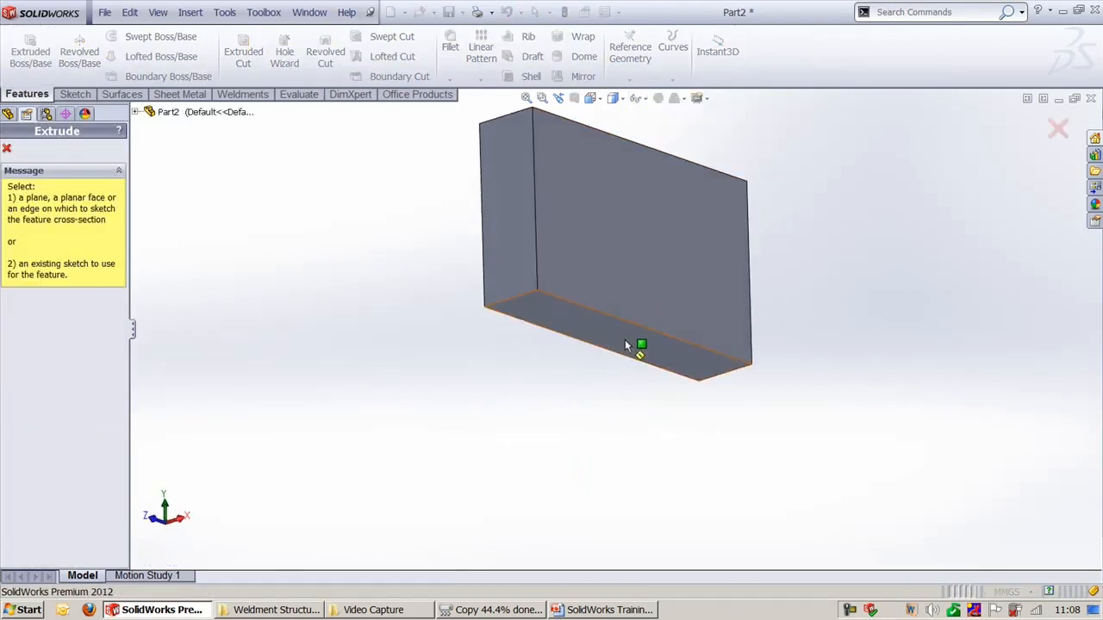
pyautogui.click(624, 340)
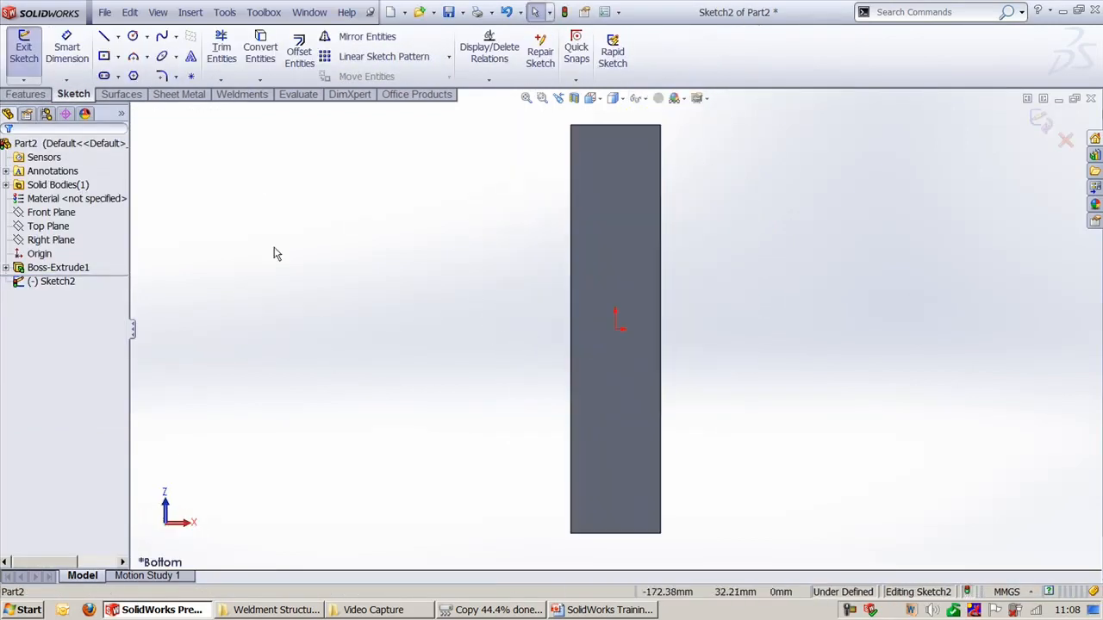
pyautogui.click(103, 56)
pyautogui.click(617, 331)
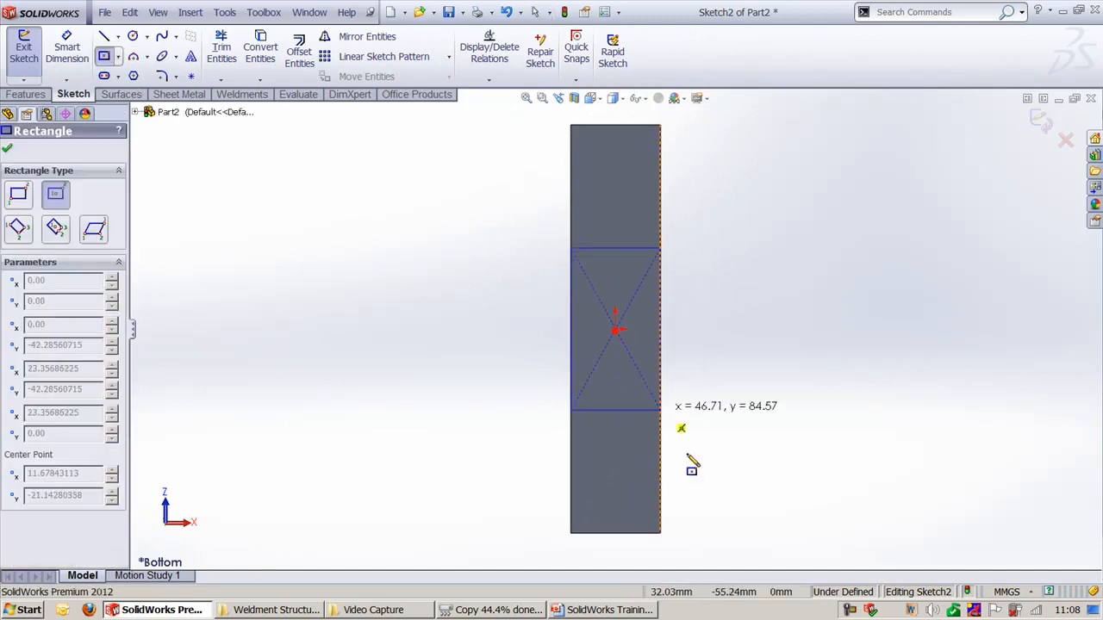
pyautogui.scroll(3, 715, 517)
pyautogui.click(714, 500)
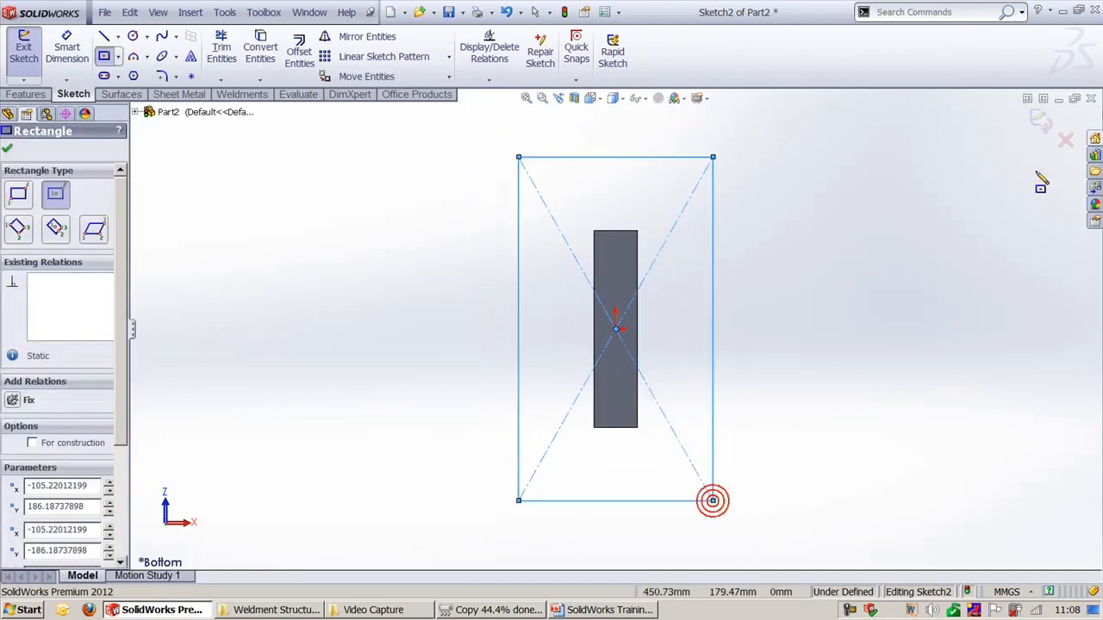
pyautogui.click(1036, 116)
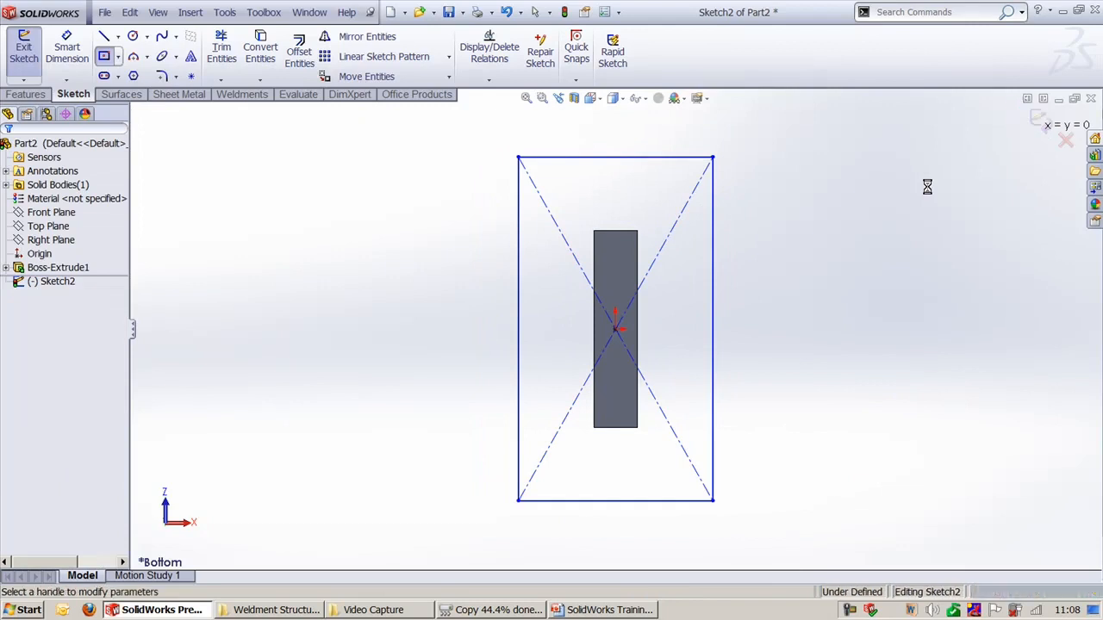
# Extrude the rectangle 35 mm downward into a base plate beneath the block.
pyautogui.click(616, 428)
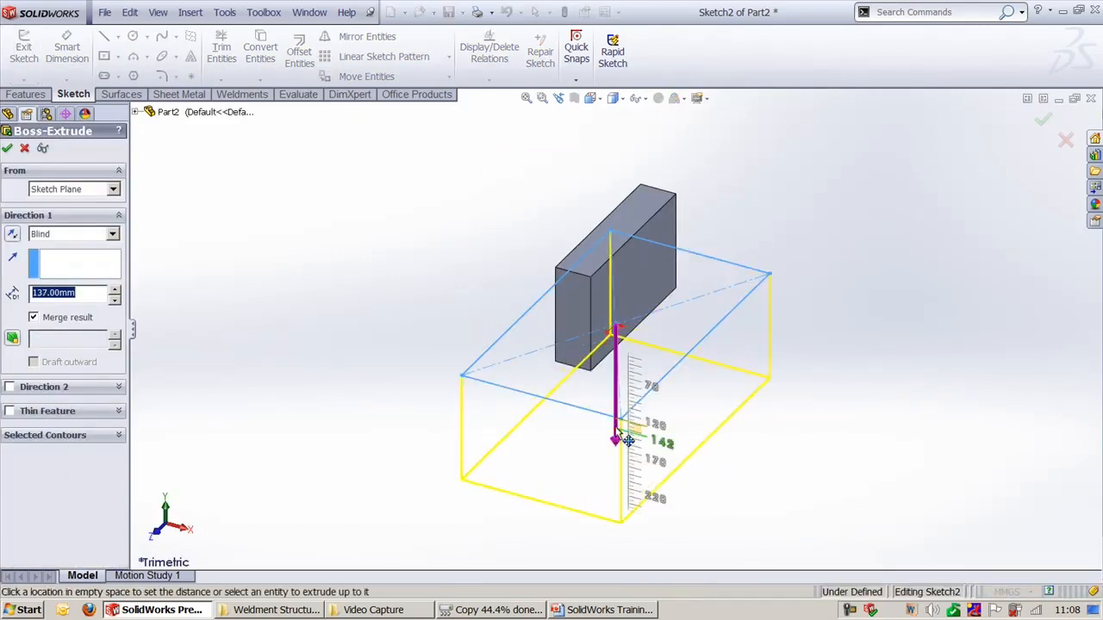
pyautogui.click(640, 360)
pyautogui.press('Return')
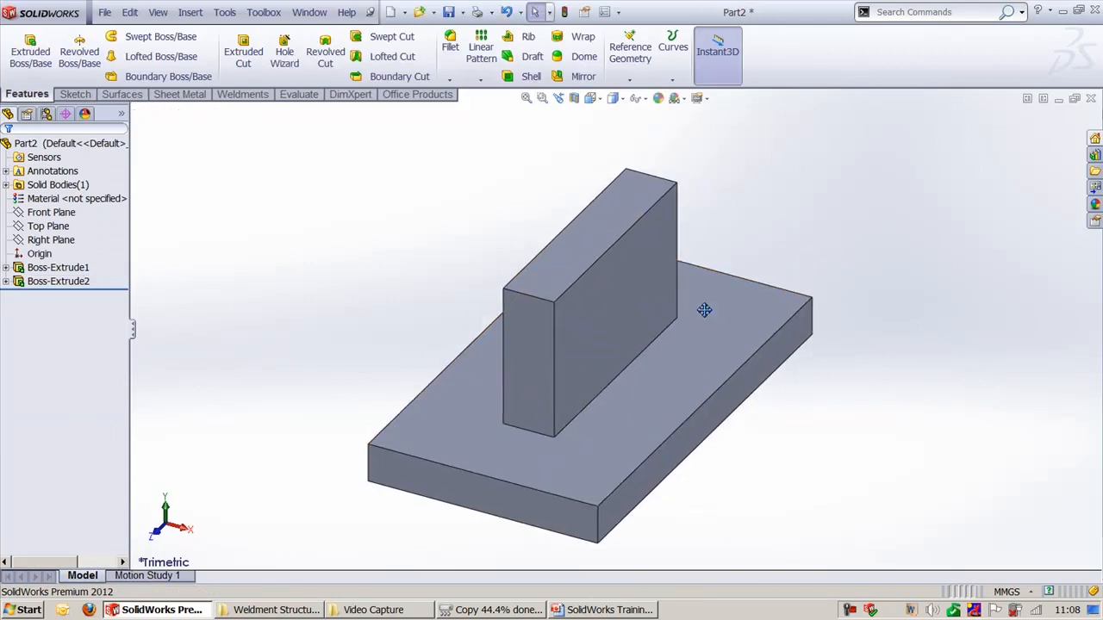
# Edit the base plate extrusion and turn off Merge result to make the plate a separate body.
pyautogui.click(57, 281)
pyautogui.click(74, 249)
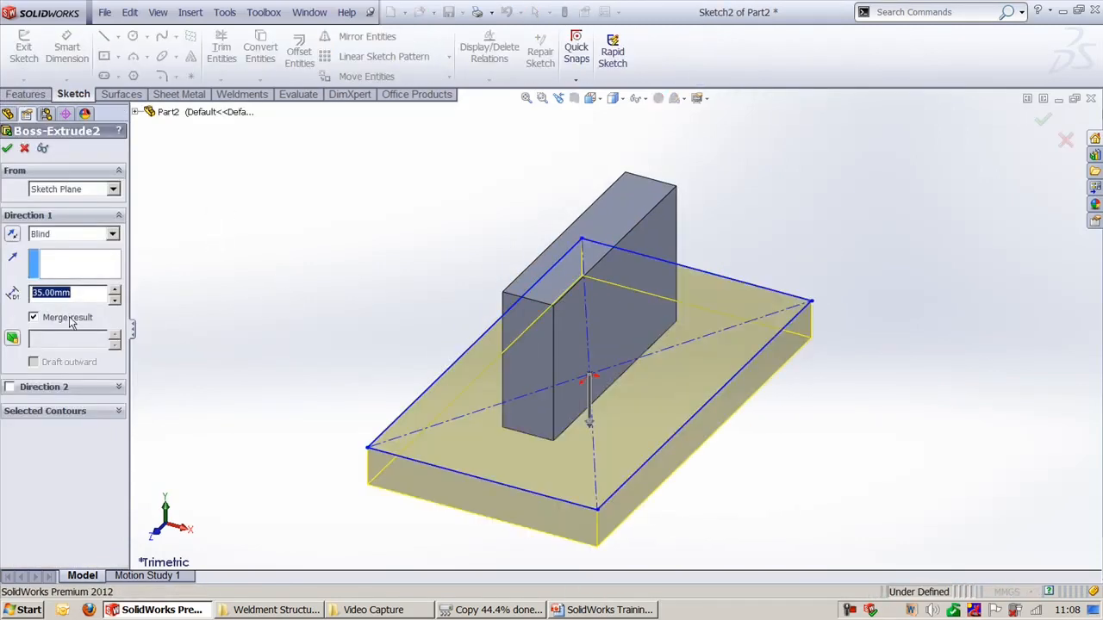
pyautogui.click(7, 148)
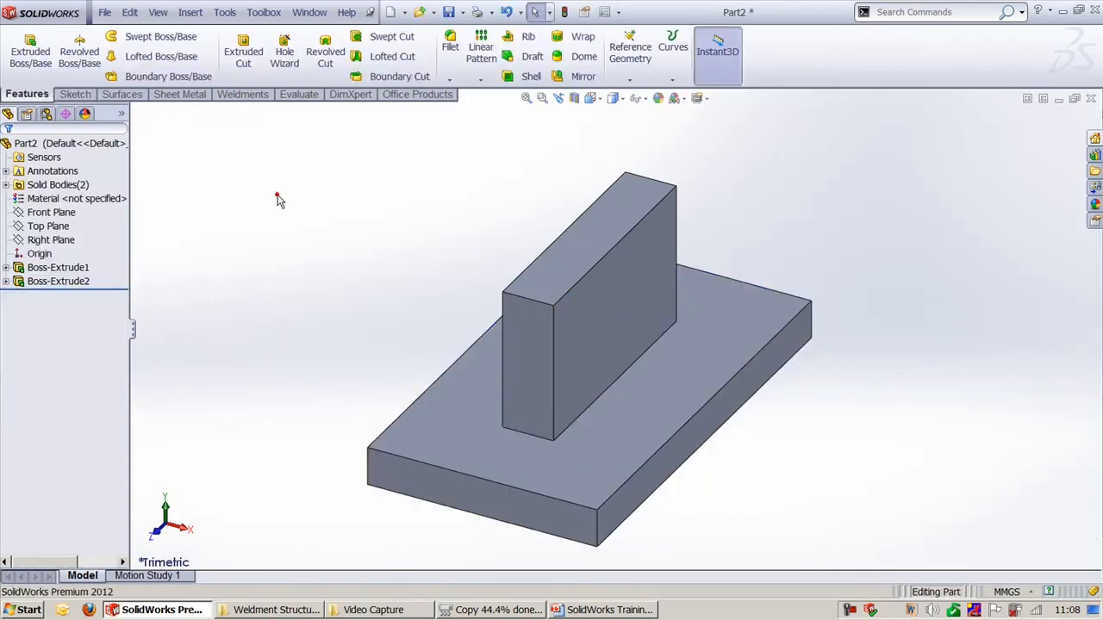
# Start an Intermittent fillet bead between the plate's upper face and one long side face of the block.
pyautogui.click(244, 94)
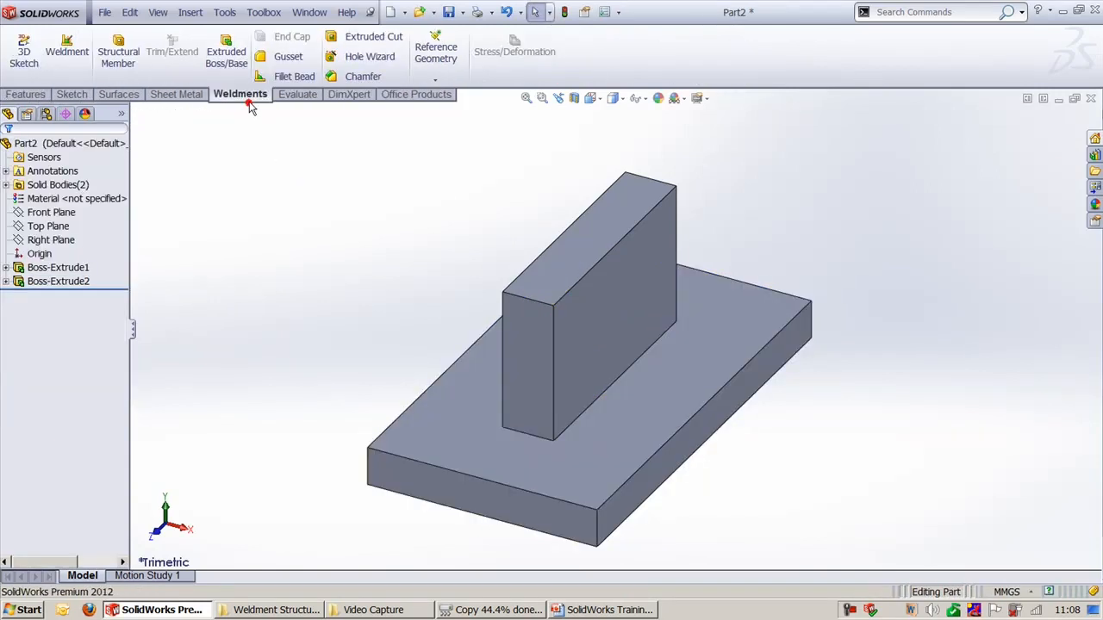
pyautogui.click(293, 75)
pyautogui.click(89, 189)
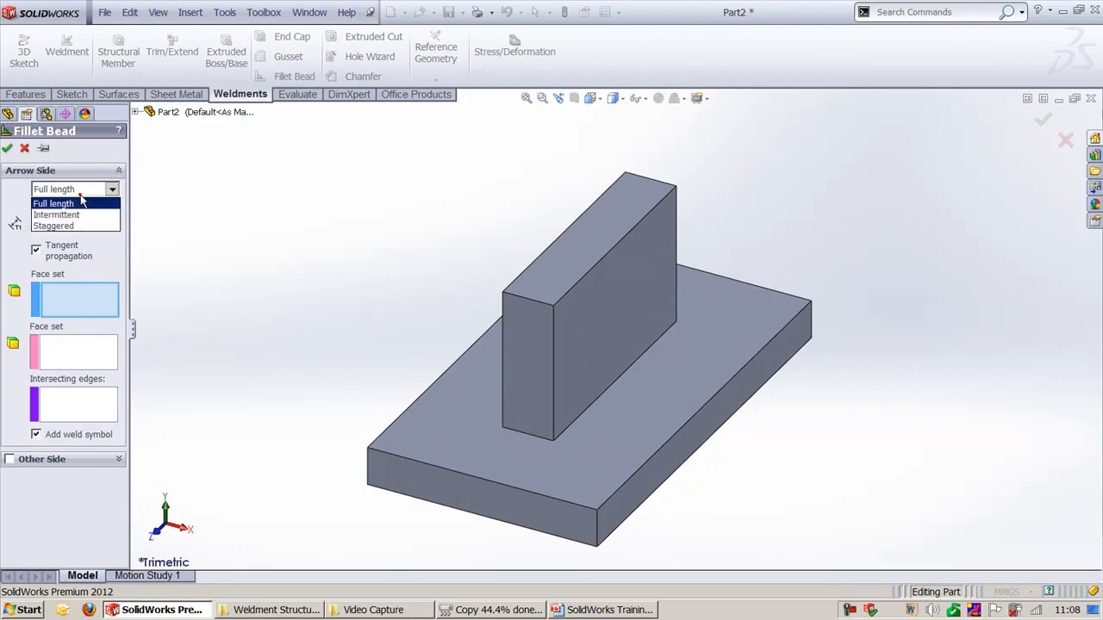
pyautogui.click(81, 216)
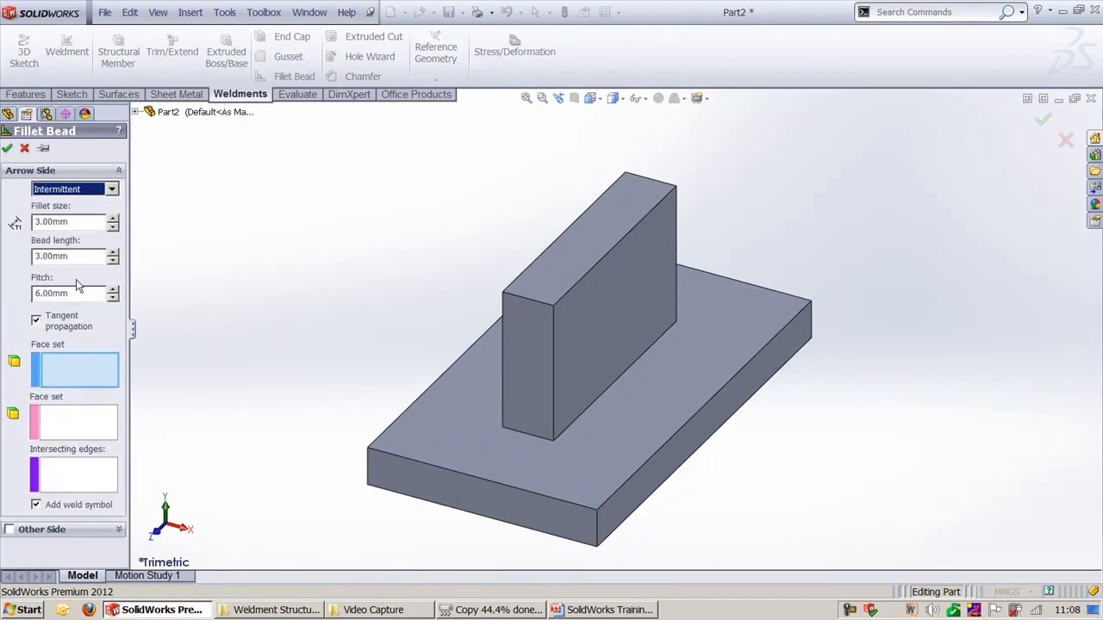
pyautogui.click(77, 388)
pyautogui.click(632, 435)
pyautogui.click(94, 435)
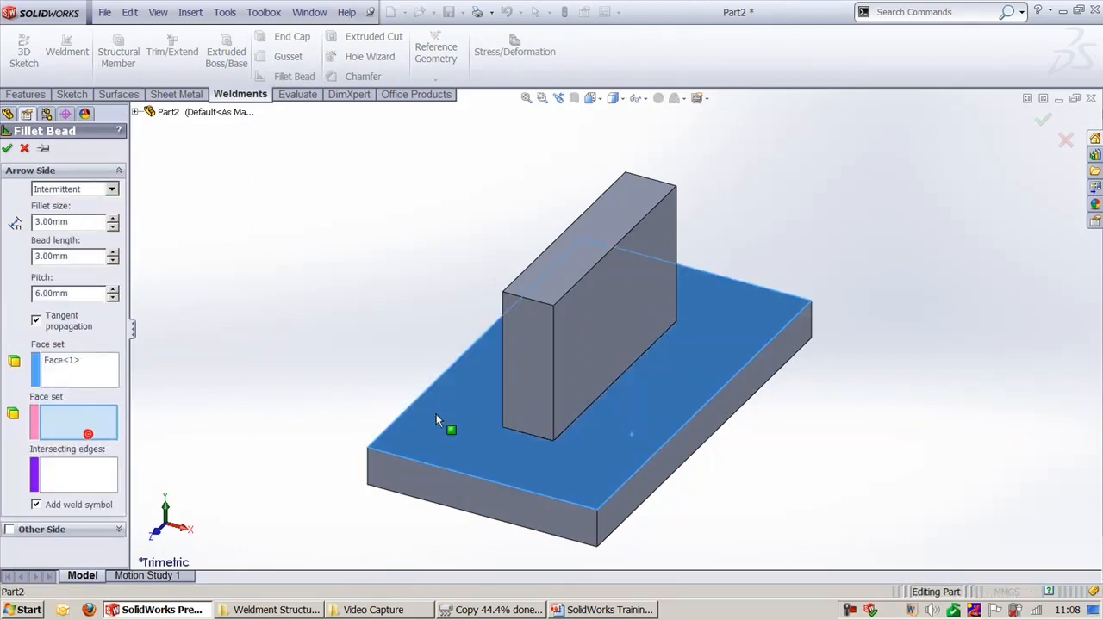
pyautogui.click(636, 487)
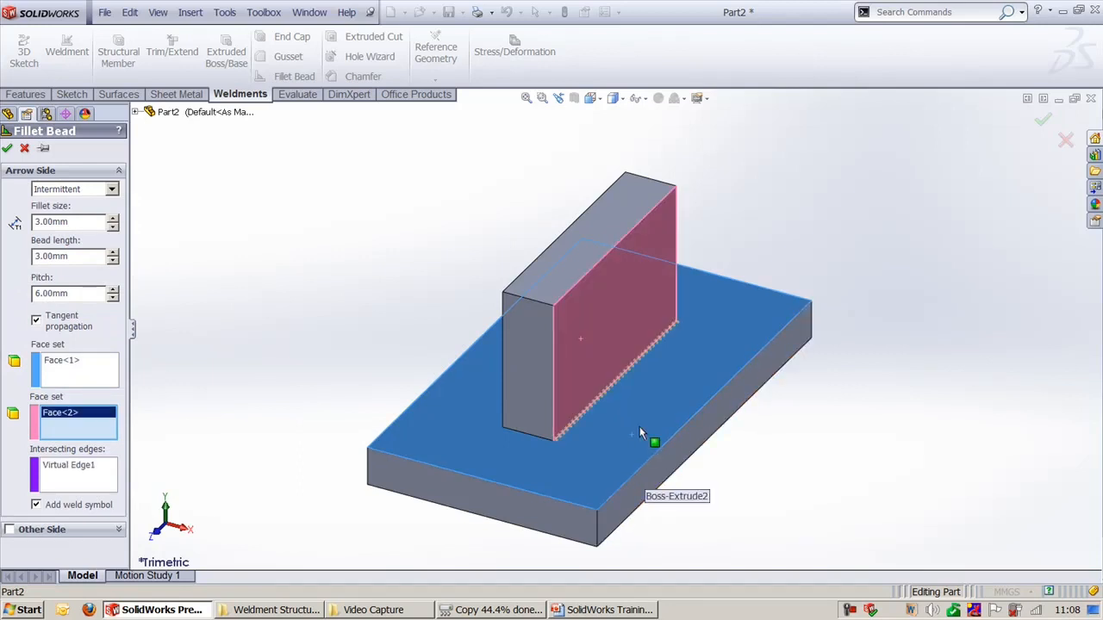
# Set the intermittent bead's length to 10 mm and its pitch to 10 mm.
pyautogui.scroll(-5, 639, 427)
pyautogui.scroll(-3, 526, 445)
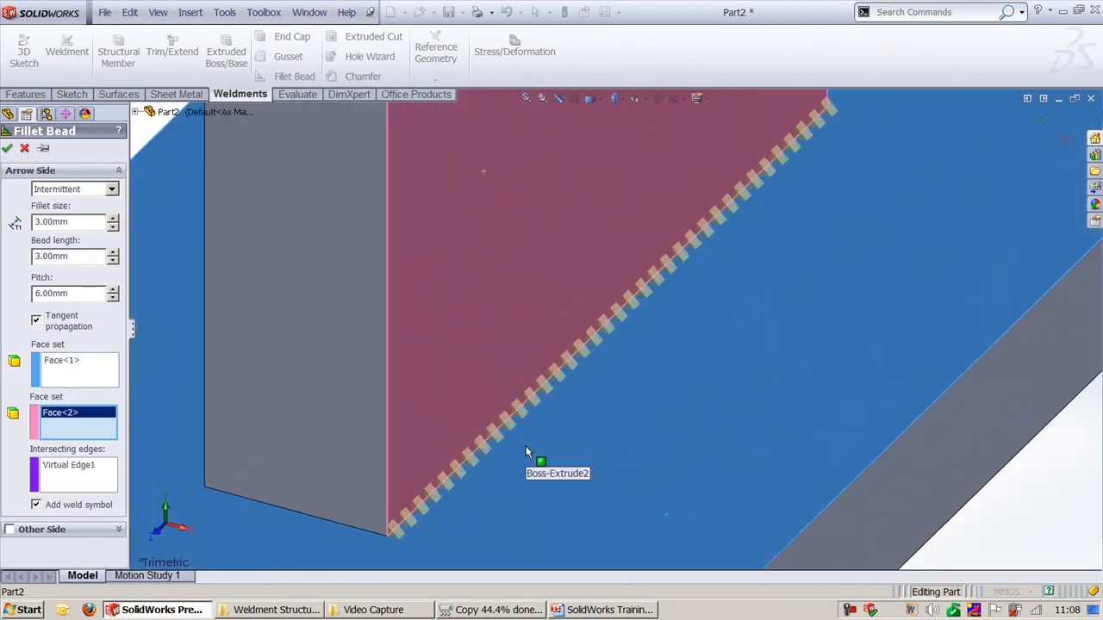
pyautogui.scroll(5, 657, 307)
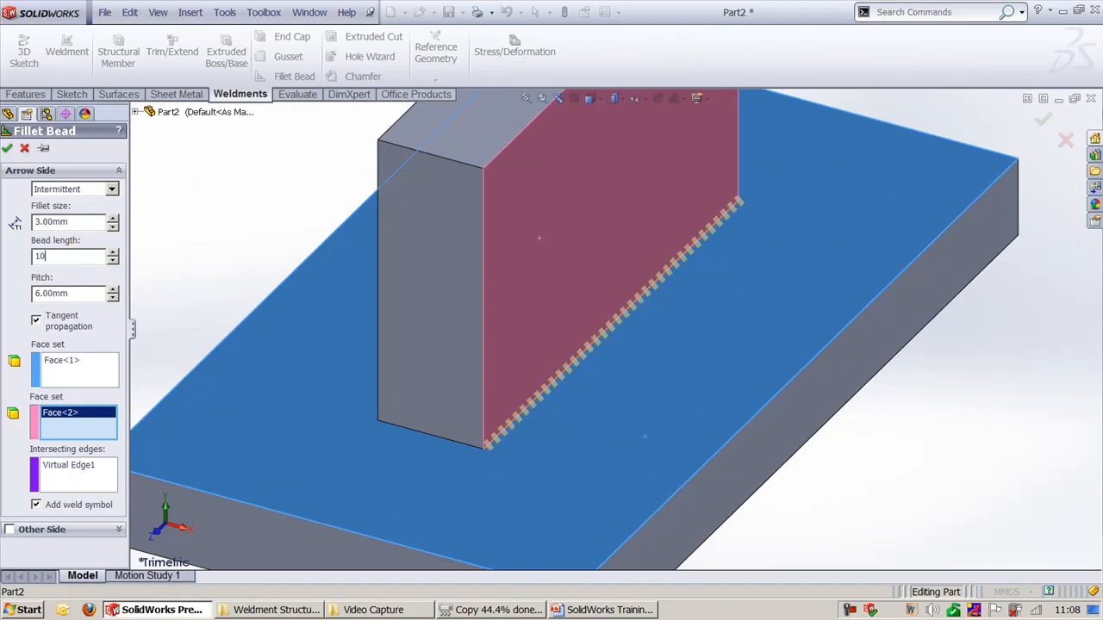
pyautogui.press('Return')
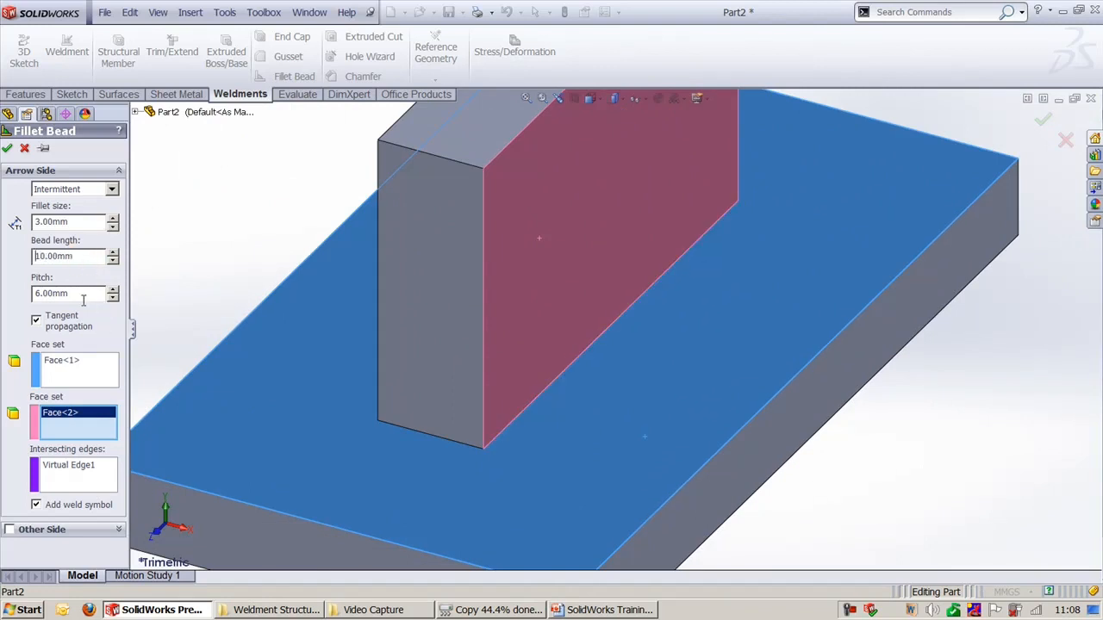
pyautogui.press('Return')
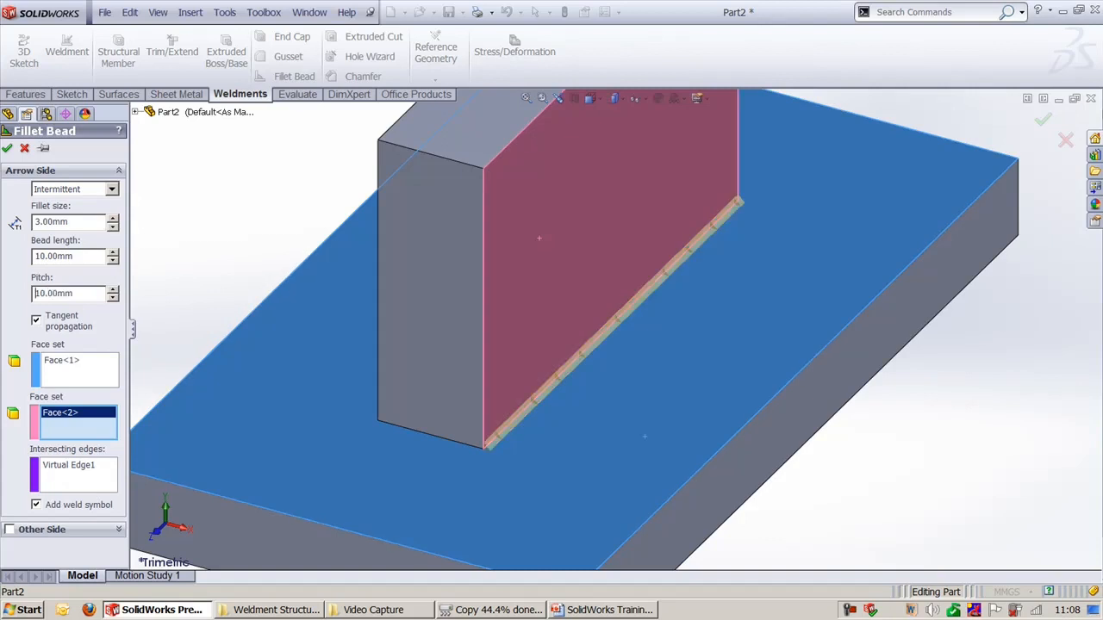
# Set the intermittent bead's pitch to 20 mm.
pyautogui.scroll(-5, 577, 422)
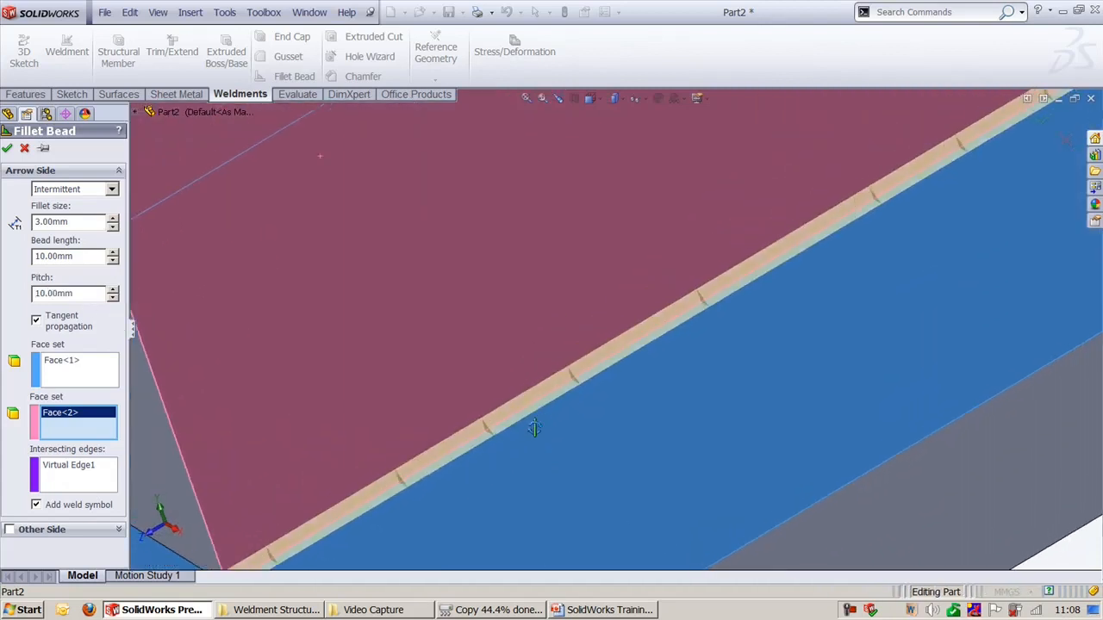
pyautogui.doubleClick(90, 294)
pyautogui.write('20')
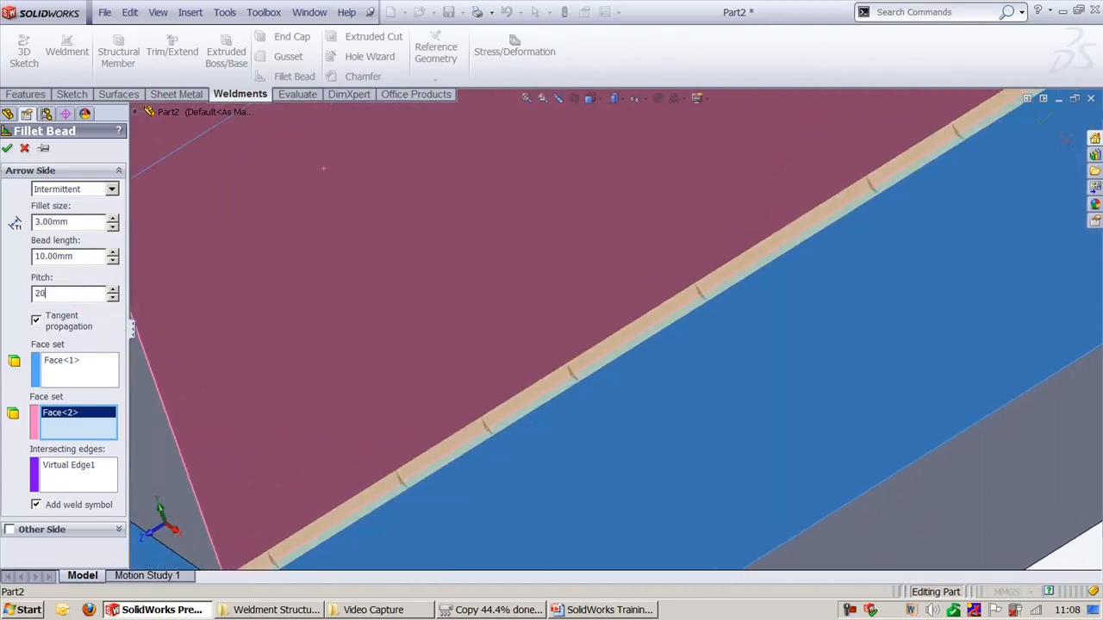
pyautogui.press('Return')
pyautogui.scroll(4, 523, 406)
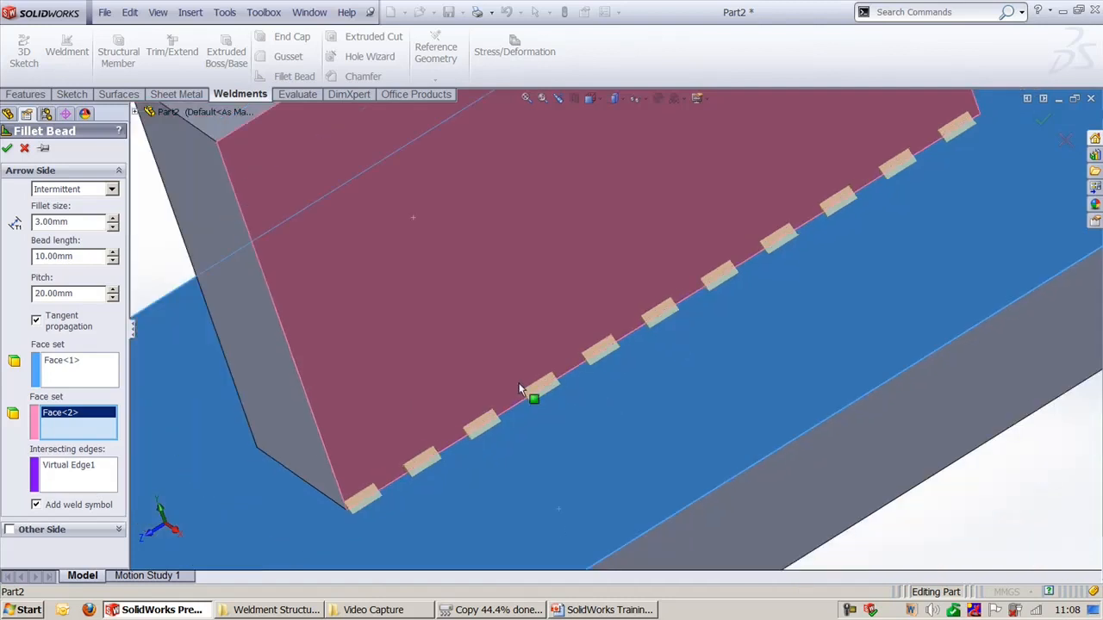
pyautogui.scroll(-3, 531, 396)
pyautogui.moveTo(545, 409); pyautogui.dragTo(582, 409, button='middle')
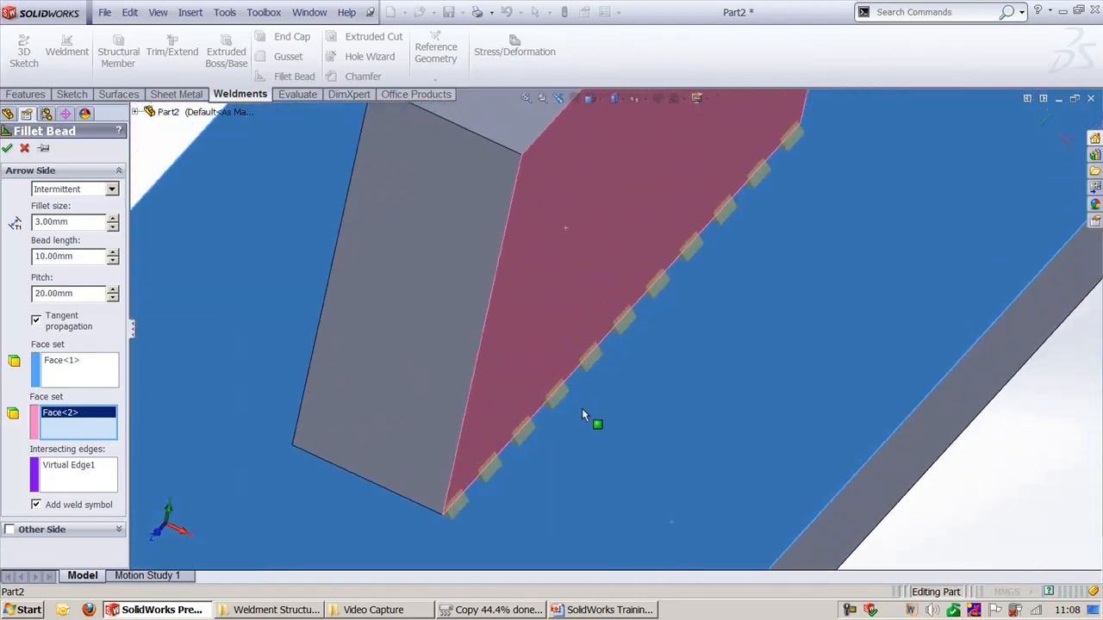
pyautogui.scroll(3, 581, 408)
# Keep the bead type Intermittent and add the block's opposite long side face to the second face set.
pyautogui.click(102, 192)
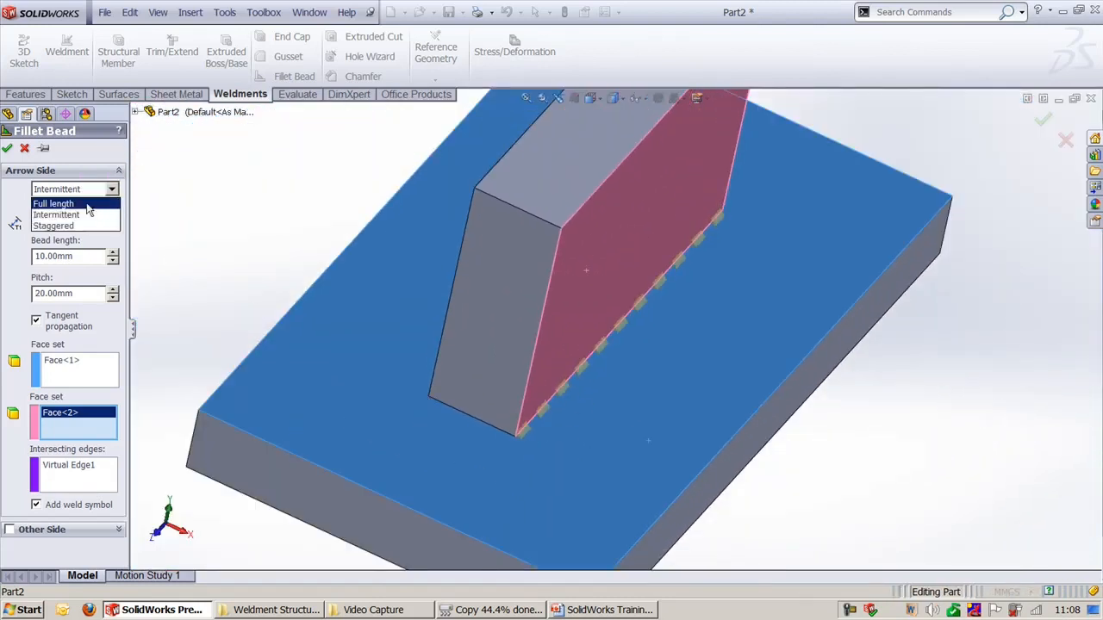
pyautogui.click(86, 190)
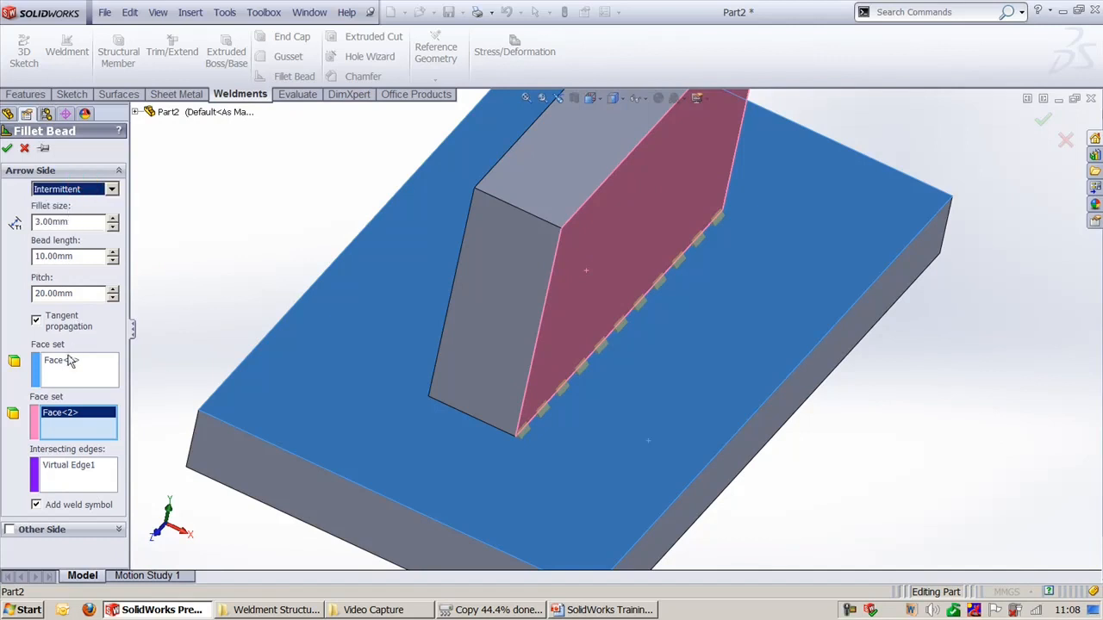
pyautogui.click(69, 416)
pyautogui.moveTo(485, 233); pyautogui.dragTo(481, 290, button='middle')
pyautogui.click(452, 306)
pyautogui.moveTo(640, 396); pyautogui.dragTo(565, 401, button='middle')
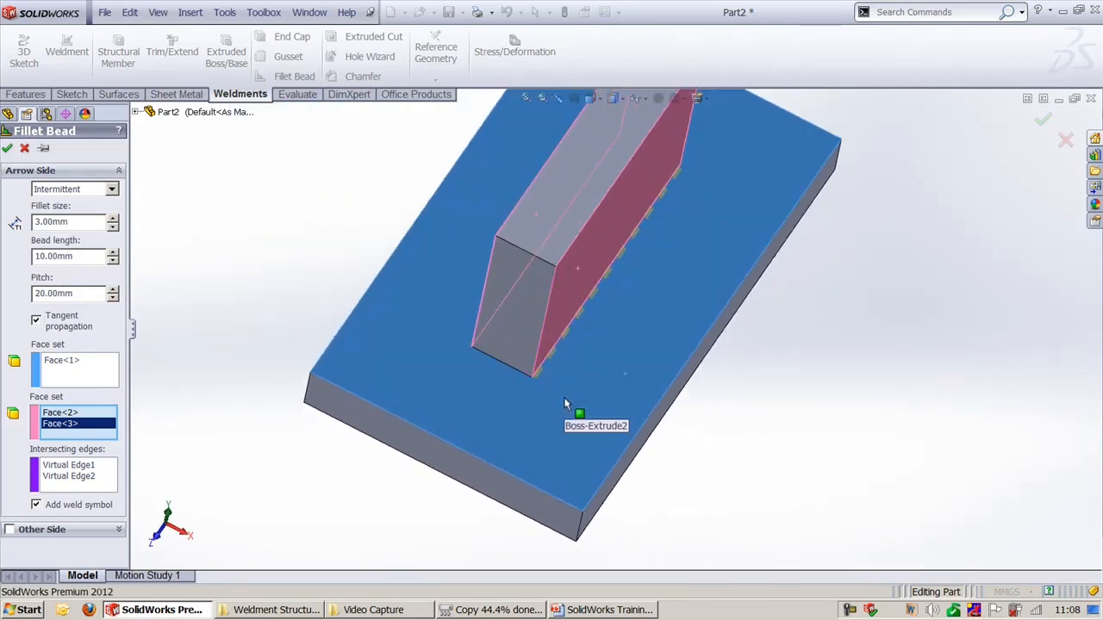
# Examine the bead preview from the front and from above, comparing the segment positions along both sides of the block.
pyautogui.hotkey('ctrl', '2')
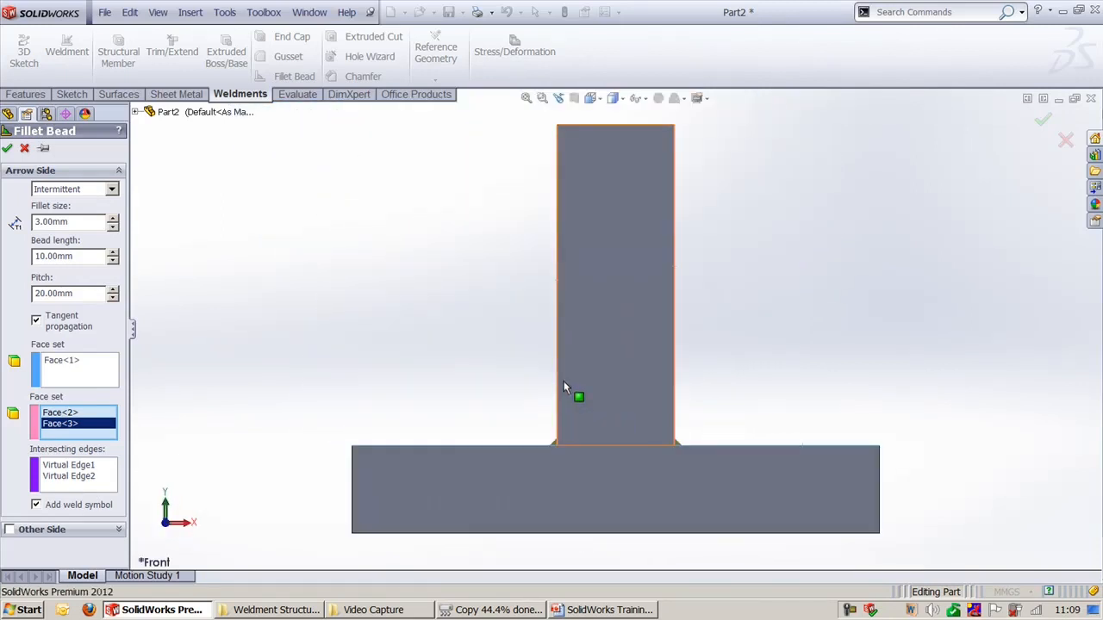
pyautogui.hotkey('ctrl', '5')
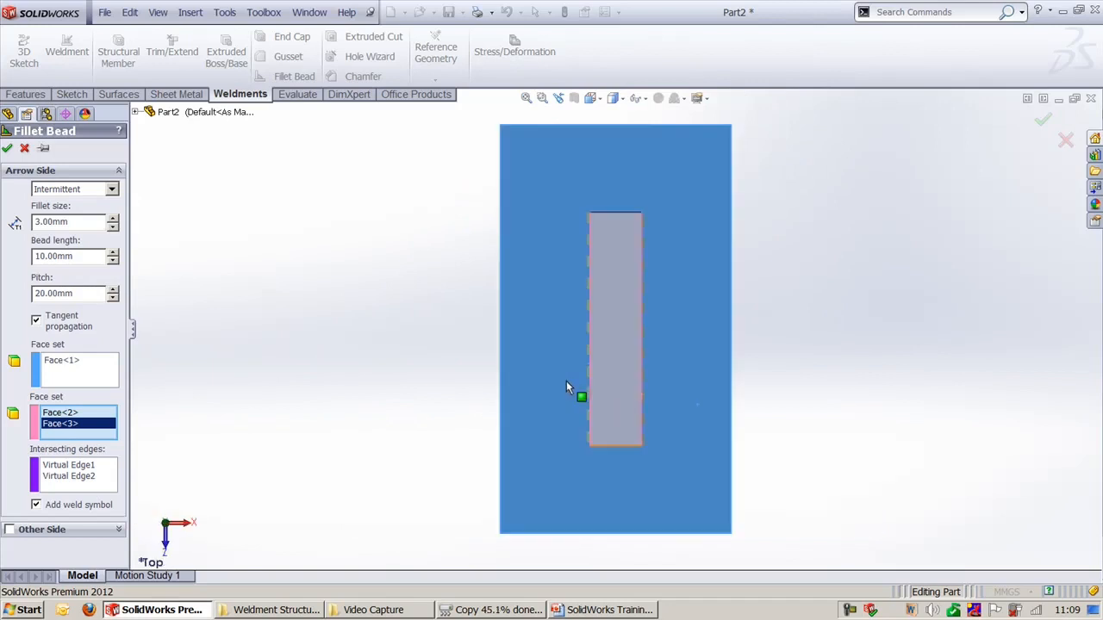
pyautogui.scroll(-5, 673, 205)
pyautogui.keyDown('ctrl'); pyautogui.moveTo(697, 201); pyautogui.dragTo(729, 395, button='middle'); pyautogui.keyUp('ctrl')
pyautogui.scroll(-5, 726, 295)
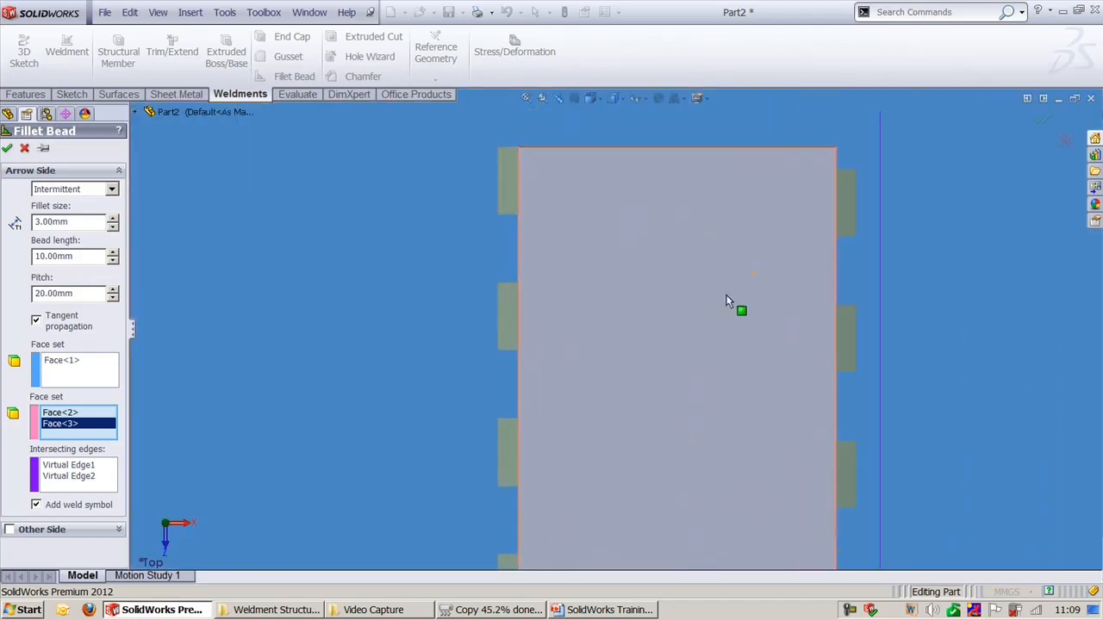
pyautogui.keyDown('ctrl'); pyautogui.moveTo(689, 275); pyautogui.dragTo(521, 368, button='middle'); pyautogui.keyUp('ctrl')
pyautogui.scroll(-1, 526, 371)
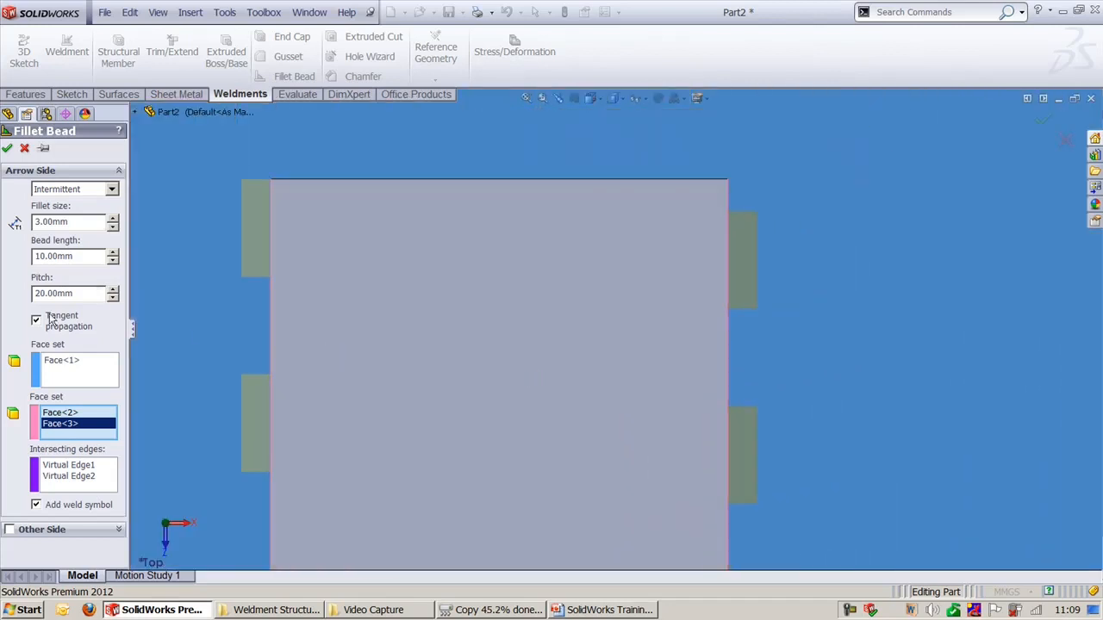
# Set the fillet size of the intermittent bead to 10 mm.
pyautogui.click(90, 256)
pyautogui.click(86, 222)
pyautogui.write('10')
pyautogui.press('Return')
pyautogui.scroll(2, 800, 250)
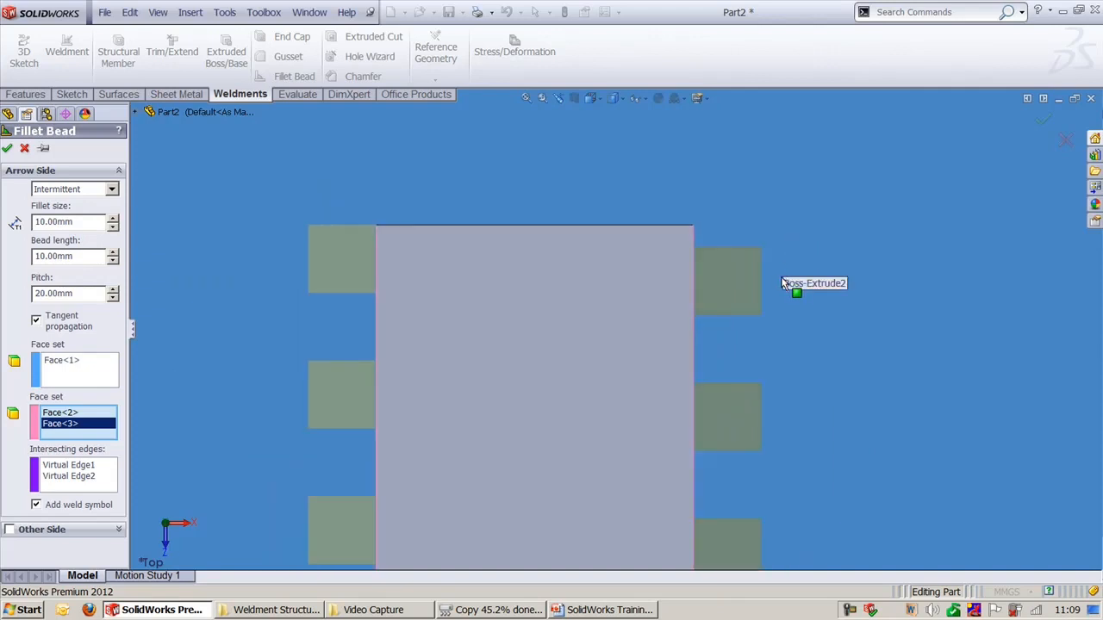
# Change the arrow-side fillet bead type to Staggered.
pyautogui.scroll(-1, 732, 348)
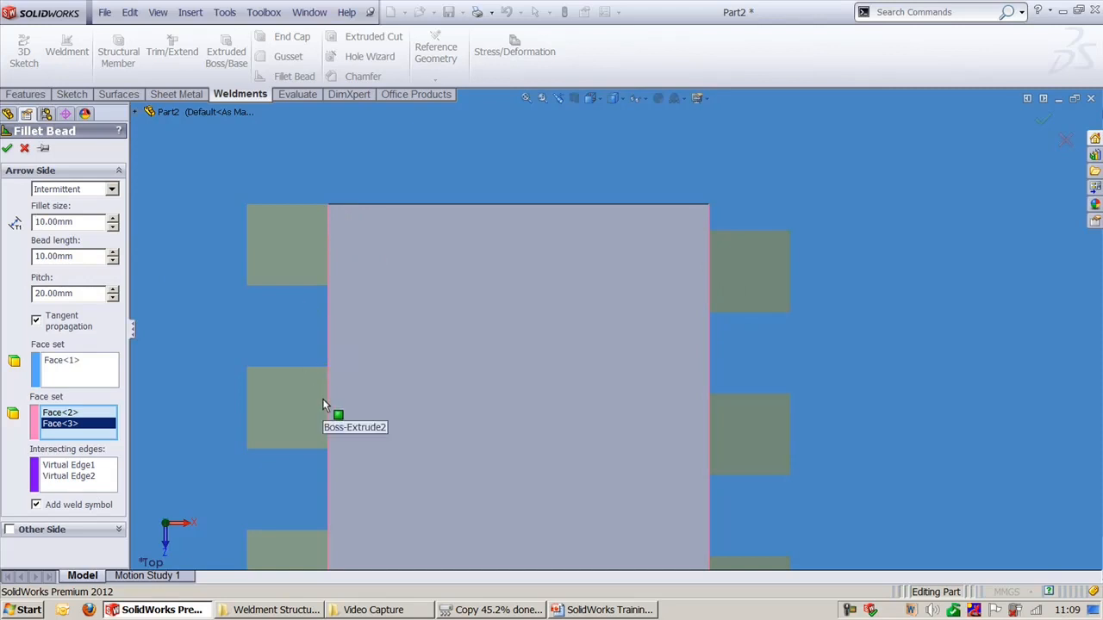
pyautogui.scroll(2, 739, 353)
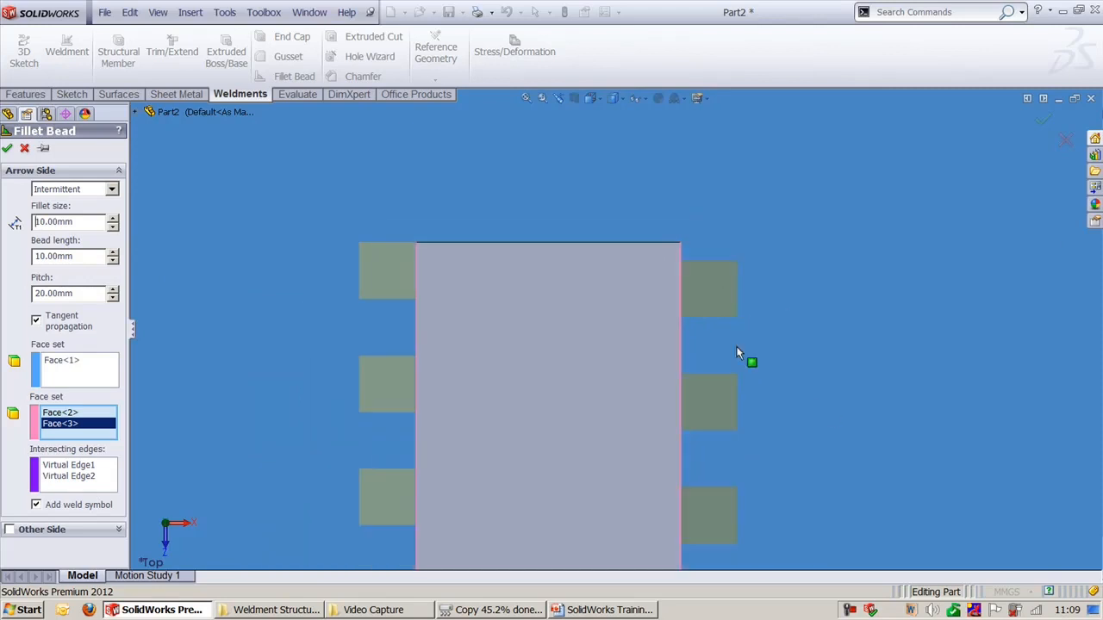
pyautogui.keyDown('ctrl'); pyautogui.moveTo(740, 358); pyautogui.dragTo(752, 247, button='middle'); pyautogui.keyUp('ctrl')
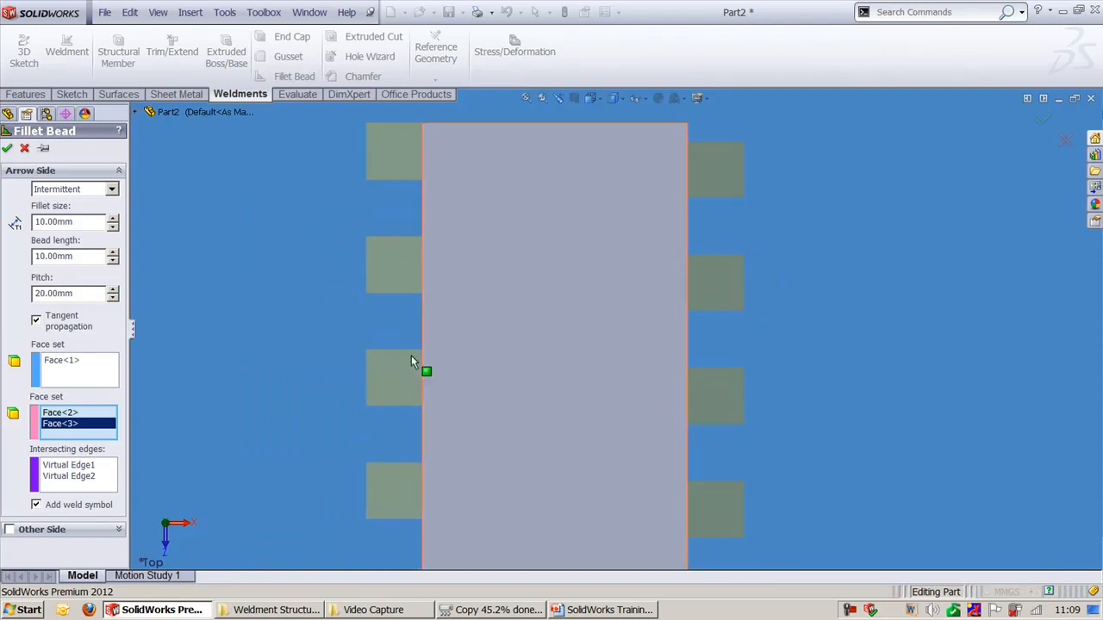
pyautogui.click(48, 189)
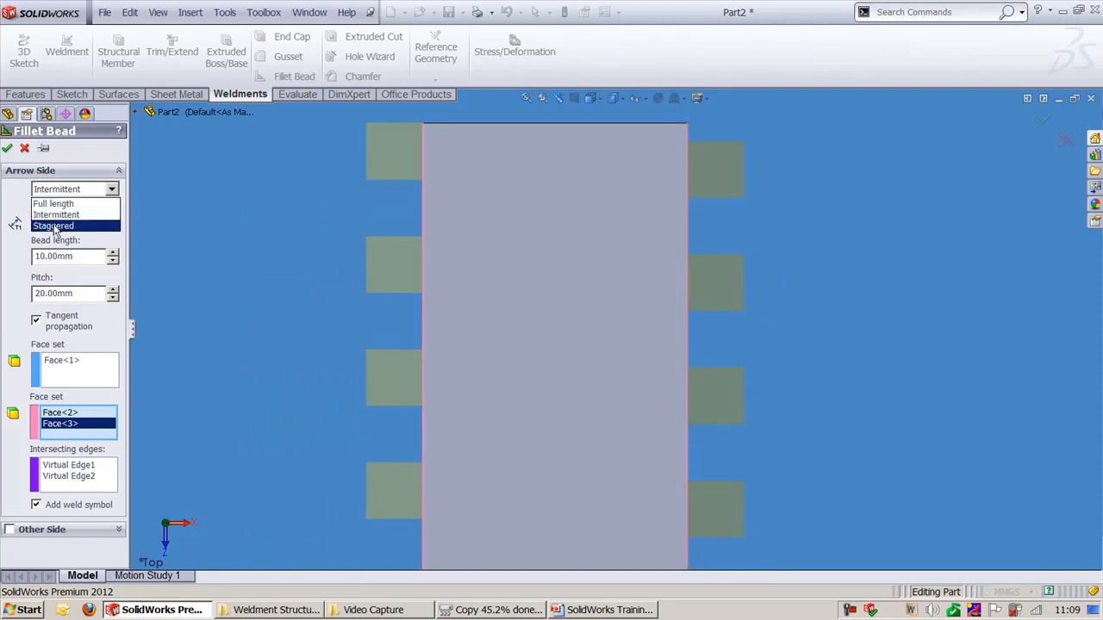
pyautogui.click(53, 226)
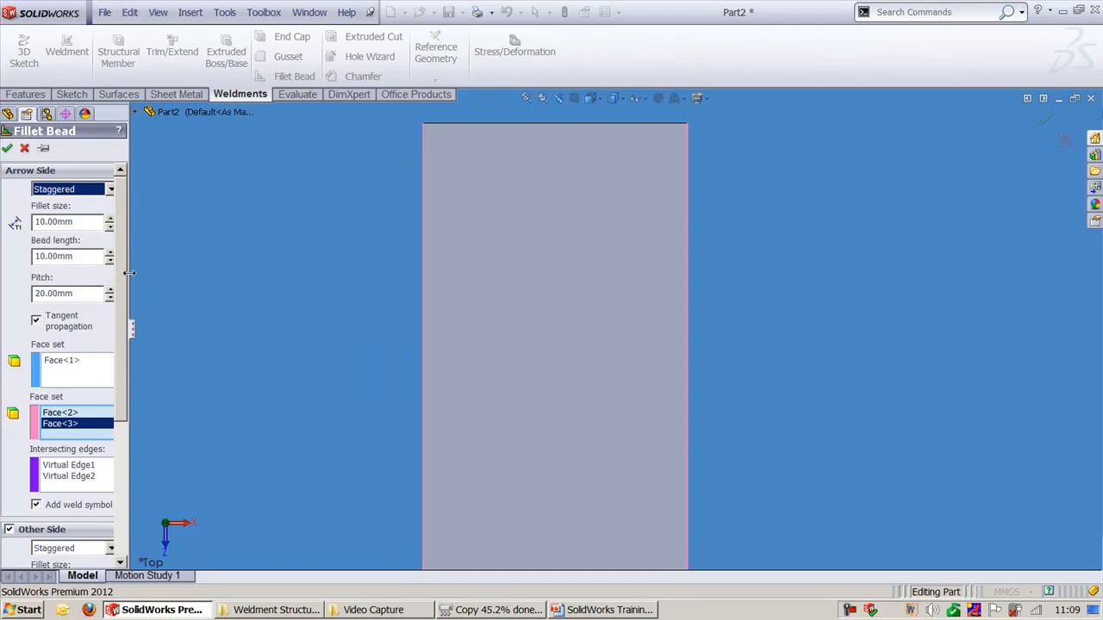
pyautogui.moveTo(130, 272); pyautogui.dragTo(170, 276)
pyautogui.scroll(6, 474, 355)
pyautogui.scroll(-5, 156, 469)
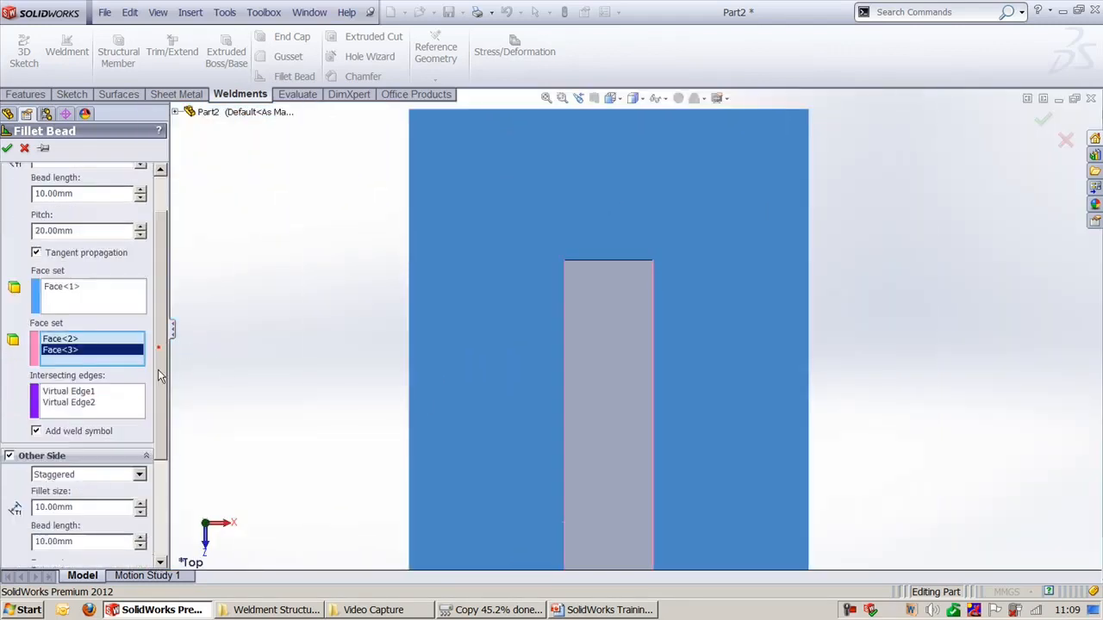
pyautogui.click(101, 442)
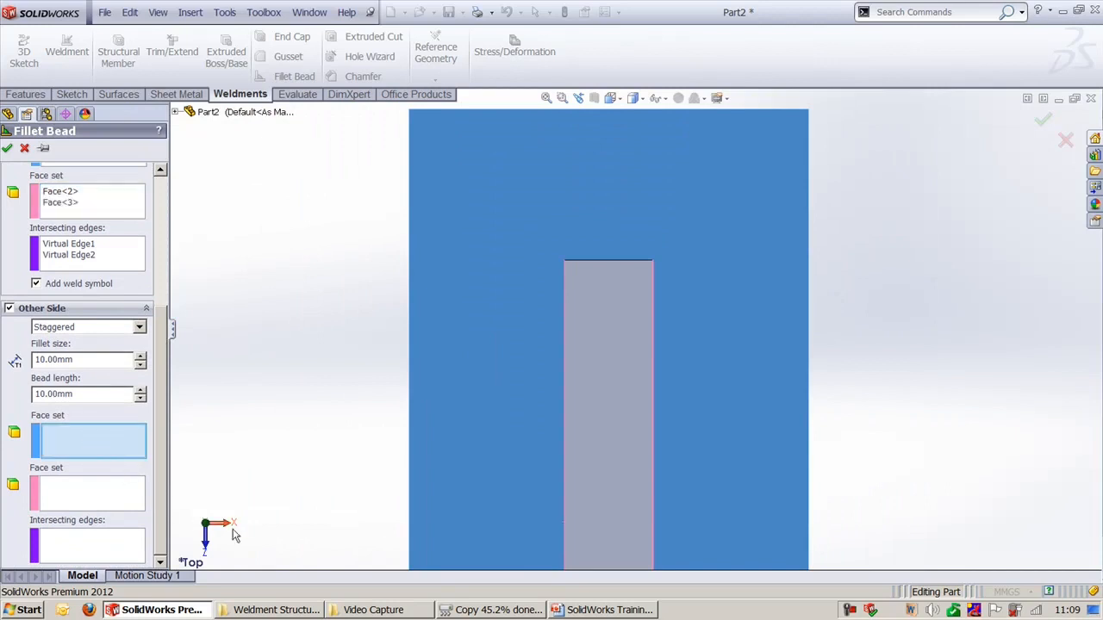
pyautogui.moveTo(499, 392); pyautogui.dragTo(516, 366, button='middle')
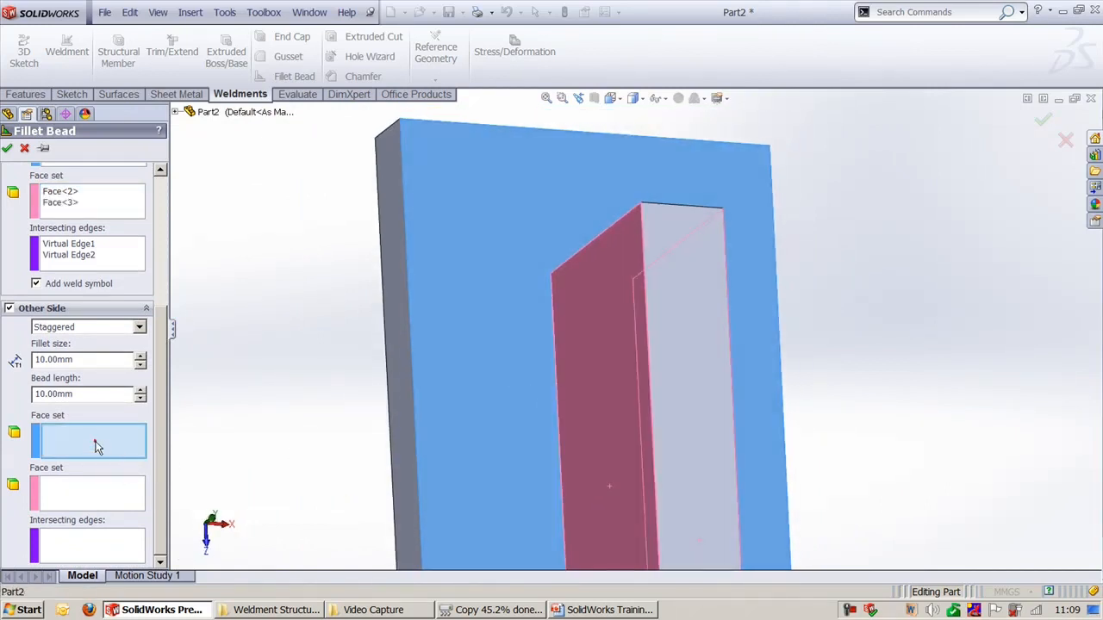
pyautogui.click(604, 394)
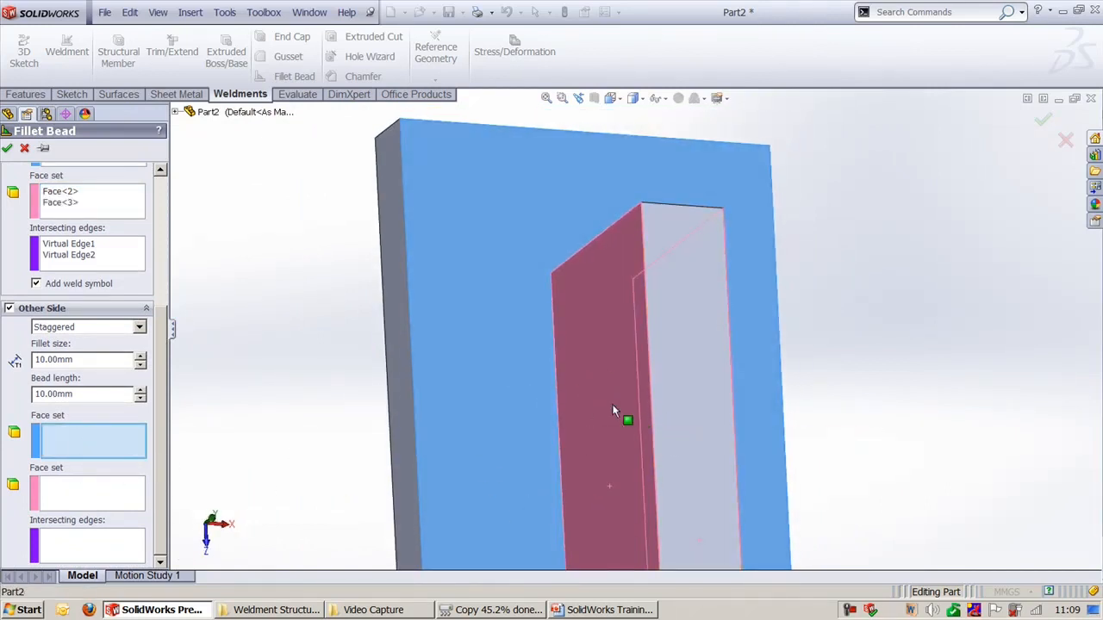
pyautogui.click(481, 376)
pyautogui.click(108, 494)
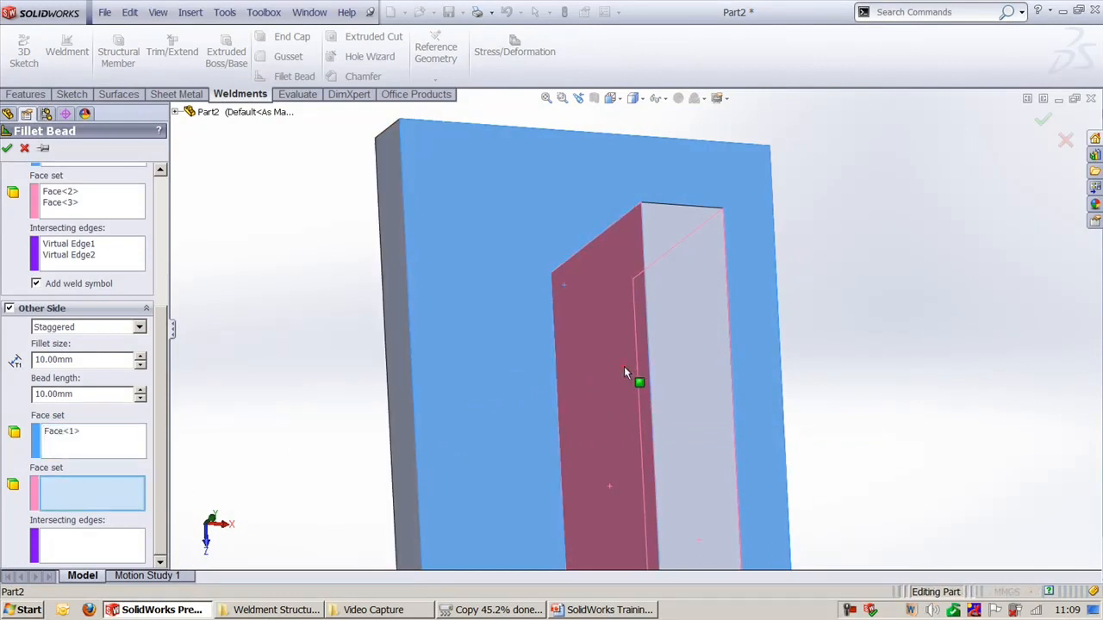
pyautogui.click(629, 379)
pyautogui.moveTo(546, 500); pyautogui.dragTo(498, 431, button='middle')
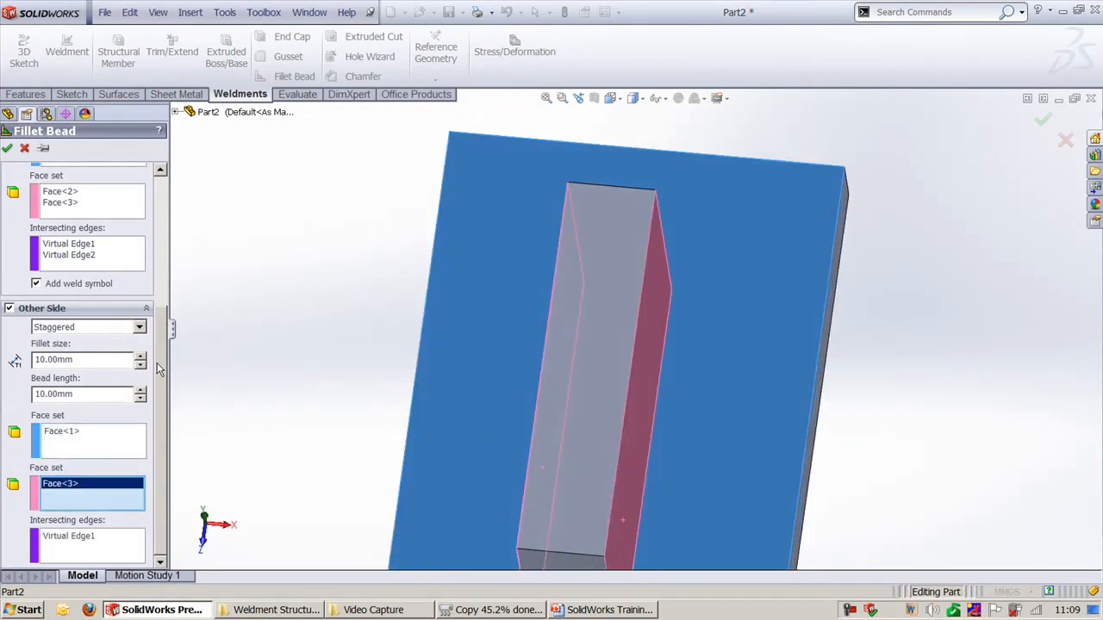
pyautogui.moveTo(160, 369); pyautogui.dragTo(157, 351)
pyautogui.click(25, 150)
# Start an Intermittent fillet bead between one long side face of the block and the top face of the plate.
pyautogui.moveTo(422, 395); pyautogui.dragTo(348, 276, button='middle')
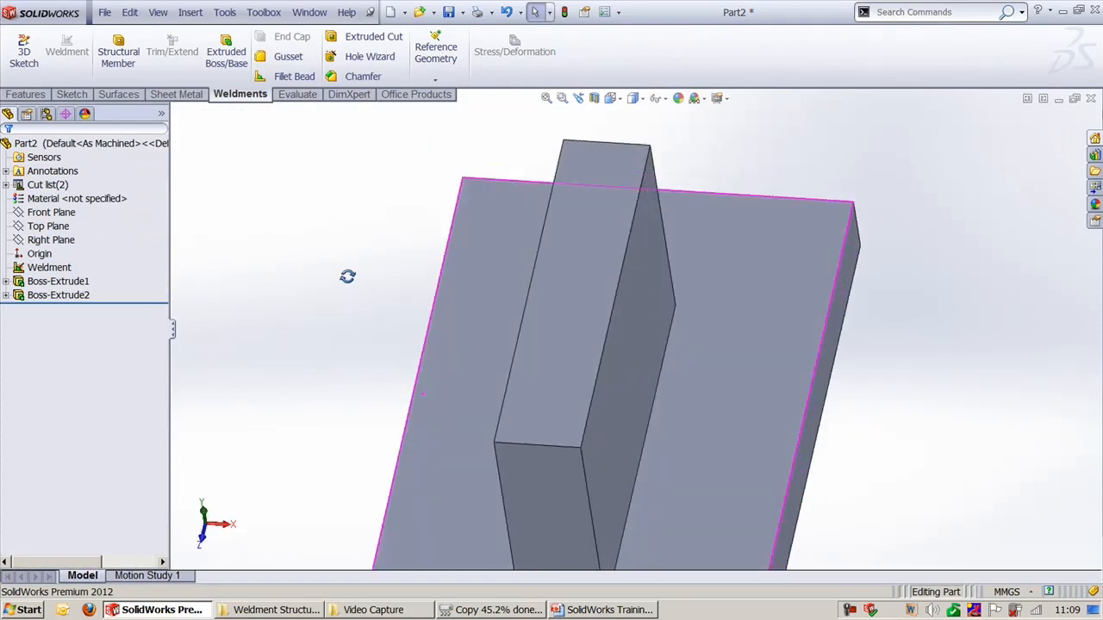
pyautogui.click(294, 76)
pyautogui.click(97, 190)
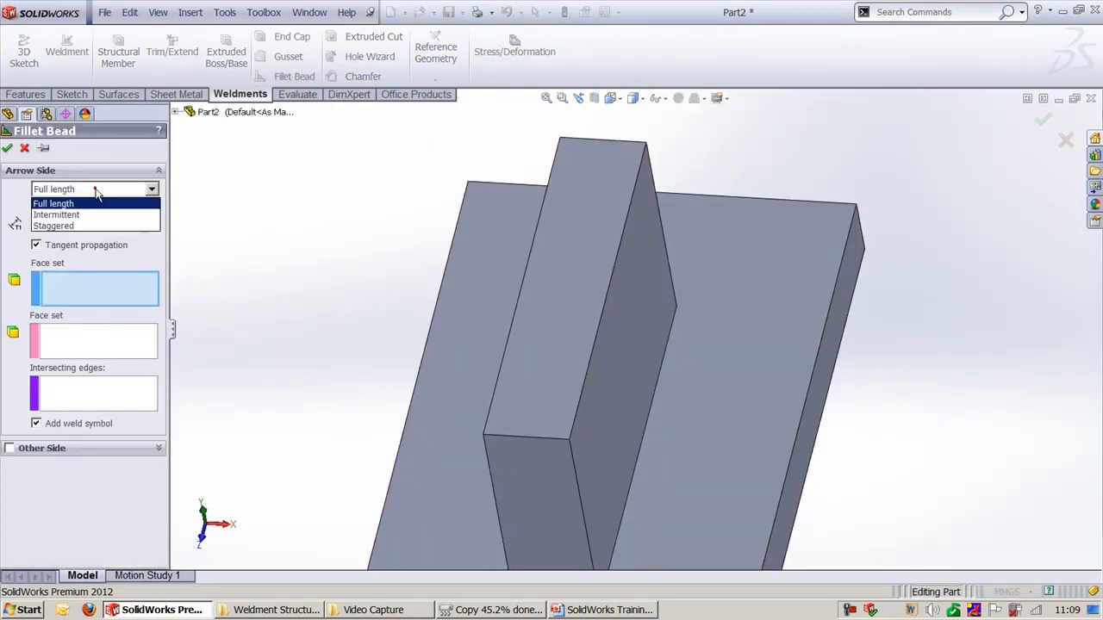
pyautogui.click(82, 215)
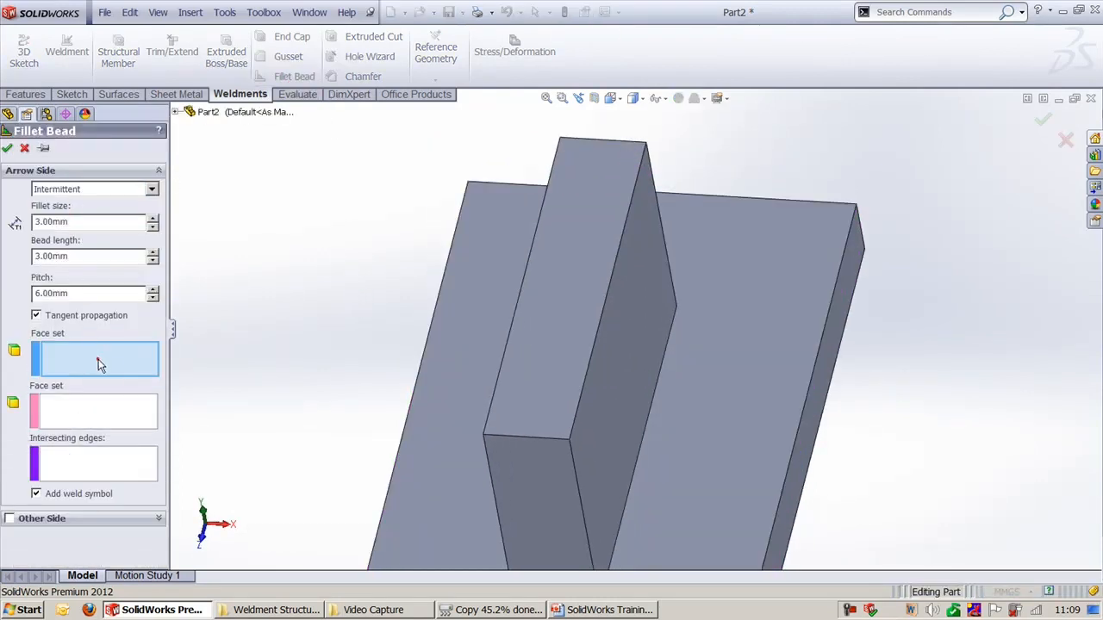
pyautogui.click(639, 341)
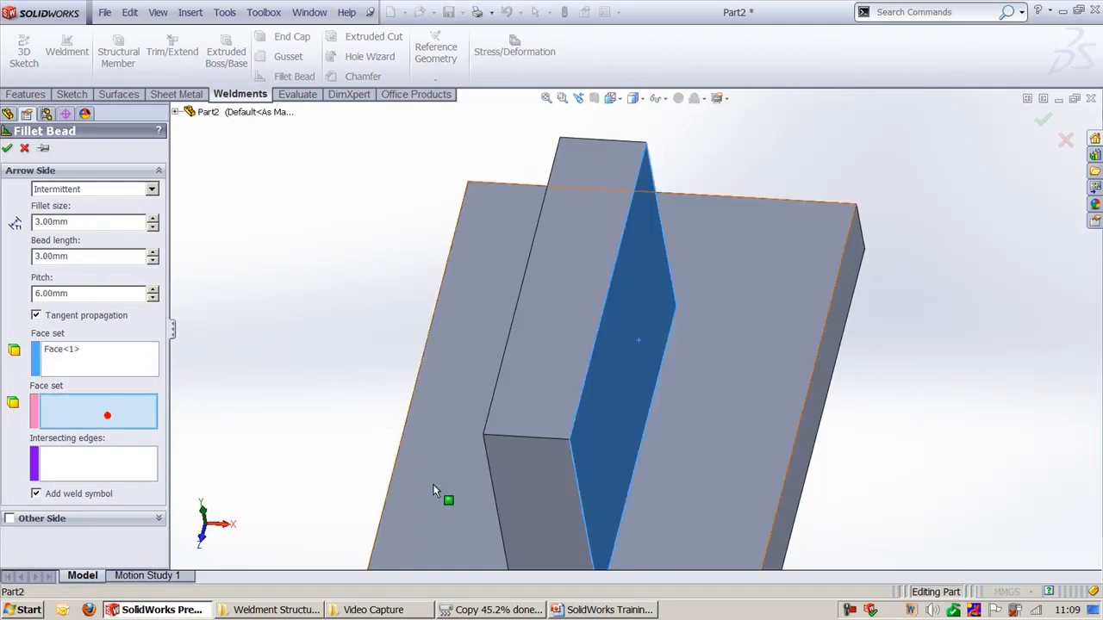
pyautogui.click(658, 425)
pyautogui.keyDown('ctrl'); pyautogui.moveTo(687, 456); pyautogui.dragTo(650, 354, button='middle'); pyautogui.keyUp('ctrl')
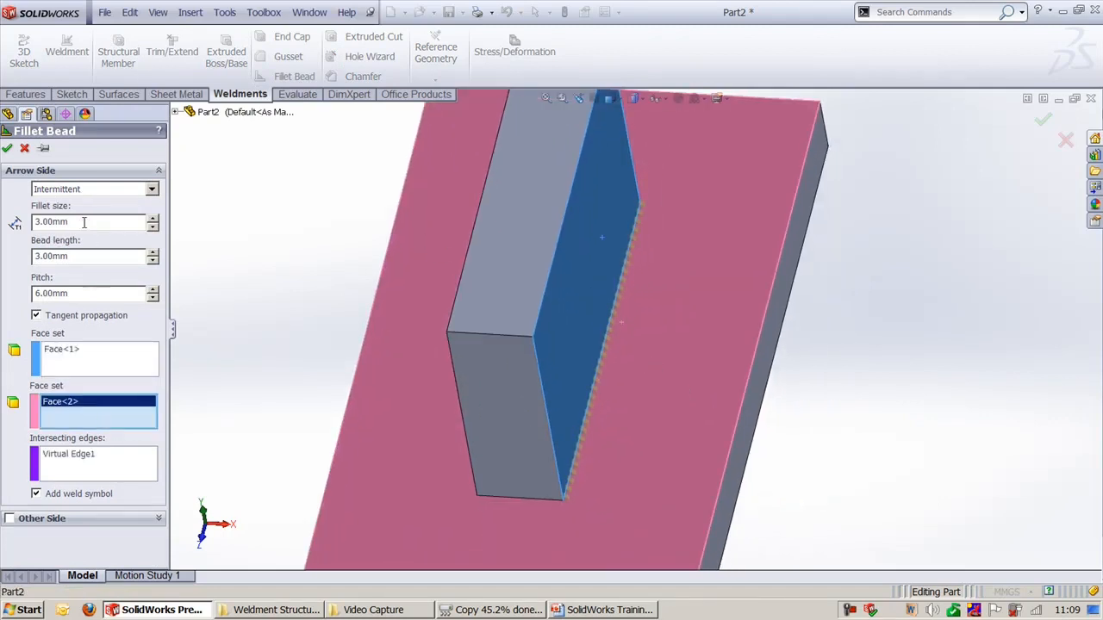
# Set the intermittent bead's fillet size to 6 mm, bead length to 6 mm and pitch to 12 mm.
pyautogui.doubleClick(82, 222)
pyautogui.write('6')
pyautogui.doubleClick(78, 257)
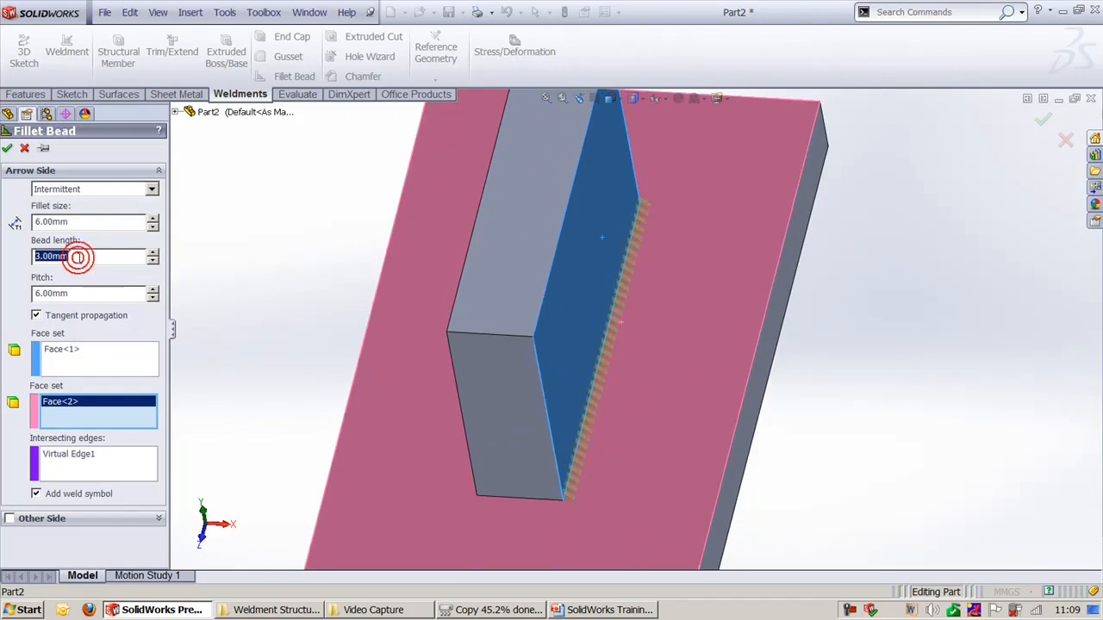
pyautogui.write('6')
pyautogui.doubleClick(81, 293)
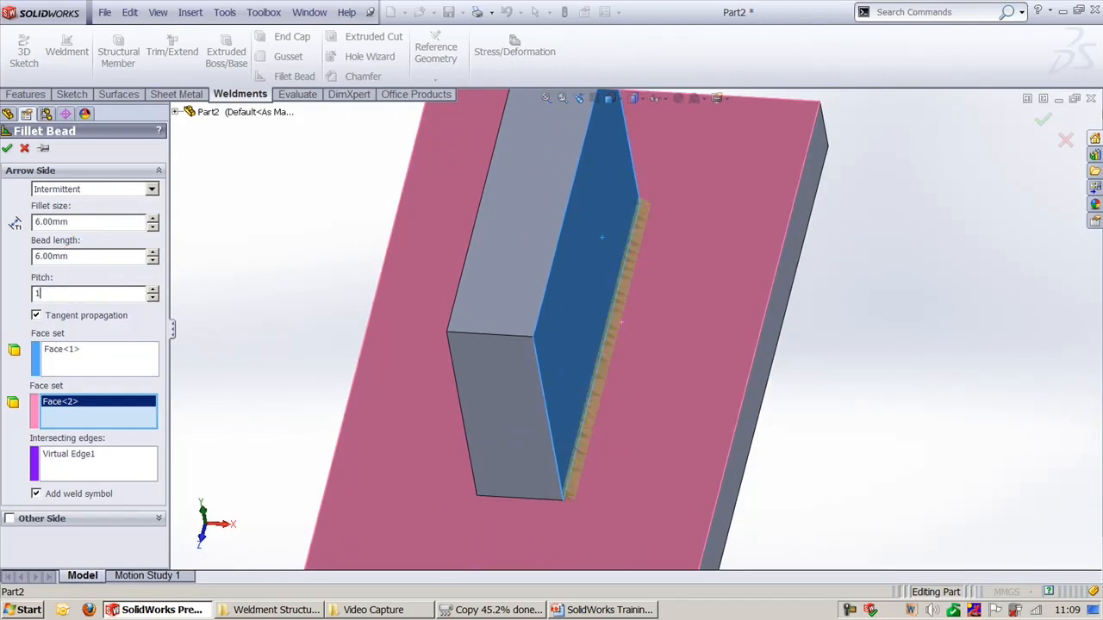
pyautogui.press('Return')
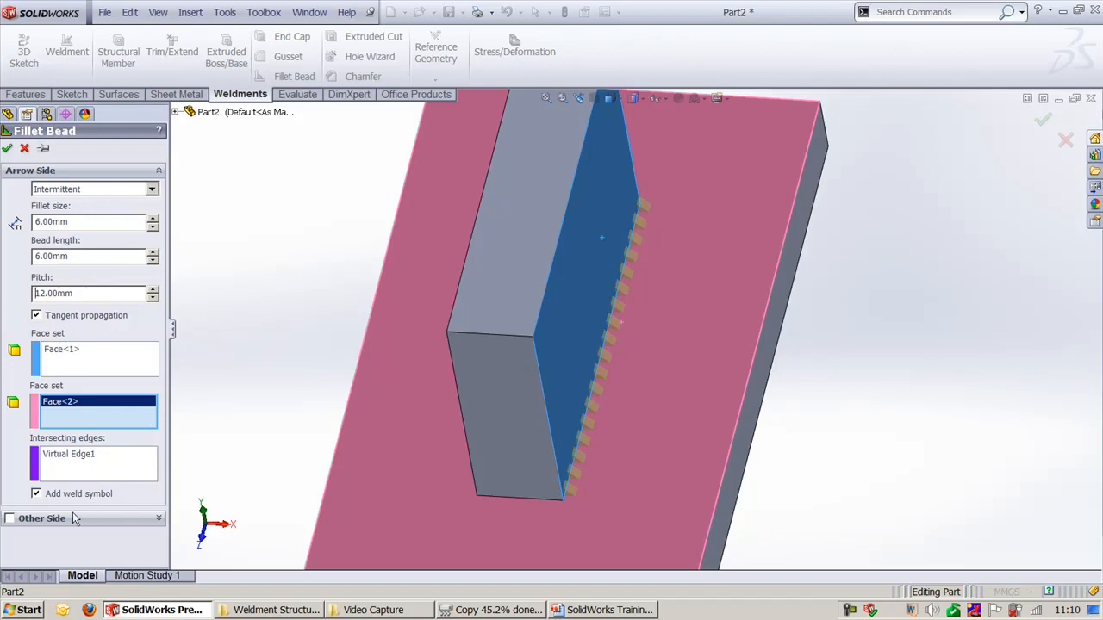
# Enable the other-side bead between the block's opposite long side face and the plate's top face.
pyautogui.click(33, 519)
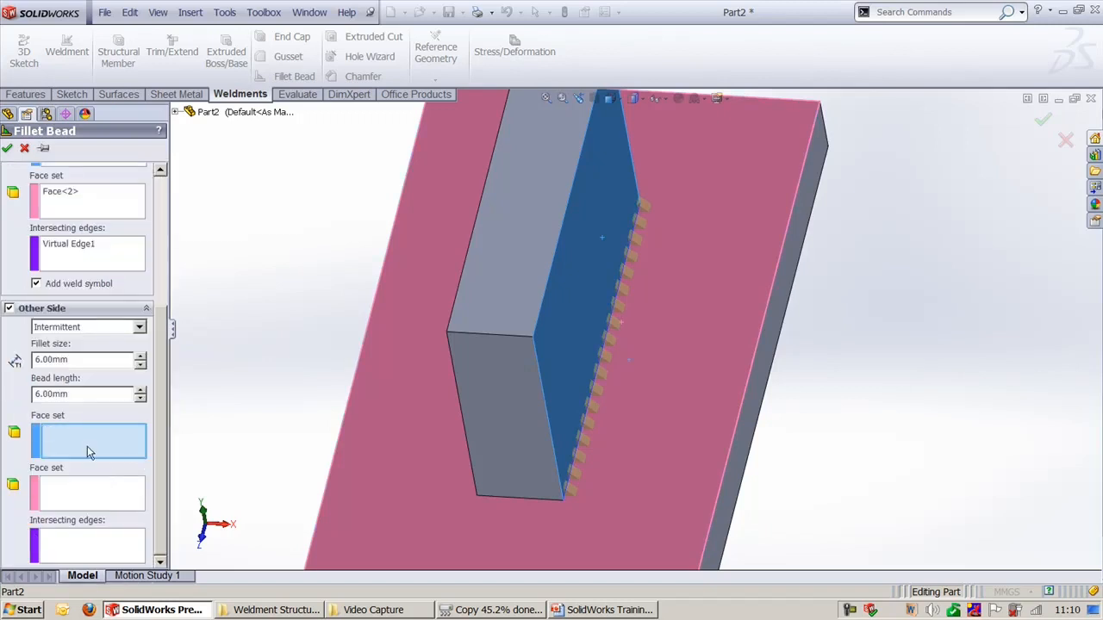
pyautogui.moveTo(295, 414); pyautogui.dragTo(373, 379, button='middle')
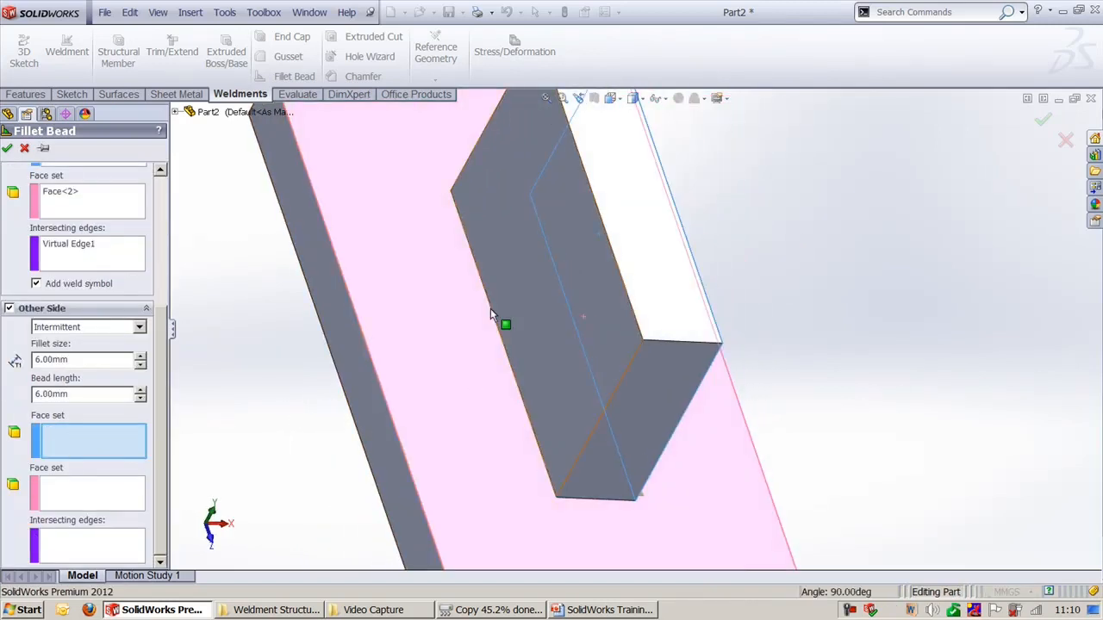
pyautogui.click(511, 242)
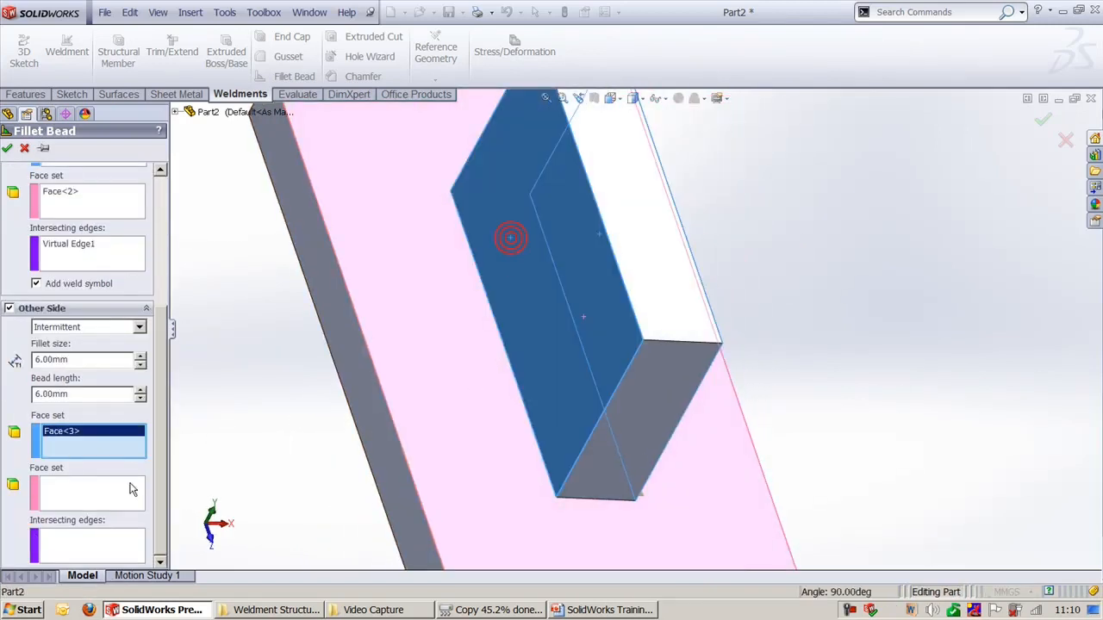
pyautogui.click(268, 486)
pyautogui.moveTo(268, 485); pyautogui.dragTo(259, 527, button='middle')
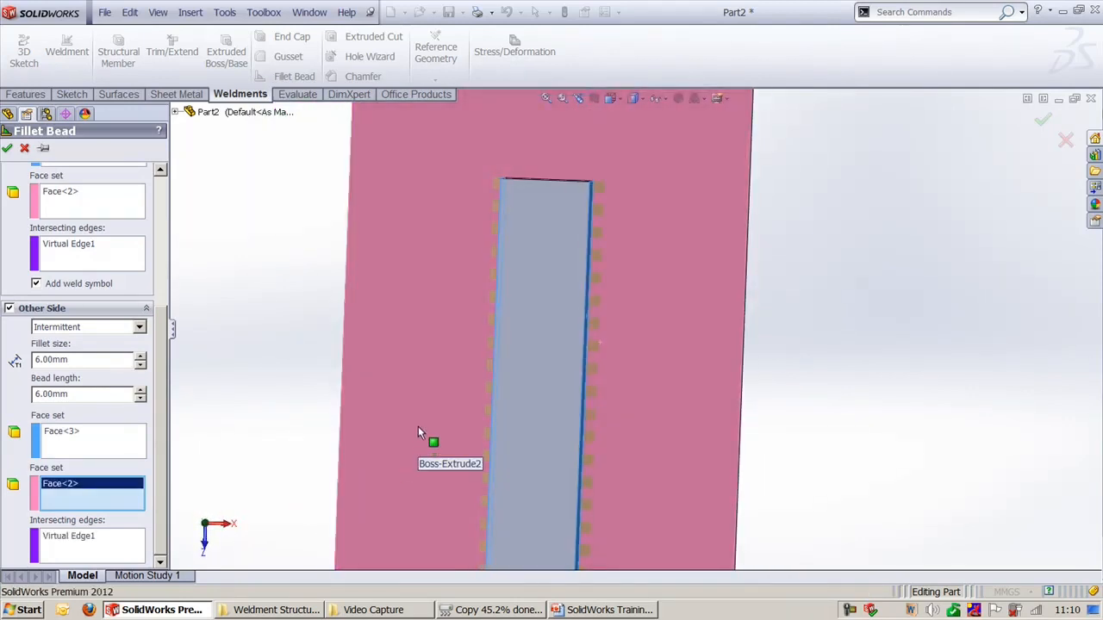
# Examine the intermittent bead preview from above, comparing the segment positions along both long sides of the block.
pyautogui.hotkey('ctrl', '5')
pyautogui.scroll(-6, 621, 269)
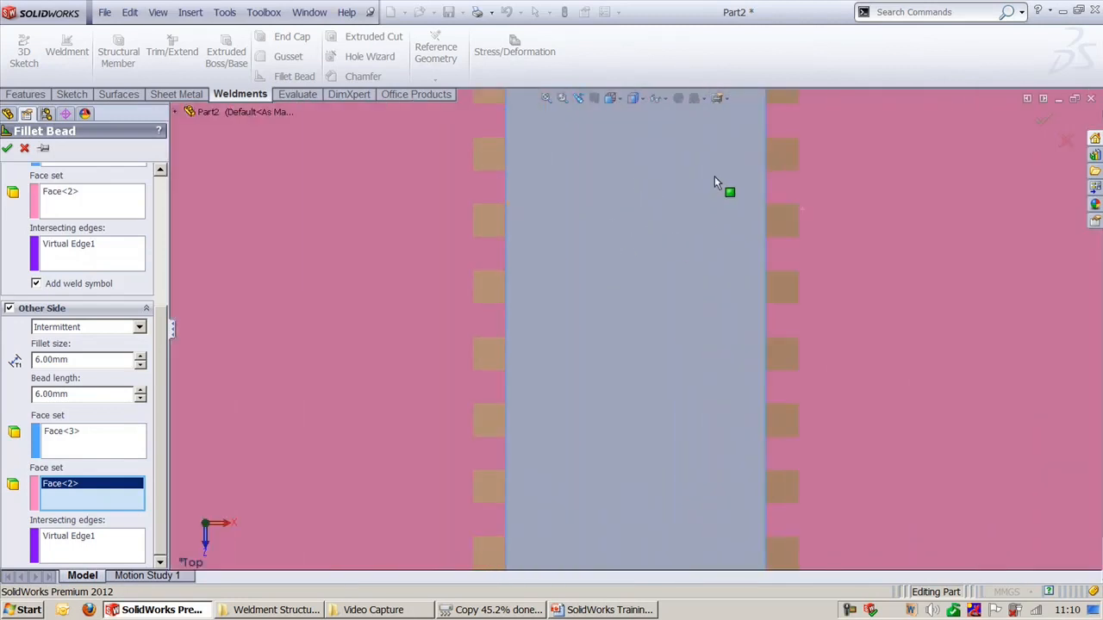
pyautogui.keyDown('ctrl'); pyautogui.moveTo(714, 175); pyautogui.dragTo(662, 509, button='middle'); pyautogui.keyUp('ctrl')
pyautogui.keyDown('ctrl'); pyautogui.moveTo(683, 196); pyautogui.dragTo(670, 417, button='middle'); pyautogui.keyUp('ctrl')
pyautogui.scroll(-3, 668, 417)
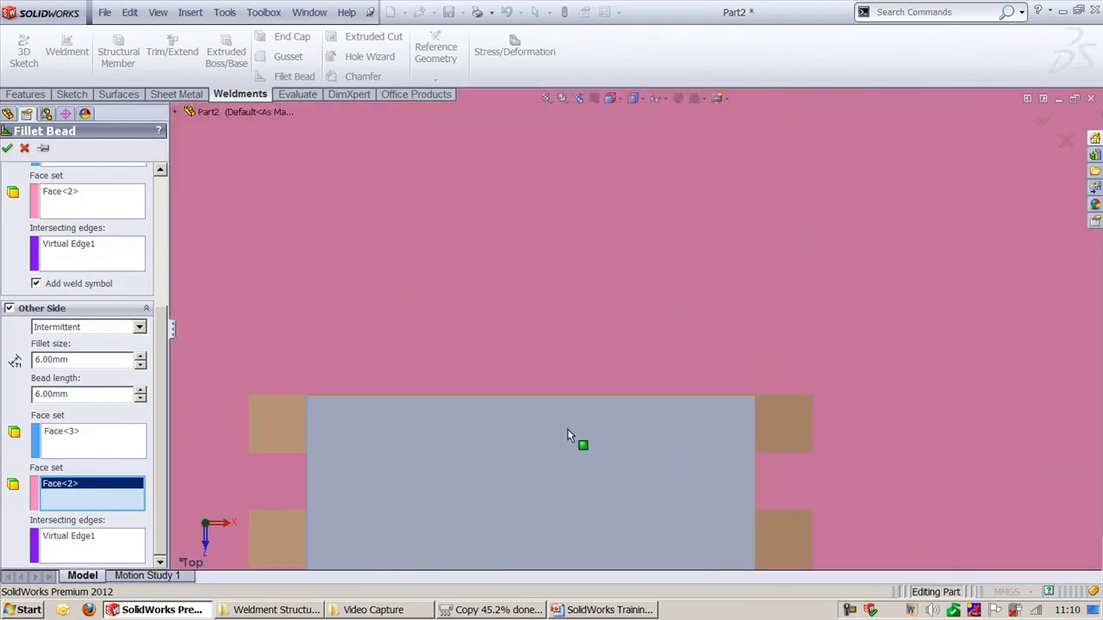
pyautogui.keyDown('ctrl'); pyautogui.moveTo(567, 436); pyautogui.dragTo(637, 384, button='middle'); pyautogui.keyUp('ctrl')
pyautogui.scroll(2, 637, 385)
pyautogui.scroll(5, 167, 360)
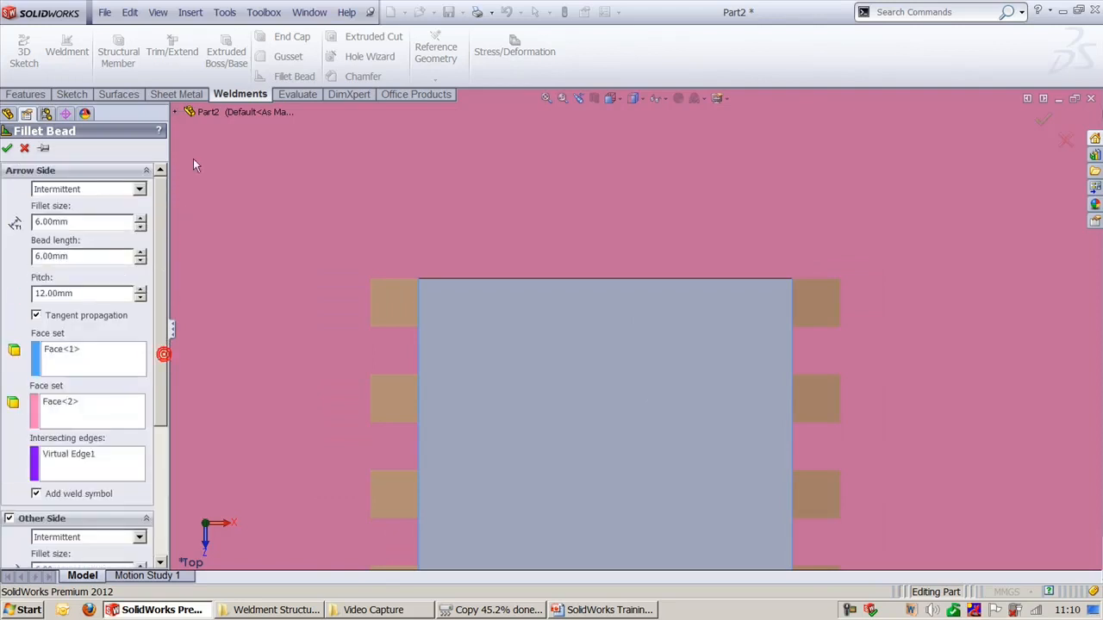
pyautogui.scroll(-2, 475, 310)
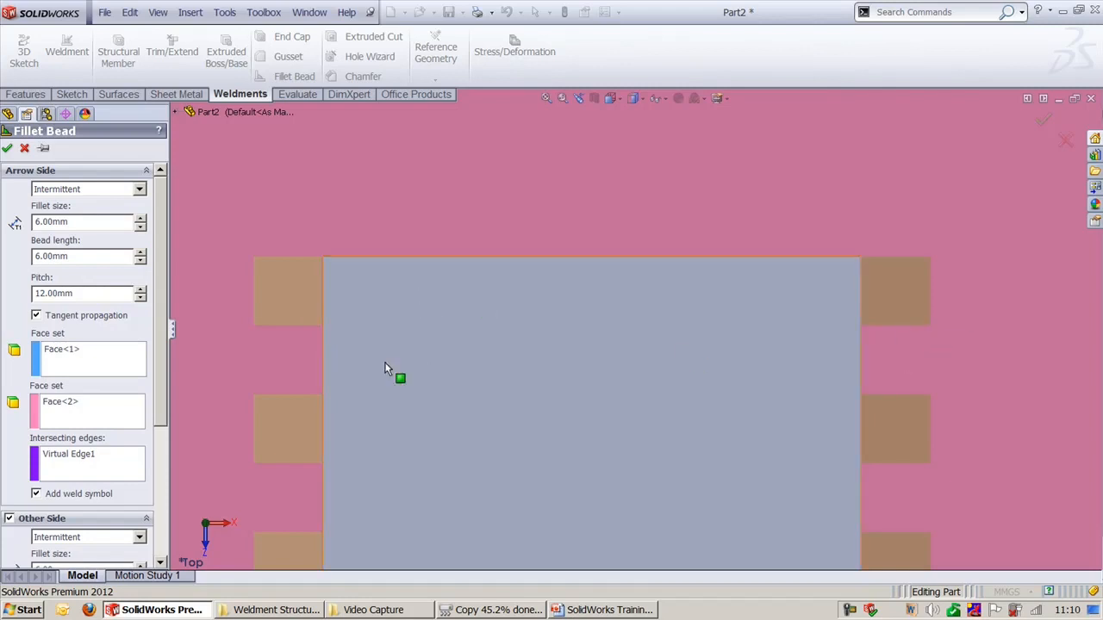
pyautogui.scroll(2, 841, 281)
pyautogui.keyDown('ctrl'); pyautogui.moveTo(832, 342); pyautogui.dragTo(782, 113, button='middle'); pyautogui.keyUp('ctrl')
pyautogui.keyDown('ctrl'); pyautogui.moveTo(670, 486); pyautogui.dragTo(690, 199, button='middle'); pyautogui.keyUp('ctrl')
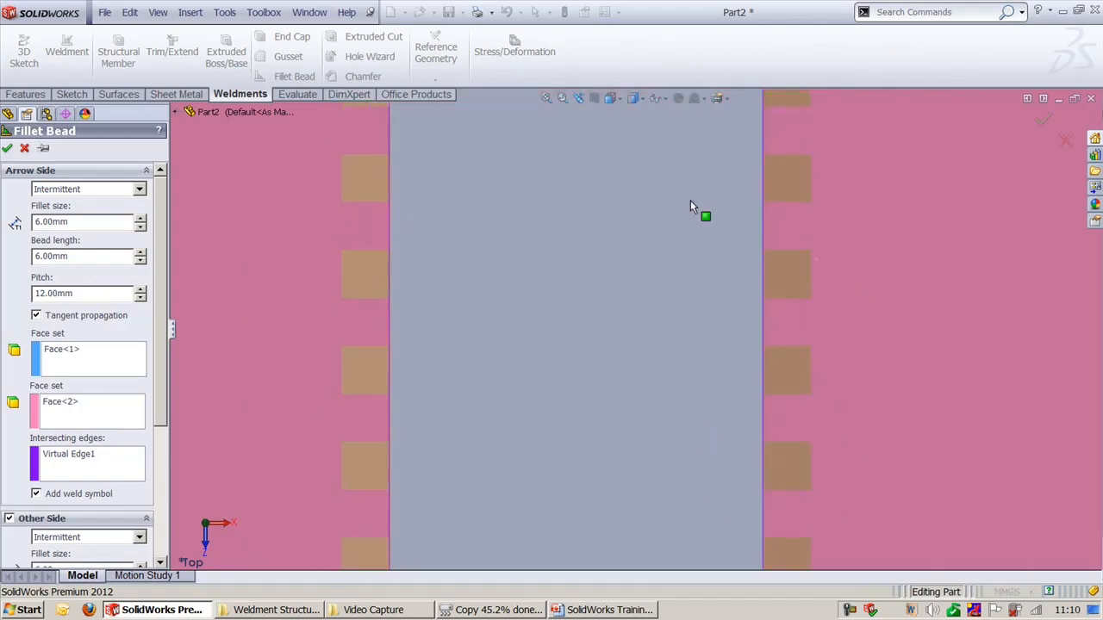
pyautogui.keyDown('ctrl'); pyautogui.moveTo(462, 490); pyautogui.dragTo(486, 189, button='middle'); pyautogui.keyUp('ctrl')
# Preview the bead as Staggered along both long sides of the block and discard the fillet bead.
pyautogui.click(105, 191)
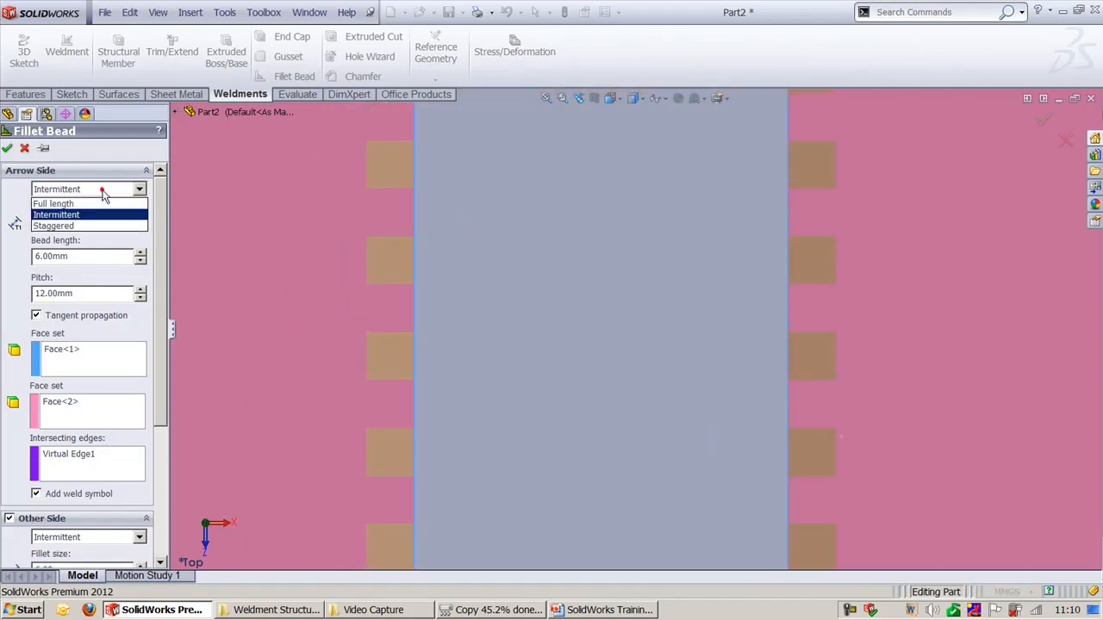
pyautogui.click(91, 225)
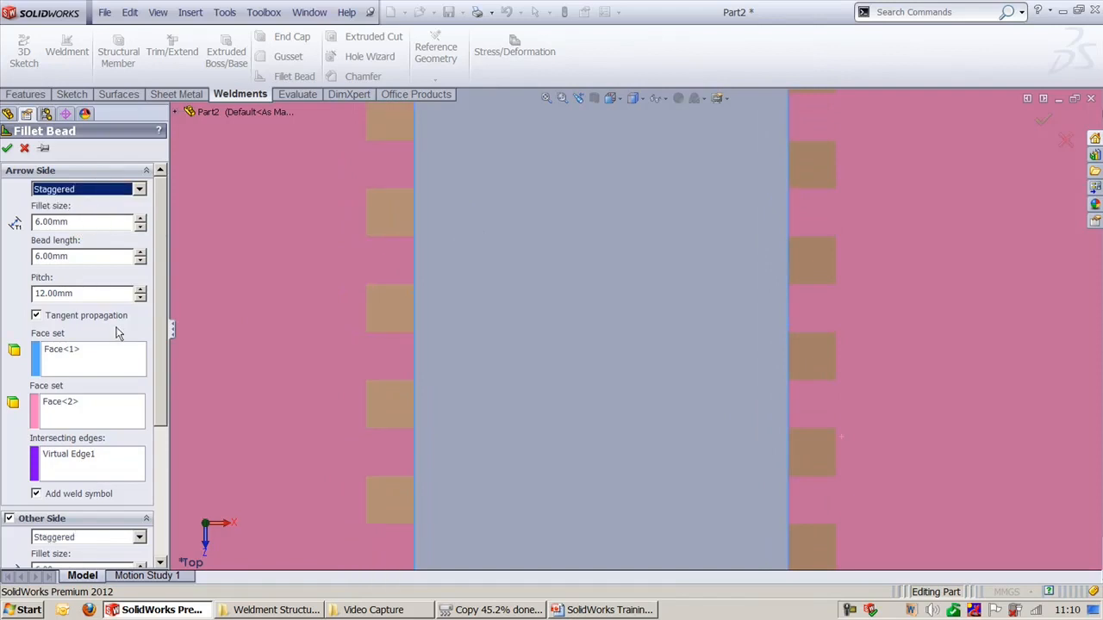
pyautogui.moveTo(159, 324); pyautogui.dragTo(169, 441)
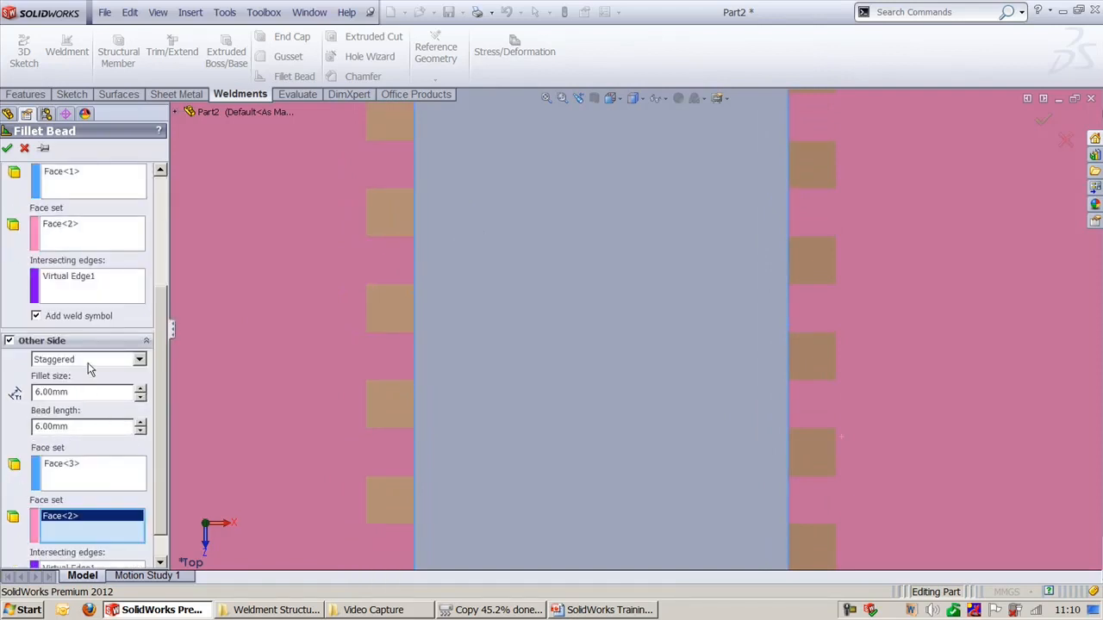
pyautogui.scroll(5, 154, 395)
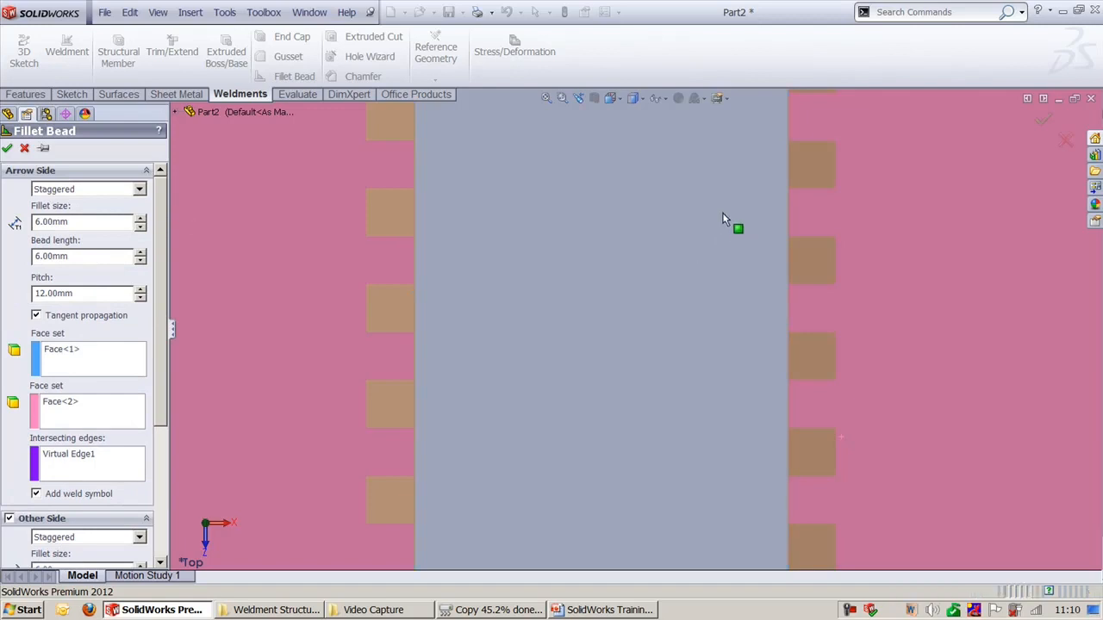
pyautogui.keyDown('ctrl'); pyautogui.moveTo(724, 403); pyautogui.dragTo(687, 619, button='middle'); pyautogui.keyUp('ctrl')
pyautogui.scroll(-2, 396, 261)
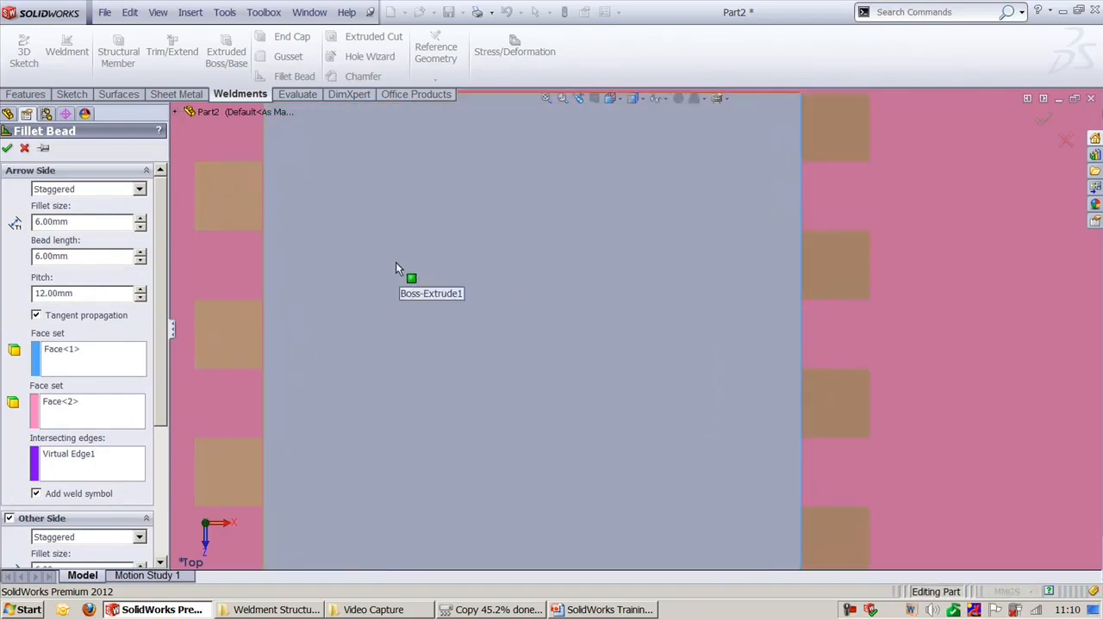
pyautogui.keyDown('ctrl'); pyautogui.moveTo(333, 222); pyautogui.dragTo(389, 344, button='middle'); pyautogui.keyUp('ctrl')
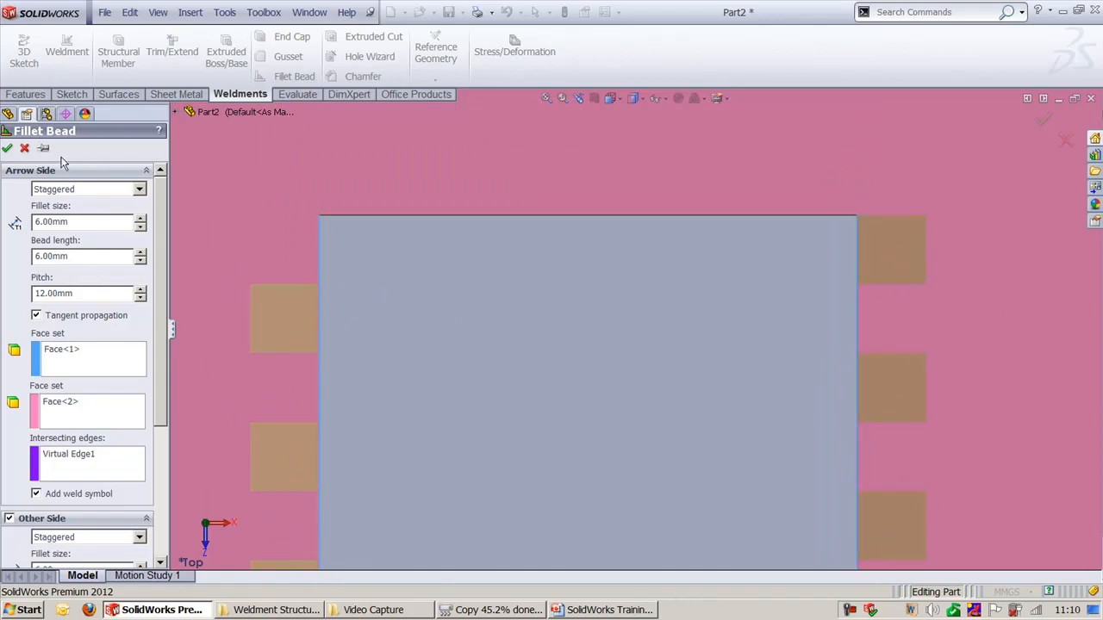
pyautogui.click(25, 149)
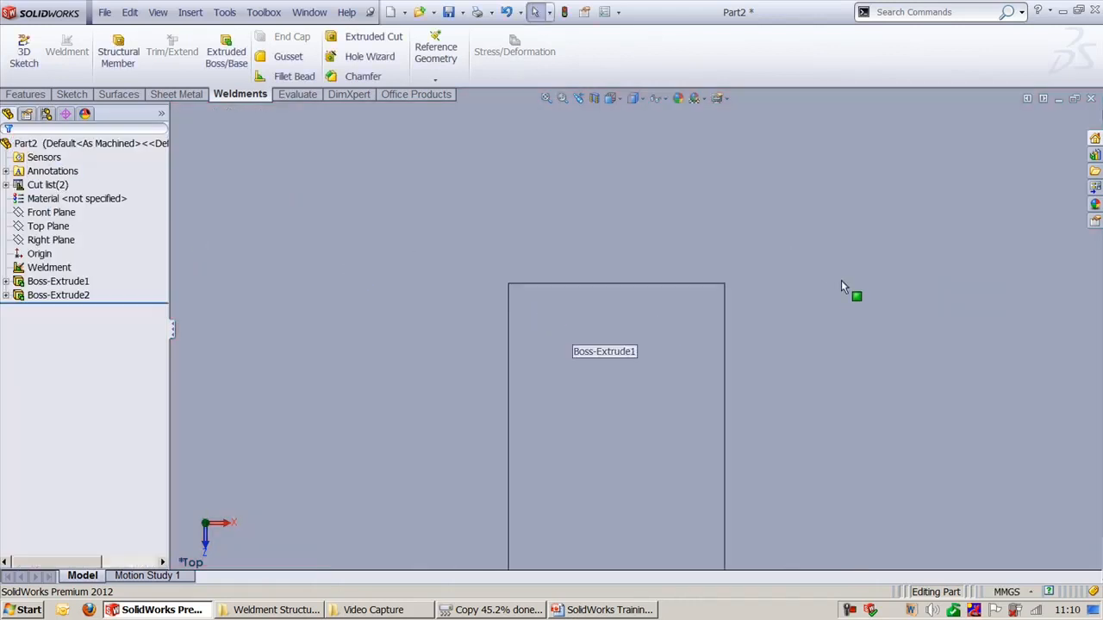
pyautogui.hotkey('ctrl', 'shift', 'z')
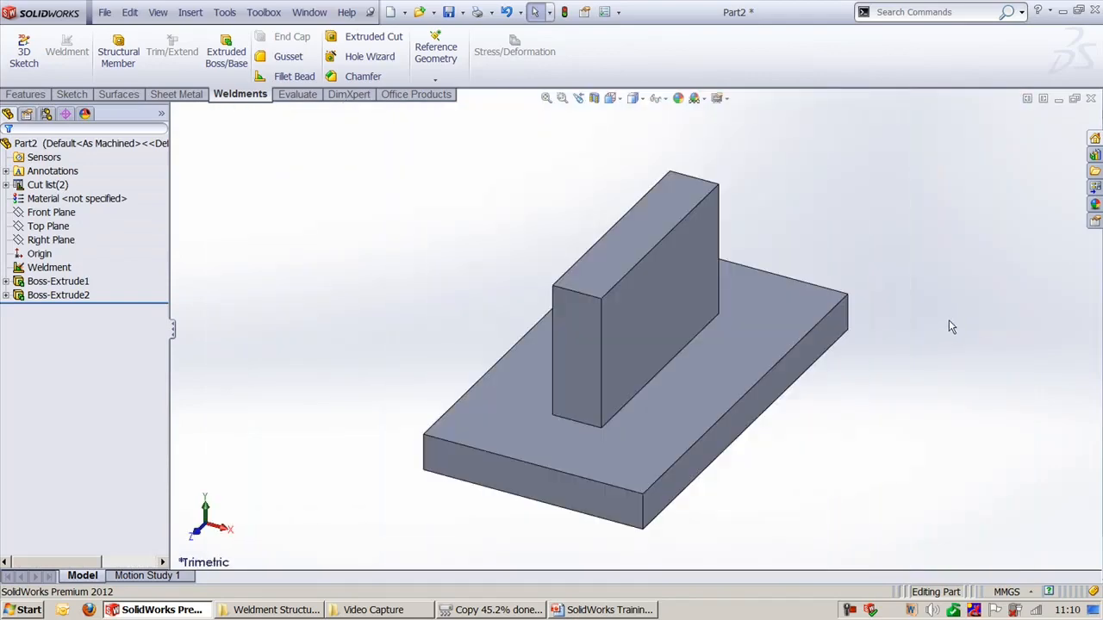
# Switch to the PowerPoint presentation and review the gusset description on the "Gussets, End Caps, Cut List" slide.
pyautogui.click(609, 610)
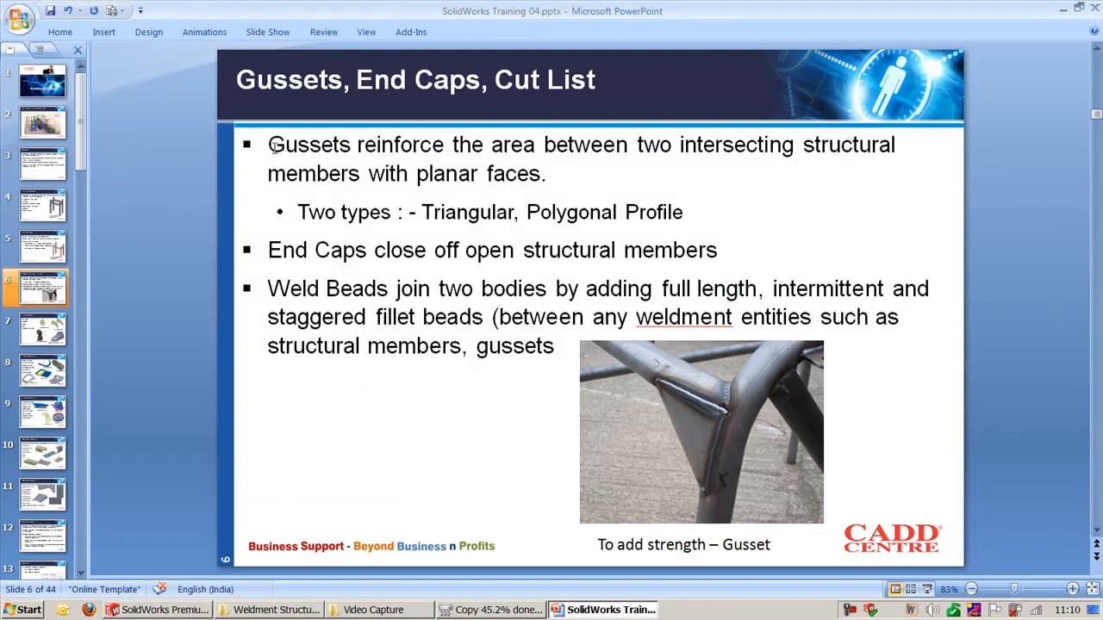
pyautogui.moveTo(272, 146); pyautogui.dragTo(377, 156)
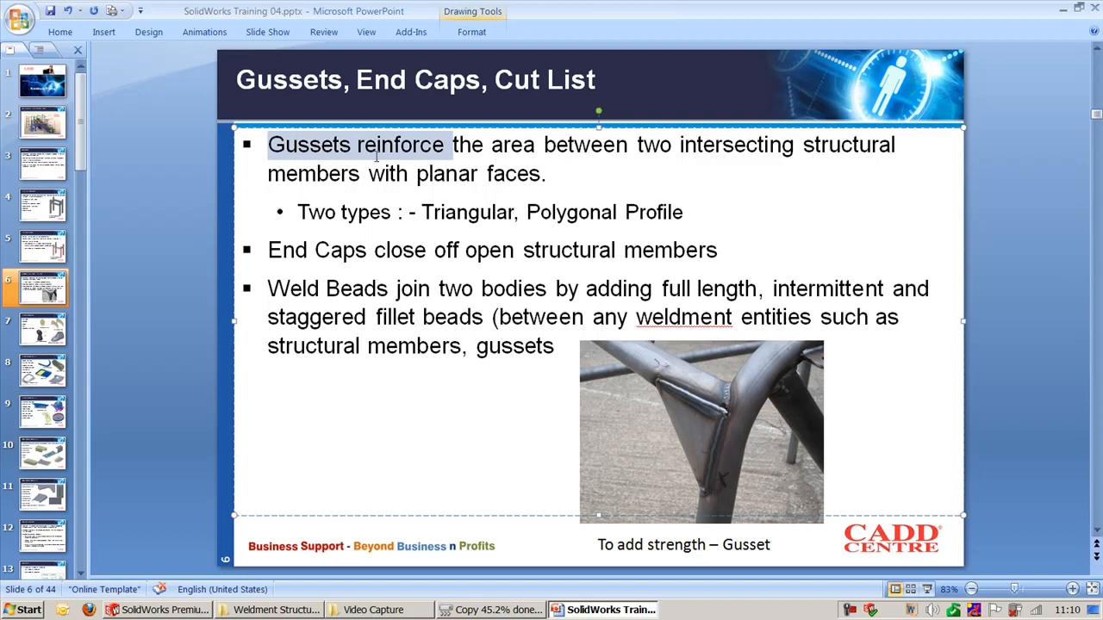
pyautogui.moveTo(376, 156); pyautogui.dragTo(307, 152)
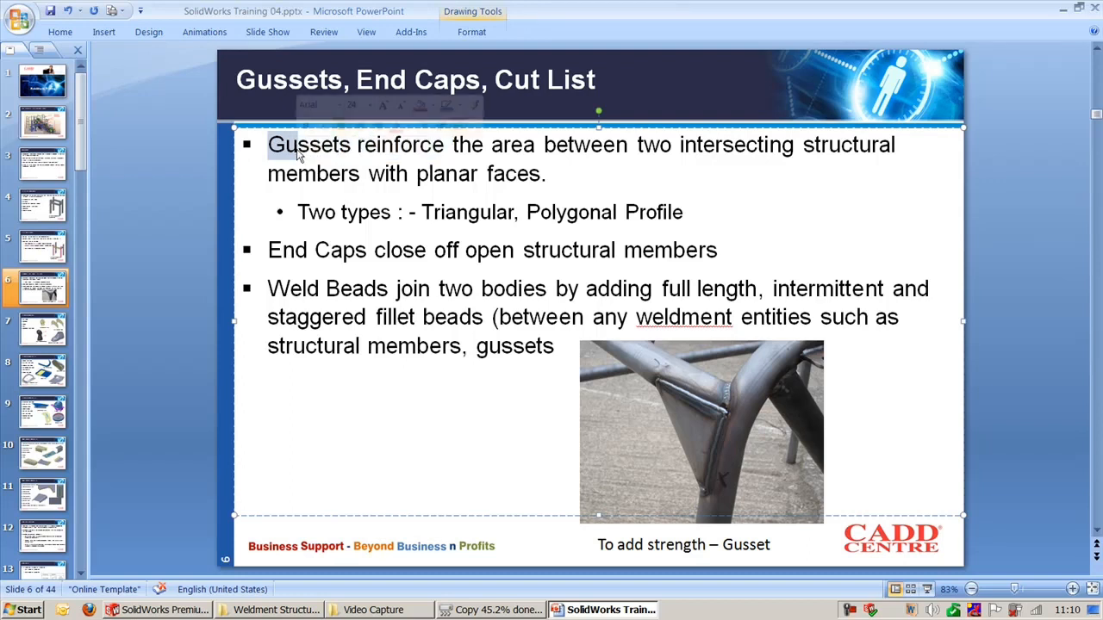
pyautogui.click(989, 307)
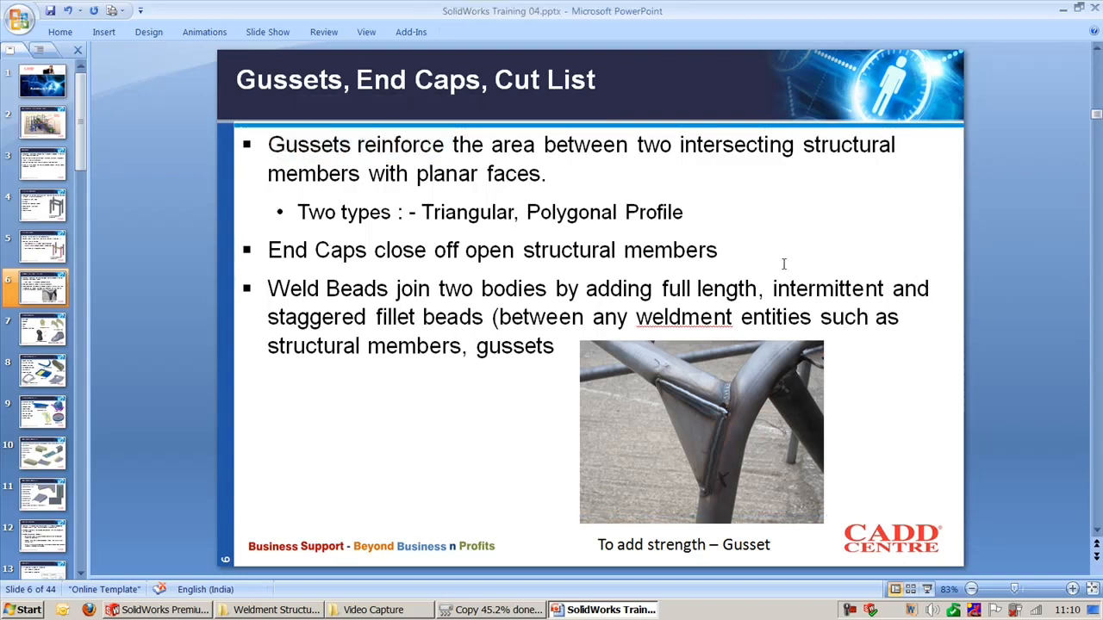
# Review the gusset profile types and the end cap description on the "Gussets, End Caps, Cut List" slide.
pyautogui.moveTo(431, 211); pyautogui.dragTo(470, 212)
pyautogui.click(637, 212)
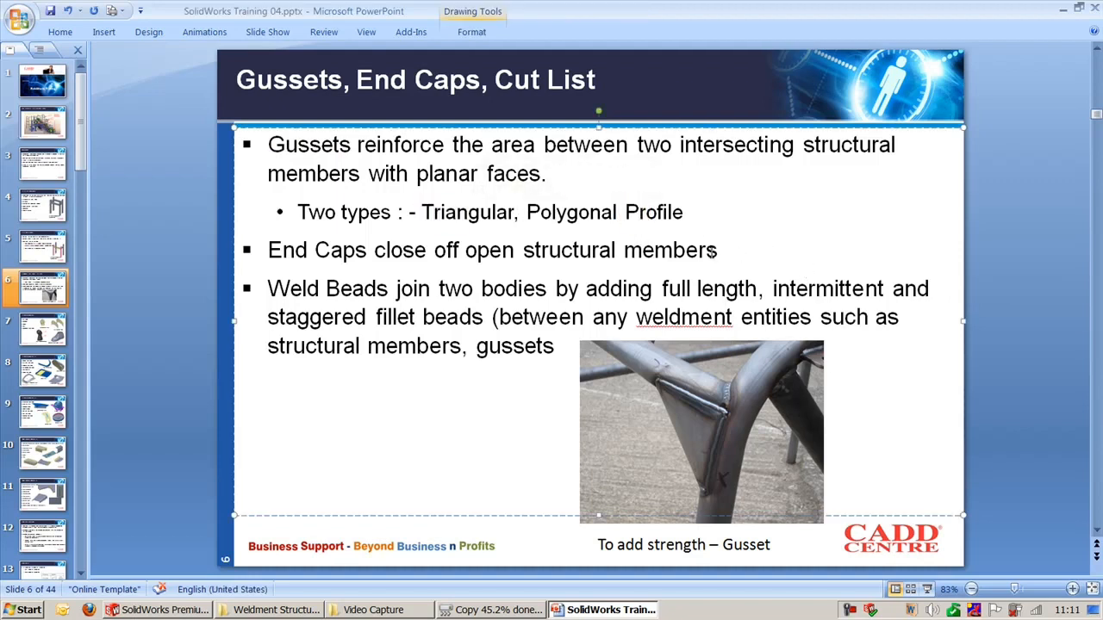
pyautogui.moveTo(722, 250); pyautogui.dragTo(285, 250)
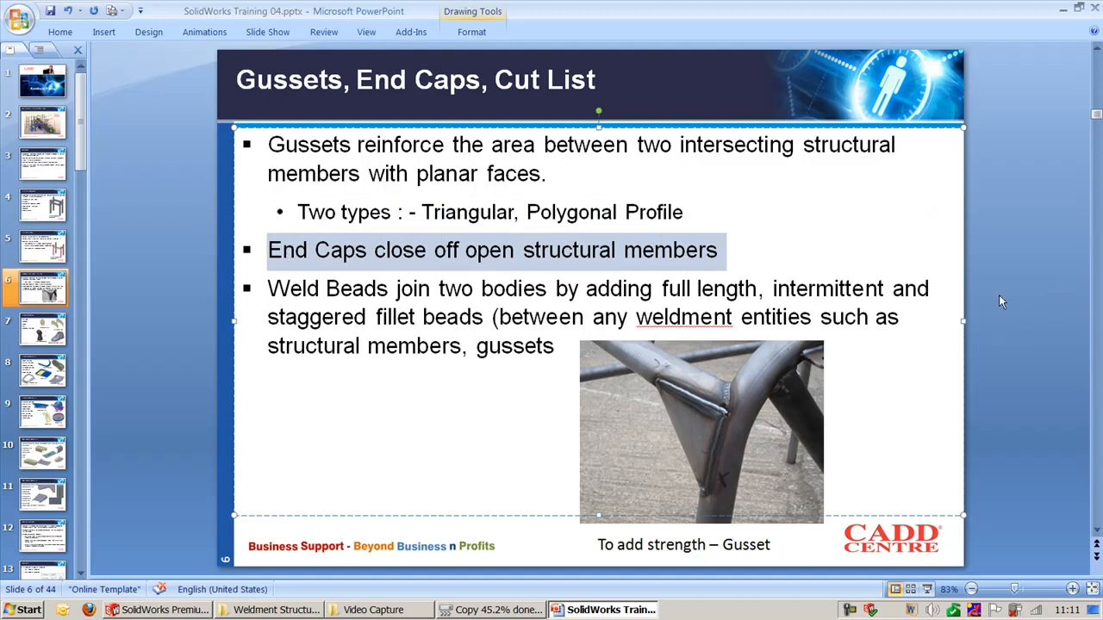
# Switch to SolidWorks and bring the open Trim_Extend.SLDPRT weldment frame to the front.
pyautogui.click(186, 610)
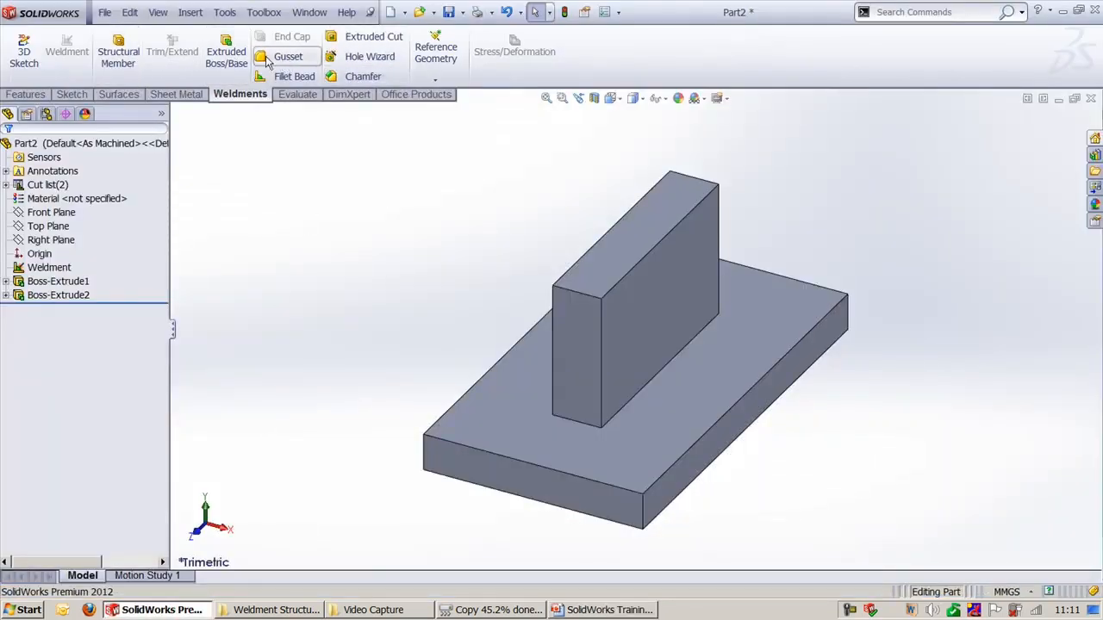
pyautogui.click(306, 12)
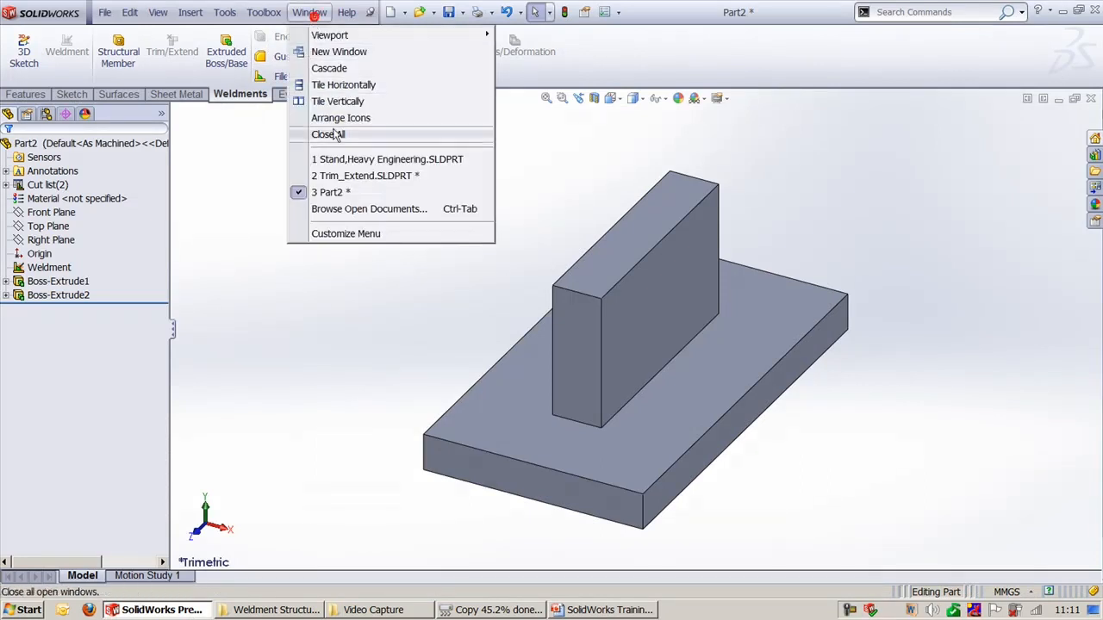
pyautogui.click(353, 176)
# Delete the extruded base plates under the frame's legs together with their leftover square sketch.
pyautogui.scroll(-2, 709, 547)
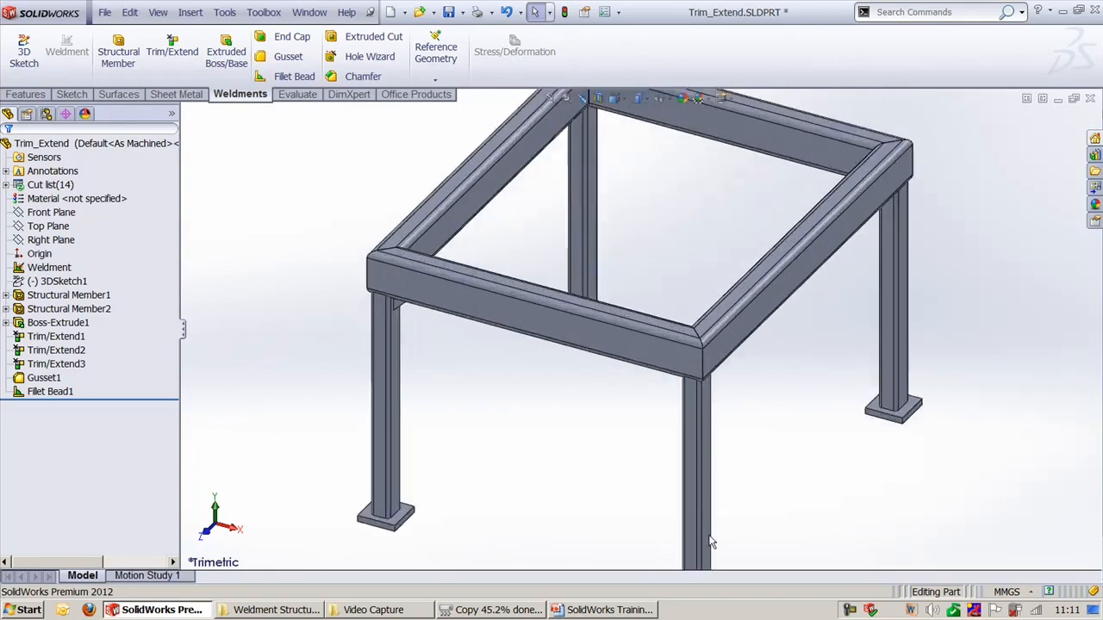
pyautogui.scroll(1, 714, 545)
pyautogui.keyDown('ctrl'); pyautogui.moveTo(798, 470); pyautogui.dragTo(686, 347, button='middle'); pyautogui.keyUp('ctrl')
pyautogui.middleClick(596, 441)
pyautogui.moveTo(596, 440); pyautogui.dragTo(593, 243, button='middle')
pyautogui.scroll(-5, 623, 480)
pyautogui.keyDown('ctrl'); pyautogui.moveTo(623, 480); pyautogui.dragTo(631, 138, button='middle'); pyautogui.keyUp('ctrl')
pyautogui.click(536, 308)
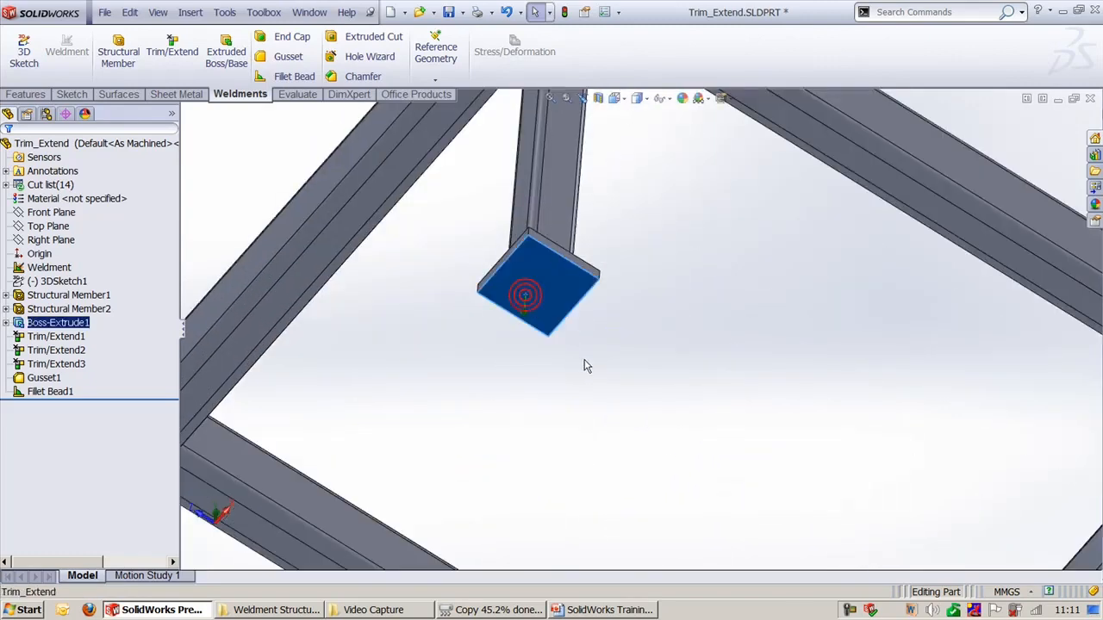
pyautogui.press('Delete')
pyautogui.scroll(-3, 597, 235)
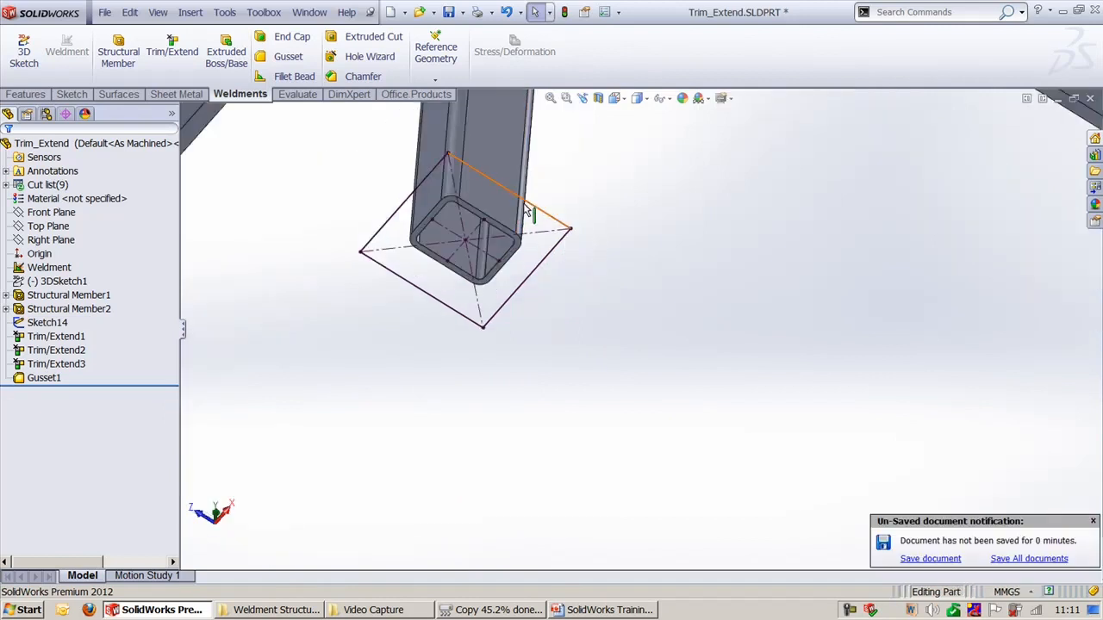
pyautogui.click(528, 204)
pyautogui.press('Delete')
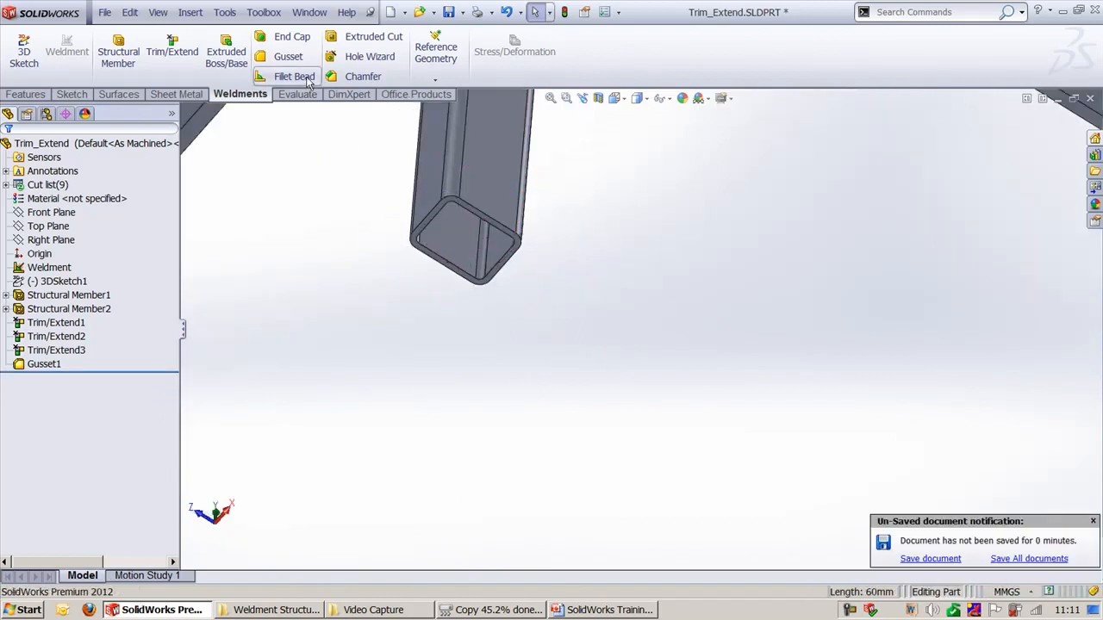
# Add a 5 mm thick end cap with a 0.5 thickness ratio to the open lower end of the leg.
pyautogui.click(292, 36)
pyautogui.scroll(-5, 534, 203)
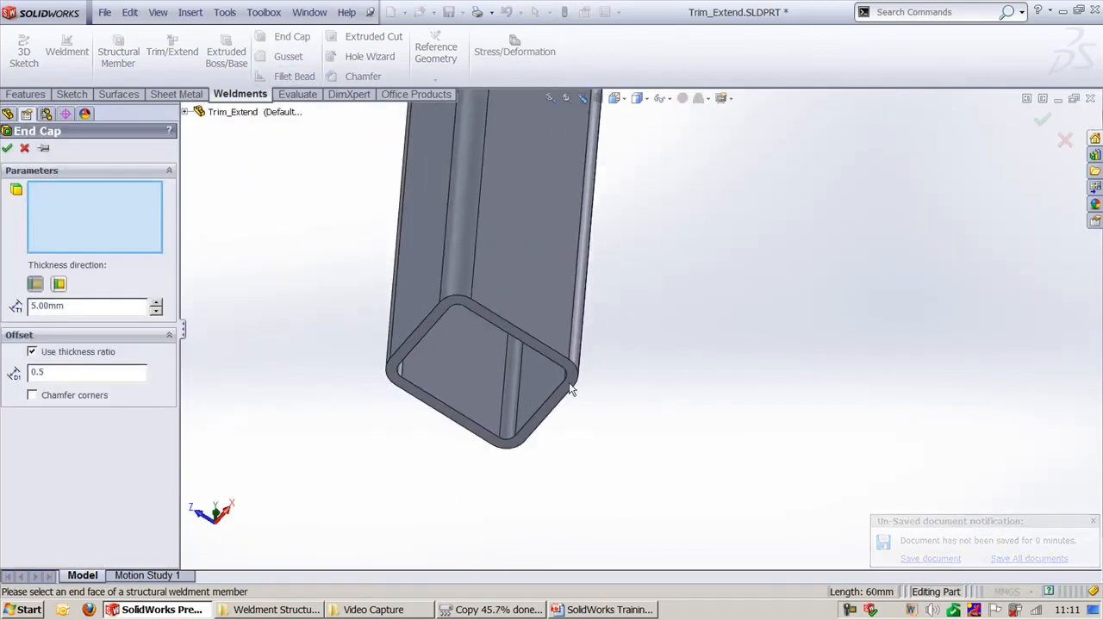
pyautogui.click(464, 357)
pyautogui.scroll(3, 750, 368)
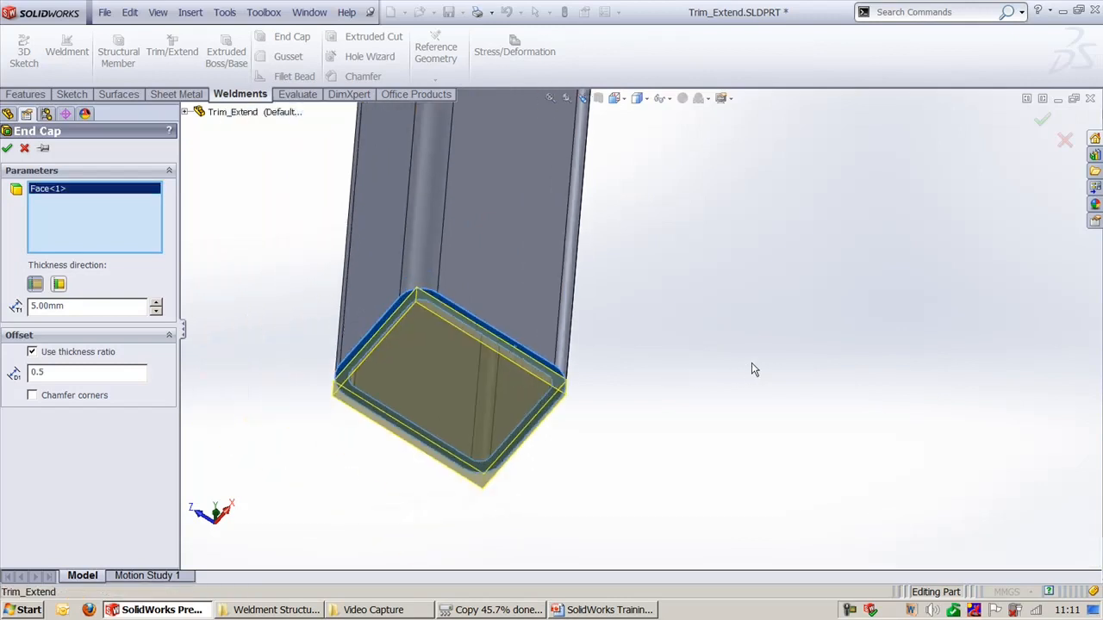
pyautogui.click(7, 148)
pyautogui.click(698, 328)
pyautogui.hotkey('ctrl', '7')
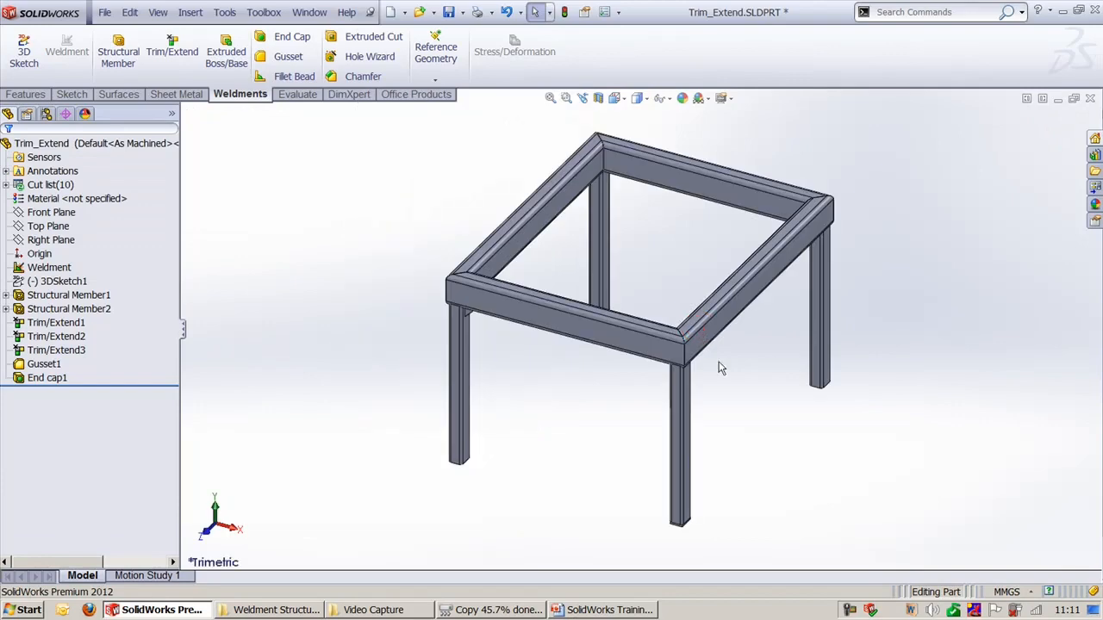
# Switch back to the PowerPoint presentation and clear the text selection on the "Gussets, End Caps, Cut List" slide.
pyautogui.click(580, 612)
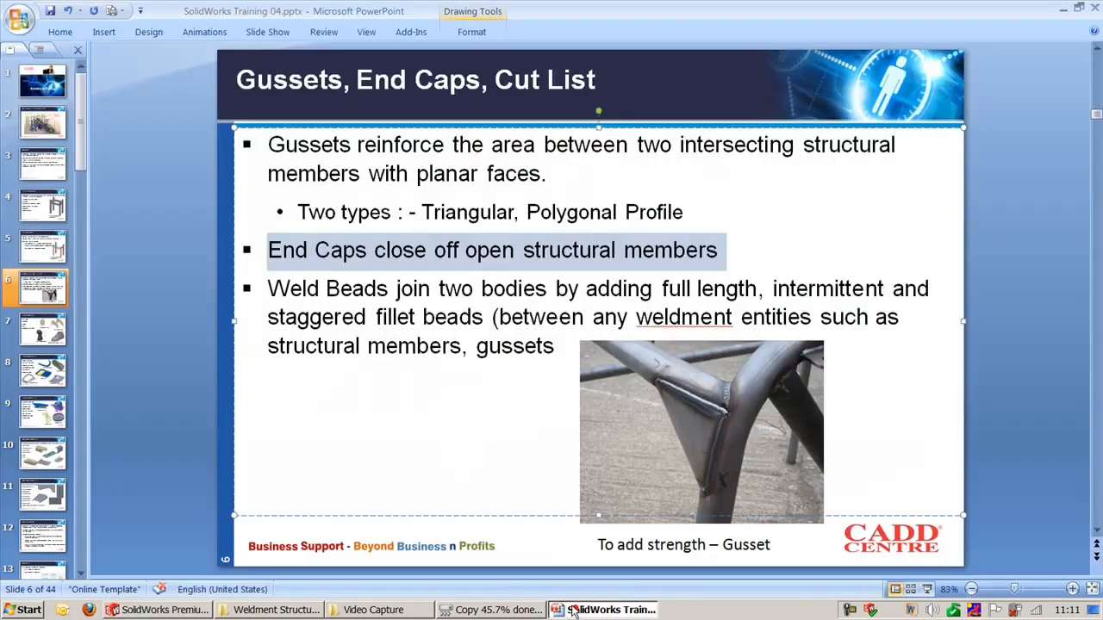
pyautogui.click(1013, 424)
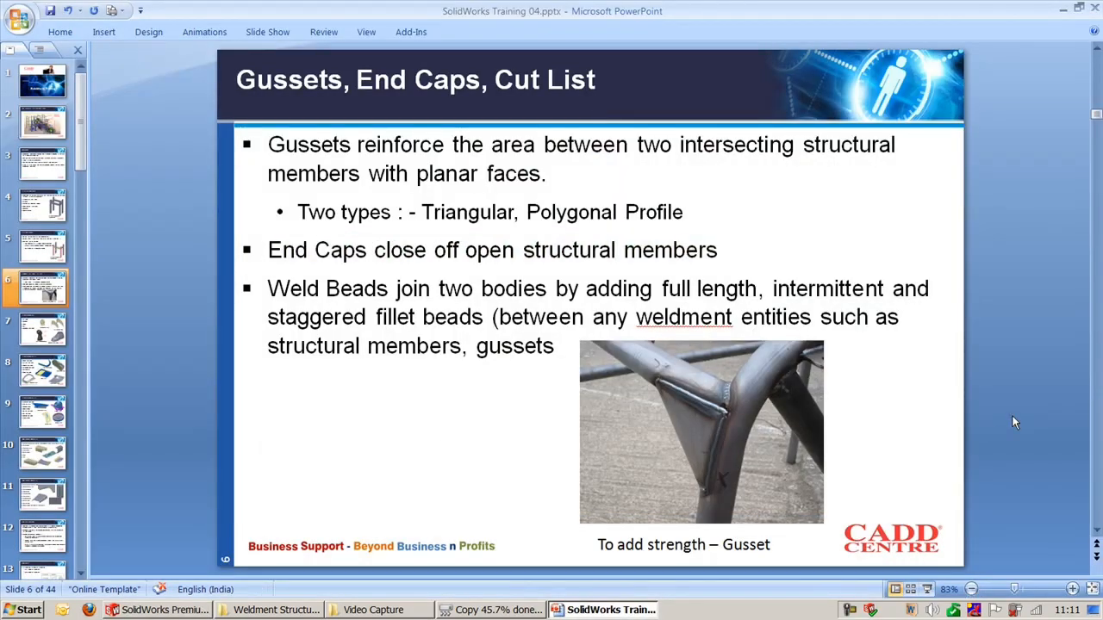
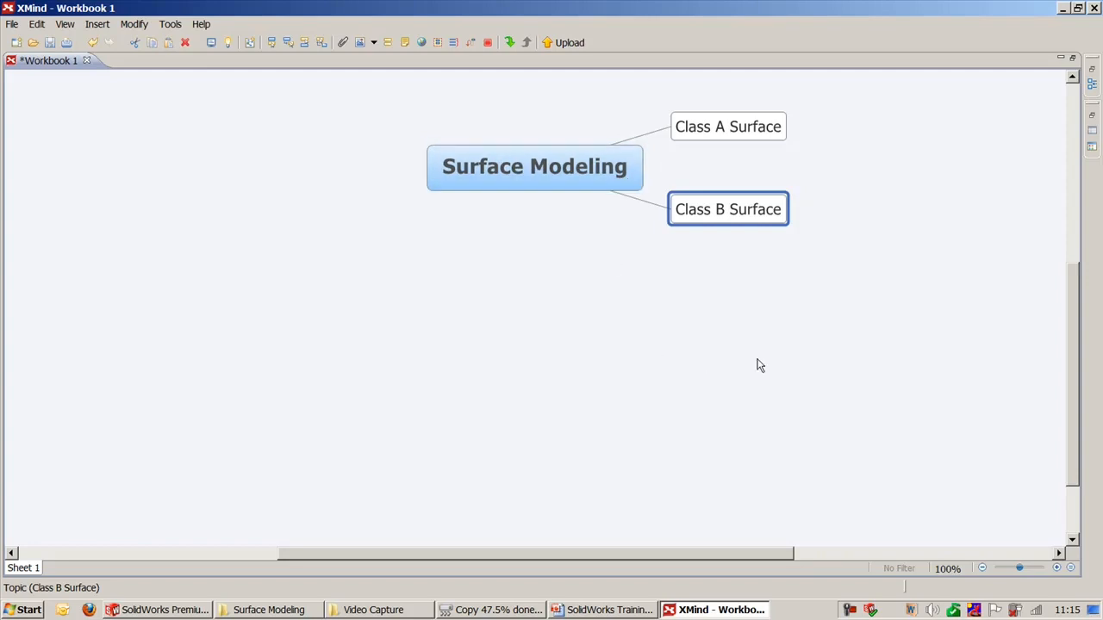
# Add the subtopic "Aerospace products, Automobile components, Ship building, consumer products" under the Class A Surface topic.
pyautogui.click(781, 328)
pyautogui.scroll(3, 879, 314)
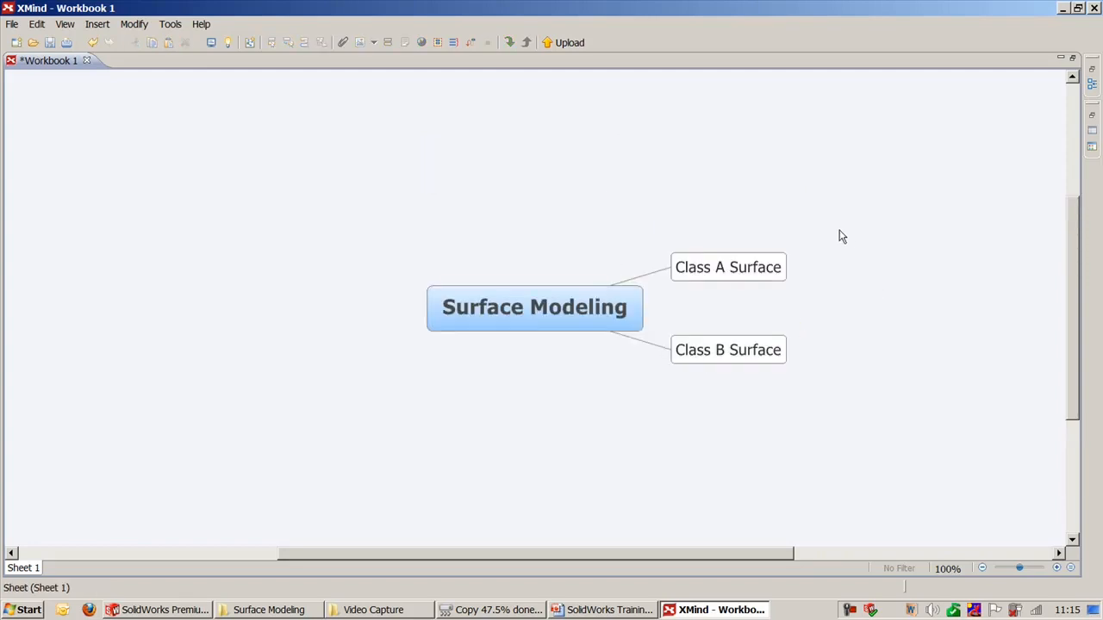
pyautogui.moveTo(837, 236); pyautogui.dragTo(655, 291)
pyautogui.press('Tab')
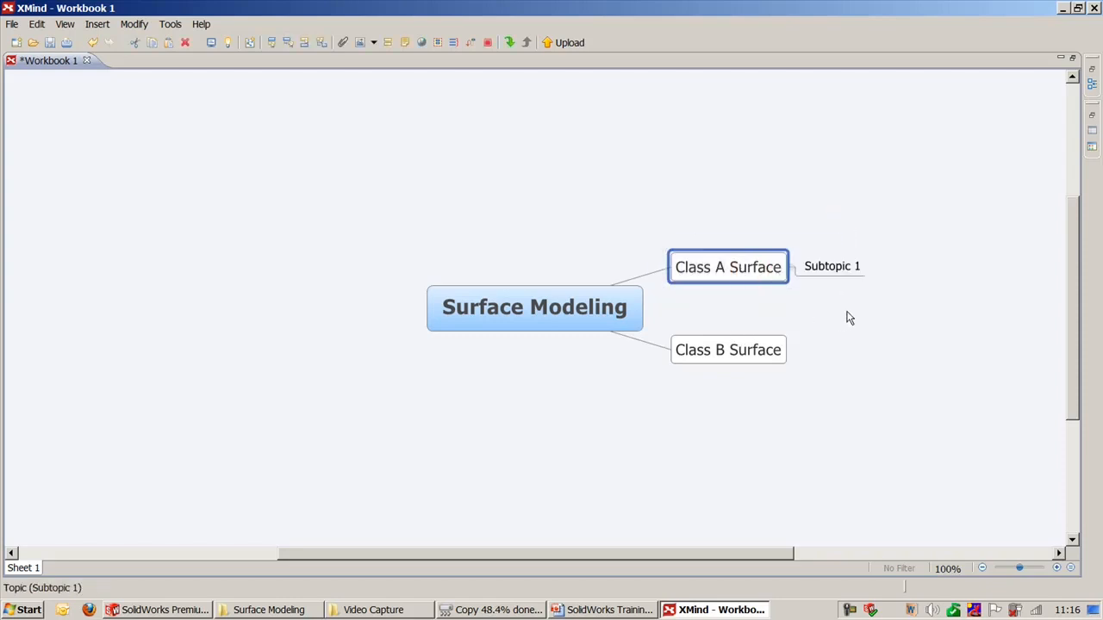
pyautogui.write('Ae')
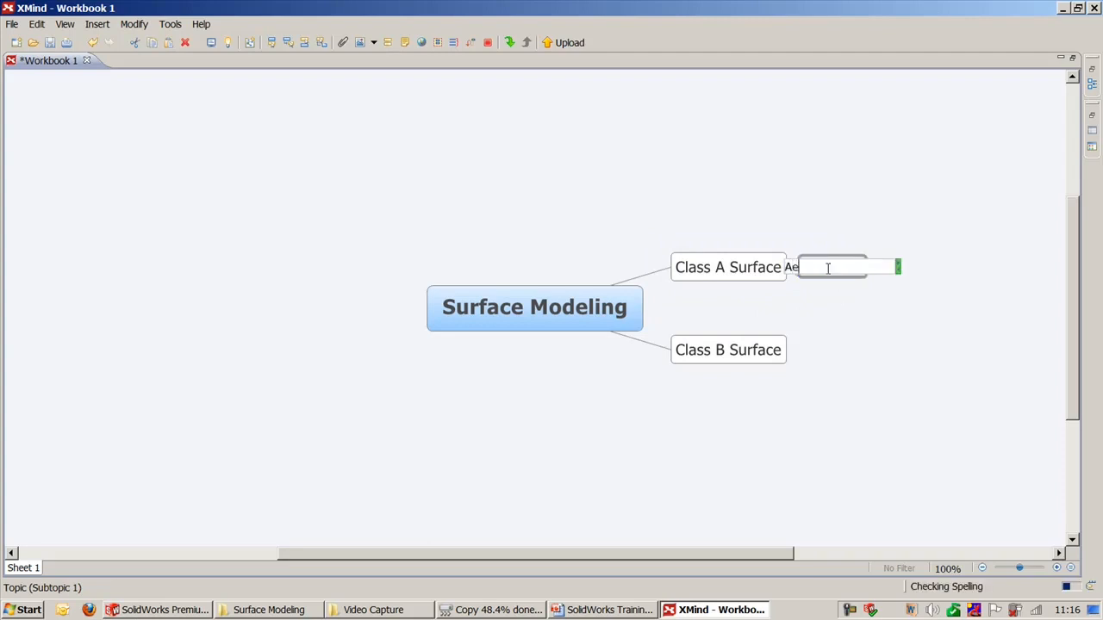
pyautogui.write('rospace')
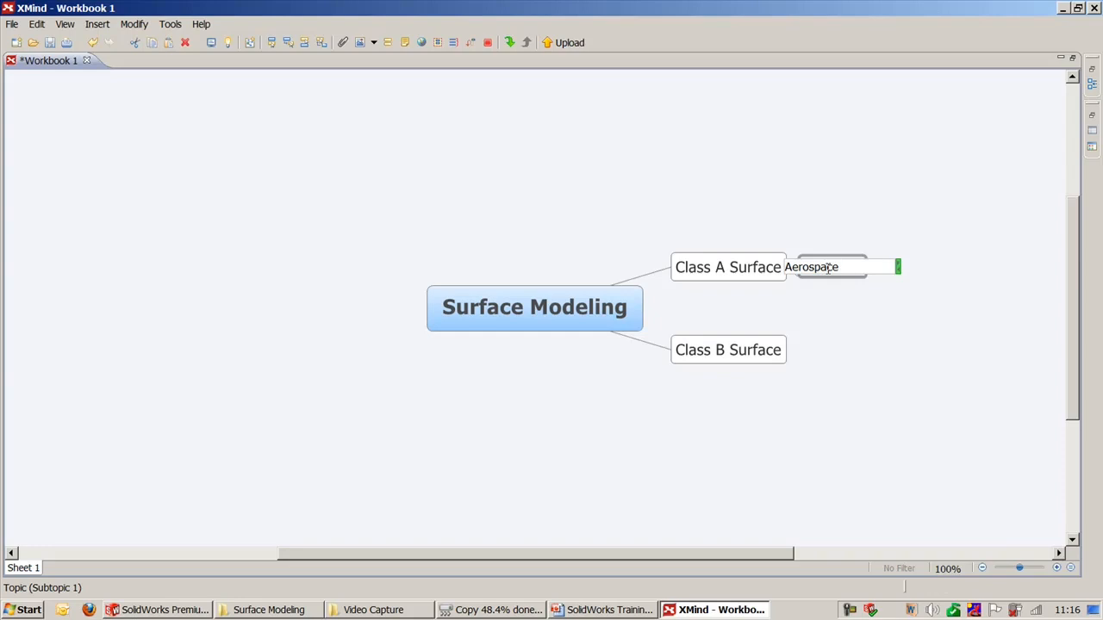
pyautogui.write(' product')
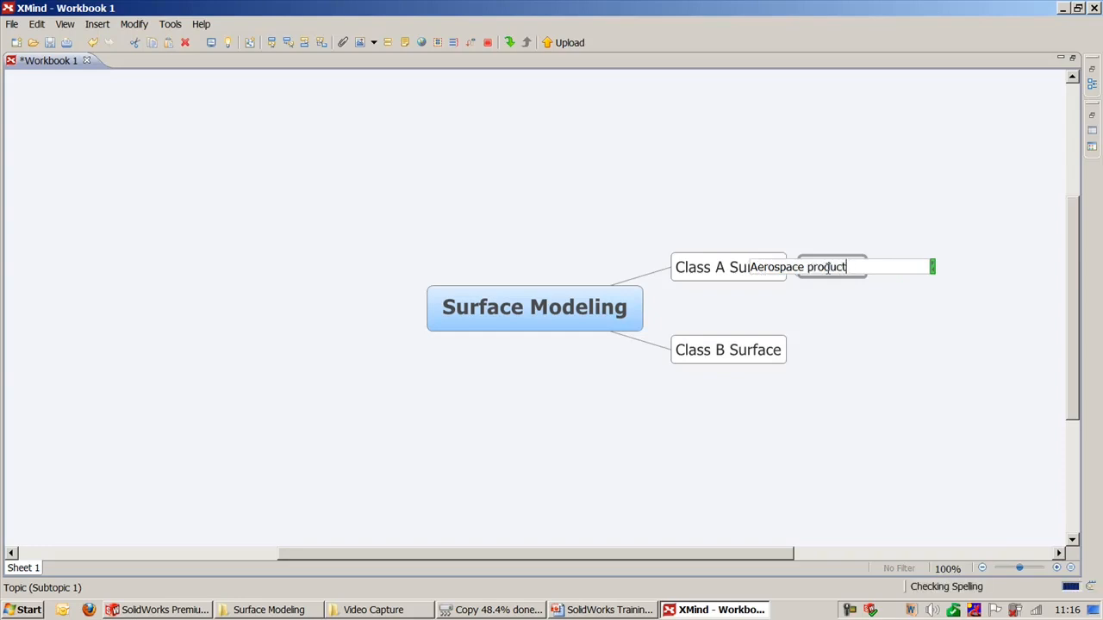
pyautogui.write('s,')
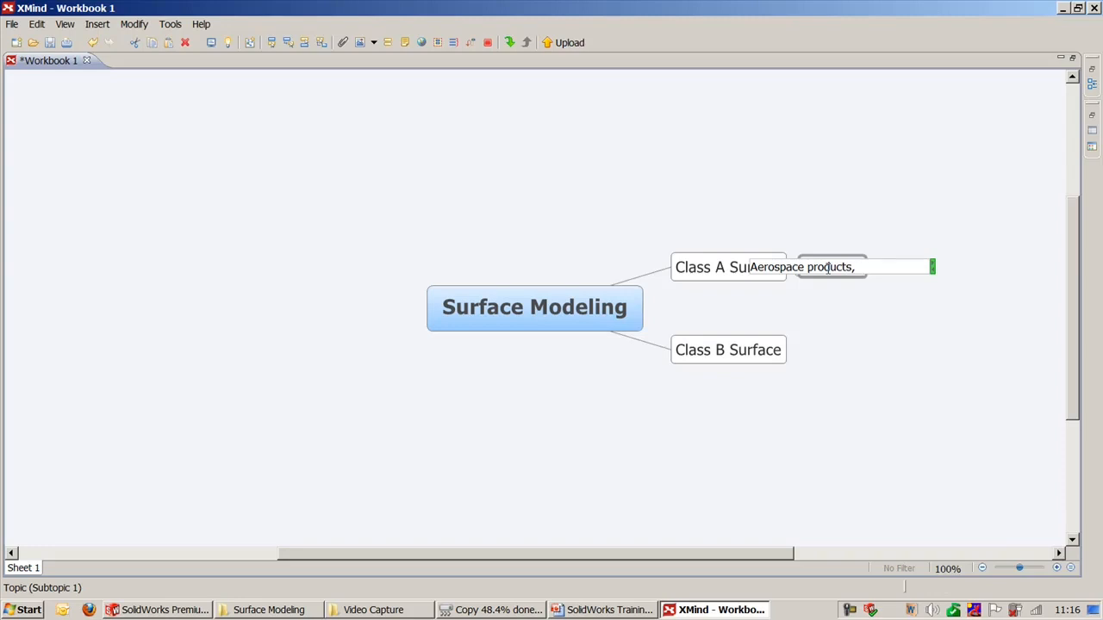
pyautogui.write('Aut')
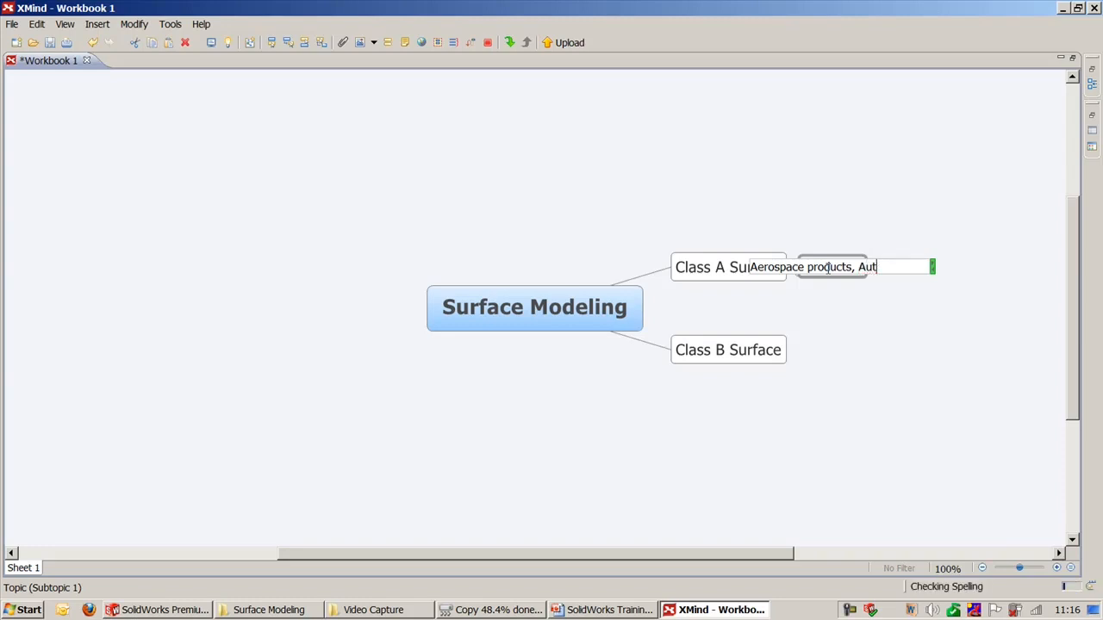
pyautogui.write('omo')
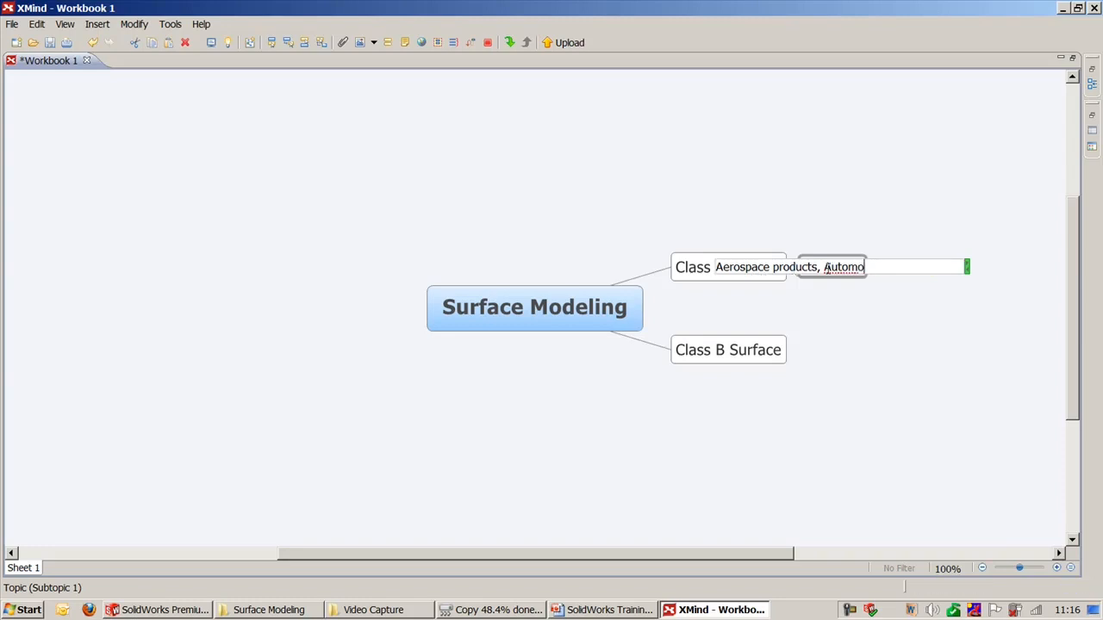
pyautogui.write('bile co')
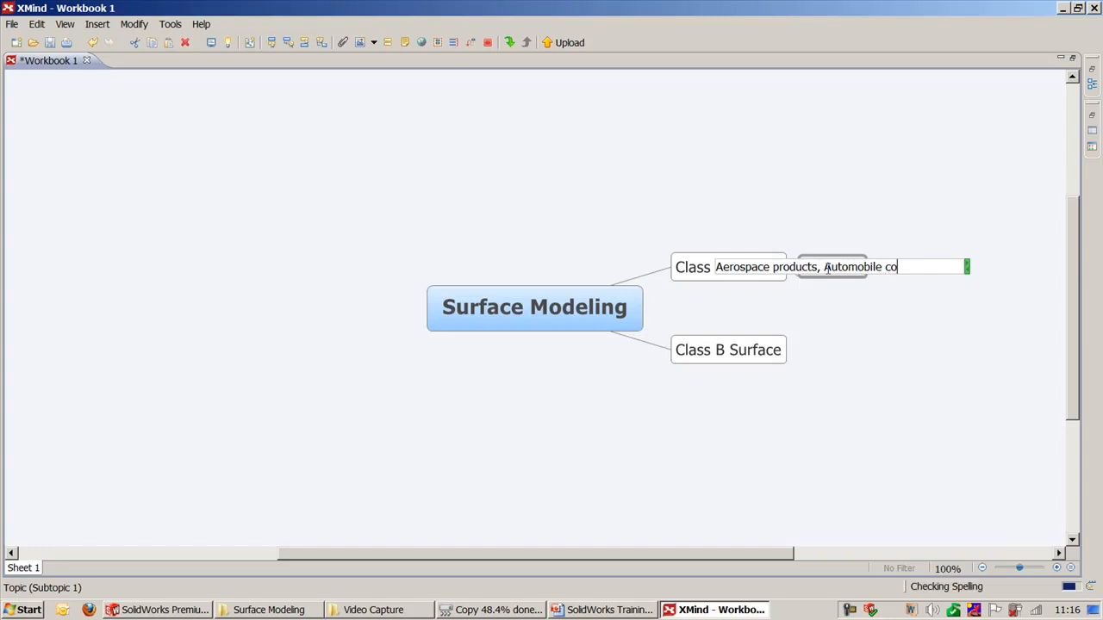
pyautogui.write('mponent')
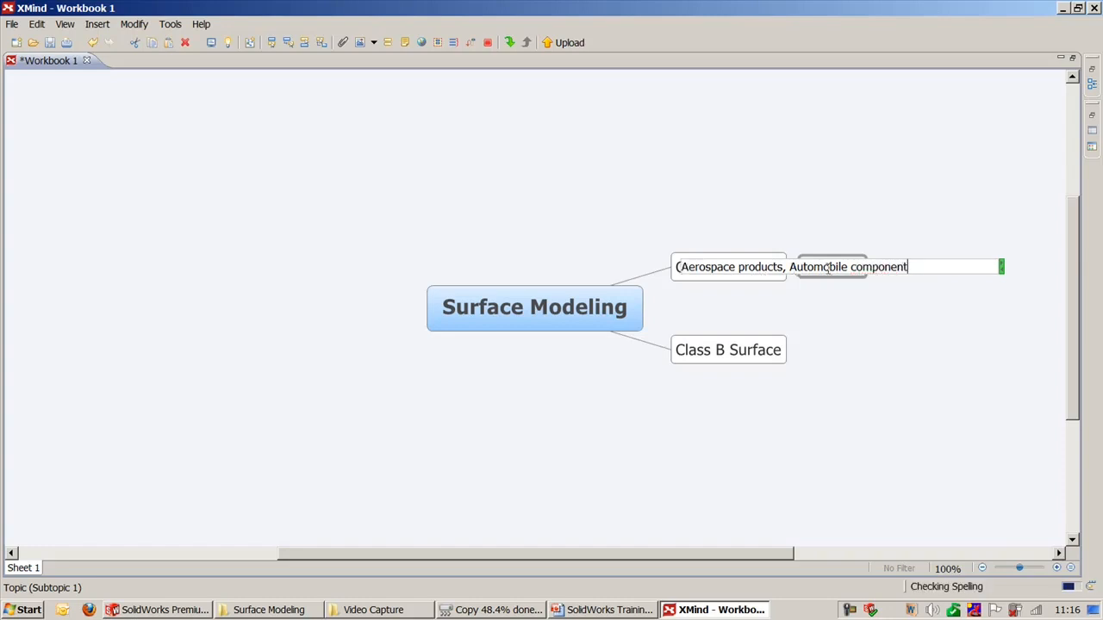
pyautogui.write('s, S')
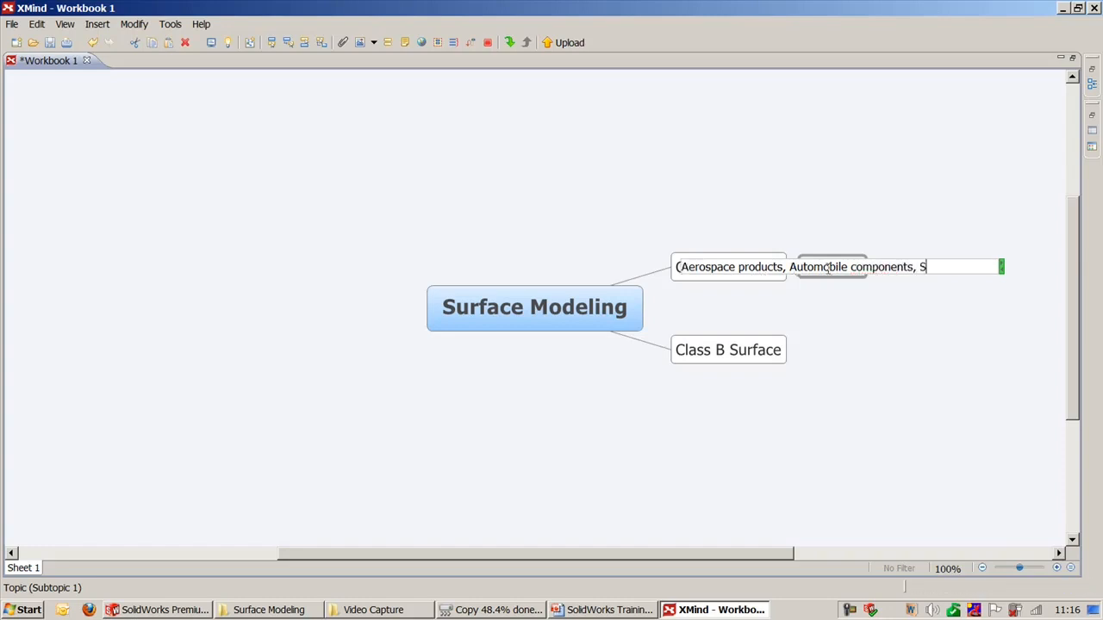
pyautogui.write('hip buildin')
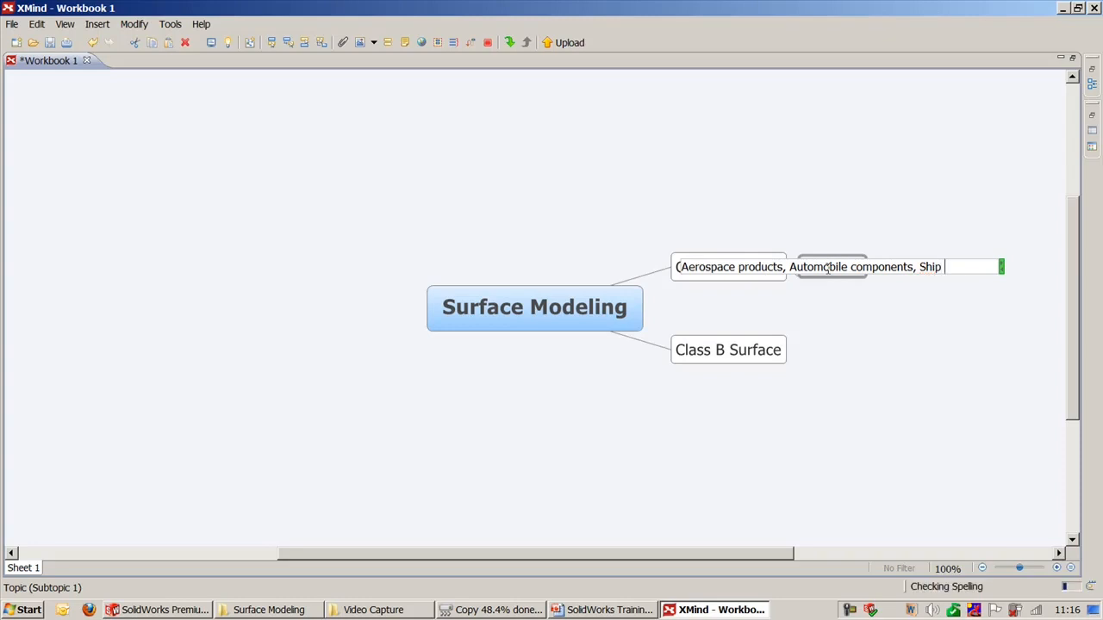
pyautogui.write('g')
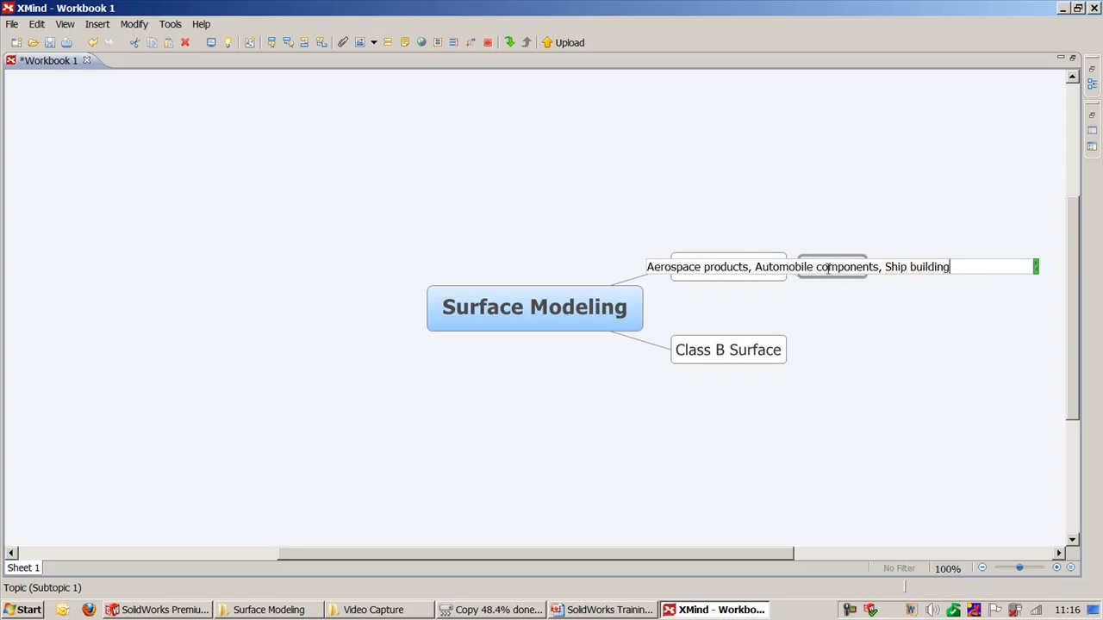
pyautogui.write(', con')
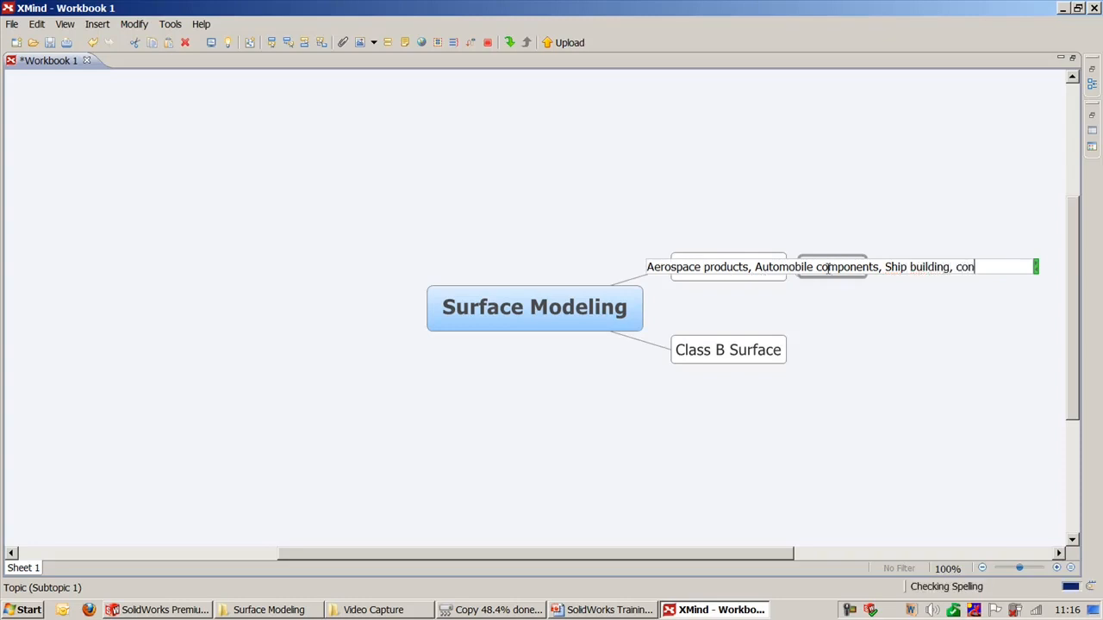
pyautogui.write('sumer prod')
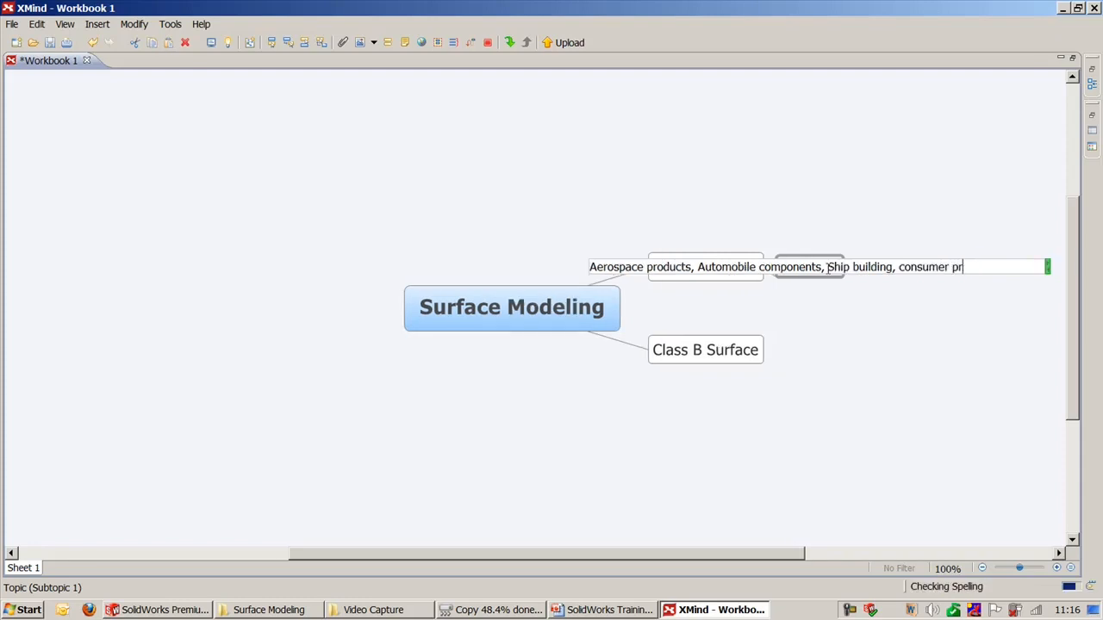
pyautogui.press('BackSpace')
pyautogui.write('ducts')
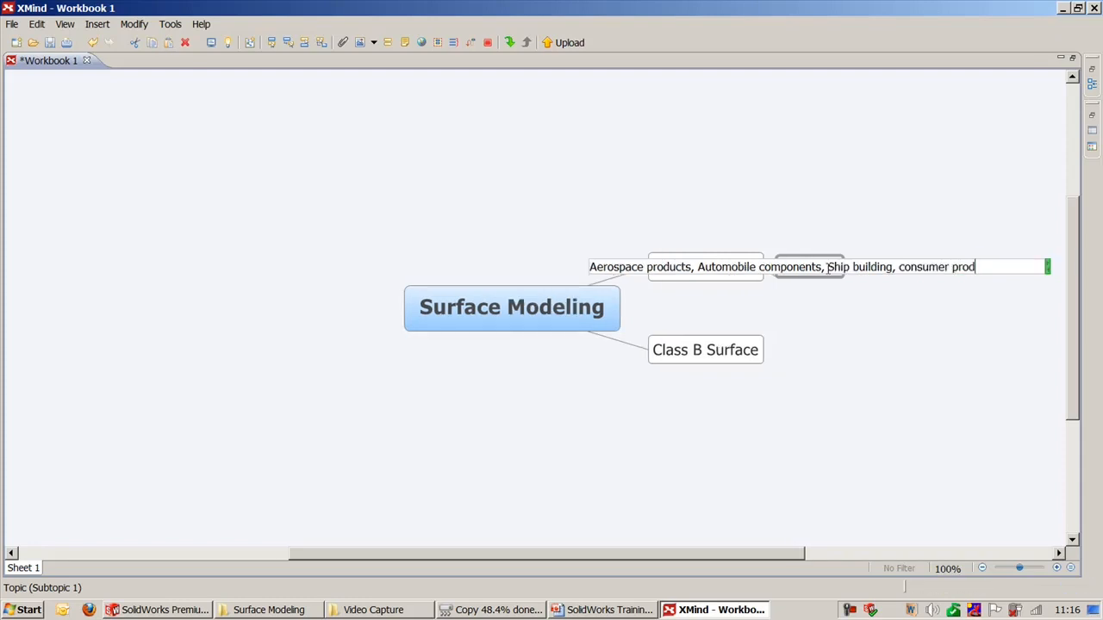
pyautogui.press('Return')
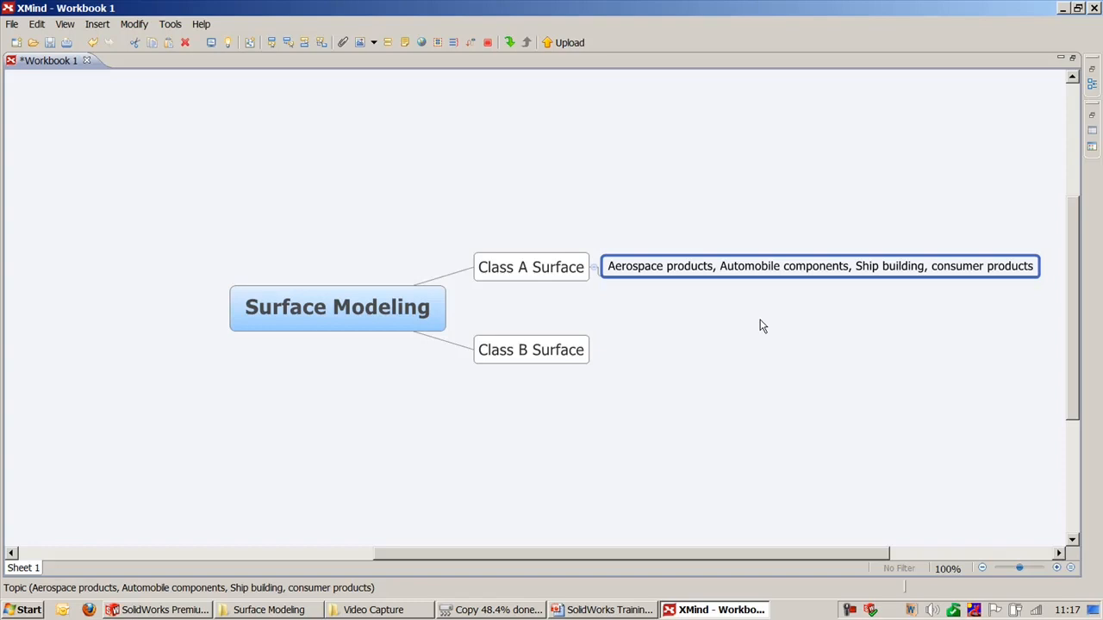
# Add the subtopic "Consumer Products, Electronic Gadgets, Sports goods et.," under the Class B Surface topic.
pyautogui.click(389, 300)
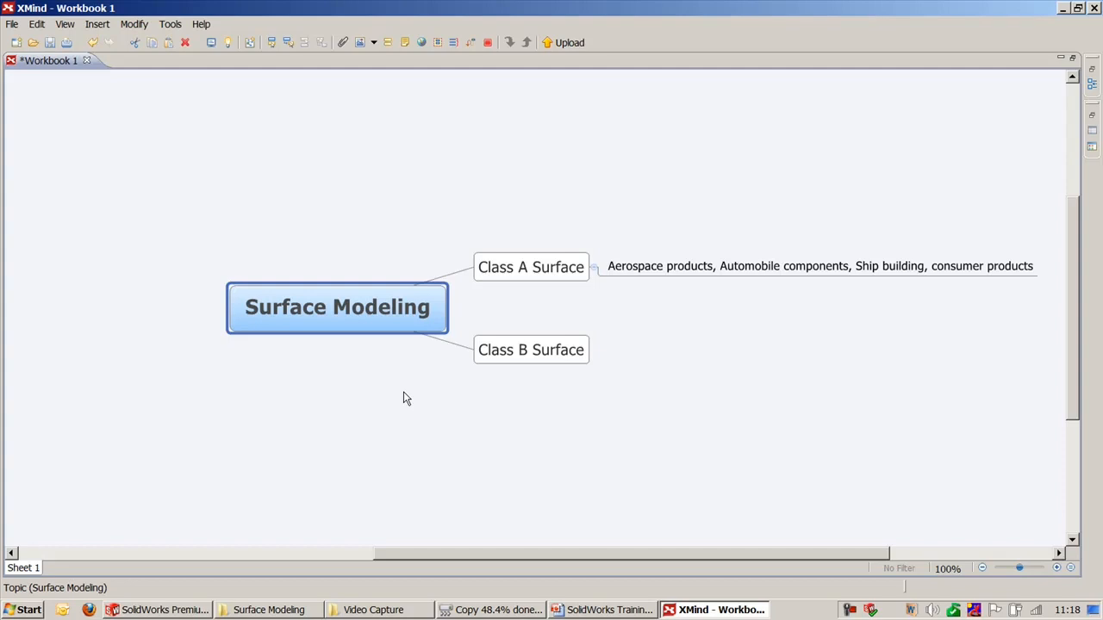
pyautogui.click(565, 268)
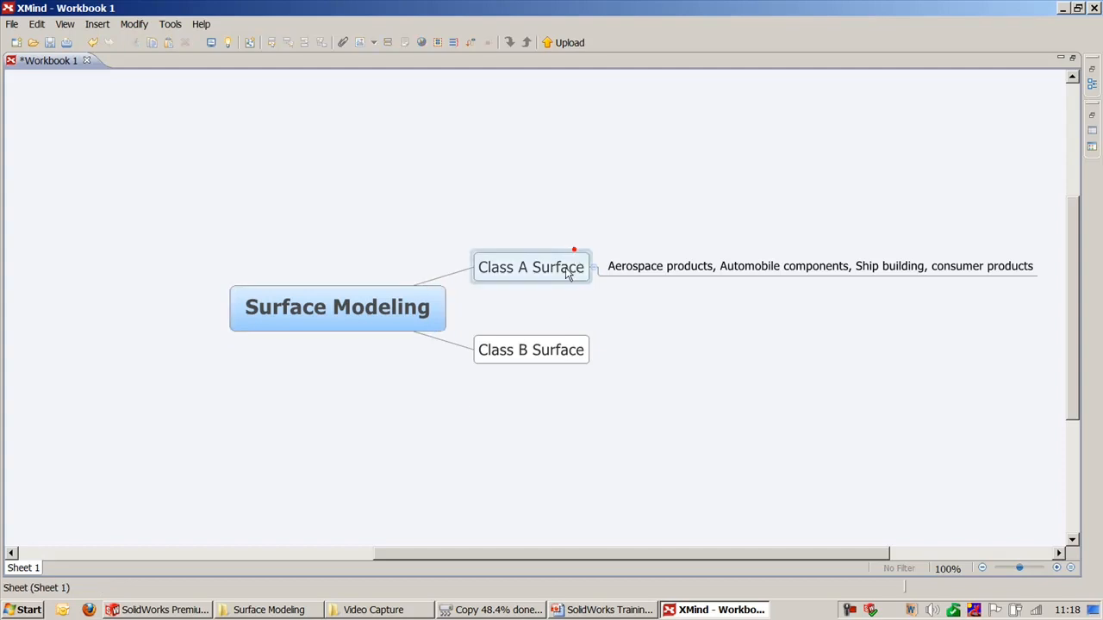
pyautogui.click(550, 351)
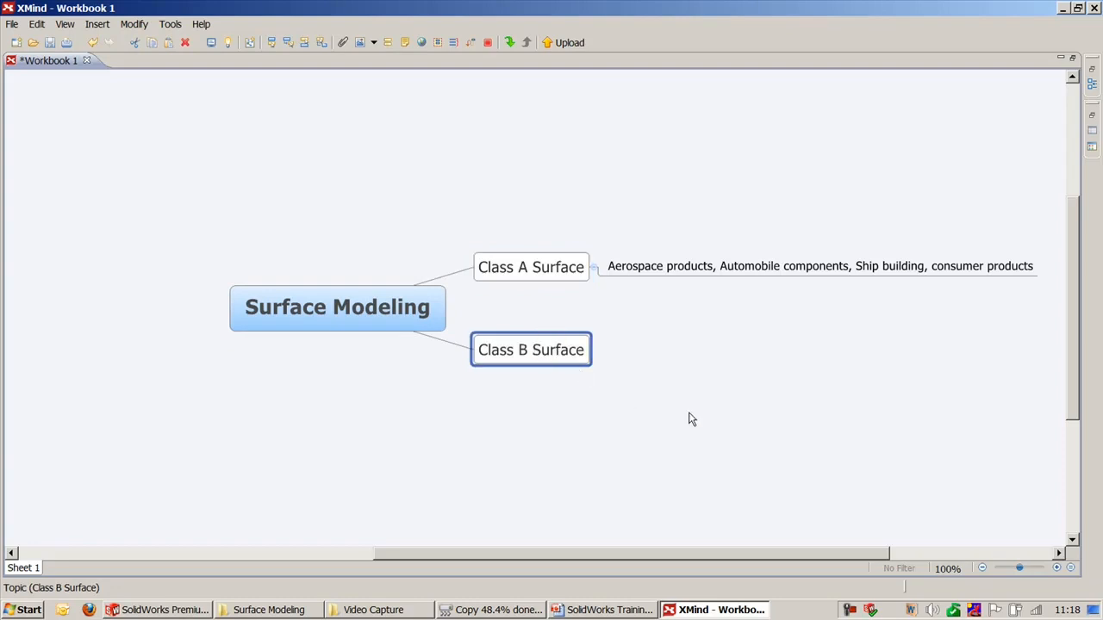
pyautogui.press('Tab')
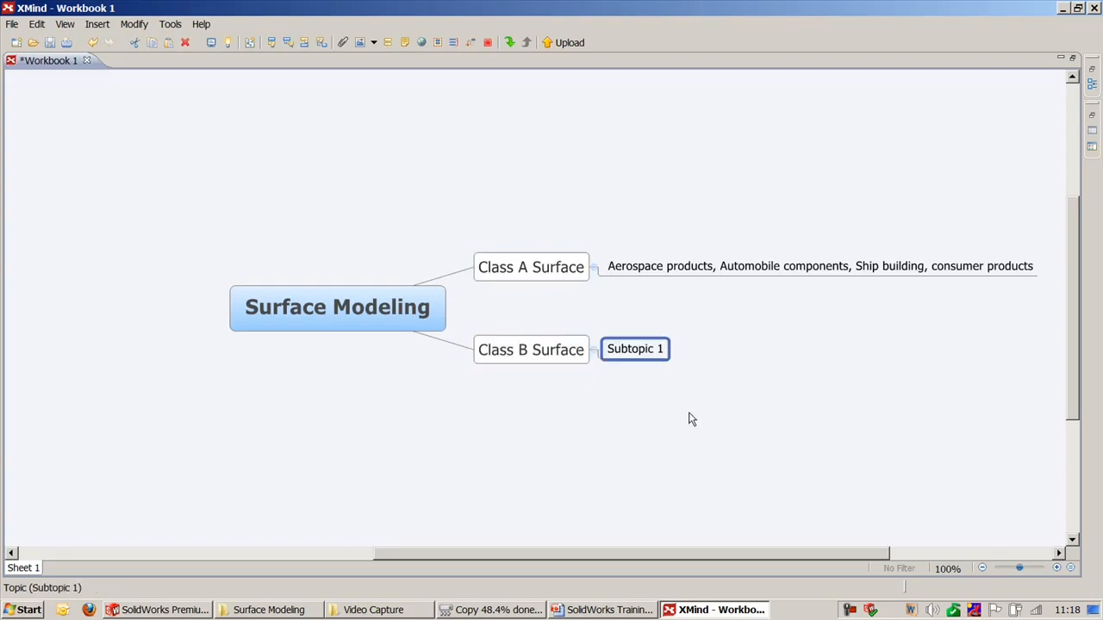
pyautogui.write('Consu')
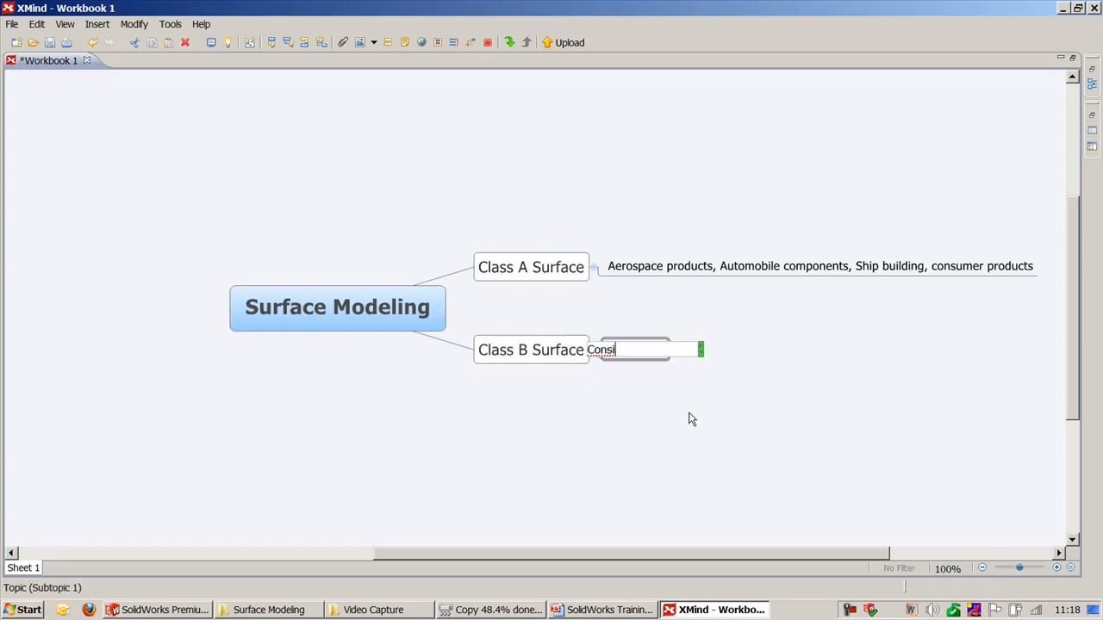
pyautogui.write('mer Products,')
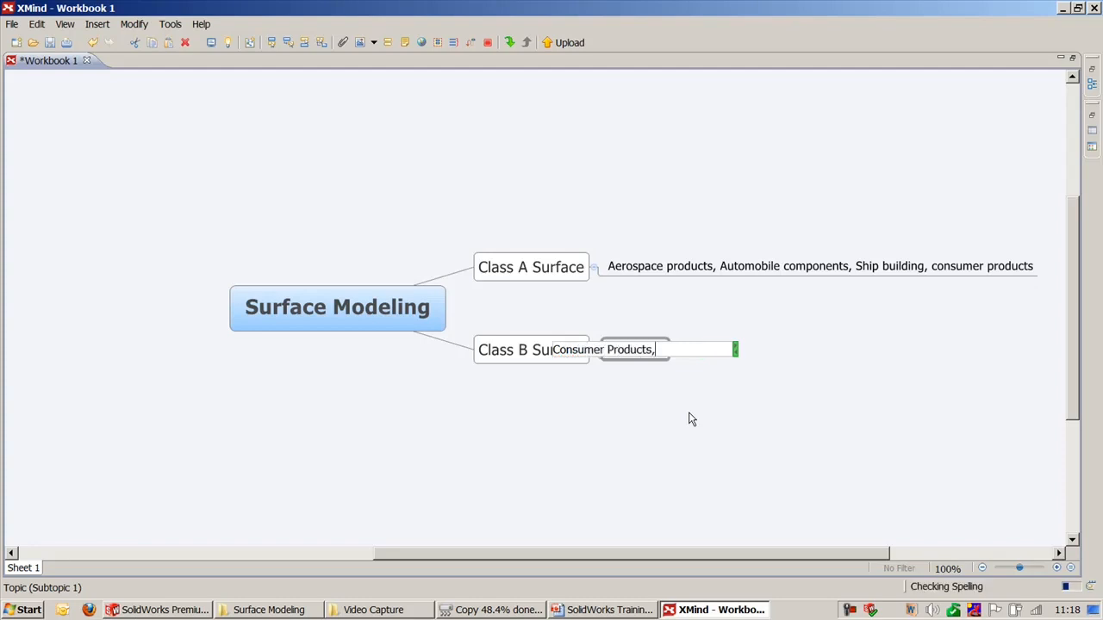
pyautogui.write(' Electronic ')
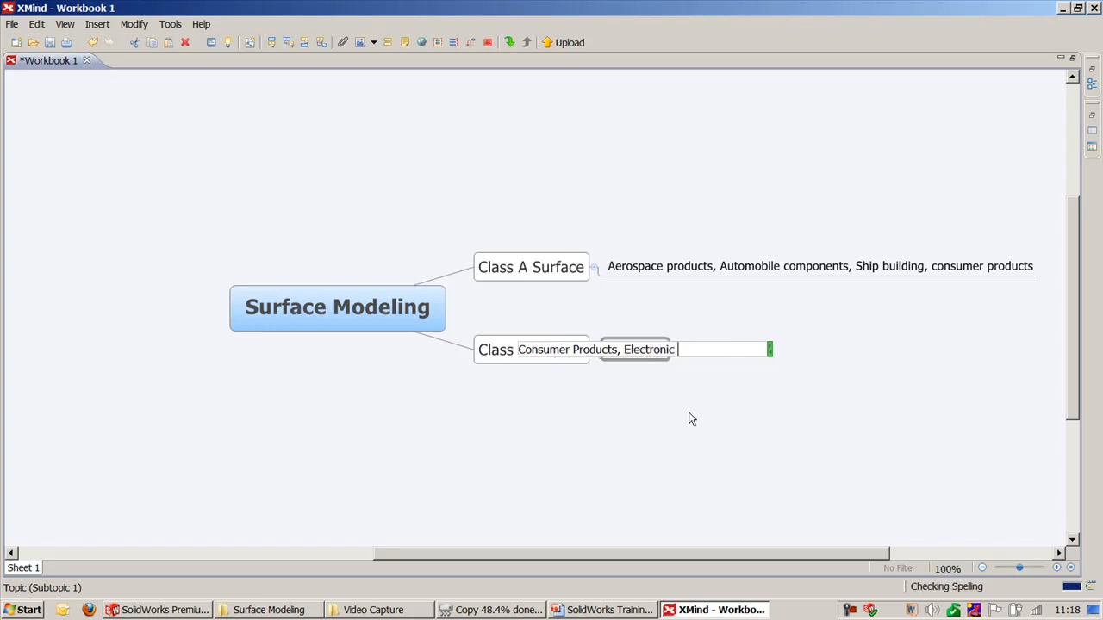
pyautogui.write('Gadgets')
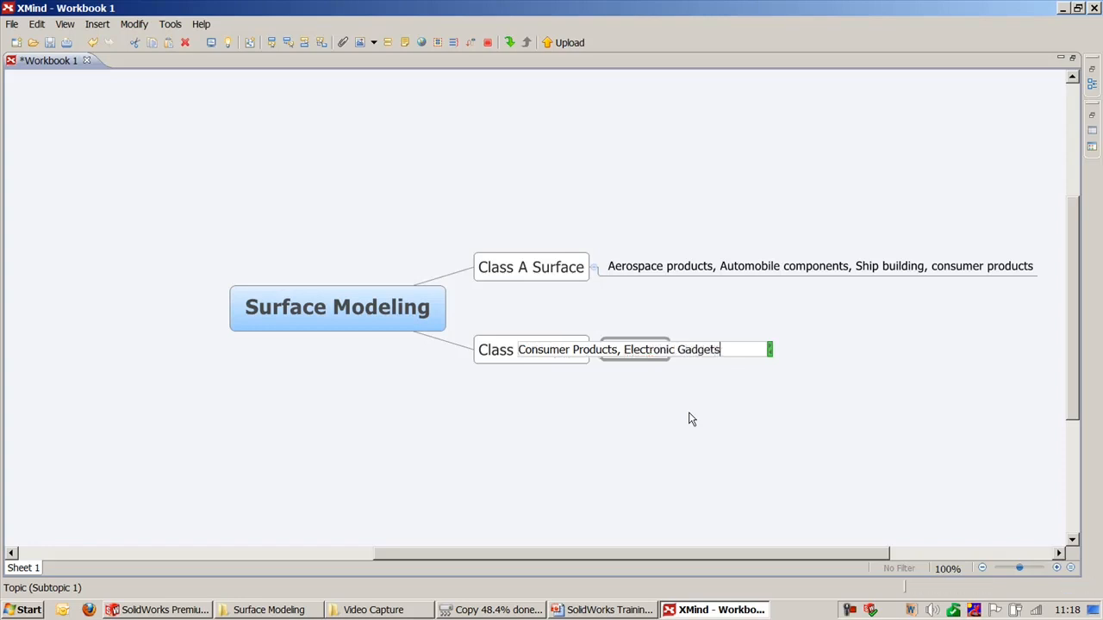
pyautogui.write(', ')
pyautogui.write('Sp')
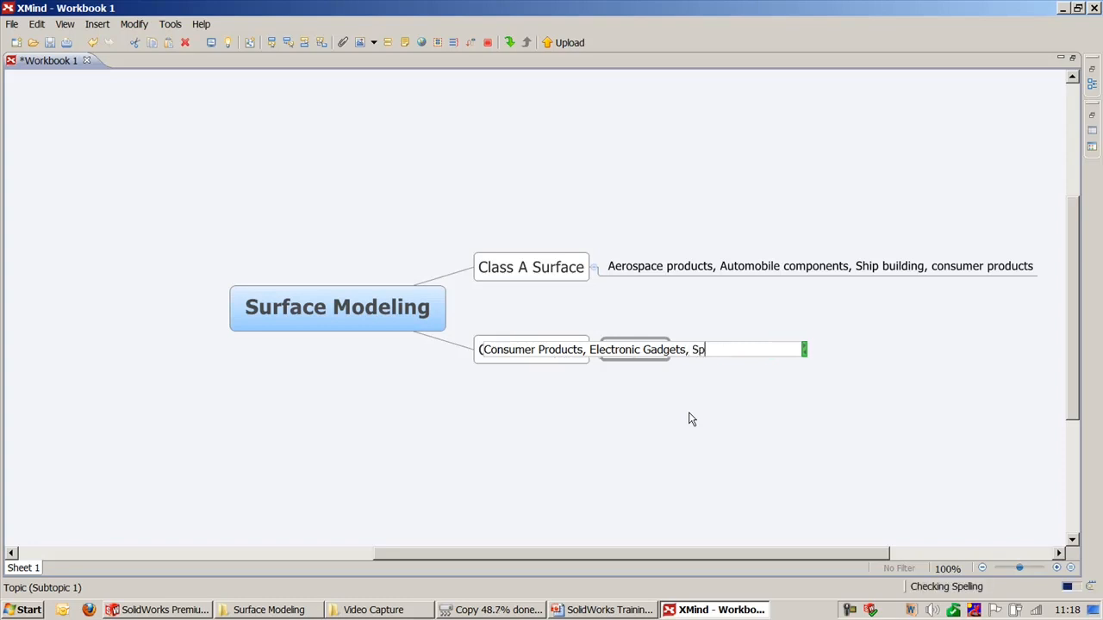
pyautogui.write('orts goods et')
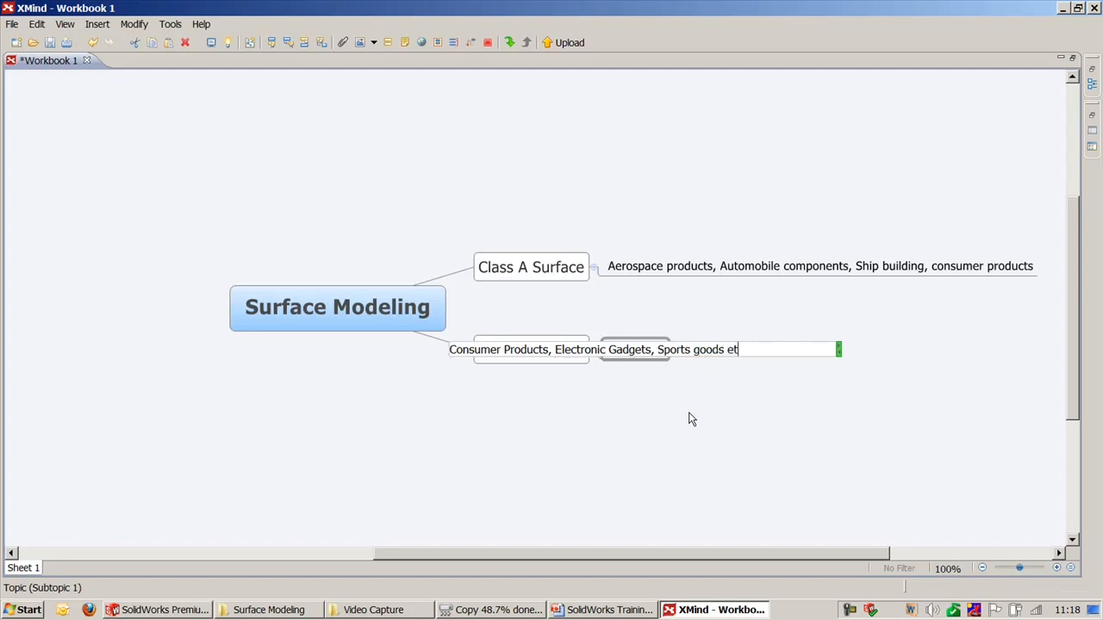
pyautogui.write('.,')
pyautogui.press('Return')
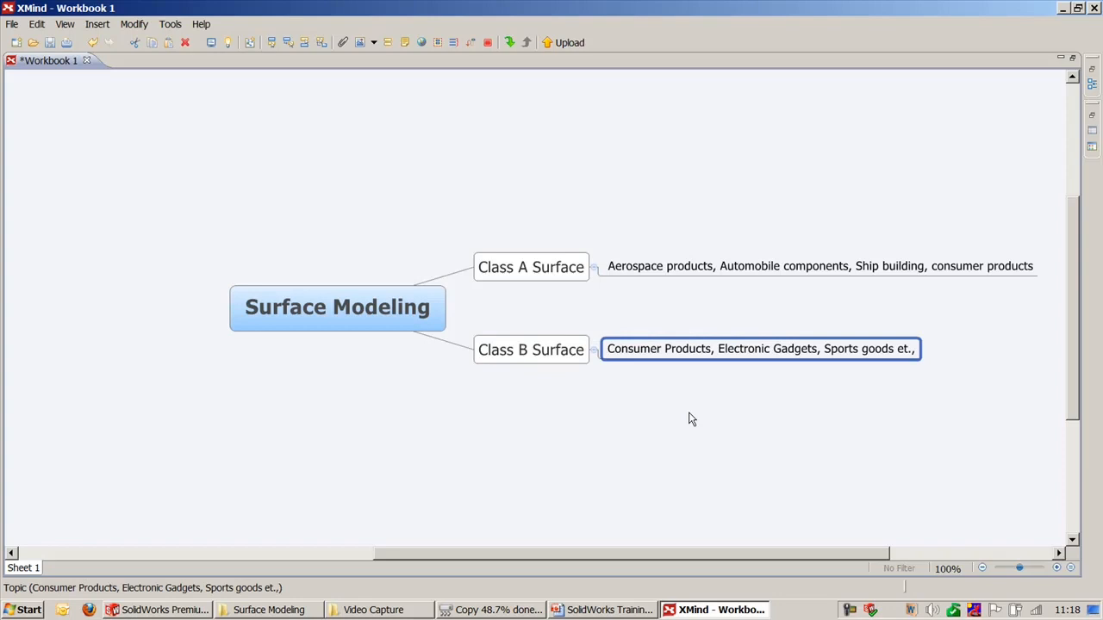
pyautogui.moveTo(455, 235); pyautogui.dragTo(780, 317)
pyautogui.click(728, 330)
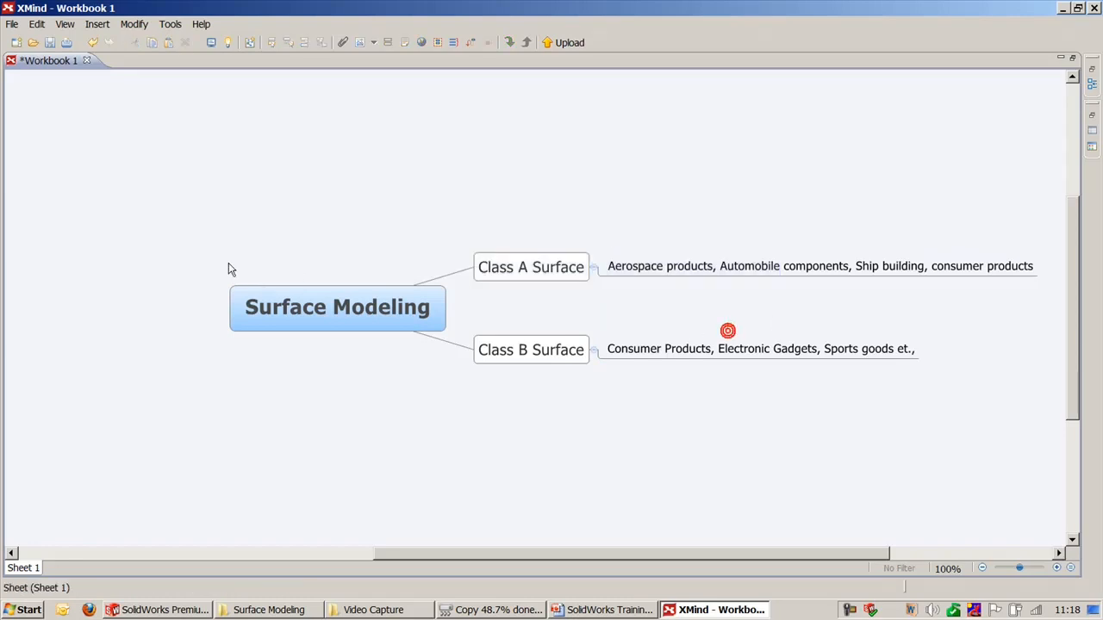
pyautogui.moveTo(181, 239); pyautogui.dragTo(1058, 398)
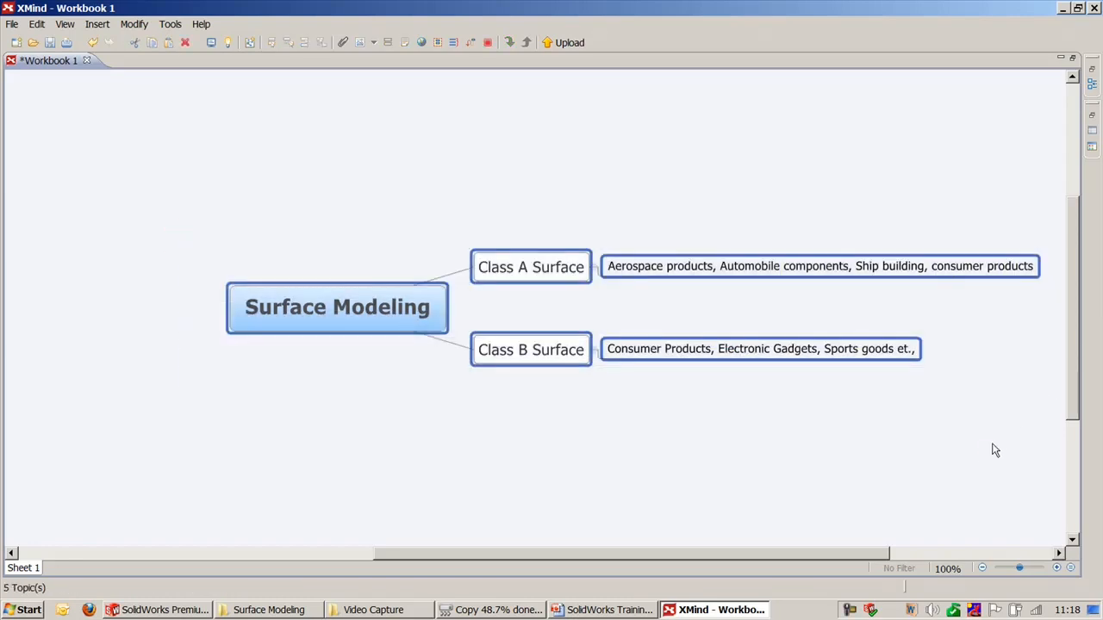
pyautogui.click(981, 450)
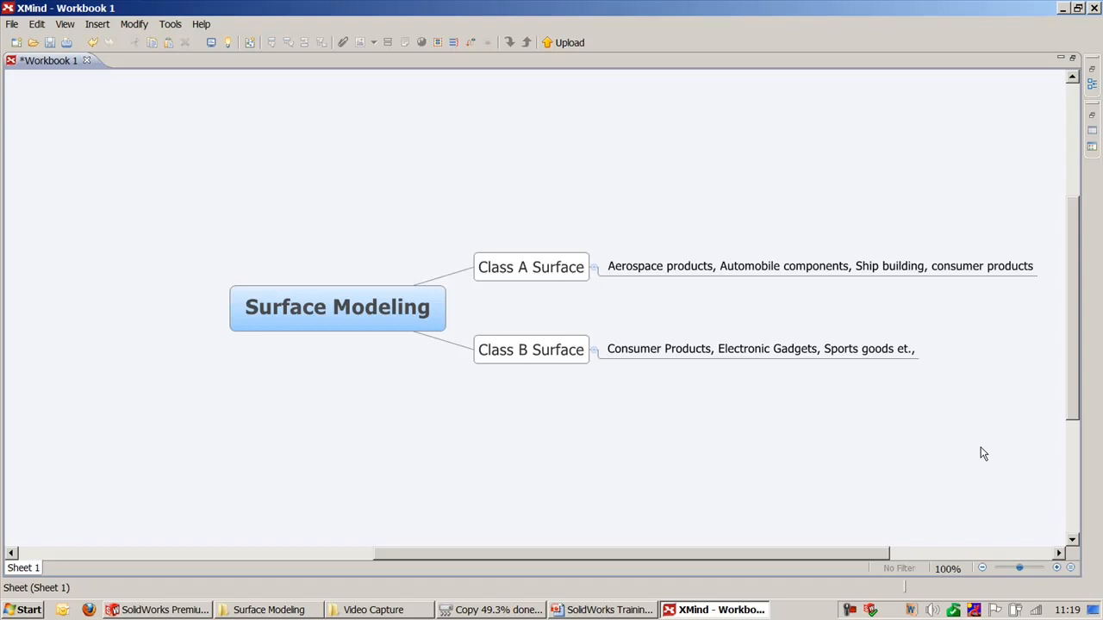
# Add a main topic named "With Images" to the Surface Modeling central topic.
pyautogui.click(334, 312)
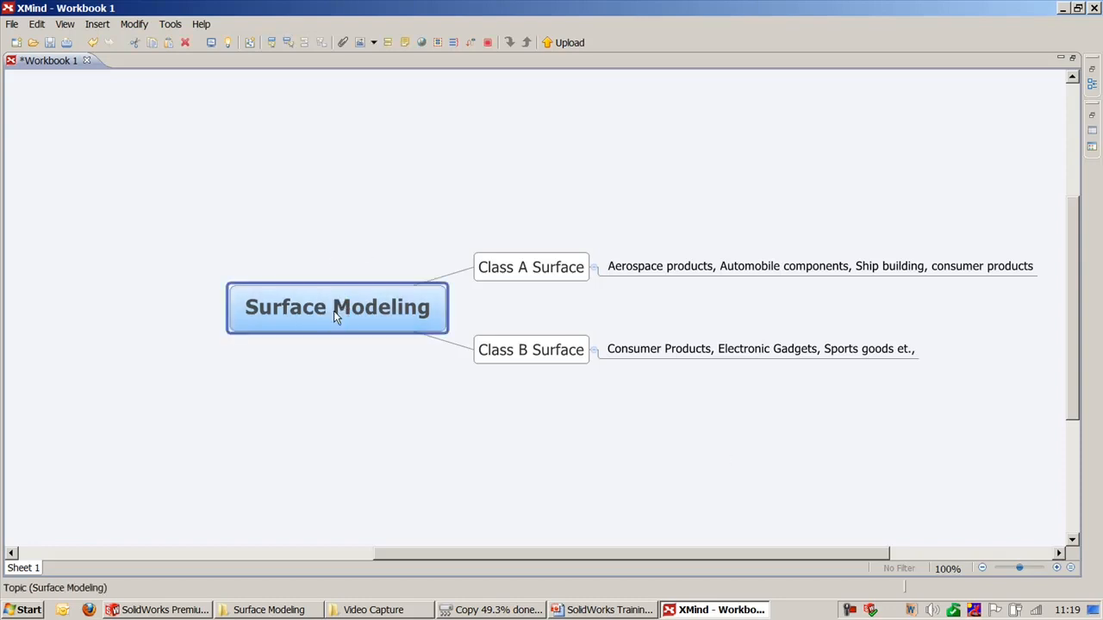
pyautogui.press('Tab')
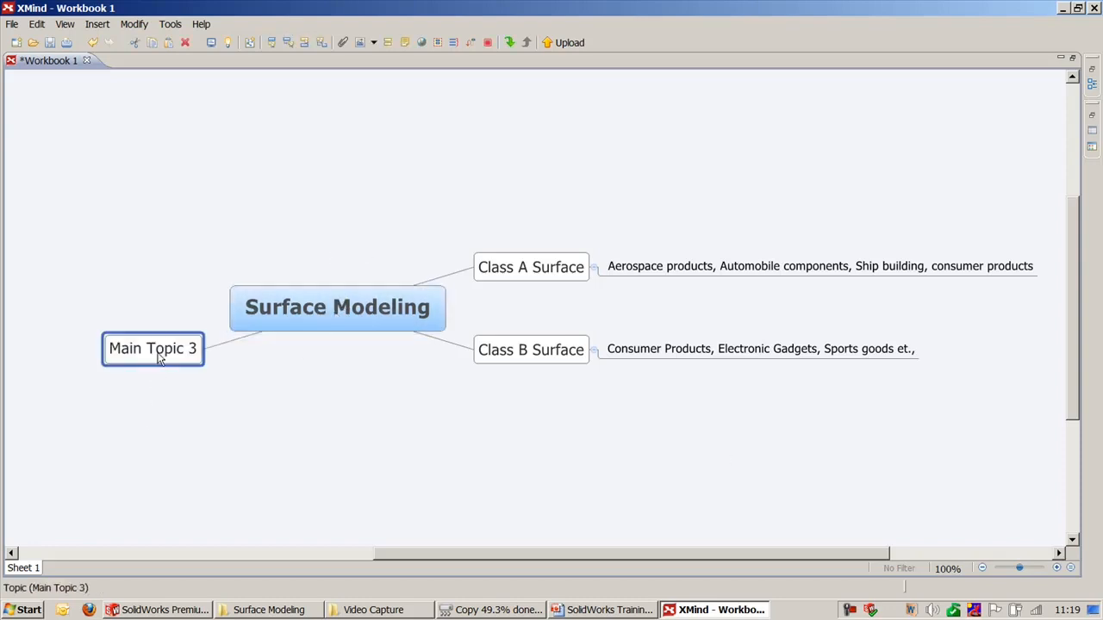
pyautogui.write('With Im')
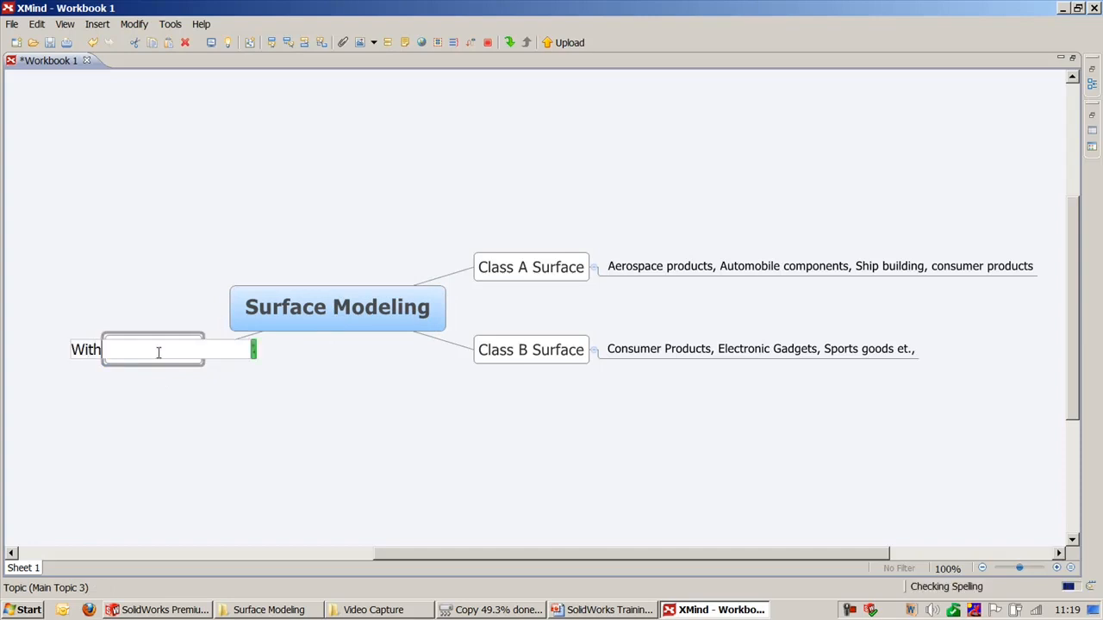
pyautogui.write('s')
pyautogui.press('Return')
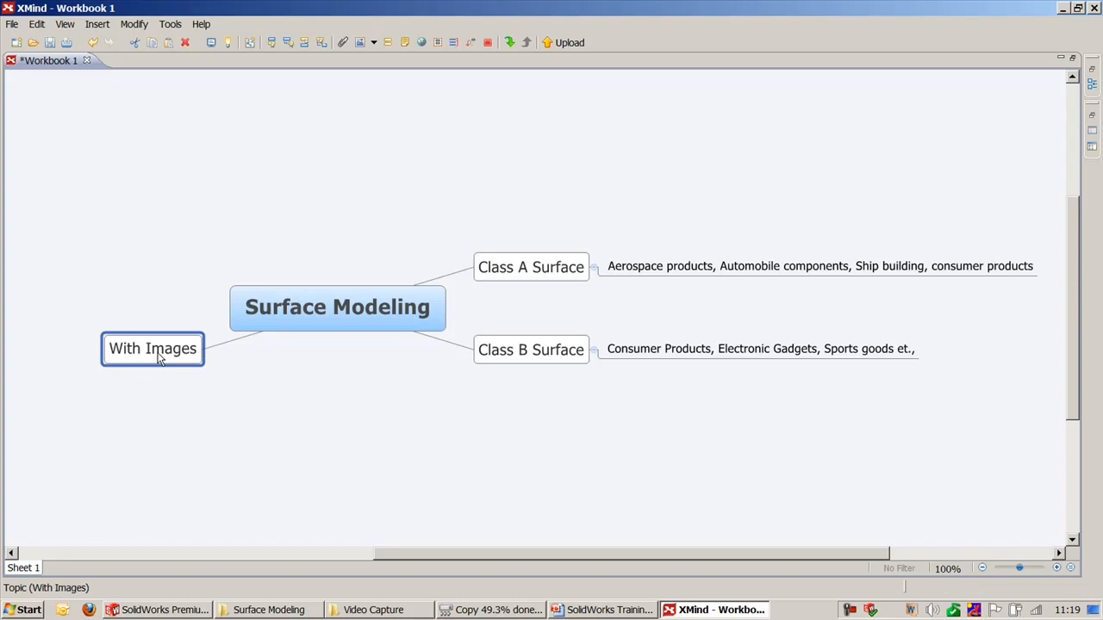
# Add another main topic named "Cloud Points" to the Surface Modeling central topic.
pyautogui.click(317, 312)
pyautogui.press('Tab')
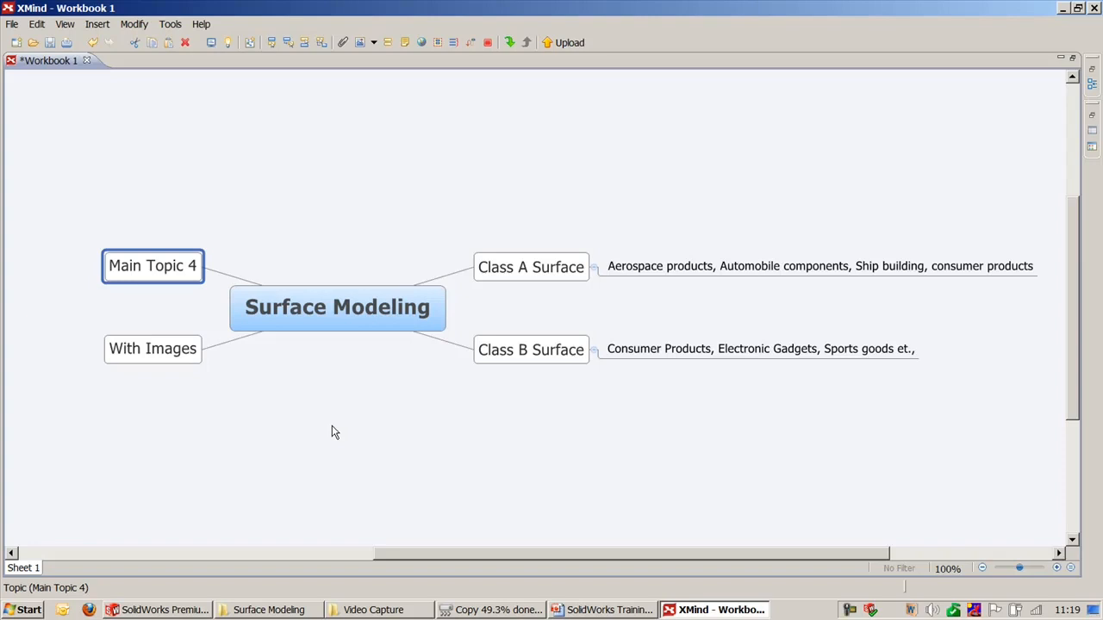
pyautogui.write('Poi')
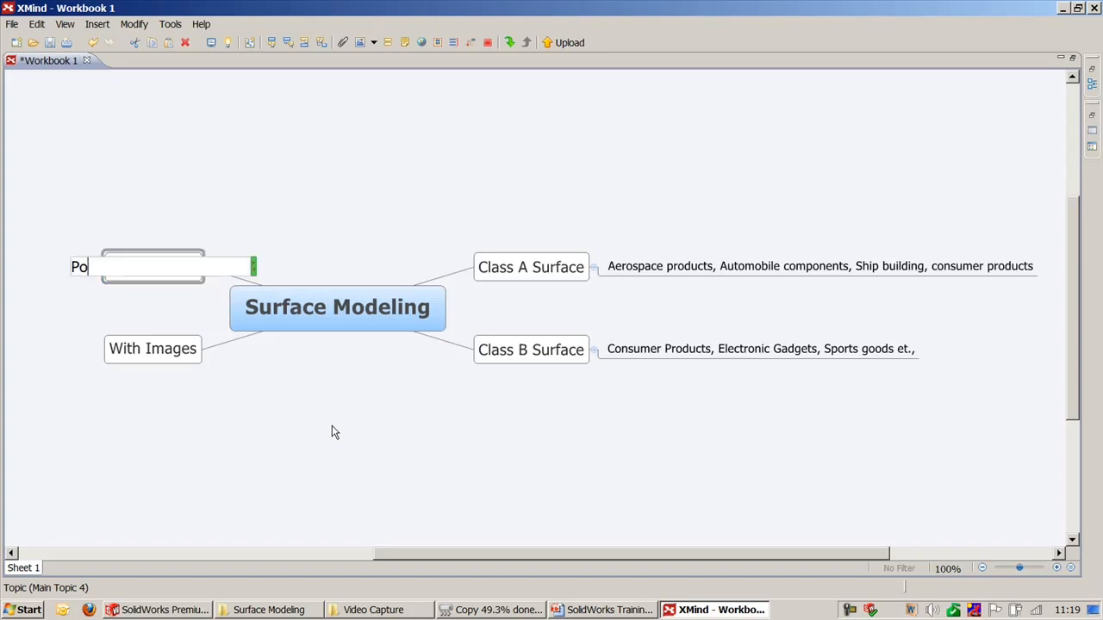
pyautogui.press('BackSpace')
pyautogui.press('BackSpace')
pyautogui.press('BackSpace')
pyautogui.write('Cloud')
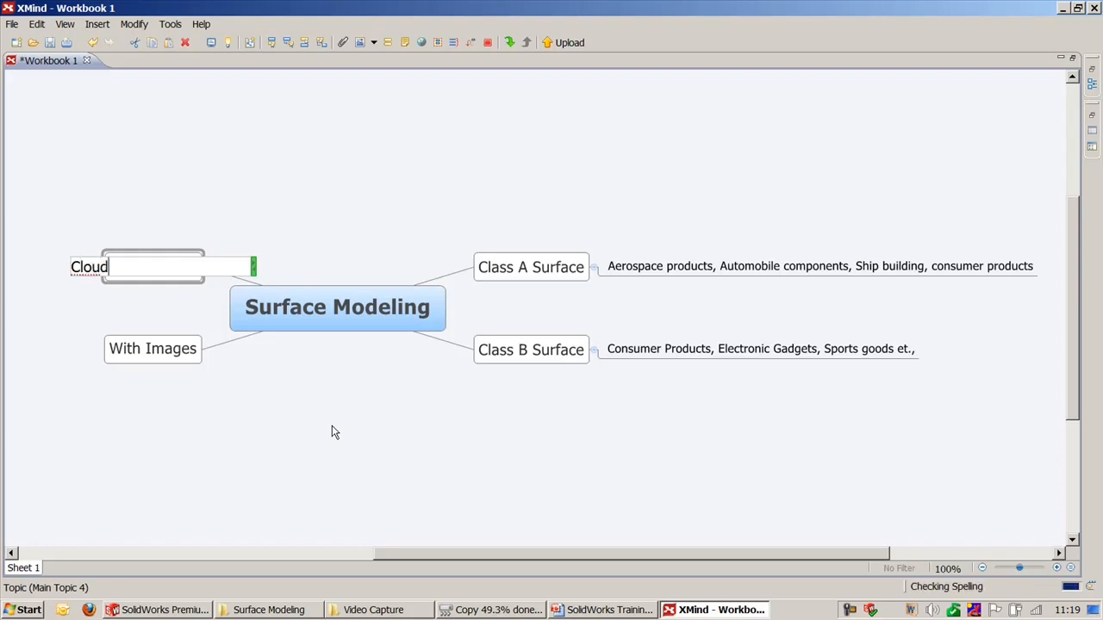
pyautogui.write(' Points')
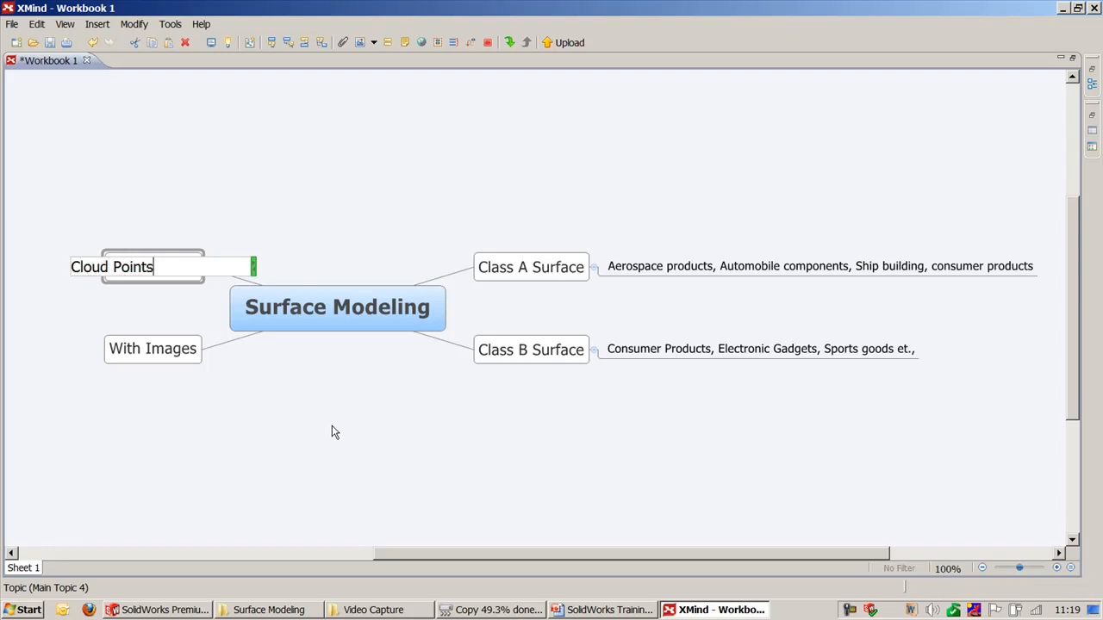
pyautogui.press('Return')
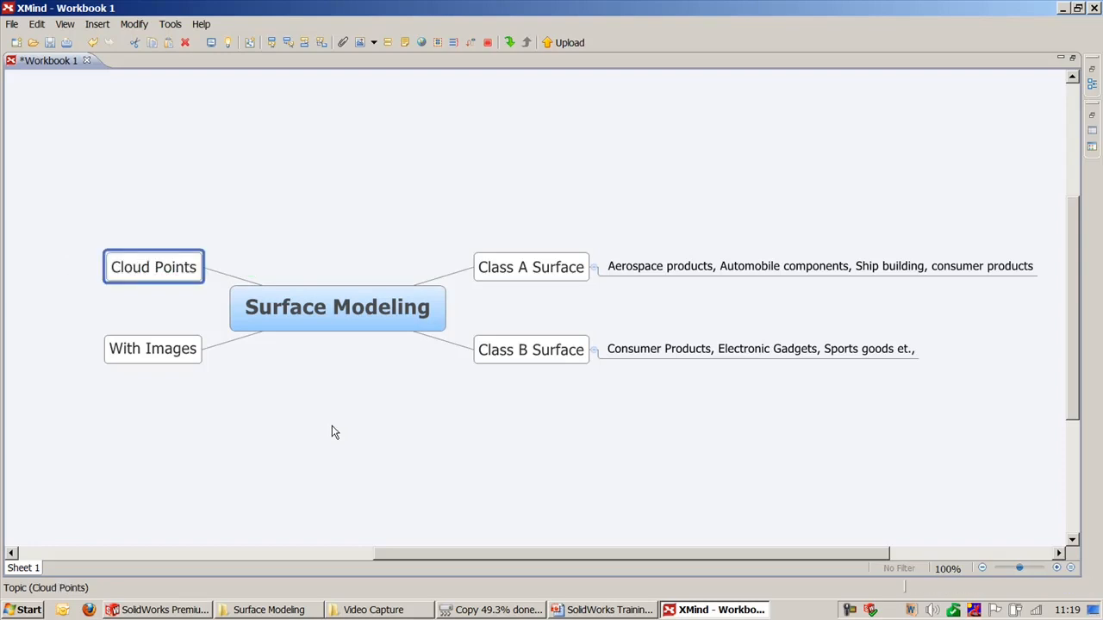
# Add a main topic named "Points, Lines, Surface - Sketch Based Modeling" to the Surface Modeling central topic.
pyautogui.click(318, 324)
pyautogui.press('Tab')
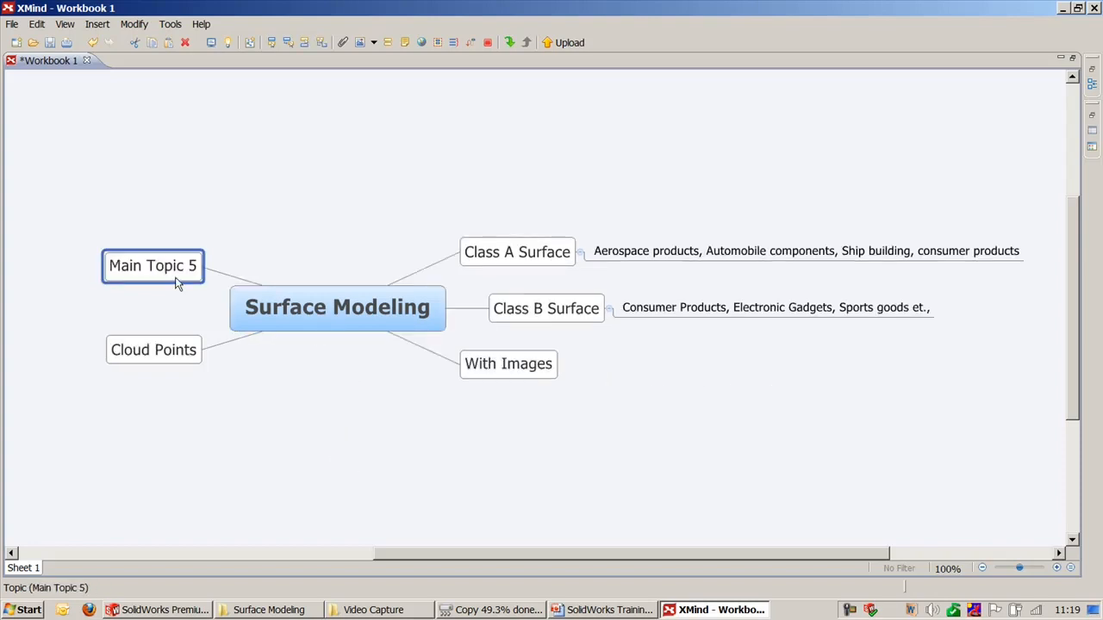
pyautogui.doubleClick(143, 274)
pyautogui.write('Po')
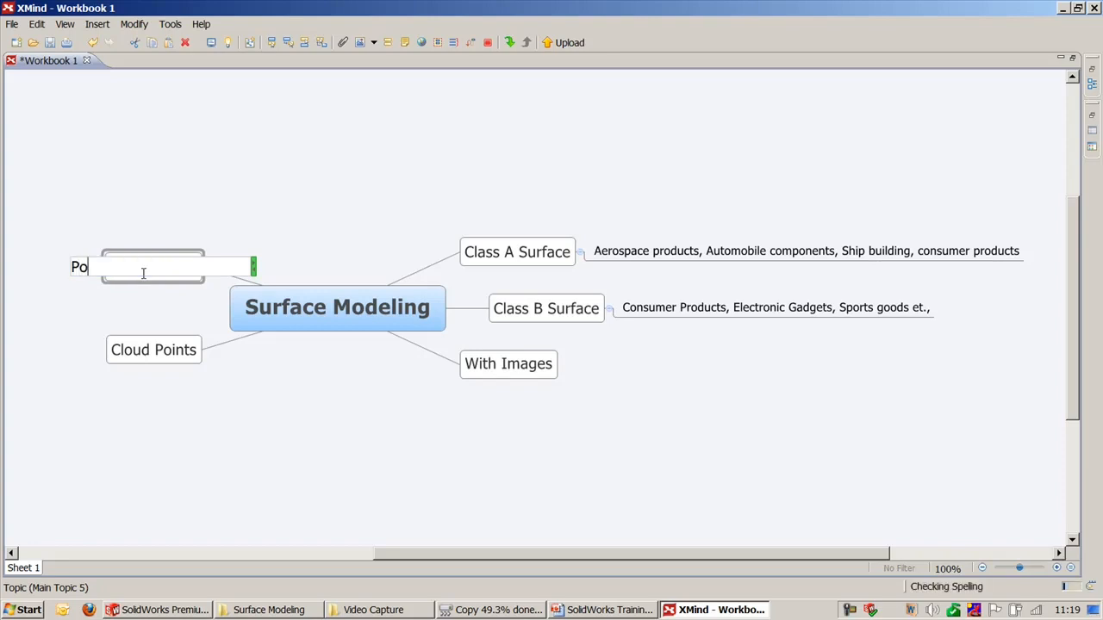
pyautogui.write('ints, Lines, S')
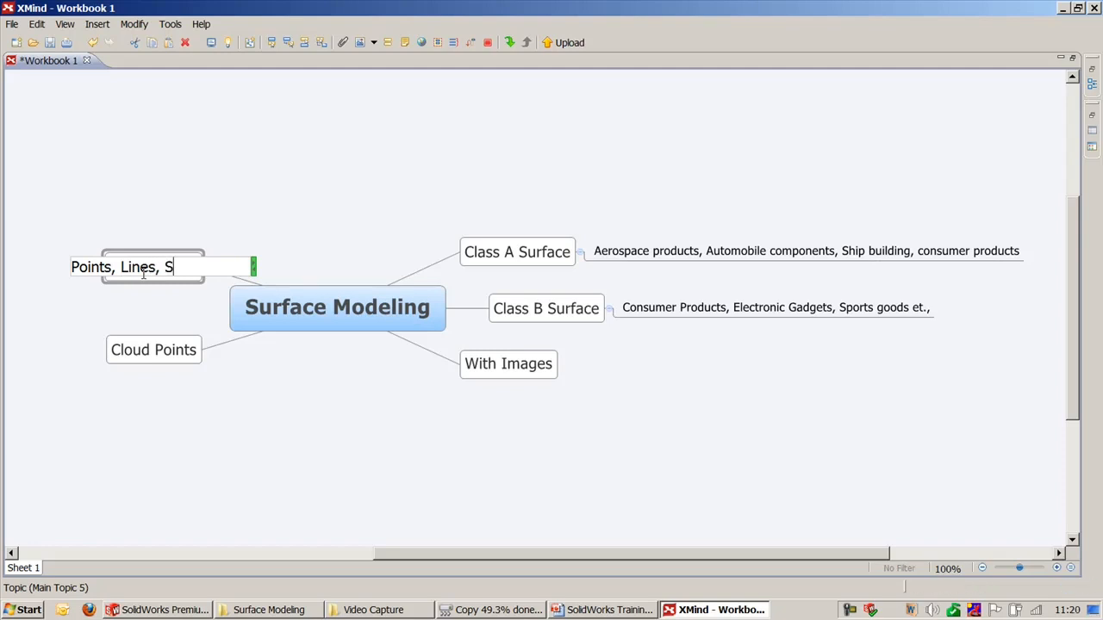
pyautogui.write('urface')
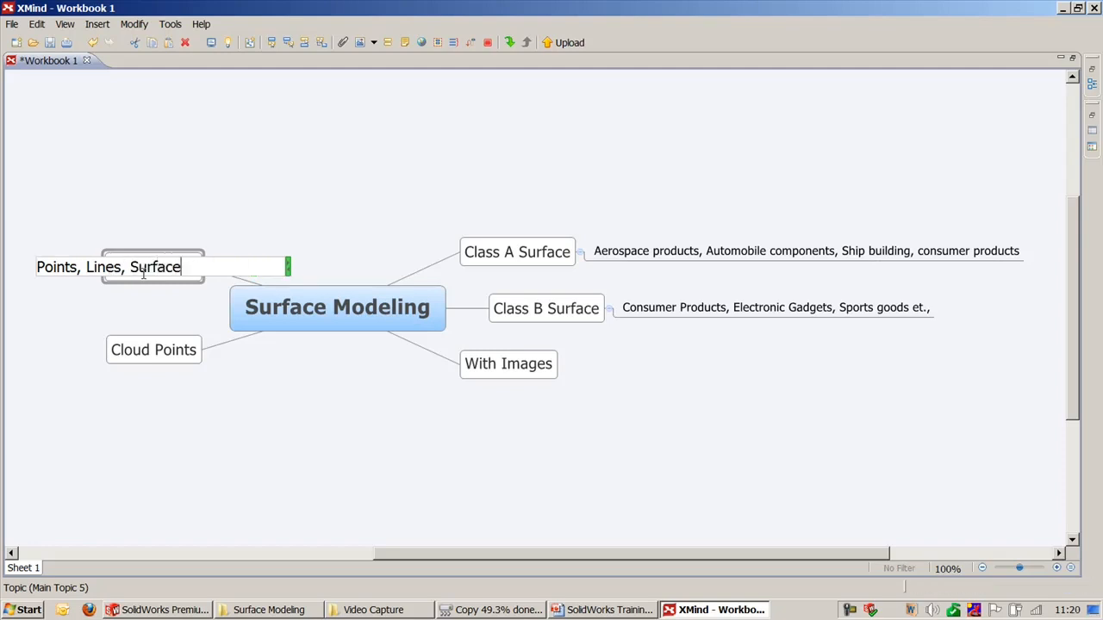
pyautogui.write(' - Skeytch')
pyautogui.press('BackSpace')
pyautogui.press('BackSpace')
pyautogui.press('BackSpace')
pyautogui.press('BackSpace')
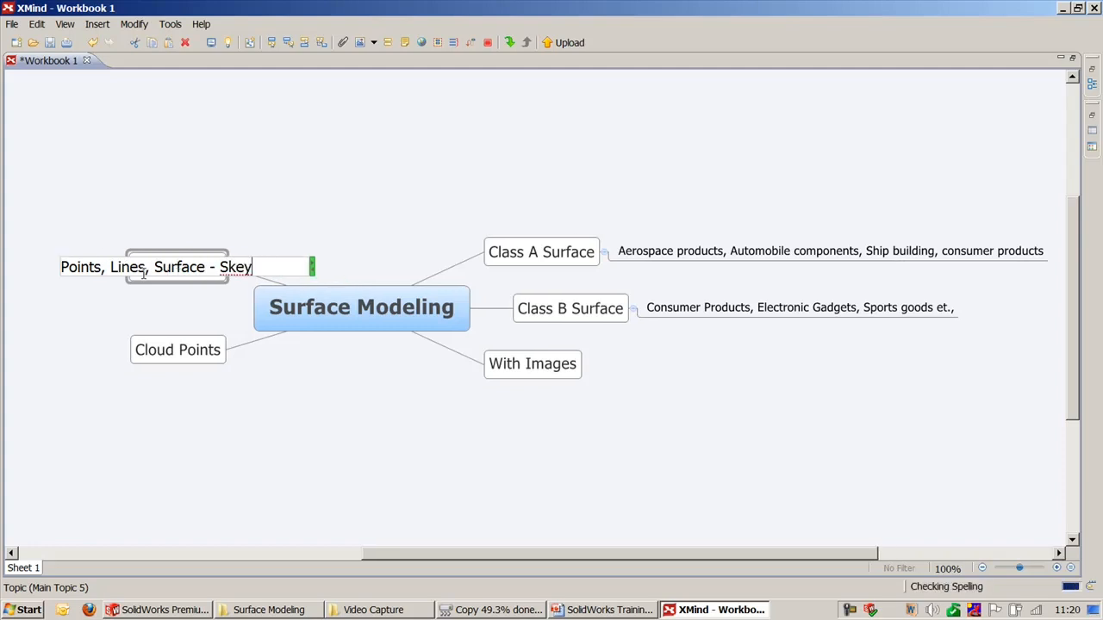
pyautogui.write('tch Based or')
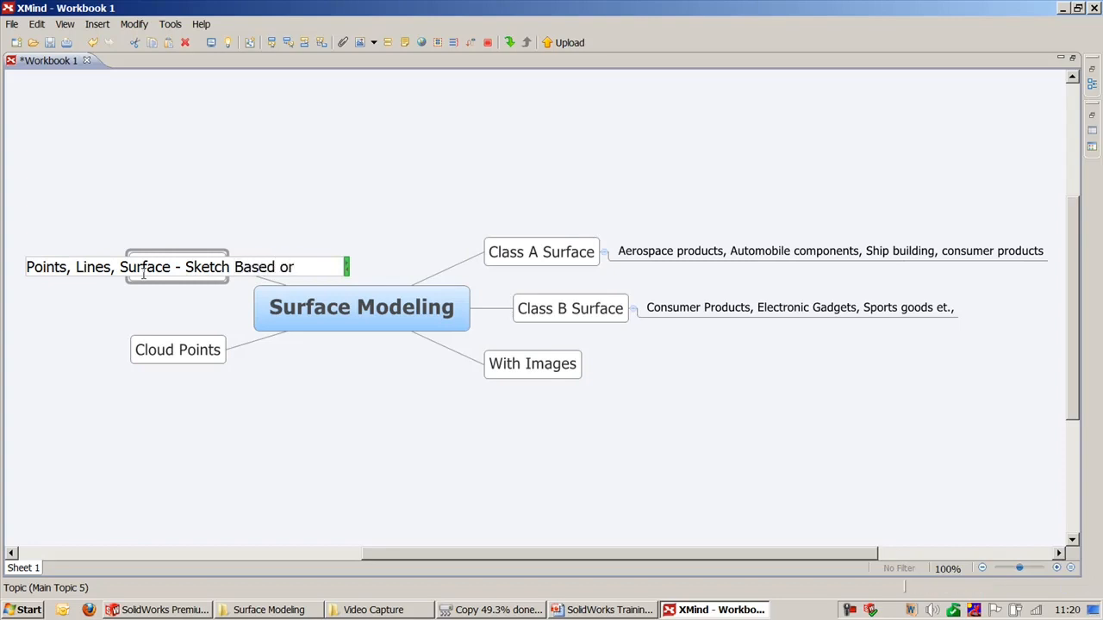
pyautogui.press('BackSpace')
pyautogui.press('BackSpace')
pyautogui.press('BackSpace')
pyautogui.write('Modeling')
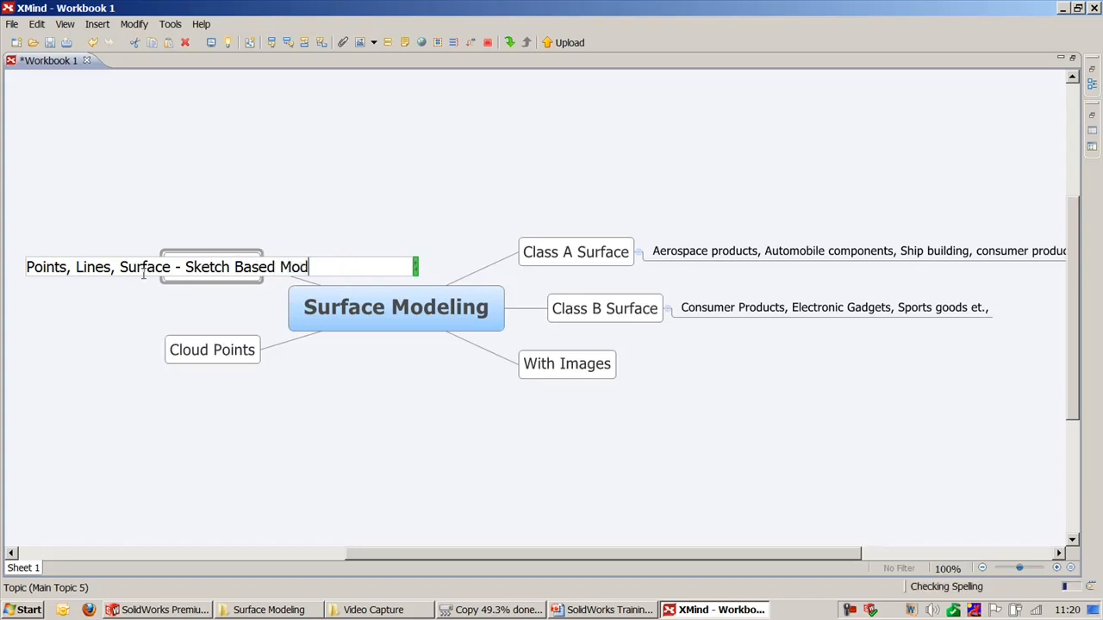
pyautogui.press('Return')
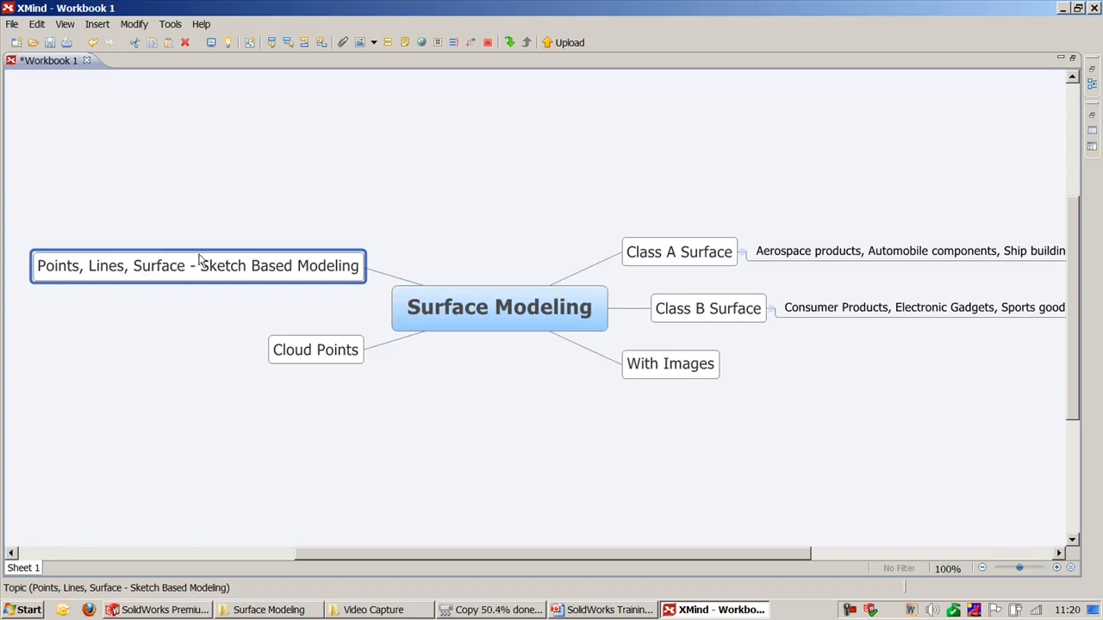
# Fill the sketch-based modeling, Cloud Points and With Images topics with yellow and clear the selection.
pyautogui.keyDown('ctrl'); pyautogui.click(285, 345); pyautogui.keyUp('ctrl')
pyautogui.keyDown('ctrl'); pyautogui.click(633, 371); pyautogui.keyUp('ctrl')
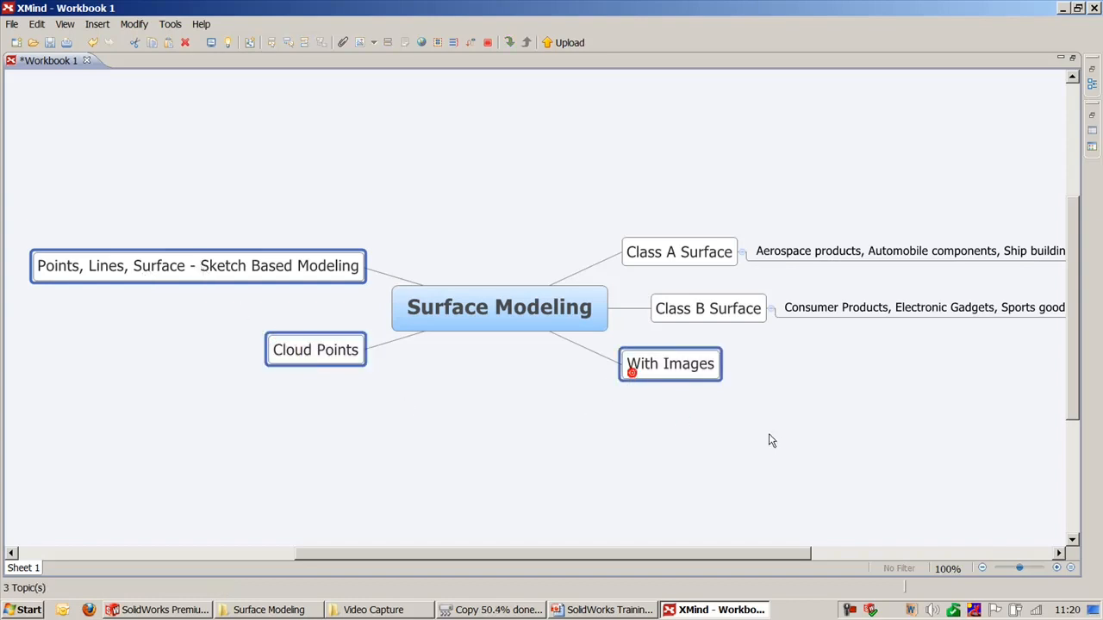
pyautogui.click(1091, 69)
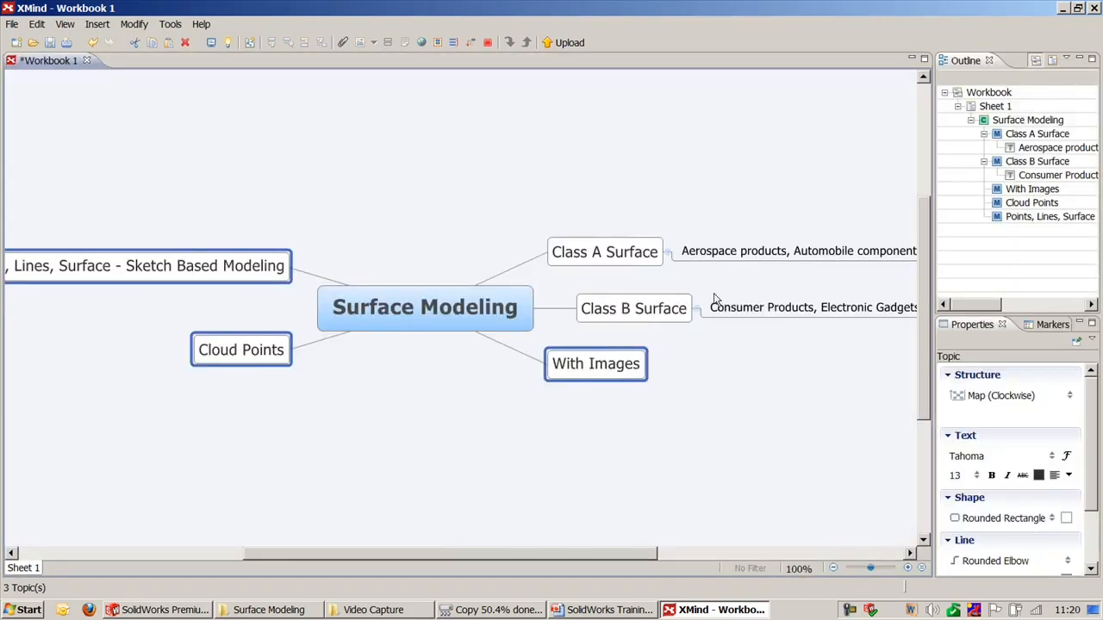
pyautogui.click(1067, 519)
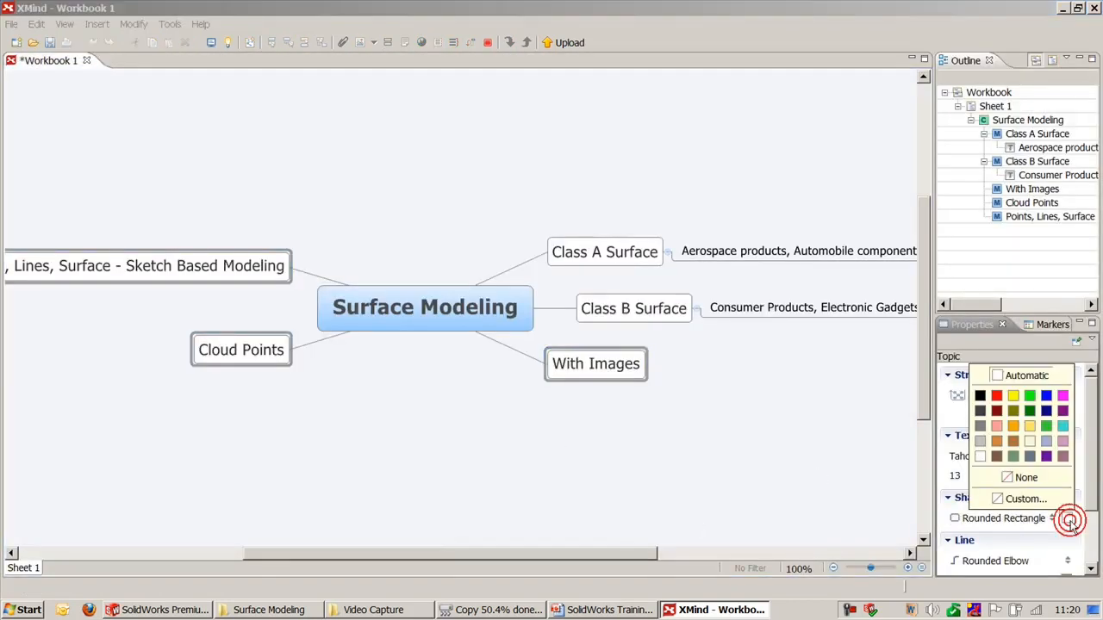
pyautogui.click(1014, 396)
pyautogui.click(566, 161)
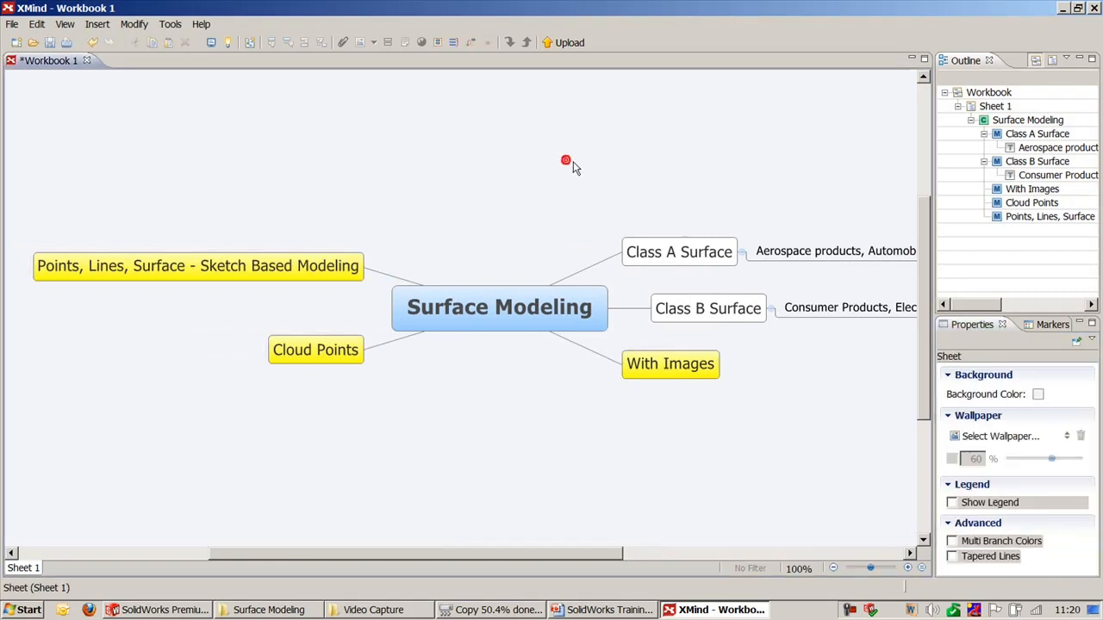
# Enlarge the mind map editor and examine the surface classes and the yellow modeling input topics around Surface Modeling.
pyautogui.click(924, 59)
pyautogui.moveTo(661, 553); pyautogui.dragTo(697, 562)
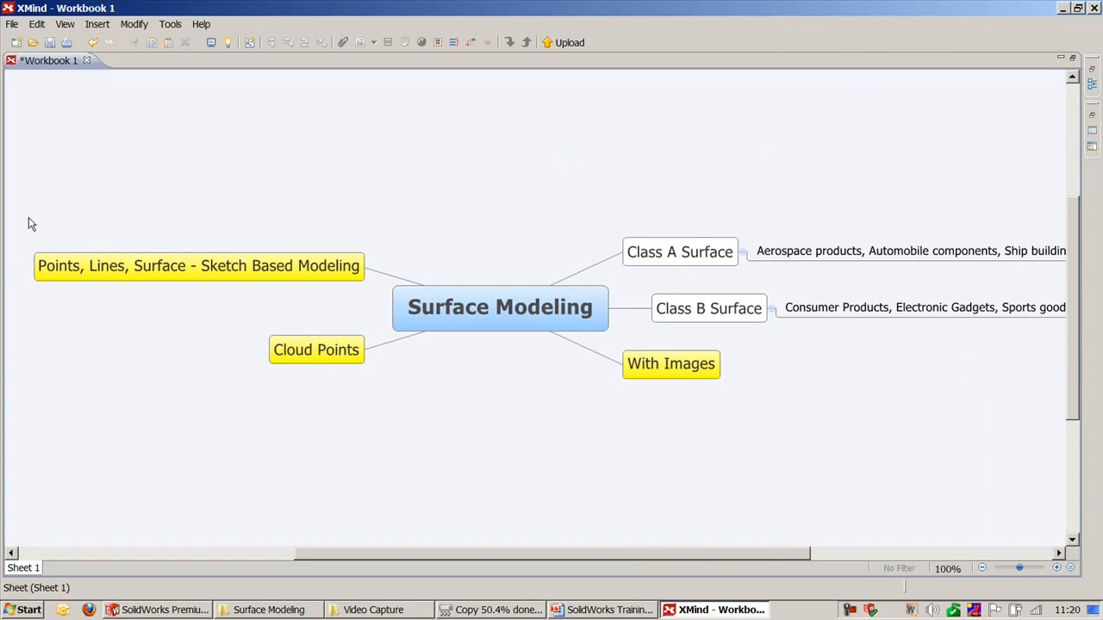
pyautogui.moveTo(28, 217); pyautogui.dragTo(189, 315)
pyautogui.click(295, 394)
pyautogui.moveTo(766, 380); pyautogui.dragTo(558, 379)
pyautogui.click(461, 440)
pyautogui.moveTo(388, 387); pyautogui.dragTo(52, 233)
pyautogui.click(252, 187)
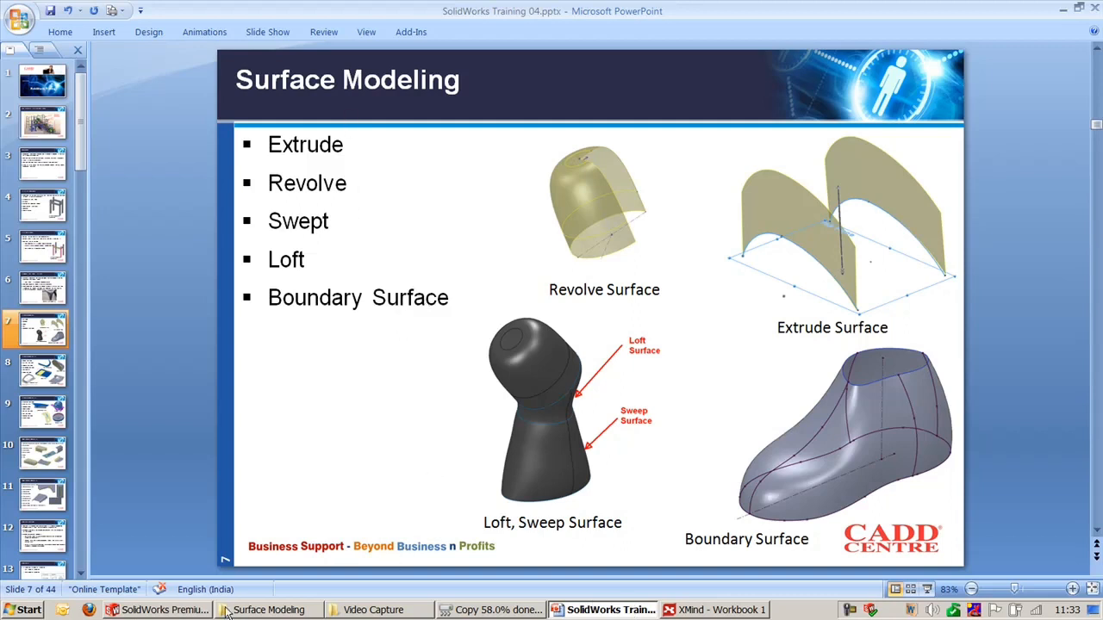
# Switch to SolidWorks and examine Sketch1, Sketch2 and 3DSketch1 in the Extrude Surface part.
pyautogui.click(185, 612)
pyautogui.keyDown('ctrl'); pyautogui.moveTo(664, 227); pyautogui.dragTo(603, 278, button='middle'); pyautogui.keyUp('ctrl')
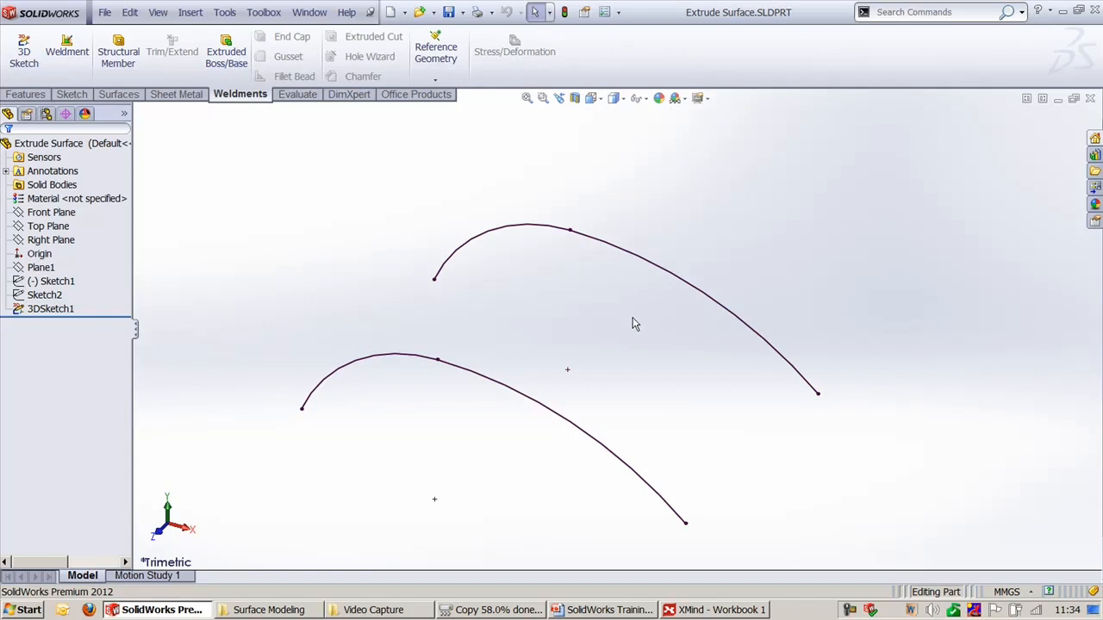
pyautogui.click(56, 282)
pyautogui.click(52, 281)
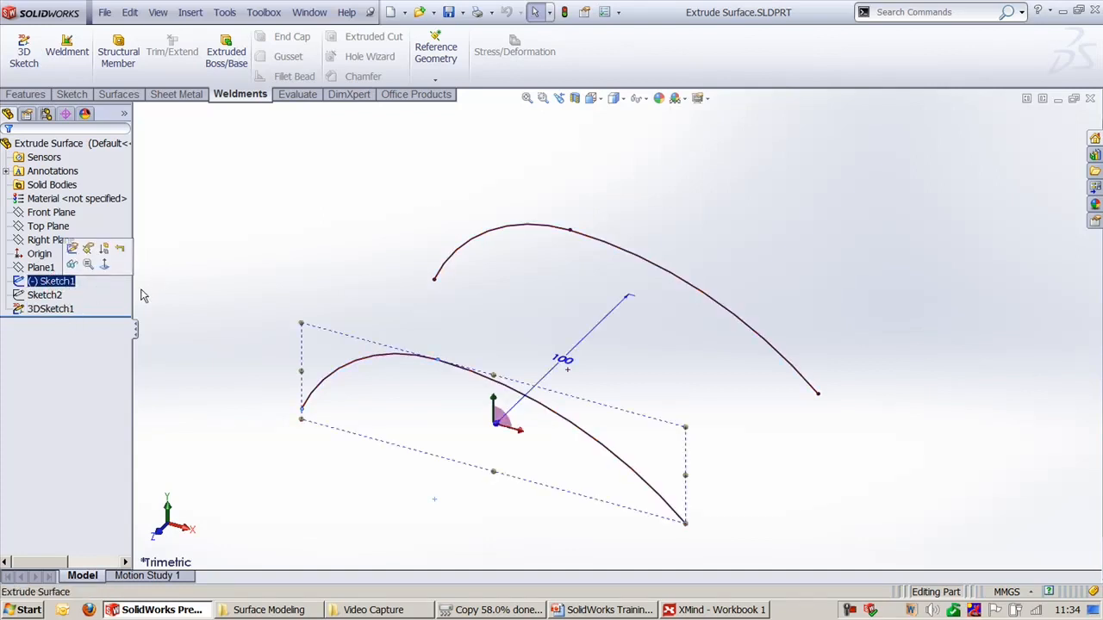
pyautogui.click(59, 295)
pyautogui.click(220, 268)
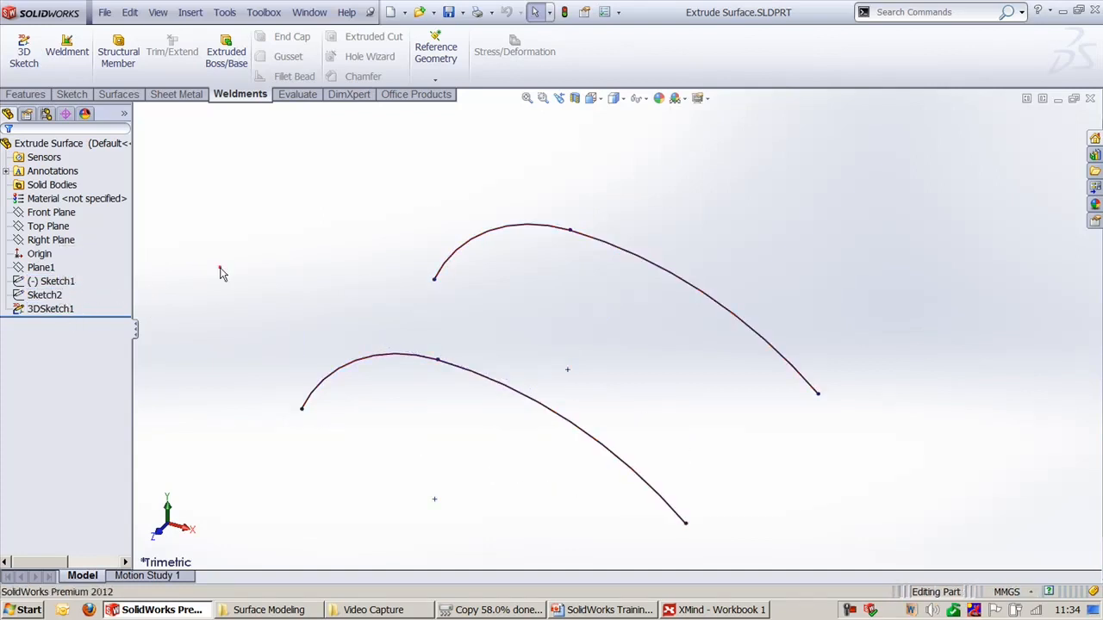
pyautogui.click(86, 308)
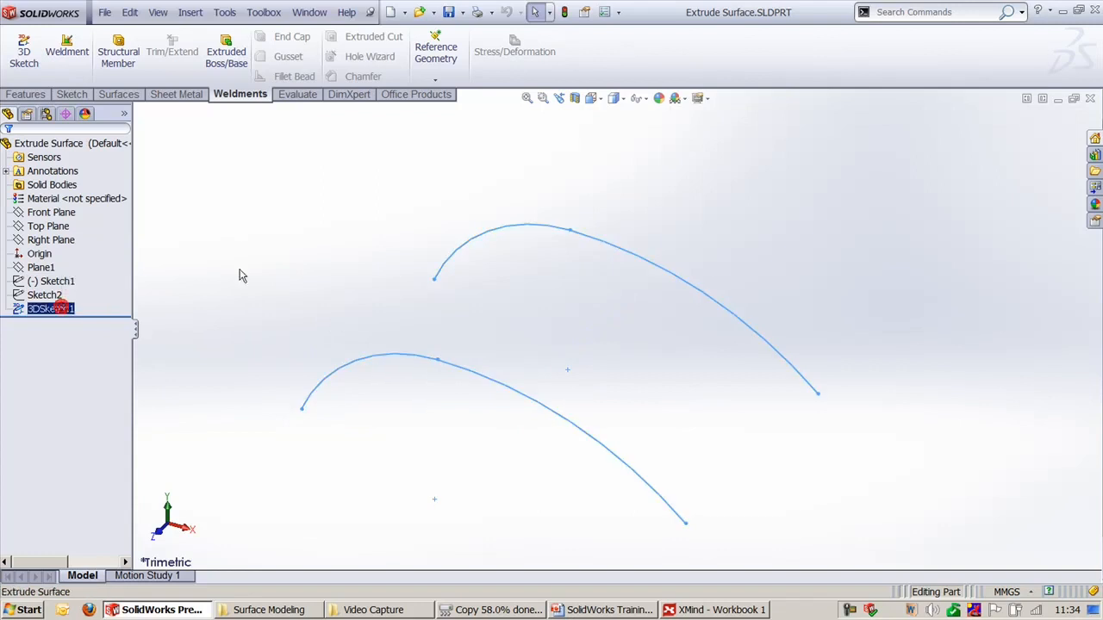
pyautogui.click(309, 213)
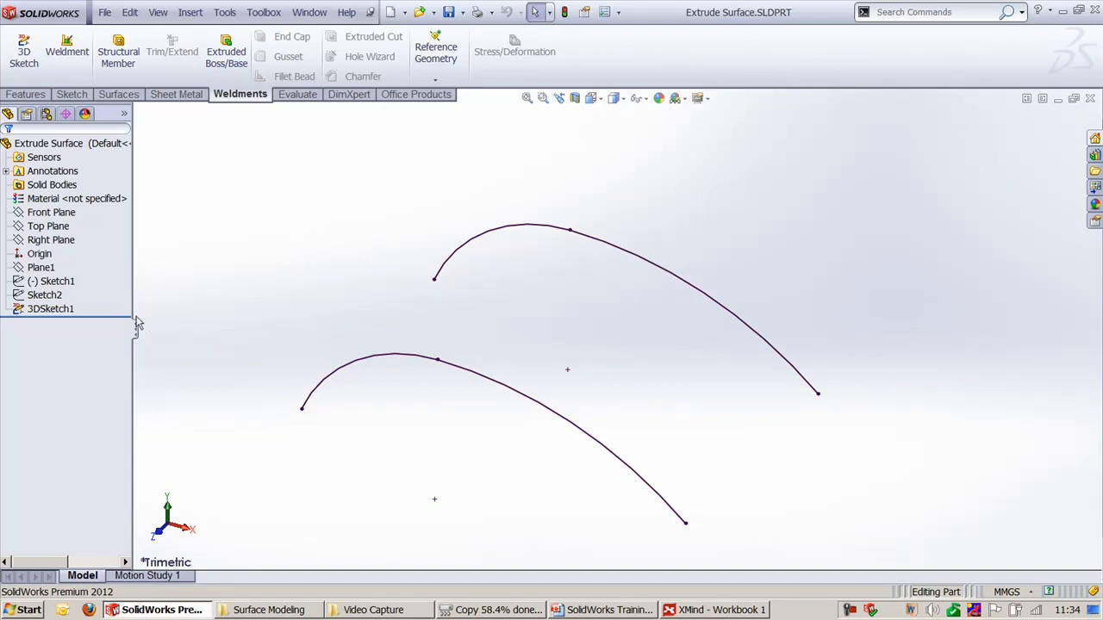
pyautogui.click(72, 312)
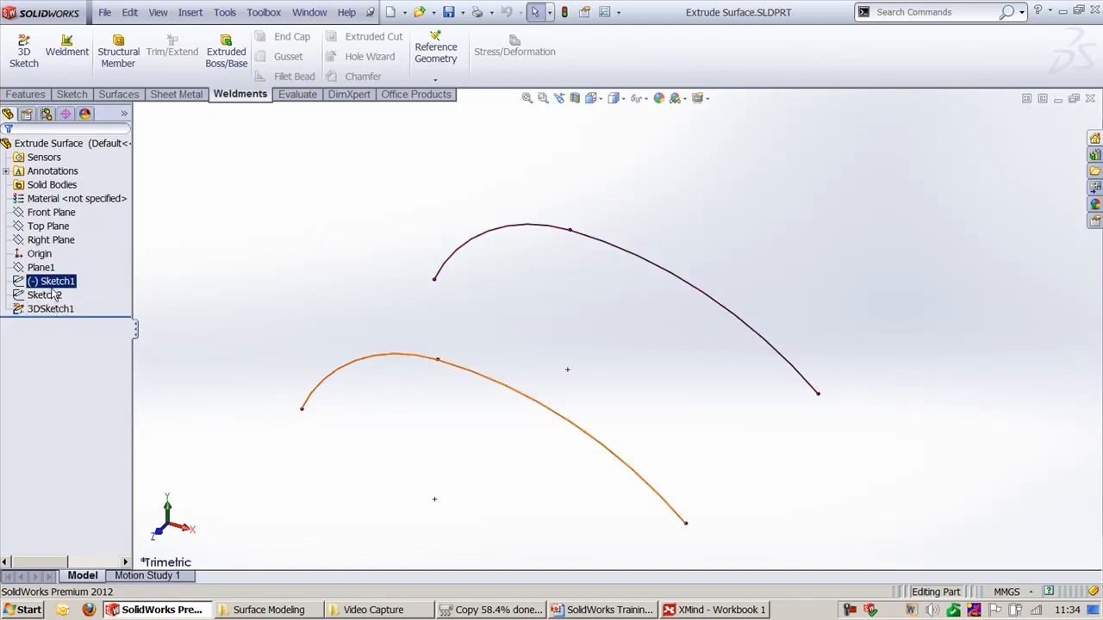
pyautogui.click(287, 264)
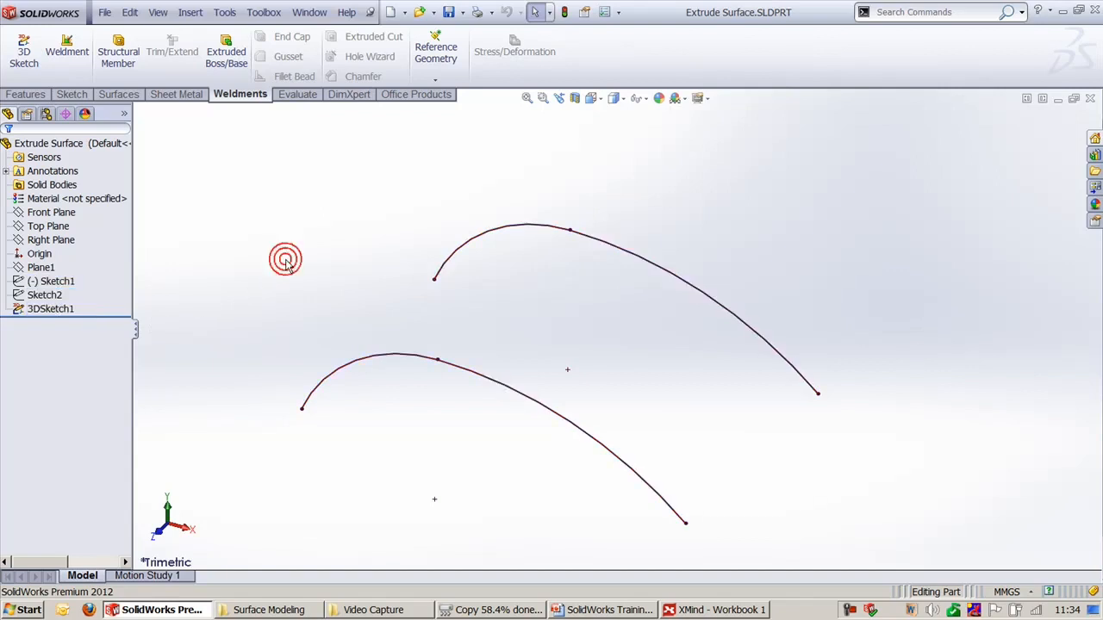
# Start an extruded surface using both open curves of 3DSketch1 as the selected contours.
pyautogui.click(120, 94)
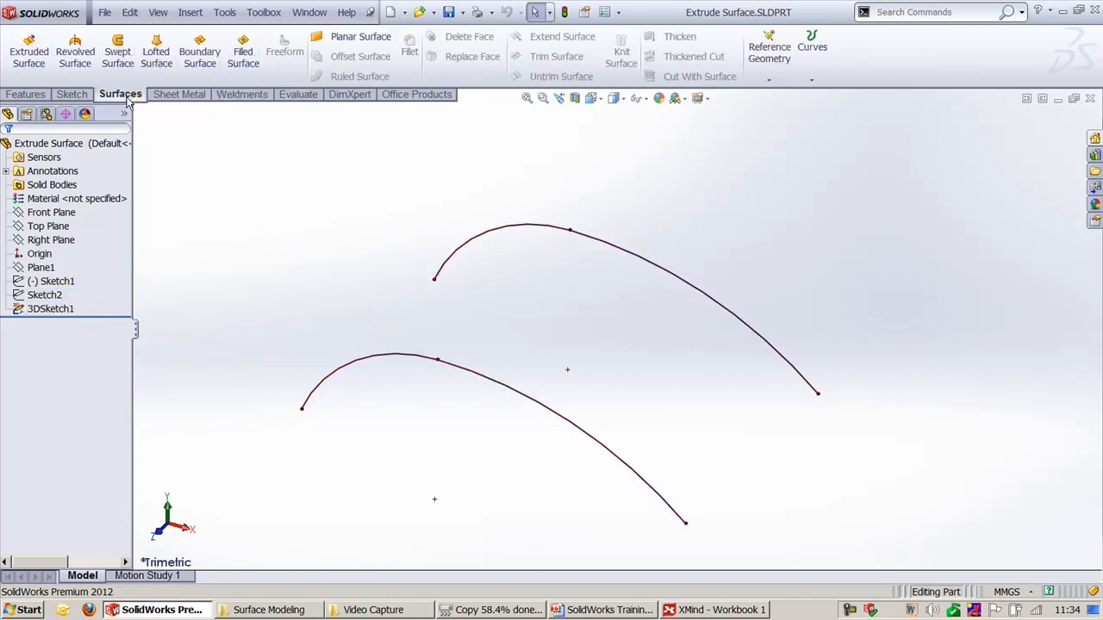
pyautogui.click(29, 52)
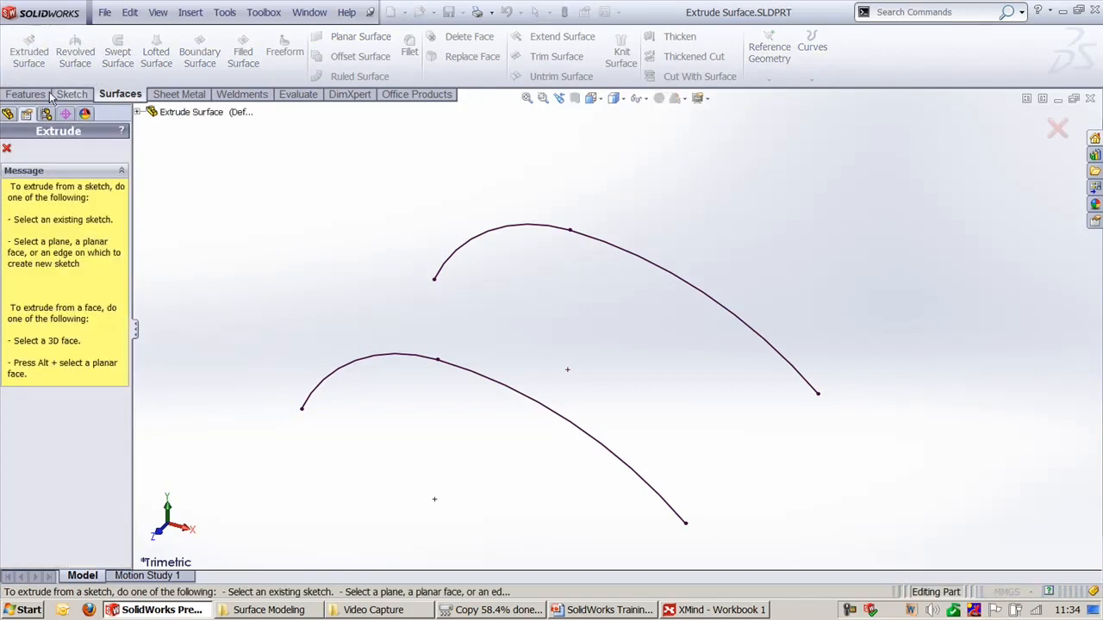
pyautogui.click(463, 250)
pyautogui.click(358, 370)
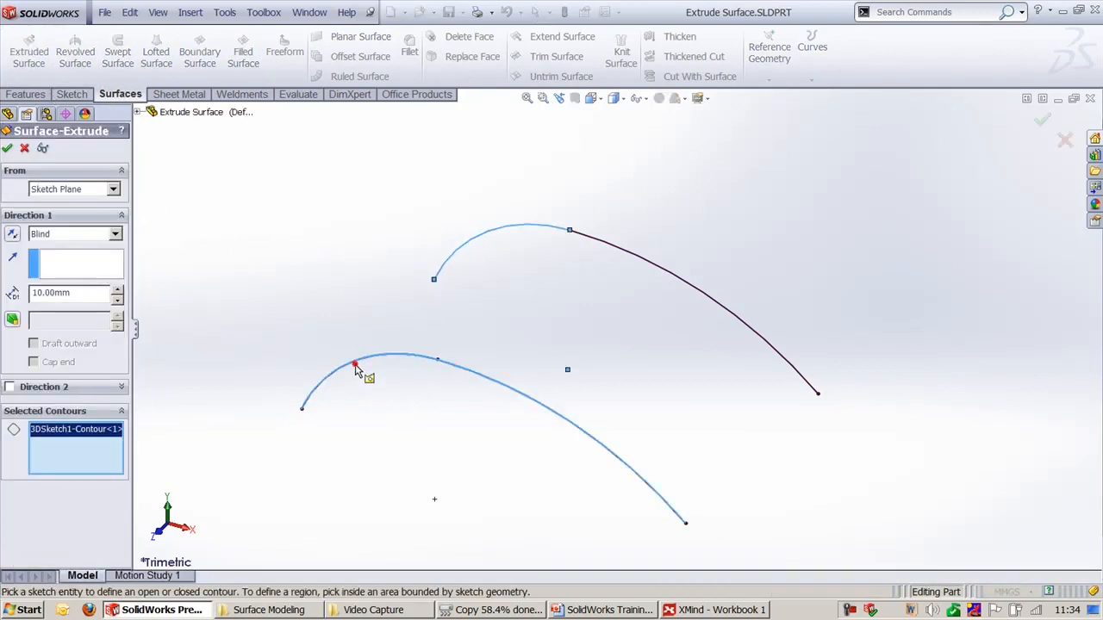
pyautogui.click(583, 244)
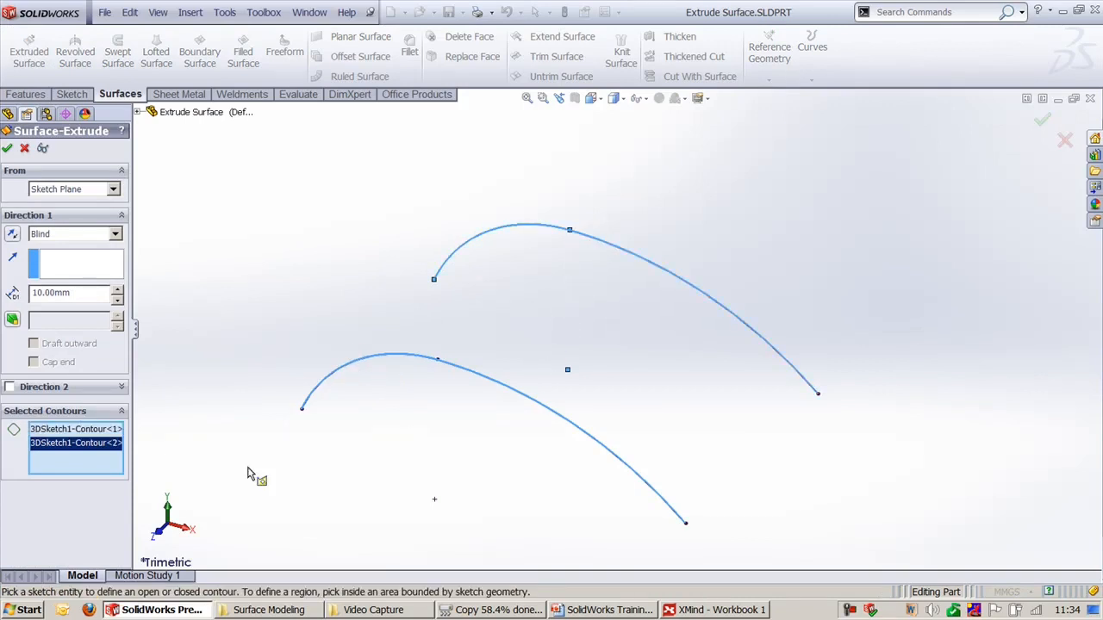
# Use the Top Plane as the surface extrusion direction and set the blind depth to 40 mm.
pyautogui.click(59, 257)
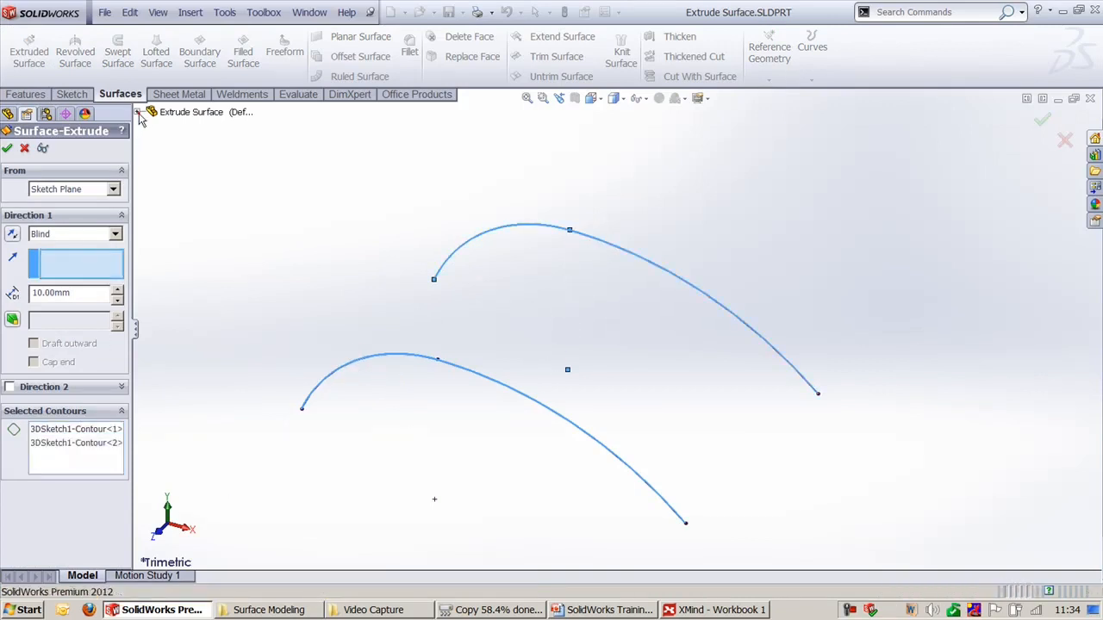
pyautogui.click(139, 112)
pyautogui.click(193, 194)
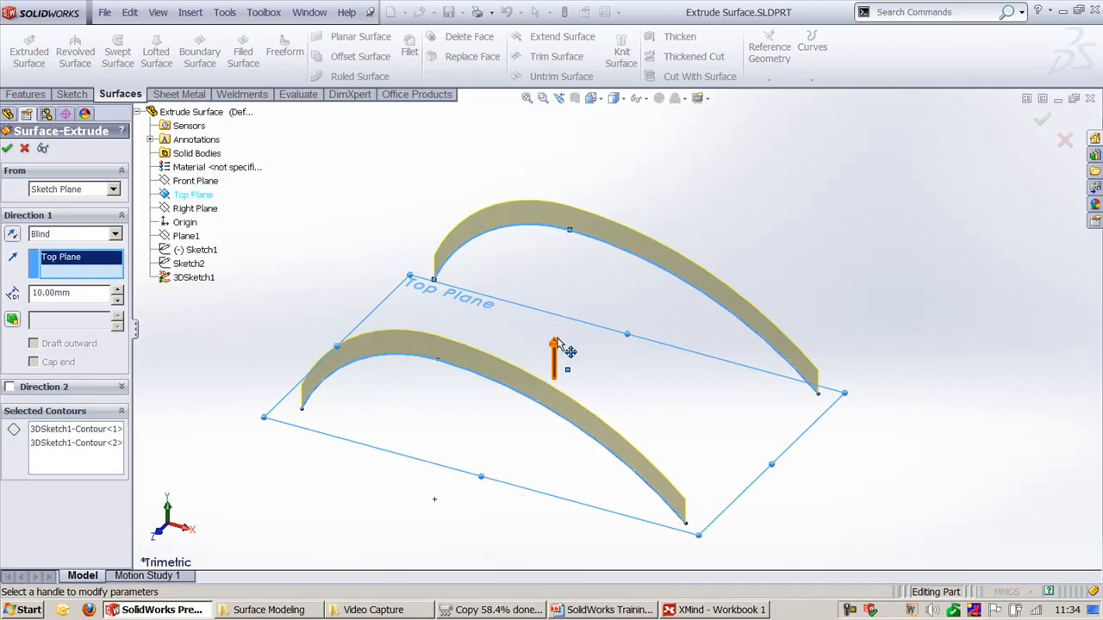
pyautogui.moveTo(555, 345); pyautogui.dragTo(561, 287)
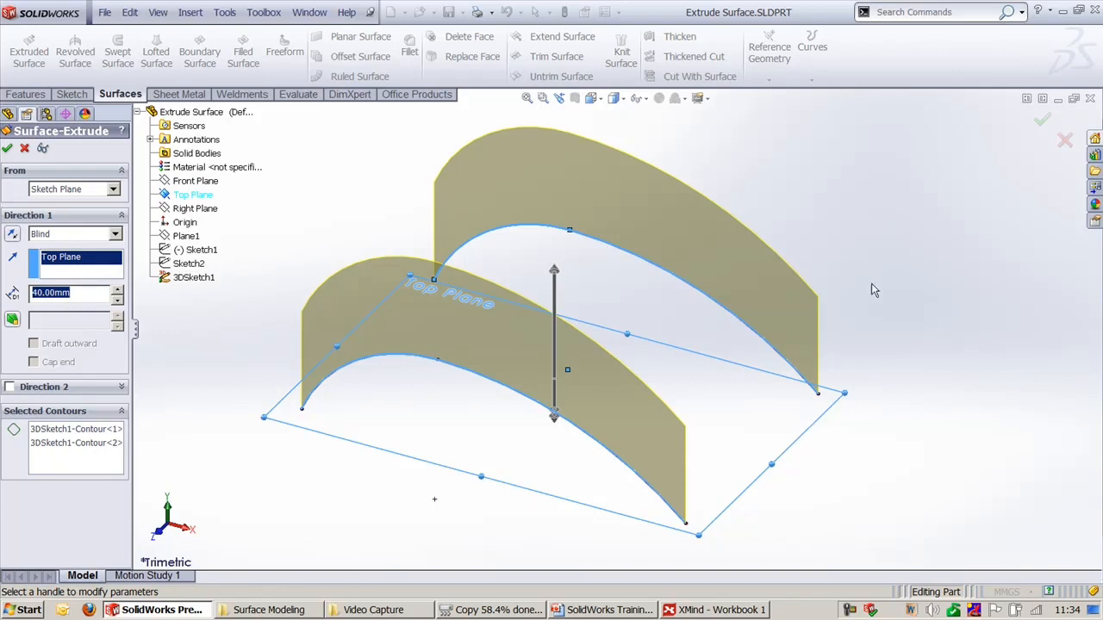
# Add a 5° draft angle to the surface extrusion and accept the feature.
pyautogui.hotkey('ctrl', '1')
pyautogui.hotkey('ctrl', '3')
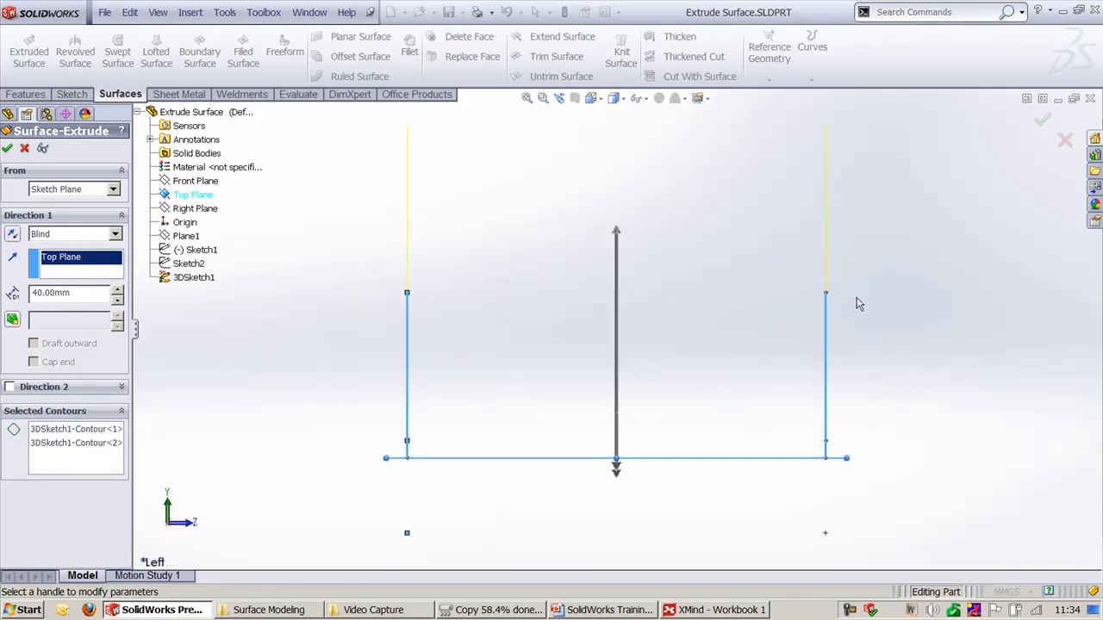
pyautogui.scroll(2, 628, 468)
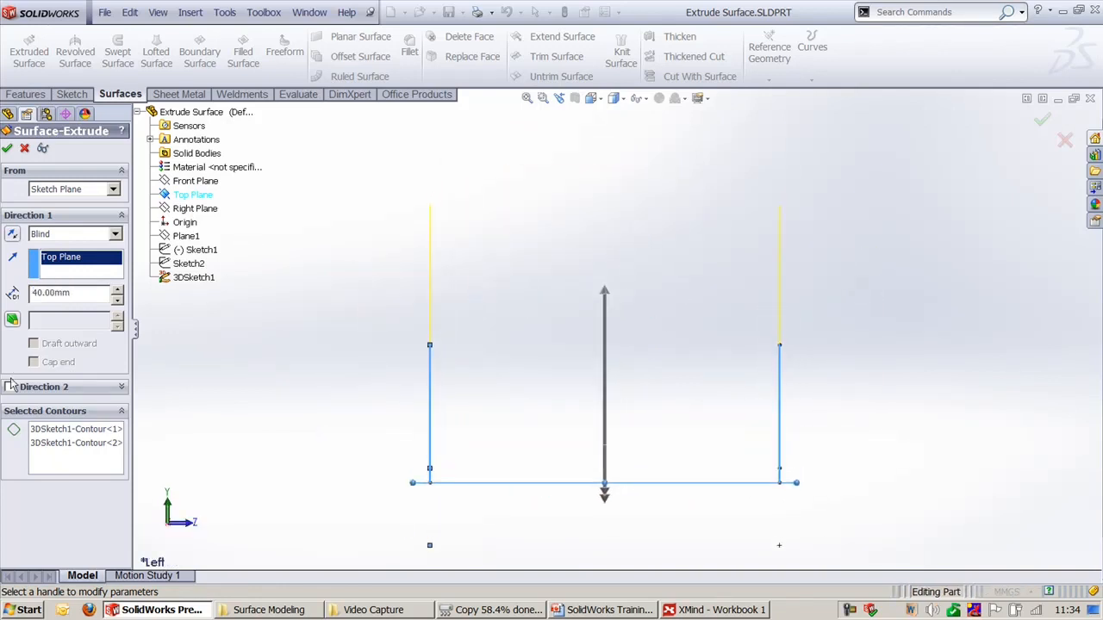
pyautogui.click(13, 320)
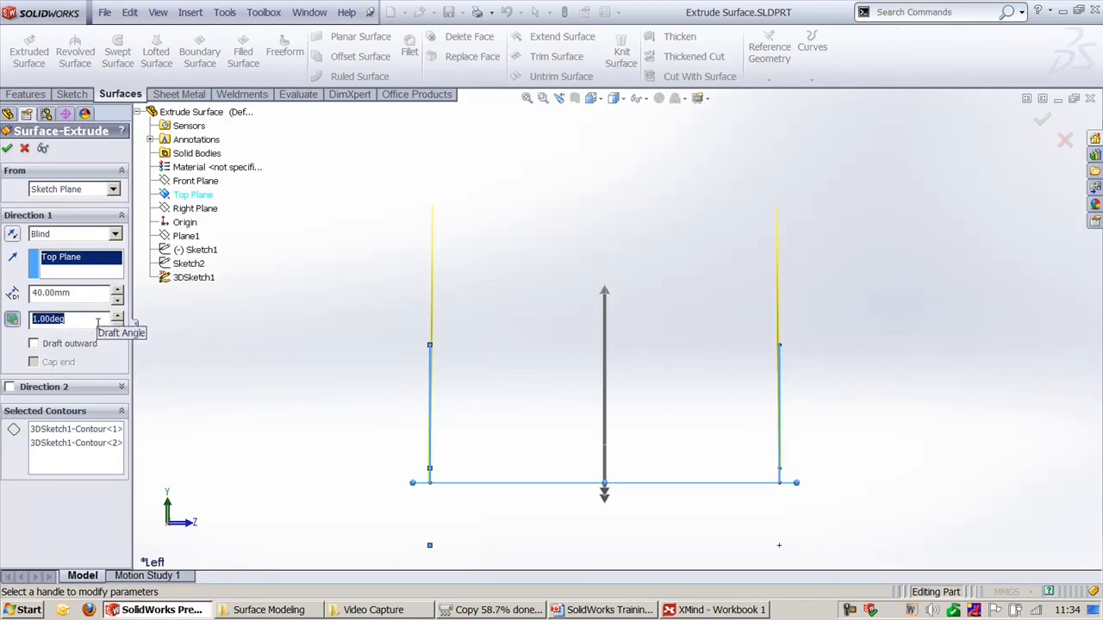
pyautogui.write('5')
pyautogui.press('Return')
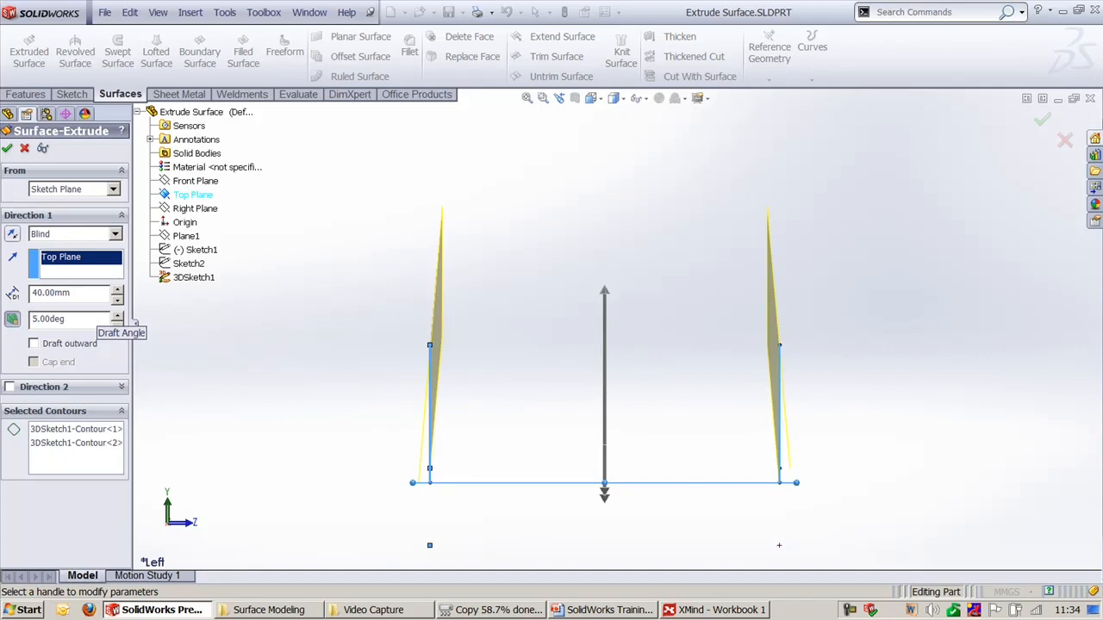
pyautogui.moveTo(340, 248); pyautogui.dragTo(359, 322, button='middle')
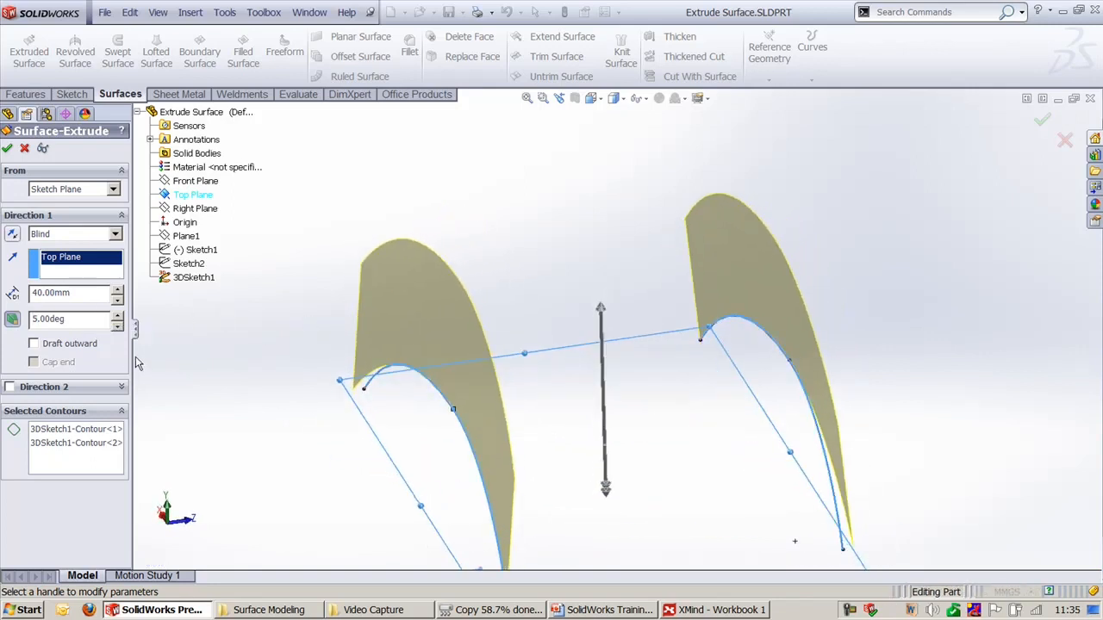
pyautogui.moveTo(131, 355); pyautogui.dragTo(183, 355)
pyautogui.click(6, 147)
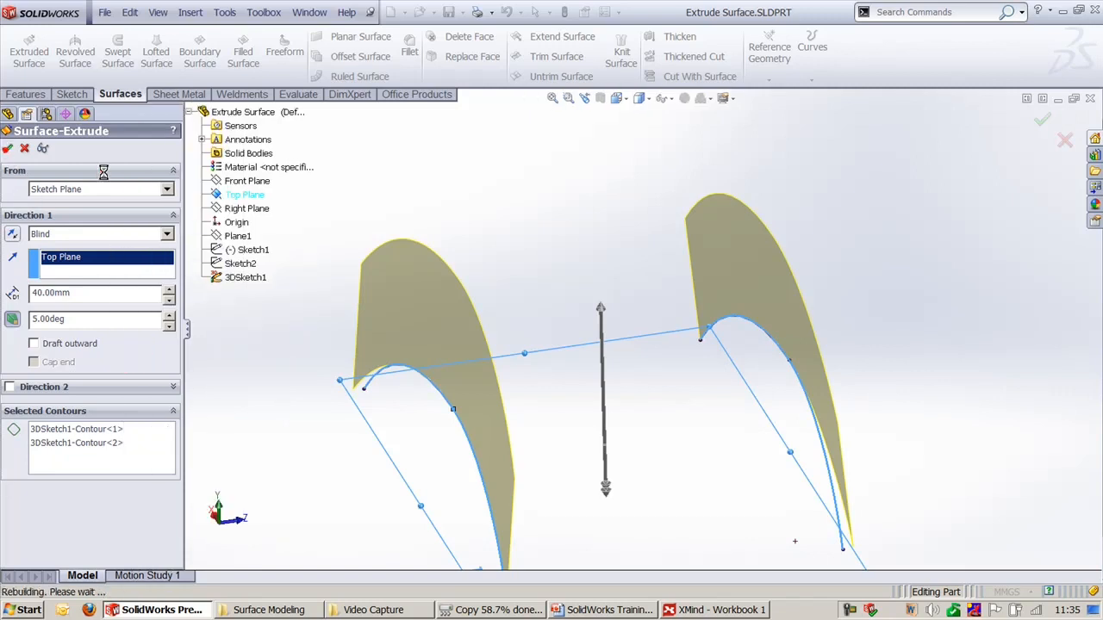
pyautogui.click(428, 183)
pyautogui.moveTo(425, 172); pyautogui.dragTo(499, 273, button='middle')
pyautogui.hotkey('ctrl', 'shift', 'z')
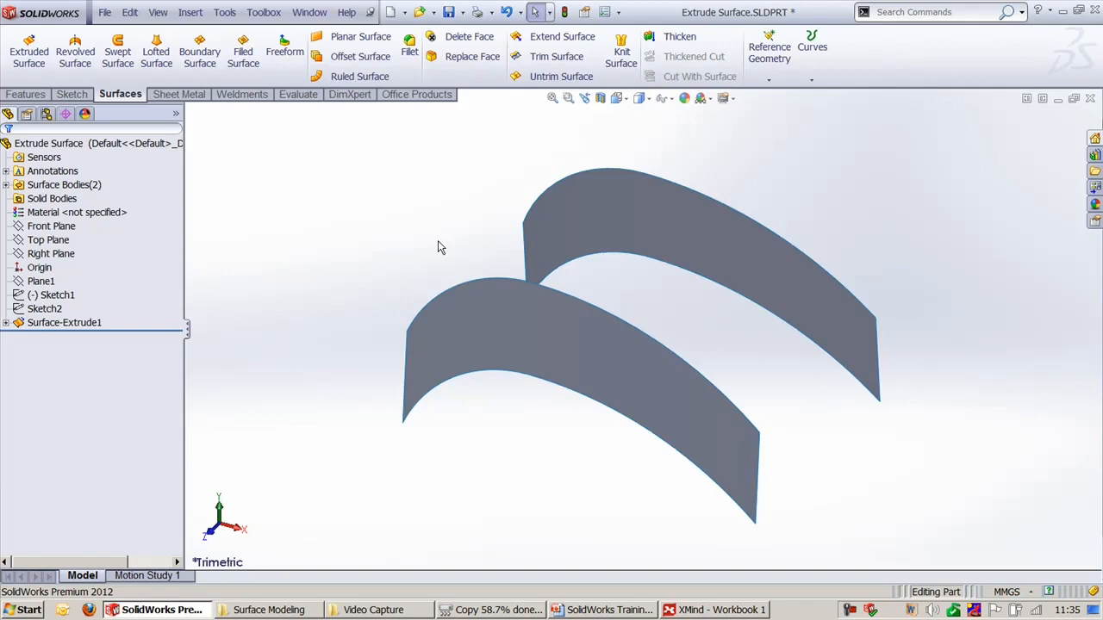
# Switch to the open Cap.SLDPRT part and bring its profile sketch into view.
pyautogui.click(310, 12)
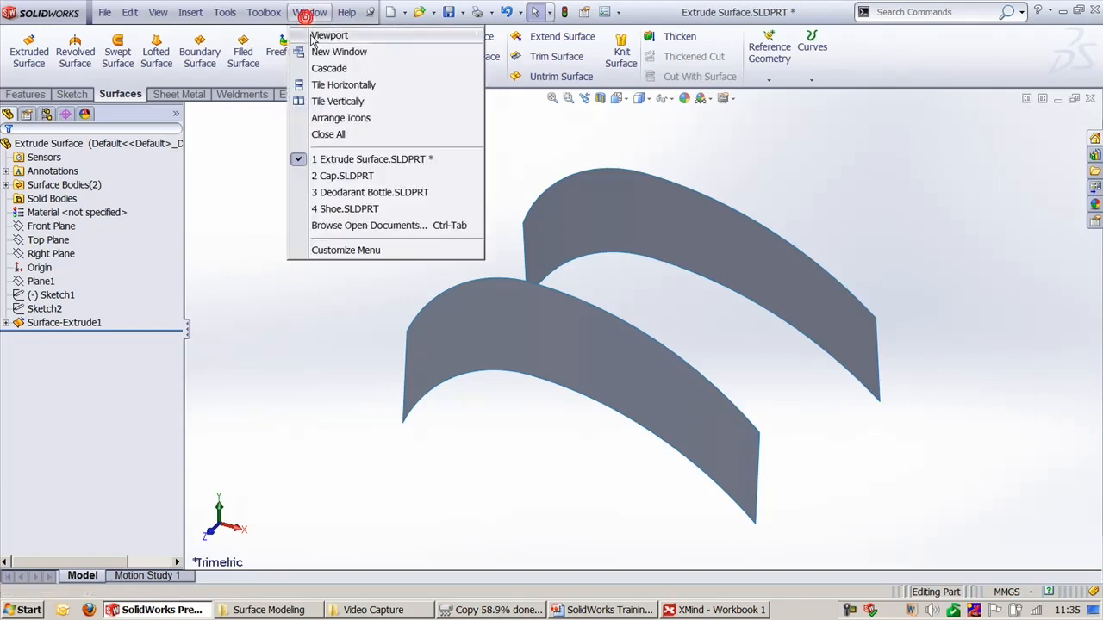
pyautogui.click(357, 176)
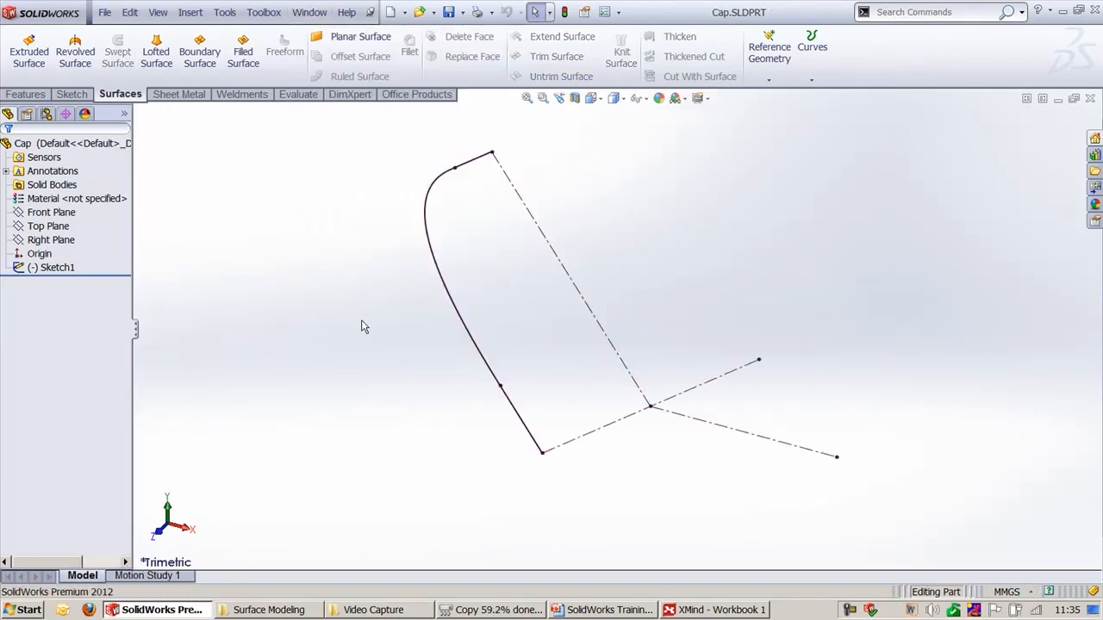
pyautogui.click(387, 390)
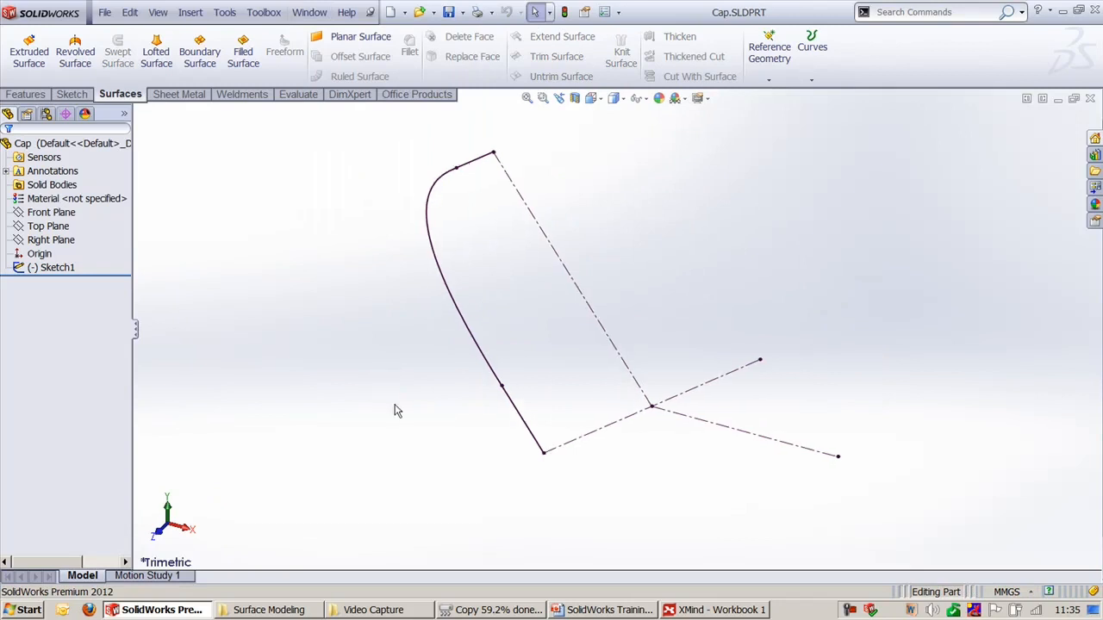
pyautogui.moveTo(379, 410)
pyautogui.mouseDown(button='middle')
pyautogui.moveTo(428, 406)
pyautogui.moveTo(444, 379)
pyautogui.mouseUp(button='middle')
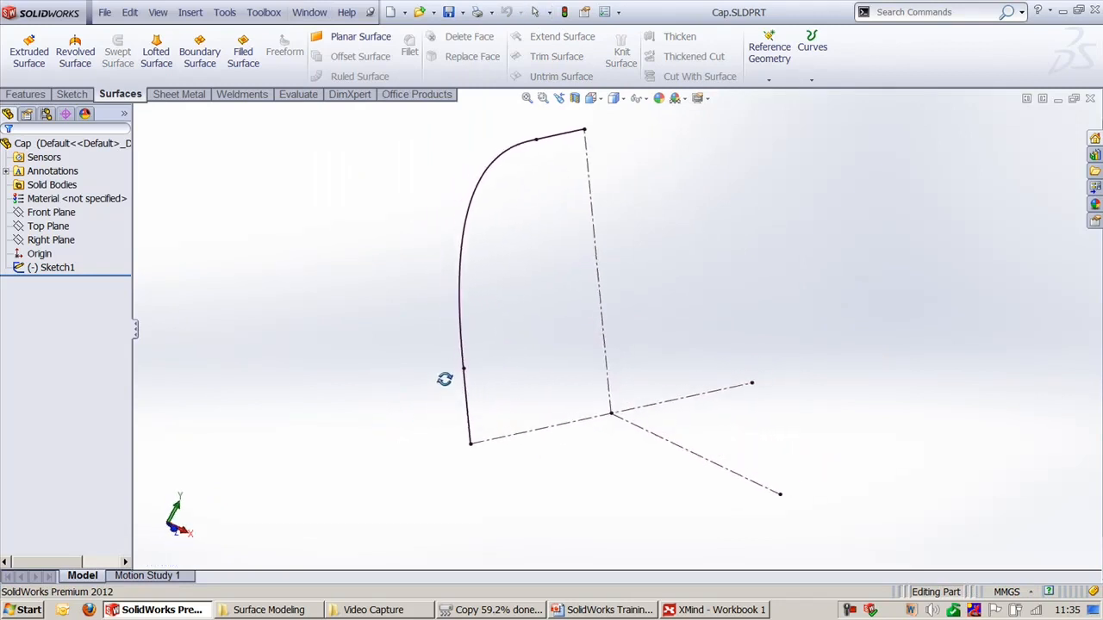
# Examine the curved segment and the two straight end lines of the cap's profile sketch.
pyautogui.click(467, 225)
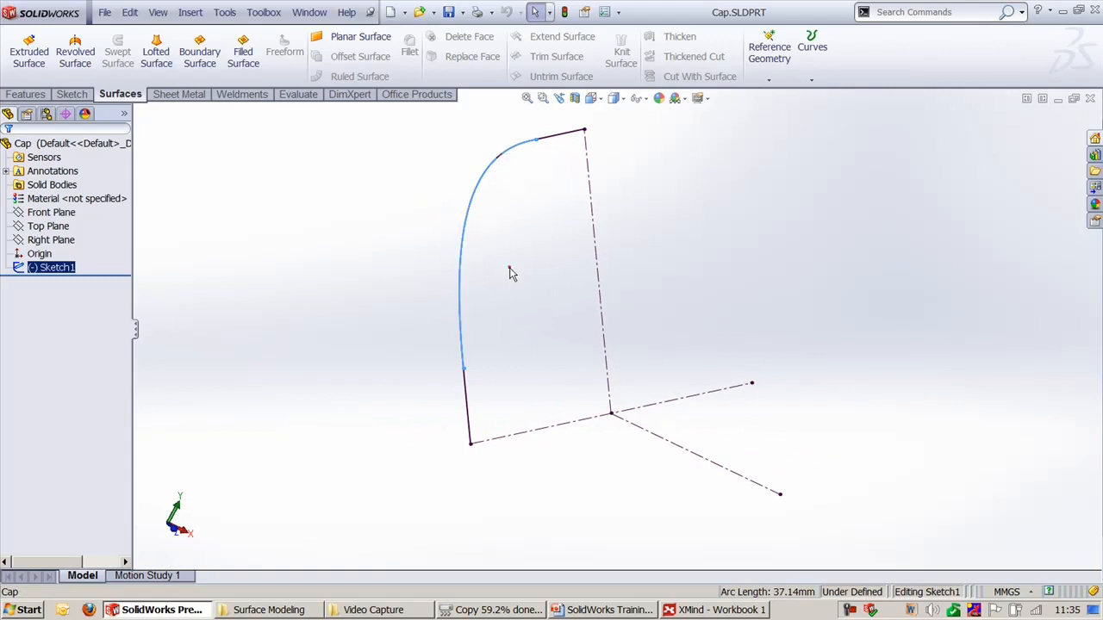
pyautogui.click(510, 268)
pyautogui.click(469, 218)
pyautogui.click(568, 136)
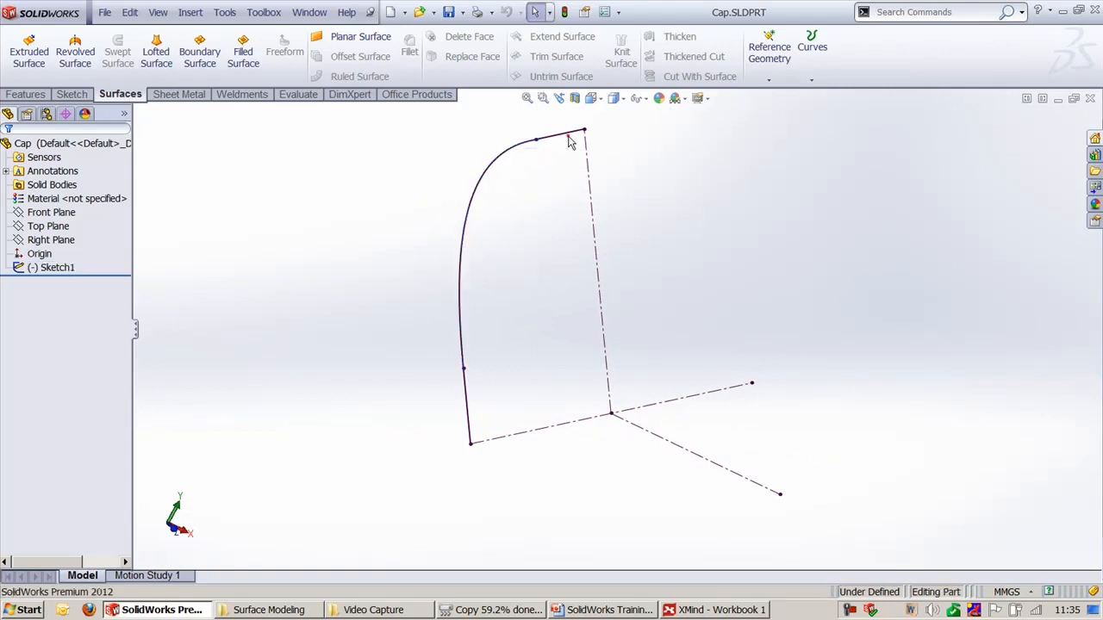
pyautogui.click(565, 132)
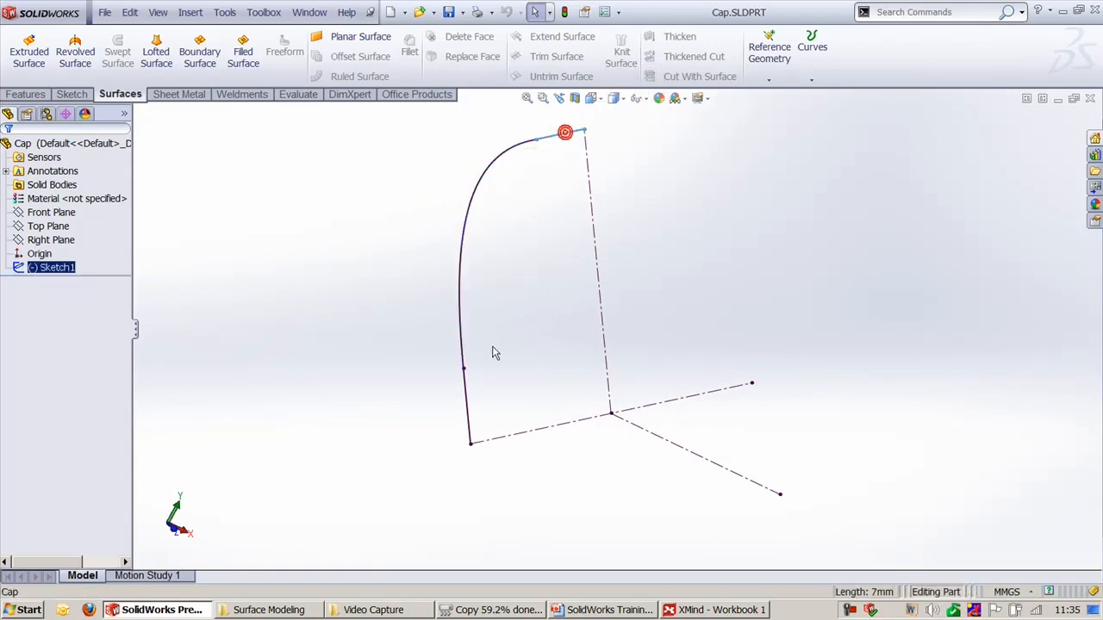
pyautogui.click(467, 414)
pyautogui.click(514, 411)
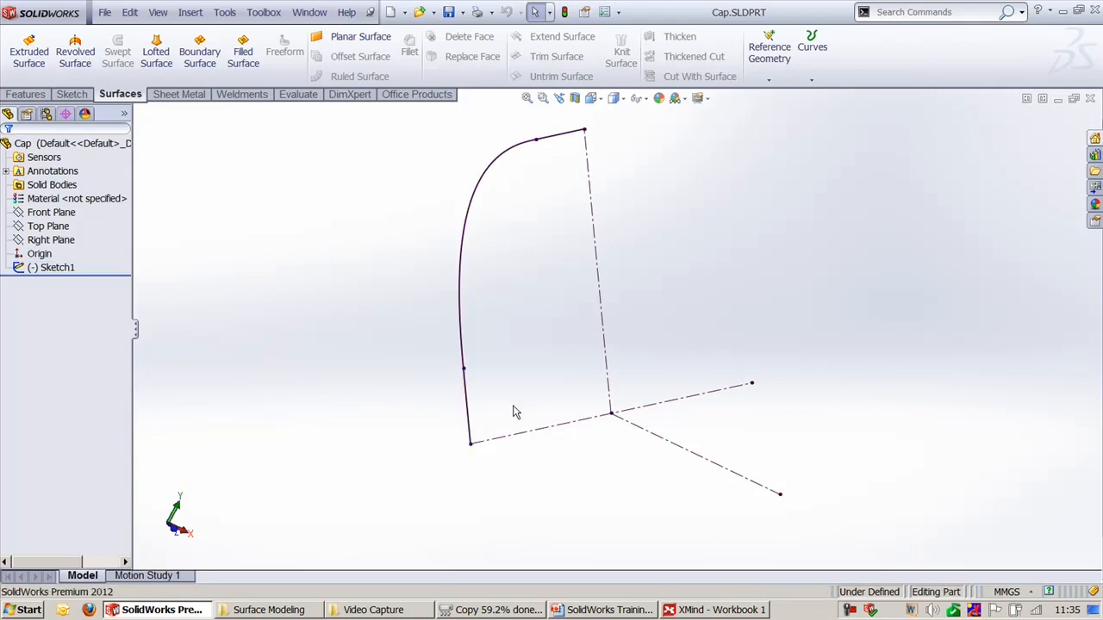
# Revolve the cap's profile sketch into a surface a full 360° about the sketch's vertical centerline.
pyautogui.hotkey('ctrl', '7')
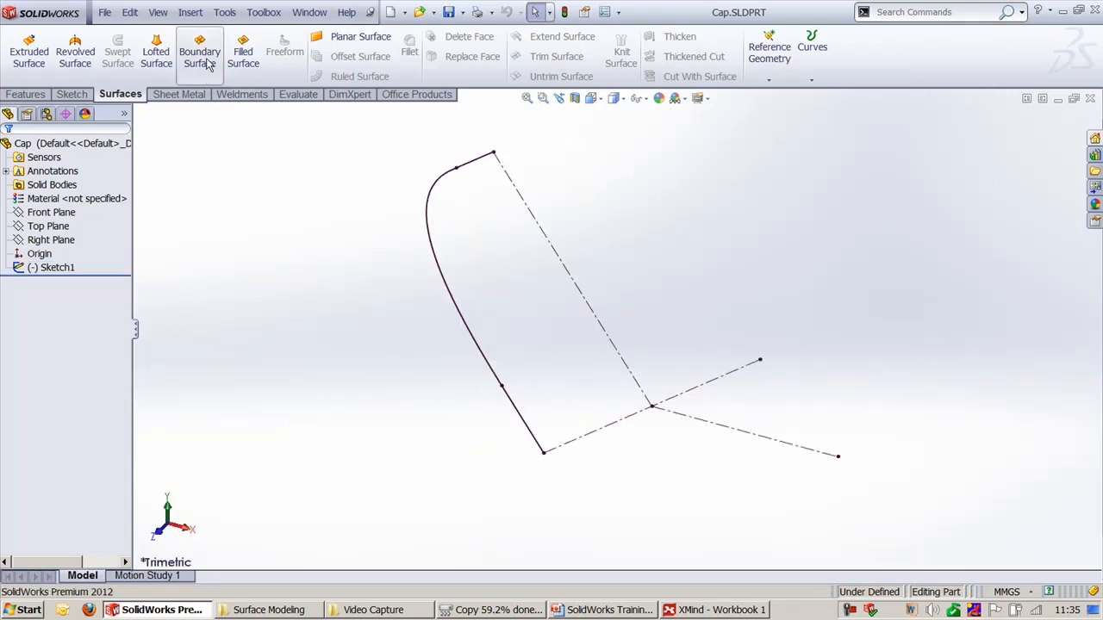
pyautogui.click(75, 54)
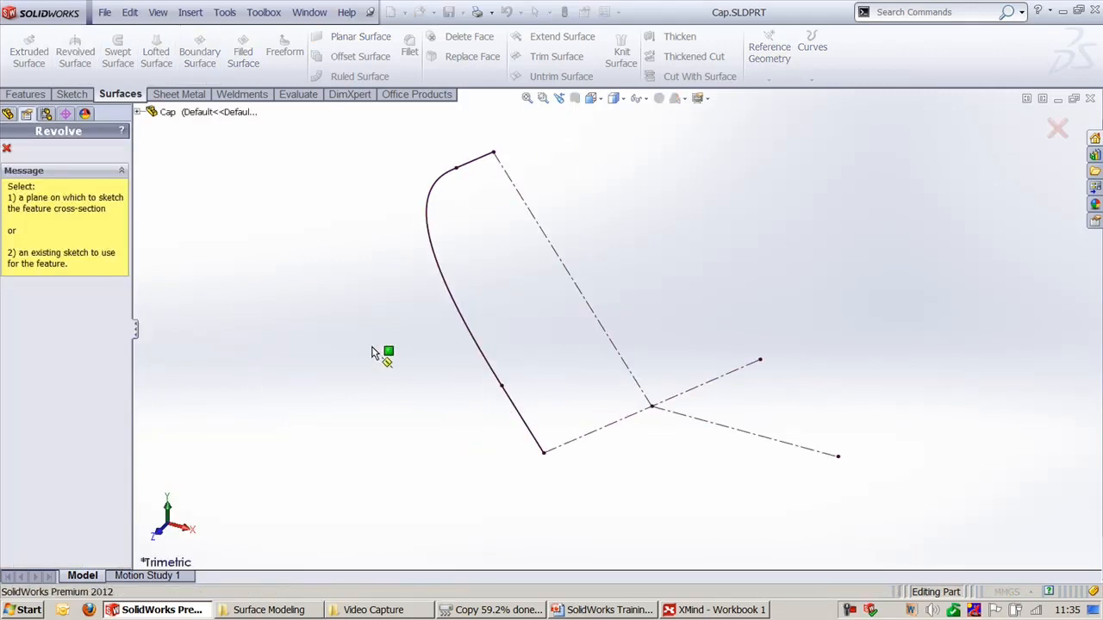
pyautogui.click(445, 175)
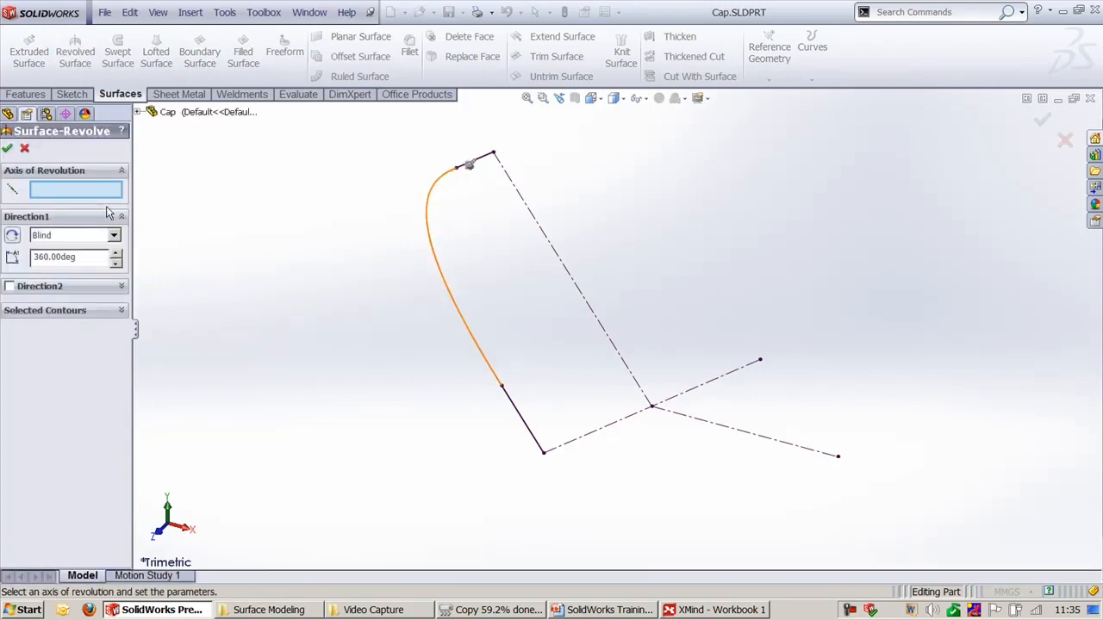
pyautogui.click(544, 243)
pyautogui.moveTo(352, 382); pyautogui.dragTo(407, 432, button='middle')
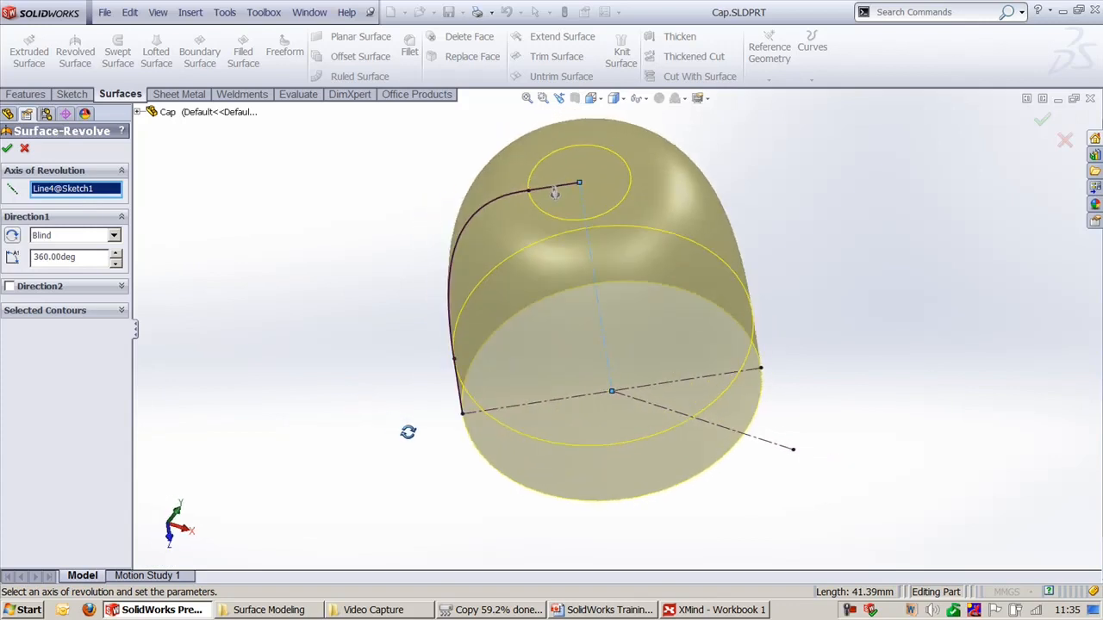
pyautogui.click(7, 148)
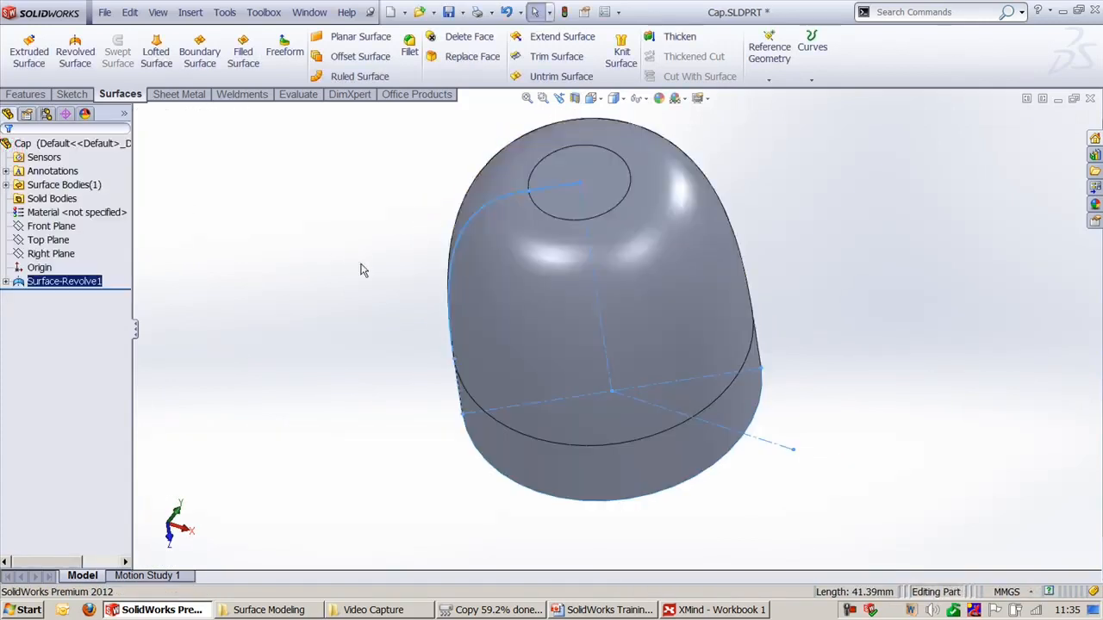
# Inspect the fully revolved cap surface from several angles.
pyautogui.click(352, 273)
pyautogui.hotkey('ctrl', '7')
pyautogui.moveTo(833, 394)
pyautogui.mouseDown(button='middle')
pyautogui.moveTo(815, 419)
pyautogui.moveTo(802, 204)
pyautogui.moveTo(827, 388)
pyautogui.moveTo(818, 399)
pyautogui.mouseUp(button='middle')
pyautogui.click(817, 397)
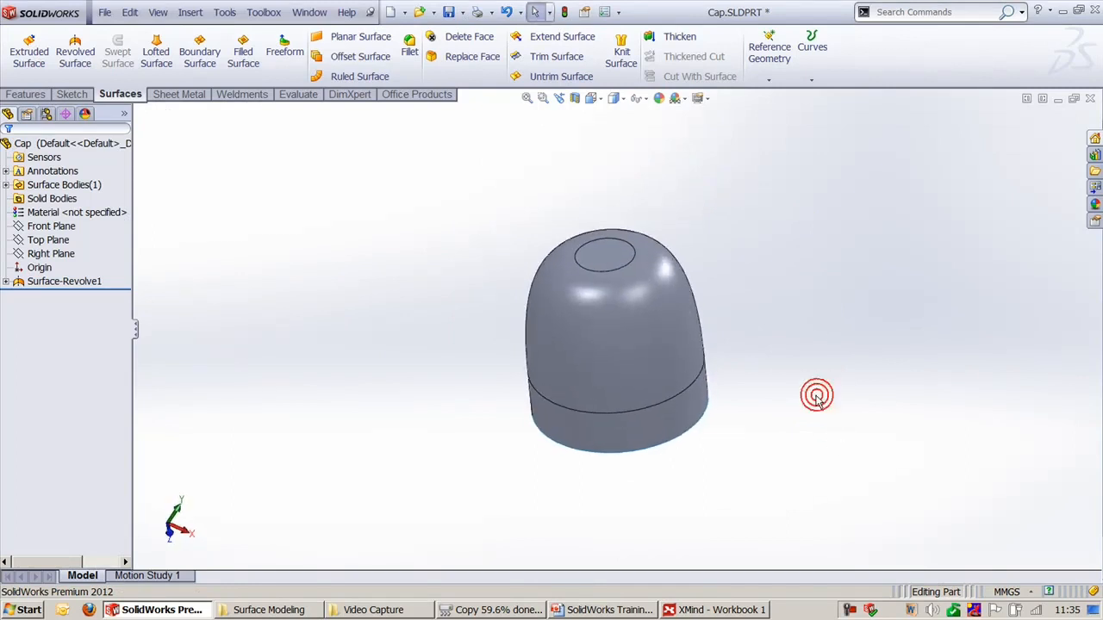
pyautogui.hotkey('ctrl', 'shift', 'z')
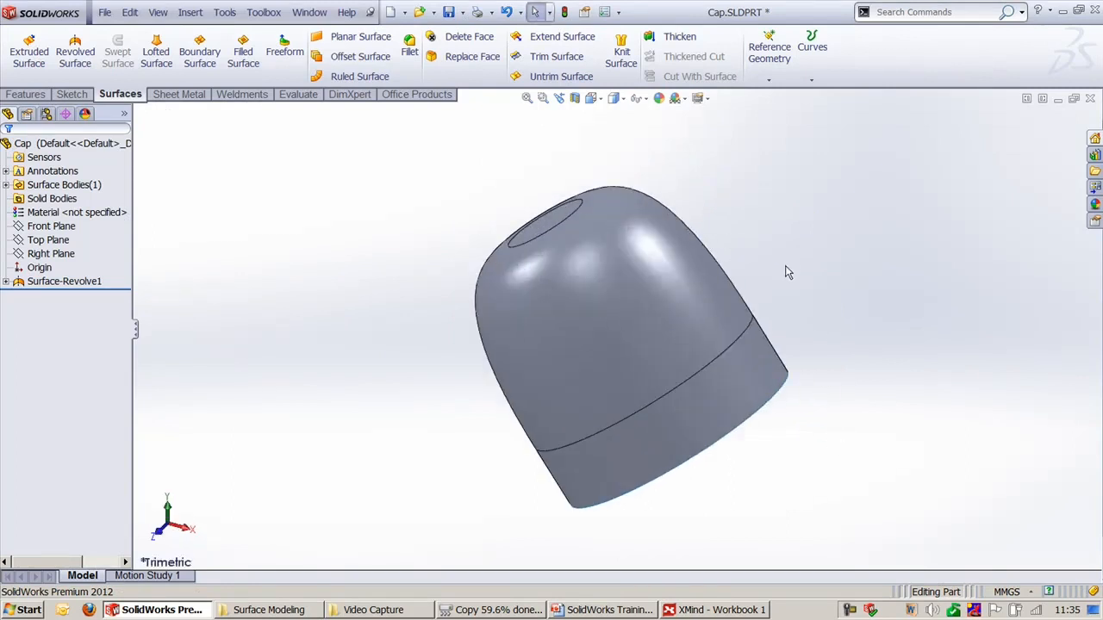
pyautogui.moveTo(839, 457)
pyautogui.mouseDown(button='middle')
pyautogui.moveTo(824, 354)
pyautogui.moveTo(801, 325)
pyautogui.moveTo(848, 467)
pyautogui.mouseUp(button='middle')
pyautogui.click(848, 456)
pyautogui.hotkey('ctrl', 'shift', 'z')
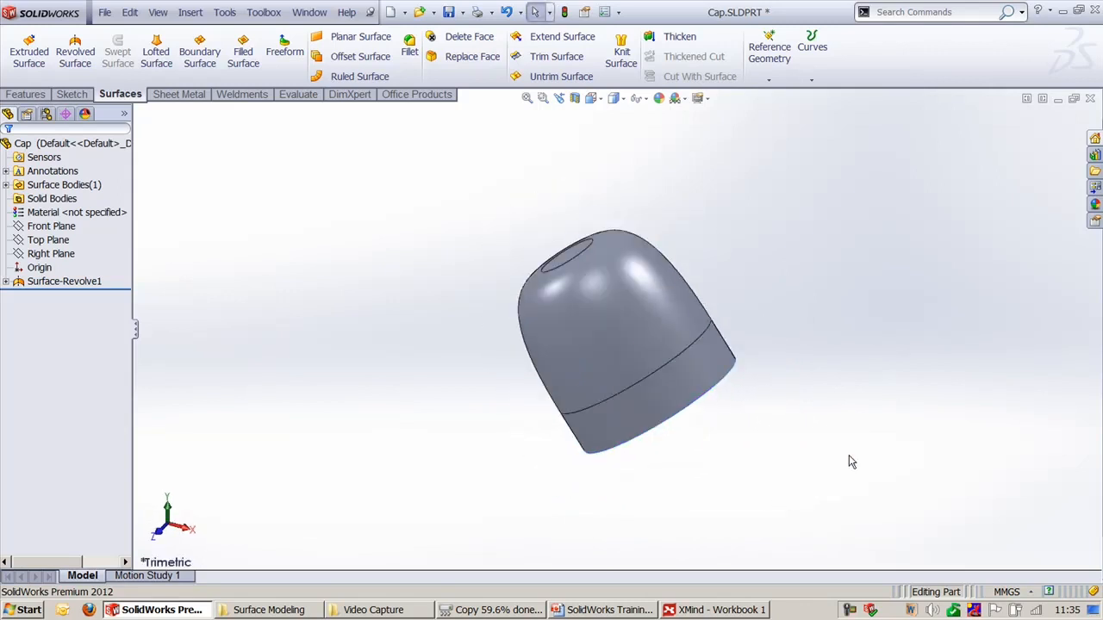
# Edit the revolved cap surface and set its revolve angle to 180°.
pyautogui.click(86, 283)
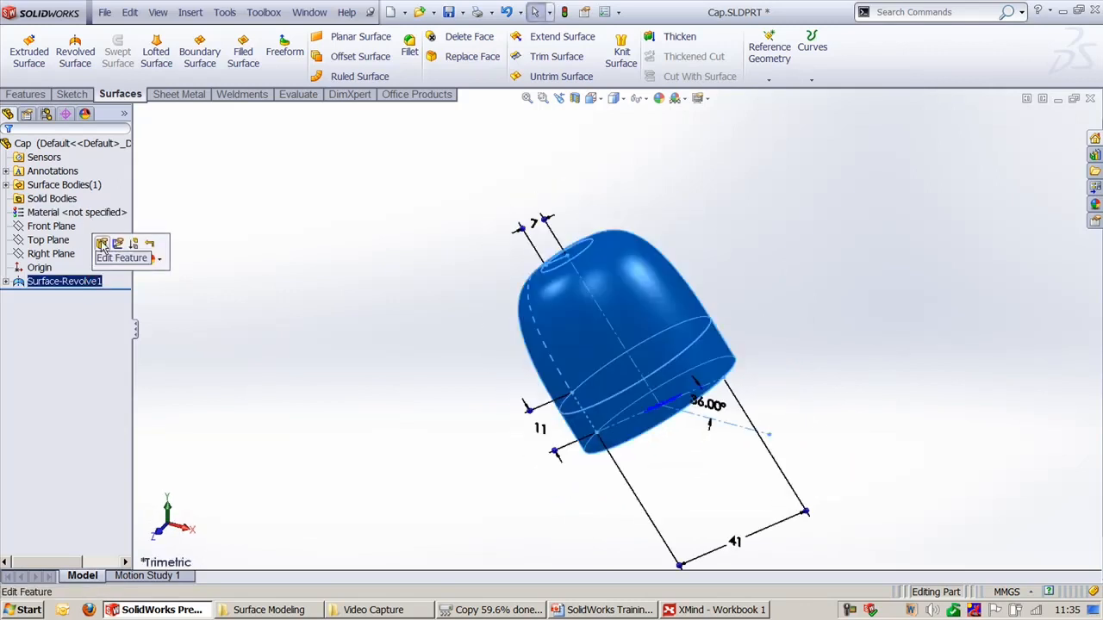
pyautogui.click(102, 246)
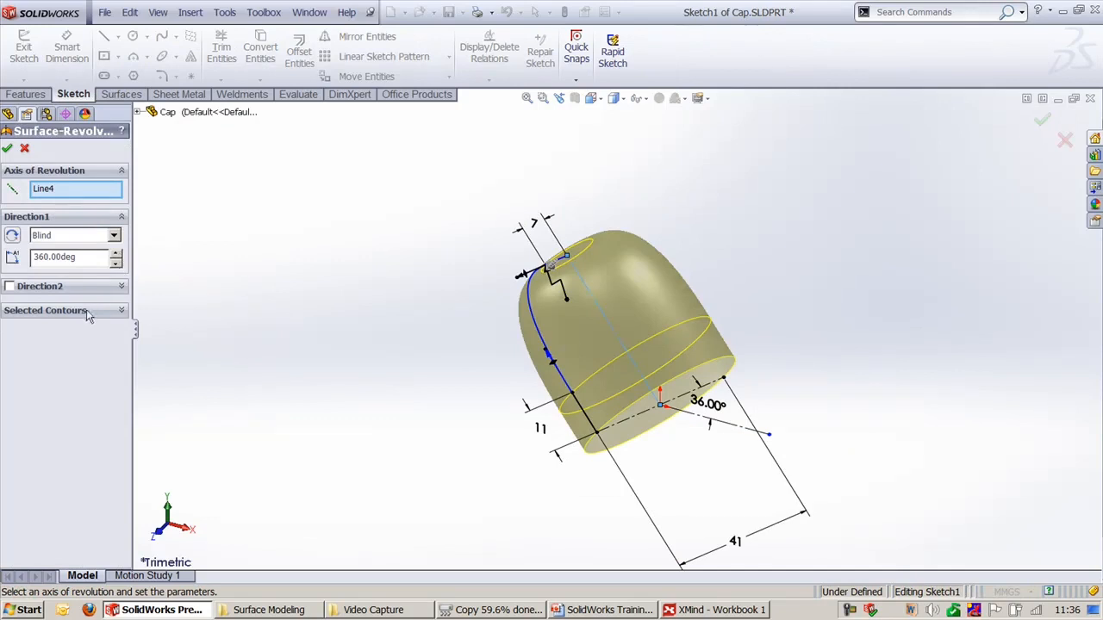
pyautogui.moveTo(594, 298); pyautogui.dragTo(582, 363, button='middle')
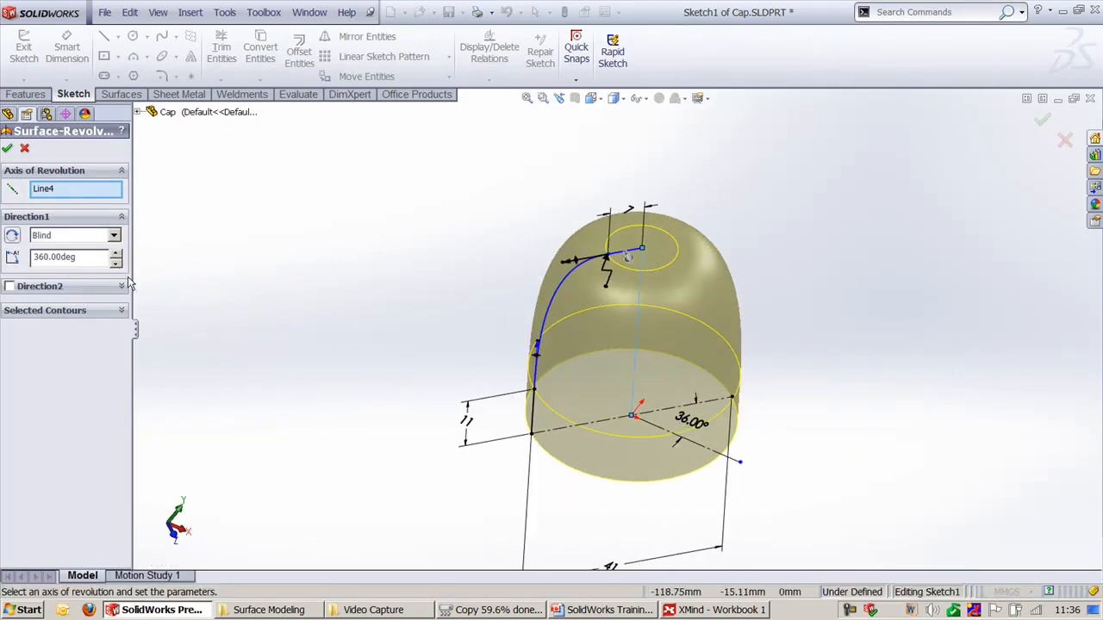
pyautogui.doubleClick(87, 257)
pyautogui.write('180')
pyautogui.press('Return')
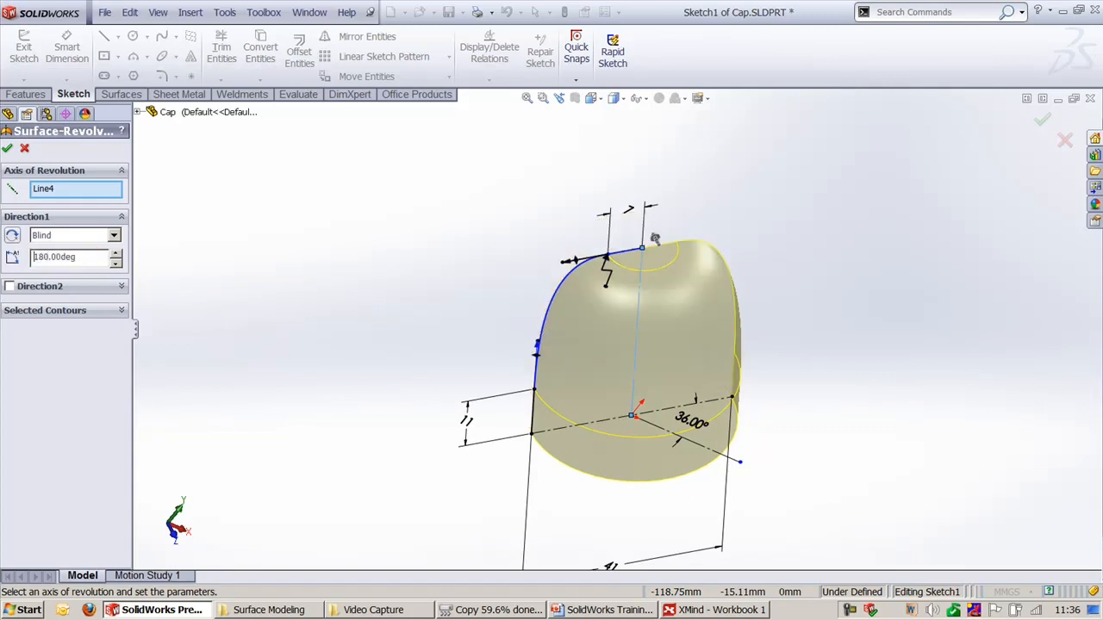
pyautogui.click(7, 149)
pyautogui.moveTo(687, 316); pyautogui.dragTo(539, 226, button='middle')
pyautogui.click(528, 226)
pyautogui.hotkey('ctrl', '7')
pyautogui.press('f')
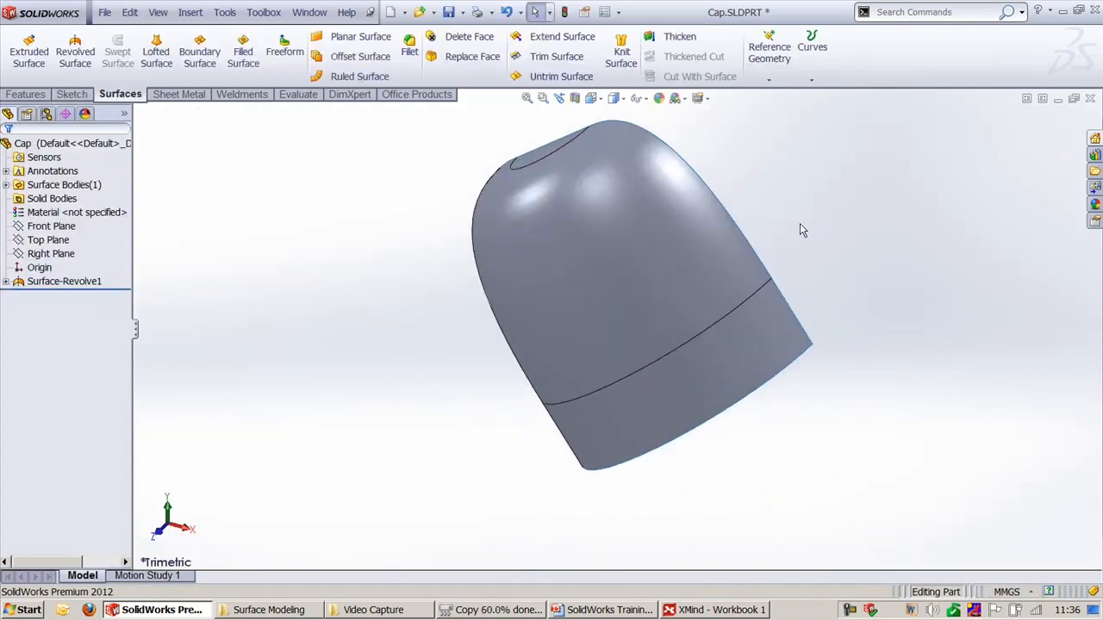
# Thicken the half-revolved cap surface by 1 mm.
pyautogui.moveTo(800, 230); pyautogui.dragTo(687, 366, button='middle')
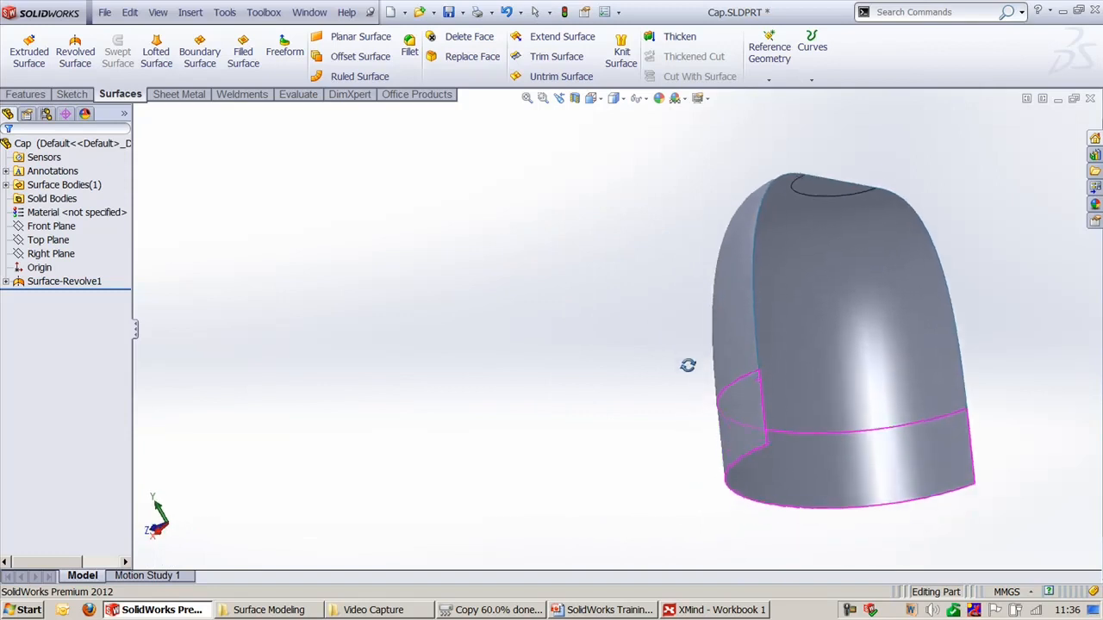
pyautogui.keyDown('ctrl'); pyautogui.moveTo(638, 264); pyautogui.dragTo(457, 294, button='middle'); pyautogui.keyUp('ctrl')
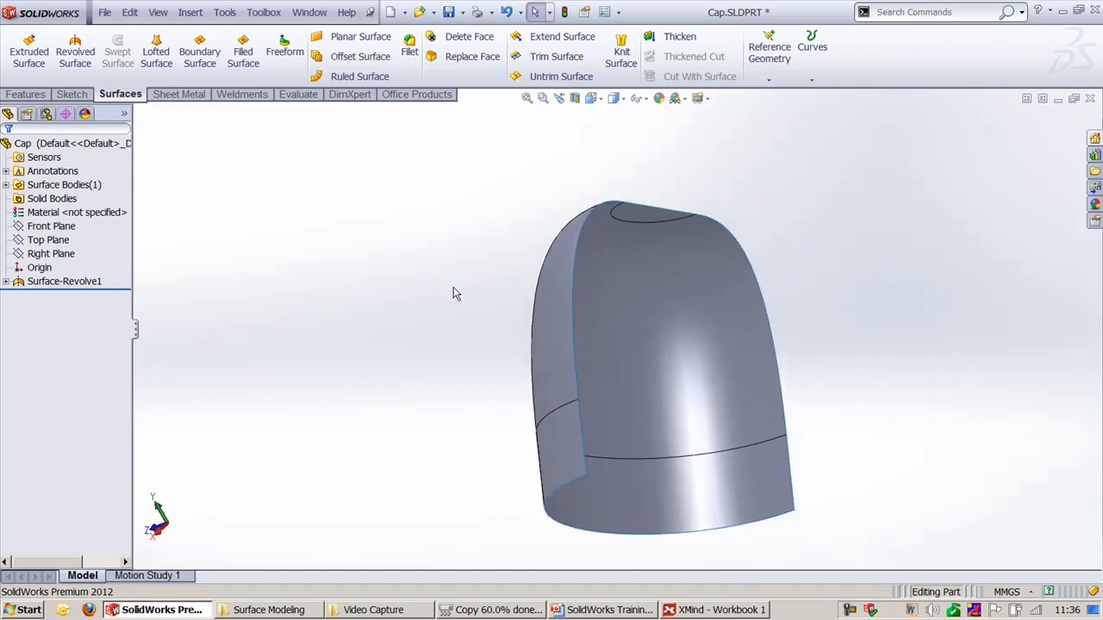
pyautogui.click(671, 40)
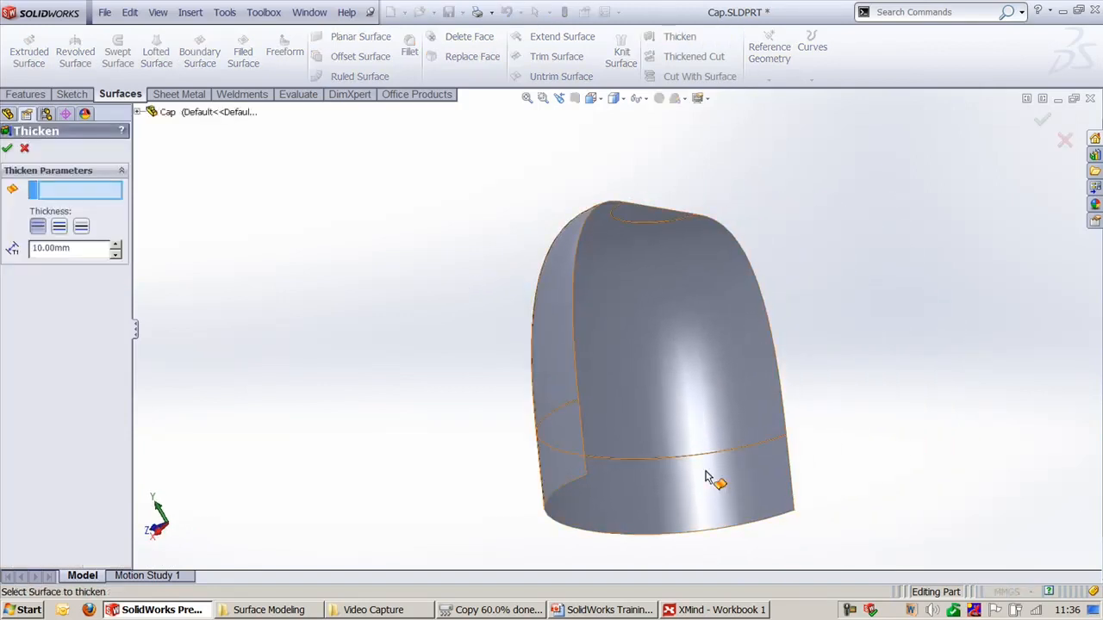
pyautogui.click(676, 379)
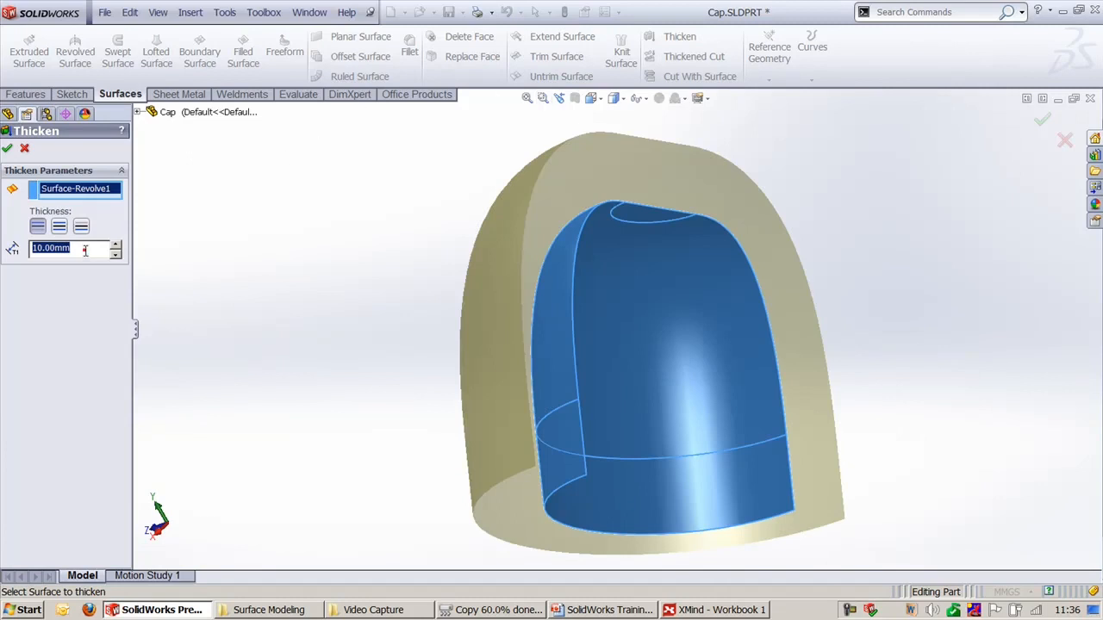
pyautogui.write('1')
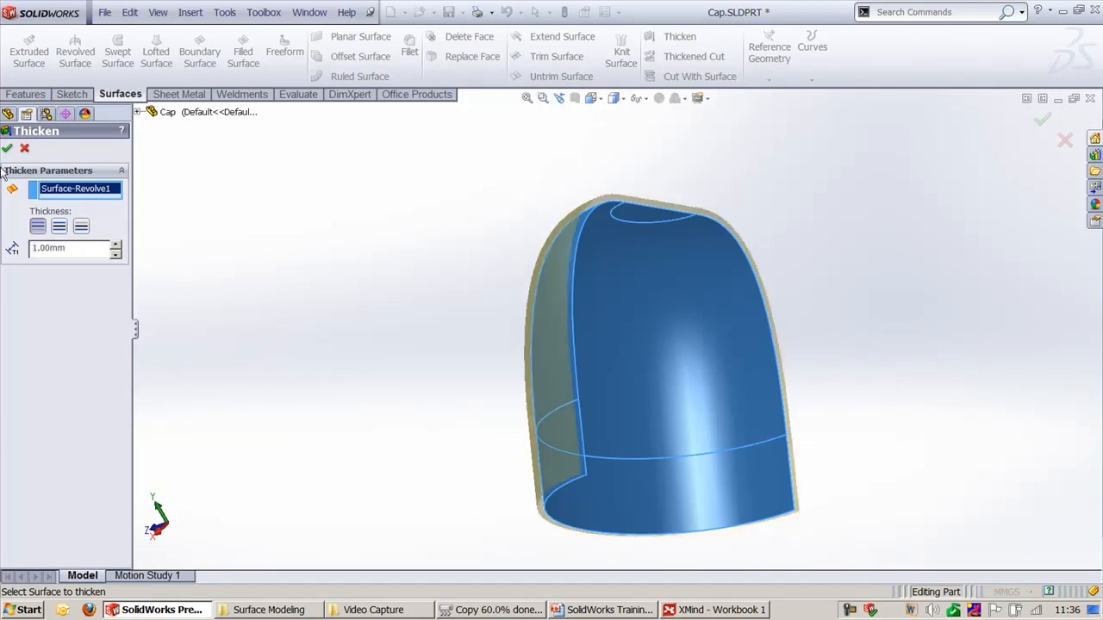
pyautogui.rightClick(316, 233)
# Inspect the thickened half cap from several angles.
pyautogui.moveTo(315, 230); pyautogui.dragTo(775, 343, button='middle')
pyautogui.hotkey('ctrl', 'shift', 'z')
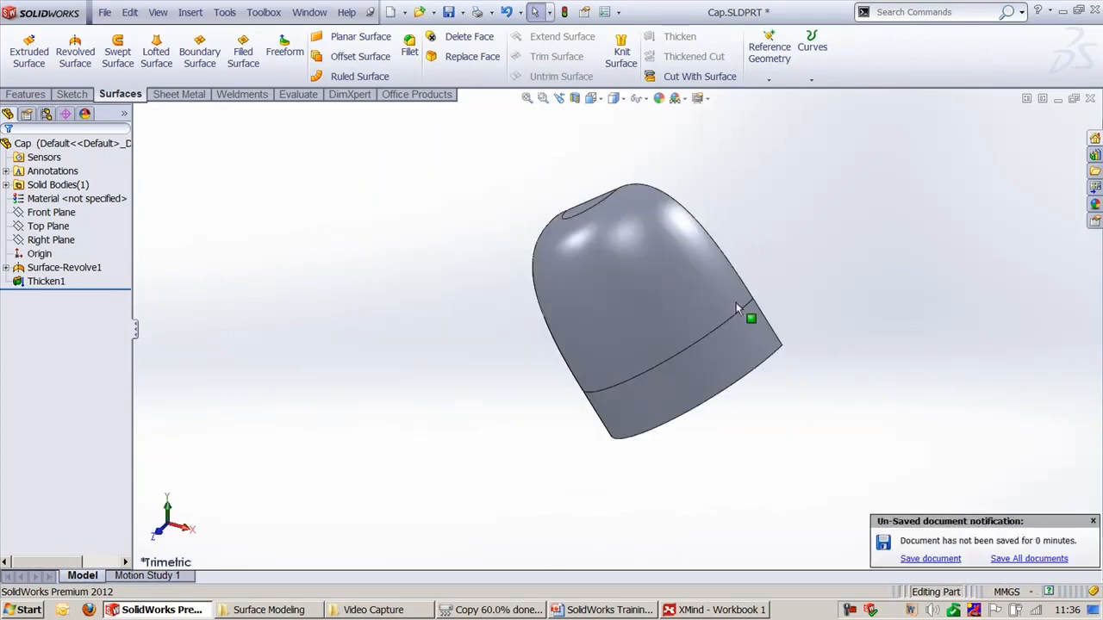
pyautogui.moveTo(735, 303); pyautogui.dragTo(662, 177, button='middle')
pyautogui.scroll(-2, 673, 180)
pyautogui.keyDown('ctrl'); pyautogui.moveTo(733, 180); pyautogui.dragTo(734, 238, button='middle'); pyautogui.keyUp('ctrl')
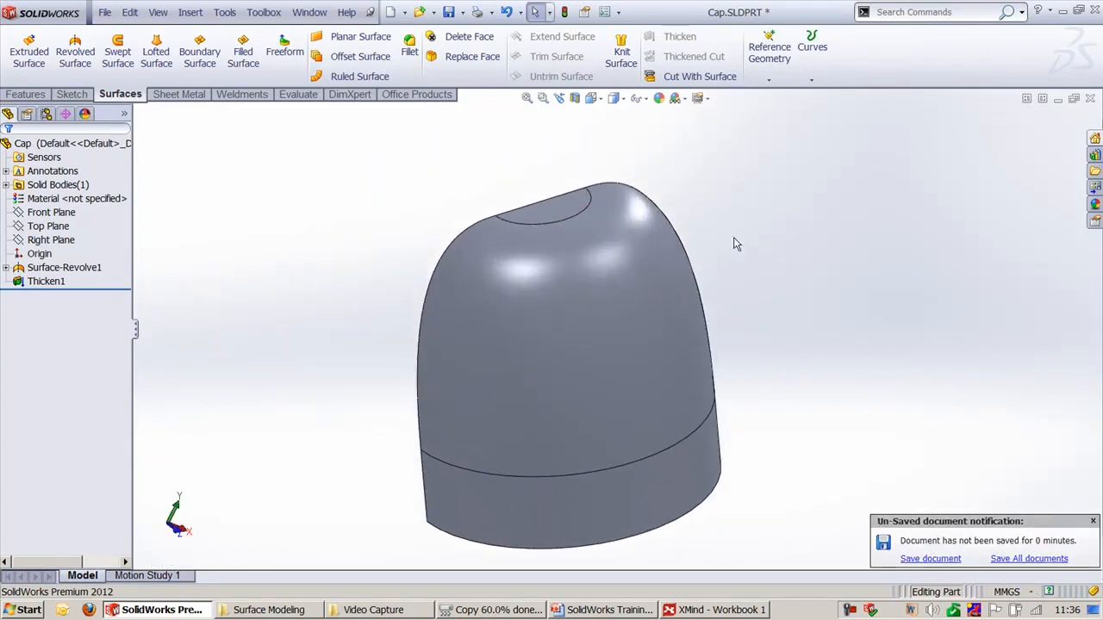
pyautogui.moveTo(721, 310); pyautogui.dragTo(856, 279, button='middle')
pyautogui.hotkey('ctrl', 'shift', 'z')
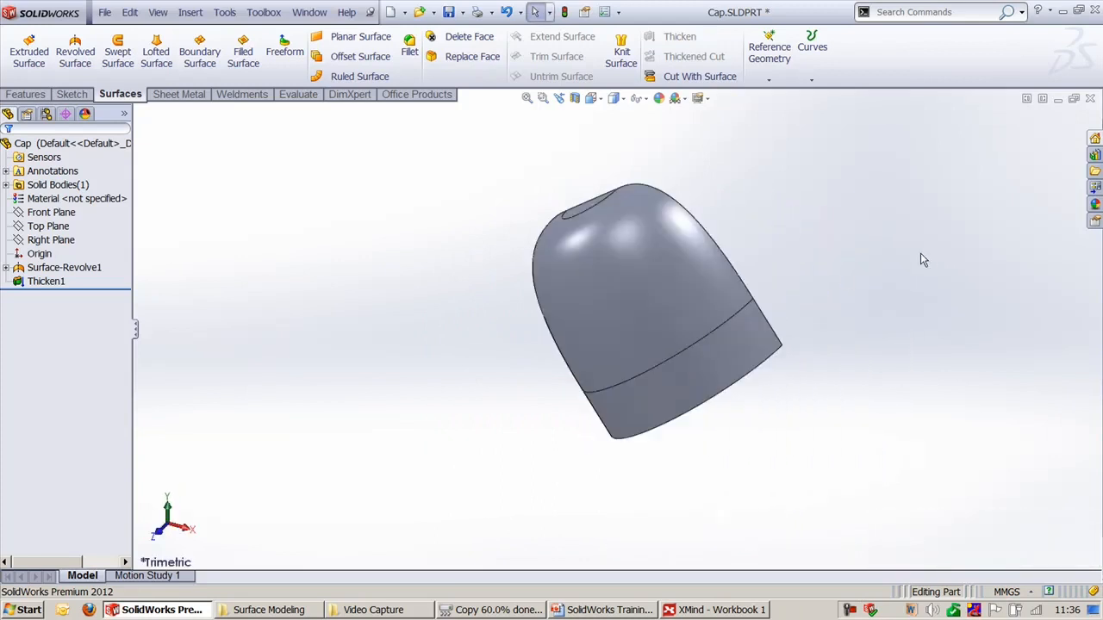
pyautogui.moveTo(418, 315); pyautogui.dragTo(521, 313, button='middle')
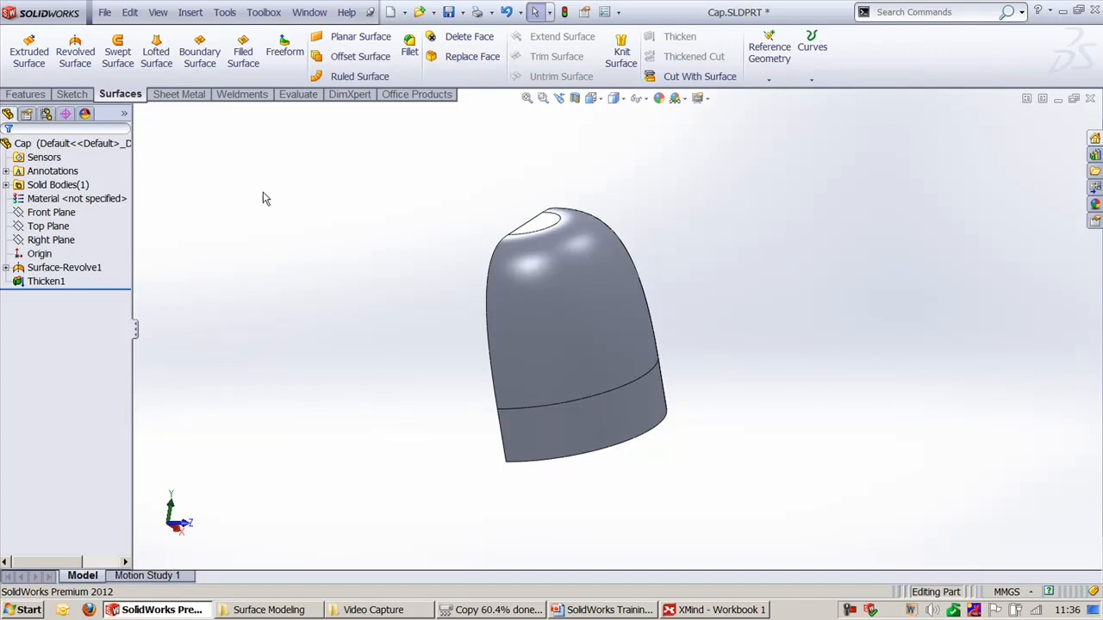
# Delete the thicken feature and set the surface revolve's angle to 360°.
pyautogui.click(43, 281)
pyautogui.press('Delete')
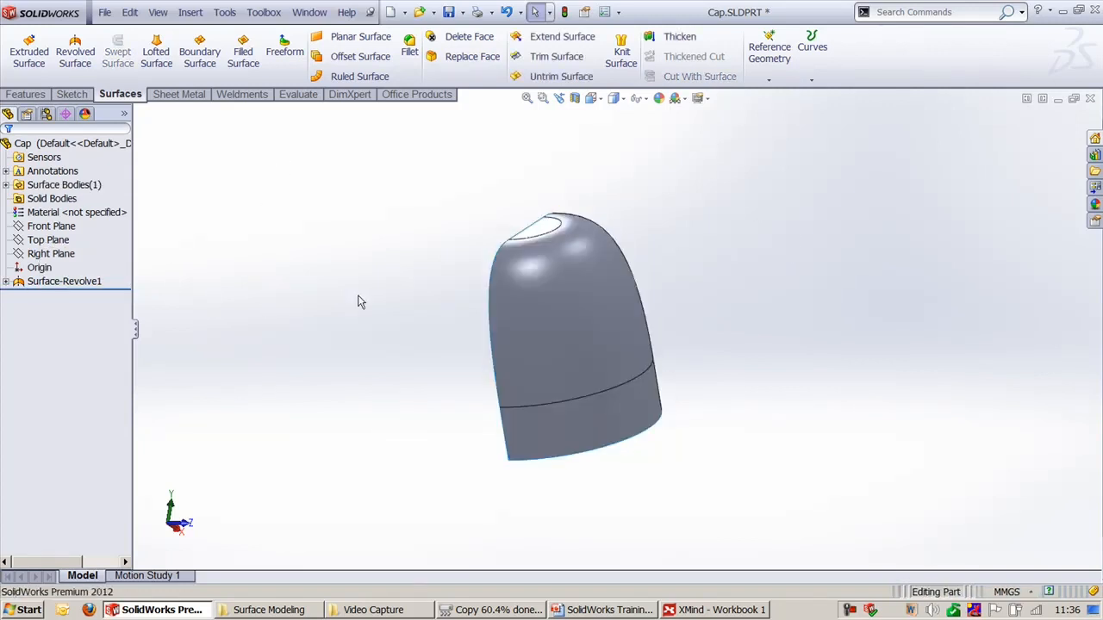
pyautogui.click(82, 281)
pyautogui.click(95, 244)
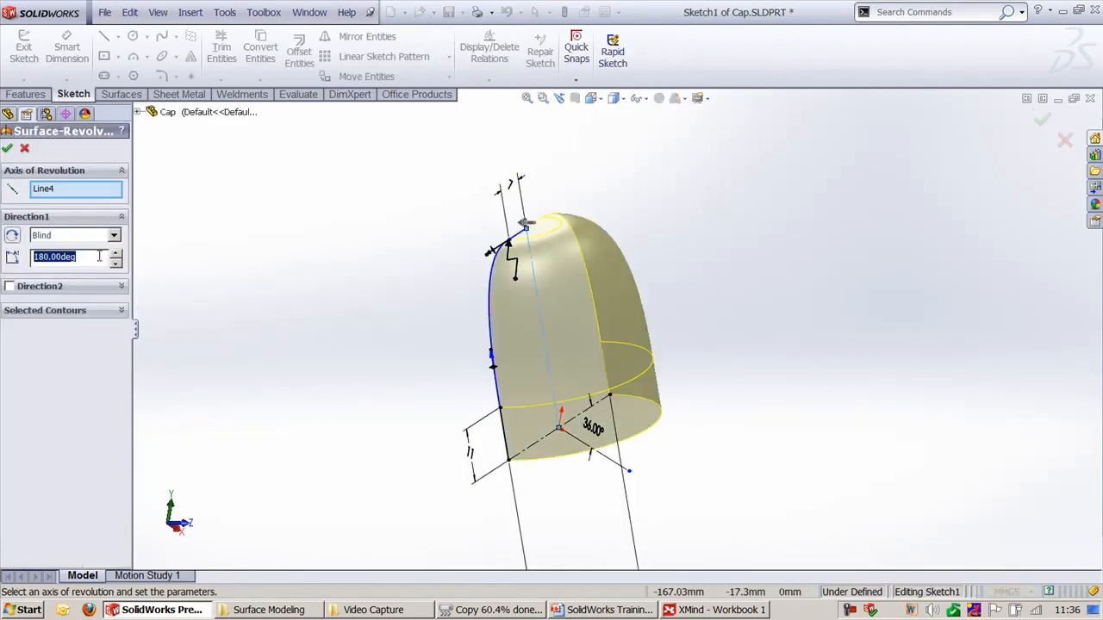
pyautogui.press('Return')
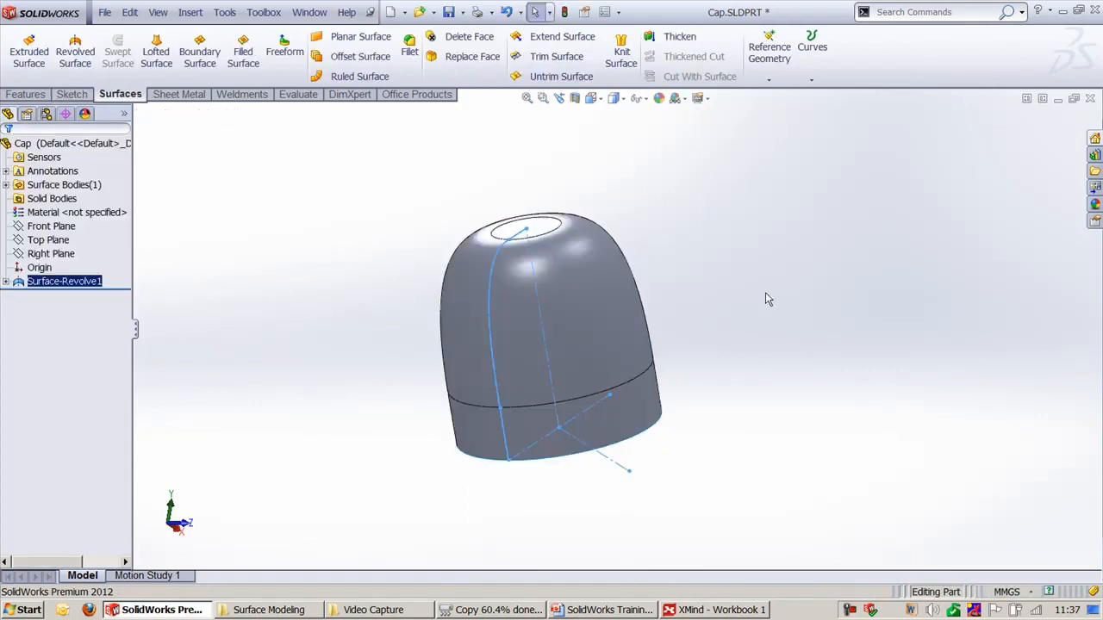
pyautogui.moveTo(770, 308); pyautogui.dragTo(655, 293, button='middle')
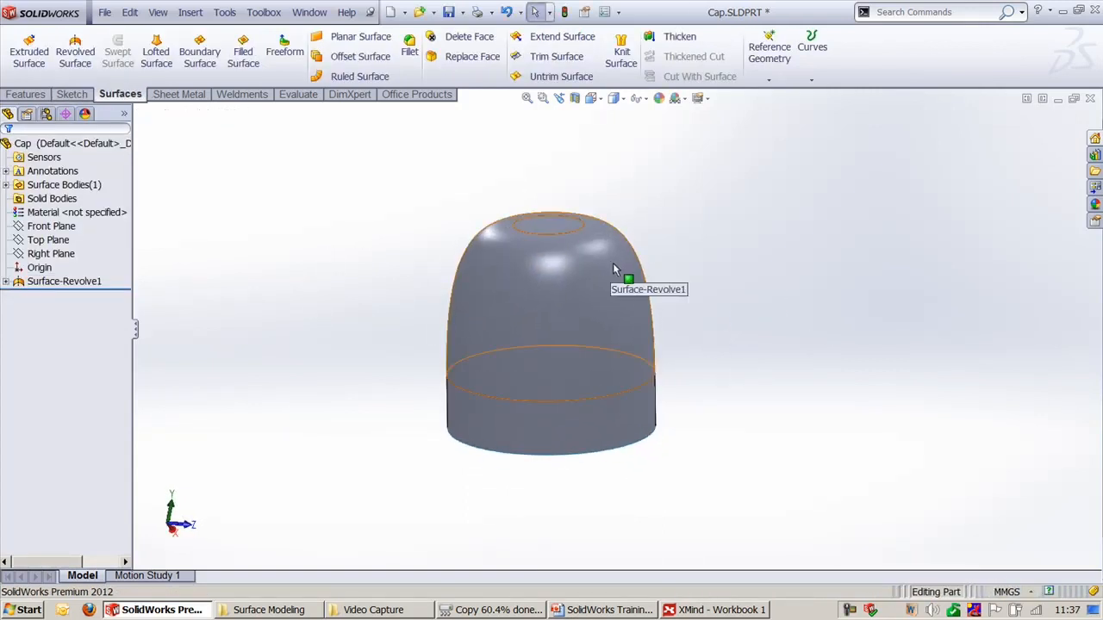
pyautogui.click(72, 95)
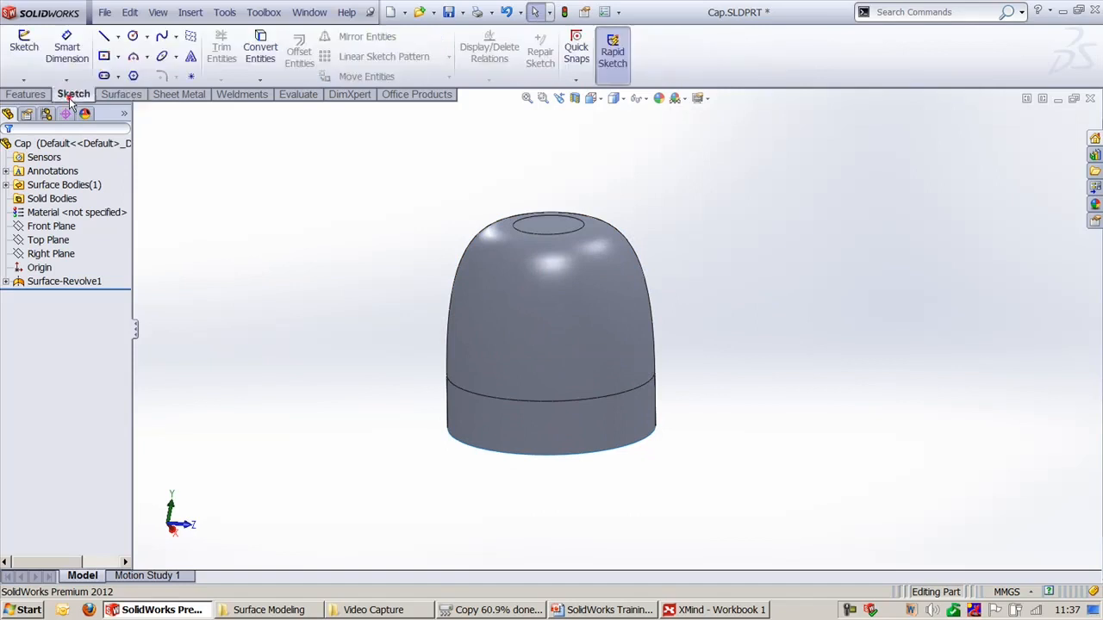
pyautogui.click(24, 48)
pyautogui.click(139, 113)
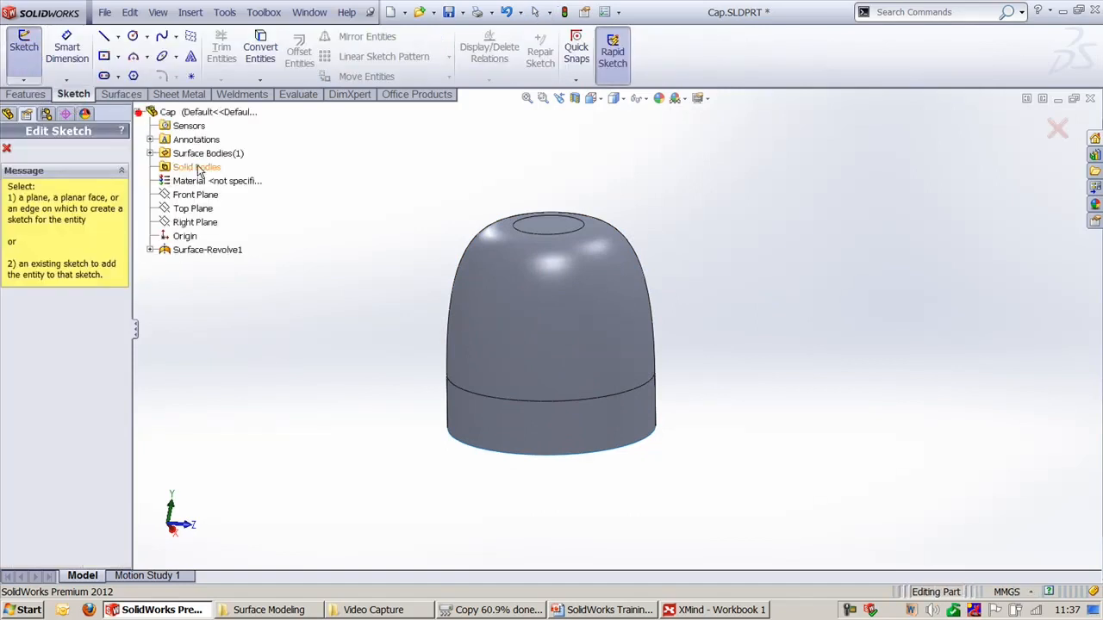
pyautogui.click(204, 197)
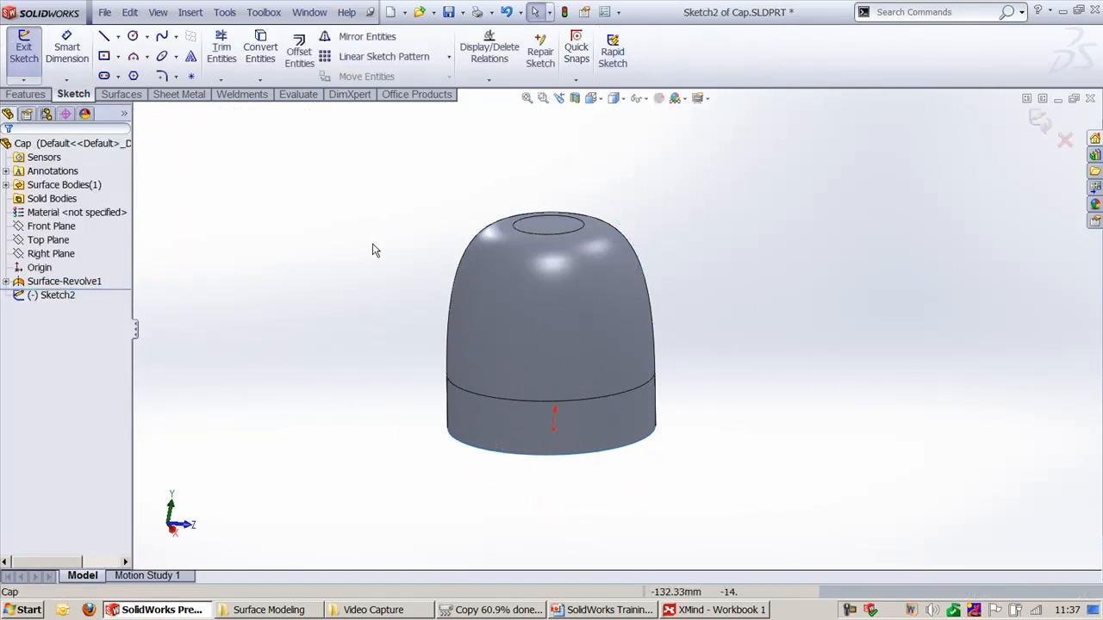
pyautogui.click(1041, 128)
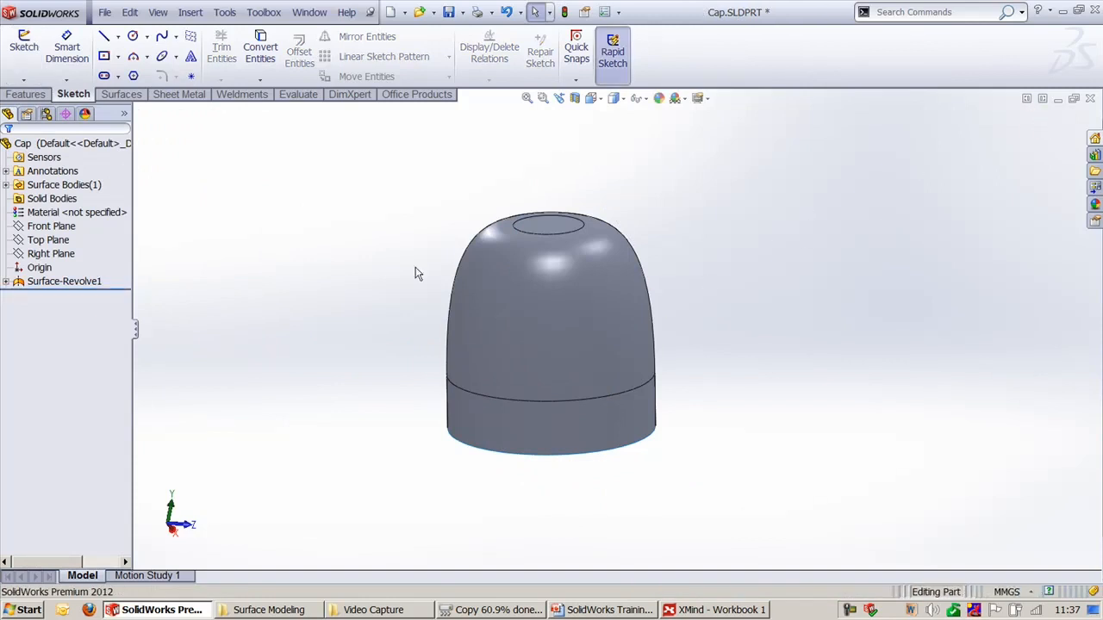
# Check how the Top Plane and the Right Plane lie relative to the cap.
pyautogui.moveTo(415, 274); pyautogui.dragTo(322, 202, button='middle')
pyautogui.click(49, 240)
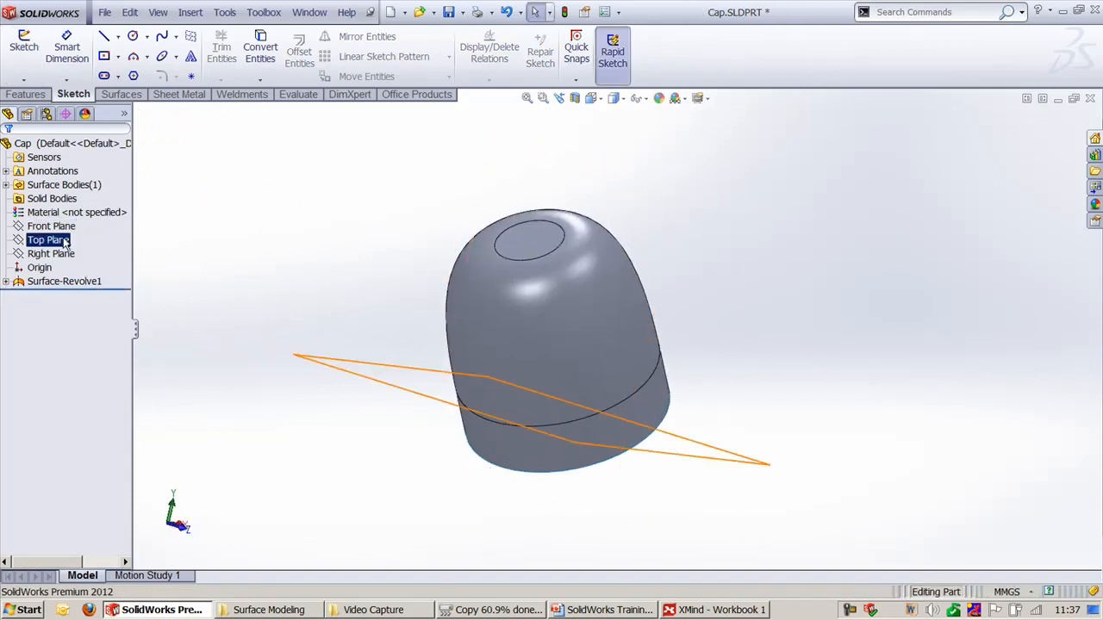
pyautogui.moveTo(270, 350); pyautogui.dragTo(285, 319, button='middle')
pyautogui.click(52, 255)
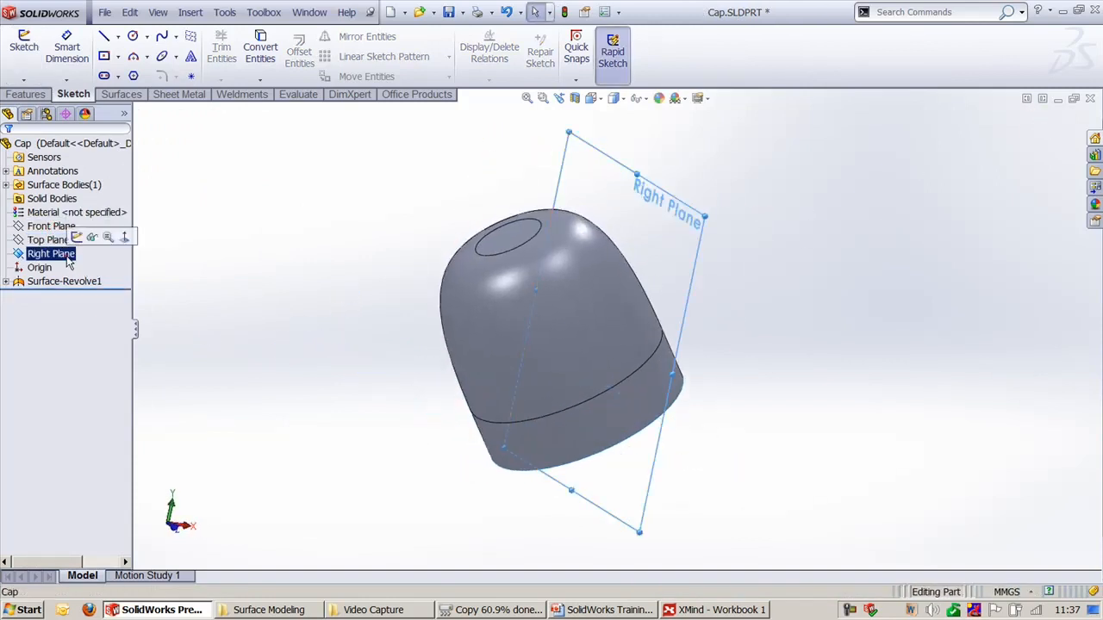
pyautogui.moveTo(487, 244); pyautogui.dragTo(510, 195, button='middle')
pyautogui.click(331, 185)
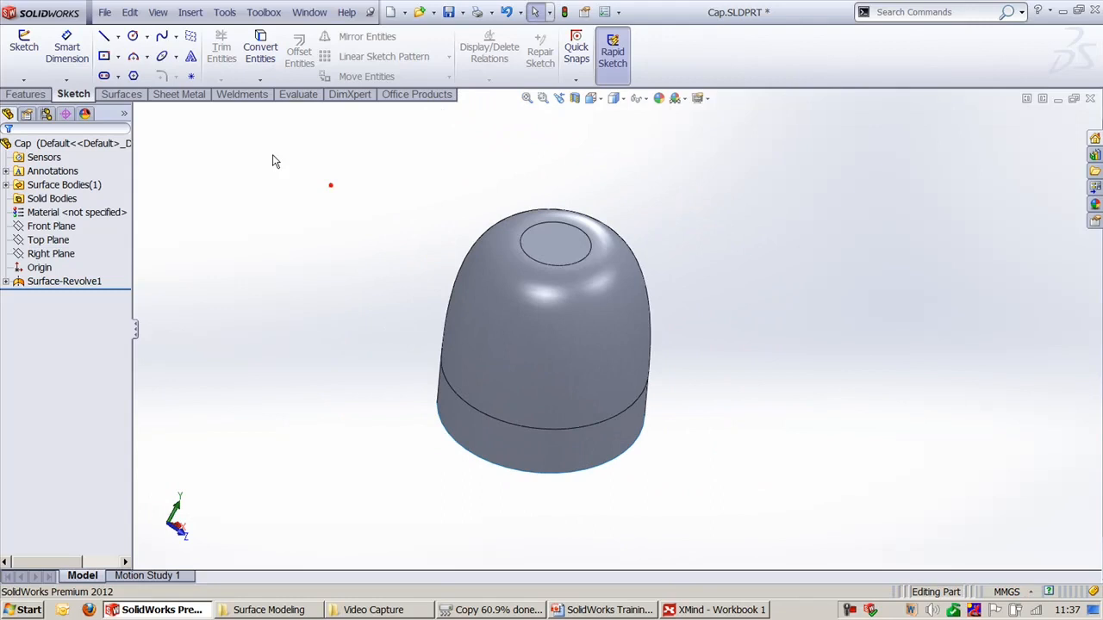
# Show the temporary axes and highlight the Front Plane and the cap's central axis in turn.
pyautogui.click(159, 12)
pyautogui.click(195, 184)
pyautogui.moveTo(819, 367); pyautogui.dragTo(767, 319, button='middle')
pyautogui.click(51, 225)
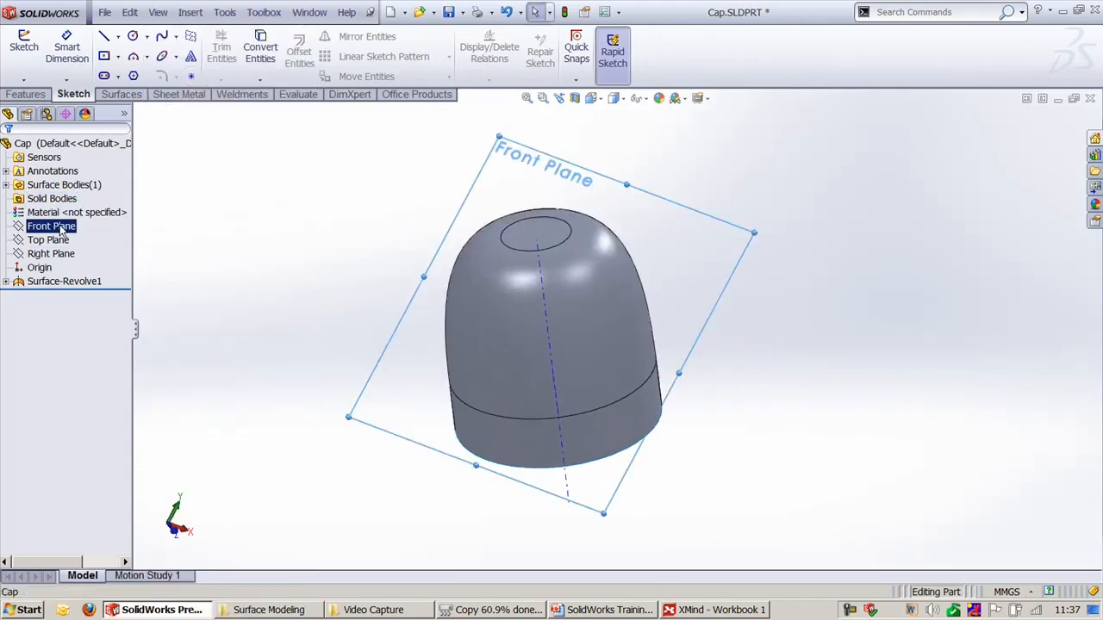
pyautogui.click(544, 284)
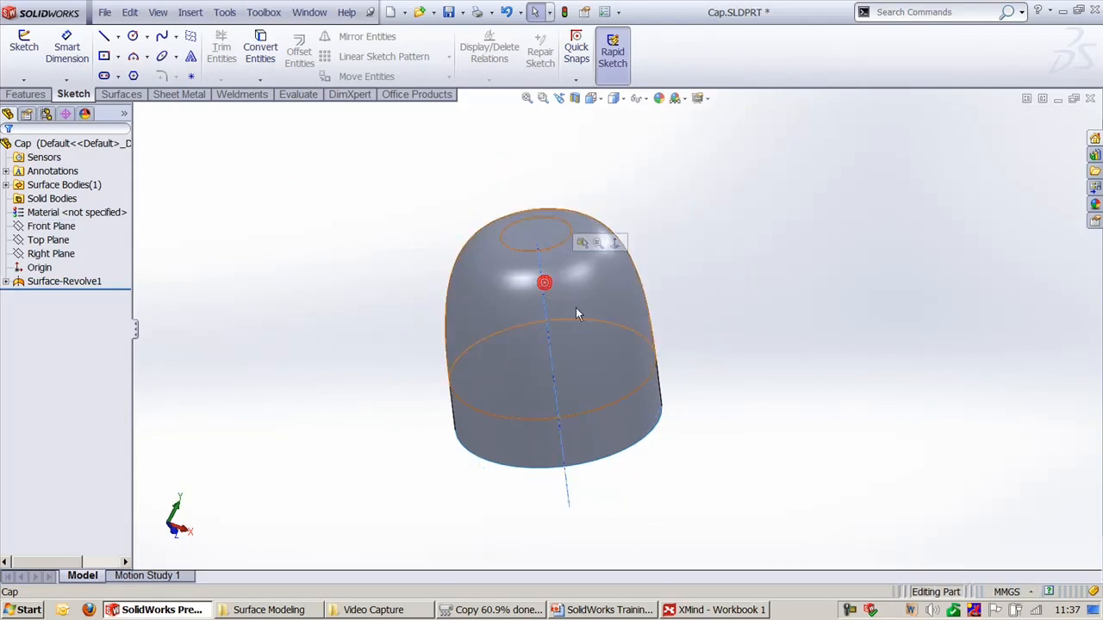
# Create a reference plane through the cap's central axis and perpendicular to the Front Plane.
pyautogui.click(18, 95)
pyautogui.click(630, 52)
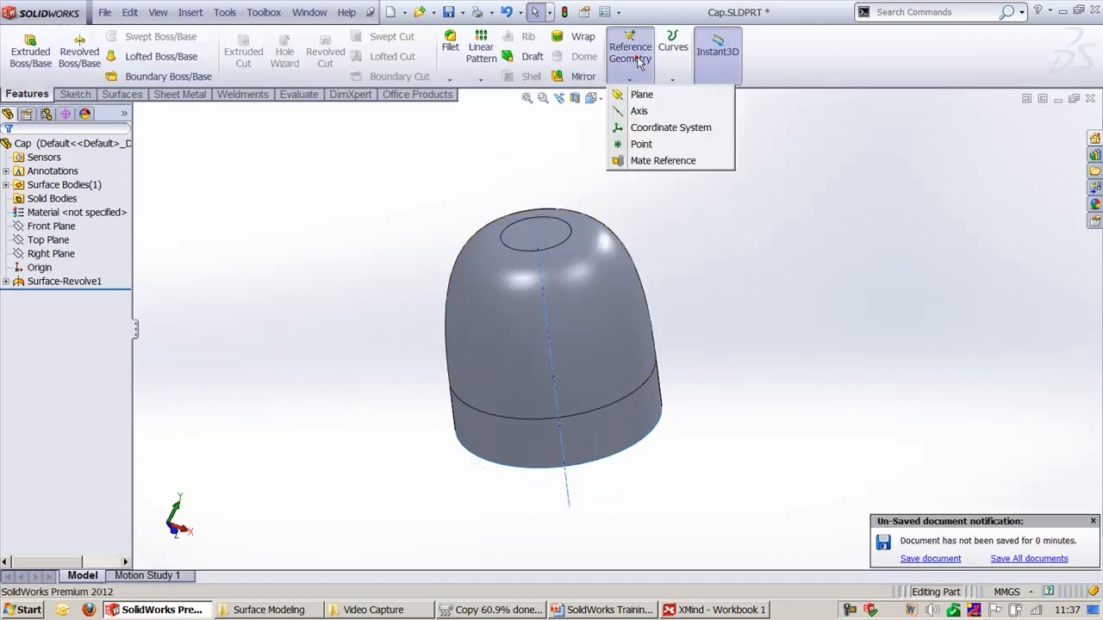
pyautogui.click(645, 94)
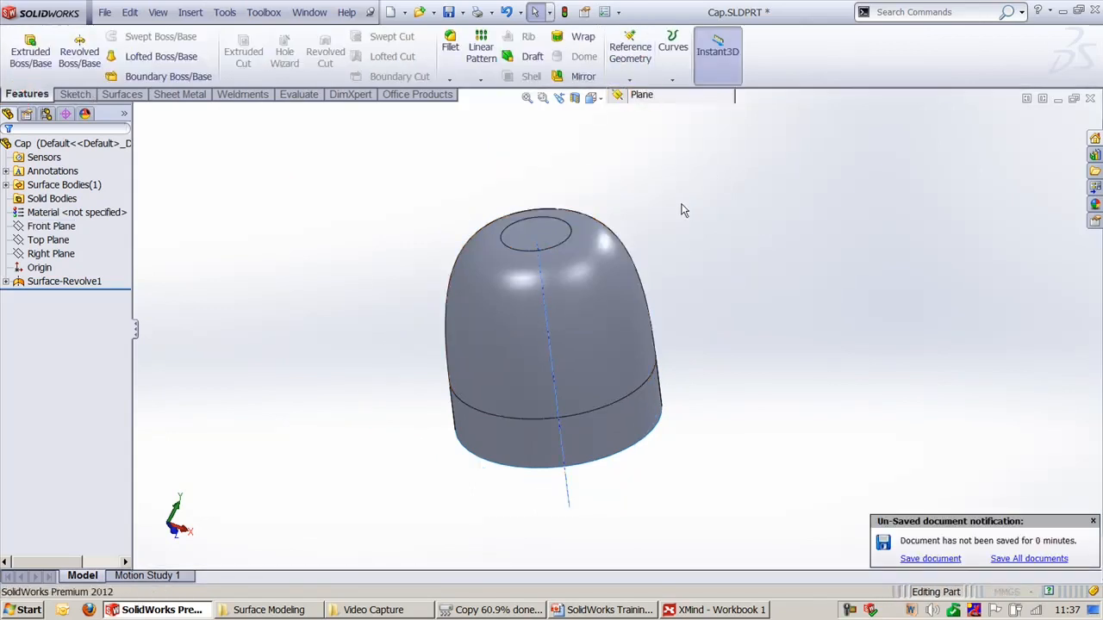
pyautogui.click(543, 299)
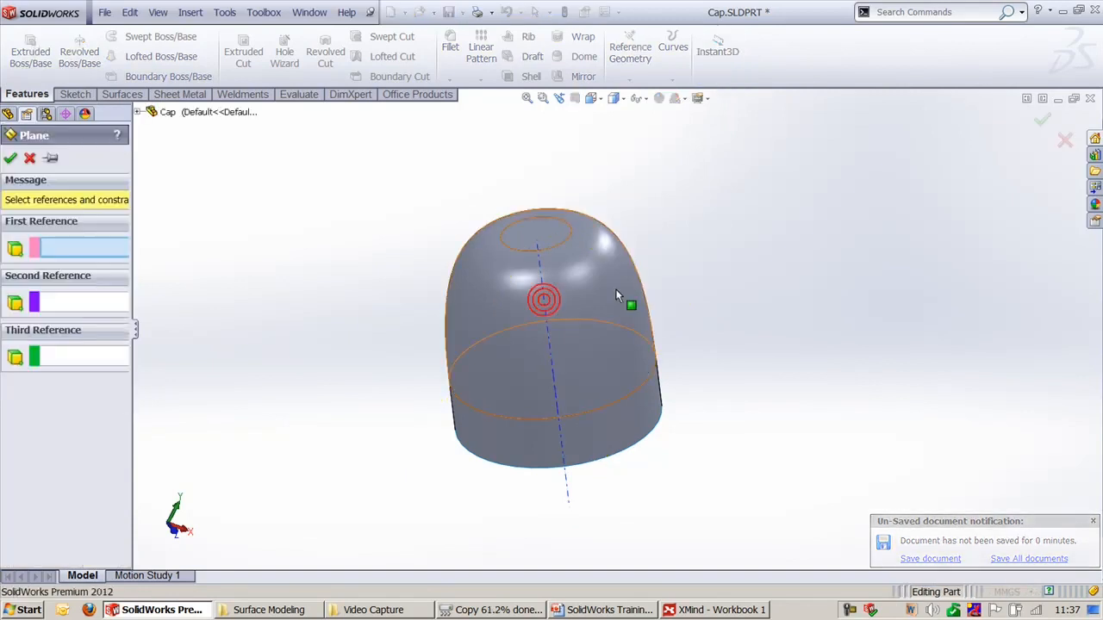
pyautogui.click(552, 325)
pyautogui.click(137, 113)
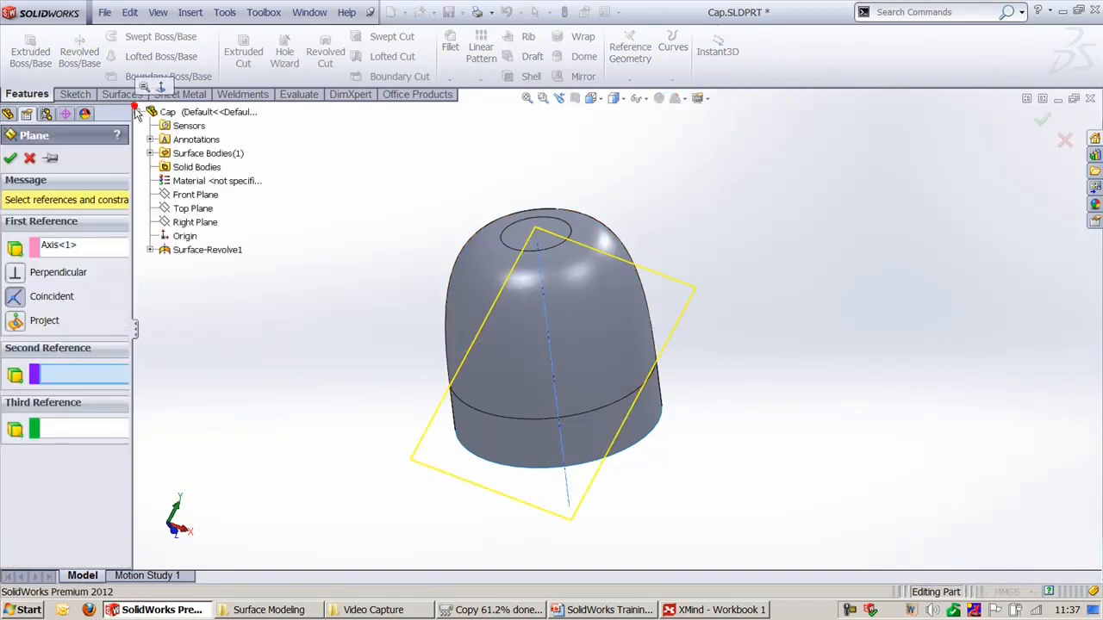
pyautogui.click(209, 197)
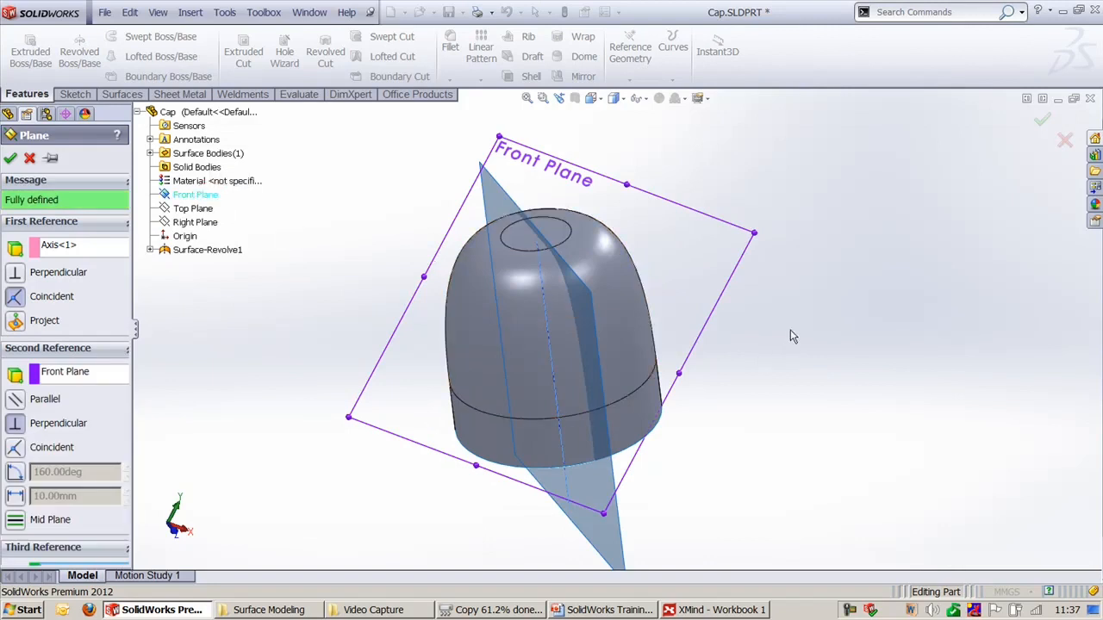
pyautogui.moveTo(787, 335); pyautogui.dragTo(789, 360, button='middle')
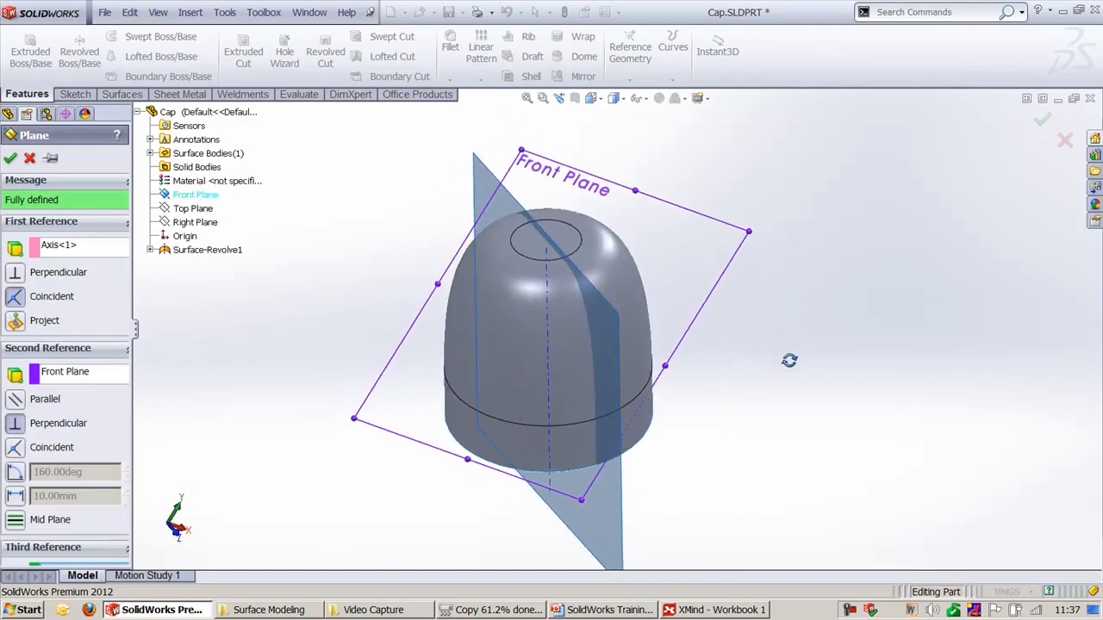
pyautogui.click(1038, 124)
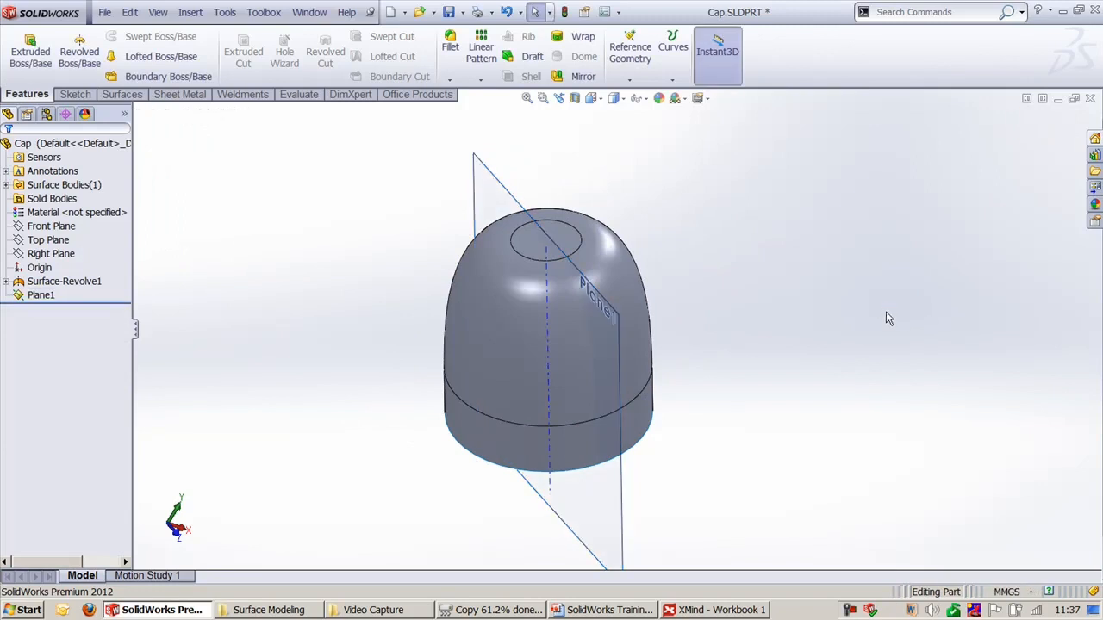
# Sketch a three-point spline on Plane1, curving from above the cap's top across the body to beyond its side, and close the sketch.
pyautogui.moveTo(881, 315); pyautogui.dragTo(827, 285, button='right')
pyautogui.click(621, 201)
pyautogui.click(674, 160)
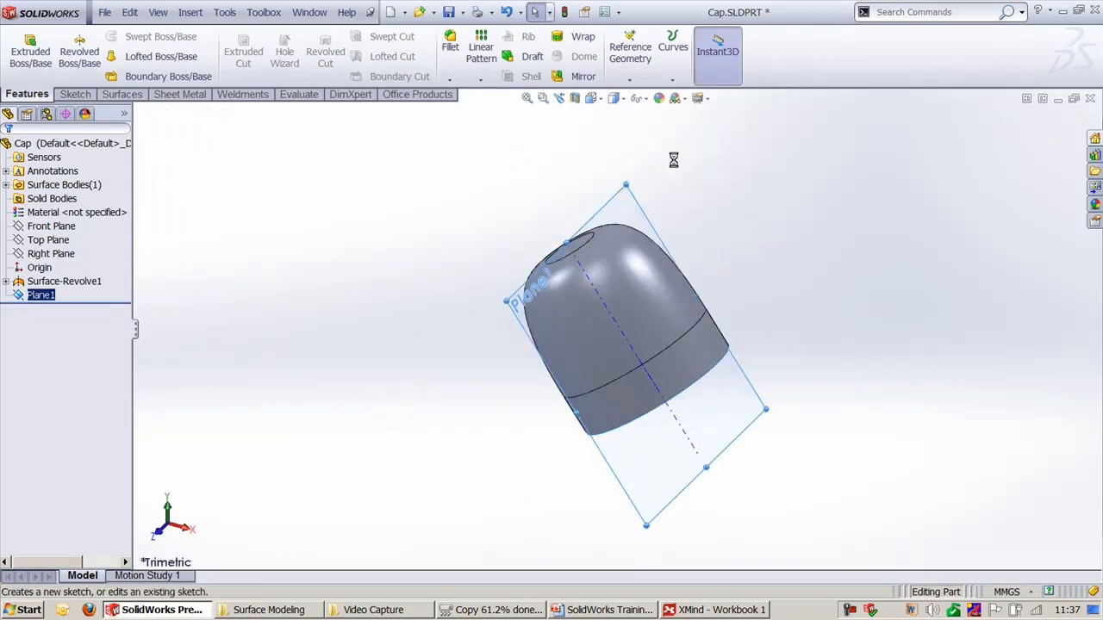
pyautogui.hotkey('ctrl', '8')
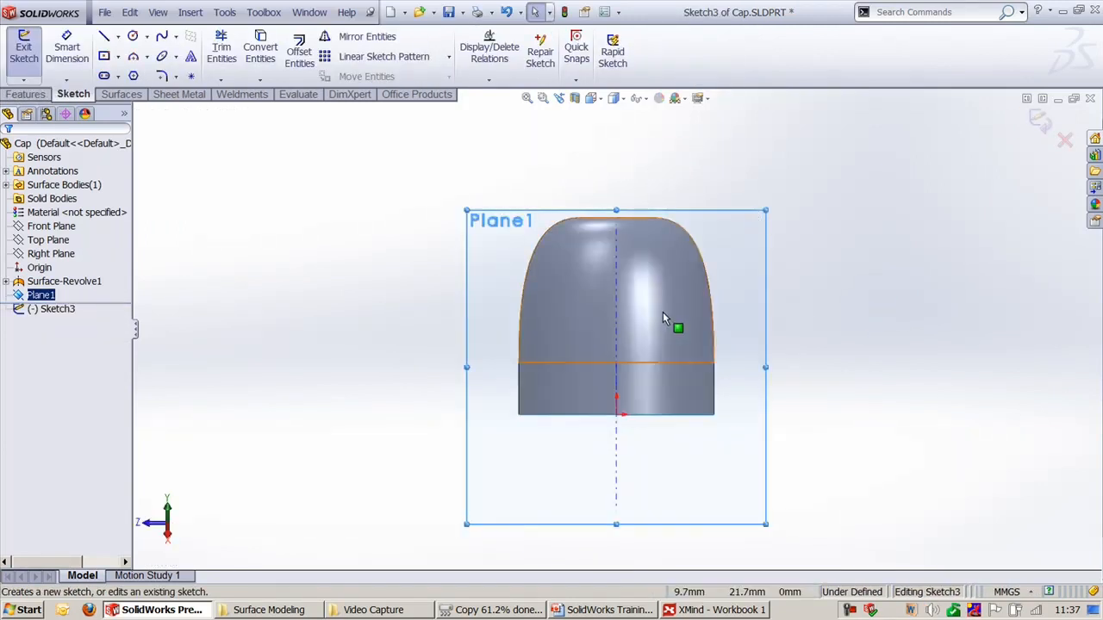
pyautogui.scroll(-2, 660, 314)
pyautogui.keyDown('ctrl'); pyautogui.moveTo(784, 191); pyautogui.dragTo(661, 294, button='middle'); pyautogui.keyUp('ctrl')
pyautogui.scroll(-1, 470, 217)
pyautogui.click(286, 141)
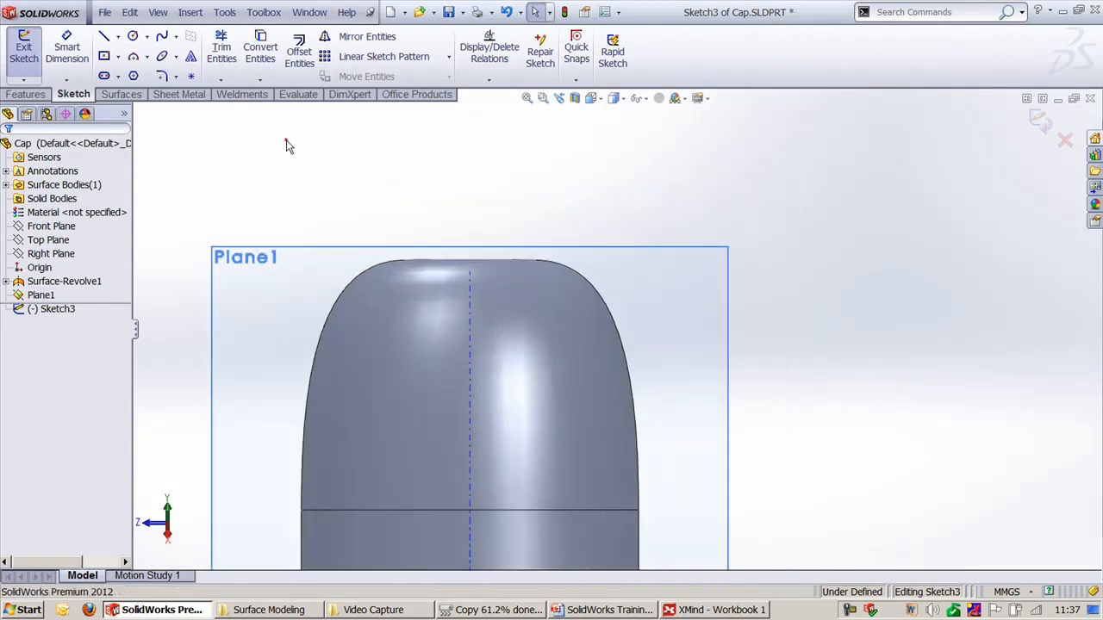
pyautogui.click(162, 37)
pyautogui.click(519, 213)
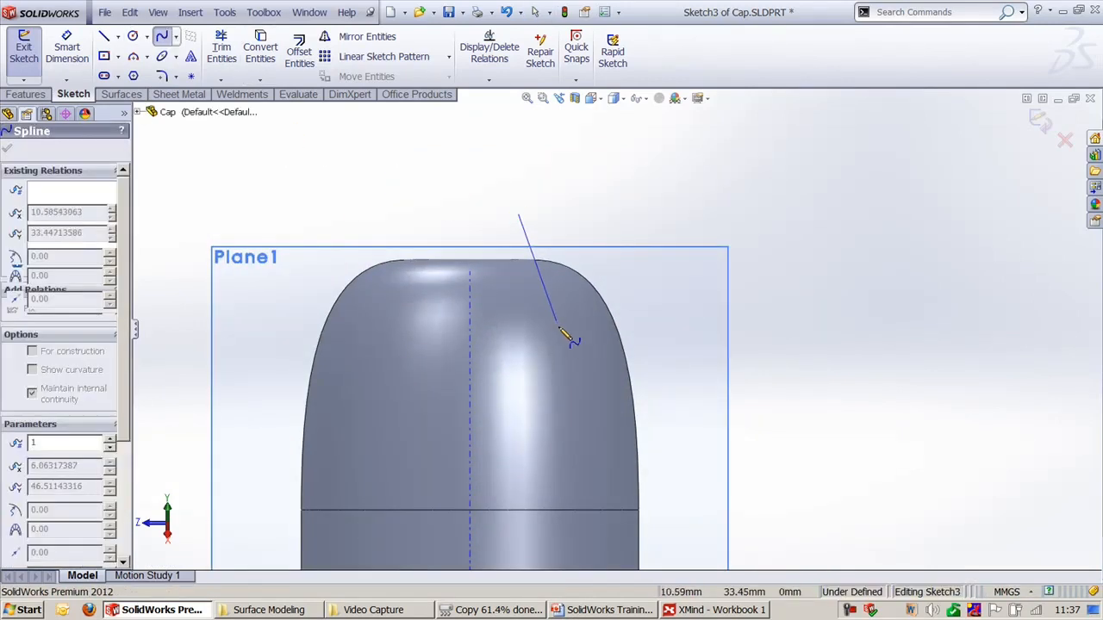
pyautogui.click(565, 345)
pyautogui.click(719, 465)
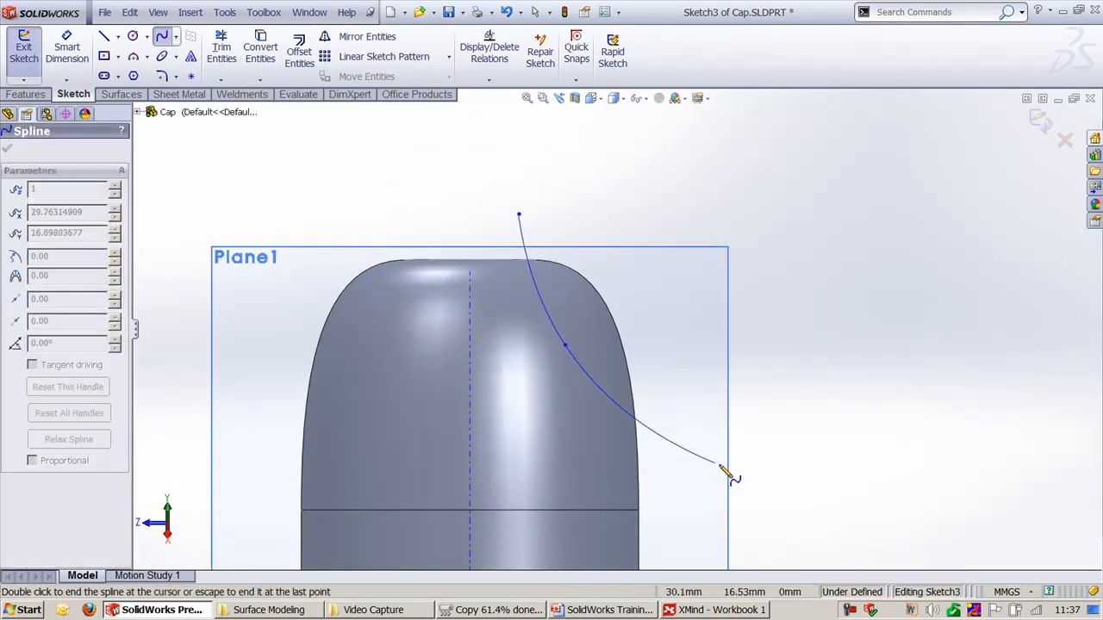
pyautogui.click(1040, 122)
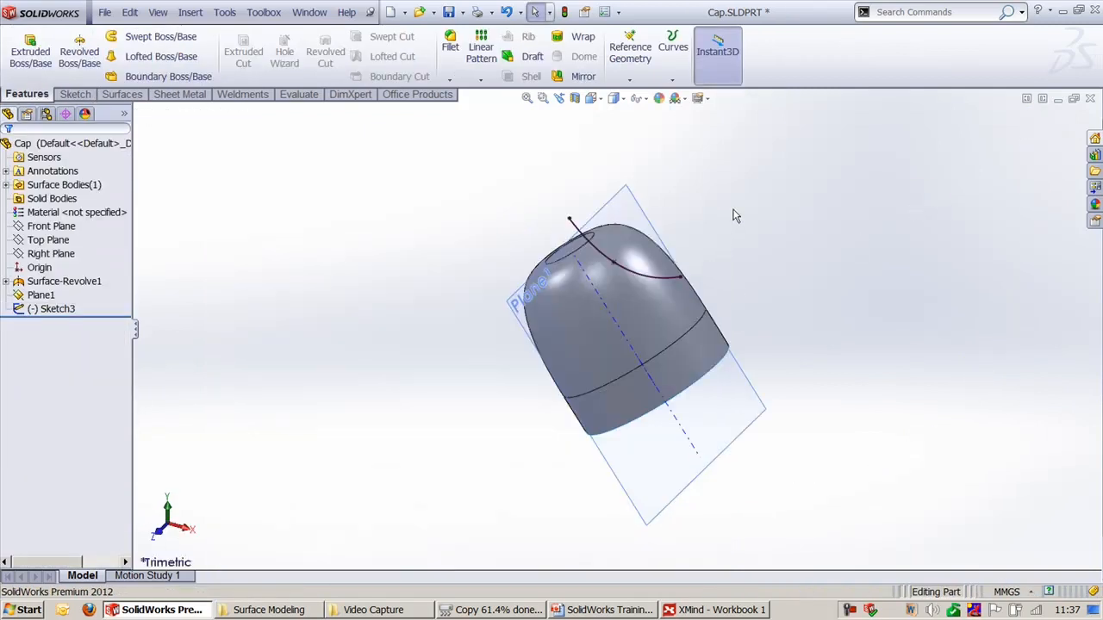
# Create a reference plane perpendicular to the spline at its endpoint above the cap's top.
pyautogui.click(630, 51)
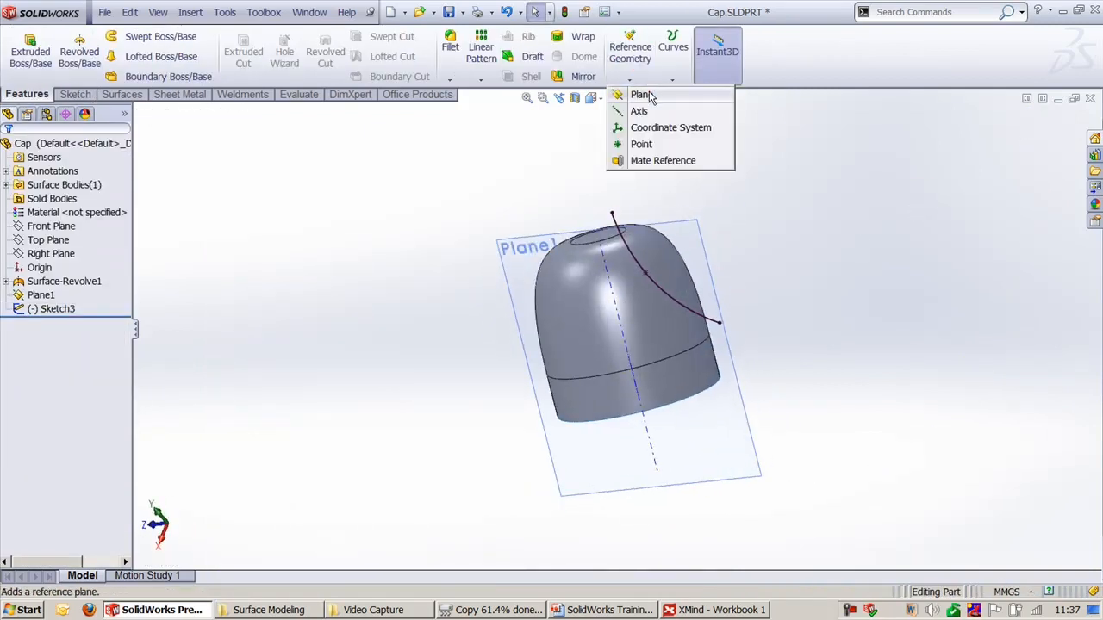
pyautogui.click(642, 95)
pyautogui.click(708, 314)
pyautogui.click(612, 214)
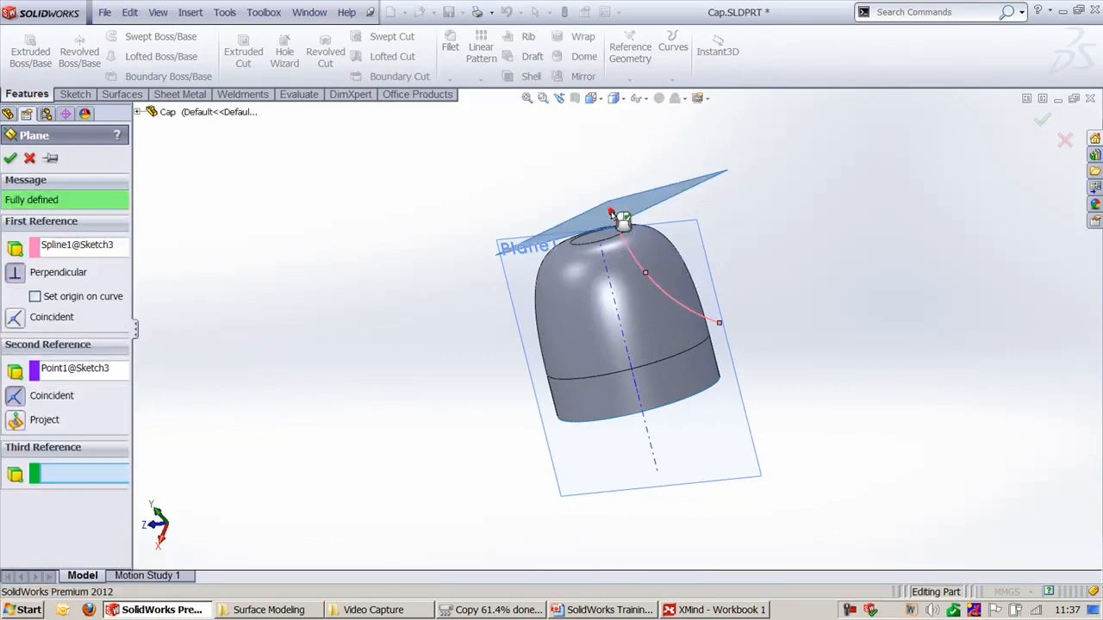
pyautogui.rightClick(612, 214)
pyautogui.click(500, 184)
pyautogui.hotkey('ctrl', '8')
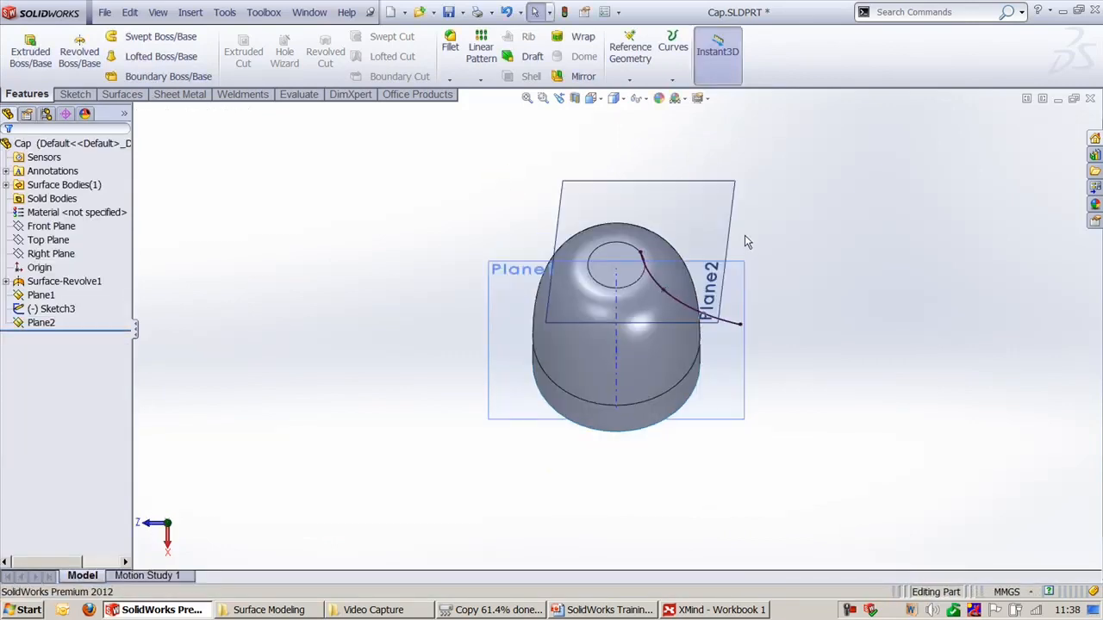
# Start a sketch on Plane2 and draw a slanted line about 9.4 mm long beside the spline's endpoint.
pyautogui.scroll(3, 747, 242)
pyautogui.moveTo(747, 242); pyautogui.dragTo(678, 256, button='middle')
pyautogui.hotkey('ctrl', '8')
pyautogui.hotkey('ctrl', '8')
pyautogui.hotkey('ctrl', '8')
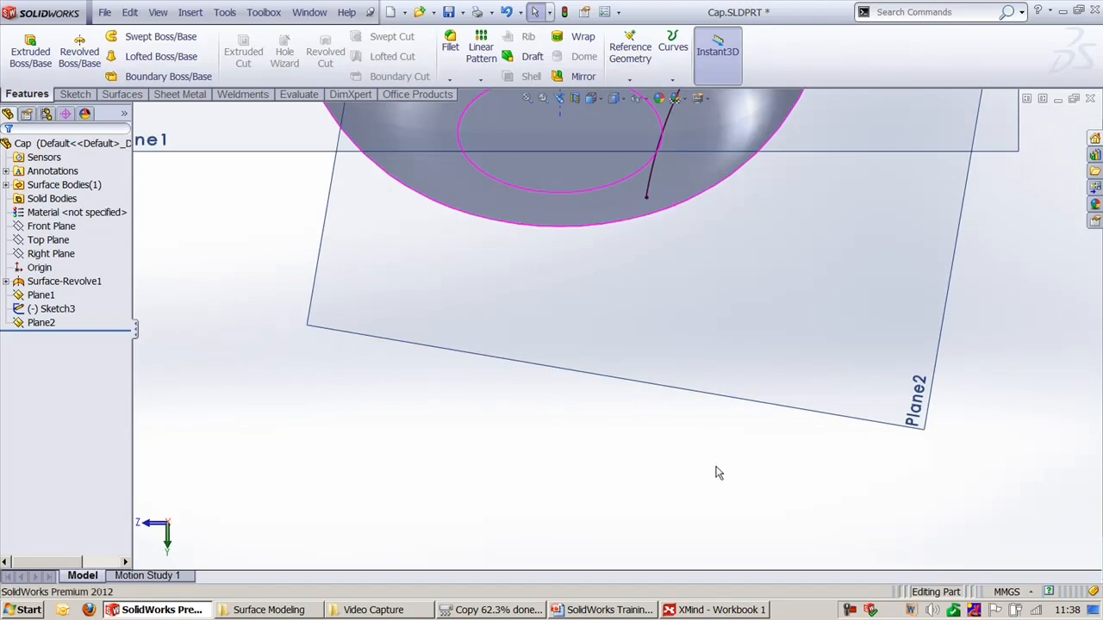
pyautogui.moveTo(715, 473); pyautogui.dragTo(624, 172, button='middle')
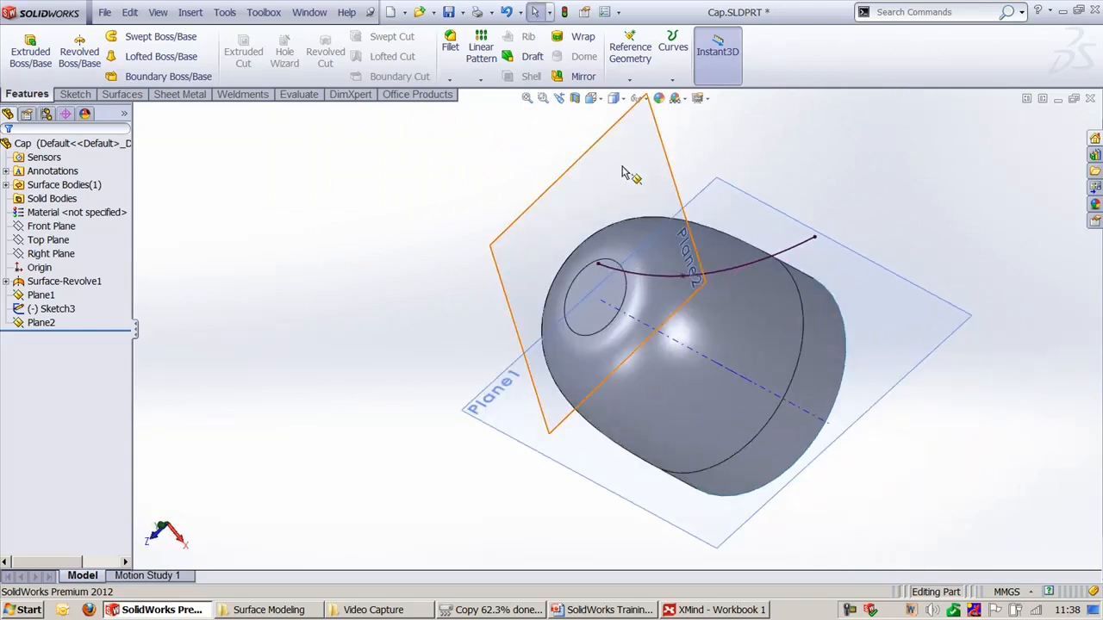
pyautogui.click(624, 172)
pyautogui.click(671, 133)
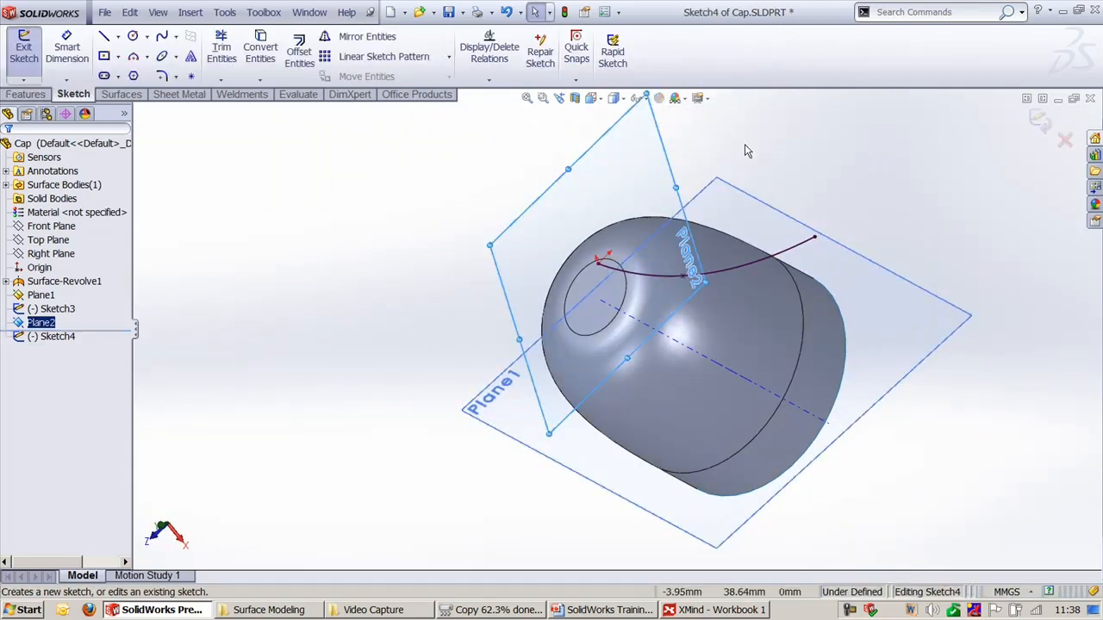
pyautogui.hotkey('ctrl', '8')
pyautogui.scroll(-5, 654, 259)
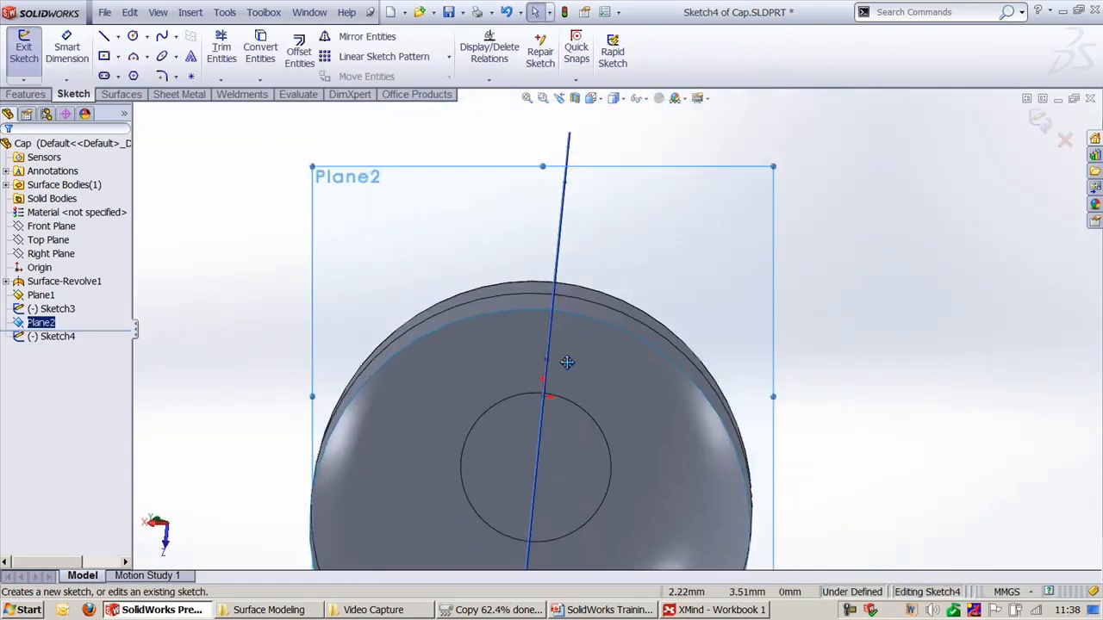
pyautogui.click(104, 38)
pyautogui.click(480, 302)
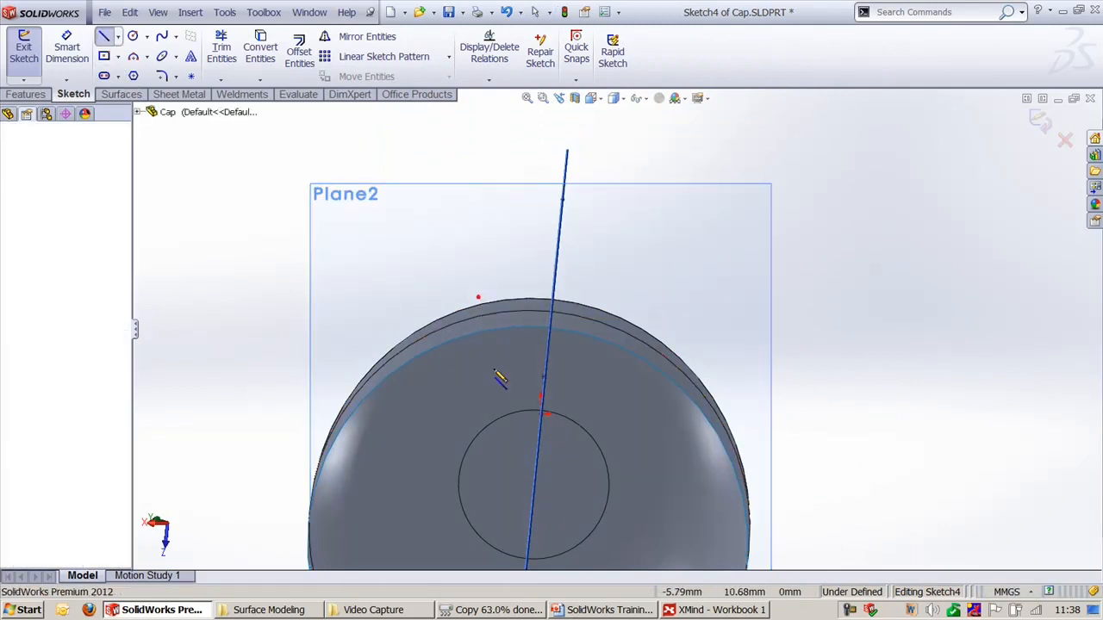
pyautogui.click(516, 392)
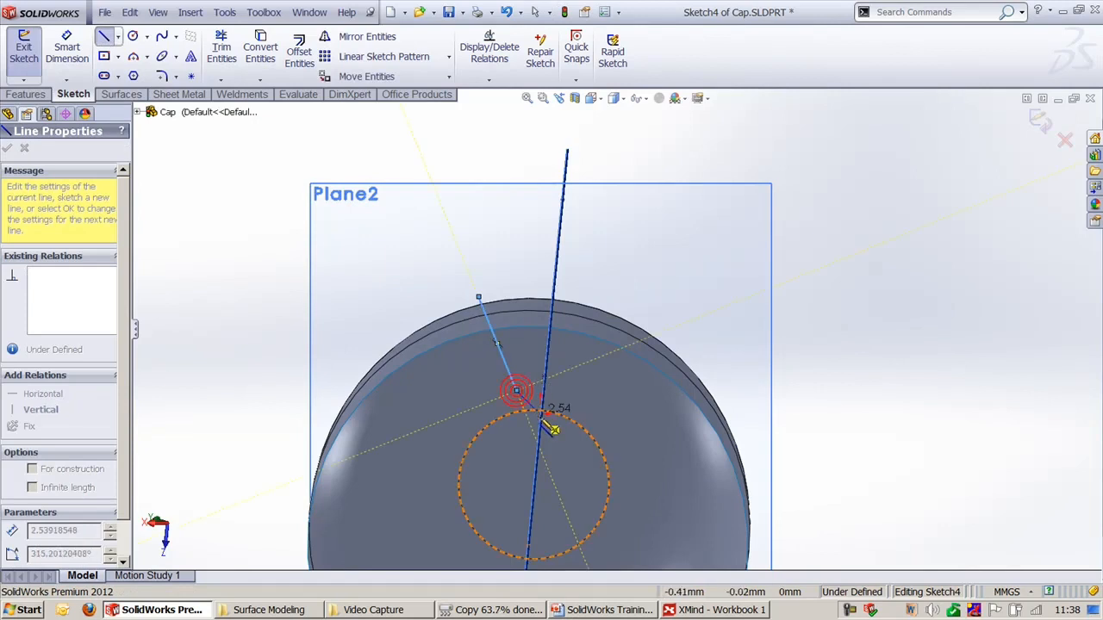
pyautogui.press('Escape')
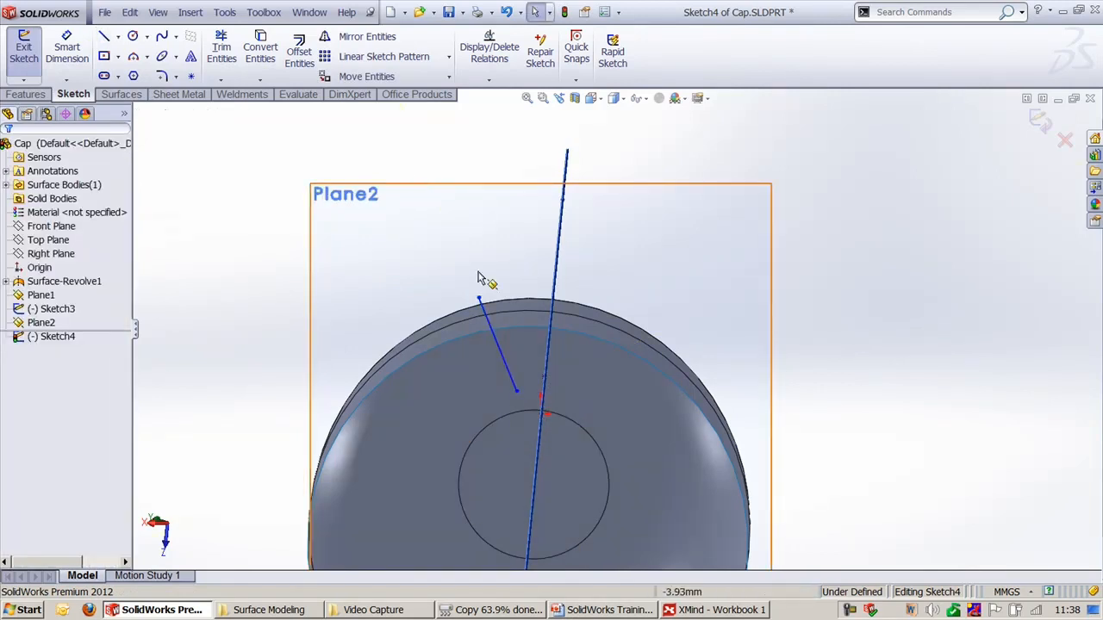
# Add a three-point arc of about 3.8 mm radius from the slanted line's lower end, bulging toward the spline's endpoint.
pyautogui.scroll(-3, 593, 368)
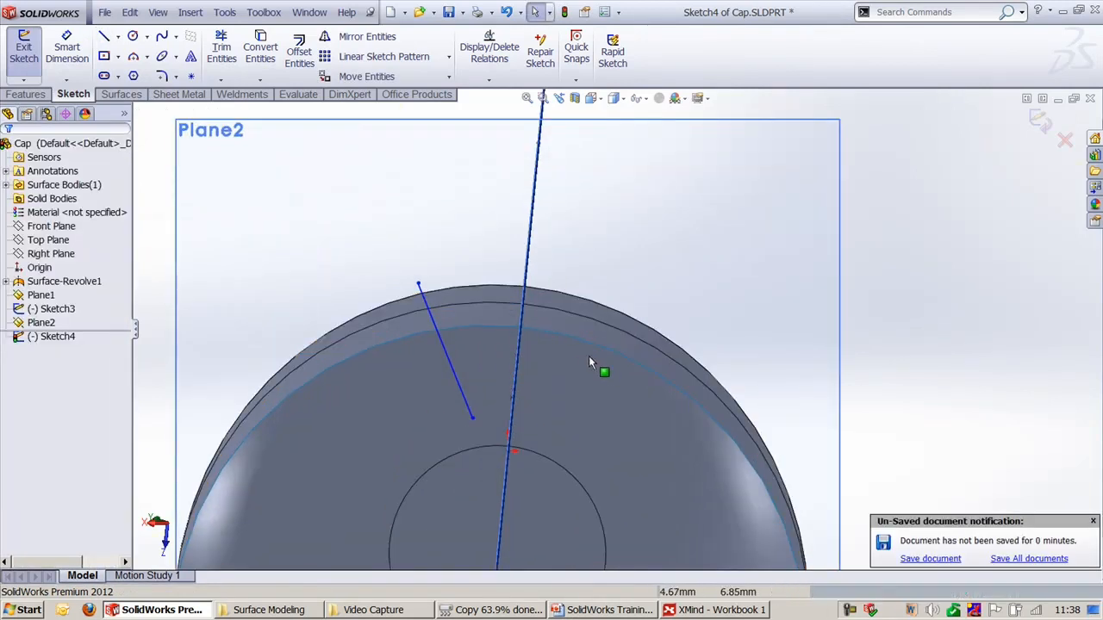
pyautogui.click(133, 58)
pyautogui.click(474, 422)
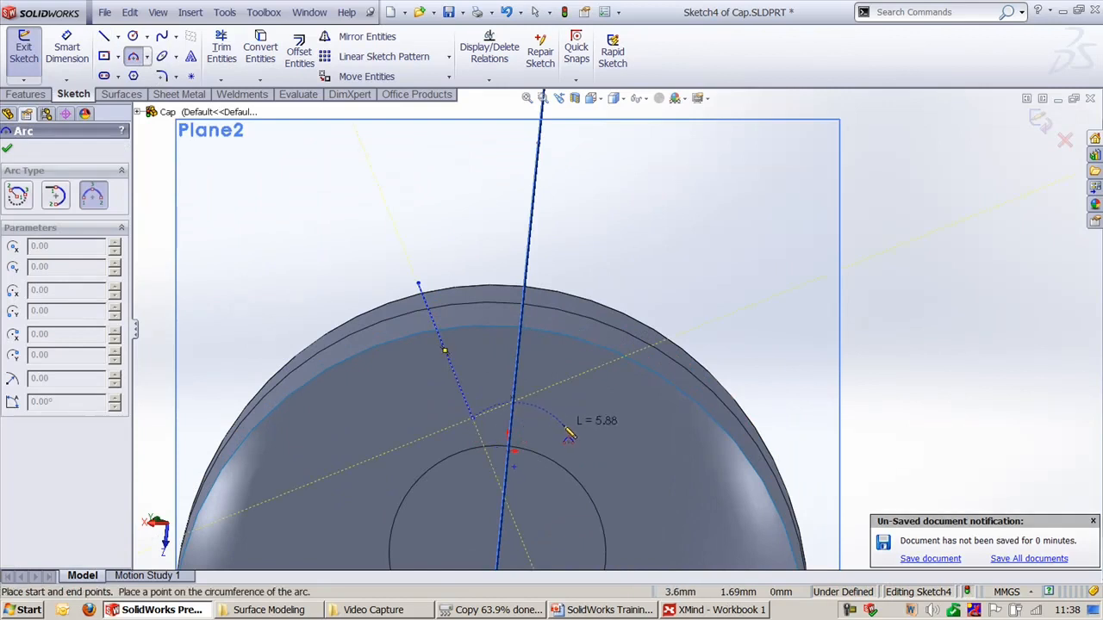
pyautogui.click(561, 424)
pyautogui.click(519, 447)
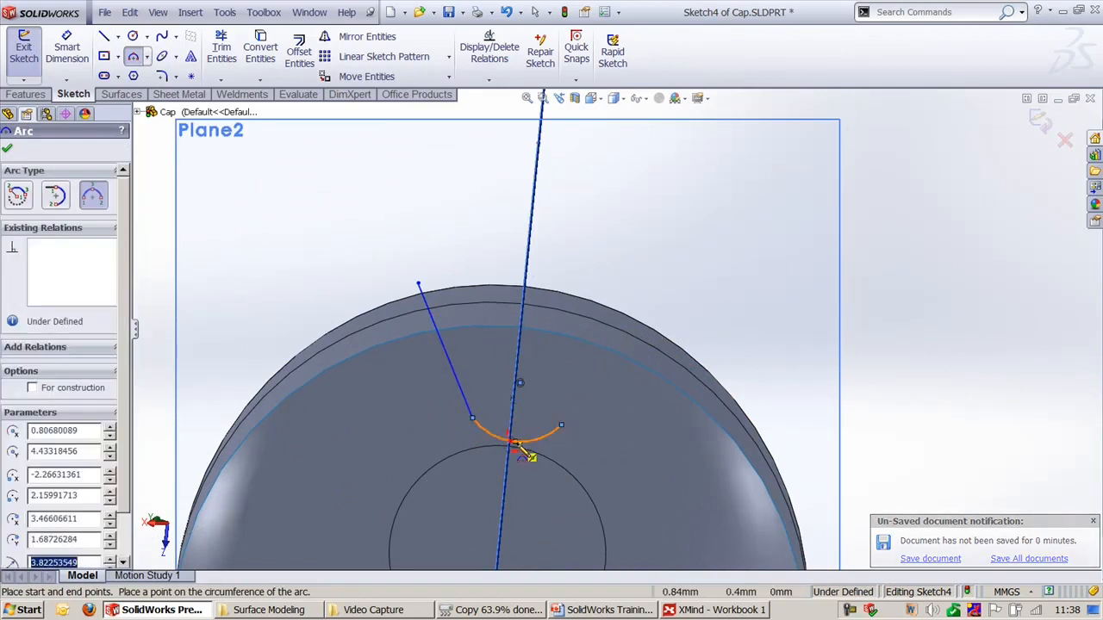
pyautogui.press('Escape')
pyautogui.scroll(-3, 514, 450)
pyautogui.click(1045, 334)
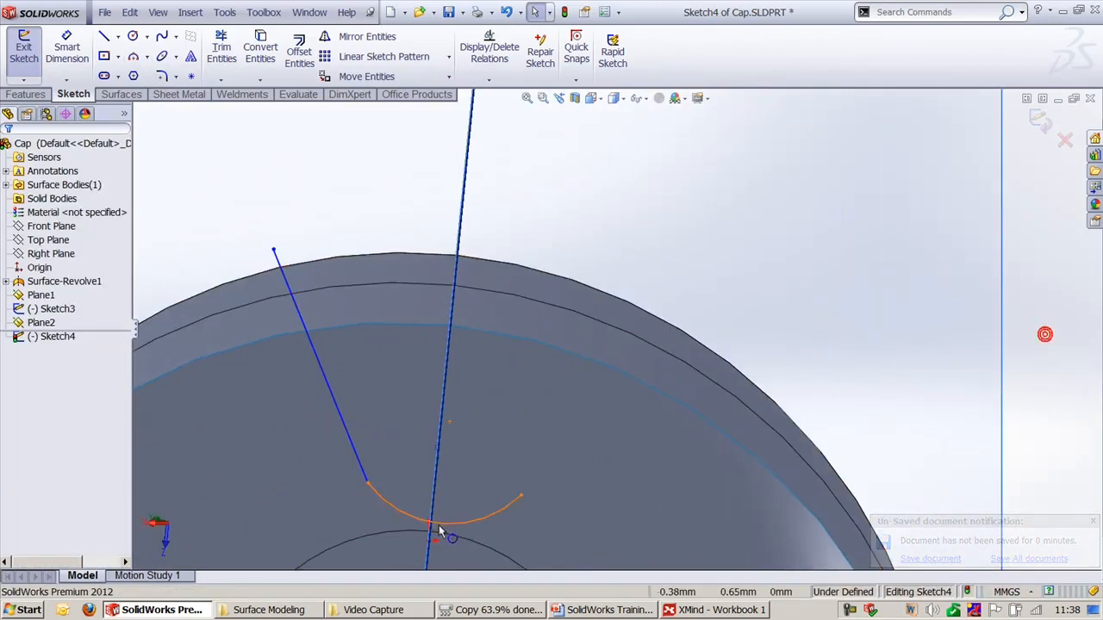
# Make the arc coincident with the endpoint of the spline in Sketch3.
pyautogui.moveTo(456, 505)
pyautogui.mouseDown(button='middle')
pyautogui.moveTo(416, 481)
pyautogui.moveTo(547, 458)
pyautogui.mouseUp(button='middle')
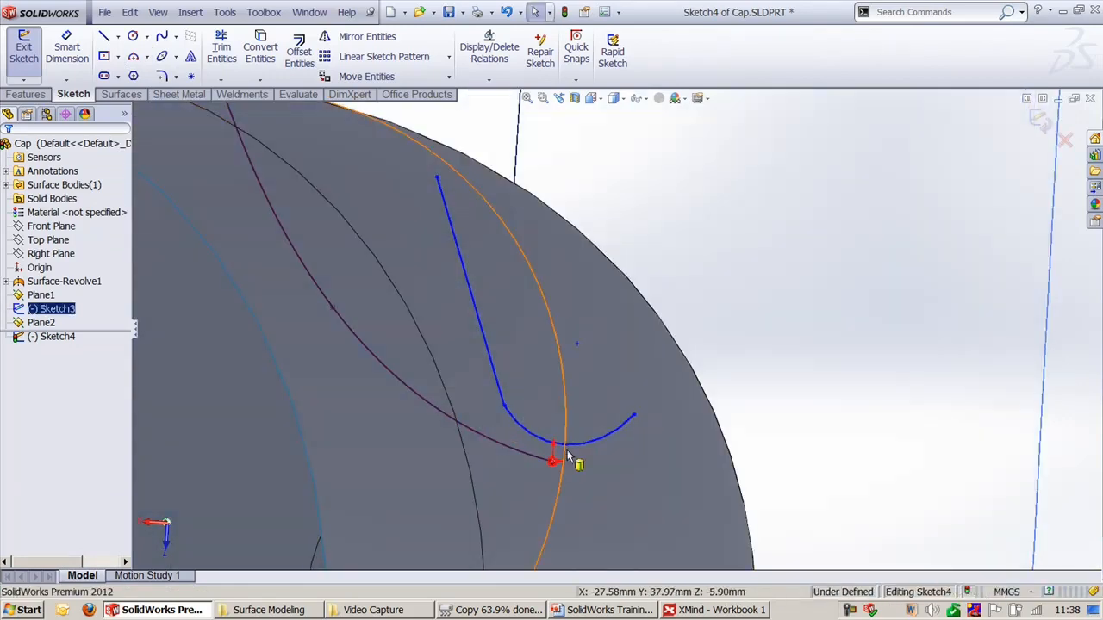
pyautogui.keyDown('ctrl'); pyautogui.click(568, 452); pyautogui.keyUp('ctrl')
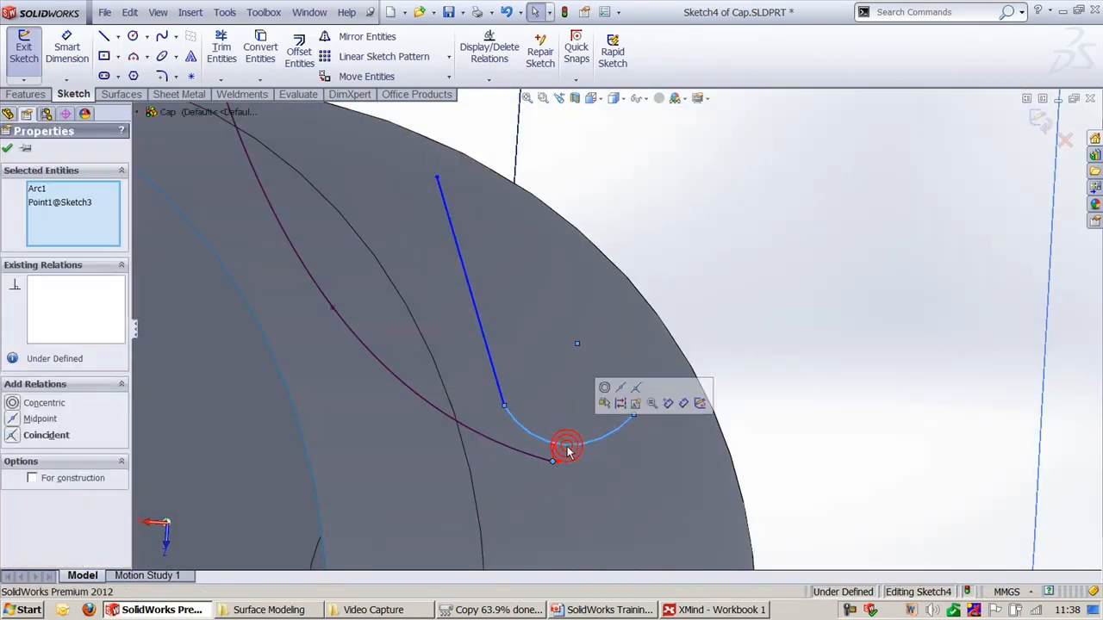
pyautogui.click(651, 408)
pyautogui.moveTo(668, 383); pyautogui.dragTo(431, 362, button='middle')
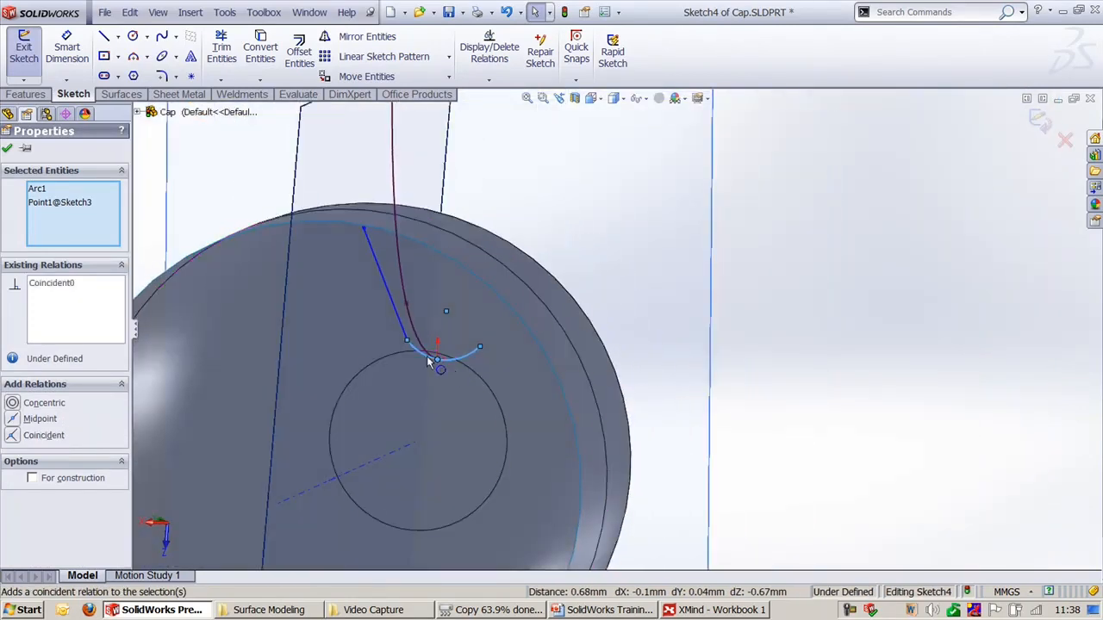
# Add a tangent relation between the slanted line and the arc.
pyautogui.keyDown('ctrl'); pyautogui.click(406, 337); pyautogui.keyUp('ctrl')
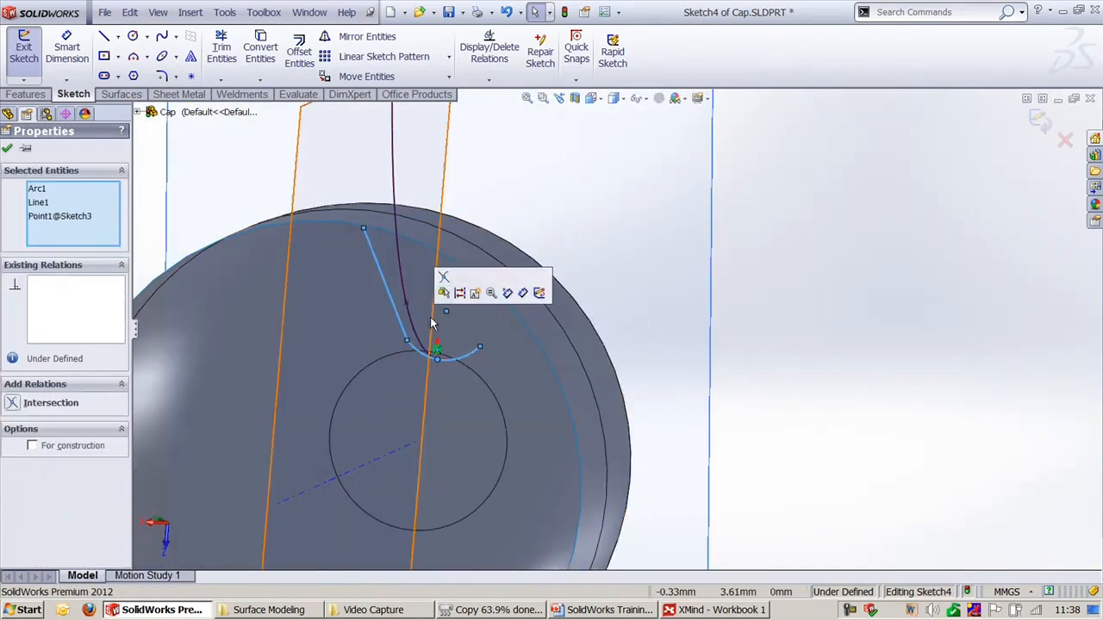
pyautogui.click(858, 300)
pyautogui.click(399, 325)
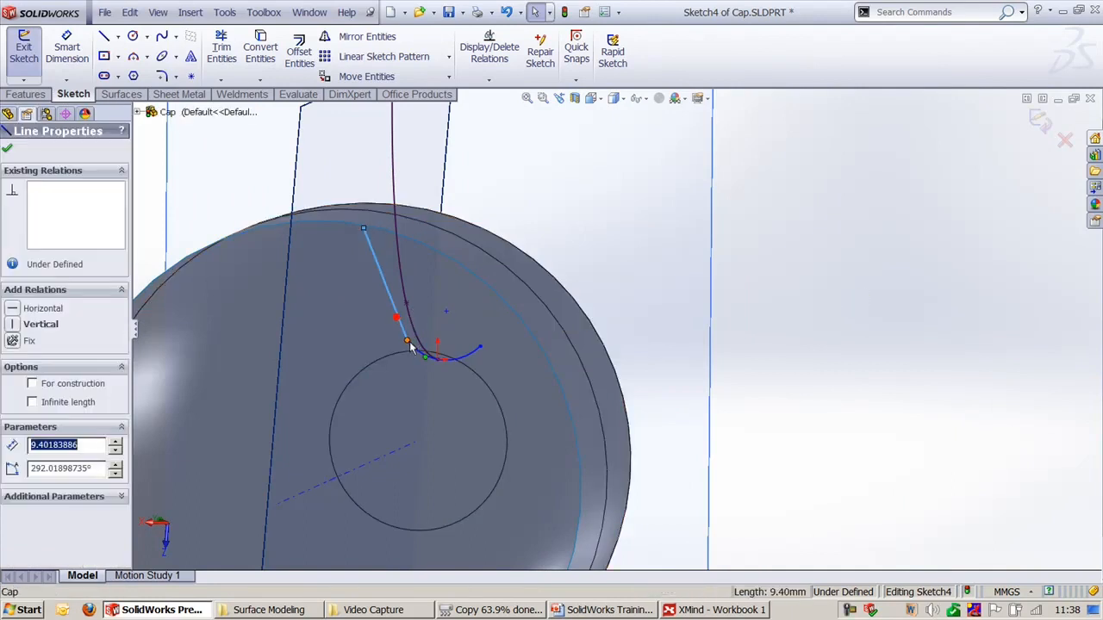
pyautogui.keyDown('ctrl'); pyautogui.click(422, 355); pyautogui.keyUp('ctrl')
pyautogui.click(452, 290)
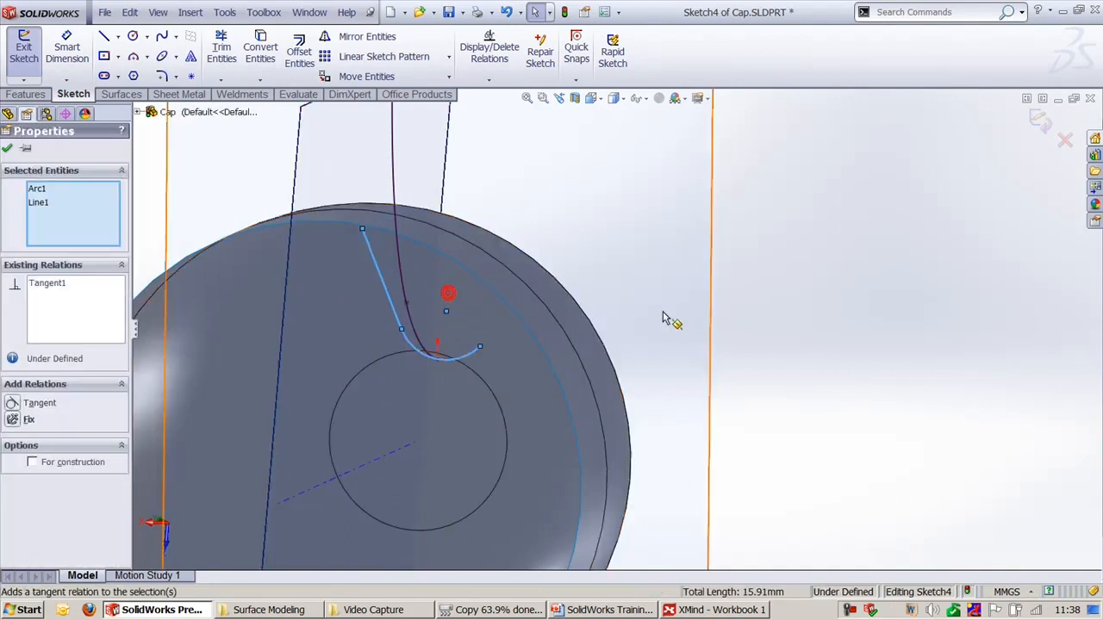
pyautogui.click(735, 318)
pyautogui.press('f')
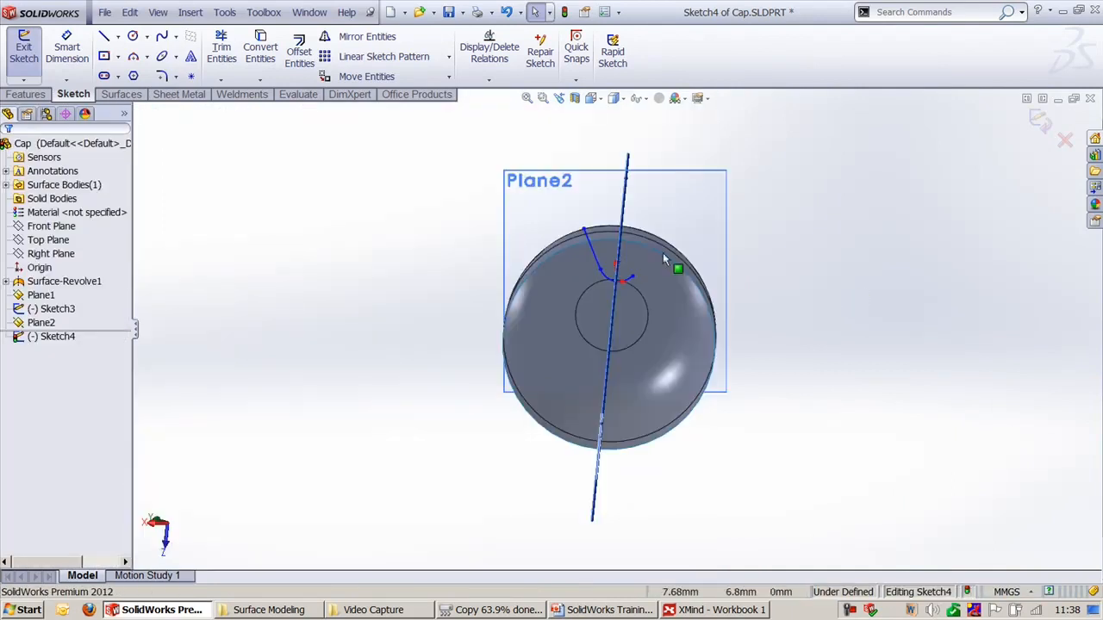
pyautogui.scroll(-3, 663, 259)
pyautogui.keyDown('ctrl'); pyautogui.moveTo(648, 195); pyautogui.dragTo(620, 344, button='middle'); pyautogui.keyUp('ctrl')
pyautogui.scroll(-1, 620, 343)
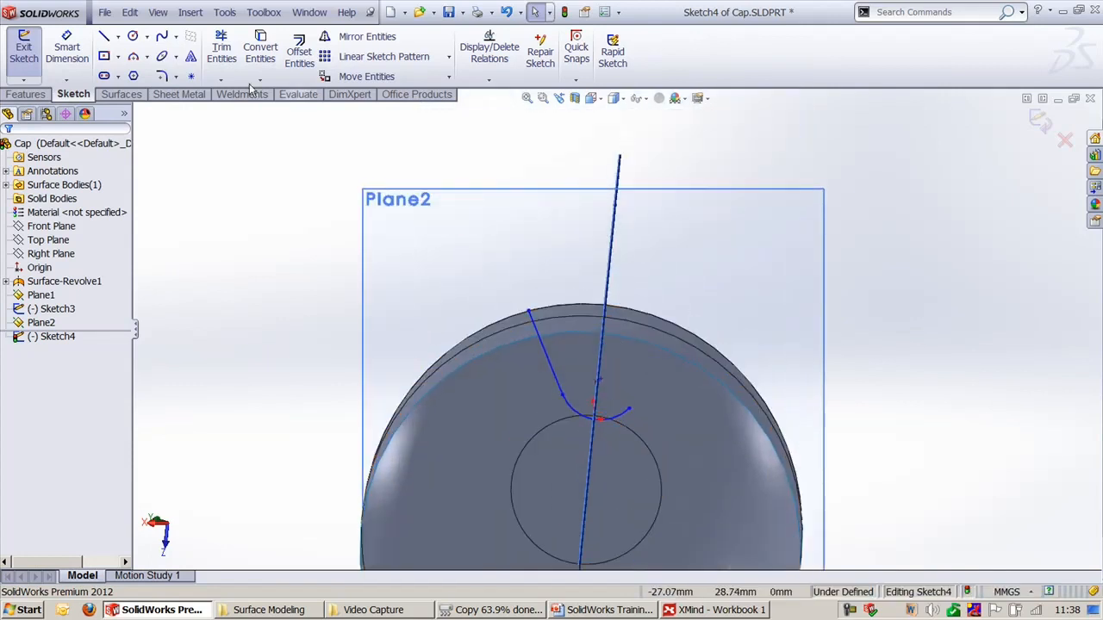
# Draw a second slanted line about 9.4 mm long outward from the arc's free end and exit the sketch.
pyautogui.click(104, 36)
pyautogui.click(629, 410)
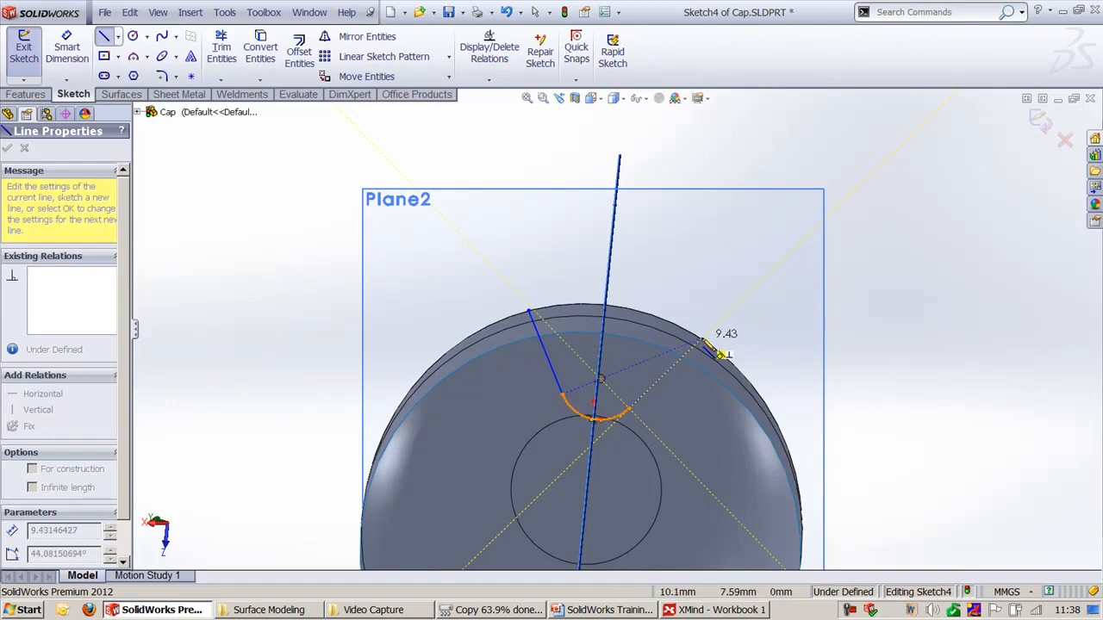
pyautogui.click(702, 339)
pyautogui.click(1039, 122)
pyautogui.click(937, 269)
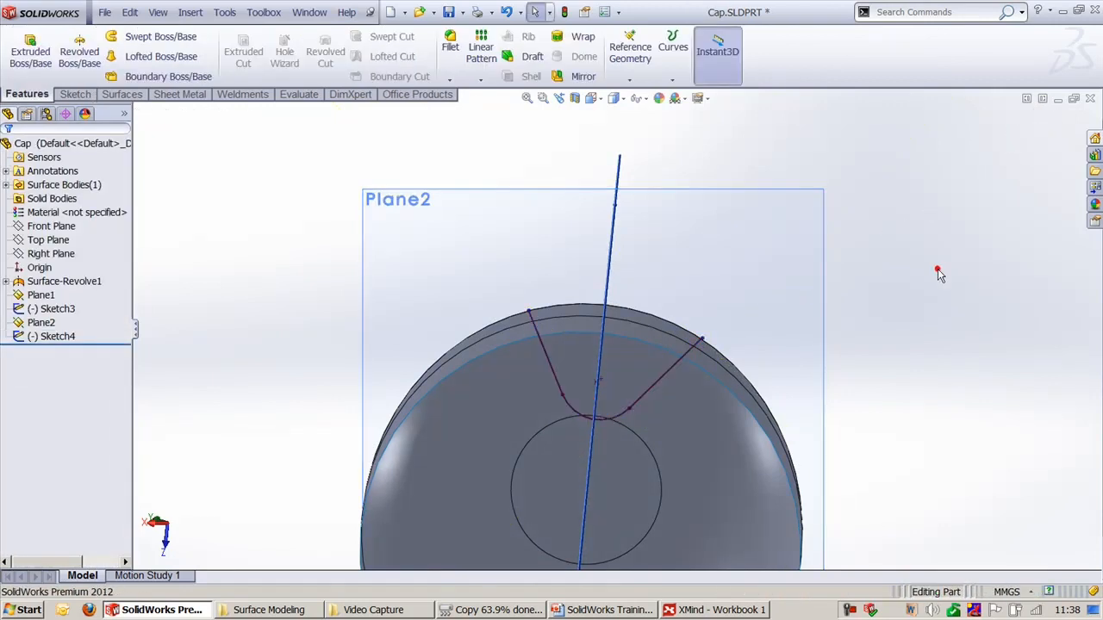
# Create a swept surface using Sketch4 as the profile and Sketch3 as the path.
pyautogui.hotkey('ctrl', '7')
pyautogui.moveTo(698, 242); pyautogui.dragTo(797, 289, button='middle')
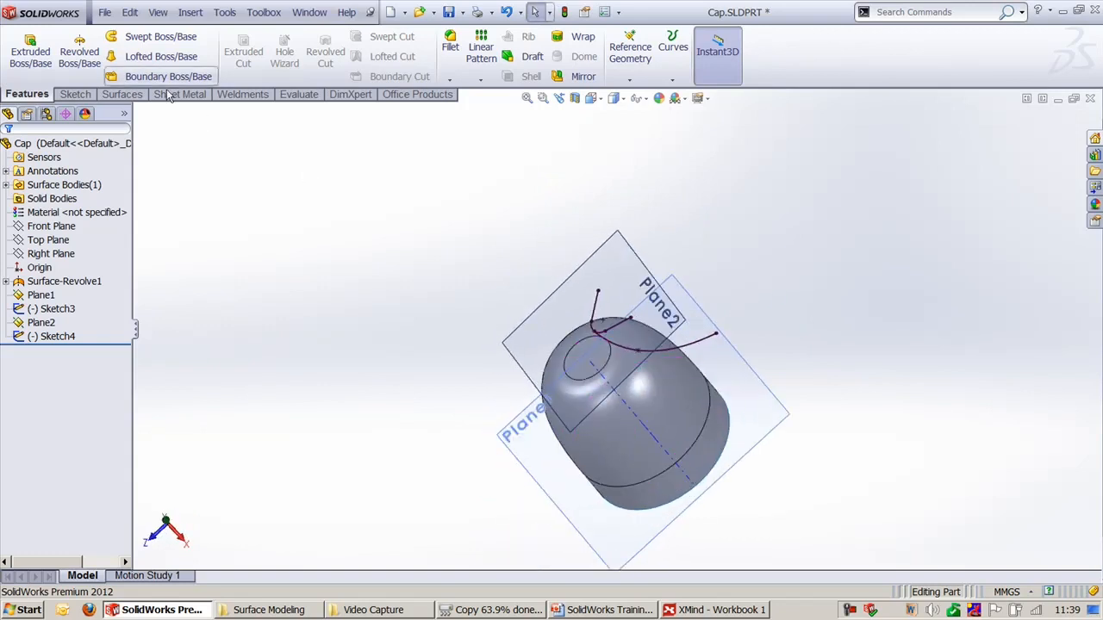
pyautogui.click(147, 37)
pyautogui.press('Escape')
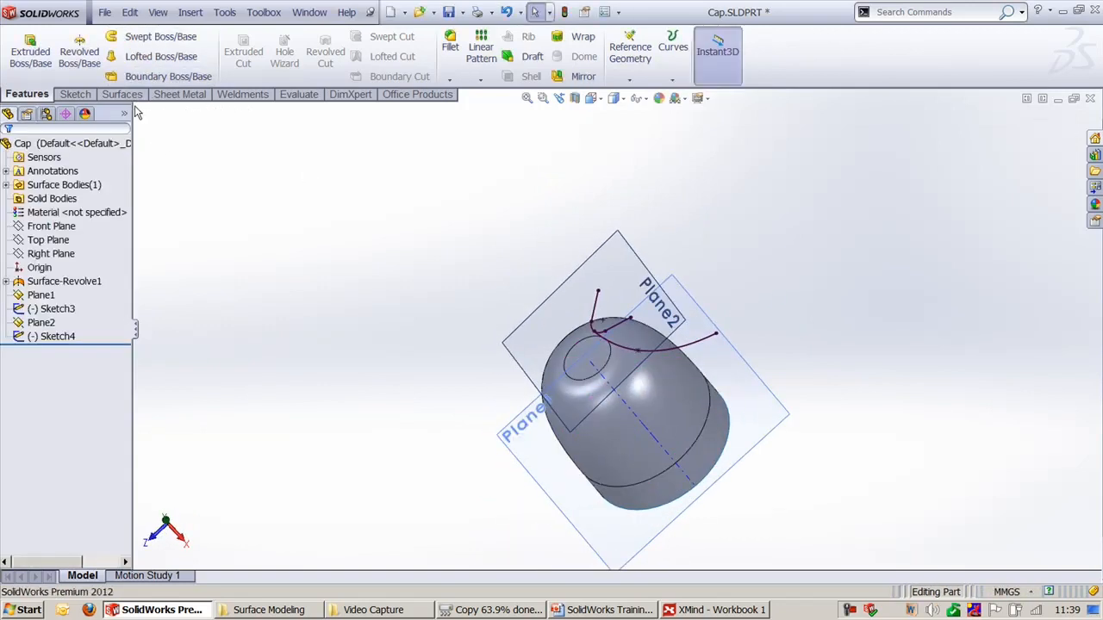
pyautogui.click(121, 94)
pyautogui.click(117, 53)
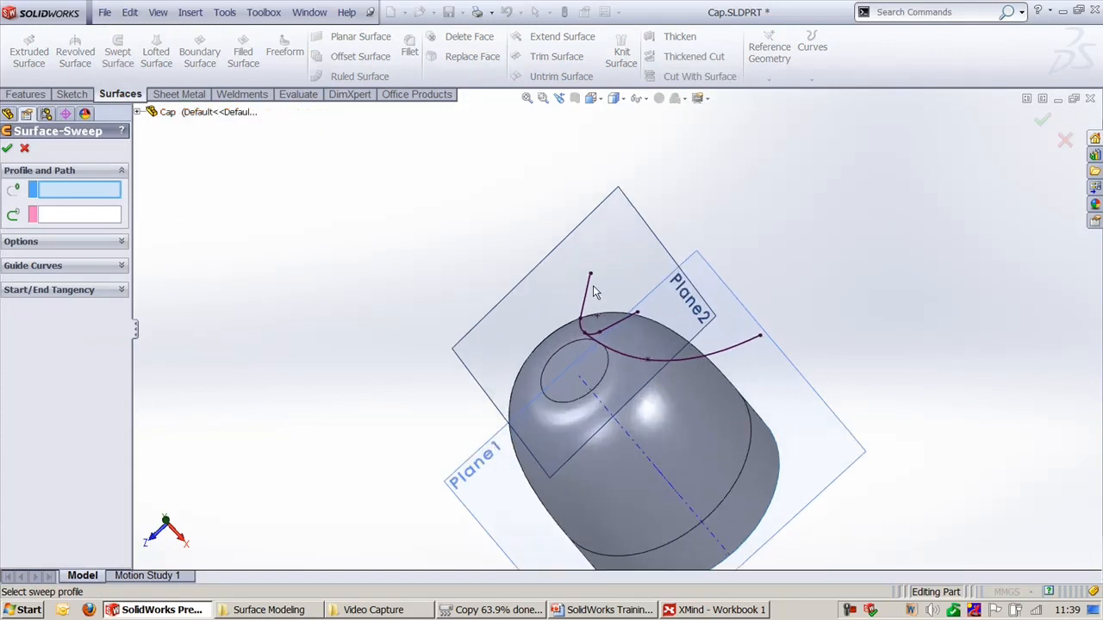
pyautogui.click(590, 290)
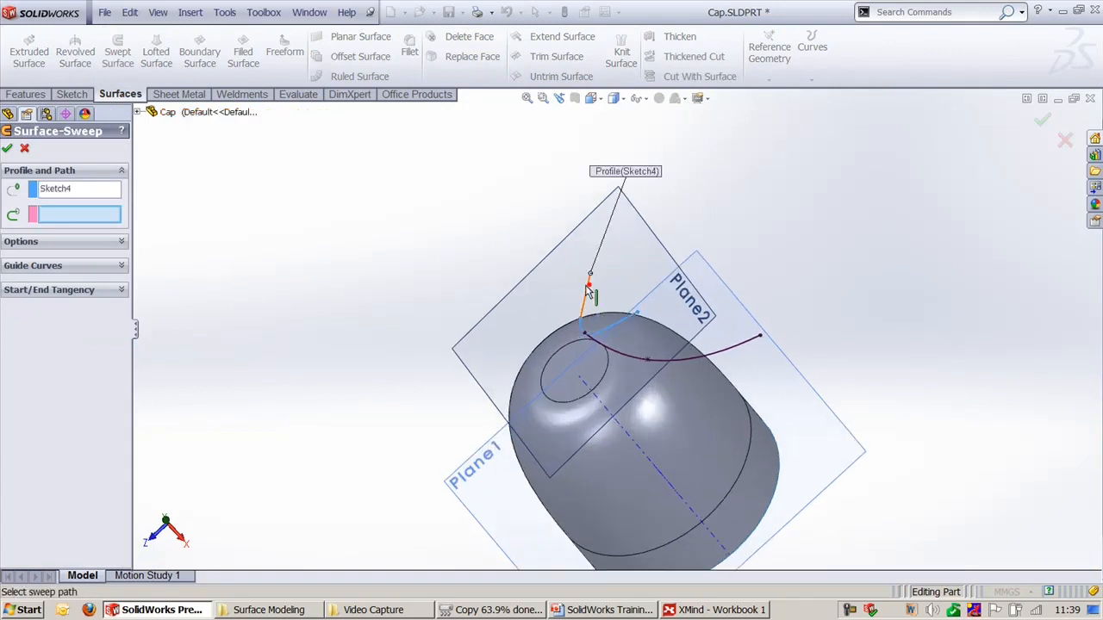
pyautogui.click(607, 352)
pyautogui.press('Return')
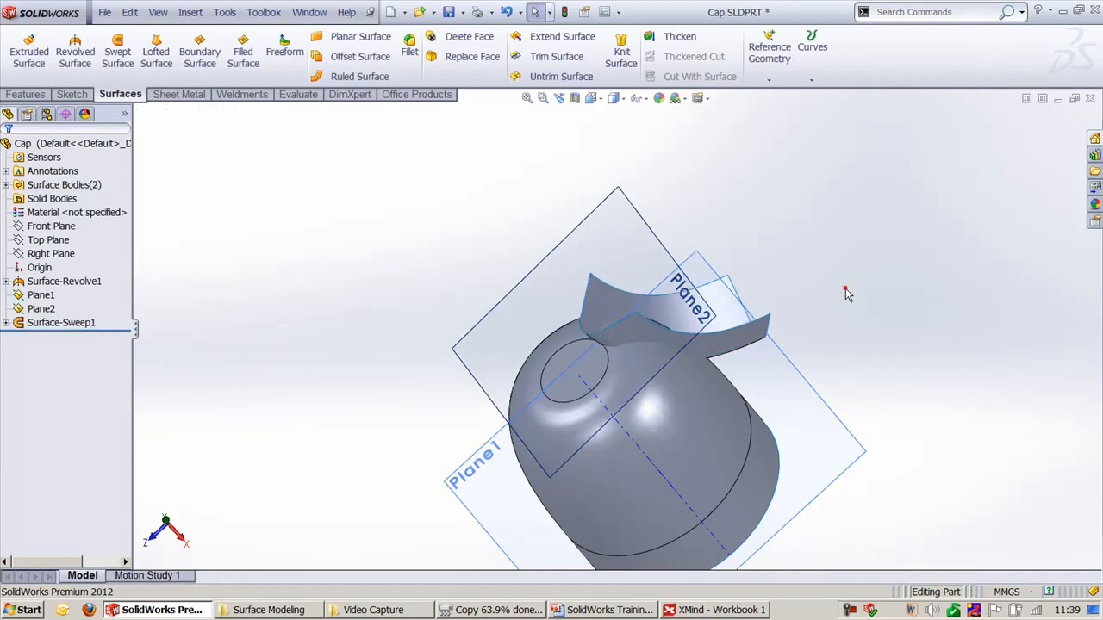
# Hide Plane1 and Plane2.
pyautogui.hotkey('ctrl', '7')
pyautogui.keyDown('shift'); pyautogui.moveTo(845, 288); pyautogui.dragTo(804, 209, button='middle'); pyautogui.keyUp('shift')
pyautogui.keyDown('ctrl'); pyautogui.moveTo(804, 209); pyautogui.dragTo(765, 272, button='middle'); pyautogui.keyUp('ctrl')
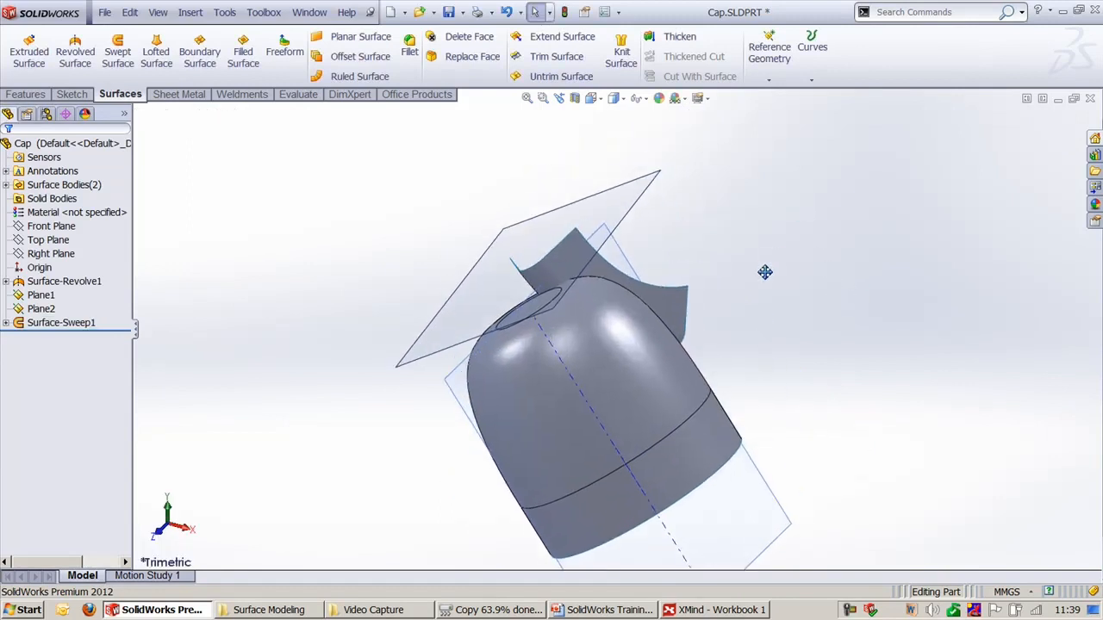
pyautogui.click(748, 502)
pyautogui.click(814, 448)
pyautogui.click(484, 253)
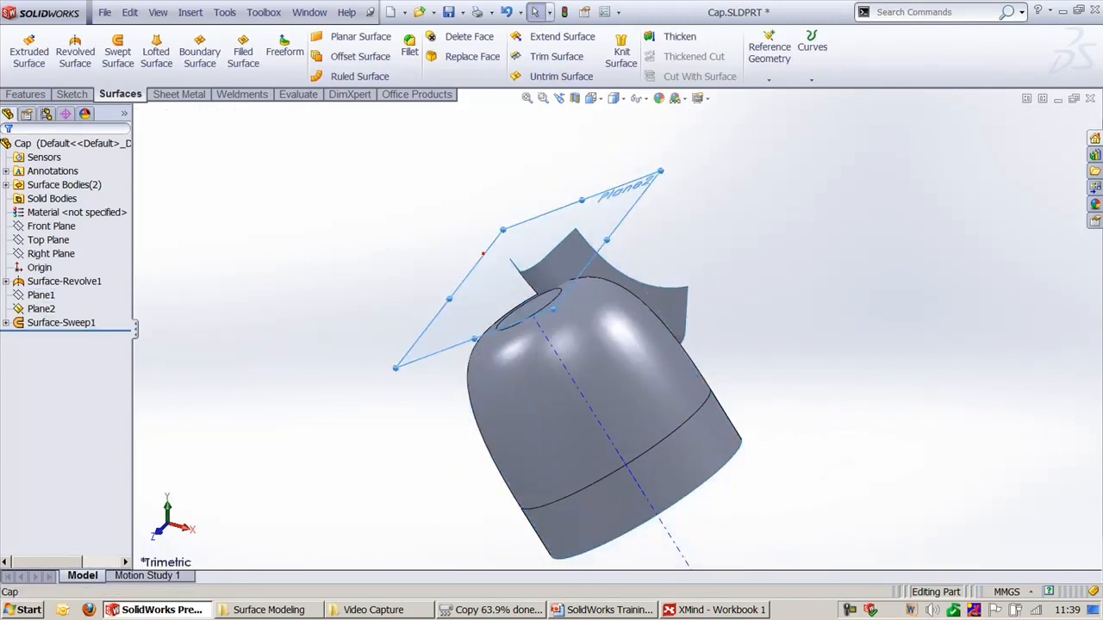
pyautogui.click(856, 331)
pyautogui.click(561, 208)
pyautogui.click(567, 210)
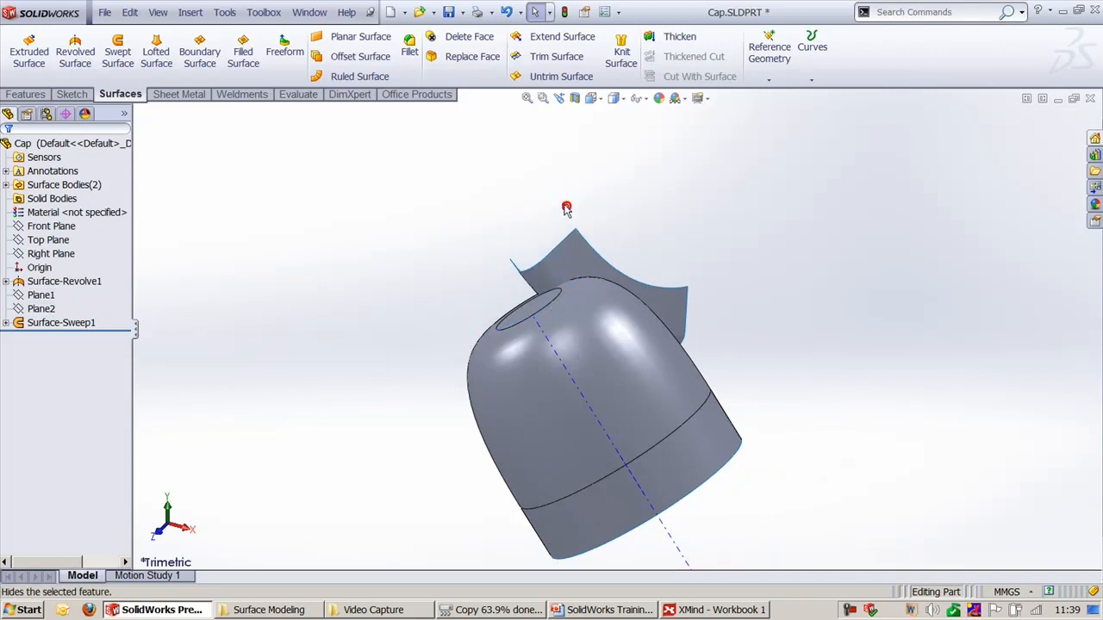
# Set up a mutual surface trim with Surface-Revolve1 and Surface-Sweep1 as the trimming surfaces.
pyautogui.moveTo(566, 210); pyautogui.dragTo(422, 278, button='middle')
pyautogui.click(556, 57)
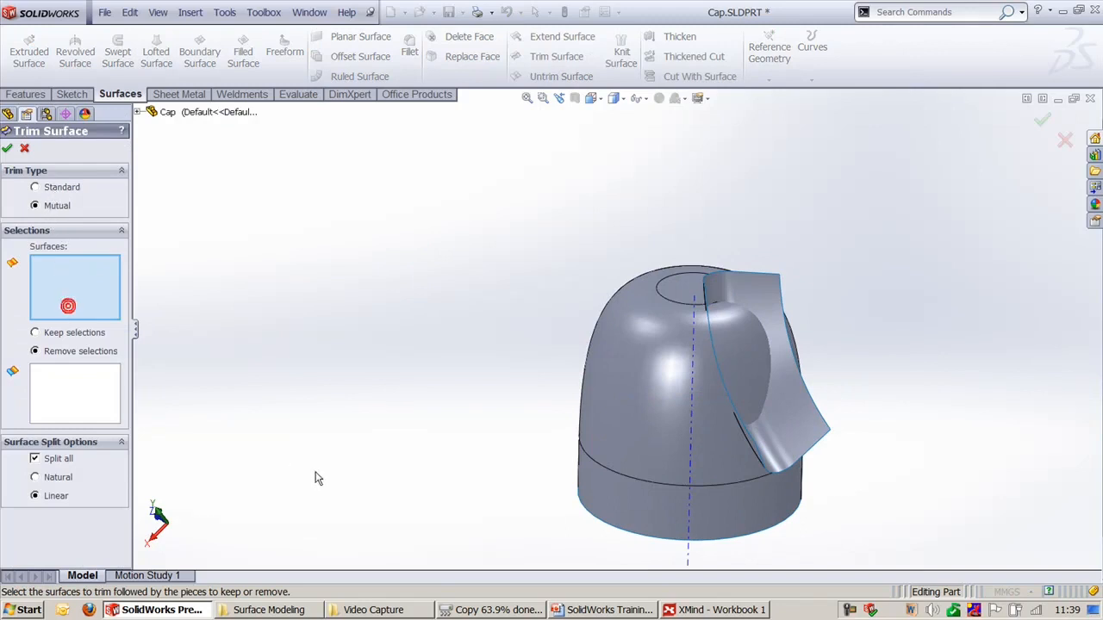
pyautogui.click(680, 345)
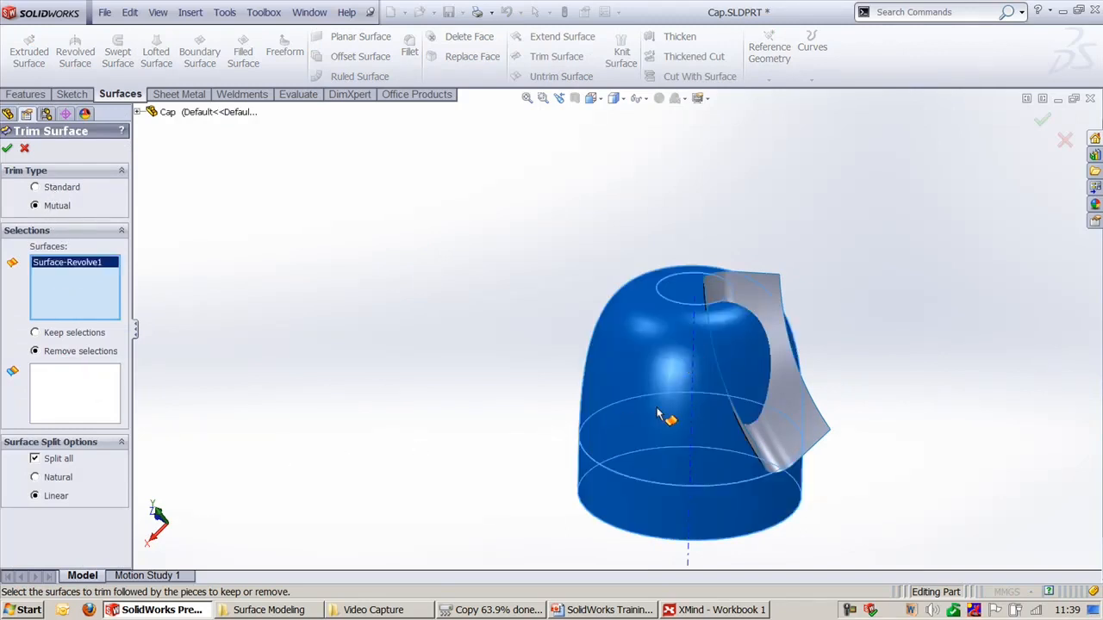
pyautogui.click(52, 299)
pyautogui.click(778, 361)
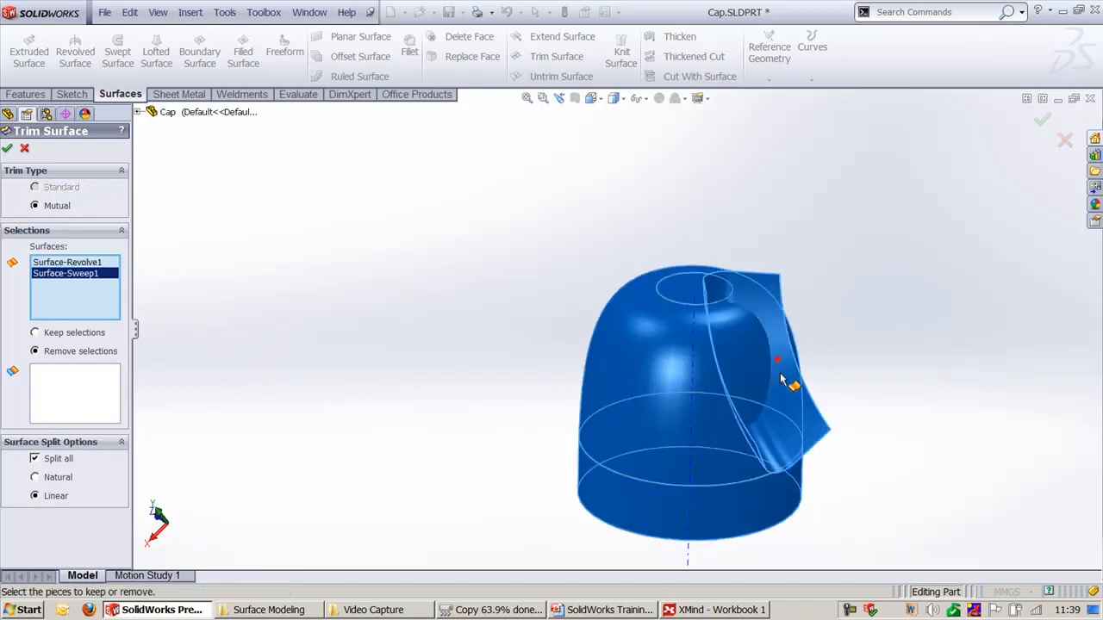
pyautogui.keyDown('ctrl'); pyautogui.moveTo(812, 345); pyautogui.dragTo(695, 297, button='middle'); pyautogui.keyUp('ctrl')
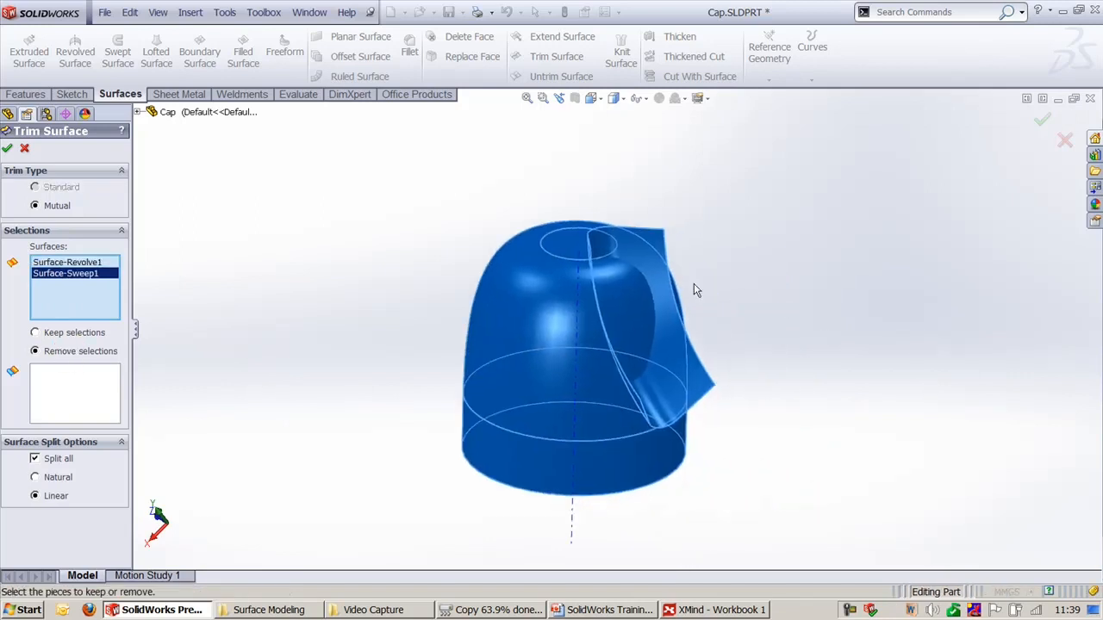
pyautogui.scroll(-2, 702, 290)
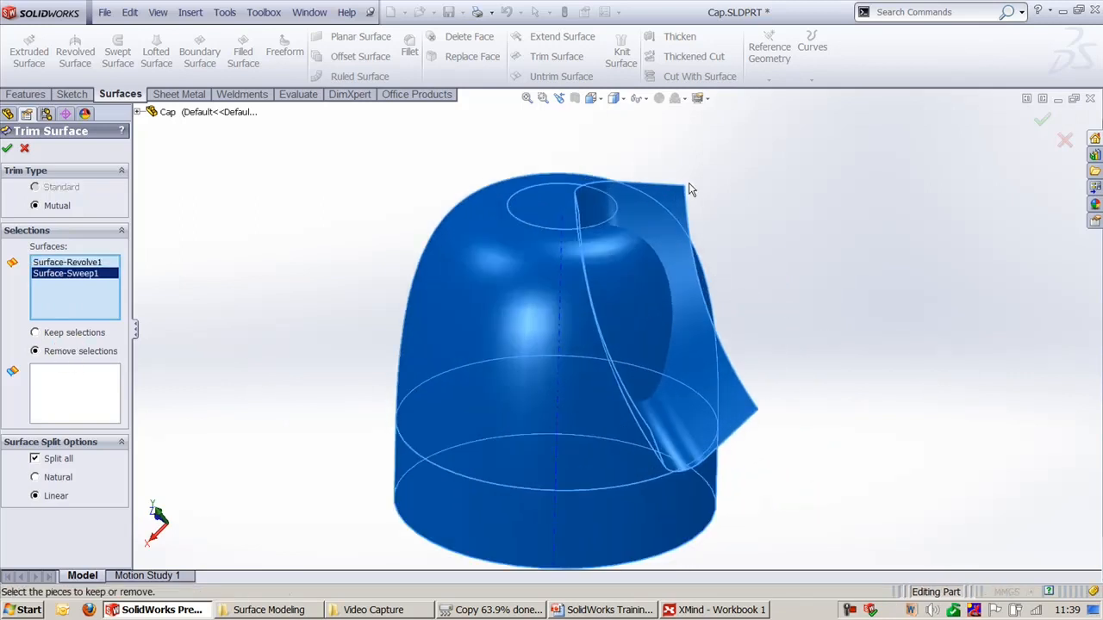
# Try choosing pieces for the mutual trim with both the keep and remove options, and cancel the command.
pyautogui.click(60, 263)
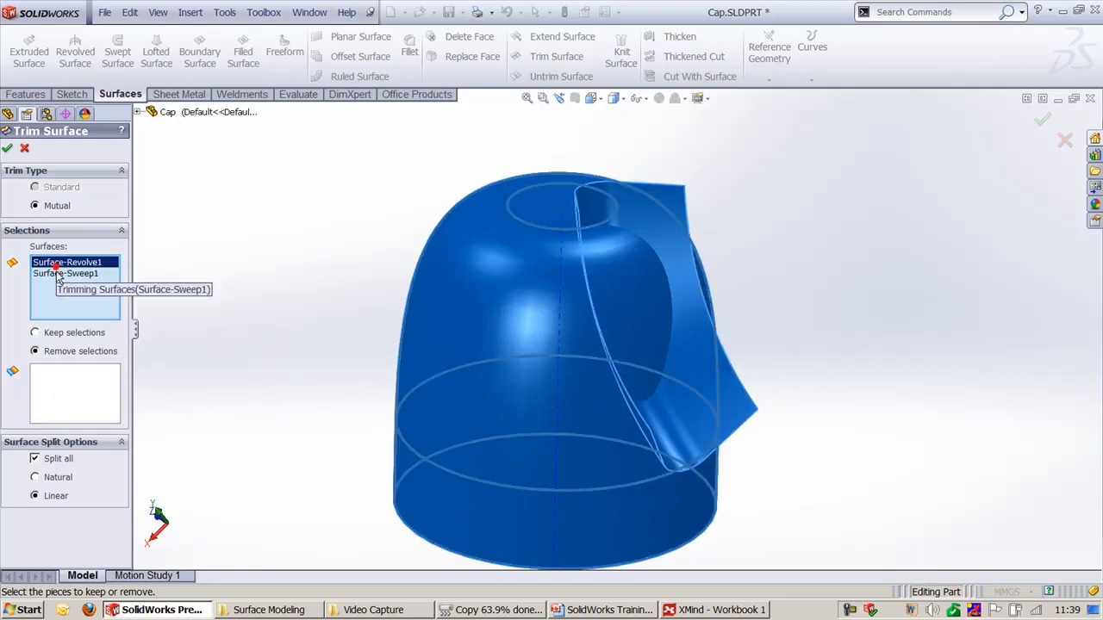
pyautogui.click(51, 333)
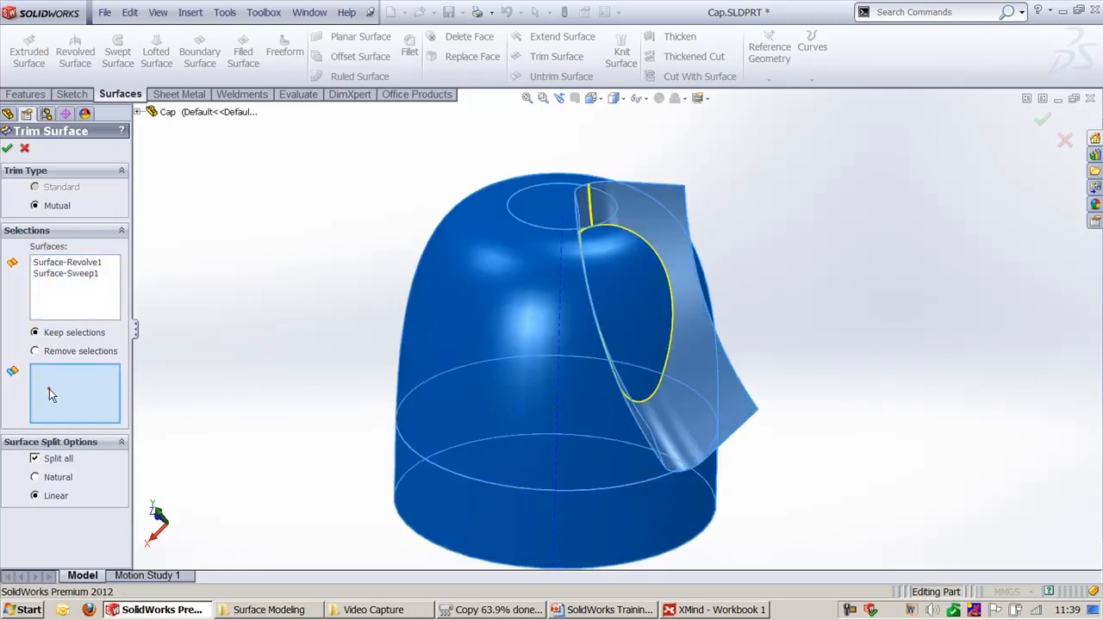
pyautogui.click(673, 314)
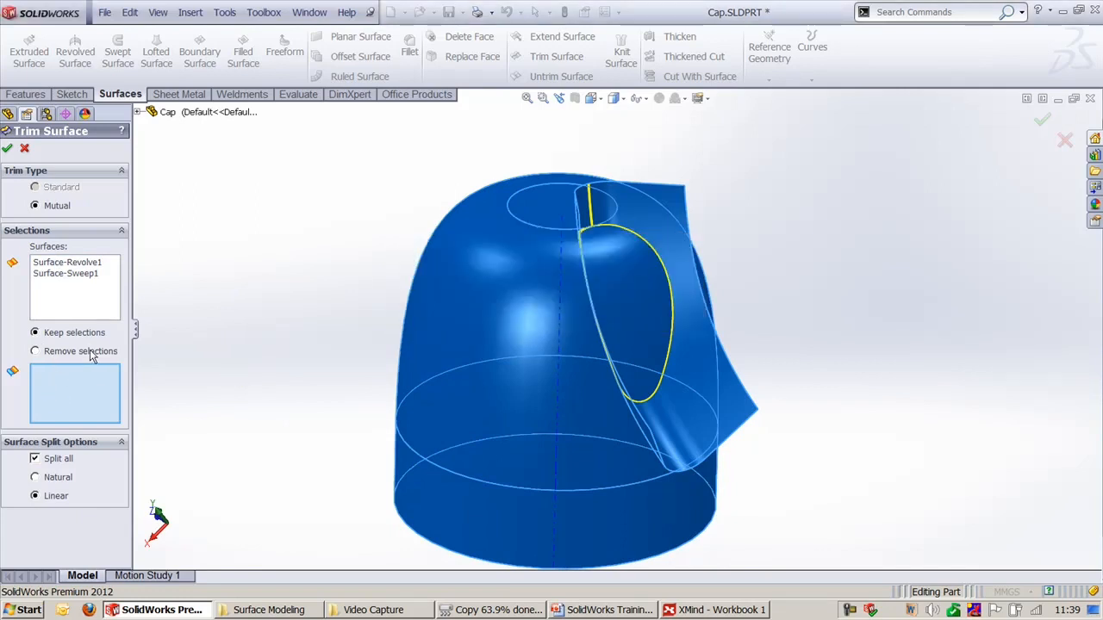
pyautogui.click(76, 382)
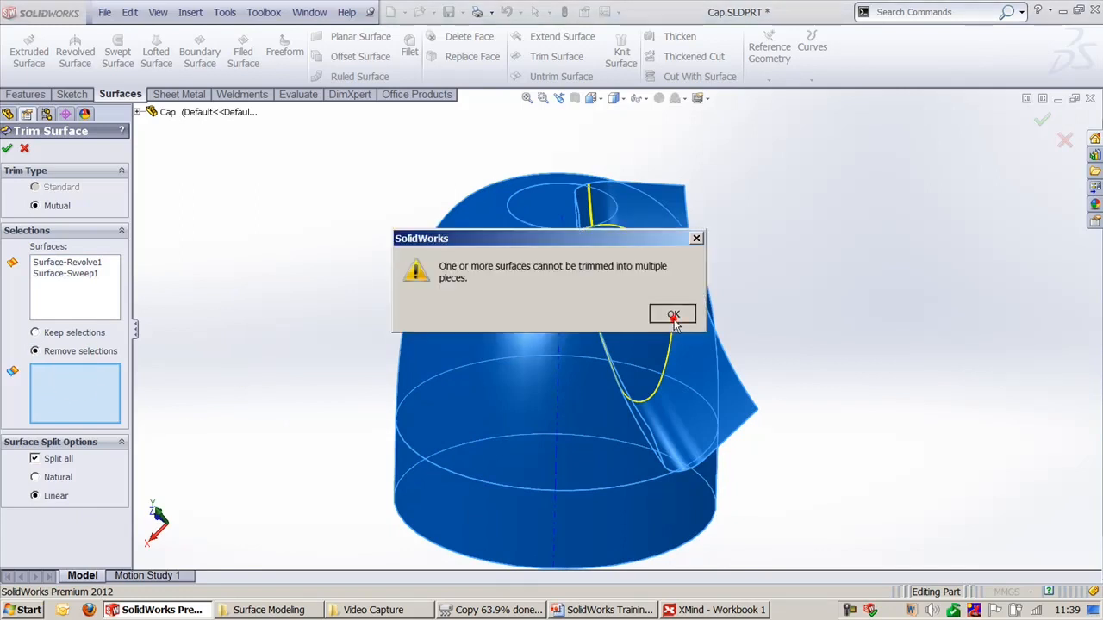
pyautogui.moveTo(813, 325); pyautogui.dragTo(897, 299, button='middle')
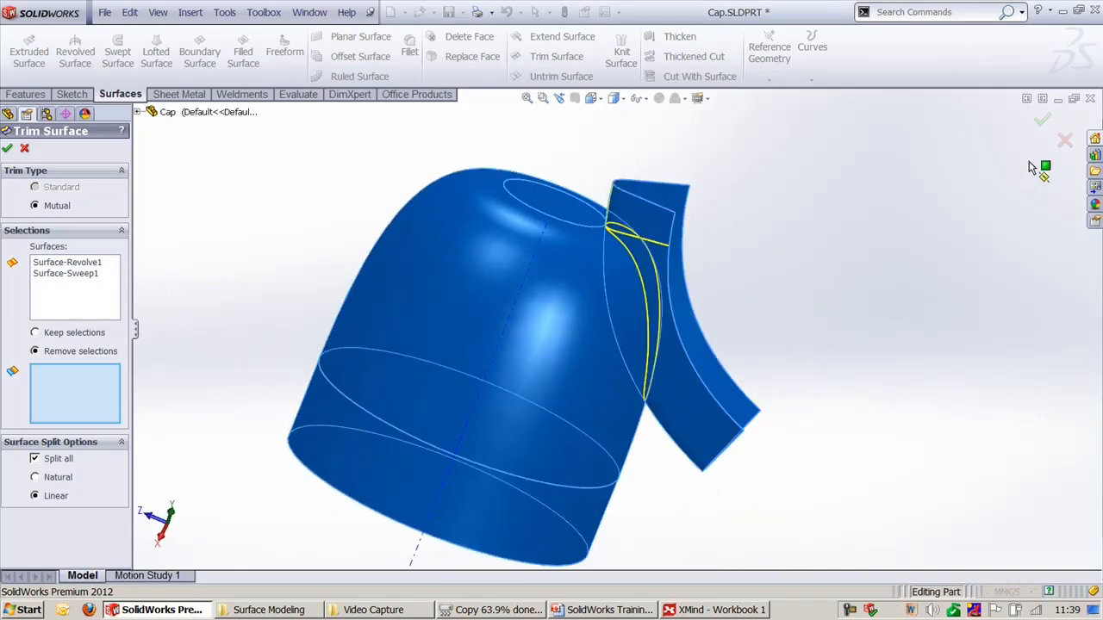
pyautogui.click(1065, 140)
# Trim the swept surface with a standard trim, using Surface-Revolve1 as the trim tool and removing the swept piece outside the cap.
pyautogui.moveTo(955, 215); pyautogui.dragTo(803, 267, button='middle')
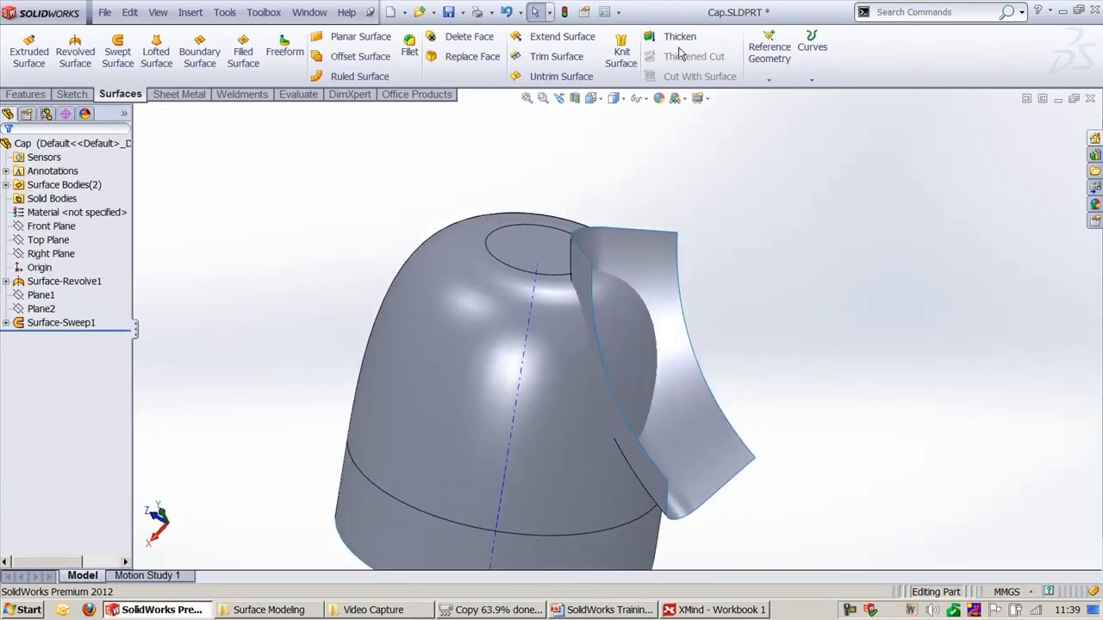
pyautogui.click(556, 56)
pyautogui.click(35, 187)
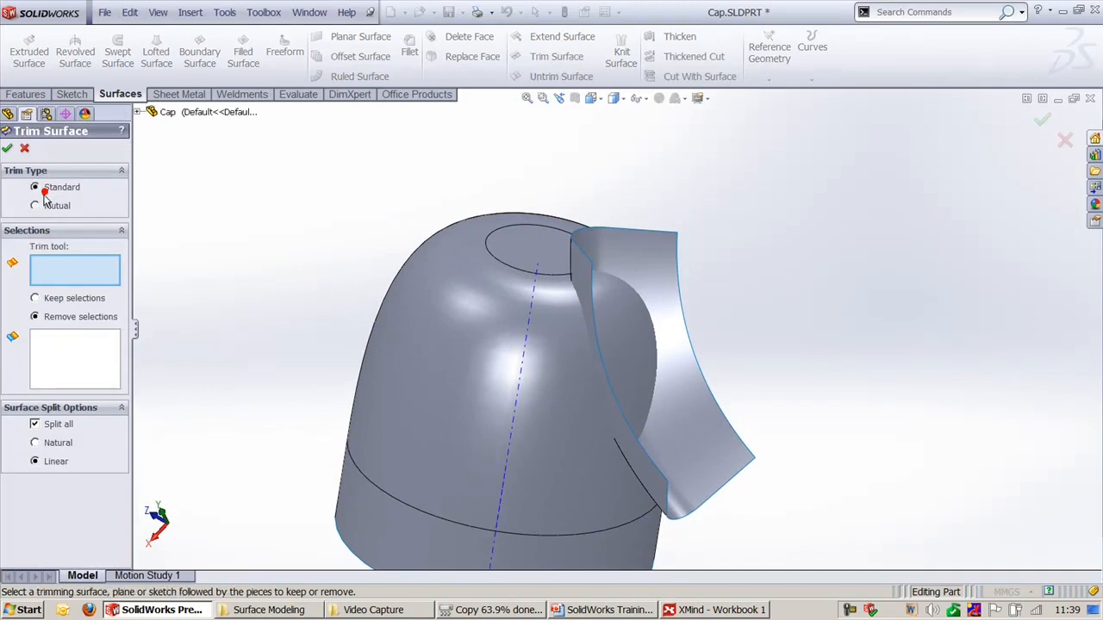
pyautogui.click(666, 290)
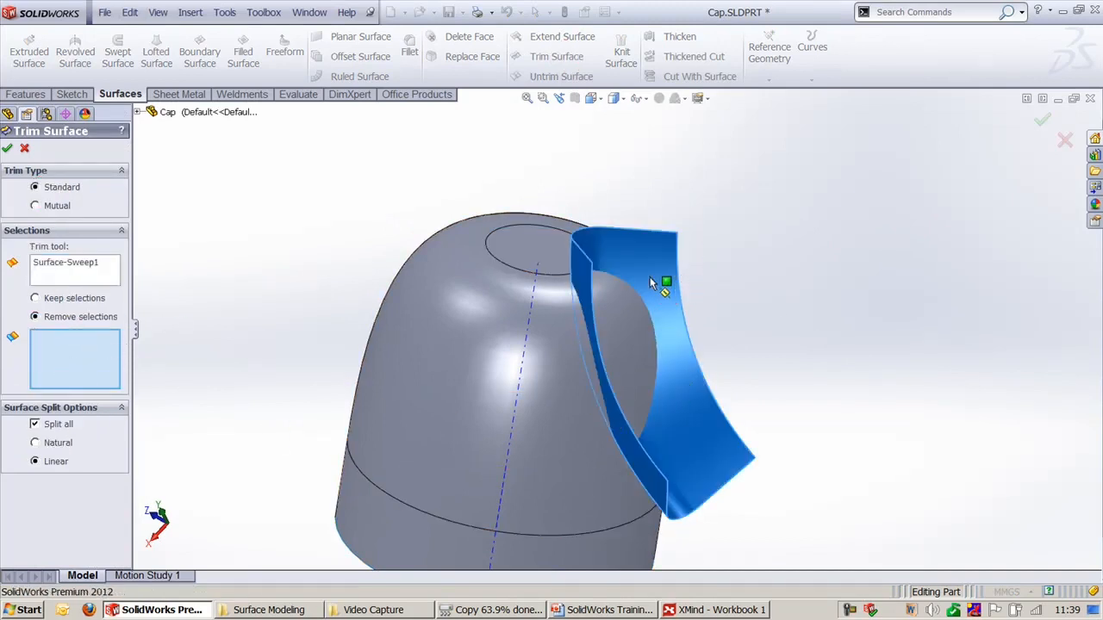
pyautogui.click(66, 273)
pyautogui.rightClick(69, 273)
pyautogui.click(116, 278)
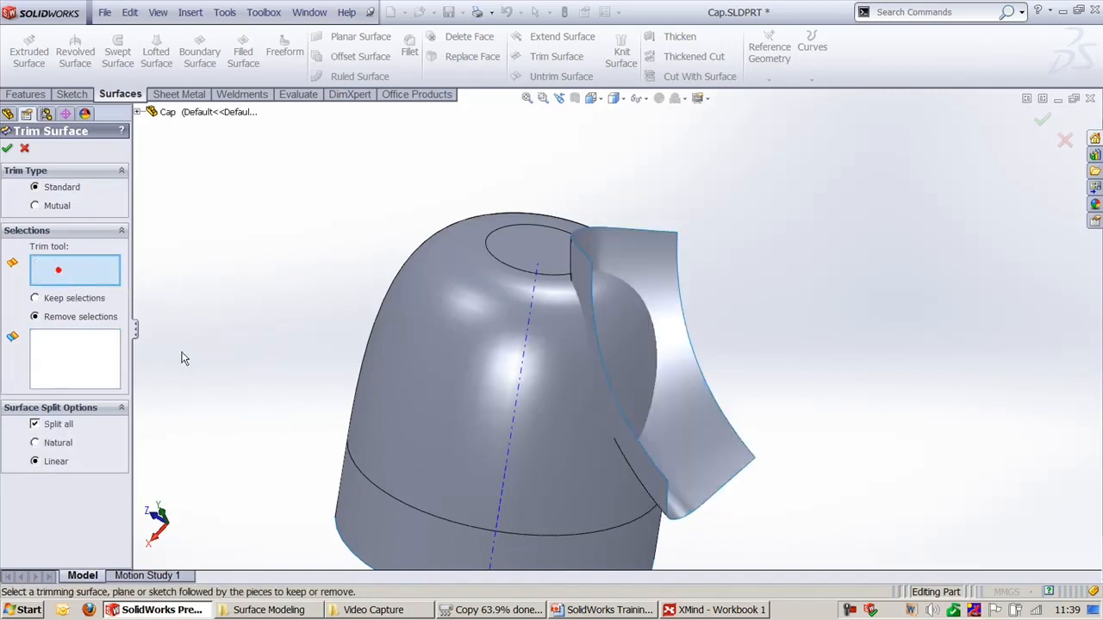
pyautogui.click(560, 361)
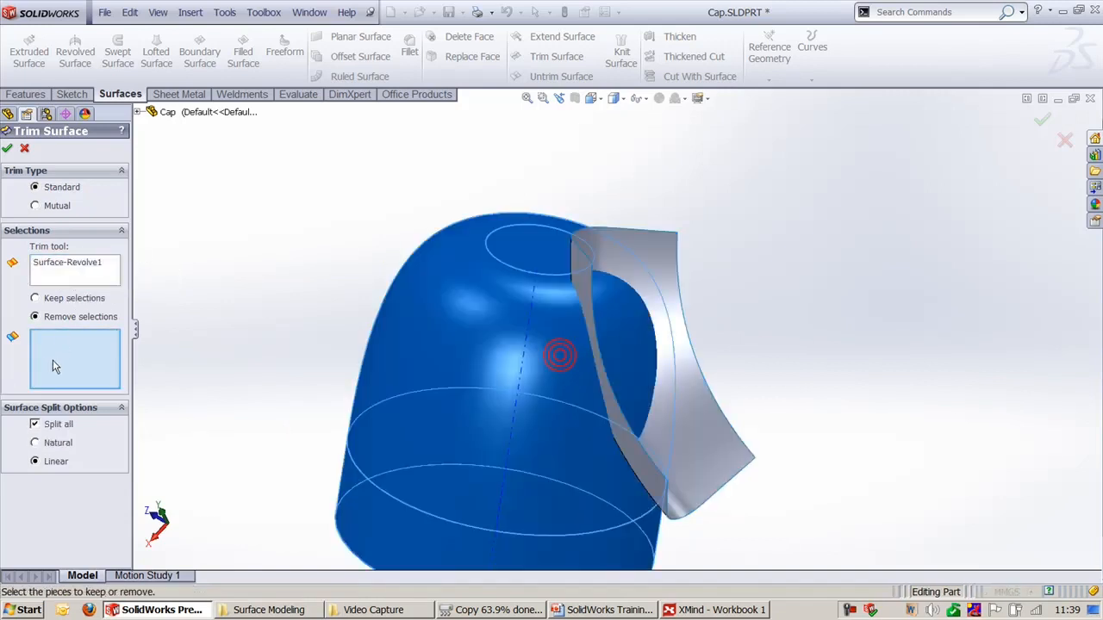
pyautogui.click(648, 255)
pyautogui.press('Return')
pyautogui.moveTo(833, 312); pyautogui.dragTo(687, 343, button='middle')
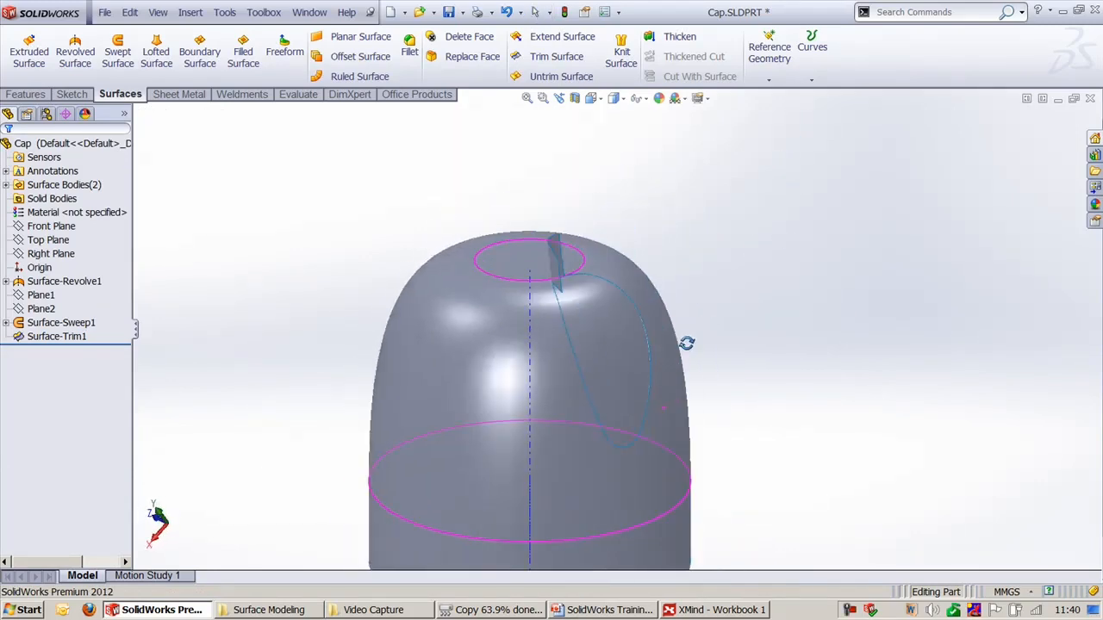
# Reopen Surface-Trim1 to examine its trim tool and removed piece, and close it without changes.
pyautogui.click(56, 336)
pyautogui.keyDown('ctrl'); pyautogui.click(61, 322); pyautogui.keyUp('ctrl')
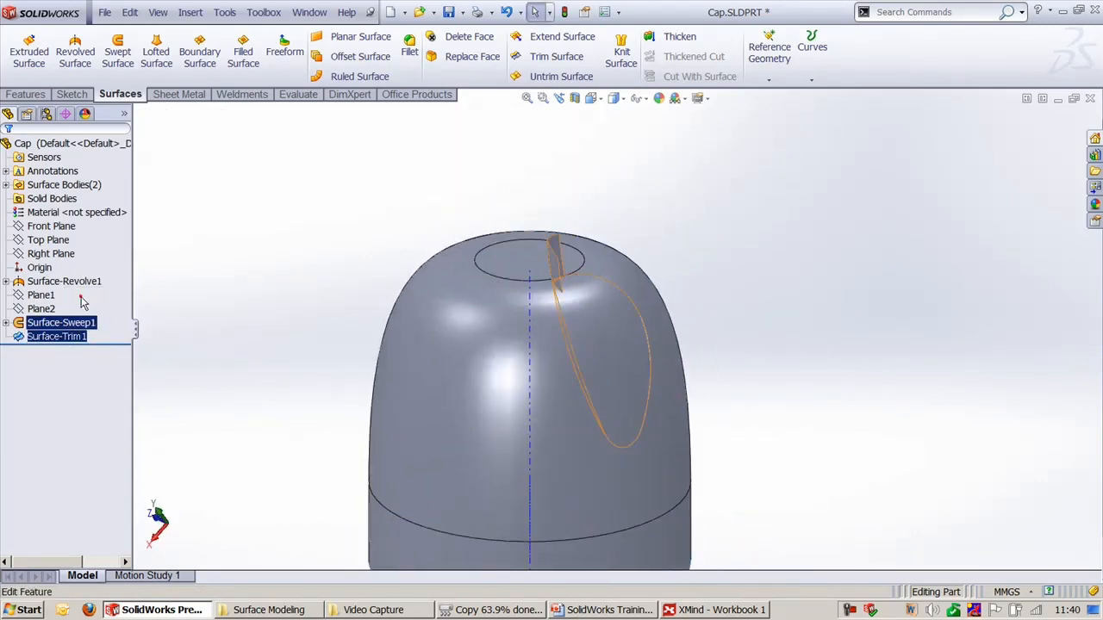
pyautogui.click(83, 301)
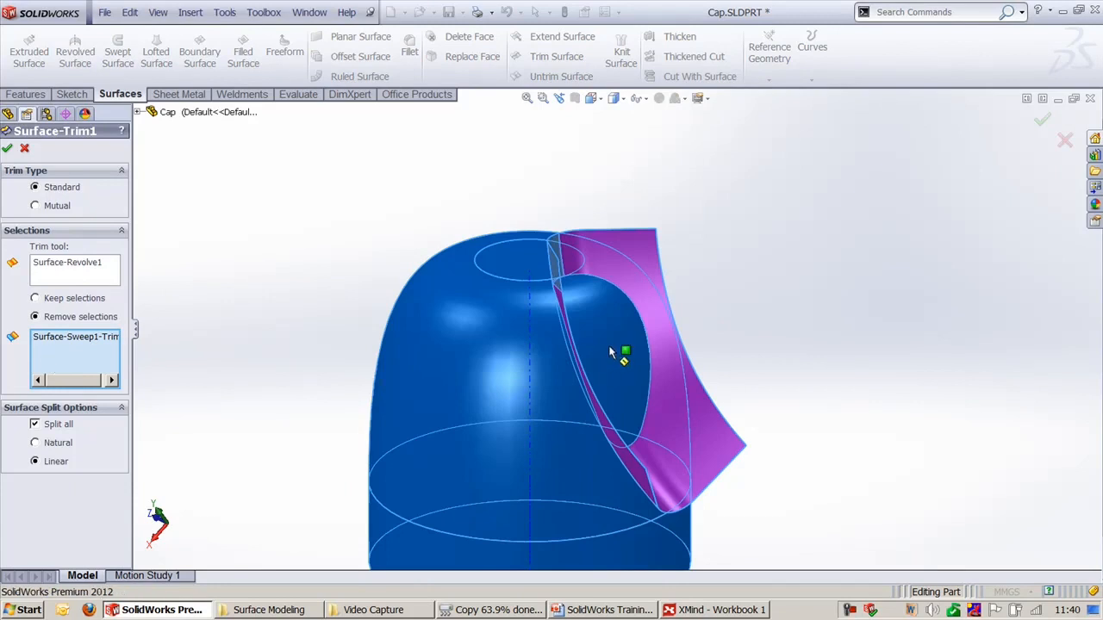
pyautogui.click(87, 337)
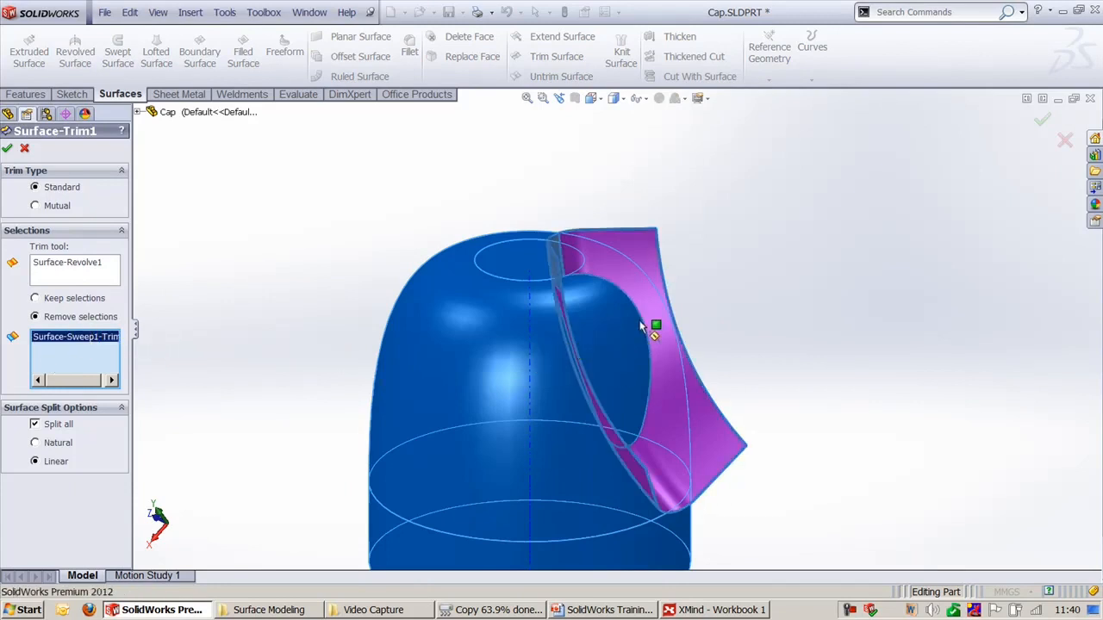
pyautogui.moveTo(600, 326); pyautogui.dragTo(770, 233, button='middle')
pyautogui.click(1063, 143)
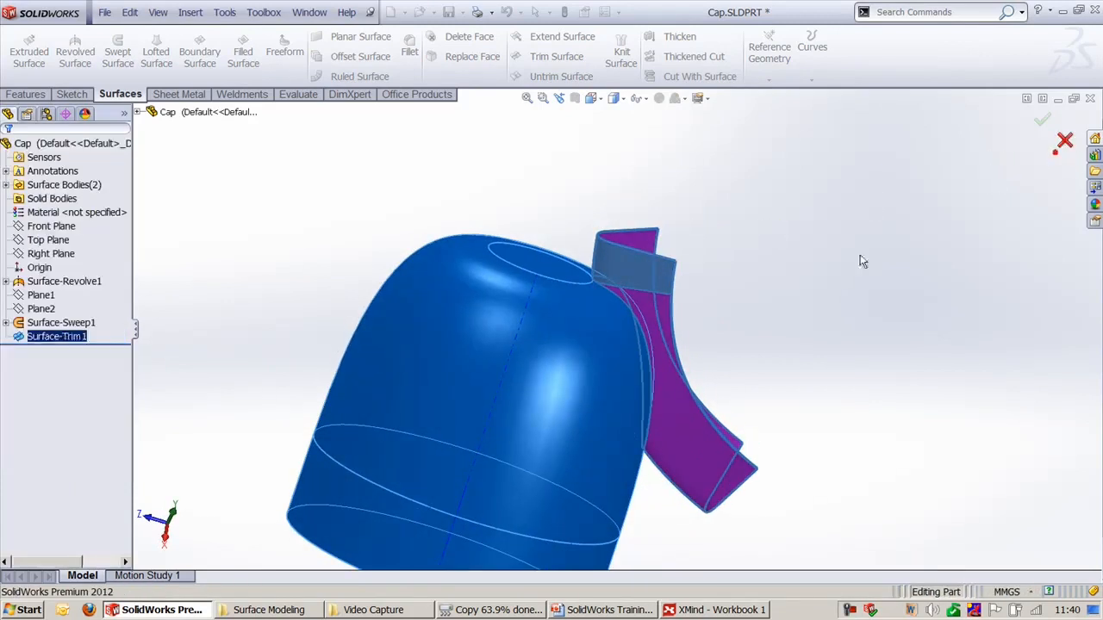
# Undo the trim of the swept surface.
pyautogui.click(841, 268)
pyautogui.moveTo(858, 260); pyautogui.dragTo(823, 289, button='right')
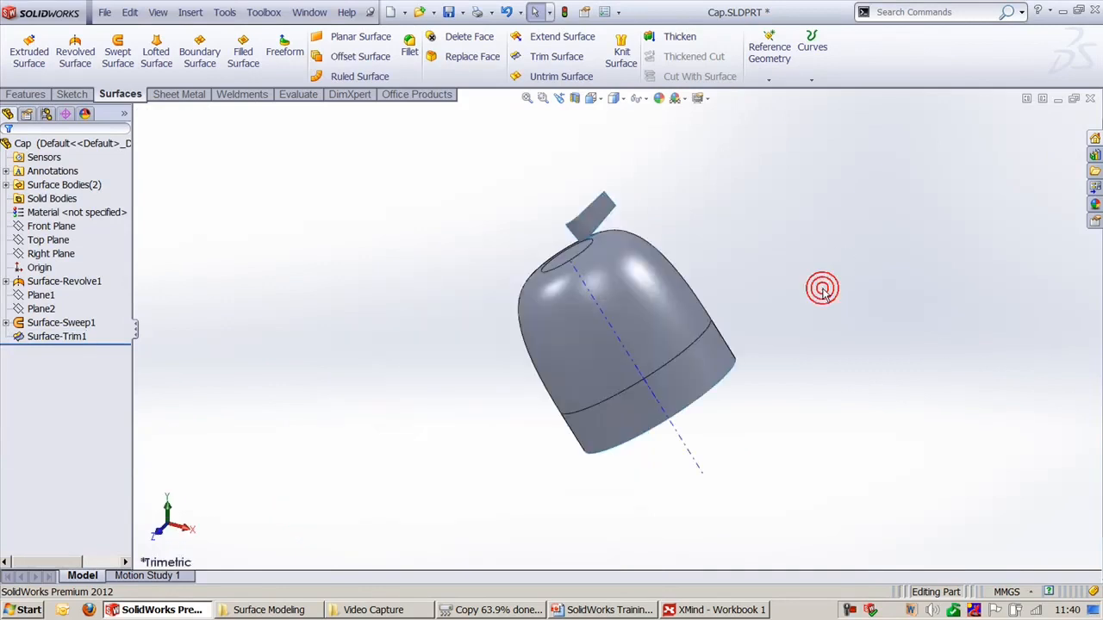
pyautogui.hotkey('ctrl', 'z')
# Expand Surface-Sweep1, select its profile sketch and examine where the swept surface meets the cap.
pyautogui.moveTo(530, 332); pyautogui.dragTo(595, 274, button='middle')
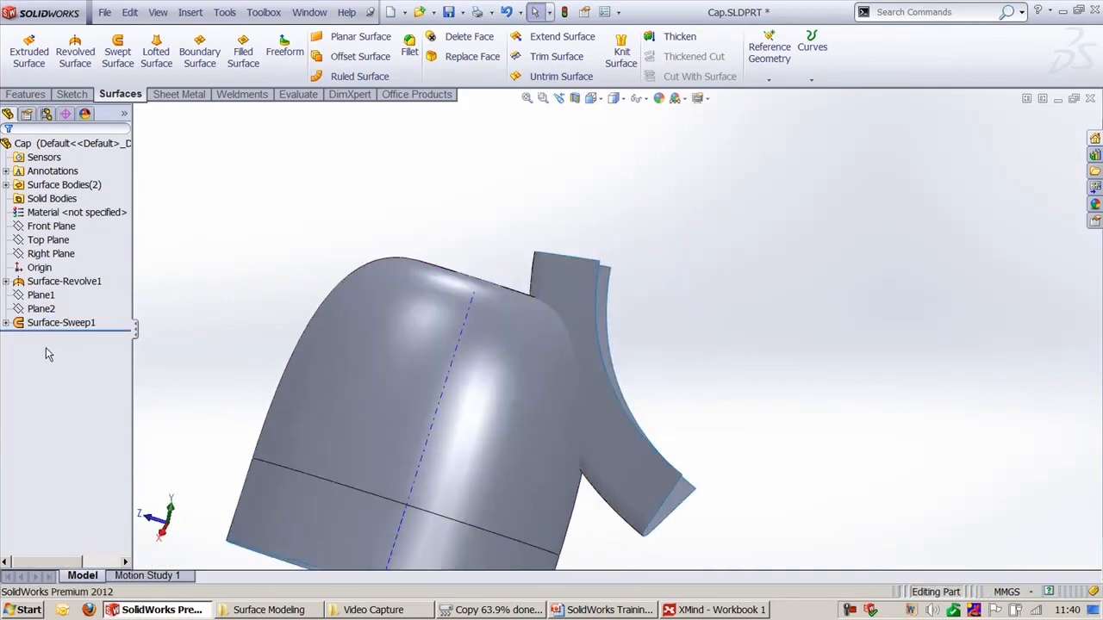
pyautogui.click(6, 323)
pyautogui.click(70, 337)
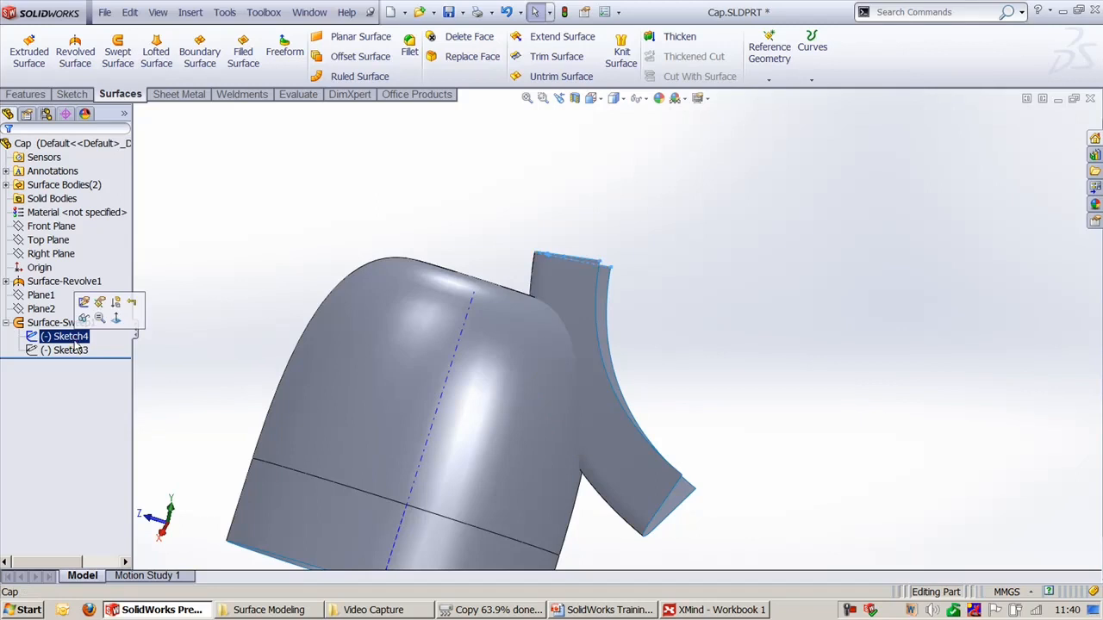
pyautogui.moveTo(566, 205); pyautogui.dragTo(540, 229, button='middle')
pyautogui.click(449, 193)
pyautogui.moveTo(450, 193); pyautogui.dragTo(571, 205, button='middle')
# Try a mutual trim between Surface-Sweep1 and Surface-Revolve1, with Remove selections, Split all and Linear options.
pyautogui.moveTo(566, 199); pyautogui.dragTo(603, 205, button='right')
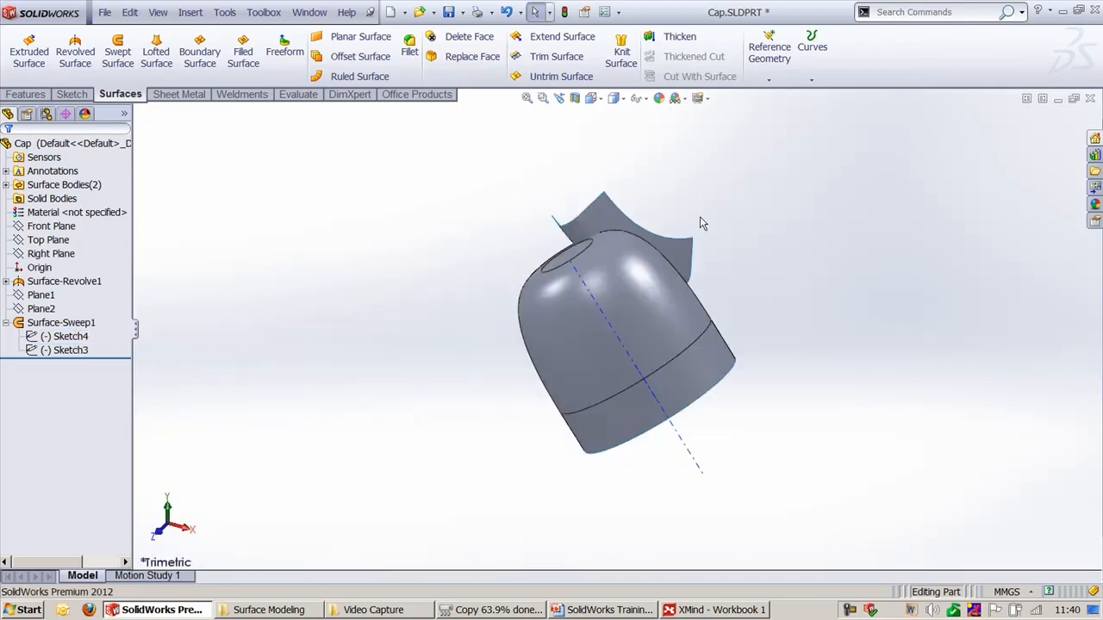
pyautogui.click(556, 58)
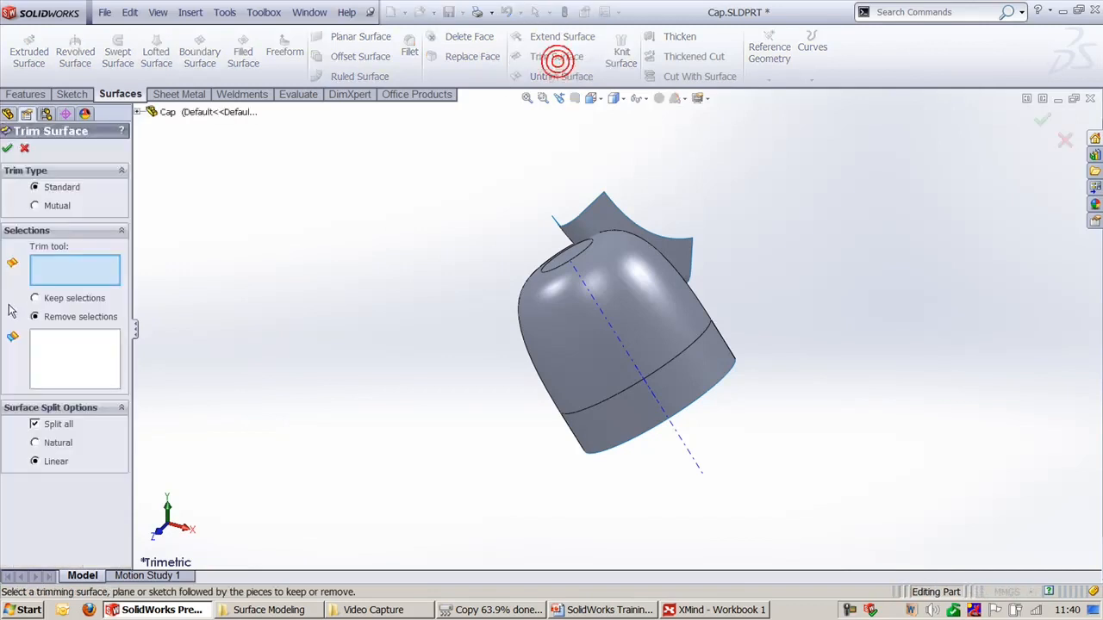
pyautogui.click(64, 212)
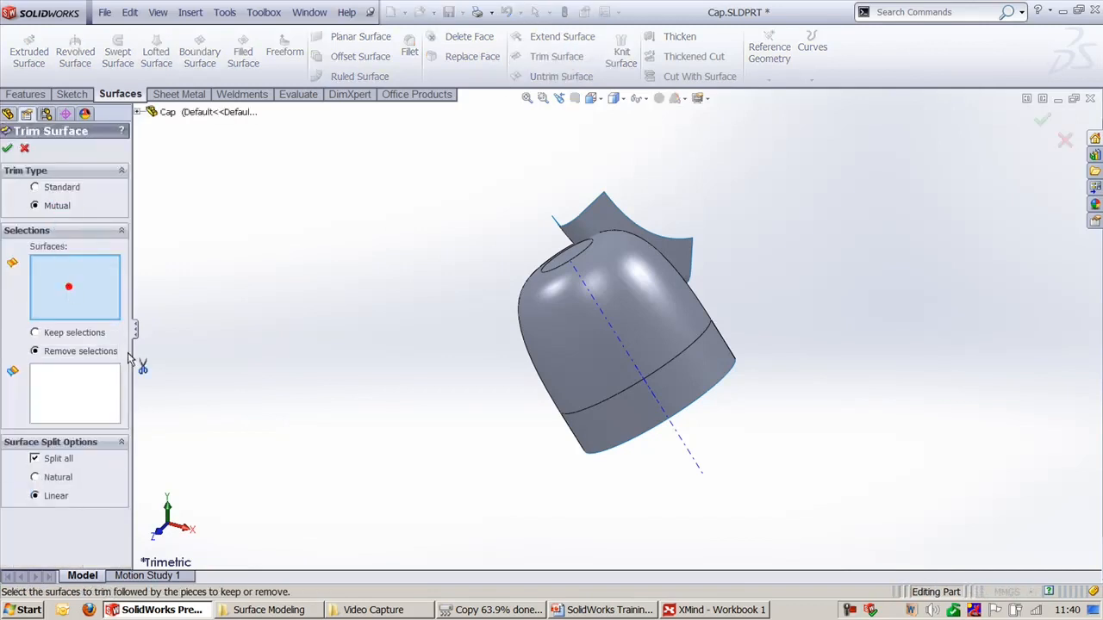
pyautogui.click(611, 221)
pyautogui.click(583, 319)
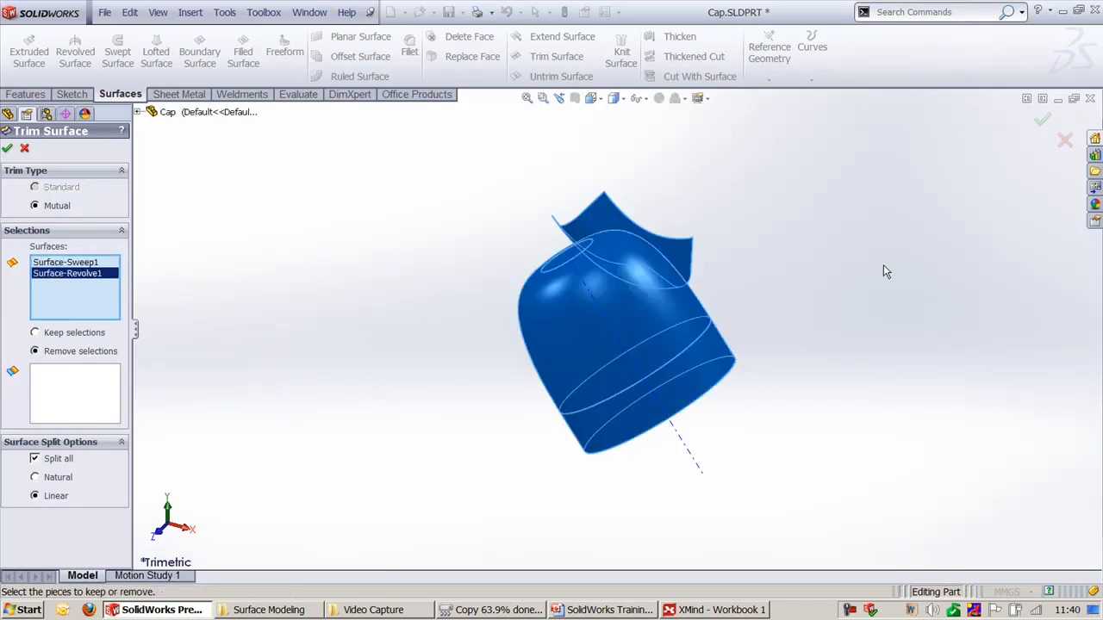
pyautogui.moveTo(883, 266); pyautogui.dragTo(717, 284, button='middle')
pyautogui.scroll(-5, 700, 238)
pyautogui.keyDown('ctrl'); pyautogui.moveTo(695, 239); pyautogui.dragTo(632, 336, button='middle'); pyautogui.keyUp('ctrl')
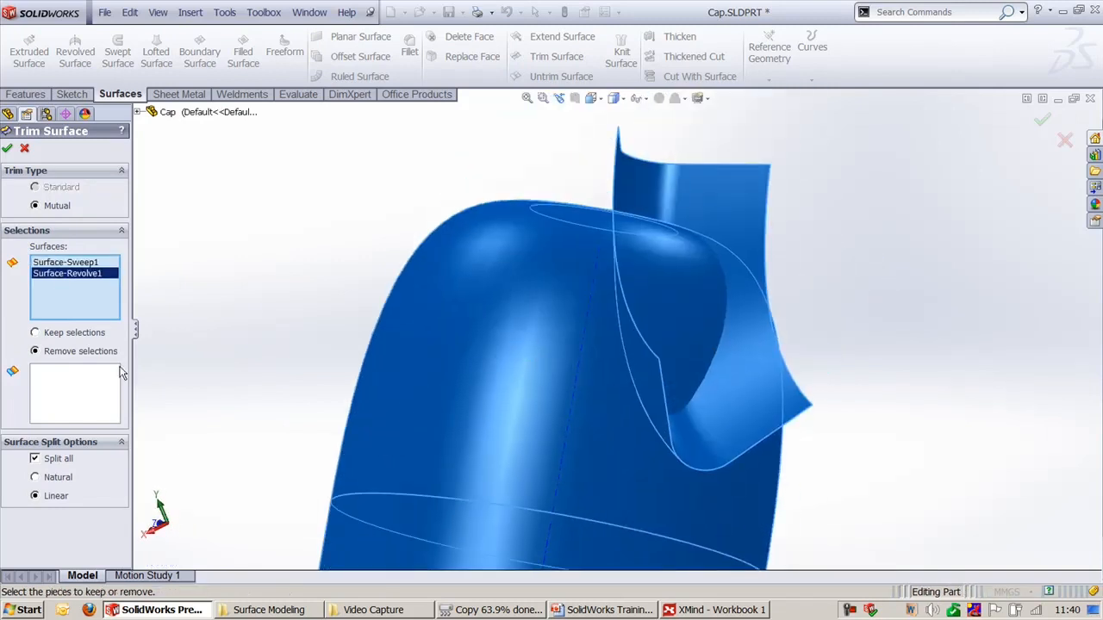
pyautogui.click(66, 399)
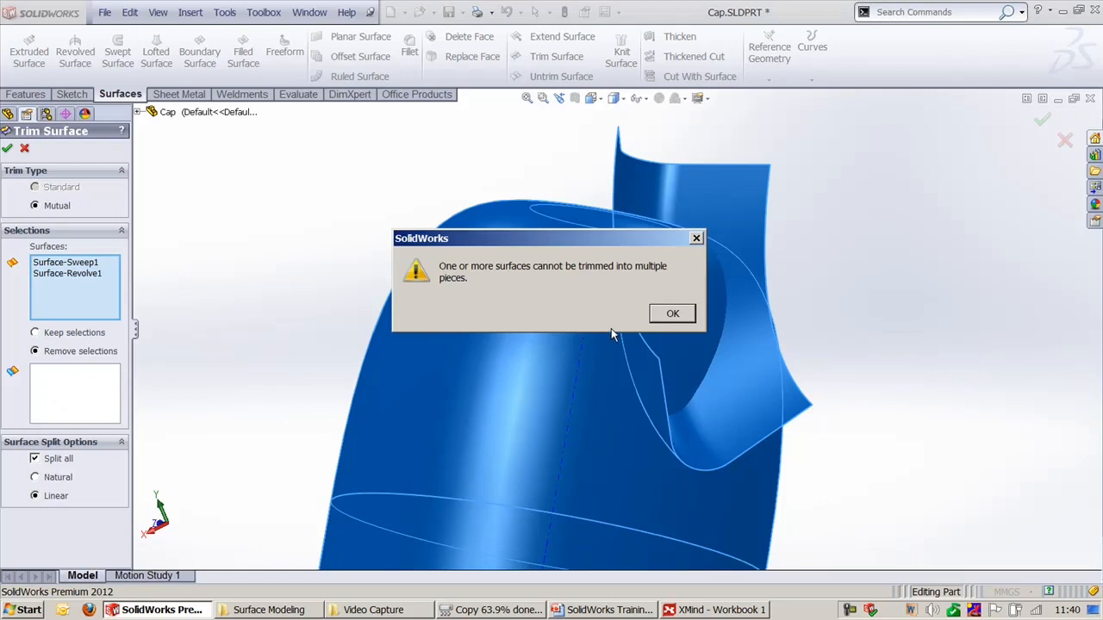
pyautogui.click(673, 314)
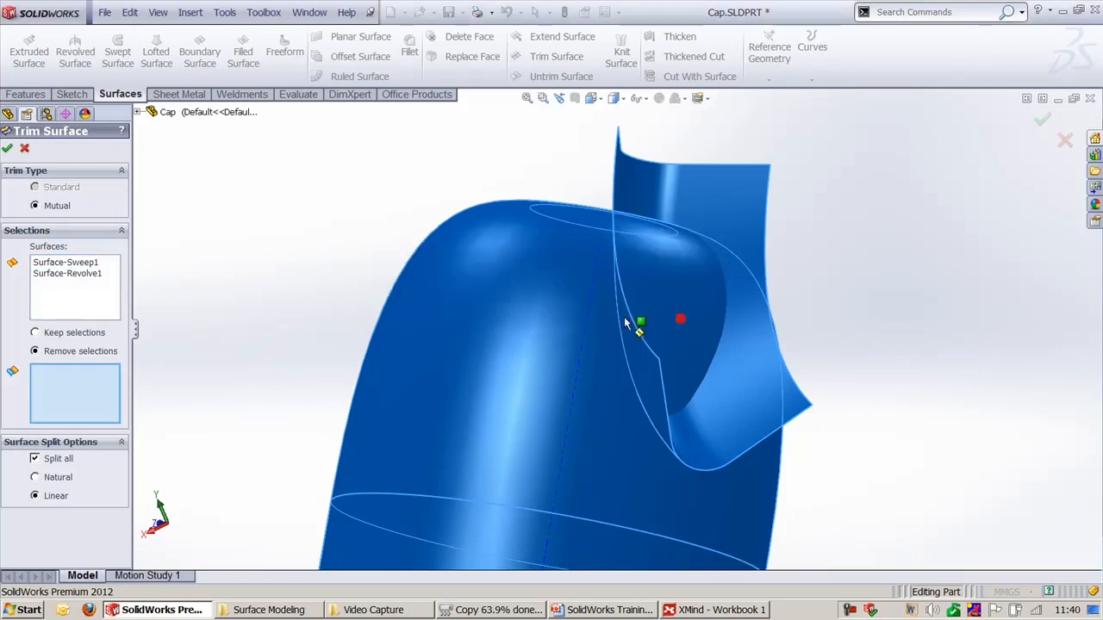
# Retry the mutual trim with Split all off and Natural splitting, and cancel it.
pyautogui.click(35, 459)
pyautogui.click(672, 314)
pyautogui.click(98, 387)
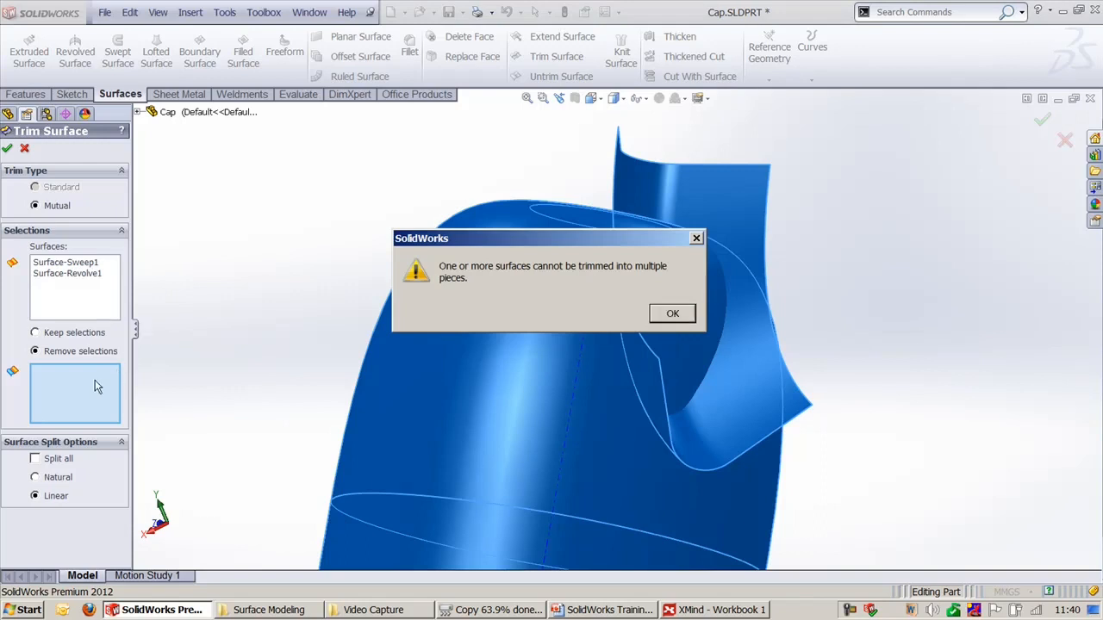
pyautogui.click(673, 314)
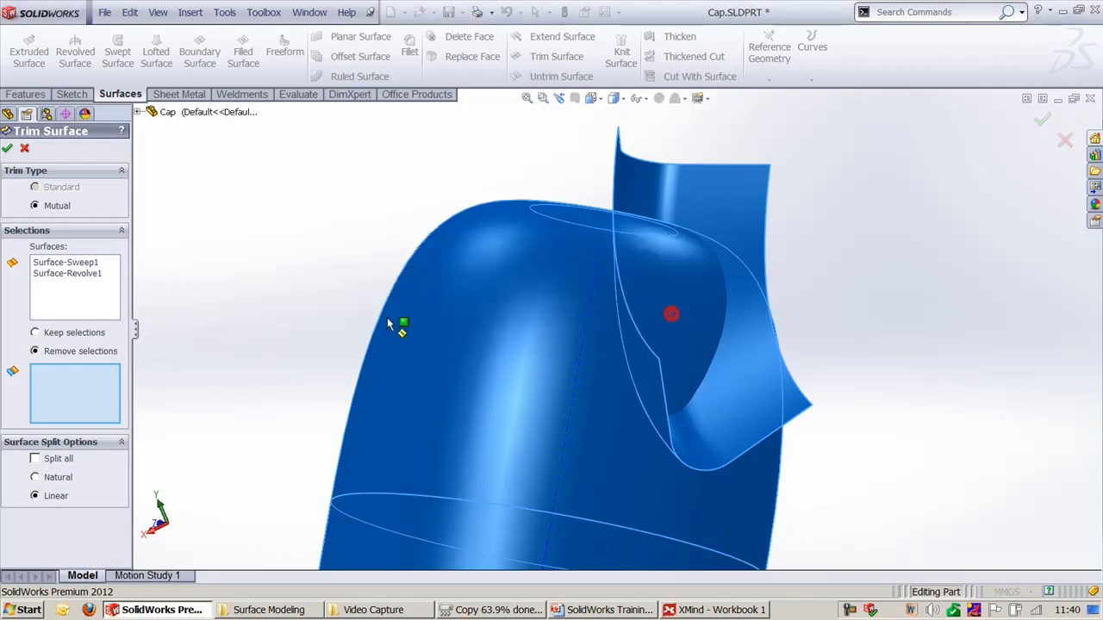
pyautogui.click(35, 478)
pyautogui.click(680, 319)
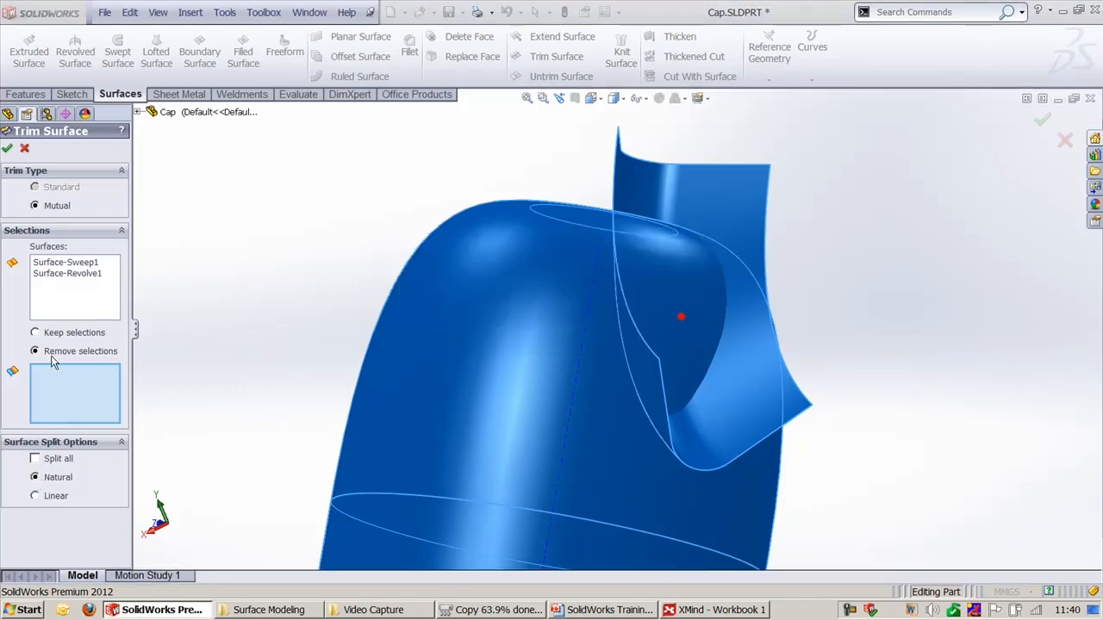
pyautogui.click(670, 314)
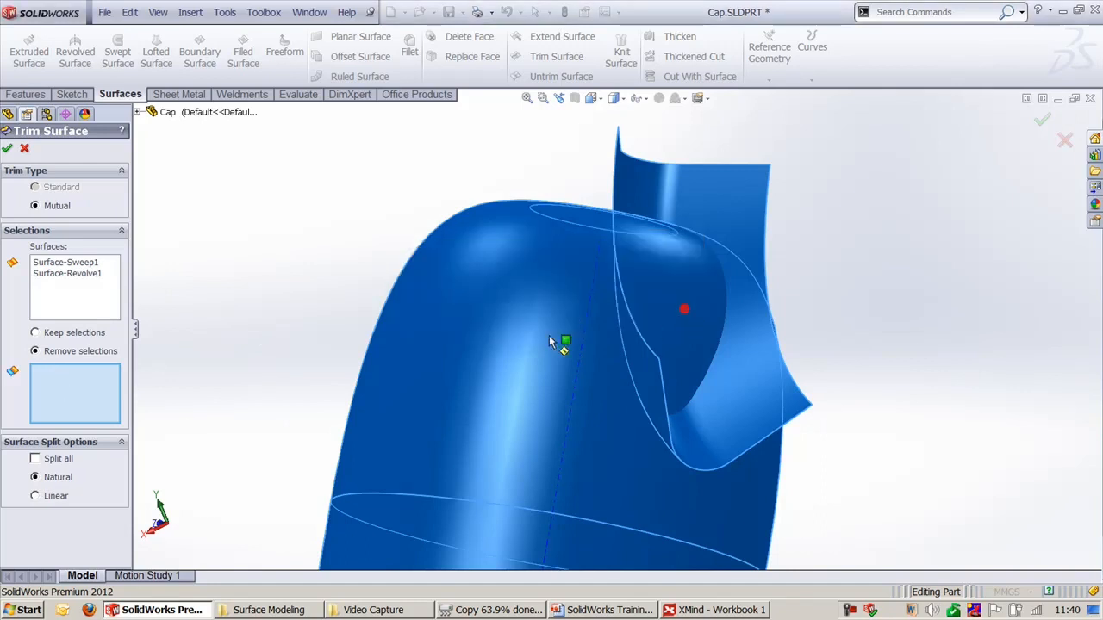
pyautogui.click(70, 378)
pyautogui.click(687, 316)
pyautogui.click(83, 379)
pyautogui.click(678, 314)
pyautogui.click(24, 149)
# Create an Intersection split line with Natural splitting, using the swept face to split the cap's curved face.
pyautogui.moveTo(445, 207); pyautogui.dragTo(731, 311, button='middle')
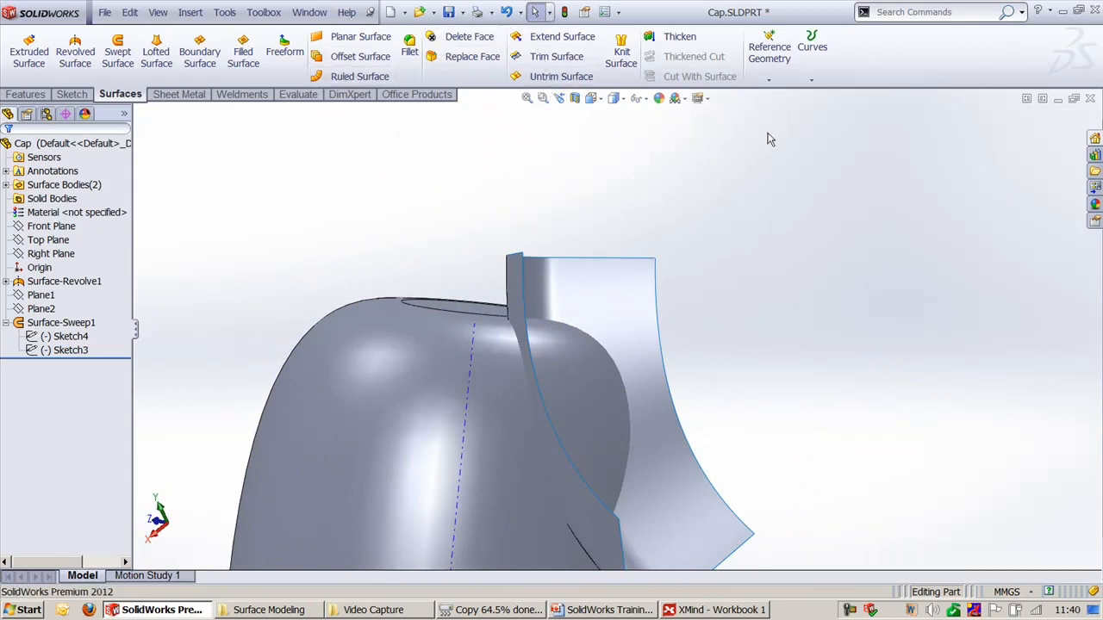
pyautogui.click(811, 79)
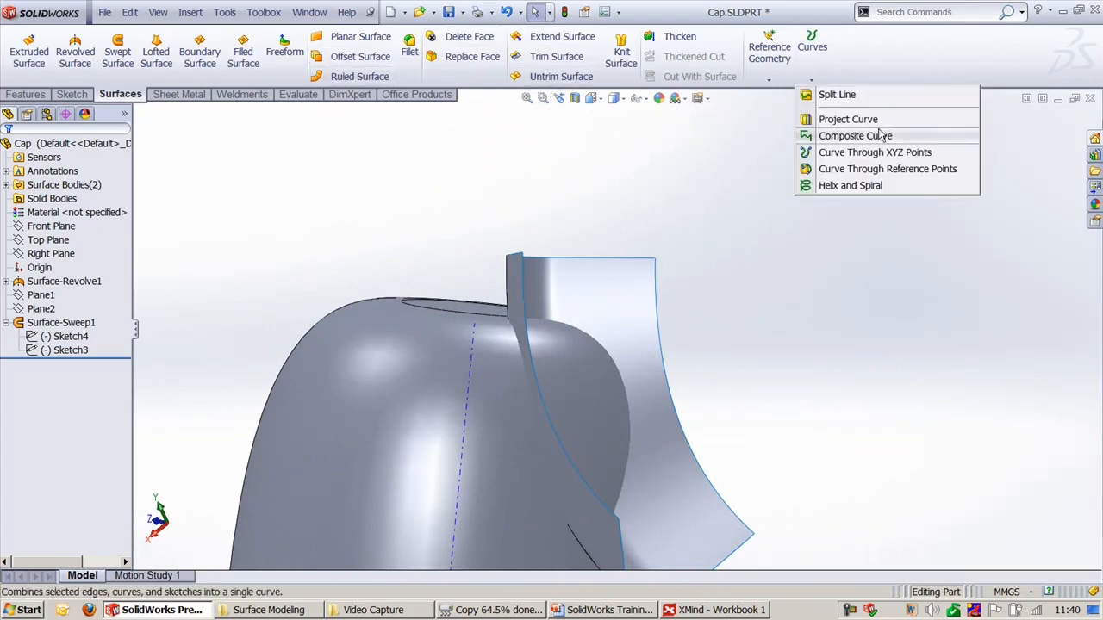
pyautogui.click(832, 96)
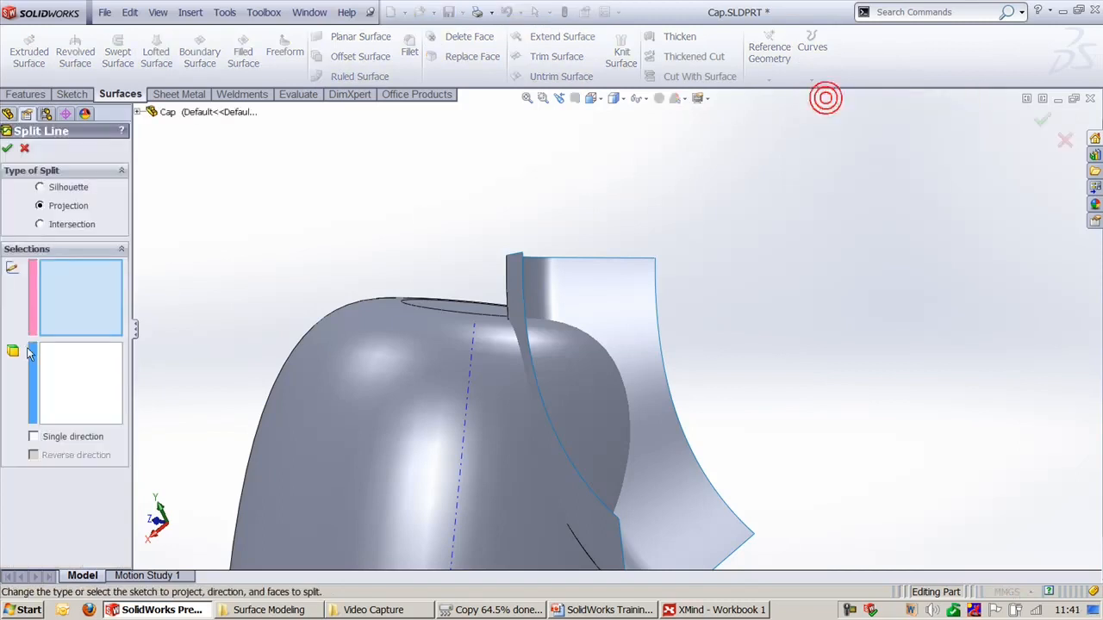
pyautogui.click(41, 224)
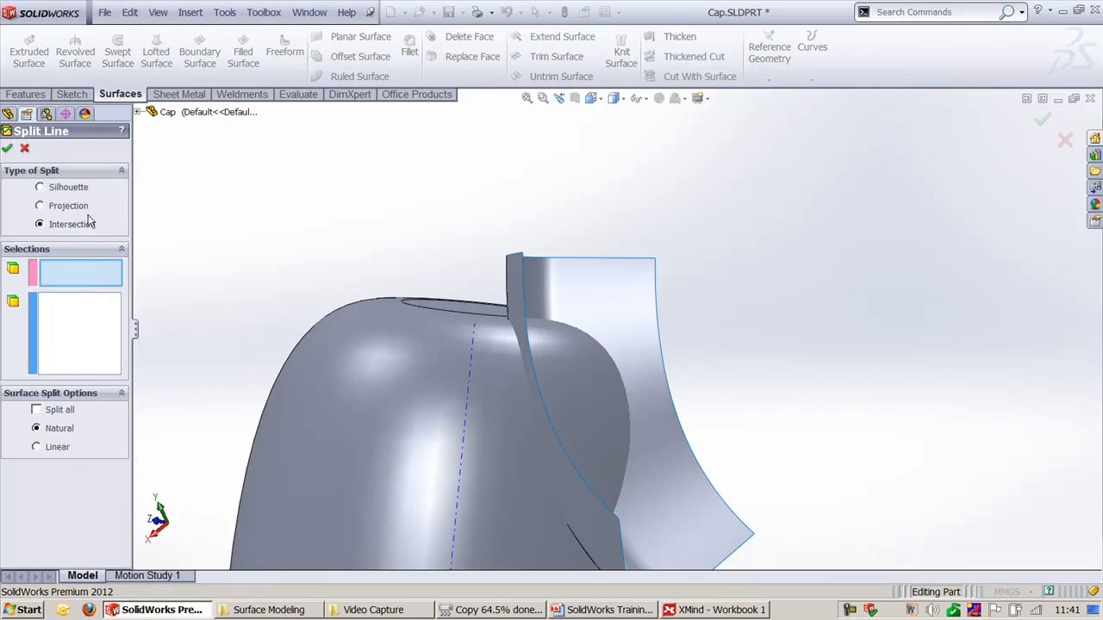
pyautogui.click(606, 297)
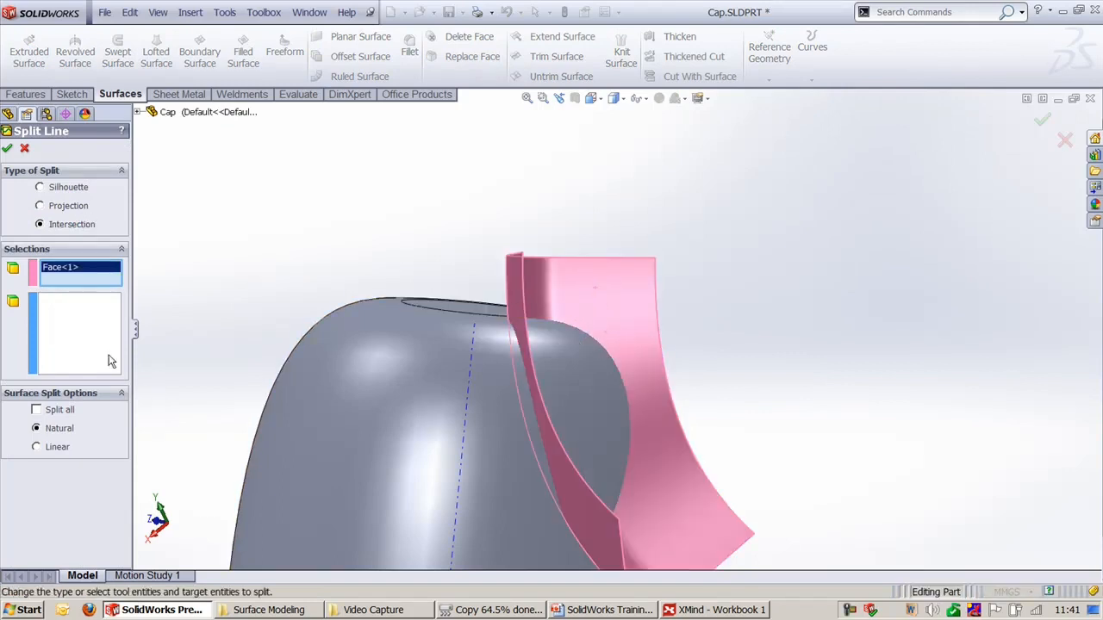
pyautogui.click(478, 456)
pyautogui.rightClick(482, 454)
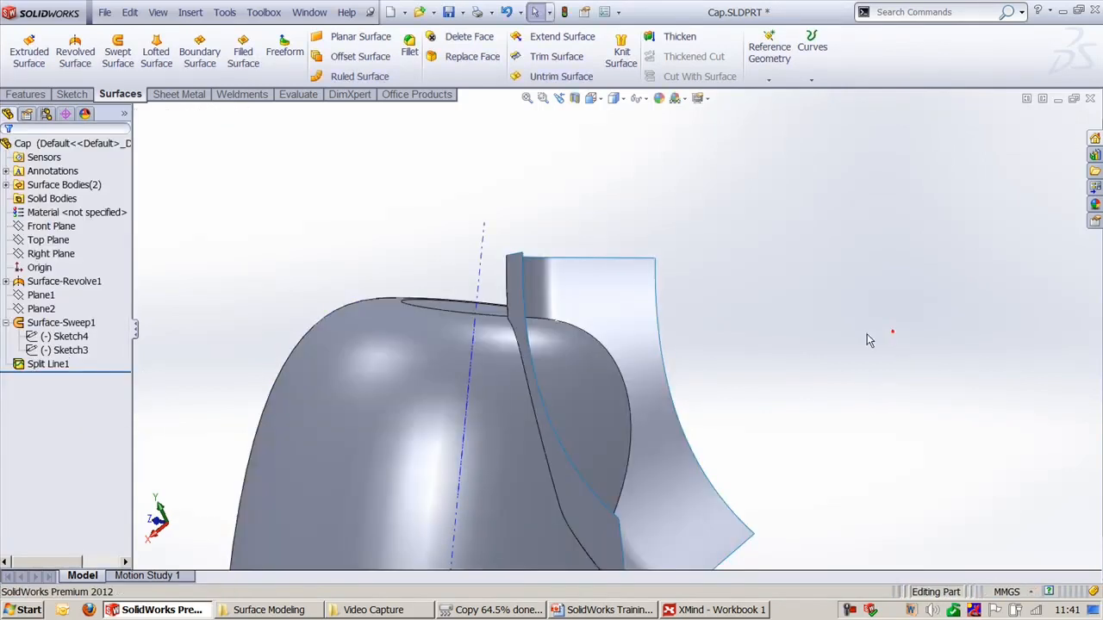
# Trim the swept surface with a standard trim, using Split Line1 as the trim tool and removing the piece outside the cap.
pyautogui.moveTo(482, 454); pyautogui.dragTo(802, 340, button='middle')
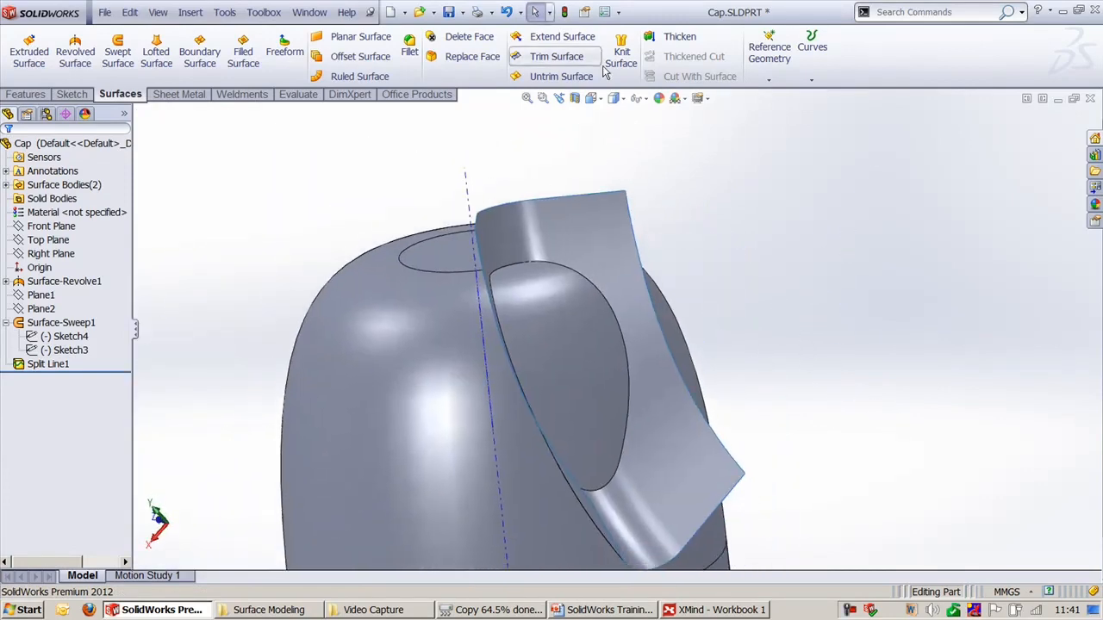
pyautogui.click(556, 56)
pyautogui.click(55, 260)
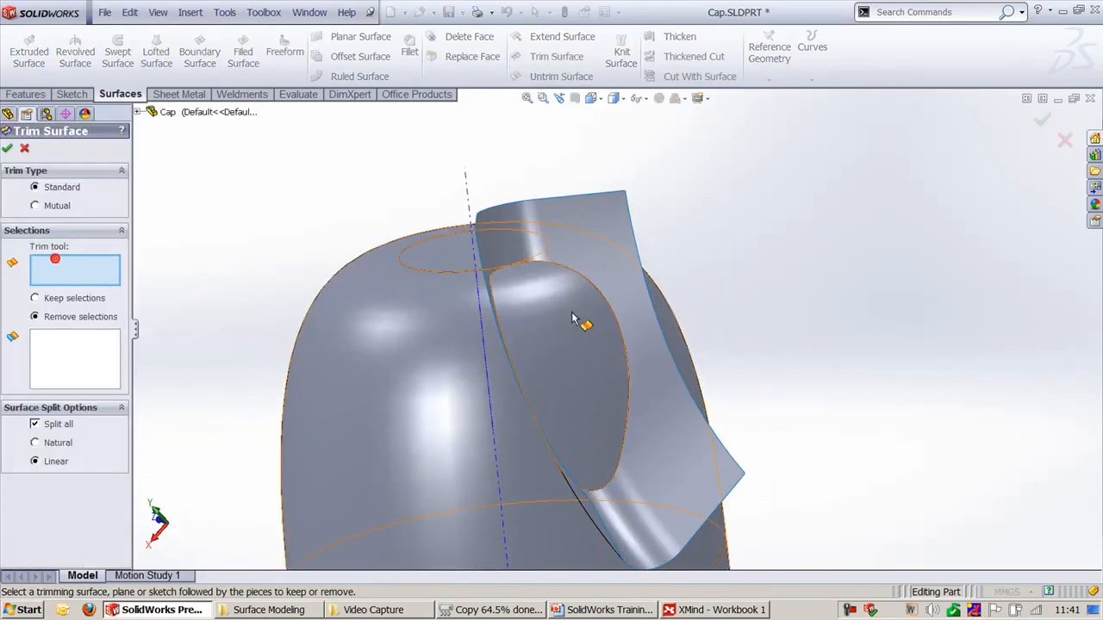
pyautogui.click(140, 115)
pyautogui.click(191, 305)
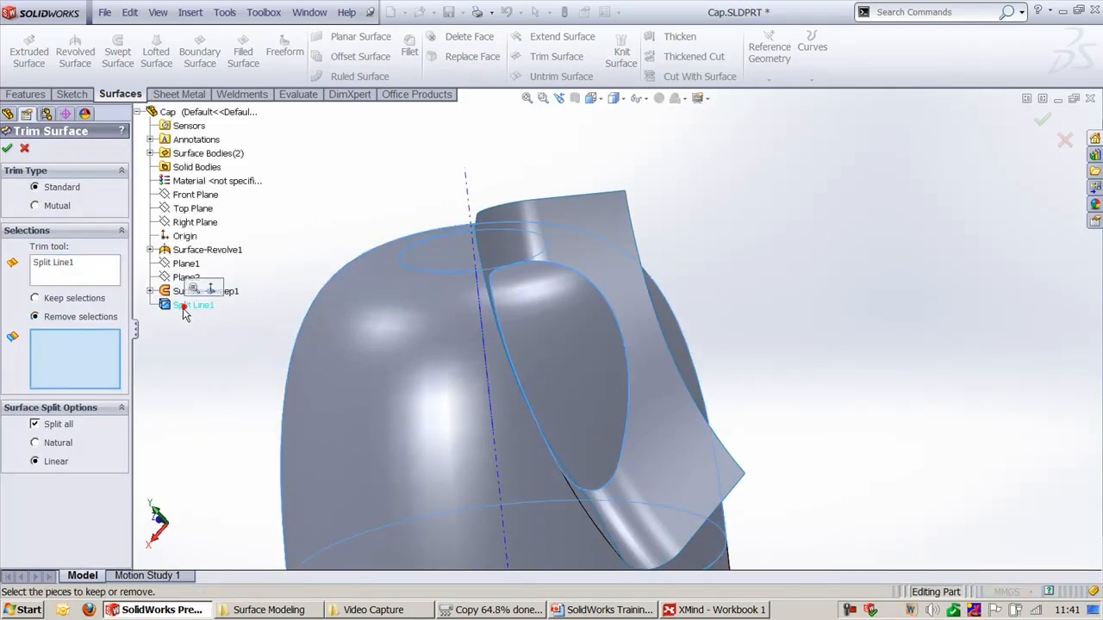
pyautogui.click(64, 337)
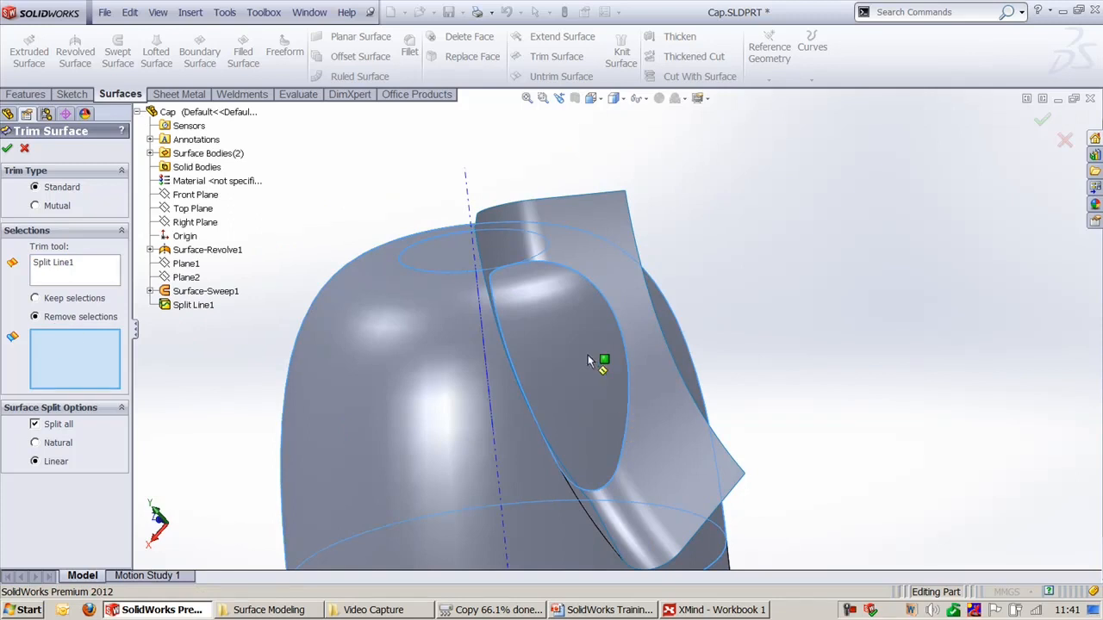
pyautogui.click(643, 346)
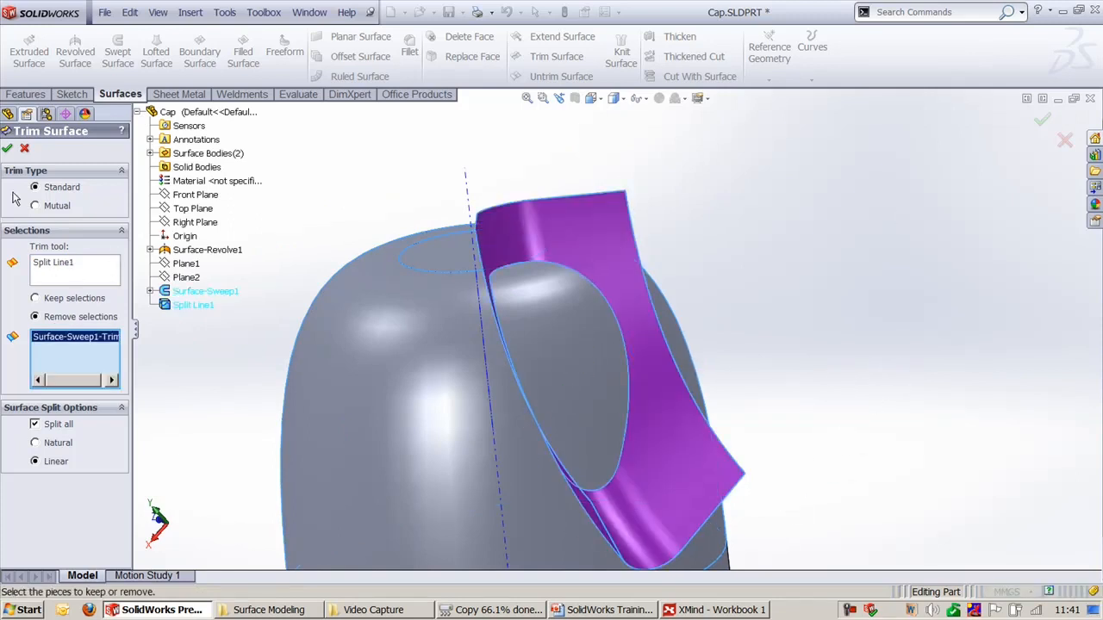
pyautogui.click(8, 149)
# Delete the oval face enclosed by the split line on the cap with the Delete option.
pyautogui.moveTo(603, 276); pyautogui.dragTo(616, 377, button='middle')
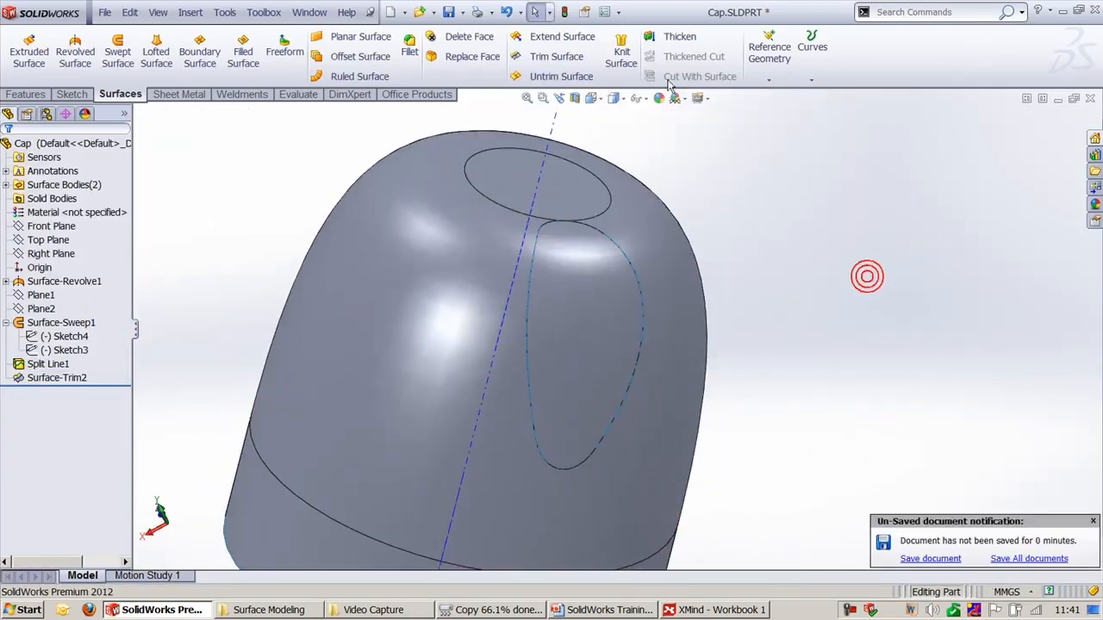
pyautogui.click(557, 56)
pyautogui.press('Escape')
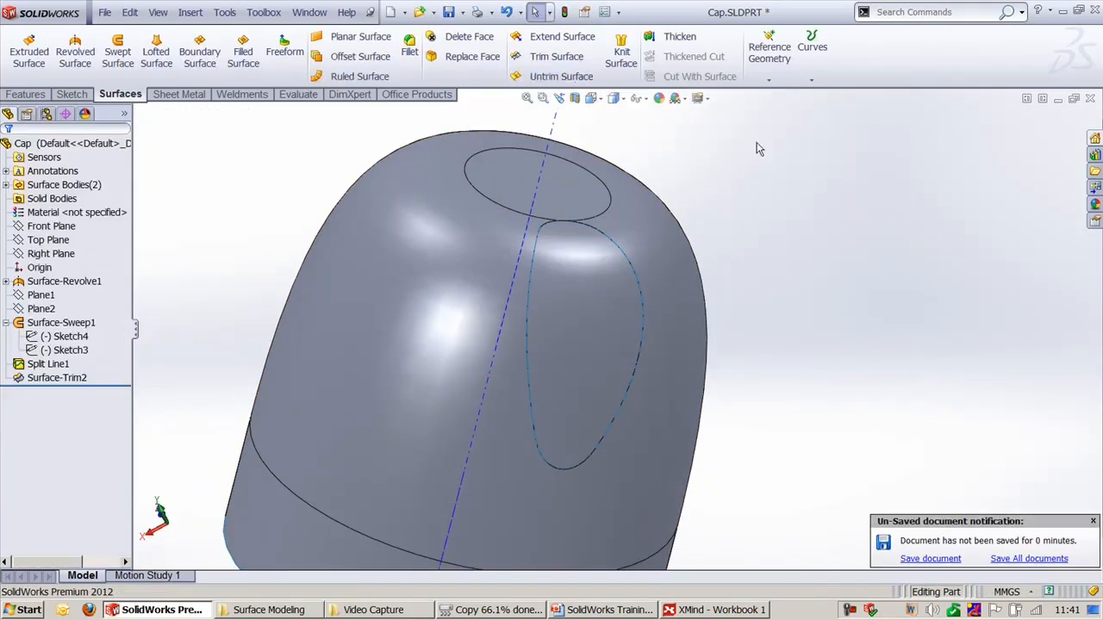
pyautogui.click(465, 36)
pyautogui.click(599, 289)
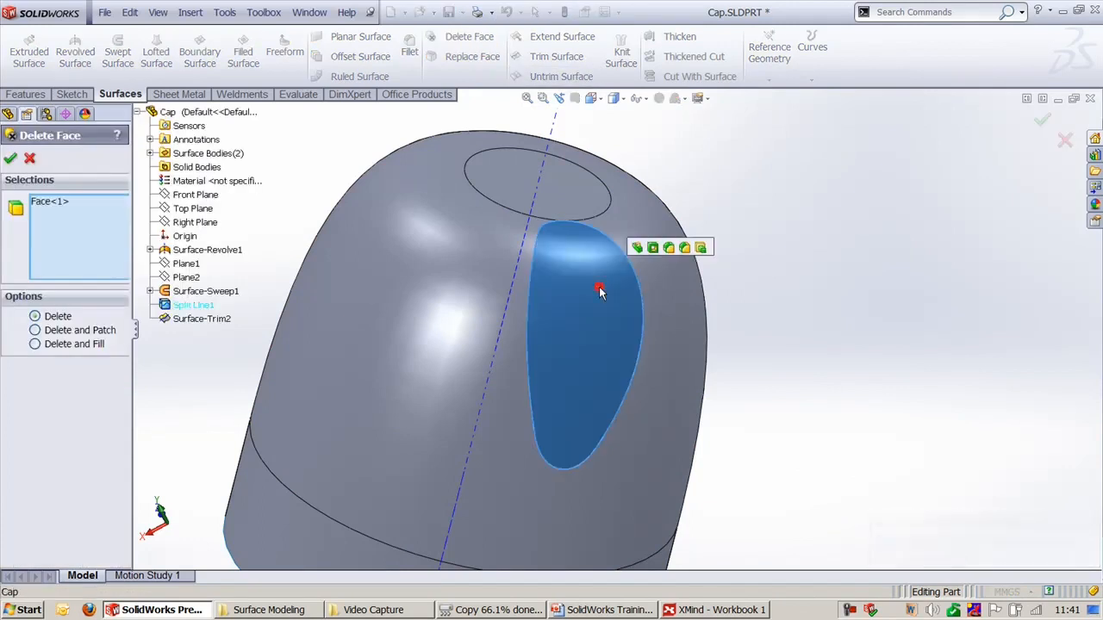
pyautogui.press('Return')
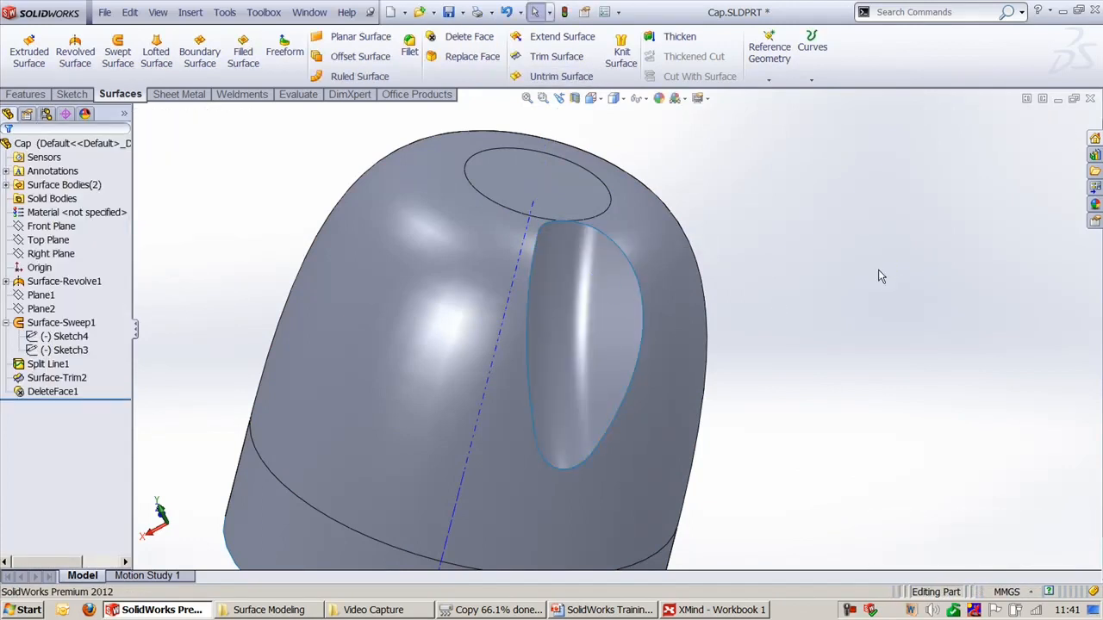
# Examine the recess in the cap and its swept face from several angles.
pyautogui.hotkey('ctrl', '7')
pyautogui.scroll(-1, 724, 243)
pyautogui.moveTo(770, 226); pyautogui.dragTo(697, 263, button='middle')
pyautogui.scroll(-2, 700, 261)
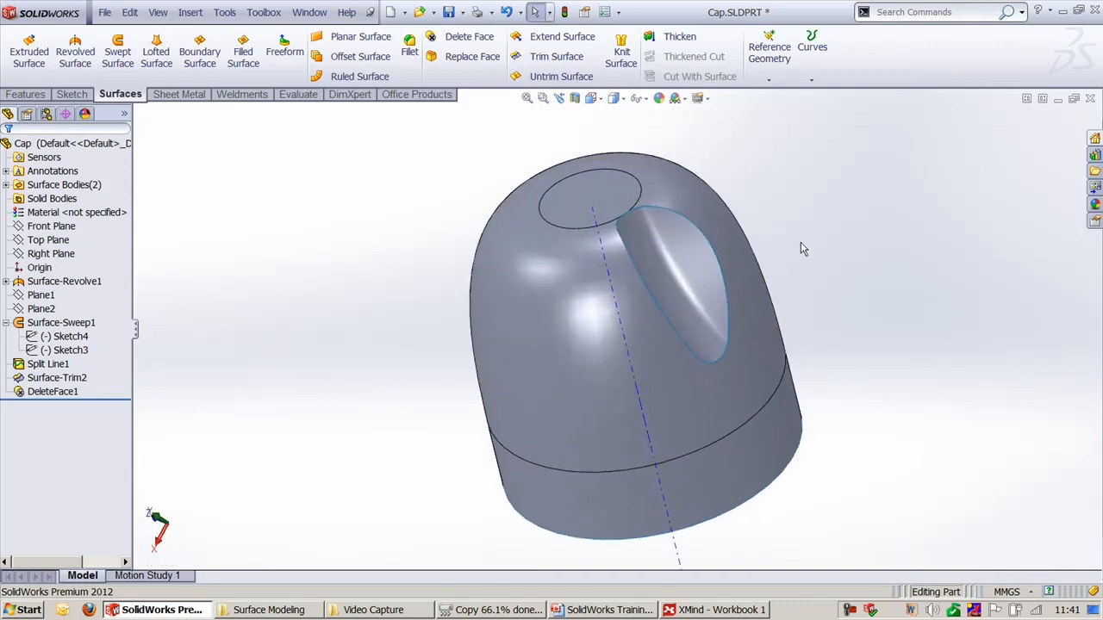
pyautogui.scroll(-1, 750, 284)
pyautogui.scroll(-1, 595, 384)
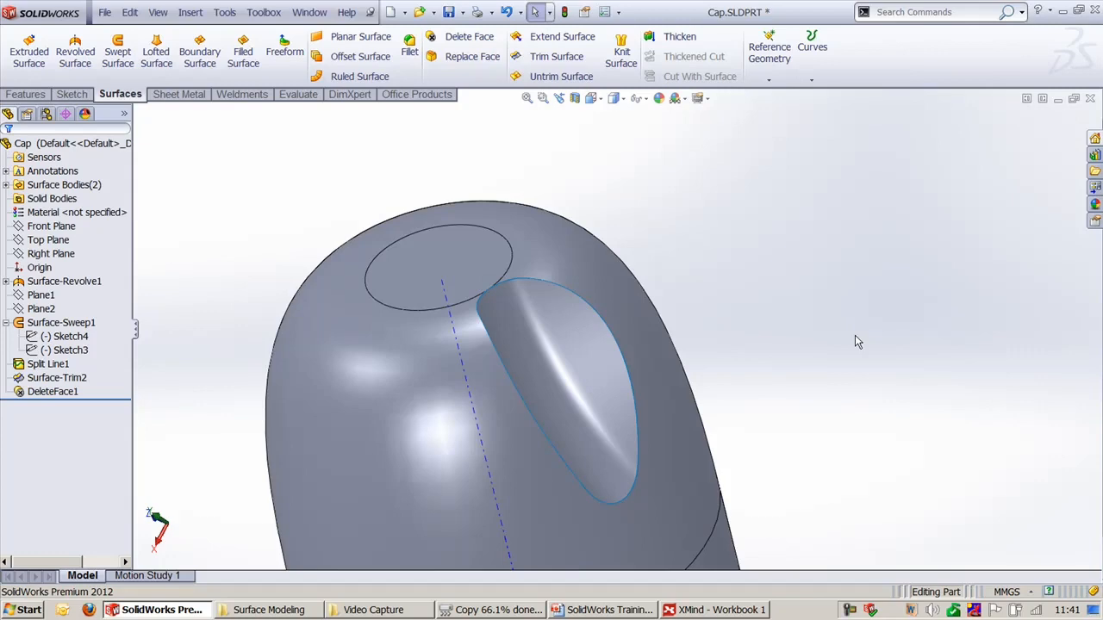
pyautogui.scroll(-3, 695, 394)
pyautogui.keyDown('ctrl'); pyautogui.moveTo(694, 394); pyautogui.dragTo(670, 388, button='middle'); pyautogui.keyUp('ctrl')
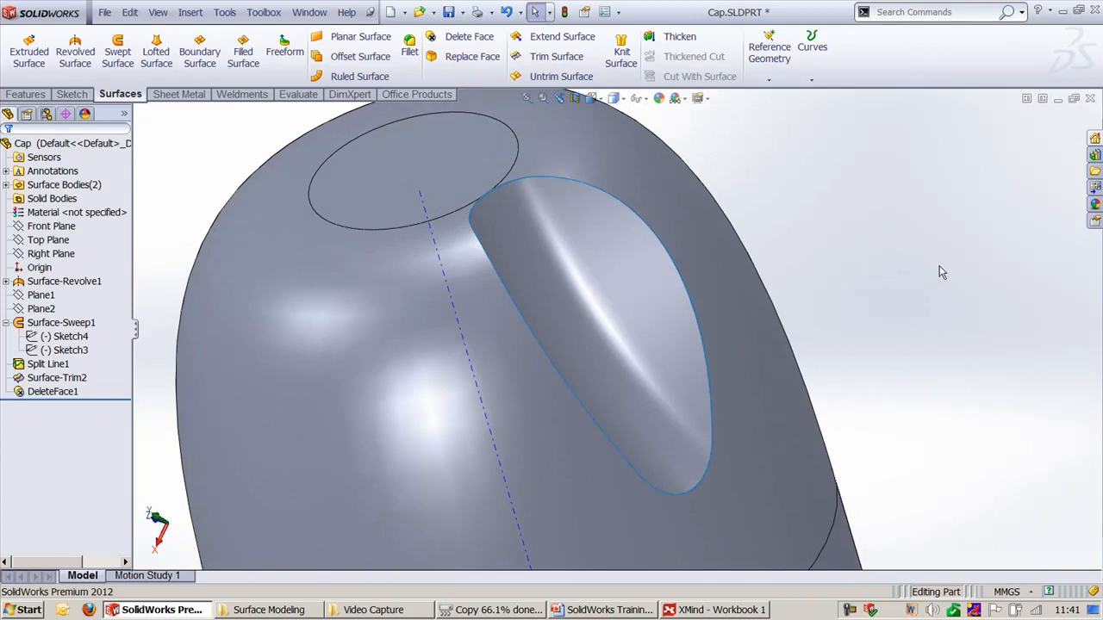
pyautogui.scroll(3, 915, 332)
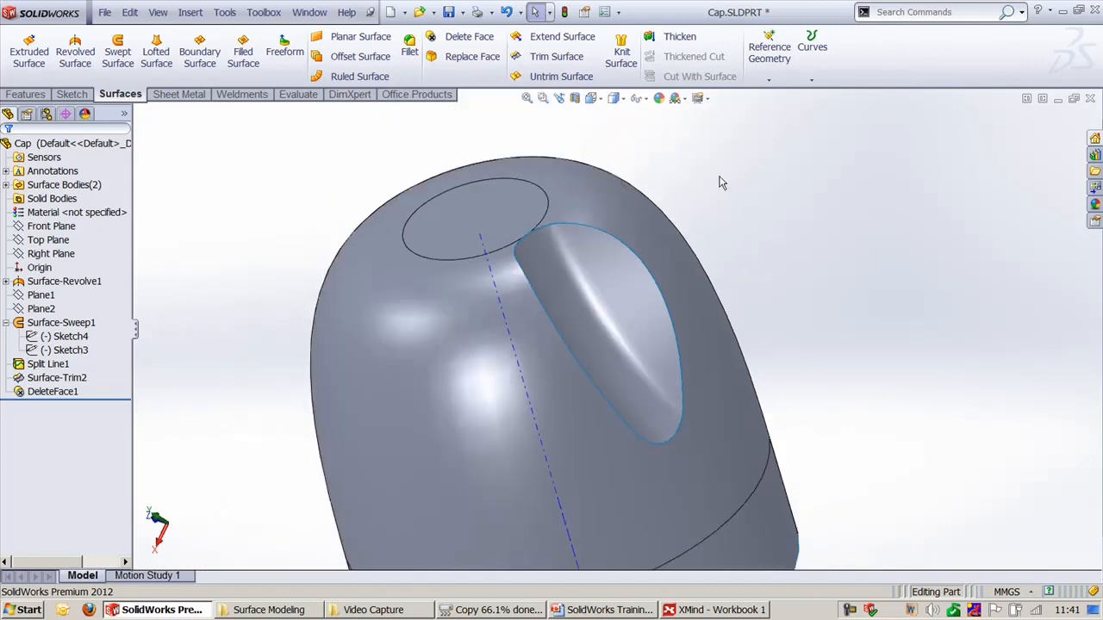
pyautogui.click(607, 300)
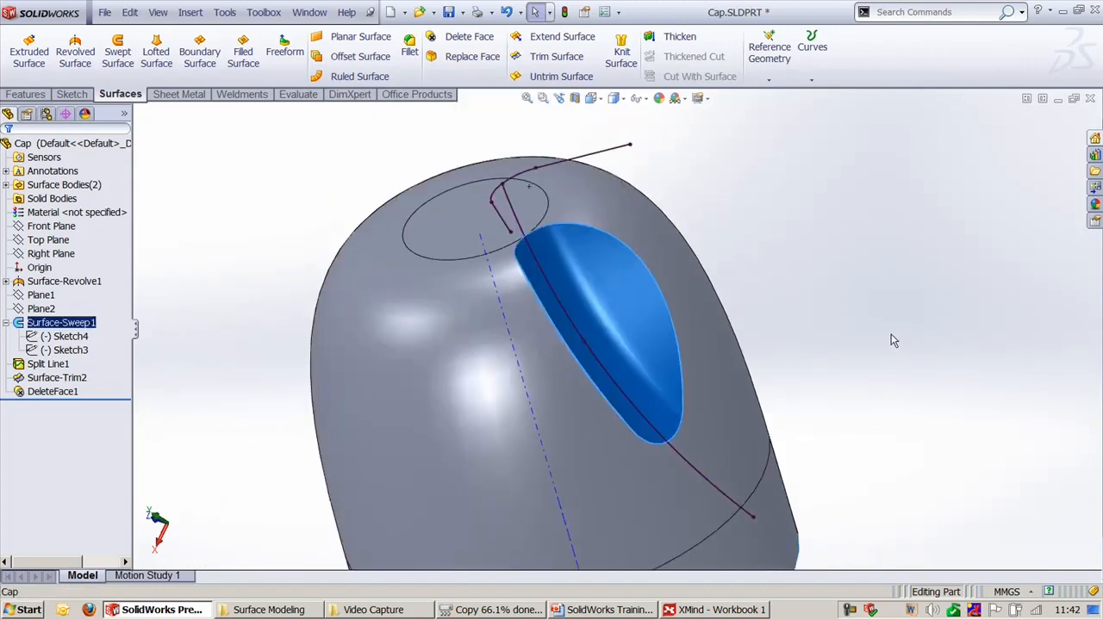
pyautogui.click(885, 304)
pyautogui.moveTo(779, 327); pyautogui.dragTo(698, 327, button='middle')
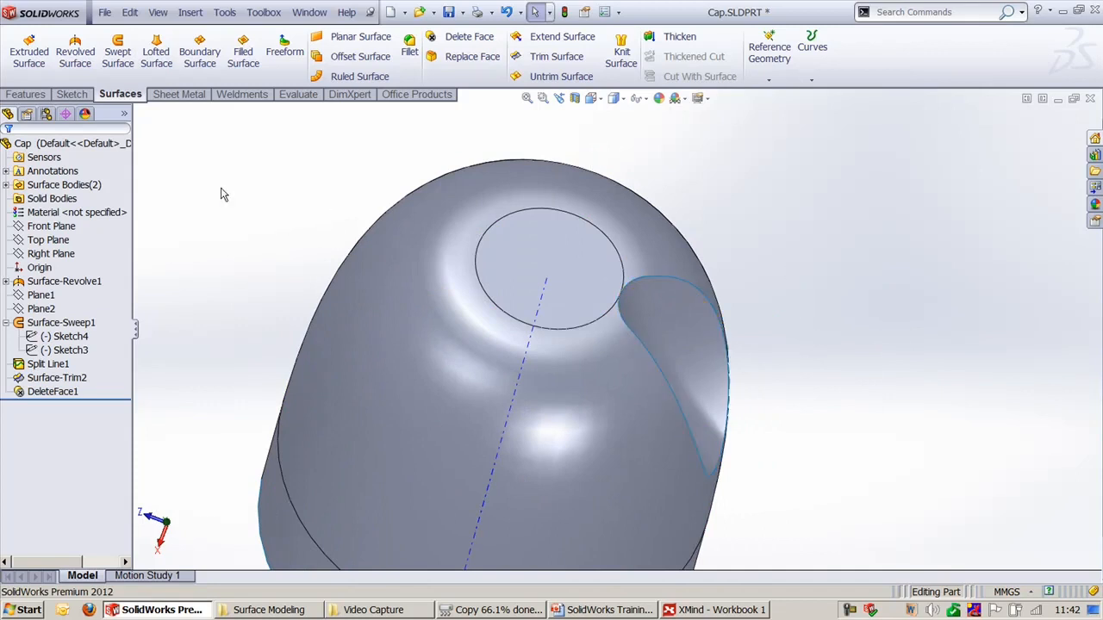
pyautogui.click(26, 94)
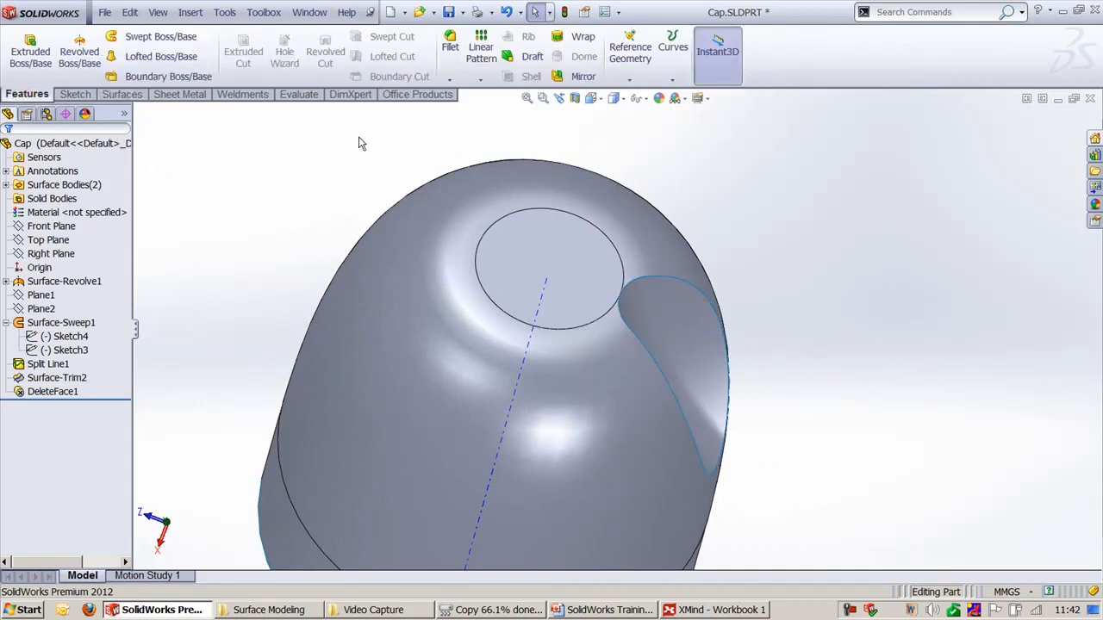
pyautogui.click(481, 52)
pyautogui.click(482, 52)
pyautogui.click(480, 79)
pyautogui.click(491, 108)
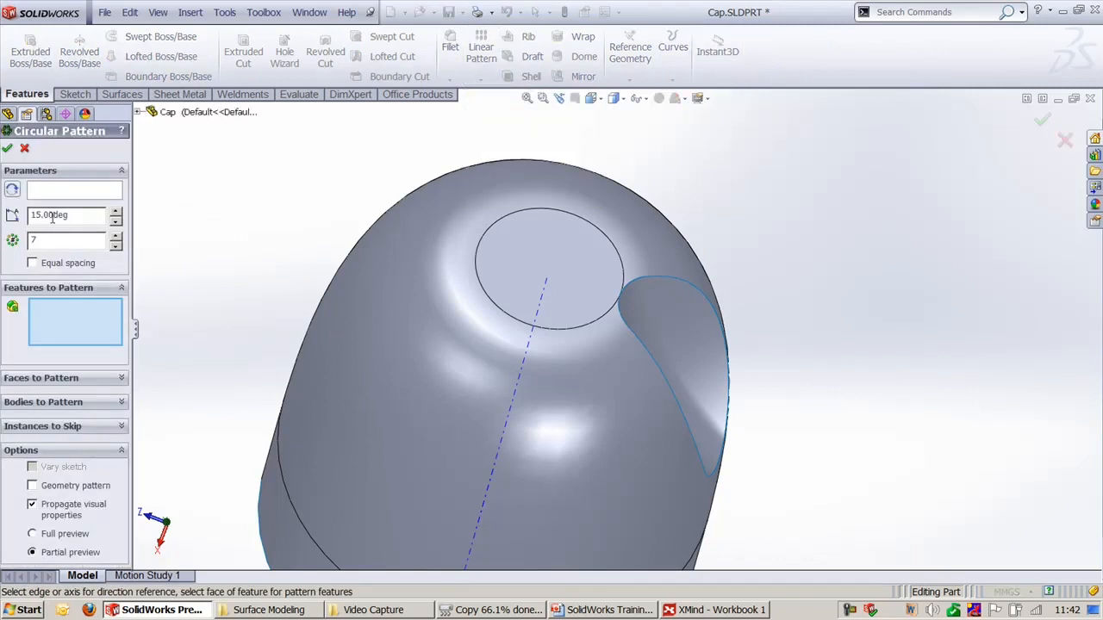
pyautogui.click(50, 379)
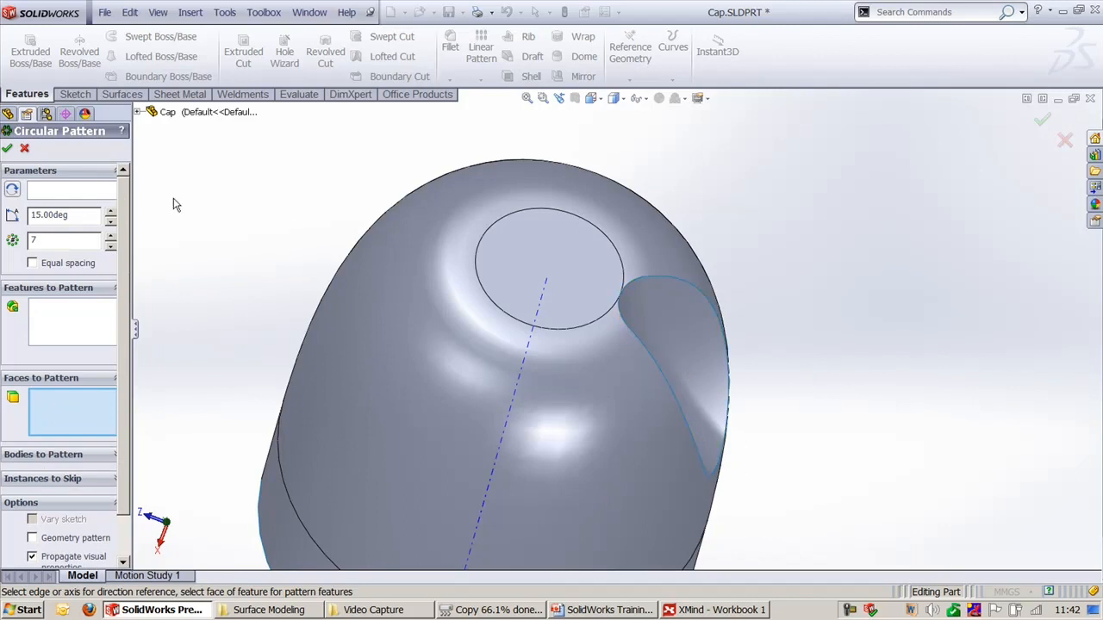
pyautogui.click(24, 151)
# Select the Surface-Trim2 feature.
pyautogui.click(65, 379)
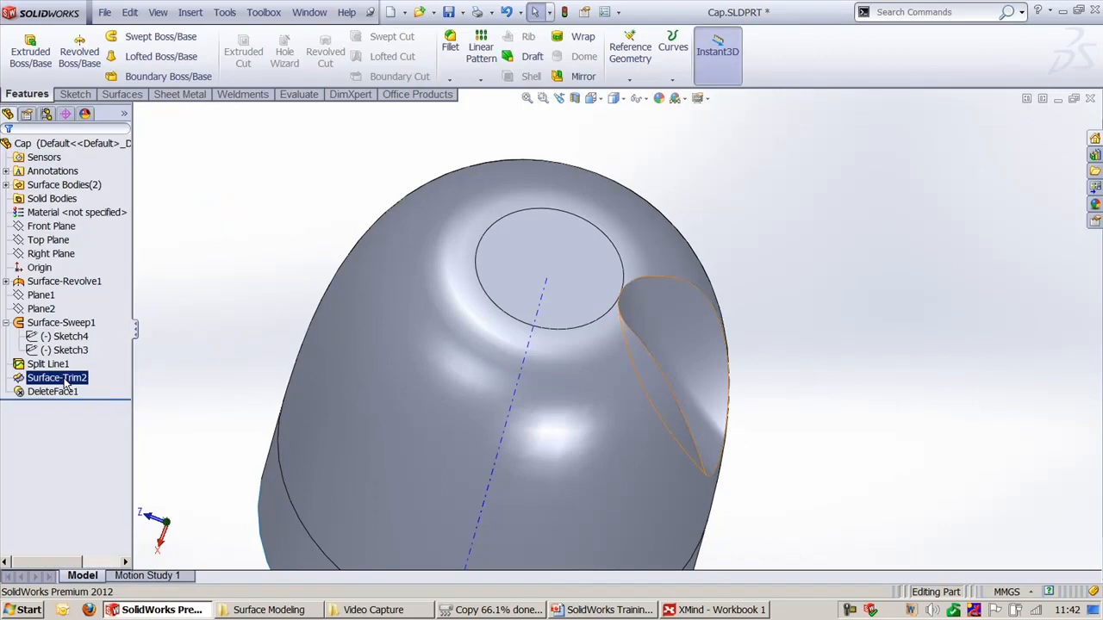
# Roll the feature history back to just before the split line to examine the swept surface, and restore the full history.
pyautogui.moveTo(582, 325); pyautogui.dragTo(554, 285, button='middle')
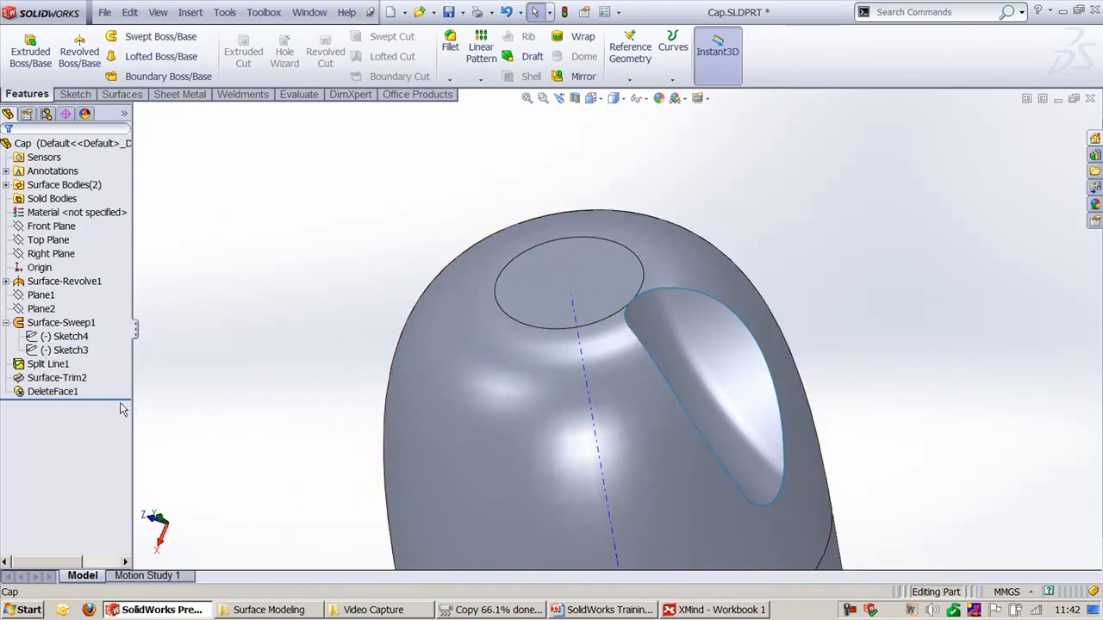
pyautogui.moveTo(127, 397); pyautogui.dragTo(86, 357)
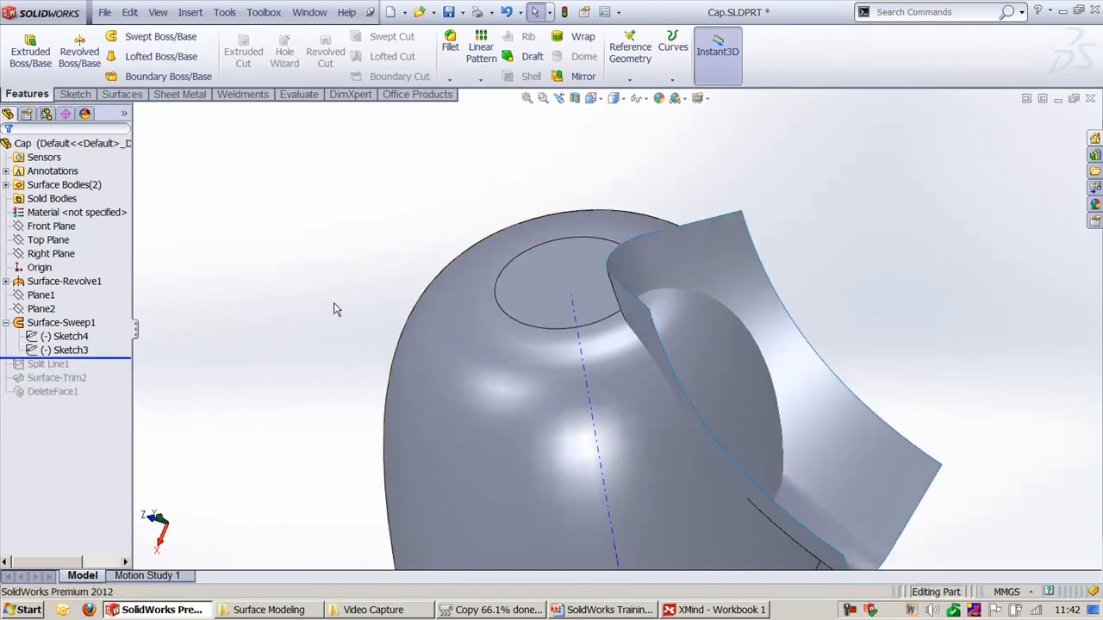
pyautogui.moveTo(333, 308)
pyautogui.mouseDown(button='middle')
pyautogui.moveTo(431, 295)
pyautogui.moveTo(293, 312)
pyautogui.mouseUp(button='middle')
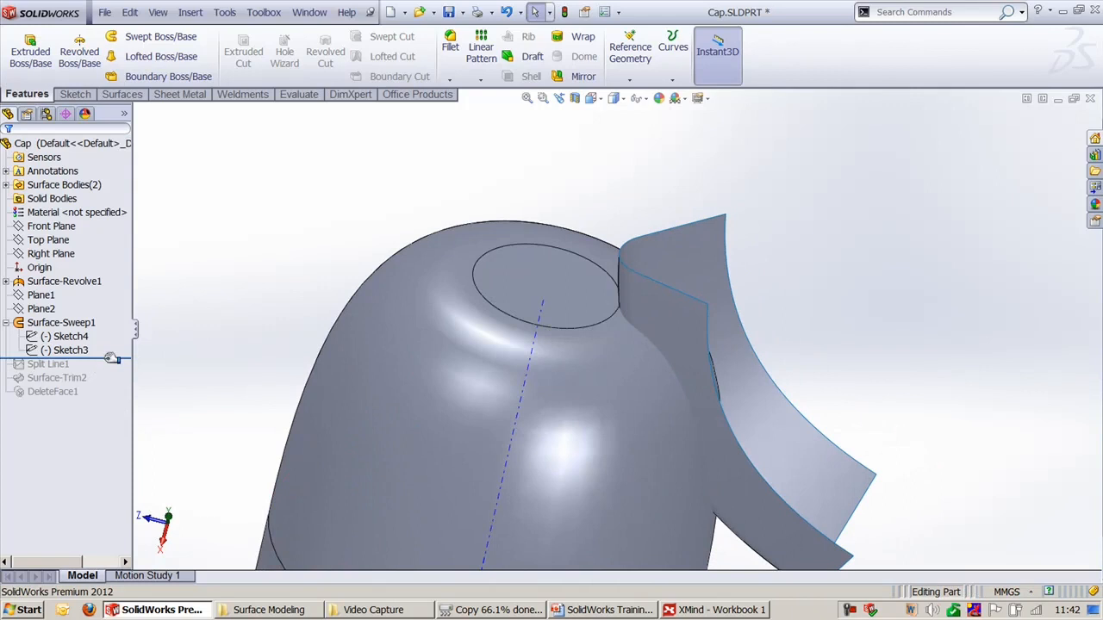
pyautogui.moveTo(111, 358)
pyautogui.mouseDown()
pyautogui.moveTo(106, 419)
pyautogui.moveTo(121, 399)
pyautogui.mouseUp()
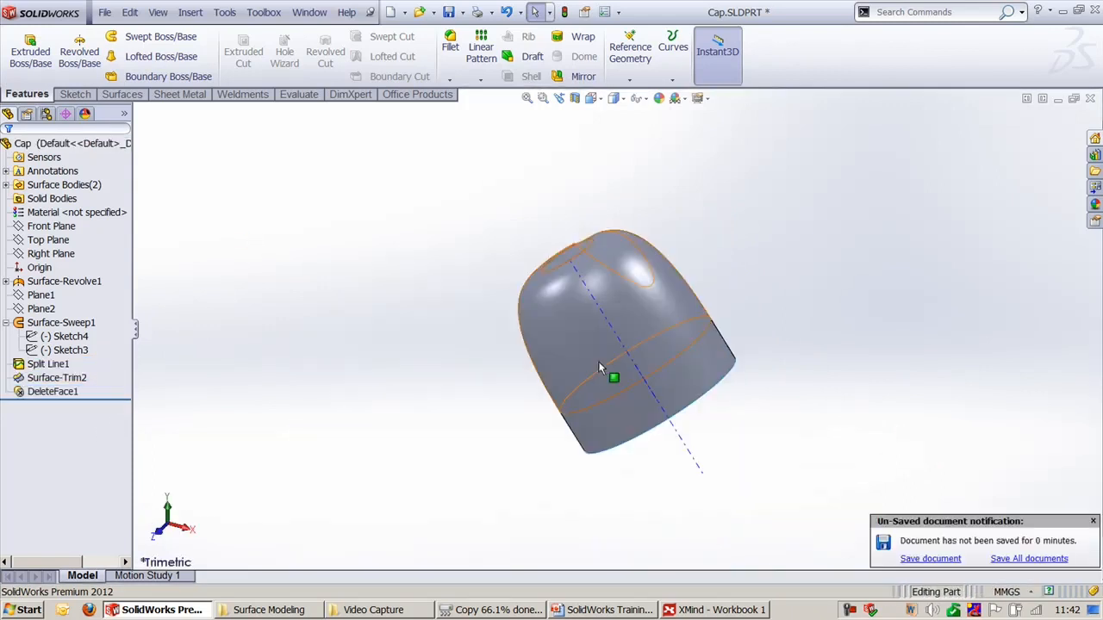
# Thicken the outer cap surface by 1 mm towards the outside.
pyautogui.moveTo(598, 361); pyautogui.dragTo(653, 382, button='middle')
pyautogui.scroll(-6, 661, 251)
pyautogui.keyDown('ctrl'); pyautogui.moveTo(768, 177); pyautogui.dragTo(680, 315, button='middle'); pyautogui.keyUp('ctrl')
pyautogui.moveTo(681, 315); pyautogui.dragTo(605, 365, button='middle')
pyautogui.scroll(-4, 556, 225)
pyautogui.scroll(4, 512, 317)
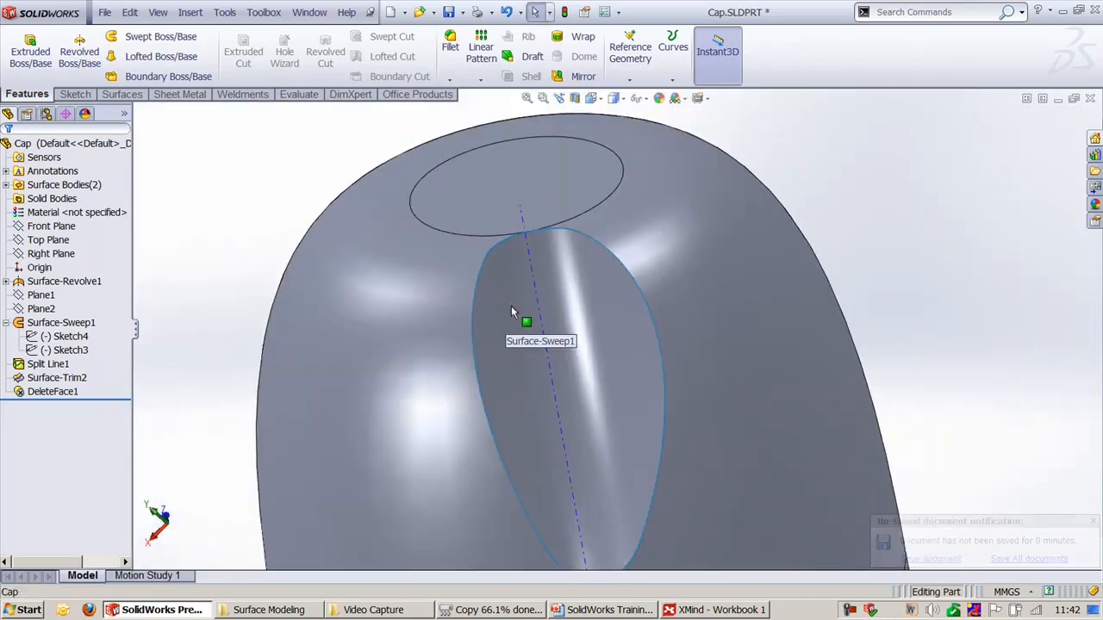
pyautogui.moveTo(511, 312); pyautogui.dragTo(714, 256, button='middle')
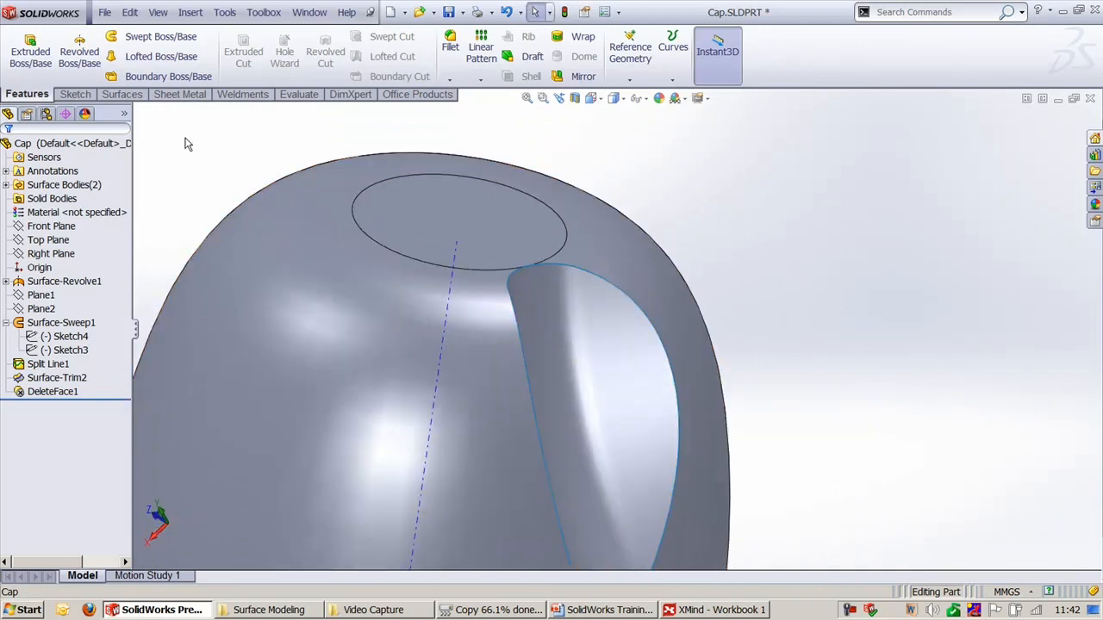
pyautogui.click(122, 94)
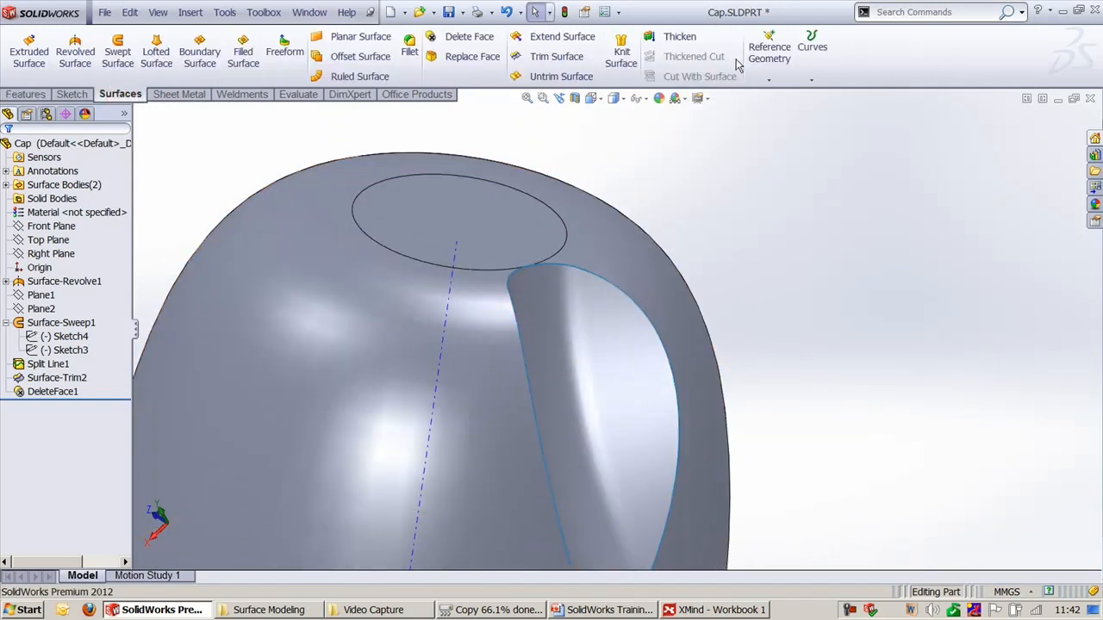
pyautogui.click(678, 36)
pyautogui.click(573, 204)
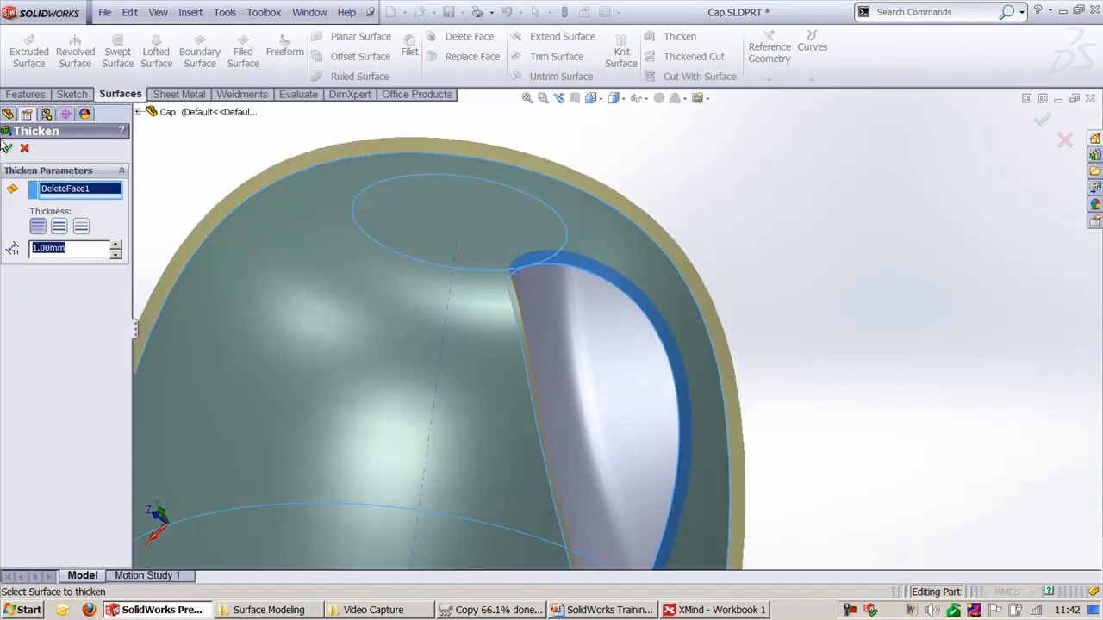
pyautogui.click(6, 151)
pyautogui.moveTo(827, 236); pyautogui.dragTo(879, 392, button='middle')
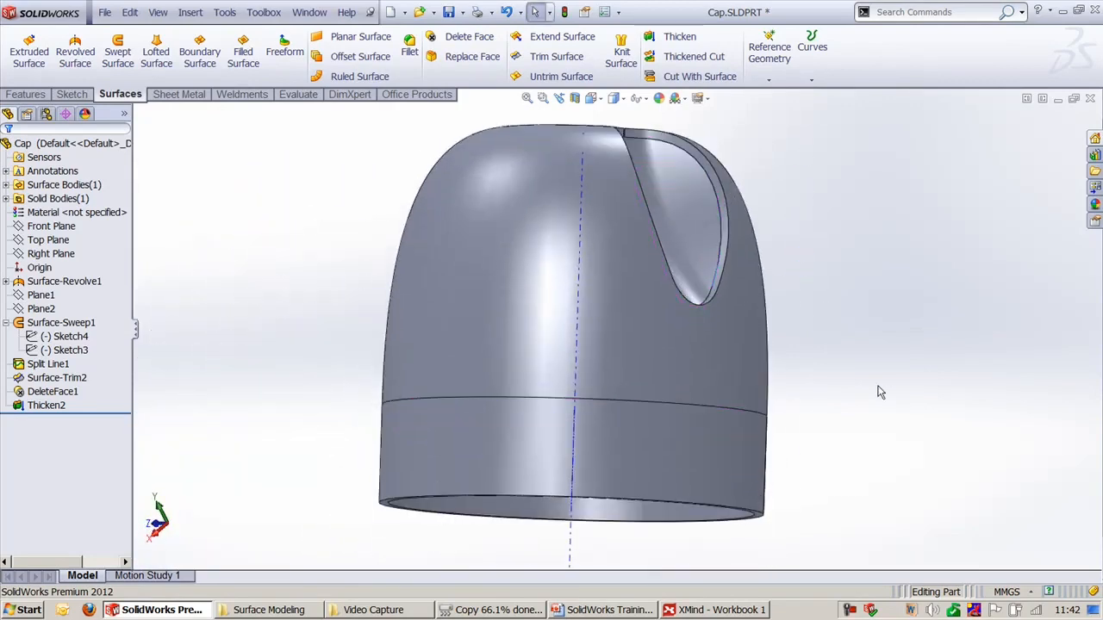
# Hide the trimmed surface body that forms the recess to inspect the opening in the thickened cap.
pyautogui.hotkey('ctrl', '7')
pyautogui.moveTo(759, 243); pyautogui.dragTo(647, 332, button='middle')
pyautogui.scroll(-6, 674, 283)
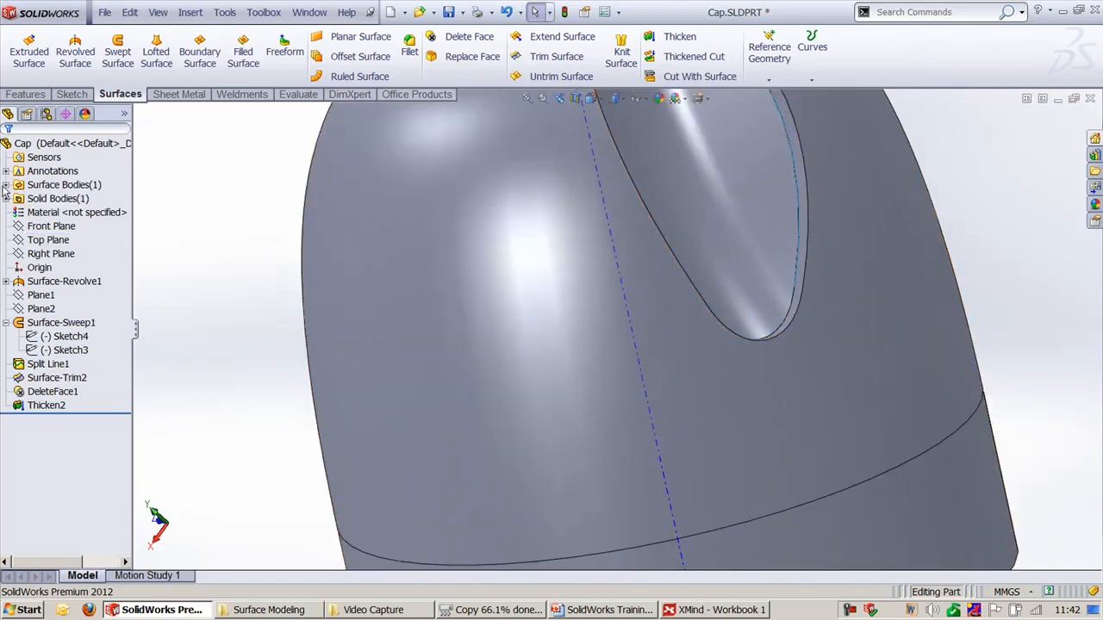
pyautogui.doubleClick(62, 184)
pyautogui.click(69, 198)
pyautogui.scroll(8, 524, 421)
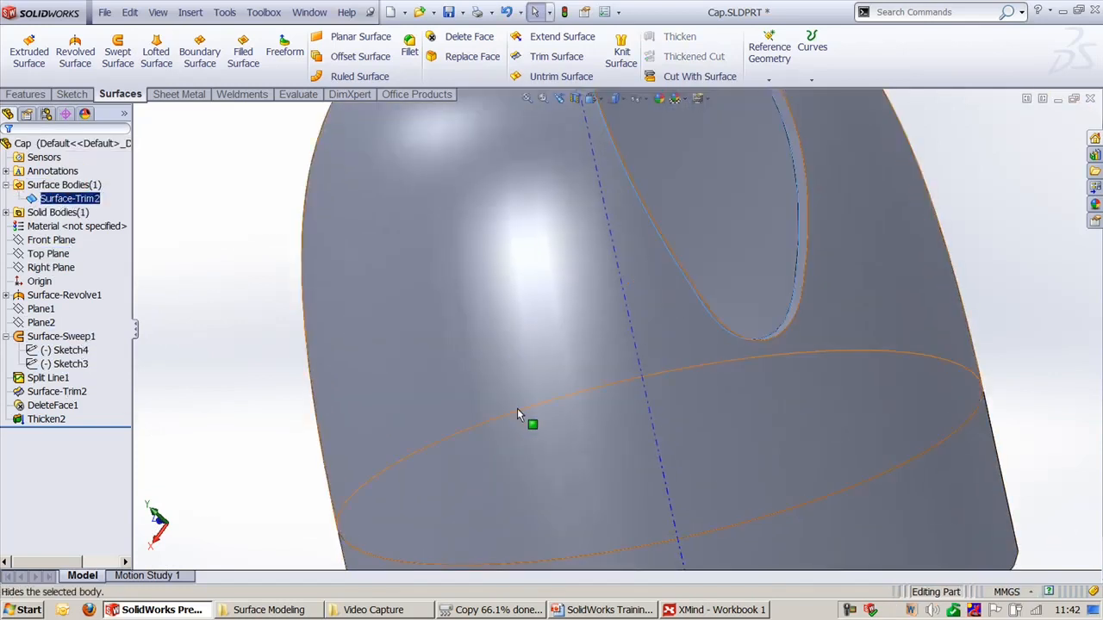
pyautogui.moveTo(675, 305)
pyautogui.mouseDown(button='middle')
pyautogui.moveTo(733, 247)
pyautogui.moveTo(707, 344)
pyautogui.moveTo(689, 354)
pyautogui.moveTo(681, 324)
pyautogui.mouseUp(button='middle')
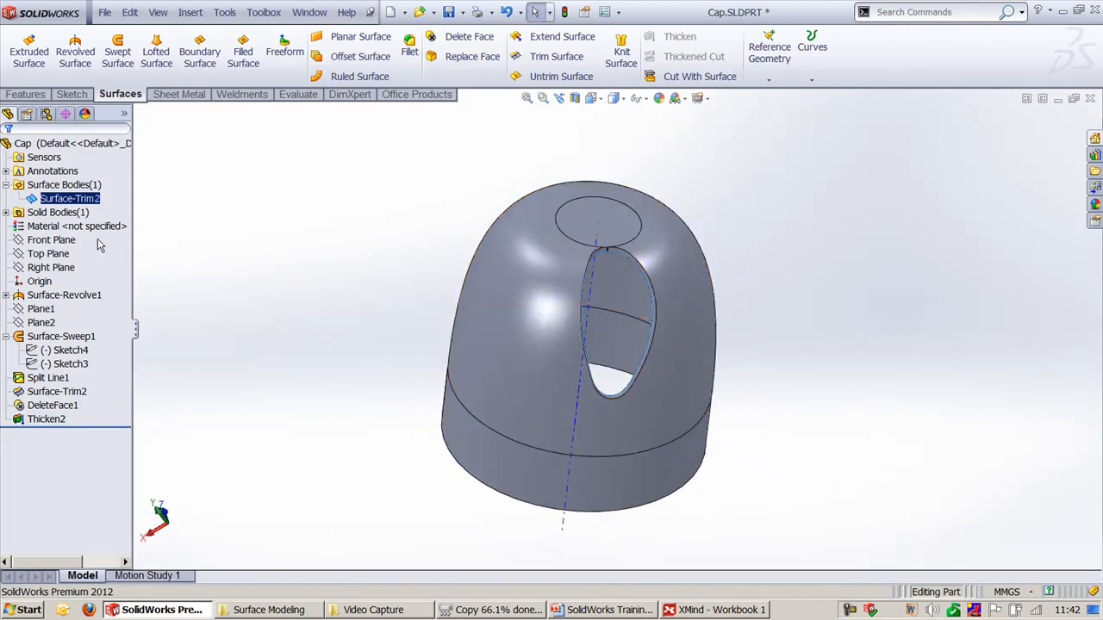
# Hide the thickened cap body and try to show it again together with the delete-face feature.
pyautogui.click(45, 419)
pyautogui.keyDown('ctrl'); pyautogui.click(64, 392); pyautogui.keyUp('ctrl')
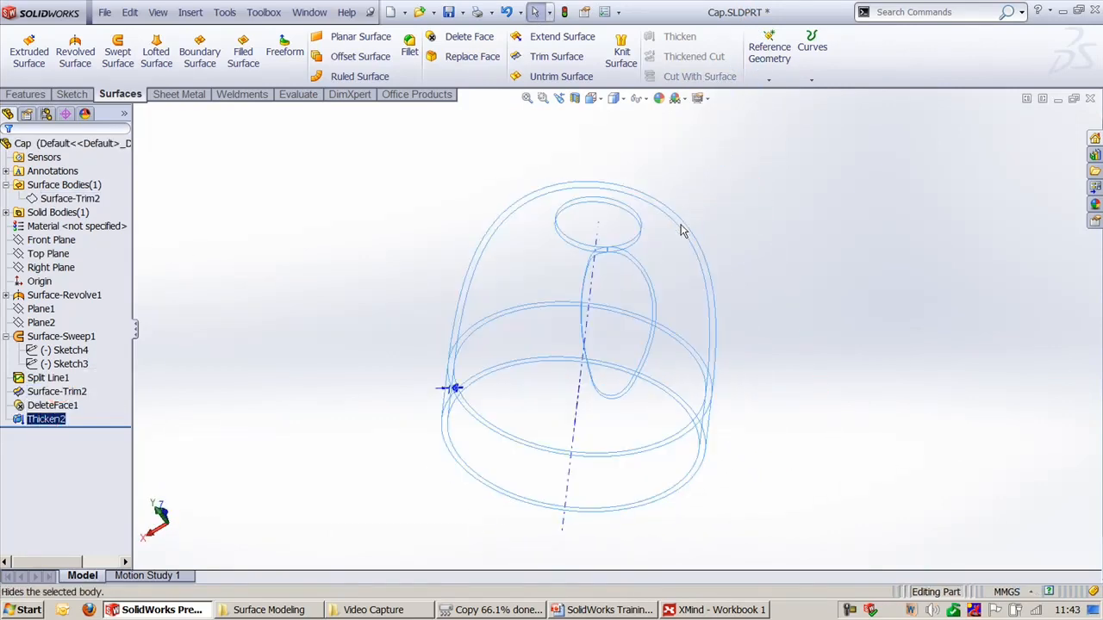
pyautogui.scroll(-3, 1045, 167)
pyautogui.click(193, 377)
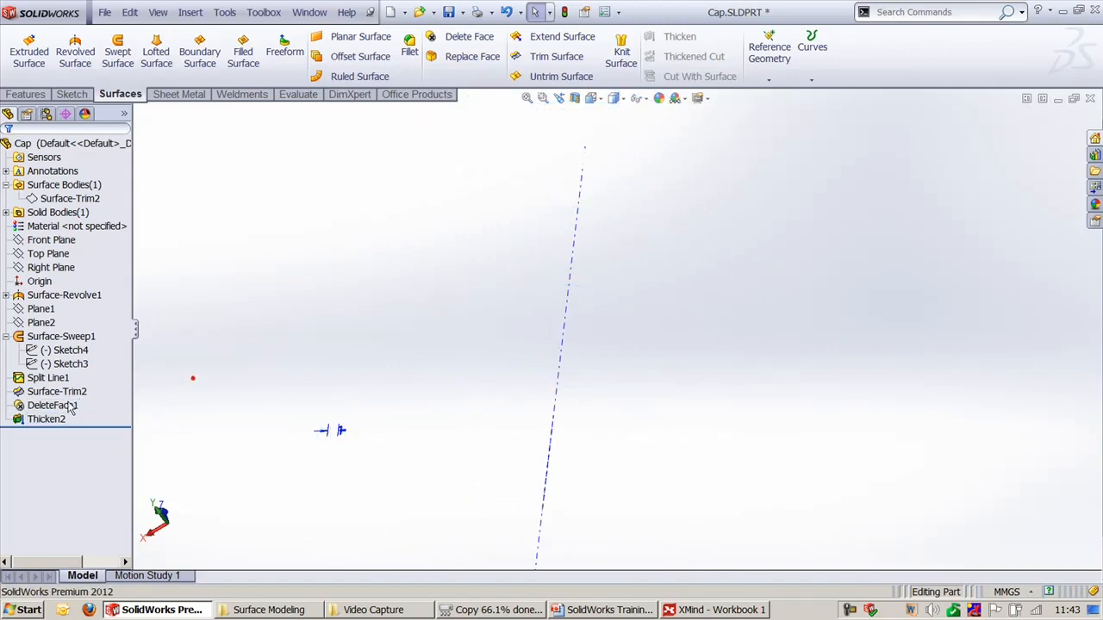
pyautogui.click(55, 416)
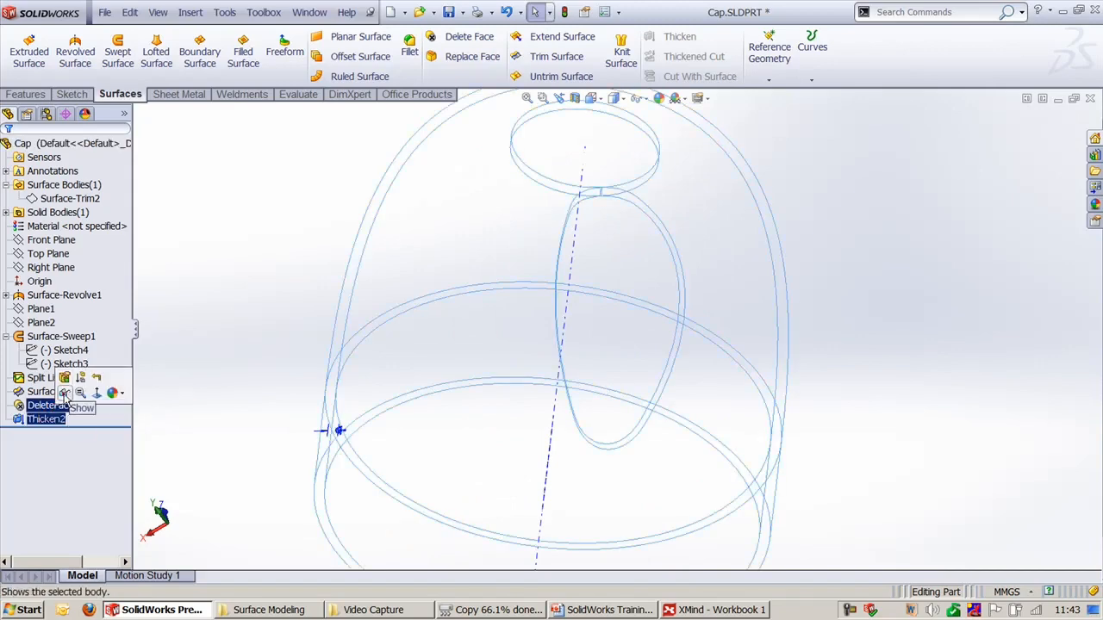
pyautogui.click(65, 396)
pyautogui.scroll(3, 877, 324)
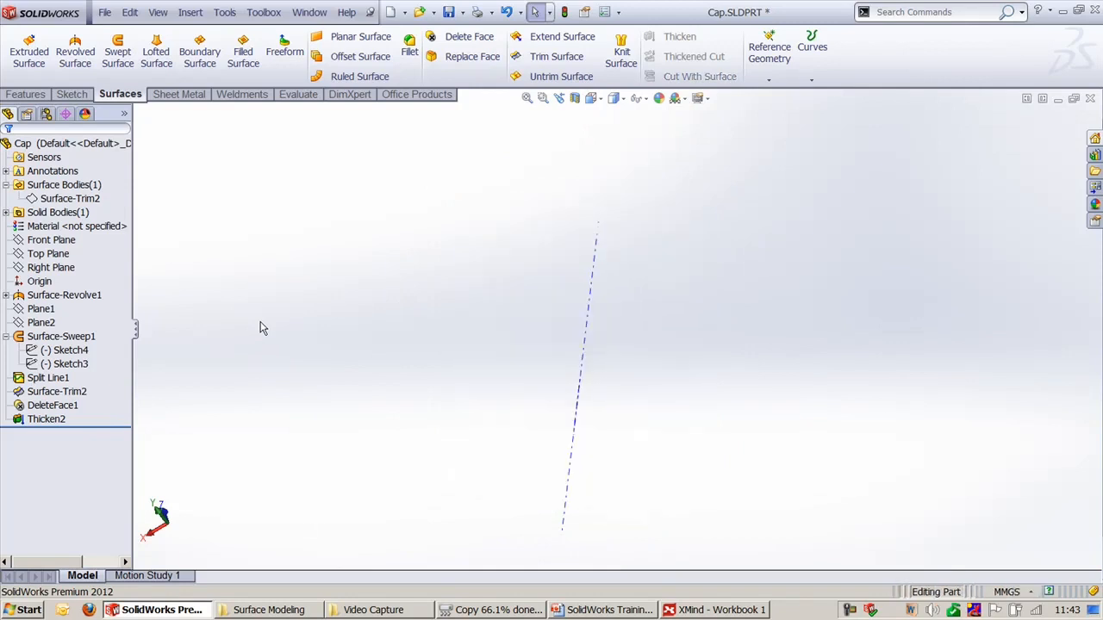
# Undo hiding the two bodies and delete the thicken feature.
pyautogui.hotkey('ctrl', 'z')
pyautogui.hotkey('ctrl', 'z')
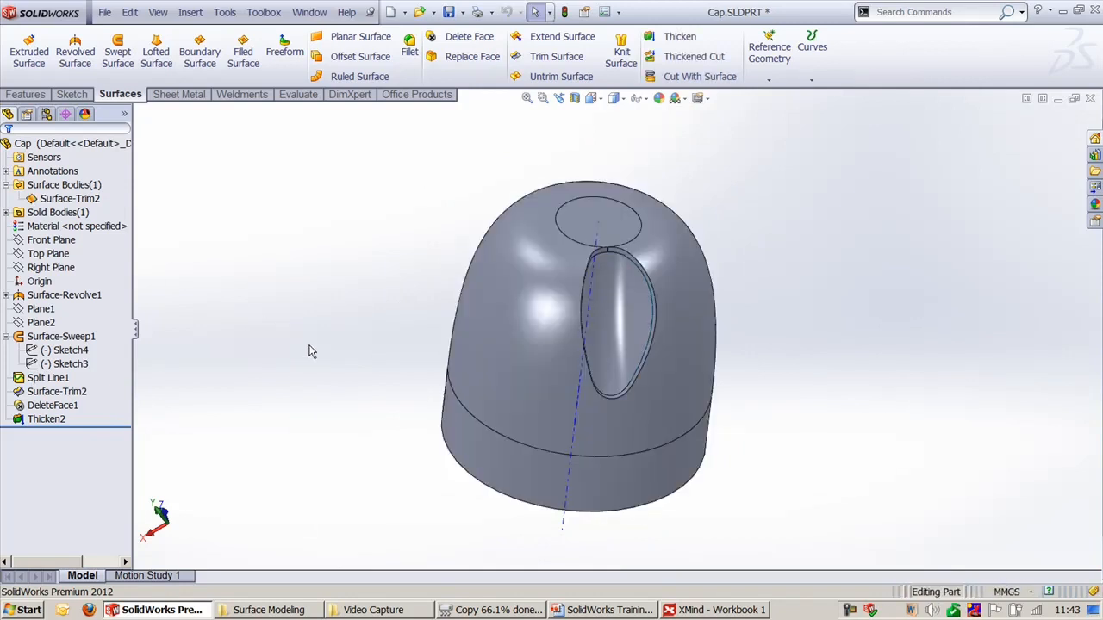
pyautogui.click(43, 419)
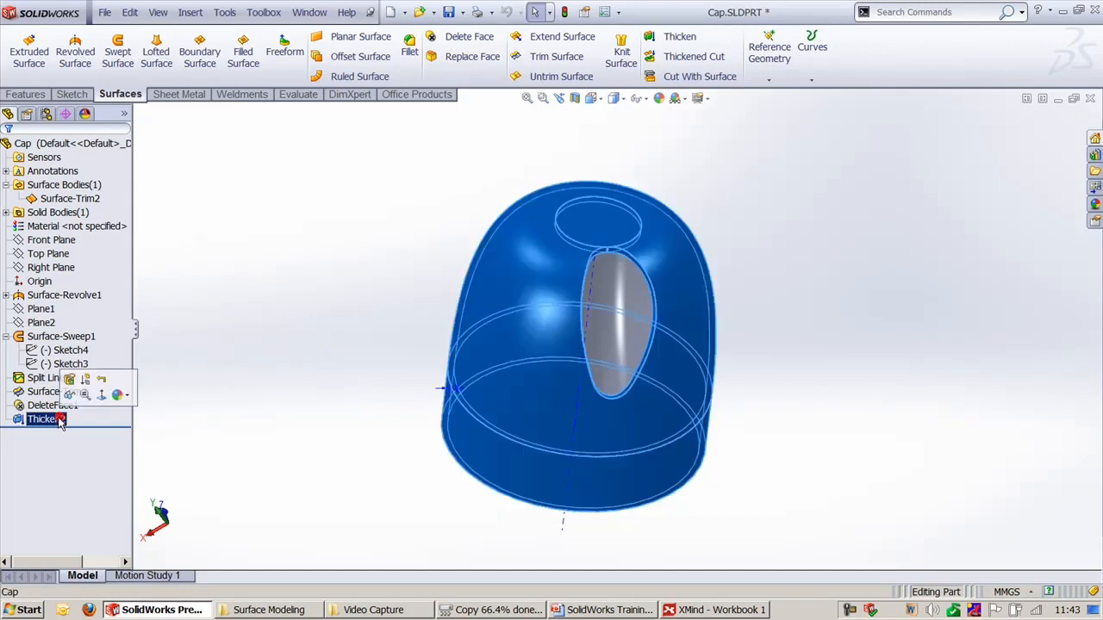
pyautogui.press('Delete')
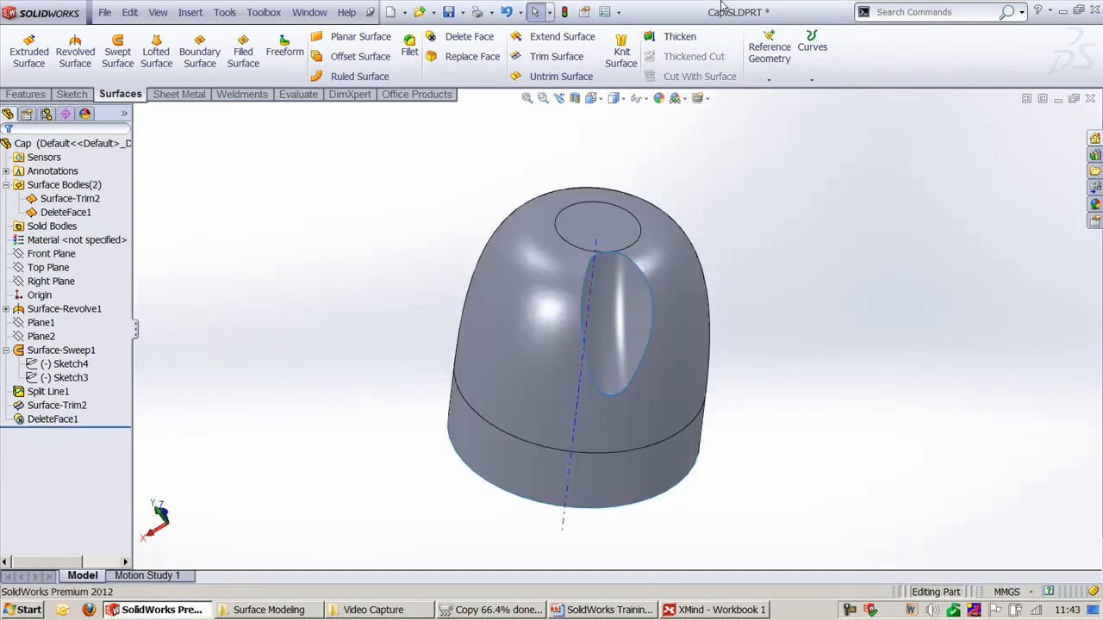
pyautogui.click(680, 37)
pyautogui.click(584, 372)
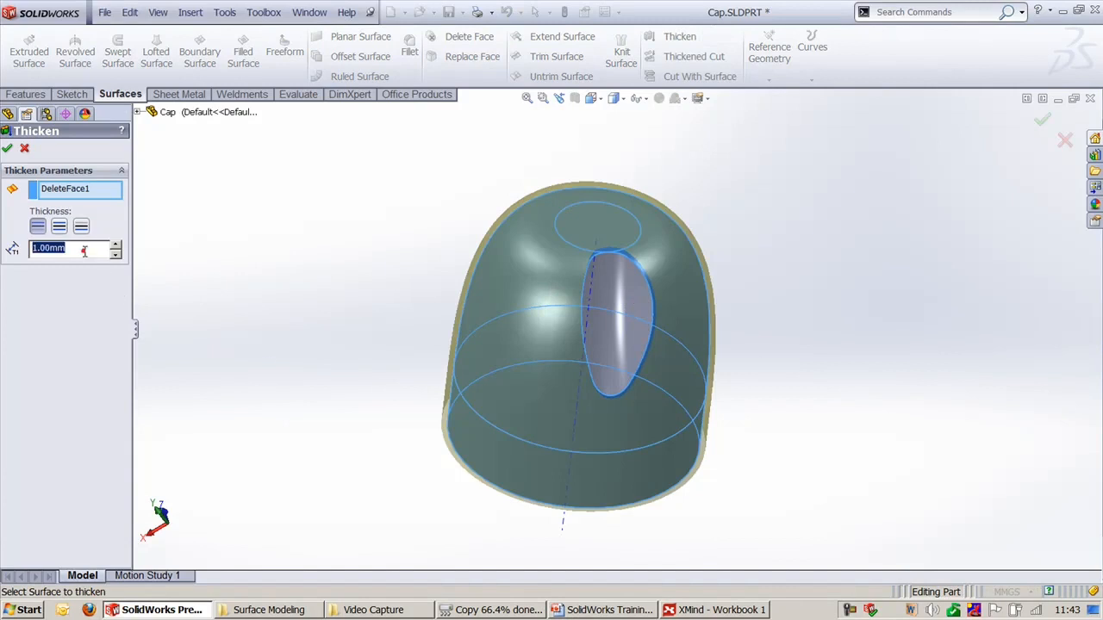
pyautogui.write('0.5')
pyautogui.press('Return')
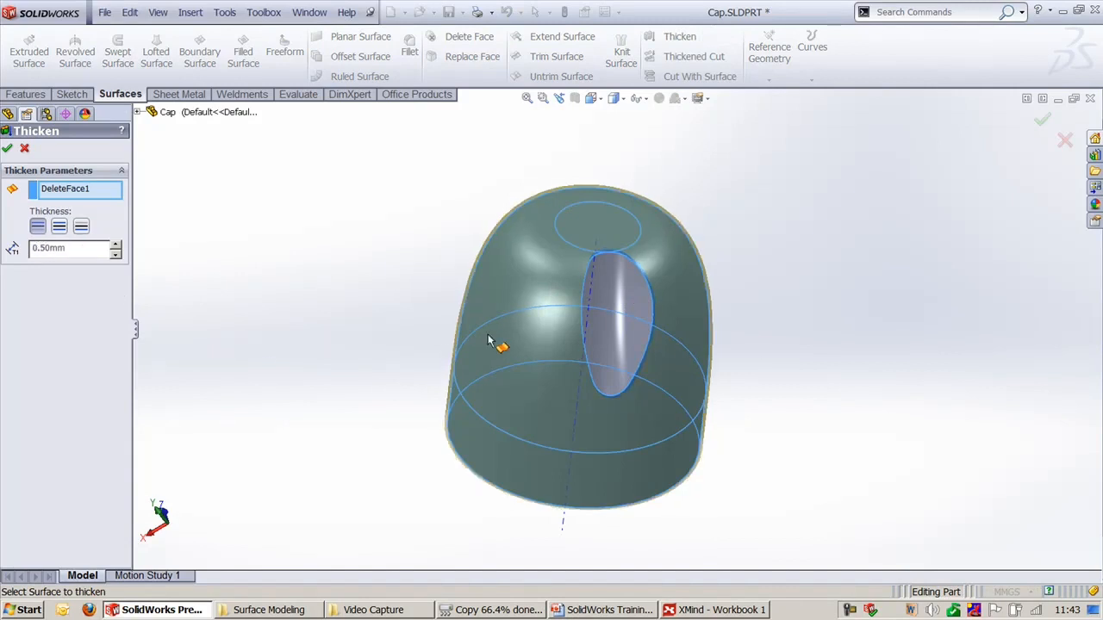
pyautogui.moveTo(488, 342); pyautogui.dragTo(555, 232, button='middle')
pyautogui.moveTo(633, 307)
pyautogui.mouseDown(button='middle')
pyautogui.moveTo(661, 458)
pyautogui.moveTo(692, 153)
pyautogui.moveTo(601, 430)
pyautogui.mouseUp(button='middle')
pyautogui.moveTo(535, 415); pyautogui.dragTo(655, 258, button='middle')
pyautogui.click(1063, 143)
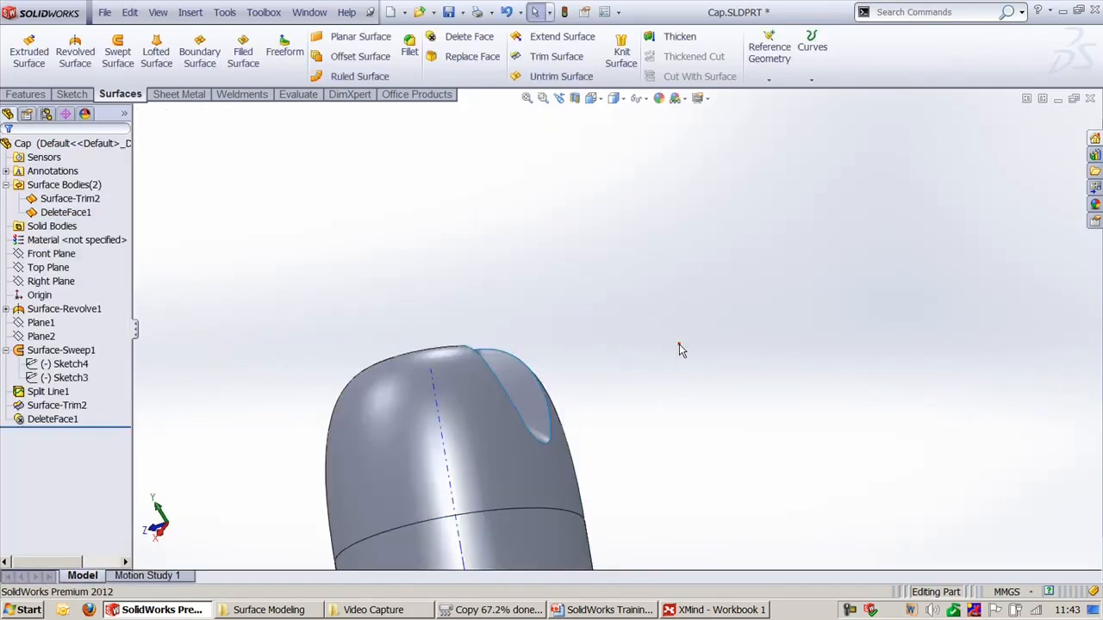
# Add a 2 mm face fillet between the recess surface and the outer cap surface.
pyautogui.moveTo(679, 347); pyautogui.dragTo(588, 411, button='middle')
pyautogui.scroll(-5, 625, 336)
pyautogui.moveTo(524, 291); pyautogui.dragTo(617, 278, button='middle')
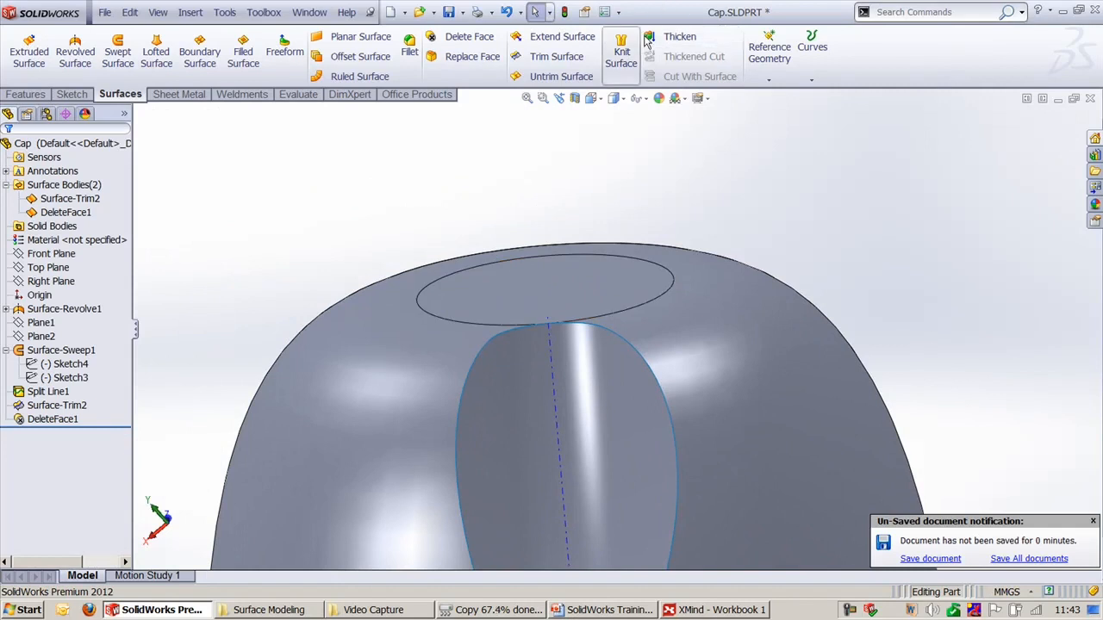
pyautogui.click(467, 375)
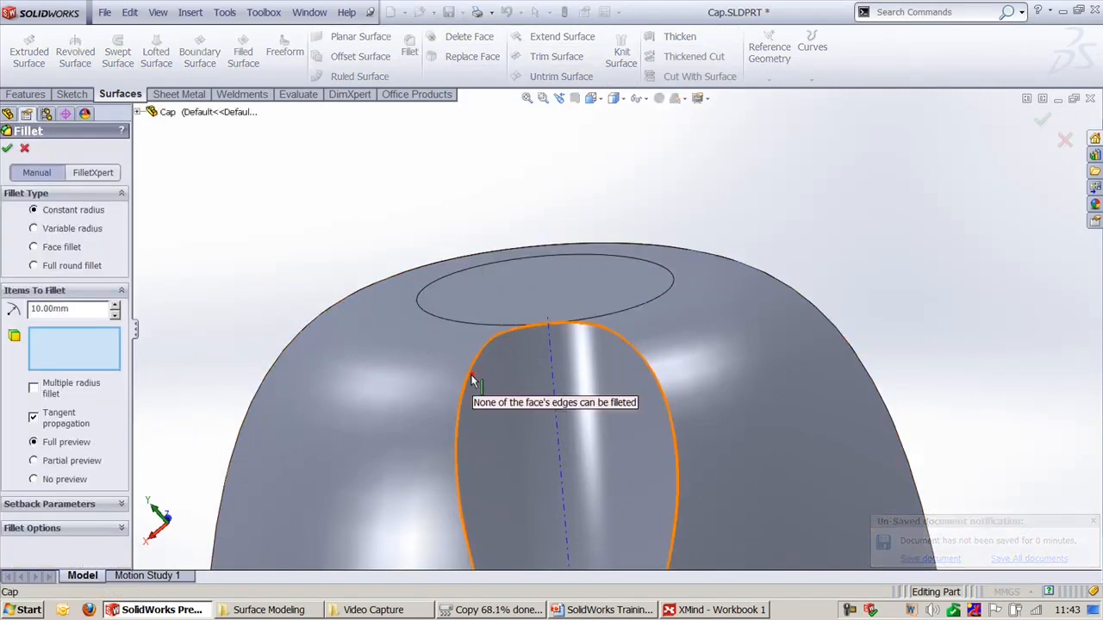
pyautogui.click(65, 246)
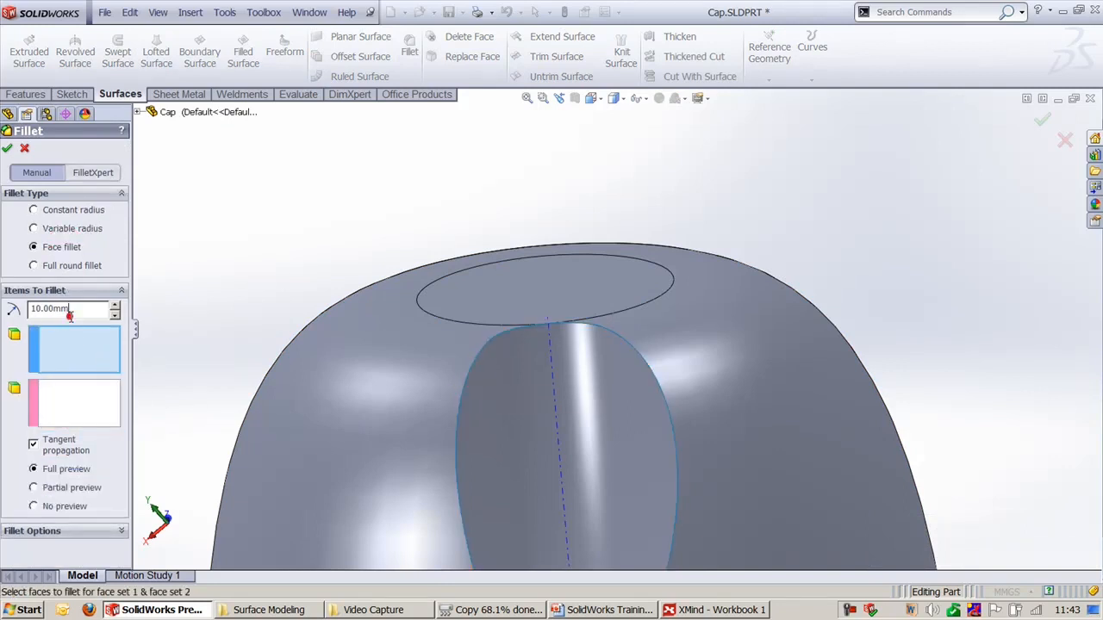
pyautogui.write('2.00mm')
pyautogui.click(483, 448)
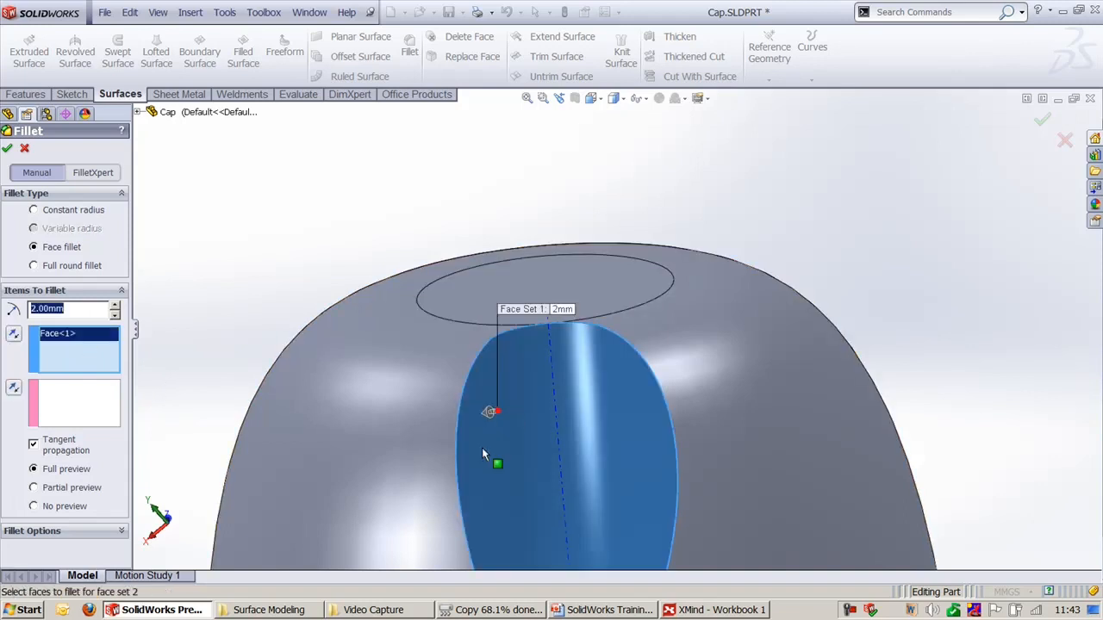
pyautogui.click(376, 371)
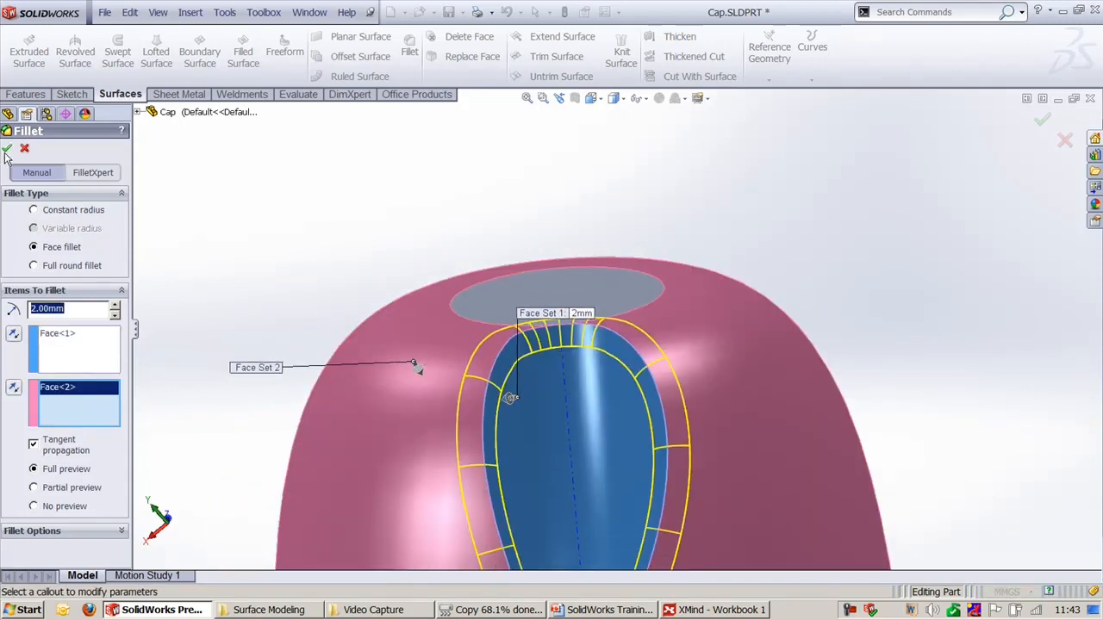
pyautogui.click(7, 149)
# Thicken the filleted cap surface by 0.5 mm towards the outside.
pyautogui.hotkey('ctrl', '7')
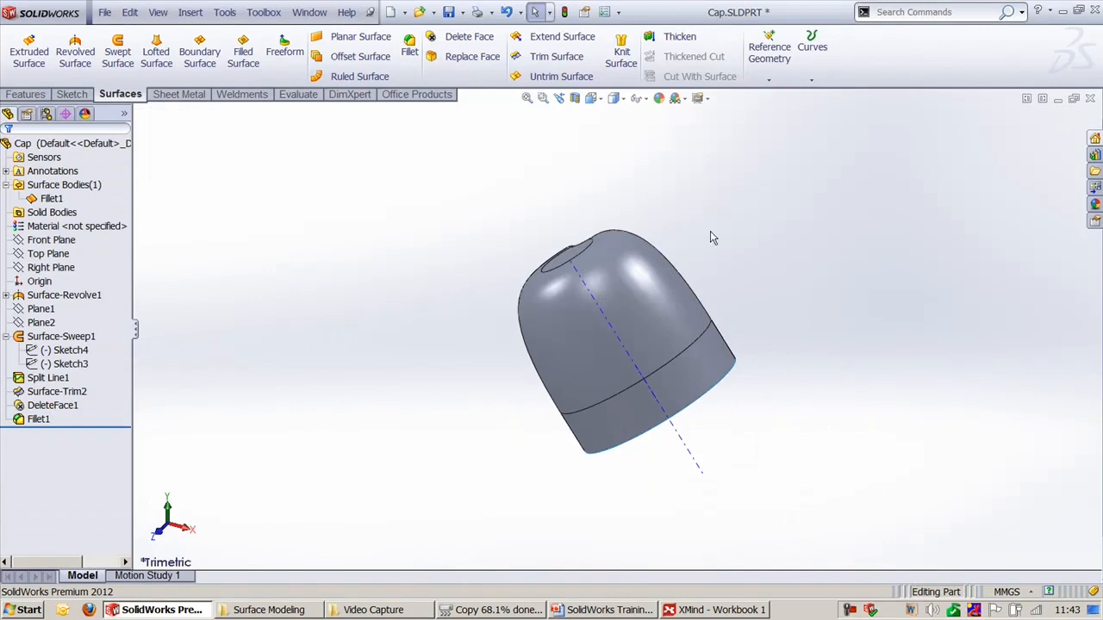
pyautogui.moveTo(710, 231); pyautogui.dragTo(594, 336, button='middle')
pyautogui.scroll(-5, 649, 244)
pyautogui.click(668, 39)
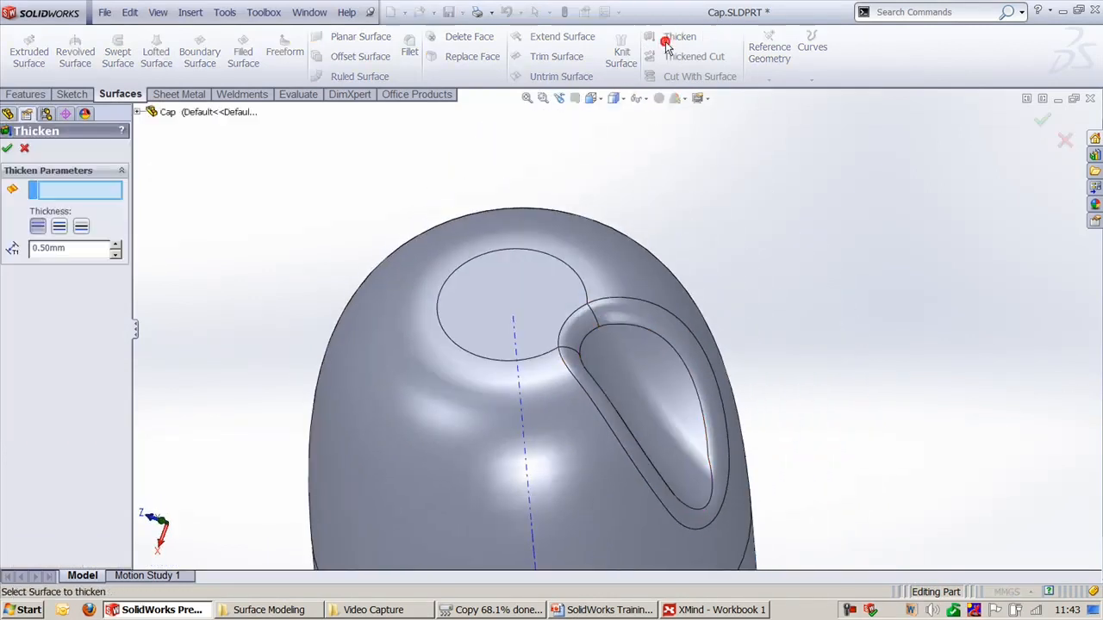
pyautogui.click(636, 263)
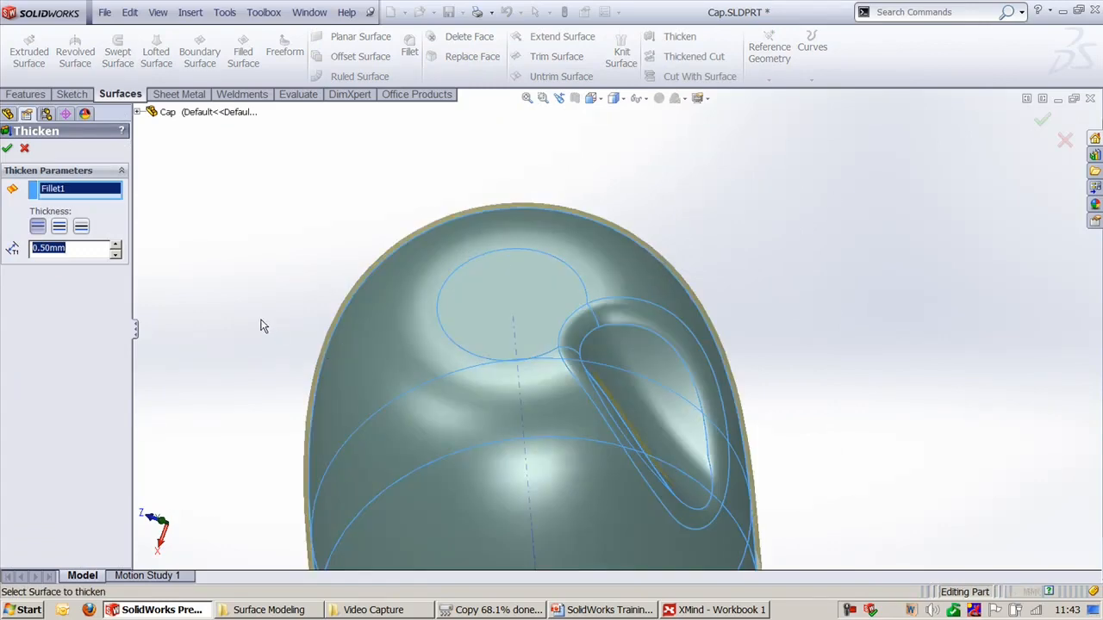
pyautogui.moveTo(263, 324); pyautogui.dragTo(164, 258, button='middle')
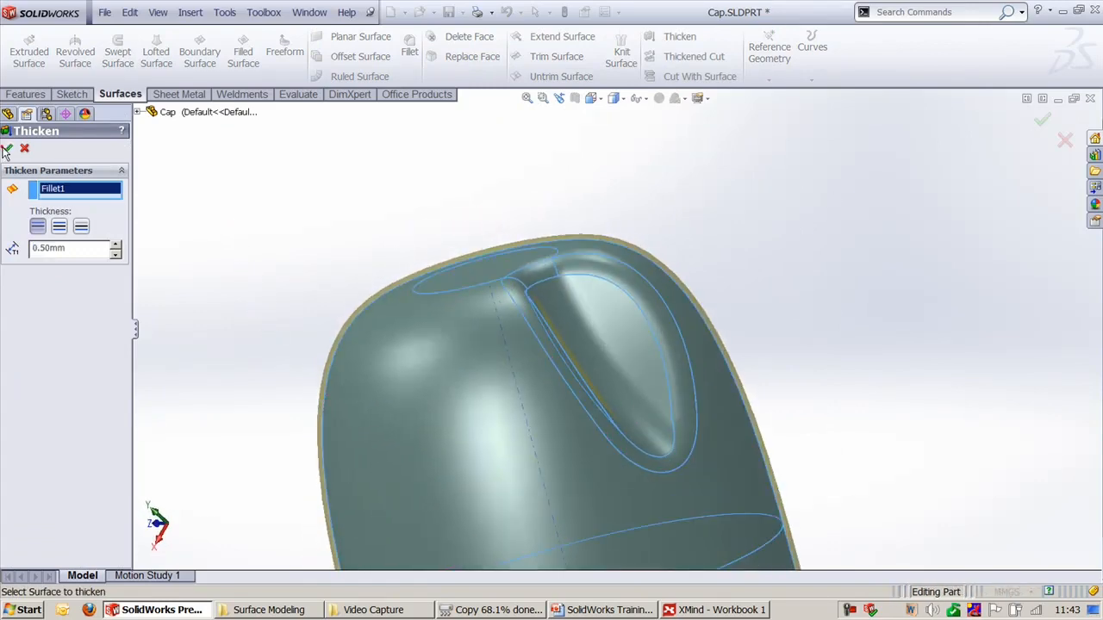
pyautogui.click(7, 151)
# Section the thickened cap parallel to the Top Plane at a 27 mm offset and inspect the wall around the recess.
pyautogui.moveTo(679, 192); pyautogui.dragTo(617, 193, button='middle')
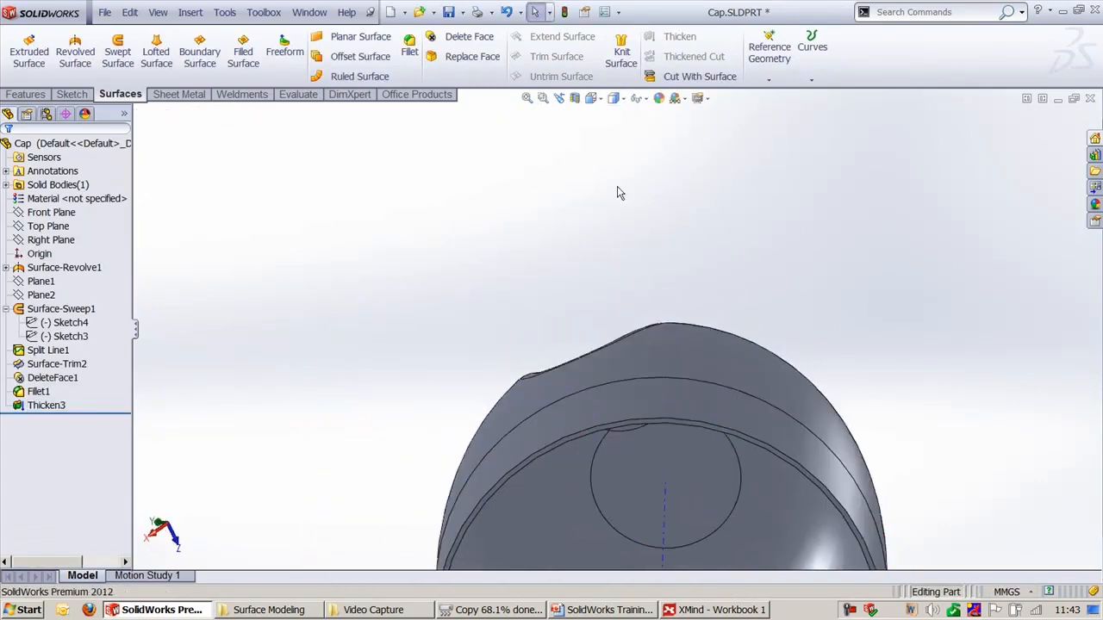
pyautogui.click(575, 97)
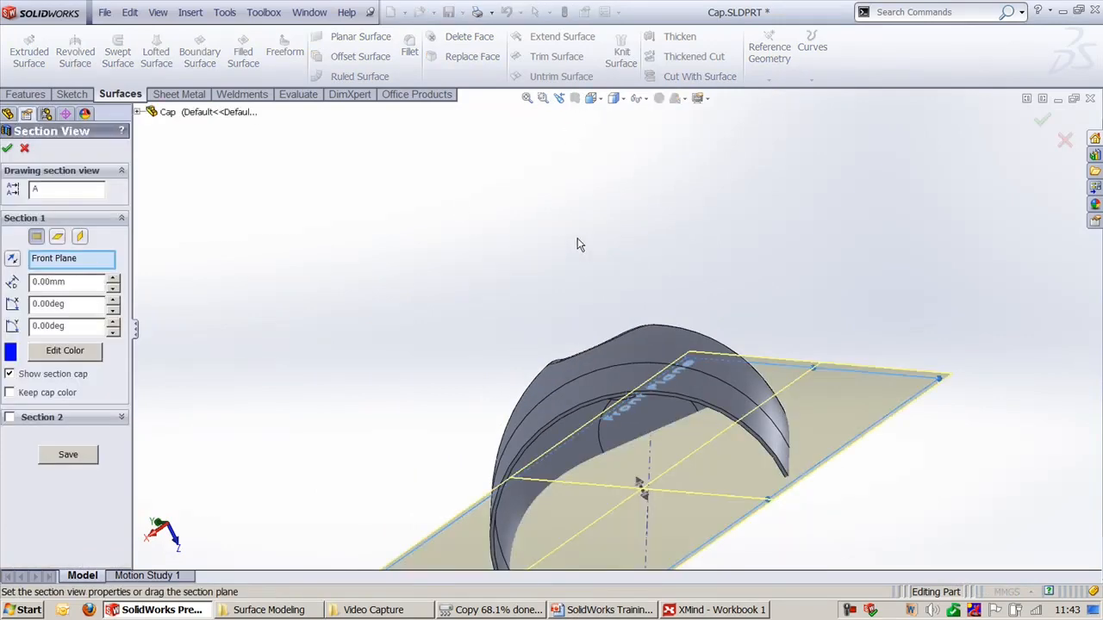
pyautogui.moveTo(579, 245); pyautogui.dragTo(767, 420, button='middle')
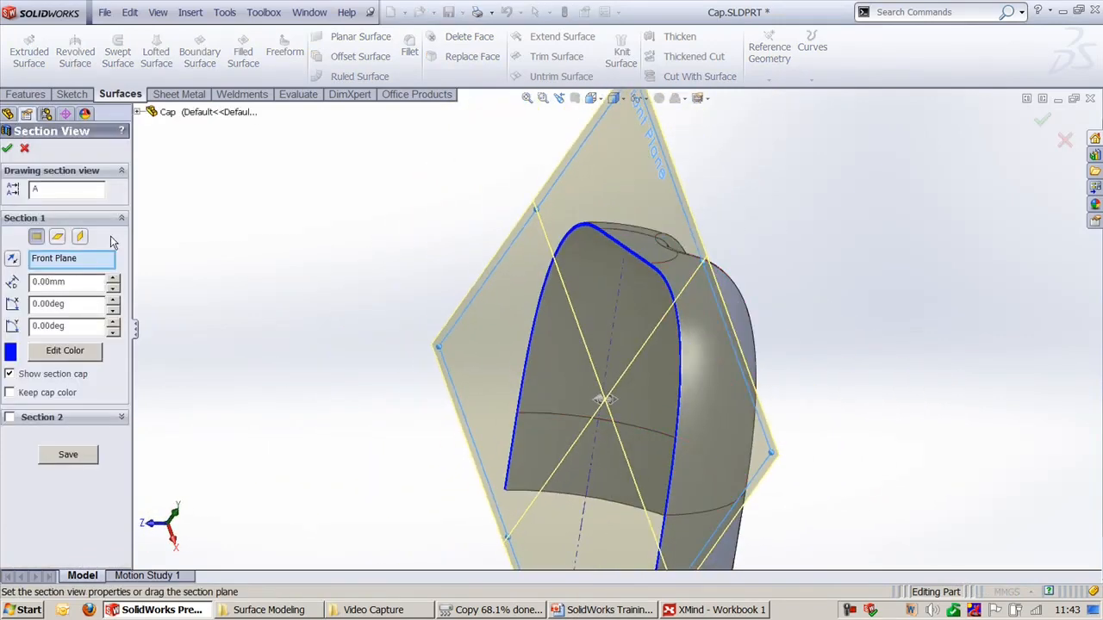
pyautogui.click(61, 236)
pyautogui.moveTo(437, 398); pyautogui.dragTo(630, 465, button='middle')
pyautogui.moveTo(627, 474); pyautogui.dragTo(808, 333)
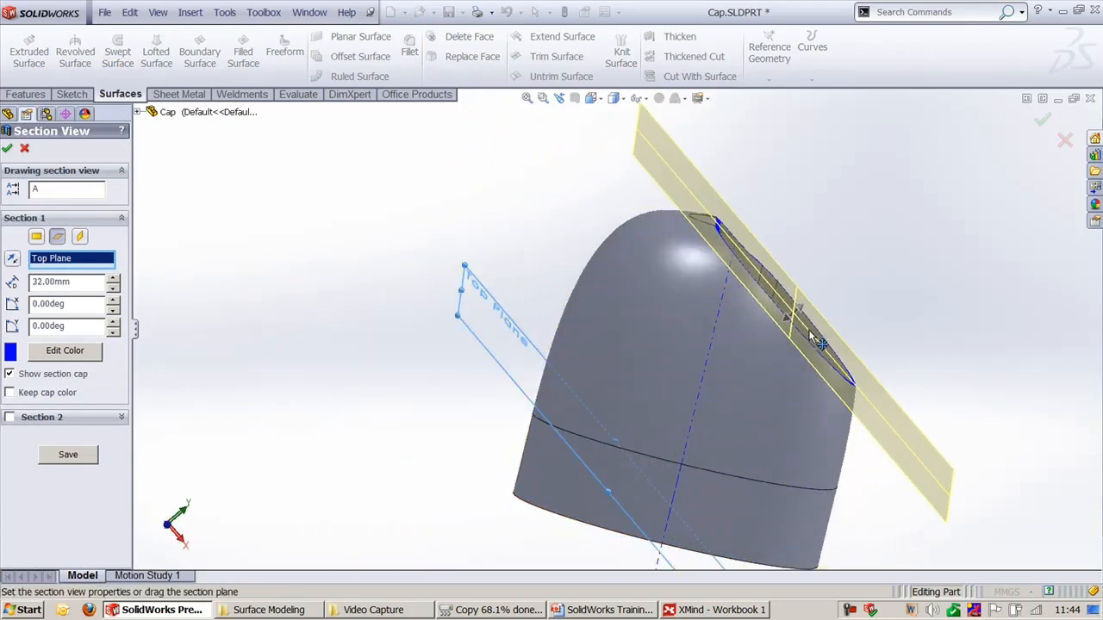
pyautogui.moveTo(905, 276); pyautogui.dragTo(790, 298, button='middle')
pyautogui.keyDown('ctrl'); pyautogui.moveTo(870, 248); pyautogui.dragTo(567, 309, button='middle'); pyautogui.keyUp('ctrl')
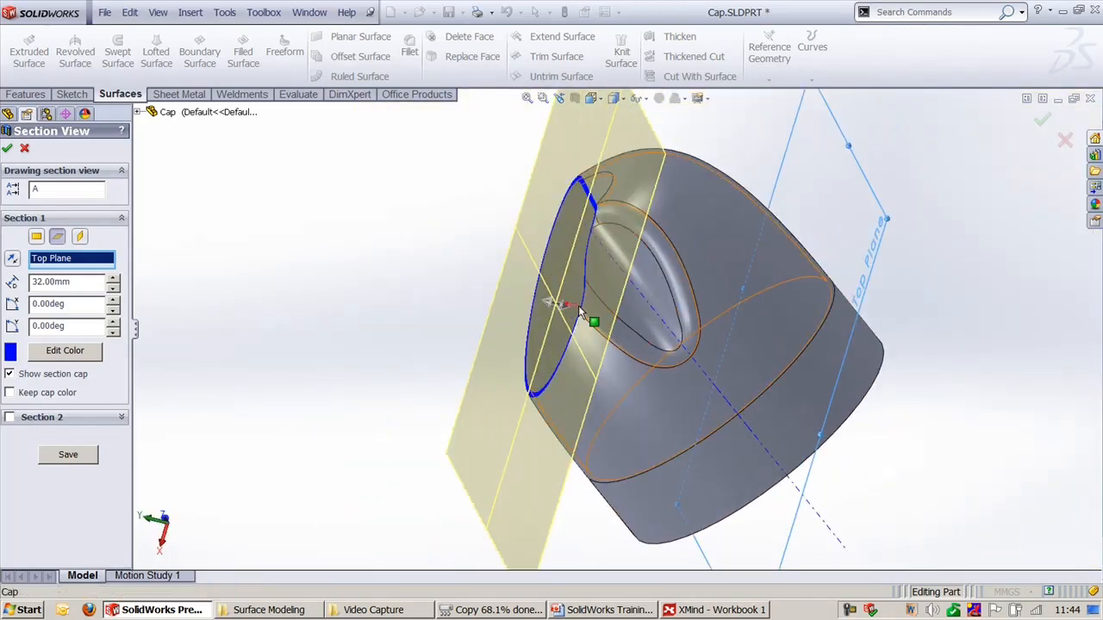
pyautogui.moveTo(561, 307); pyautogui.dragTo(592, 312)
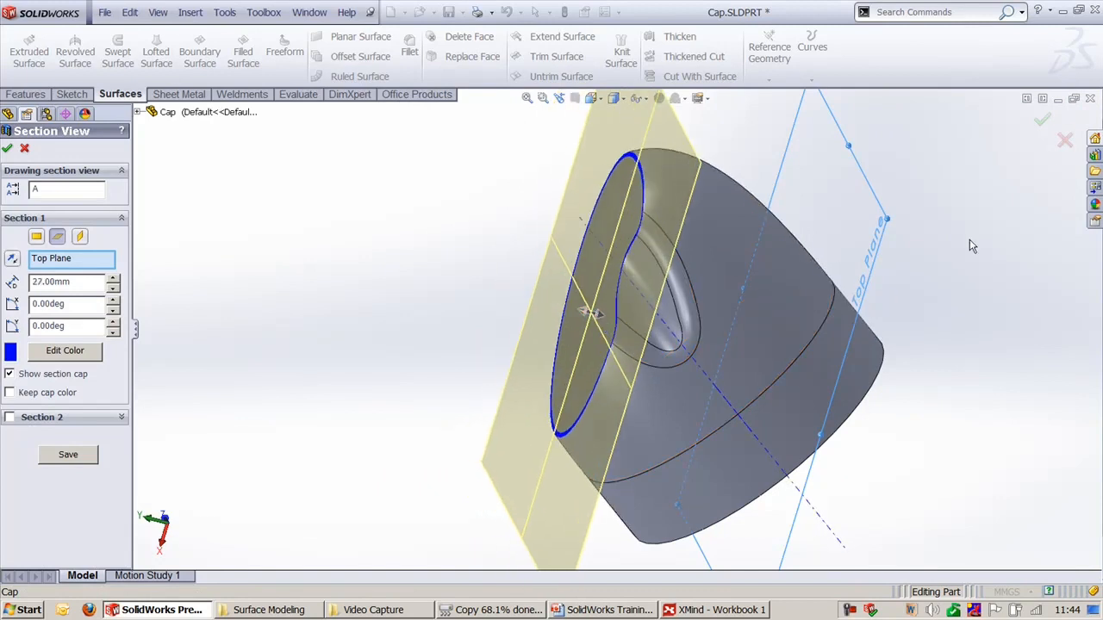
pyautogui.click(1043, 123)
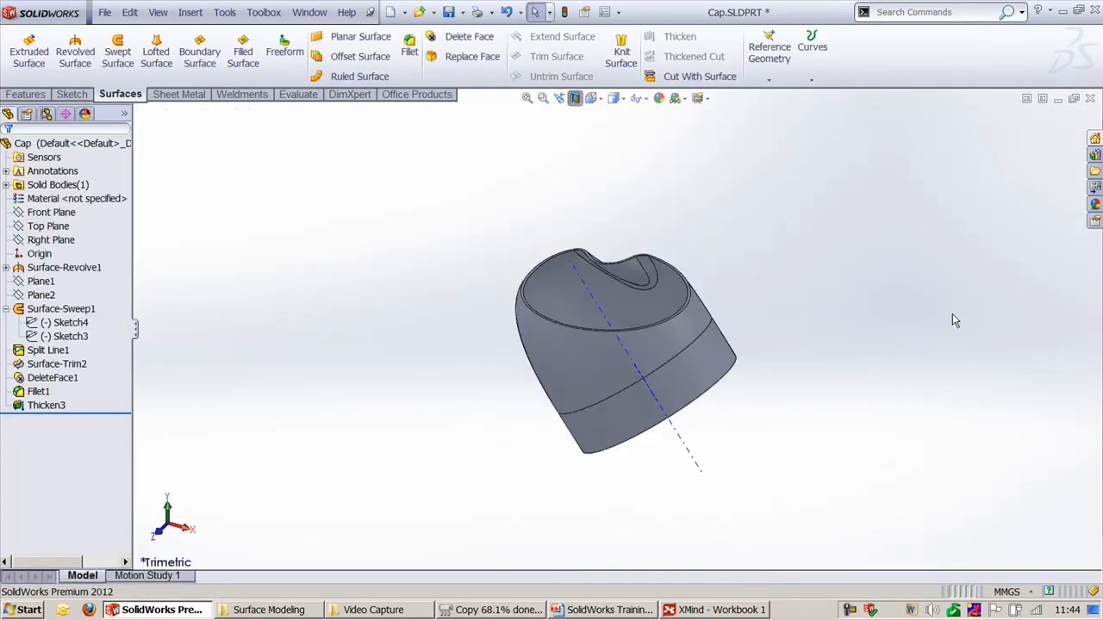
pyautogui.moveTo(923, 318); pyautogui.dragTo(767, 465, button='middle')
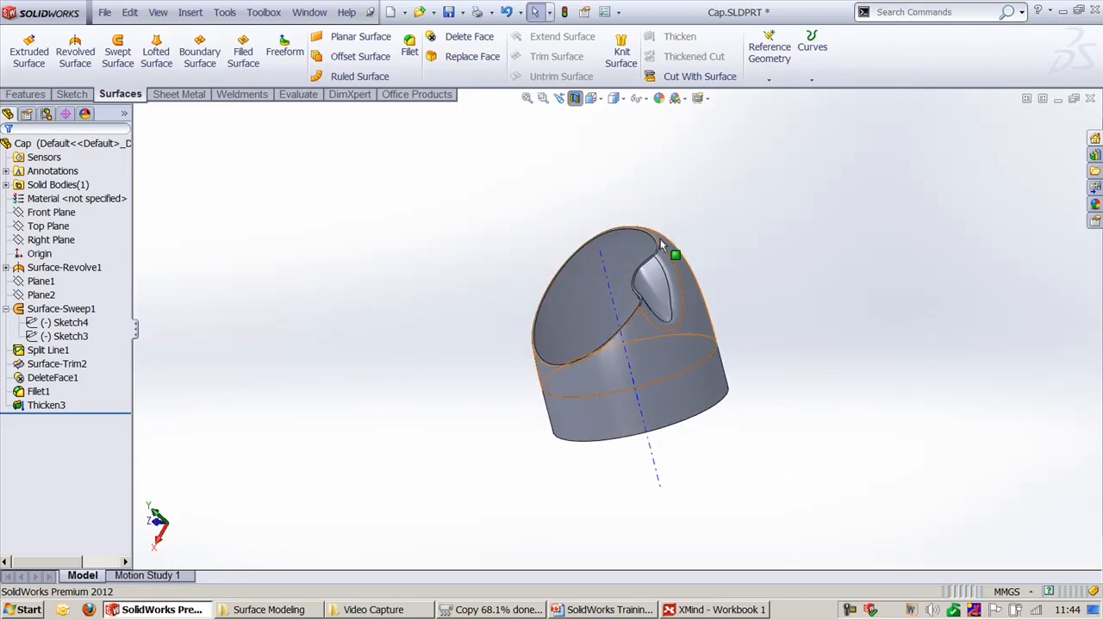
pyautogui.scroll(-4, 662, 246)
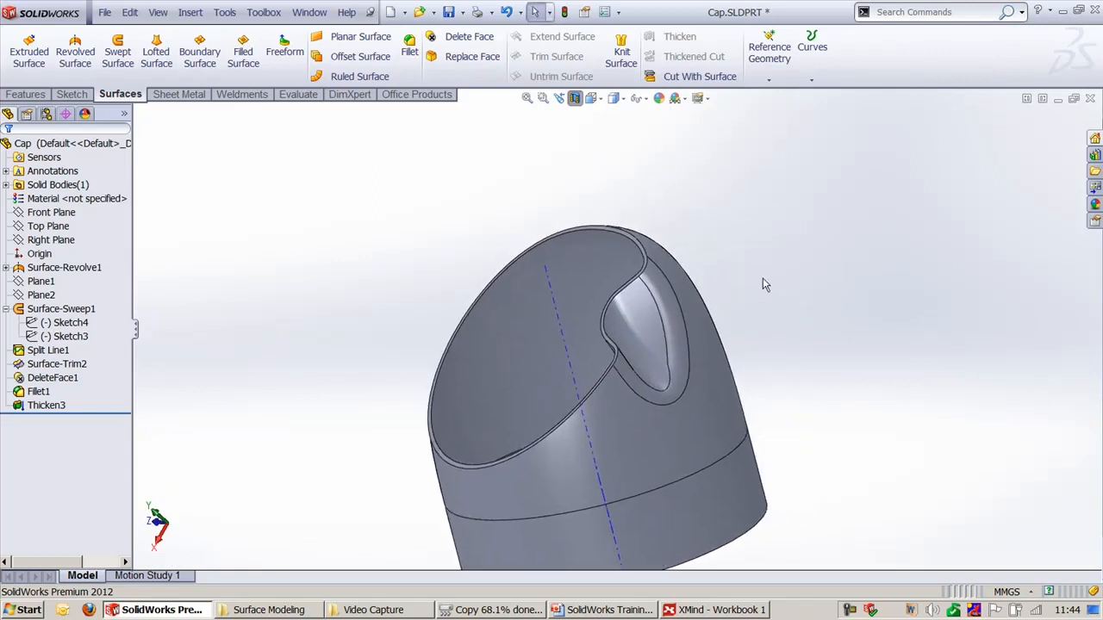
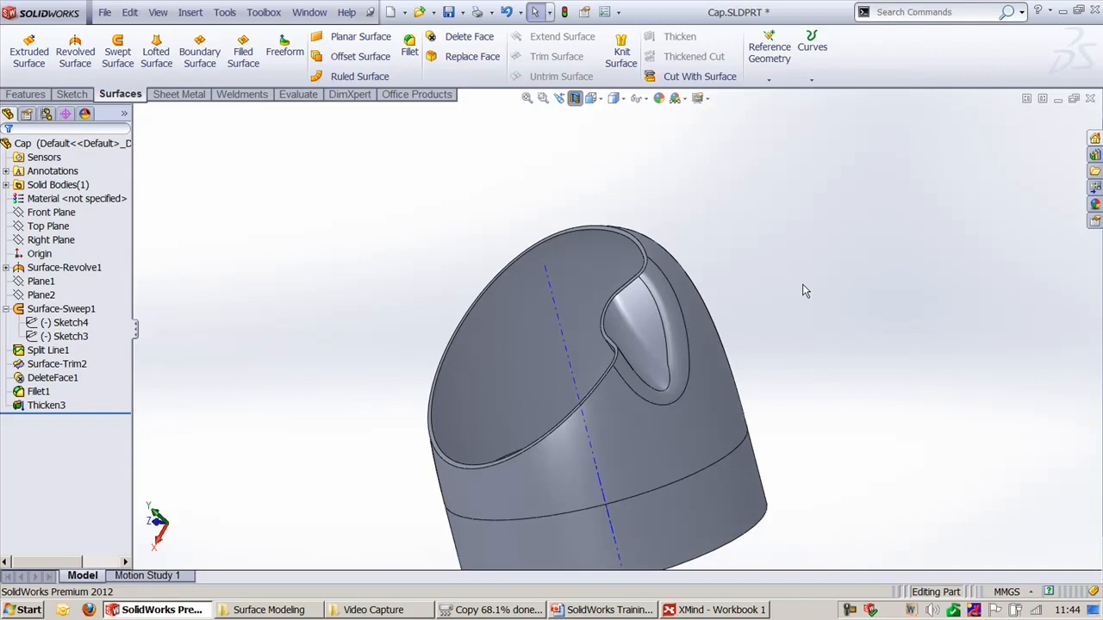
# Look at the Surface Modeling slide in PowerPoint, then return to SolidWorks and switch to the open Shoe.SLDPRT part.
pyautogui.click(621, 609)
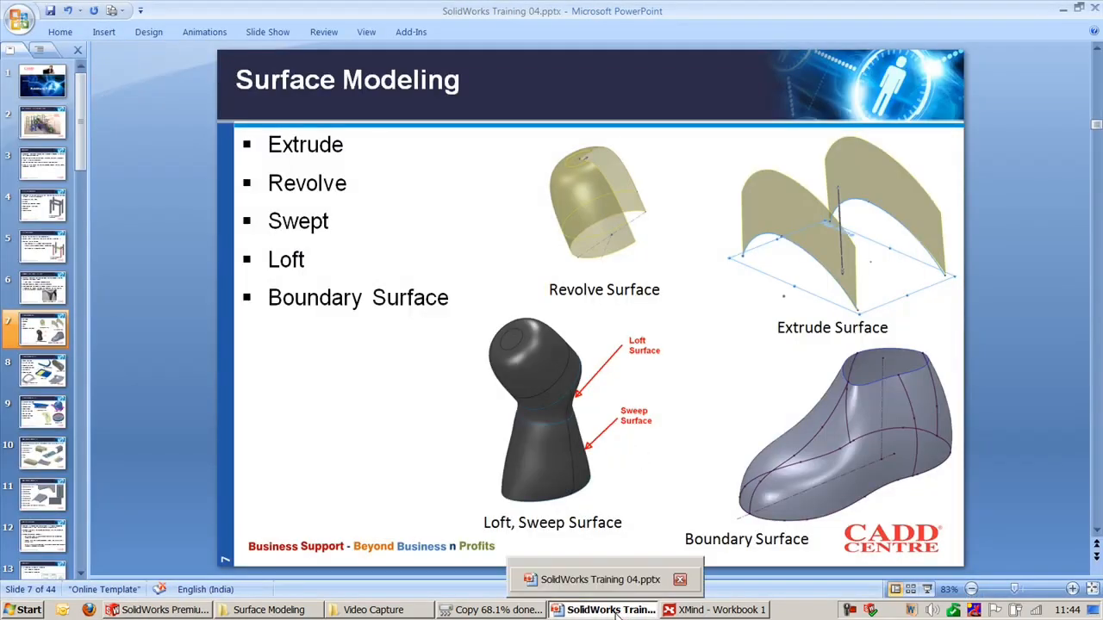
pyautogui.click(614, 609)
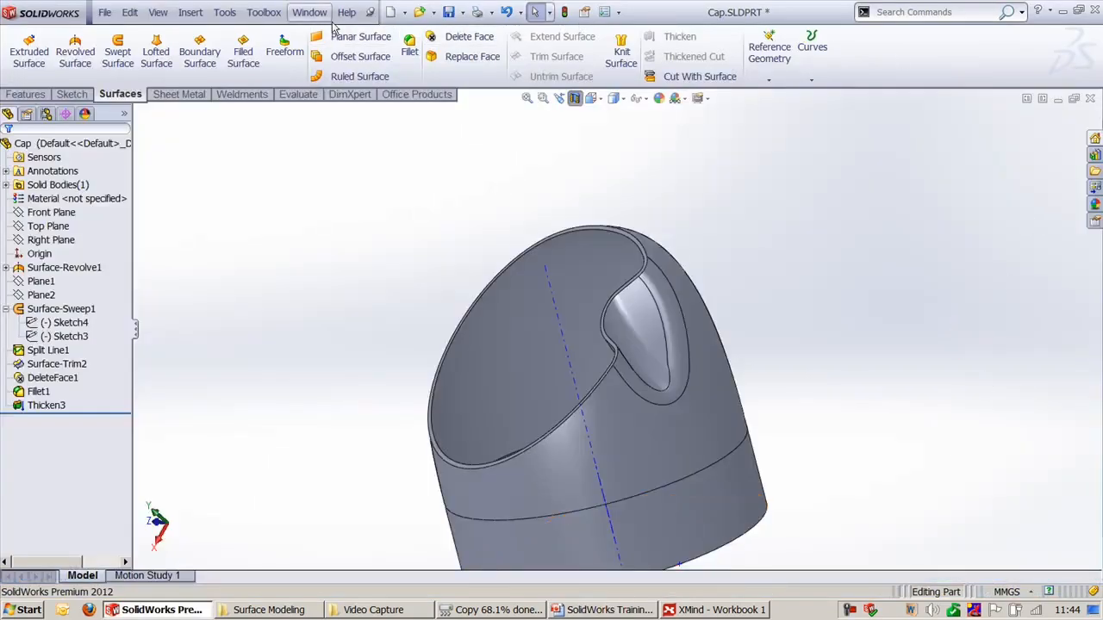
pyautogui.click(308, 12)
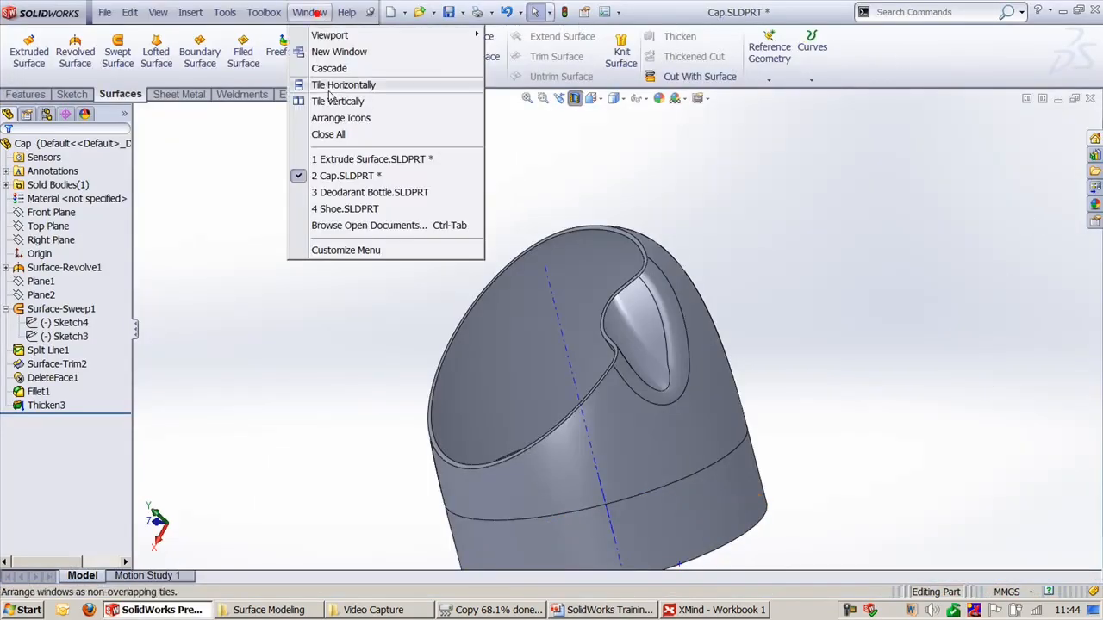
pyautogui.click(353, 210)
pyautogui.click(694, 305)
pyautogui.press('Delete')
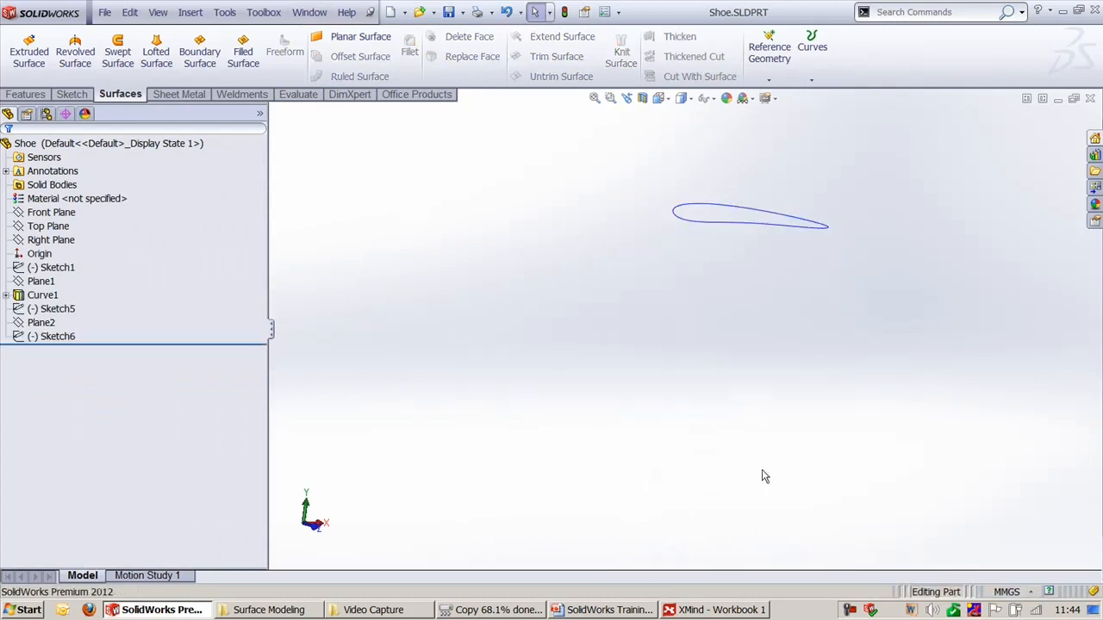
# Hide Curve1 and try to show all shoe features from Sketch1 through Sketch6 together.
pyautogui.click(45, 295)
pyautogui.click(62, 277)
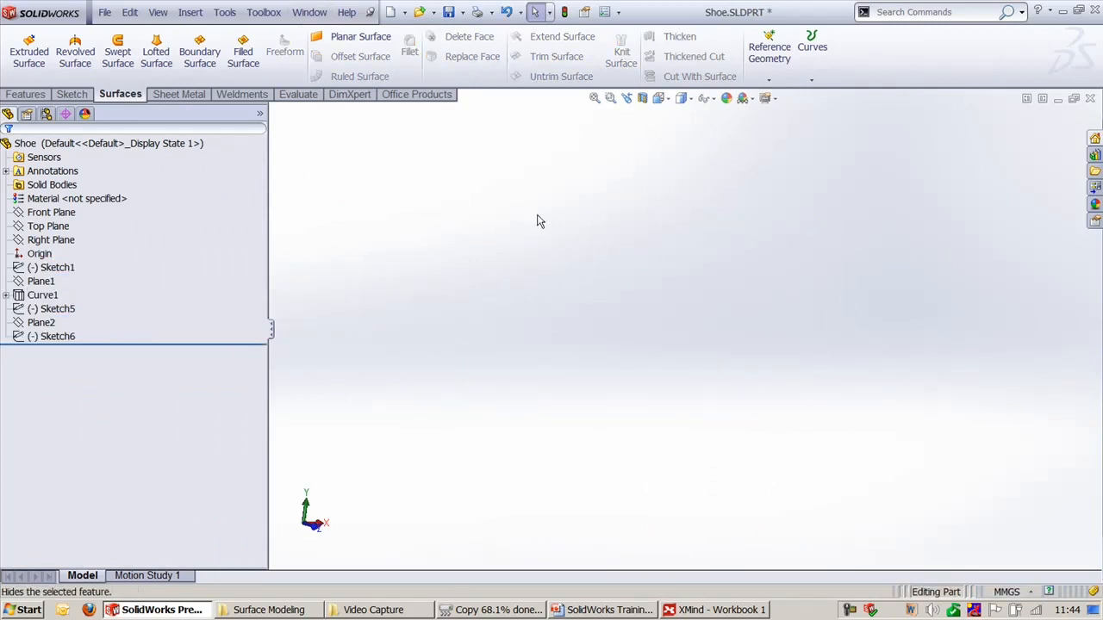
pyautogui.click(51, 267)
pyautogui.keyDown('shift'); pyautogui.click(52, 336); pyautogui.keyUp('shift')
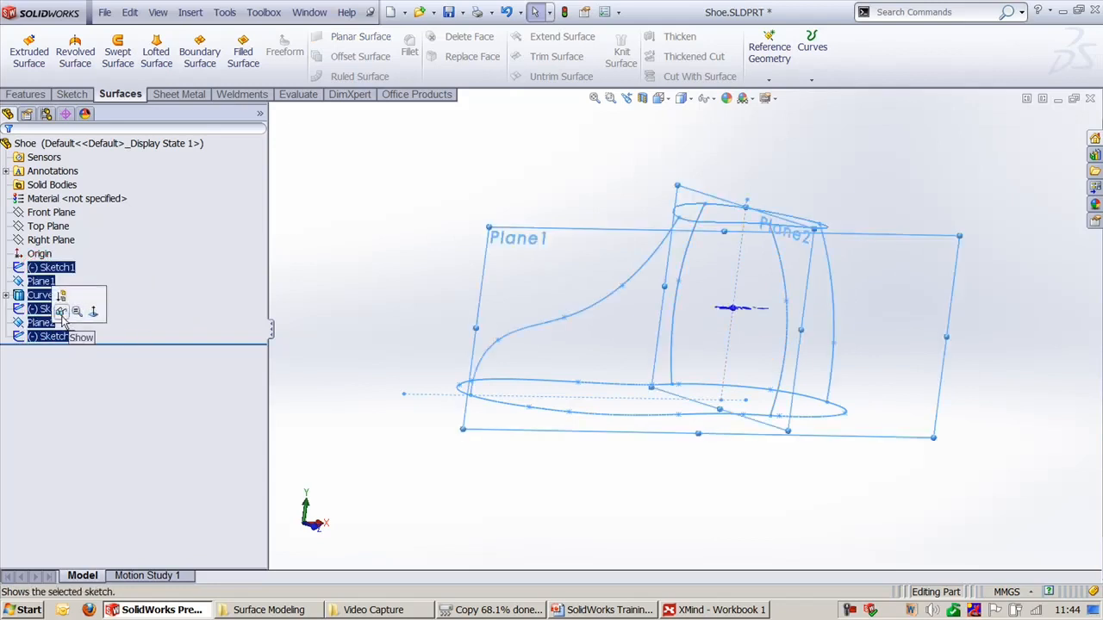
pyautogui.click(60, 310)
pyautogui.click(52, 268)
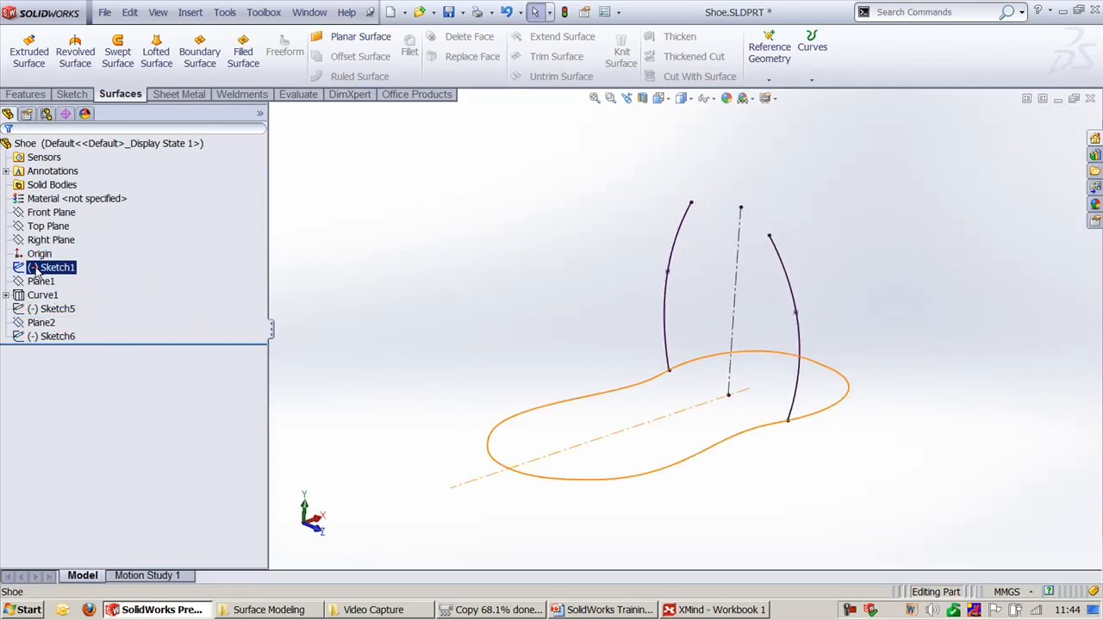
pyautogui.click(41, 281)
pyautogui.click(406, 251)
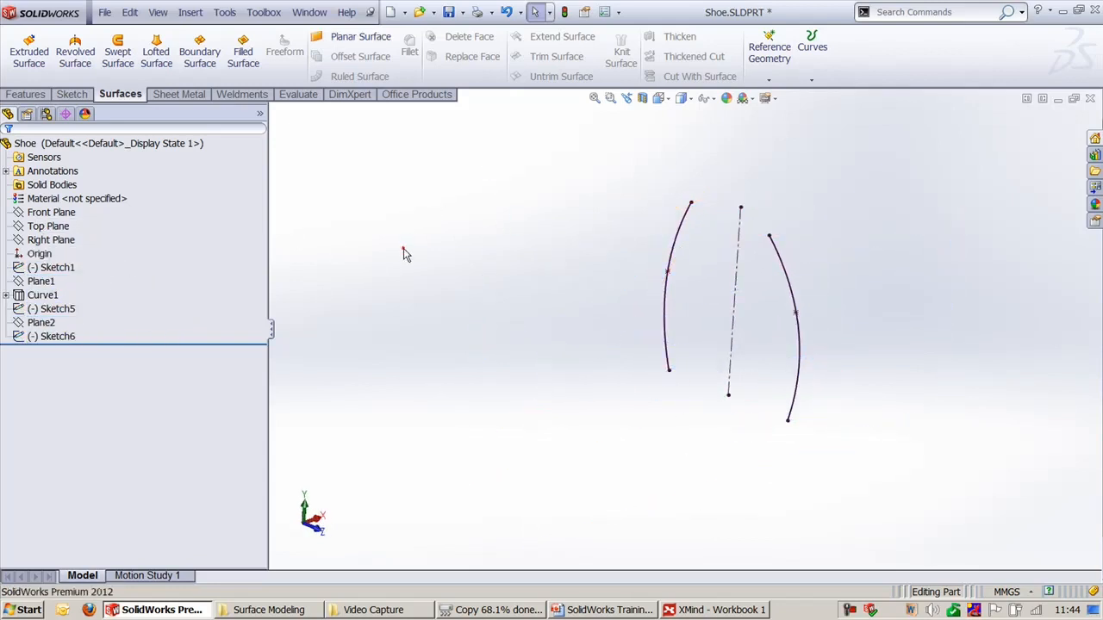
# Select the features from Plane1 through Sketch6 and toggle their visibility together.
pyautogui.click(52, 267)
pyautogui.click(41, 281)
pyautogui.keyDown('ctrl'); pyautogui.click(47, 296); pyautogui.keyUp('ctrl')
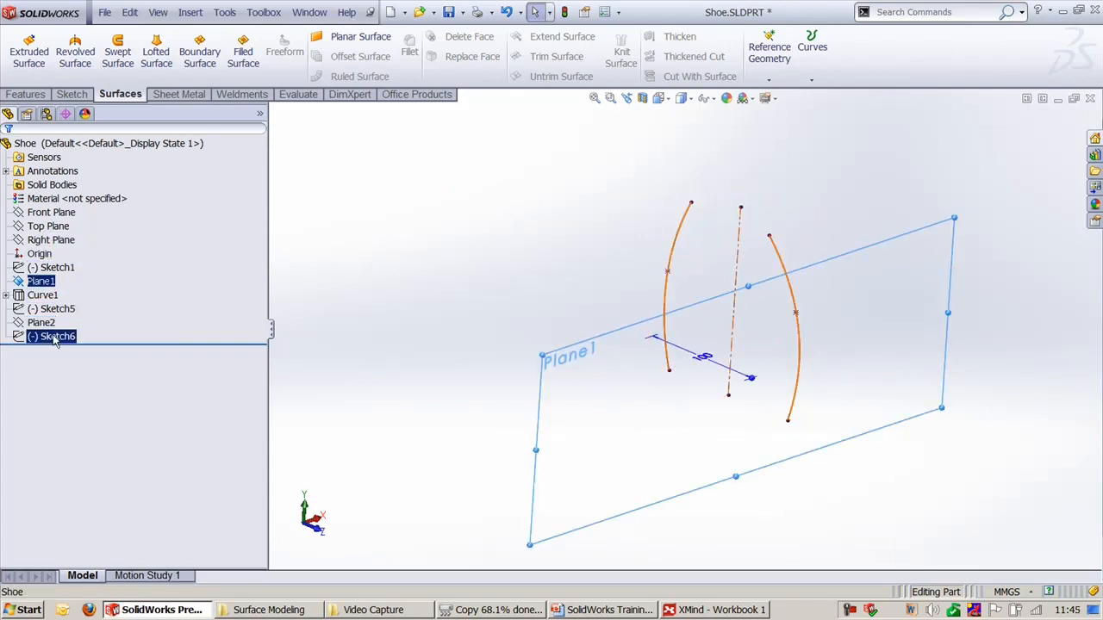
pyautogui.keyDown('shift'); pyautogui.click(53, 336); pyautogui.keyUp('shift')
pyautogui.click(64, 314)
pyautogui.click(450, 237)
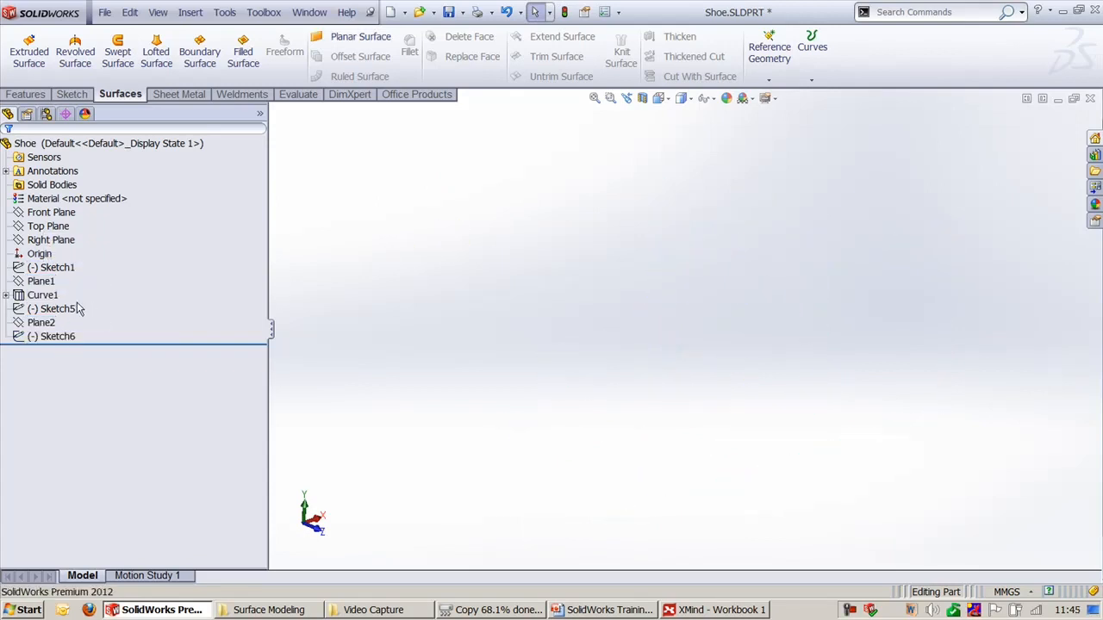
# Show Curve1 together with its source sketches, Sketch2 and Sketch3.
pyautogui.click(37, 296)
pyautogui.click(48, 274)
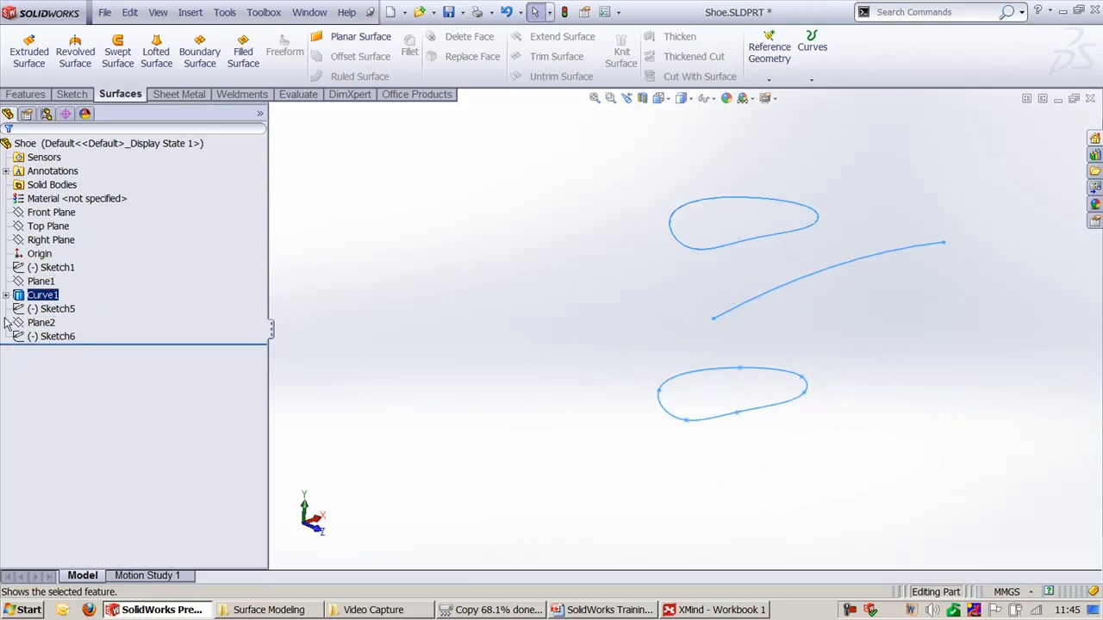
pyautogui.click(6, 295)
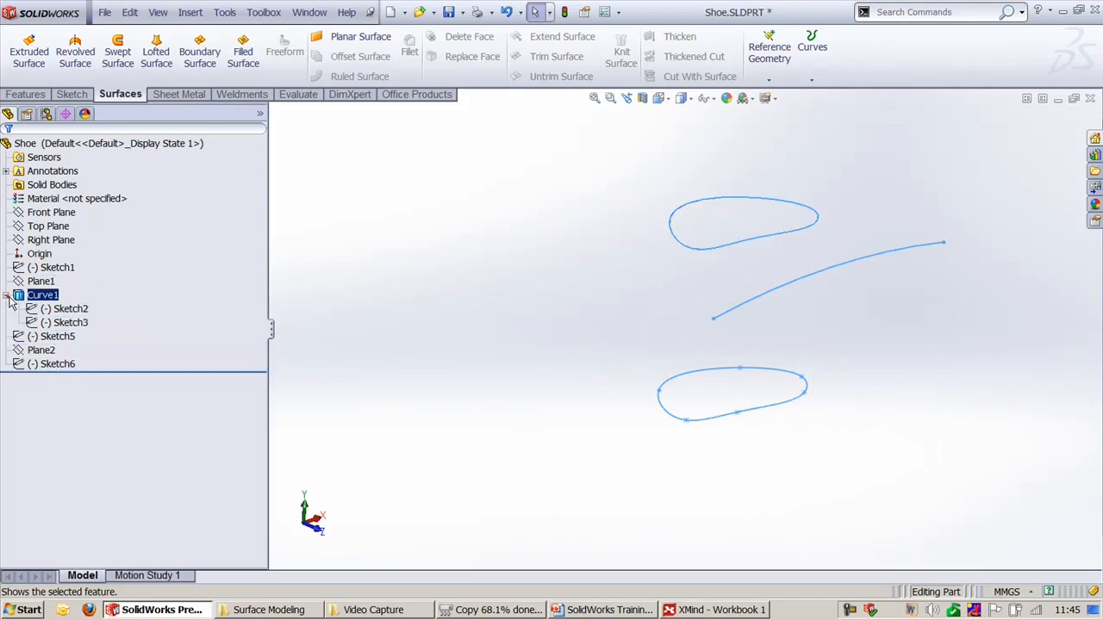
pyautogui.click(69, 322)
pyautogui.click(79, 307)
# Show the shoe's profile curves in Sketch5 and Sketch6.
pyautogui.click(52, 336)
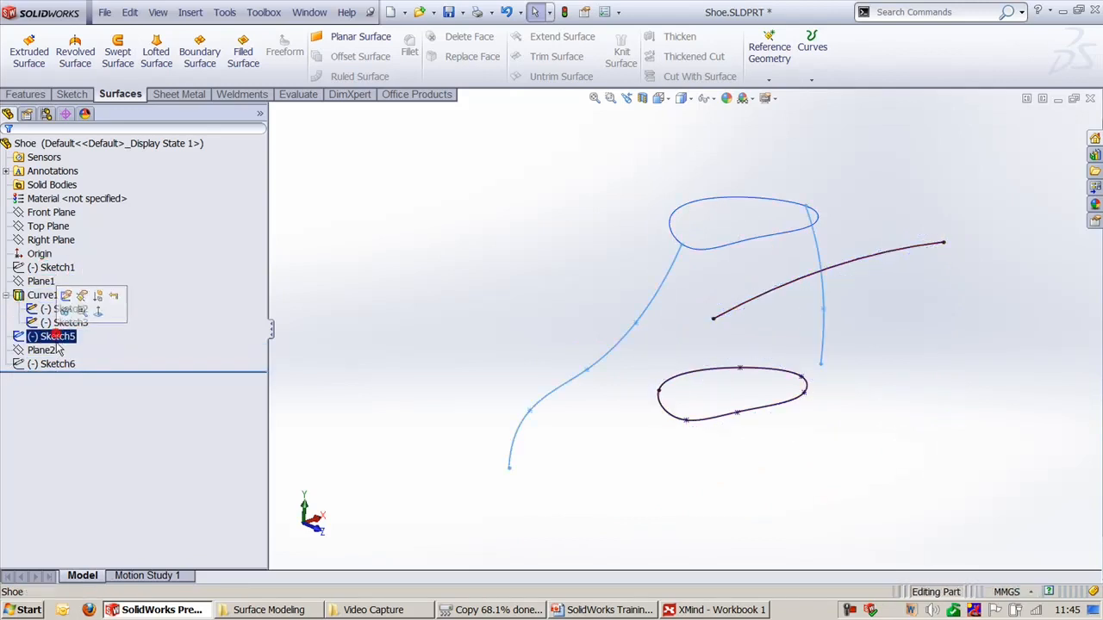
pyautogui.keyDown('shift'); pyautogui.click(53, 362); pyautogui.keyUp('shift')
pyautogui.click(67, 337)
pyautogui.click(434, 232)
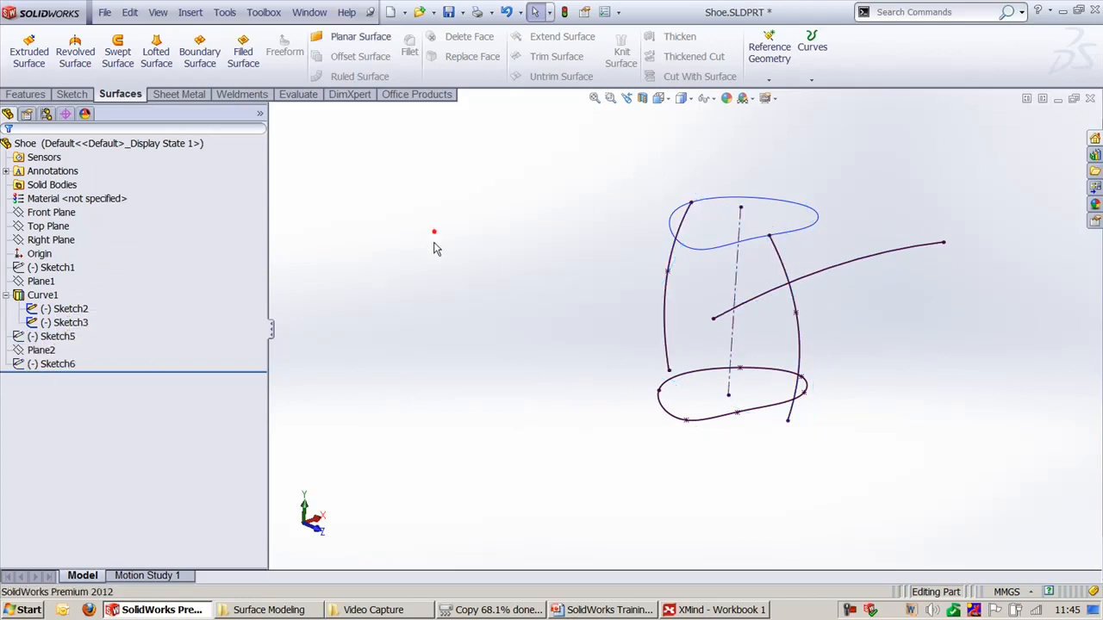
pyautogui.click(52, 337)
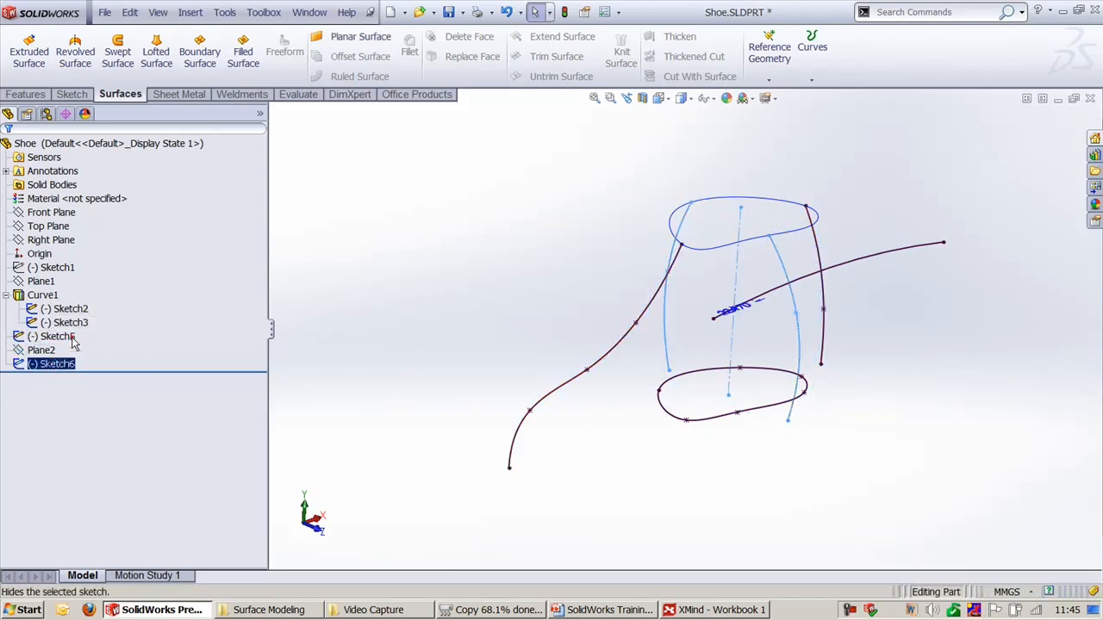
pyautogui.click(66, 320)
pyautogui.click(52, 364)
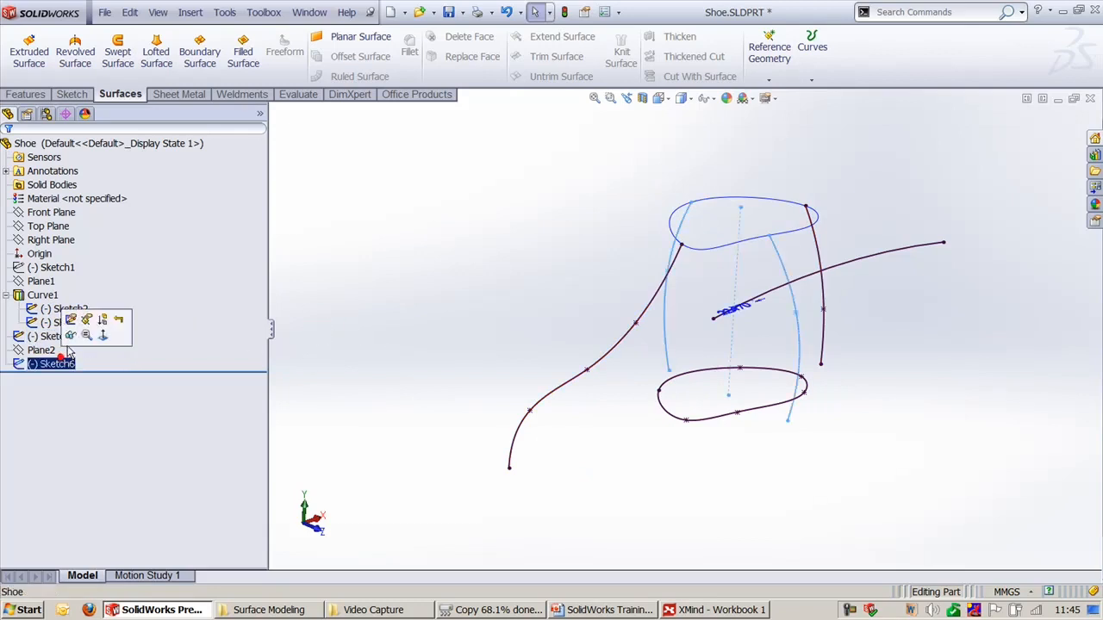
pyautogui.click(66, 320)
pyautogui.moveTo(398, 317); pyautogui.dragTo(376, 313, button='middle')
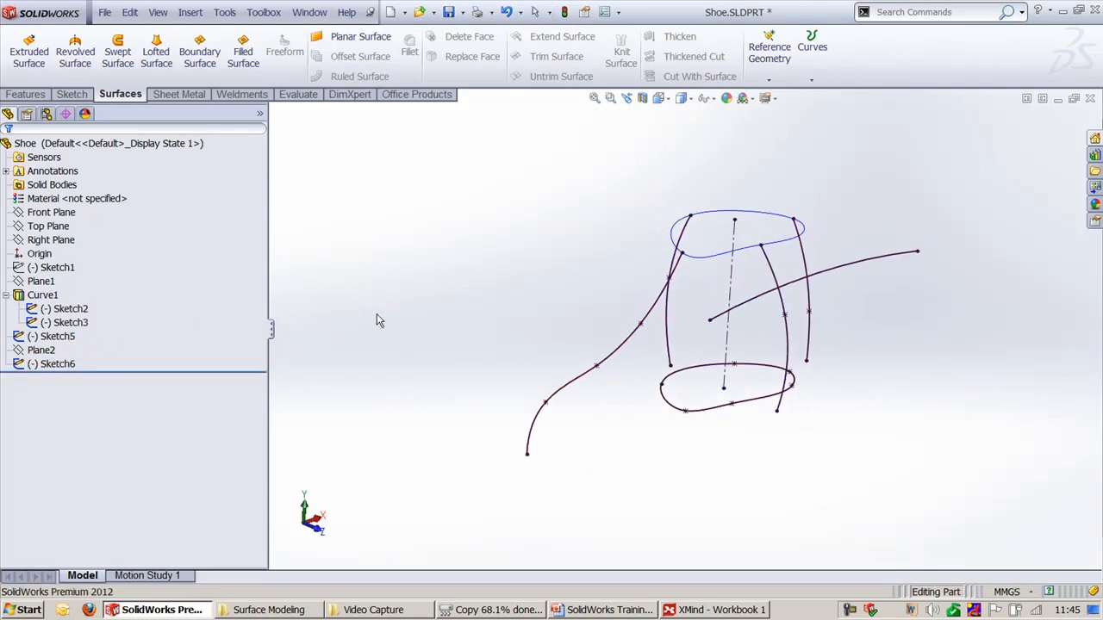
# Show the sole outline in Sketch1.
pyautogui.click(52, 267)
pyautogui.click(67, 245)
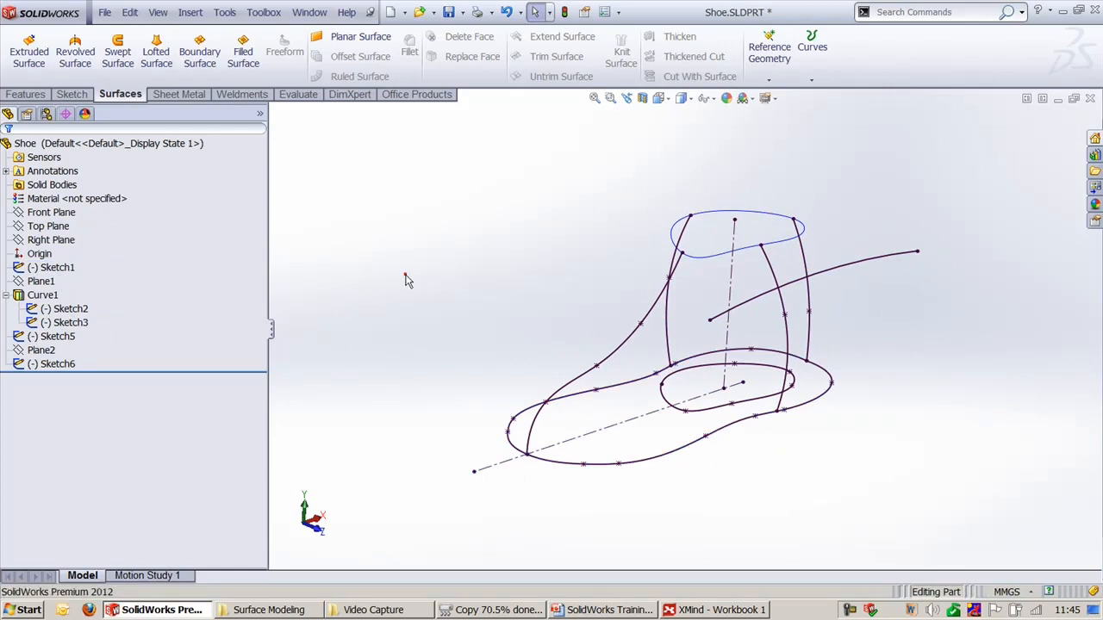
pyautogui.moveTo(577, 344)
pyautogui.mouseDown(button='middle')
pyautogui.moveTo(591, 332)
pyautogui.moveTo(552, 313)
pyautogui.moveTo(566, 318)
pyautogui.mouseUp(button='middle')
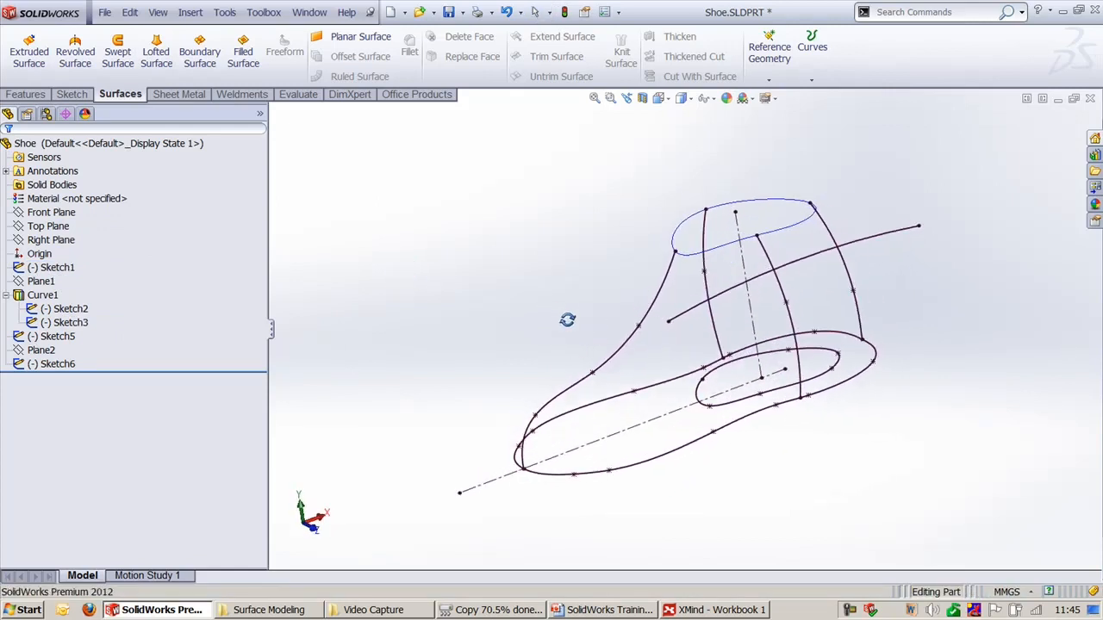
# Examine the sole outline, the two source sketches of the projected curve, and the ankle opening curve one by one.
pyautogui.click(74, 270)
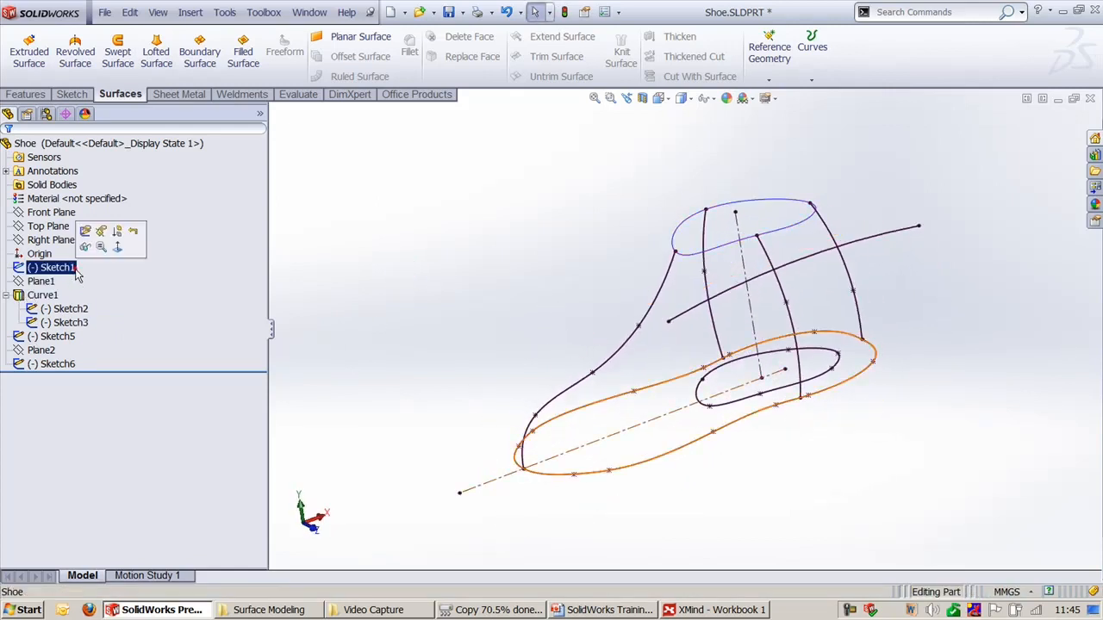
pyautogui.click(371, 293)
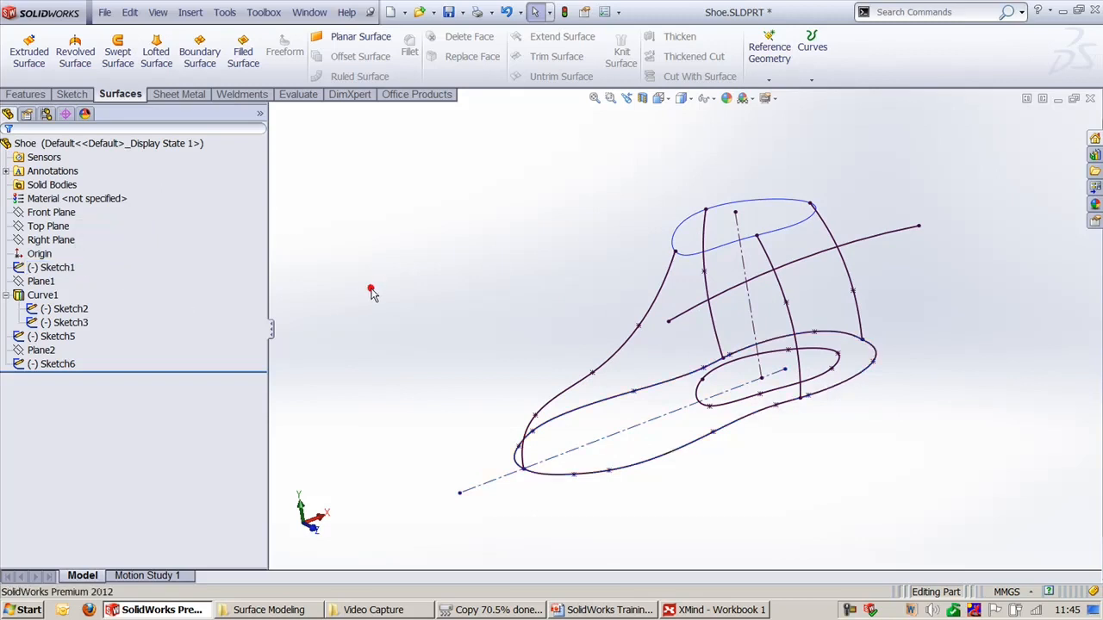
pyautogui.click(86, 313)
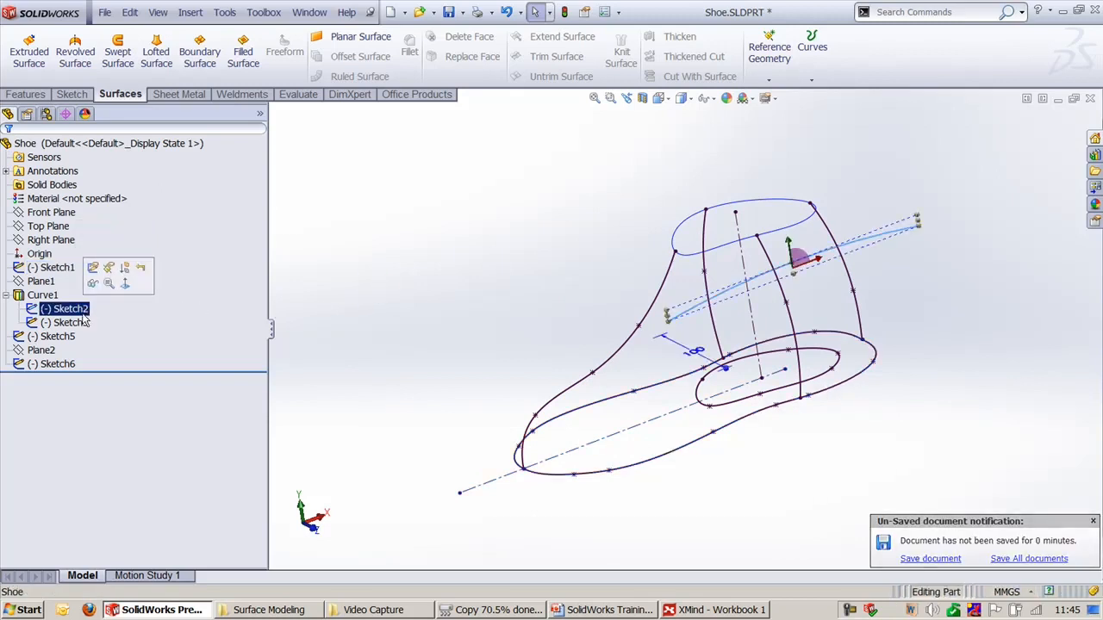
pyautogui.click(79, 324)
pyautogui.moveTo(796, 423)
pyautogui.mouseDown(button='middle')
pyautogui.moveTo(802, 402)
pyautogui.moveTo(783, 393)
pyautogui.moveTo(811, 396)
pyautogui.mouseUp(button='middle')
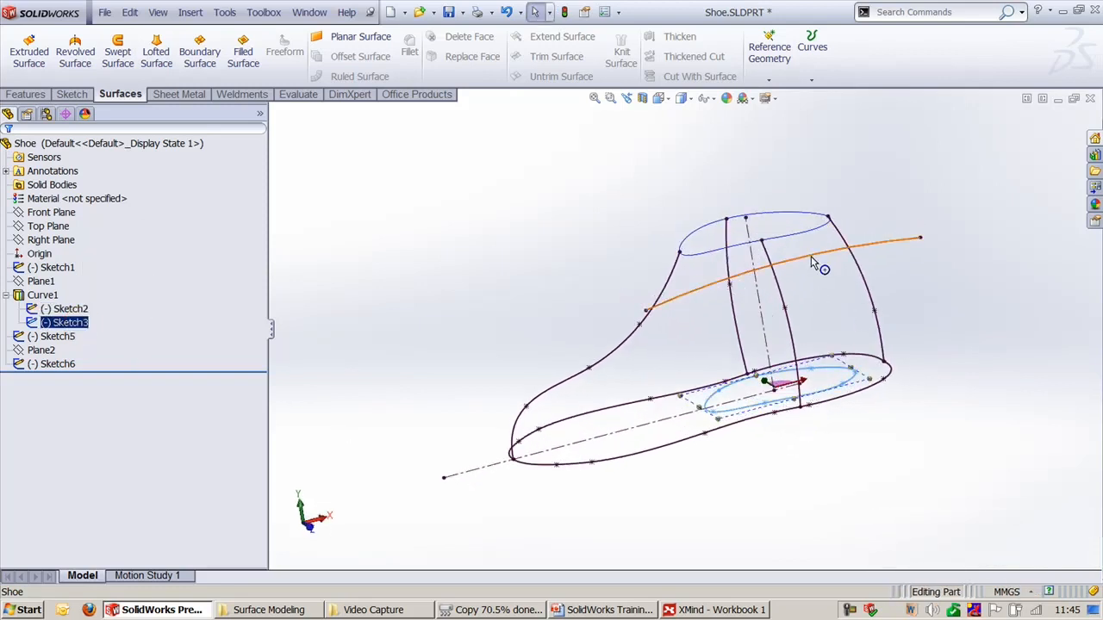
pyautogui.click(798, 234)
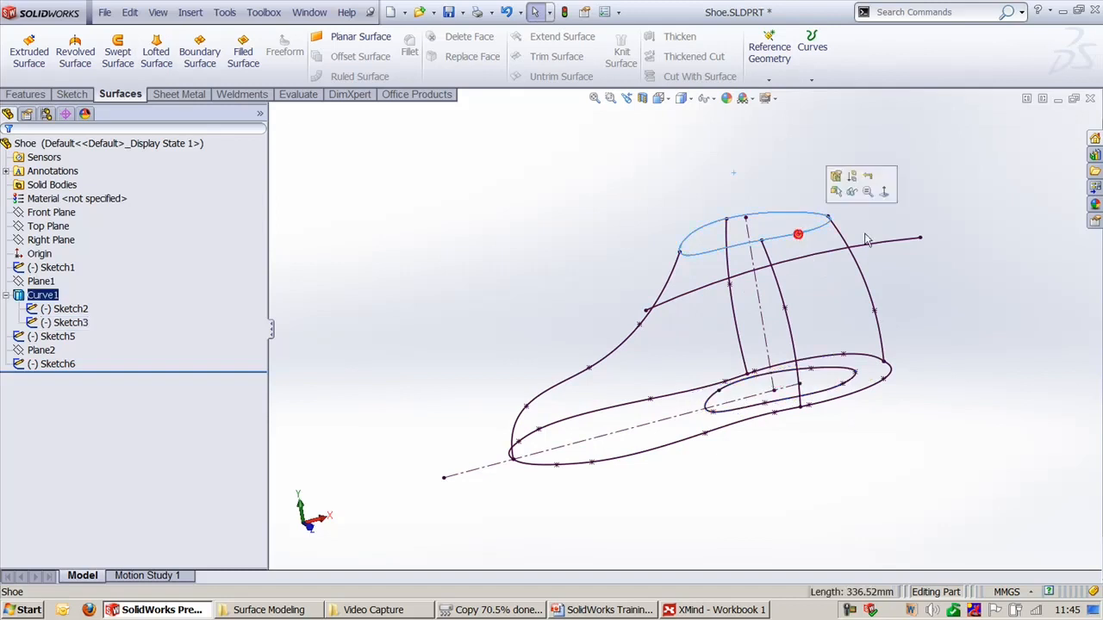
pyautogui.moveTo(996, 323)
pyautogui.mouseDown(button='middle')
pyautogui.moveTo(981, 288)
pyautogui.moveTo(1002, 319)
pyautogui.mouseUp(button='middle')
# Inspect the definition of Curve1 and the Sketch on sketch projection type offered by the Project Curve command.
pyautogui.click(335, 250)
pyautogui.click(42, 295)
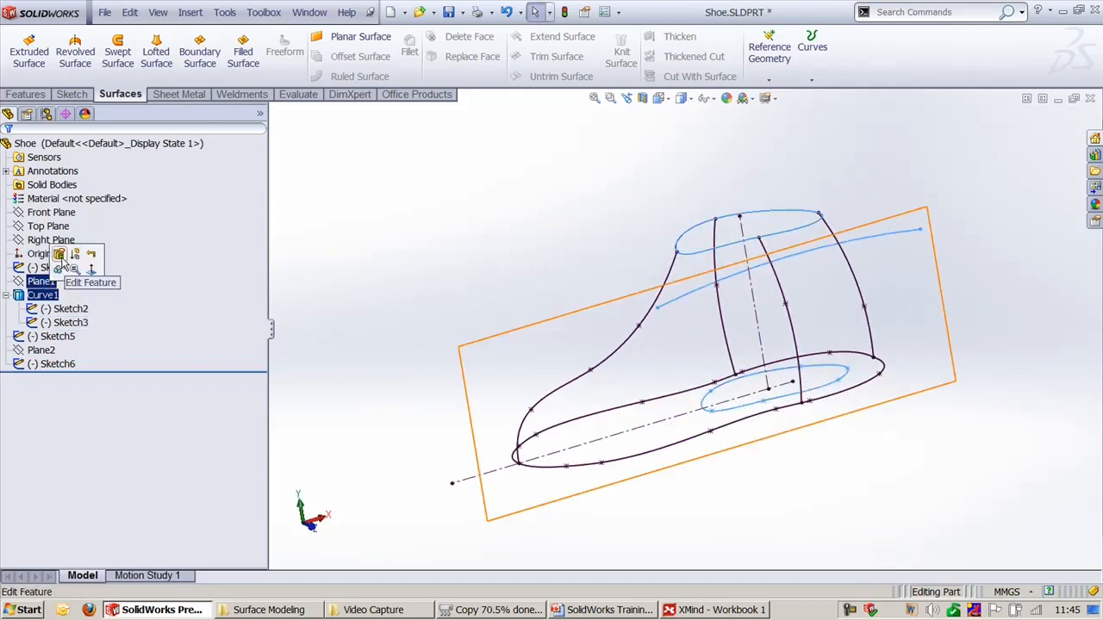
pyautogui.click(61, 255)
pyautogui.click(26, 150)
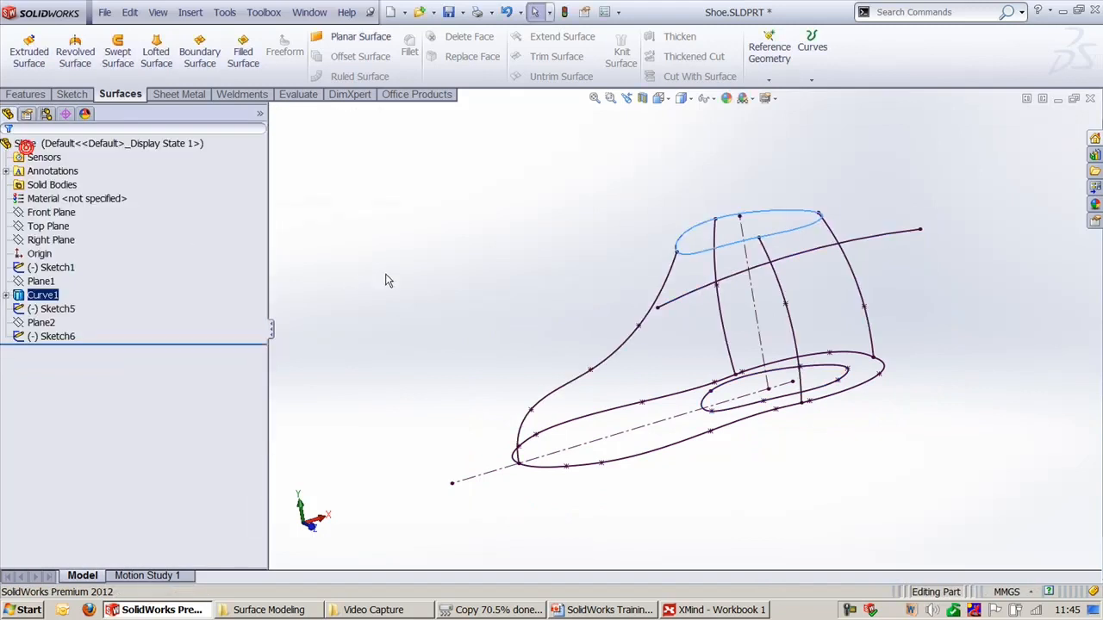
pyautogui.click(802, 82)
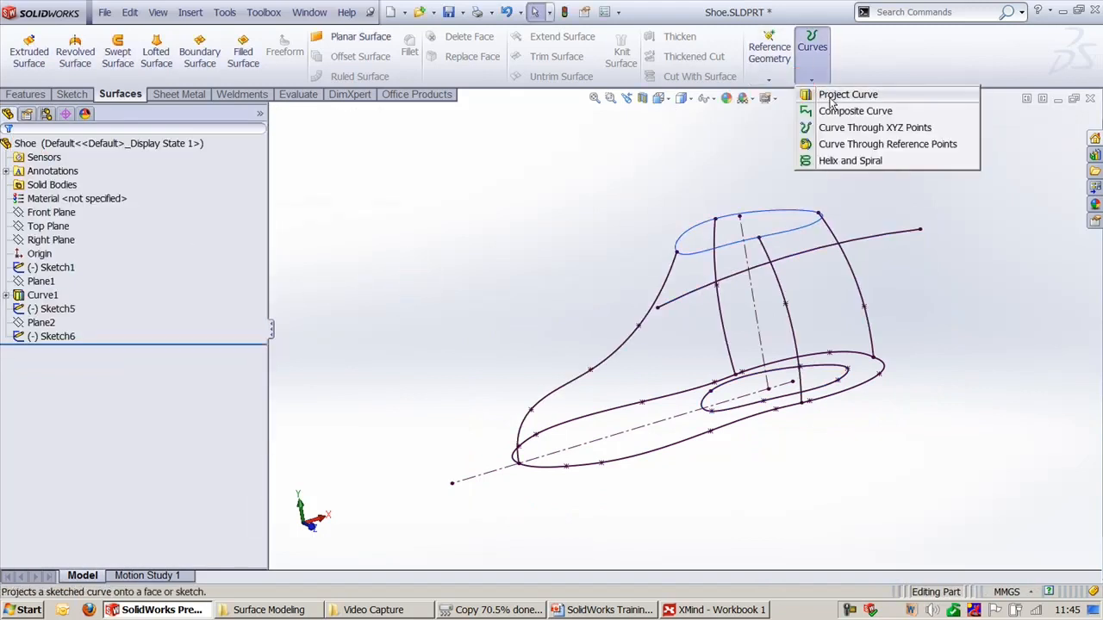
pyautogui.click(811, 94)
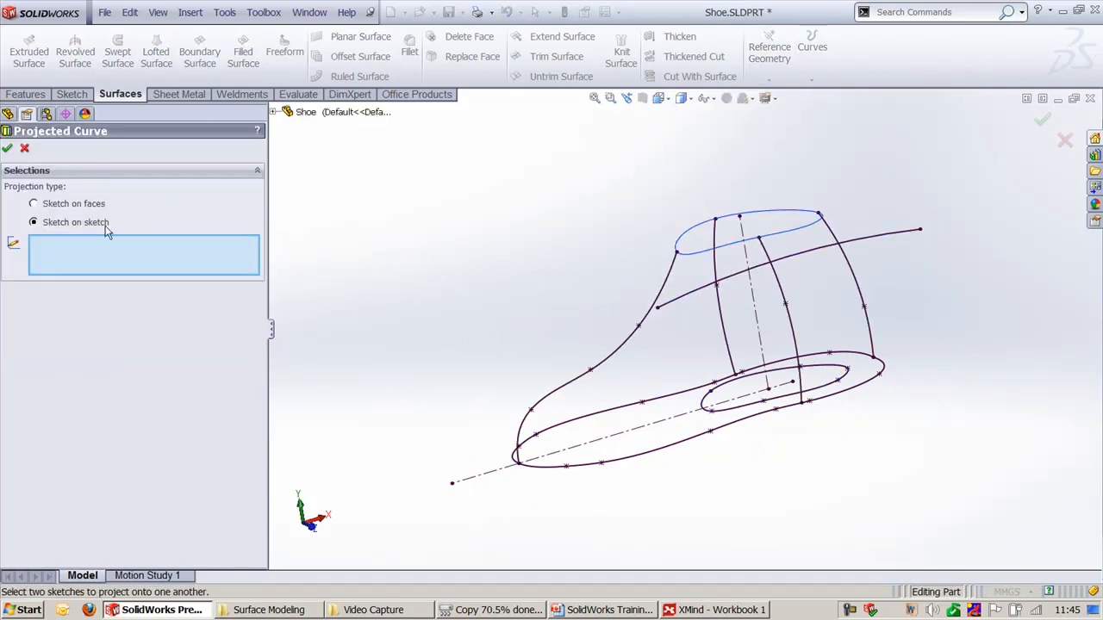
pyautogui.click(24, 149)
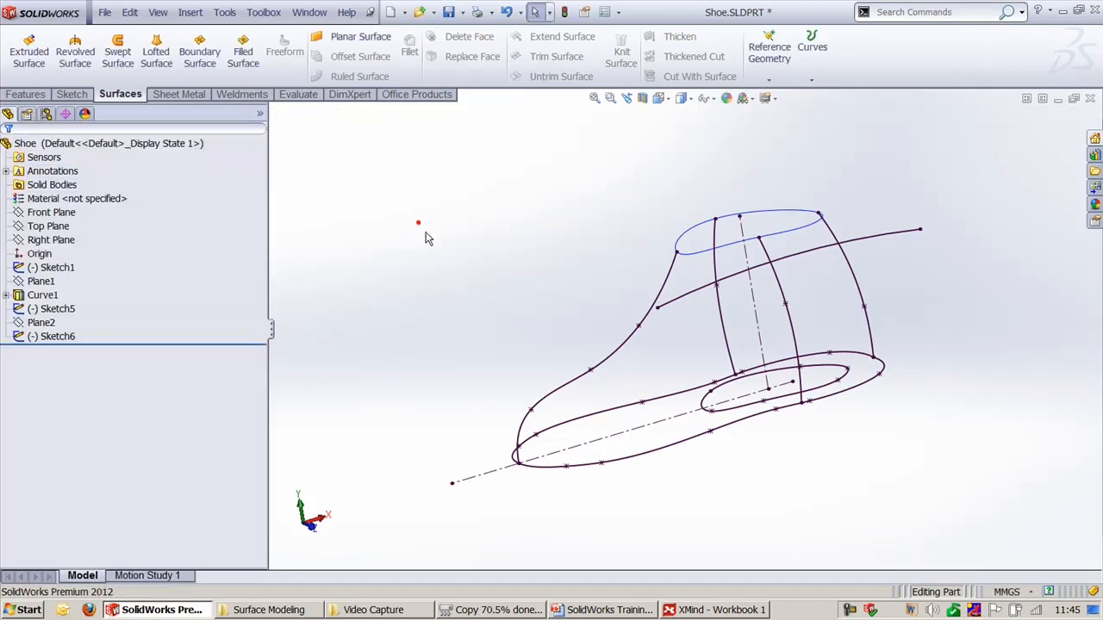
# Examine the curved line of Sketch3, the front and heel profiles in Sketch5, and the side profiles in Sketch6.
pyautogui.moveTo(423, 239); pyautogui.dragTo(461, 271, button='middle')
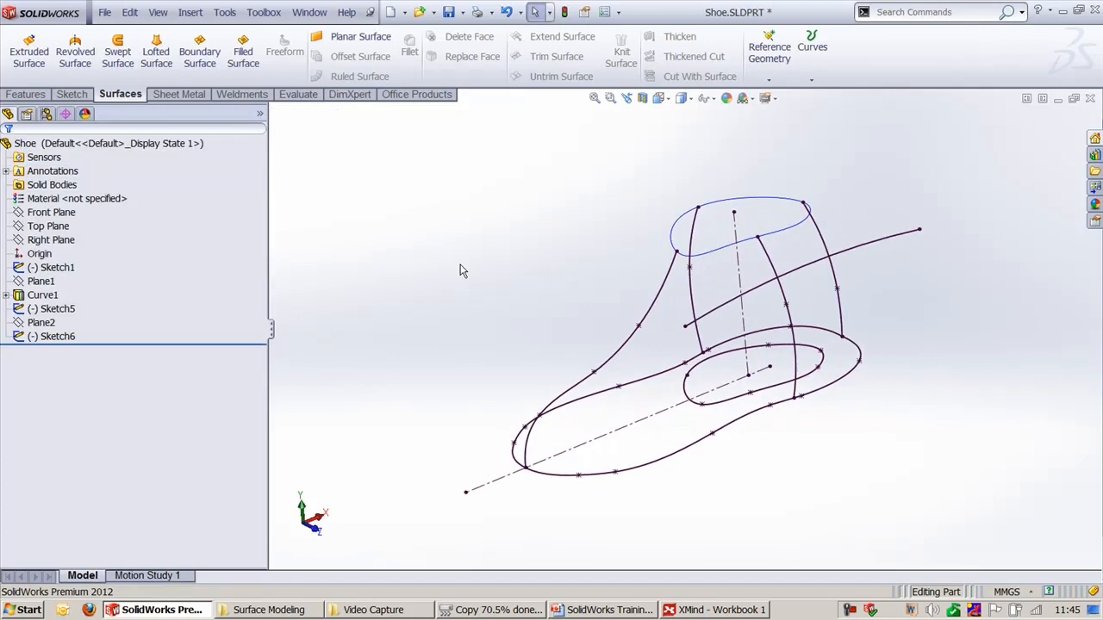
pyautogui.doubleClick(718, 405)
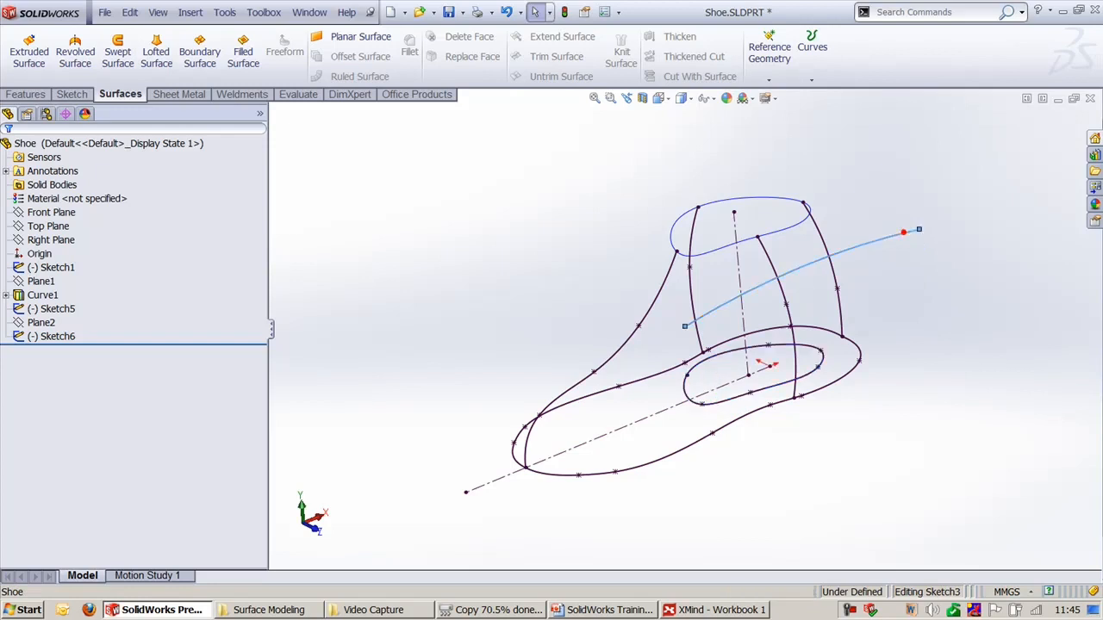
pyautogui.click(985, 313)
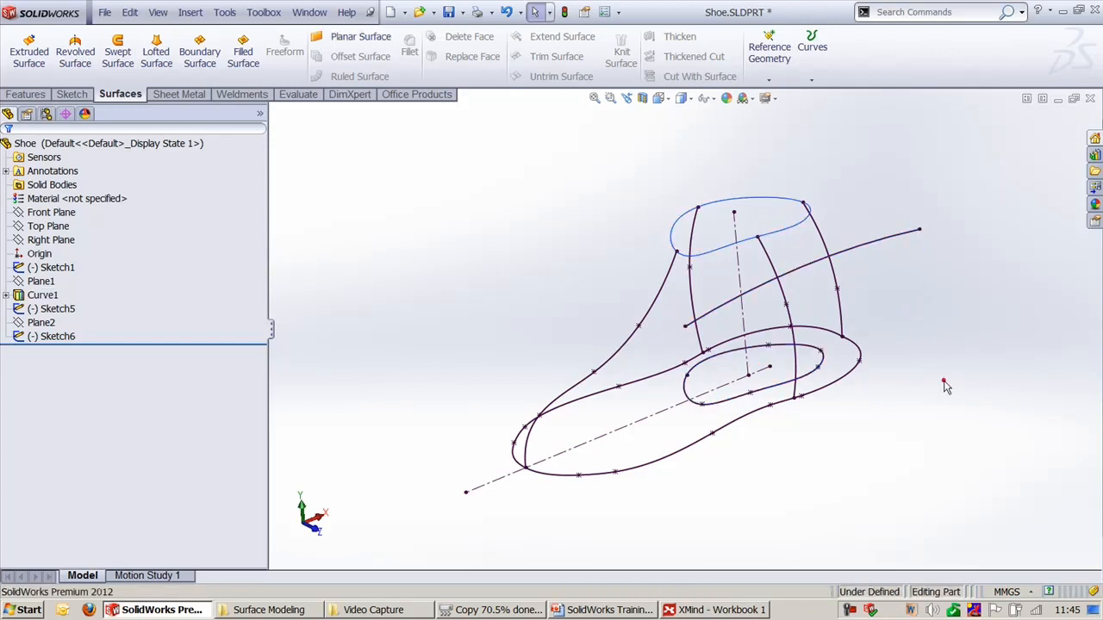
pyautogui.click(53, 309)
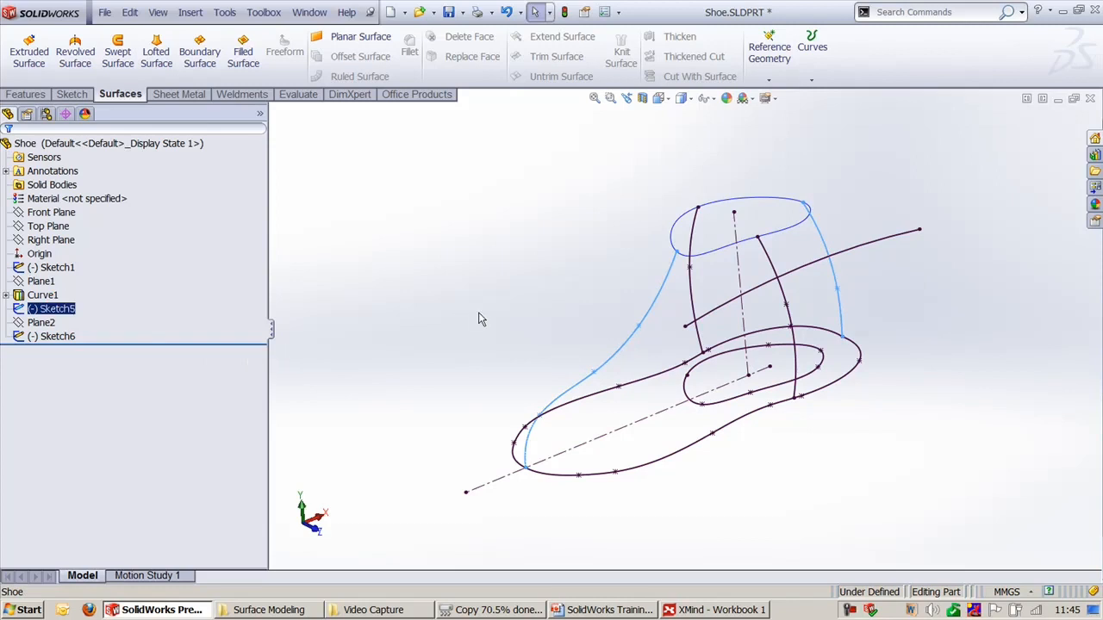
pyautogui.moveTo(480, 318)
pyautogui.mouseDown(button='middle')
pyautogui.moveTo(512, 322)
pyautogui.moveTo(464, 294)
pyautogui.moveTo(525, 284)
pyautogui.moveTo(542, 305)
pyautogui.moveTo(492, 257)
pyautogui.mouseUp(button='middle')
pyautogui.click(54, 336)
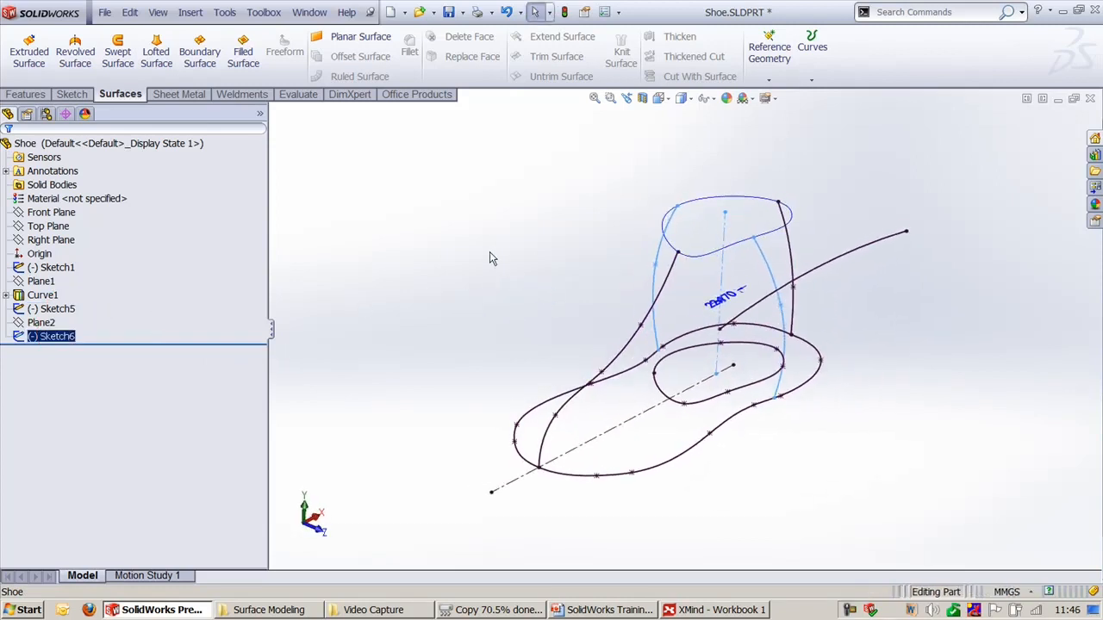
pyautogui.click(439, 246)
# Start a Boundary Surface with the ankle opening Curve1 and the sole outline Sketch1 as the Direction 1 curves.
pyautogui.click(206, 74)
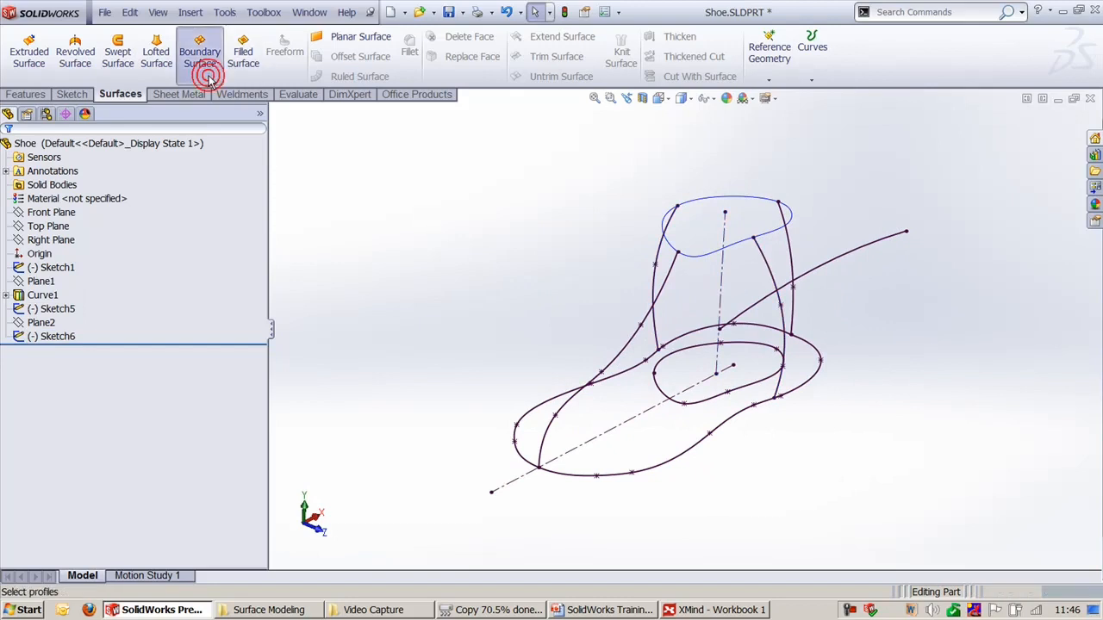
pyautogui.moveTo(675, 285); pyautogui.dragTo(653, 259, button='middle')
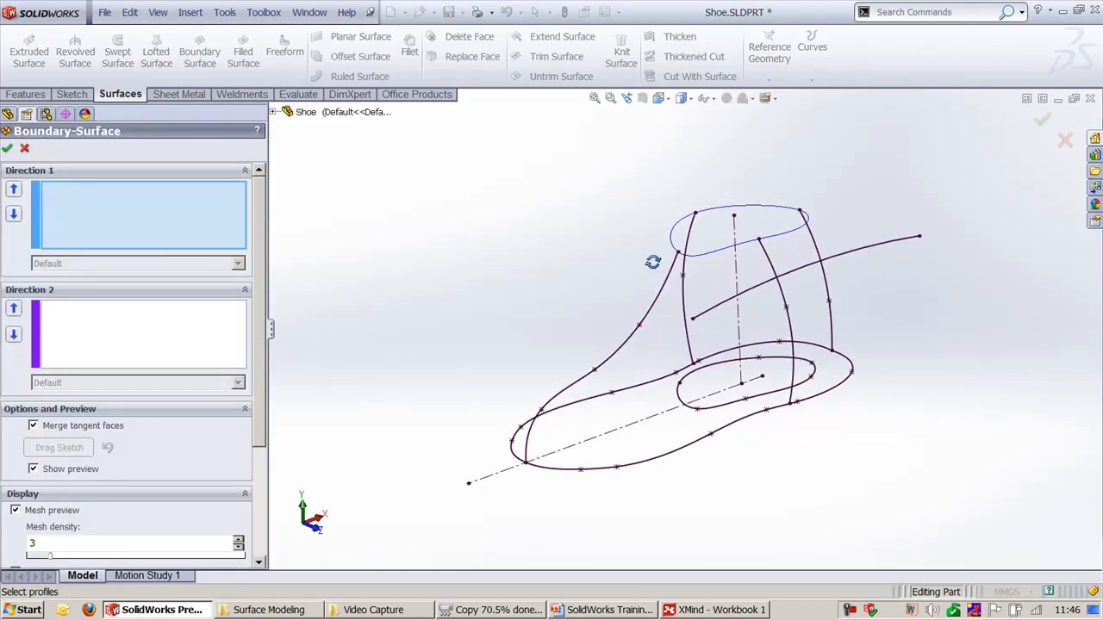
pyautogui.click(714, 252)
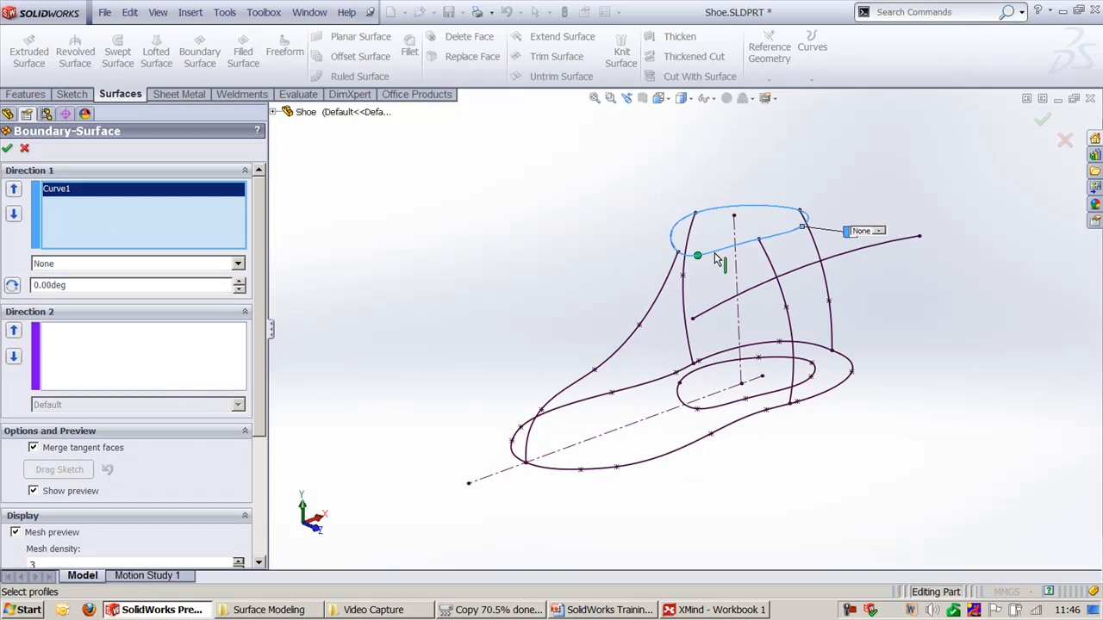
pyautogui.click(664, 456)
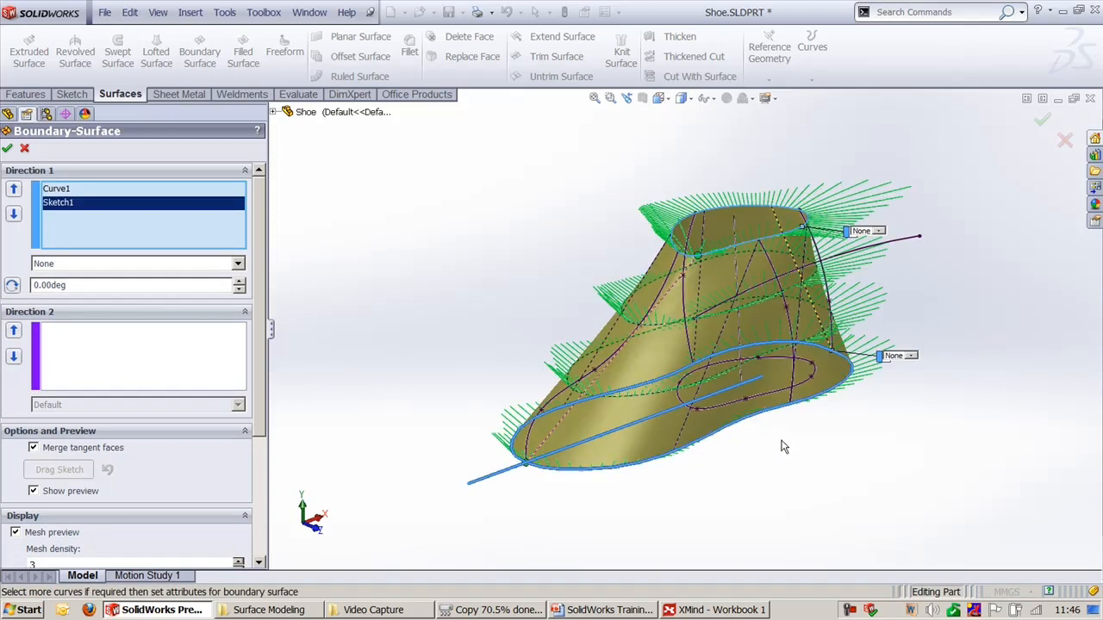
# Clear all meshed faces from the boundary surface preview.
pyautogui.rightClick(565, 208)
pyautogui.moveTo(728, 396)
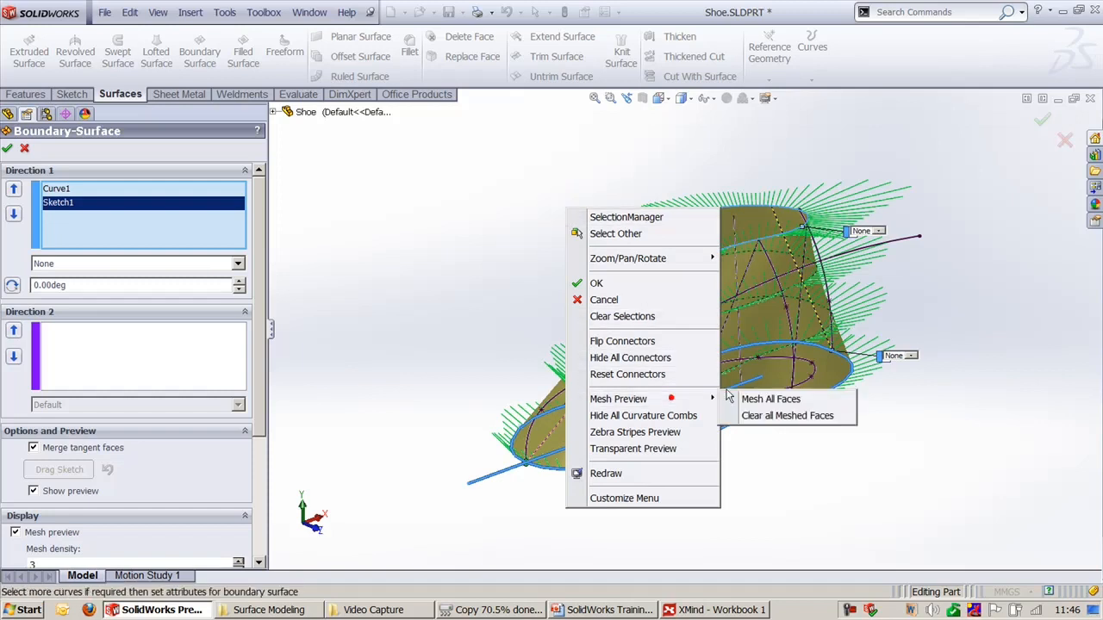
pyautogui.click(777, 417)
pyautogui.keyDown('ctrl'); pyautogui.moveTo(843, 481); pyautogui.dragTo(808, 522, button='middle'); pyautogui.keyUp('ctrl')
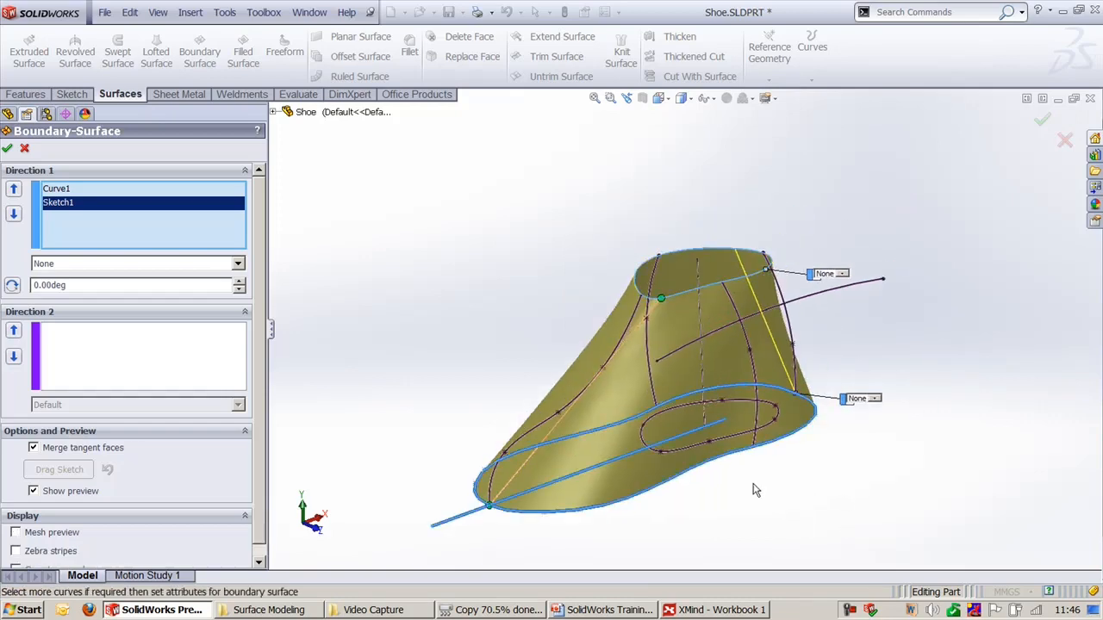
# Move the connector point on the ankle opening close to the upper end of the front profile curve.
pyautogui.moveTo(756, 489); pyautogui.dragTo(743, 610, button='middle')
pyautogui.scroll(-2, 655, 423)
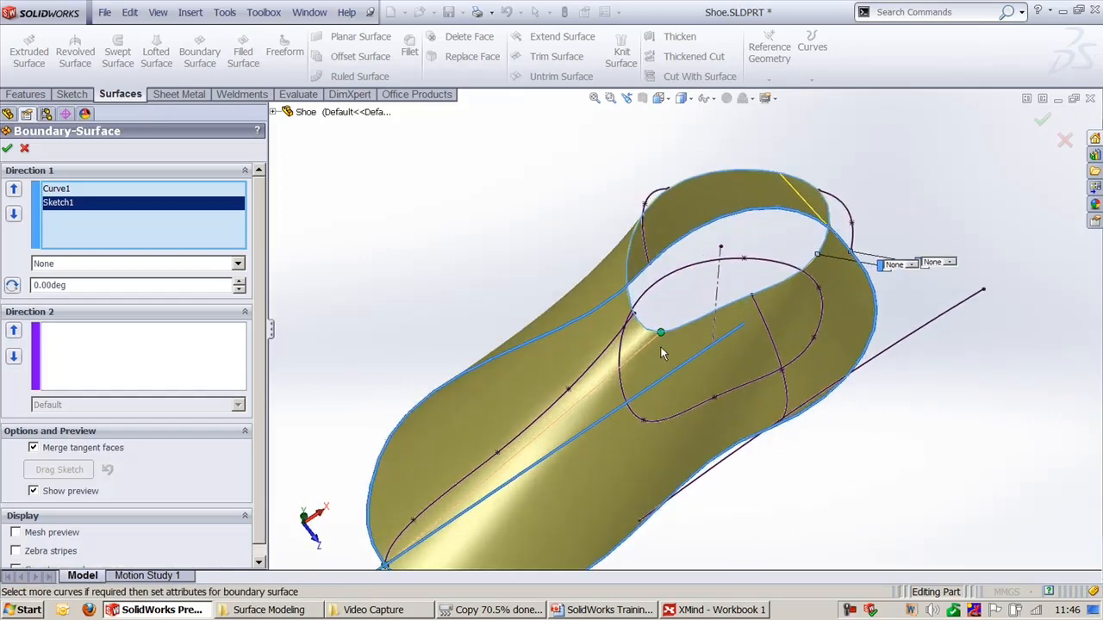
pyautogui.moveTo(661, 333); pyautogui.dragTo(636, 323)
pyautogui.moveTo(642, 325); pyautogui.dragTo(642, 323)
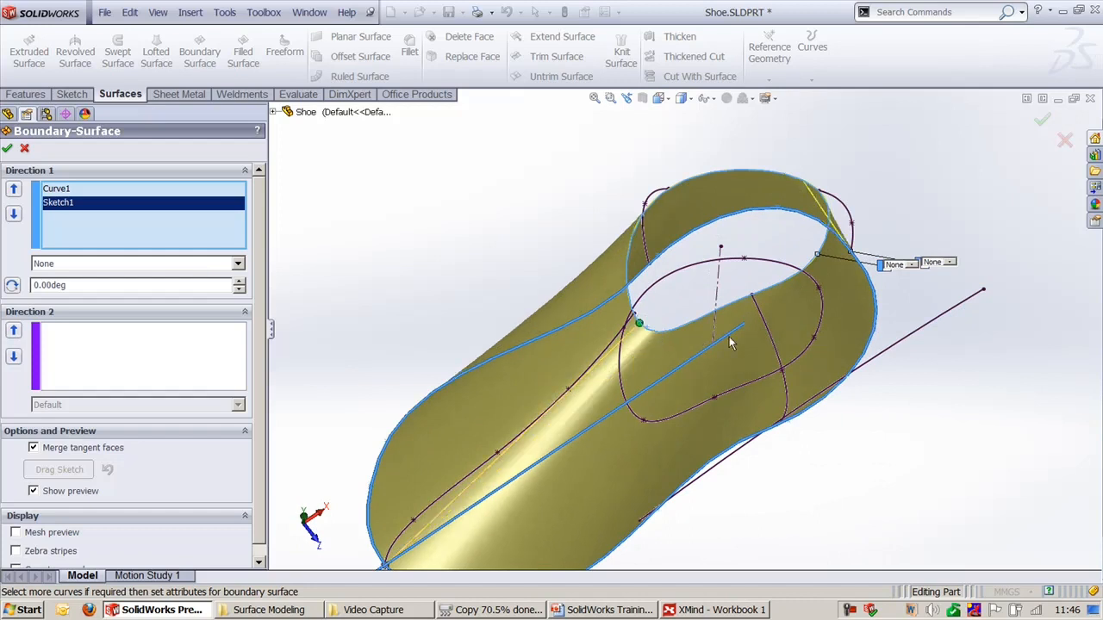
pyautogui.scroll(3, 715, 400)
pyautogui.moveTo(715, 406); pyautogui.dragTo(700, 340, button='middle')
# Add the front instep profile as the first Direction 2 curve, using a Select Group selection.
pyautogui.click(150, 351)
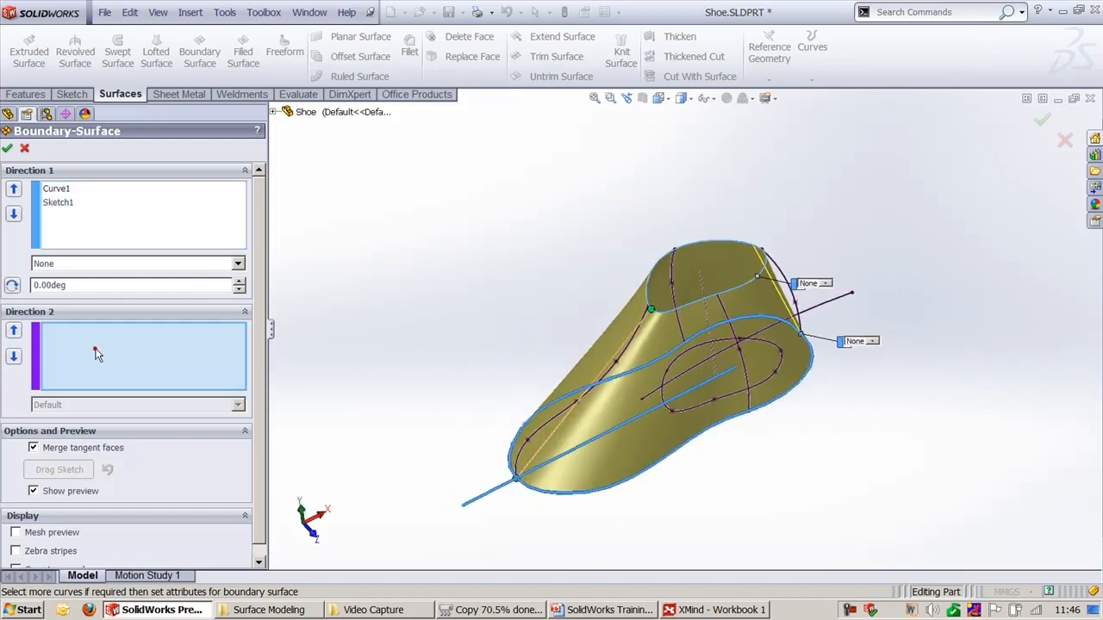
pyautogui.scroll(-3, 654, 414)
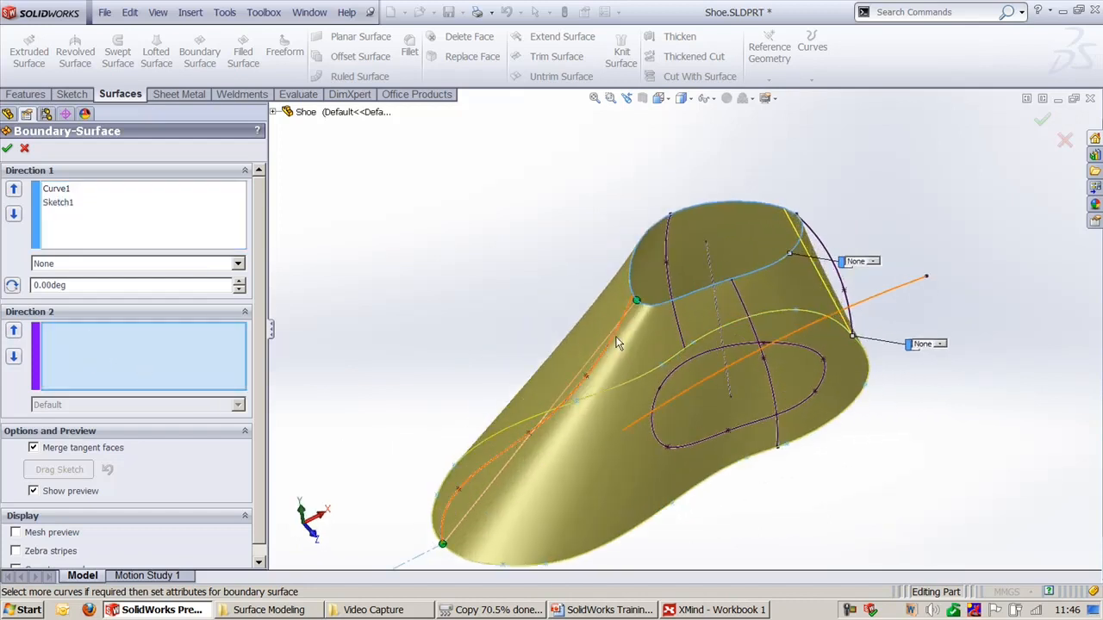
pyautogui.click(638, 366)
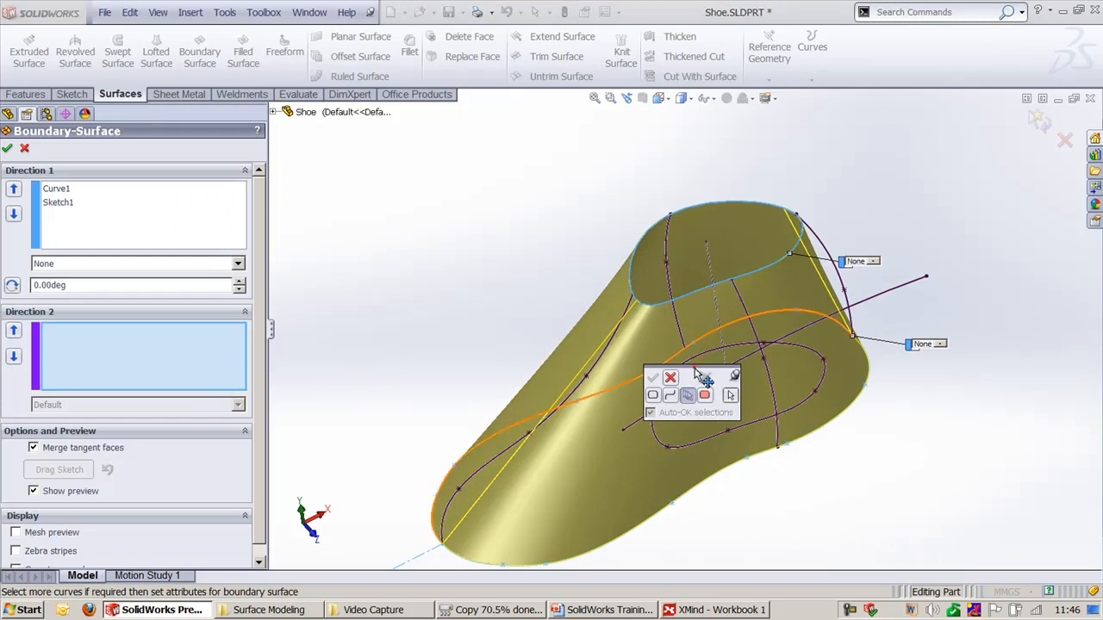
pyautogui.moveTo(699, 374); pyautogui.dragTo(481, 219)
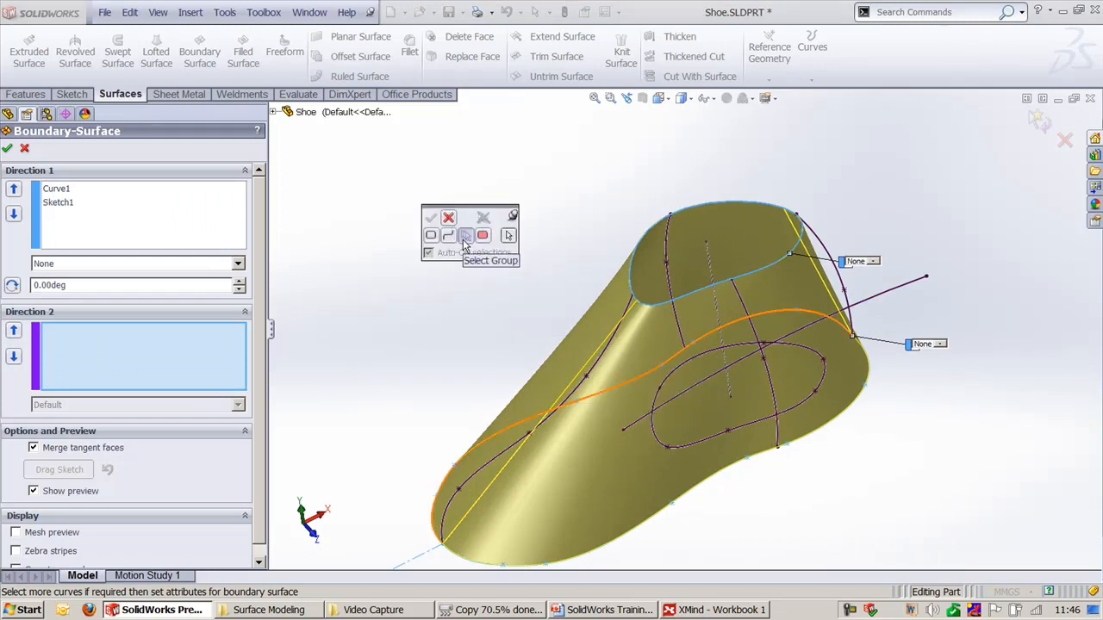
pyautogui.click(464, 238)
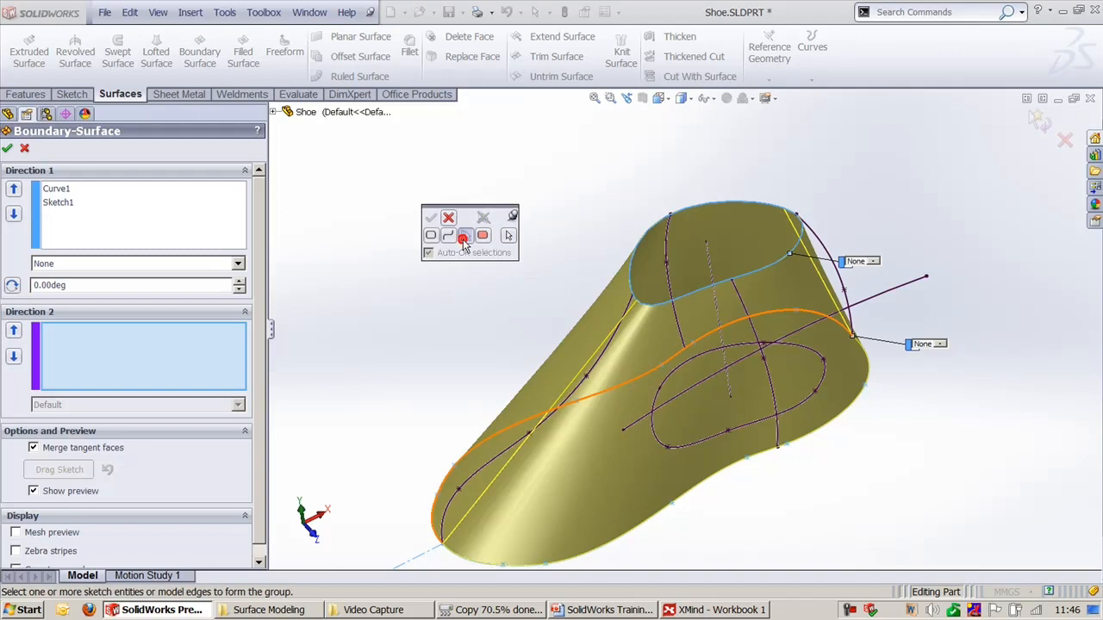
pyautogui.click(624, 313)
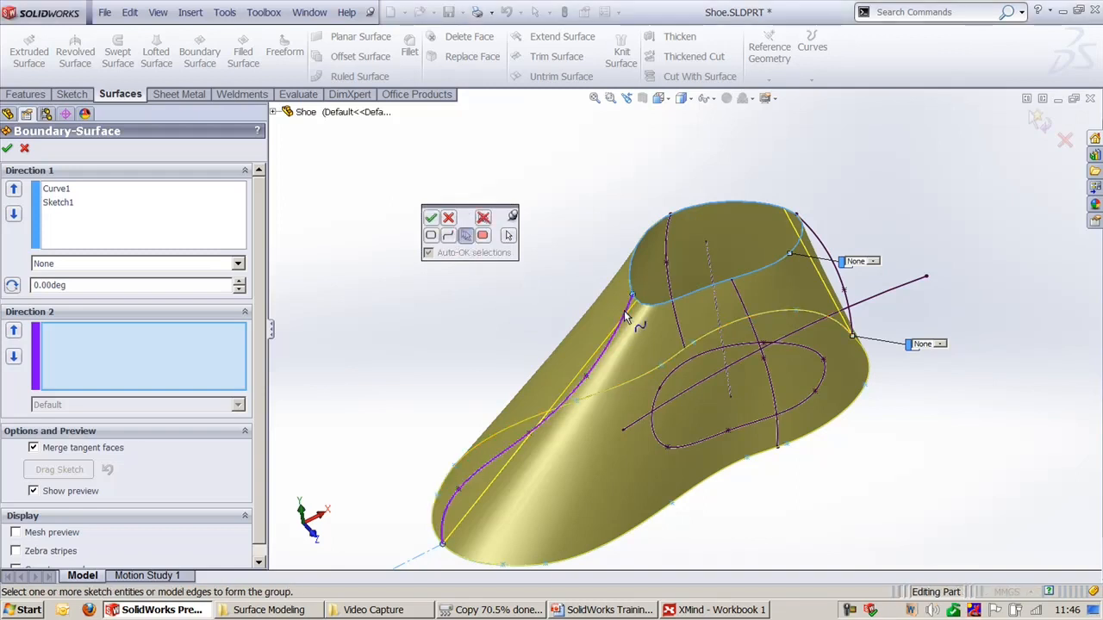
# Add the near-side, heel and far-side profile curves as separate open groups in Direction 2.
pyautogui.click(740, 300)
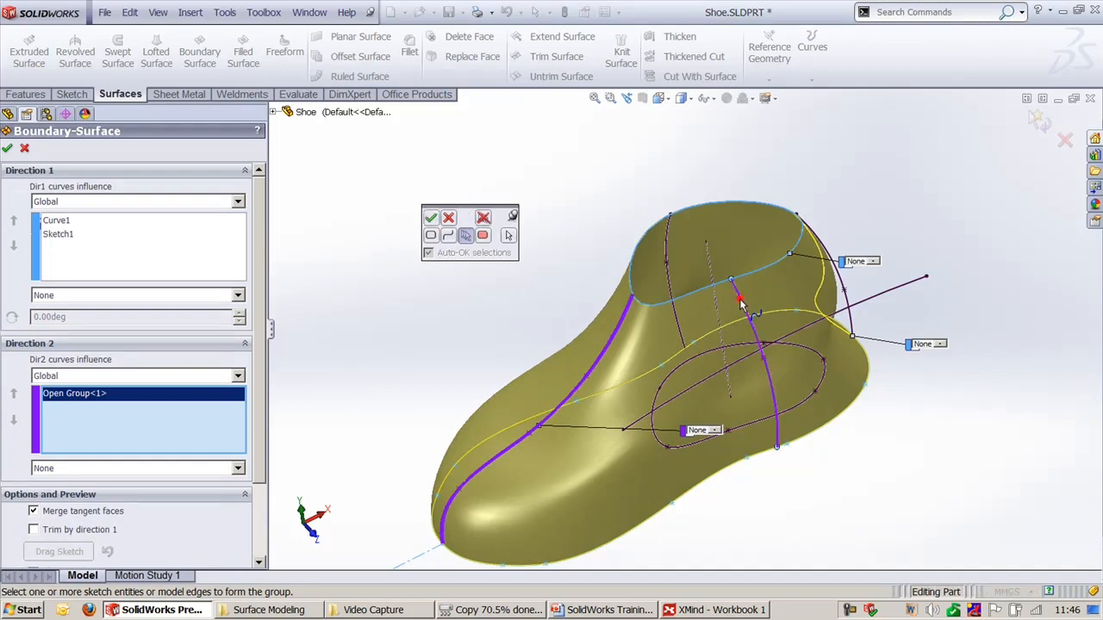
pyautogui.click(817, 234)
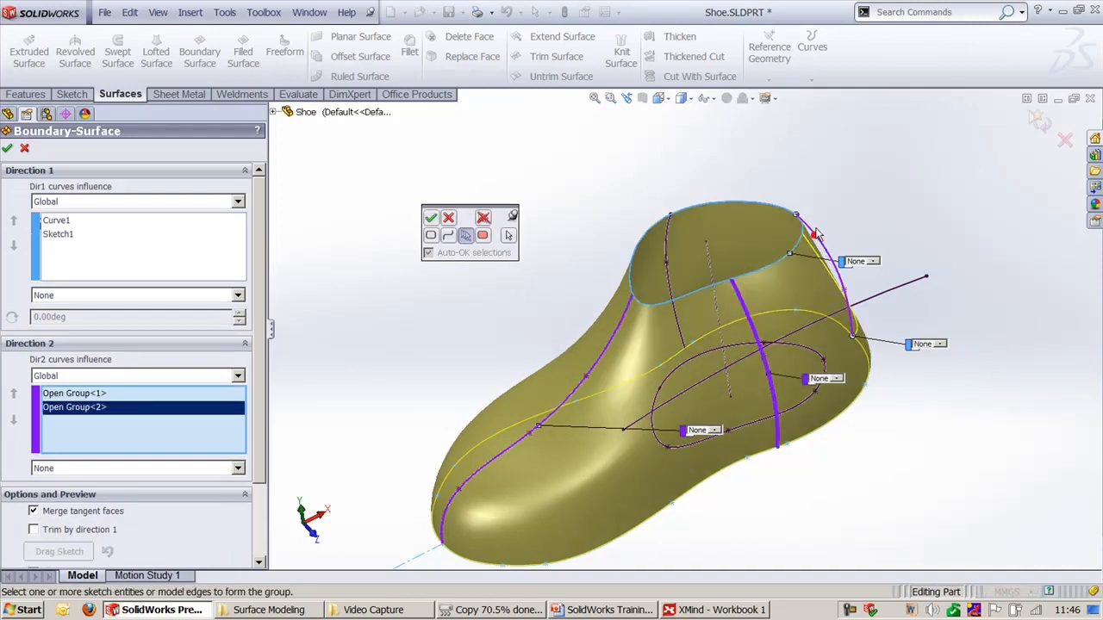
pyautogui.click(684, 235)
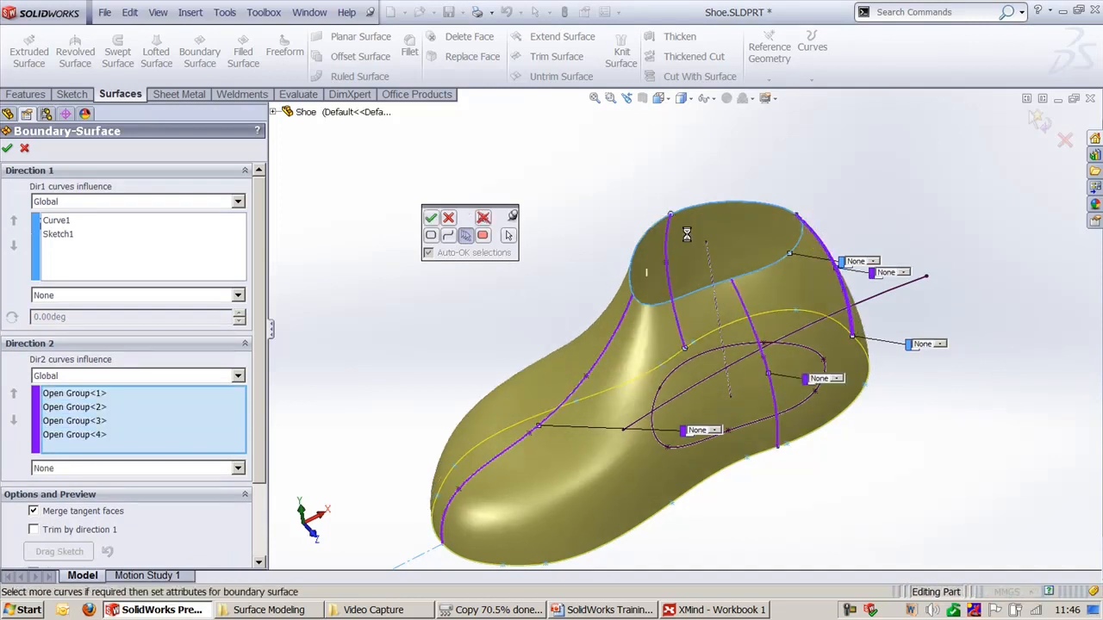
pyautogui.moveTo(828, 513); pyautogui.dragTo(840, 488, button='middle')
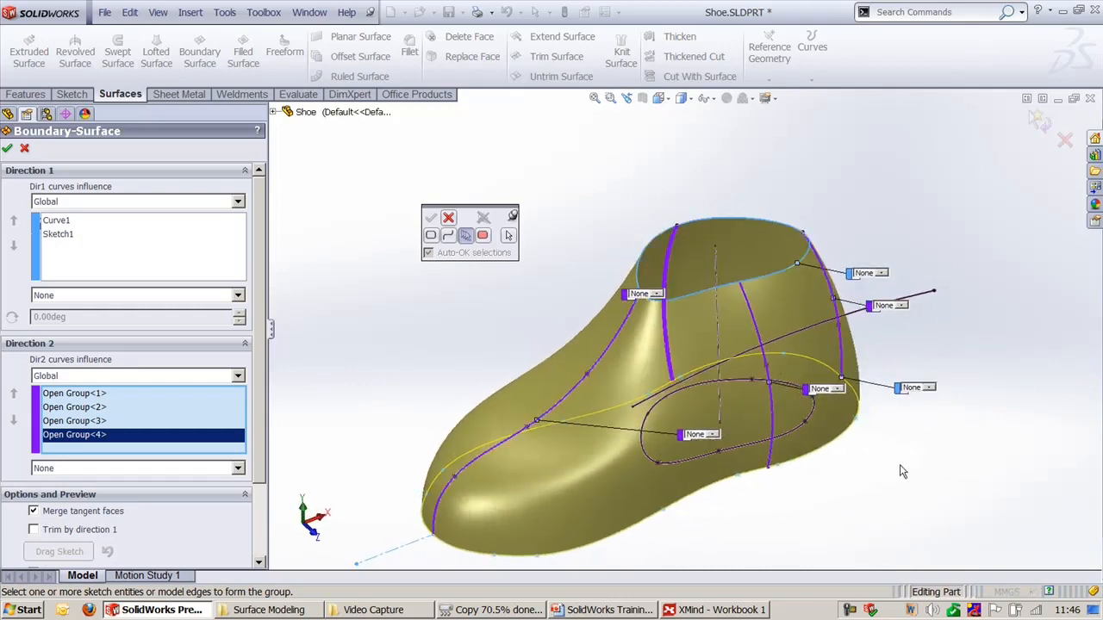
# Set the tangency type to Direction Vector for the near-side profile, the front profile and the sole outline.
pyautogui.click(838, 389)
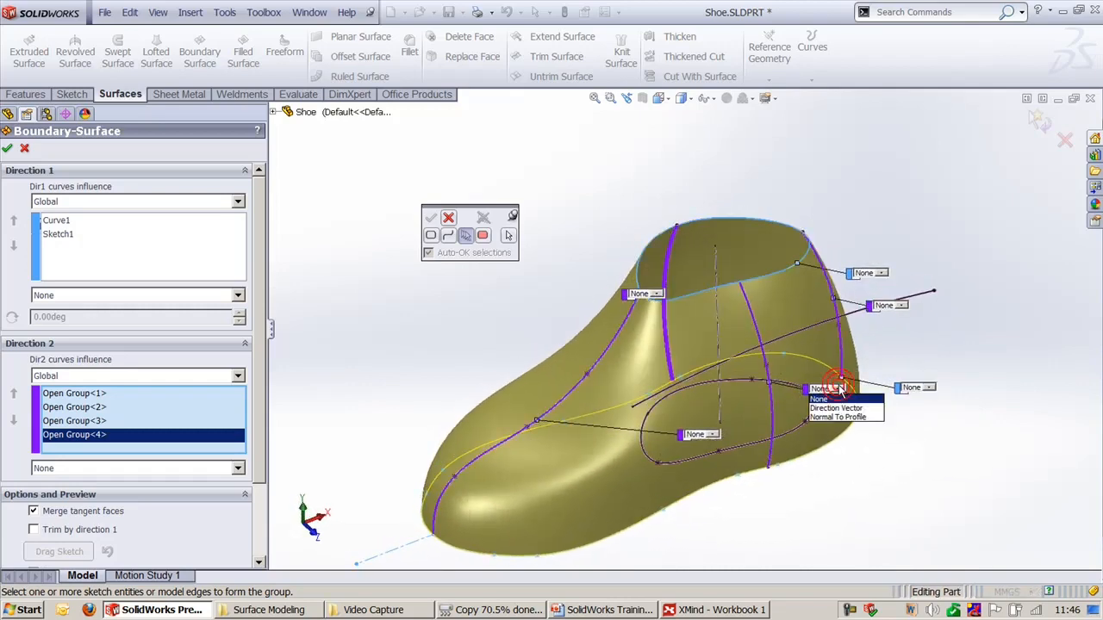
pyautogui.click(841, 408)
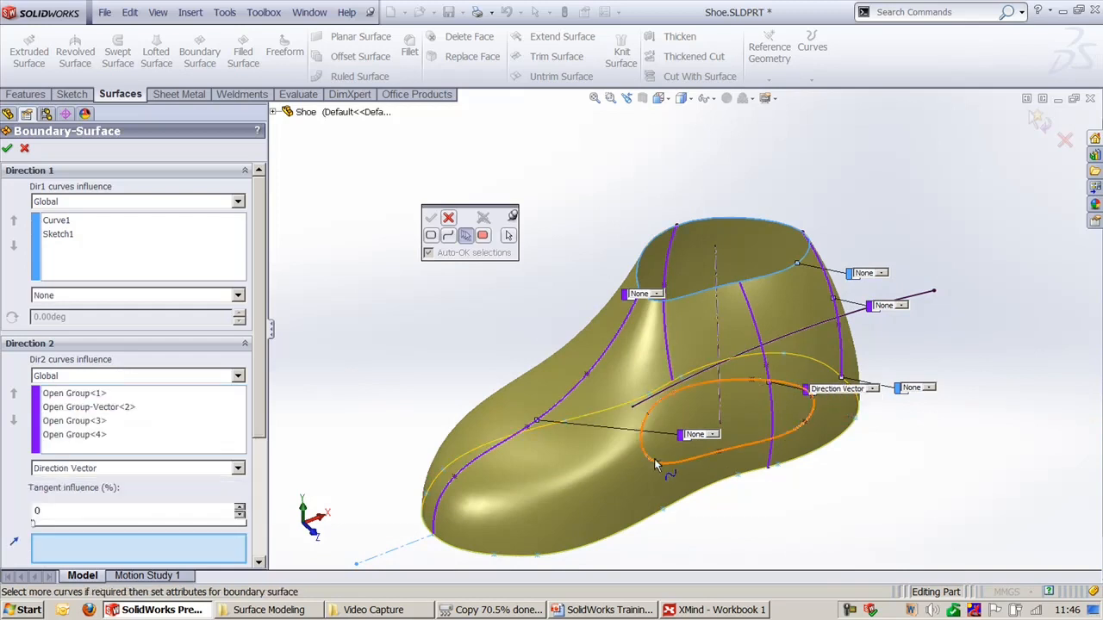
pyautogui.click(711, 435)
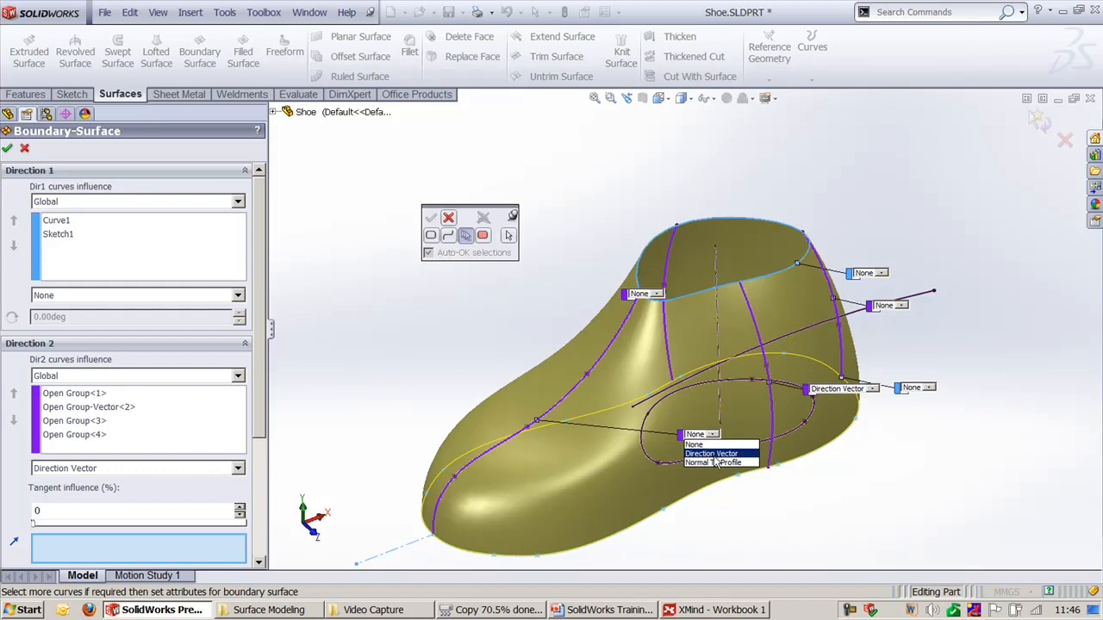
pyautogui.click(714, 455)
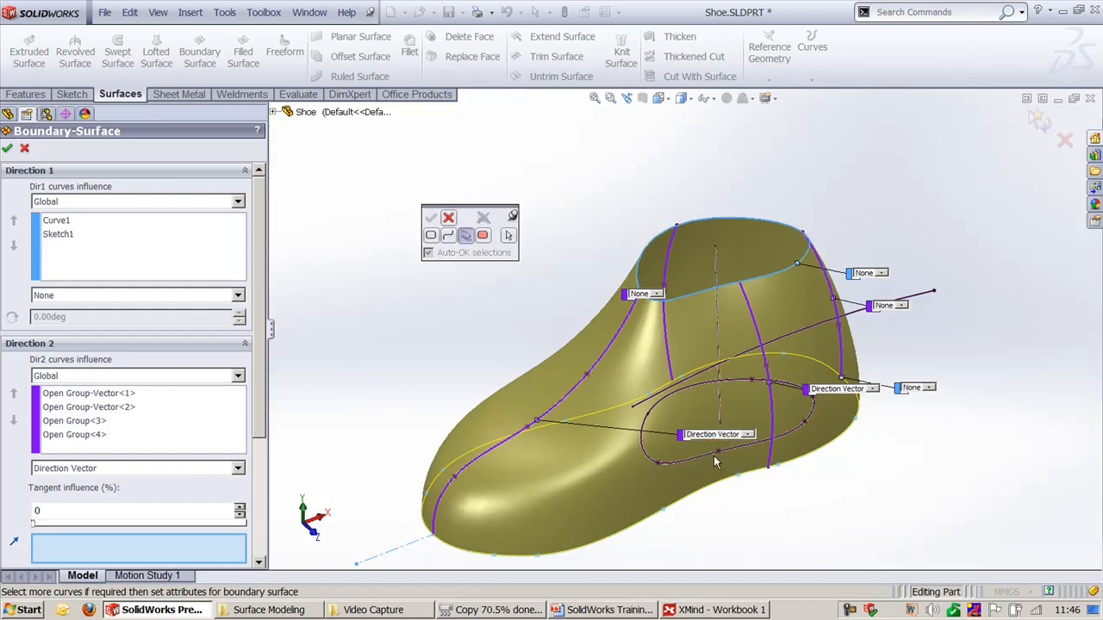
pyautogui.click(924, 388)
pyautogui.click(927, 406)
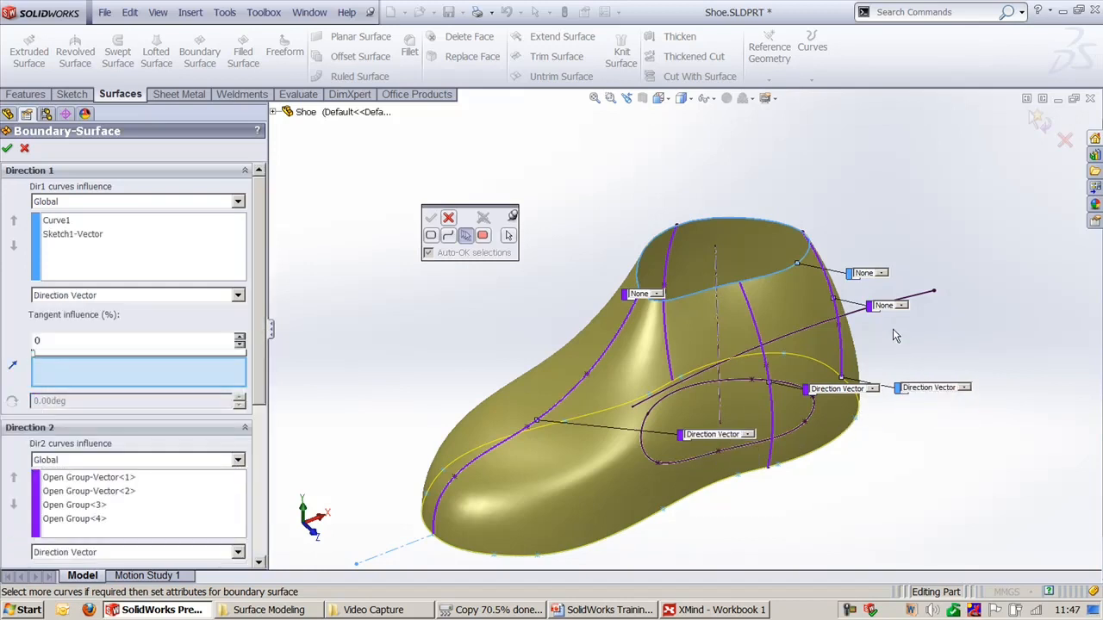
# Set the tangency type of the front profile and the near-side profile back to None.
pyautogui.moveTo(898, 341)
pyautogui.mouseDown(button='middle')
pyautogui.moveTo(874, 302)
pyautogui.moveTo(900, 366)
pyautogui.moveTo(862, 405)
pyautogui.moveTo(728, 438)
pyautogui.mouseUp(button='middle')
pyautogui.click(742, 441)
pyautogui.click(689, 450)
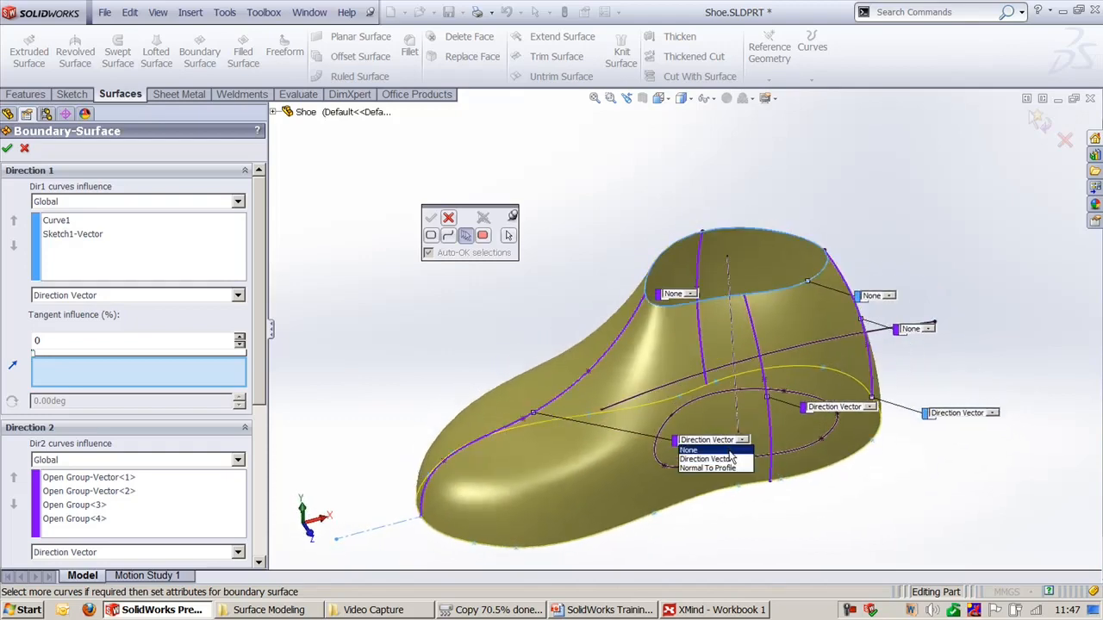
pyautogui.click(870, 407)
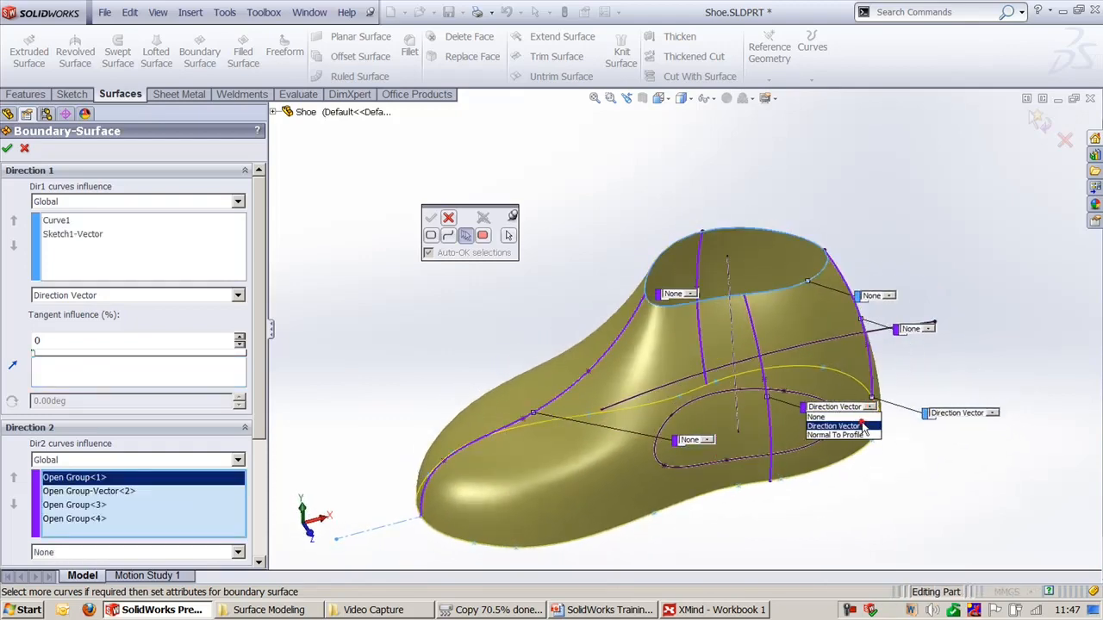
pyautogui.click(816, 417)
pyautogui.moveTo(946, 485); pyautogui.dragTo(819, 439, button='middle')
pyautogui.click(984, 437)
pyautogui.click(985, 438)
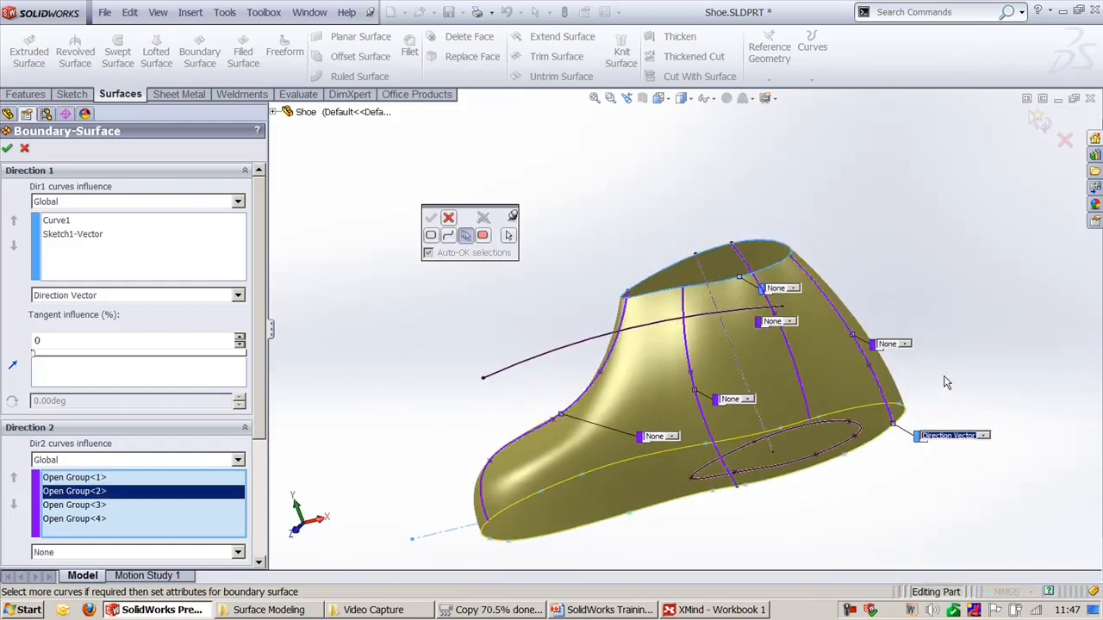
# Assign the Top Plane as the direction vector for the sole outline's tangency.
pyautogui.moveTo(948, 383)
pyautogui.mouseDown(button='middle')
pyautogui.moveTo(921, 365)
pyautogui.moveTo(943, 392)
pyautogui.mouseUp(button='middle')
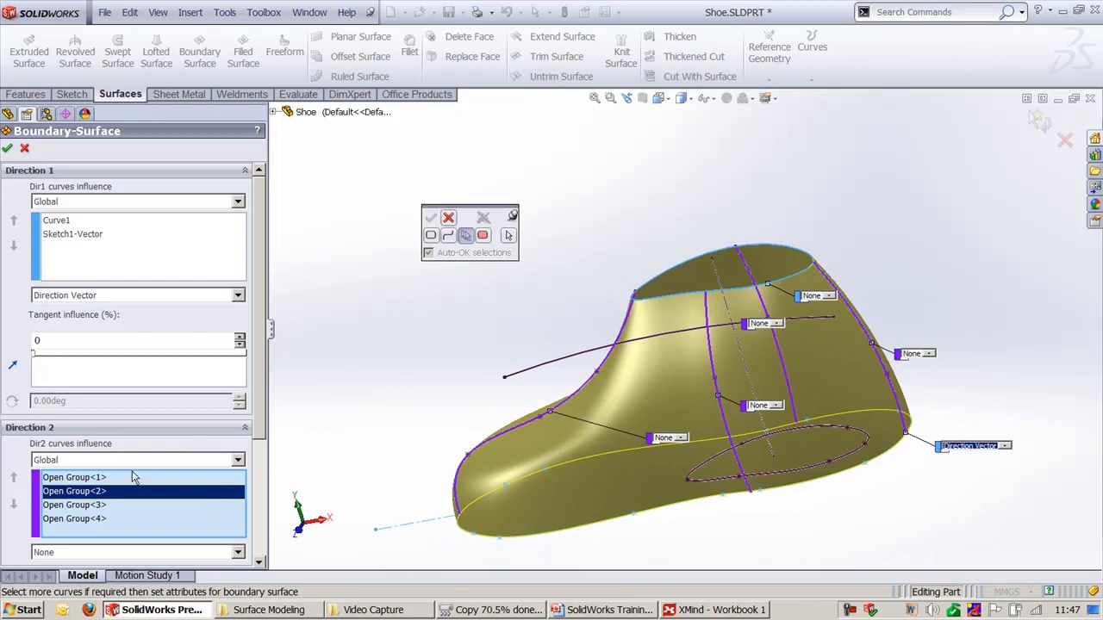
pyautogui.click(124, 379)
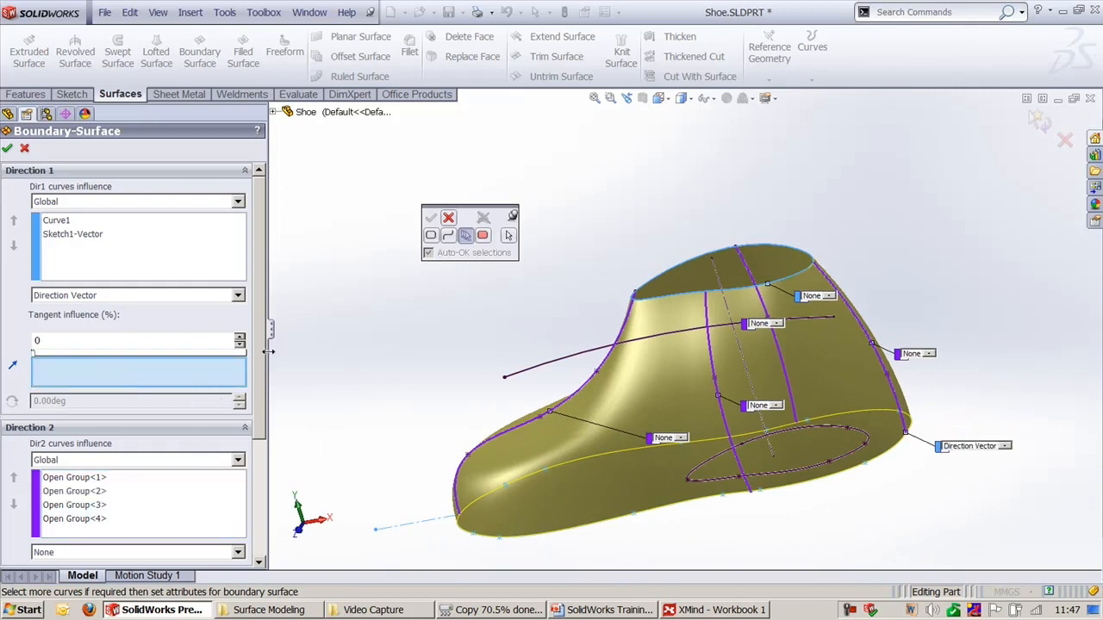
pyautogui.scroll(-4, 261, 421)
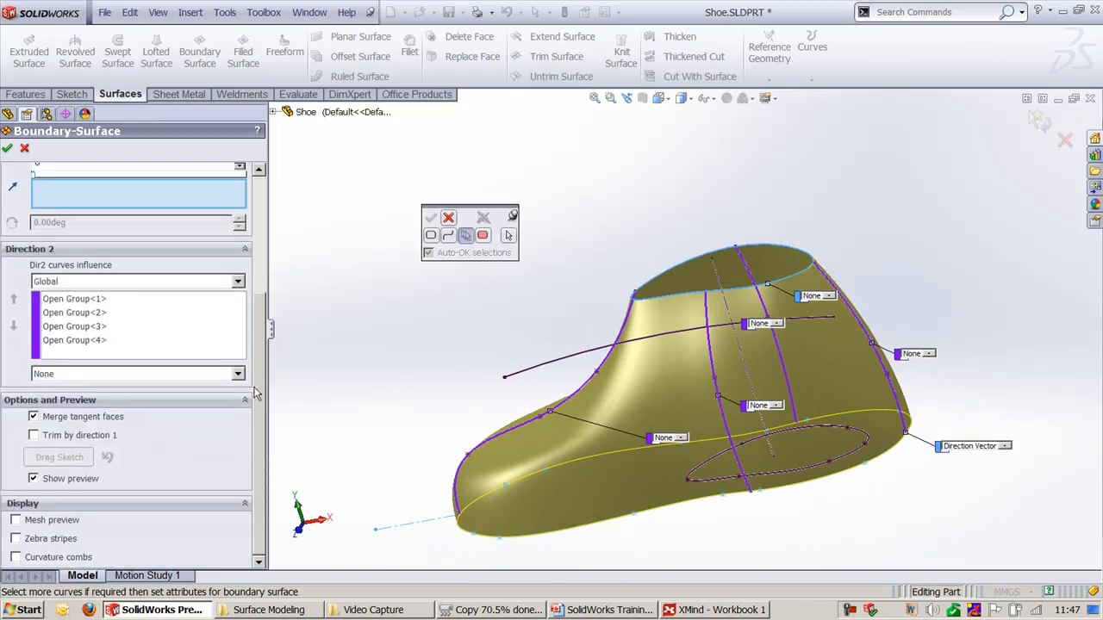
pyautogui.scroll(4, 255, 394)
pyautogui.click(273, 112)
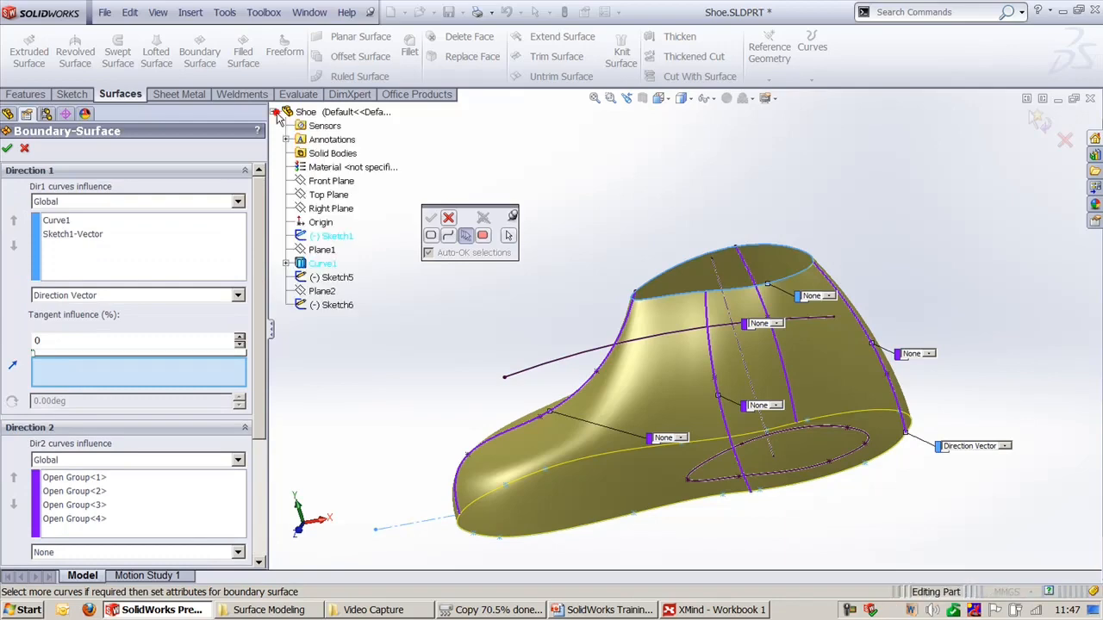
pyautogui.click(328, 196)
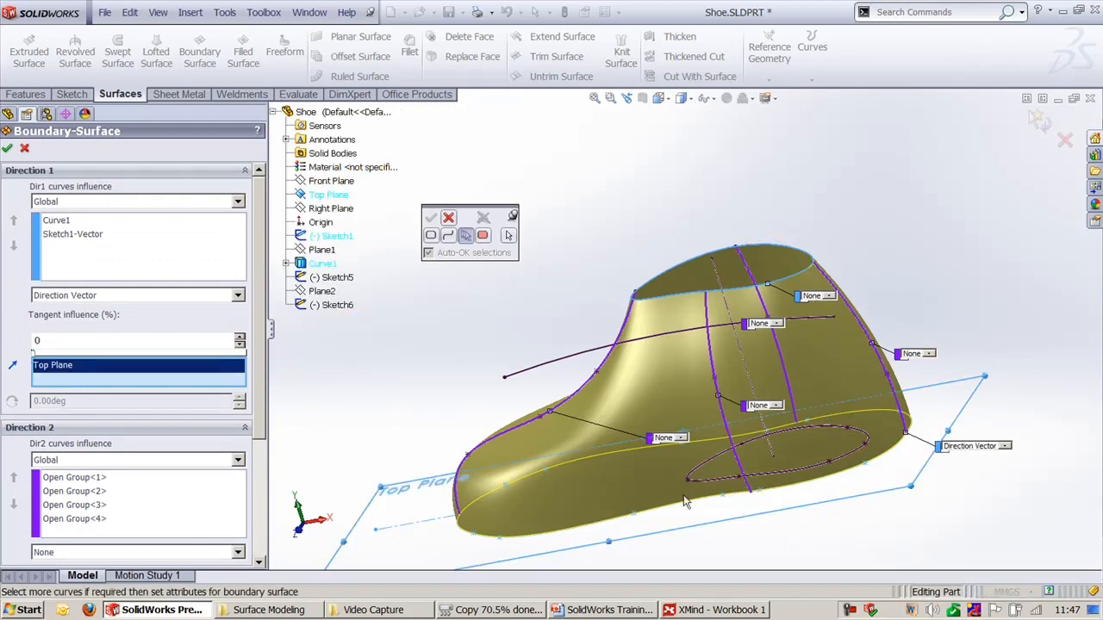
pyautogui.moveTo(688, 540); pyautogui.dragTo(692, 475, button='middle')
pyautogui.scroll(-4, 538, 512)
pyautogui.keyDown('ctrl'); pyautogui.moveTo(808, 394); pyautogui.dragTo(429, 202, button='middle'); pyautogui.keyUp('ctrl')
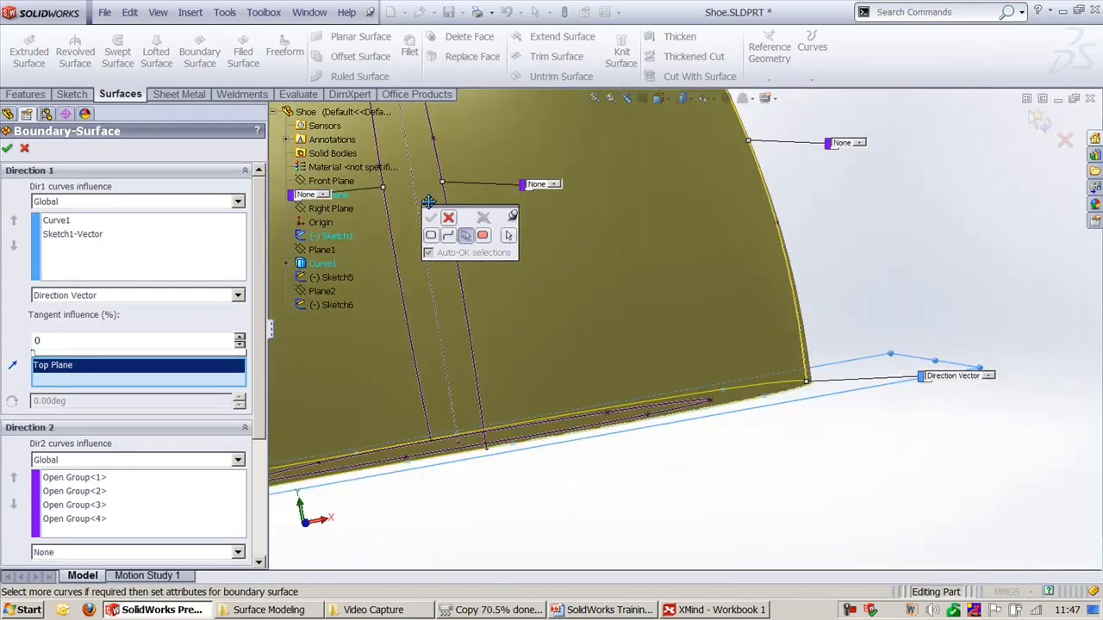
pyautogui.moveTo(800, 317); pyautogui.dragTo(825, 375, button='middle')
# Try the Normal To Profile tangency on the sole outline, and set its tangency type back to None.
pyautogui.click(930, 381)
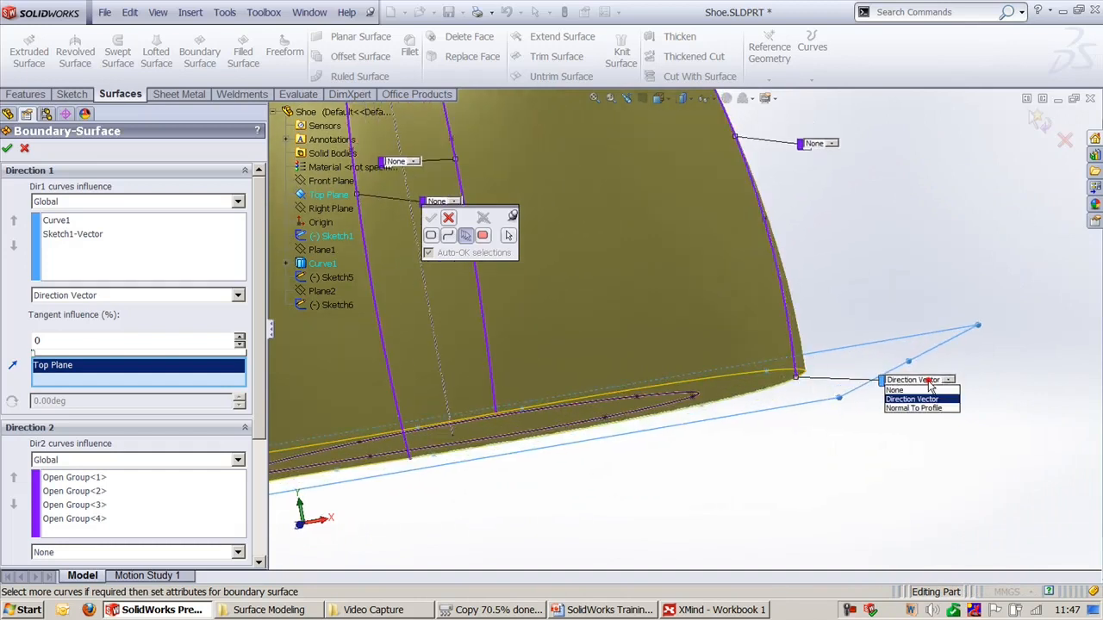
pyautogui.click(930, 407)
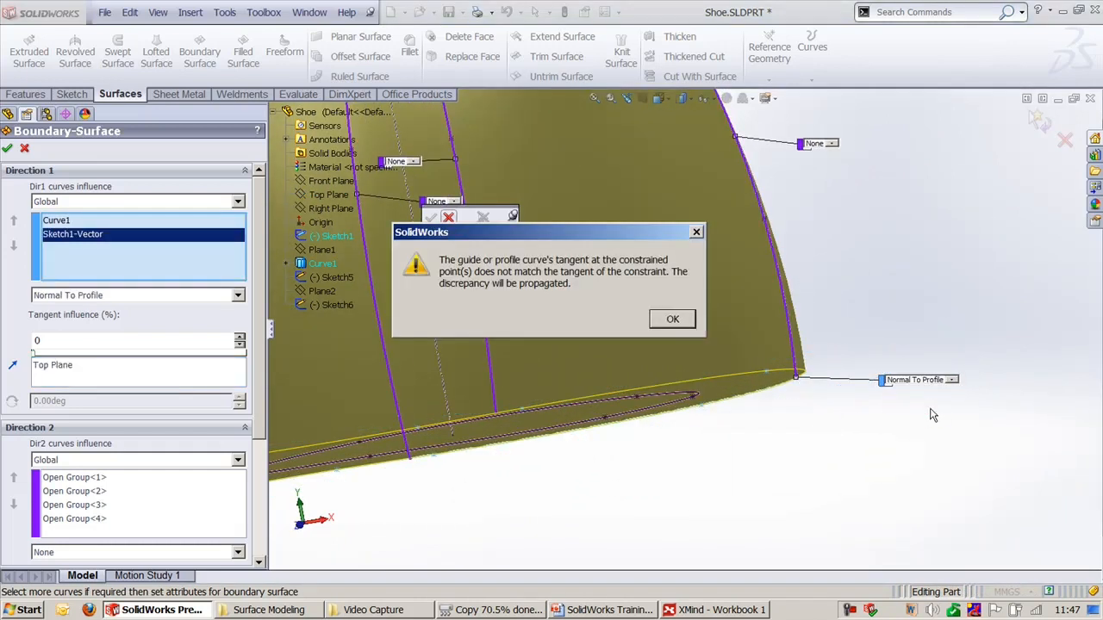
pyautogui.click(672, 321)
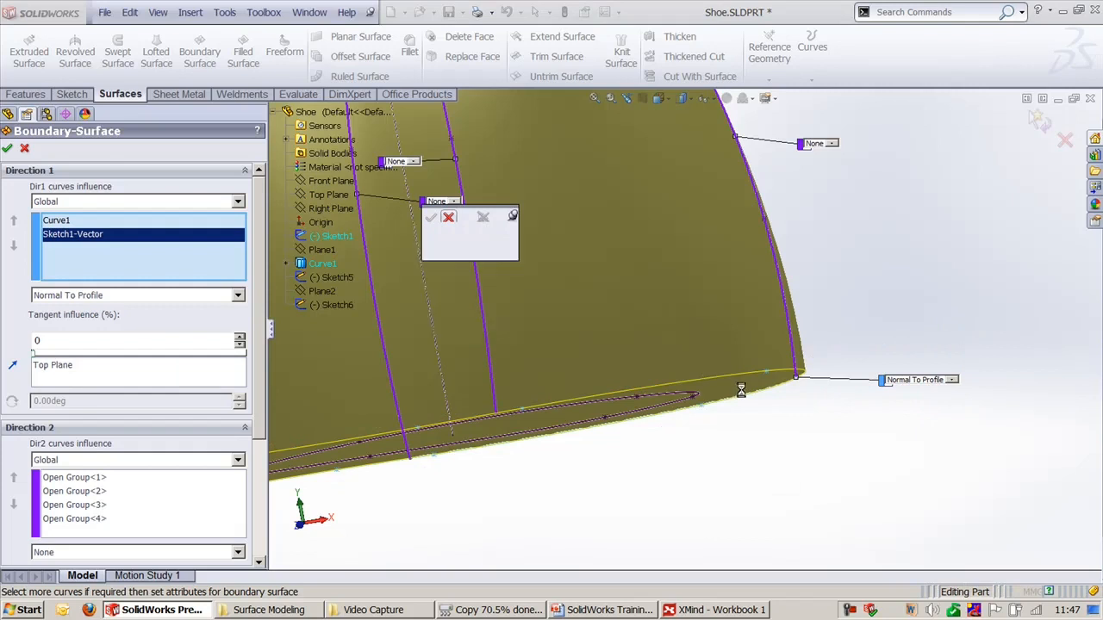
pyautogui.click(950, 380)
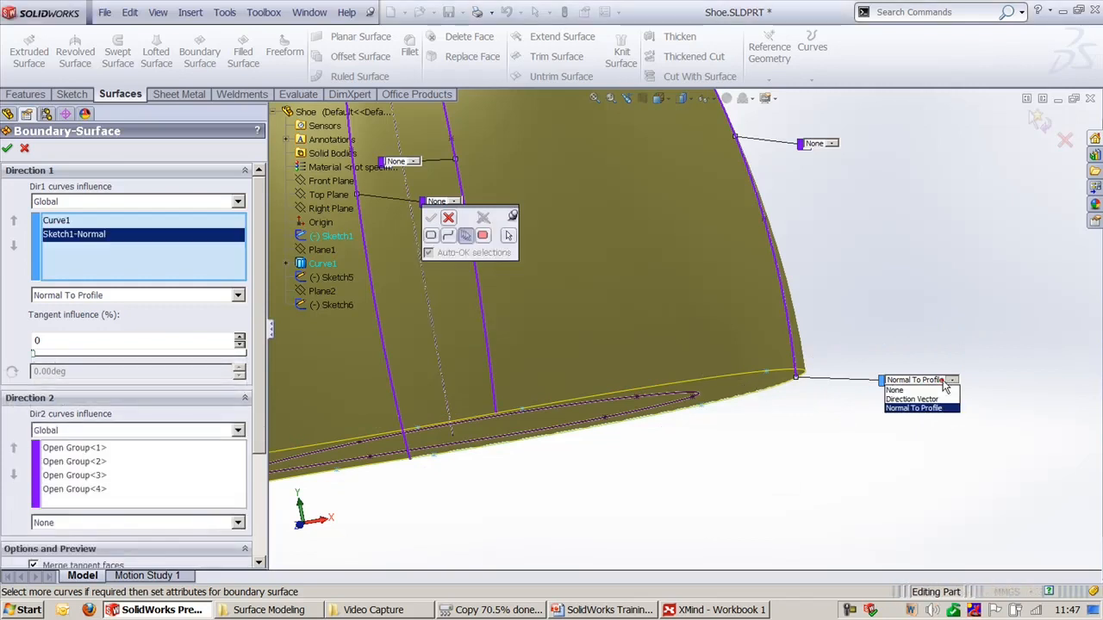
pyautogui.click(923, 391)
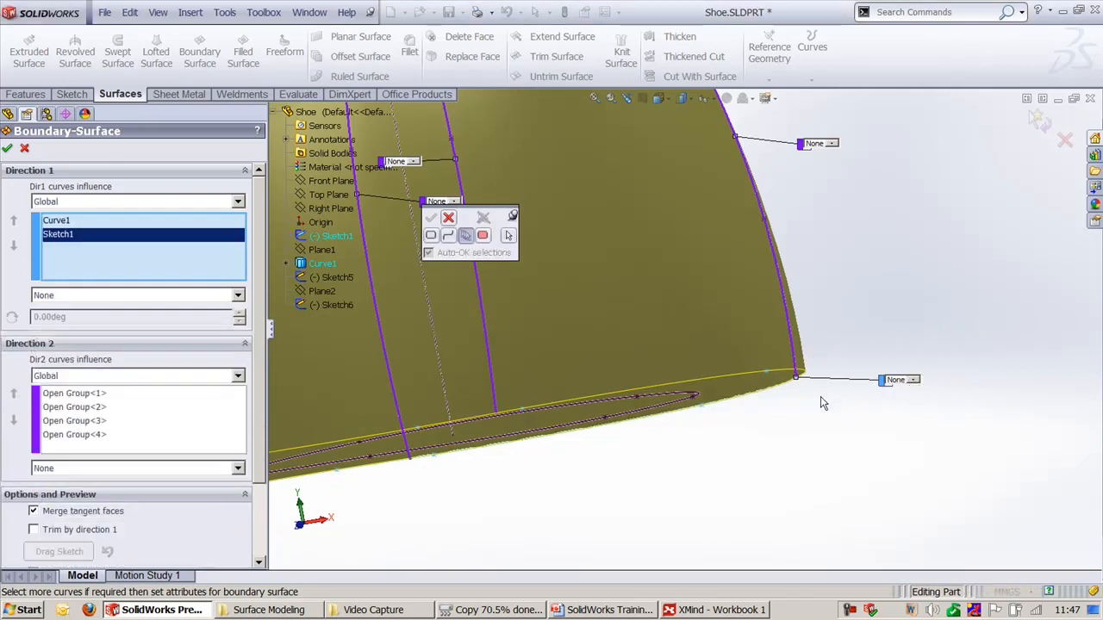
pyautogui.scroll(4, 793, 472)
pyautogui.keyDown('ctrl'); pyautogui.moveTo(661, 416); pyautogui.dragTo(796, 488, button='middle'); pyautogui.keyUp('ctrl')
pyautogui.moveTo(662, 480); pyautogui.dragTo(731, 511, button='middle')
pyautogui.scroll(1, 842, 522)
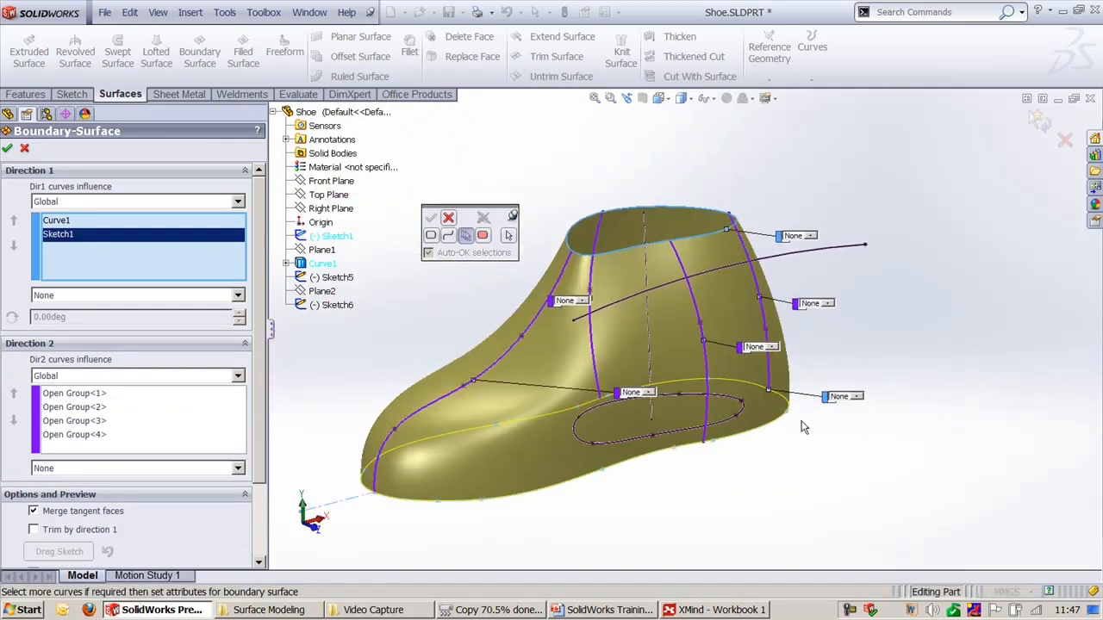
# Review the tangency types offered for the sole outline and the curve influence options for Direction 1.
pyautogui.click(860, 398)
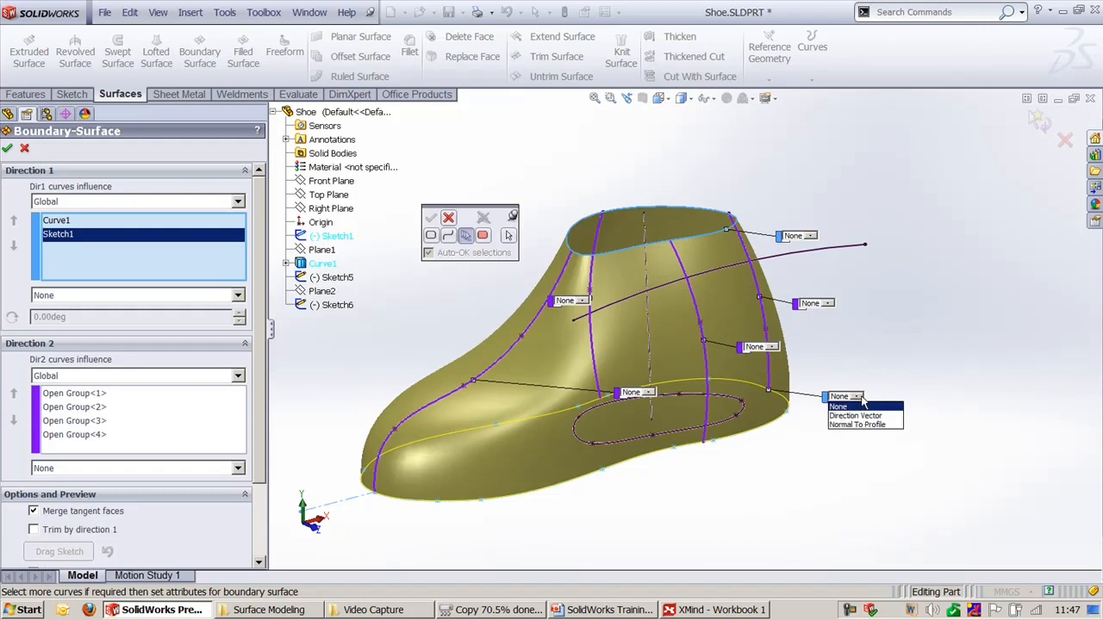
pyautogui.click(861, 399)
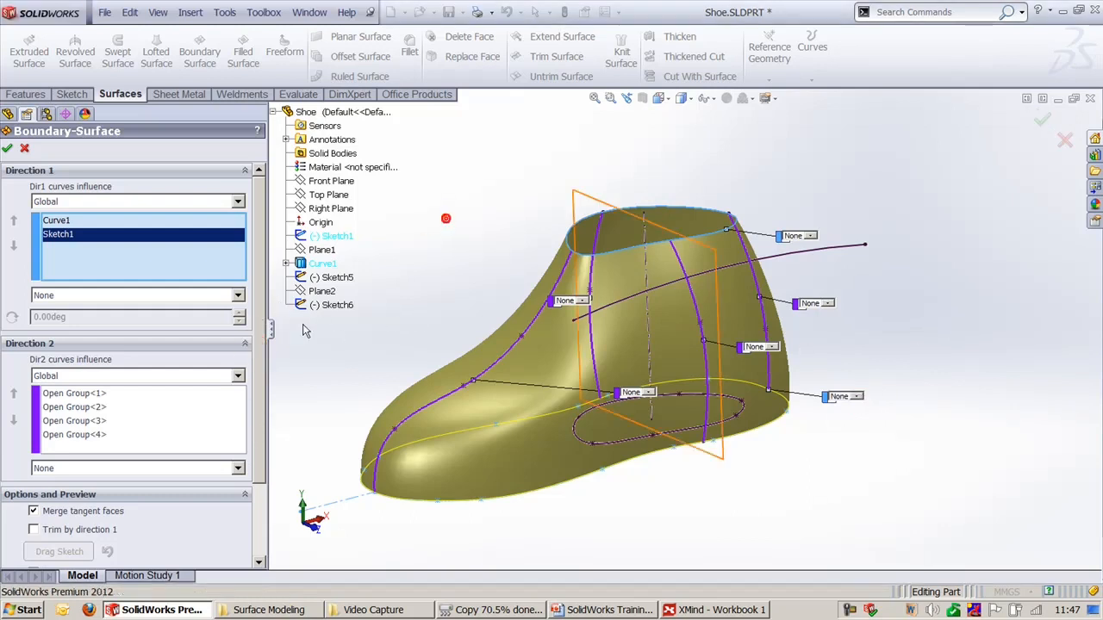
pyautogui.scroll(-3, 260, 391)
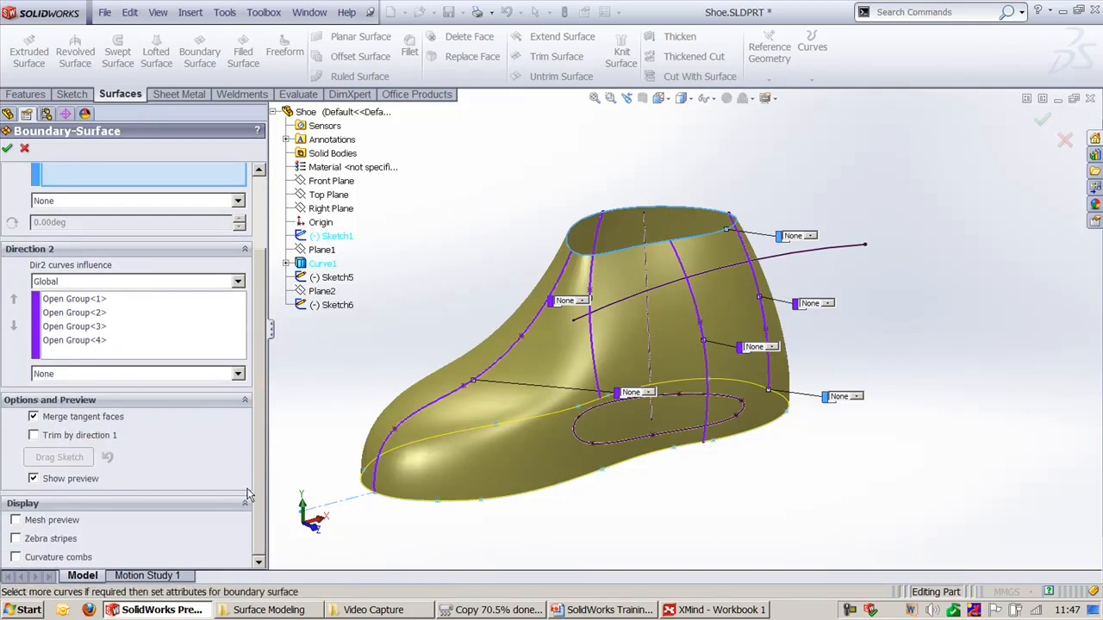
pyautogui.scroll(3, 250, 479)
pyautogui.click(95, 202)
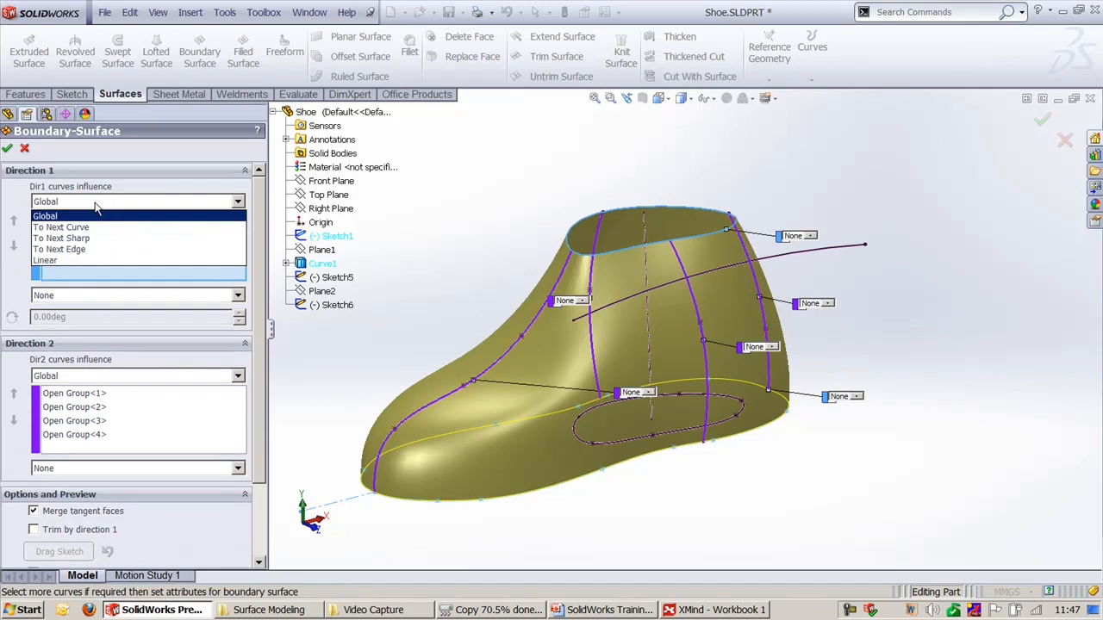
pyautogui.click(95, 205)
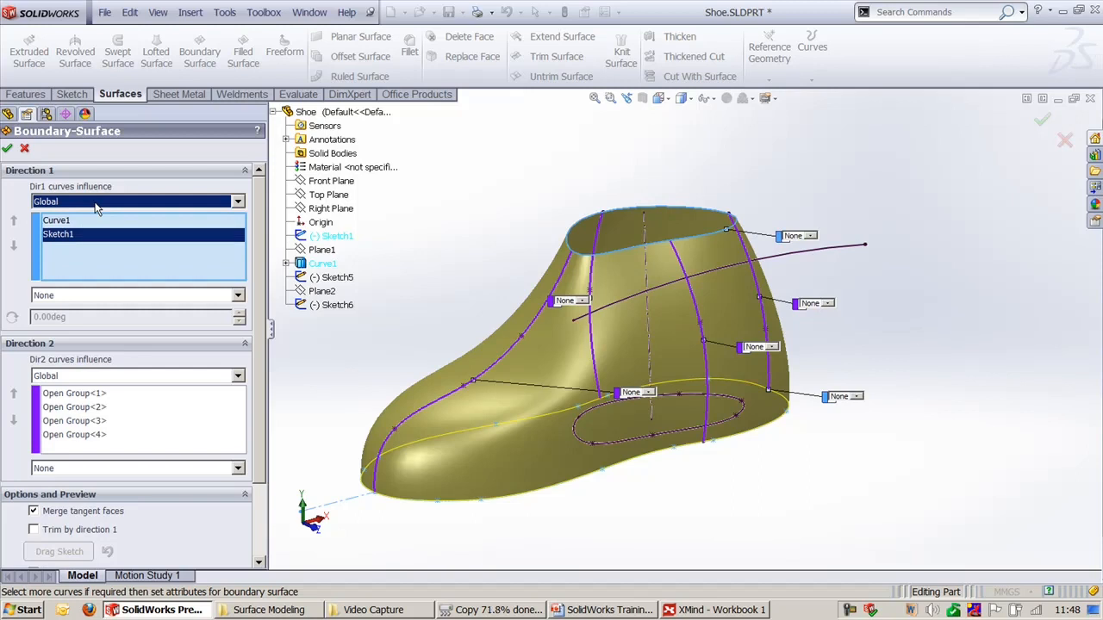
# Cancel the boundary surface and return the shoe to the trimetric view.
pyautogui.click(24, 148)
pyautogui.hotkey('ctrl', '7')
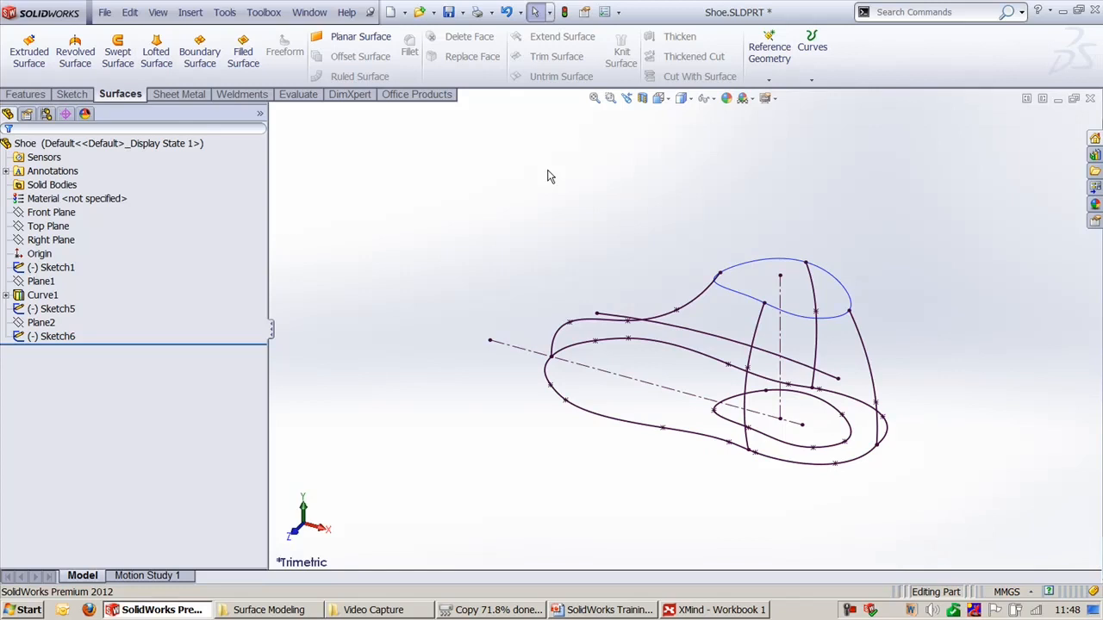
pyautogui.scroll(-2, 728, 219)
pyautogui.middleClick(627, 215)
pyautogui.middleClick(627, 216)
# Switch to the open Deodarant Bottle.SLDPRT part and view its geometry at an angle.
pyautogui.click(310, 12)
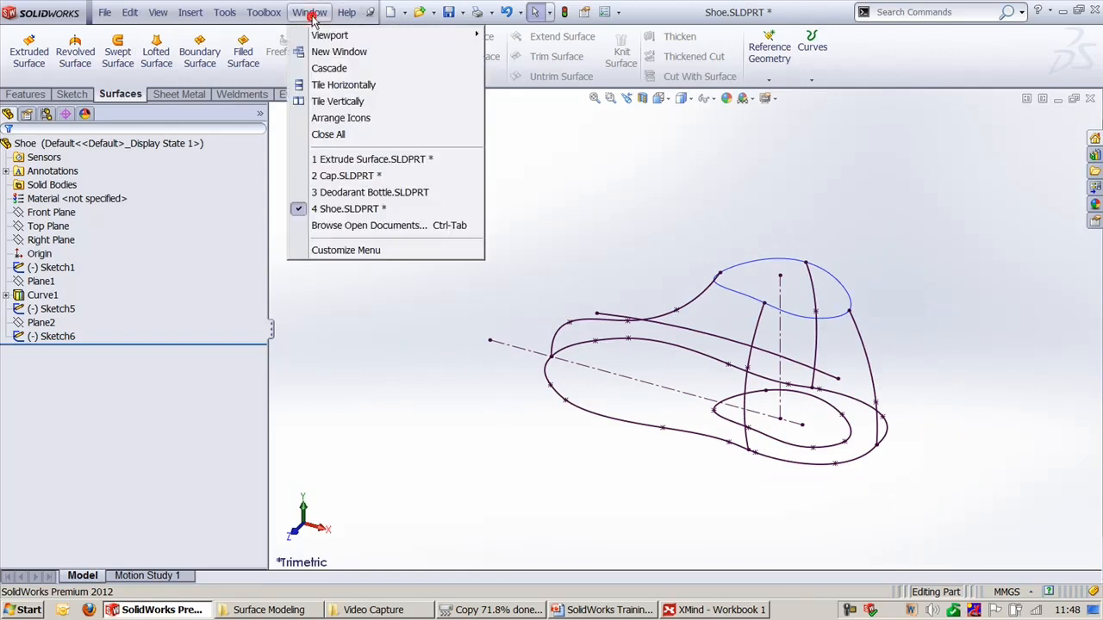
pyautogui.click(362, 193)
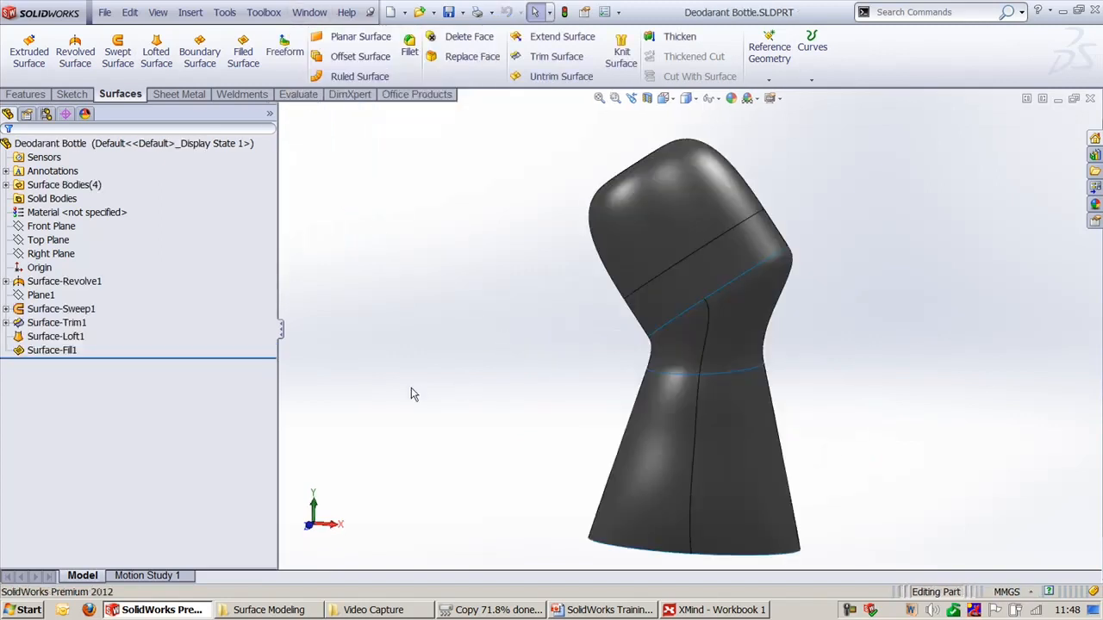
pyautogui.moveTo(410, 394); pyautogui.dragTo(473, 415, button='middle')
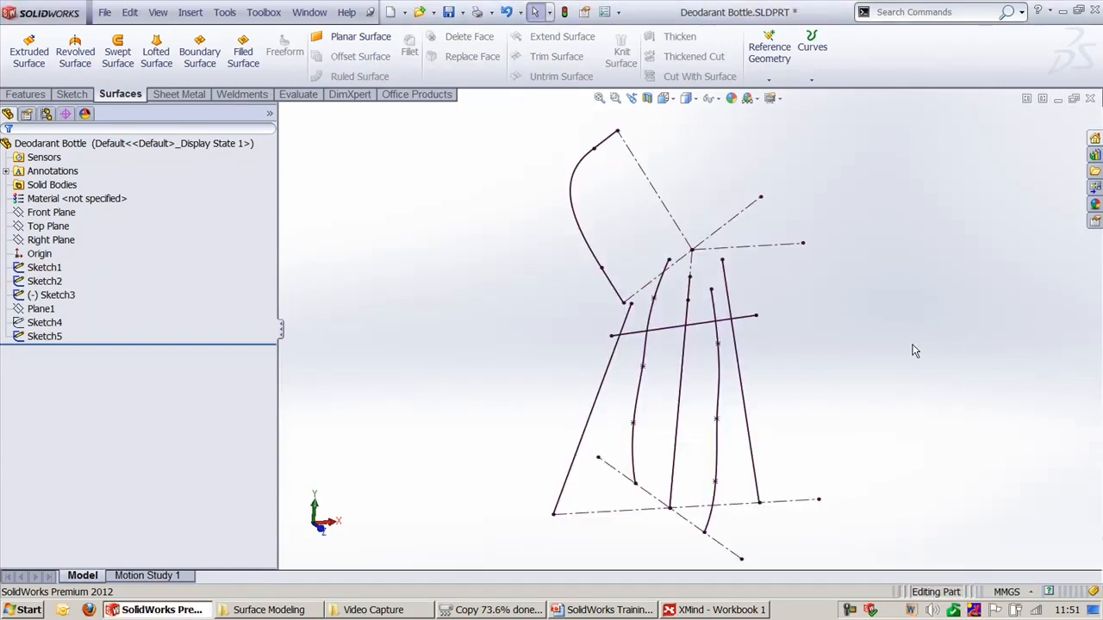
# Create a 360° revolved surface for the bottle's cap from the curved Sketch1 profile about its inclined centerline.
pyautogui.moveTo(871, 330); pyautogui.dragTo(794, 335, button='middle')
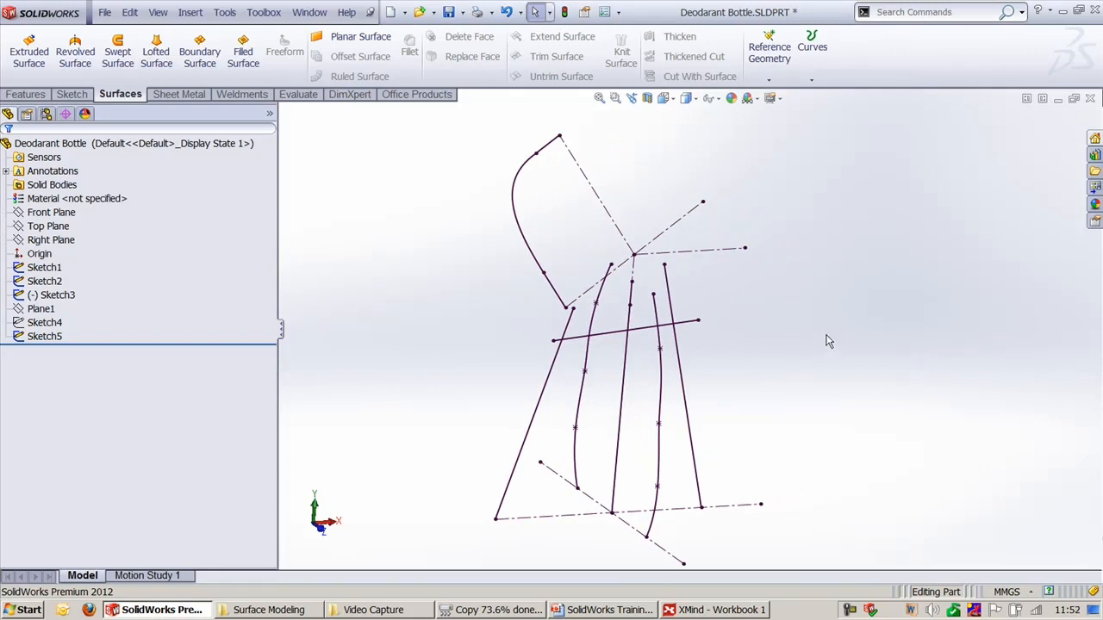
pyautogui.click(76, 54)
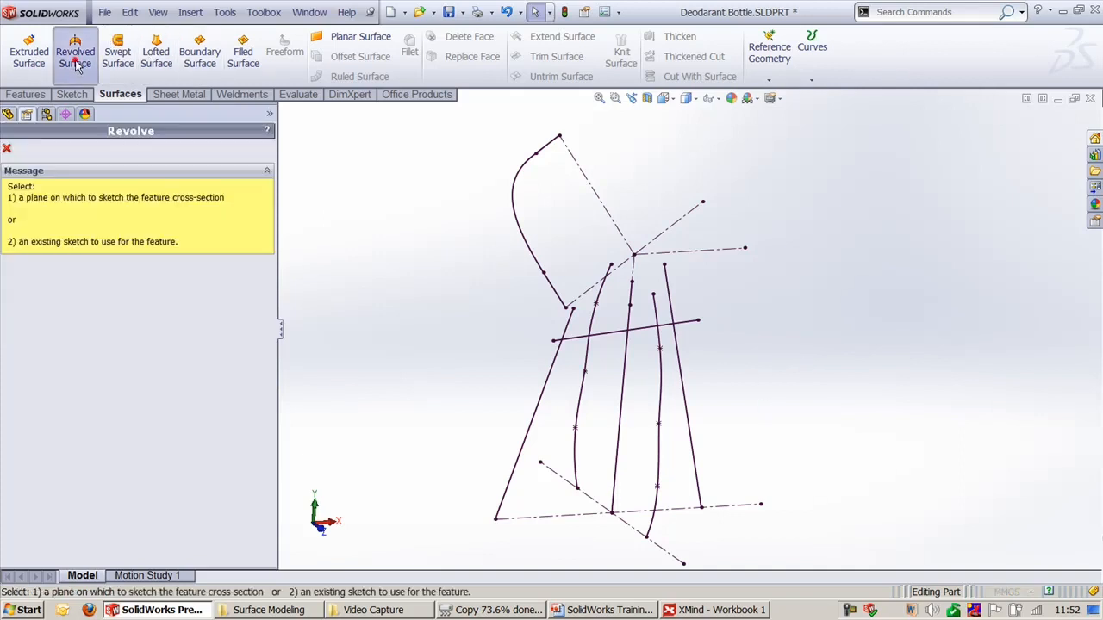
pyautogui.click(515, 240)
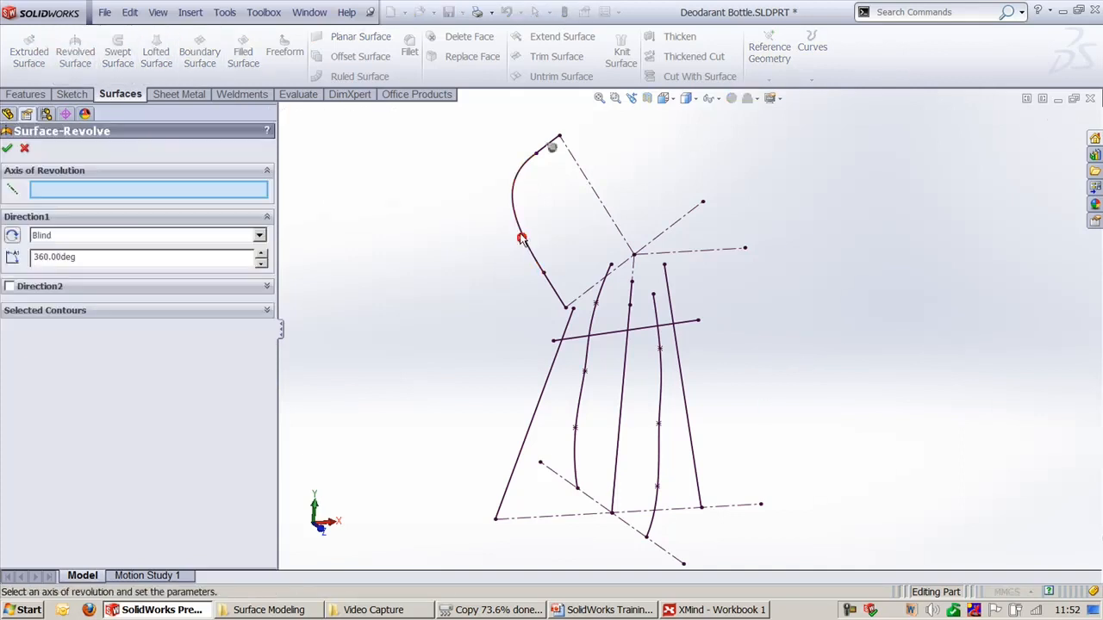
pyautogui.click(586, 176)
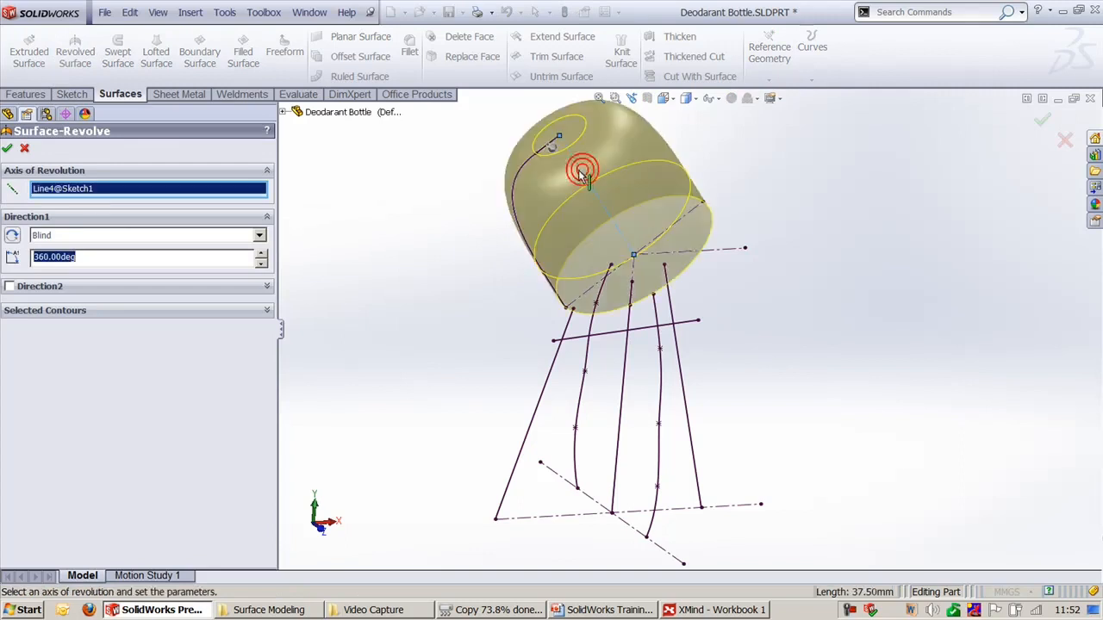
pyautogui.click(1042, 120)
# Show Sketch4, the ellipse at the base of the bottle.
pyautogui.moveTo(846, 287)
pyautogui.mouseDown(button='middle')
pyautogui.moveTo(800, 410)
pyautogui.moveTo(726, 387)
pyautogui.moveTo(815, 496)
pyautogui.mouseUp(button='middle')
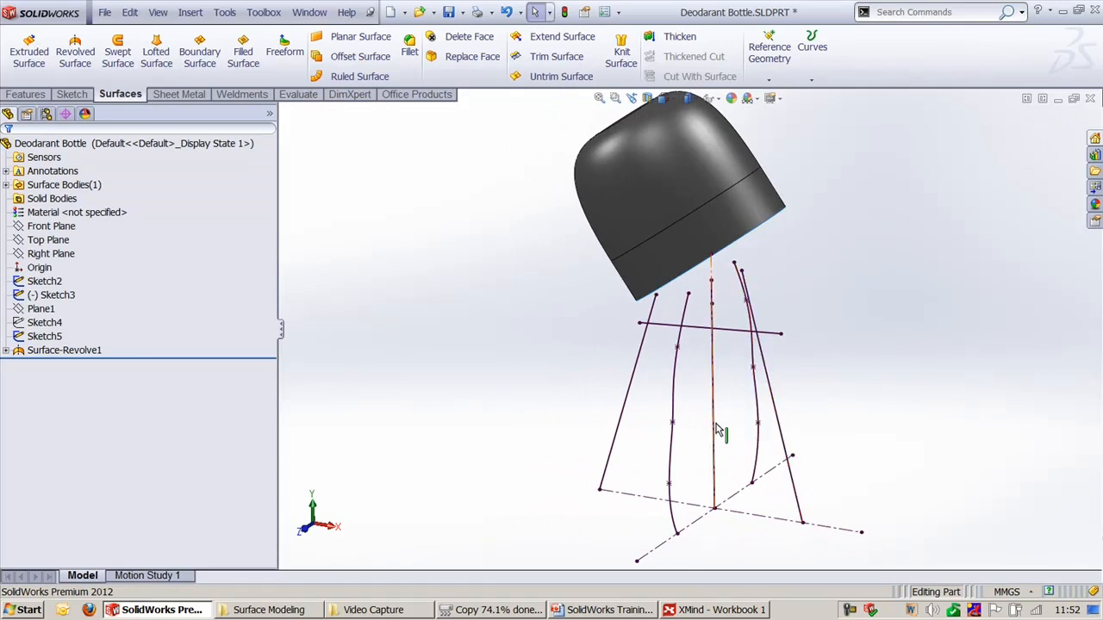
pyautogui.click(119, 57)
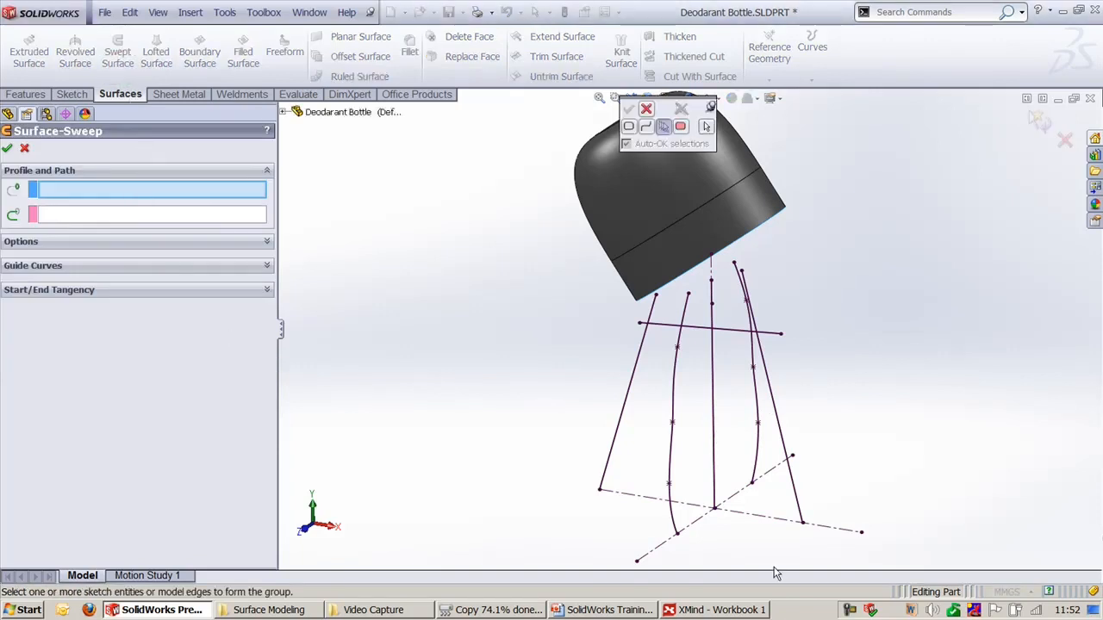
pyautogui.click(25, 148)
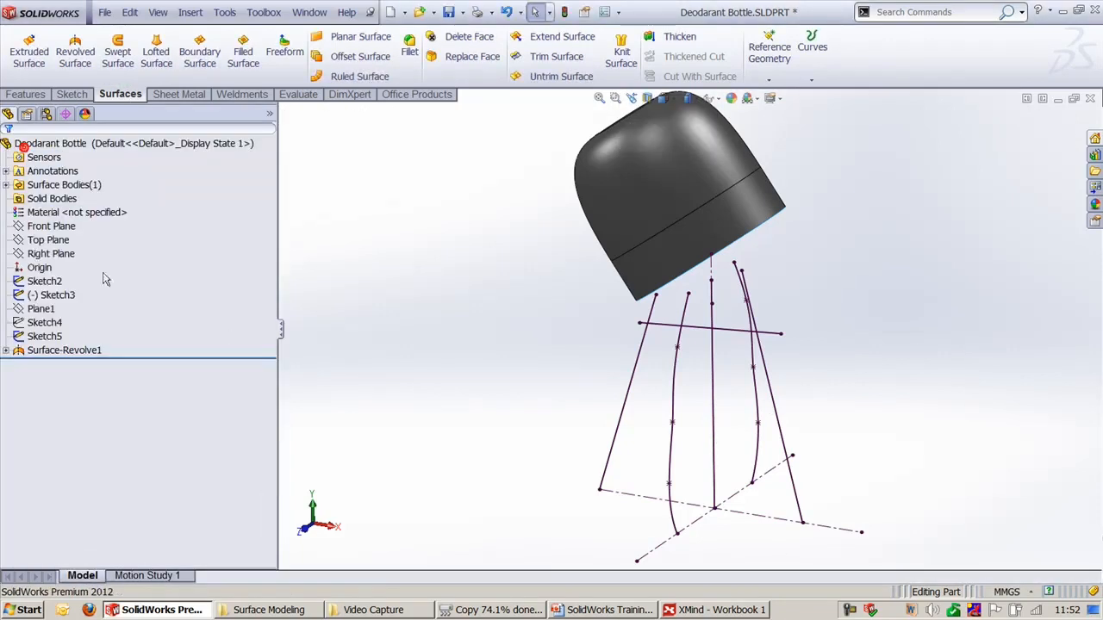
pyautogui.click(44, 323)
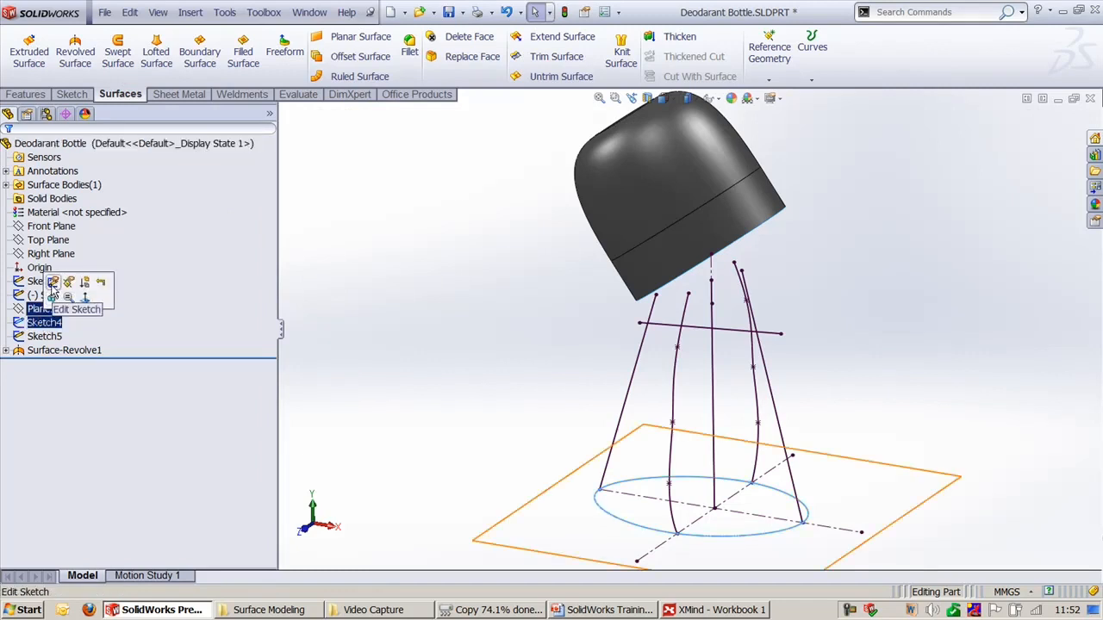
pyautogui.click(445, 325)
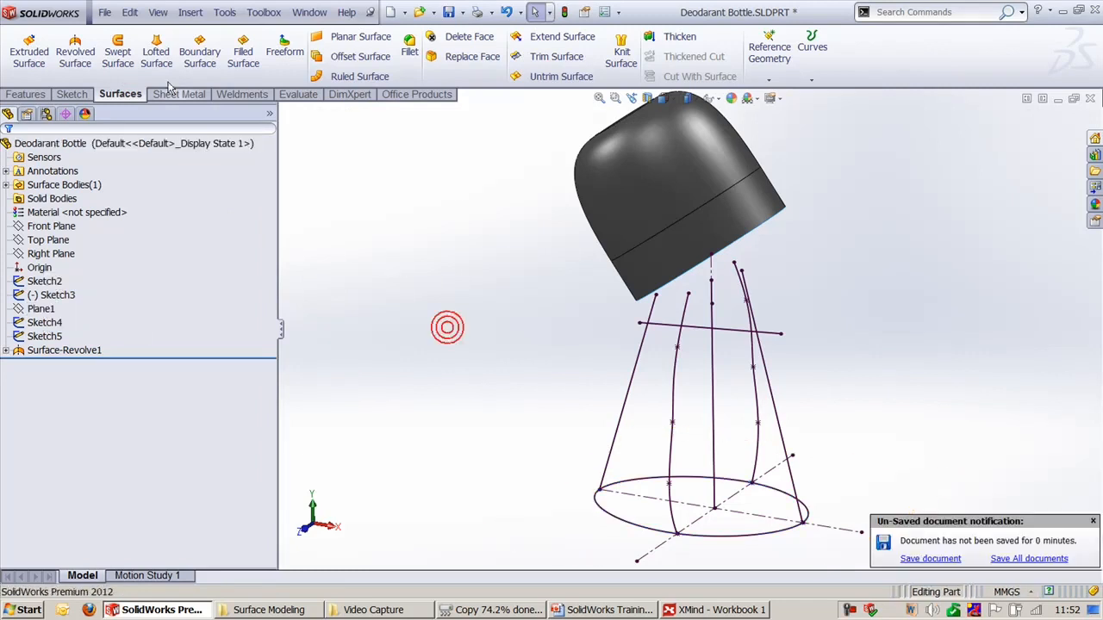
# Set up a swept surface with the base ellipse as profile and the vertical line at its centre as path.
pyautogui.click(118, 57)
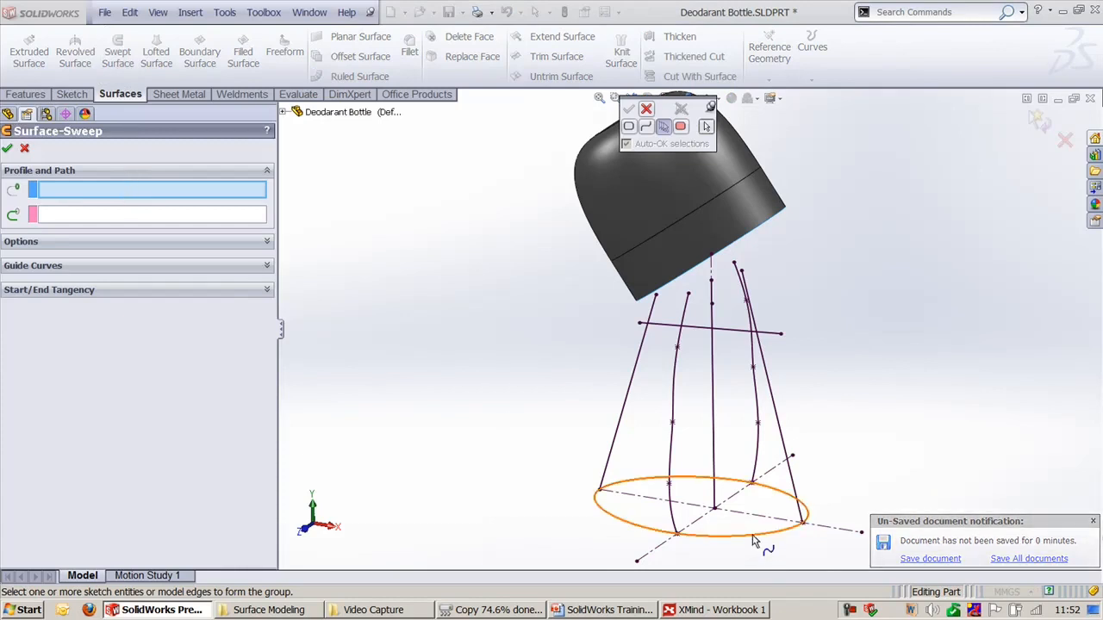
pyautogui.click(751, 535)
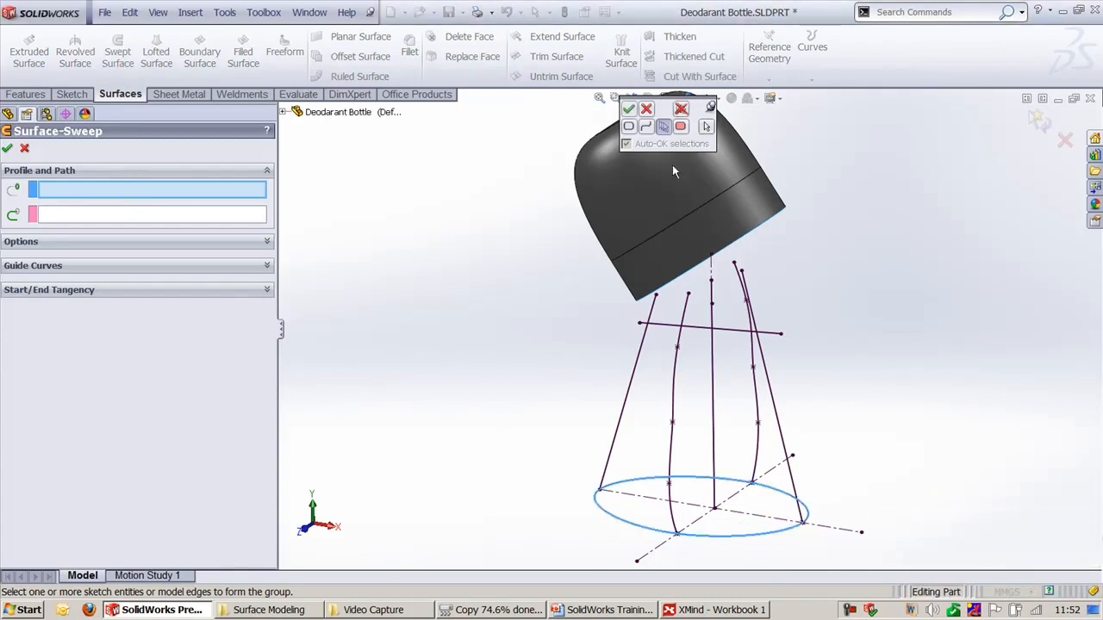
pyautogui.click(628, 109)
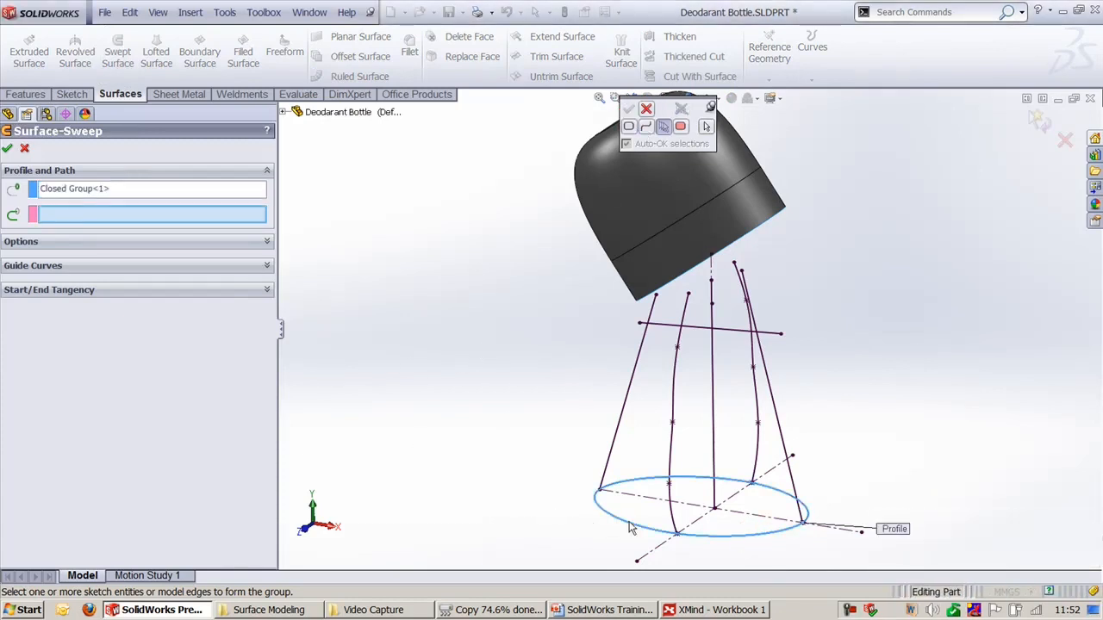
pyautogui.click(712, 297)
pyautogui.rightClick(711, 298)
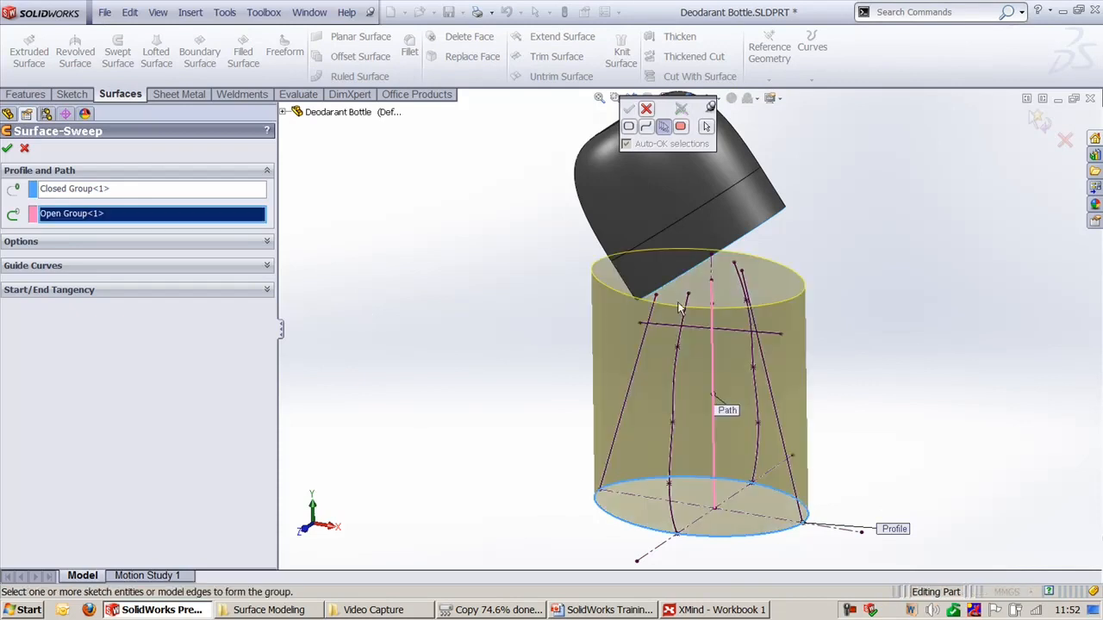
# Add the four side curves around the base ellipse as guide curves and create the swept body surface.
pyautogui.click(47, 267)
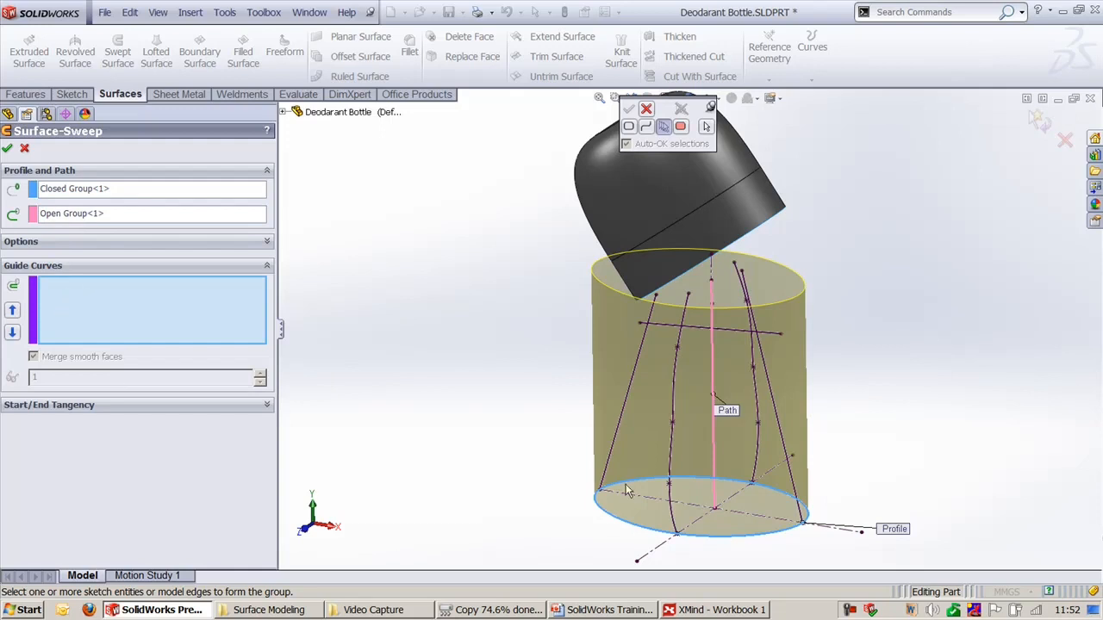
pyautogui.click(615, 456)
pyautogui.rightClick(615, 455)
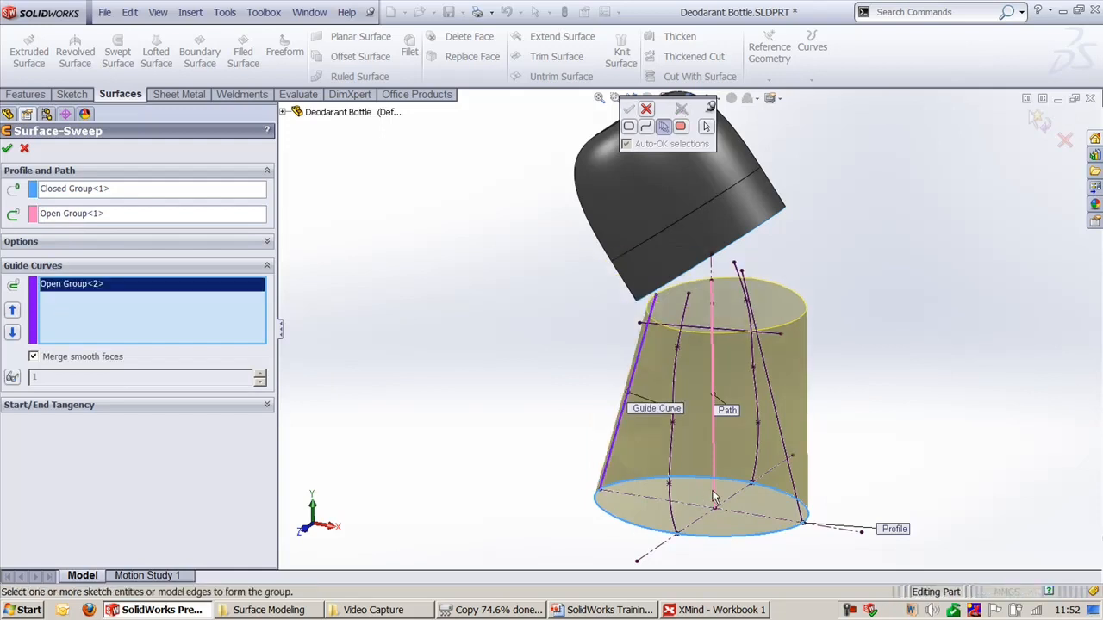
pyautogui.click(674, 522)
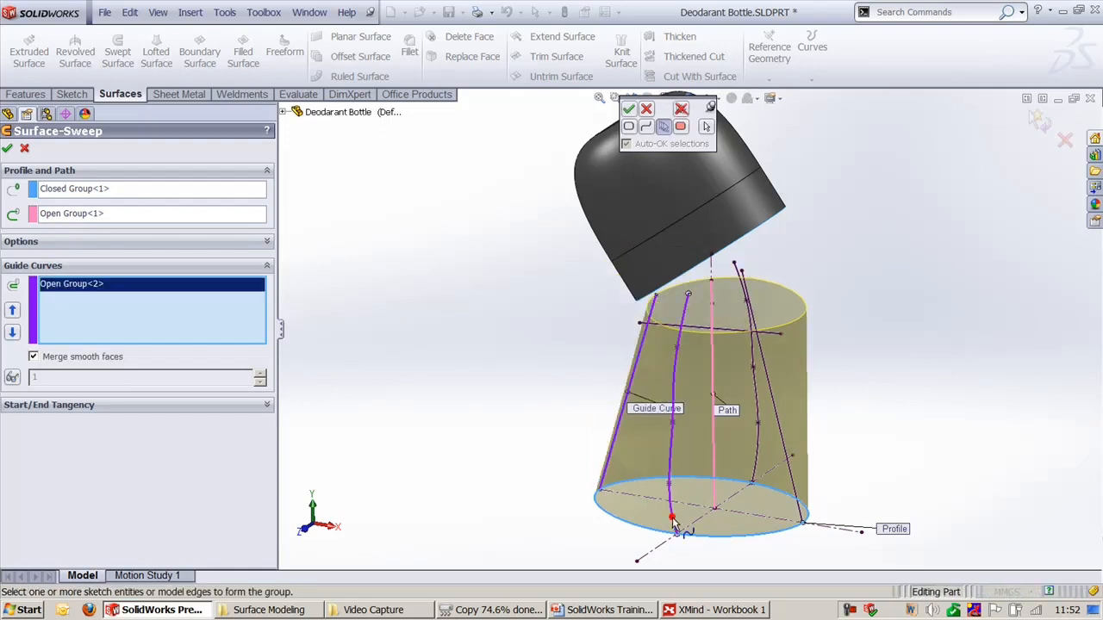
pyautogui.rightClick(760, 546)
pyautogui.click(780, 470)
pyautogui.rightClick(763, 461)
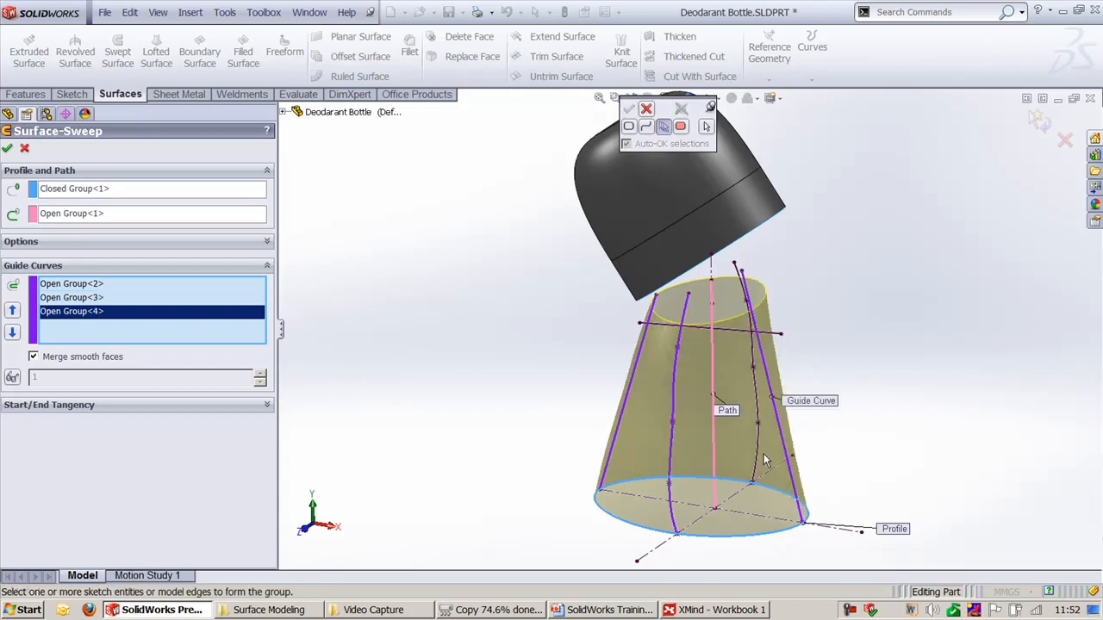
pyautogui.click(759, 454)
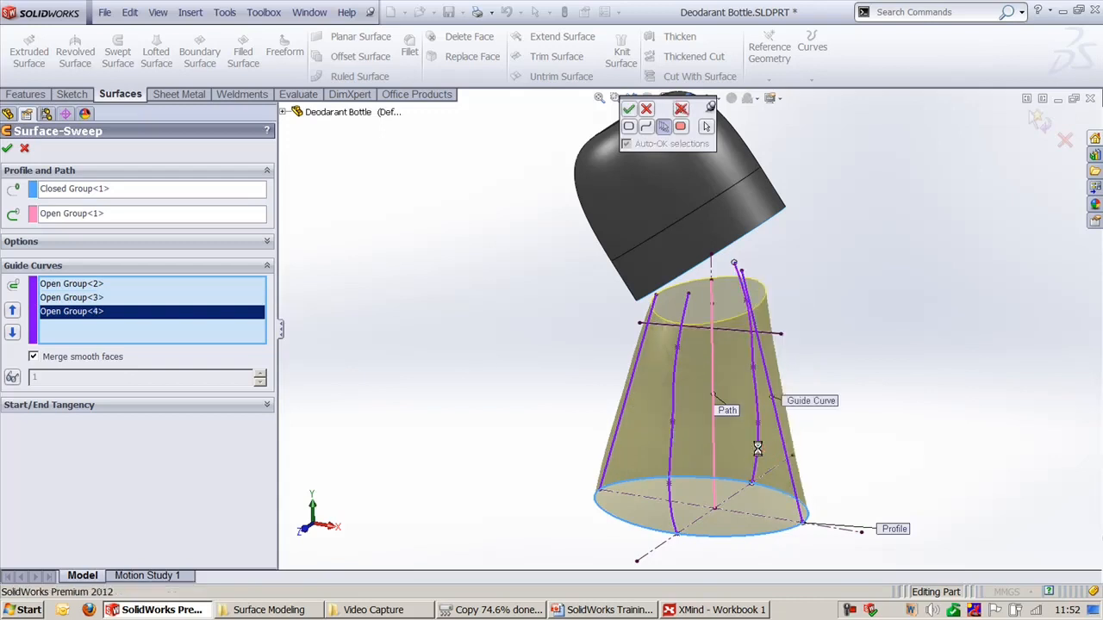
pyautogui.click(773, 460)
pyautogui.click(646, 108)
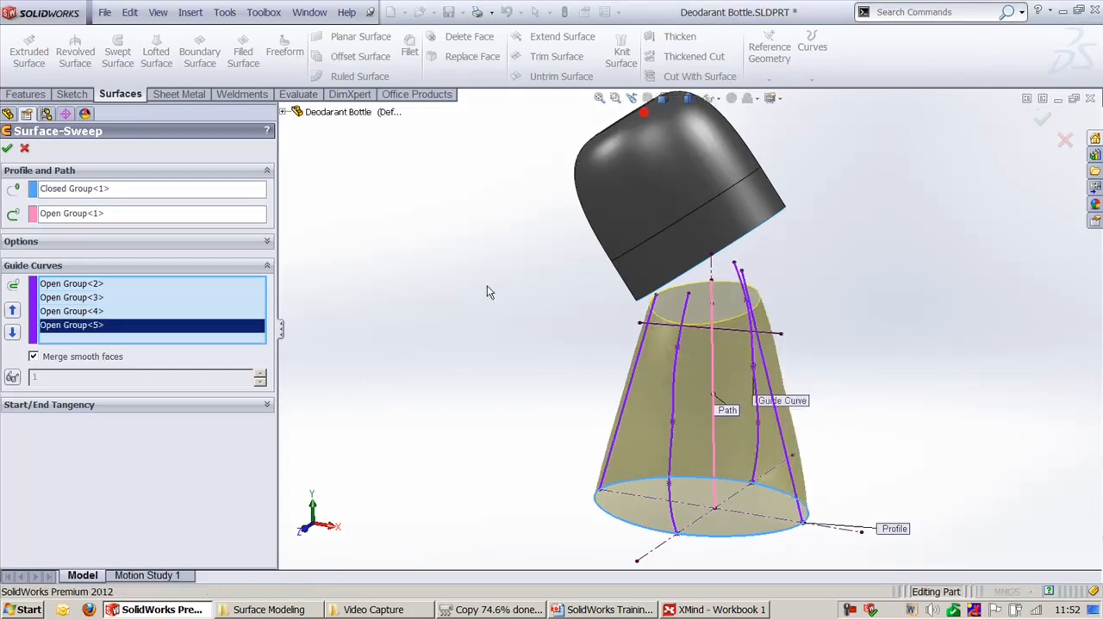
pyautogui.moveTo(457, 349); pyautogui.dragTo(448, 405, button='middle')
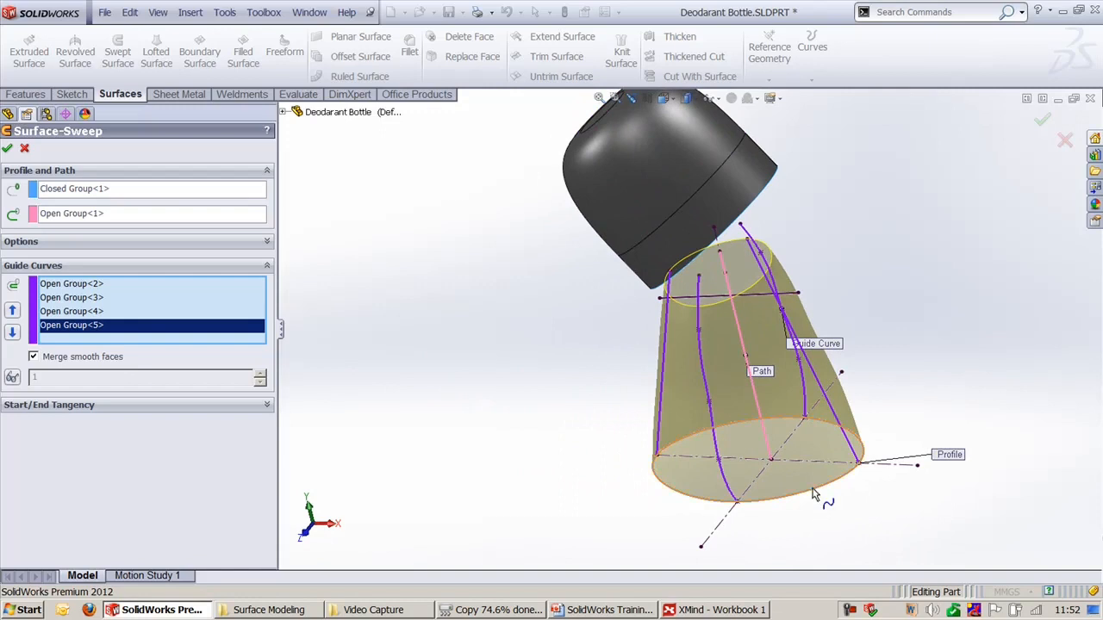
pyautogui.click(11, 150)
pyautogui.moveTo(480, 388); pyautogui.dragTo(556, 447, button='middle')
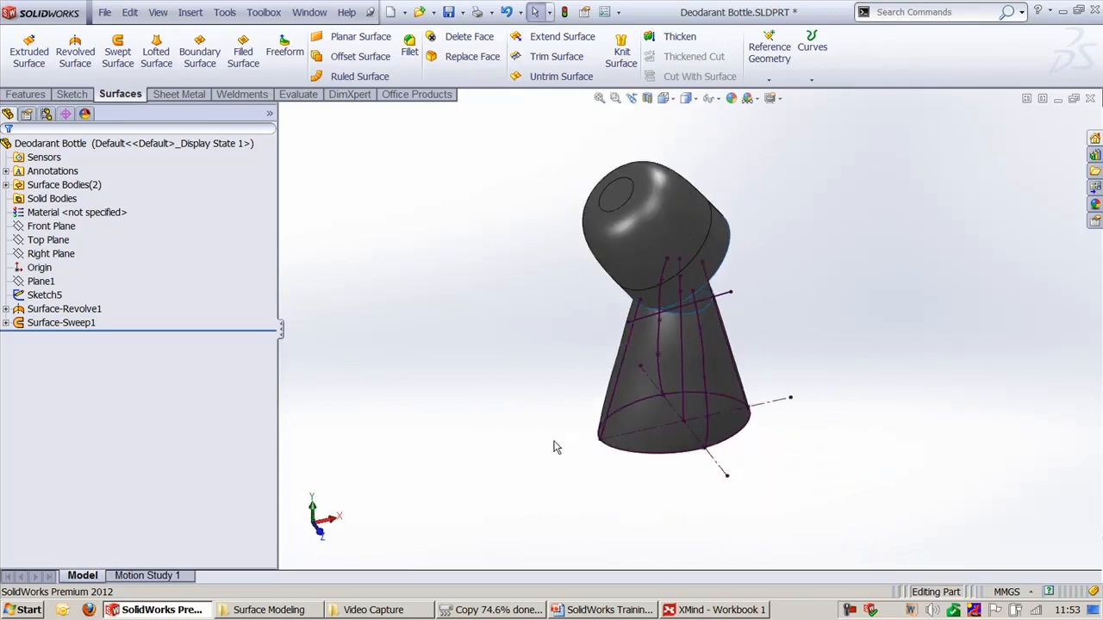
# Trim the swept body with the Sketch5 line as trim tool, removing the piece above the line.
pyautogui.scroll(-5, 780, 262)
pyautogui.moveTo(779, 262); pyautogui.dragTo(767, 283, button='middle')
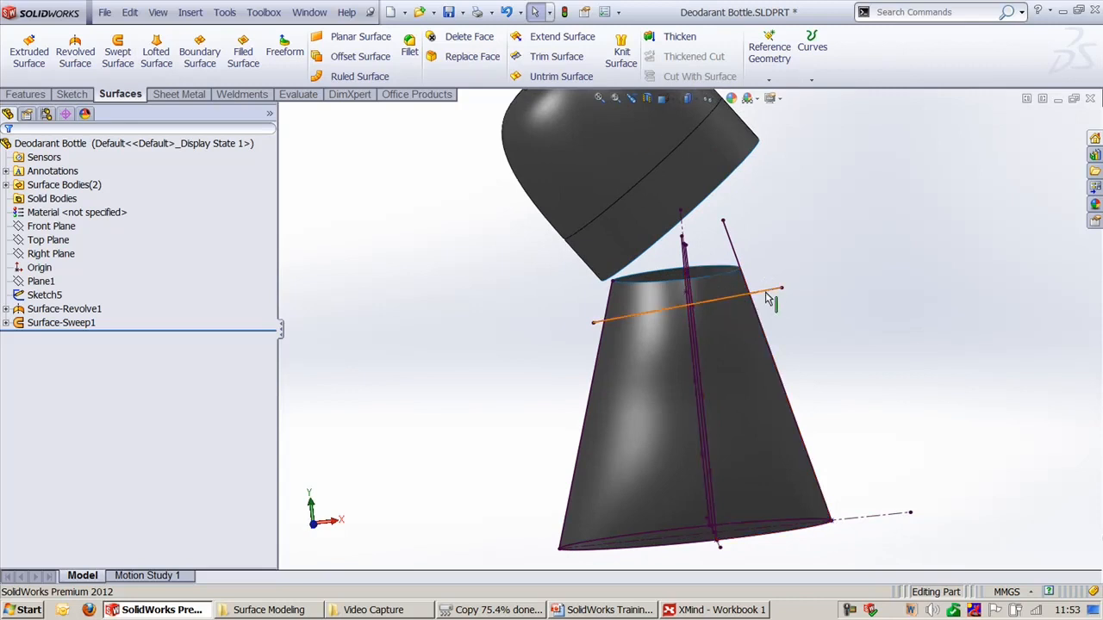
pyautogui.click(570, 61)
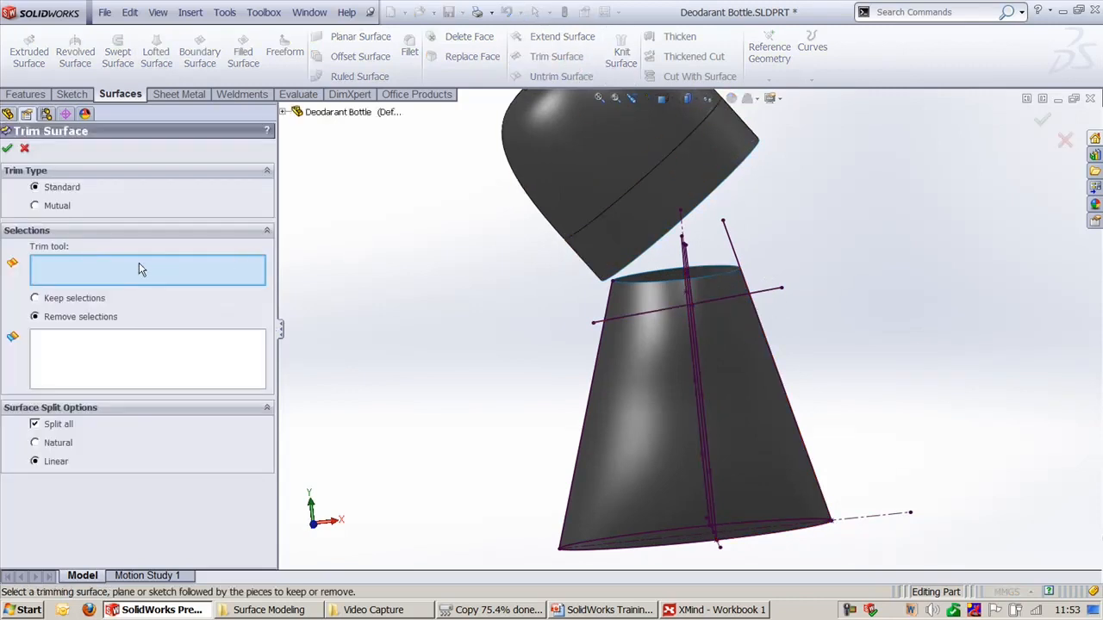
pyautogui.click(772, 288)
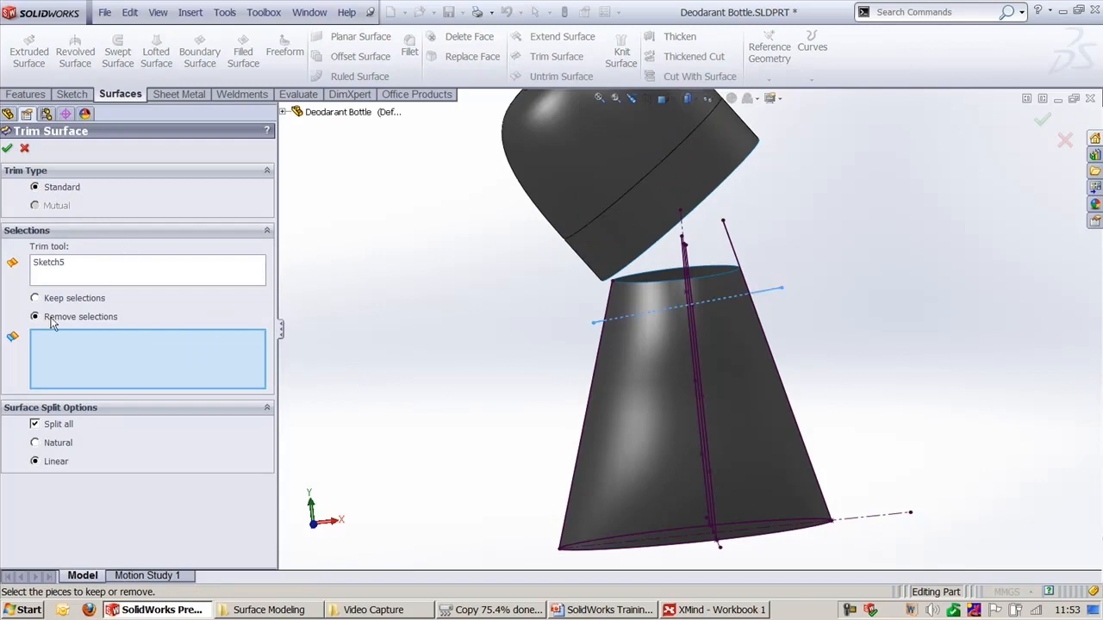
pyautogui.click(710, 294)
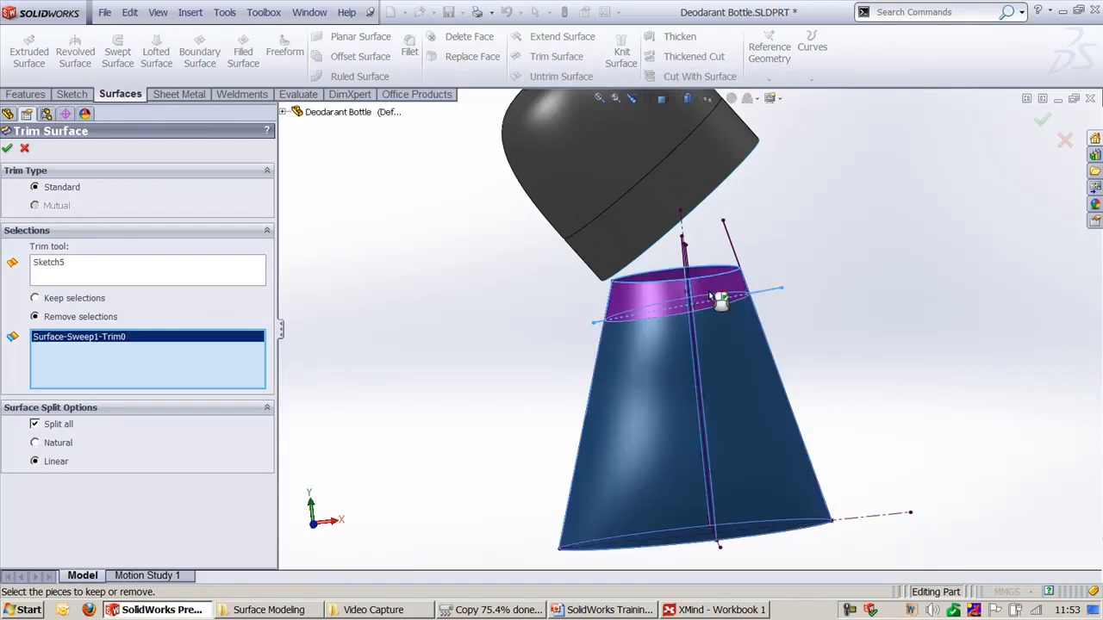
pyautogui.press('Return')
pyautogui.moveTo(886, 378)
pyautogui.mouseDown(button='middle')
pyautogui.moveTo(933, 419)
pyautogui.moveTo(933, 394)
pyautogui.moveTo(909, 365)
pyautogui.moveTo(874, 354)
pyautogui.moveTo(906, 375)
pyautogui.mouseUp(button='middle')
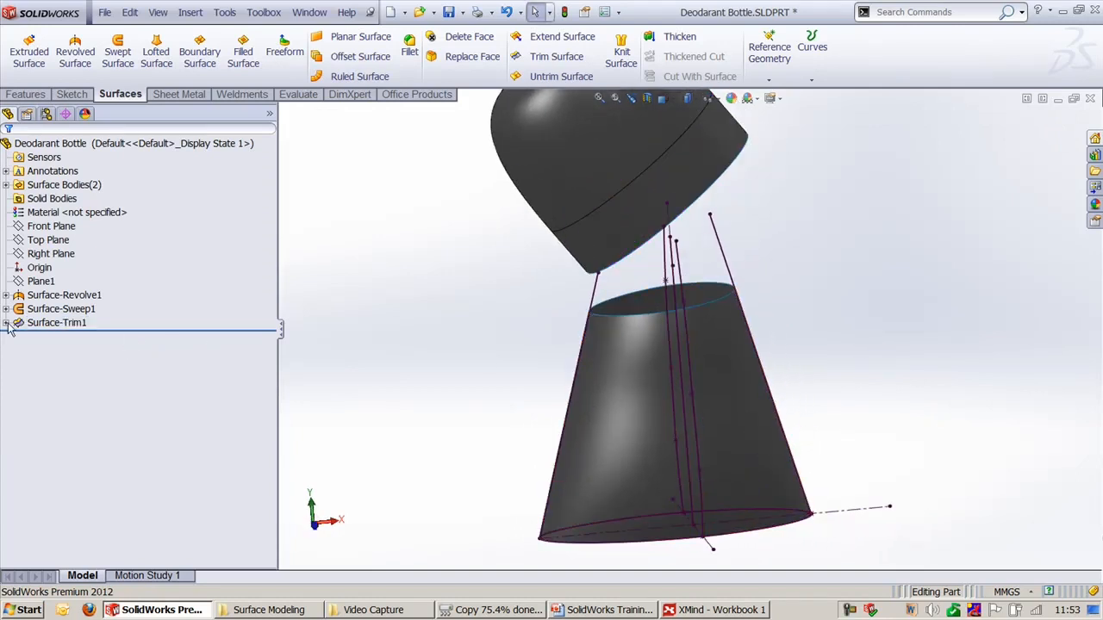
# Hide all sketches in the graphics view.
pyautogui.click(130, 12)
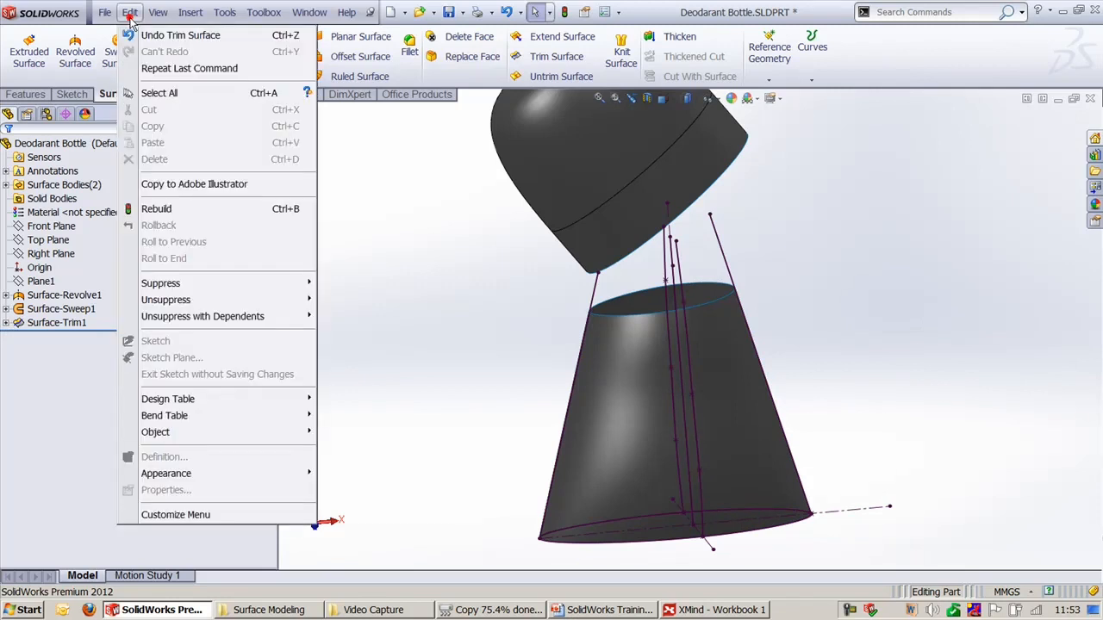
pyautogui.moveTo(158, 12)
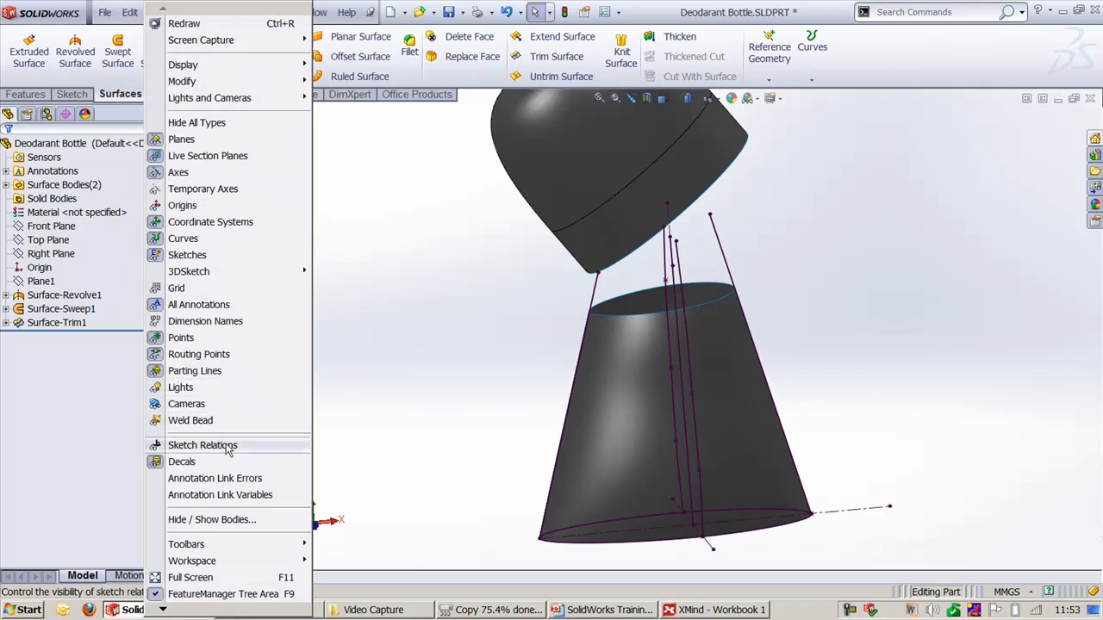
pyautogui.click(191, 257)
# Try to set up a lofted surface between the trimmed body's upper edges and the cap's lower rim.
pyautogui.moveTo(720, 361)
pyautogui.mouseDown(button='middle')
pyautogui.moveTo(652, 315)
pyautogui.moveTo(695, 360)
pyautogui.moveTo(726, 290)
pyautogui.moveTo(716, 373)
pyautogui.mouseUp(button='middle')
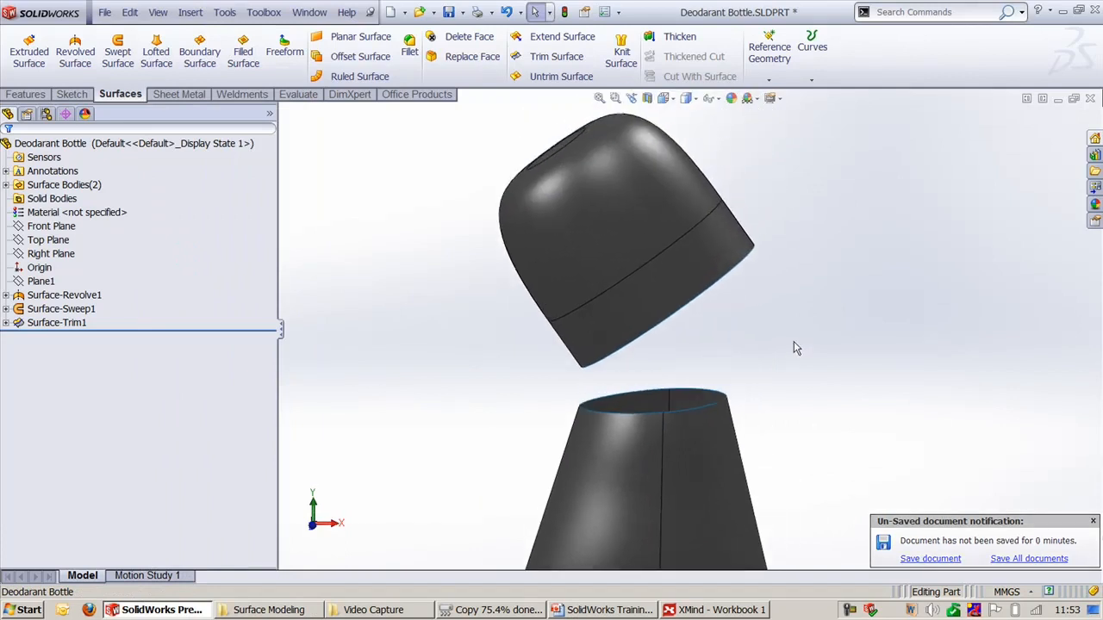
pyautogui.click(155, 61)
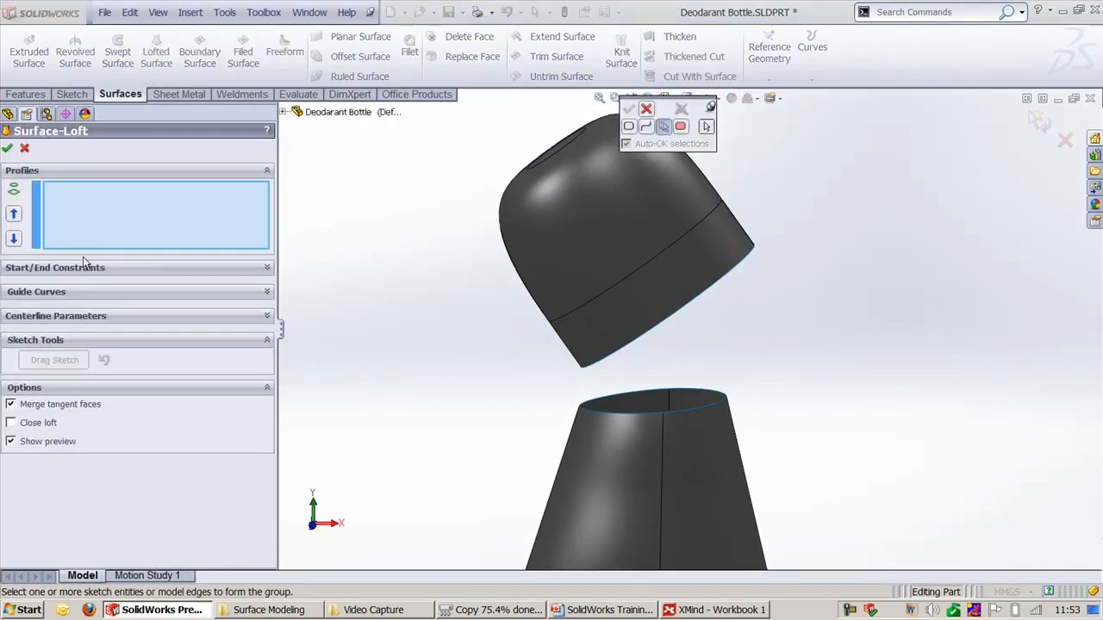
pyautogui.click(698, 406)
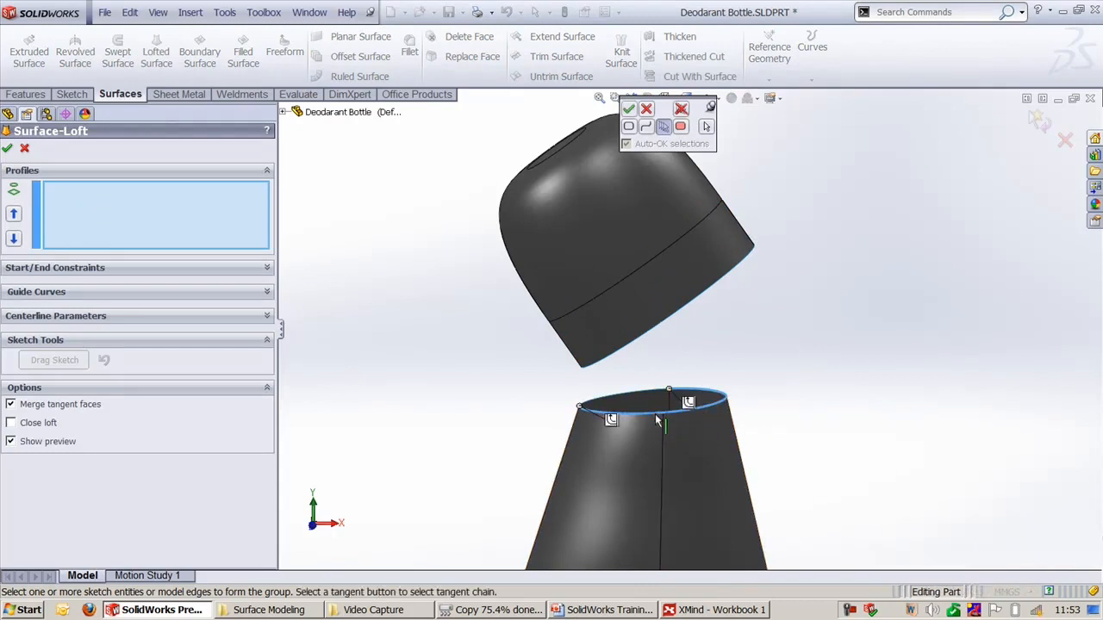
pyautogui.click(628, 109)
pyautogui.moveTo(758, 374); pyautogui.dragTo(741, 321, button='middle')
pyautogui.click(752, 268)
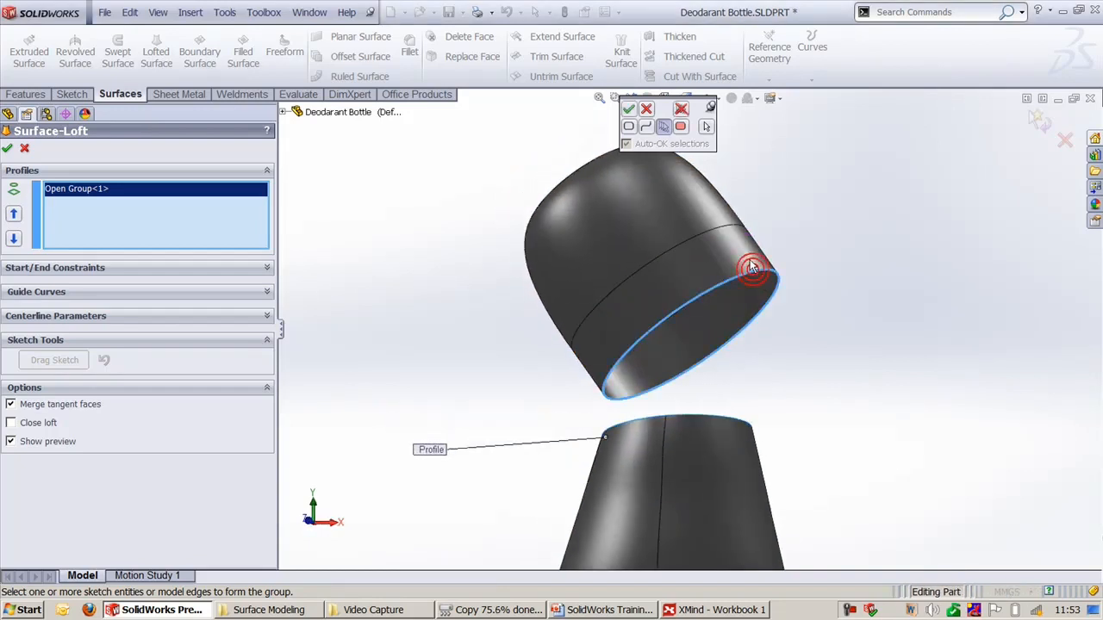
pyautogui.click(628, 109)
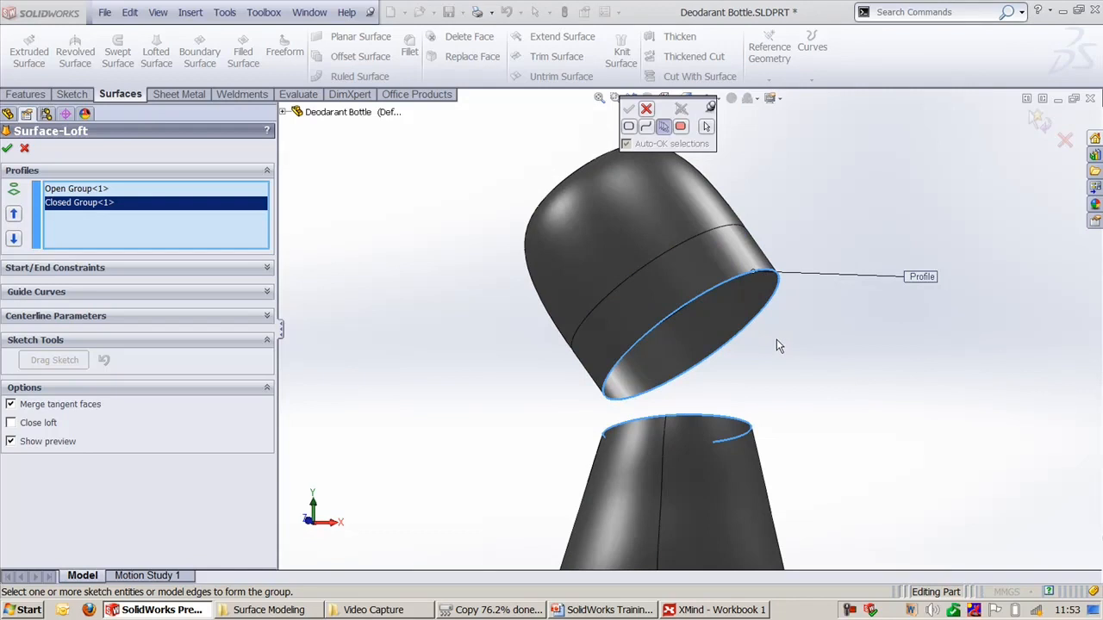
# Try to complete the body's edge group in the loft profiles, then clear all profile selections.
pyautogui.moveTo(777, 339); pyautogui.dragTo(805, 351, button='middle')
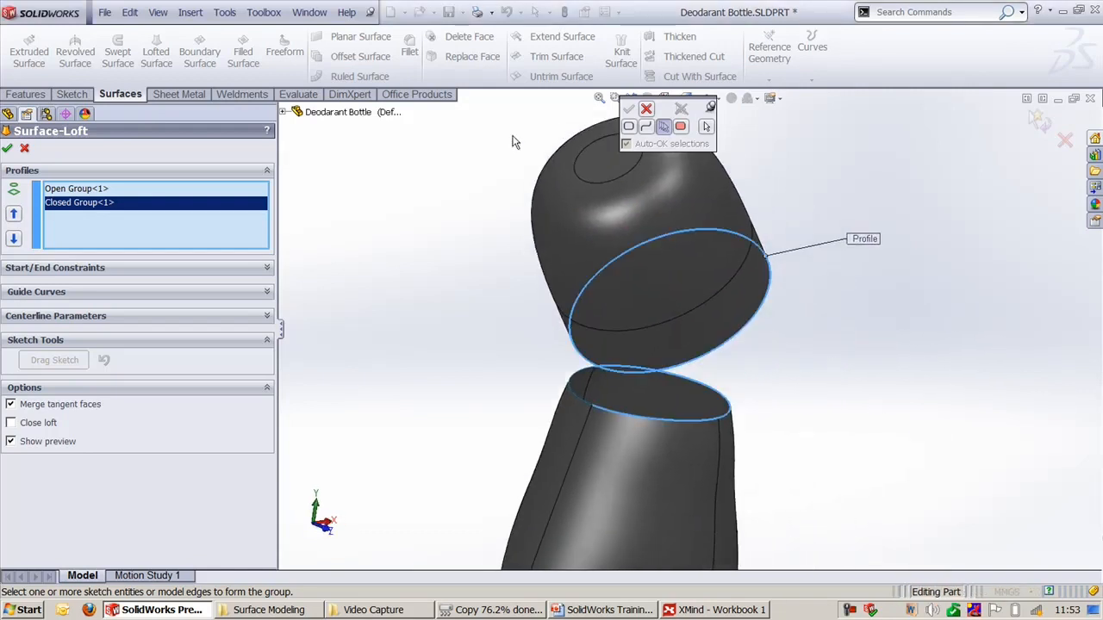
pyautogui.click(98, 190)
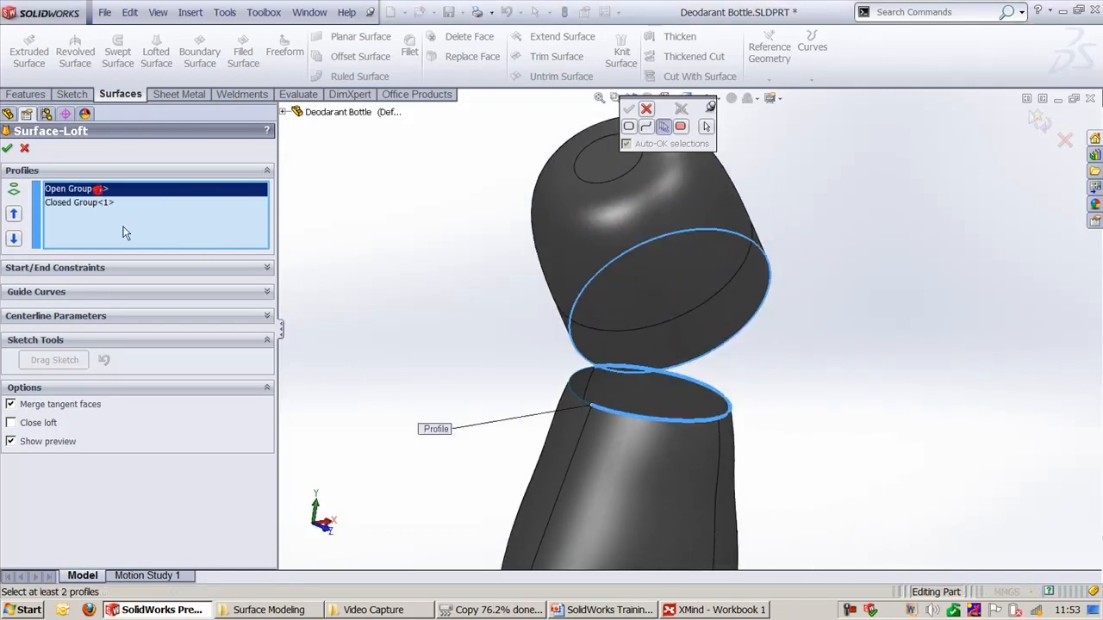
pyautogui.click(569, 390)
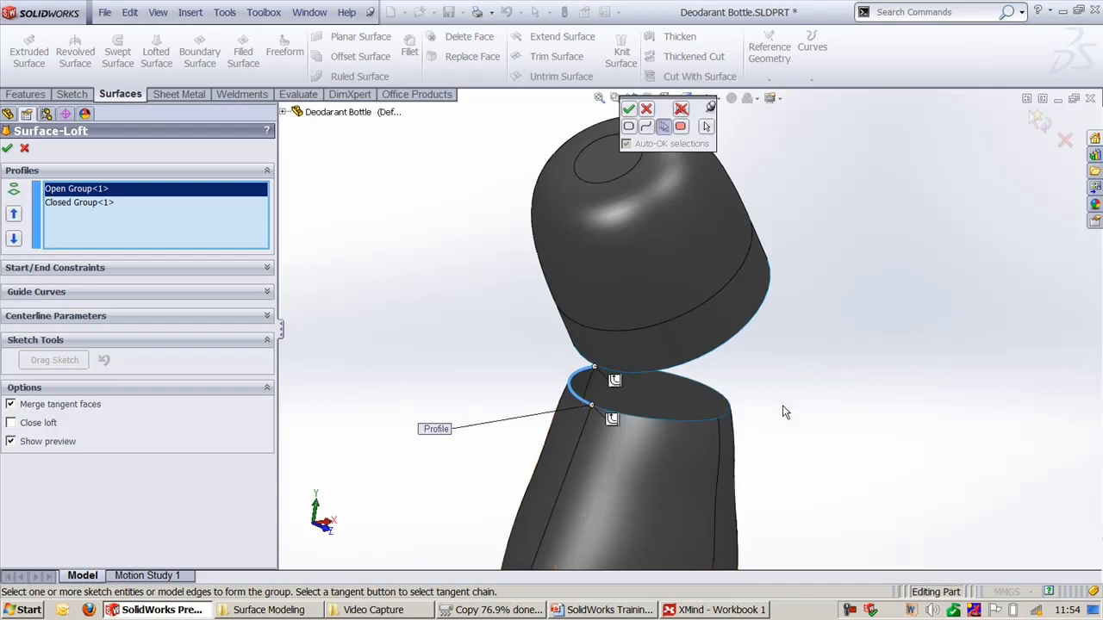
pyautogui.moveTo(783, 412); pyautogui.dragTo(749, 425, button='middle')
pyautogui.click(667, 131)
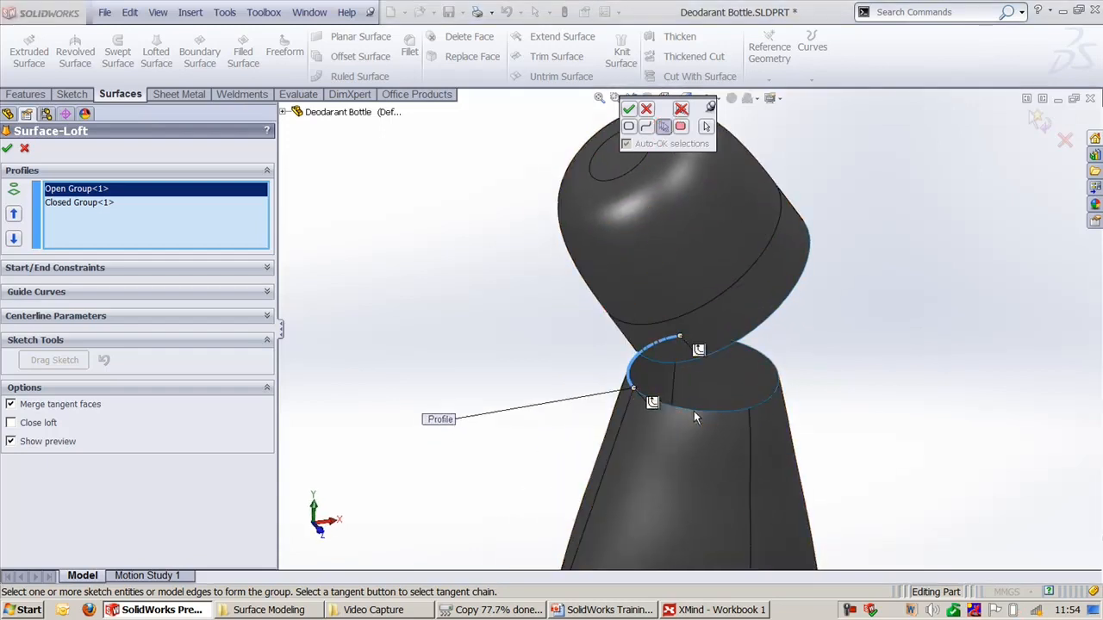
pyautogui.click(647, 110)
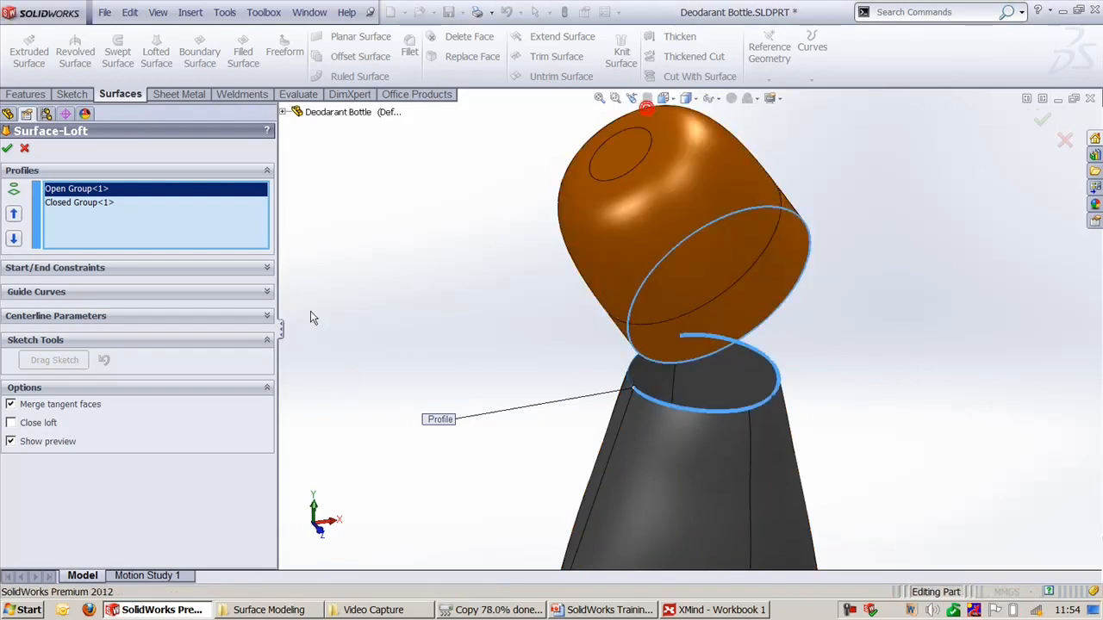
pyautogui.rightClick(143, 216)
pyautogui.click(168, 218)
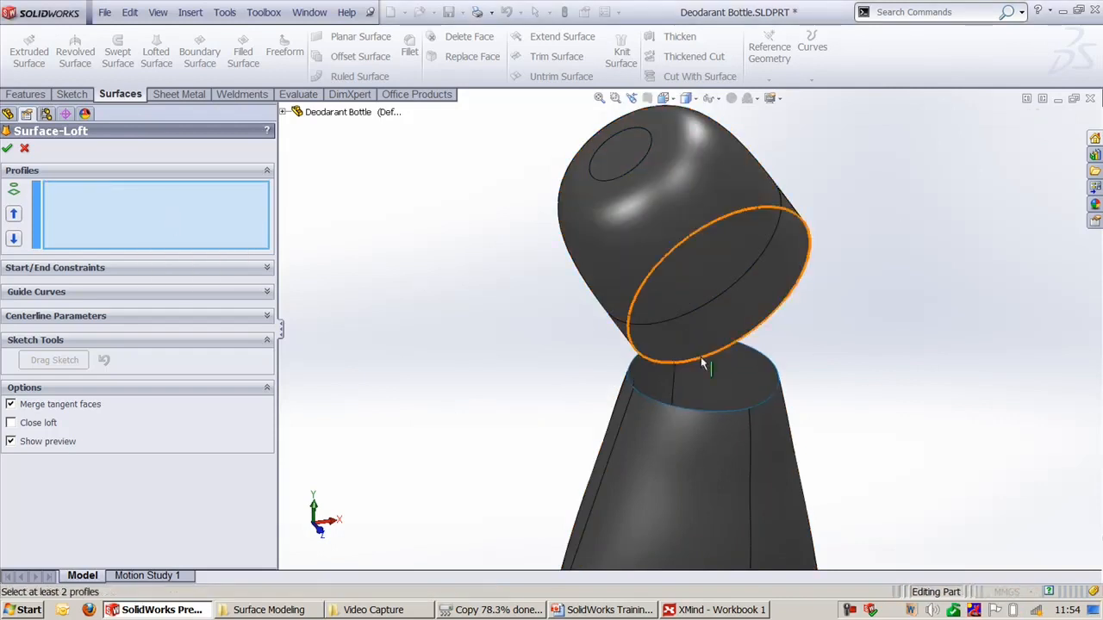
# Use SelectionManager to group the trimmed body's upper edges into one closed loop as the first loft profile.
pyautogui.moveTo(704, 365); pyautogui.dragTo(827, 216, button='middle')
pyautogui.rightClick(828, 216)
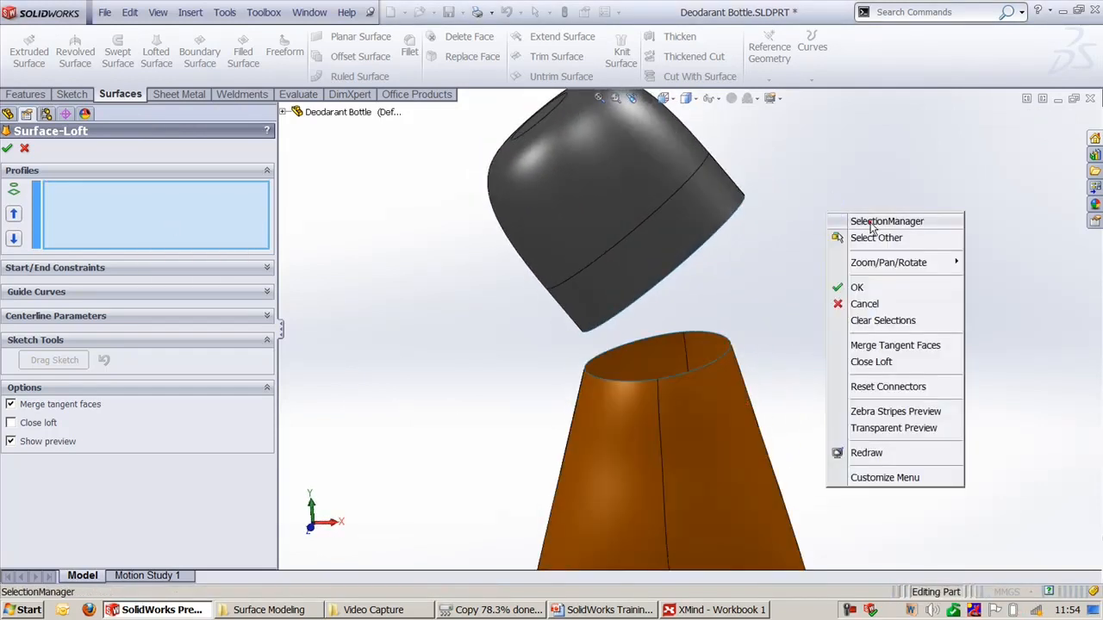
pyautogui.click(869, 221)
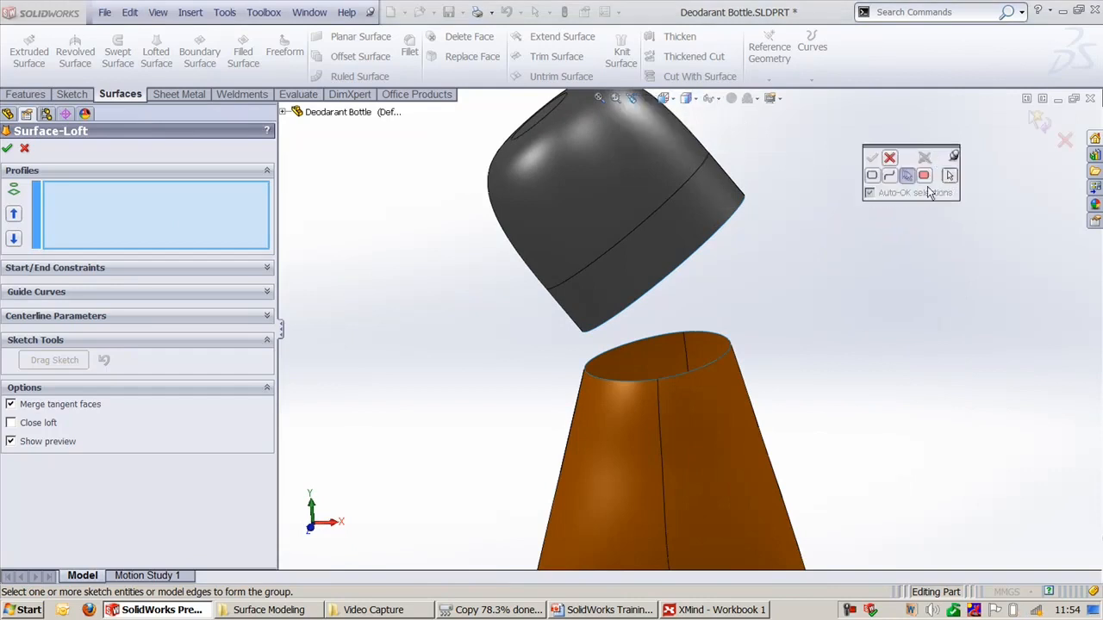
pyautogui.click(906, 178)
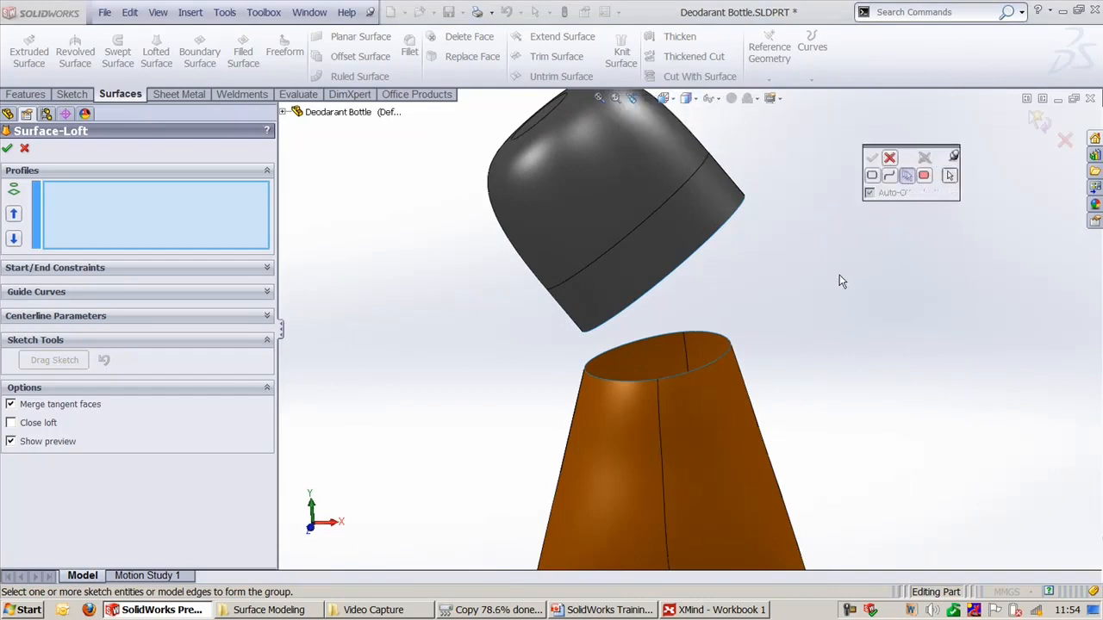
pyautogui.click(712, 368)
pyautogui.click(654, 338)
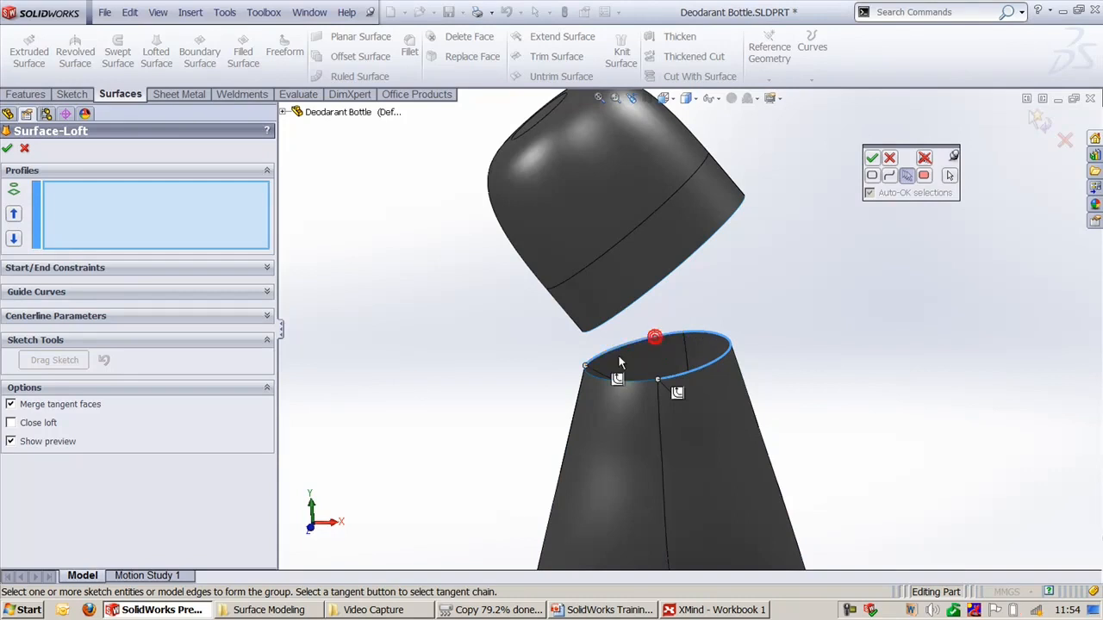
pyautogui.click(638, 382)
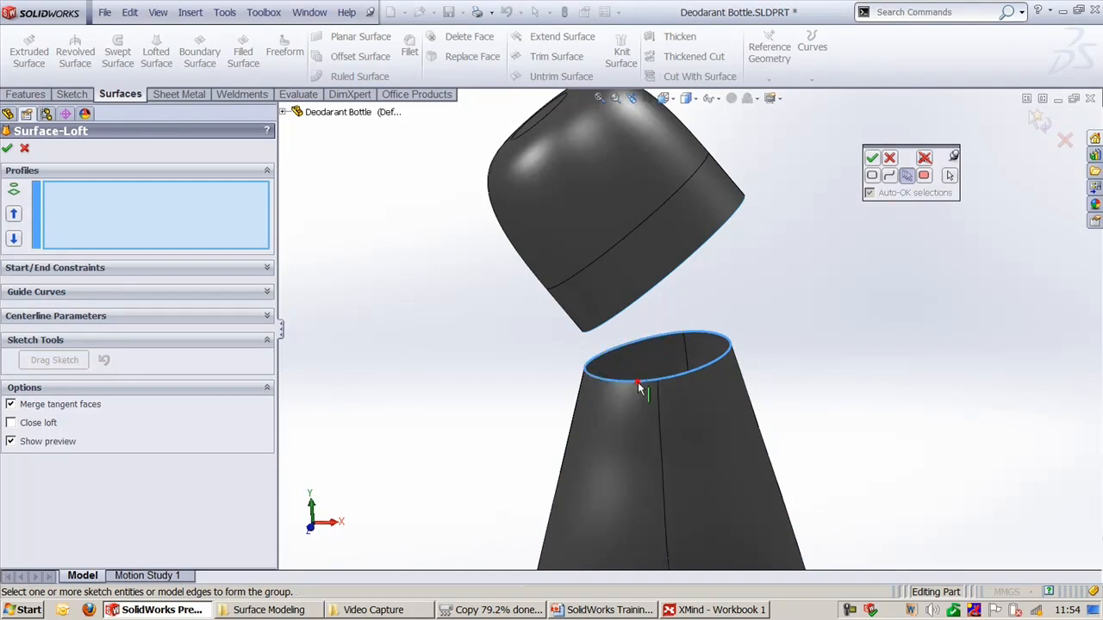
pyautogui.click(871, 158)
# Add the cap's lower rim as the second loft profile and close SelectionManager.
pyautogui.click(698, 252)
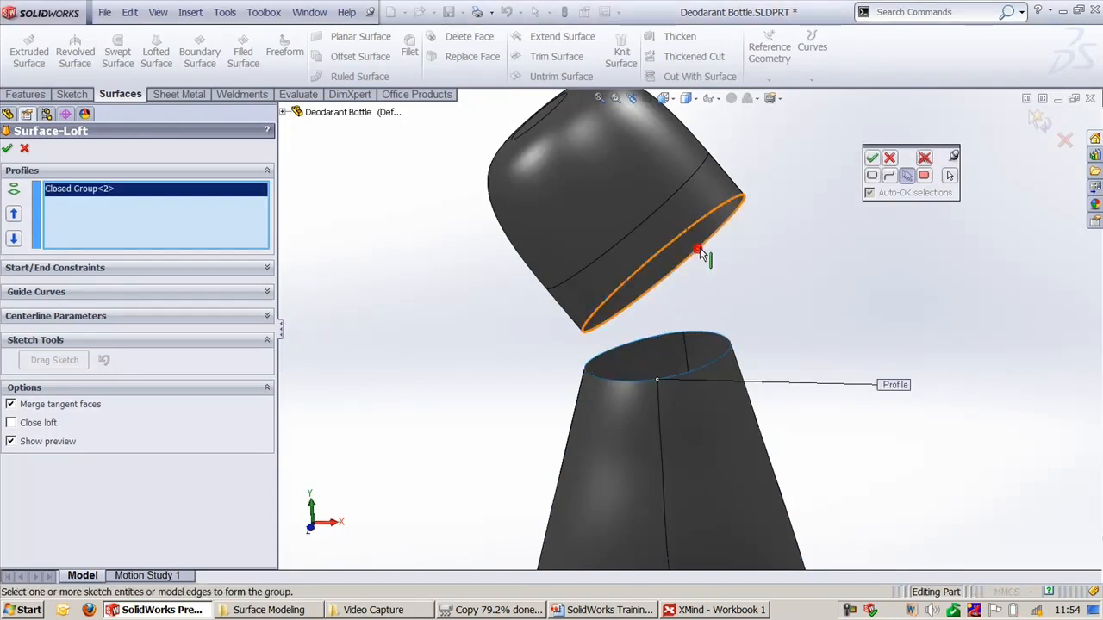
pyautogui.moveTo(764, 318); pyautogui.dragTo(775, 279, button='middle')
pyautogui.click(889, 160)
pyautogui.scroll(-2, 771, 263)
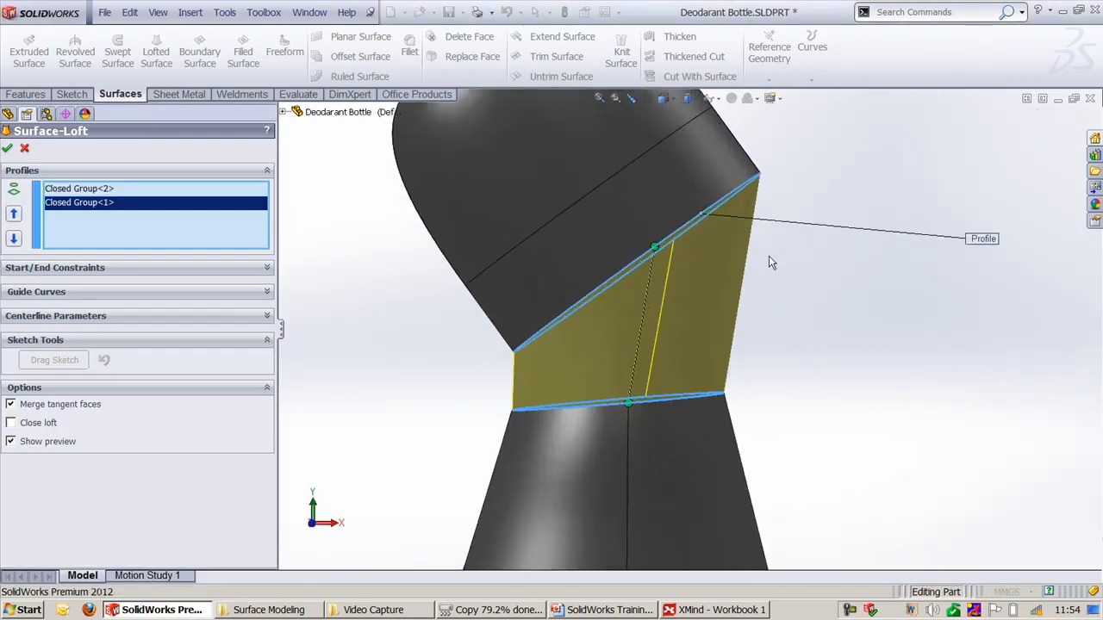
# Set the loft's start and end constraints to Tangency To Face and dismiss the file copy window.
pyautogui.click(135, 268)
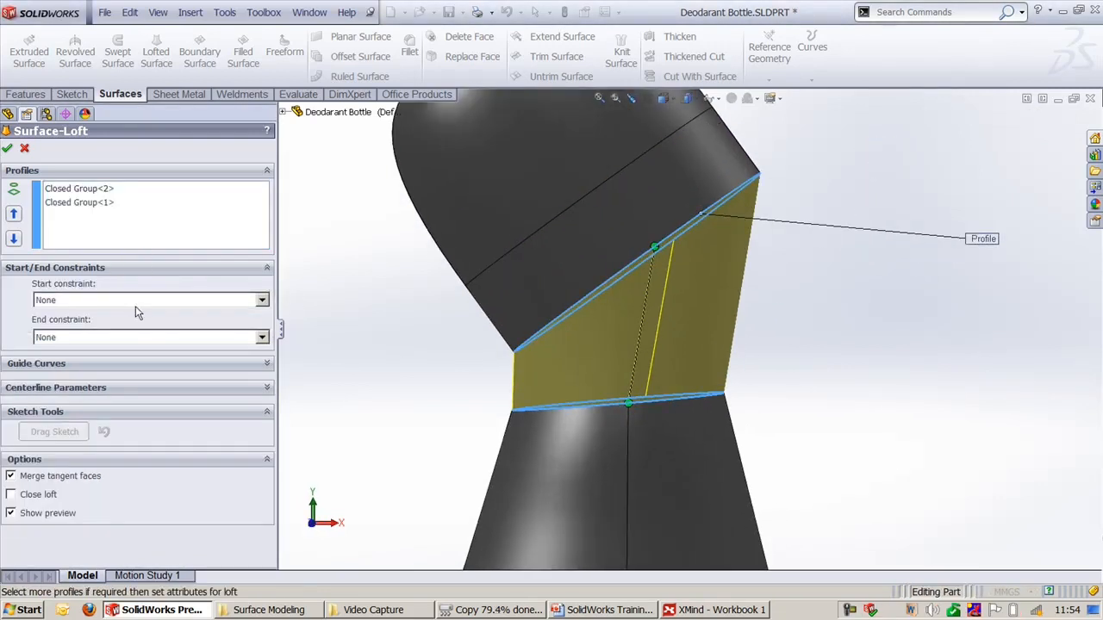
pyautogui.click(136, 301)
pyautogui.click(132, 312)
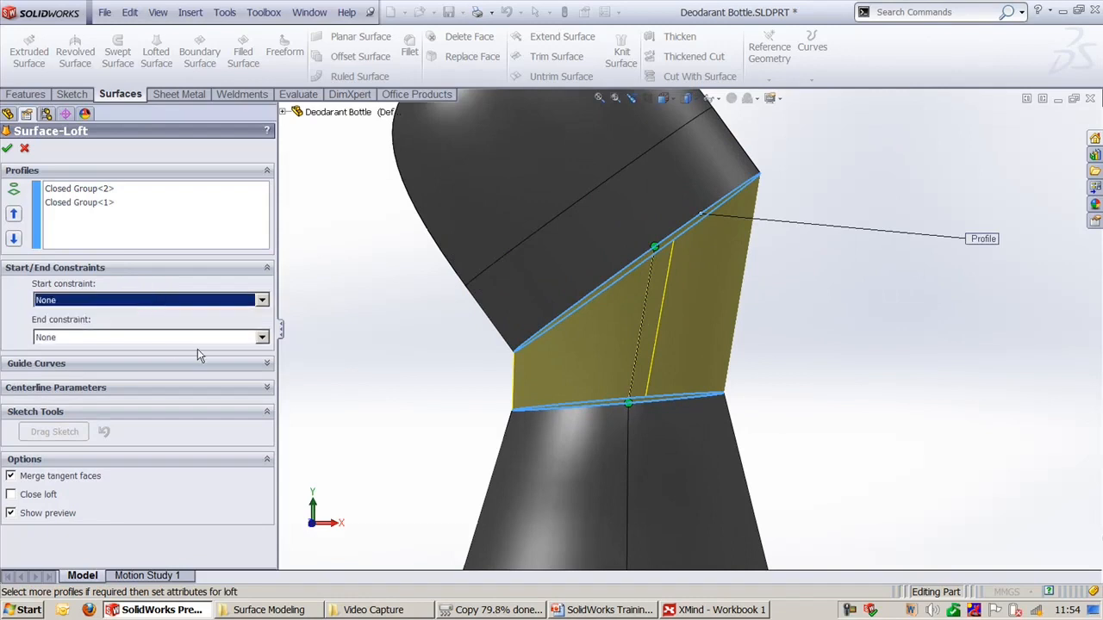
pyautogui.click(86, 189)
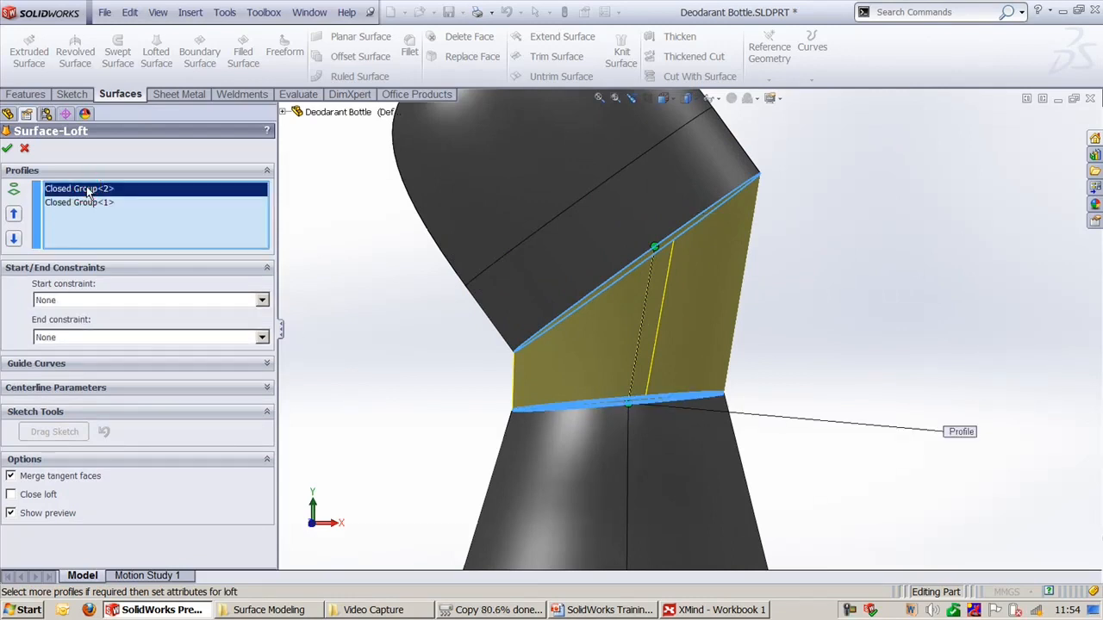
pyautogui.click(87, 202)
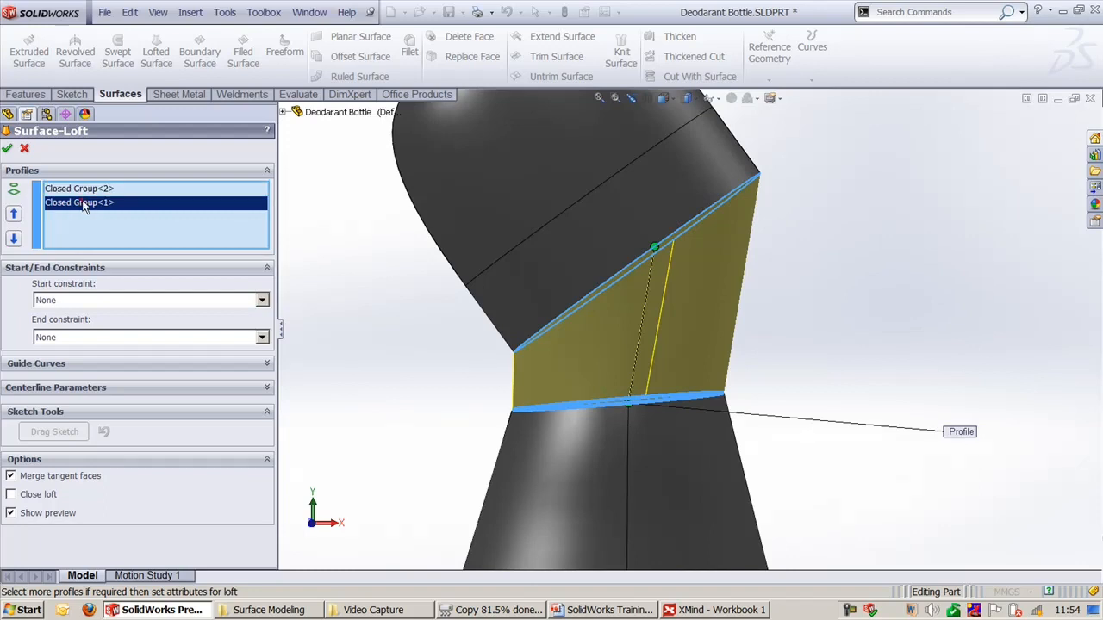
pyautogui.click(120, 337)
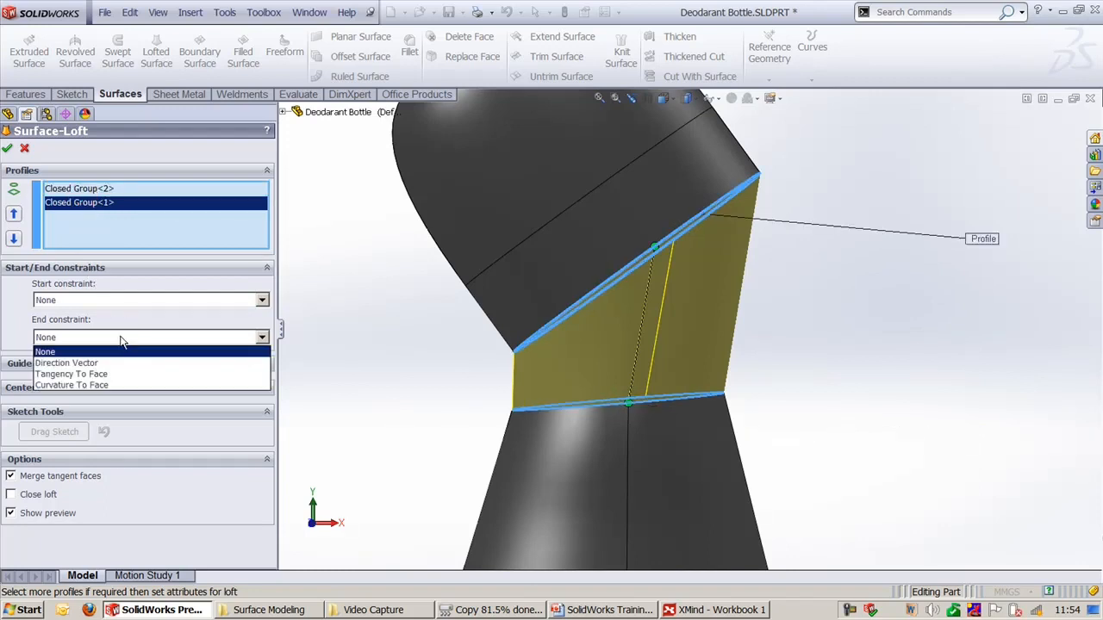
pyautogui.click(118, 374)
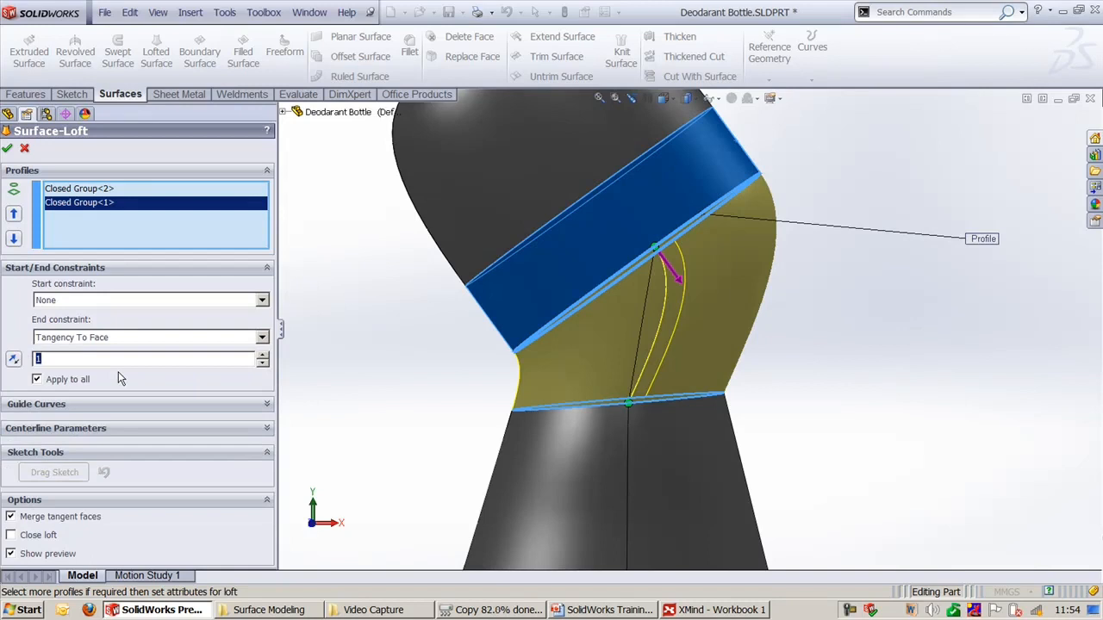
pyautogui.click(94, 301)
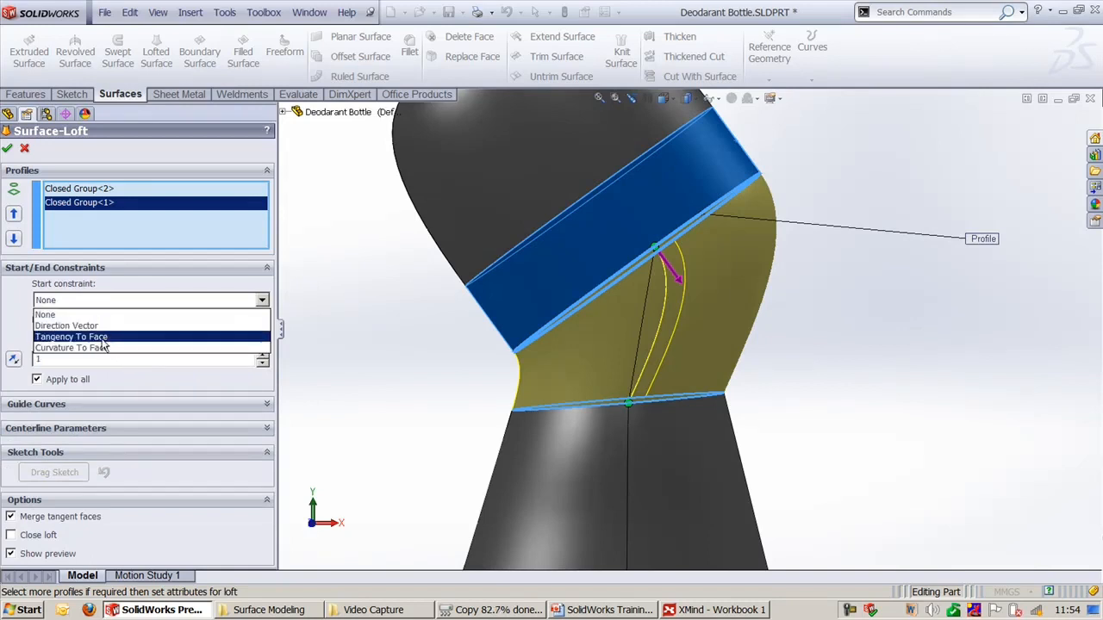
pyautogui.click(101, 336)
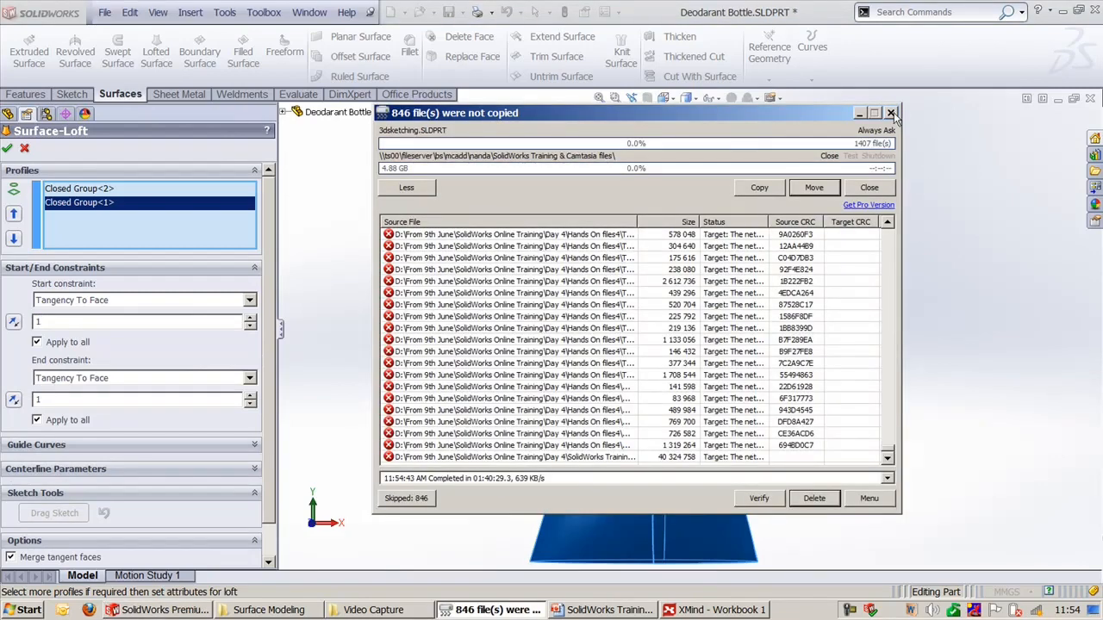
pyautogui.click(893, 113)
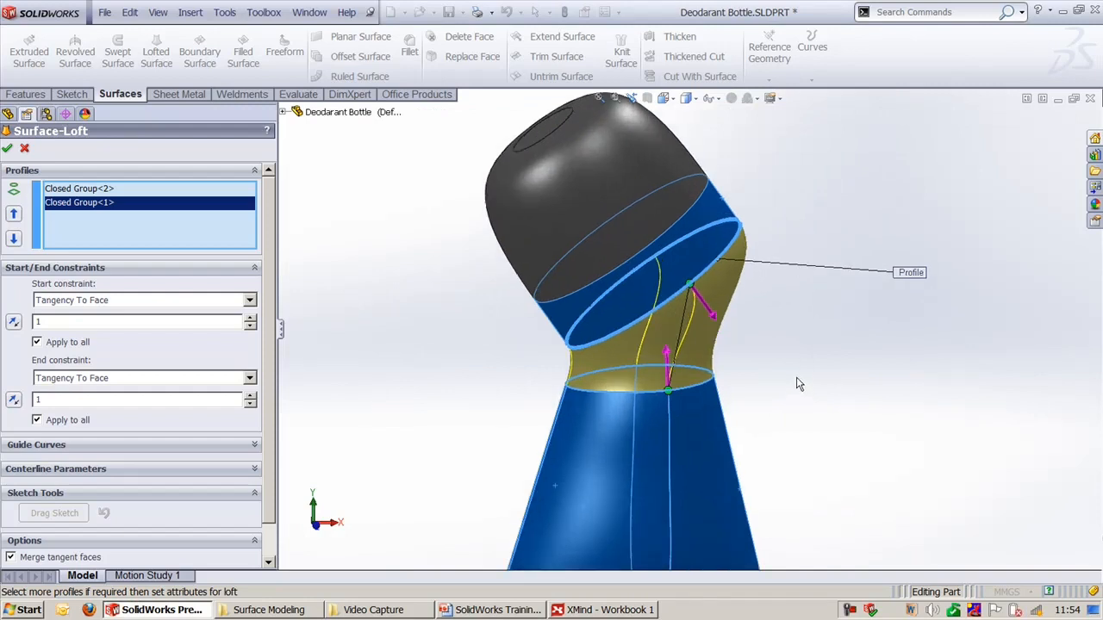
# Check the loft preview with Tangency To Face at the start, and create the lofted surface between body and cap.
pyautogui.hotkey('ctrl', '7')
pyautogui.scroll(-2, 781, 266)
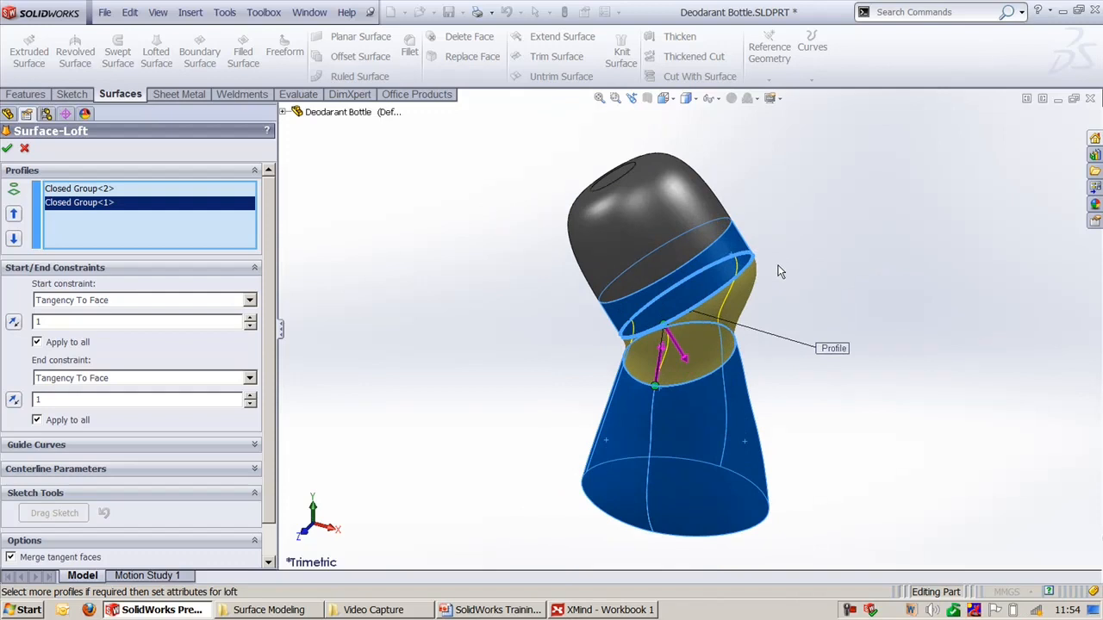
pyautogui.scroll(-3, 604, 384)
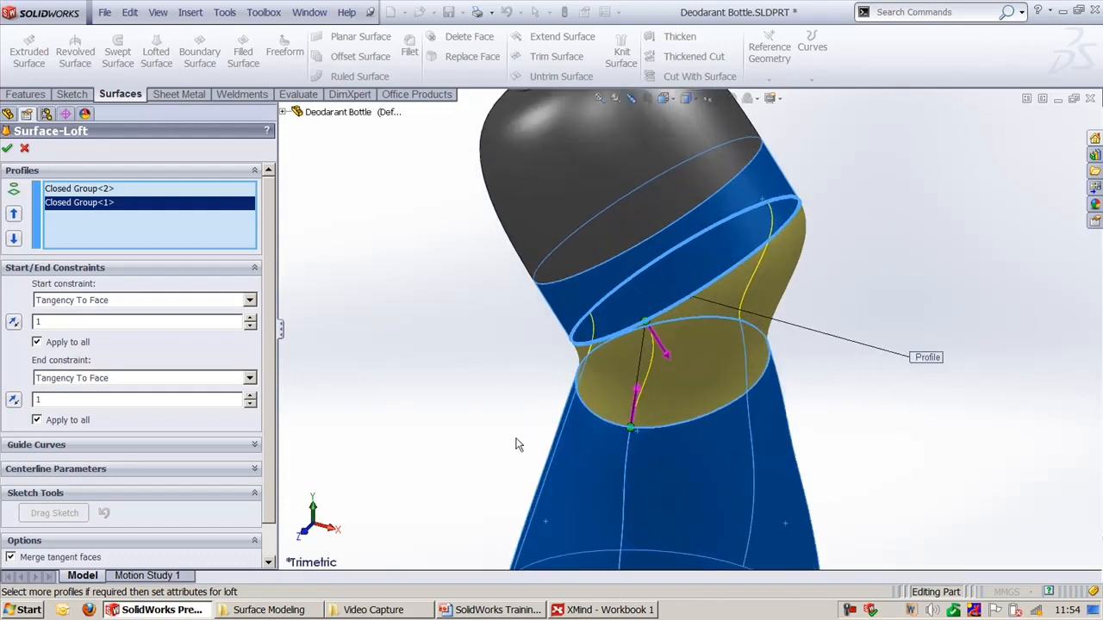
pyautogui.scroll(2, 593, 373)
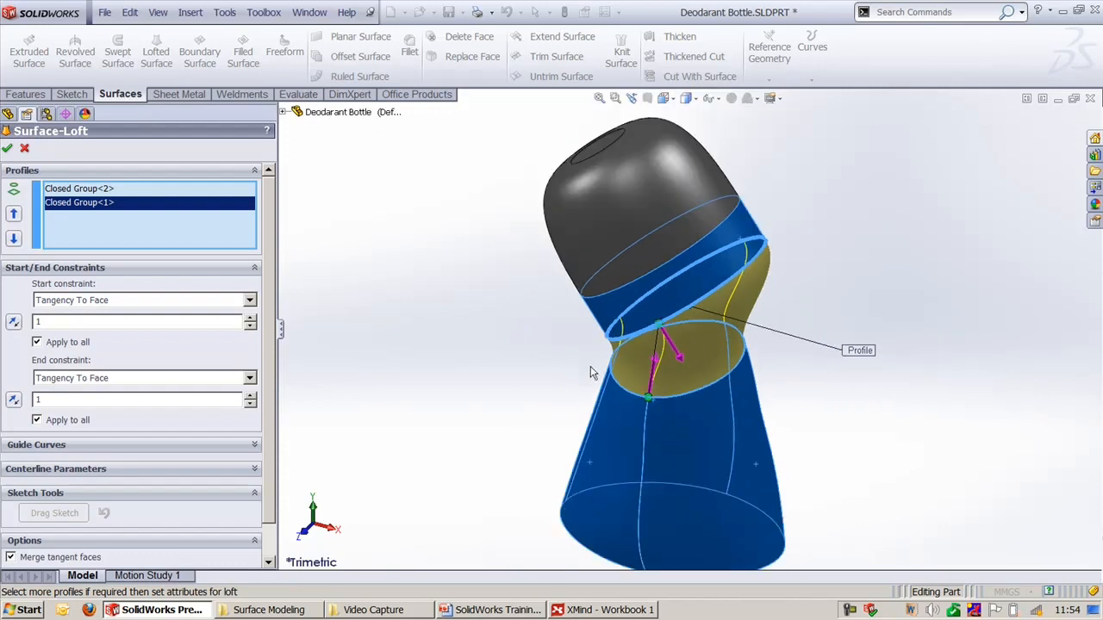
pyautogui.click(135, 300)
pyautogui.click(73, 337)
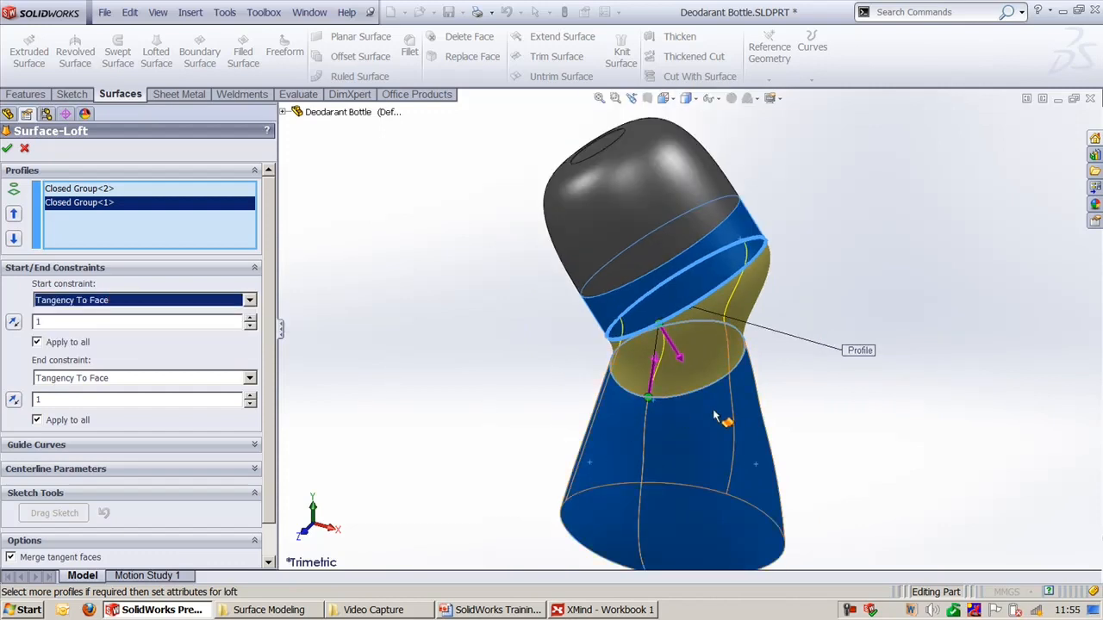
pyautogui.scroll(-2, 708, 418)
pyautogui.moveTo(692, 425); pyautogui.dragTo(701, 360, button='middle')
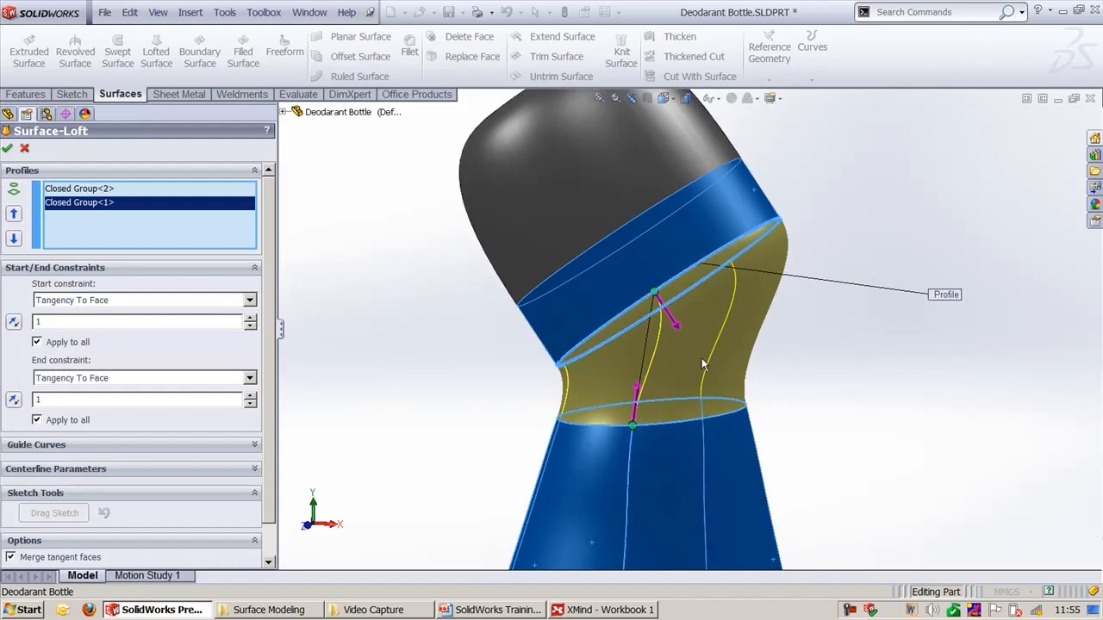
pyautogui.keyDown('ctrl'); pyautogui.moveTo(737, 484); pyautogui.dragTo(733, 380, button='middle'); pyautogui.keyUp('ctrl')
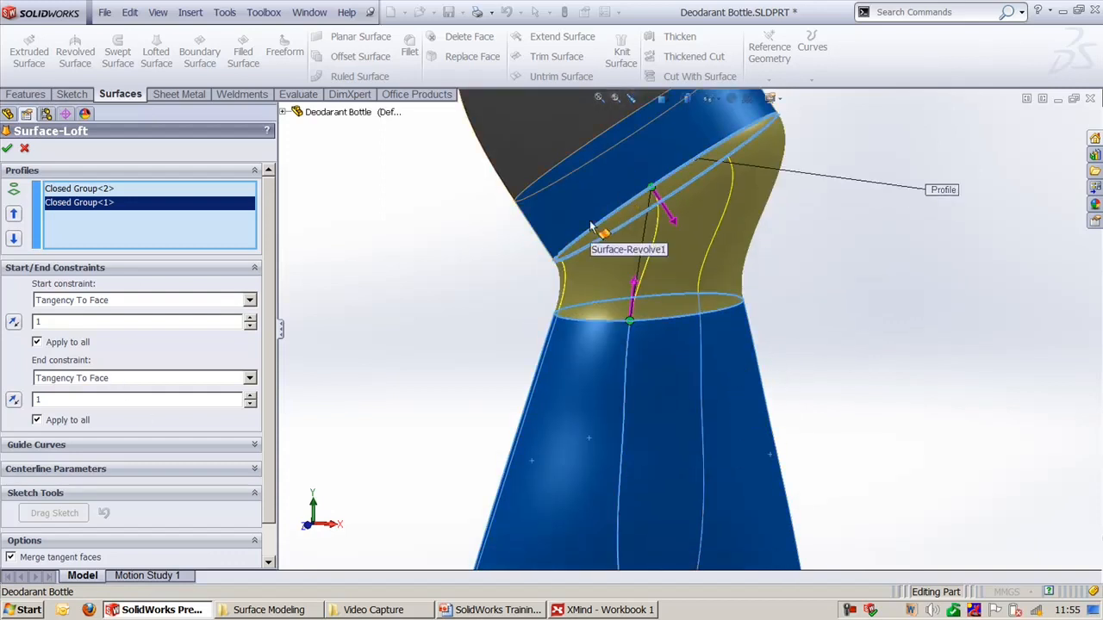
pyautogui.keyDown('ctrl'); pyautogui.moveTo(591, 224); pyautogui.dragTo(567, 315, button='middle'); pyautogui.keyUp('ctrl')
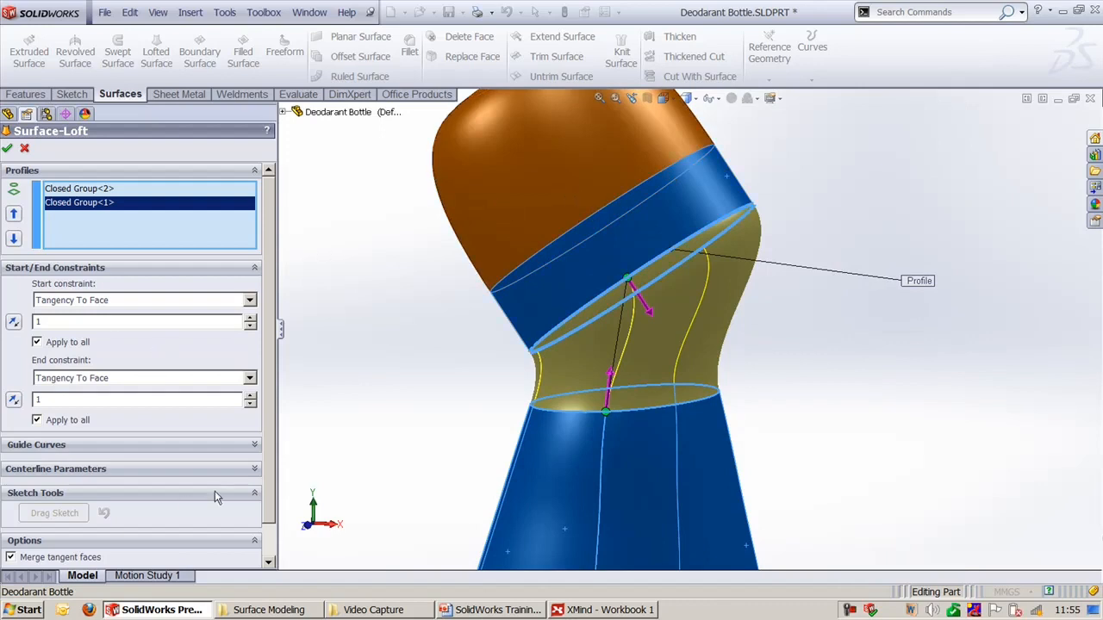
pyautogui.moveTo(270, 366)
pyautogui.mouseDown()
pyautogui.moveTo(266, 470)
pyautogui.moveTo(265, 345)
pyautogui.mouseUp()
pyautogui.click(8, 150)
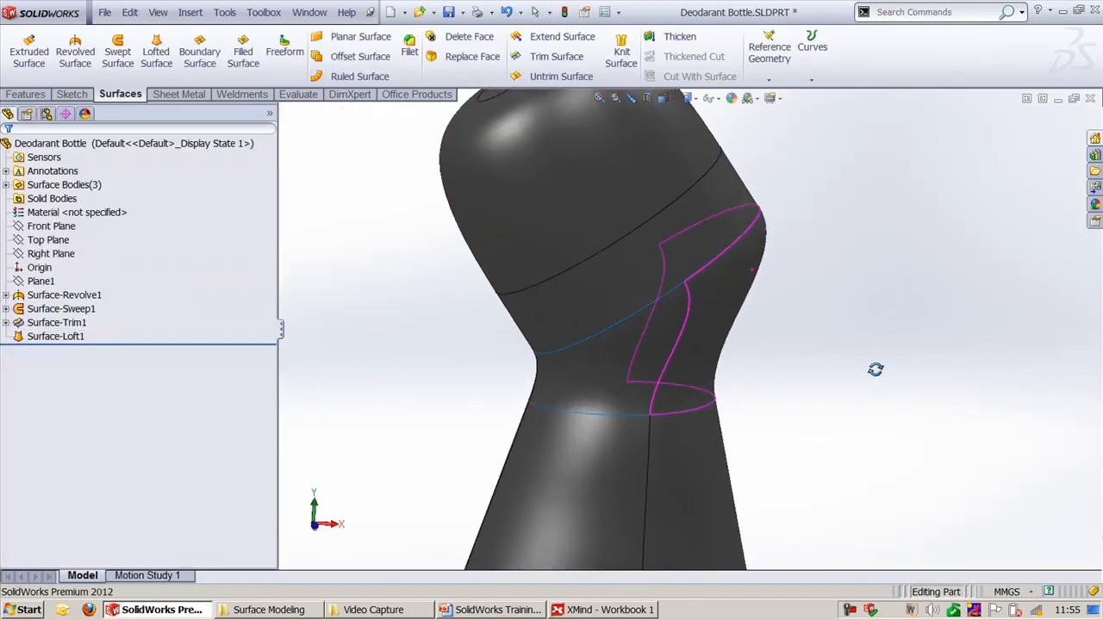
# Close the bottle's open bottom with a planar surface bounded by the body's three lower edges.
pyautogui.hotkey('ctrl', '7')
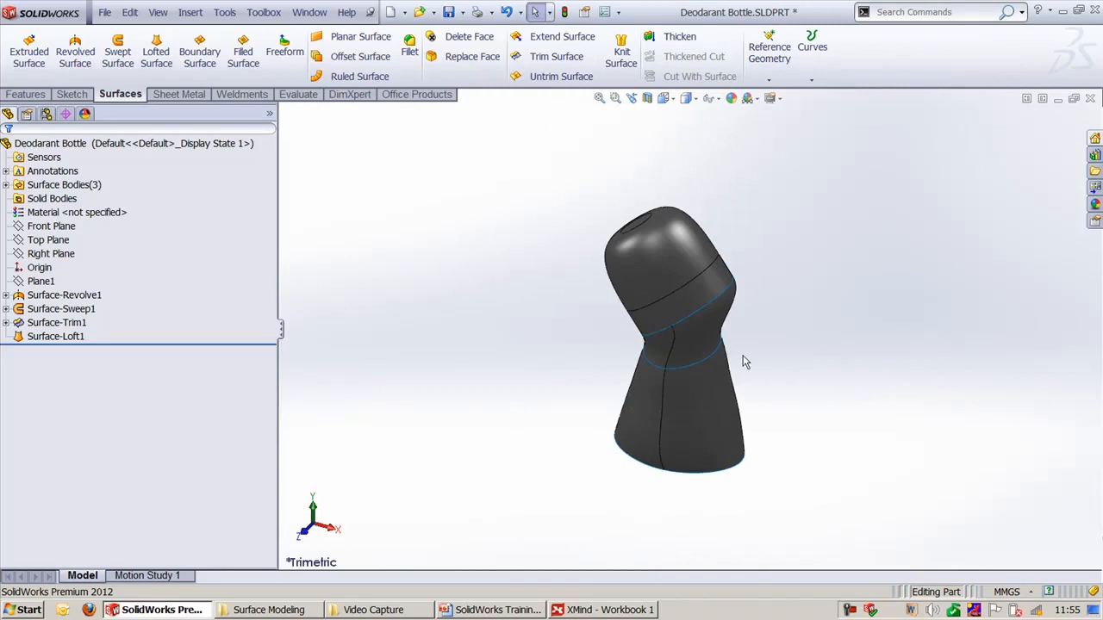
pyautogui.press('f')
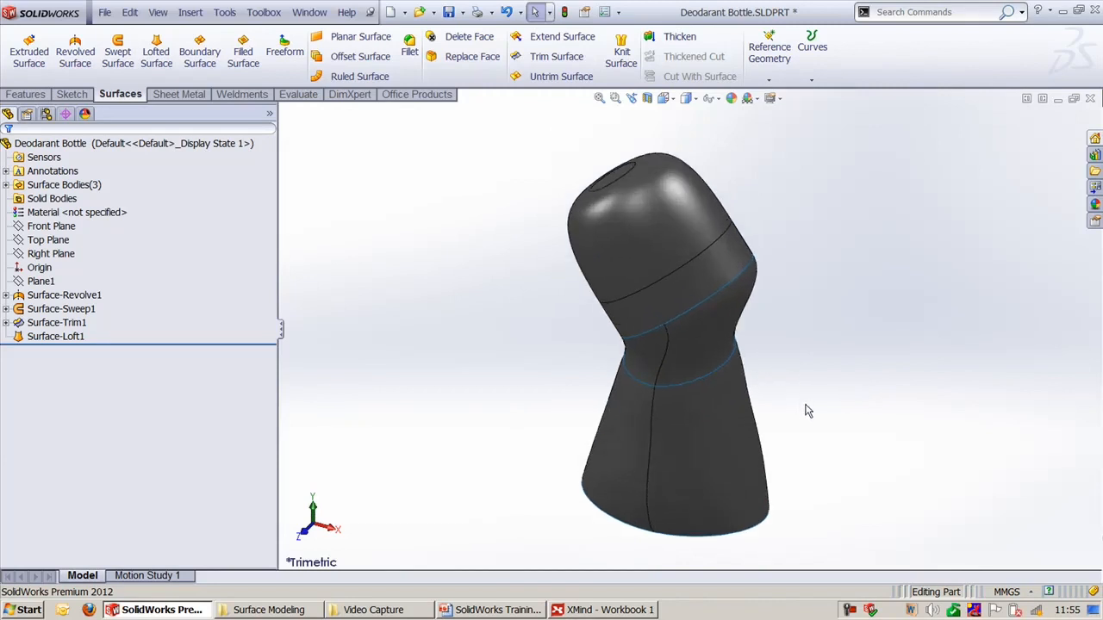
pyautogui.moveTo(807, 411); pyautogui.dragTo(818, 120, button='middle')
pyautogui.press('f')
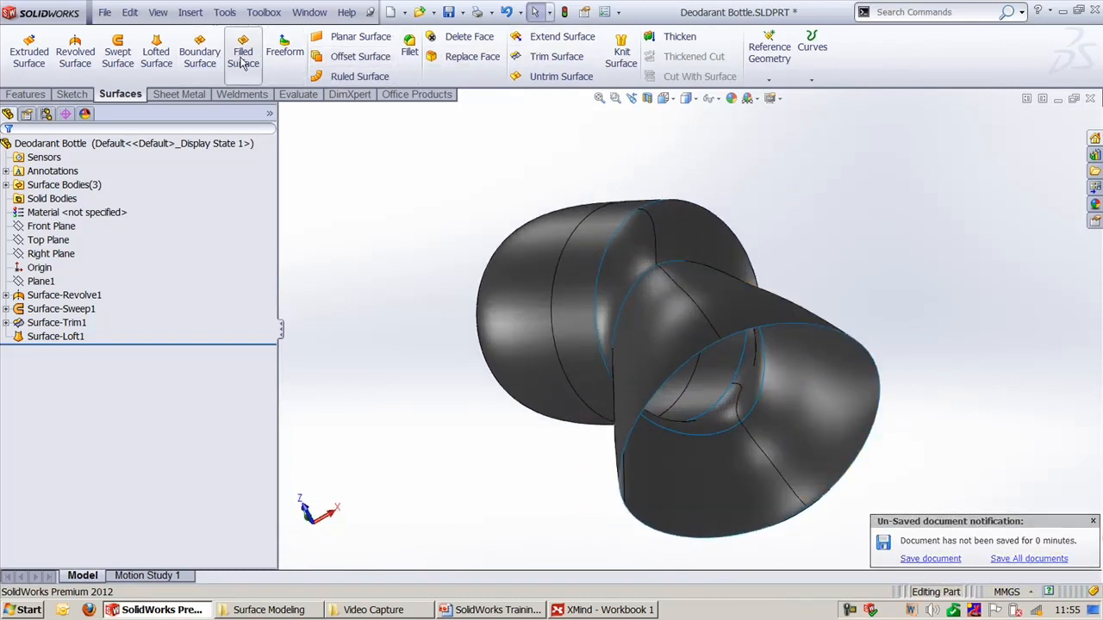
pyautogui.click(361, 39)
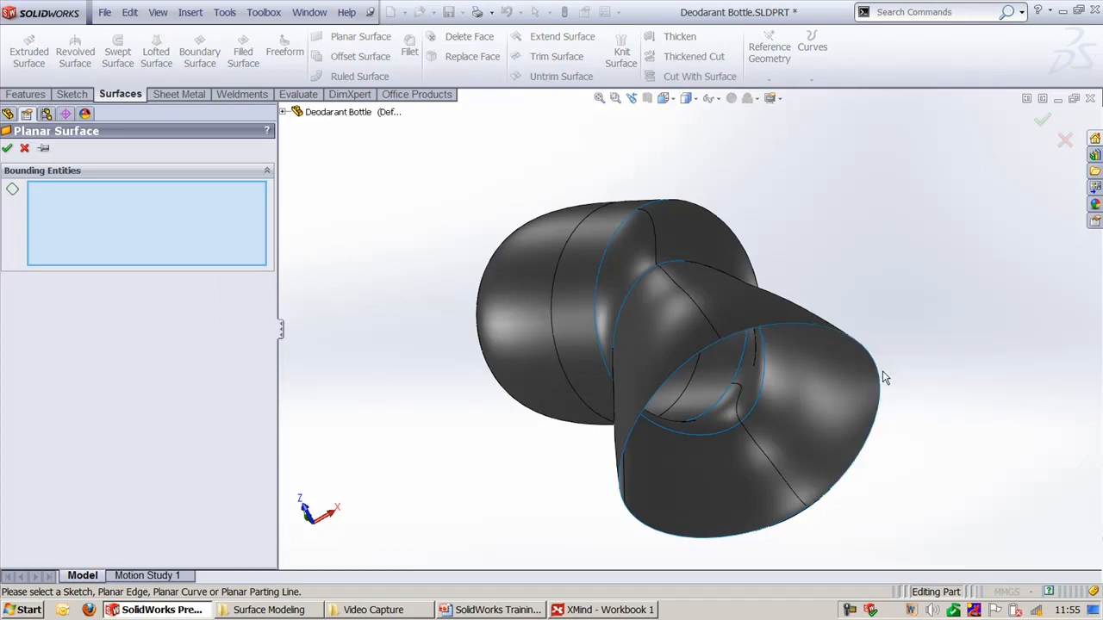
pyautogui.click(828, 329)
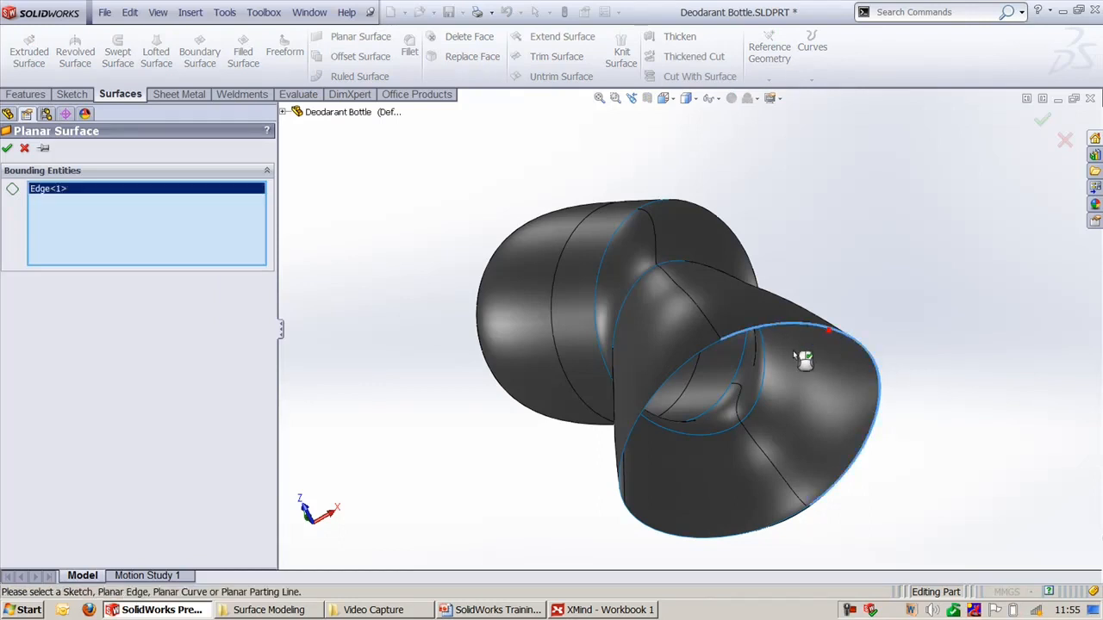
pyautogui.click(700, 366)
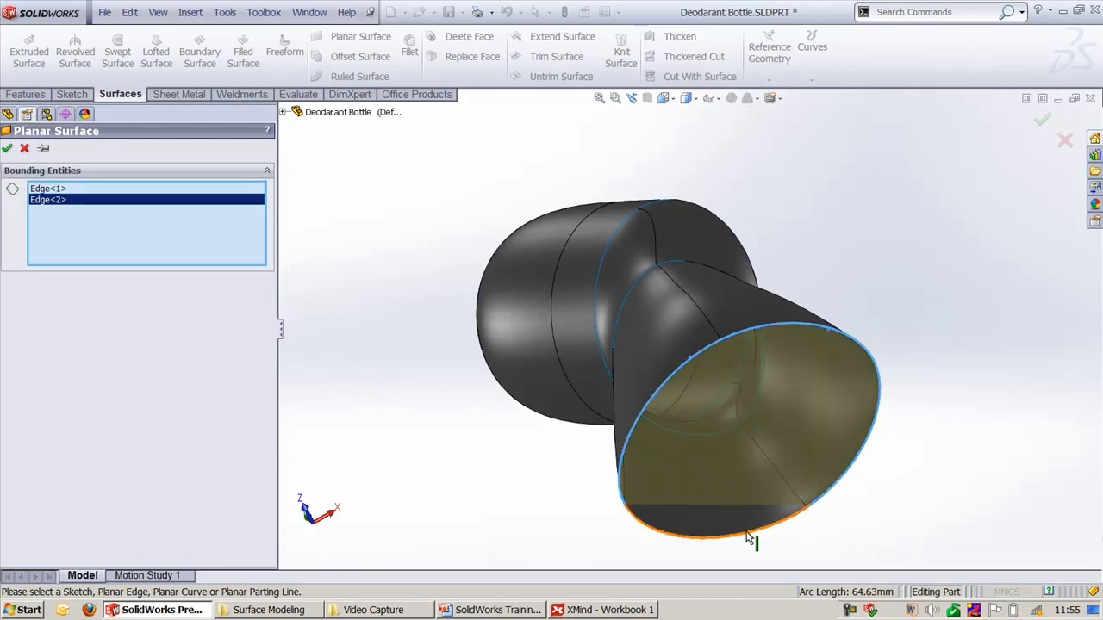
pyautogui.click(737, 535)
pyautogui.click(1042, 119)
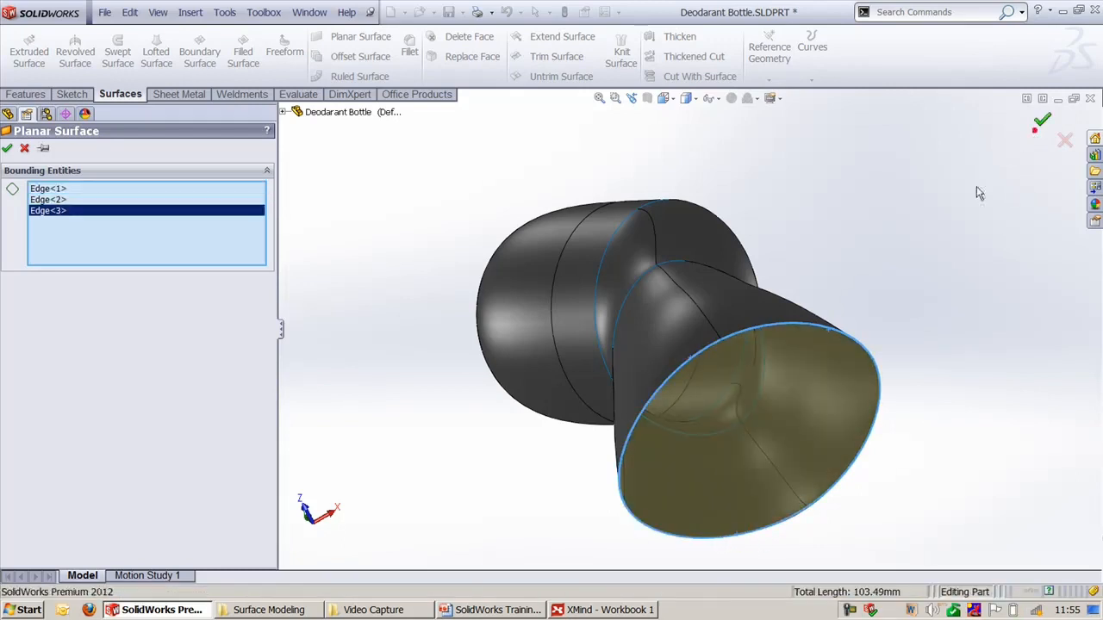
# Add a 2 mm face fillet between the bottle's planar bottom and the side face of the body.
pyautogui.hotkey('ctrl', '7')
pyautogui.scroll(-4, 730, 551)
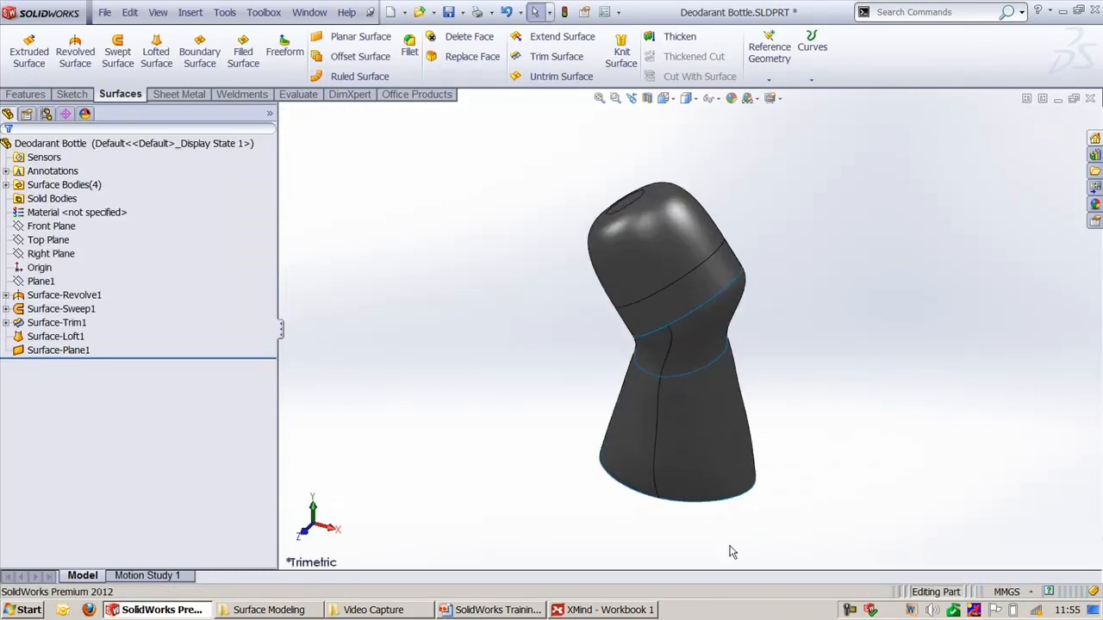
pyautogui.keyDown('ctrl'); pyautogui.moveTo(870, 479); pyautogui.dragTo(779, 217, button='middle'); pyautogui.keyUp('ctrl')
pyautogui.moveTo(772, 420); pyautogui.dragTo(756, 271, button='middle')
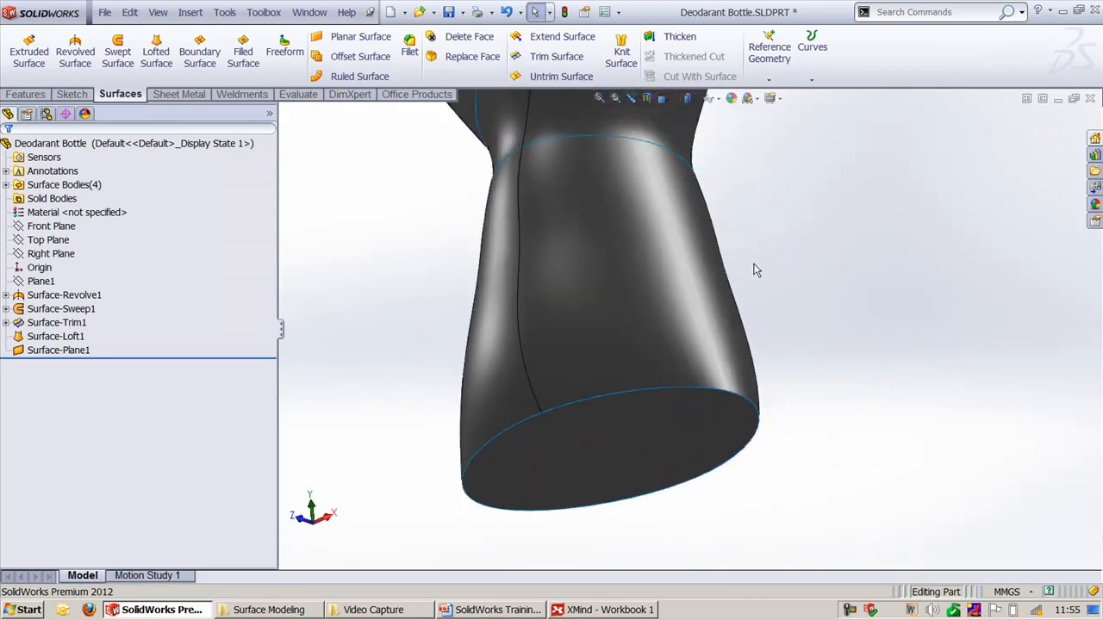
pyautogui.scroll(-4, 733, 387)
pyautogui.scroll(3, 806, 319)
pyautogui.scroll(2, 810, 319)
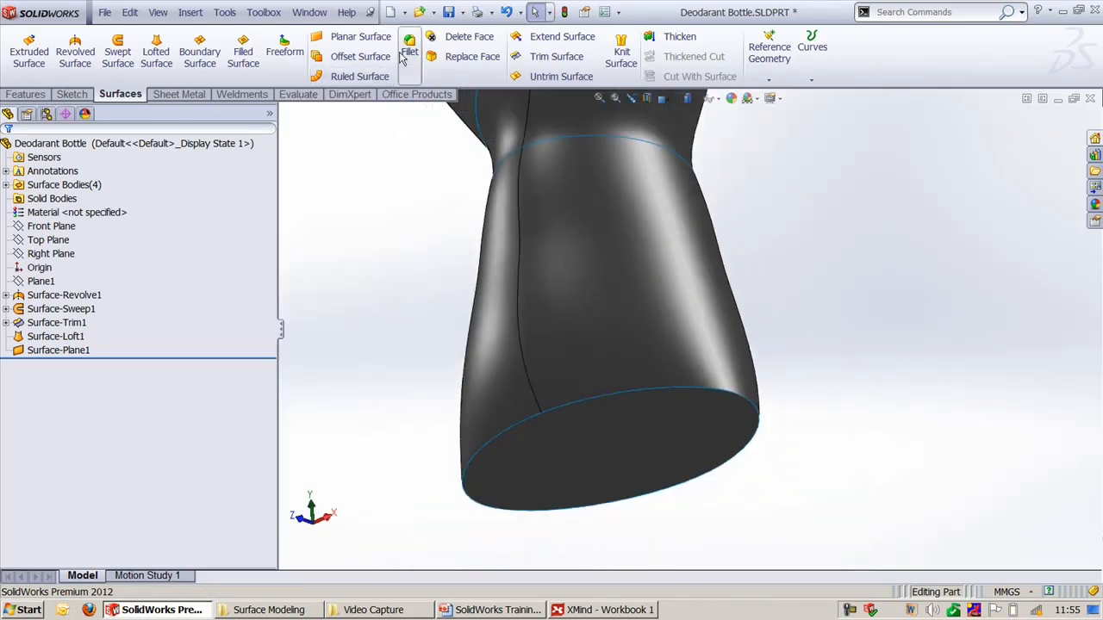
pyautogui.click(409, 48)
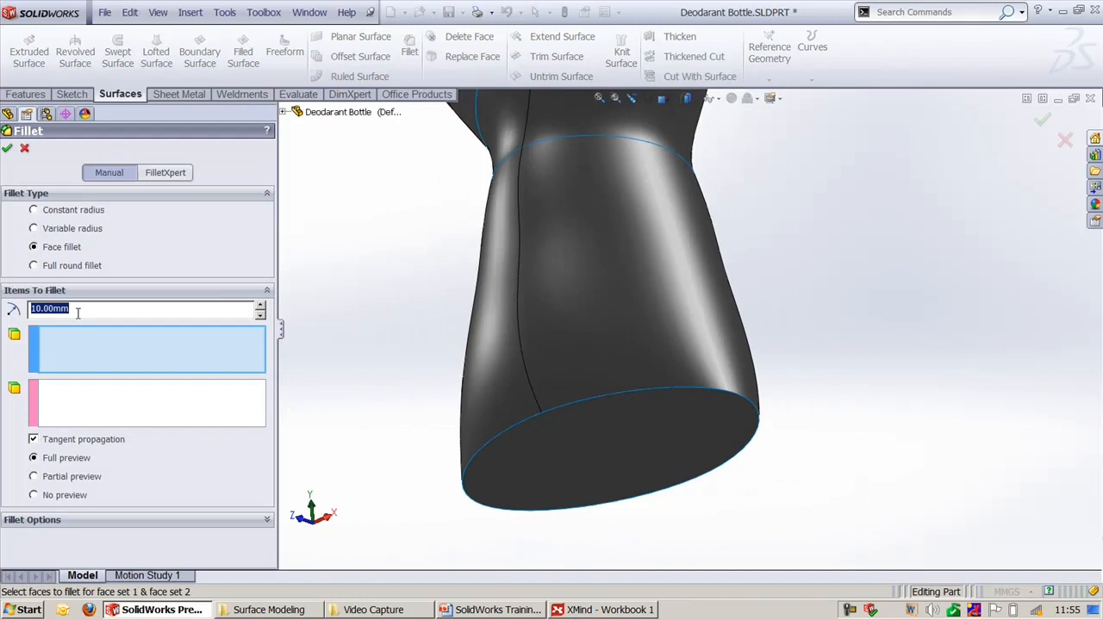
pyautogui.write('2')
pyautogui.click(585, 466)
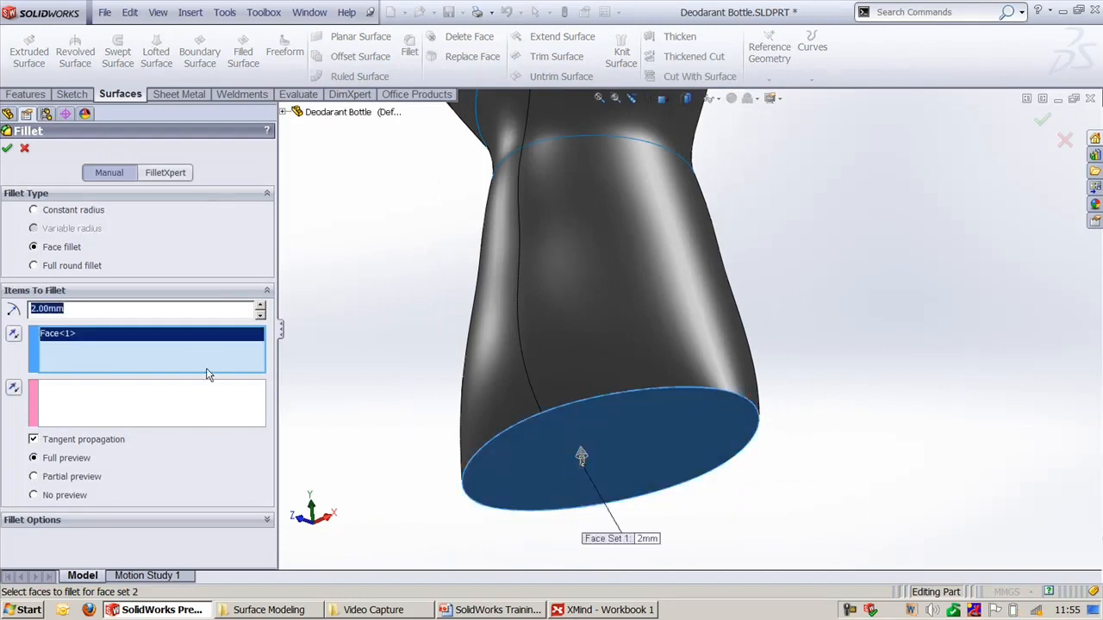
pyautogui.click(217, 416)
pyautogui.click(585, 362)
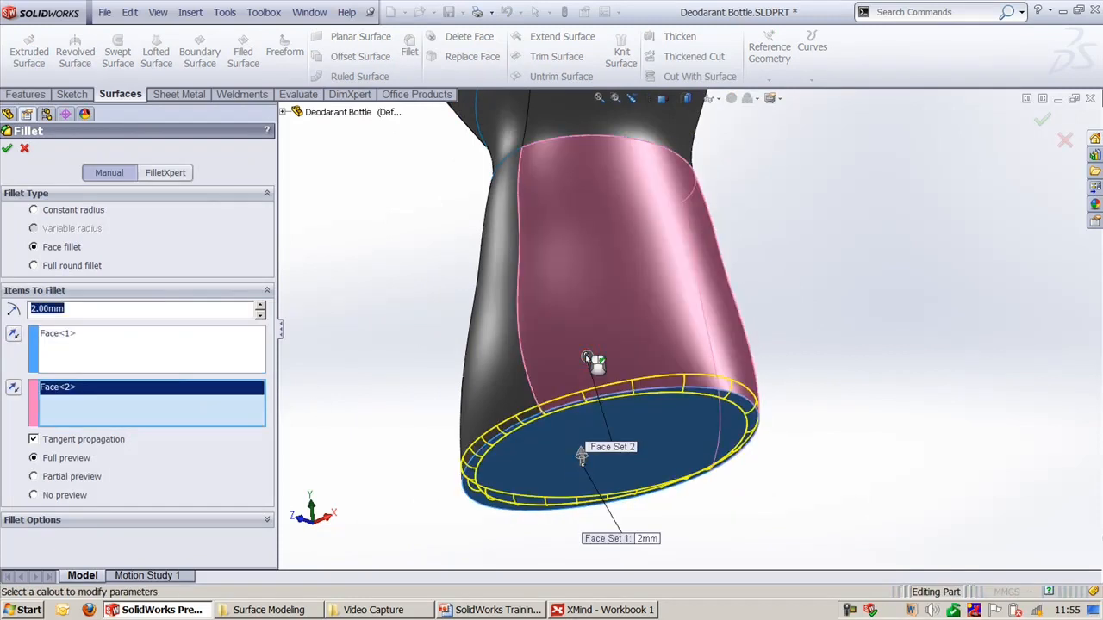
pyautogui.rightClick(904, 279)
pyautogui.press('f')
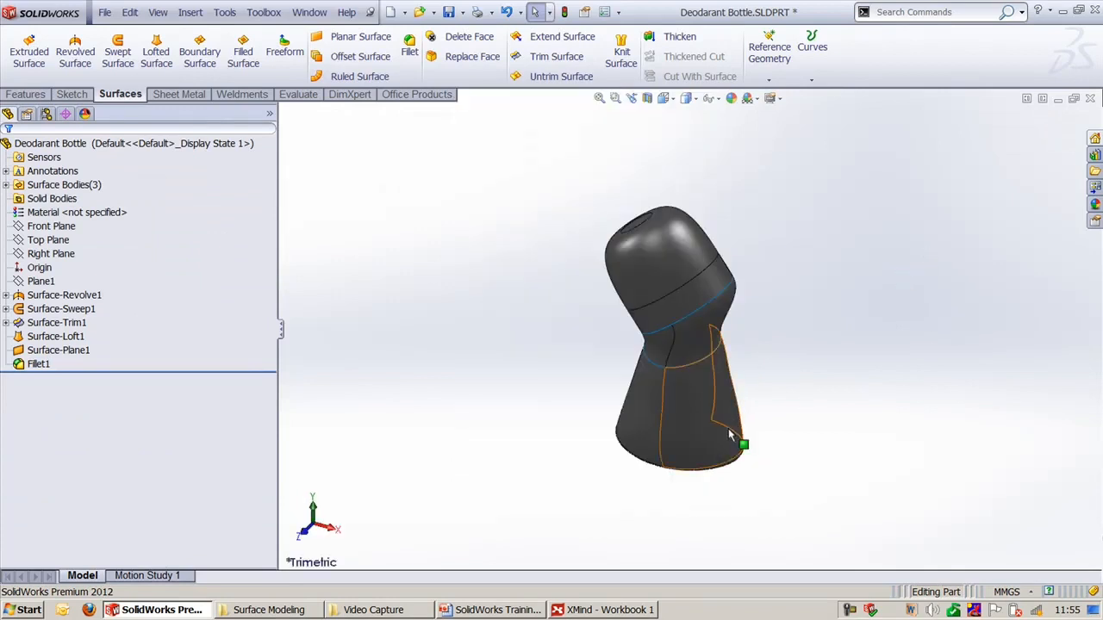
# Knit the filleted body, loft and revolved cap surfaces, closing all listed gaps and trying to form a solid.
pyautogui.moveTo(738, 446); pyautogui.dragTo(780, 405, button='middle')
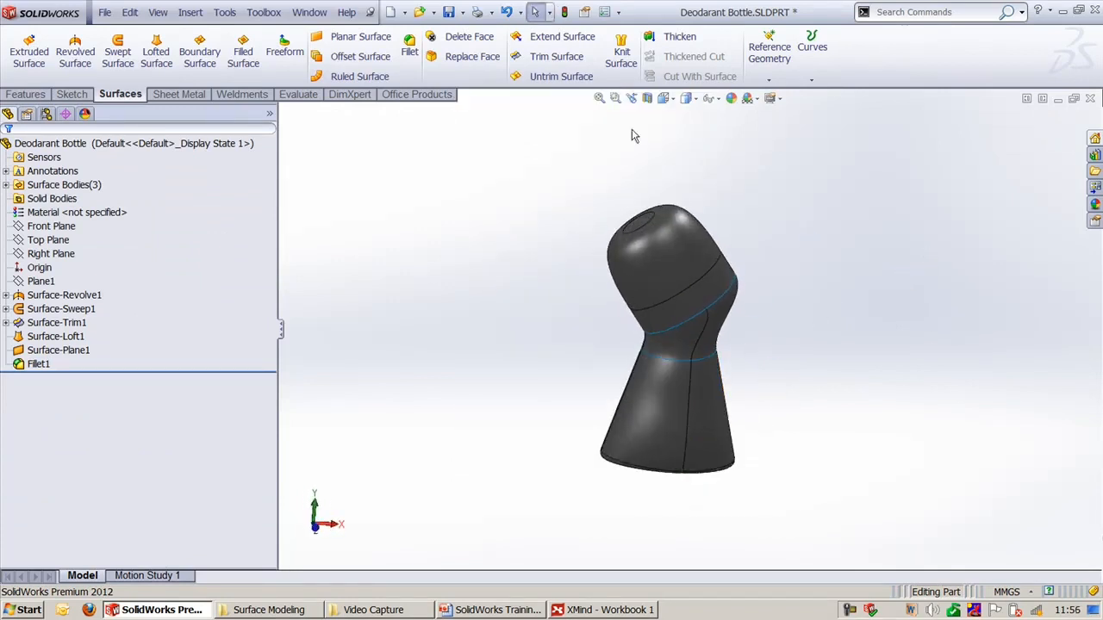
pyautogui.click(621, 50)
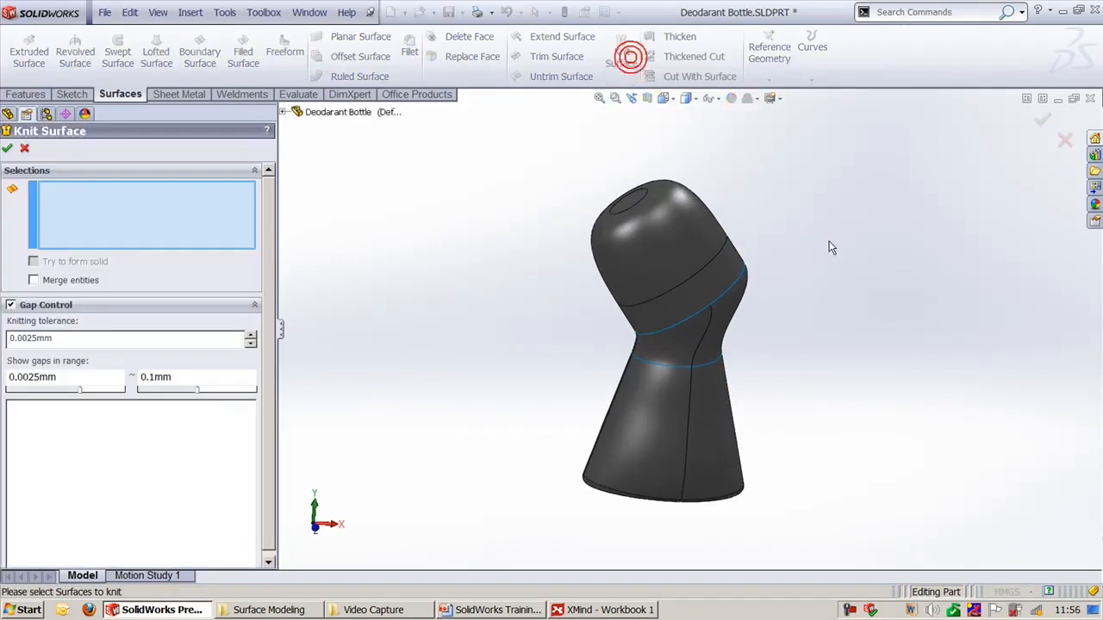
pyautogui.moveTo(755, 548); pyautogui.dragTo(738, 455, button='middle')
pyautogui.click(714, 450)
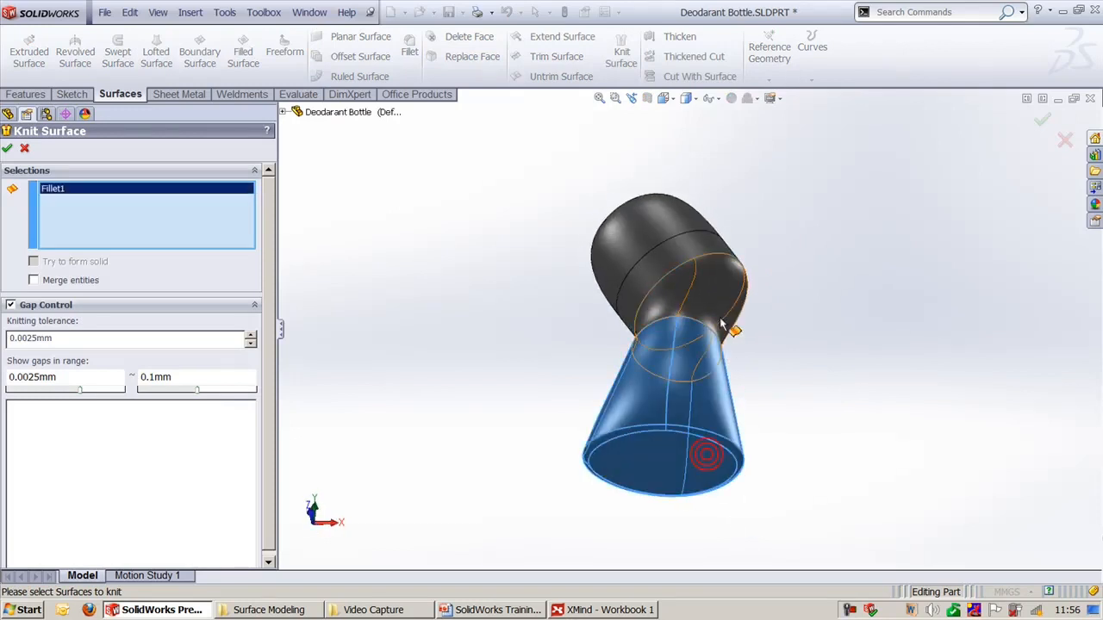
pyautogui.click(718, 303)
pyautogui.click(651, 215)
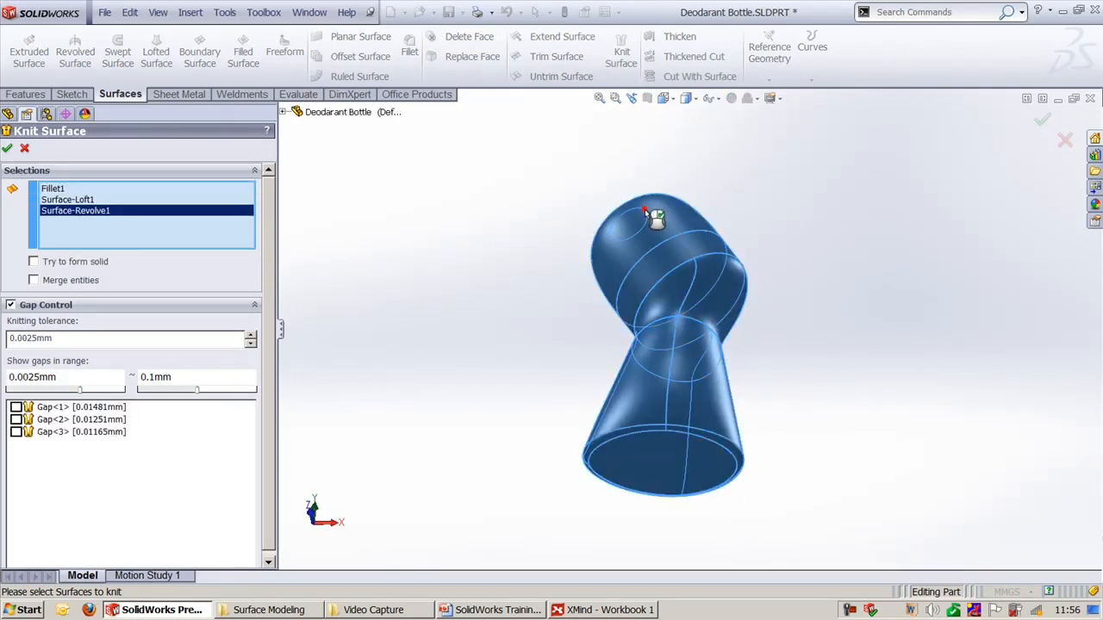
pyautogui.click(8, 148)
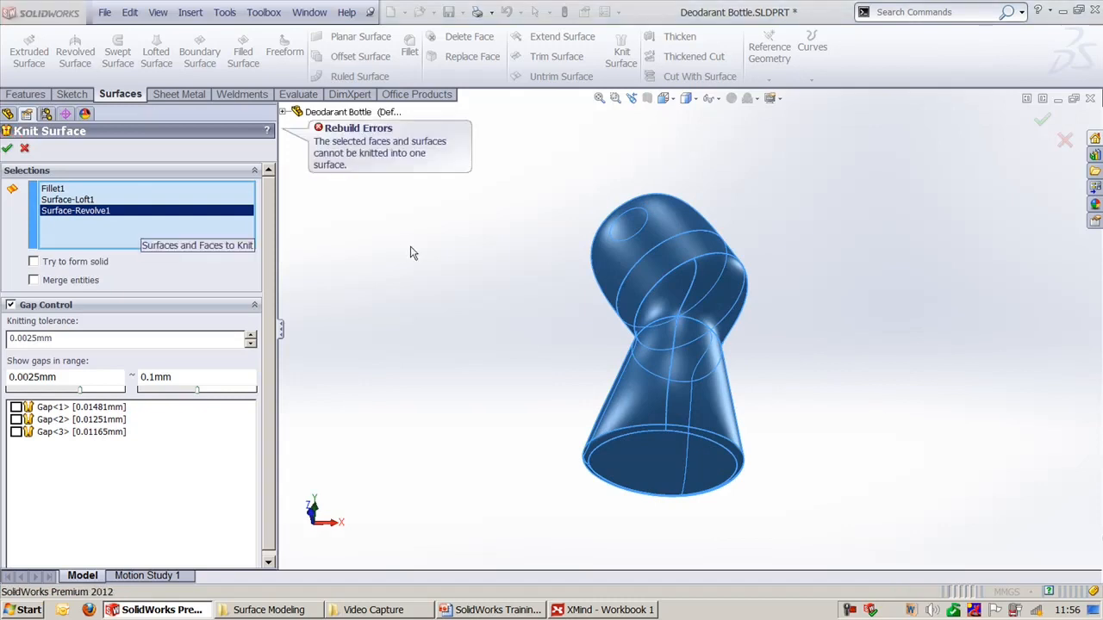
pyautogui.click(33, 261)
pyautogui.click(7, 148)
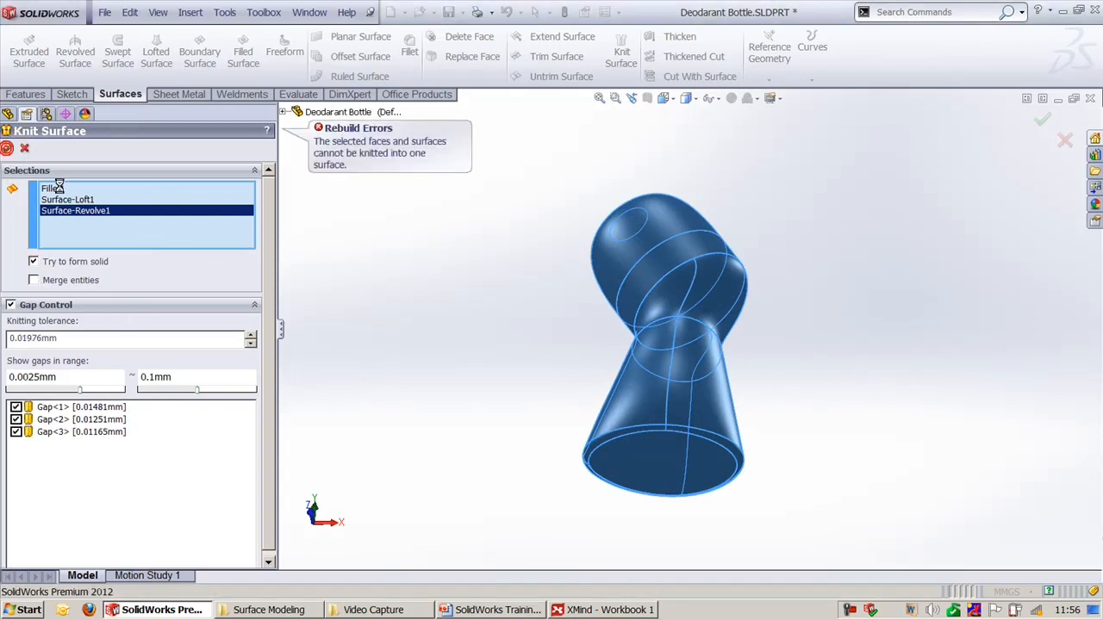
# Check the interior of the knitted bottle with a temporary section view on the Front Plane.
pyautogui.moveTo(498, 305); pyautogui.dragTo(898, 324, button='middle')
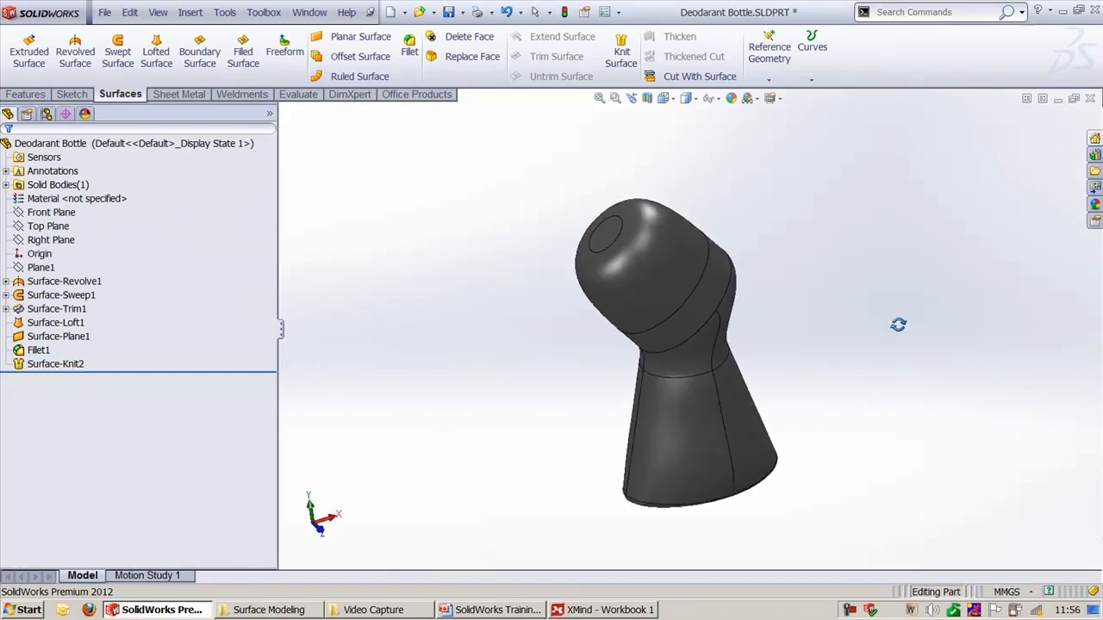
pyautogui.click(647, 99)
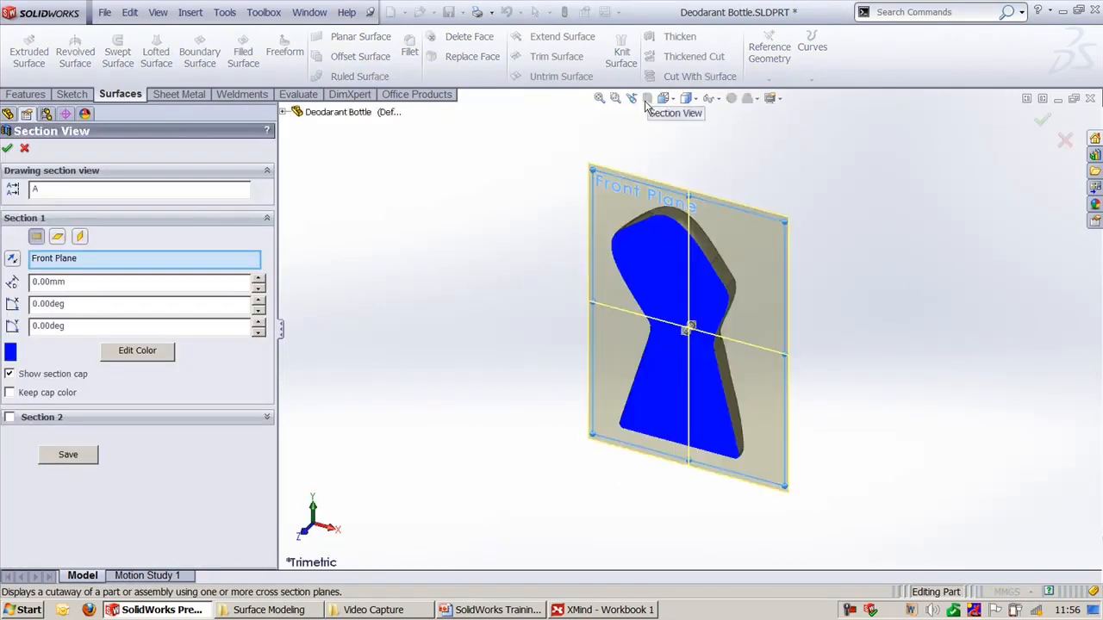
pyautogui.click(1066, 141)
pyautogui.moveTo(910, 244); pyautogui.dragTo(872, 346, button='middle')
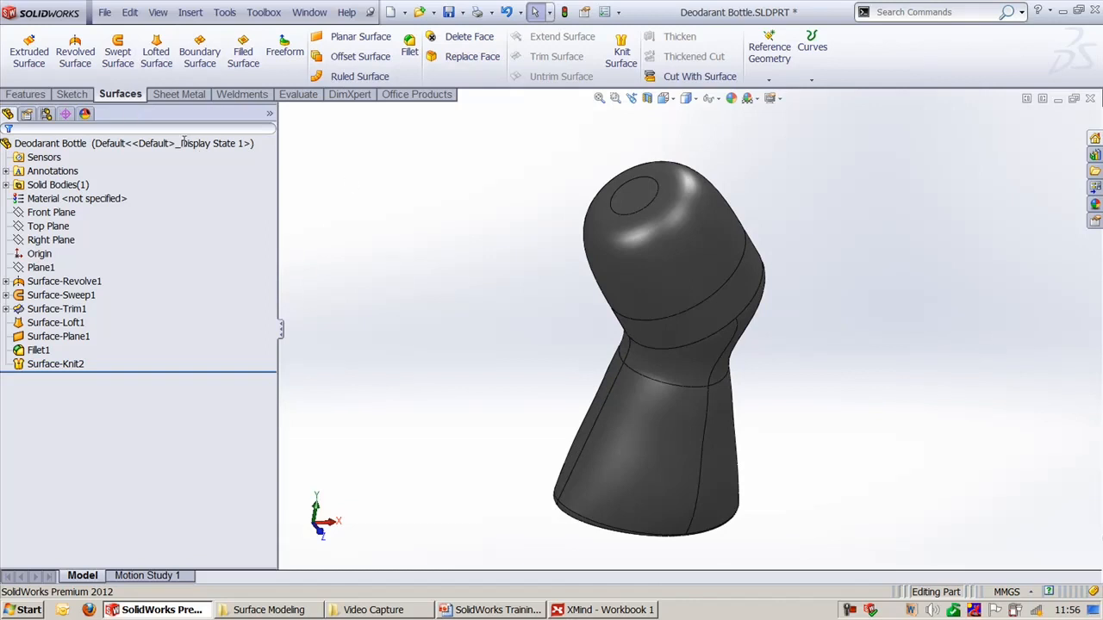
# Preview a shell of the bottle at 2 mm wall thickness with no faces removed.
pyautogui.click(27, 94)
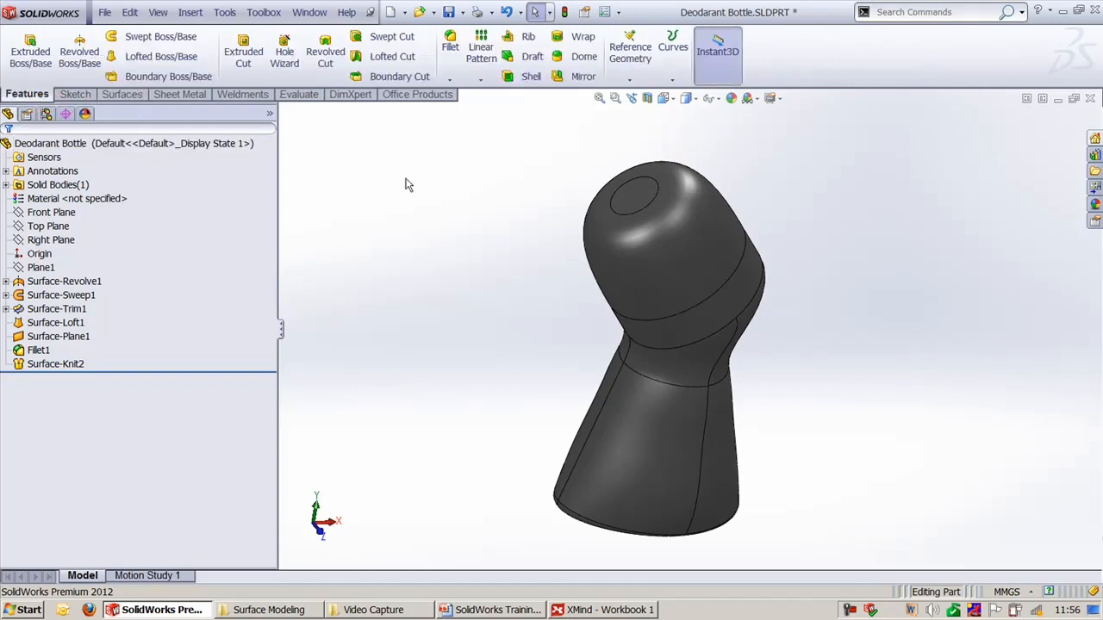
pyautogui.click(528, 76)
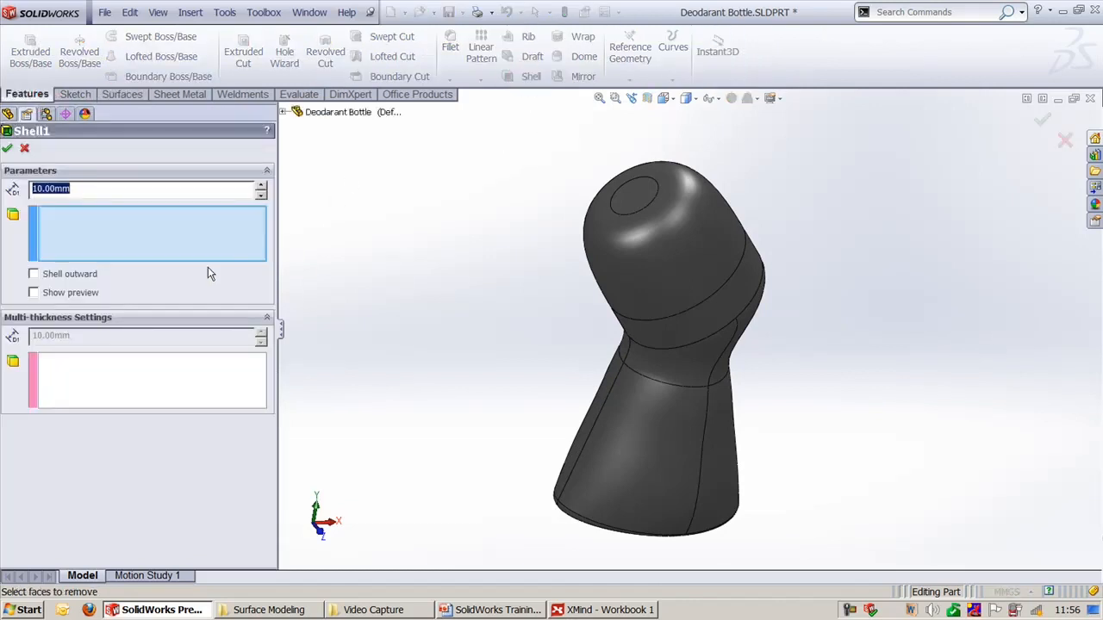
pyautogui.click(68, 295)
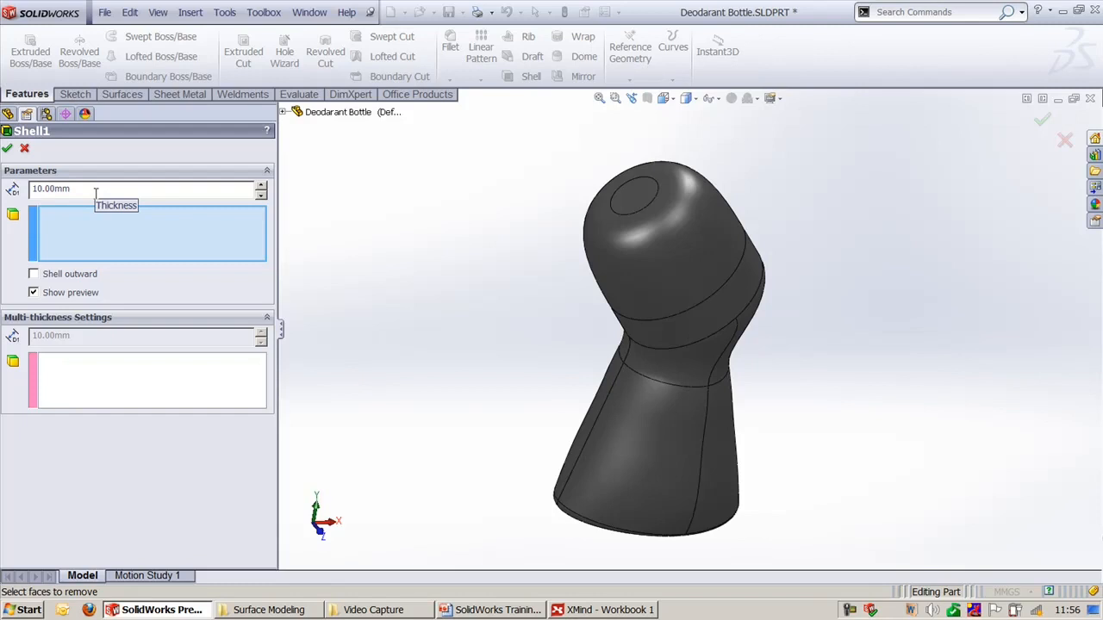
pyautogui.click(96, 190)
pyautogui.write('2')
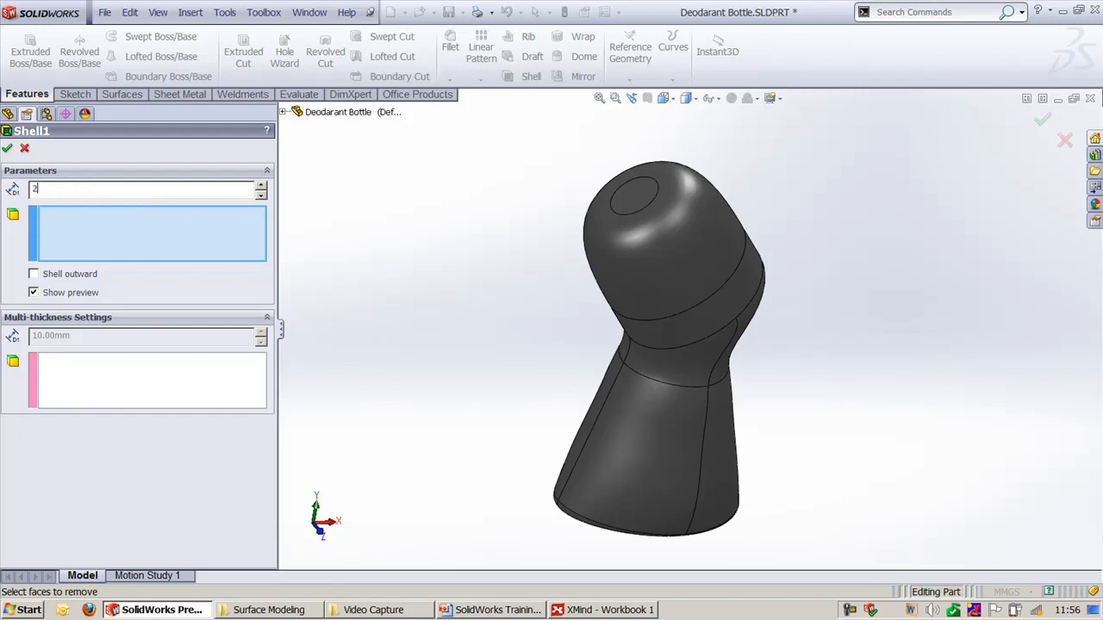
pyautogui.press('Return')
pyautogui.moveTo(716, 328); pyautogui.dragTo(529, 270, button='middle')
# Set the shell thickness to 1 mm and create the closed shell.
pyautogui.click(101, 188)
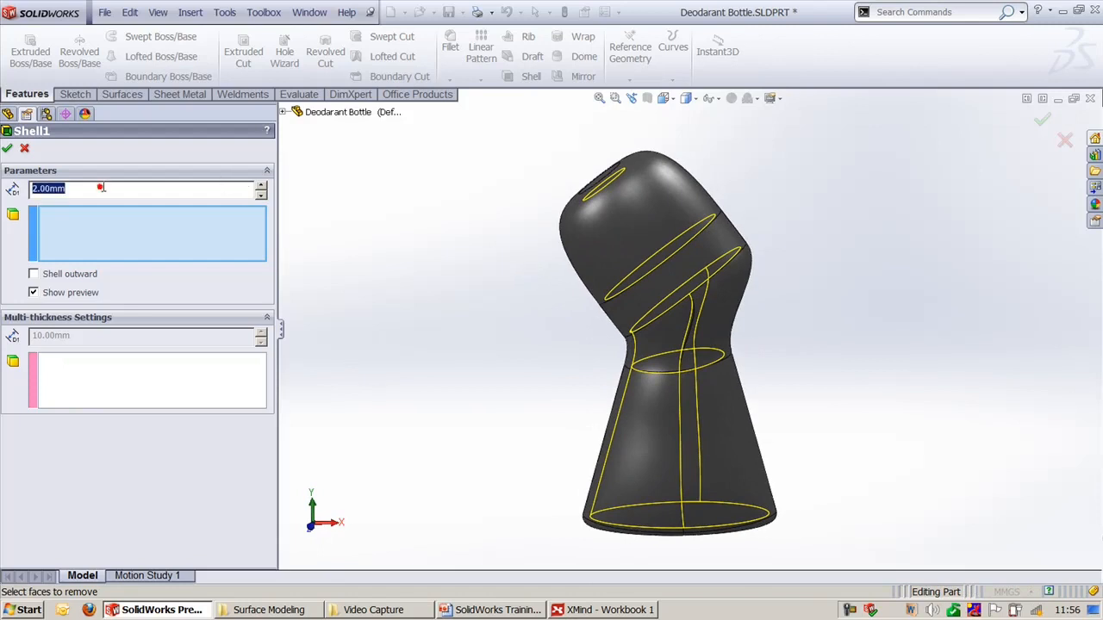
pyautogui.write('1')
pyautogui.press('Return')
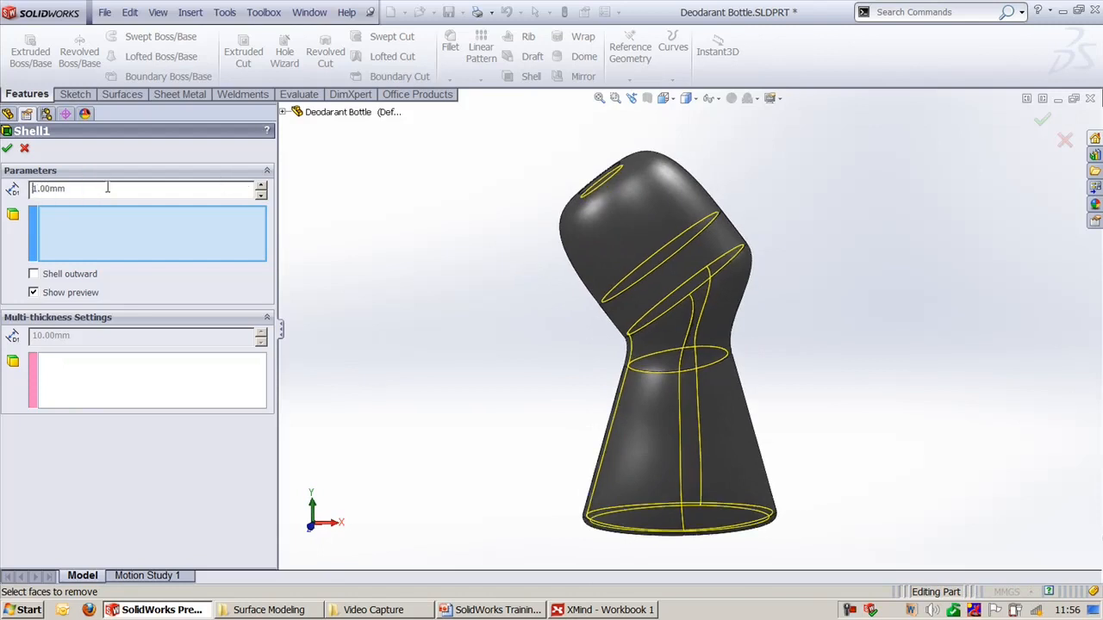
pyautogui.click(7, 148)
# Inspect the shelled bottle's wall in a Front Plane section view, and undo the shell.
pyautogui.moveTo(493, 347); pyautogui.dragTo(527, 367, button='middle')
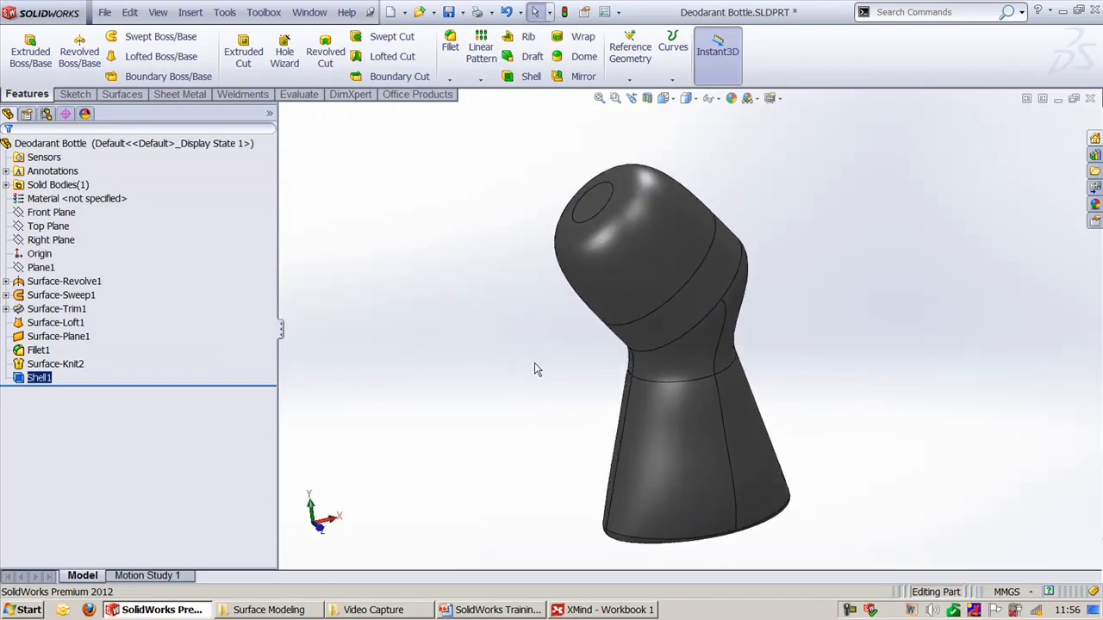
pyautogui.click(647, 98)
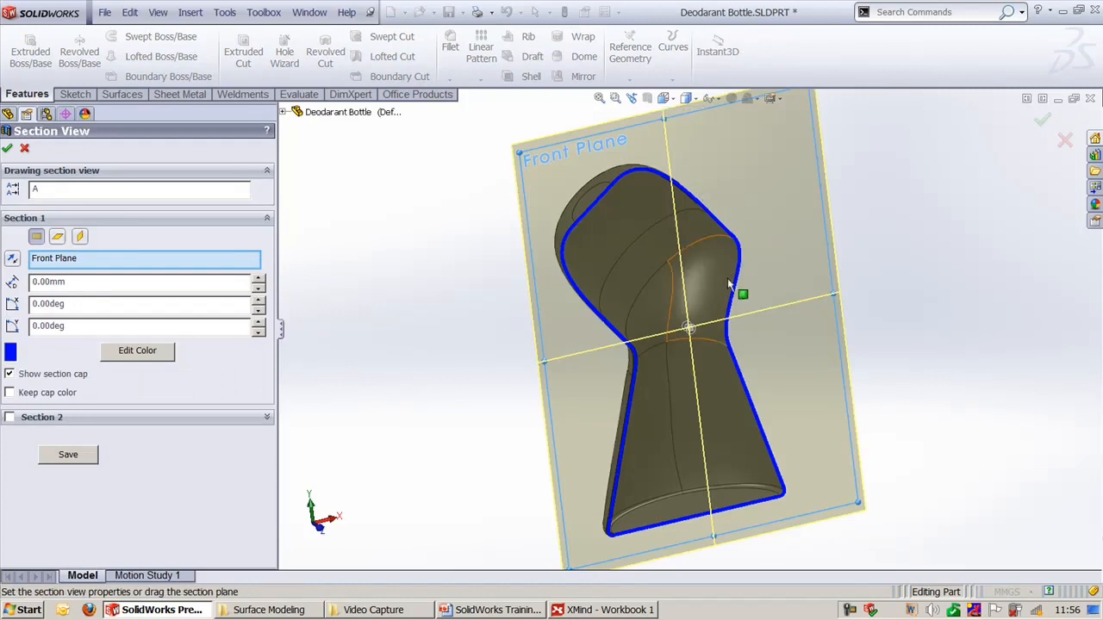
pyautogui.press('Escape')
pyautogui.moveTo(893, 330); pyautogui.dragTo(941, 333, button='middle')
pyautogui.hotkey('ctrl', 'z')
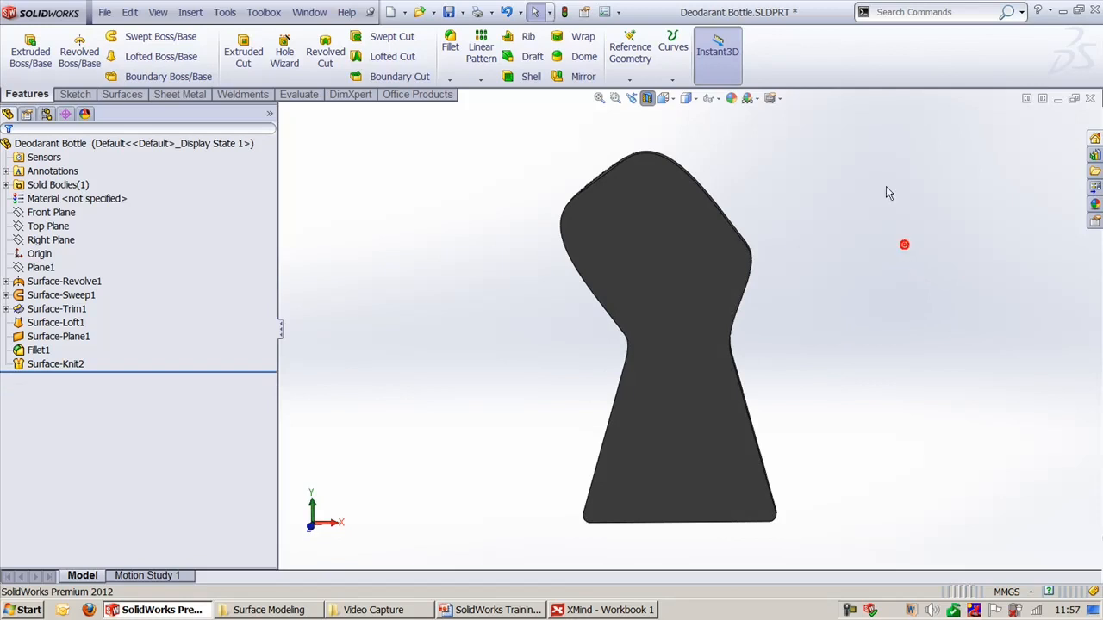
pyautogui.click(647, 97)
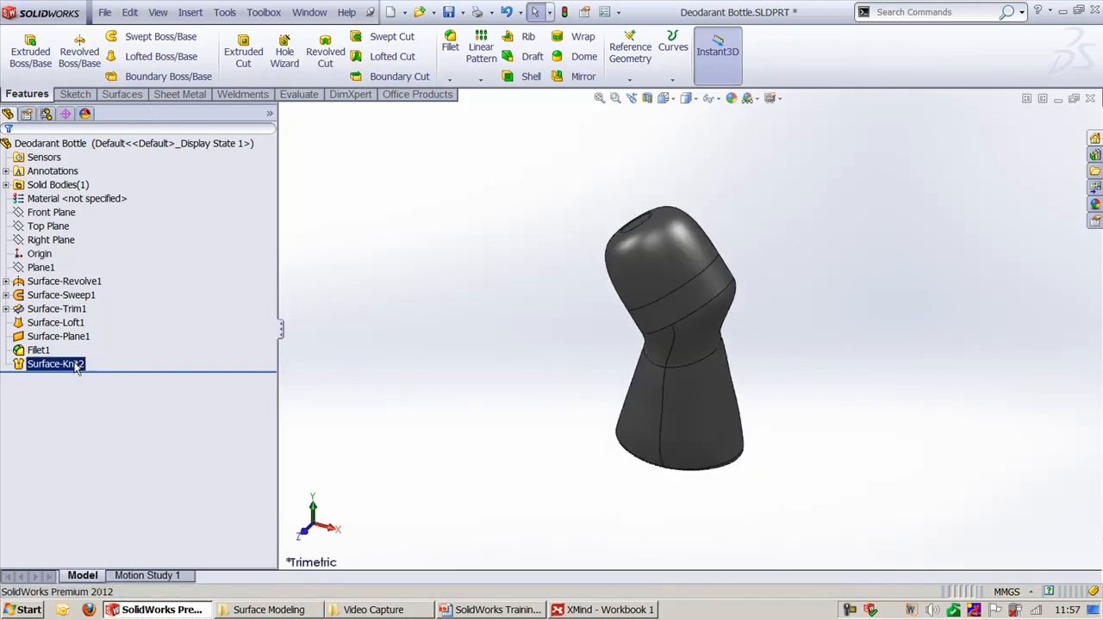
# Shell the solid bottle to a 1 mm wall thickness without removing any faces.
pyautogui.click(531, 76)
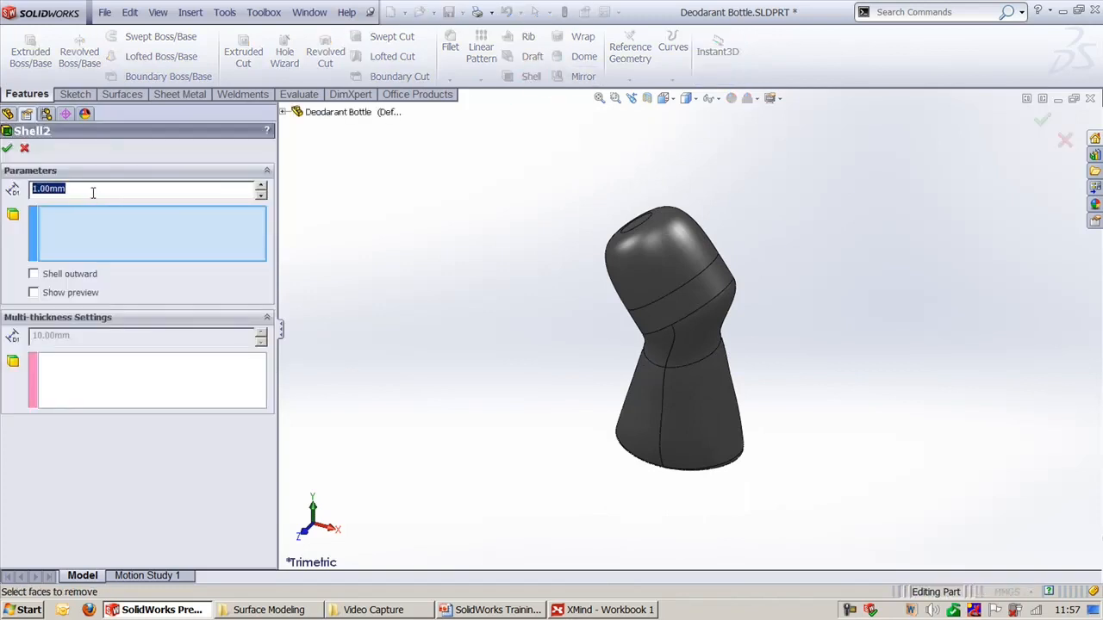
pyautogui.click(7, 149)
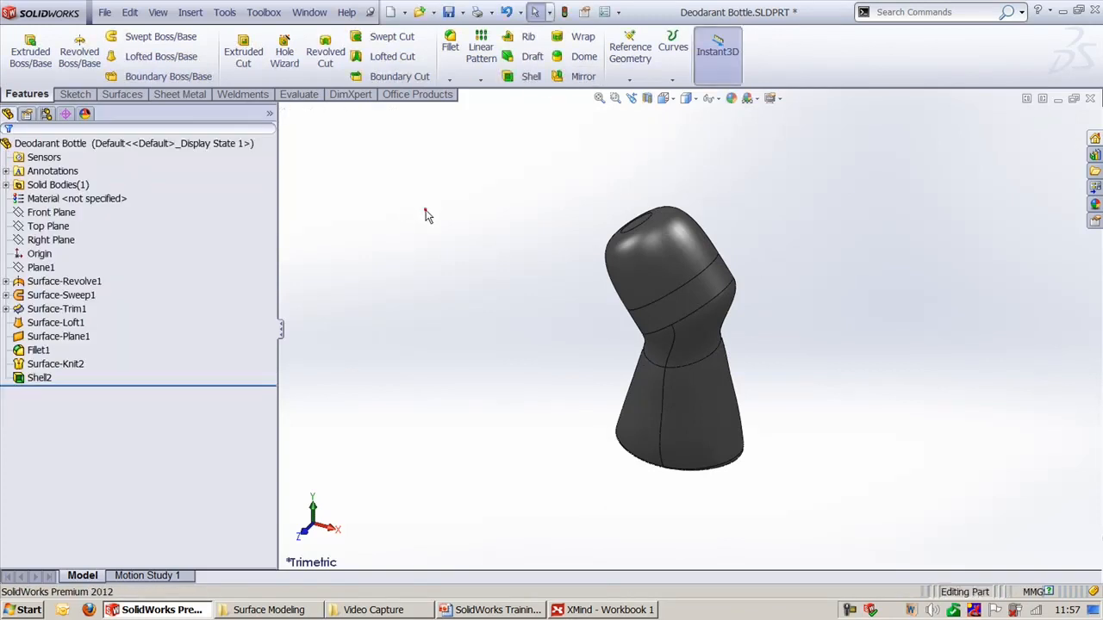
# Split the shelled bottle along the Front Plane, keeping both halves as resulting bodies.
pyautogui.click(191, 14)
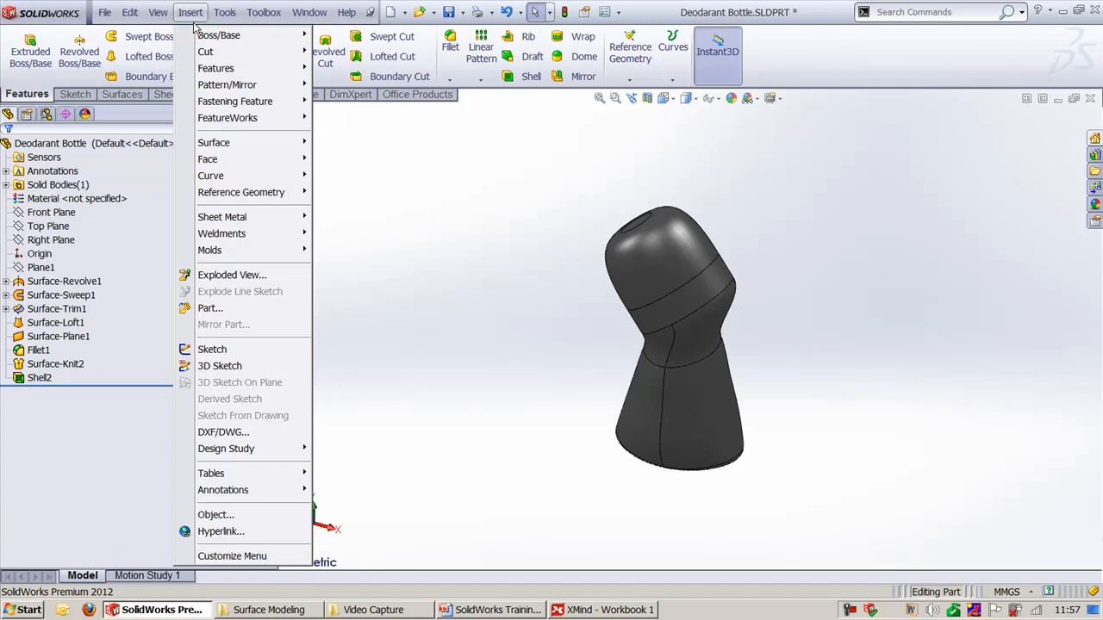
pyautogui.moveTo(242, 72)
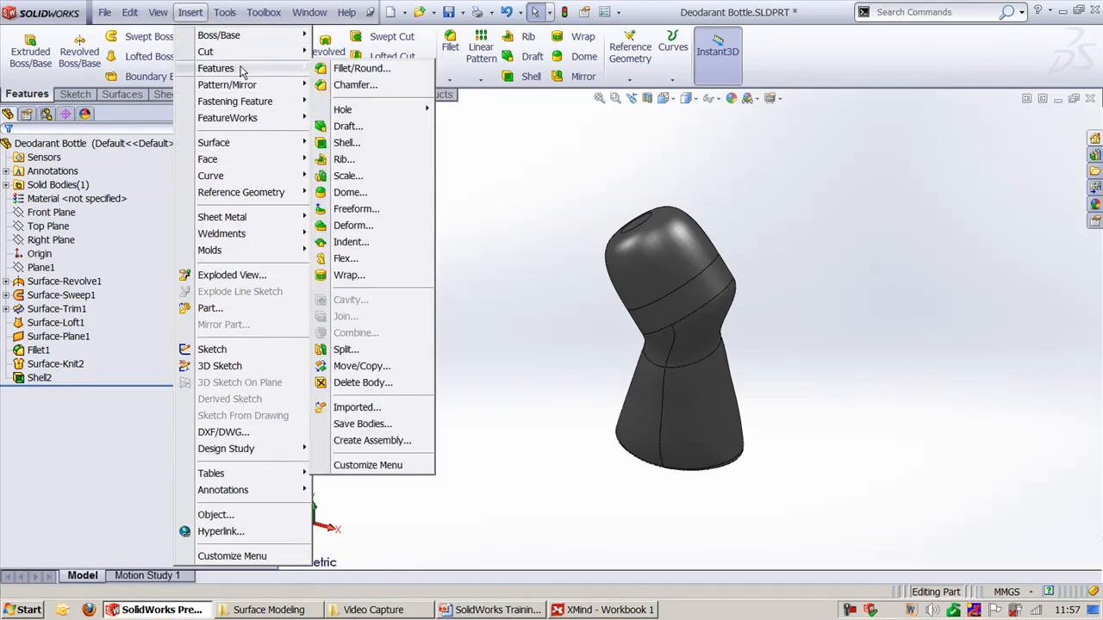
pyautogui.click(344, 350)
pyautogui.click(283, 112)
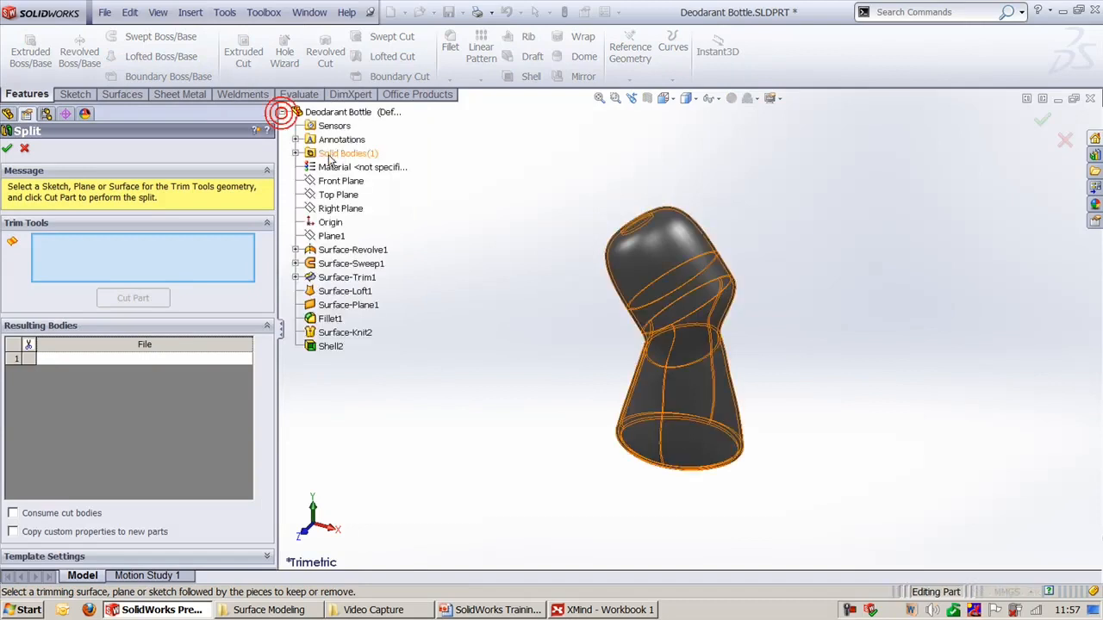
pyautogui.click(341, 182)
pyautogui.moveTo(827, 189); pyautogui.dragTo(786, 280, button='middle')
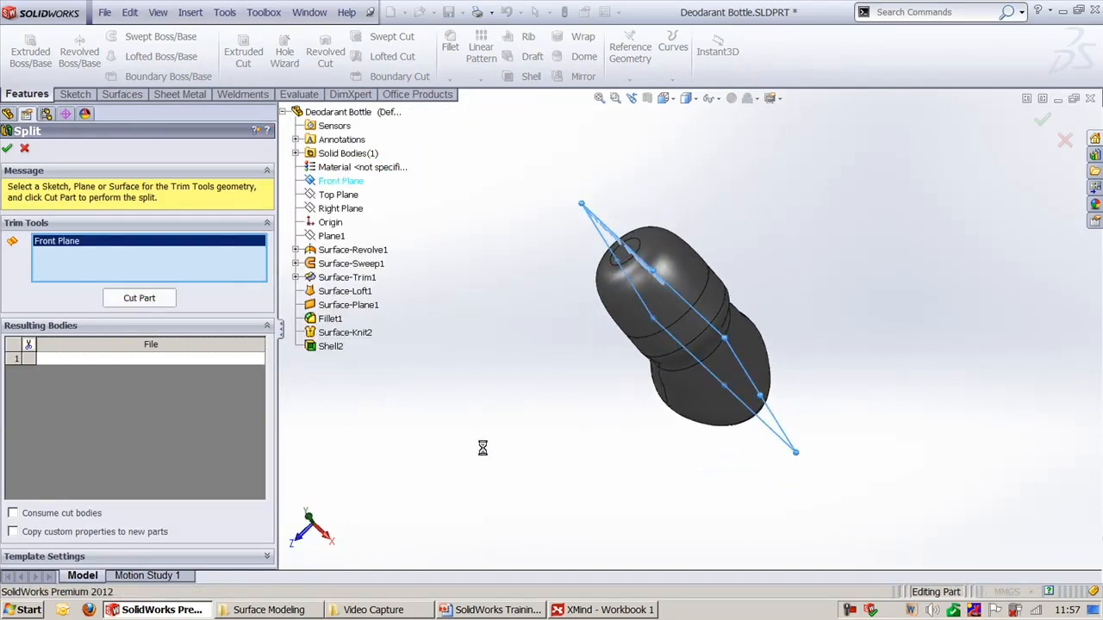
pyautogui.click(129, 299)
pyautogui.click(28, 358)
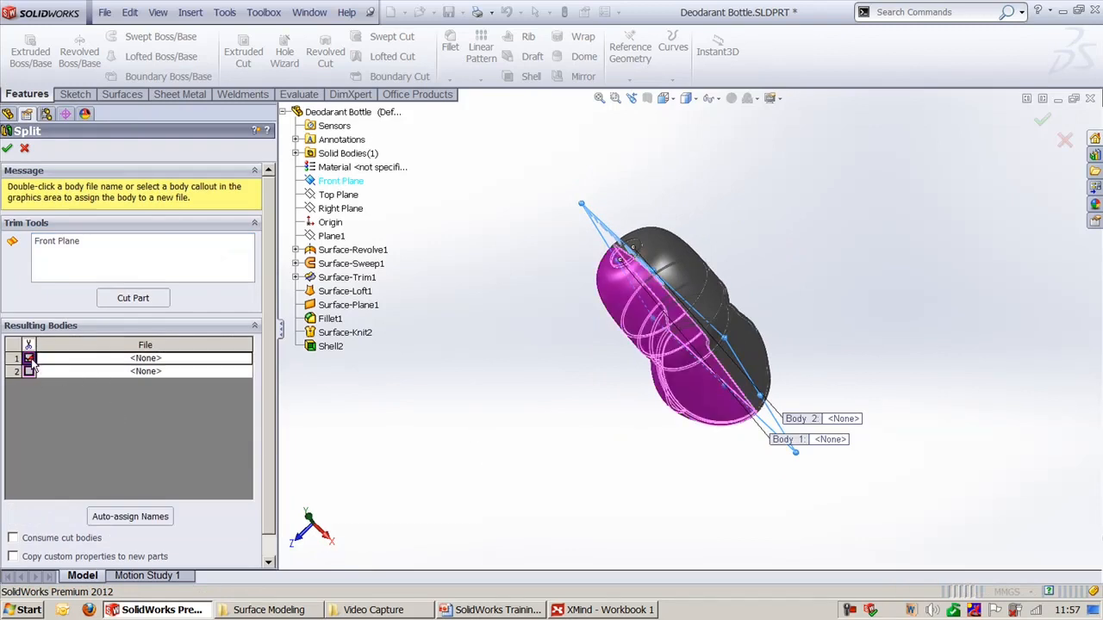
pyautogui.click(29, 372)
pyautogui.click(7, 149)
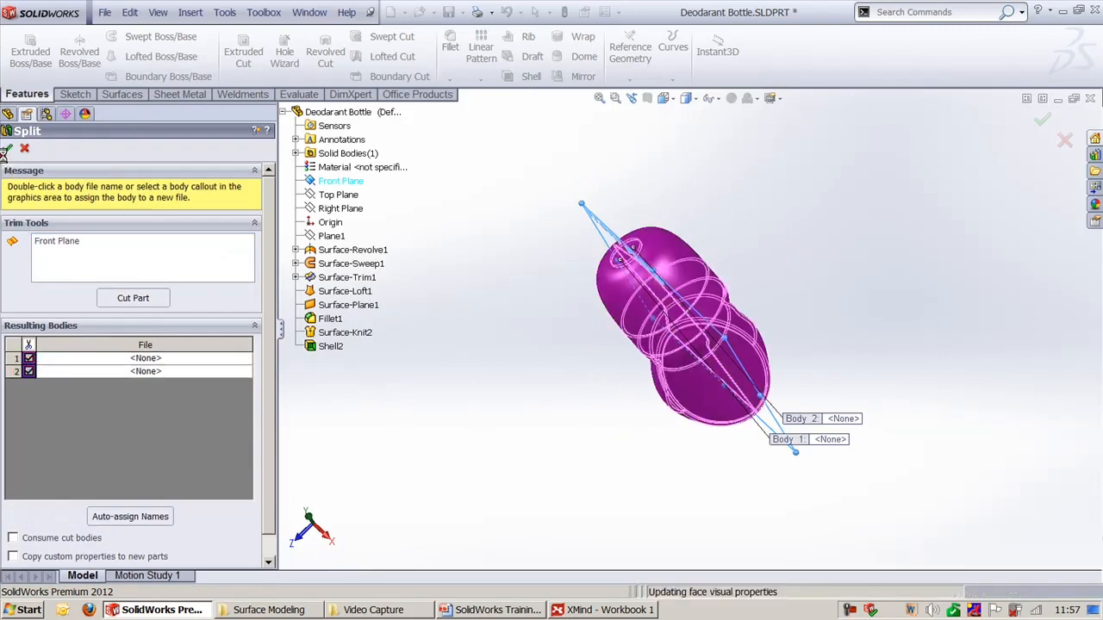
# Examine the split bodies in the solid bodies folder and the operations available for the first one.
pyautogui.moveTo(507, 347); pyautogui.dragTo(586, 239, button='middle')
pyautogui.click(6, 184)
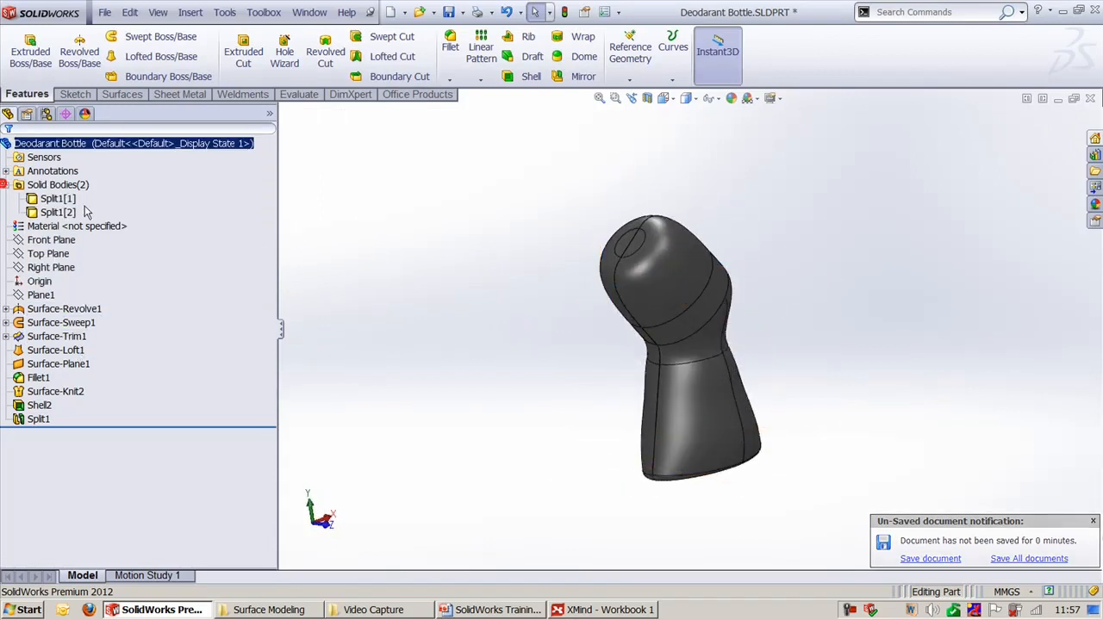
pyautogui.rightClick(96, 198)
pyautogui.rightClick(54, 198)
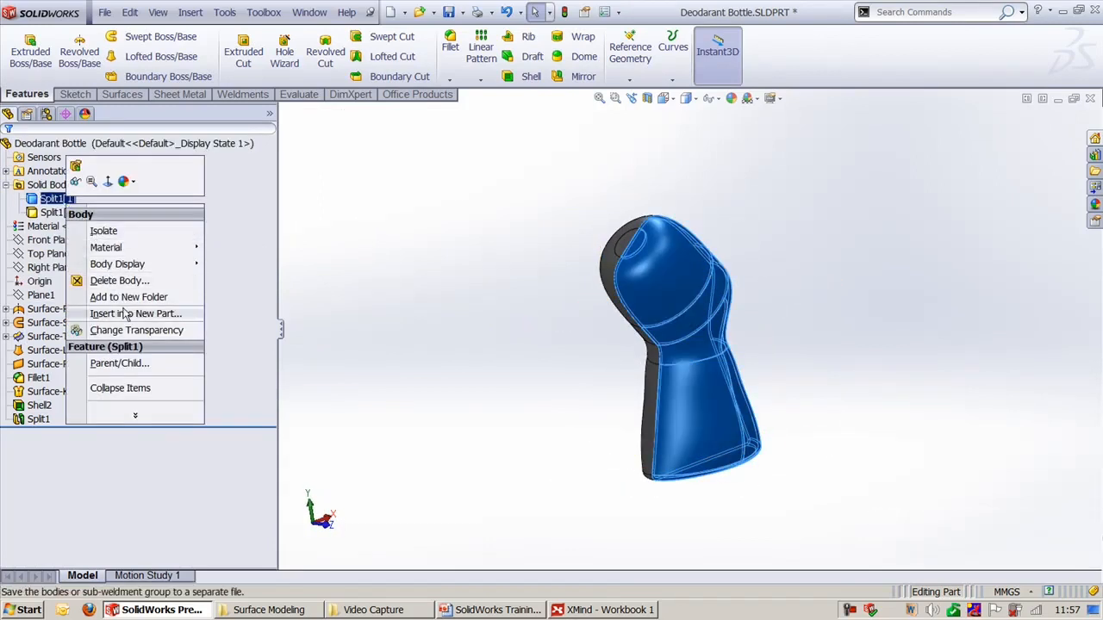
pyautogui.click(473, 308)
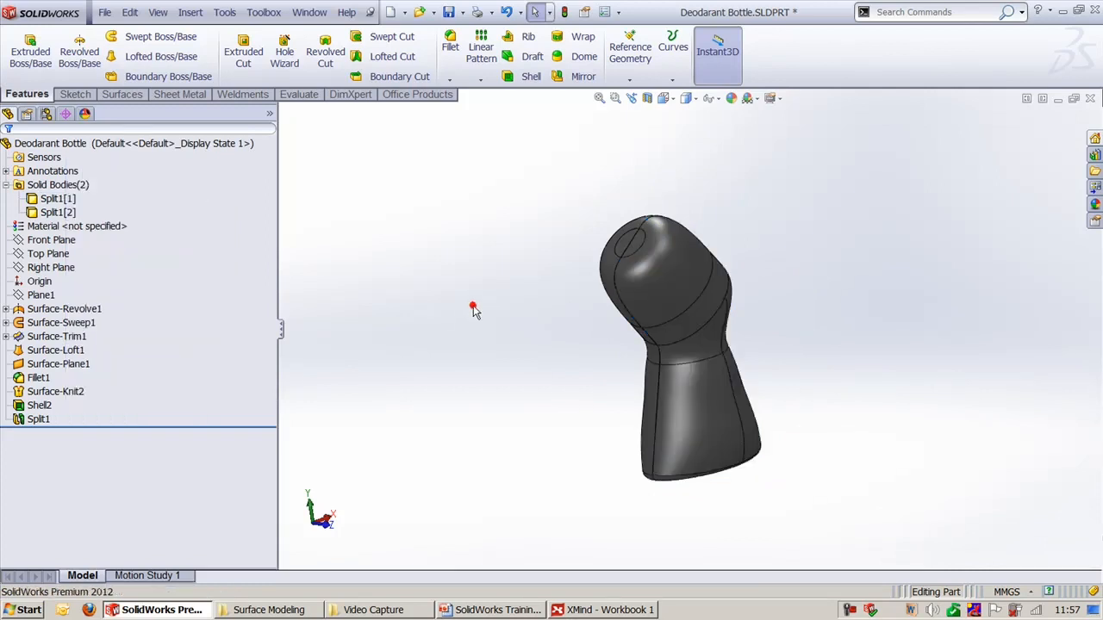
# Move the rear half of the bottle about -38.4 mm along Z, away from the front half.
pyautogui.hotkey('ctrl', '7')
pyautogui.press('f')
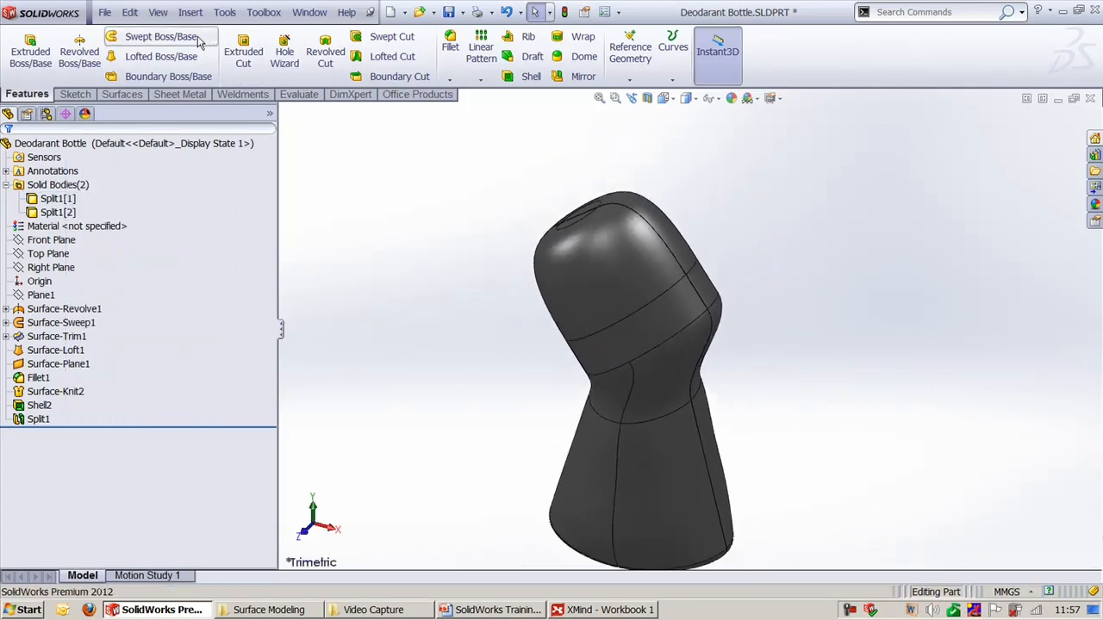
pyautogui.click(189, 12)
pyautogui.moveTo(229, 69)
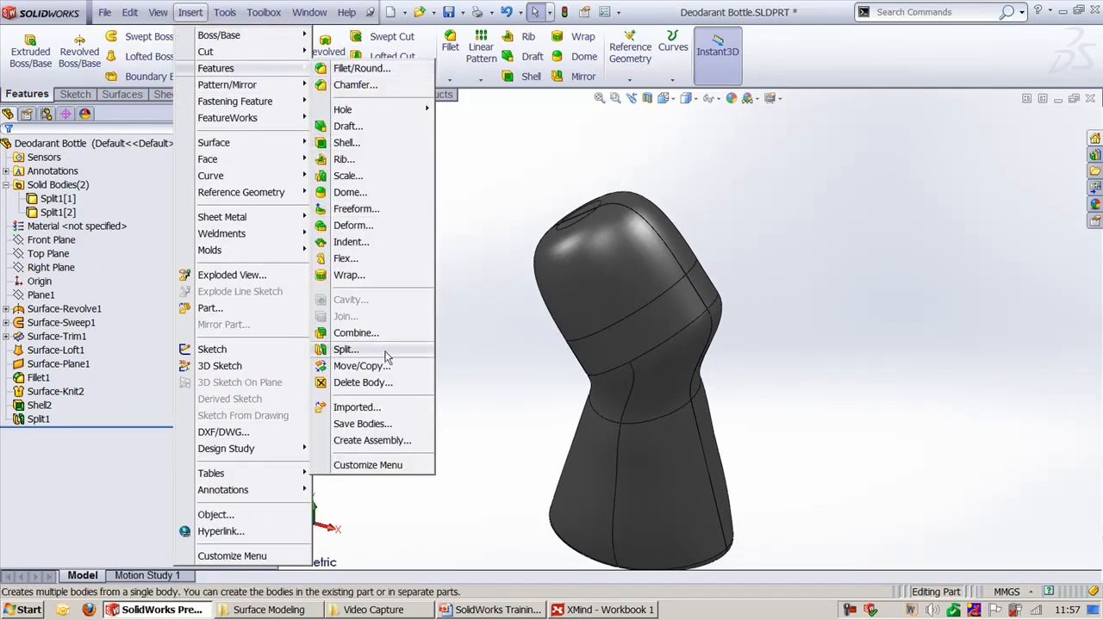
pyautogui.click(362, 366)
pyautogui.click(634, 379)
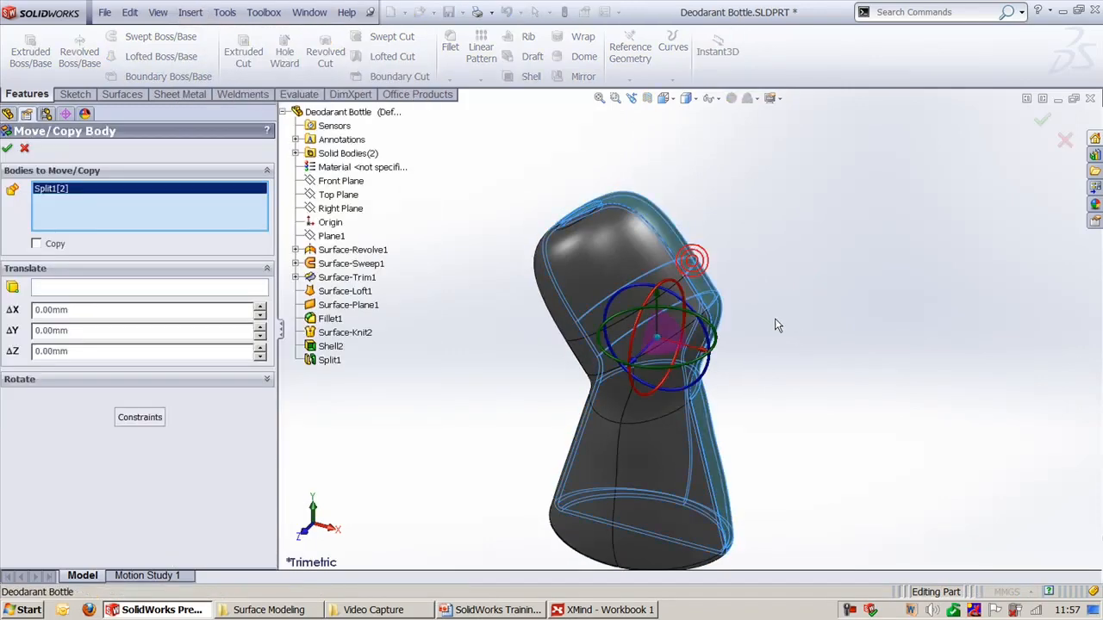
pyautogui.moveTo(655, 366); pyautogui.dragTo(705, 352, button='middle')
pyautogui.moveTo(699, 345); pyautogui.dragTo(818, 282)
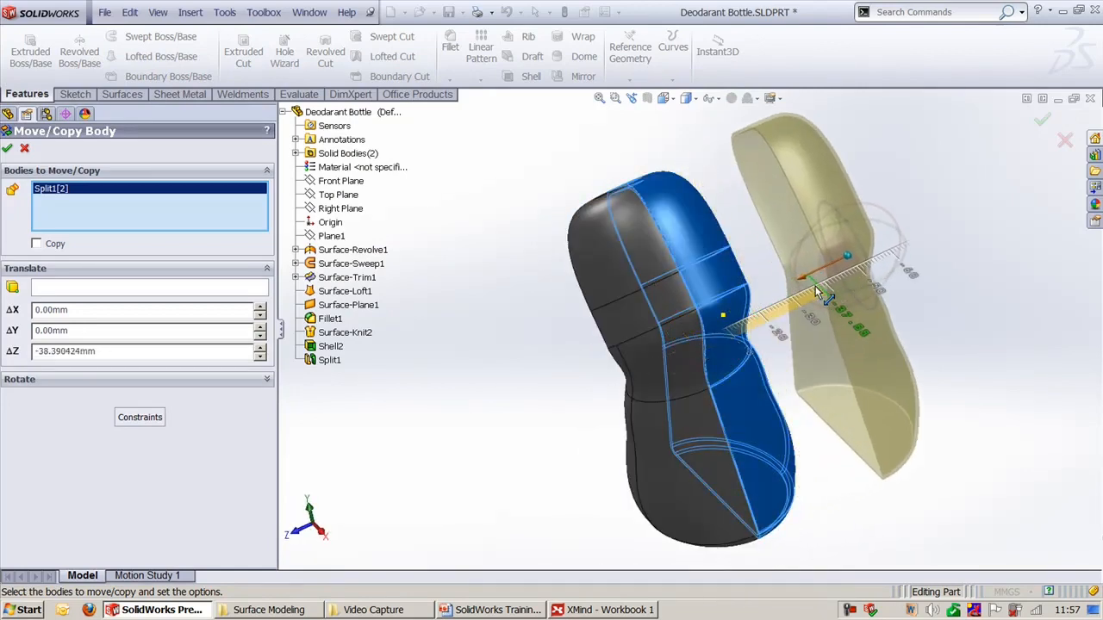
pyautogui.click(1043, 119)
pyautogui.moveTo(962, 282)
pyautogui.mouseDown(button='middle')
pyautogui.moveTo(911, 310)
pyautogui.moveTo(951, 281)
pyautogui.moveTo(911, 282)
pyautogui.mouseUp(button='middle')
pyautogui.moveTo(911, 282); pyautogui.dragTo(915, 288, button='right')
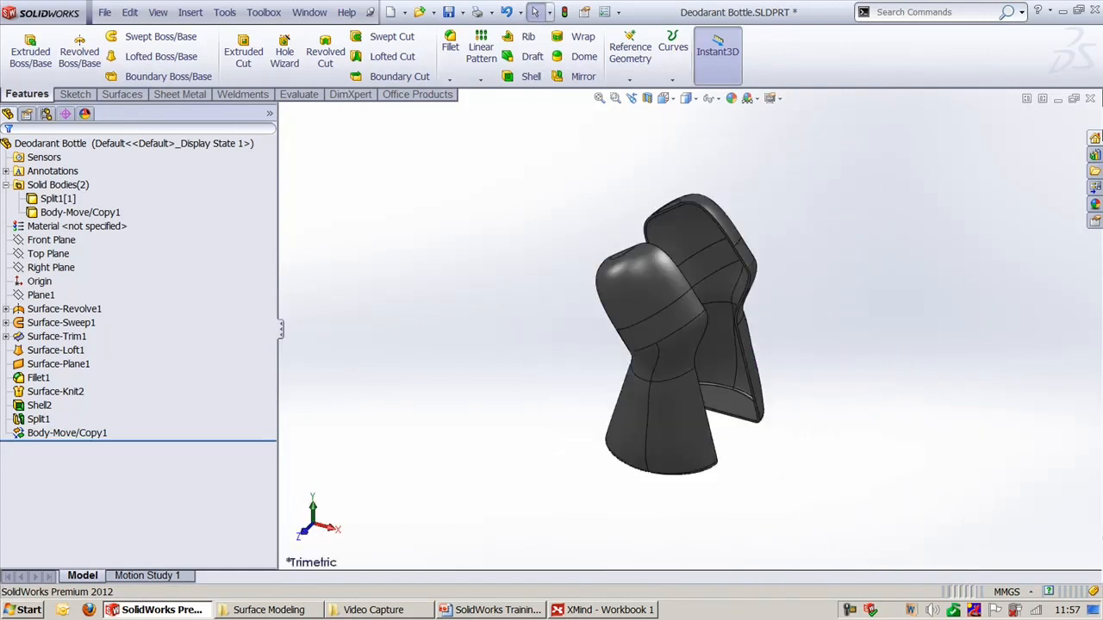
# Switch to the PowerPoint training presentation and advance to the Surface Modeling 02 slide.
pyautogui.click(500, 609)
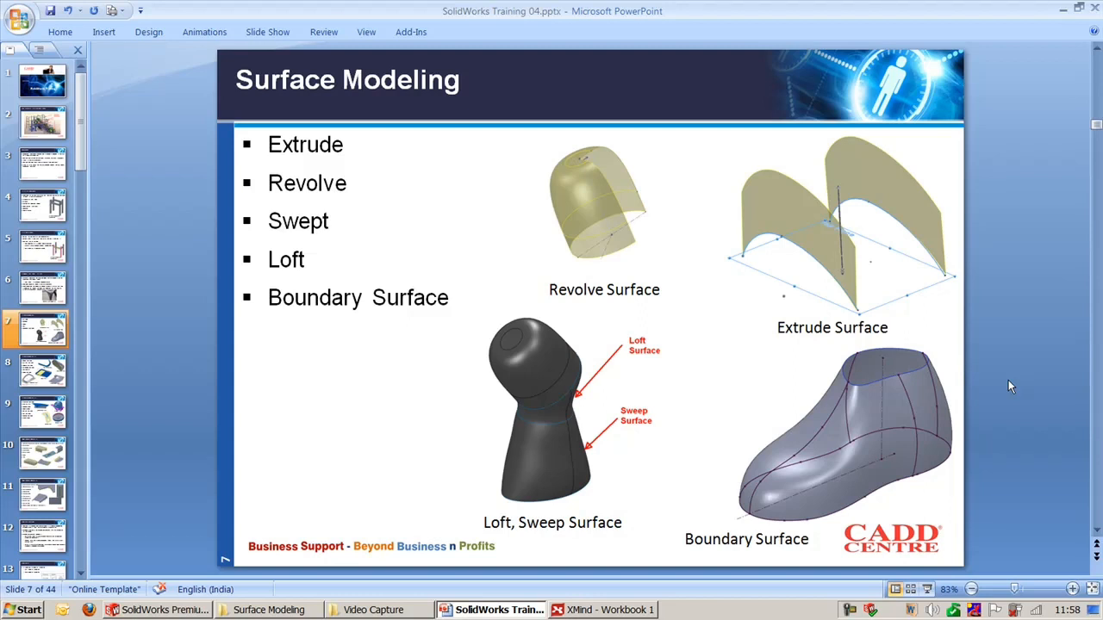
pyautogui.scroll(-1, 1008, 387)
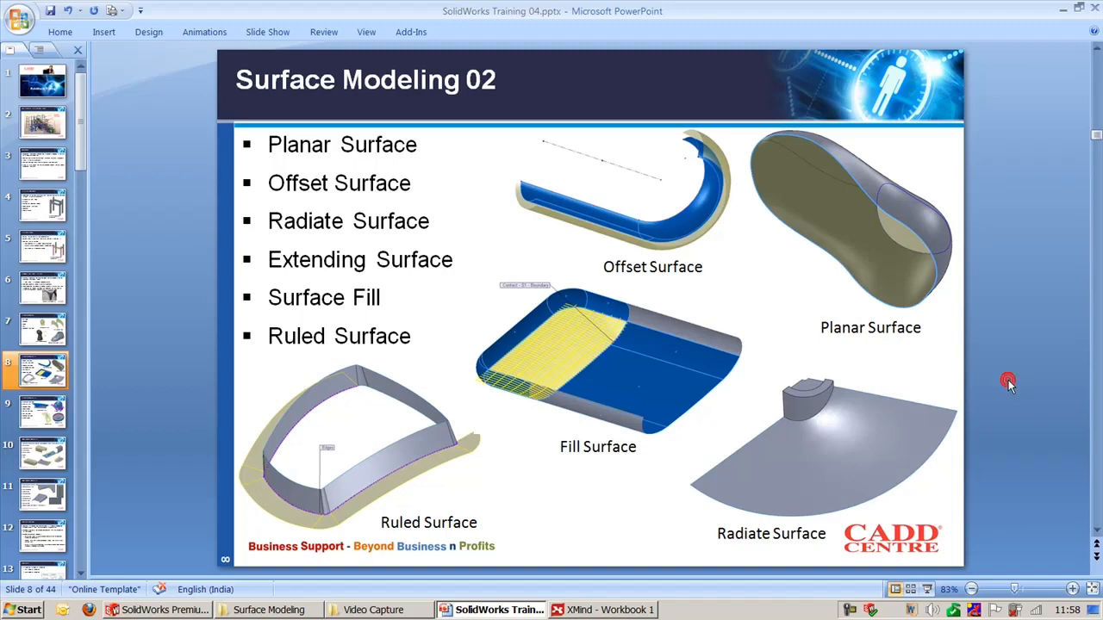
pyautogui.hotkey('ctrl', 's')
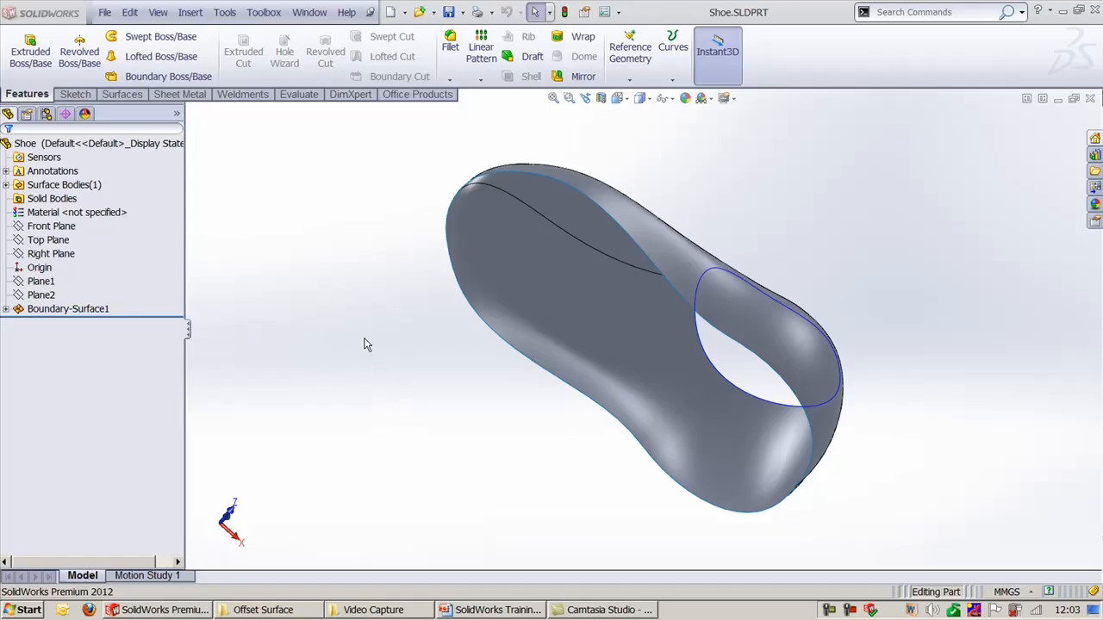
# Examine the shoe surface's open underside, the available surface commands and the list of toolbar groups.
pyautogui.moveTo(369, 349); pyautogui.dragTo(304, 375, button='middle')
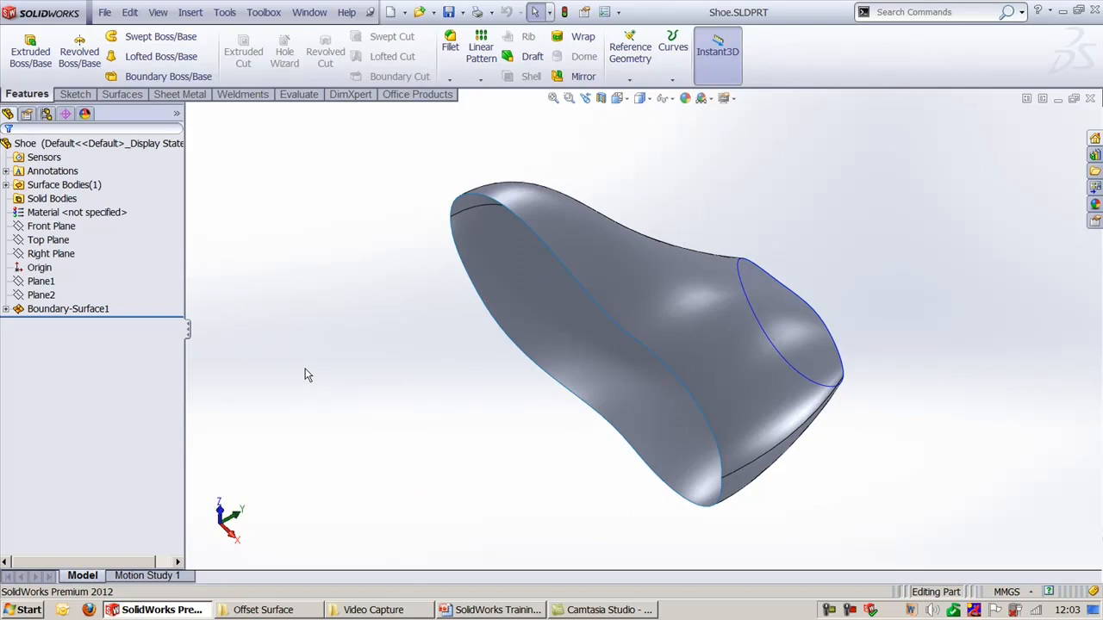
pyautogui.moveTo(425, 452); pyautogui.dragTo(322, 165, button='middle')
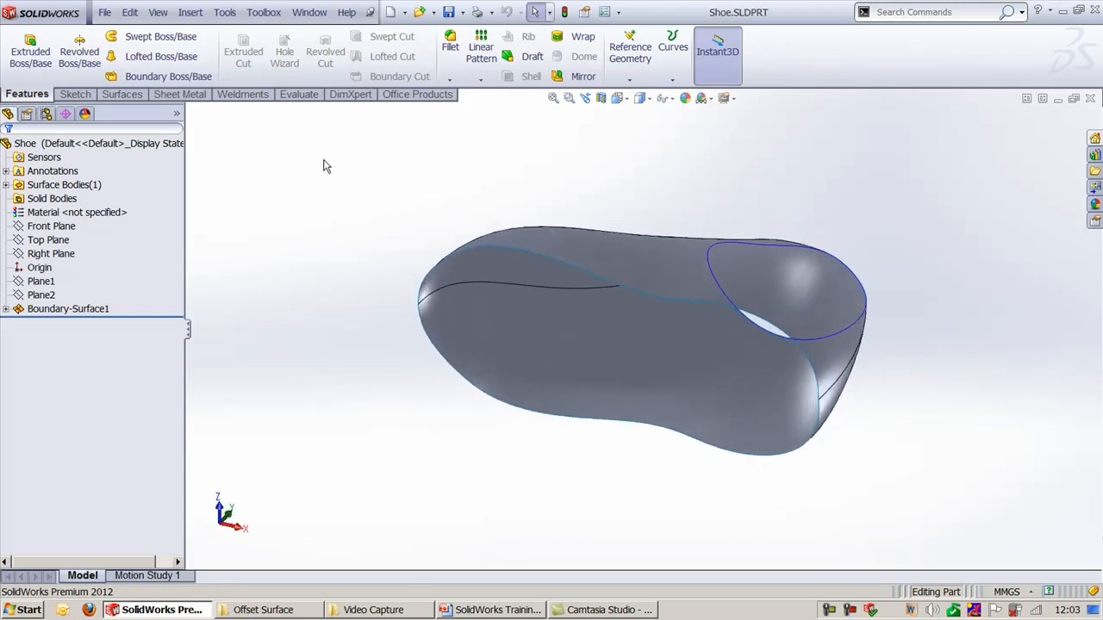
pyautogui.click(315, 155)
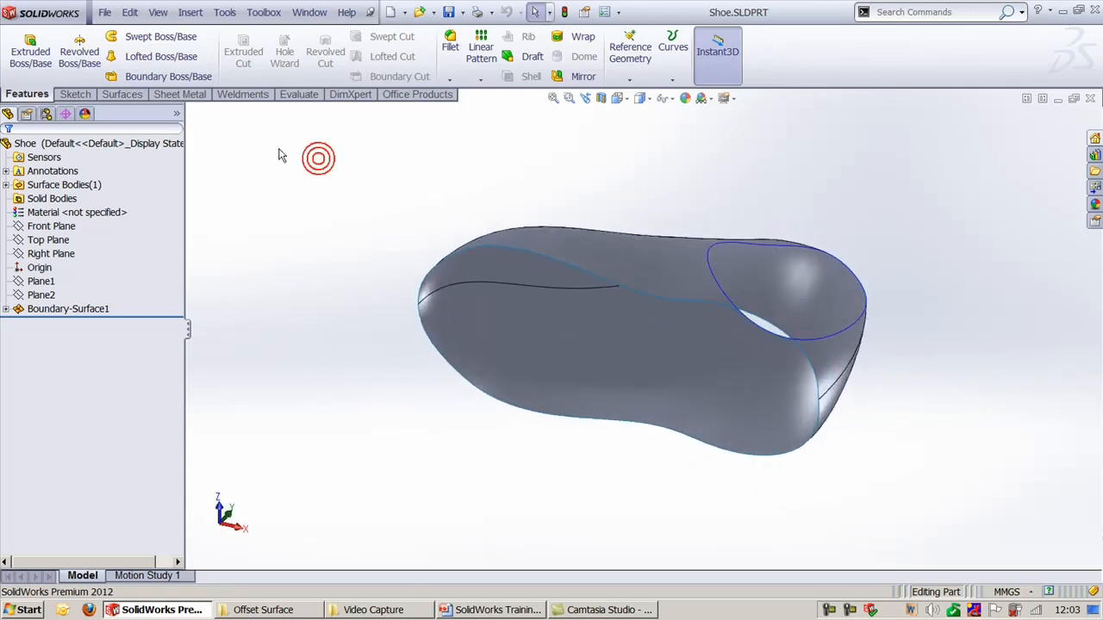
pyautogui.click(120, 96)
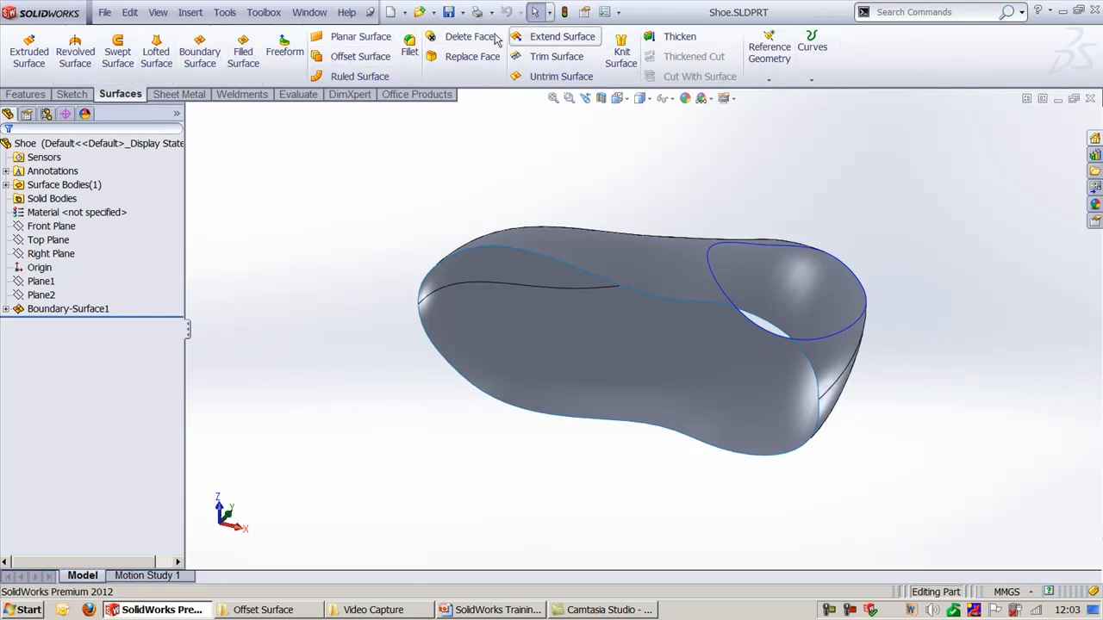
pyautogui.click(190, 12)
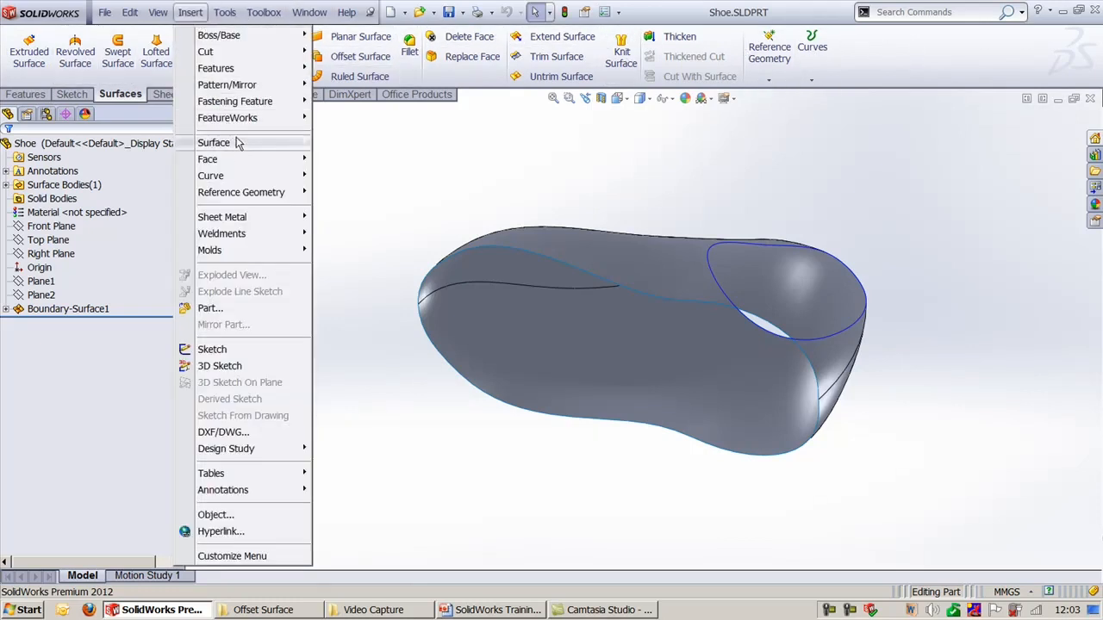
pyautogui.moveTo(238, 147)
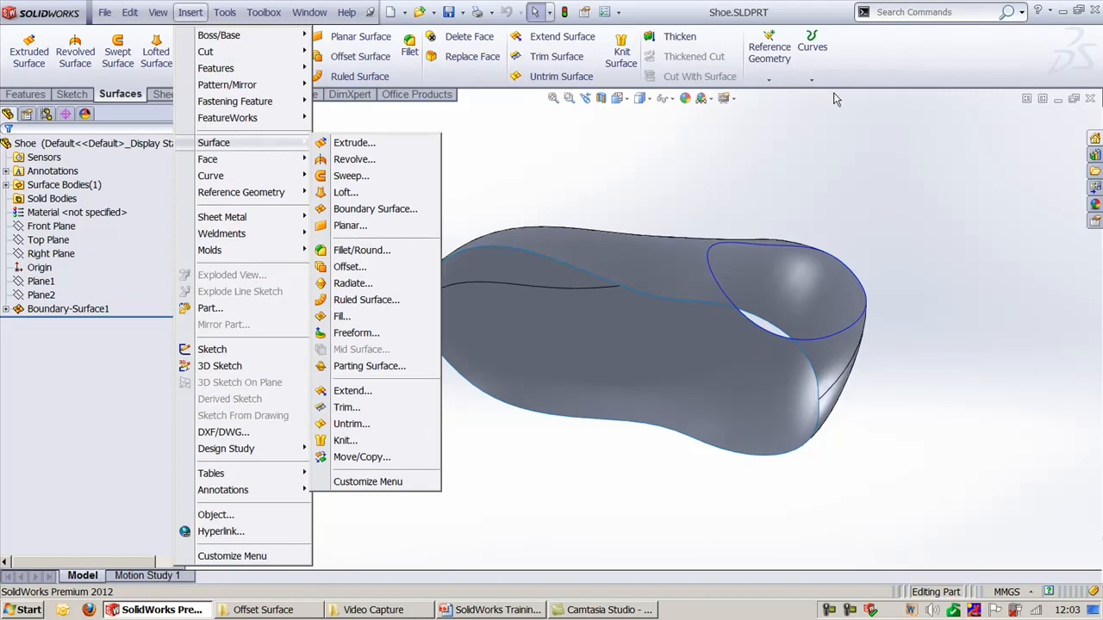
pyautogui.click(835, 114)
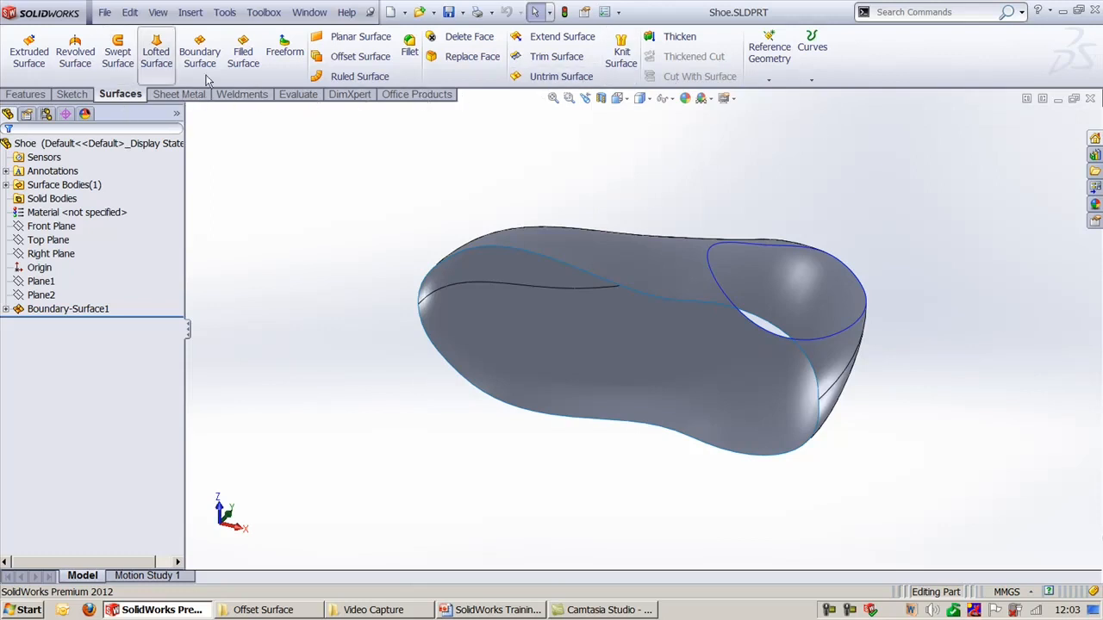
pyautogui.rightClick(182, 96)
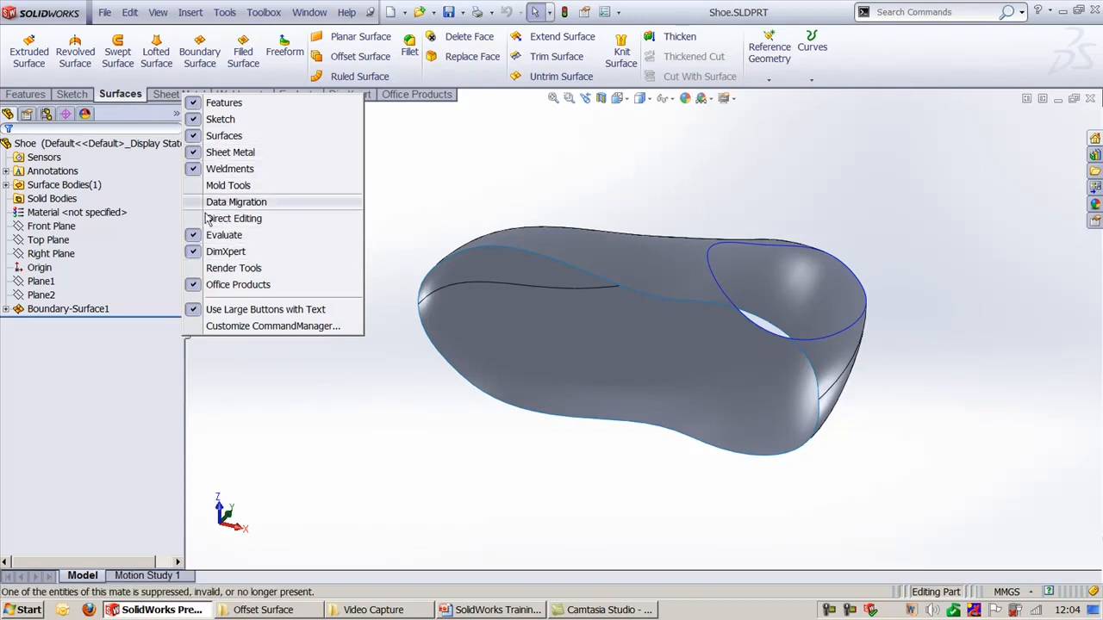
pyautogui.click(456, 129)
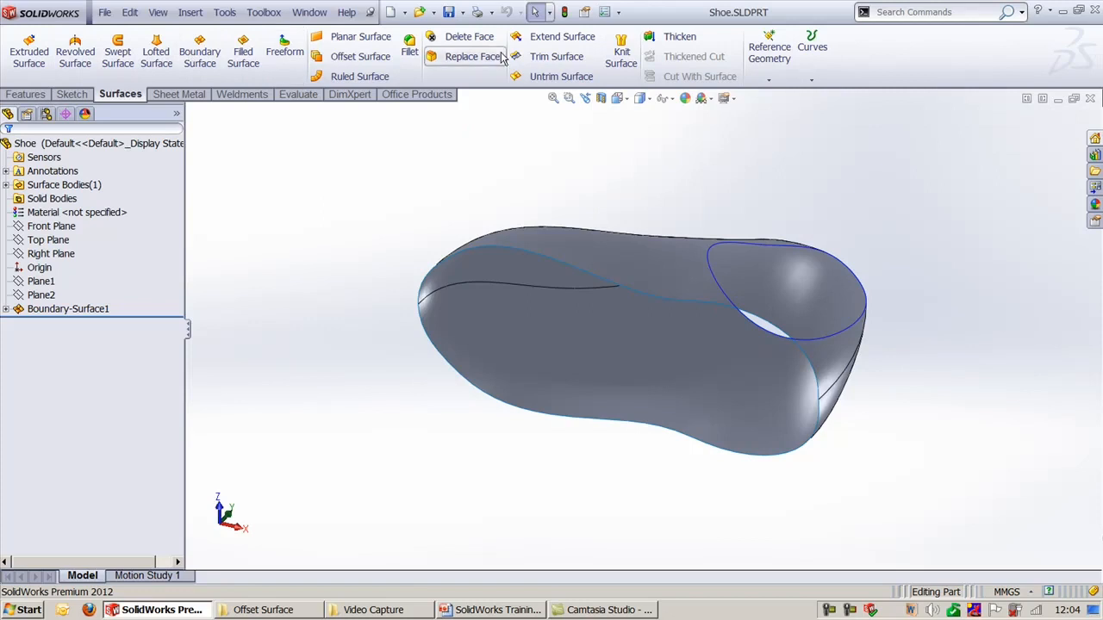
# Close the shoe's open sole with a planar surface bounded by its two bottom edges.
pyautogui.click(362, 39)
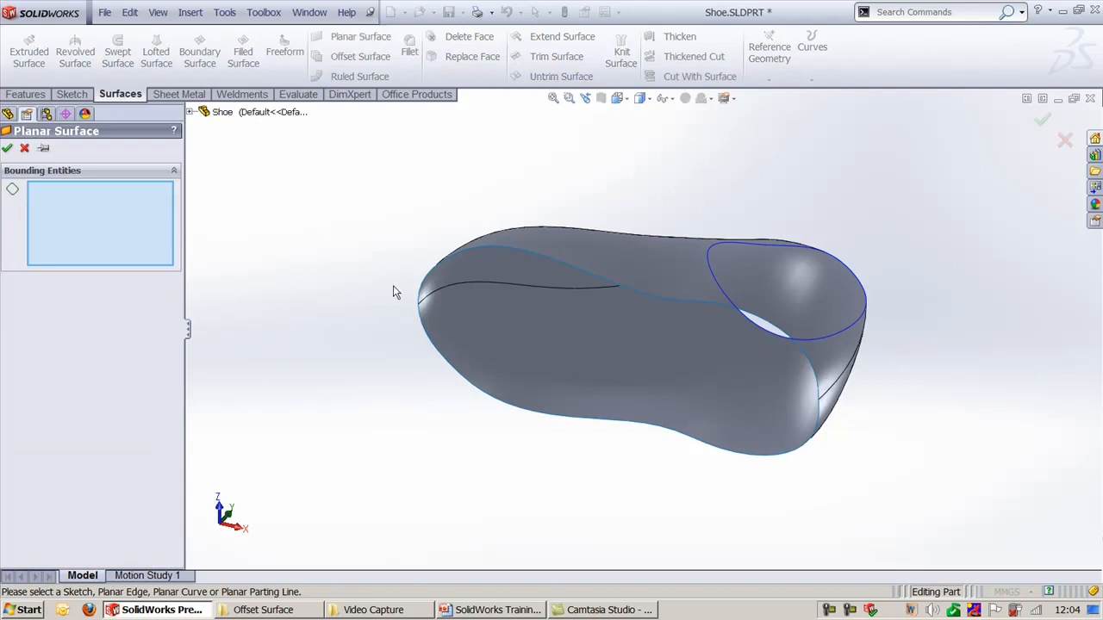
pyautogui.click(431, 281)
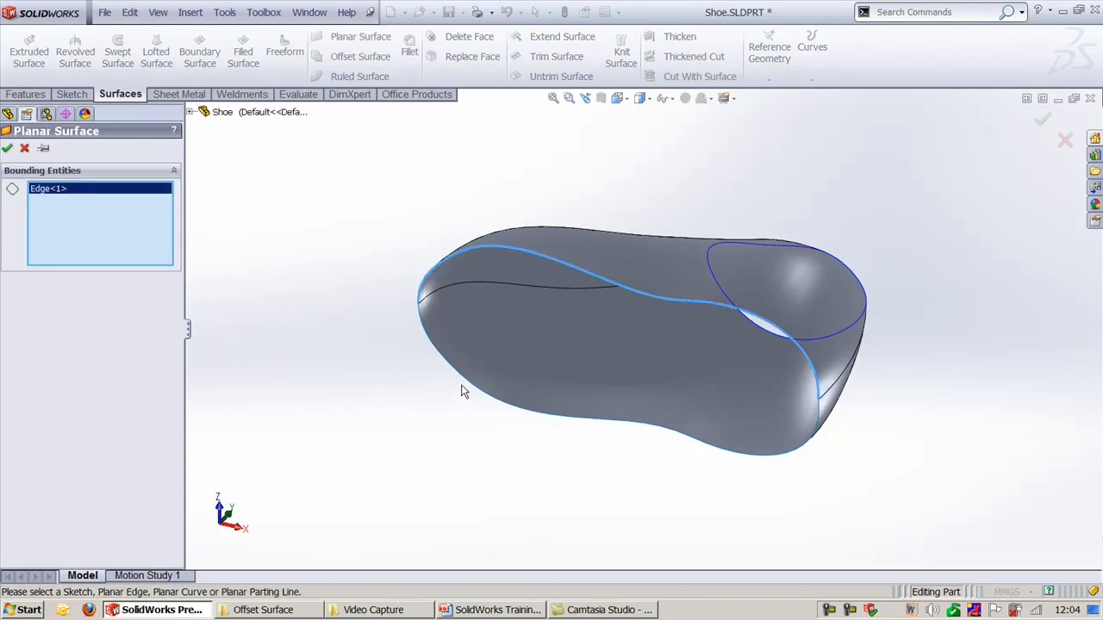
pyautogui.click(466, 384)
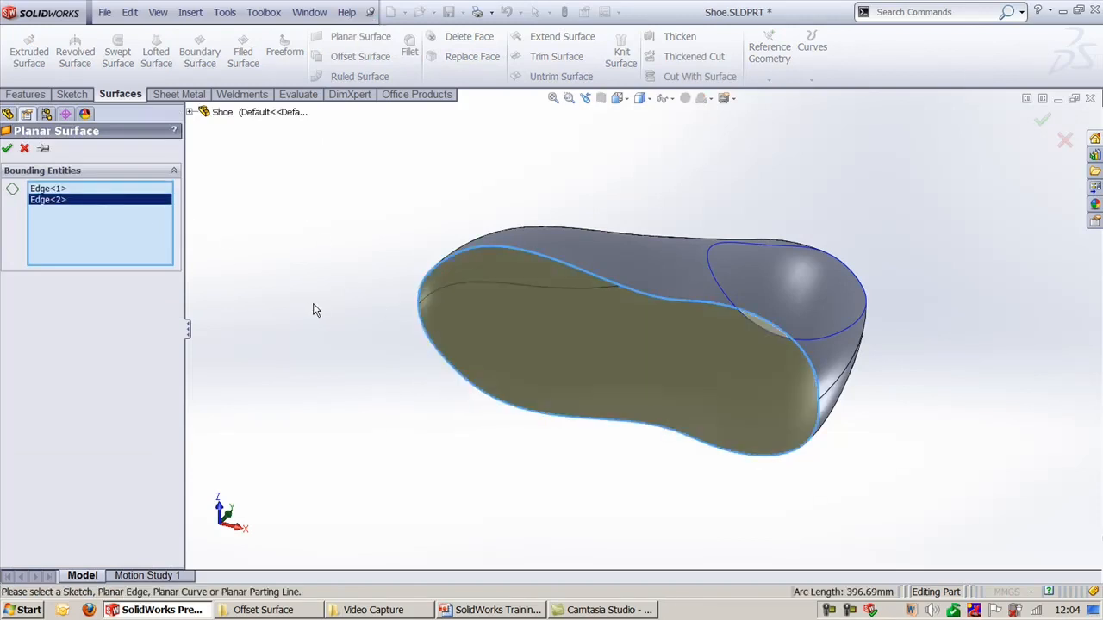
pyautogui.click(7, 149)
pyautogui.moveTo(384, 285); pyautogui.dragTo(507, 501, button='middle')
pyautogui.moveTo(526, 319); pyautogui.dragTo(886, 413, button='middle')
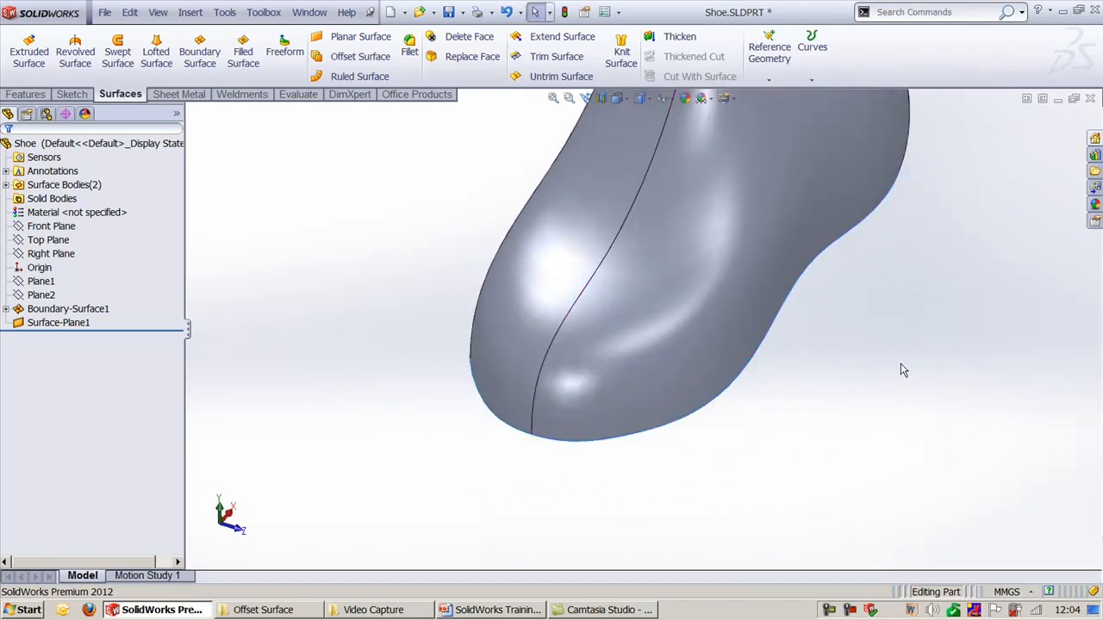
pyautogui.moveTo(903, 369); pyautogui.dragTo(752, 482, button='middle')
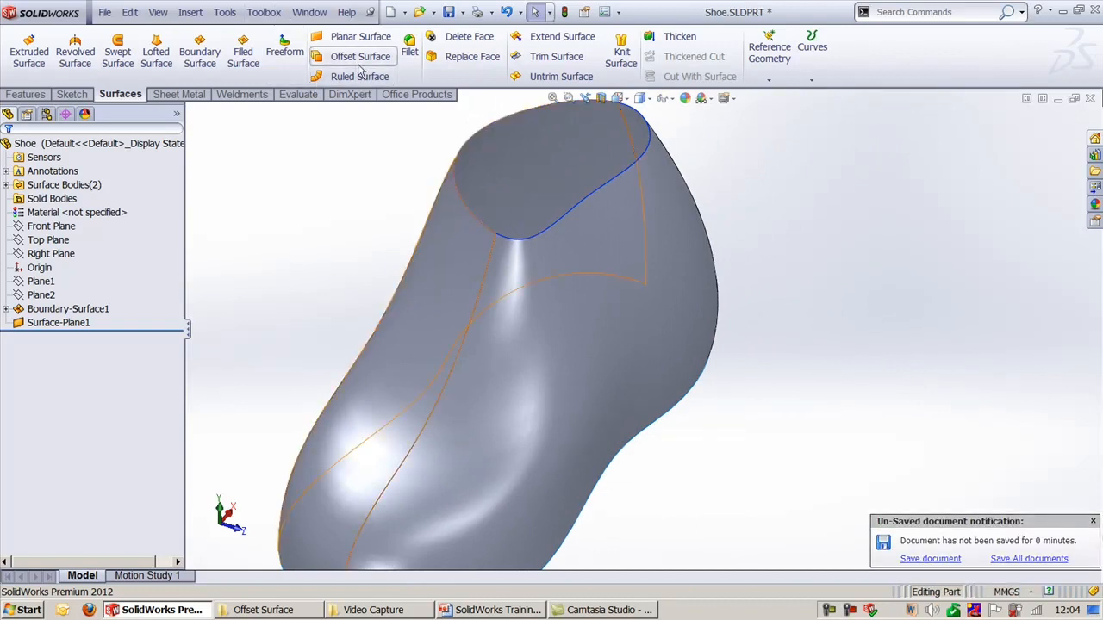
# Close the shoe part and inspect the curved extruded loop in the Ruled Surfae part from below.
pyautogui.click(1090, 98)
pyautogui.click(618, 337)
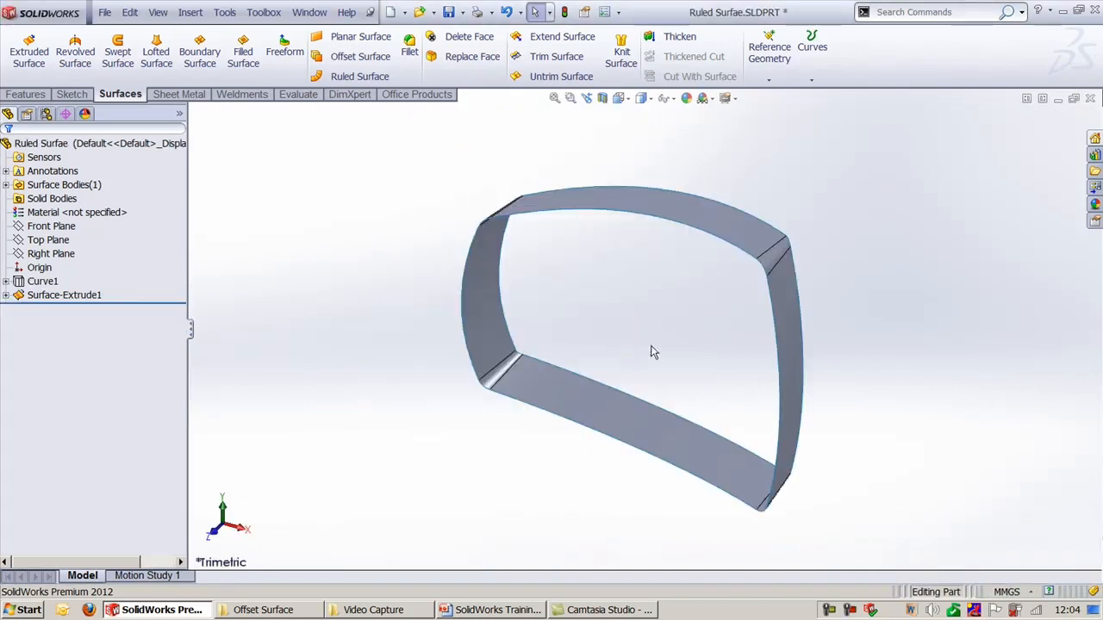
pyautogui.moveTo(584, 305); pyautogui.dragTo(565, 548, button='middle')
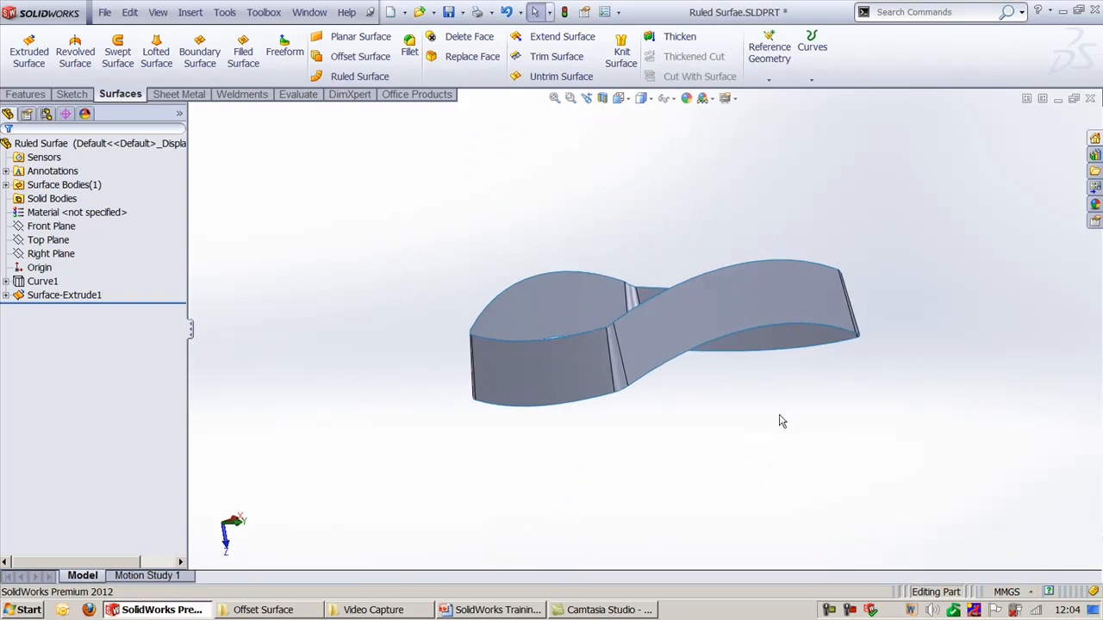
pyautogui.moveTo(782, 421); pyautogui.dragTo(698, 459, button='middle')
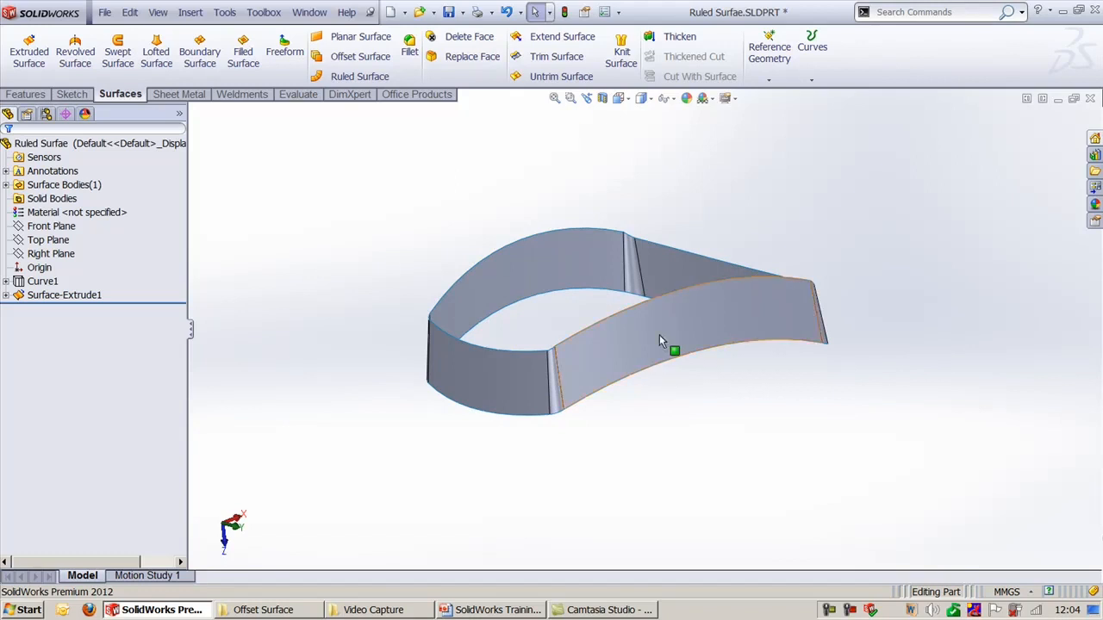
pyautogui.moveTo(578, 296); pyautogui.dragTo(569, 321, button='middle')
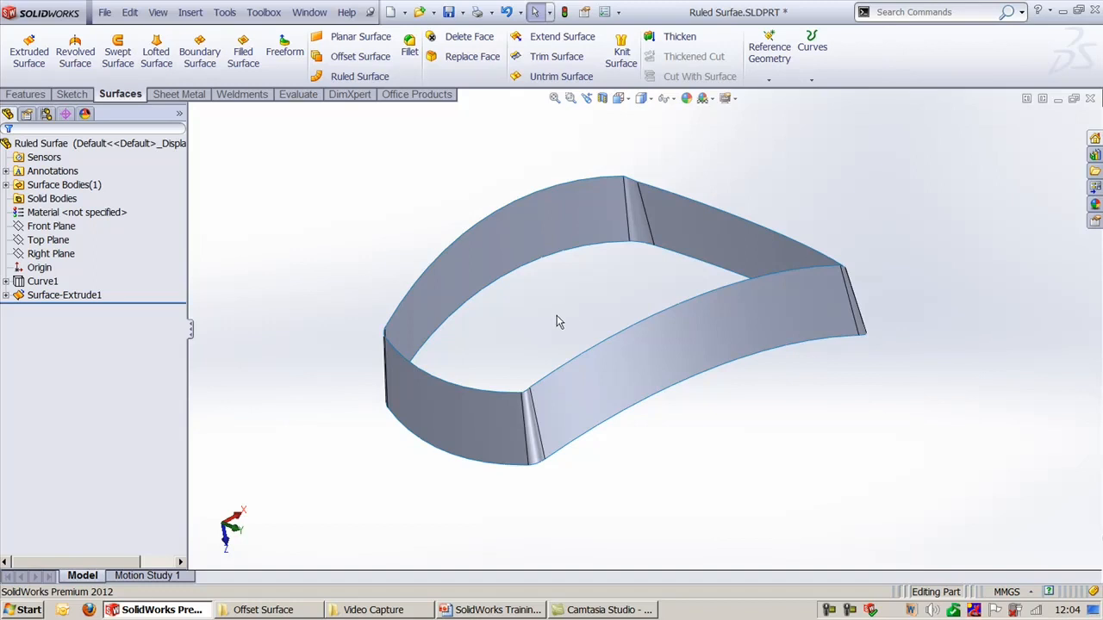
# Start a Ruled Surface of type Normal to Surface with the long bottom edge, the adjoining corner edge and the curved end edge.
pyautogui.click(360, 76)
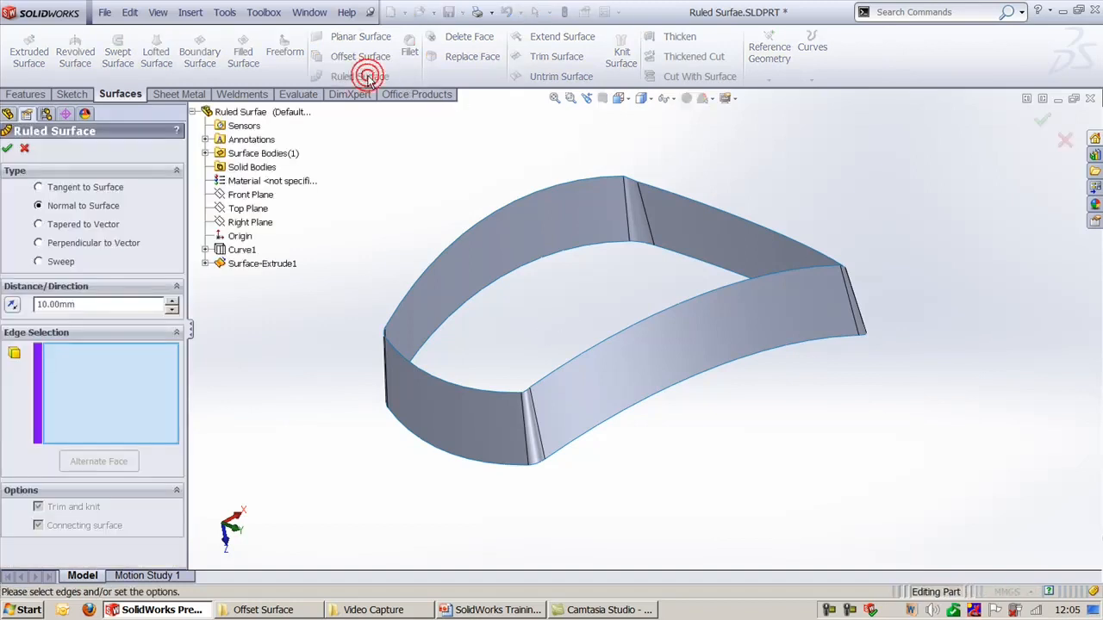
pyautogui.click(68, 190)
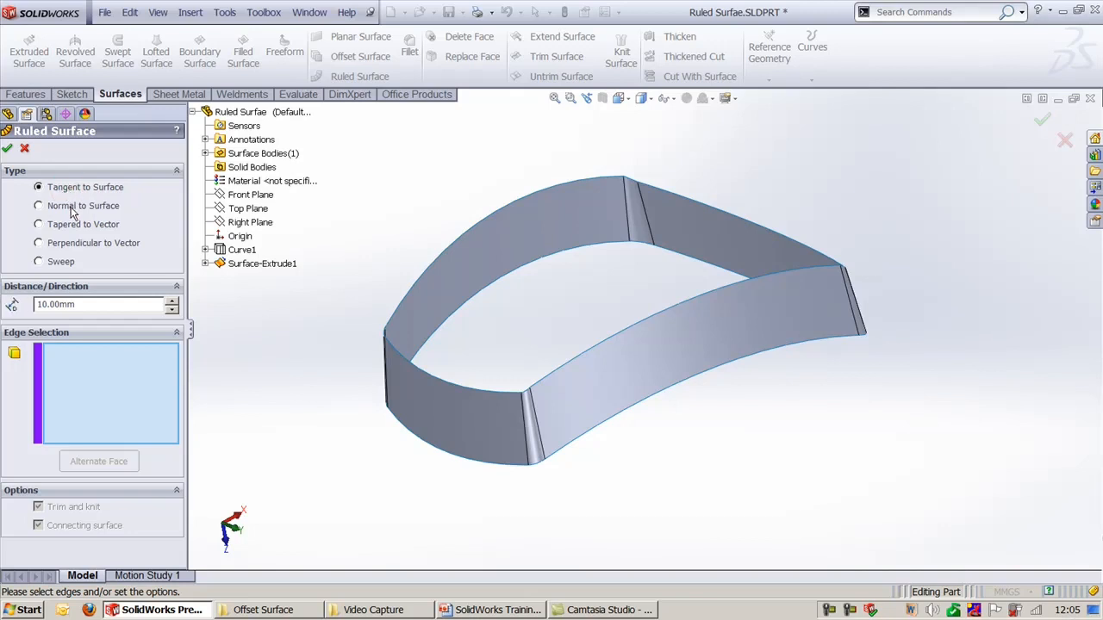
pyautogui.click(73, 211)
pyautogui.click(106, 392)
pyautogui.click(571, 445)
pyautogui.scroll(3, 507, 527)
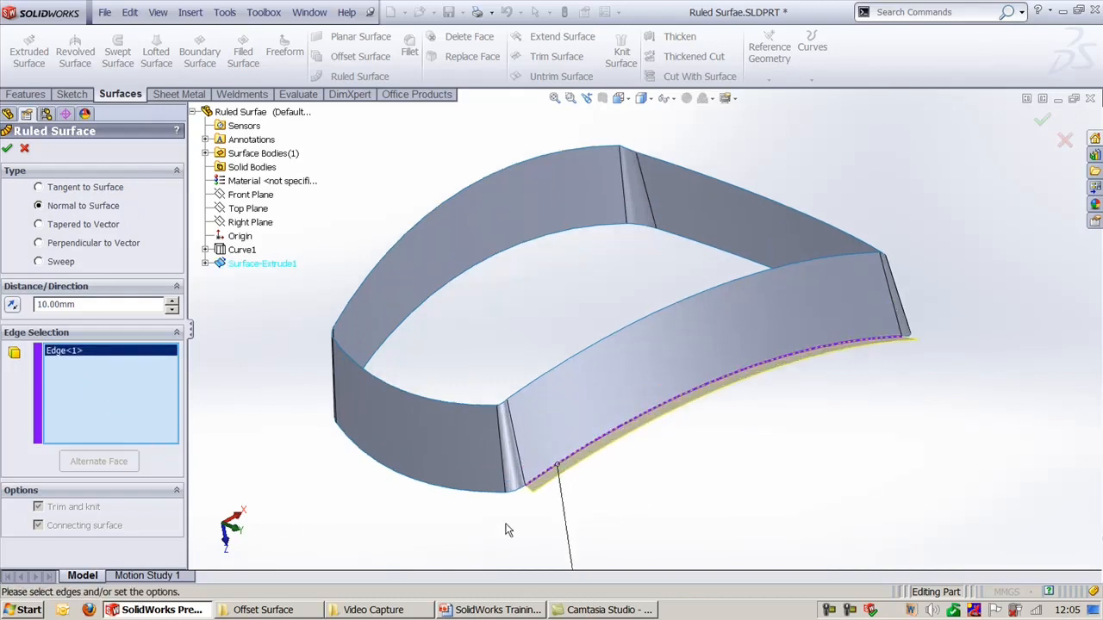
pyautogui.click(485, 522)
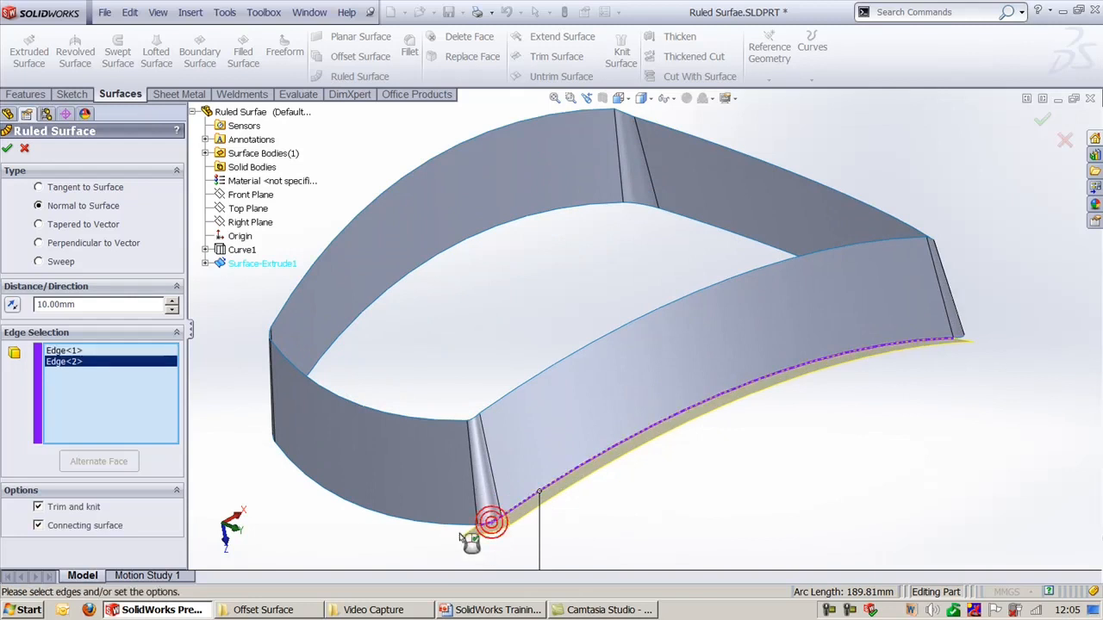
pyautogui.click(454, 530)
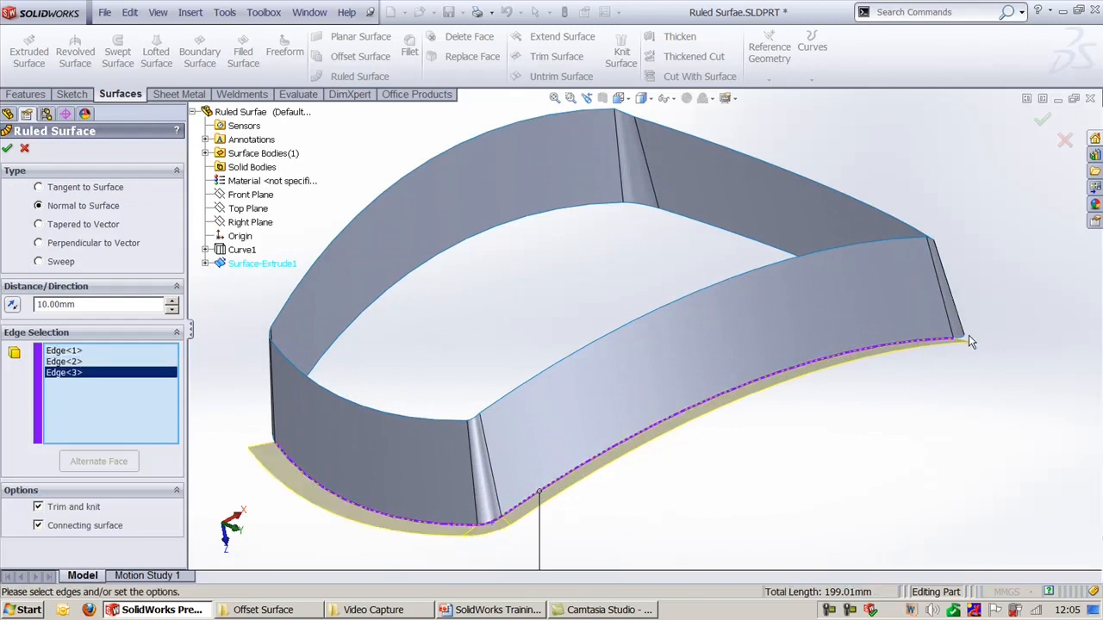
# Add the remaining bottom edges and corner edges to the ruled surface until the selection closes around the loop.
pyautogui.click(964, 339)
pyautogui.moveTo(963, 339); pyautogui.dragTo(837, 526, button='middle')
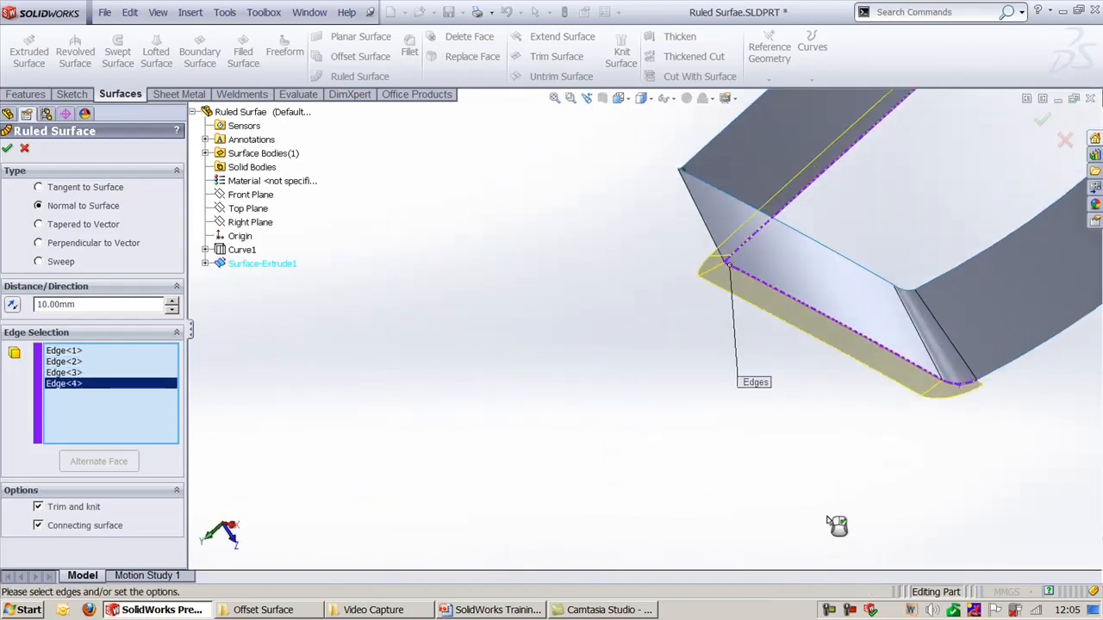
pyautogui.click(994, 375)
pyautogui.scroll(5, 603, 480)
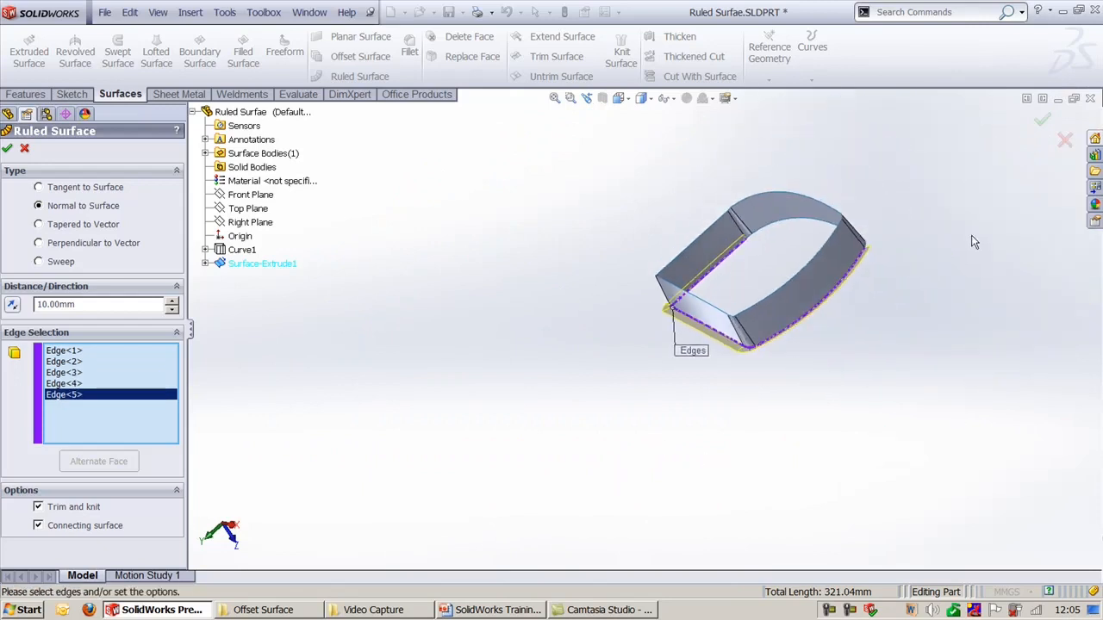
pyautogui.scroll(-4, 894, 234)
pyautogui.keyDown('ctrl'); pyautogui.moveTo(1010, 204); pyautogui.dragTo(739, 371, button='middle'); pyautogui.keyUp('ctrl')
pyautogui.scroll(-4, 819, 340)
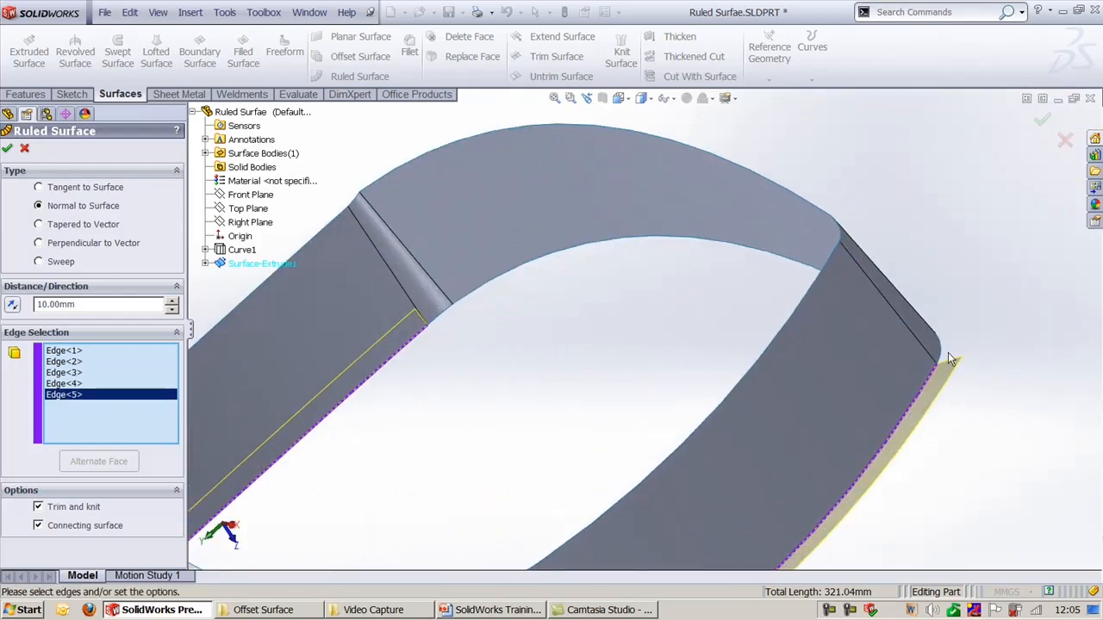
pyautogui.click(946, 359)
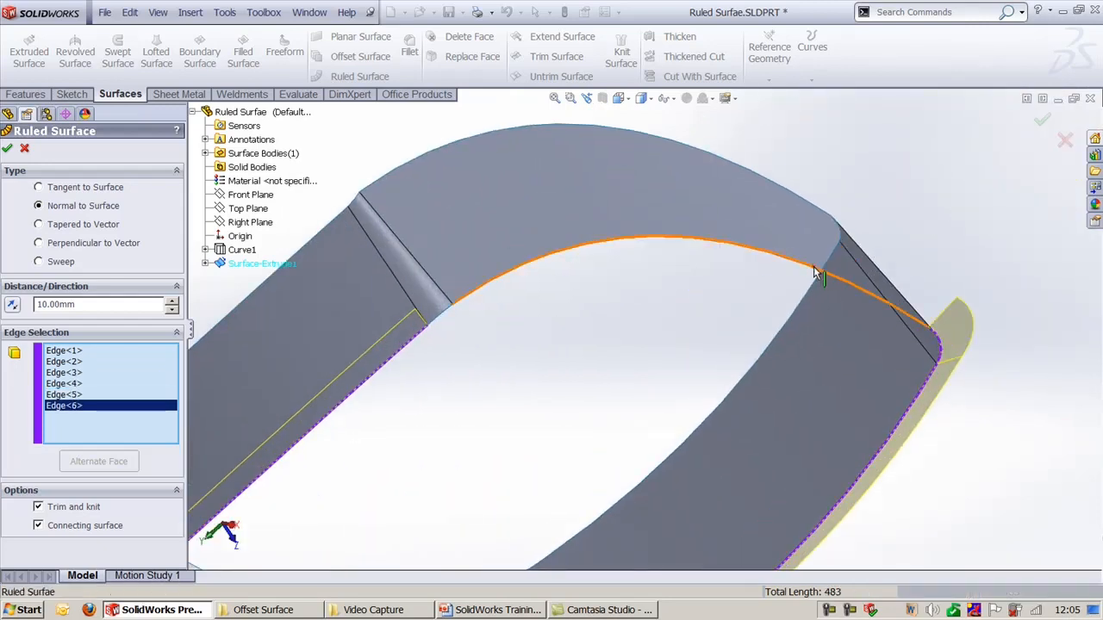
pyautogui.click(818, 271)
pyautogui.click(443, 312)
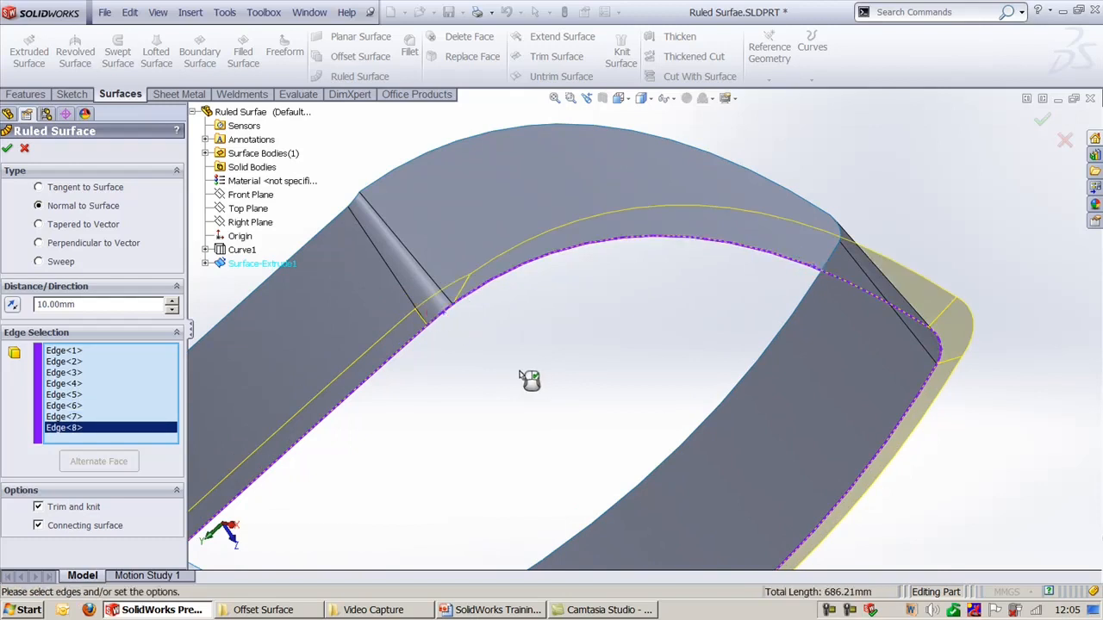
# Check the normal flange preview around the loop and set the ruled surface distance to 30 mm.
pyautogui.hotkey('ctrl', '7')
pyautogui.moveTo(527, 378); pyautogui.dragTo(543, 470, button='middle')
pyautogui.scroll(-3, 543, 471)
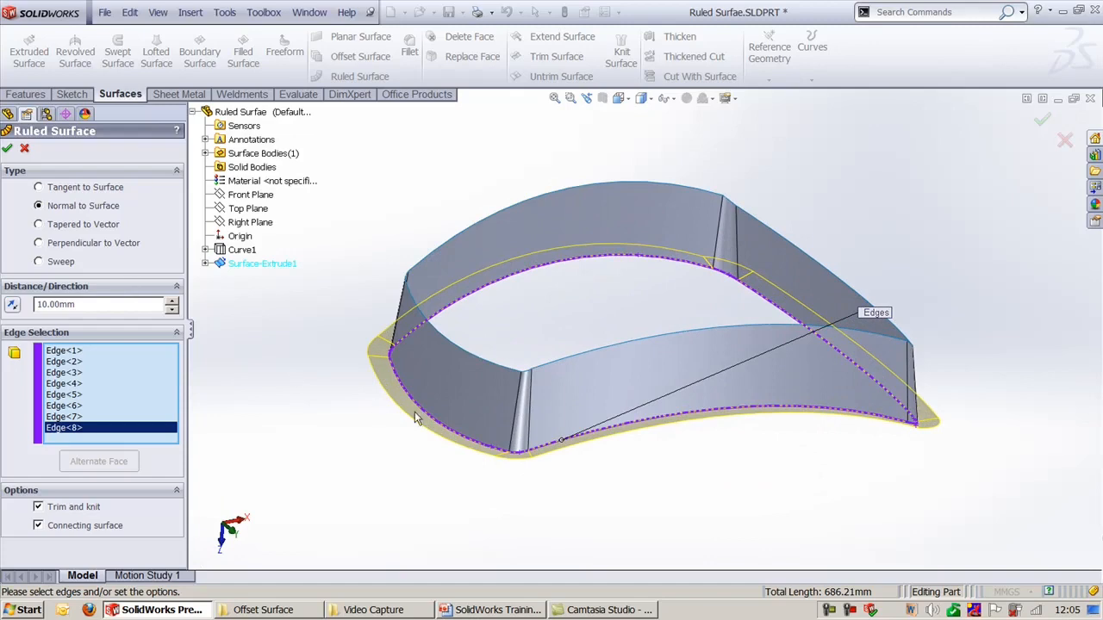
pyautogui.scroll(-5, 414, 411)
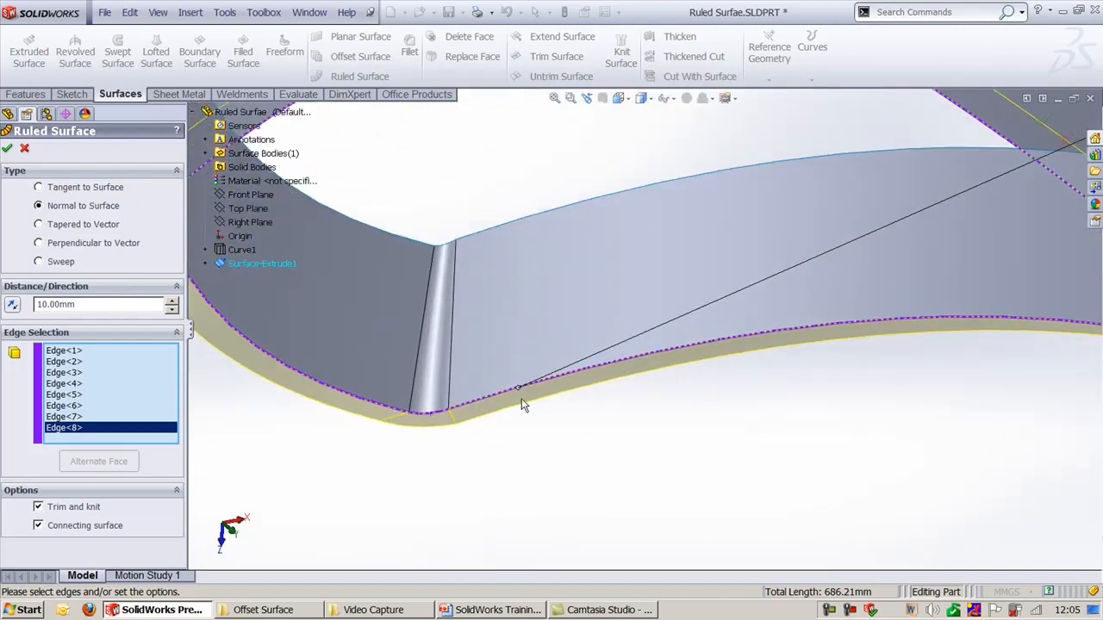
pyautogui.keyDown('ctrl'); pyautogui.moveTo(571, 433); pyautogui.dragTo(626, 520, button='middle'); pyautogui.keyUp('ctrl')
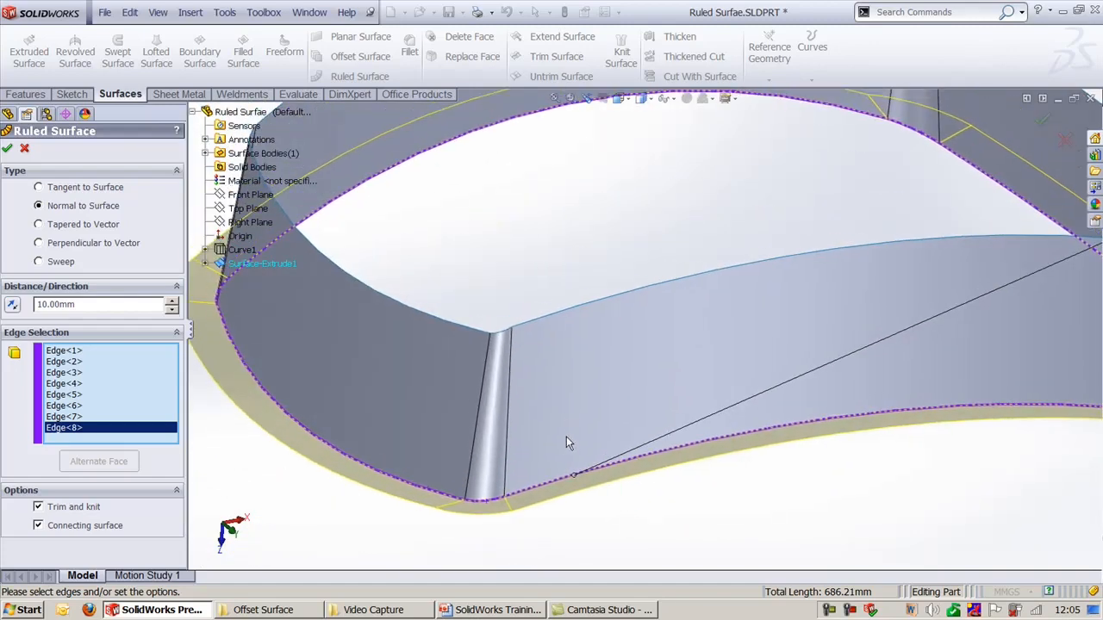
pyautogui.moveTo(566, 438)
pyautogui.mouseDown(button='middle')
pyautogui.moveTo(652, 409)
pyautogui.moveTo(585, 497)
pyautogui.moveTo(519, 468)
pyautogui.moveTo(510, 439)
pyautogui.moveTo(588, 436)
pyautogui.mouseUp(button='middle')
pyautogui.scroll(3, 718, 408)
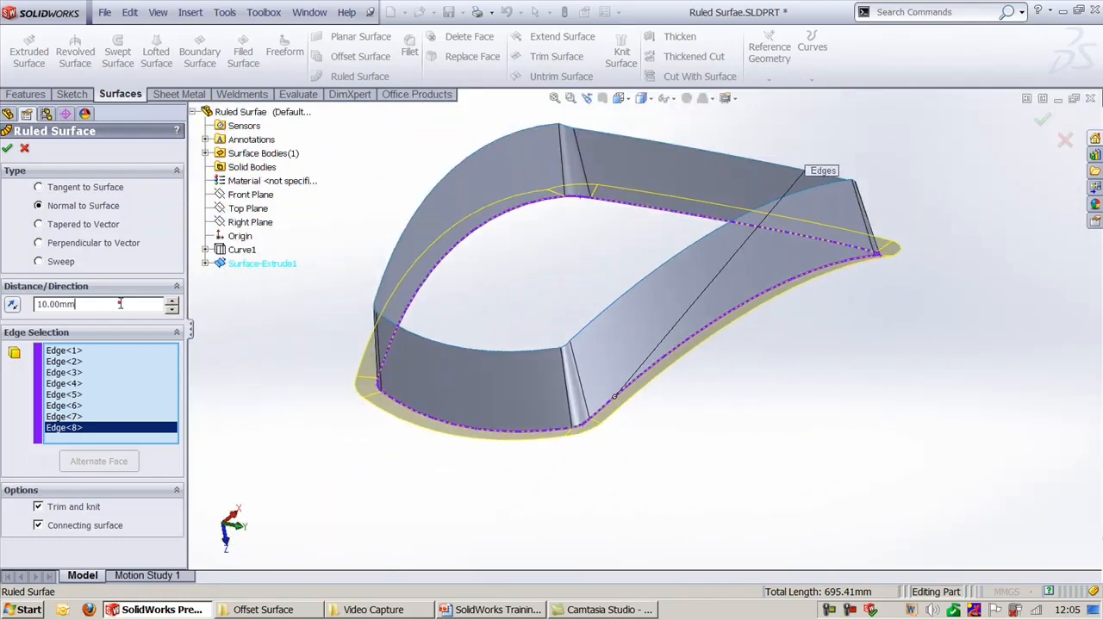
pyautogui.doubleClick(120, 304)
pyautogui.write('30')
pyautogui.press('Return')
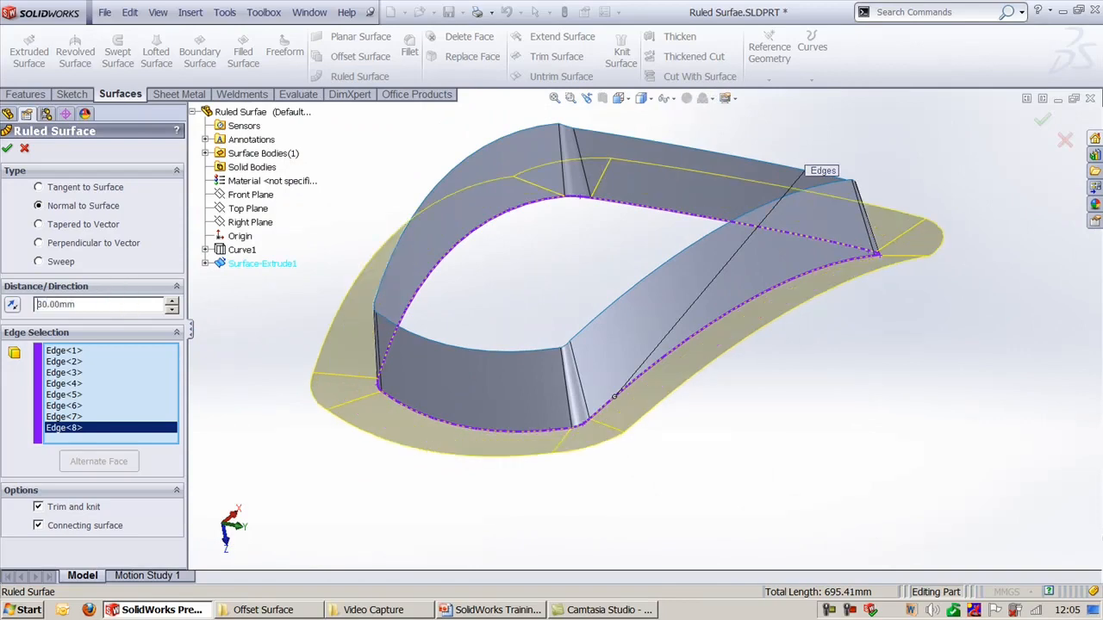
pyautogui.moveTo(578, 433); pyautogui.dragTo(614, 326, button='middle')
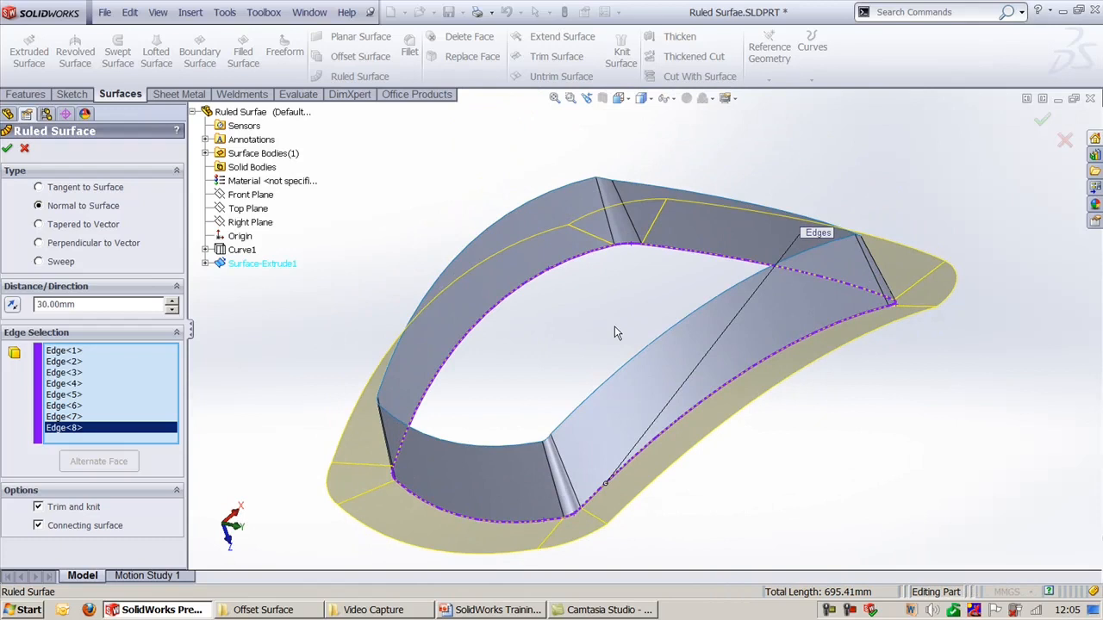
# Try the Tangent to Surface type on the whole loop, return to Normal to Surface and clear all selected edges.
pyautogui.click(81, 188)
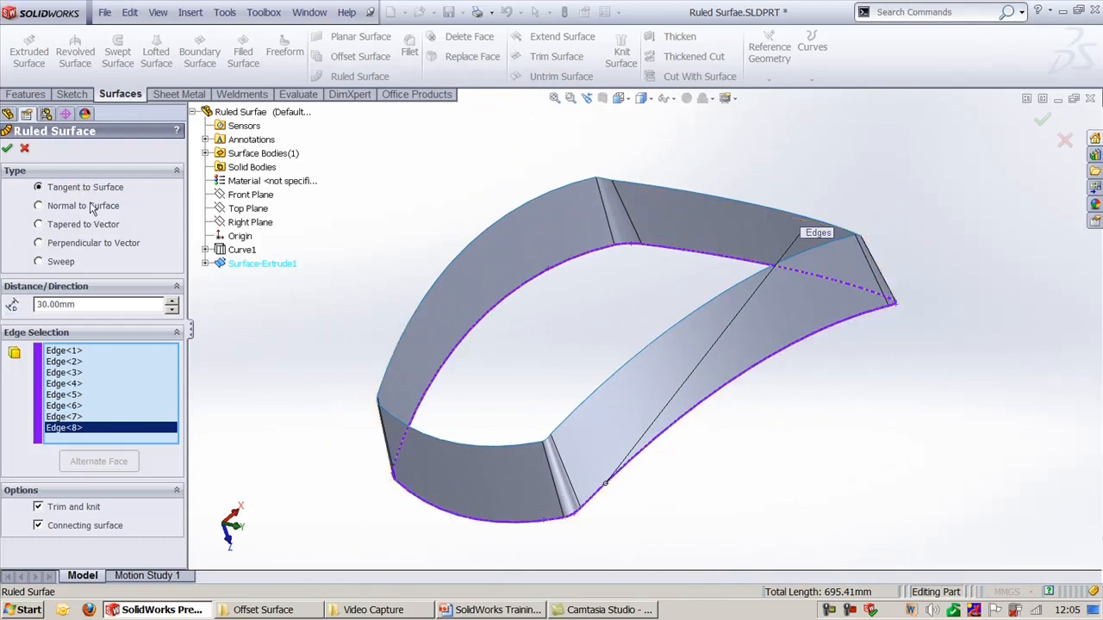
pyautogui.click(86, 206)
pyautogui.rightClick(116, 373)
pyautogui.click(136, 386)
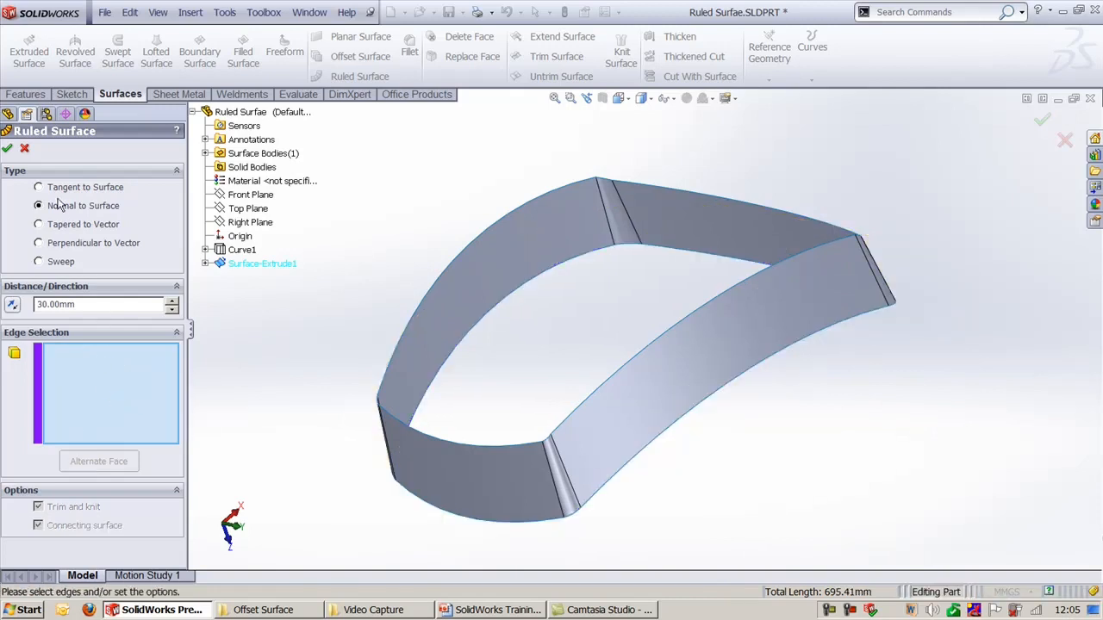
# Select only the curved end's bottom edge and compare the Tangent to Surface and Normal to Surface types on it.
pyautogui.click(57, 189)
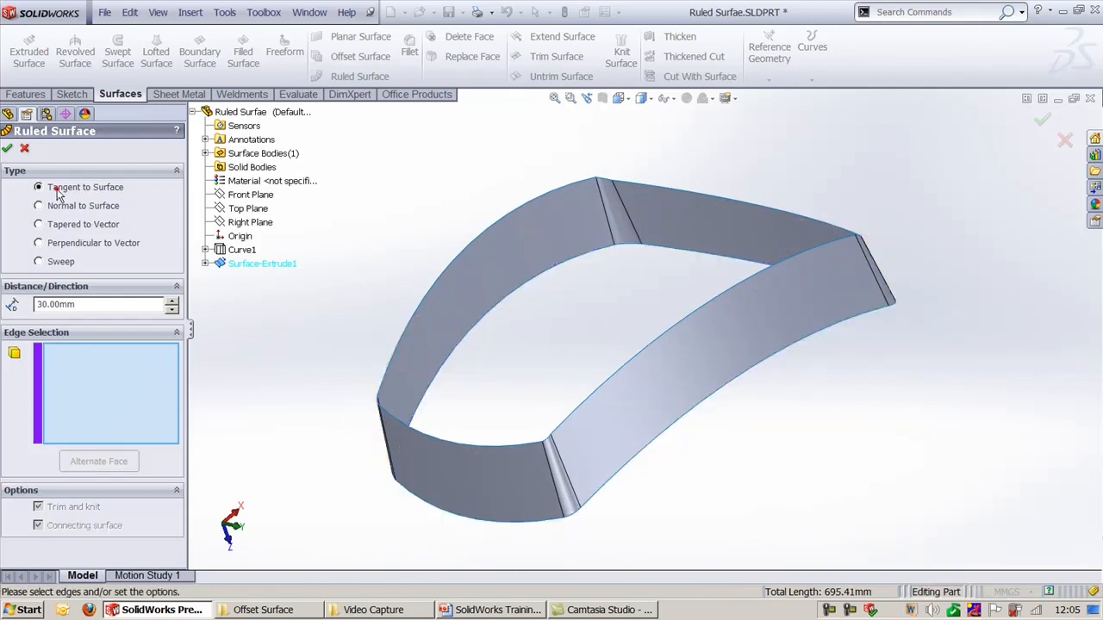
pyautogui.click(503, 522)
pyautogui.moveTo(505, 524); pyautogui.dragTo(573, 400, button='middle')
pyautogui.click(74, 207)
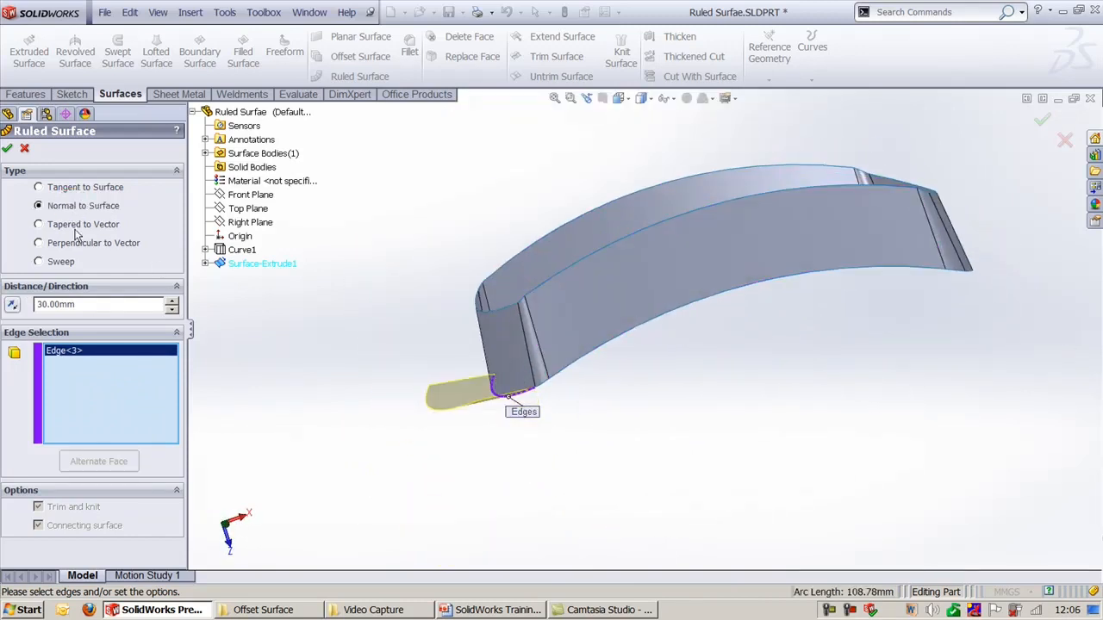
# Change the type to Tapered to Vector, trying the Top Plane as reference vector and replacing it with the Front Plane.
pyautogui.click(73, 229)
pyautogui.moveTo(282, 343); pyautogui.dragTo(310, 380, button='middle')
pyautogui.click(100, 328)
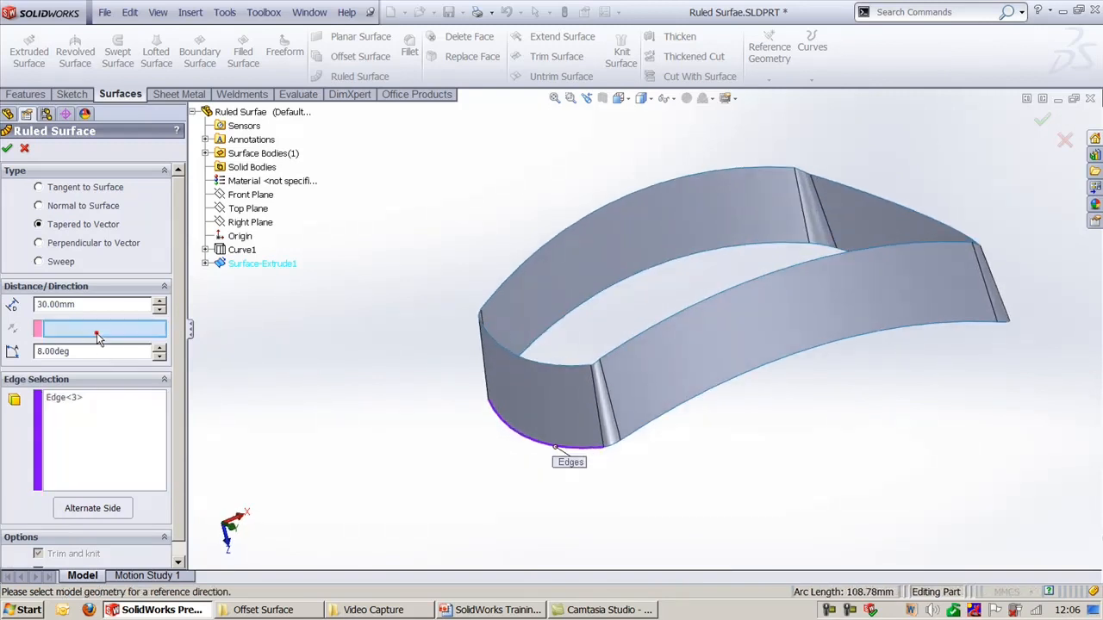
pyautogui.click(241, 211)
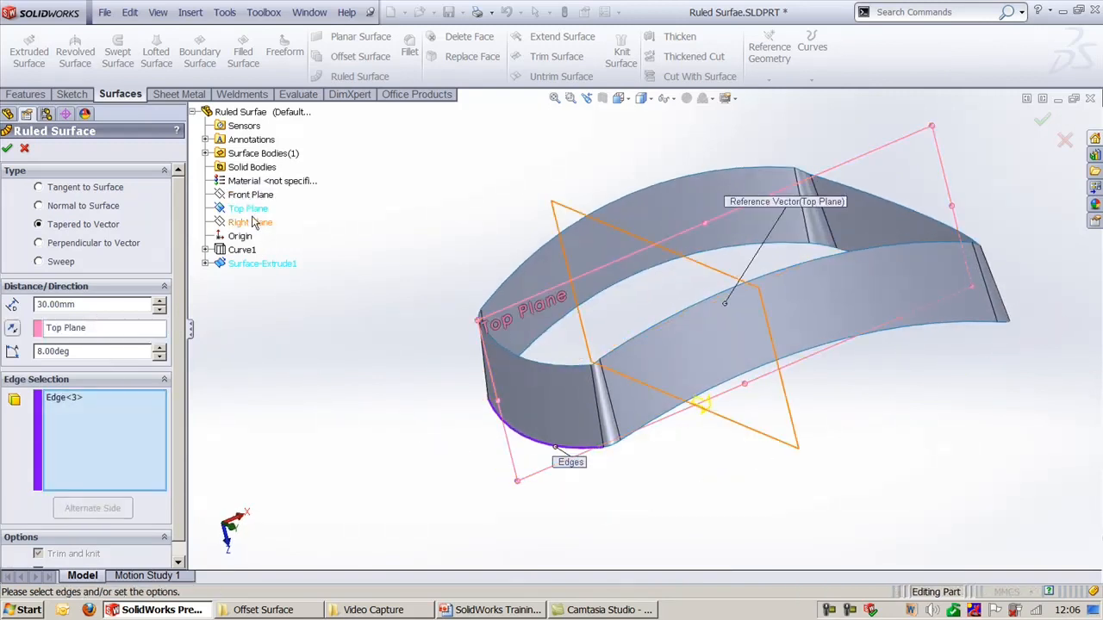
pyautogui.click(95, 328)
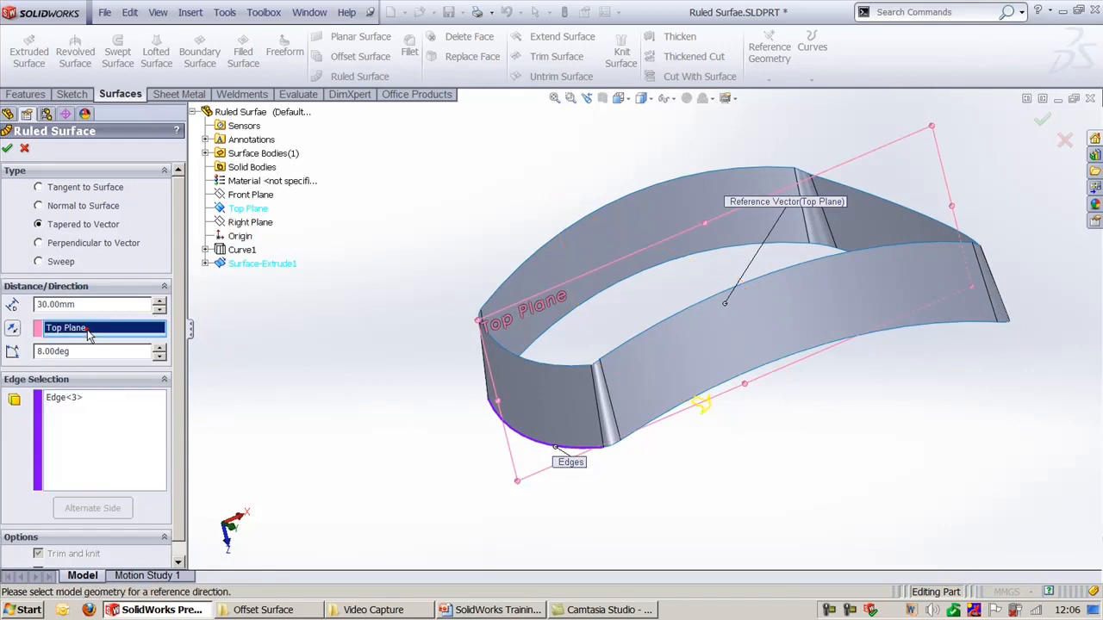
pyautogui.click(244, 195)
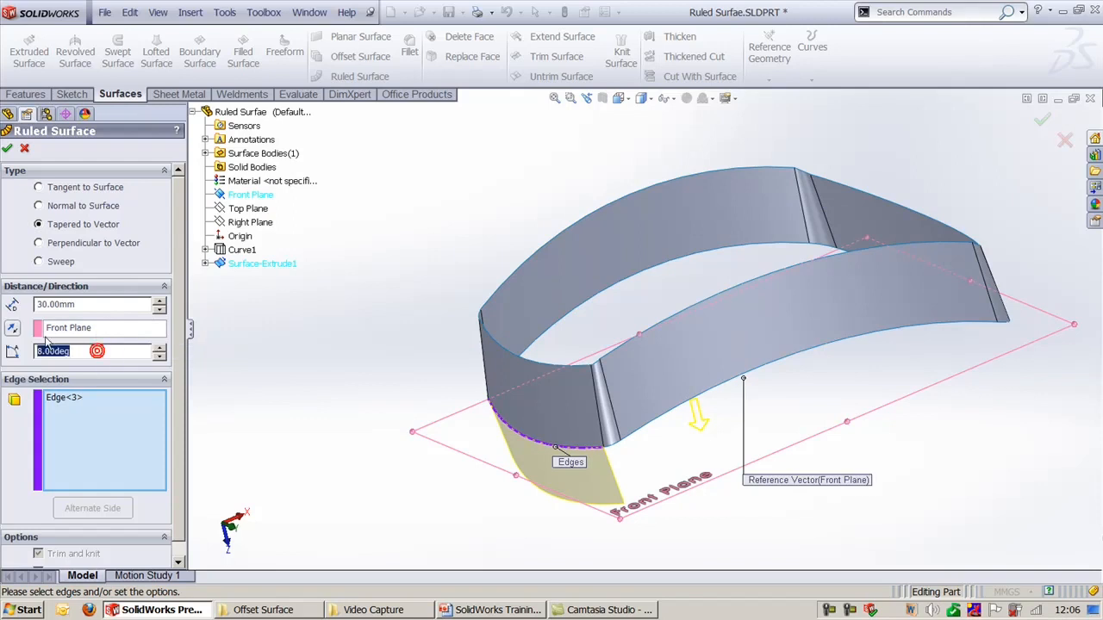
# Reverse the taper direction and set the taper angle to 45 degrees.
pyautogui.click(13, 329)
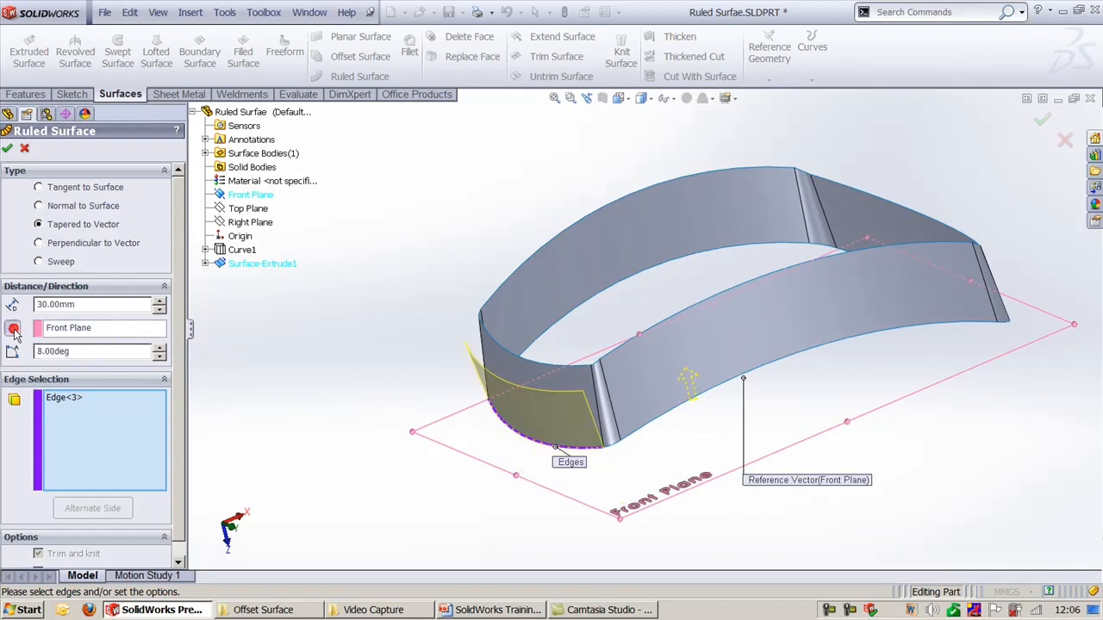
pyautogui.click(95, 357)
pyautogui.write('45')
pyautogui.press('Return')
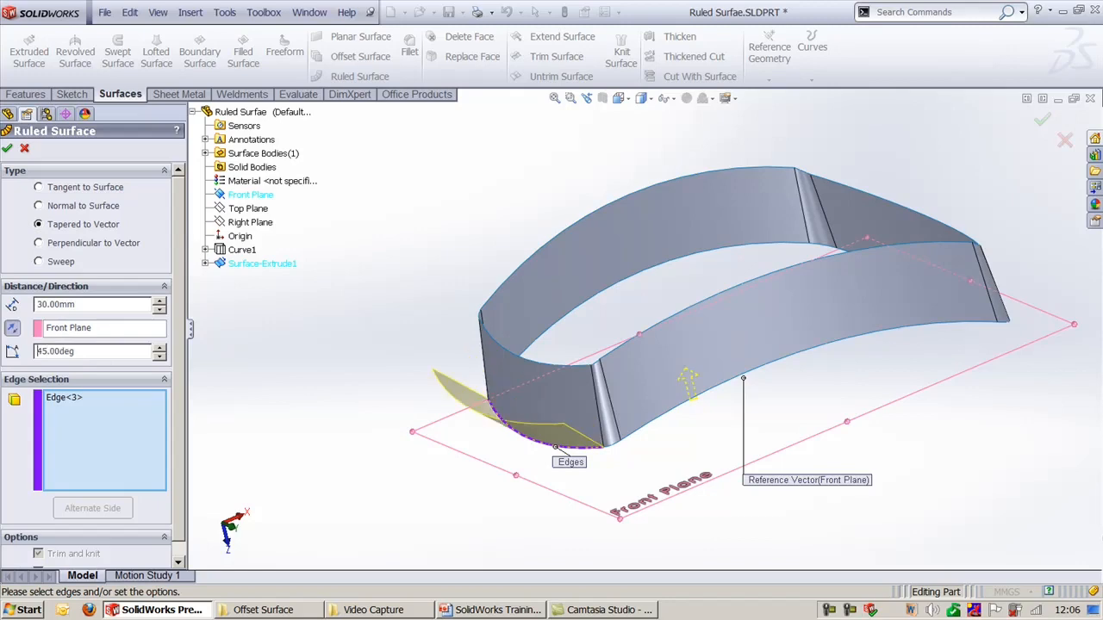
pyautogui.moveTo(558, 429); pyautogui.dragTo(508, 399, button='middle')
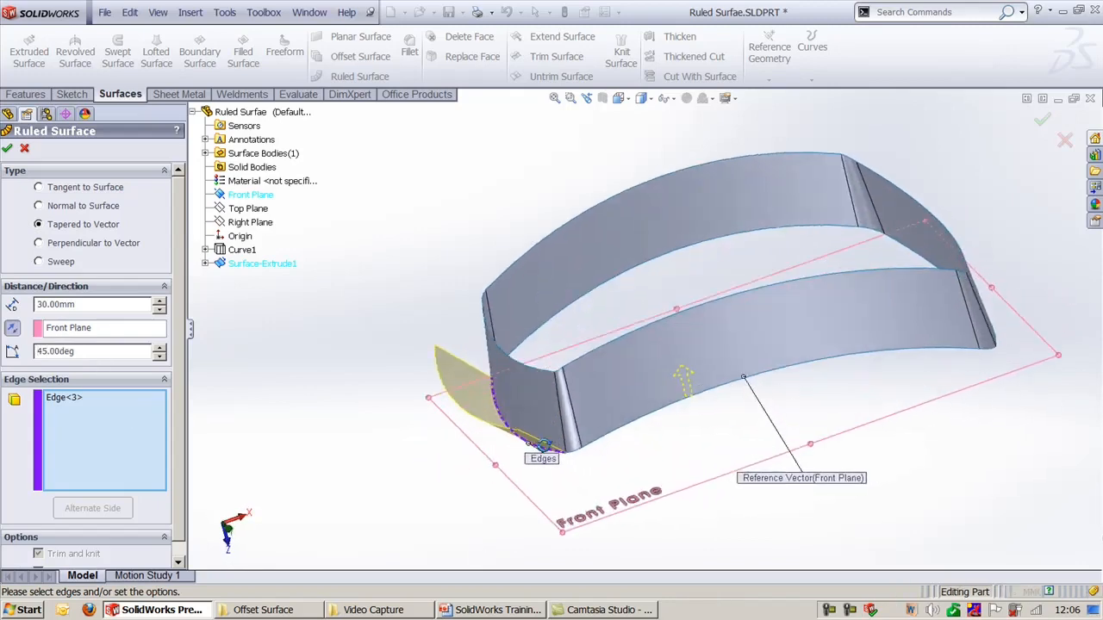
pyautogui.scroll(-2, 507, 396)
# Switch the ruled surface type to Sweep and add the adjoining corner edge and long bottom edge to the selection.
pyautogui.click(75, 245)
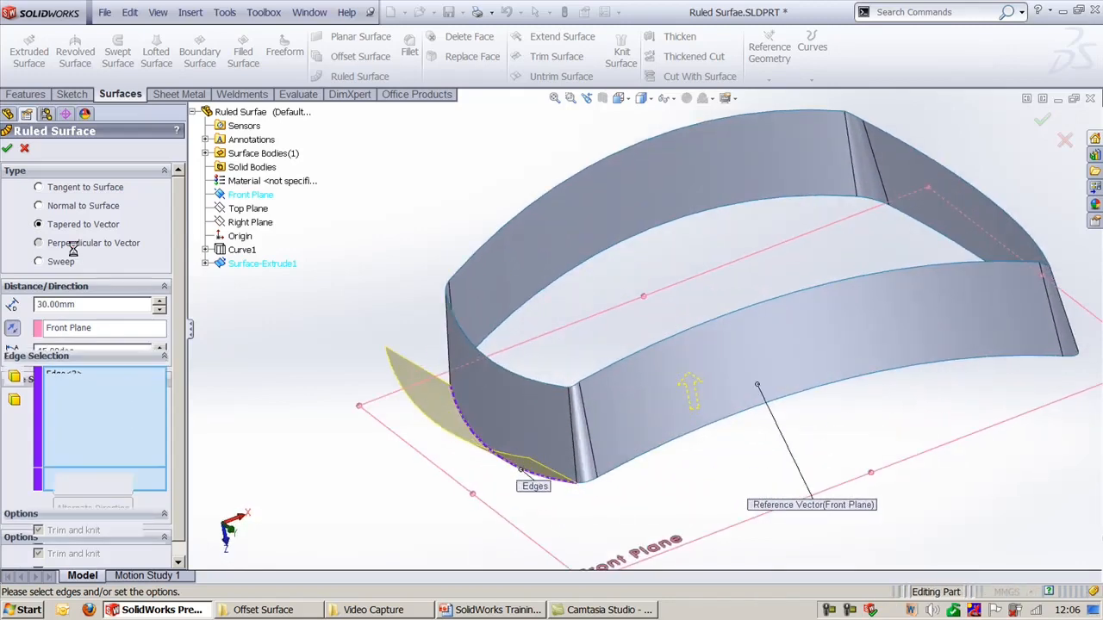
pyautogui.click(67, 263)
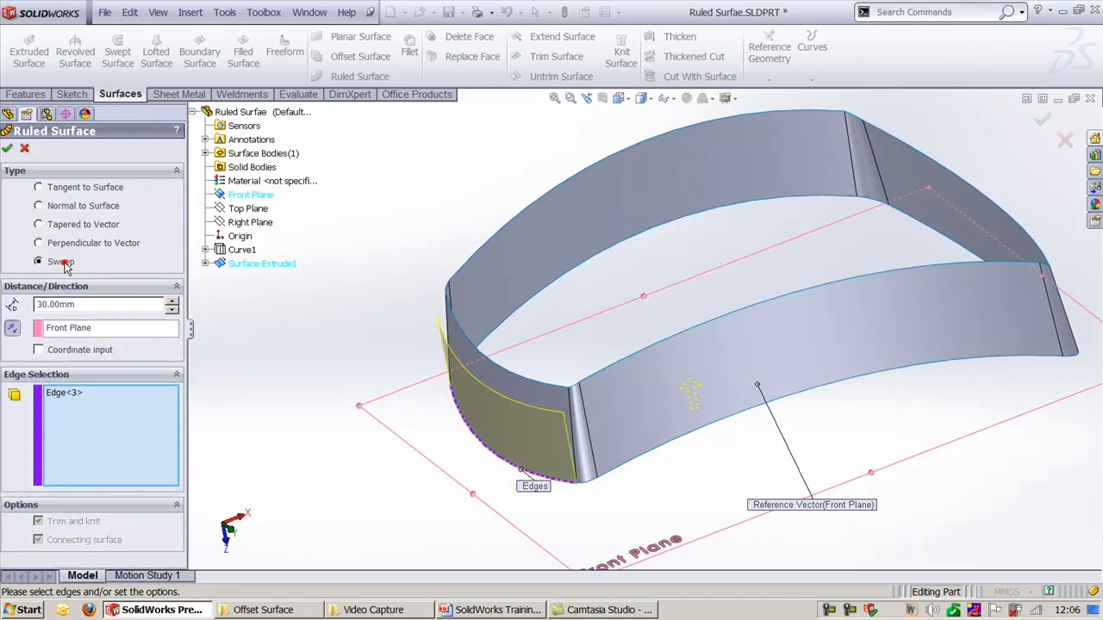
pyautogui.click(69, 393)
pyautogui.click(591, 488)
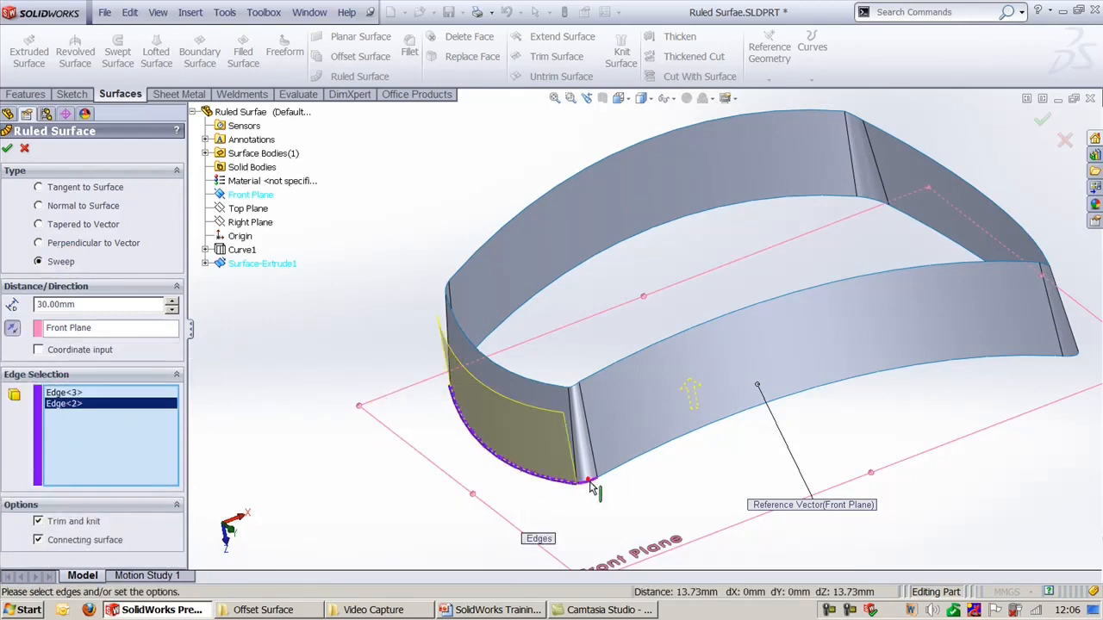
pyautogui.click(632, 465)
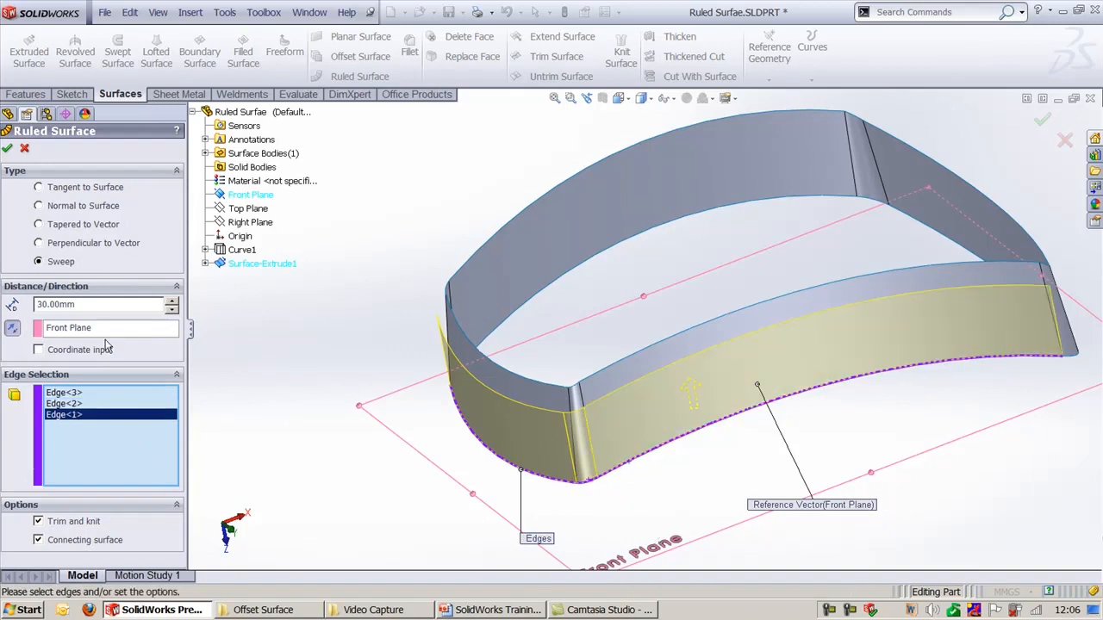
# Clear the Front Plane from the sweep's reference vector and use the Top Plane instead.
pyautogui.click(108, 329)
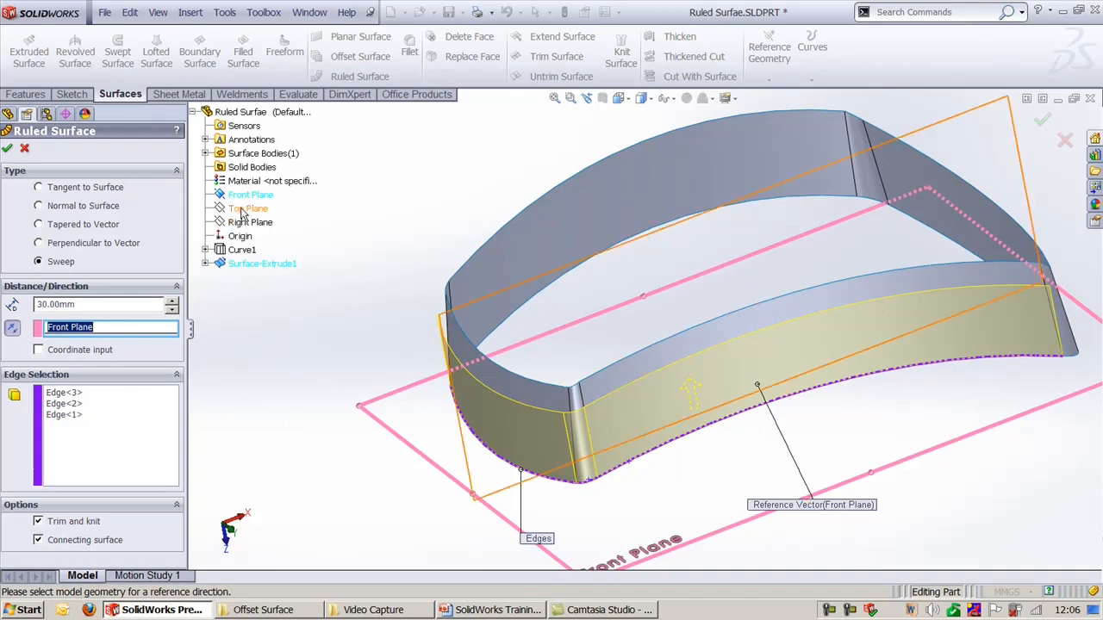
pyautogui.rightClick(110, 336)
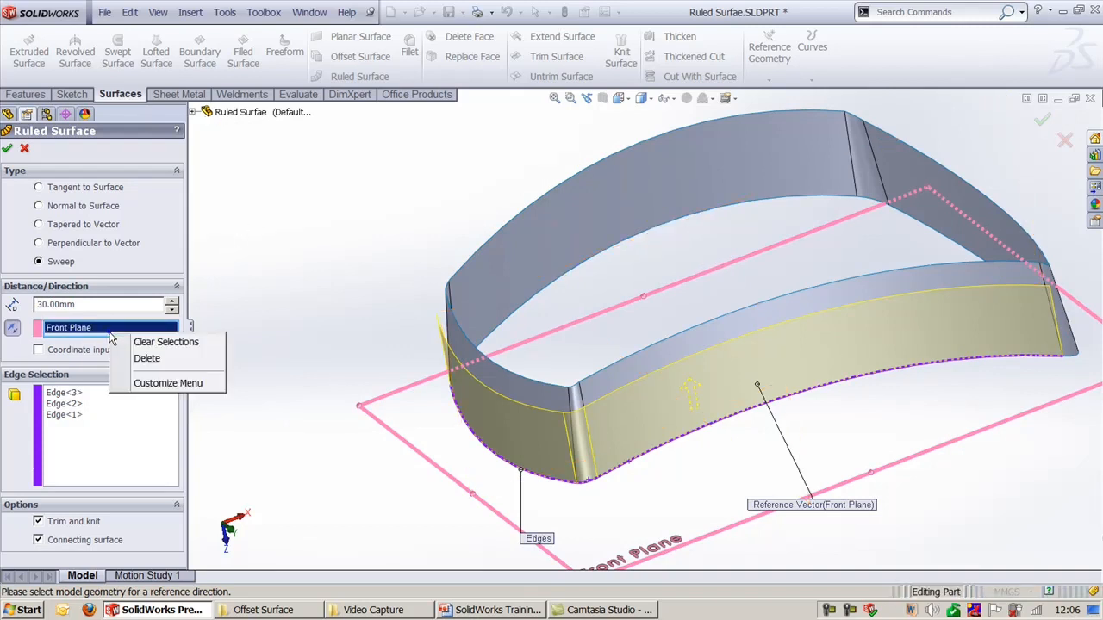
pyautogui.click(162, 342)
pyautogui.click(195, 112)
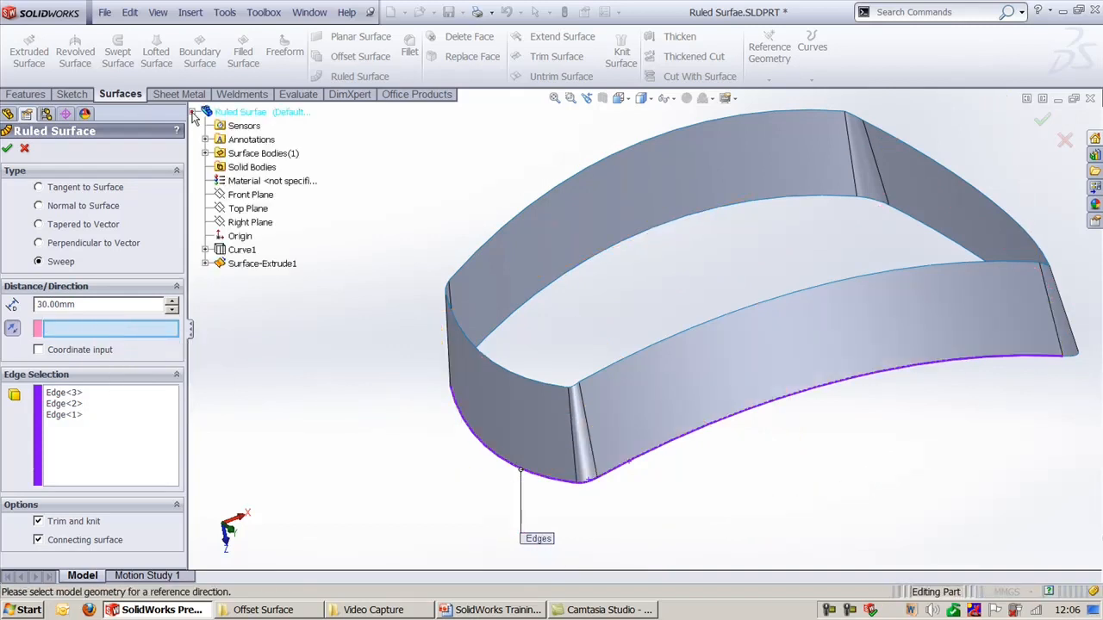
pyautogui.click(244, 209)
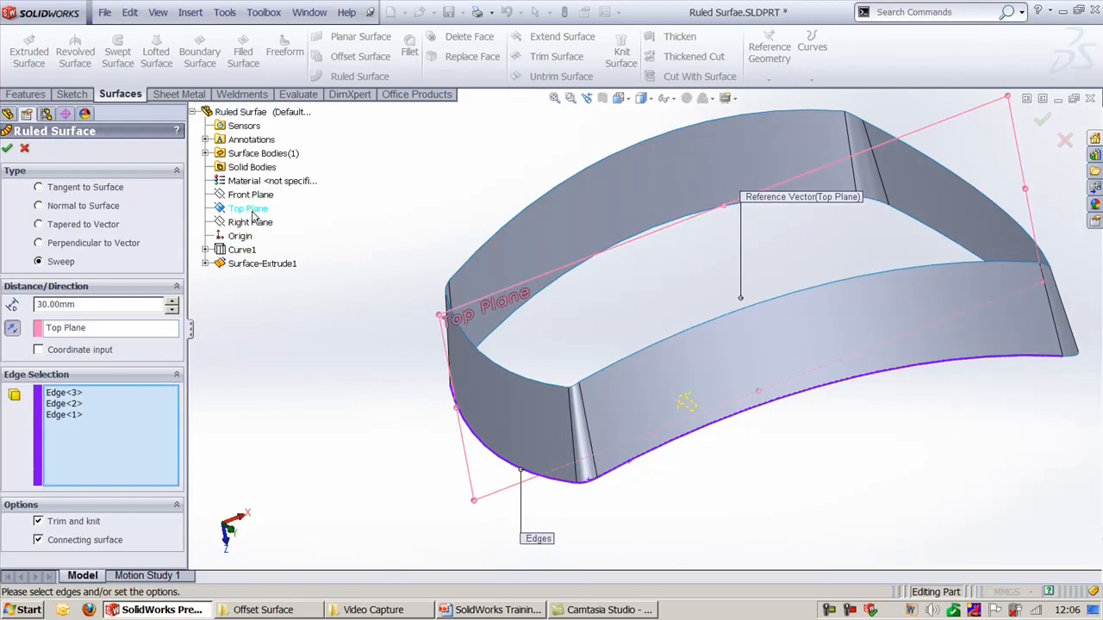
# Try the Front Plane as the sweep's reference vector with the direction reversed, and cancel the ruled surface.
pyautogui.click(243, 195)
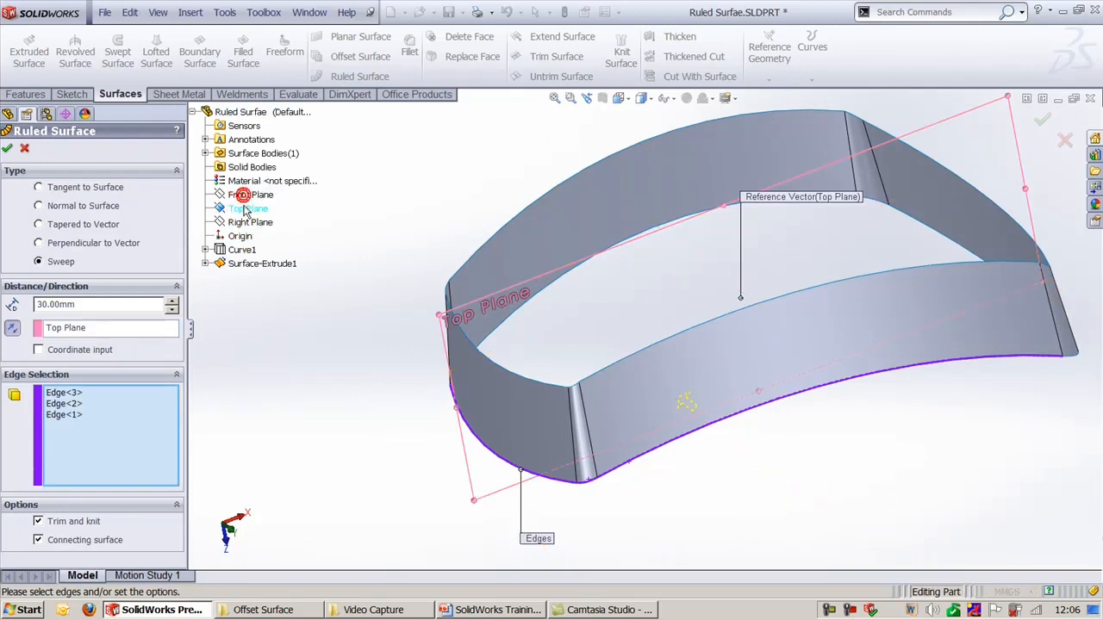
pyautogui.rightClick(110, 335)
pyautogui.click(138, 343)
pyautogui.click(248, 196)
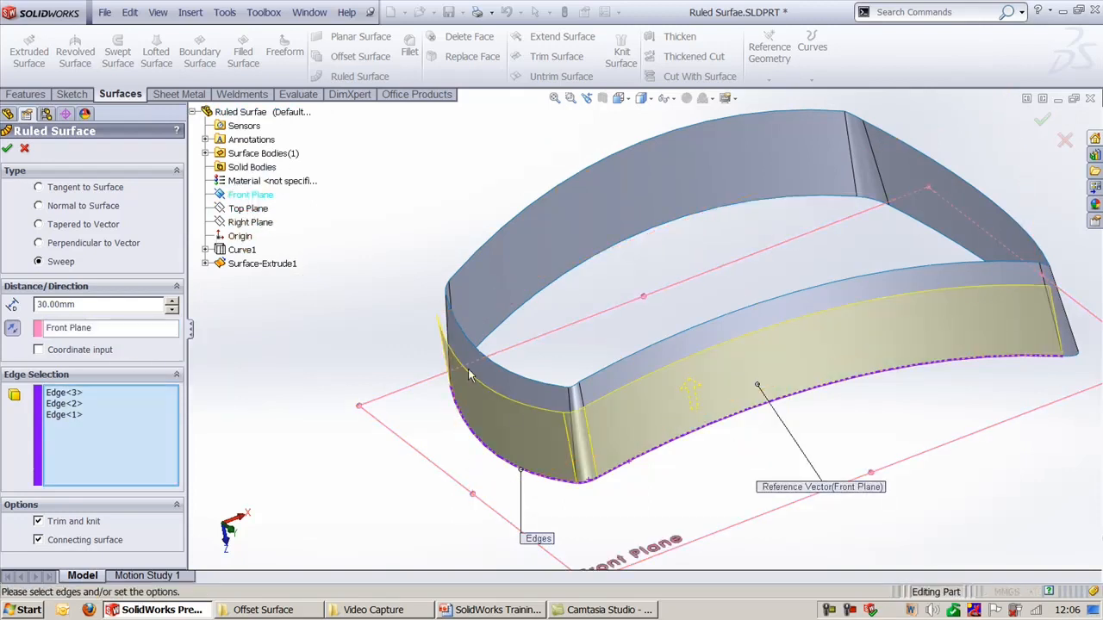
pyautogui.click(13, 329)
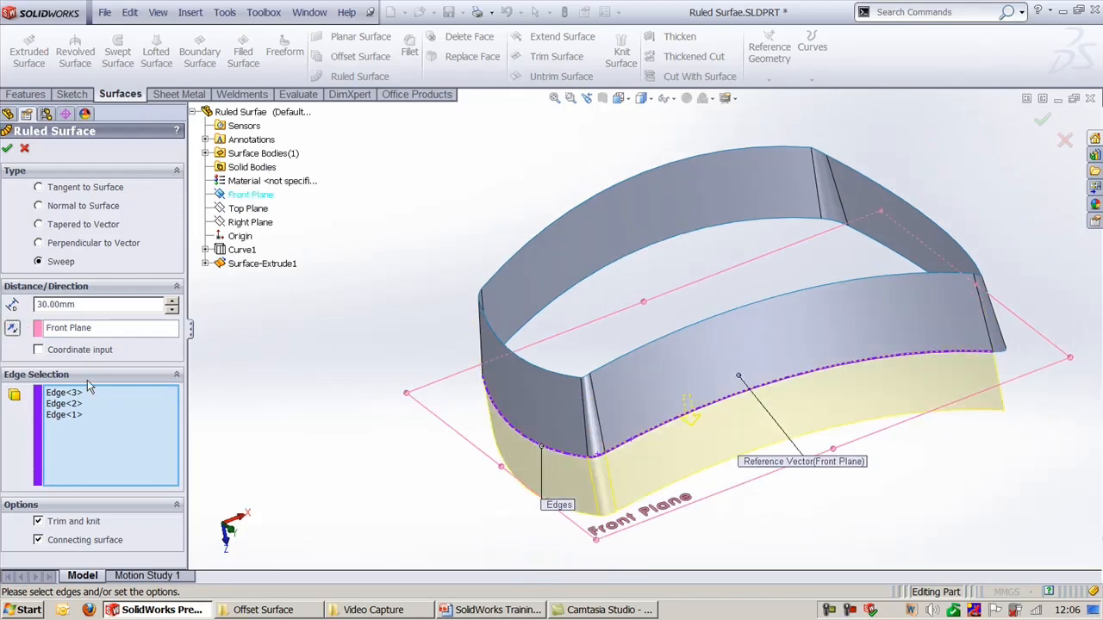
pyautogui.moveTo(502, 472); pyautogui.dragTo(457, 438, button='middle')
pyautogui.doubleClick(83, 306)
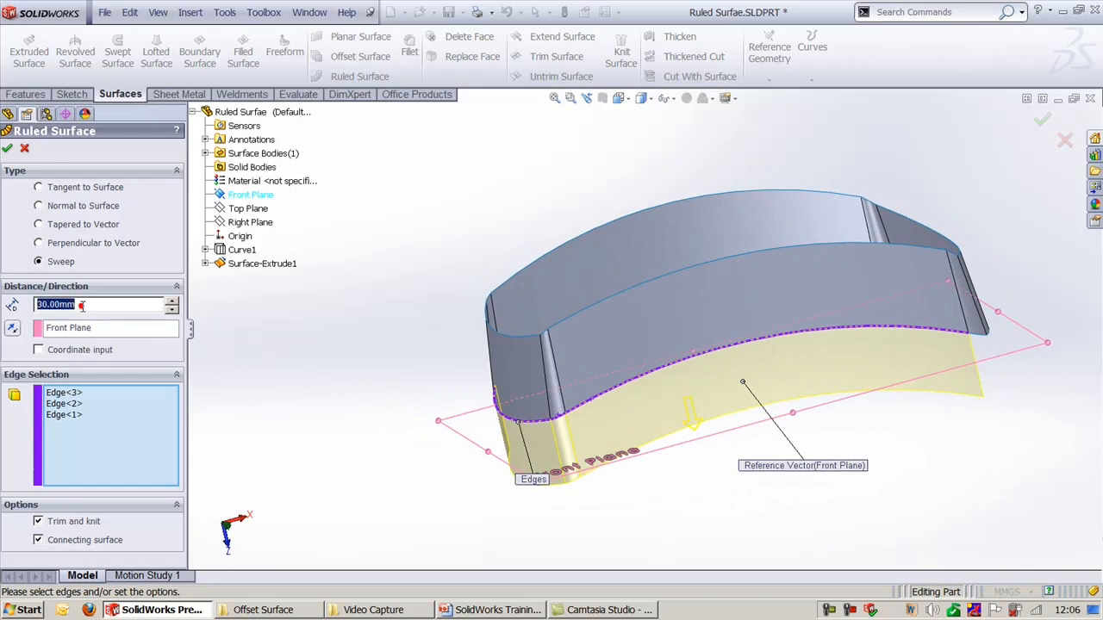
pyautogui.scroll(-4, 521, 504)
pyautogui.scroll(5, 520, 491)
pyautogui.click(25, 149)
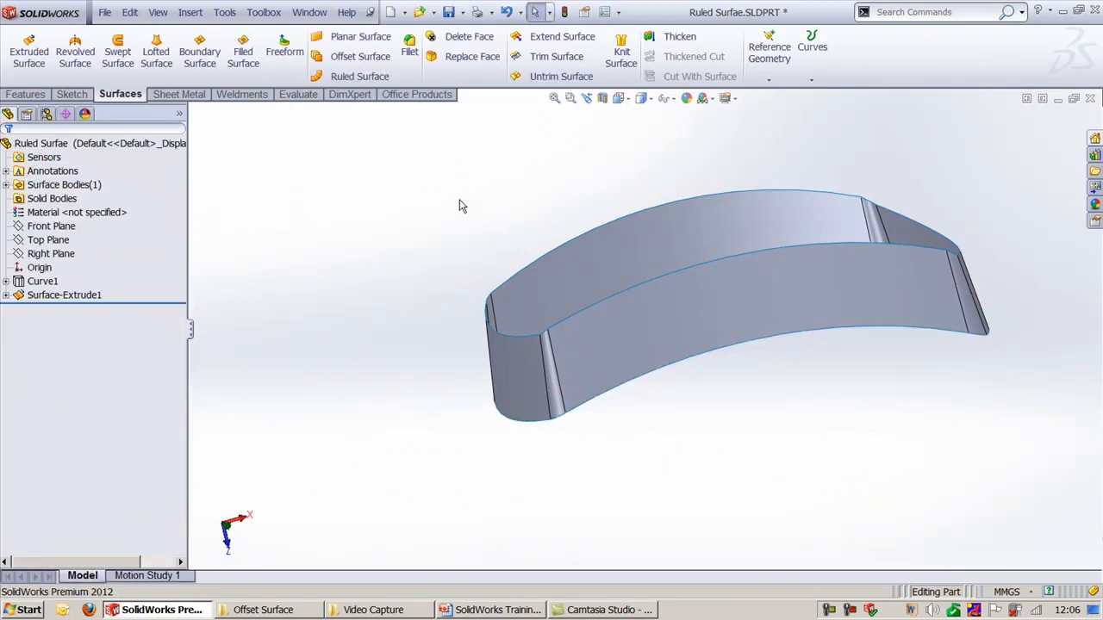
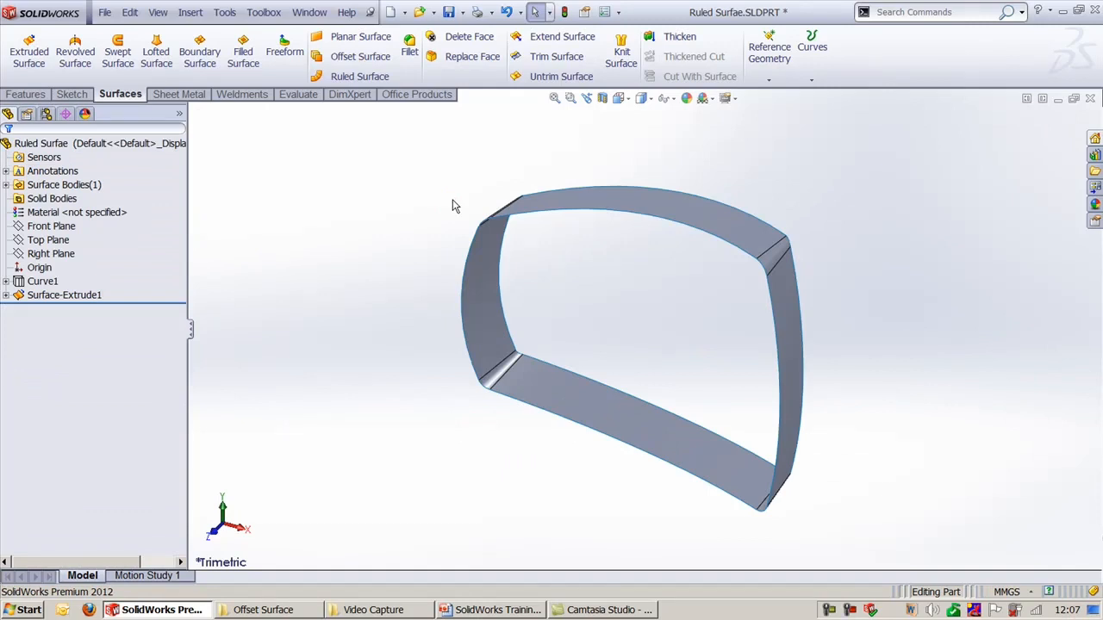
# Switch to the open iPhone design part and look over its extruded and swept surfaces.
pyautogui.click(309, 12)
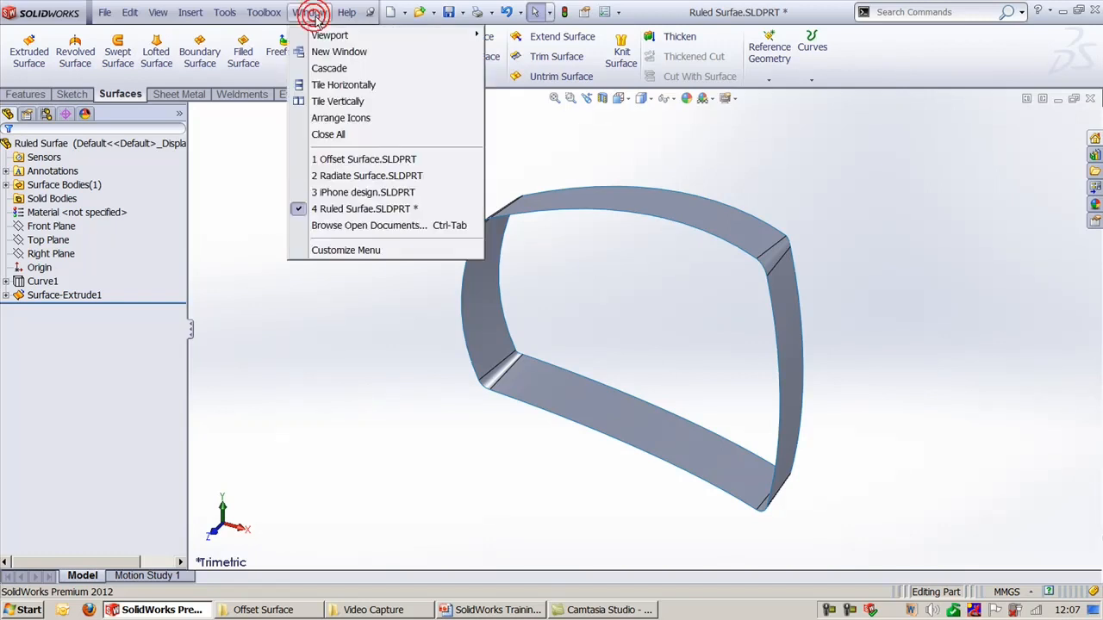
pyautogui.click(362, 192)
pyautogui.moveTo(457, 537); pyautogui.dragTo(454, 477, button='middle')
pyautogui.scroll(1, 465, 451)
pyautogui.scroll(-4, 635, 216)
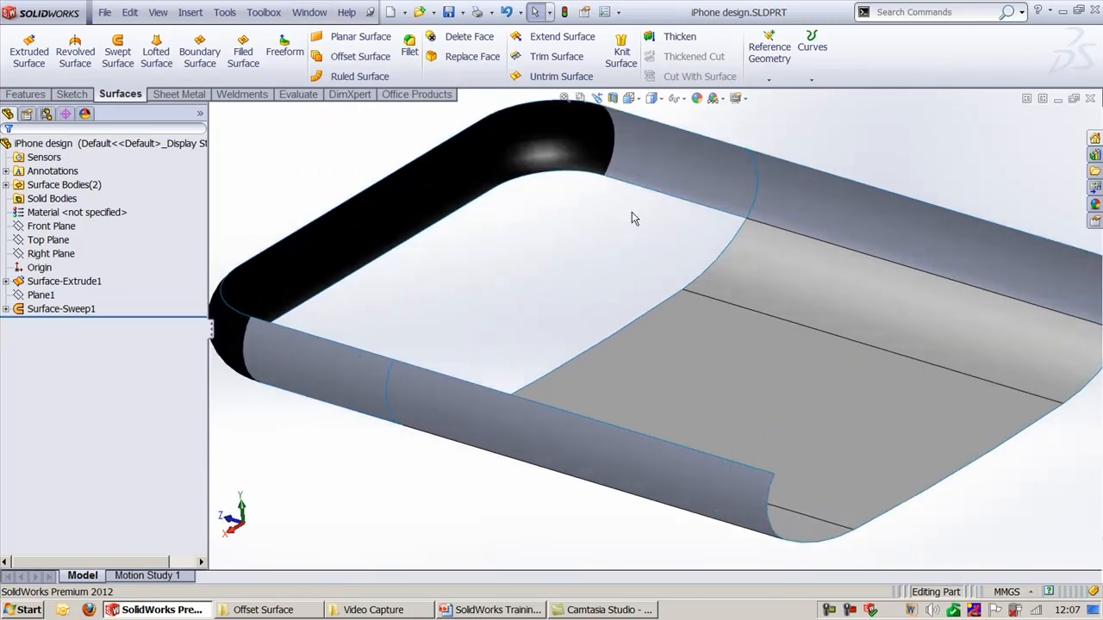
pyautogui.scroll(2, 603, 310)
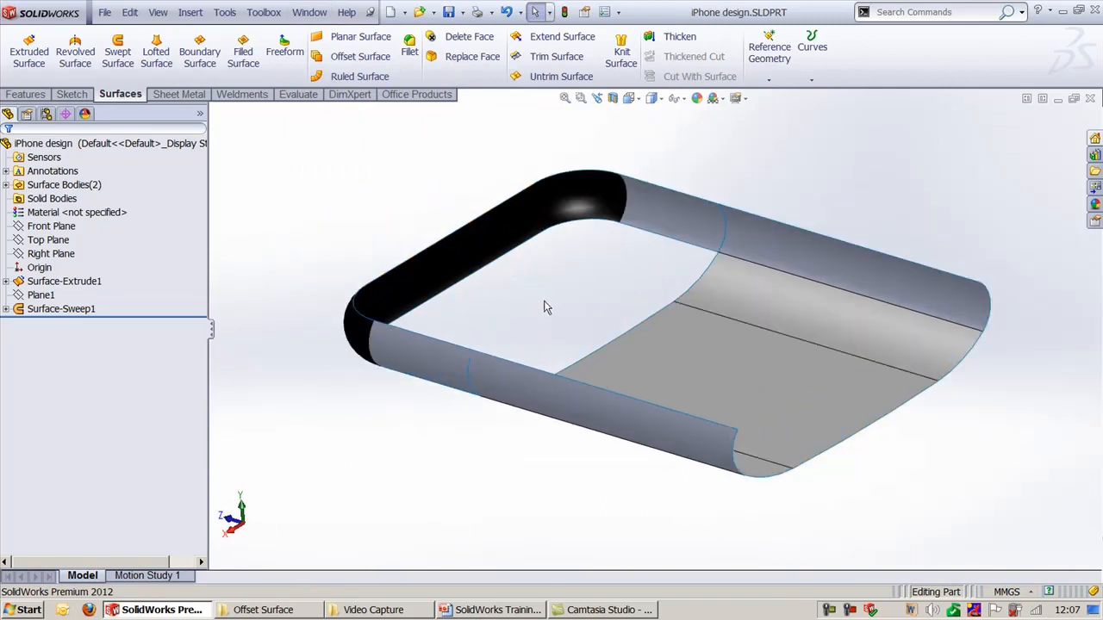
pyautogui.moveTo(542, 299); pyautogui.dragTo(651, 362, button='middle')
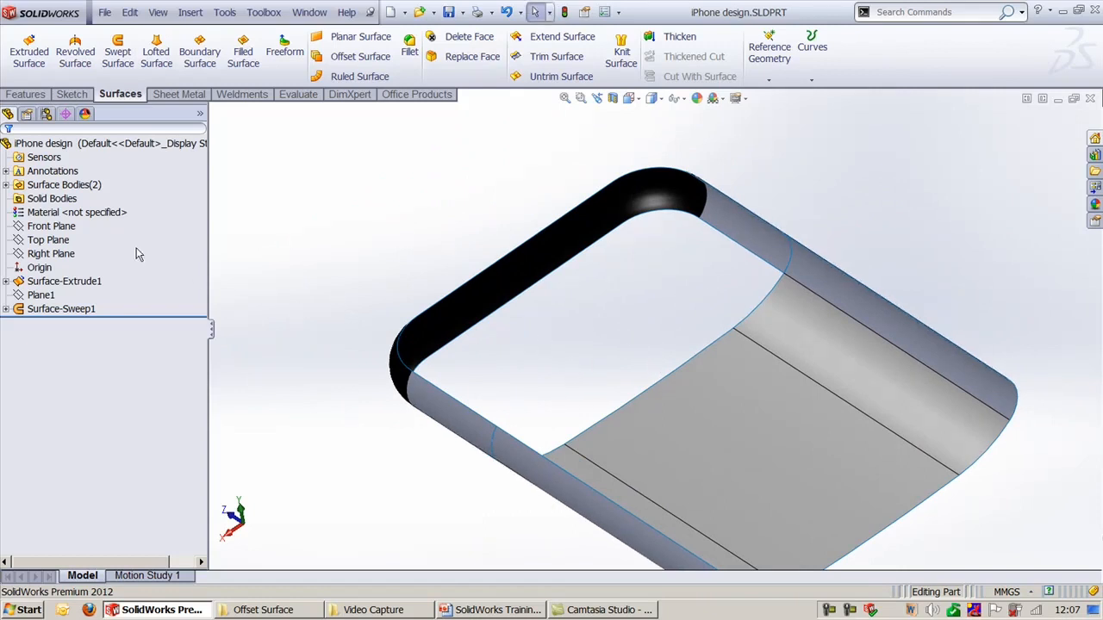
# Roll the model back to just after Surface-Extrude1 and review its profile, Sketch1.
pyautogui.click(5, 282)
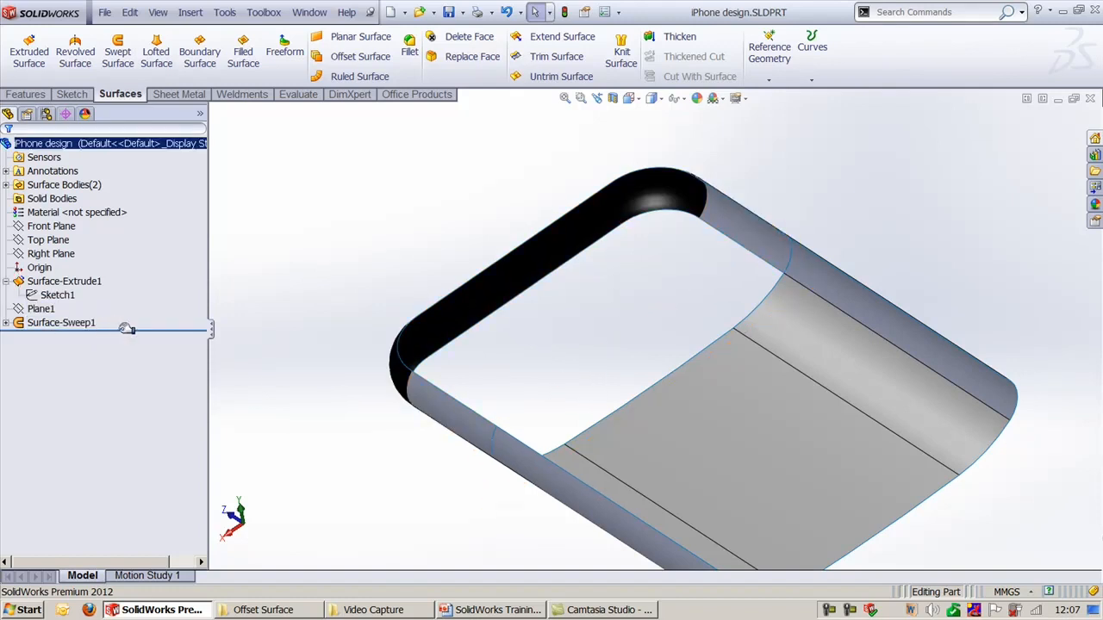
pyautogui.moveTo(126, 329); pyautogui.dragTo(153, 305)
pyautogui.moveTo(405, 229)
pyautogui.mouseDown(button='middle')
pyautogui.moveTo(494, 227)
pyautogui.moveTo(505, 256)
pyautogui.moveTo(451, 273)
pyautogui.mouseUp(button='middle')
pyautogui.click(57, 294)
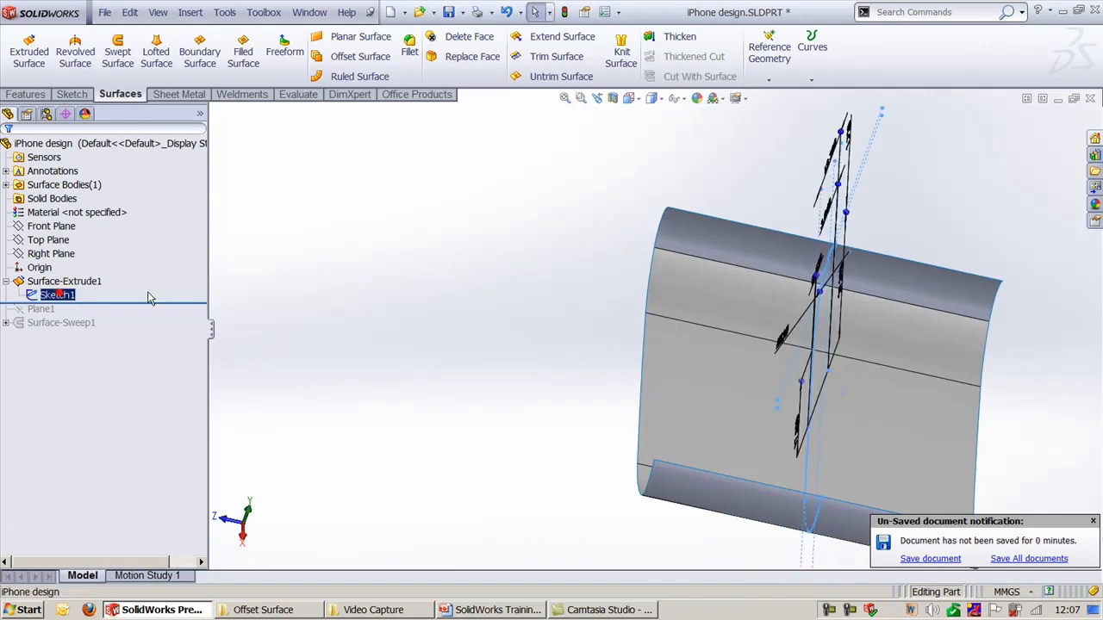
pyautogui.moveTo(540, 312)
pyautogui.mouseDown(button='middle')
pyautogui.moveTo(549, 287)
pyautogui.moveTo(604, 312)
pyautogui.mouseUp(button='middle')
pyautogui.click(289, 320)
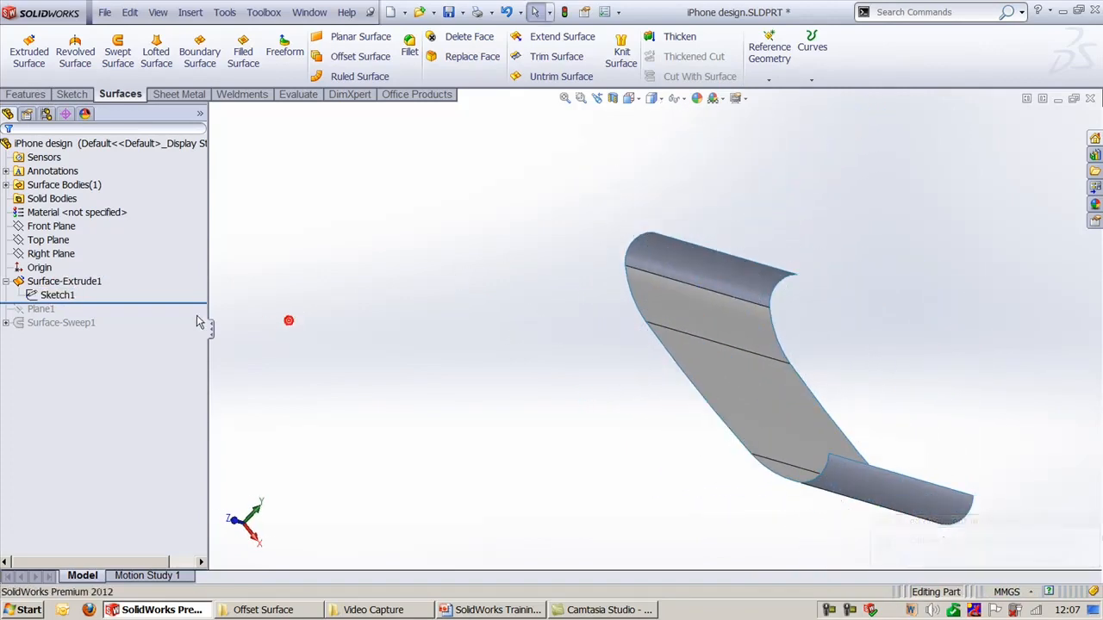
# Roll the model forward past Plane1 and highlight that plane.
pyautogui.moveTo(155, 302); pyautogui.dragTo(149, 319)
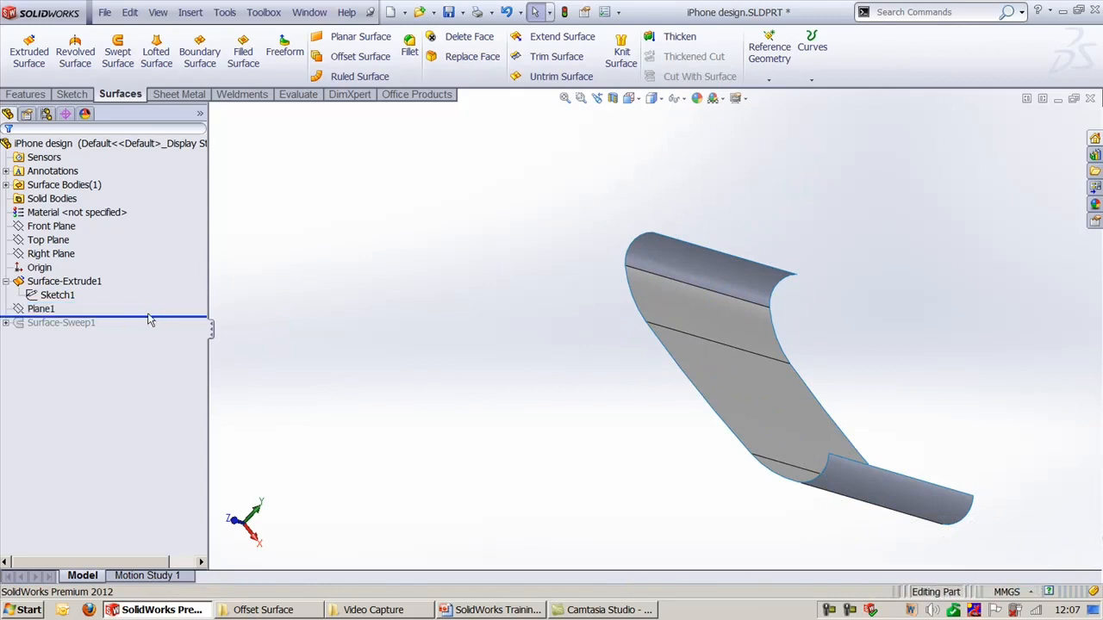
pyautogui.moveTo(505, 401); pyautogui.dragTo(487, 408, button='middle')
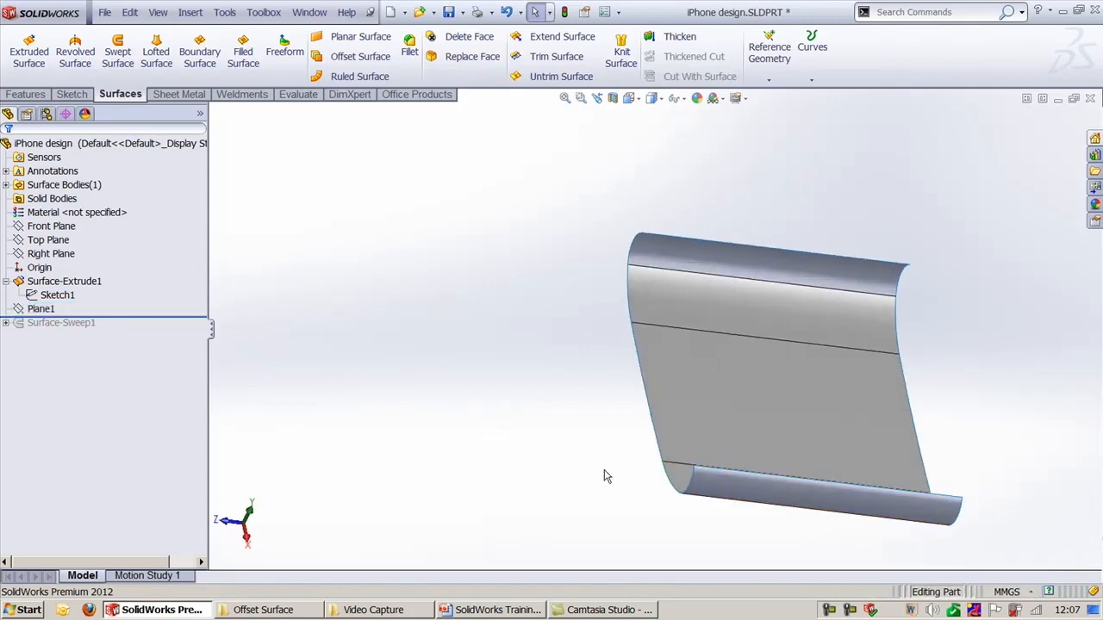
pyautogui.click(398, 397)
pyautogui.click(43, 309)
pyautogui.click(367, 321)
# Roll the model forward past Surface-Sweep1 and inspect its arc profile, Sketch2.
pyautogui.moveTo(136, 317); pyautogui.dragTo(126, 330)
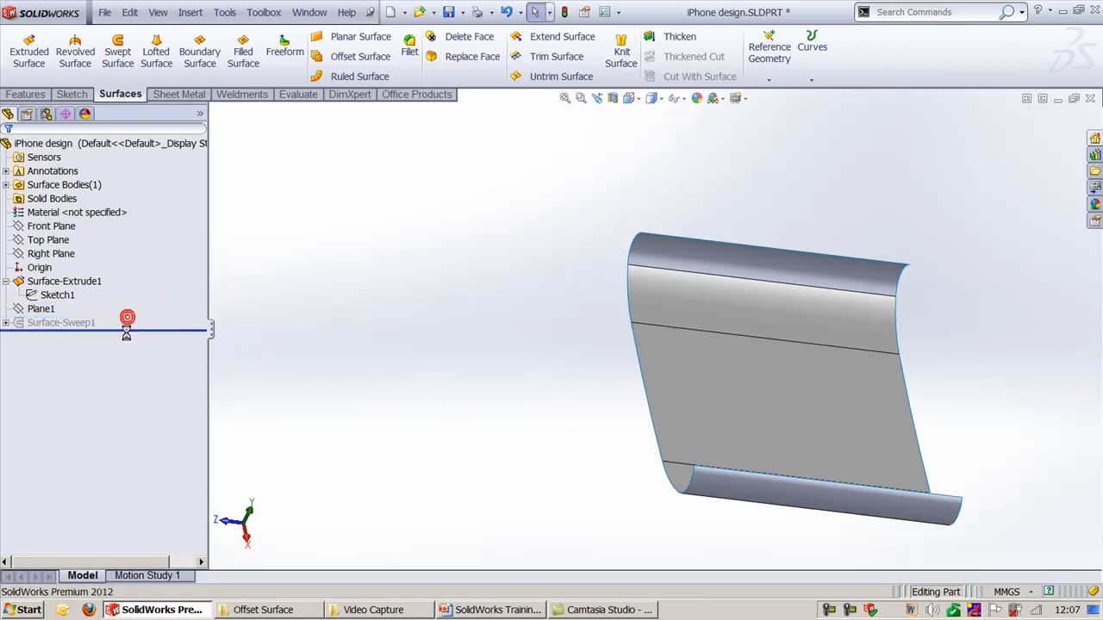
pyautogui.moveTo(373, 336); pyautogui.dragTo(359, 351, button='middle')
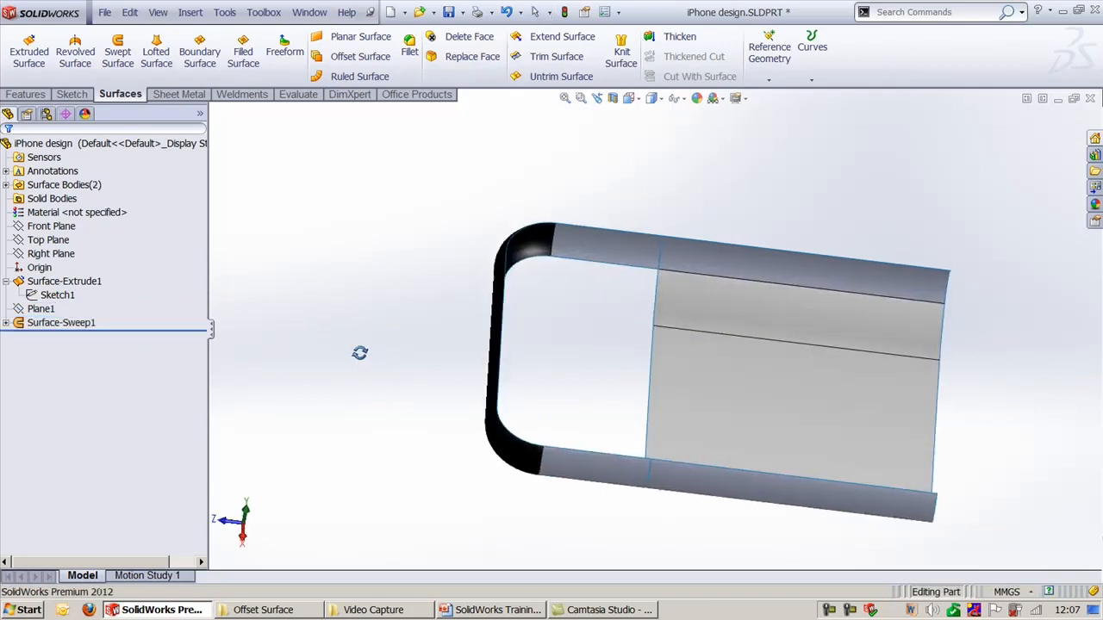
pyautogui.click(7, 323)
pyautogui.click(57, 337)
pyautogui.moveTo(439, 431); pyautogui.dragTo(553, 453, button='middle')
pyautogui.keyDown('ctrl'); pyautogui.moveTo(782, 505); pyautogui.dragTo(655, 396, button='middle'); pyautogui.keyUp('ctrl')
pyautogui.scroll(-3, 646, 395)
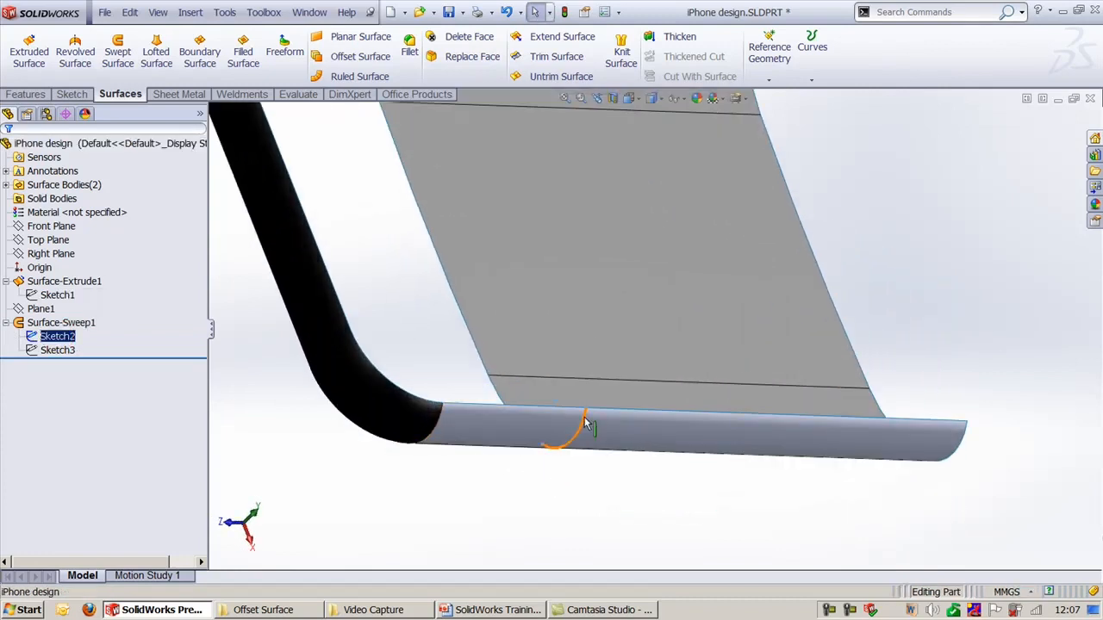
pyautogui.press('f')
# Review the sweep's path, Sketch3, with its dimensions around the rim, and clear the selection.
pyautogui.keyDown('ctrl'); pyautogui.click(34, 352); pyautogui.keyUp('ctrl')
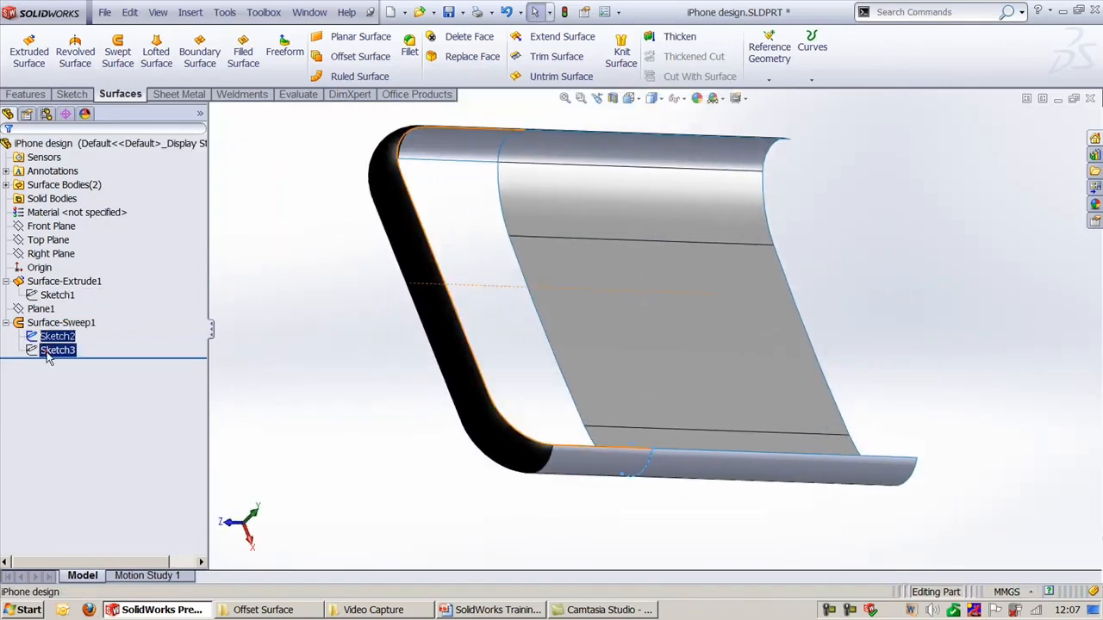
pyautogui.click(47, 356)
pyautogui.keyDown('ctrl'); pyautogui.moveTo(293, 318); pyautogui.dragTo(307, 391, button='middle'); pyautogui.keyUp('ctrl')
pyautogui.moveTo(379, 305); pyautogui.dragTo(443, 175, button='middle')
pyautogui.scroll(4, 443, 175)
pyautogui.keyDown('ctrl'); pyautogui.moveTo(595, 421); pyautogui.dragTo(589, 403, button='middle'); pyautogui.keyUp('ctrl')
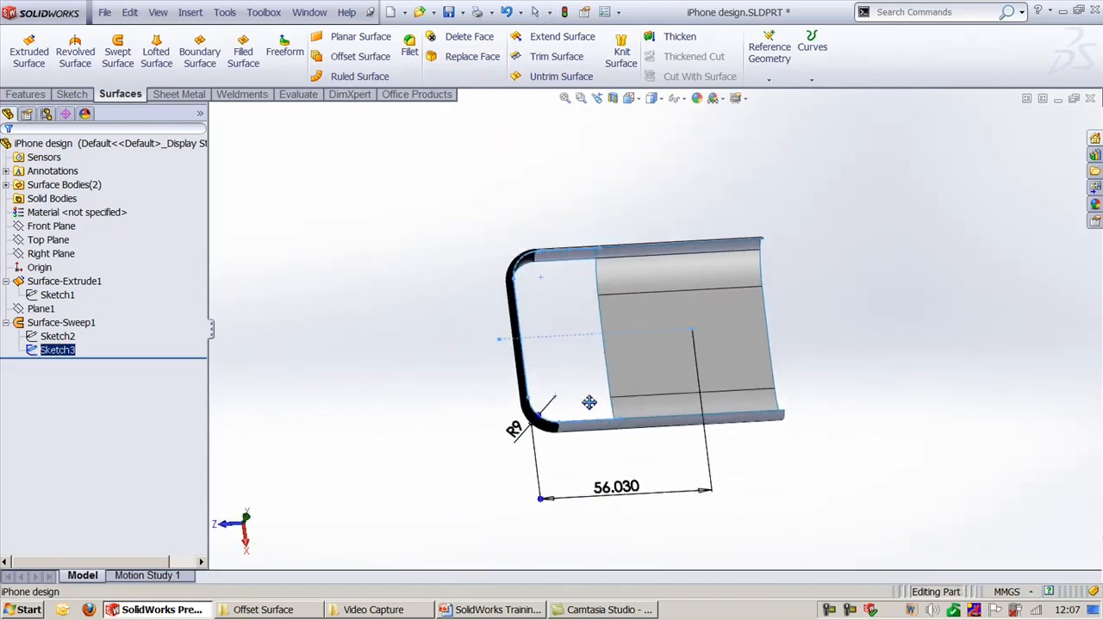
pyautogui.scroll(-2, 569, 399)
pyautogui.click(272, 260)
# Start a Filled Surface and select the swept rim's two inner corner edges, end edge and one side edge as patch boundary.
pyautogui.moveTo(272, 260)
pyautogui.mouseDown(button='middle')
pyautogui.moveTo(371, 250)
pyautogui.moveTo(422, 215)
pyautogui.moveTo(302, 178)
pyautogui.moveTo(279, 313)
pyautogui.moveTo(339, 355)
pyautogui.mouseUp(button='middle')
pyautogui.hotkey('ctrl', '7')
pyautogui.moveTo(615, 350); pyautogui.dragTo(571, 413, button='middle')
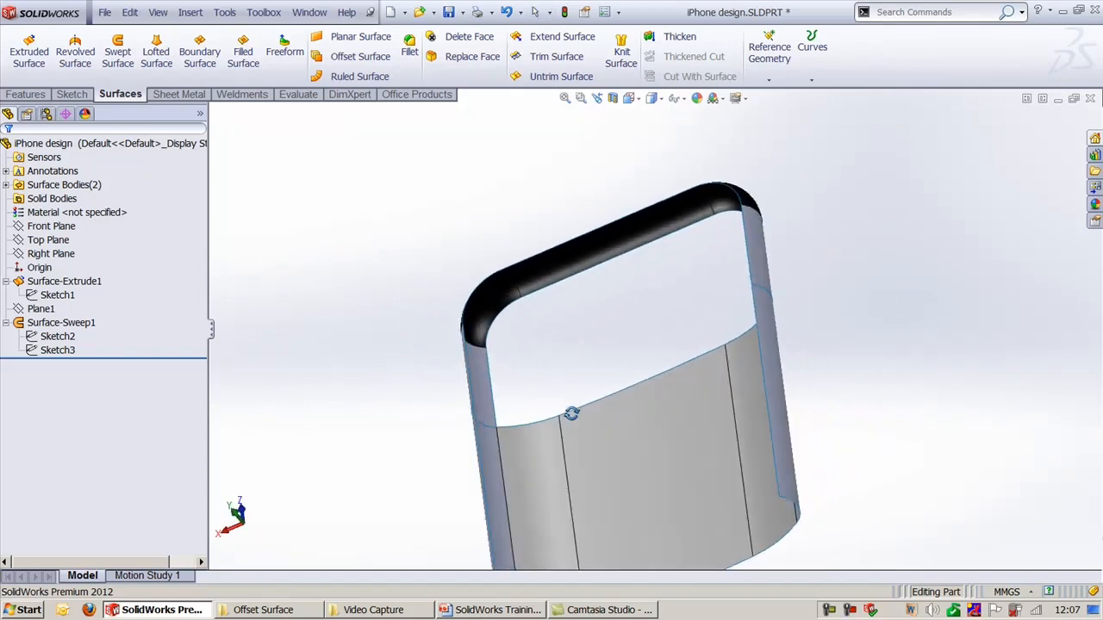
pyautogui.keyDown('ctrl'); pyautogui.moveTo(584, 342); pyautogui.dragTo(545, 380, button='middle'); pyautogui.keyUp('ctrl')
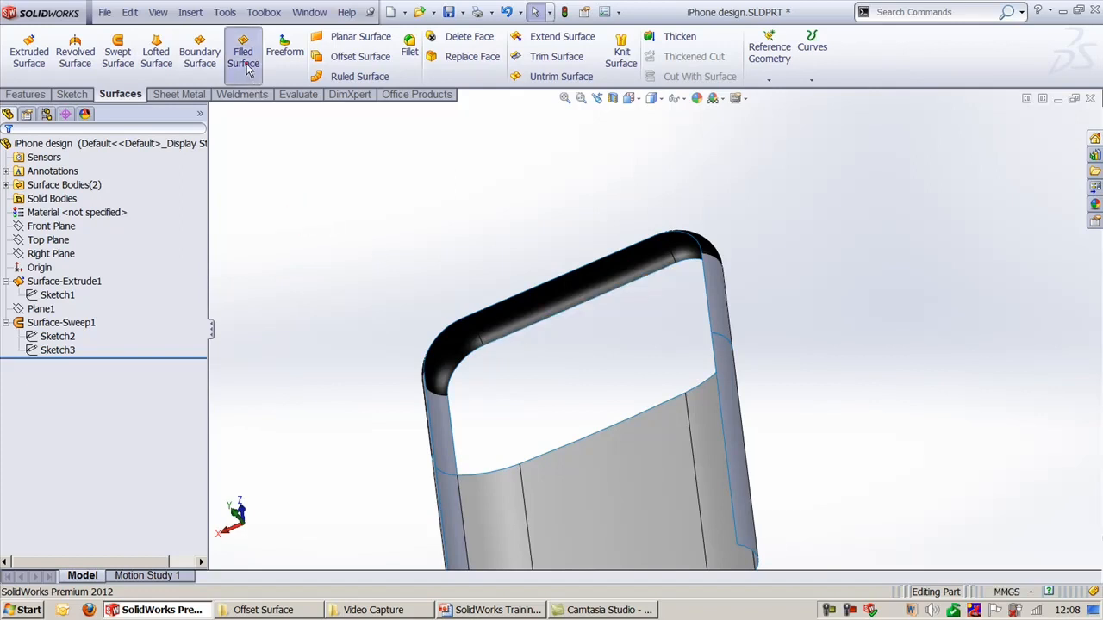
pyautogui.click(243, 54)
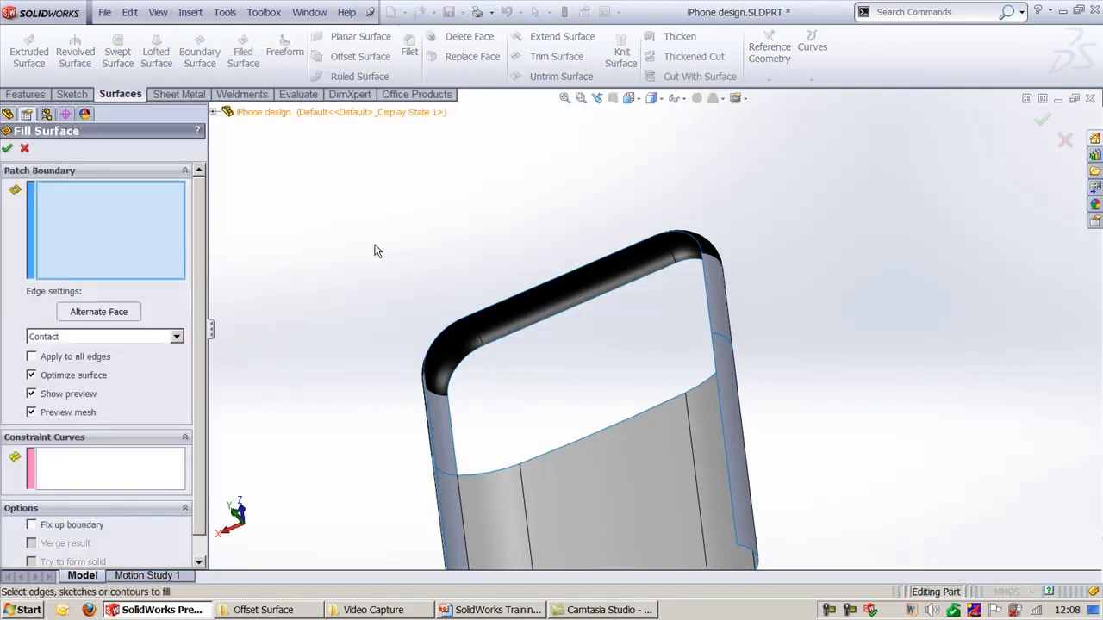
pyautogui.click(460, 366)
pyautogui.click(548, 320)
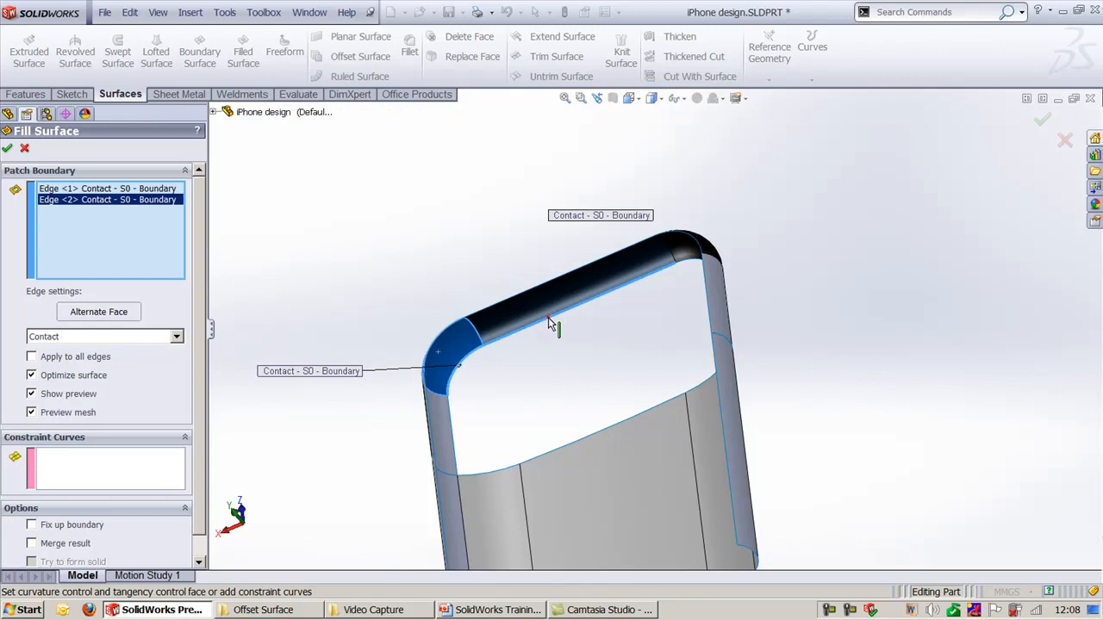
pyautogui.click(693, 258)
pyautogui.click(455, 422)
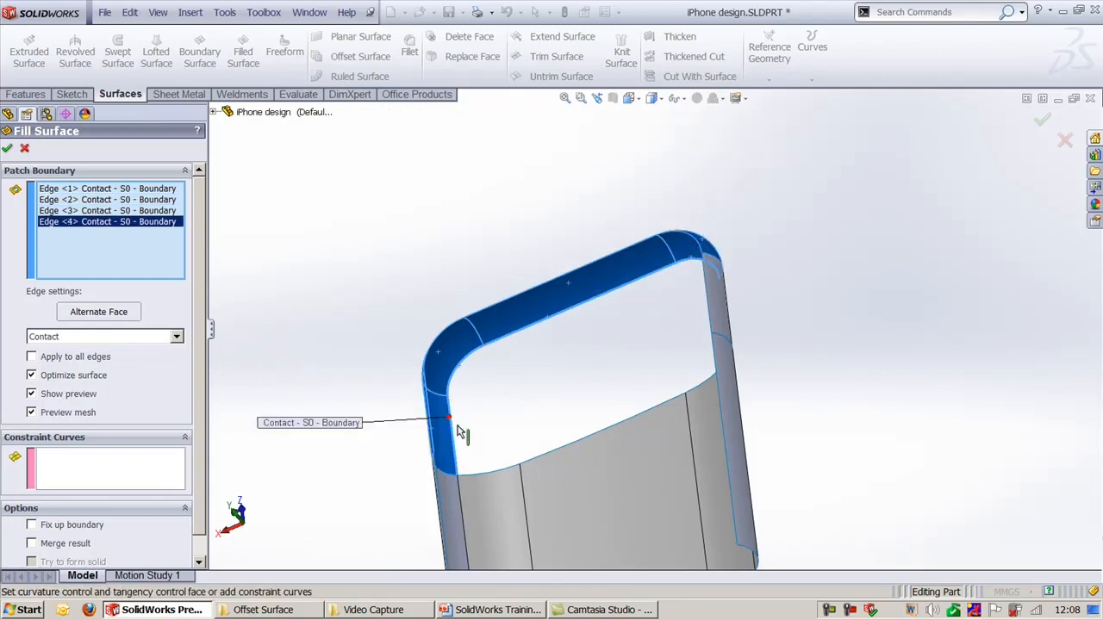
# Close the patch boundary with the extruded surface's three end edges and the swept rim's remaining inner side edge.
pyautogui.click(495, 475)
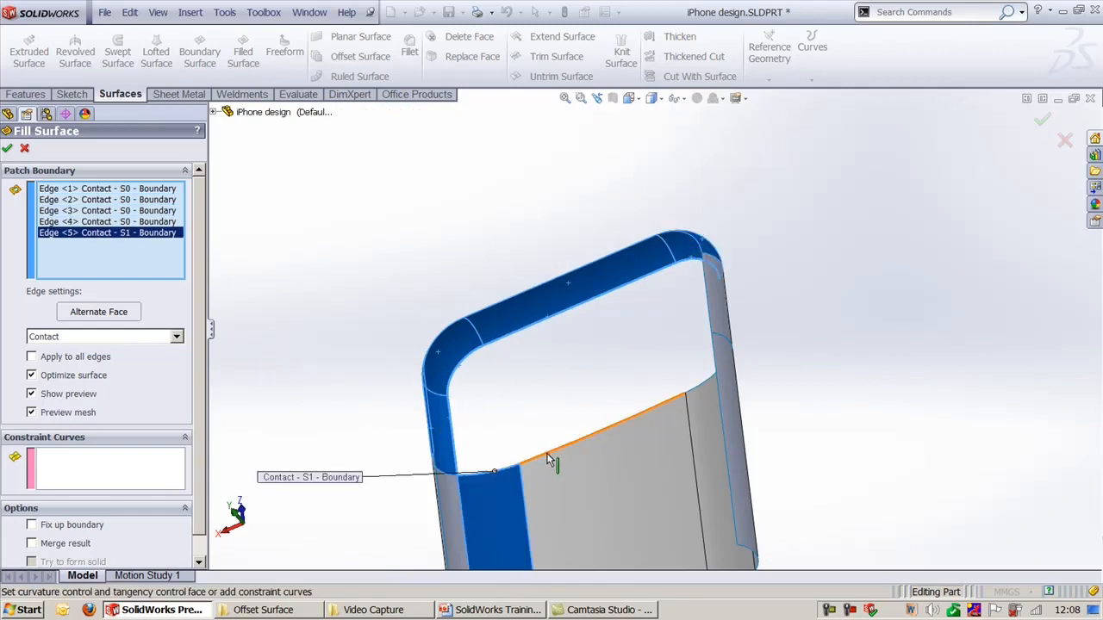
pyautogui.click(548, 459)
pyautogui.moveTo(545, 388); pyautogui.dragTo(687, 382, button='middle')
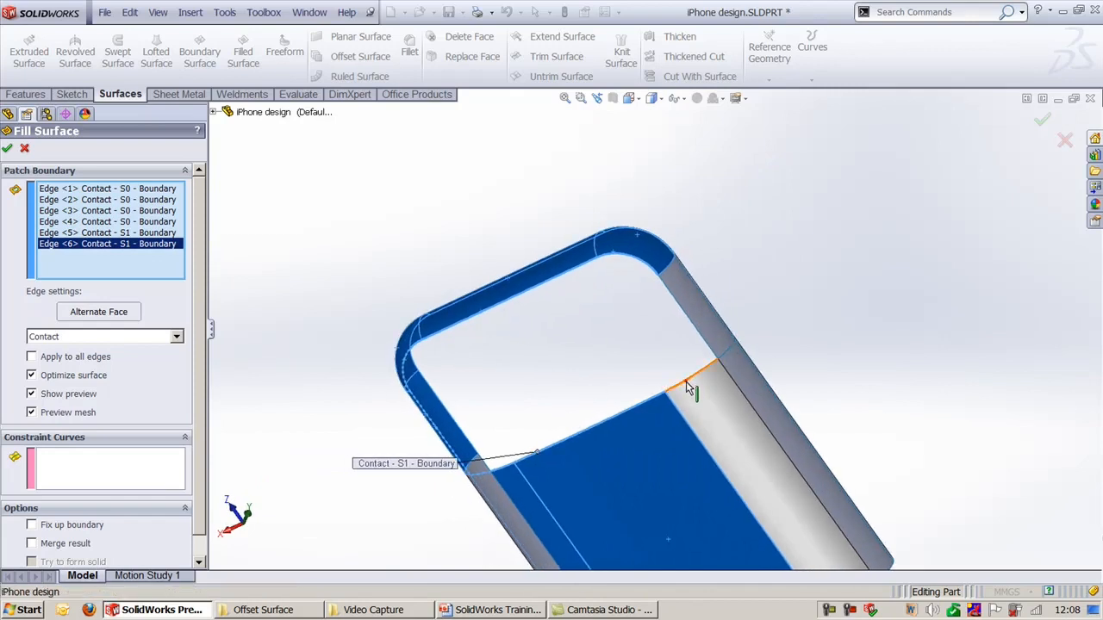
pyautogui.click(687, 387)
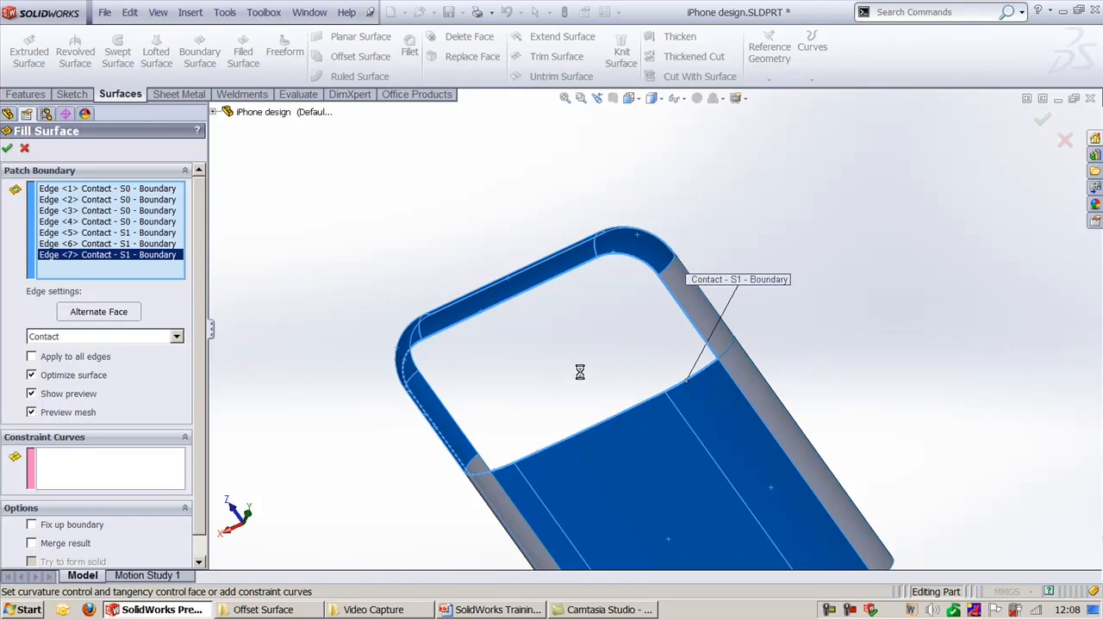
# Try Tangent and Curvature as the edge setting for Edge<8> of the patch boundary and return it to Contact.
pyautogui.moveTo(571, 364); pyautogui.dragTo(645, 280, button='middle')
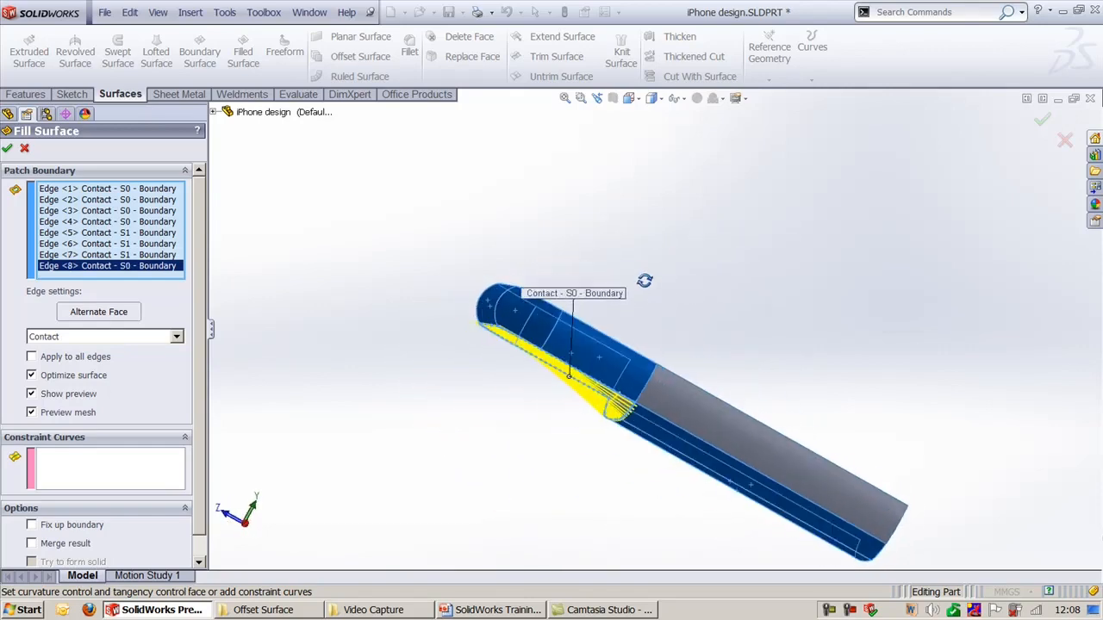
pyautogui.scroll(-2, 644, 280)
pyautogui.click(73, 336)
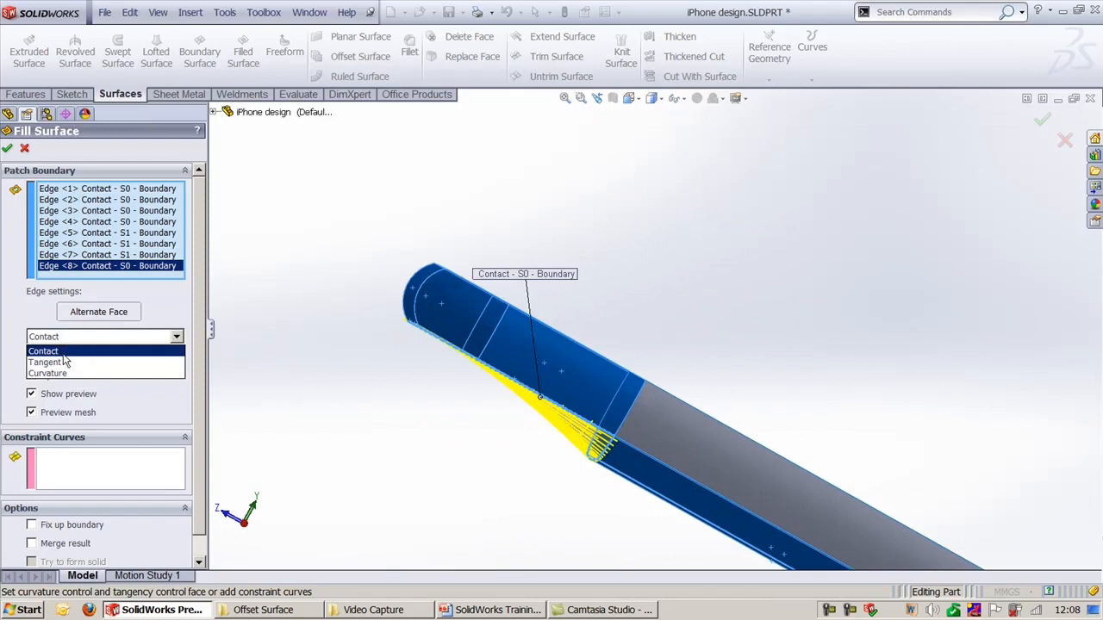
pyautogui.click(64, 361)
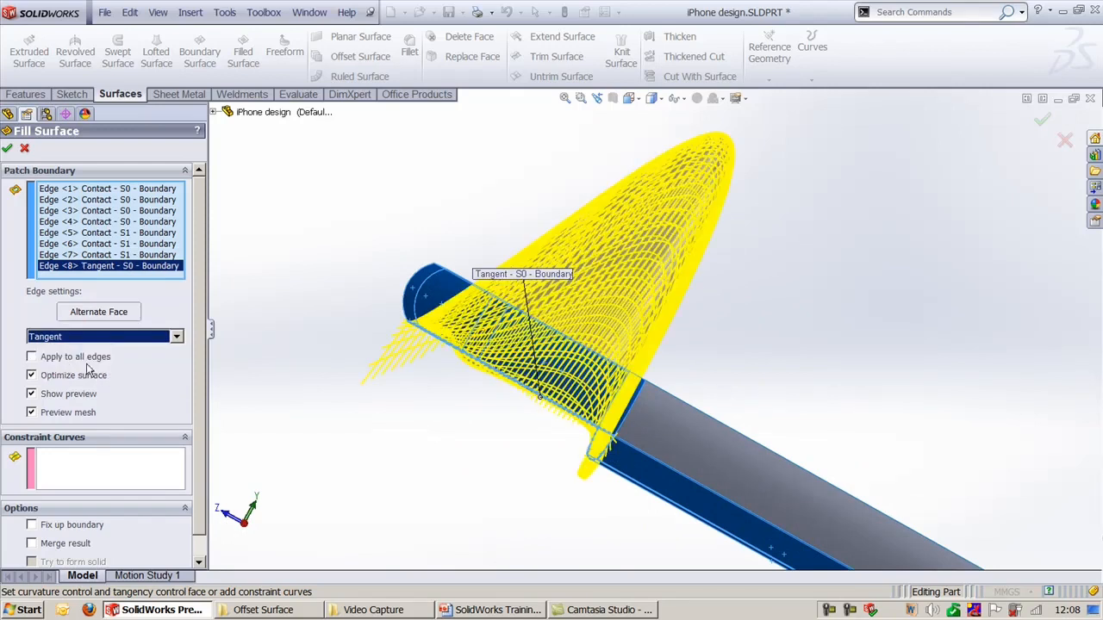
pyautogui.click(77, 336)
pyautogui.click(69, 373)
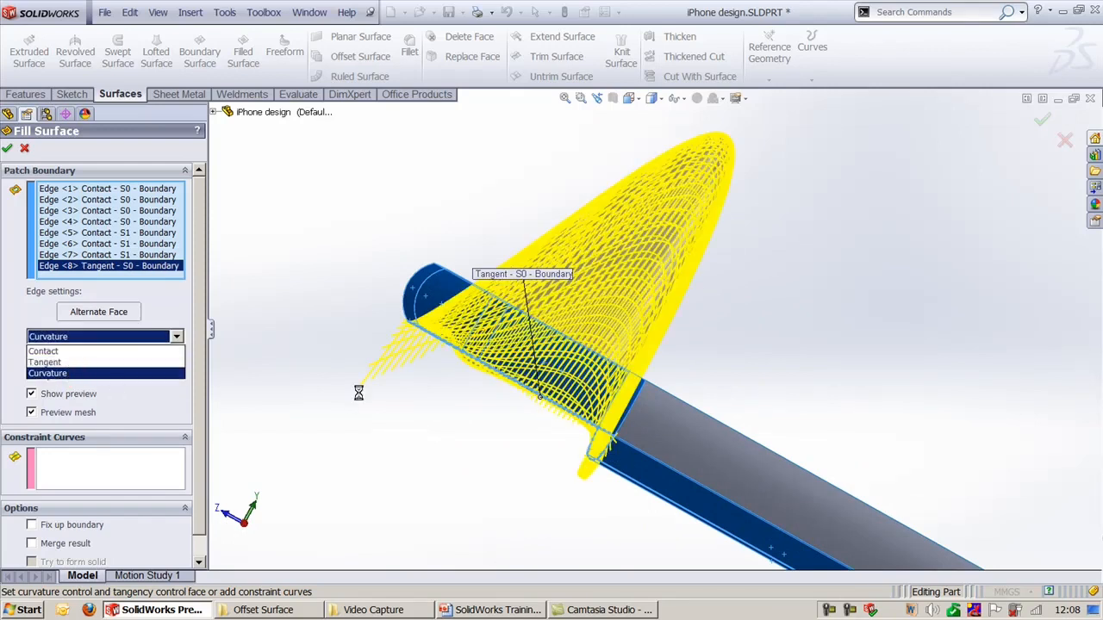
pyautogui.click(67, 337)
pyautogui.click(64, 350)
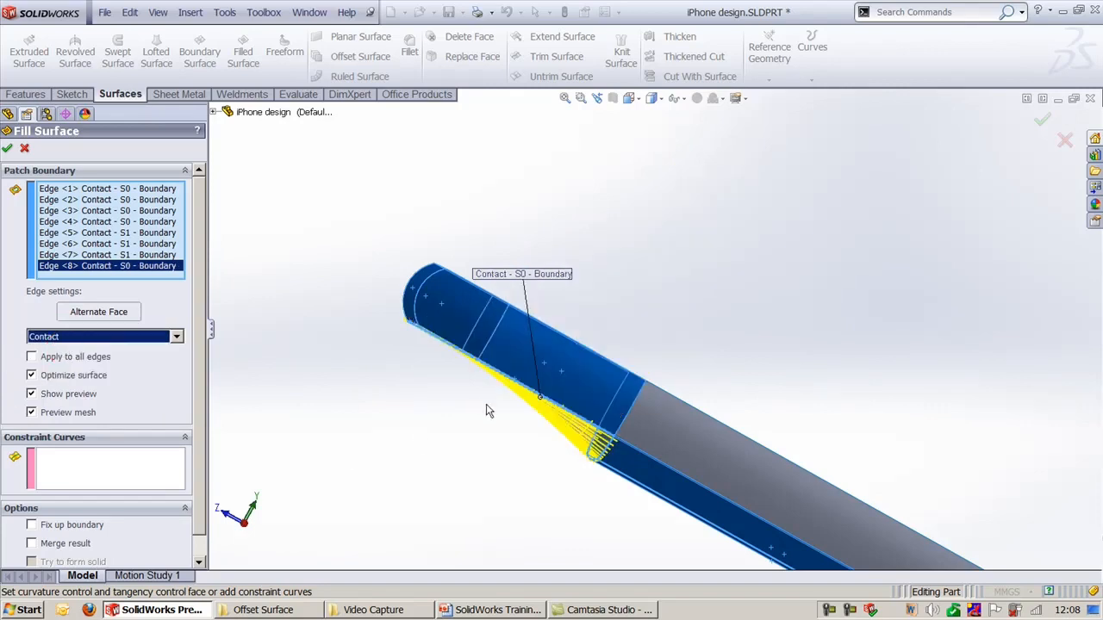
pyautogui.moveTo(488, 411); pyautogui.dragTo(498, 356, button='middle')
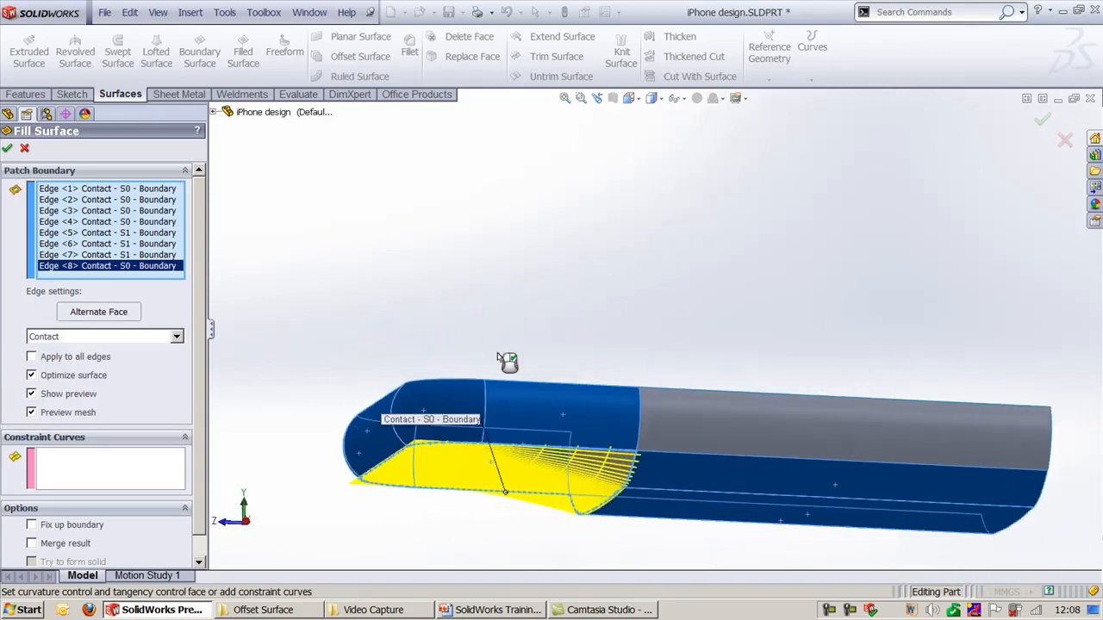
pyautogui.keyDown('ctrl'); pyautogui.moveTo(638, 469); pyautogui.dragTo(650, 324, button='middle'); pyautogui.keyUp('ctrl')
pyautogui.scroll(-2, 650, 324)
pyautogui.keyDown('ctrl'); pyautogui.moveTo(387, 336); pyautogui.dragTo(464, 346, button='middle'); pyautogui.keyUp('ctrl')
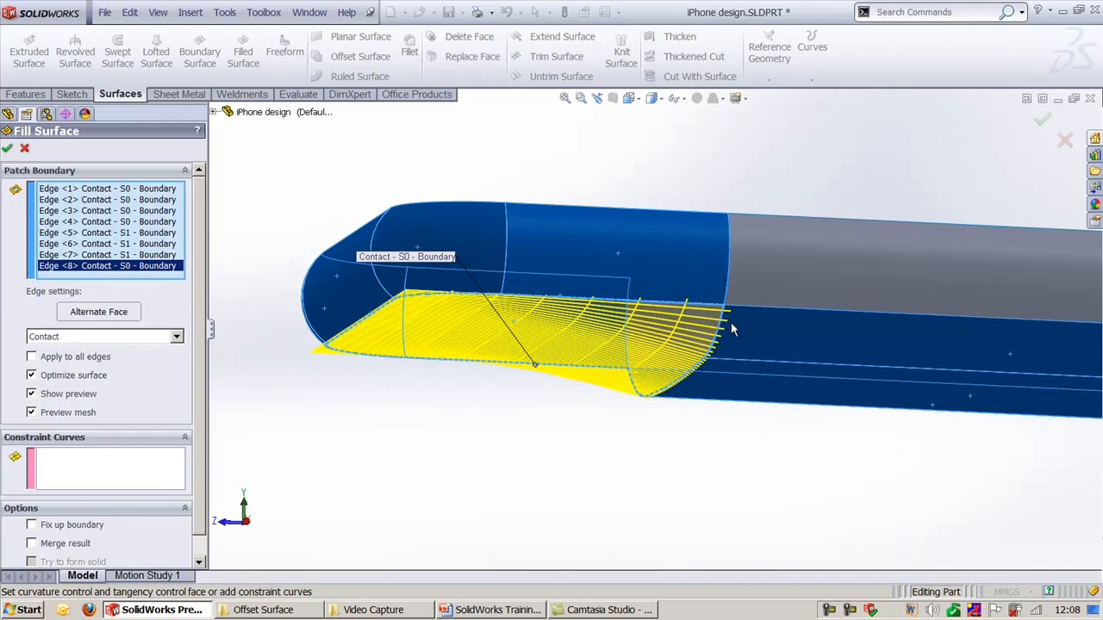
# Create the Filled Surface from the eight-edge patch boundary with Contact as the edge setting.
pyautogui.click(9, 150)
pyautogui.hotkey('ctrl', '7')
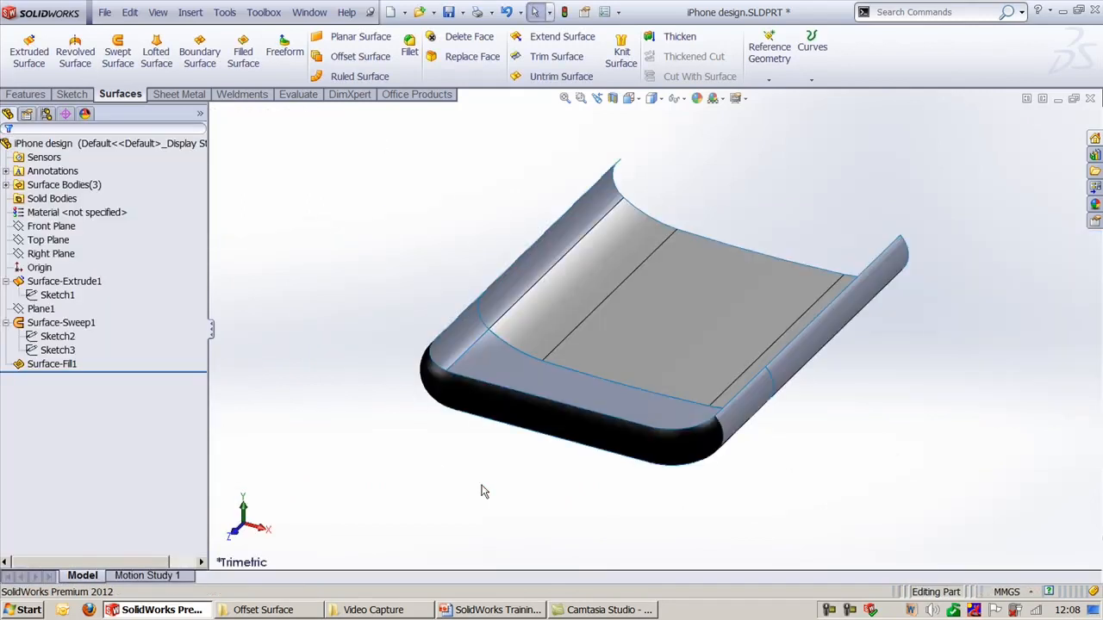
pyautogui.keyDown('ctrl'); pyautogui.moveTo(647, 325); pyautogui.dragTo(626, 397, button='middle'); pyautogui.keyUp('ctrl')
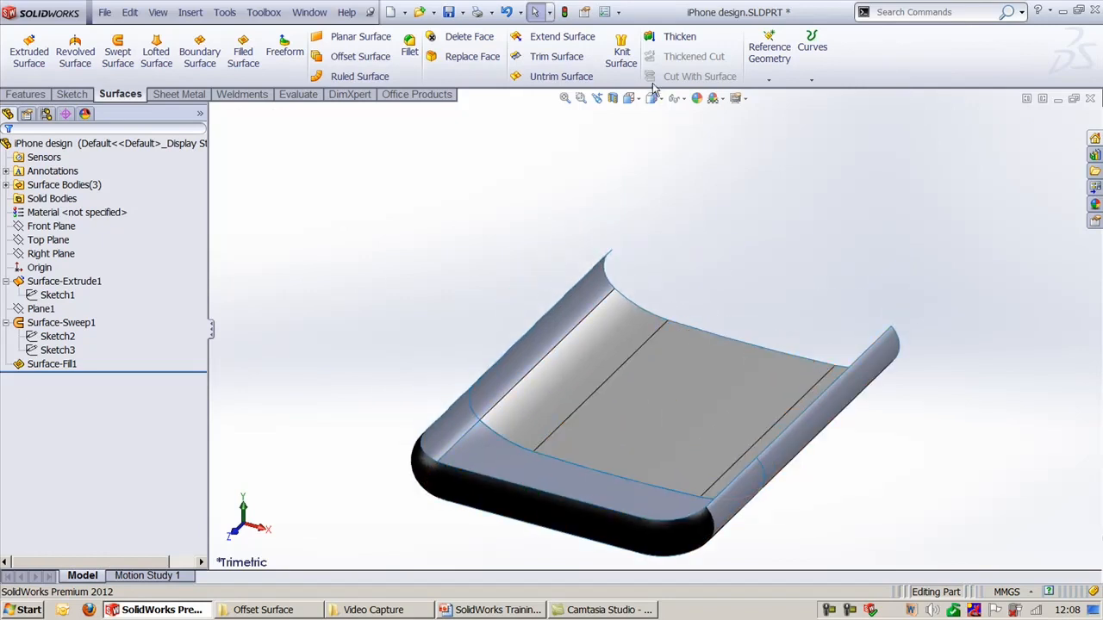
# Knit the extruded surface, the swept rim and the filled surface into one surface body.
pyautogui.click(622, 56)
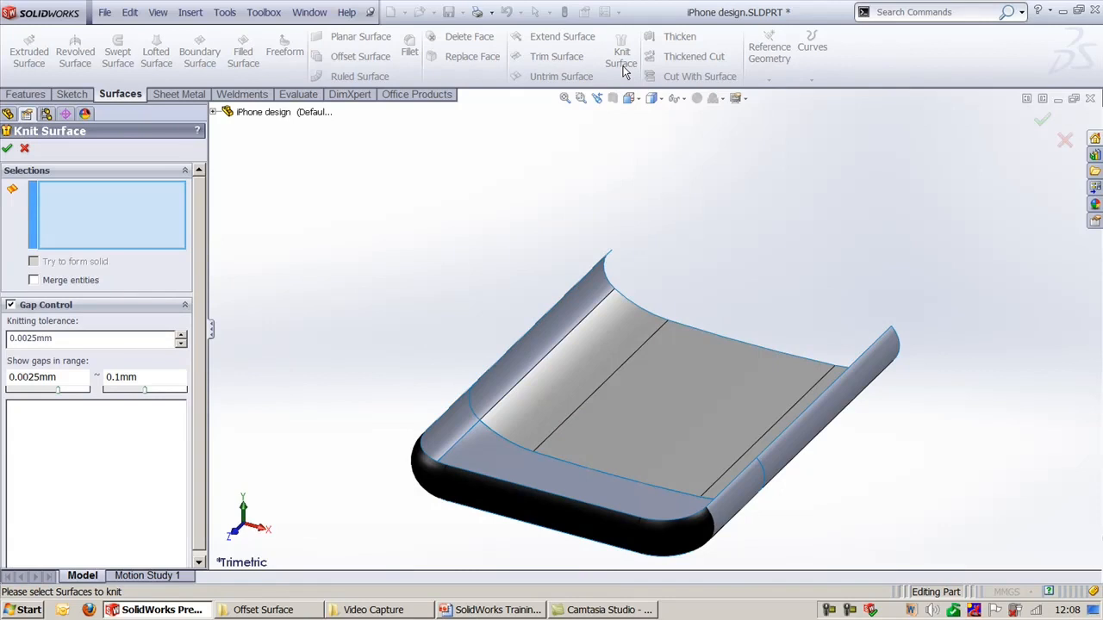
pyautogui.click(566, 370)
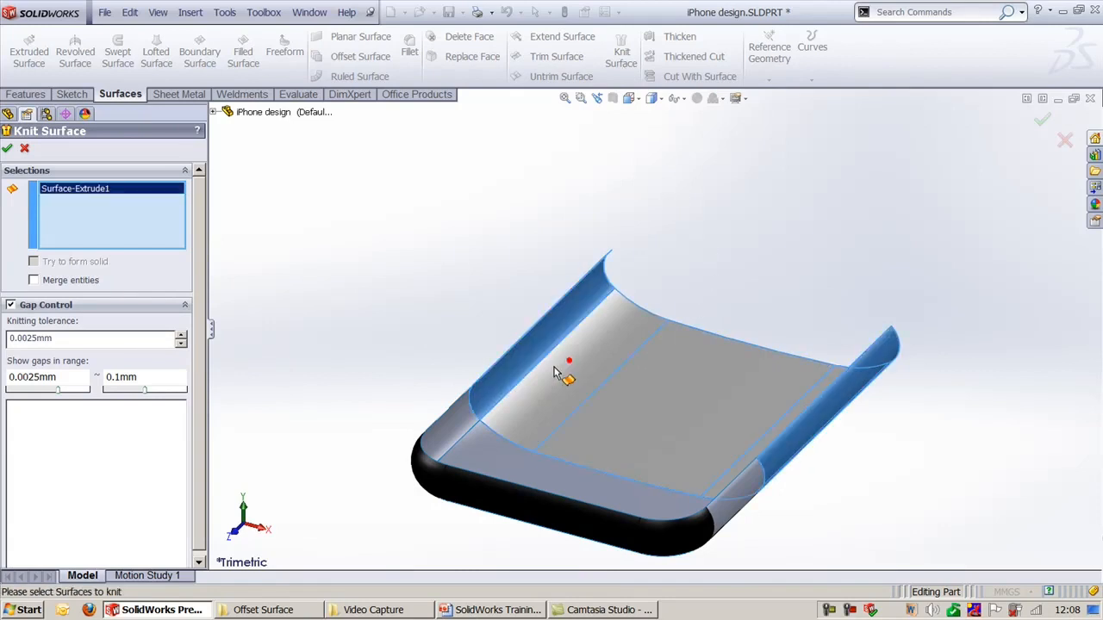
pyautogui.click(442, 422)
pyautogui.click(476, 449)
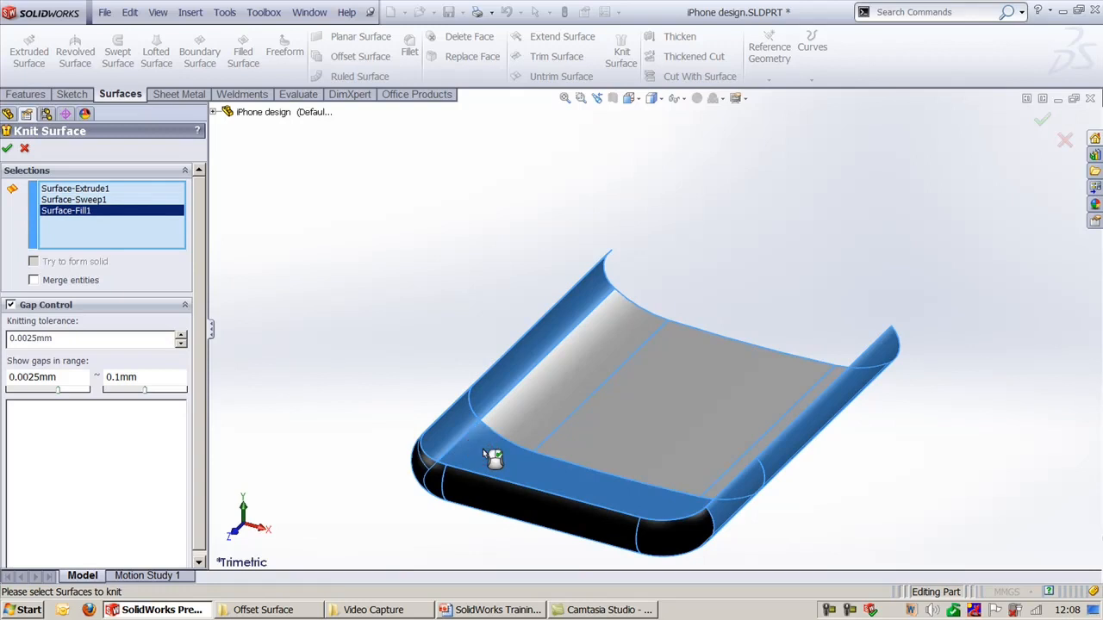
pyautogui.press('Return')
# Edit the knit feature and remove the extruded surface, keeping only the swept rim and the filled surface.
pyautogui.keyDown('ctrl'); pyautogui.moveTo(413, 282); pyautogui.dragTo(388, 308, button='middle'); pyautogui.keyUp('ctrl')
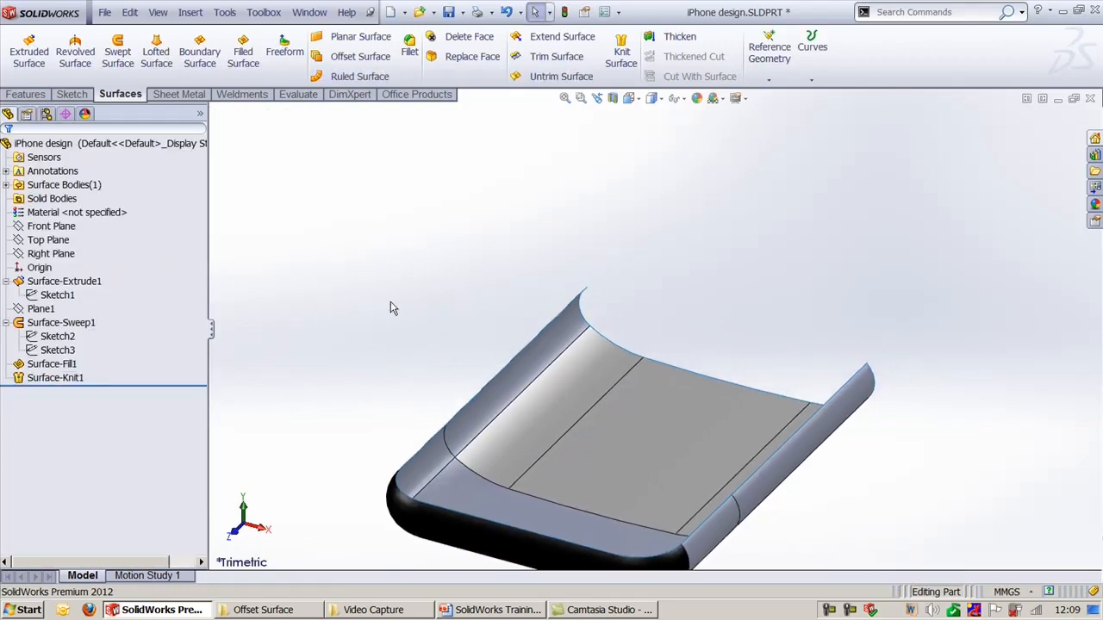
pyautogui.click(55, 377)
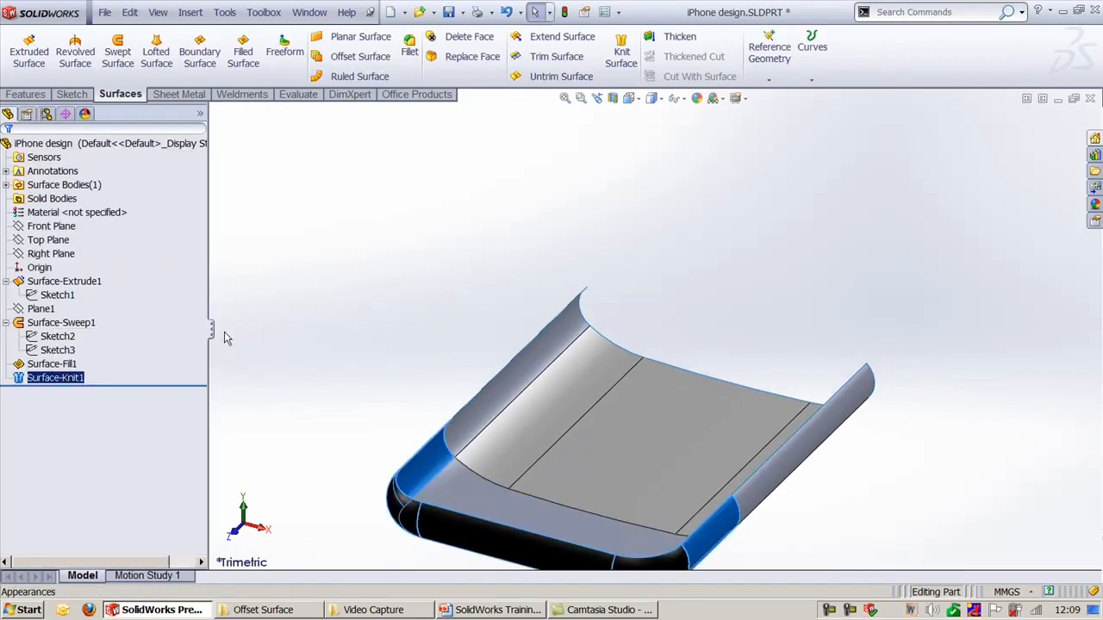
pyautogui.click(320, 303)
pyautogui.click(55, 377)
pyautogui.click(88, 346)
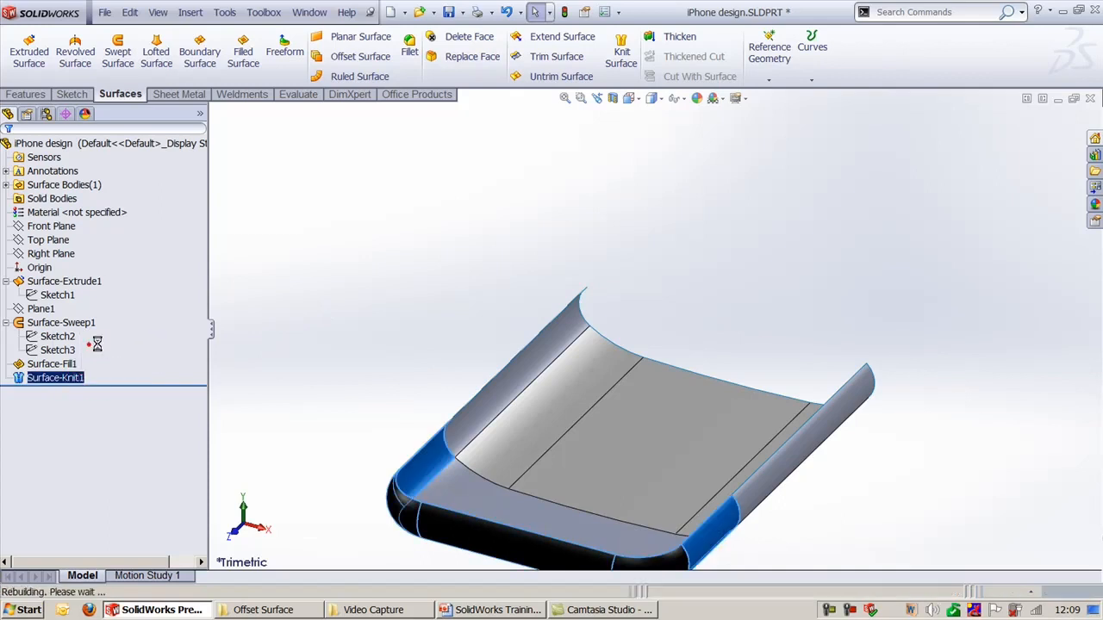
pyautogui.click(522, 413)
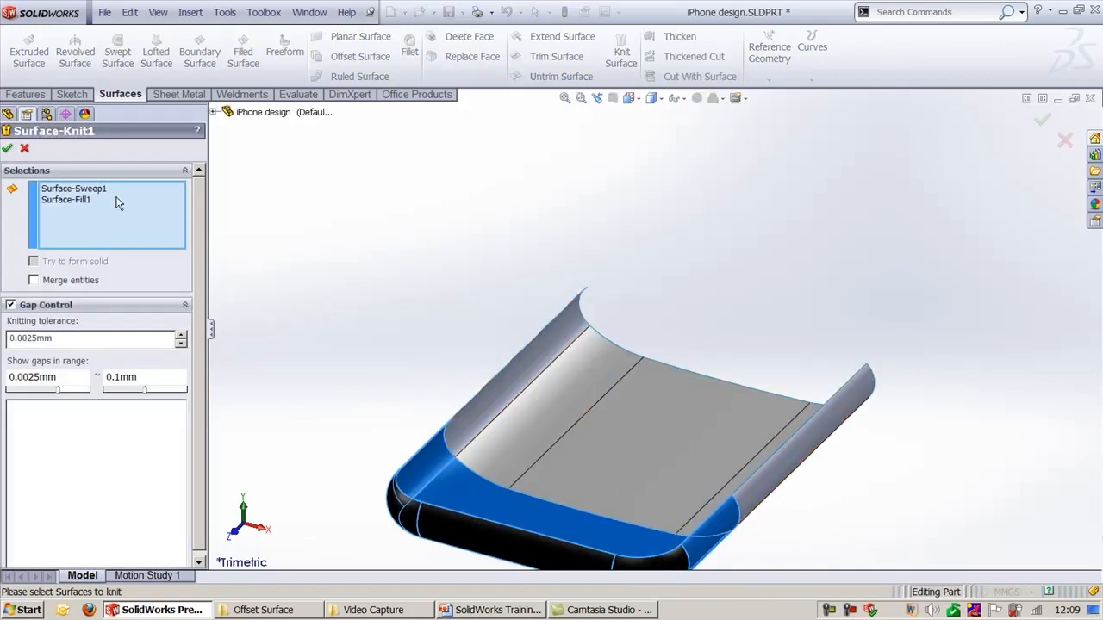
pyautogui.click(7, 148)
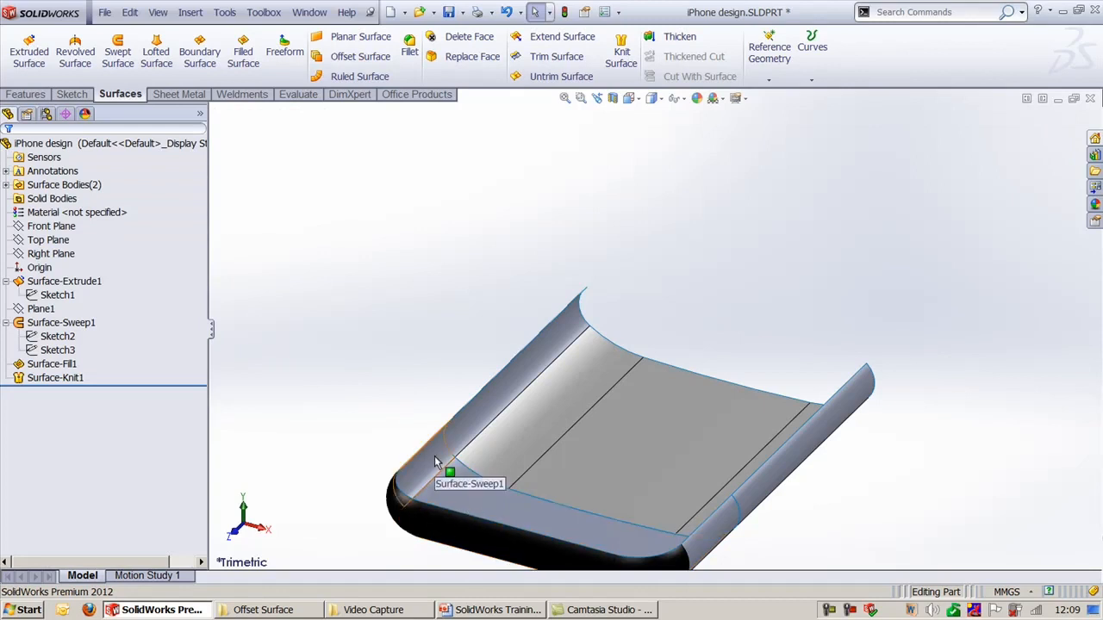
# Start a Mirror feature with the Front Plane as the mirror plane.
pyautogui.click(25, 94)
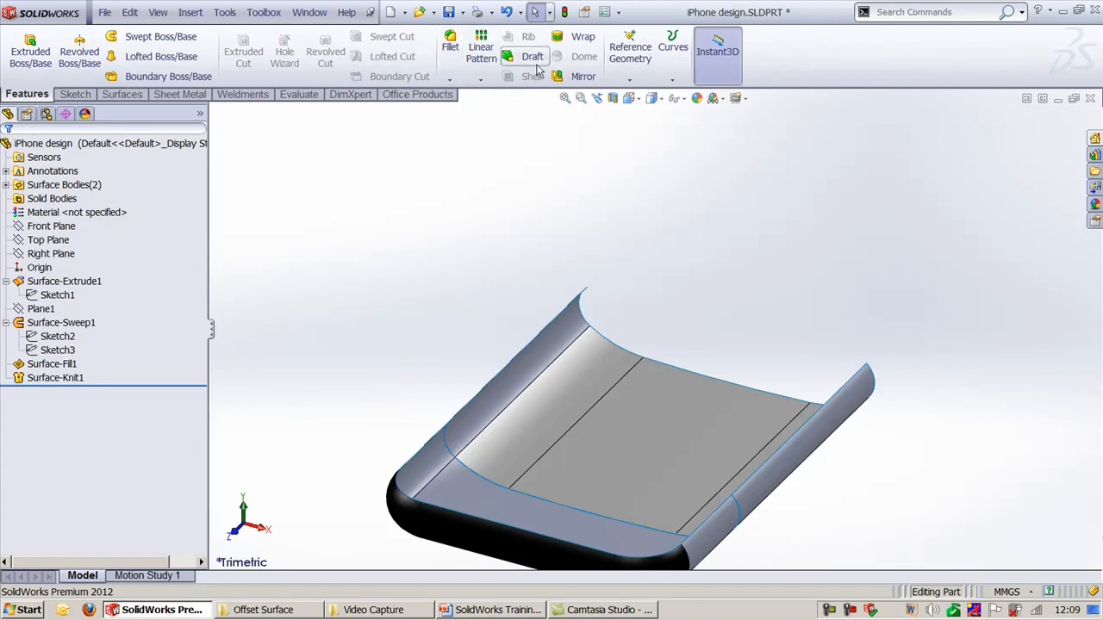
pyautogui.click(582, 79)
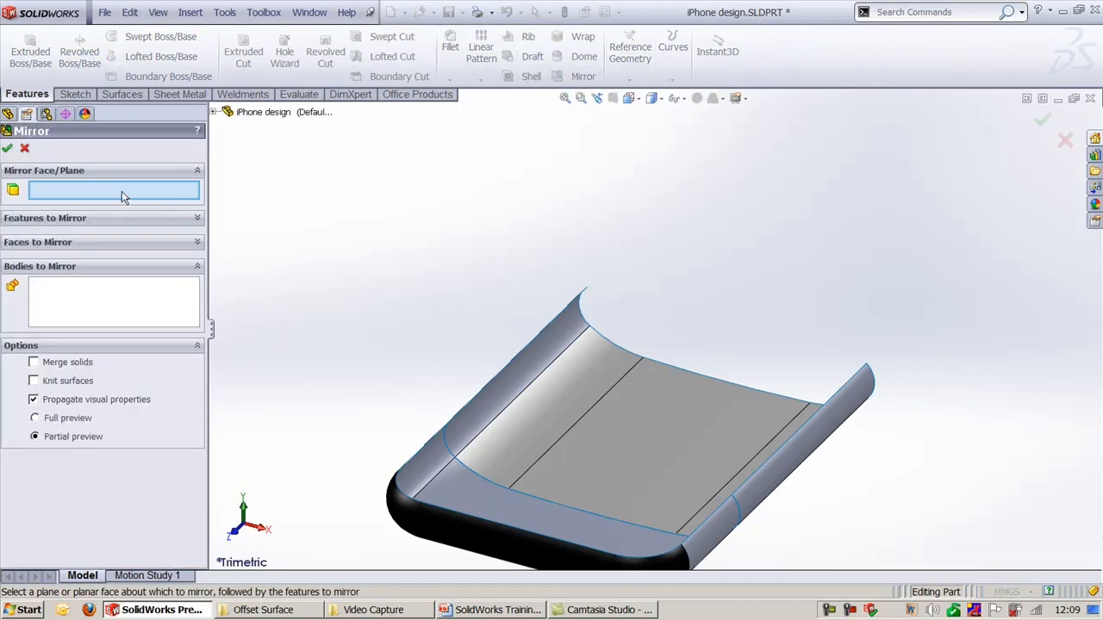
pyautogui.click(213, 112)
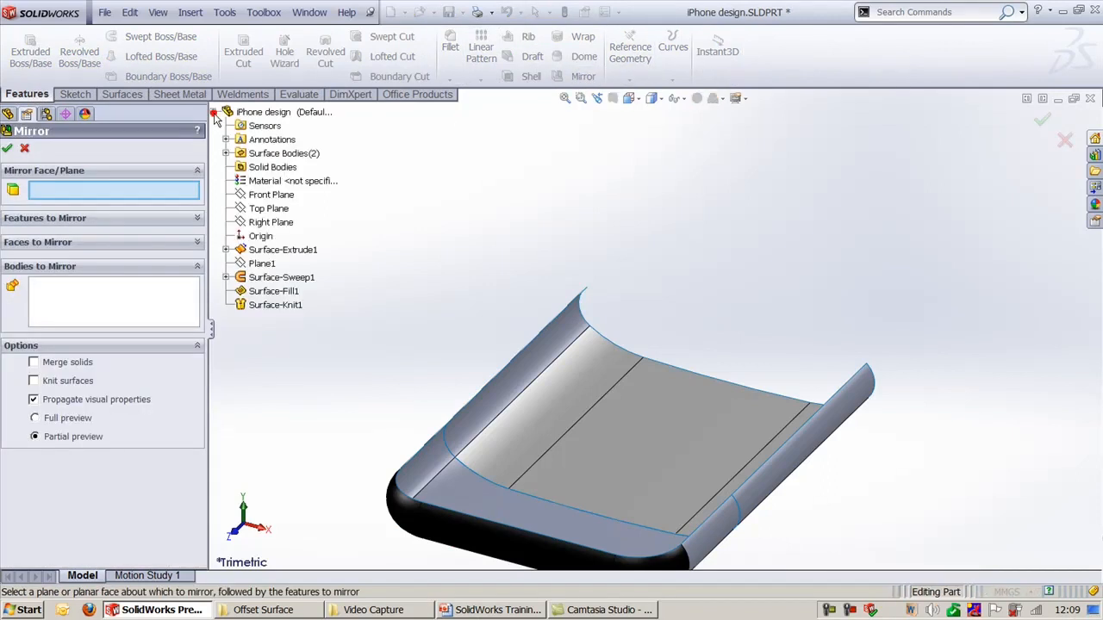
pyautogui.click(268, 197)
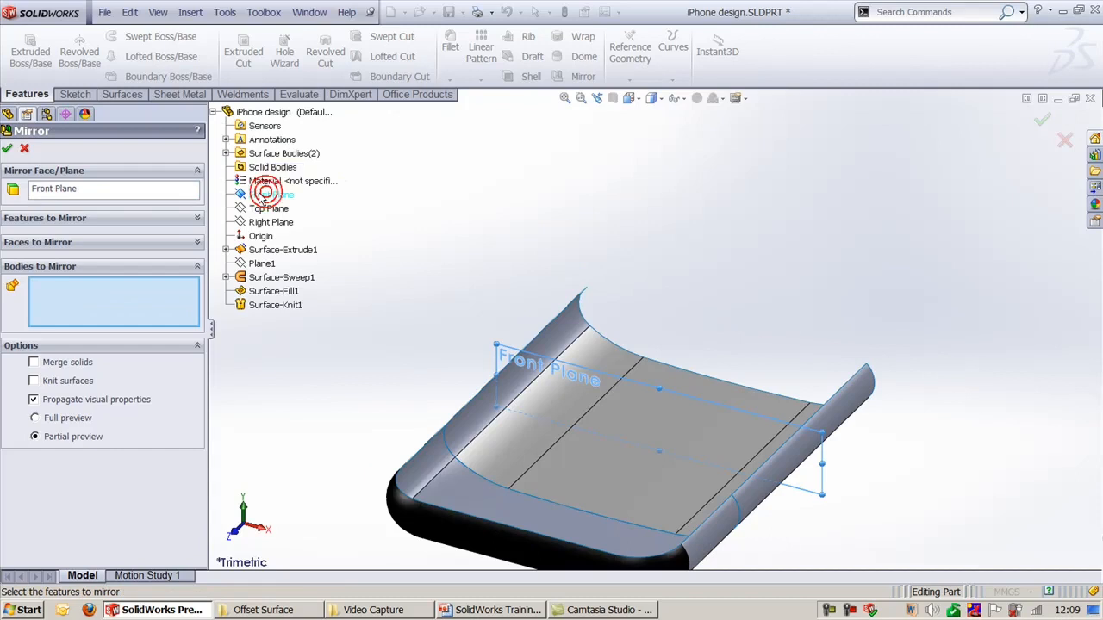
# Mirror the knitted end surface body about the Front Plane.
pyautogui.click(61, 250)
pyautogui.click(81, 318)
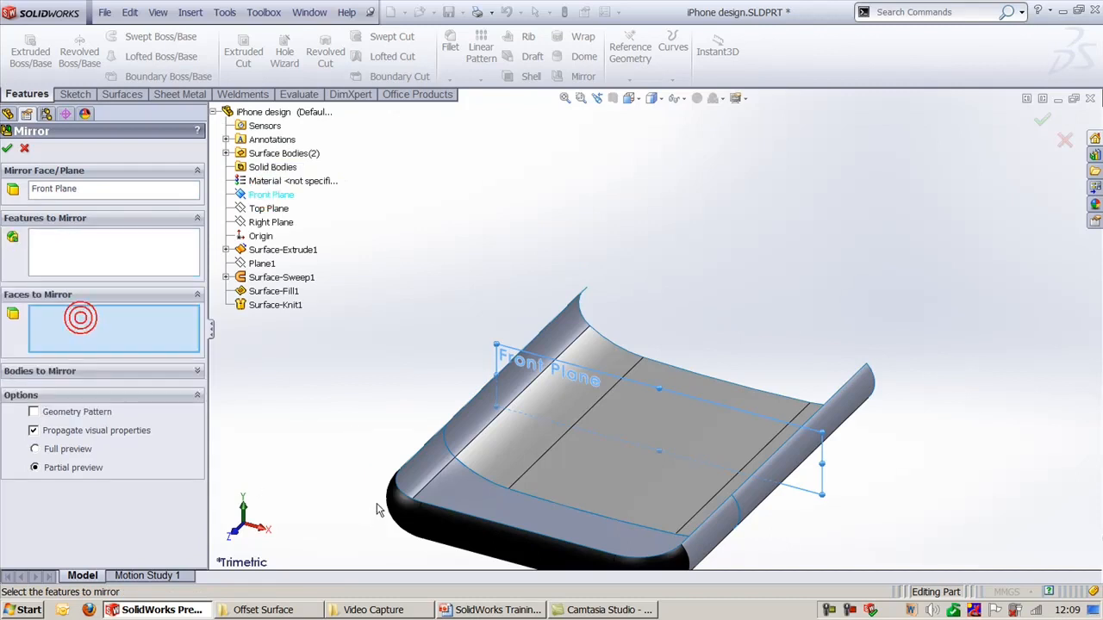
pyautogui.click(98, 321)
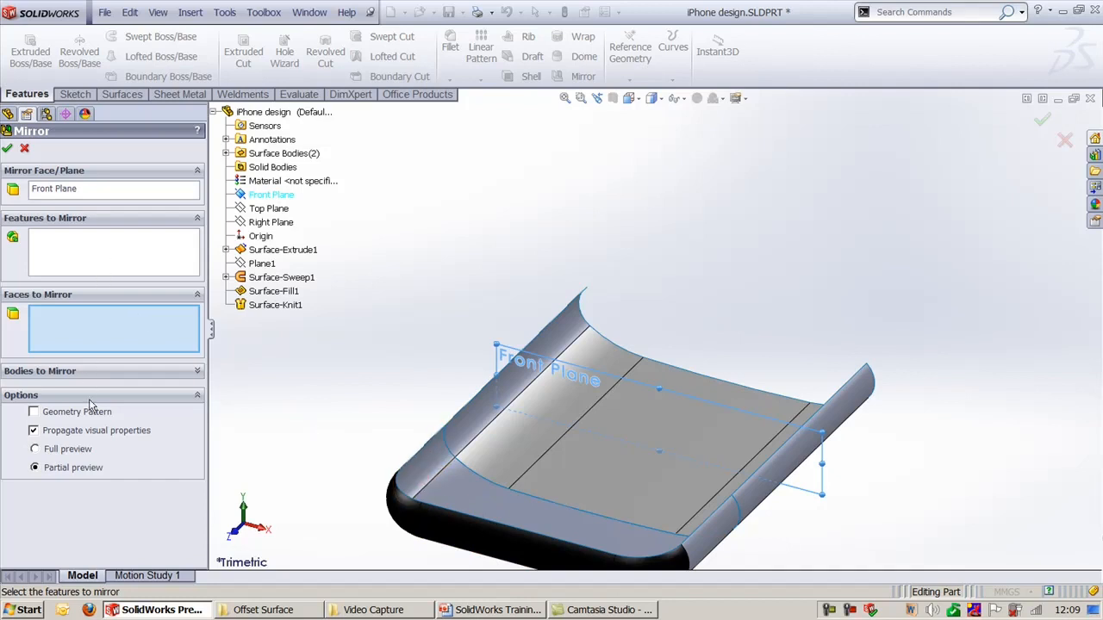
pyautogui.click(85, 377)
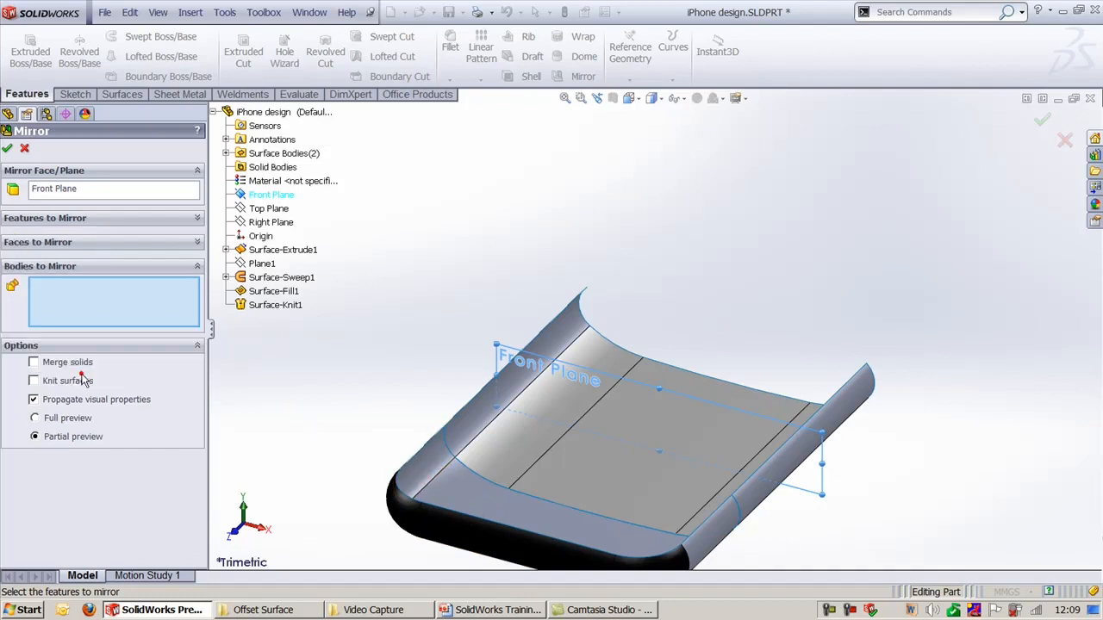
pyautogui.click(413, 479)
pyautogui.rightClick(423, 484)
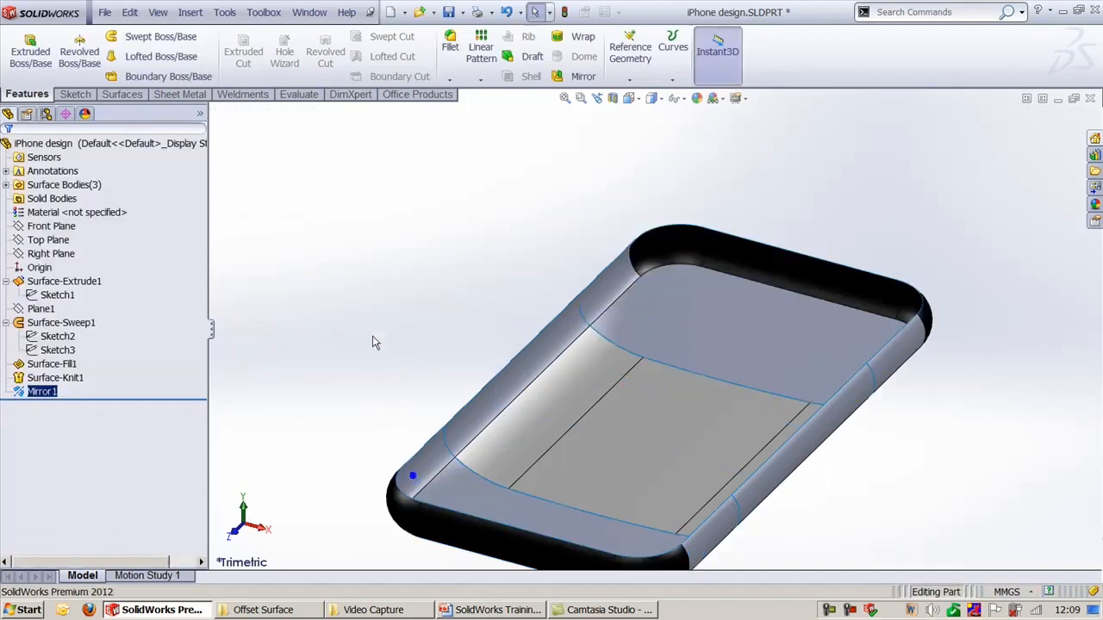
pyautogui.click(370, 301)
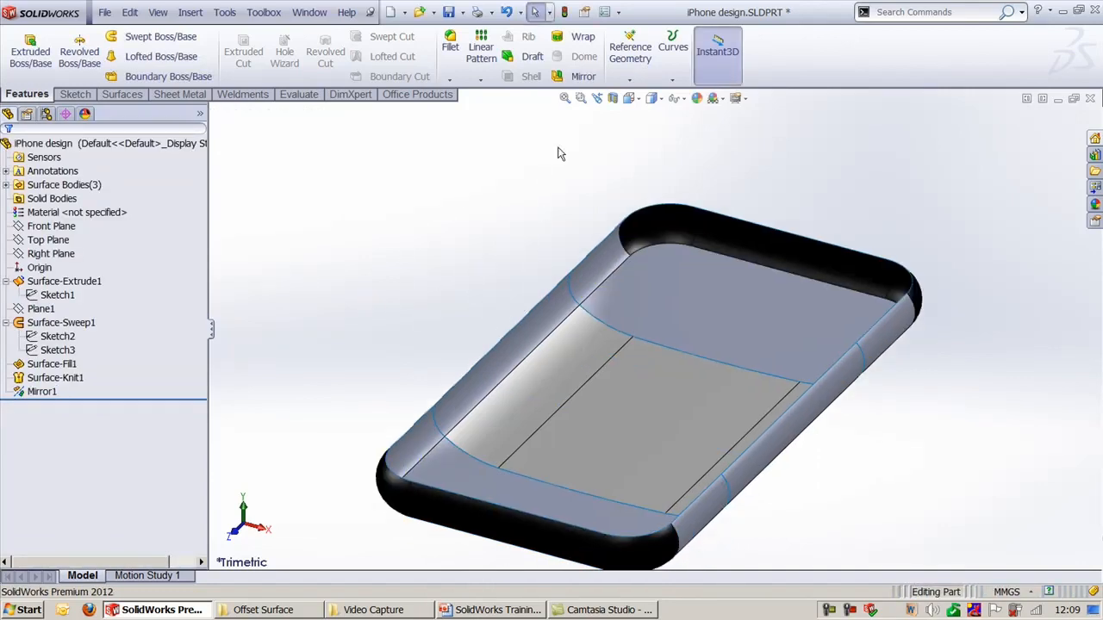
# Knit the mirrored end surface, the extruded middle surface and the original end surface into one surface.
pyautogui.click(119, 97)
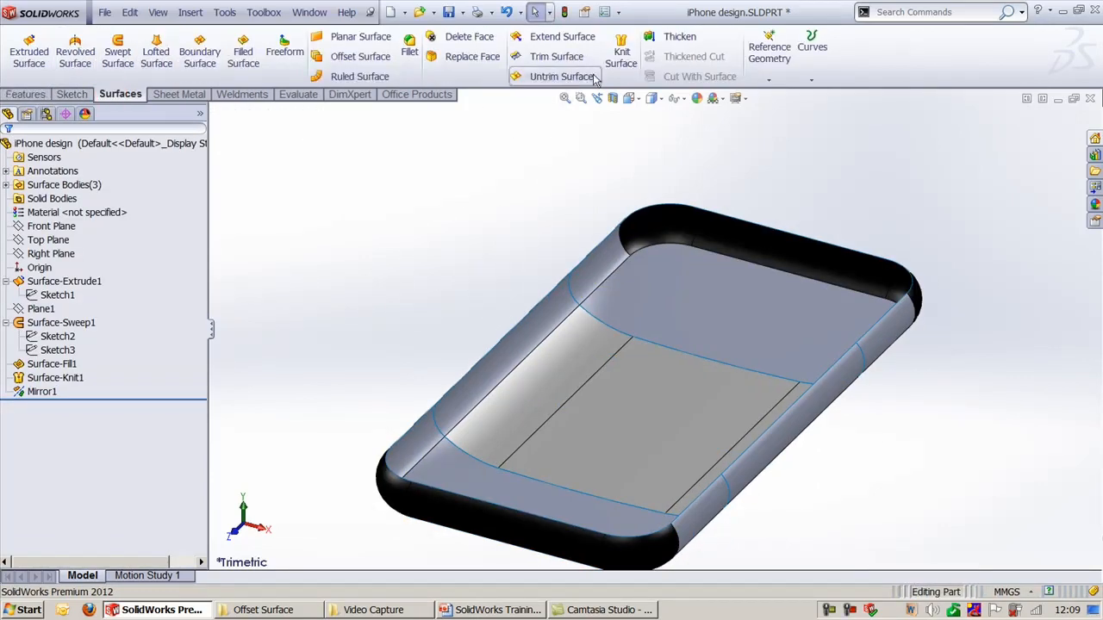
pyautogui.click(617, 58)
pyautogui.click(712, 290)
pyautogui.click(591, 414)
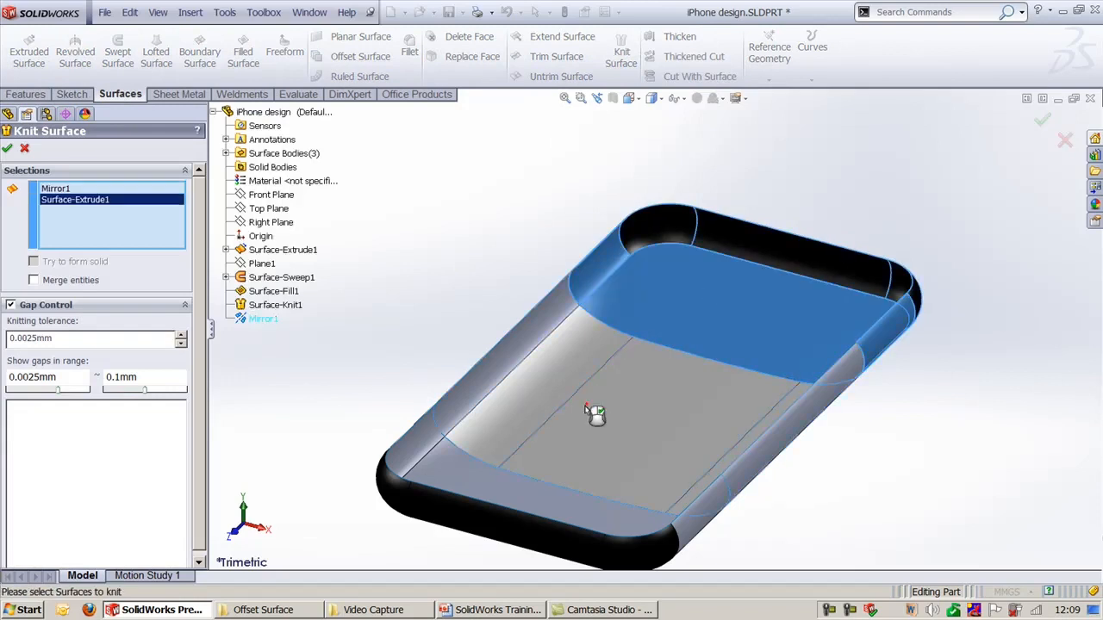
pyautogui.click(516, 511)
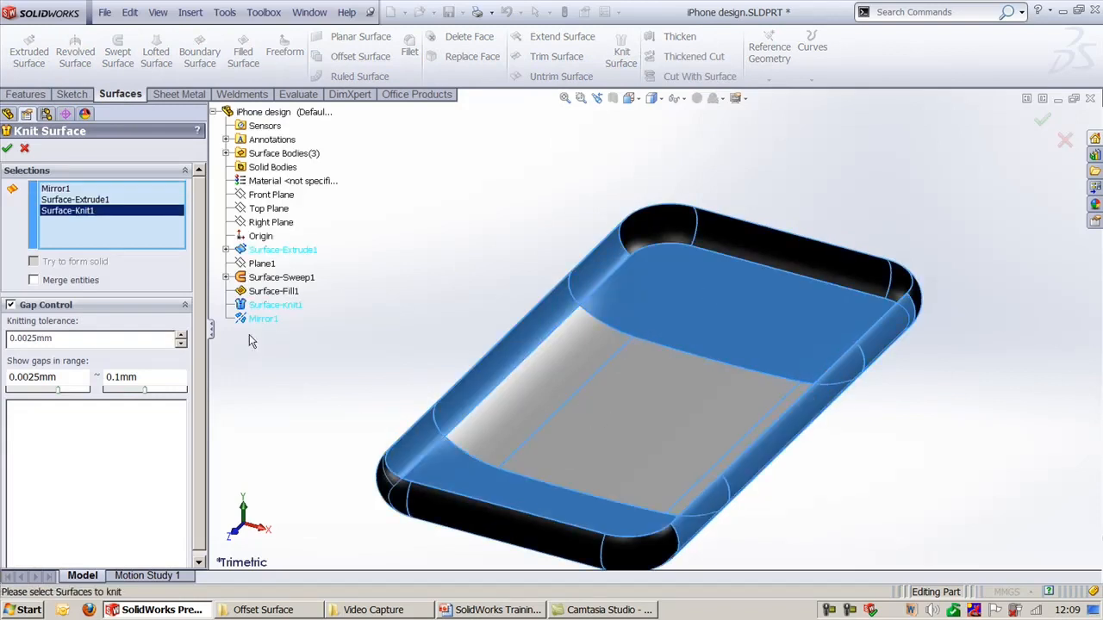
pyautogui.click(8, 149)
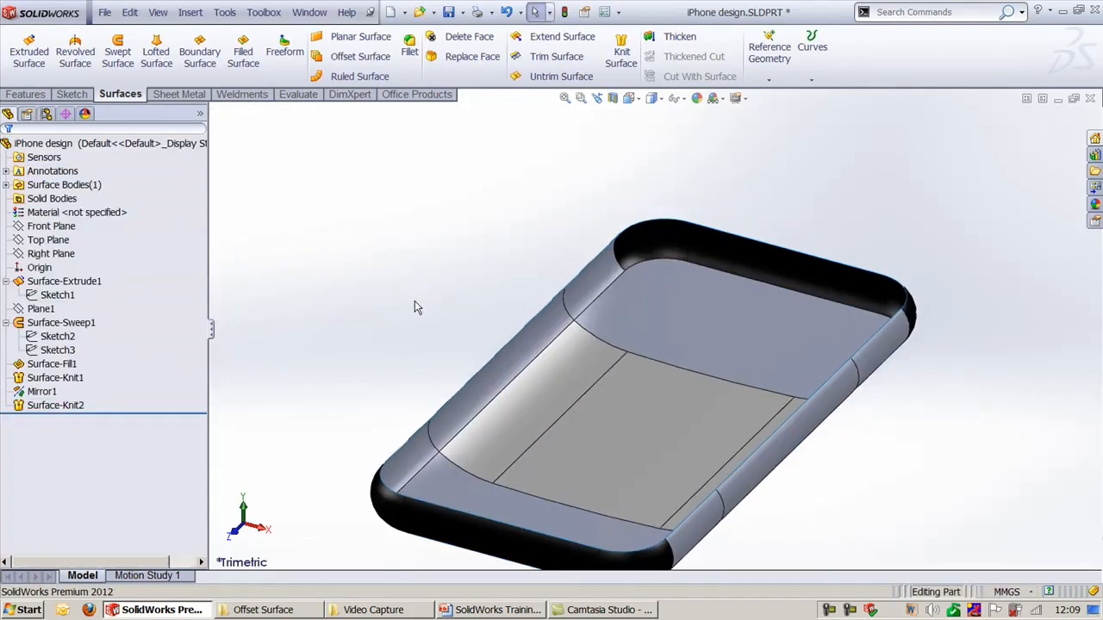
# Thicken the knitted surface into a solid body with a thickness of 0.25 mm.
pyautogui.click(680, 38)
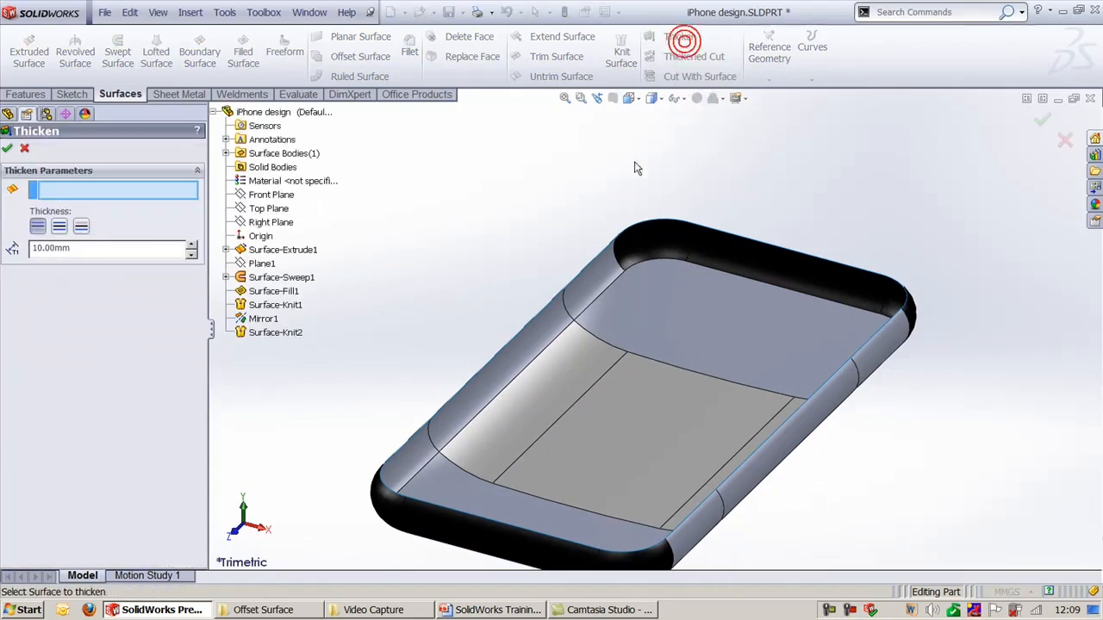
pyautogui.click(593, 262)
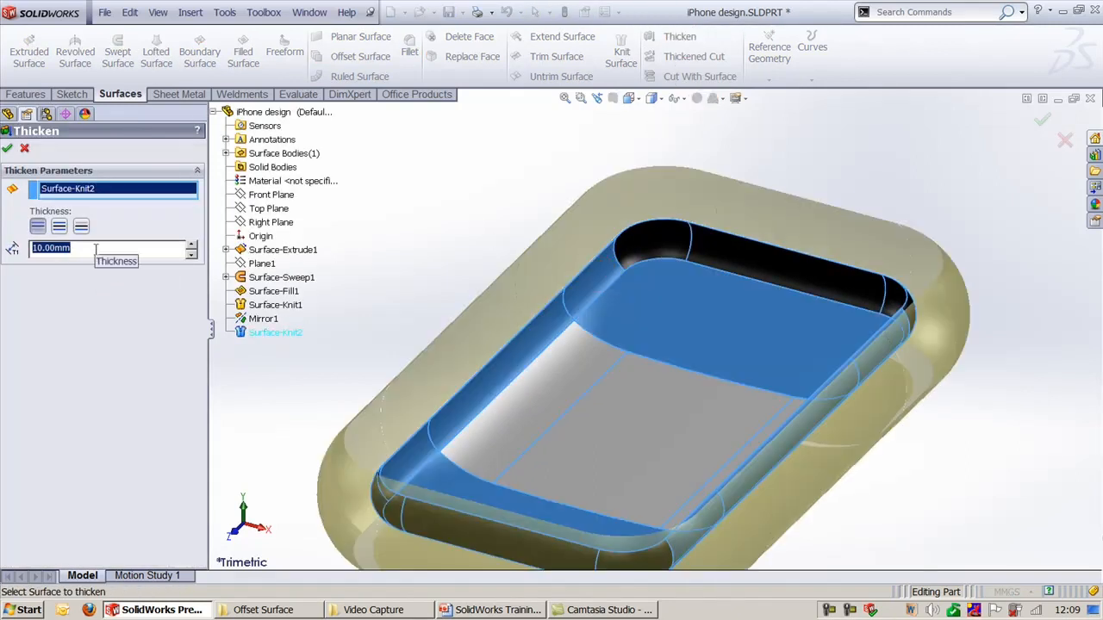
pyautogui.write('1')
pyautogui.press('Return')
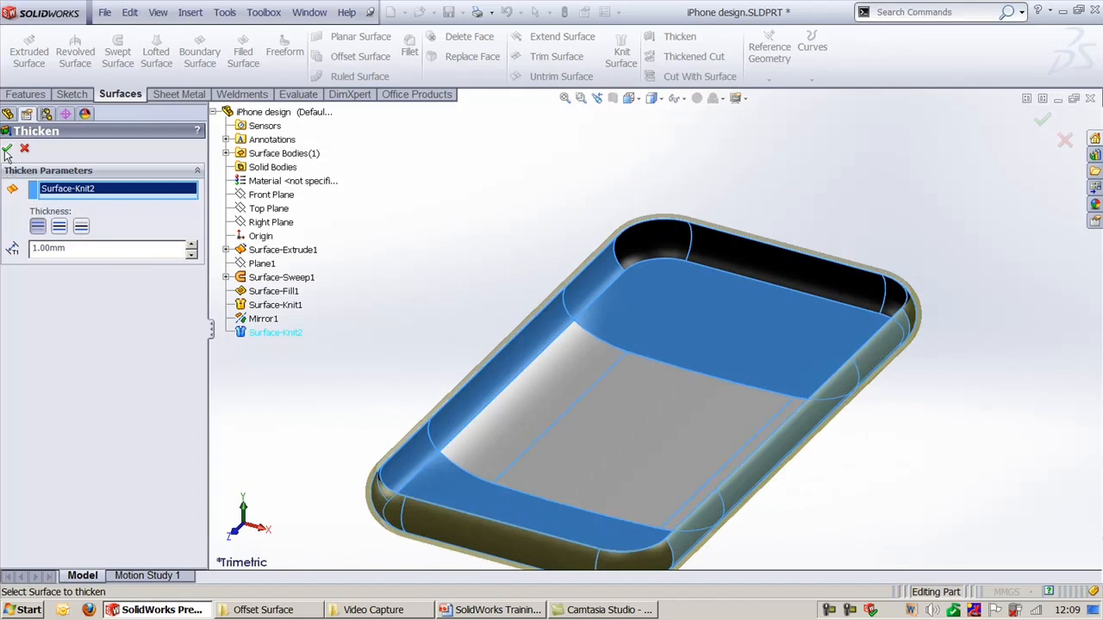
pyautogui.write('0.25')
pyautogui.press('Return')
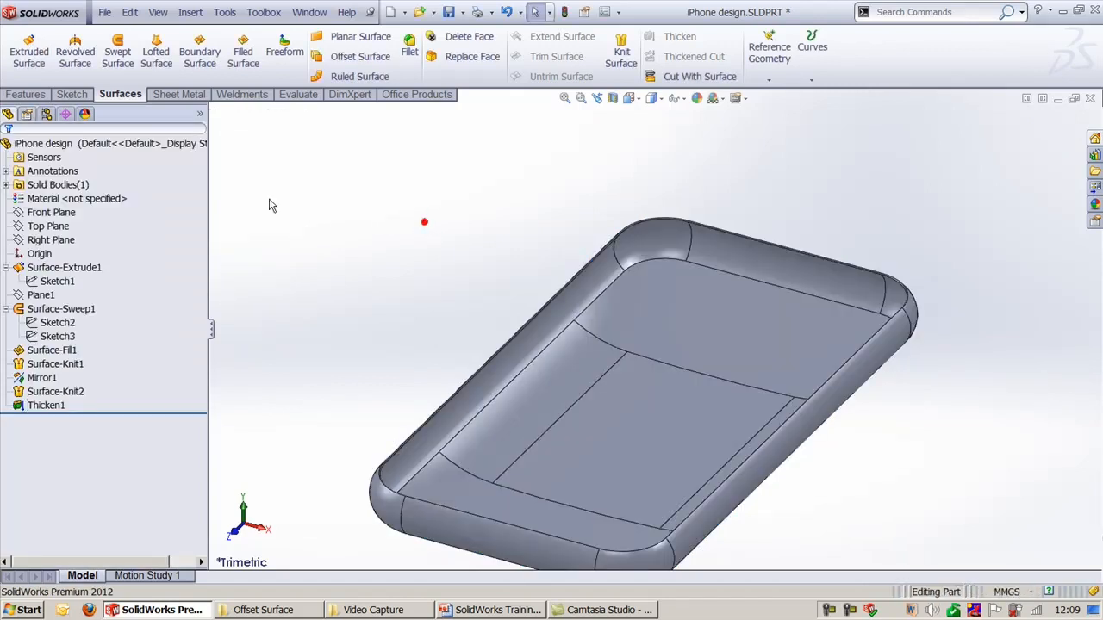
# List the solid bodies, then hide the thickened body through Surface-Extrude1 and show it again.
pyautogui.click(7, 185)
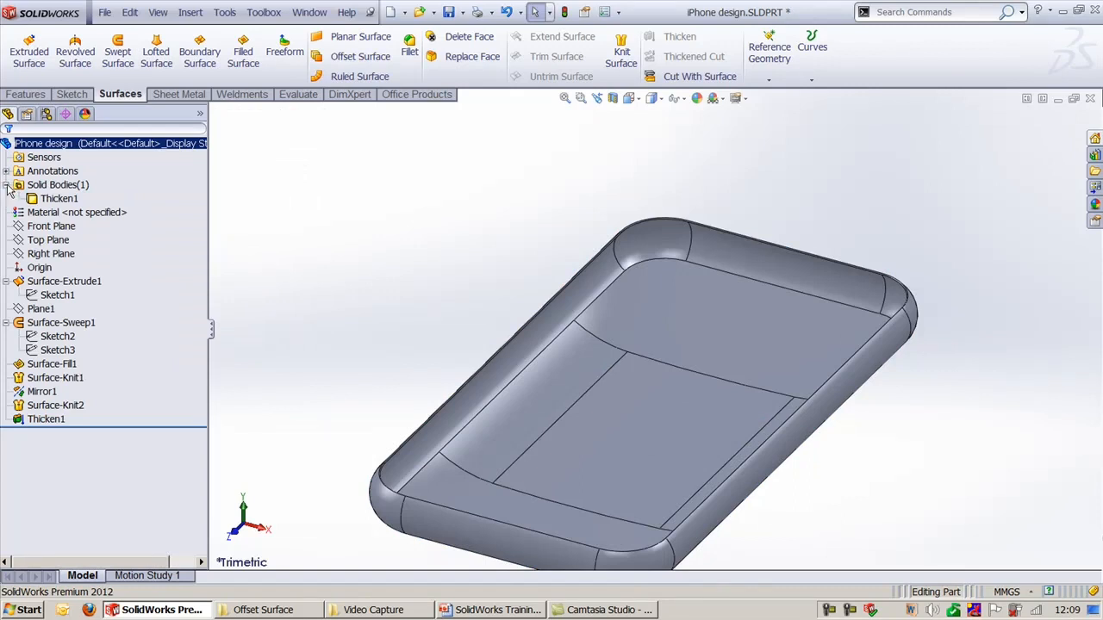
pyautogui.moveTo(383, 334); pyautogui.dragTo(528, 278, button='middle')
pyautogui.click(64, 281)
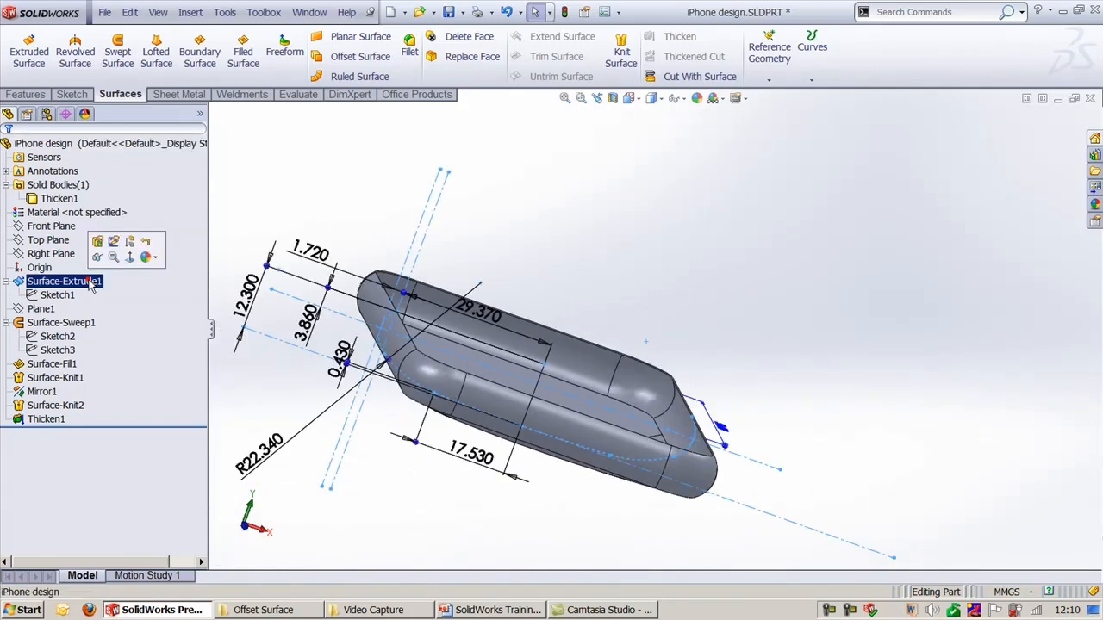
pyautogui.click(100, 255)
pyautogui.click(283, 177)
pyautogui.click(64, 281)
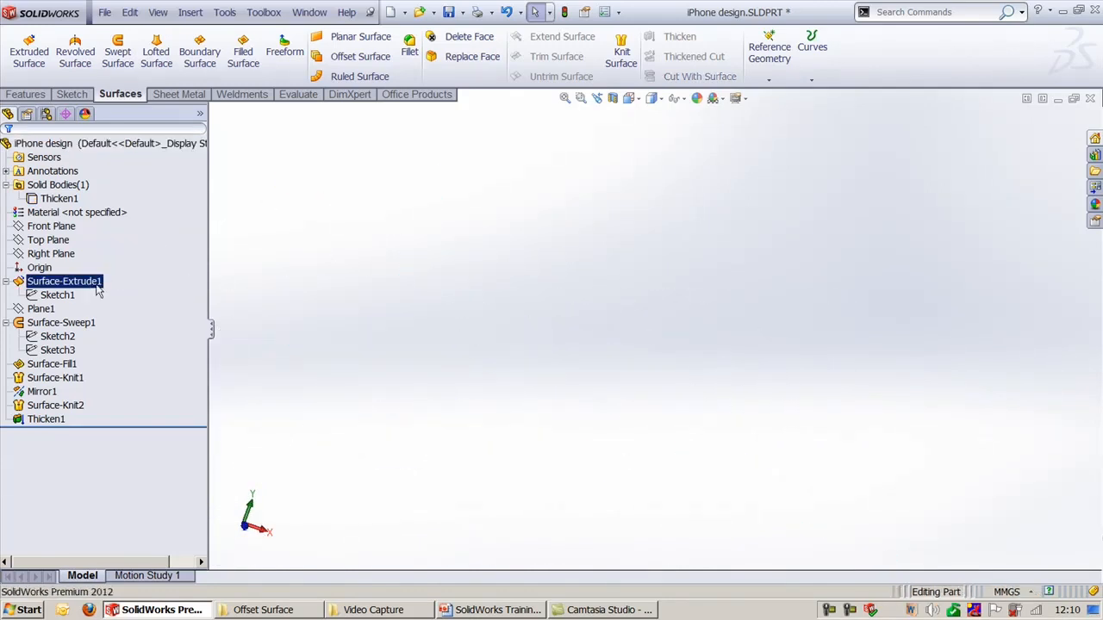
pyautogui.click(92, 257)
pyautogui.click(618, 263)
pyautogui.moveTo(676, 268)
pyautogui.mouseDown(button='middle')
pyautogui.moveTo(689, 271)
pyautogui.moveTo(701, 325)
pyautogui.moveTo(818, 322)
pyautogui.moveTo(801, 319)
pyautogui.moveTo(808, 336)
pyautogui.mouseUp(button='middle')
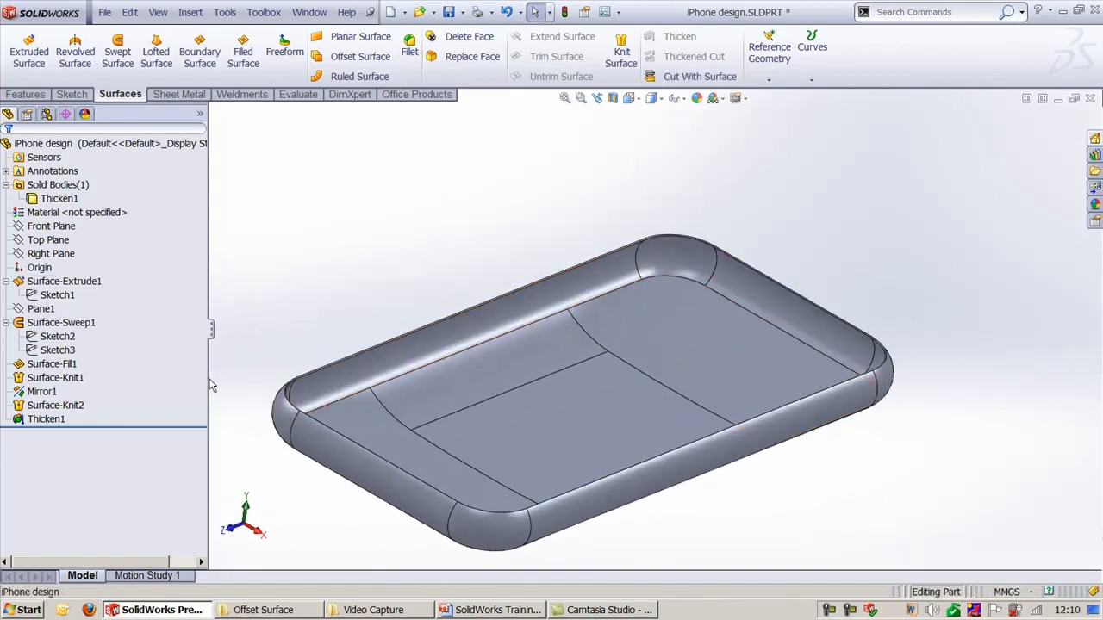
# Change the display style to Shaded without edges and set the trimetric view.
pyautogui.moveTo(489, 237); pyautogui.dragTo(600, 162, button='middle')
pyautogui.click(655, 100)
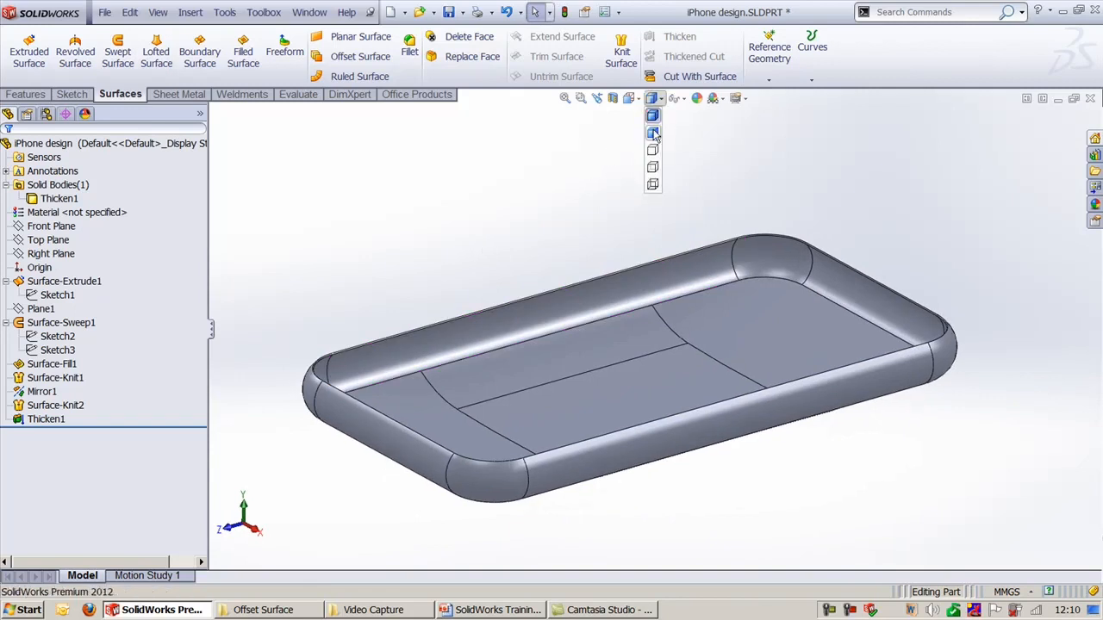
pyautogui.click(654, 131)
pyautogui.moveTo(524, 202)
pyautogui.keyDown('ctrl'); pyautogui.mouseDown(button='middle')
pyautogui.moveTo(533, 219)
pyautogui.moveTo(505, 241)
pyautogui.moveTo(522, 362)
pyautogui.moveTo(598, 436)
pyautogui.moveTo(723, 406)
pyautogui.moveTo(655, 293)
pyautogui.moveTo(577, 215)
pyautogui.mouseUp(button='middle'); pyautogui.keyUp('ctrl')
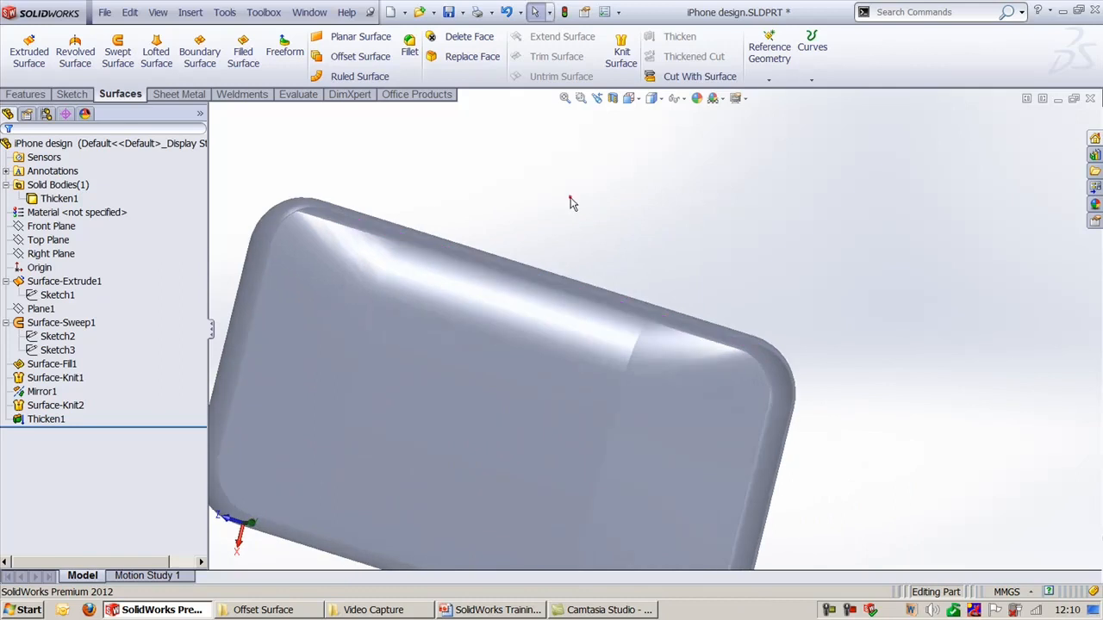
pyautogui.hotkey('ctrl', '7')
pyautogui.scroll(-2, 900, 216)
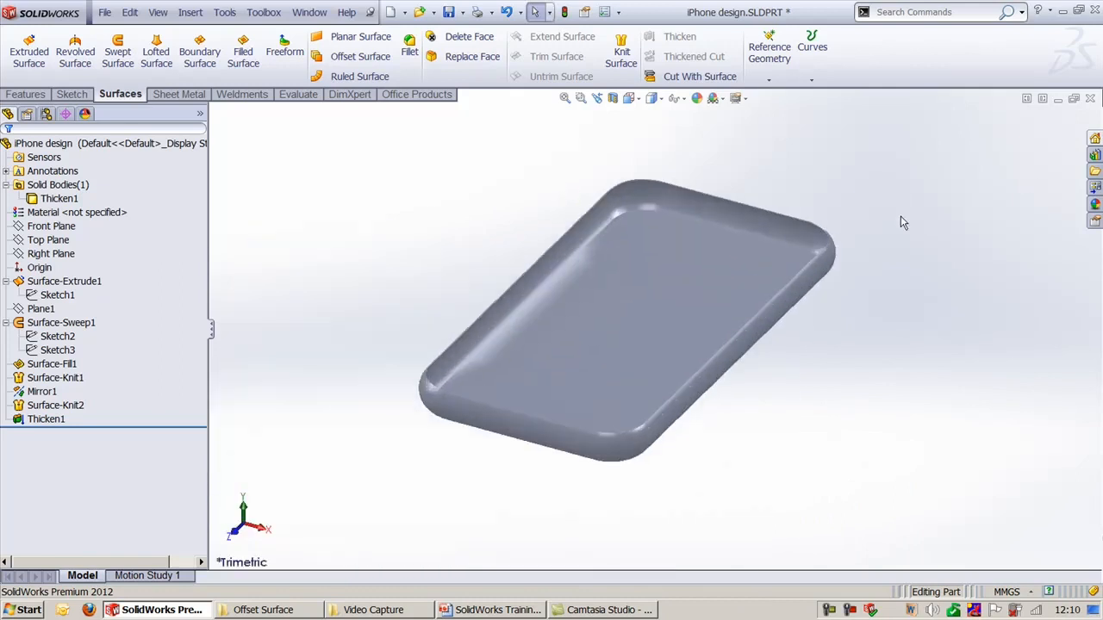
# Switch to the open Radiate Surface part and view the outer curved side of its revolved body.
pyautogui.click(309, 12)
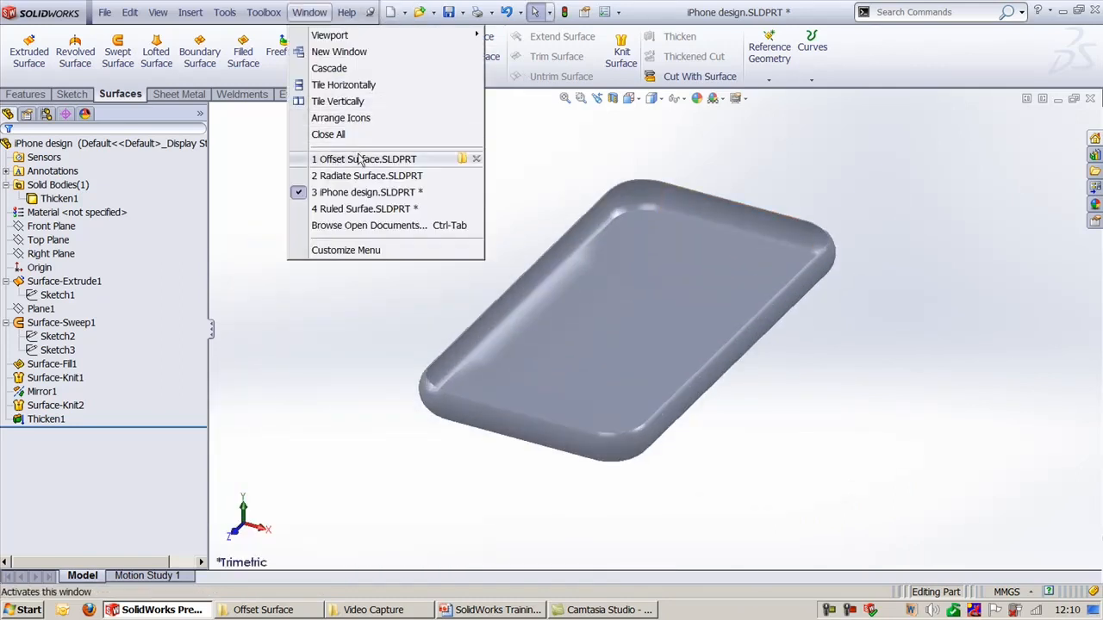
pyautogui.click(368, 175)
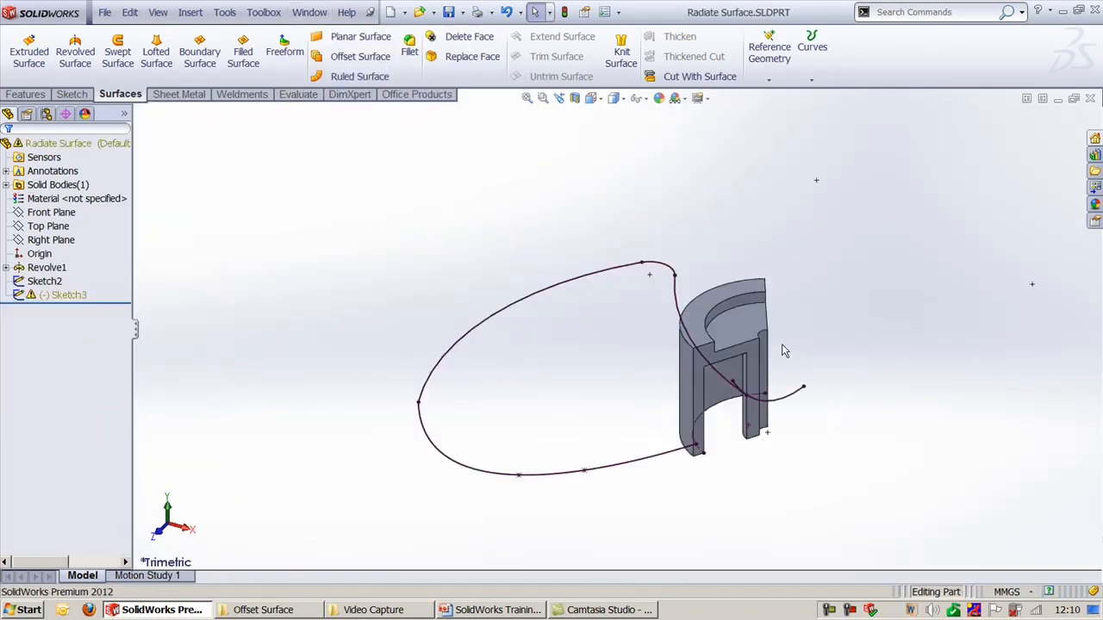
pyautogui.moveTo(785, 351)
pyautogui.mouseDown(button='middle')
pyautogui.moveTo(443, 470)
pyautogui.moveTo(507, 382)
pyautogui.moveTo(615, 399)
pyautogui.moveTo(648, 449)
pyautogui.moveTo(556, 379)
pyautogui.moveTo(563, 406)
pyautogui.moveTo(514, 422)
pyautogui.mouseUp(button='middle')
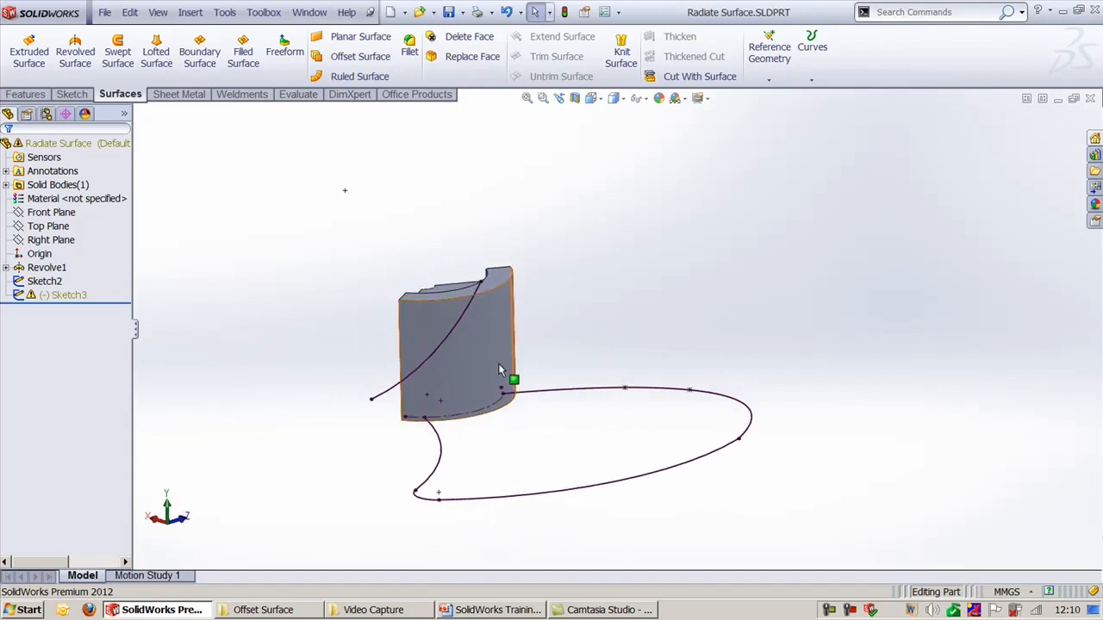
pyautogui.moveTo(556, 343)
pyautogui.mouseDown(button='middle')
pyautogui.moveTo(624, 328)
pyautogui.moveTo(621, 310)
pyautogui.moveTo(626, 362)
pyautogui.mouseUp(button='middle')
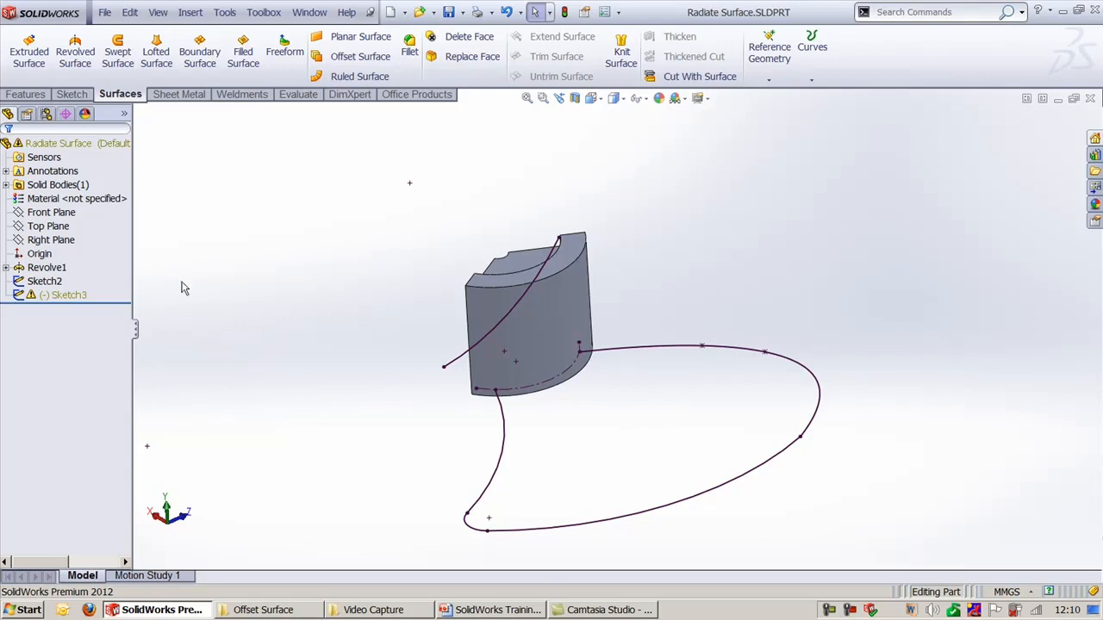
# Examine Sketch3, Sketch2 and the revolved body by highlighting each of them in the model.
pyautogui.click(67, 295)
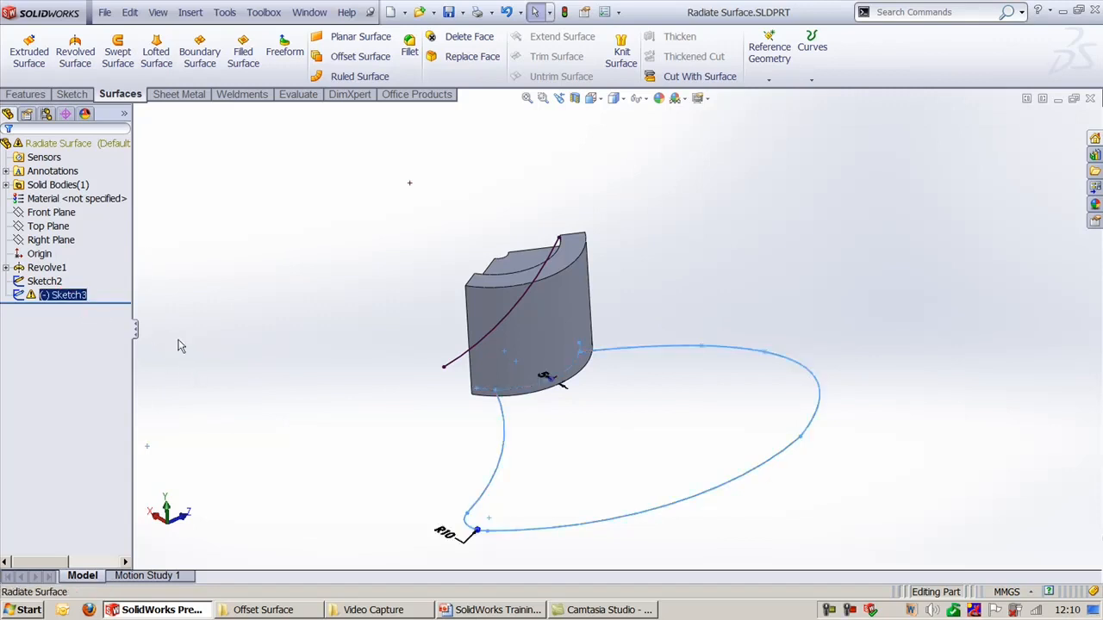
pyautogui.click(45, 281)
pyautogui.moveTo(291, 397)
pyautogui.mouseDown(button='middle')
pyautogui.moveTo(242, 345)
pyautogui.moveTo(300, 370)
pyautogui.moveTo(312, 480)
pyautogui.moveTo(303, 377)
pyautogui.mouseUp(button='middle')
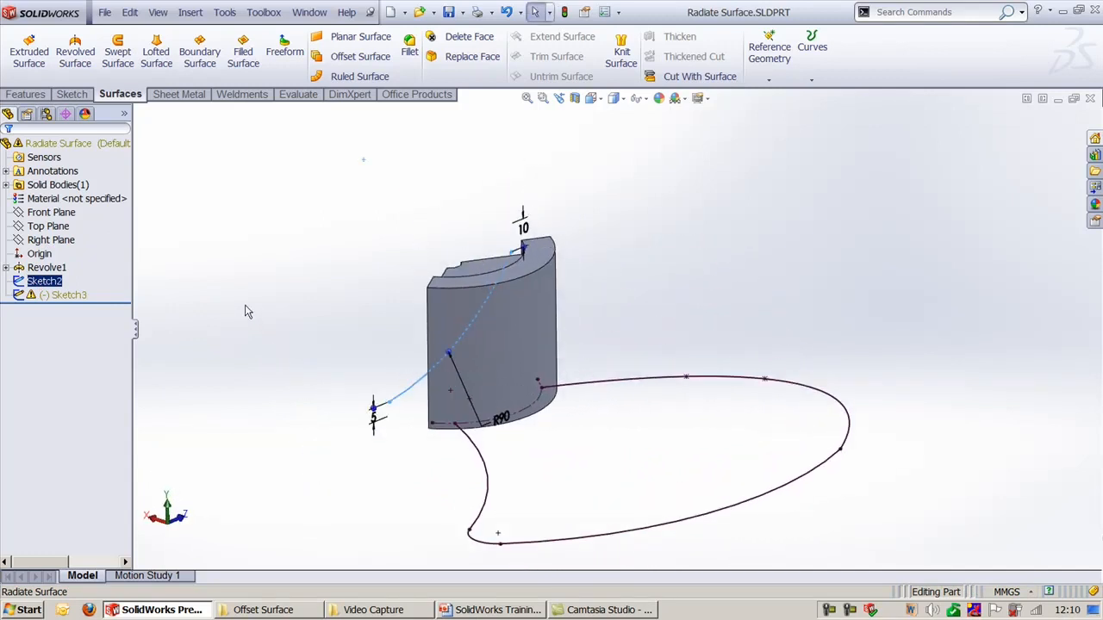
pyautogui.click(738, 163)
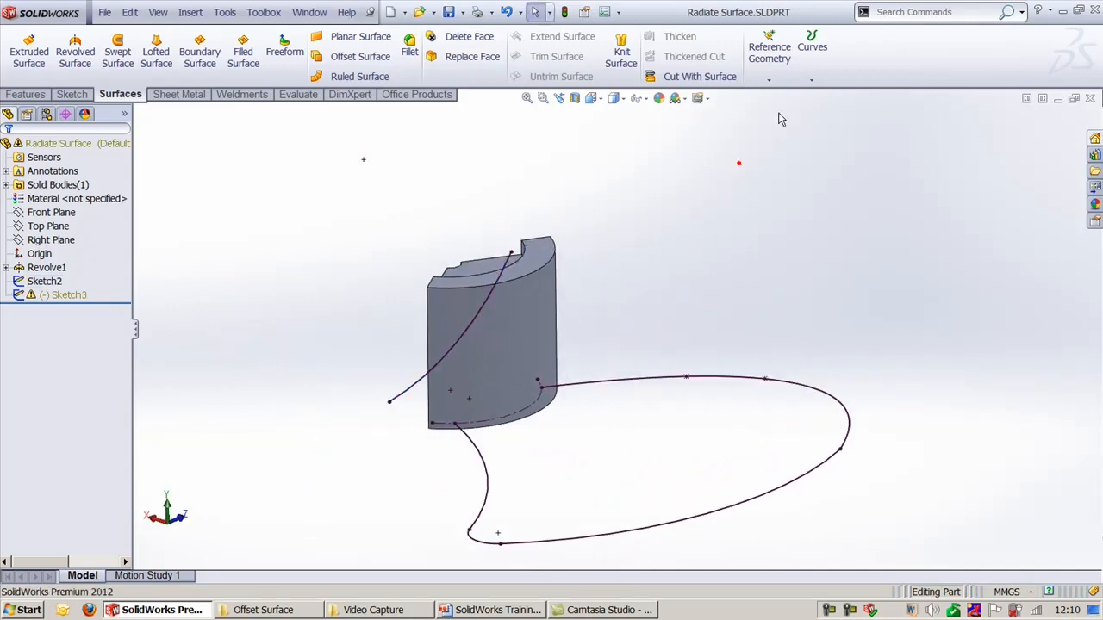
pyautogui.click(634, 380)
pyautogui.click(572, 249)
pyautogui.click(515, 309)
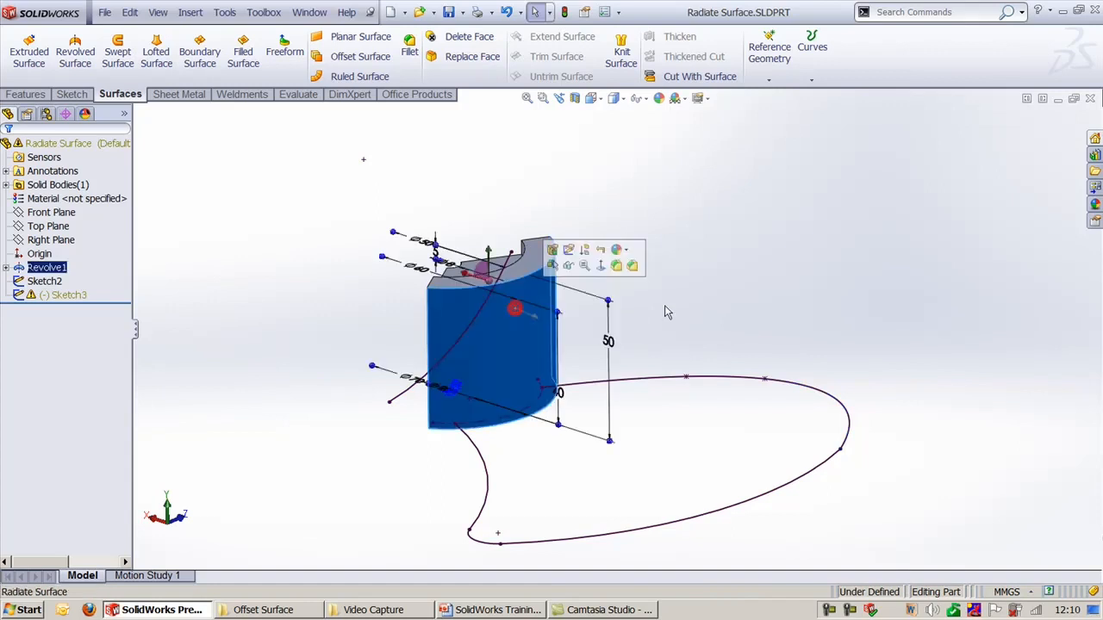
pyautogui.click(664, 305)
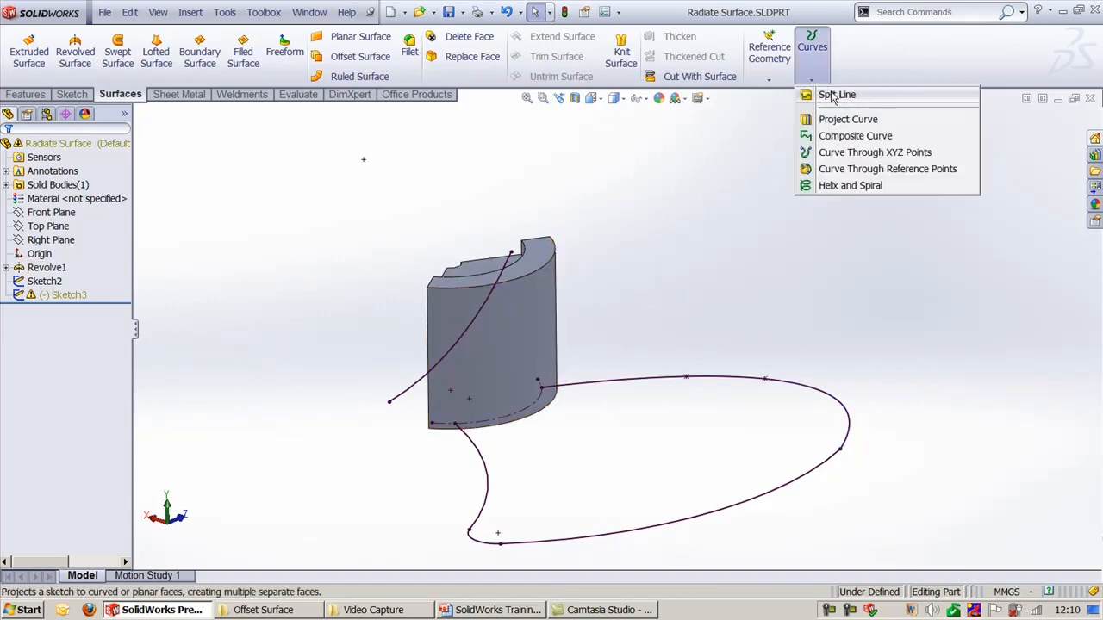
# Create a projection split line from Sketch2 on the revolved body's outer curved face, in a single direction, and select the resulting edge.
pyautogui.click(833, 93)
pyautogui.click(68, 207)
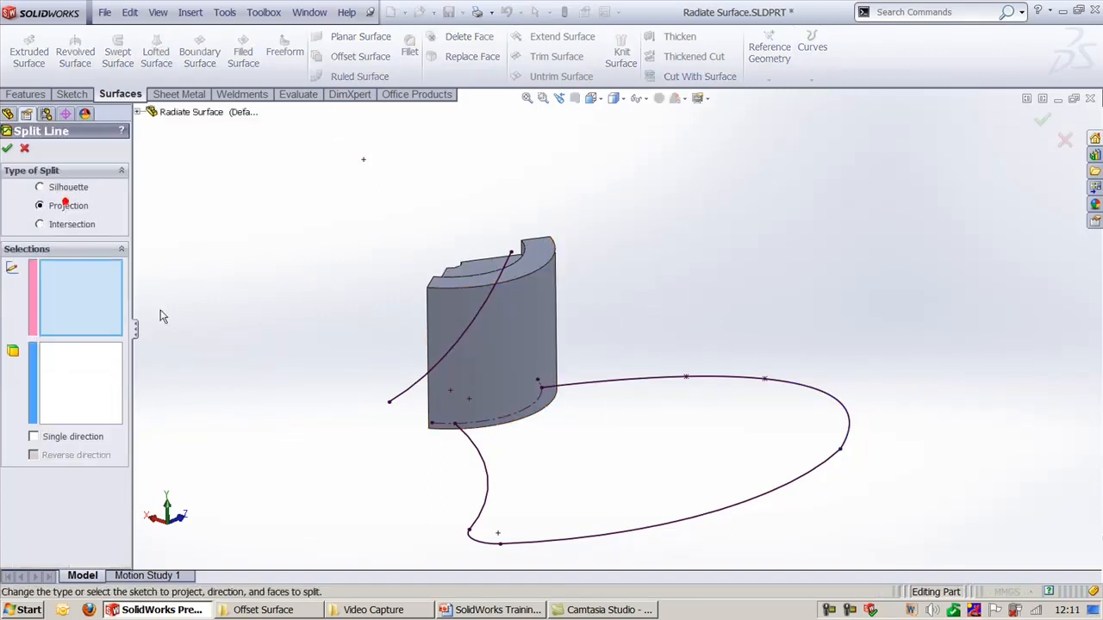
pyautogui.click(415, 386)
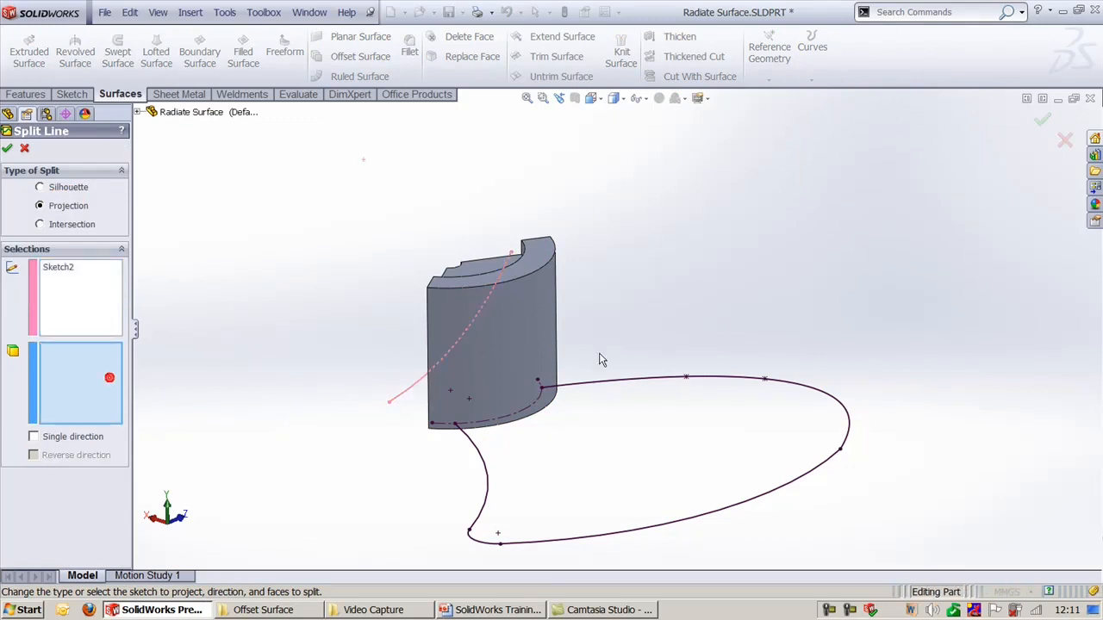
pyautogui.click(533, 330)
pyautogui.click(45, 437)
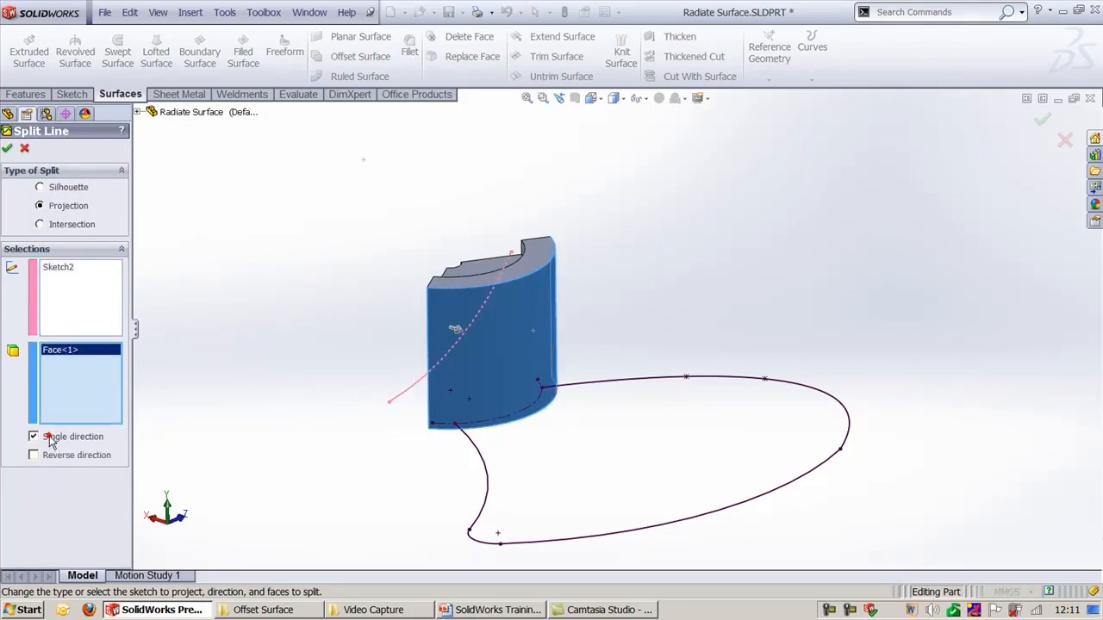
pyautogui.click(8, 148)
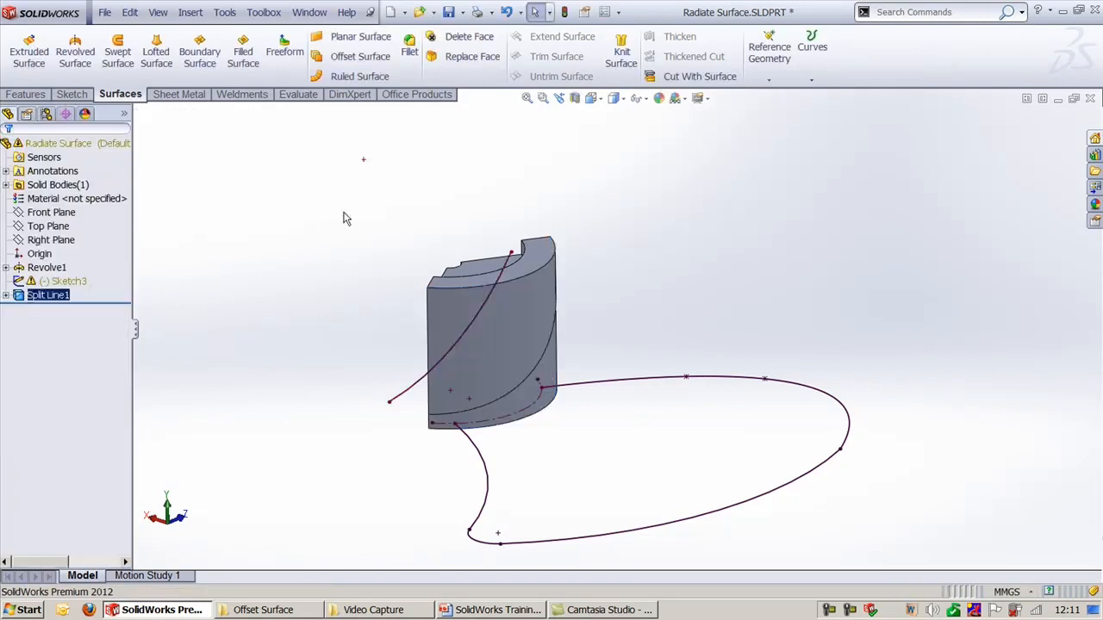
pyautogui.moveTo(345, 215); pyautogui.dragTo(344, 290, button='middle')
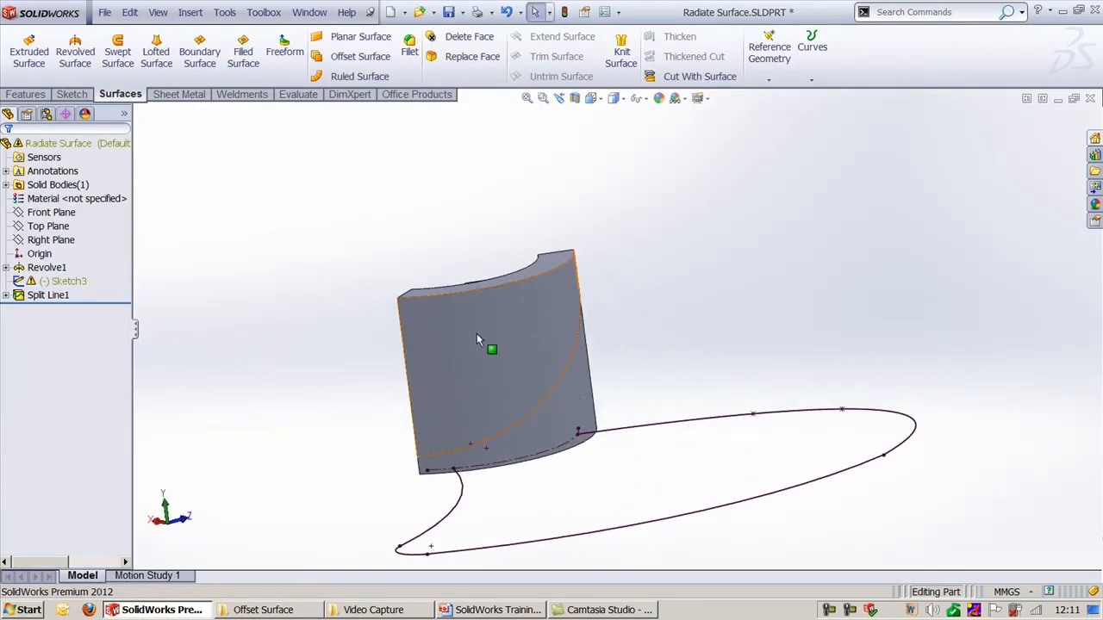
pyautogui.click(564, 386)
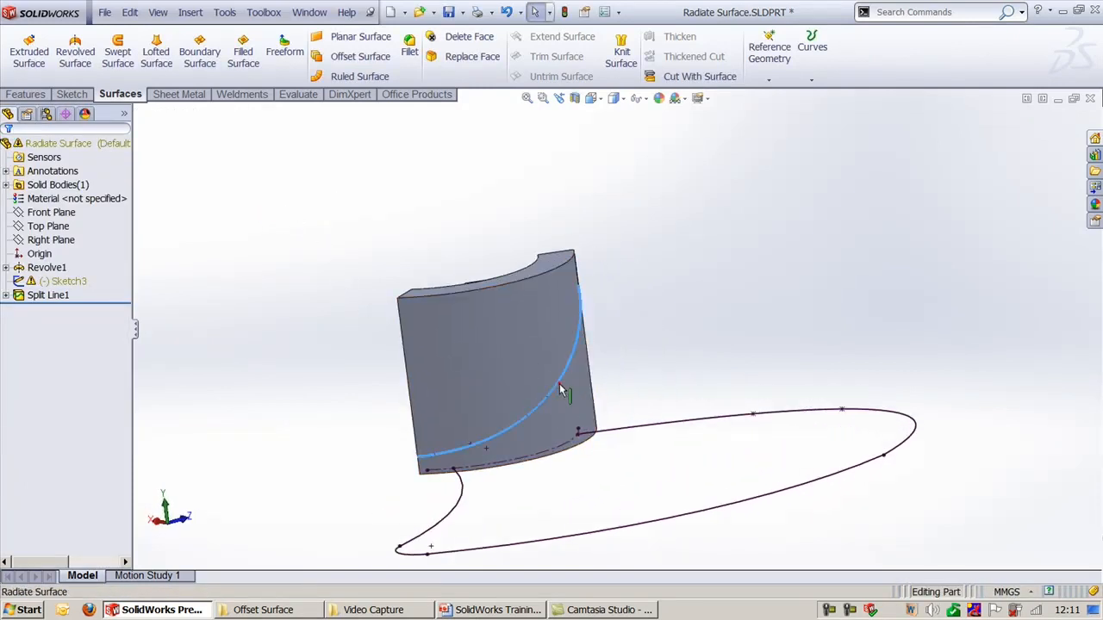
# Create a radiate surface from the split line edge, with Top Plane as the direction reference and a distance of 90 mm.
pyautogui.click(772, 284)
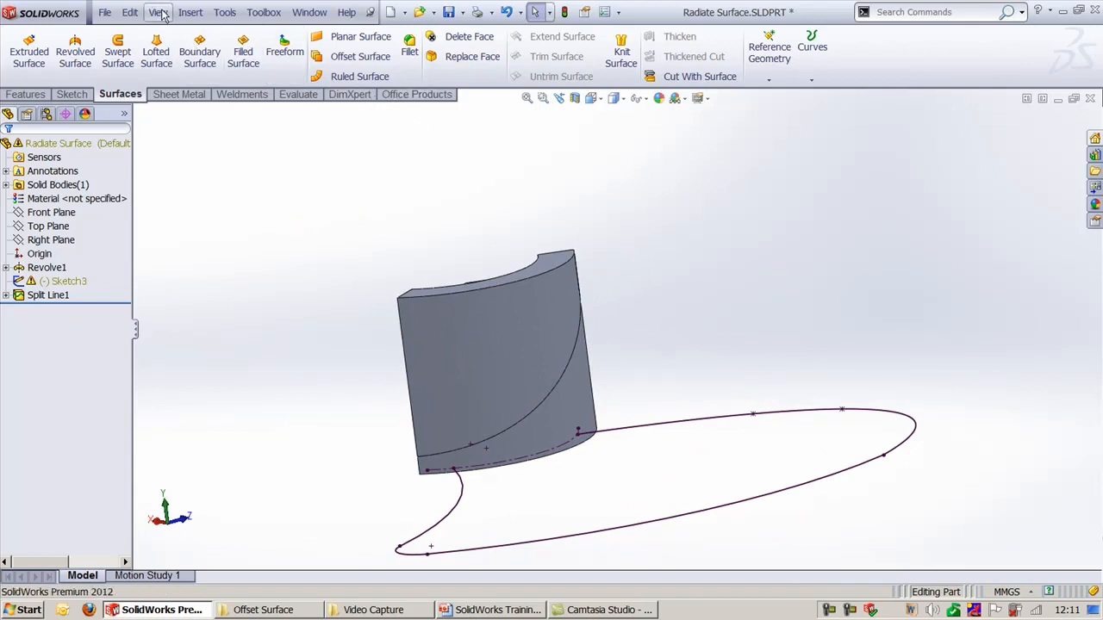
pyautogui.click(191, 12)
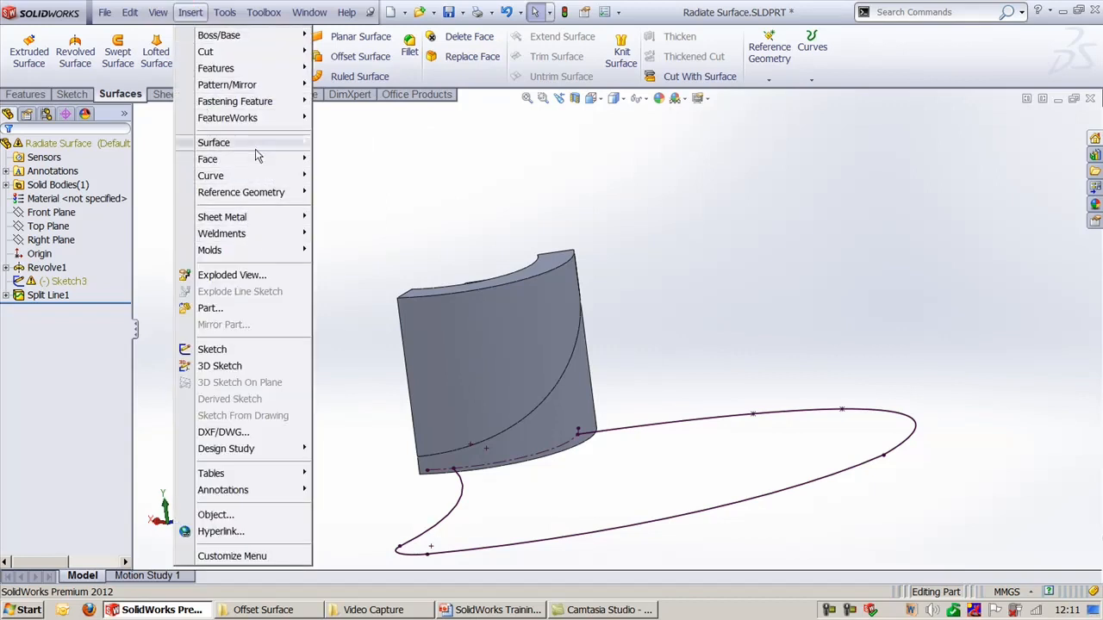
pyautogui.moveTo(255, 148)
pyautogui.click(358, 285)
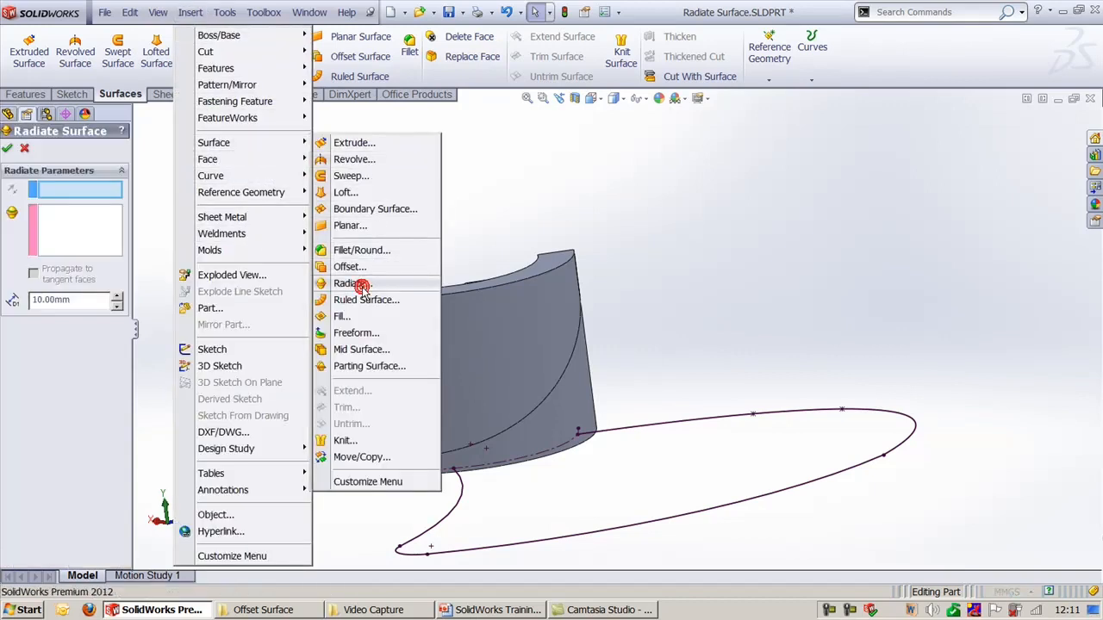
pyautogui.click(73, 191)
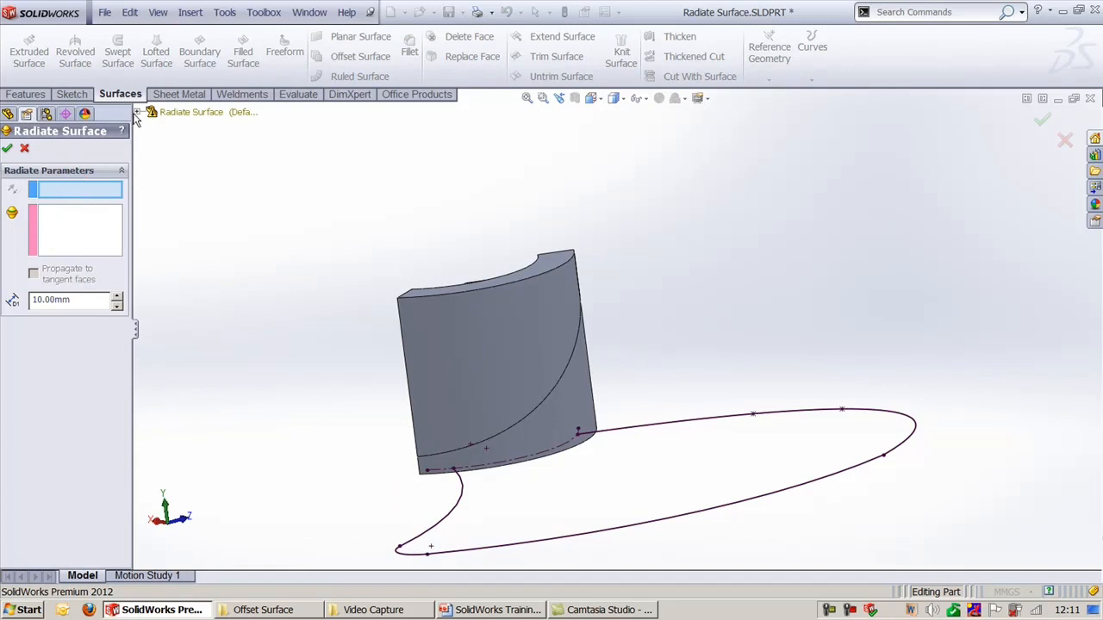
pyautogui.click(138, 112)
pyautogui.click(182, 196)
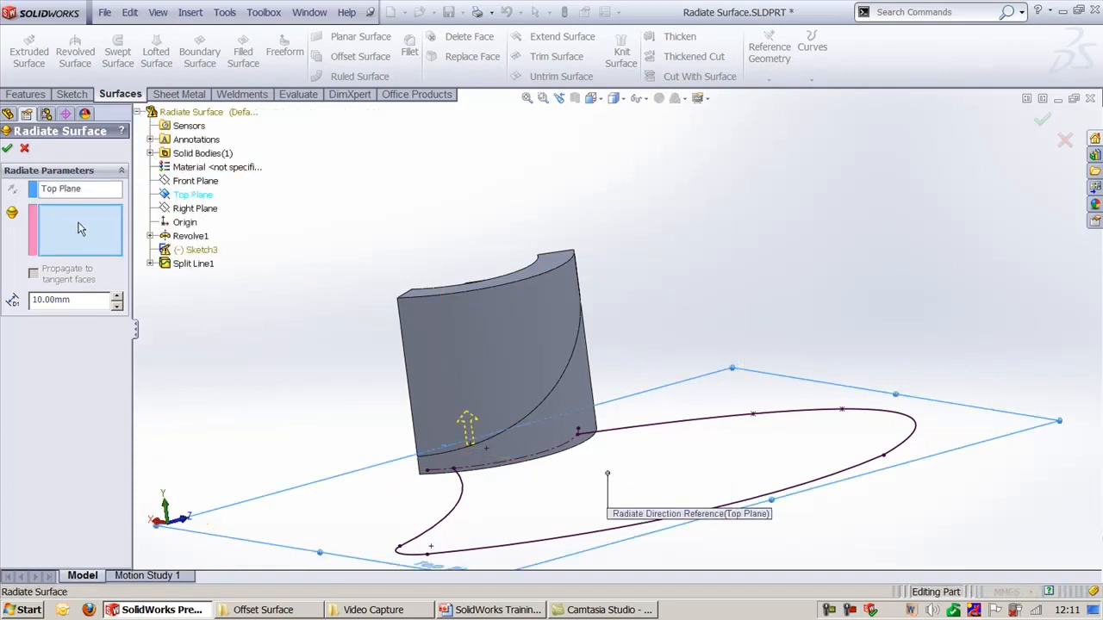
pyautogui.click(573, 351)
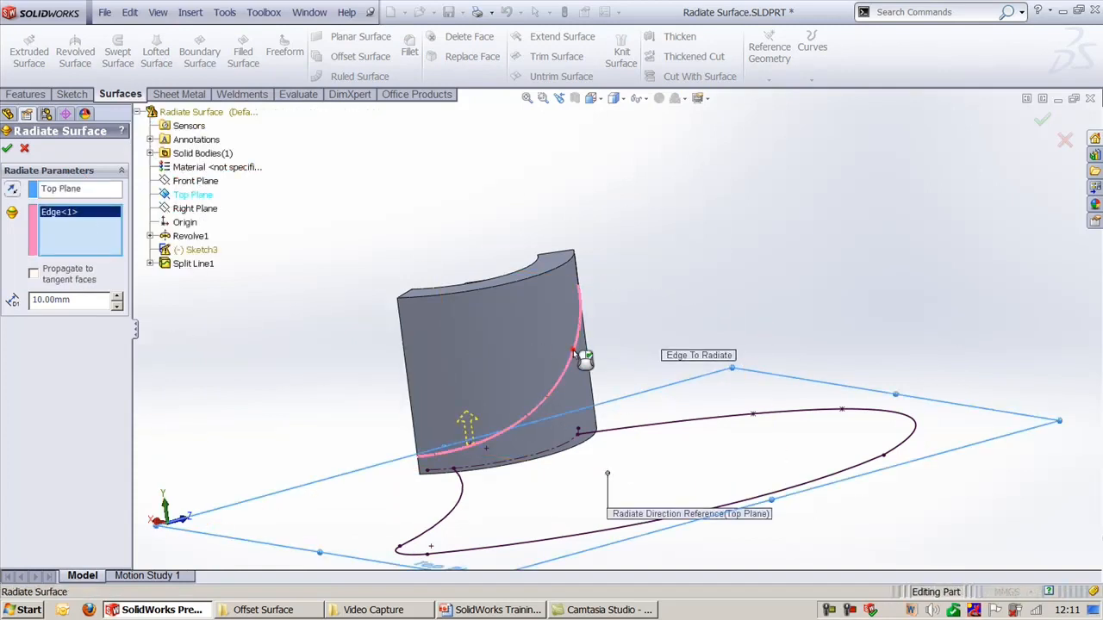
pyautogui.doubleClick(75, 300)
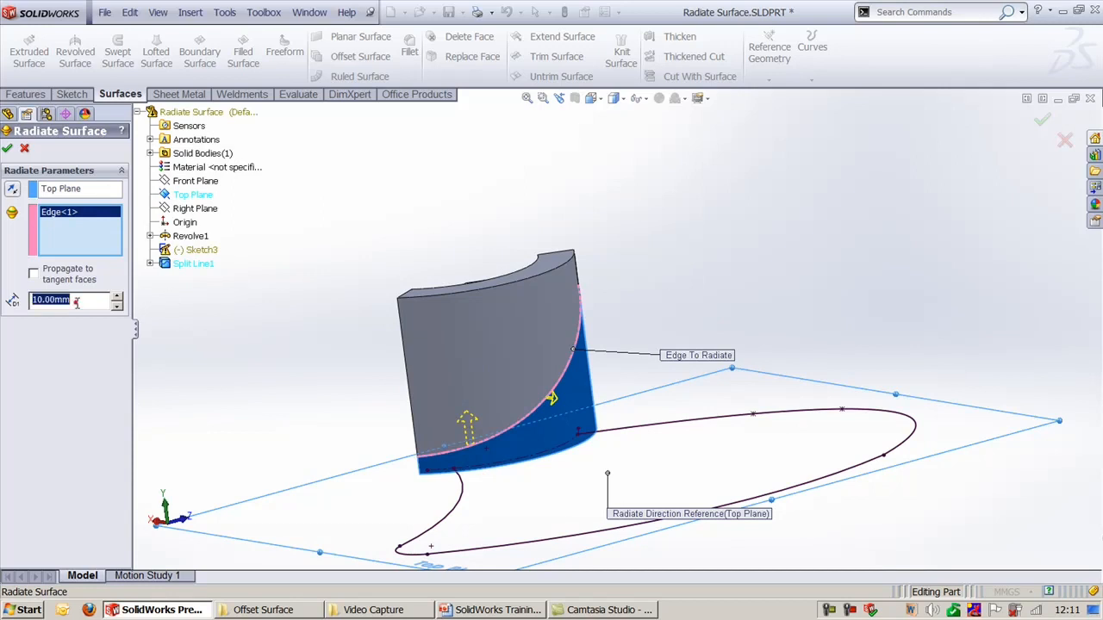
pyautogui.write('90')
pyautogui.press('Return')
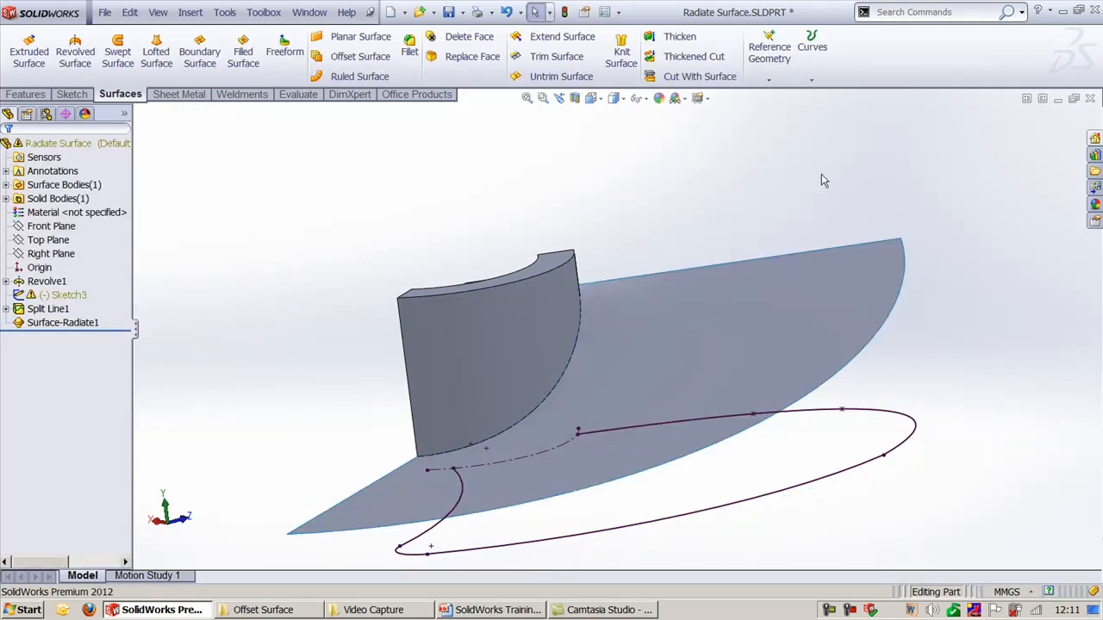
# Stretch the radiate surface's distance outward until the surface extends past the whole Sketch3 outline.
pyautogui.moveTo(822, 181); pyautogui.dragTo(653, 347, button='middle')
pyautogui.click(633, 387)
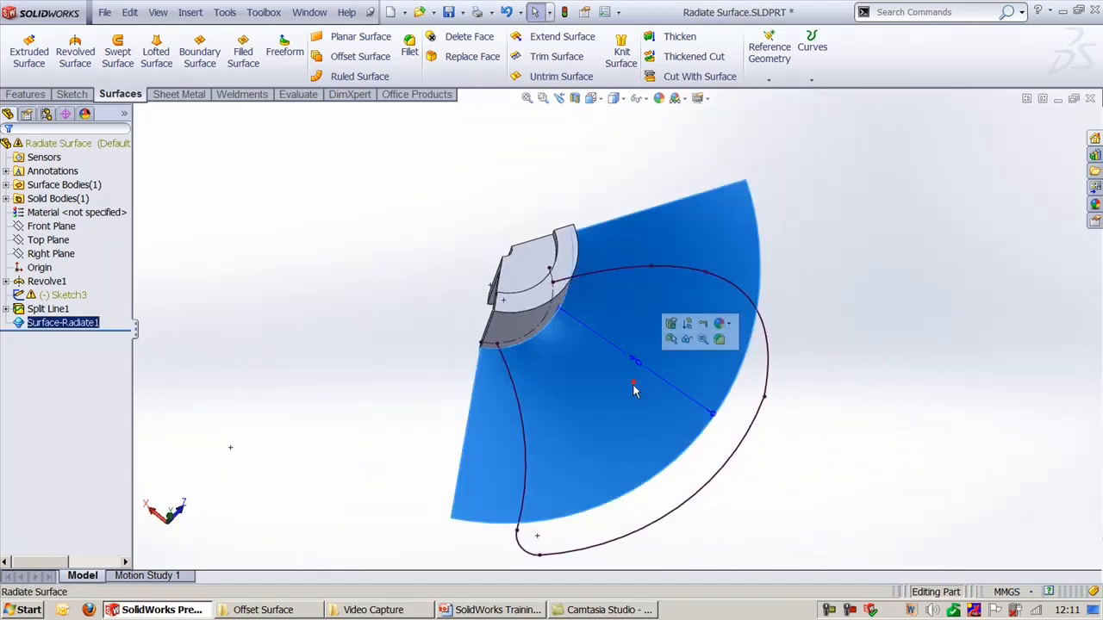
pyautogui.moveTo(715, 419); pyautogui.dragTo(781, 459)
pyautogui.click(942, 318)
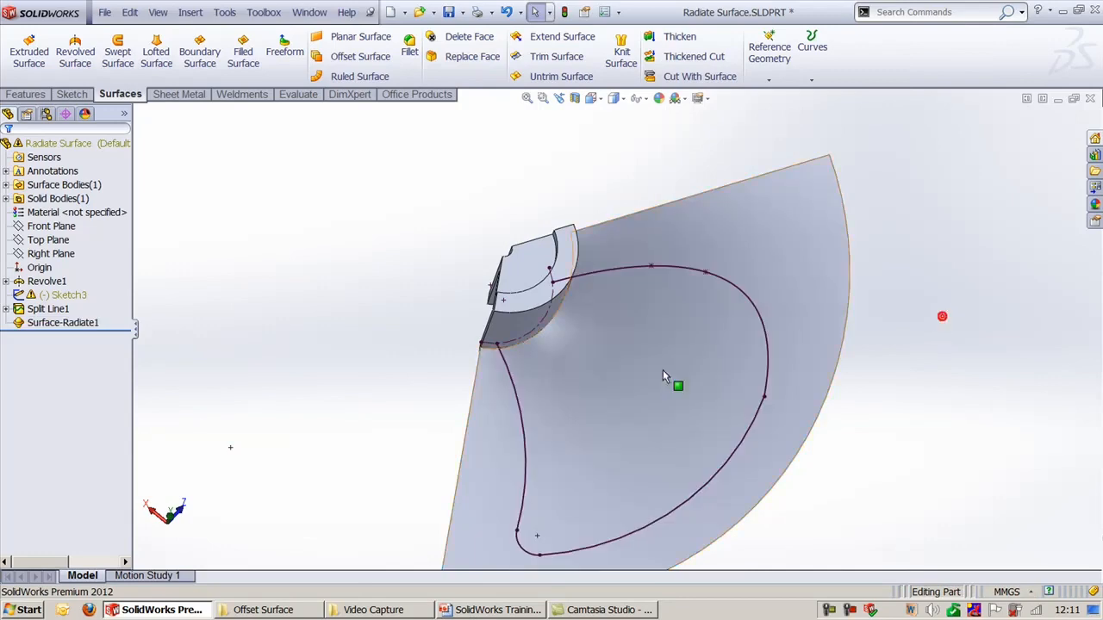
# Trim the radiate surface with Sketch3 as the trim tool, removing the area outside the outline.
pyautogui.moveTo(663, 372); pyautogui.dragTo(623, 308, button='middle')
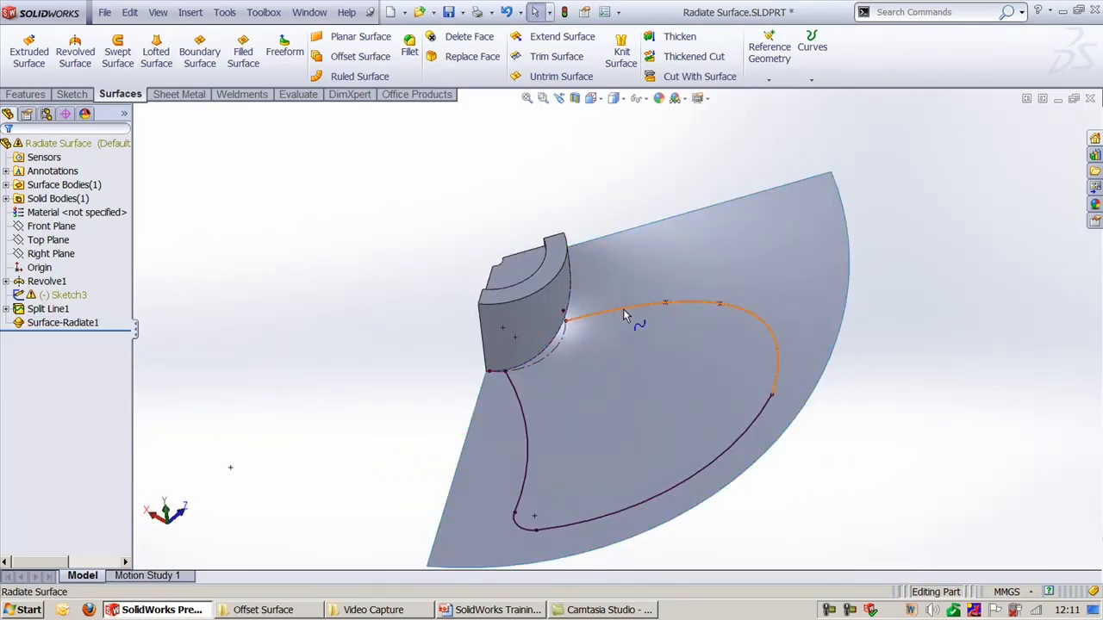
pyautogui.click(541, 57)
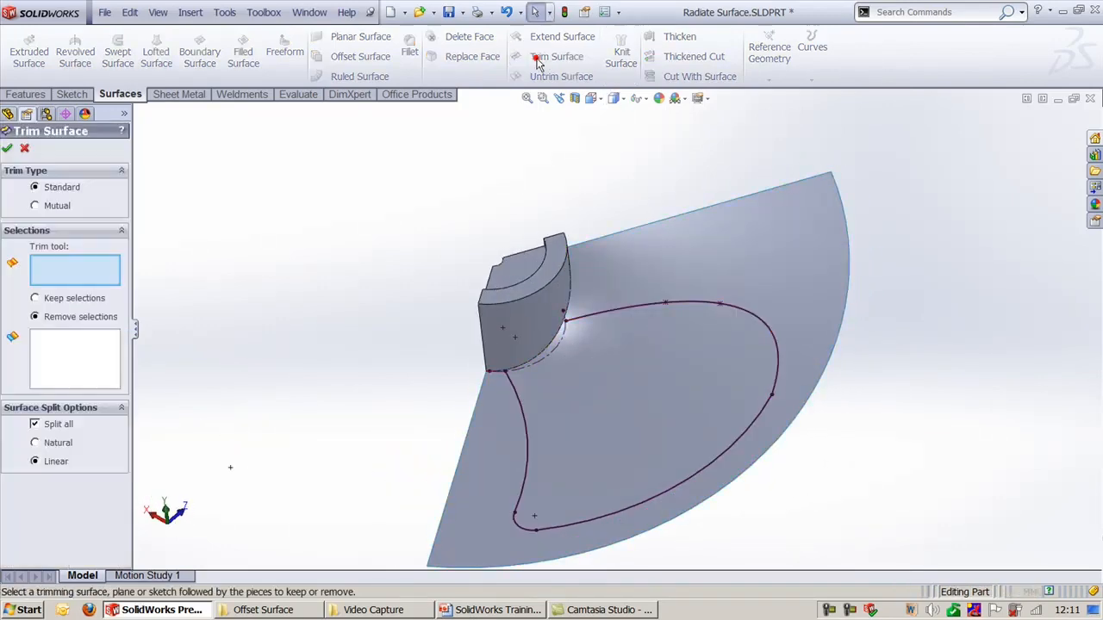
pyautogui.click(633, 315)
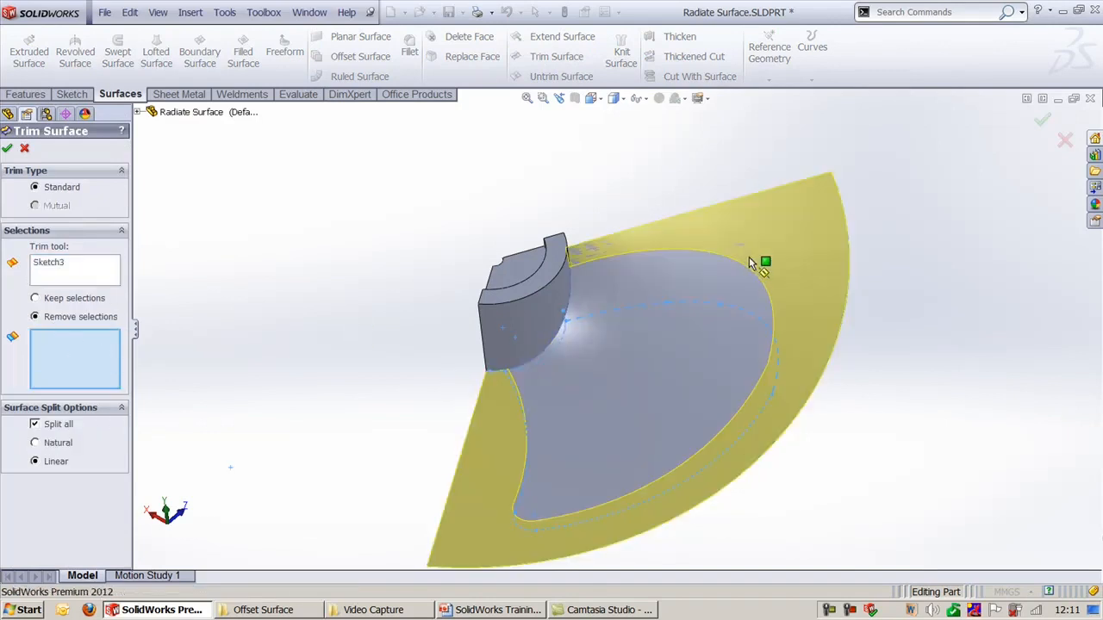
pyautogui.click(766, 243)
pyautogui.rightClick(760, 236)
pyautogui.click(871, 525)
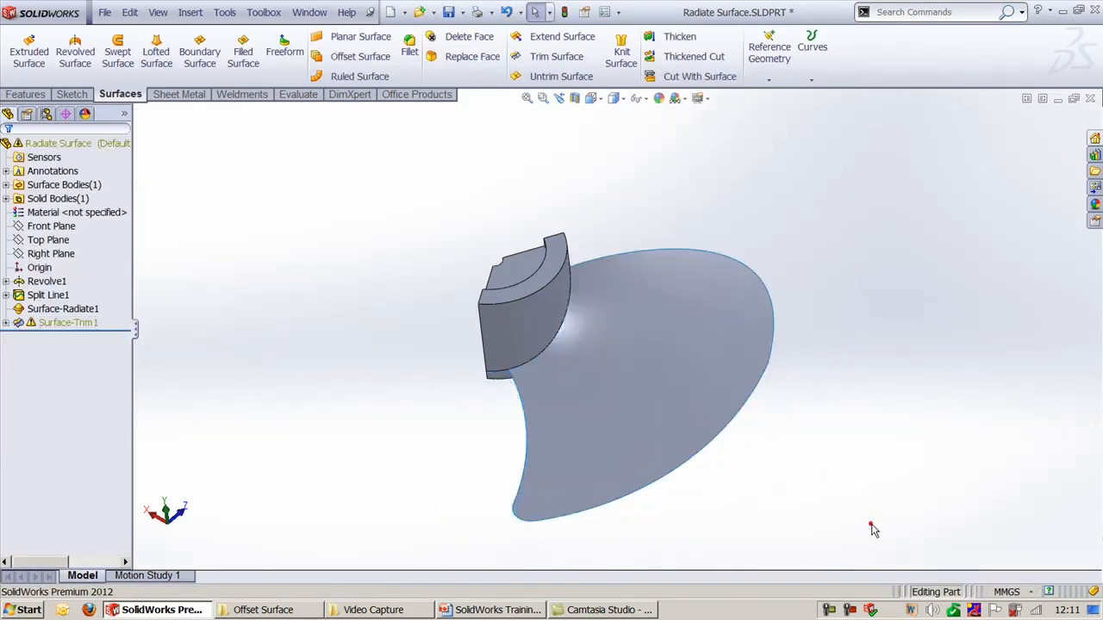
# Set the trimetric view of the trimmed surface and switch to the open Offset Surface part.
pyautogui.moveTo(872, 528); pyautogui.dragTo(700, 310, button='middle')
pyautogui.hotkey('ctrl', '7')
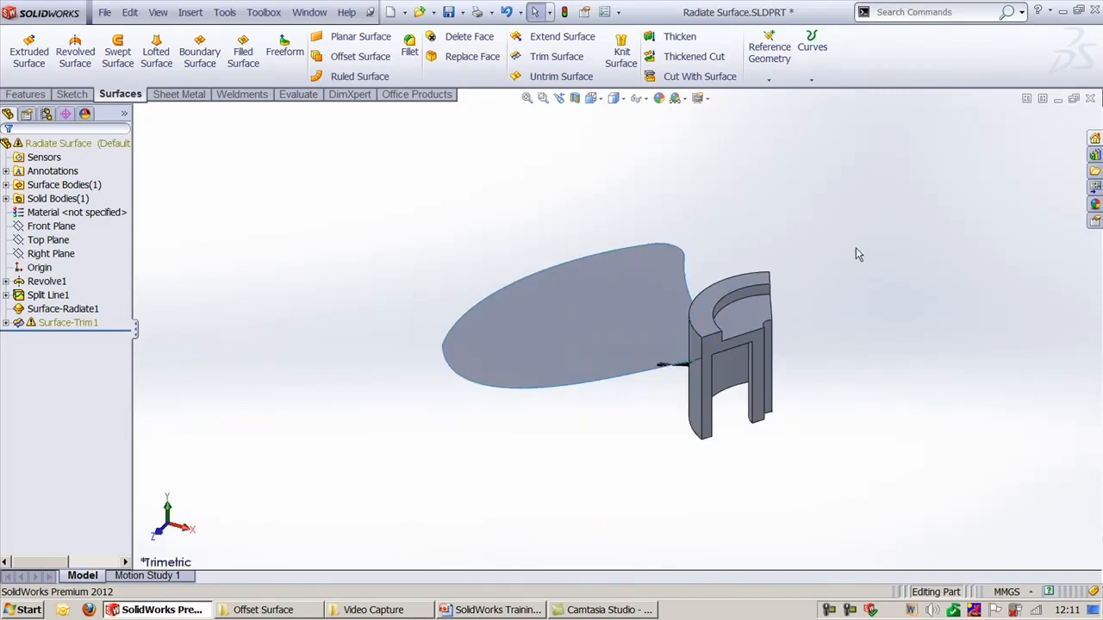
pyautogui.click(309, 12)
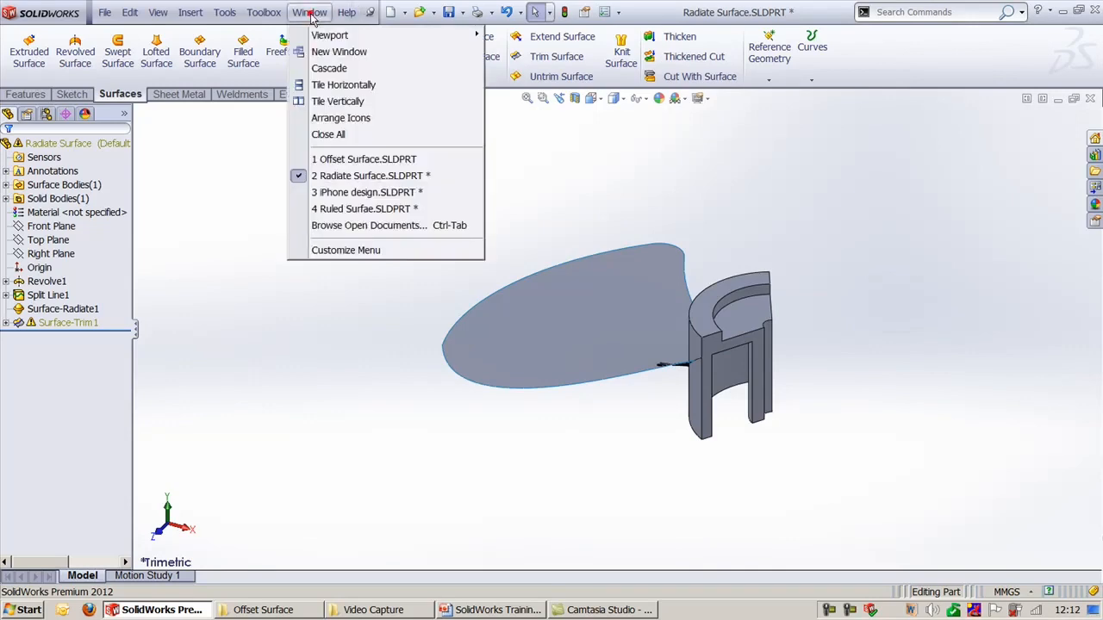
pyautogui.click(361, 158)
# Switch to the PowerPoint training slides, check the Extending Surface item on the Surface Modeling 02 slide, and return to SolidWorks.
pyautogui.click(484, 610)
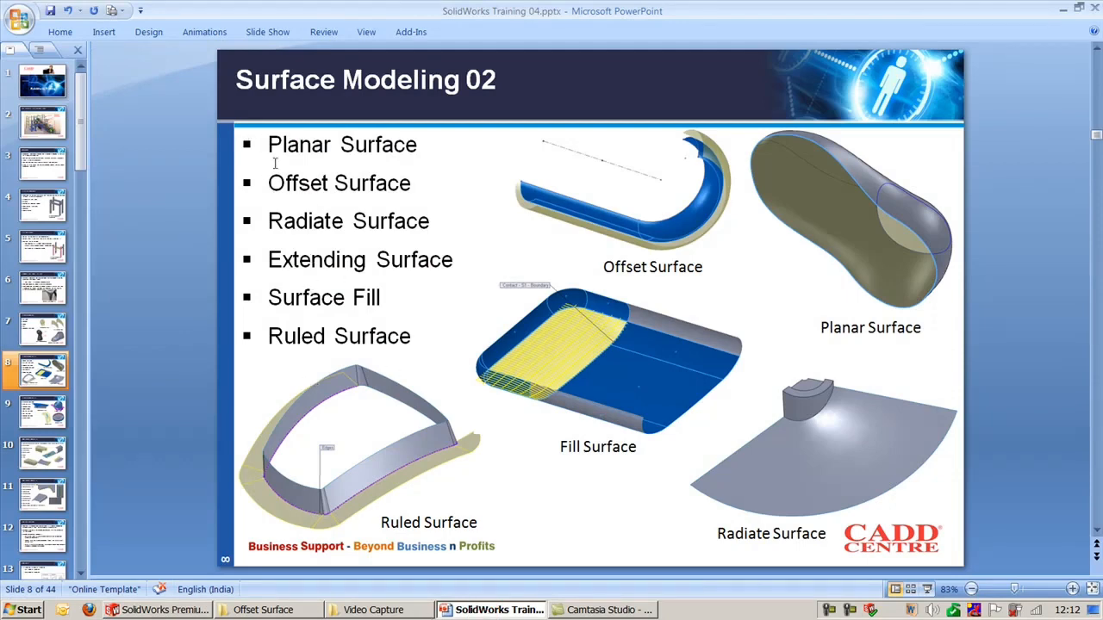
pyautogui.click(275, 162)
pyautogui.click(282, 259)
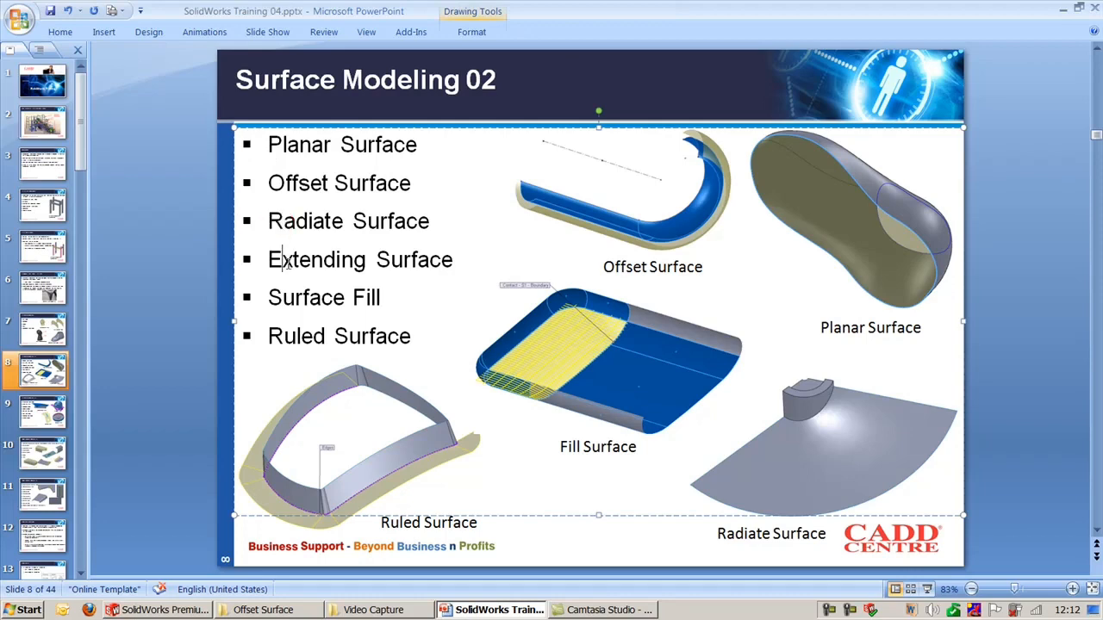
pyautogui.click(284, 259)
pyautogui.click(496, 609)
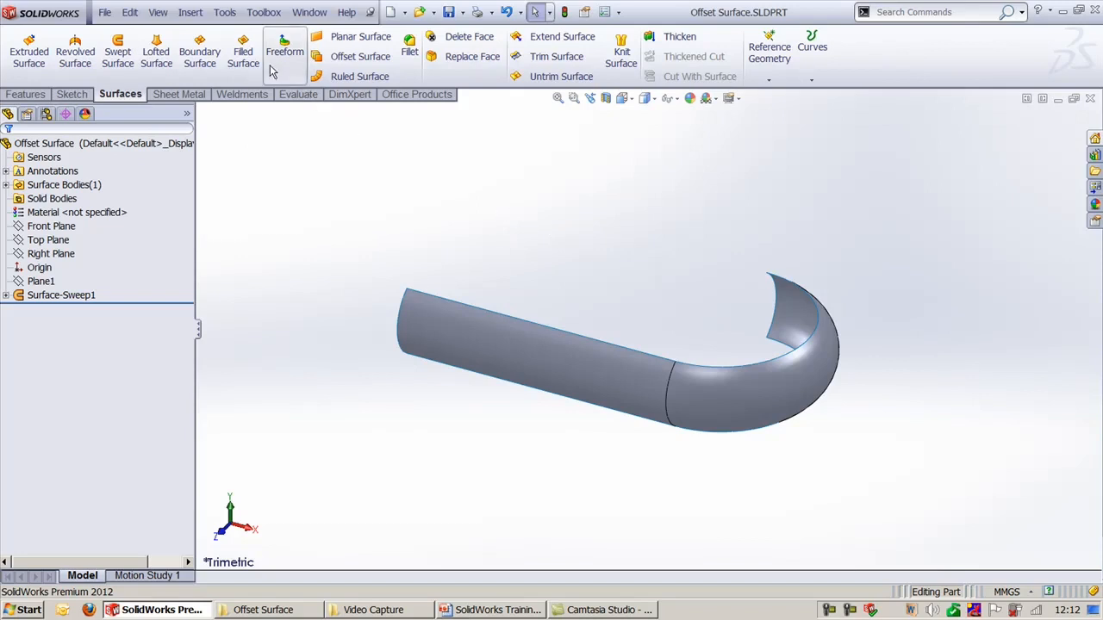
# Offset the straight face of the swept surface outward by 10 mm and inspect the gap between both surfaces.
pyautogui.click(360, 56)
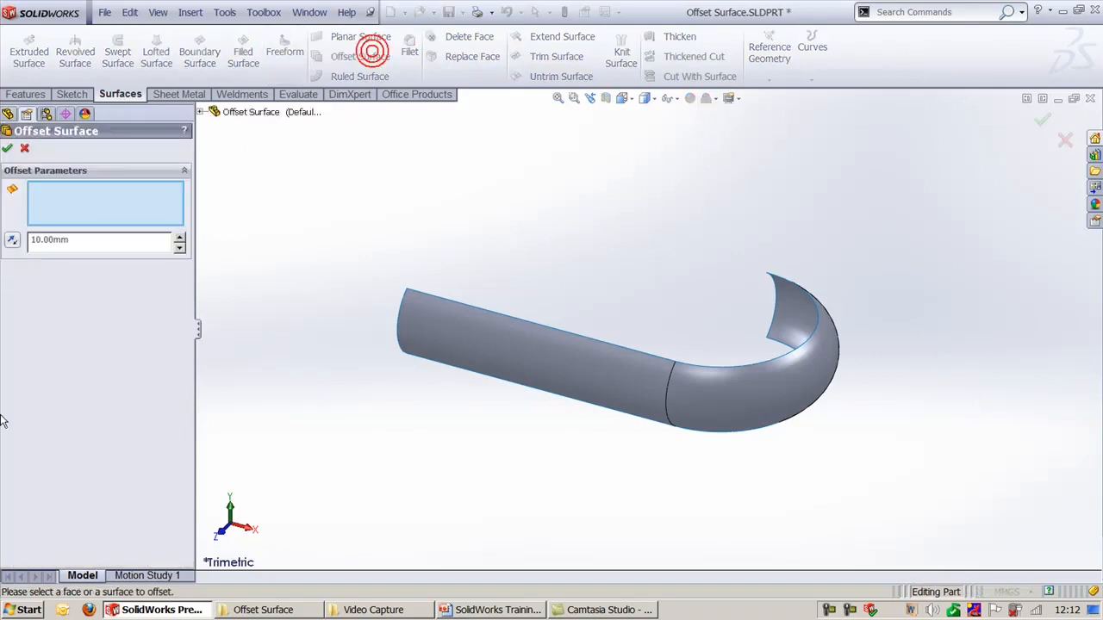
pyautogui.click(567, 392)
pyautogui.click(92, 244)
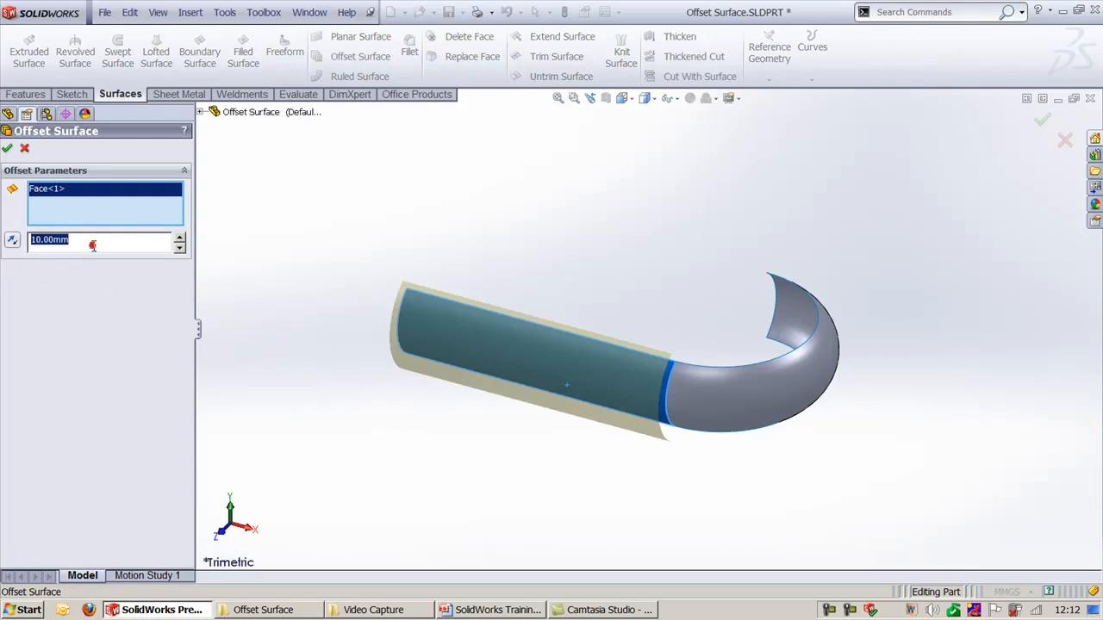
pyautogui.click(7, 148)
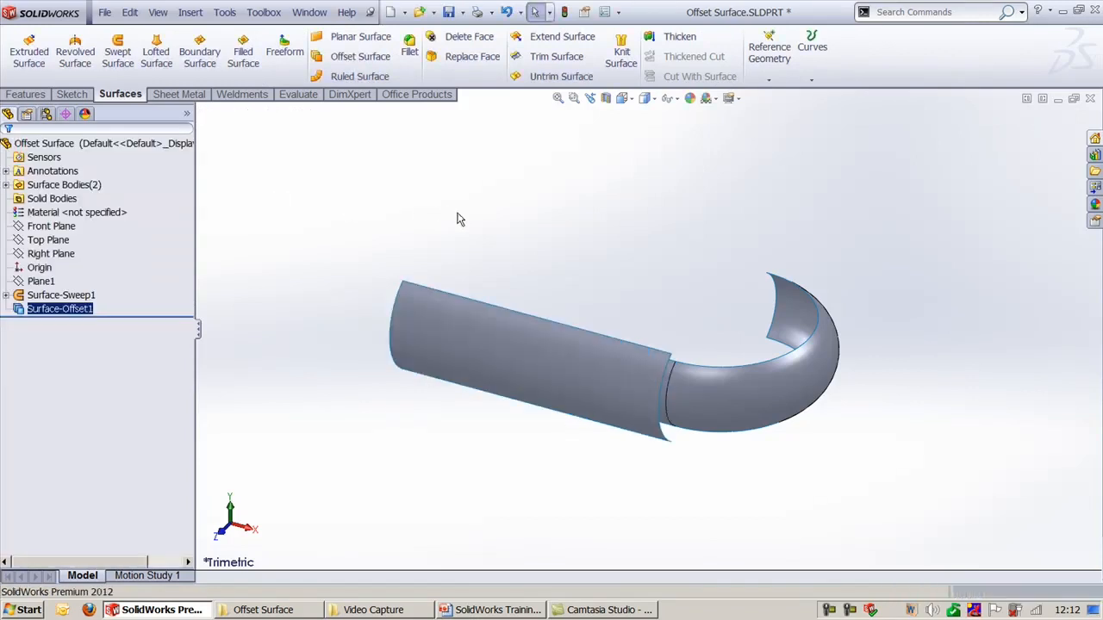
pyautogui.click(458, 212)
pyautogui.moveTo(600, 274); pyautogui.dragTo(632, 279, button='middle')
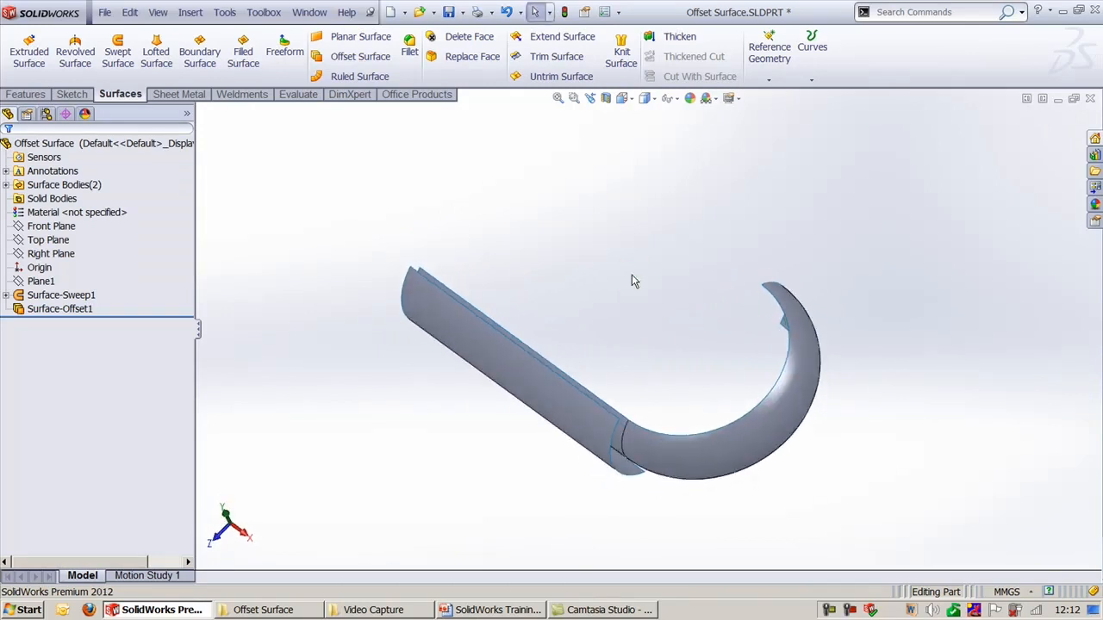
pyautogui.hotkey('ctrl', 'shift', 'z')
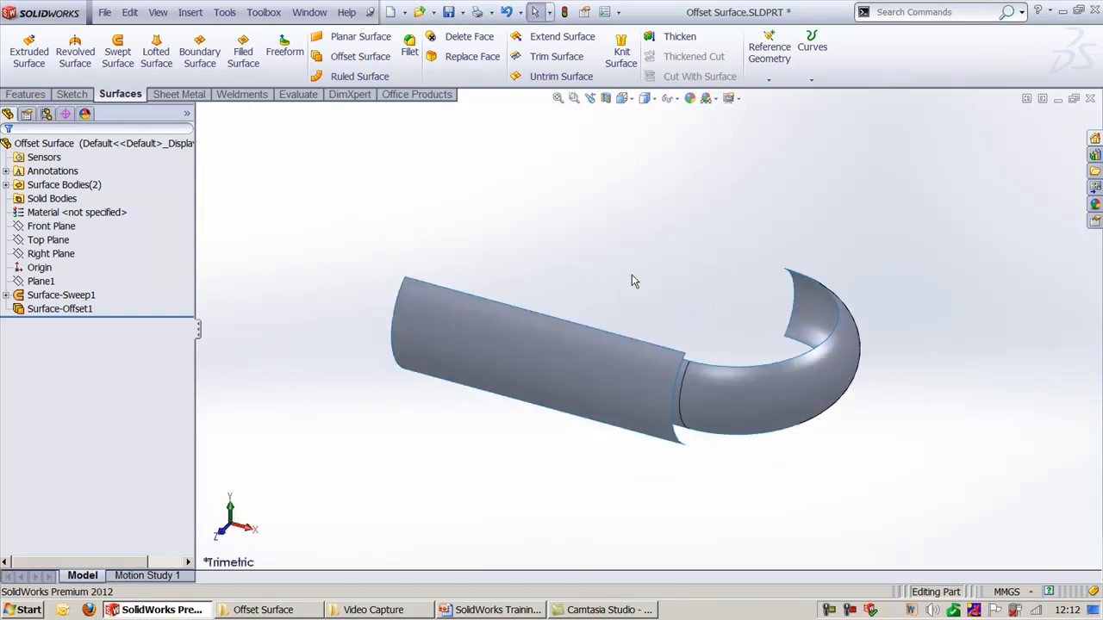
pyautogui.moveTo(368, 326); pyautogui.dragTo(362, 463, button='middle')
# Start extending the offset surface from its upper long edge by a distance of 63 mm, using the Same surface extension type.
pyautogui.click(556, 37)
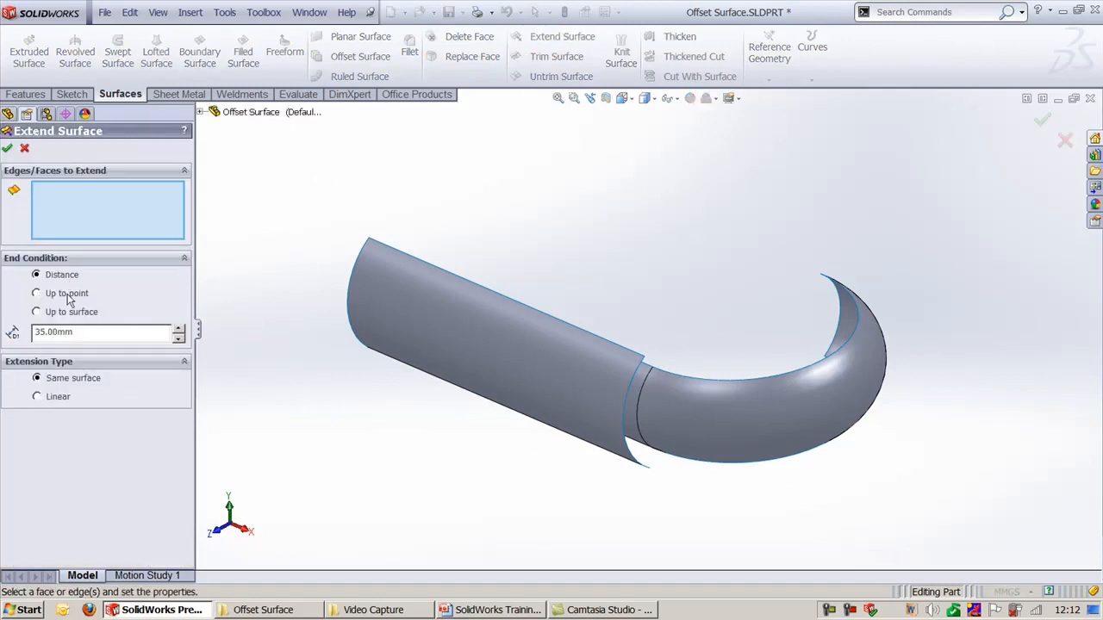
pyautogui.click(73, 313)
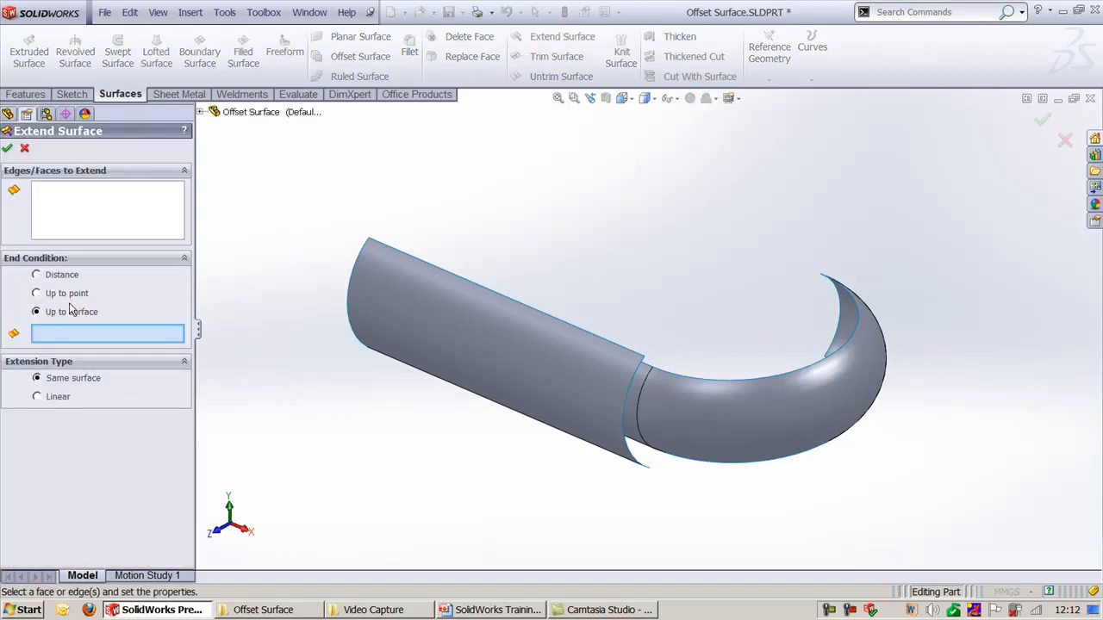
pyautogui.click(59, 275)
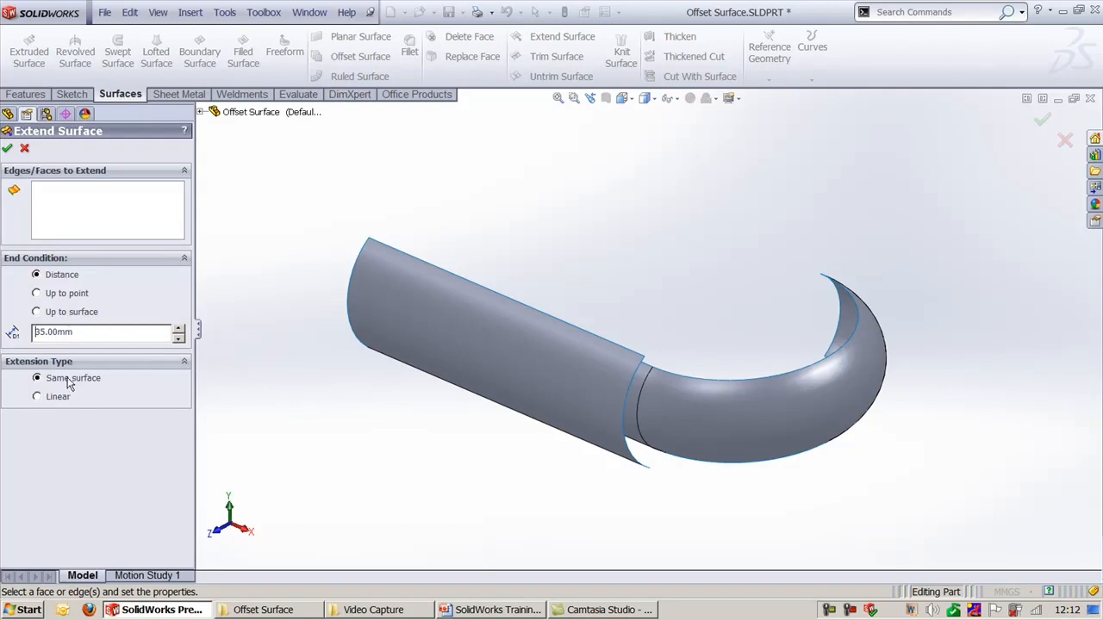
pyautogui.moveTo(508, 297); pyautogui.dragTo(497, 245, button='middle')
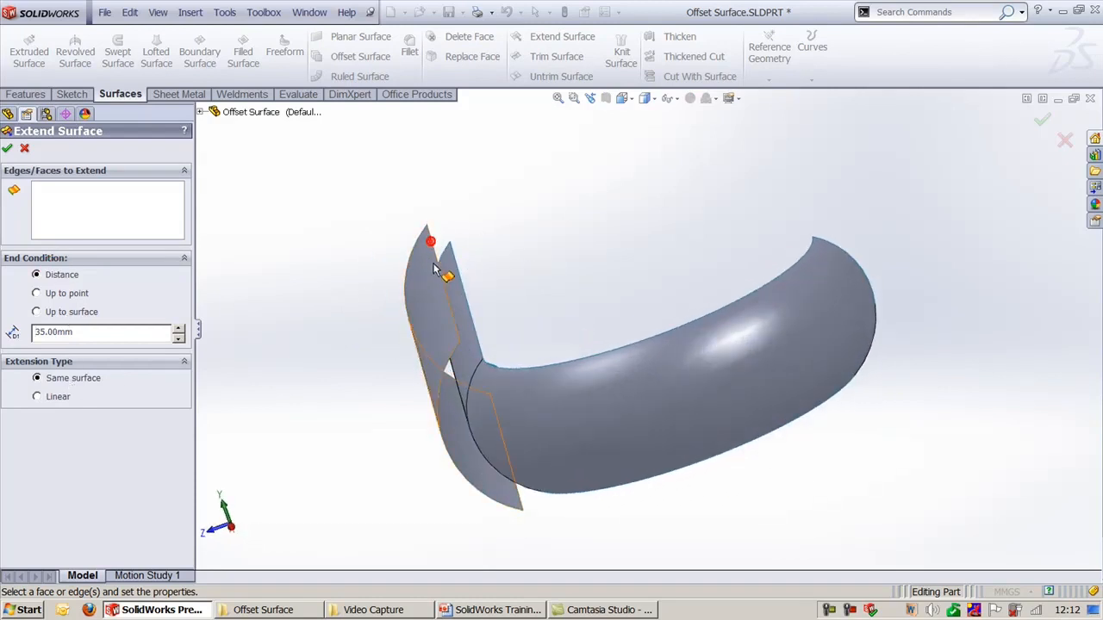
pyautogui.click(106, 216)
pyautogui.click(422, 243)
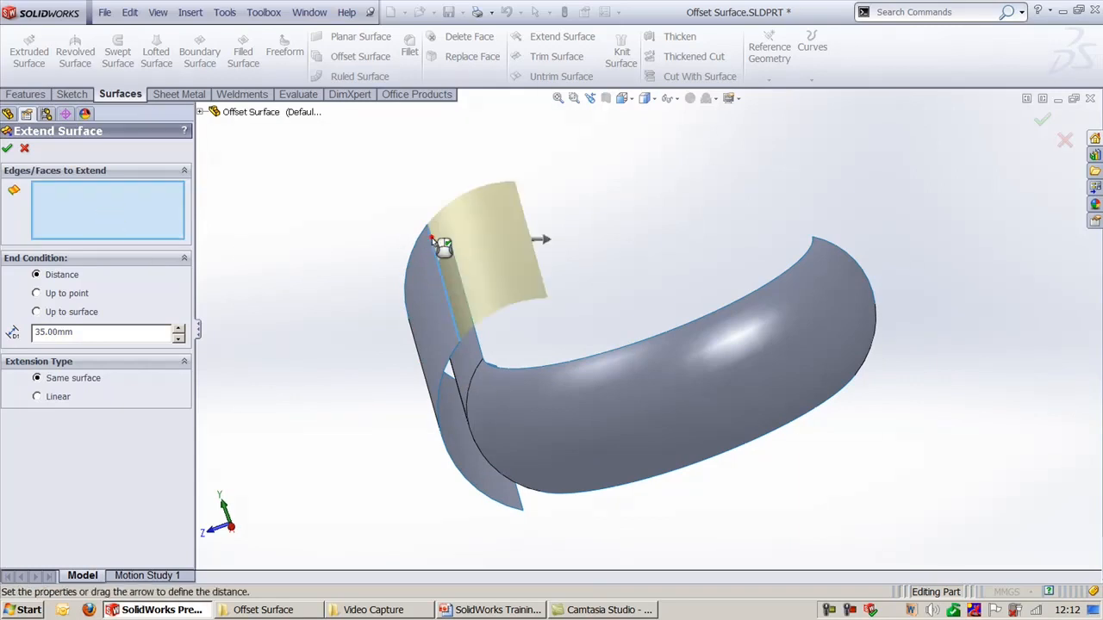
pyautogui.moveTo(546, 239); pyautogui.dragTo(612, 272)
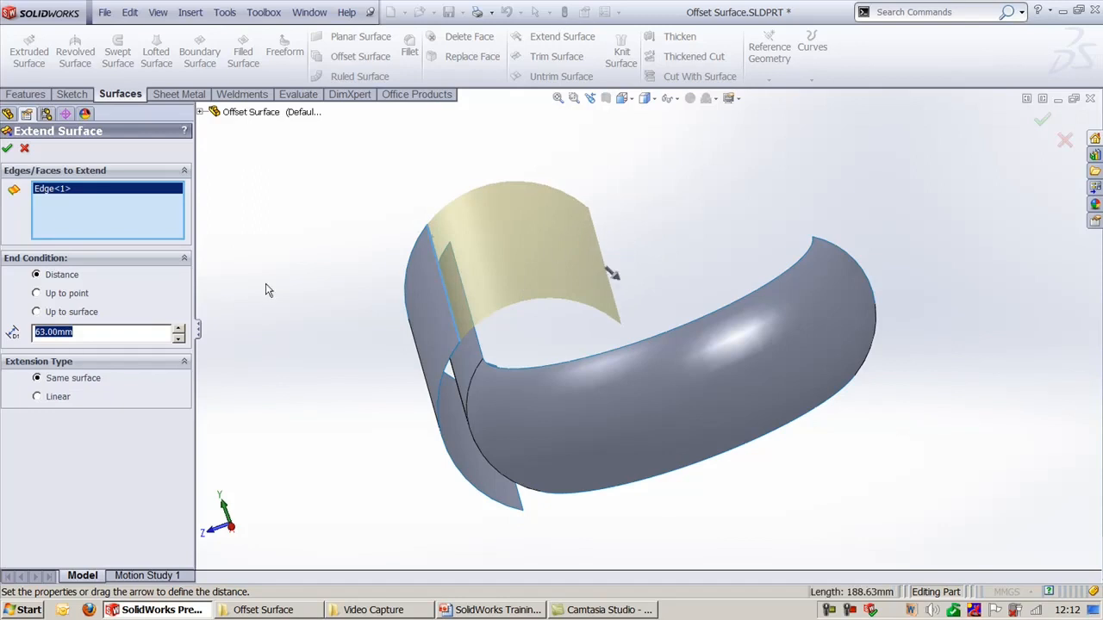
# Change the extension type to Linear and shorten the extension distance to 19 mm.
pyautogui.click(62, 398)
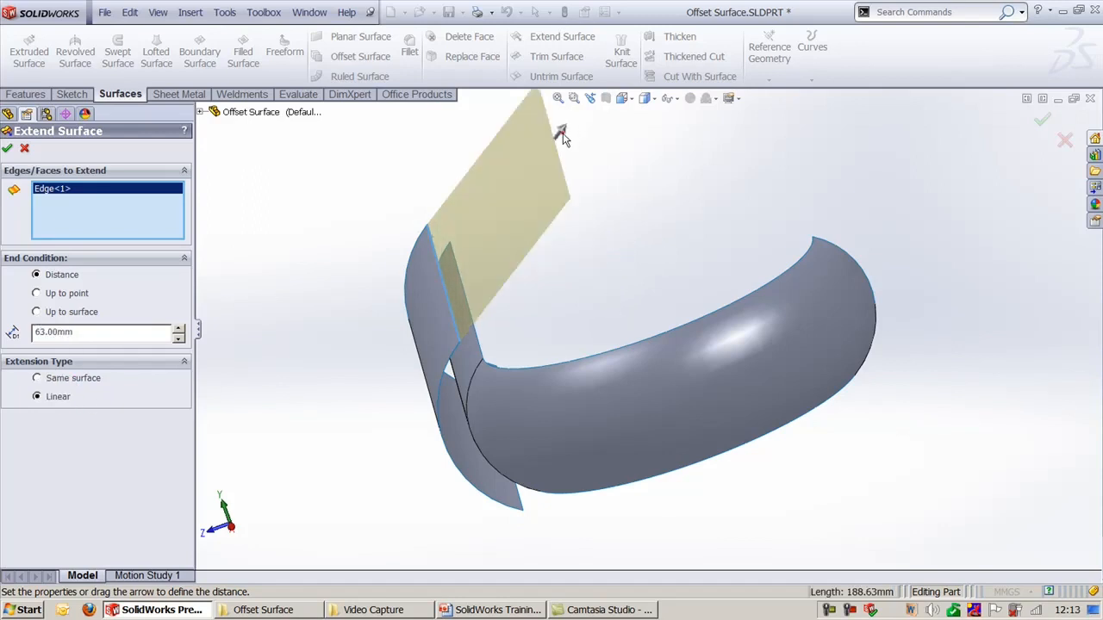
pyautogui.moveTo(564, 123); pyautogui.dragTo(494, 249)
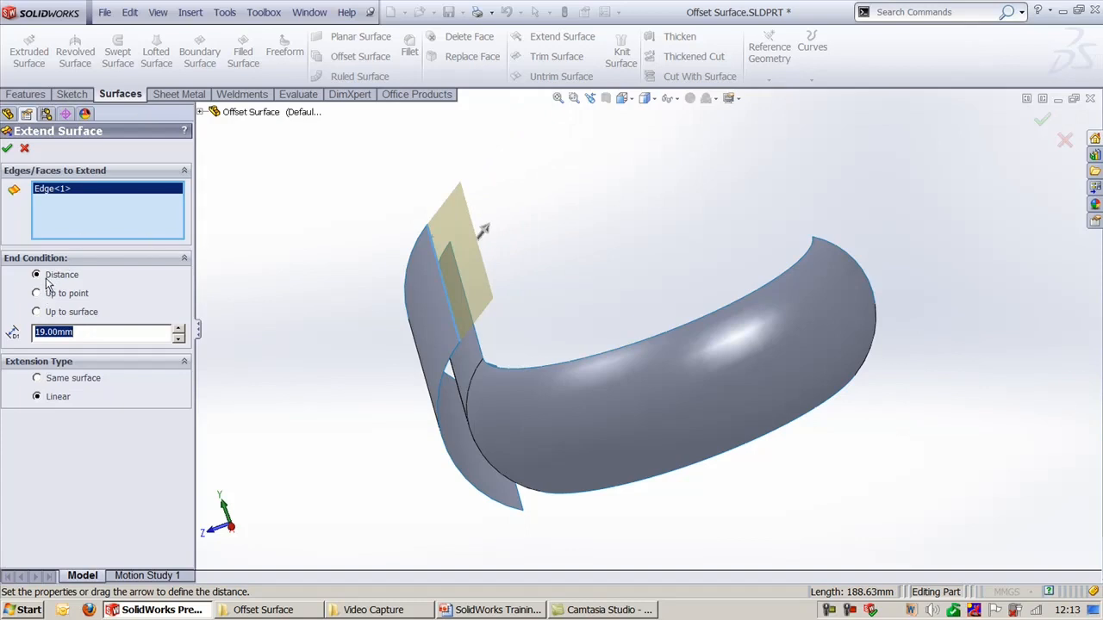
pyautogui.click(82, 333)
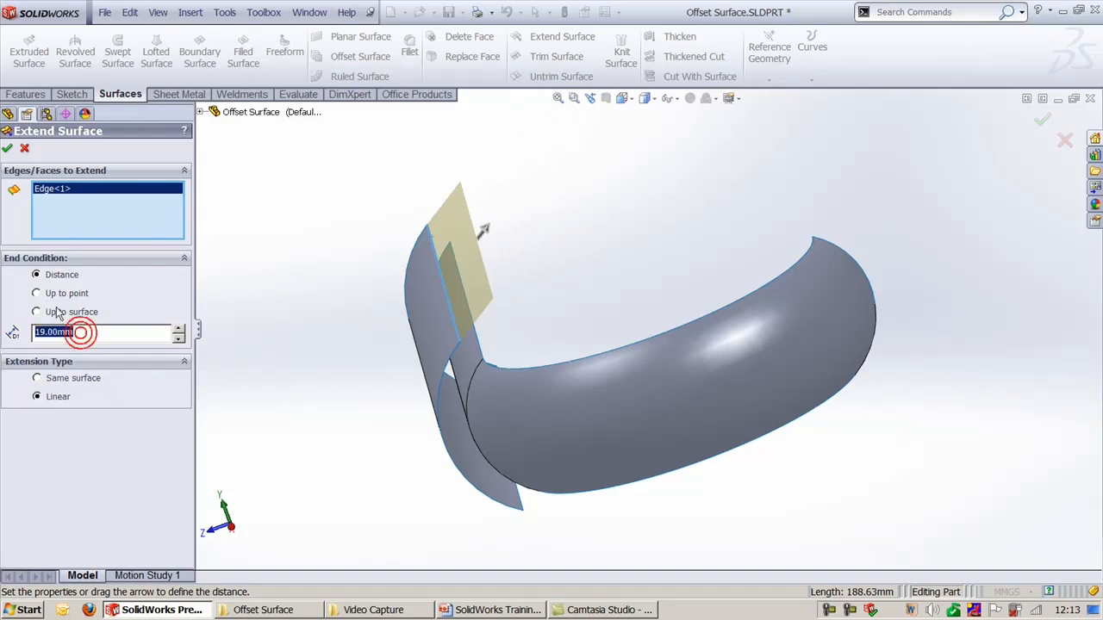
# Set the extension's end condition to Up to point, using the upper end corner of the original swept surface.
pyautogui.click(50, 296)
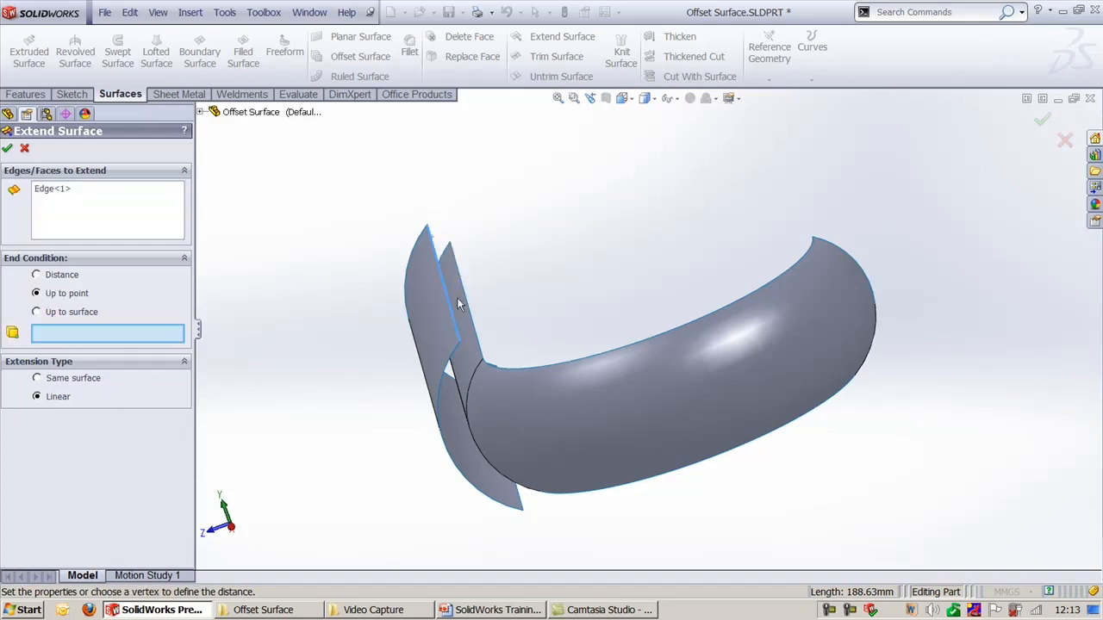
pyautogui.click(450, 244)
pyautogui.moveTo(495, 221); pyautogui.dragTo(552, 258, button='middle')
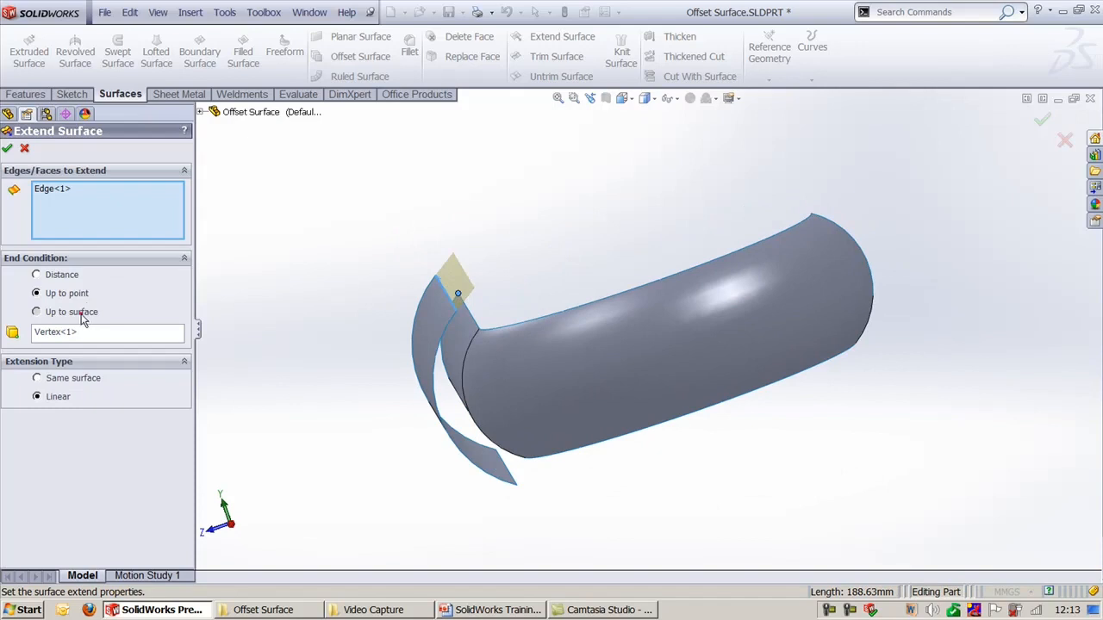
# Try the Up to surface end condition with the original swept surface as target, reselecting the offset surface's upper short edge.
pyautogui.click(83, 312)
pyautogui.click(462, 342)
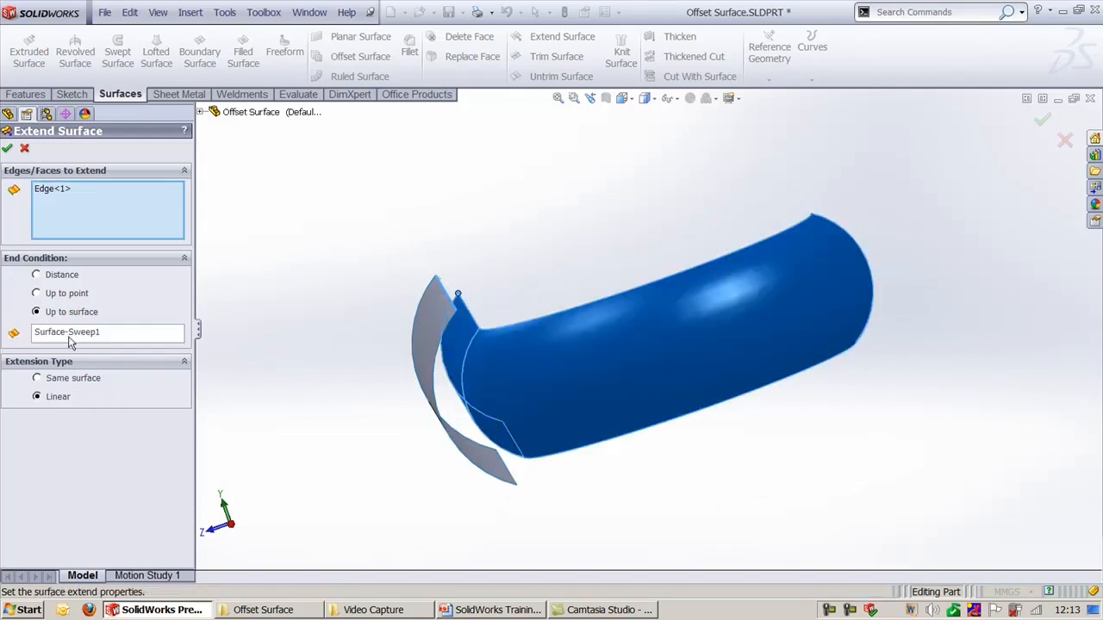
pyautogui.rightClick(91, 207)
pyautogui.click(129, 212)
pyautogui.rightClick(98, 204)
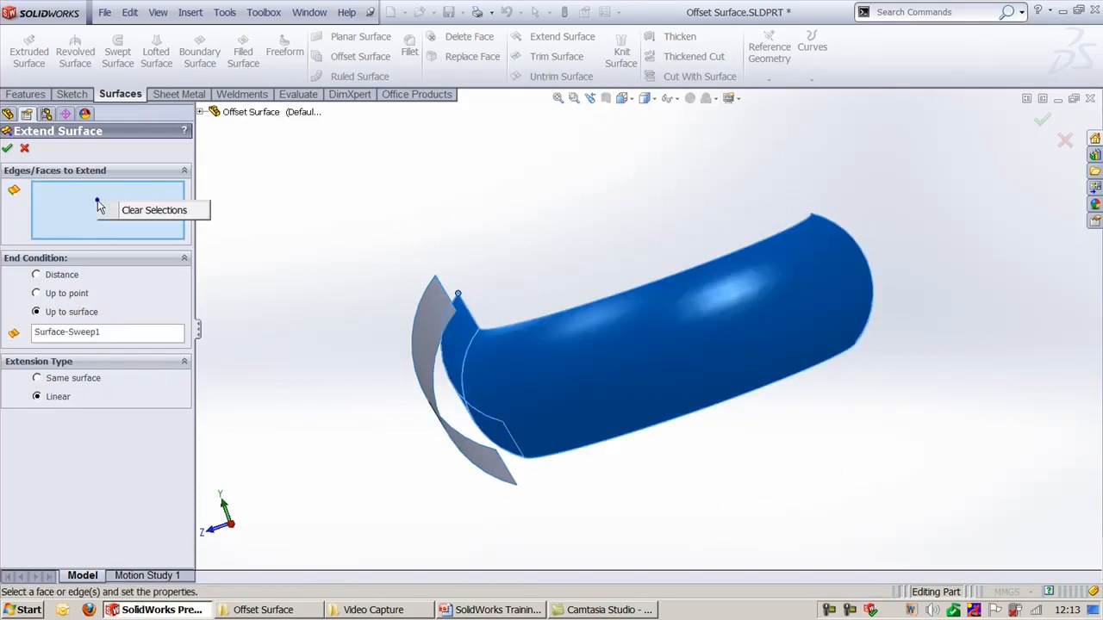
pyautogui.click(125, 212)
pyautogui.click(445, 289)
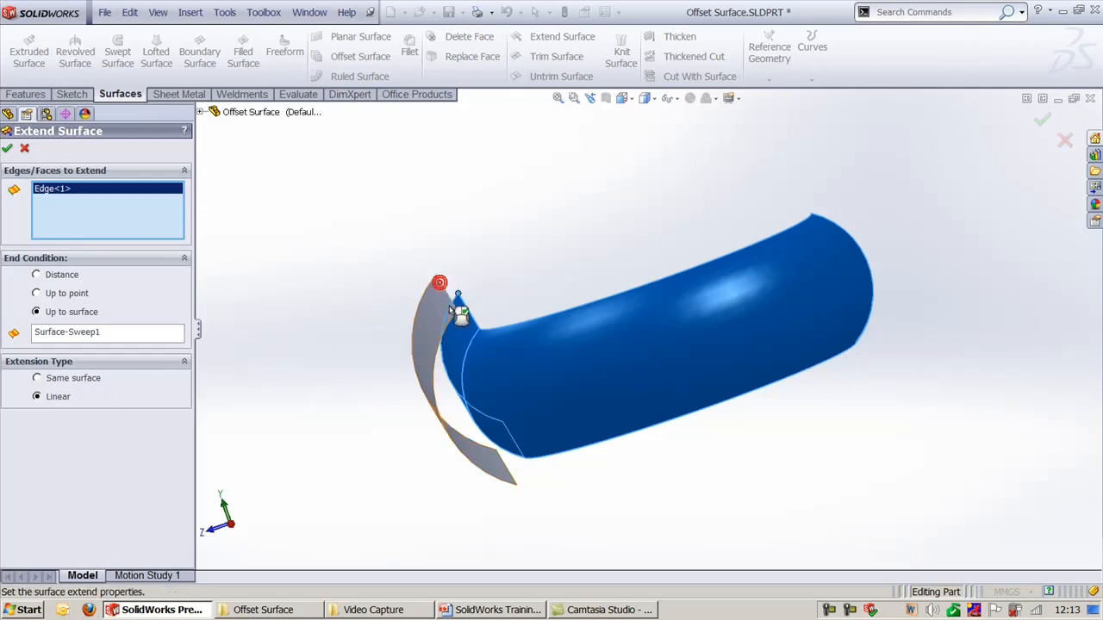
# Clear the target surface, cancel the surface extension and return the model to the Trimetric view.
pyautogui.rightClick(127, 339)
pyautogui.click(157, 343)
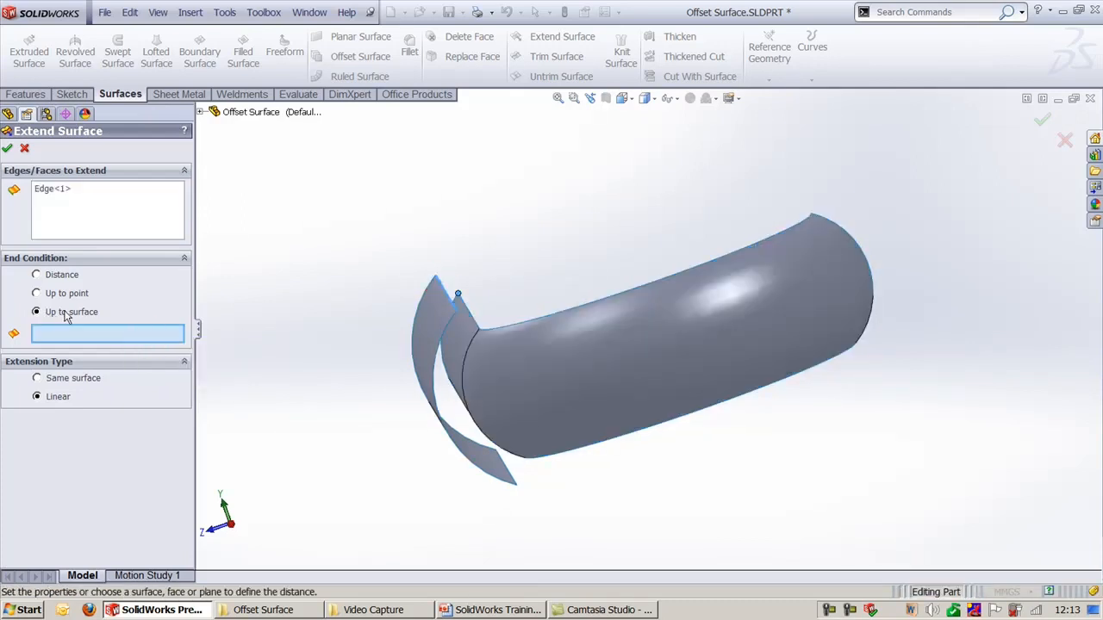
pyautogui.click(80, 336)
pyautogui.click(24, 148)
pyautogui.click(439, 179)
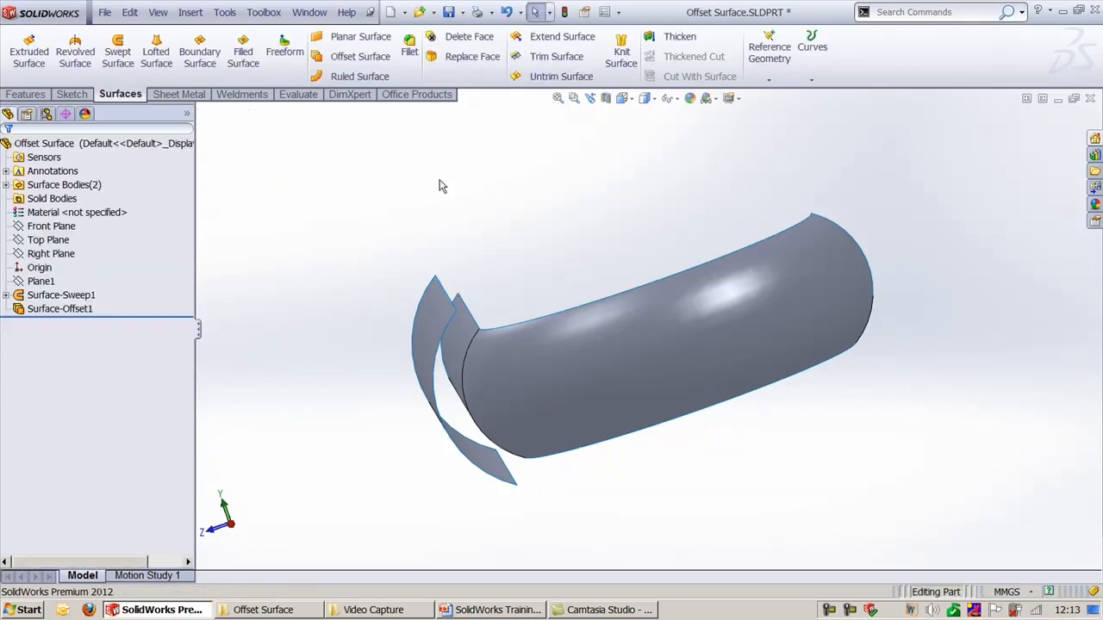
pyautogui.hotkey('ctrl', '7')
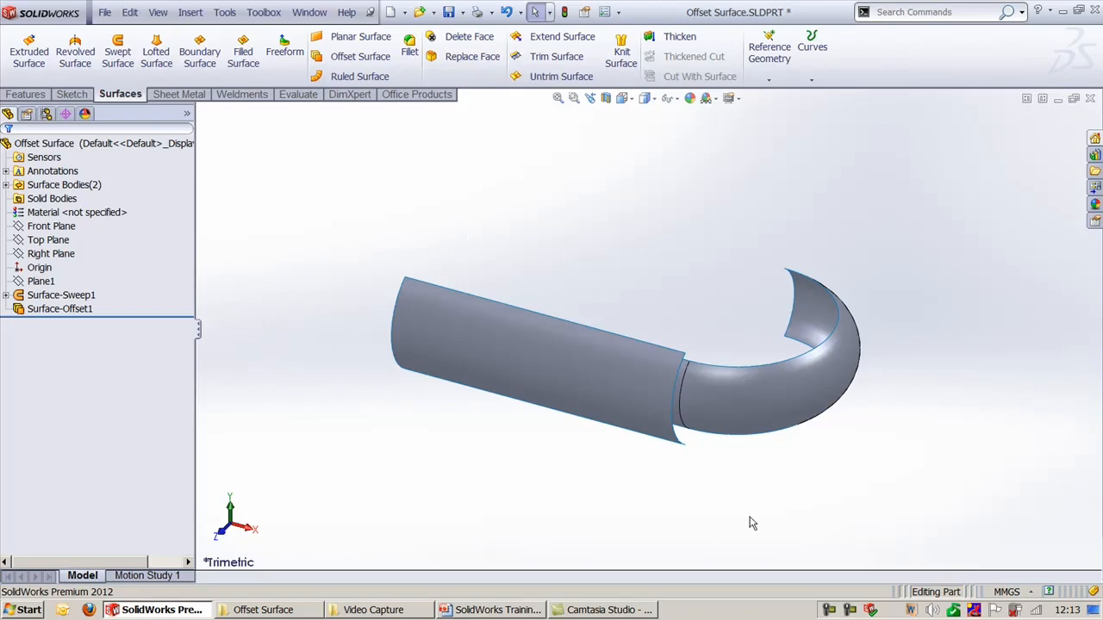
# Switch to the PowerPoint presentation to view the "Surface Modeling 03" slide, and return to SolidWorks to inspect the helmet sketches.
pyautogui.click(491, 611)
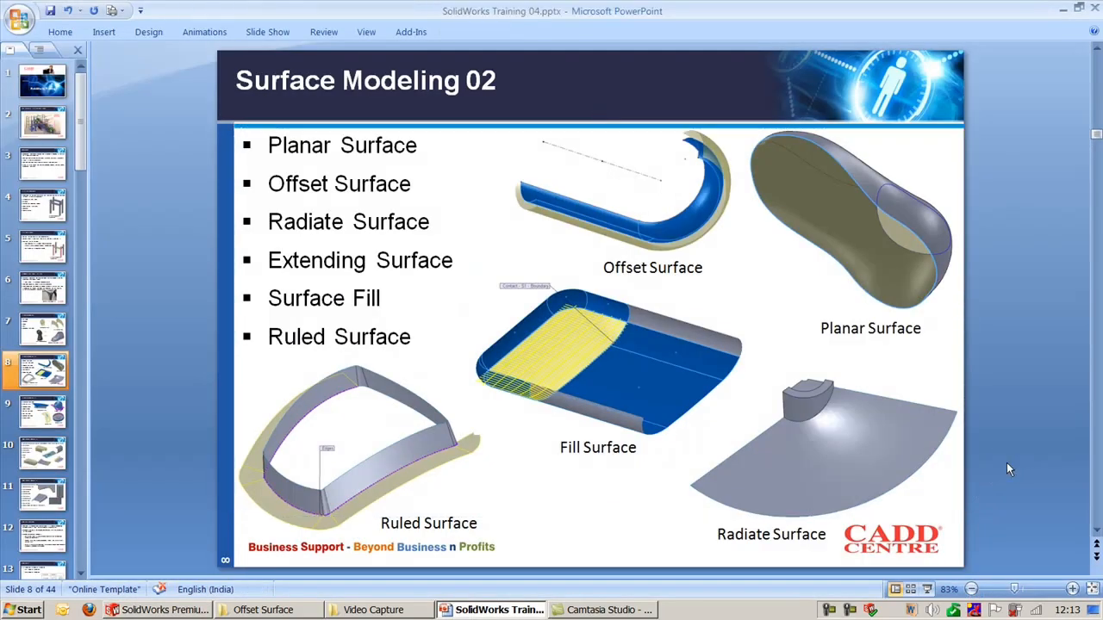
pyautogui.click(41, 423)
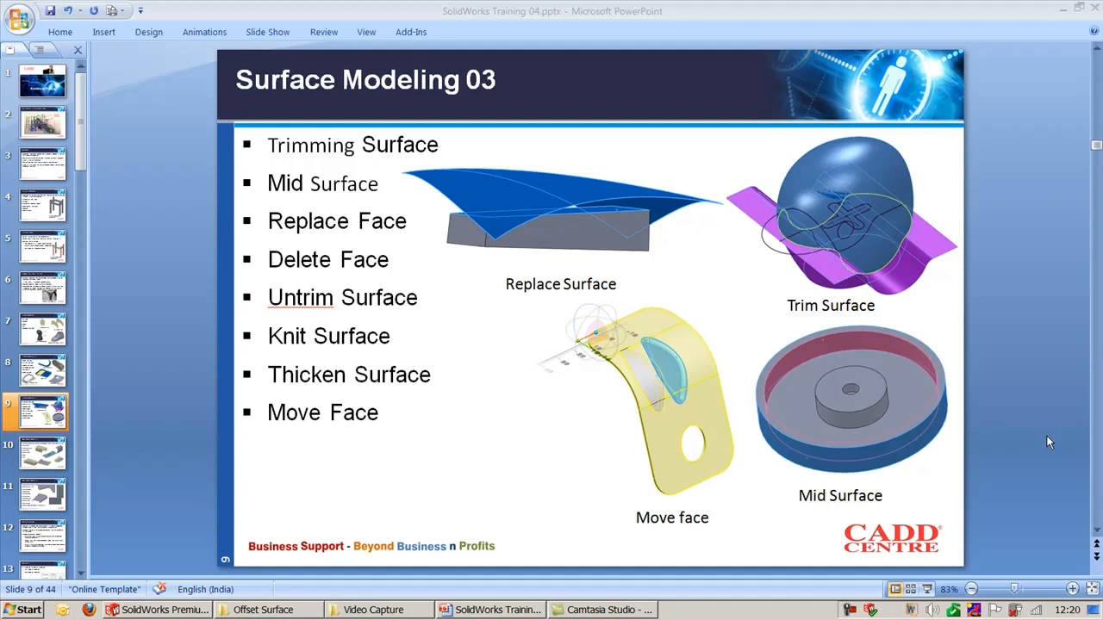
pyautogui.click(181, 614)
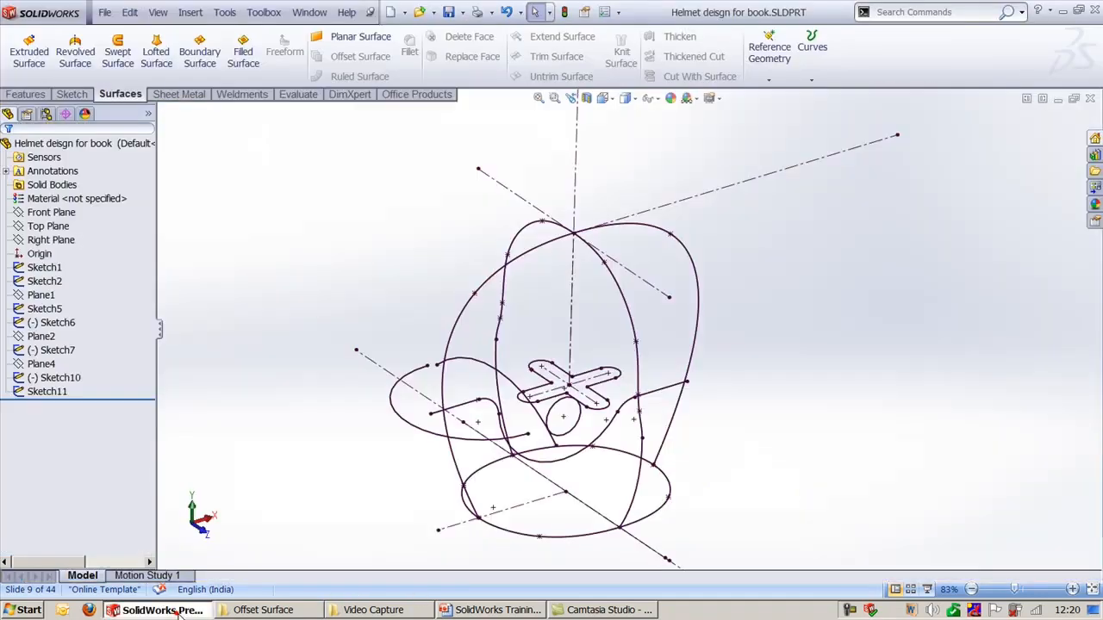
pyautogui.moveTo(791, 363)
pyautogui.mouseDown(button='middle')
pyautogui.moveTo(711, 318)
pyautogui.moveTo(669, 340)
pyautogui.moveTo(712, 310)
pyautogui.moveTo(773, 321)
pyautogui.moveTo(763, 362)
pyautogui.mouseUp(button='middle')
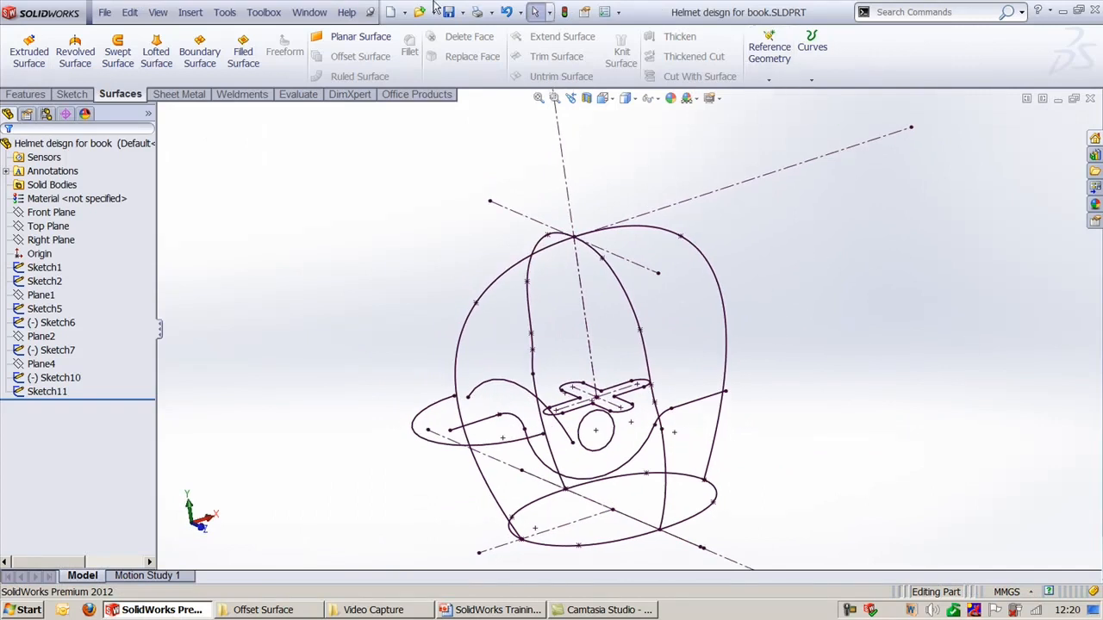
pyautogui.click(155, 52)
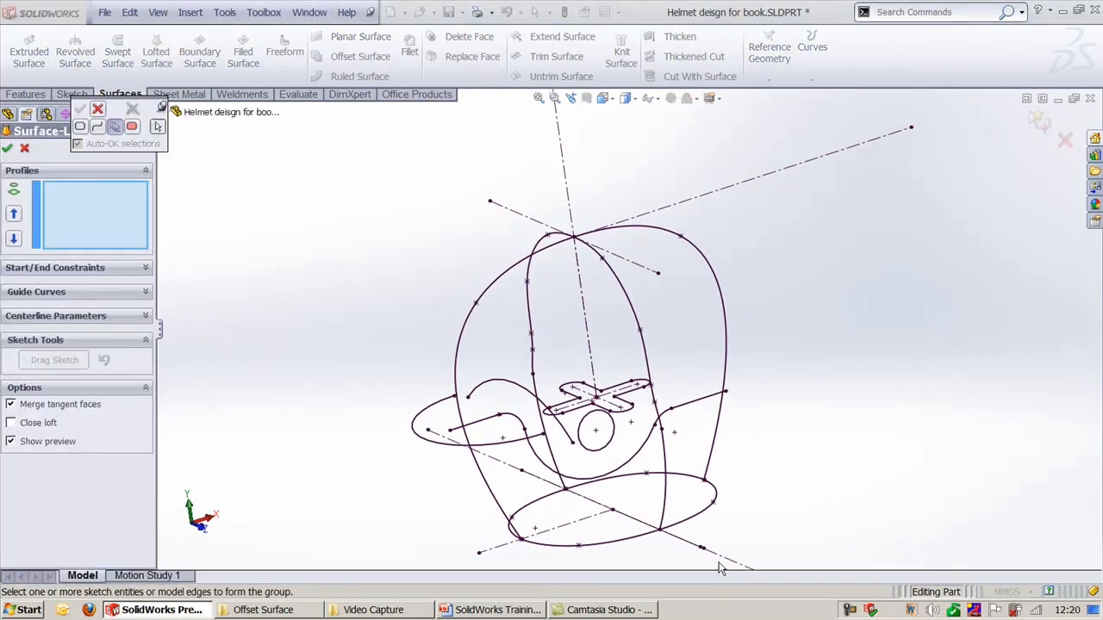
pyautogui.click(99, 110)
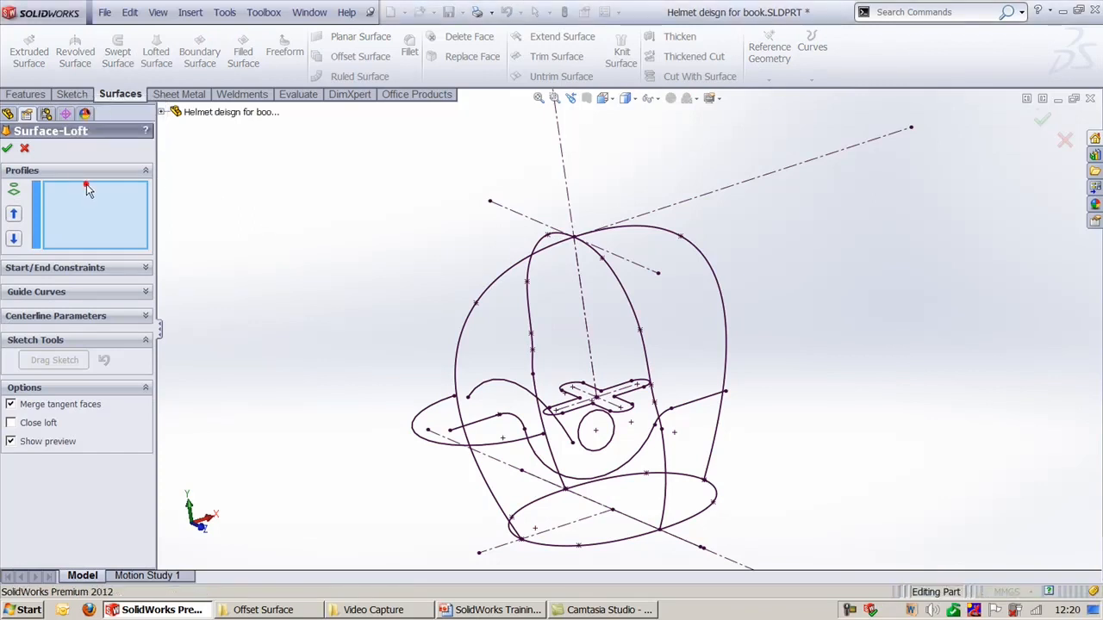
pyautogui.click(24, 148)
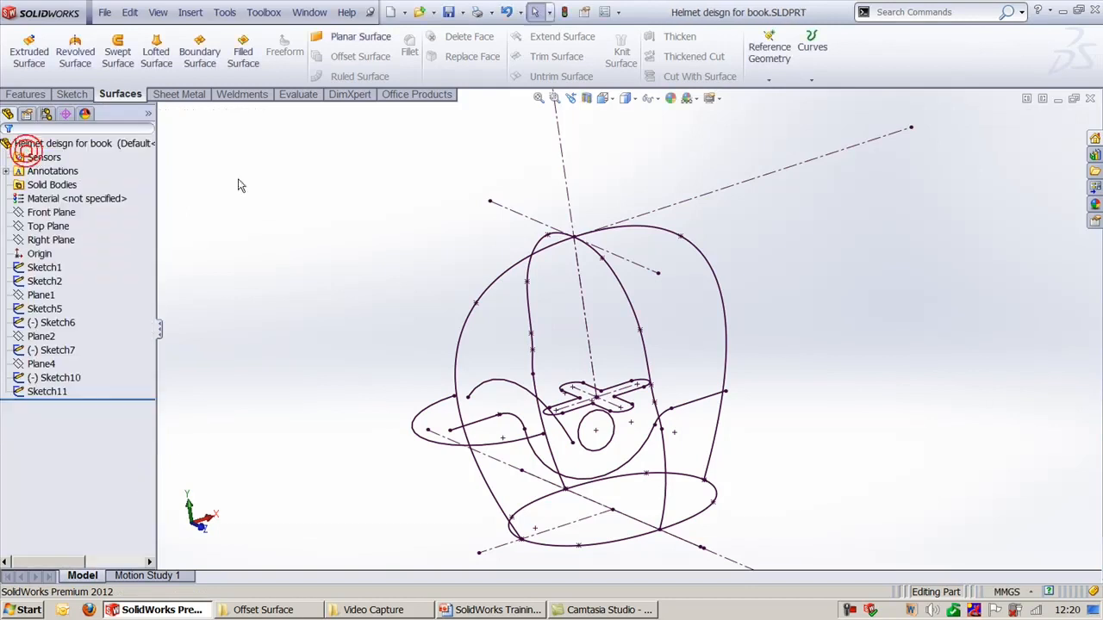
# Try a swept surface with the helmet's closed base curve as its profile, and cancel it.
pyautogui.click(119, 57)
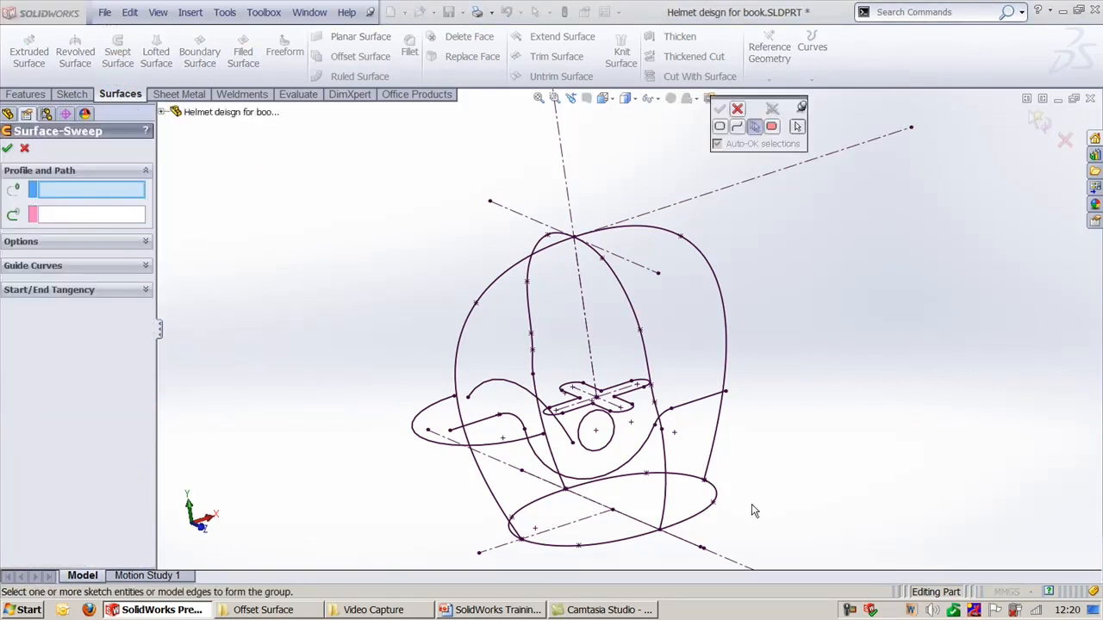
pyautogui.click(690, 524)
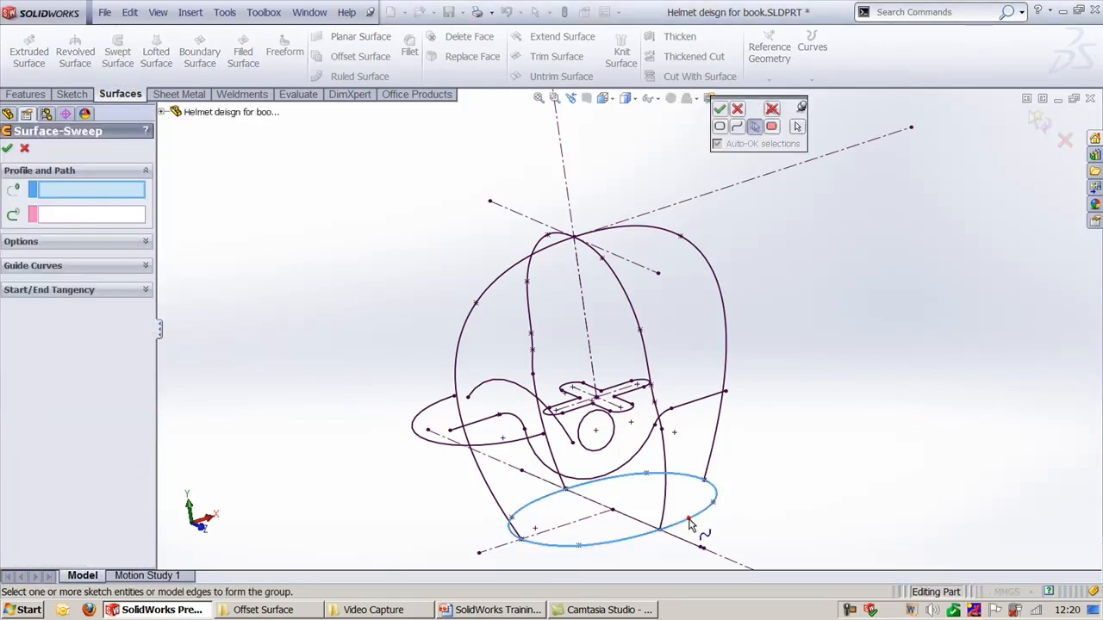
pyautogui.click(719, 110)
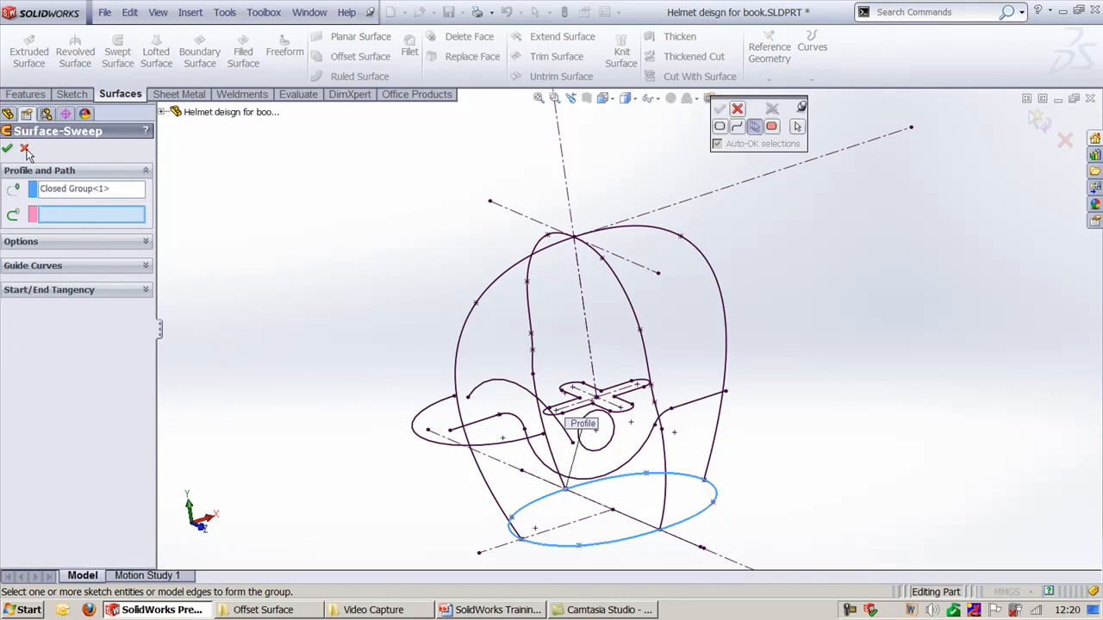
pyautogui.click(61, 265)
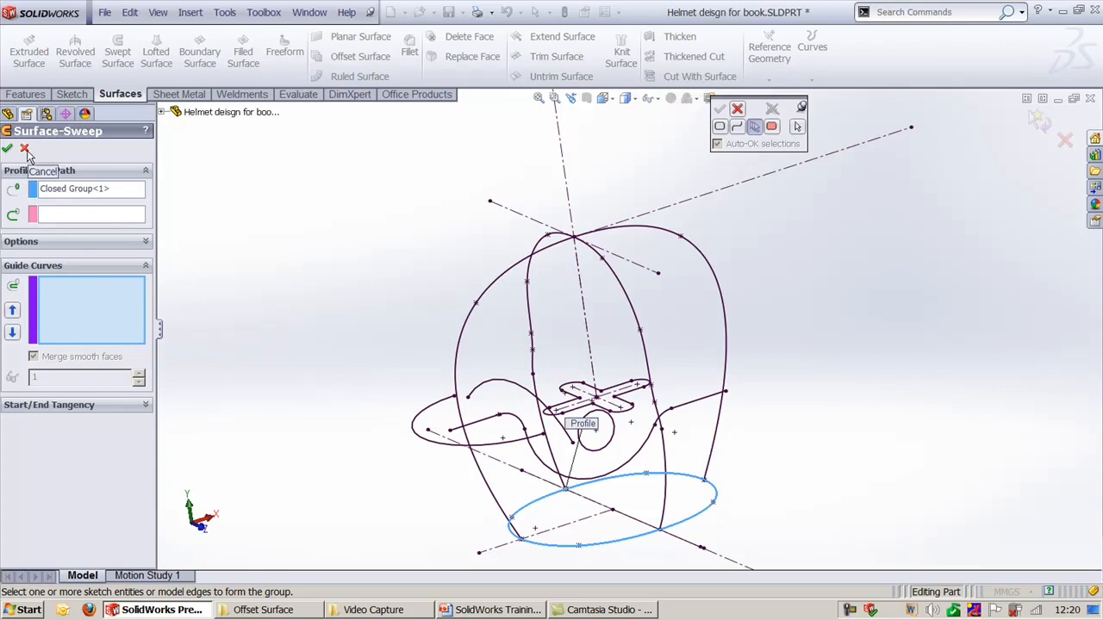
pyautogui.click(25, 150)
pyautogui.click(296, 209)
# Start a lofted surface using the helmet's closed base curve as the profile, clearing it from the guide curves.
pyautogui.click(156, 52)
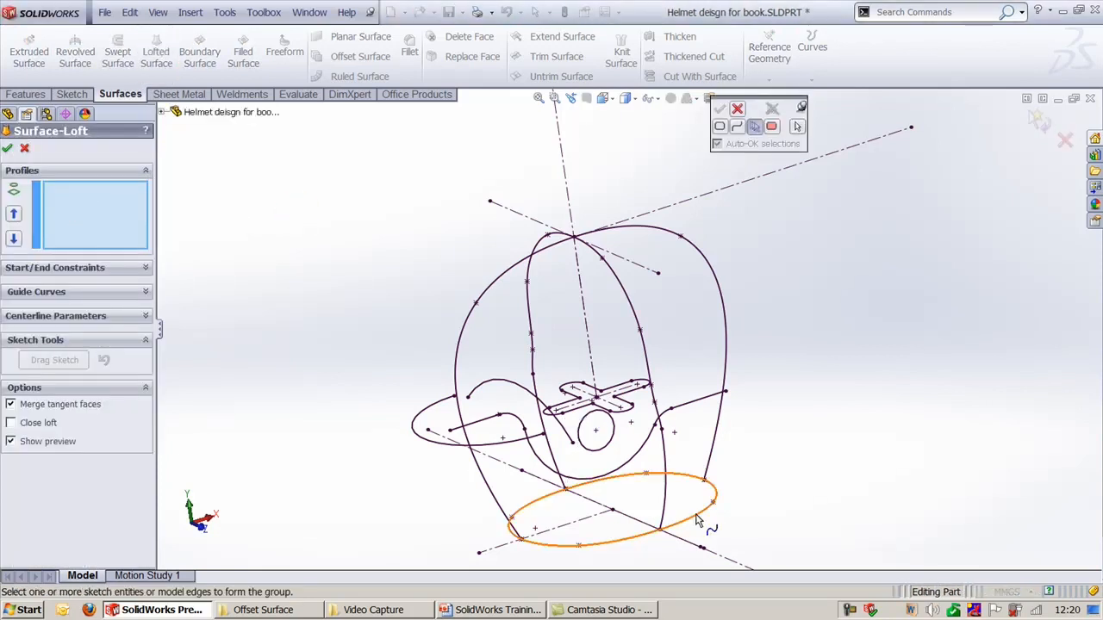
pyautogui.click(68, 291)
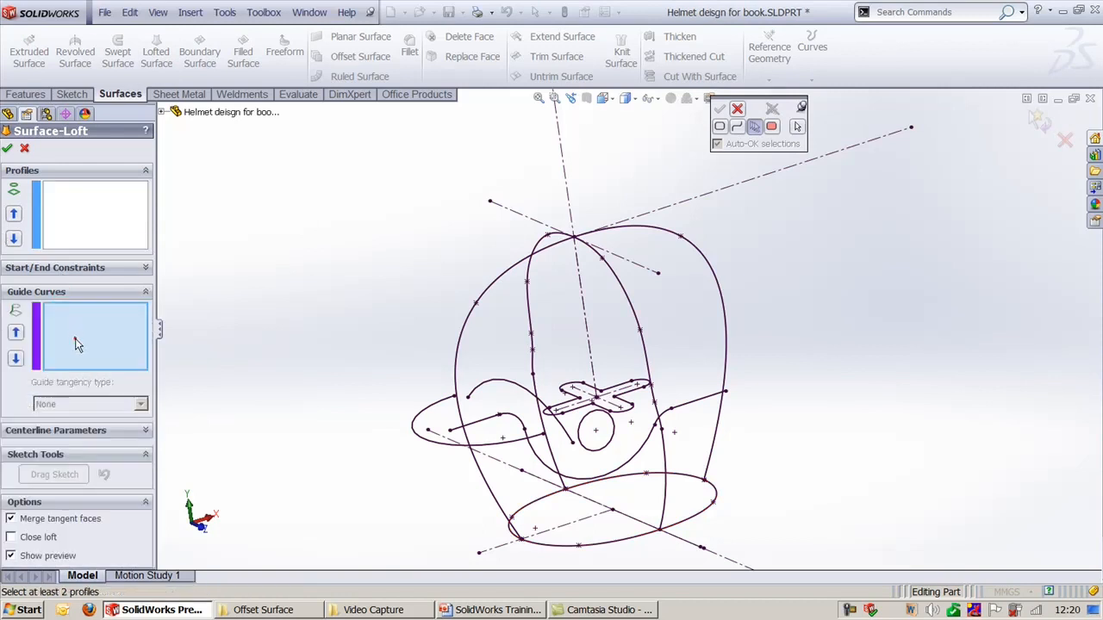
pyautogui.click(70, 231)
pyautogui.click(102, 319)
pyautogui.click(703, 518)
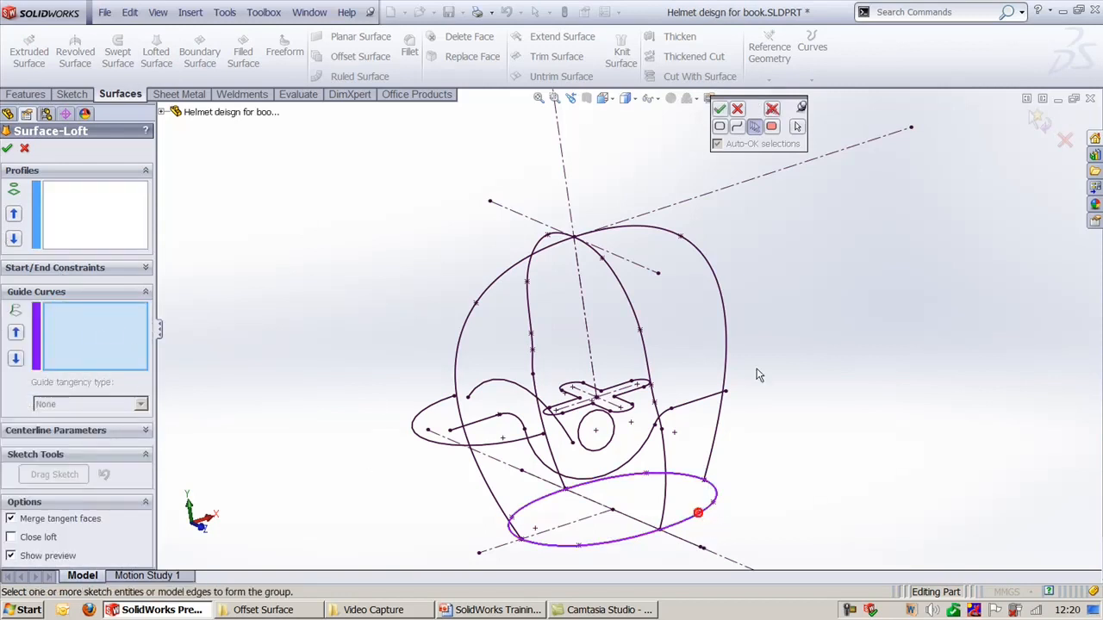
pyautogui.click(719, 110)
pyautogui.rightClick(84, 370)
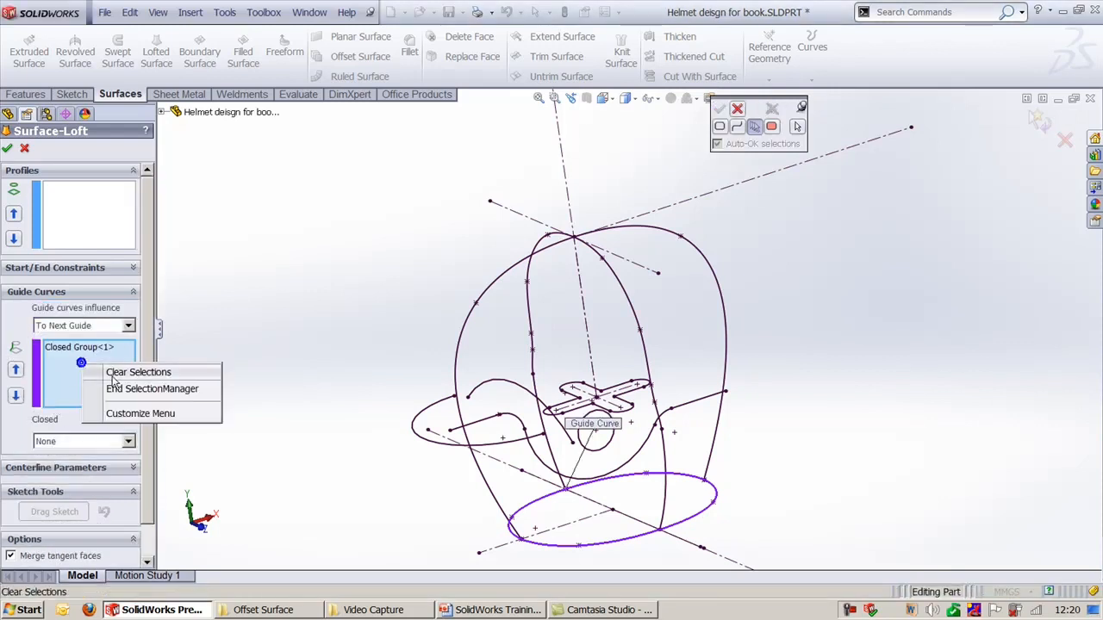
pyautogui.click(129, 371)
pyautogui.click(80, 214)
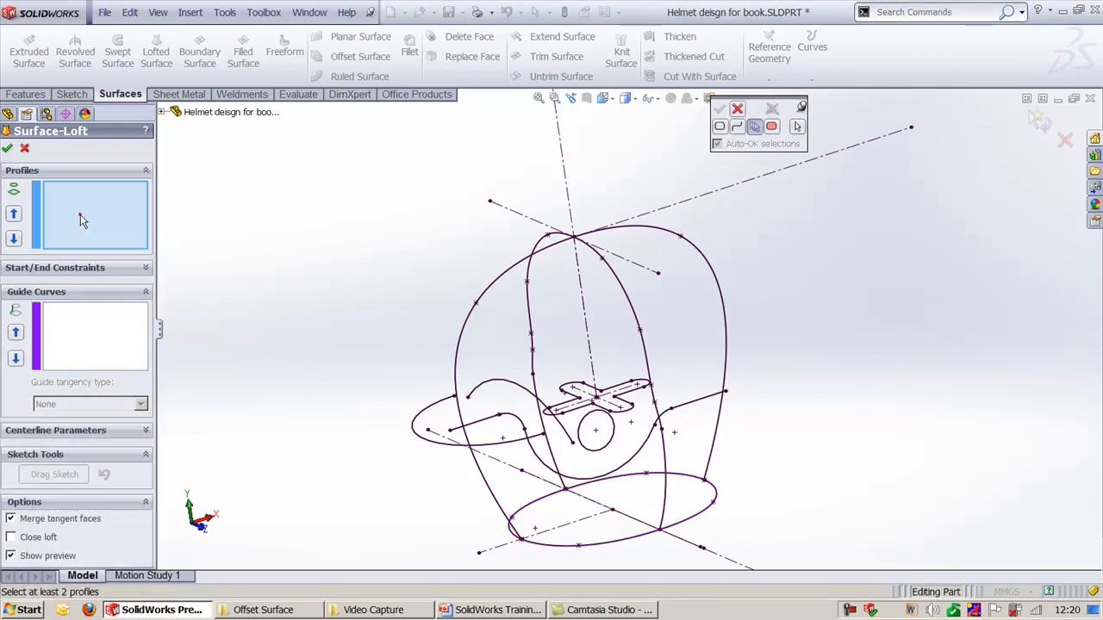
pyautogui.click(699, 515)
pyautogui.click(719, 110)
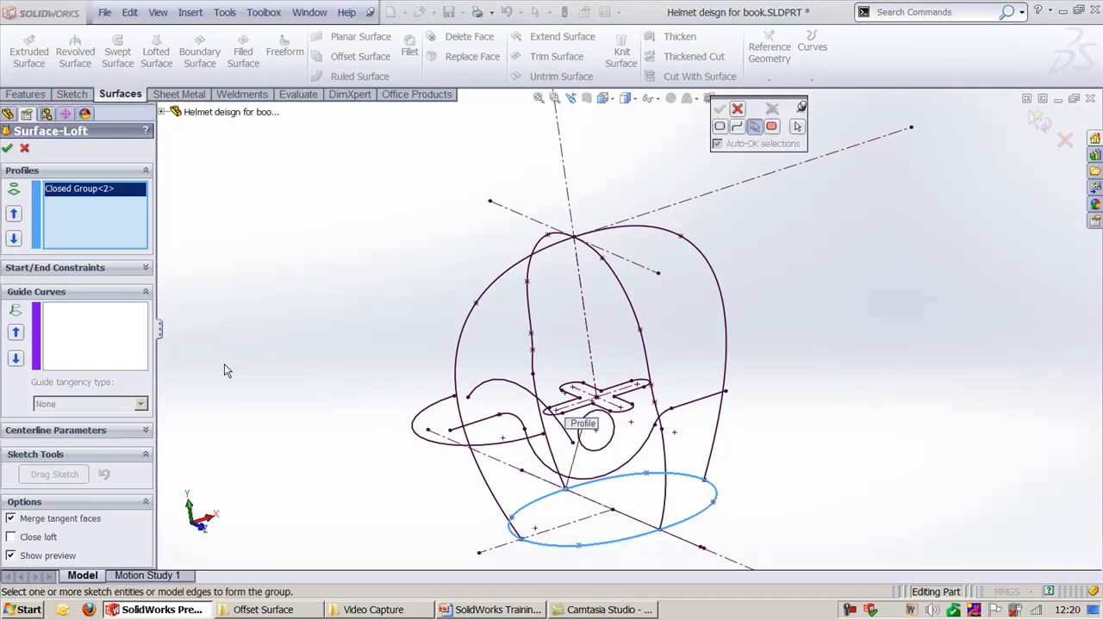
# Add the four side curves running from the base to the helmet's apex as guide curves of the loft.
pyautogui.click(101, 329)
pyautogui.click(724, 321)
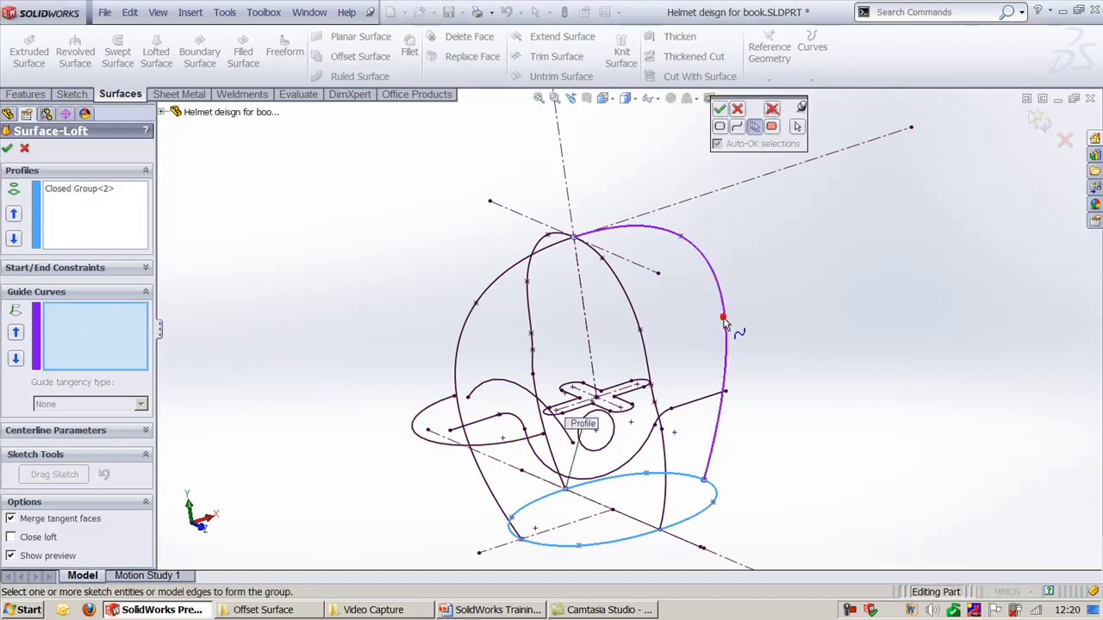
pyautogui.click(539, 387)
pyautogui.click(533, 359)
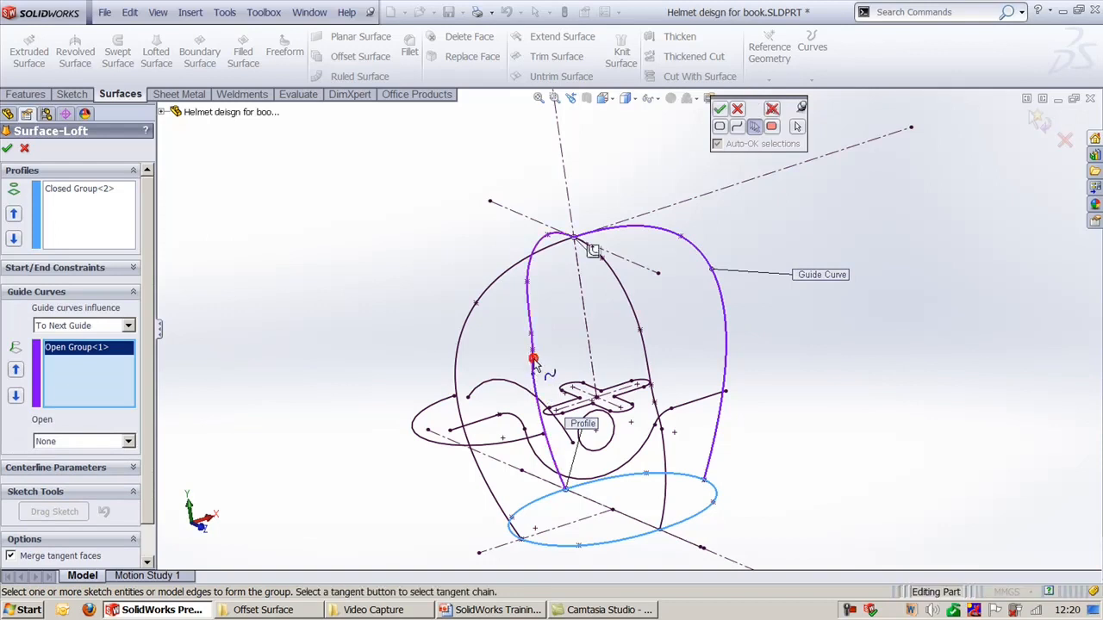
pyautogui.click(497, 507)
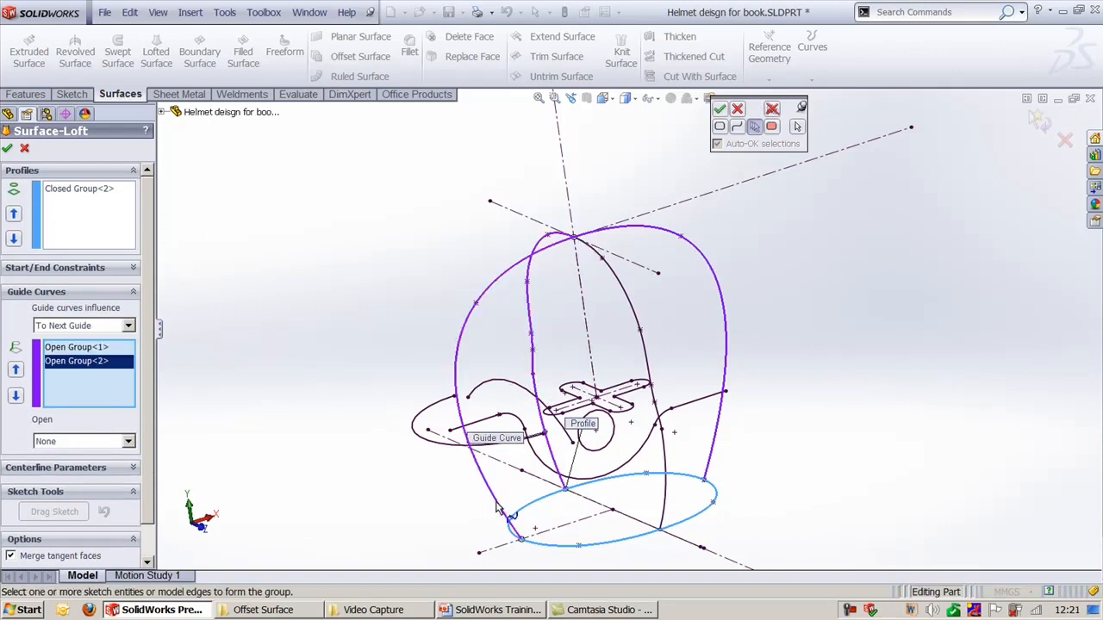
pyautogui.click(657, 409)
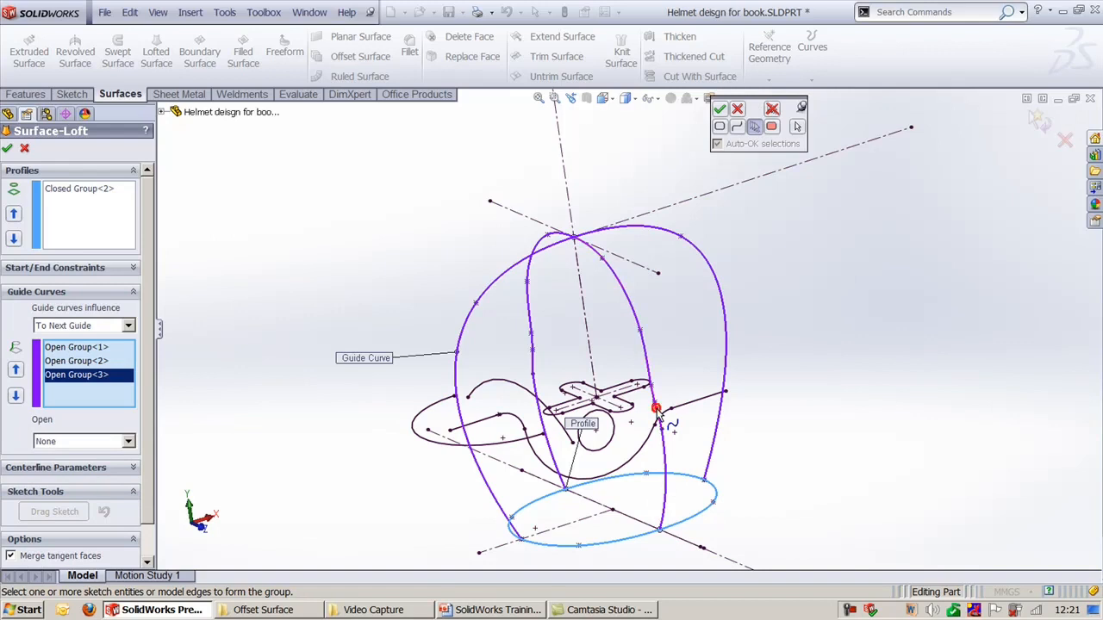
pyautogui.click(737, 108)
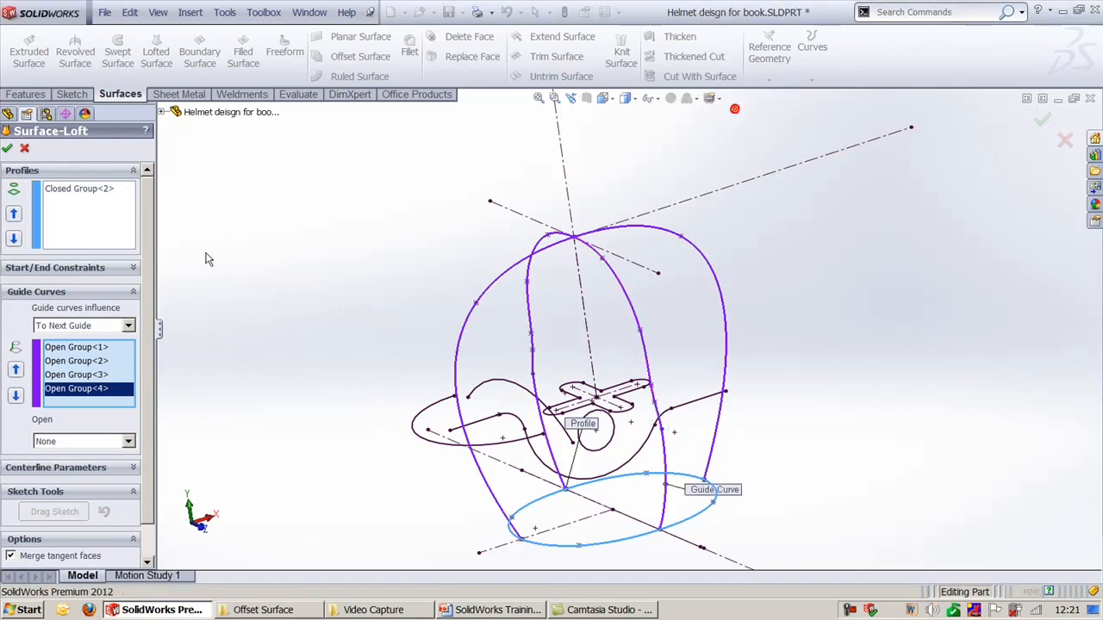
# Try the loft with Close loft enabled and guide curves influence set to Global, and cancel it.
pyautogui.moveTo(153, 388); pyautogui.dragTo(156, 484)
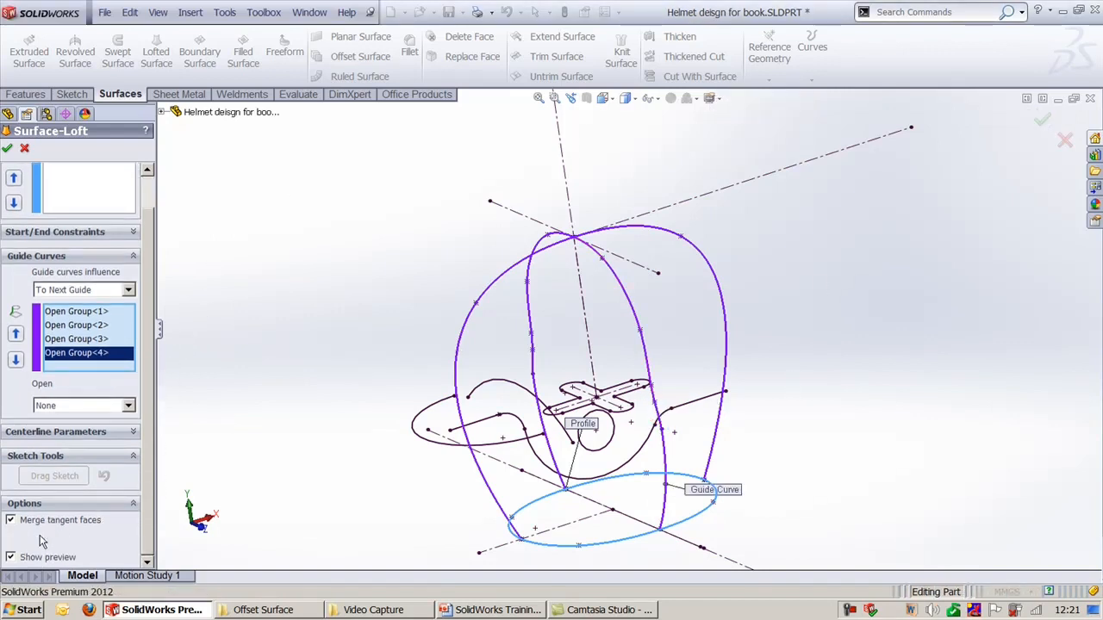
pyautogui.click(38, 535)
pyautogui.moveTo(145, 350); pyautogui.dragTo(146, 332)
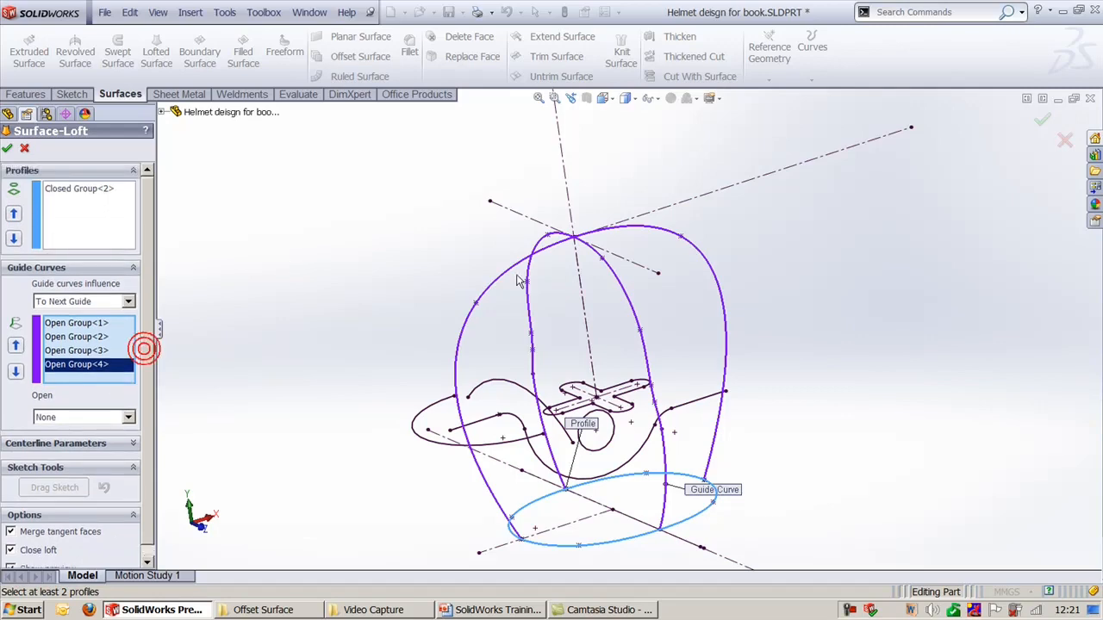
pyautogui.moveTo(522, 413); pyautogui.dragTo(672, 397, button='middle')
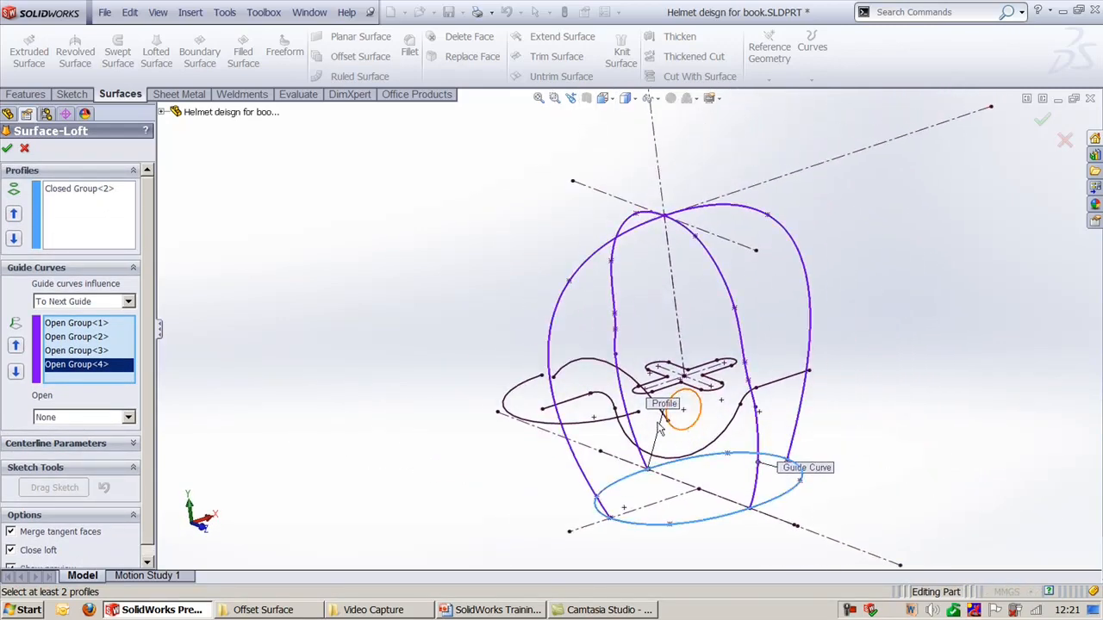
pyautogui.click(109, 303)
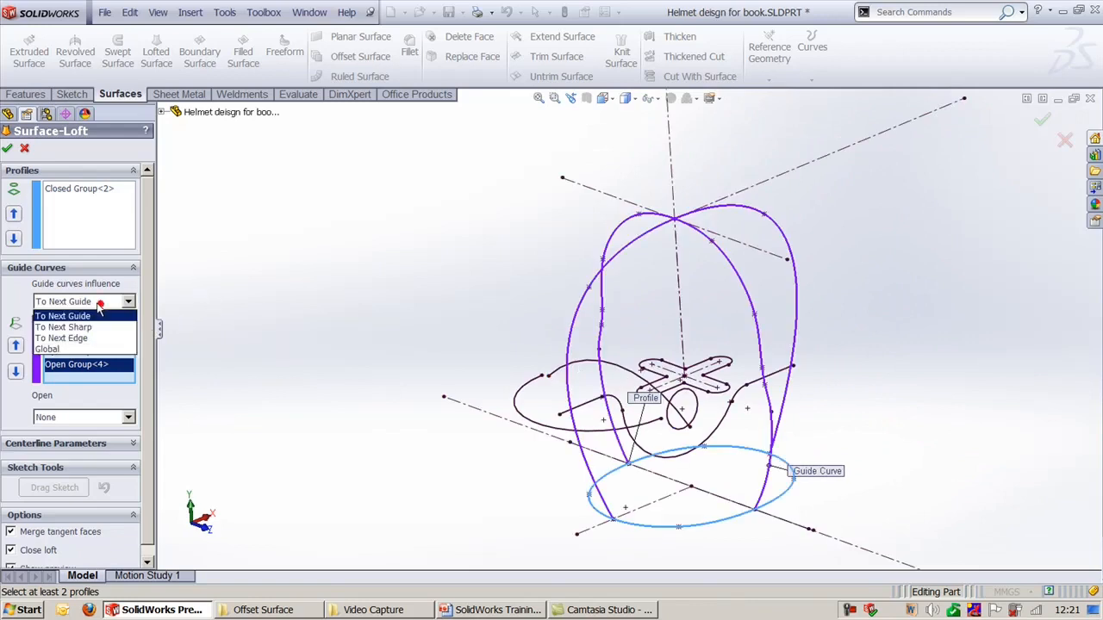
pyautogui.click(60, 349)
pyautogui.click(78, 324)
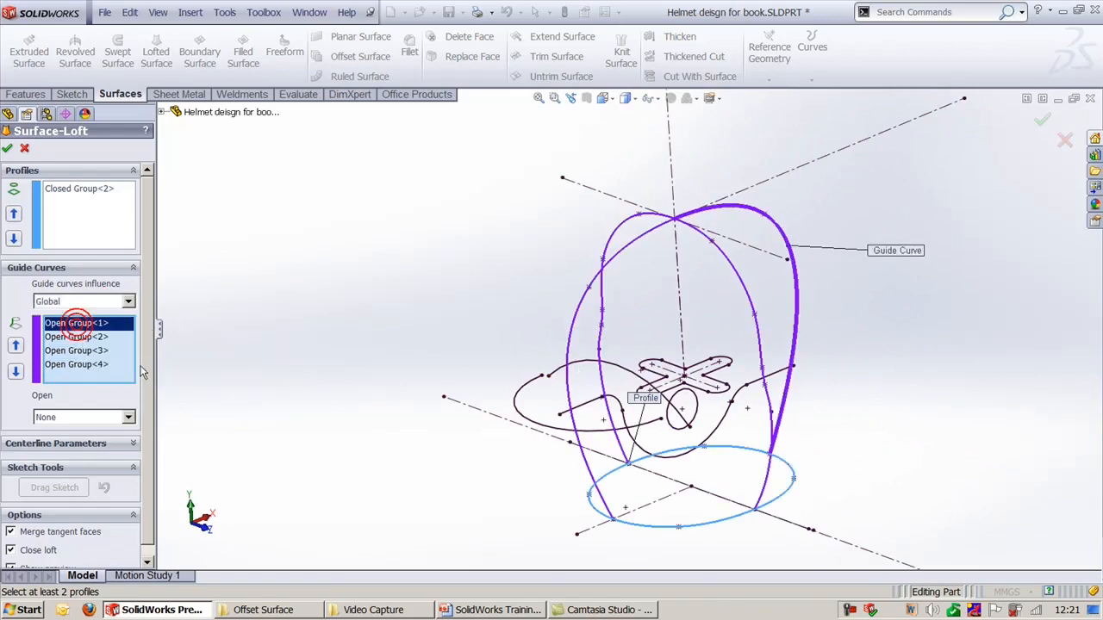
pyautogui.click(25, 149)
pyautogui.hotkey('ctrl', '7')
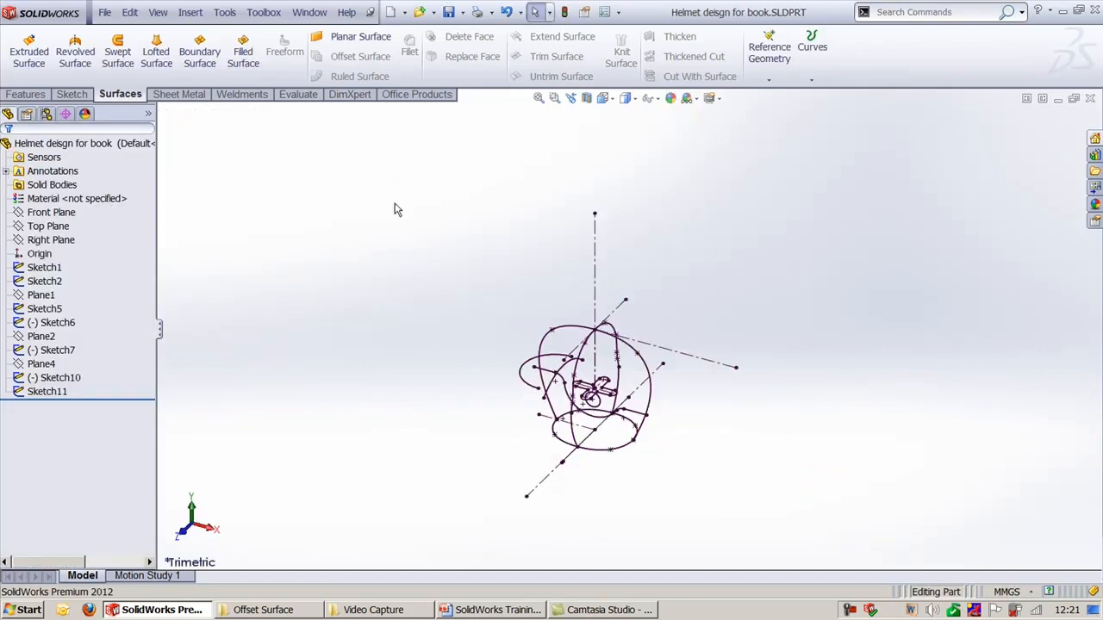
# Start a lofted surface using the helmet's four side curves, in order around the base, as profiles, with Close loft enabled.
pyautogui.click(151, 62)
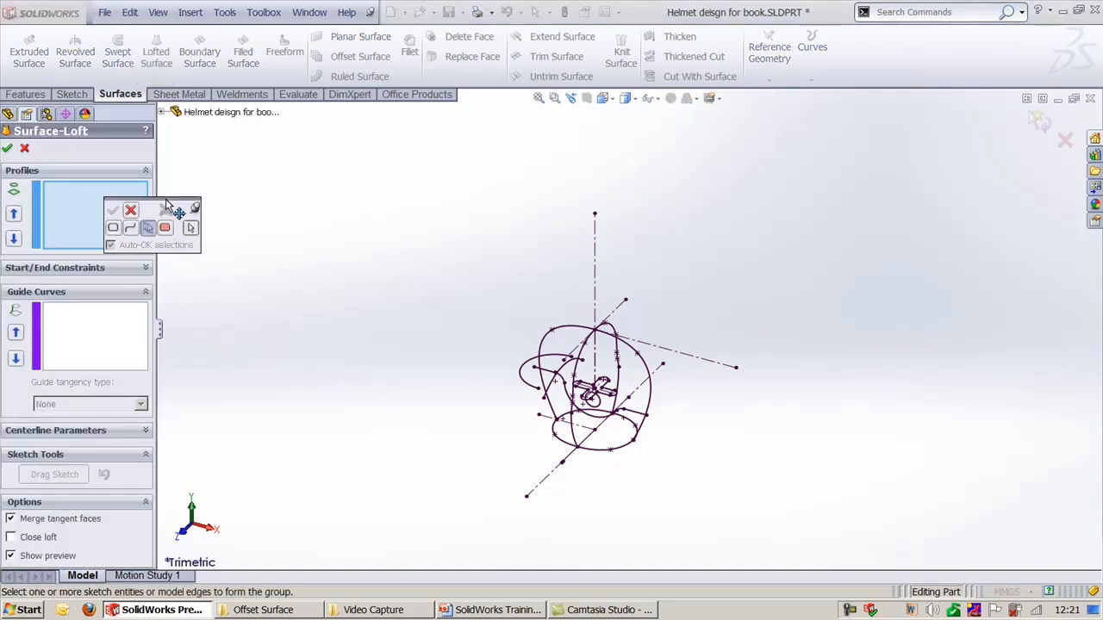
pyautogui.moveTo(228, 219); pyautogui.dragTo(301, 166)
pyautogui.scroll(-5, 653, 423)
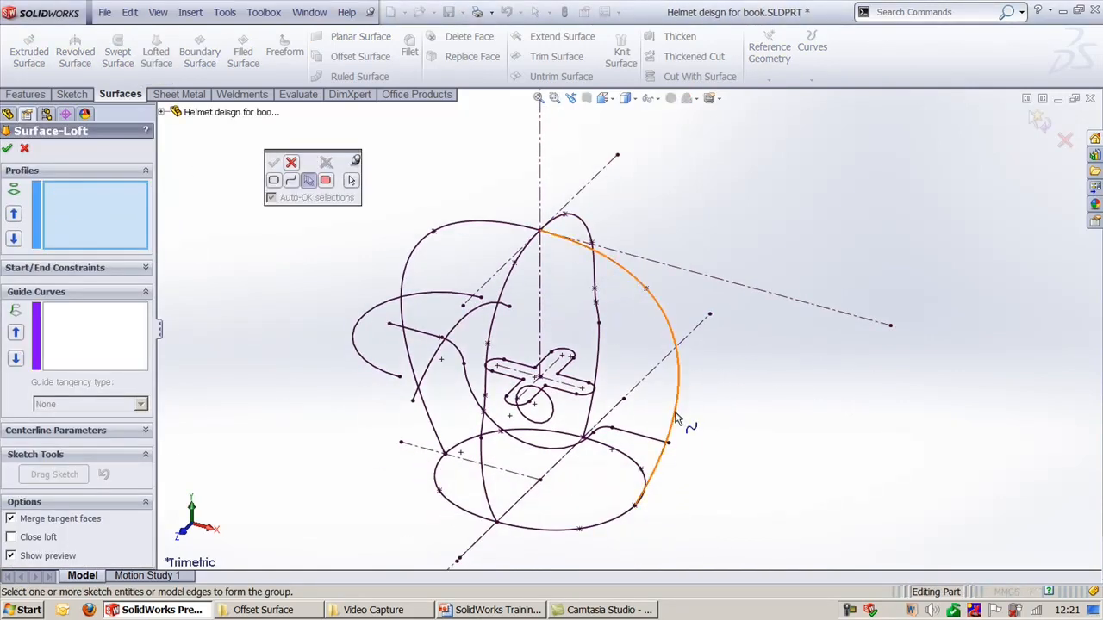
pyautogui.click(678, 415)
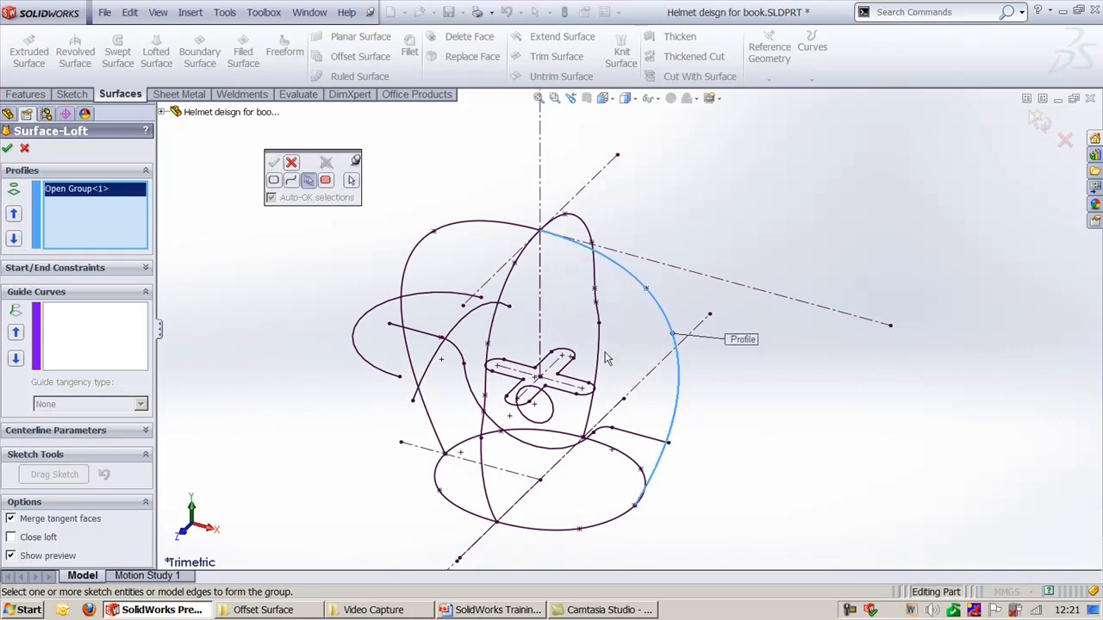
pyautogui.click(595, 293)
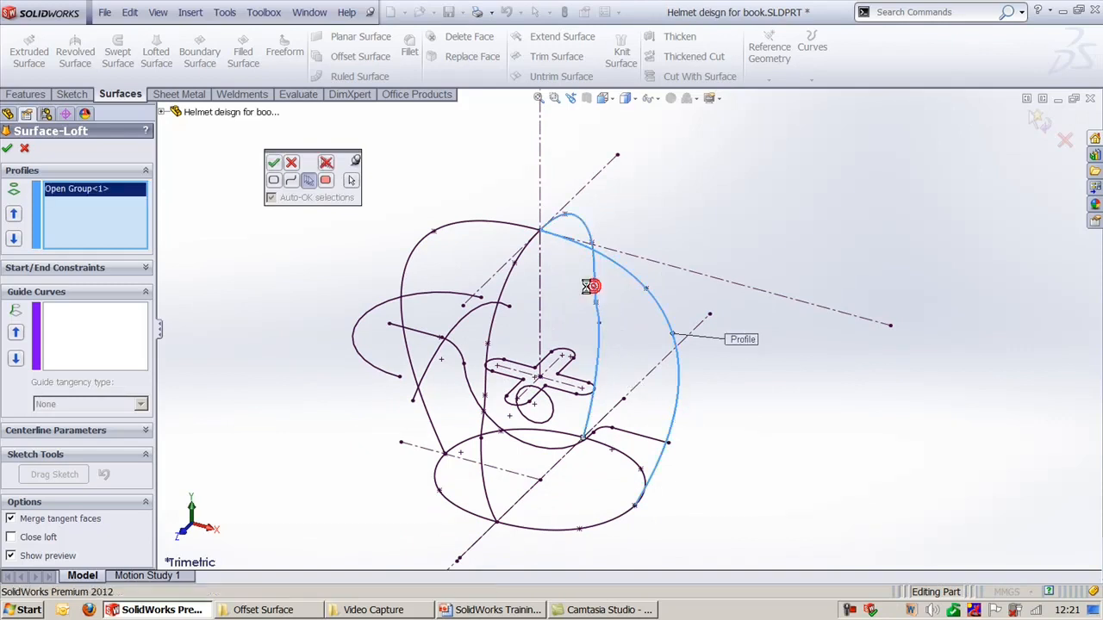
pyautogui.click(428, 421)
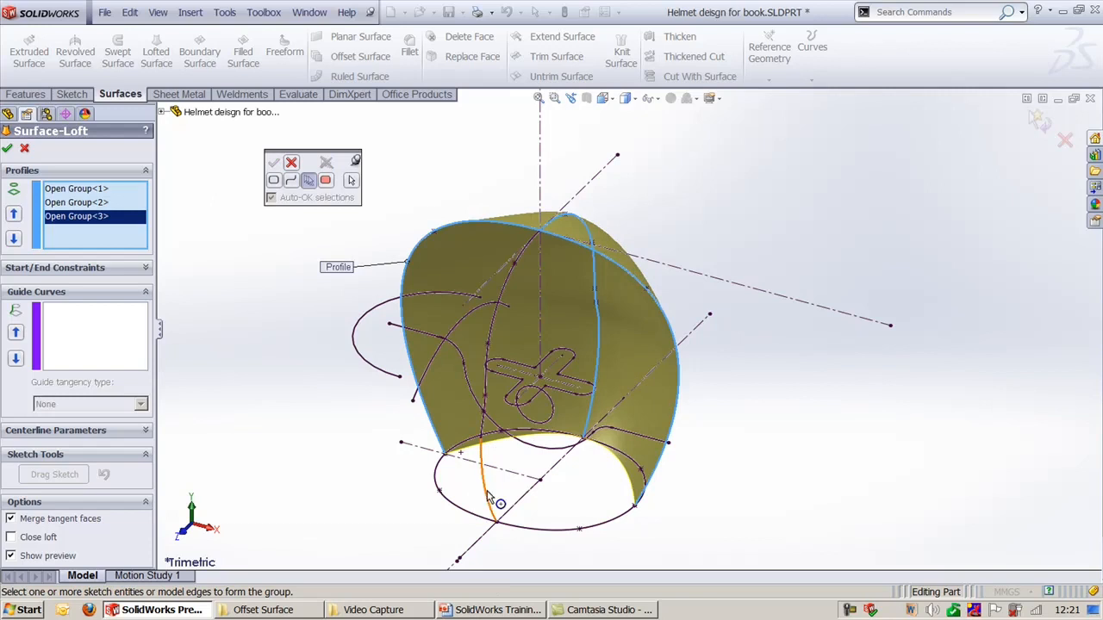
pyautogui.click(482, 421)
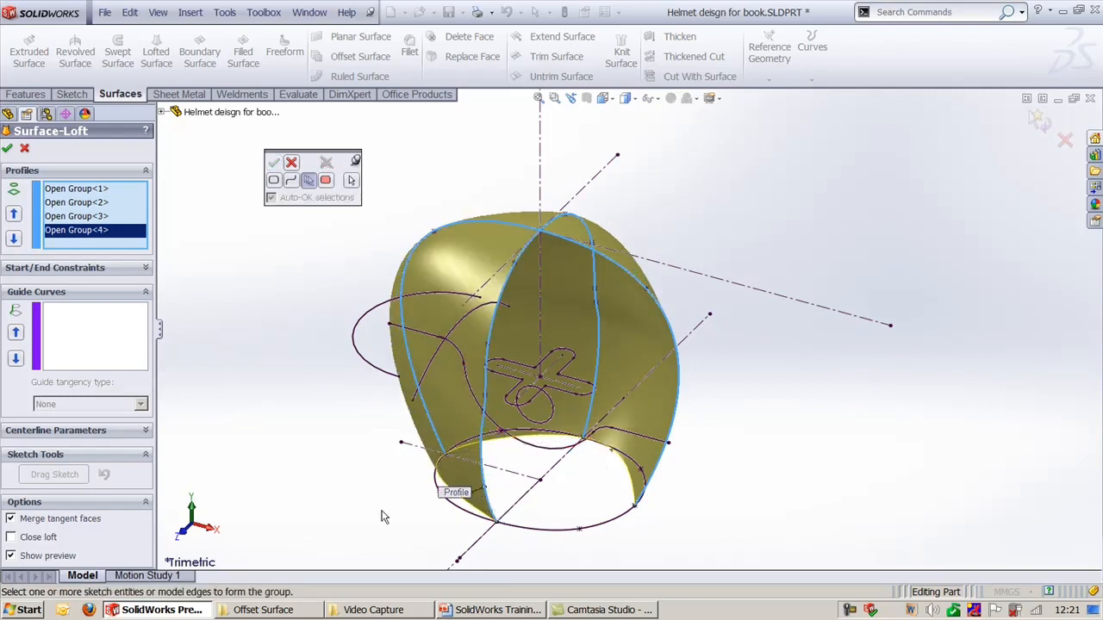
pyautogui.click(45, 538)
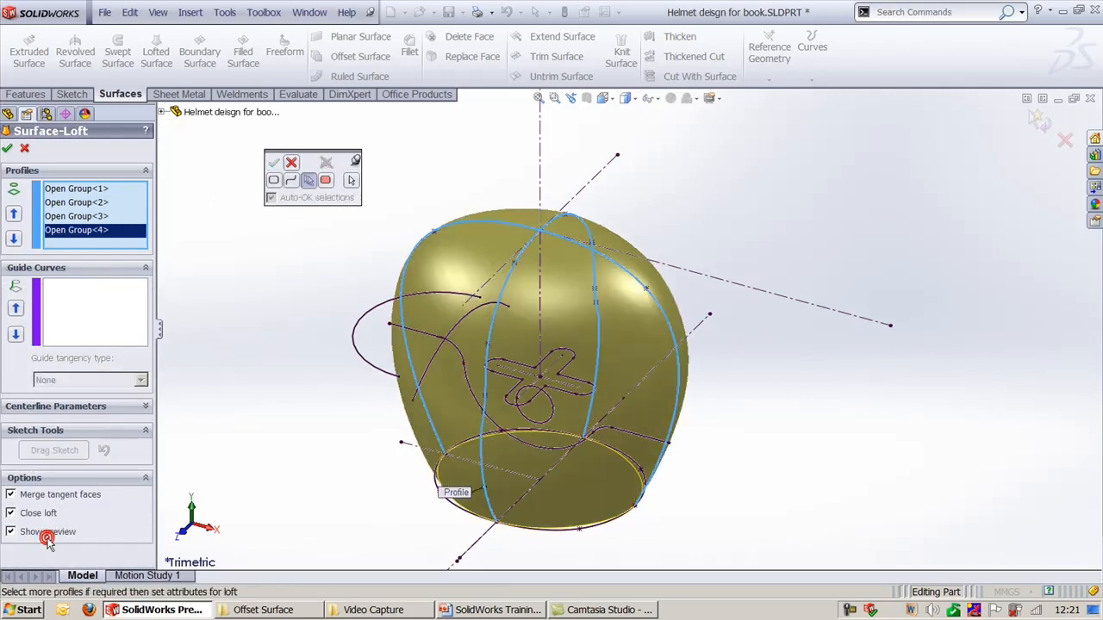
# Add the closed base curve as the loft's guide curve and create the helmet's lofted surface.
pyautogui.click(95, 302)
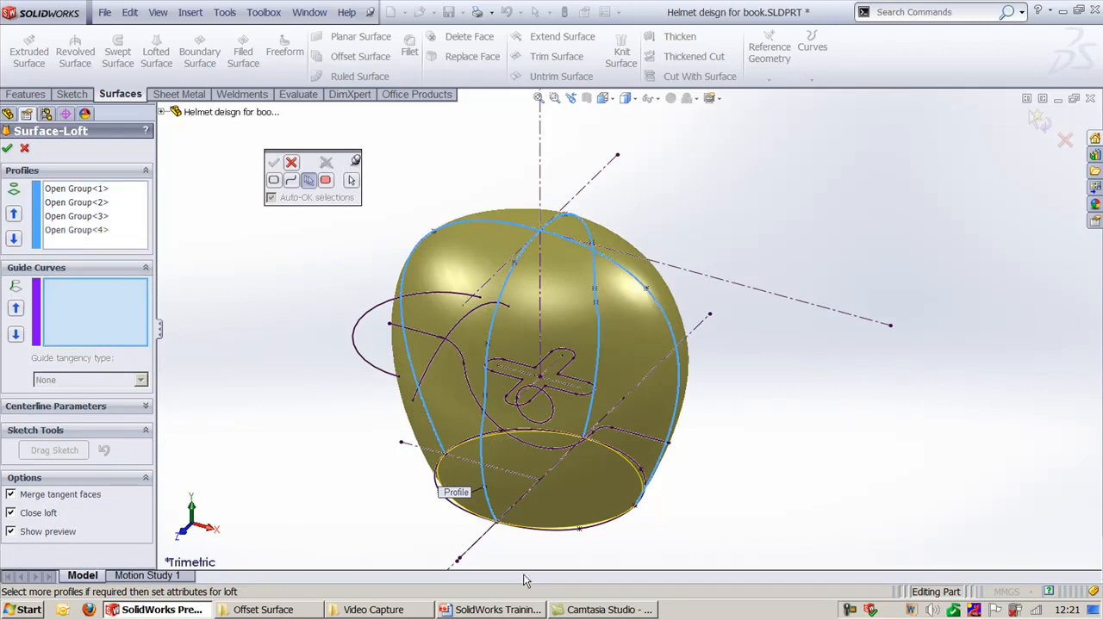
pyautogui.click(537, 530)
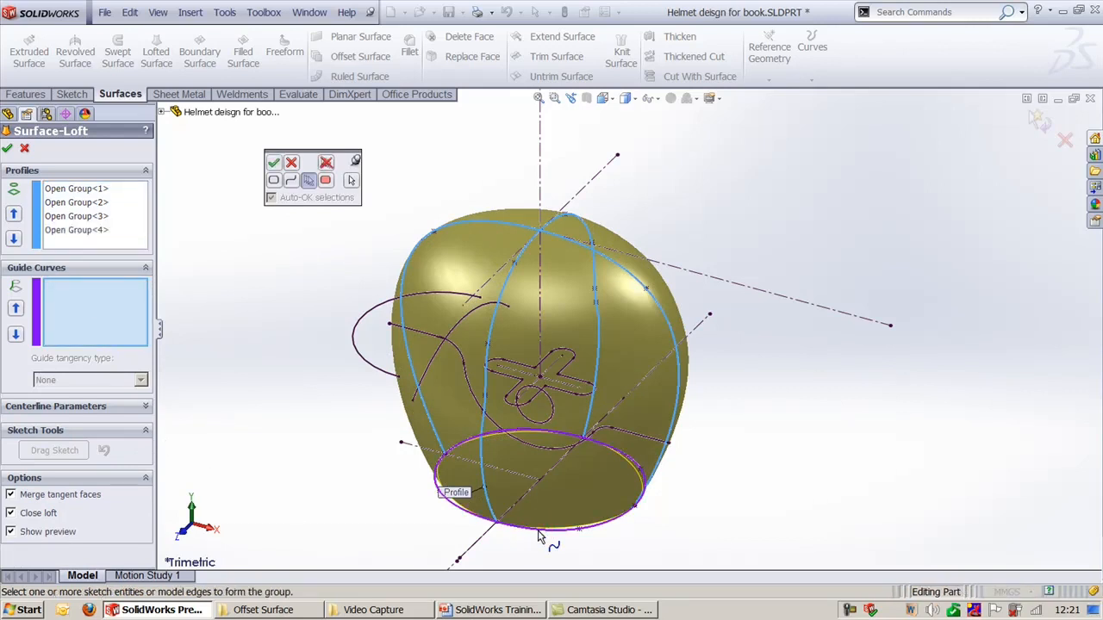
pyautogui.rightClick(538, 531)
pyautogui.click(292, 164)
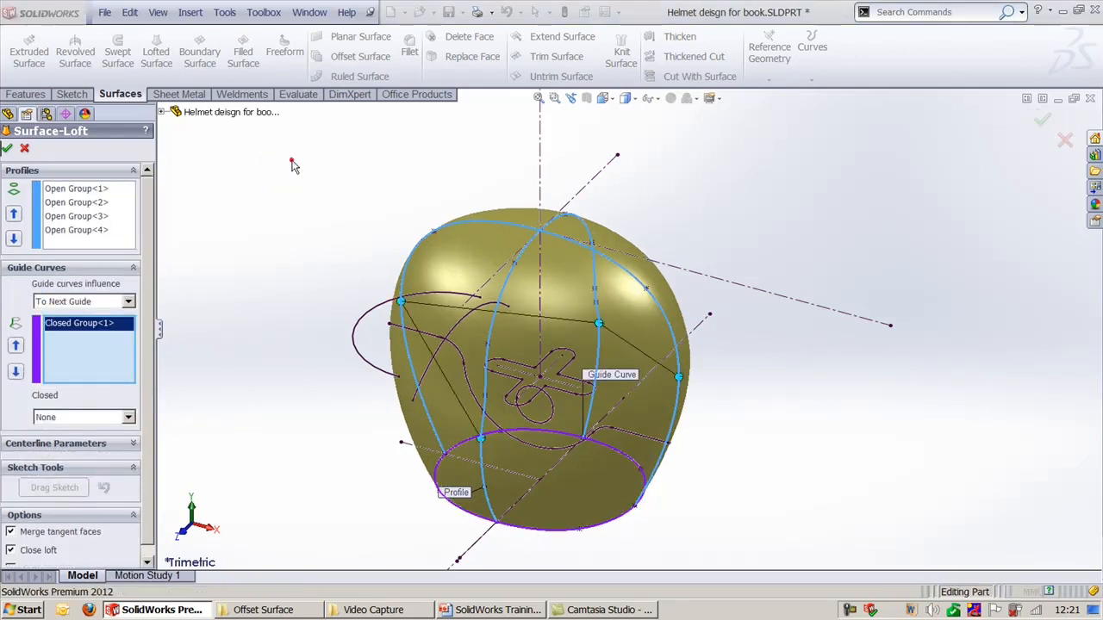
pyautogui.click(1043, 119)
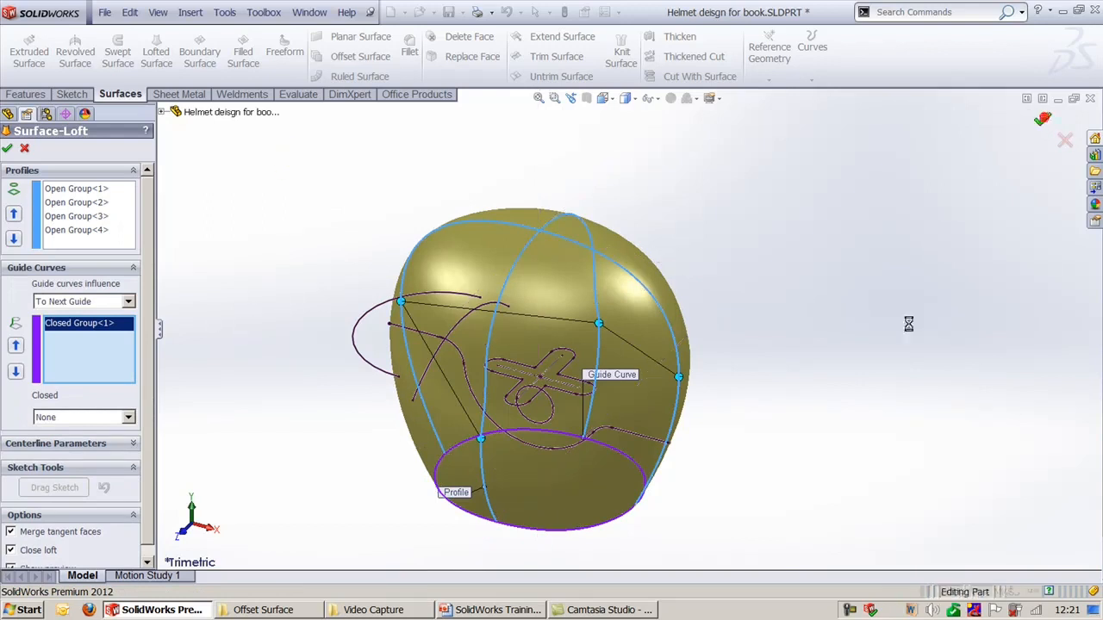
# Trim the lofted surface with Sketch6, removing the piece below the helmet's lower outline and the ear hole piece.
pyautogui.moveTo(713, 436)
pyautogui.mouseDown(button='middle')
pyautogui.moveTo(796, 431)
pyautogui.moveTo(784, 495)
pyautogui.moveTo(755, 394)
pyautogui.mouseUp(button='middle')
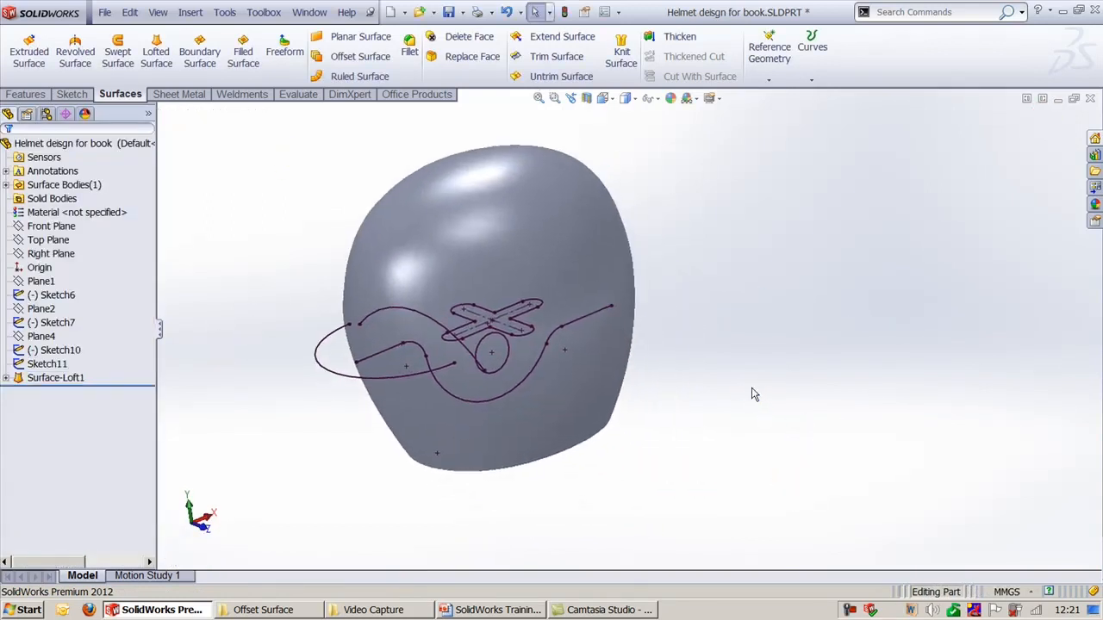
pyautogui.click(554, 56)
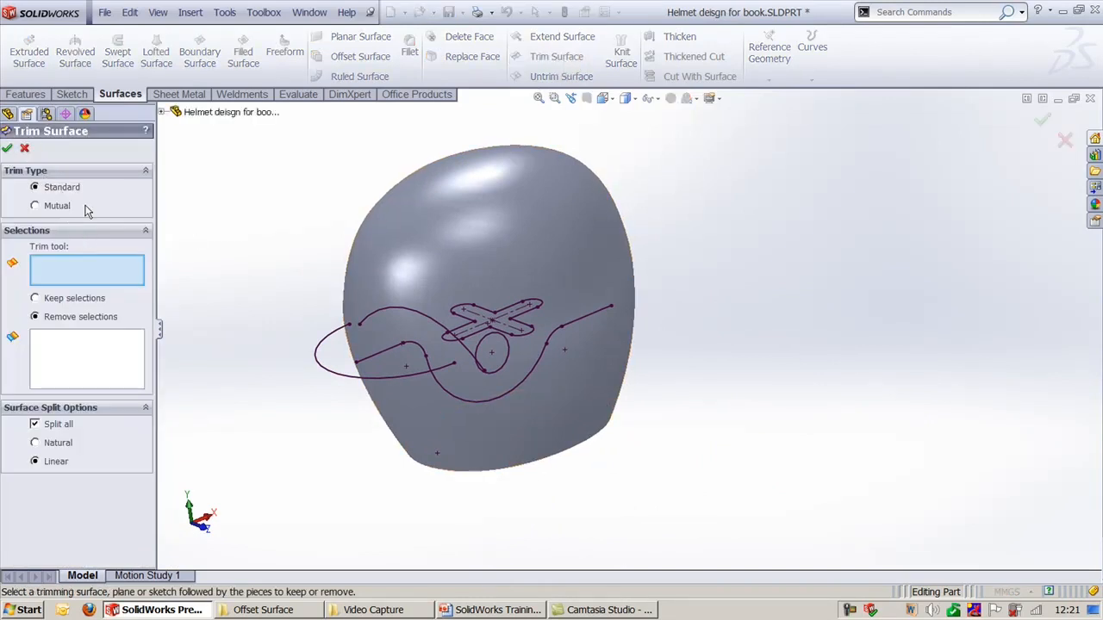
pyautogui.click(440, 388)
pyautogui.click(78, 317)
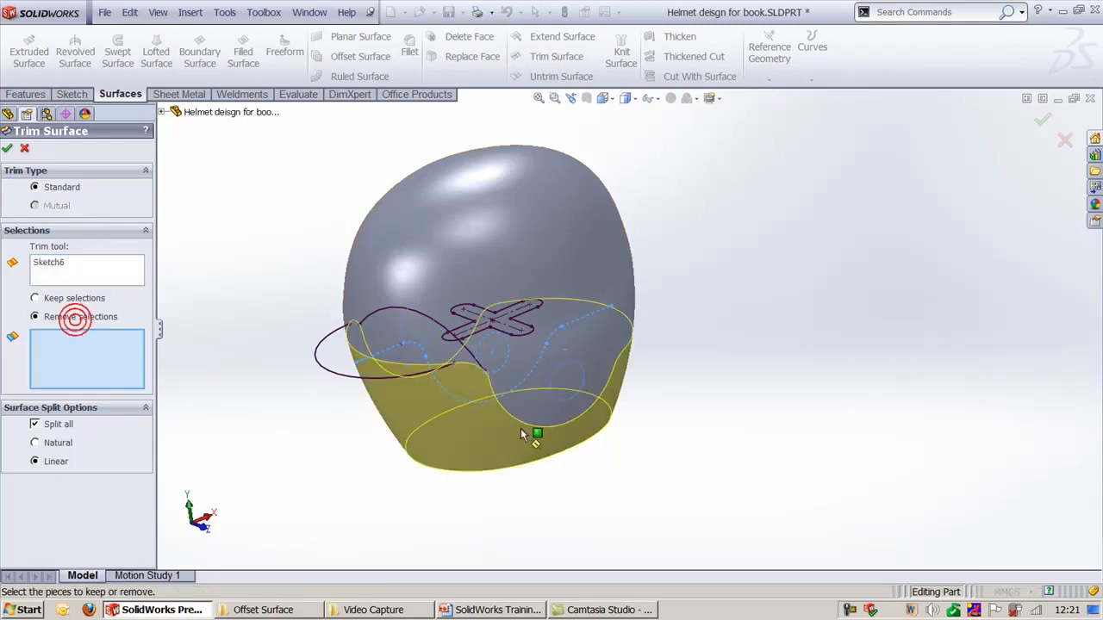
pyautogui.click(550, 449)
pyautogui.click(576, 382)
pyautogui.rightClick(577, 382)
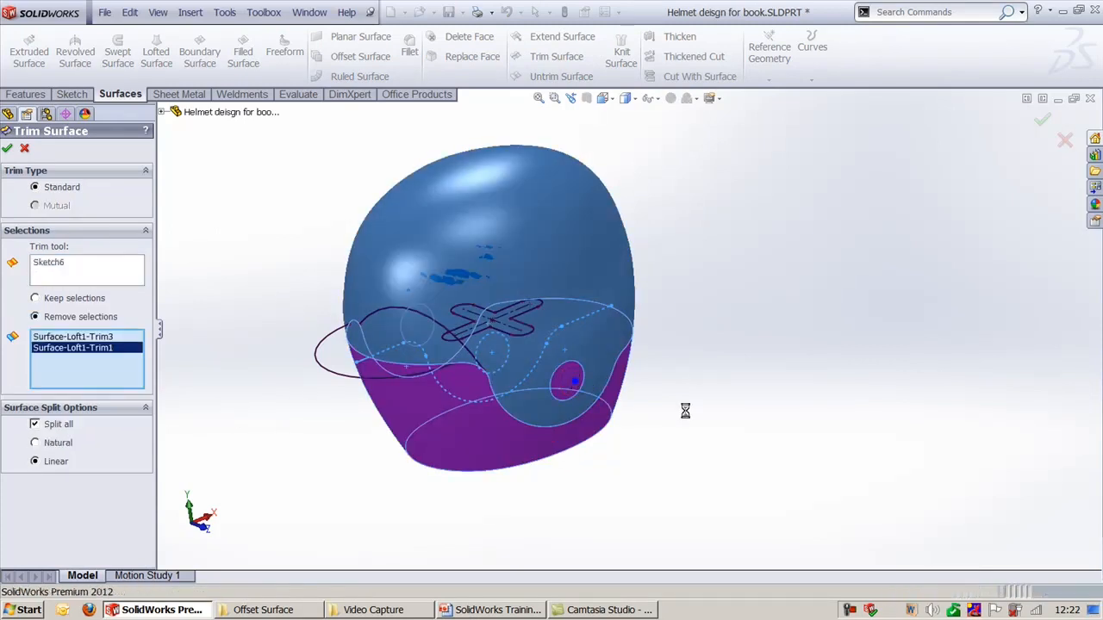
# Project Sketch7 onto the helmet's face as a Sketch on faces curve, with the projection reversed to the front.
pyautogui.keyDown('ctrl'); pyautogui.moveTo(732, 363); pyautogui.dragTo(766, 378, button='middle'); pyautogui.keyUp('ctrl')
pyautogui.scroll(-1, 762, 373)
pyautogui.click(812, 52)
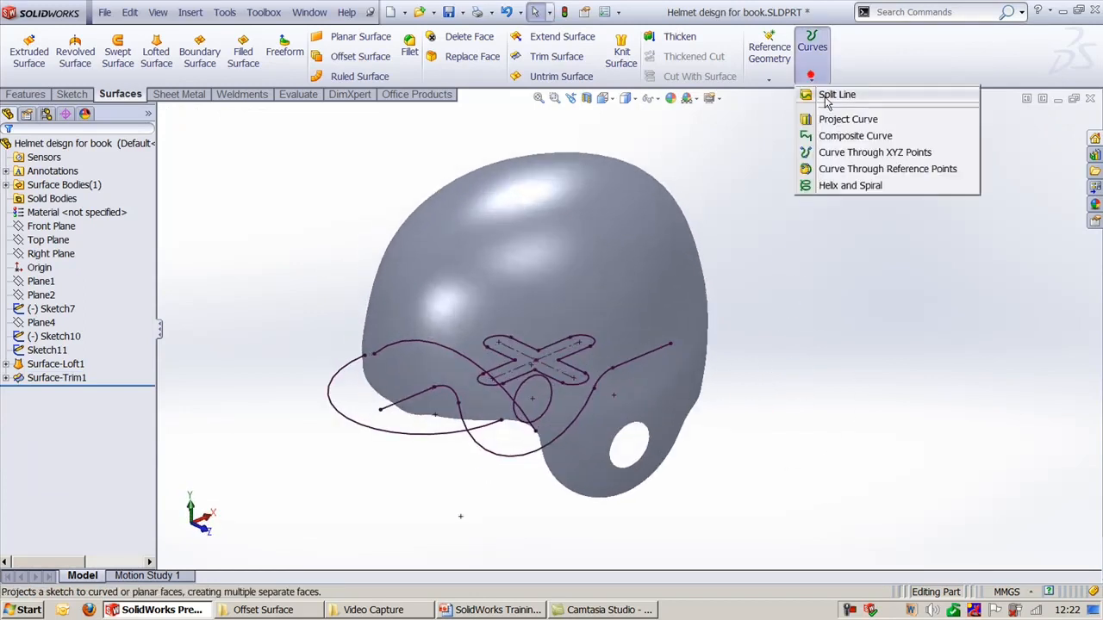
pyautogui.click(838, 127)
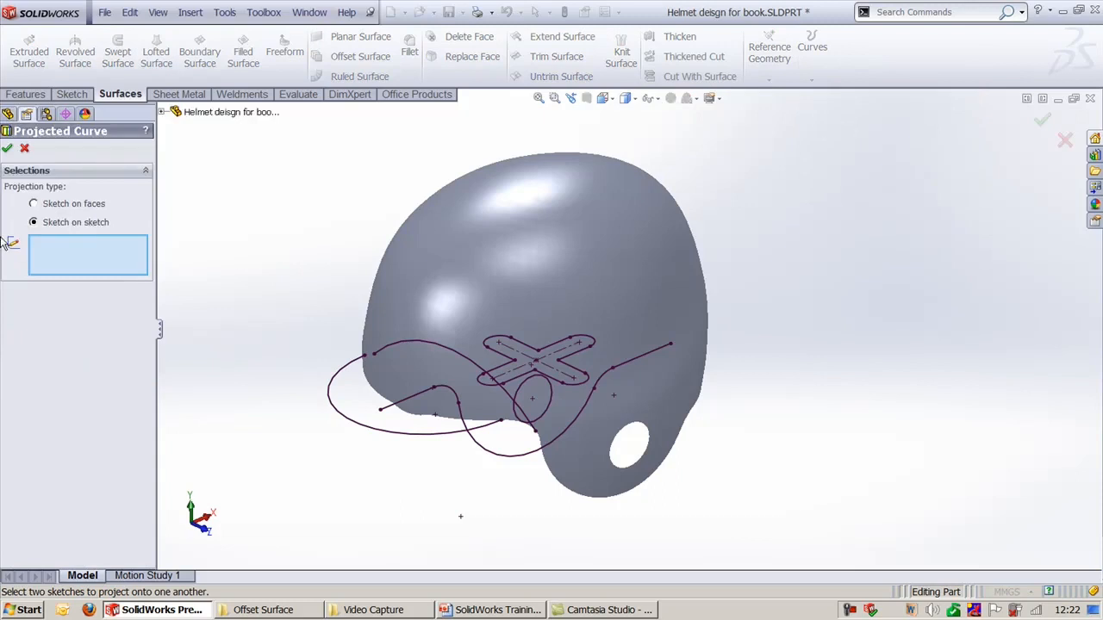
pyautogui.click(52, 205)
pyautogui.click(412, 343)
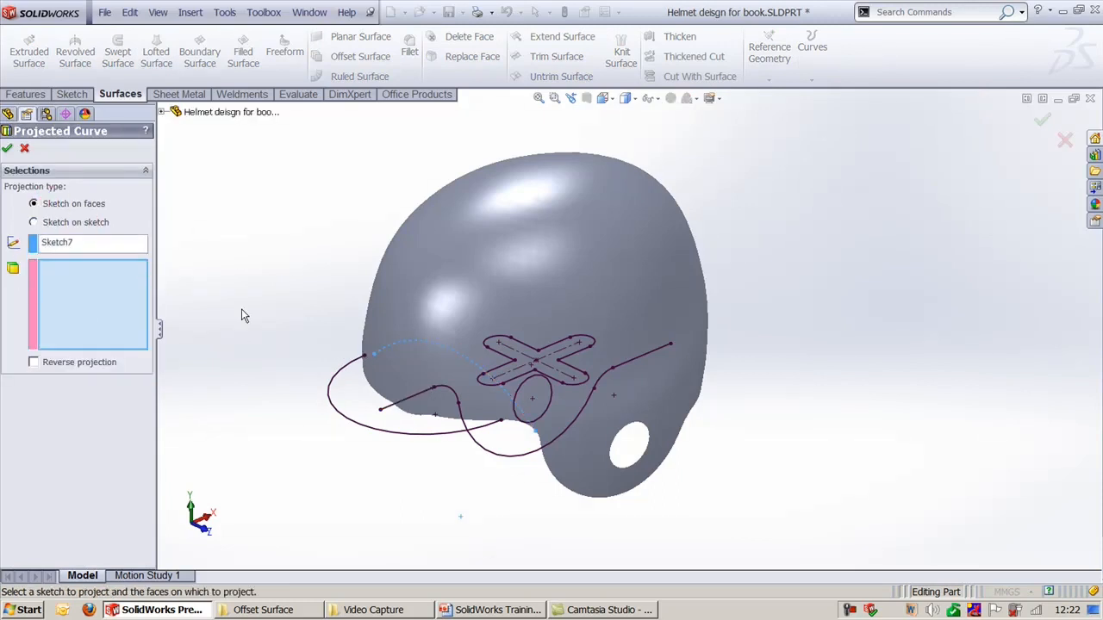
pyautogui.click(420, 368)
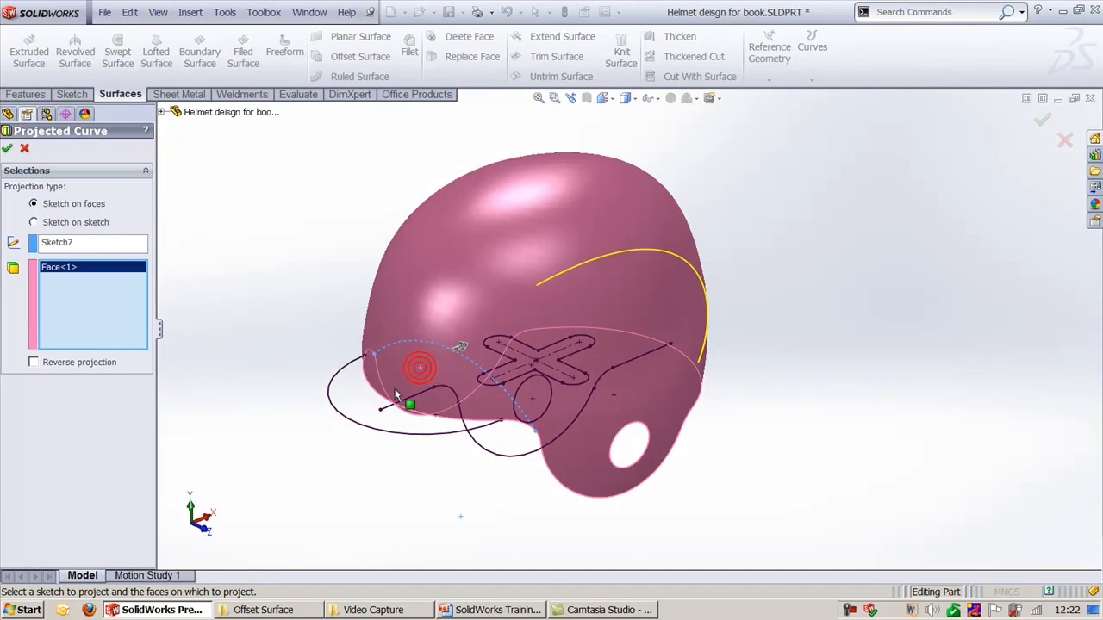
pyautogui.click(77, 365)
pyautogui.click(7, 148)
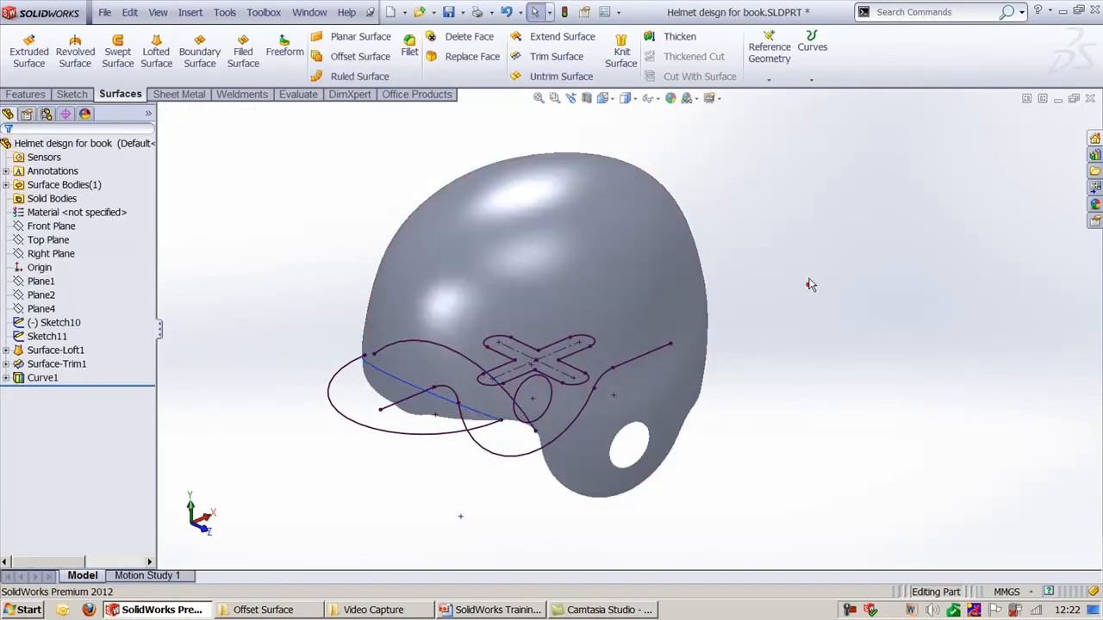
# Trim the helmet surface with the projected front curve, removing the strip below it.
pyautogui.keyDown('ctrl'); pyautogui.moveTo(791, 222); pyautogui.dragTo(817, 255, button='middle'); pyautogui.keyUp('ctrl')
pyautogui.click(557, 56)
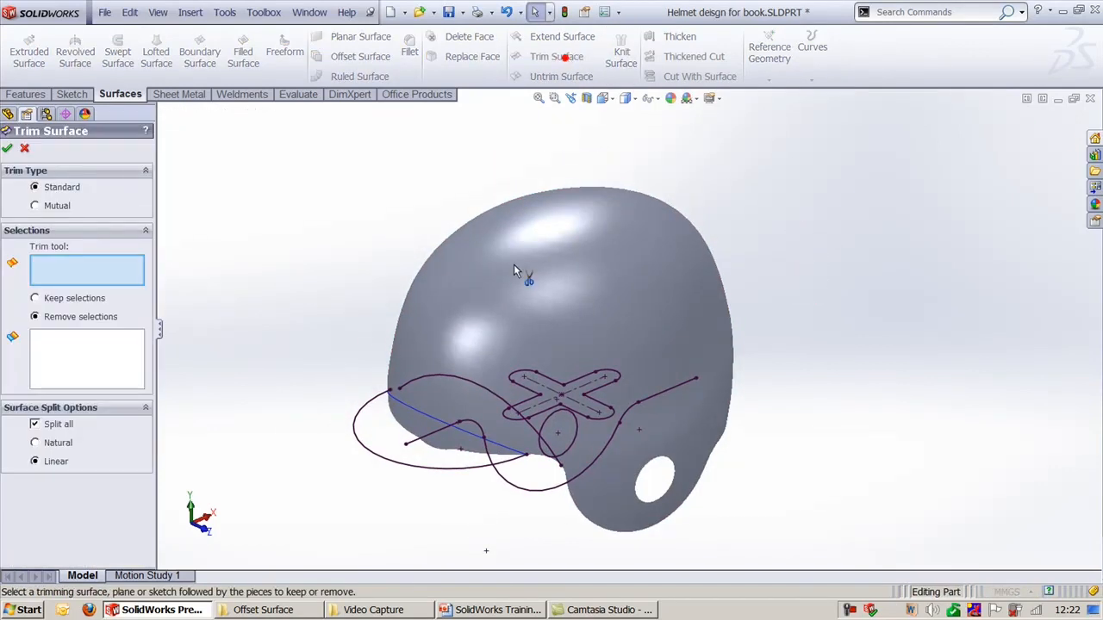
pyautogui.click(415, 405)
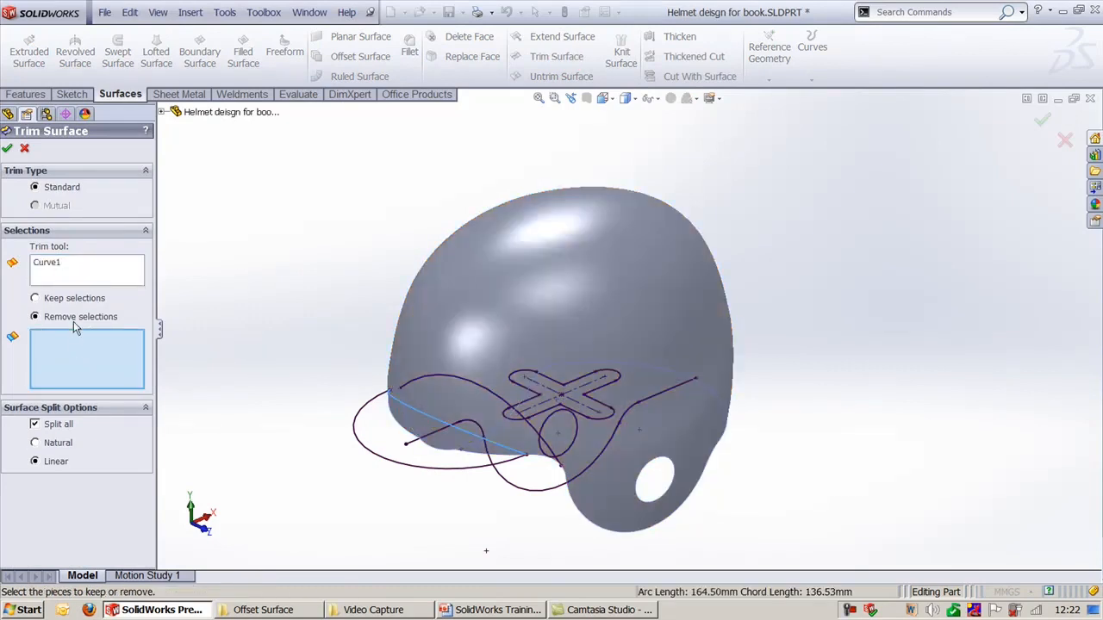
pyautogui.click(421, 427)
pyautogui.press('Return')
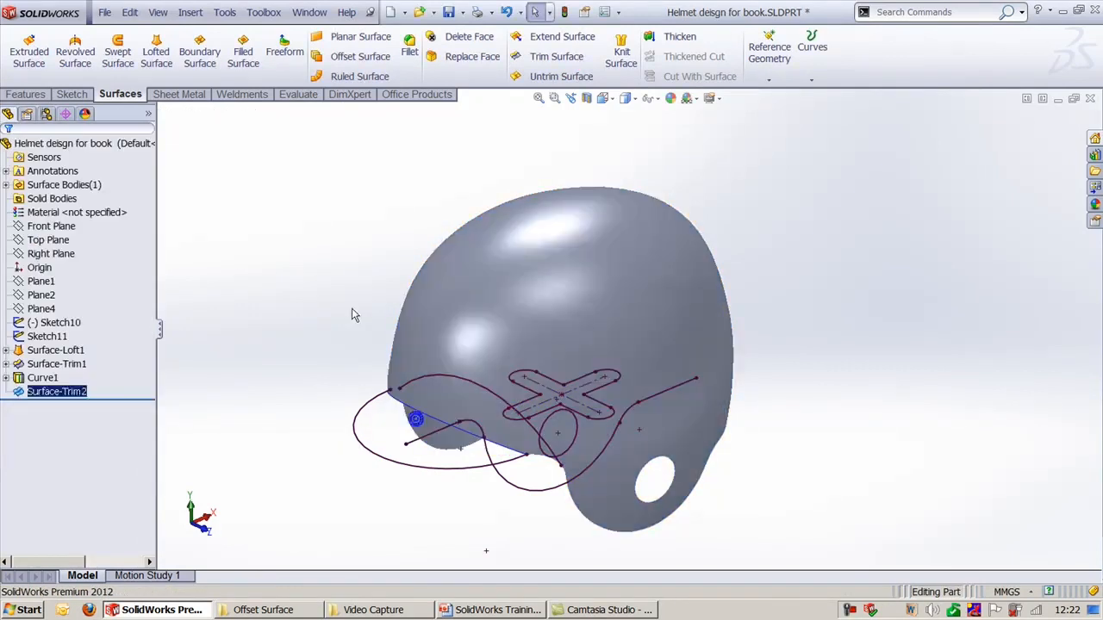
# Create a filled surface for the visor, bounded by the helmet's trimmed front edge and the curved visor sketch.
pyautogui.moveTo(352, 316); pyautogui.dragTo(418, 371, button='middle')
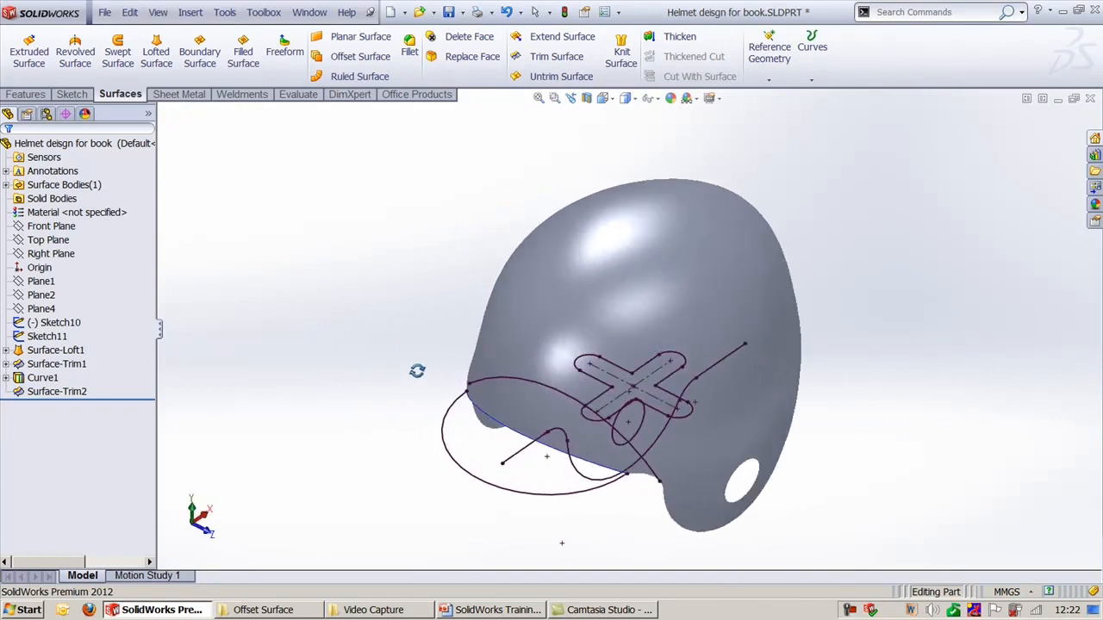
pyautogui.click(243, 52)
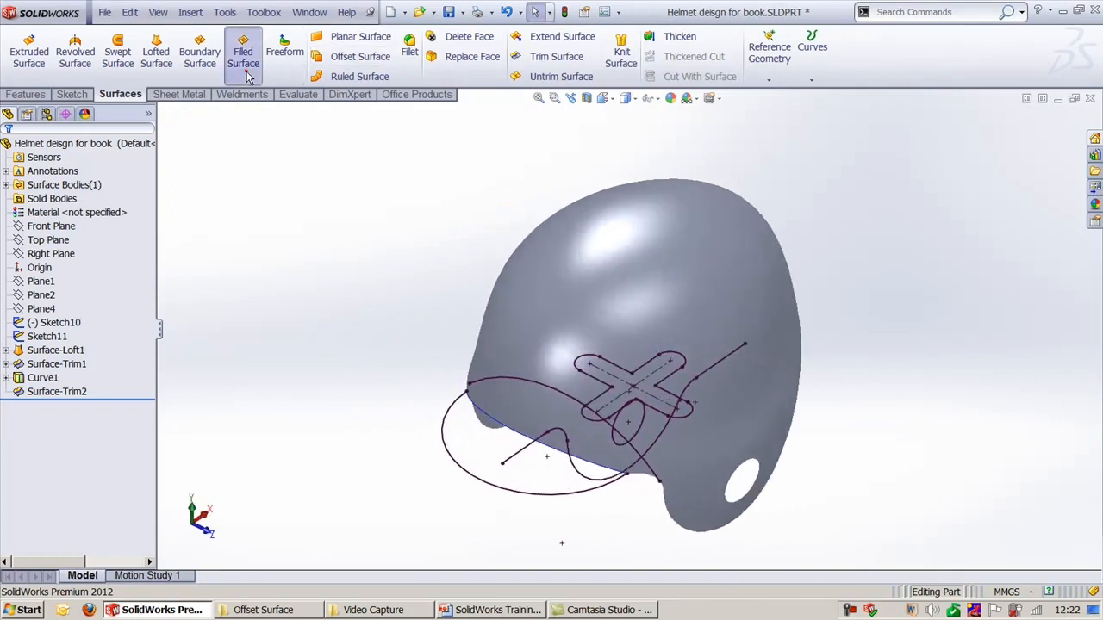
pyautogui.click(490, 420)
pyautogui.click(445, 428)
pyautogui.rightClick(445, 428)
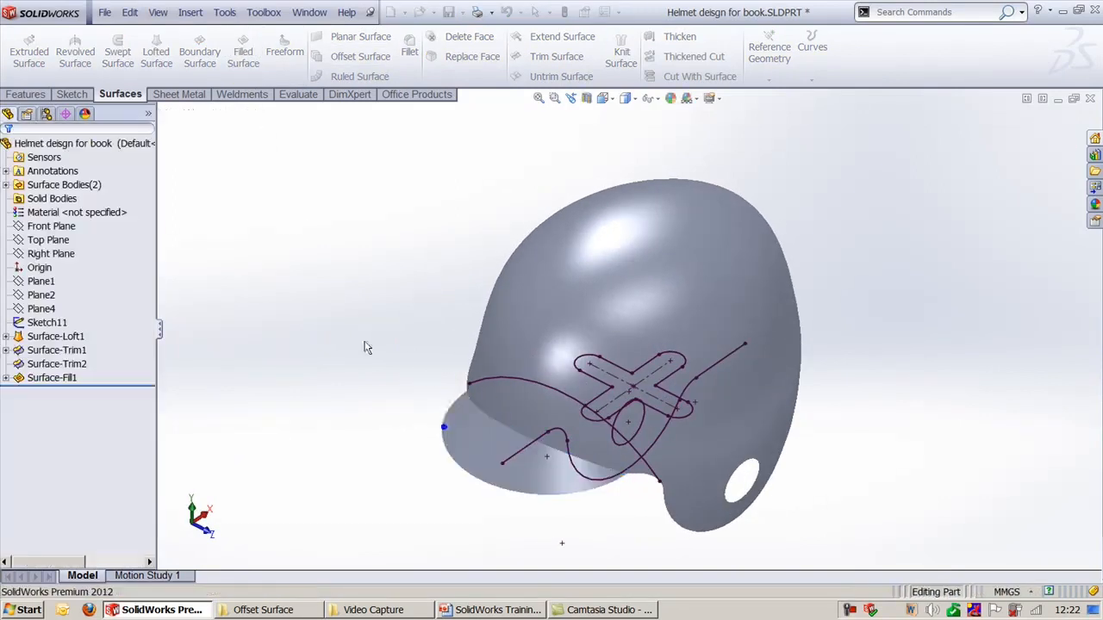
pyautogui.click(334, 295)
# Knit the helmet shell and the visor surface together.
pyautogui.keyDown('ctrl'); pyautogui.moveTo(379, 394); pyautogui.dragTo(263, 366, button='middle'); pyautogui.keyUp('ctrl')
pyautogui.moveTo(859, 515); pyautogui.dragTo(845, 372, button='middle')
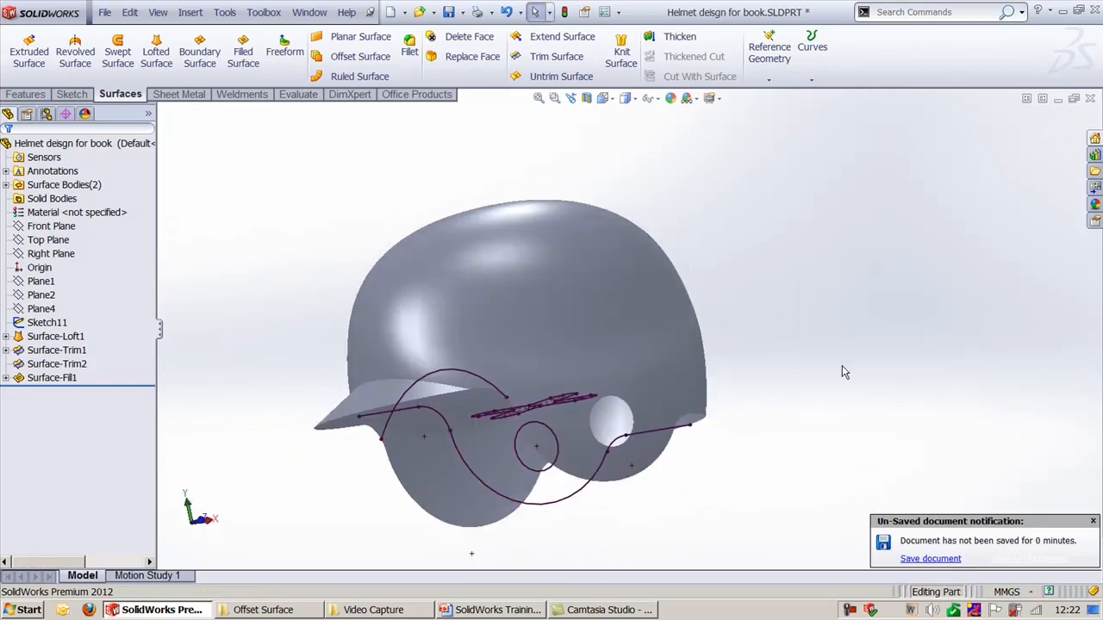
pyautogui.hotkey('ctrl', '7')
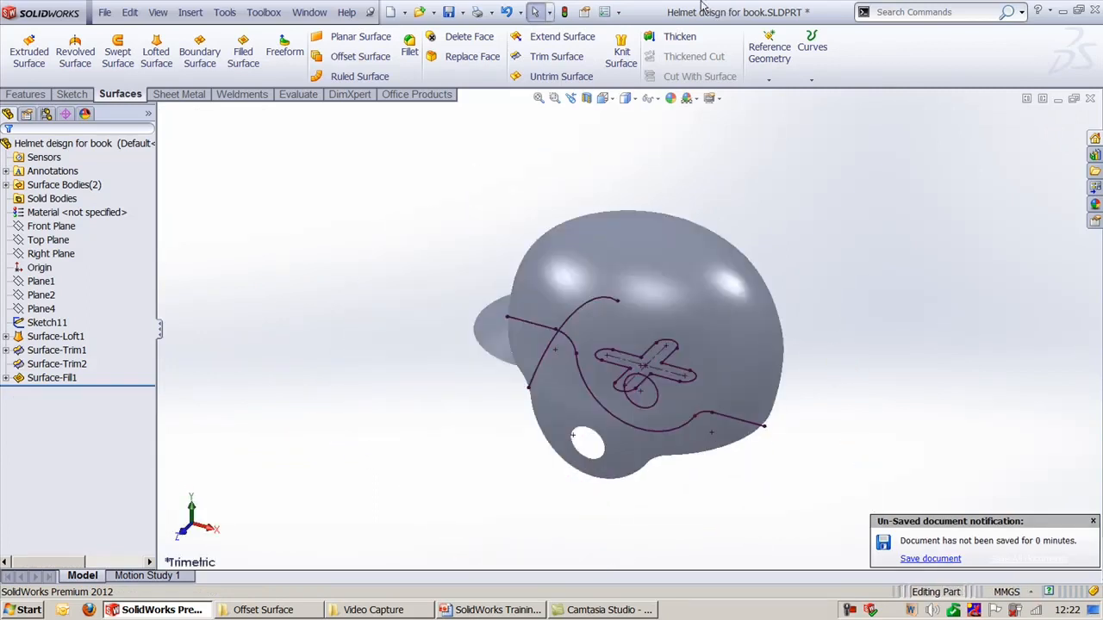
pyautogui.click(620, 53)
pyautogui.click(640, 235)
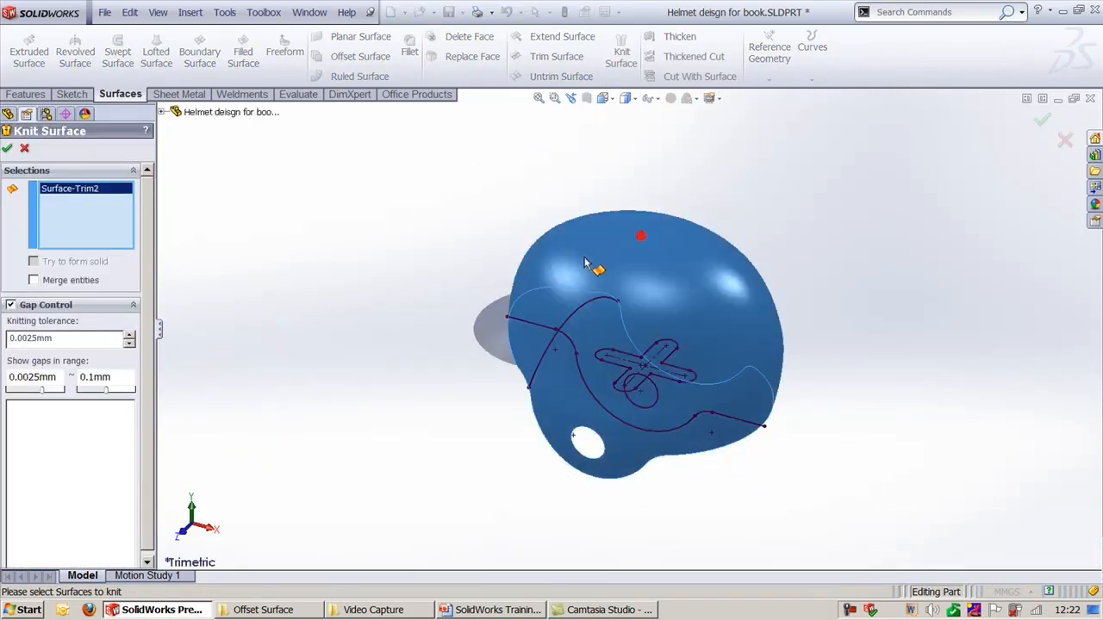
pyautogui.click(496, 313)
pyautogui.rightClick(495, 312)
pyautogui.click(361, 388)
# Hide all sketches in the graphics area.
pyautogui.moveTo(362, 393); pyautogui.dragTo(482, 457, button='middle')
pyautogui.keyDown('ctrl'); pyautogui.moveTo(847, 375); pyautogui.dragTo(771, 408, button='middle'); pyautogui.keyUp('ctrl')
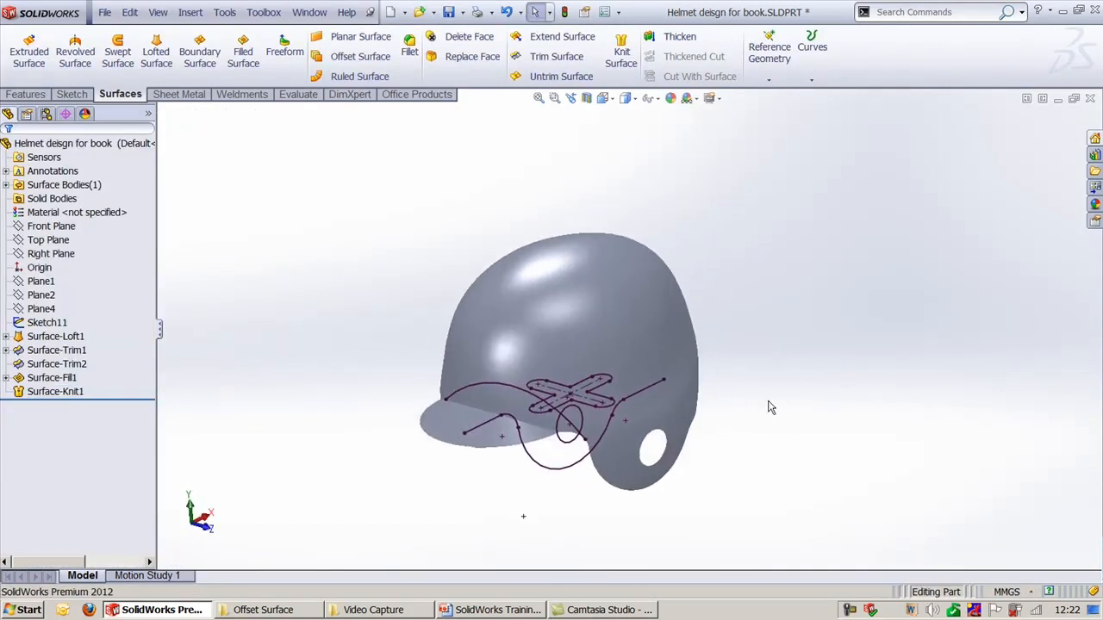
pyautogui.click(158, 12)
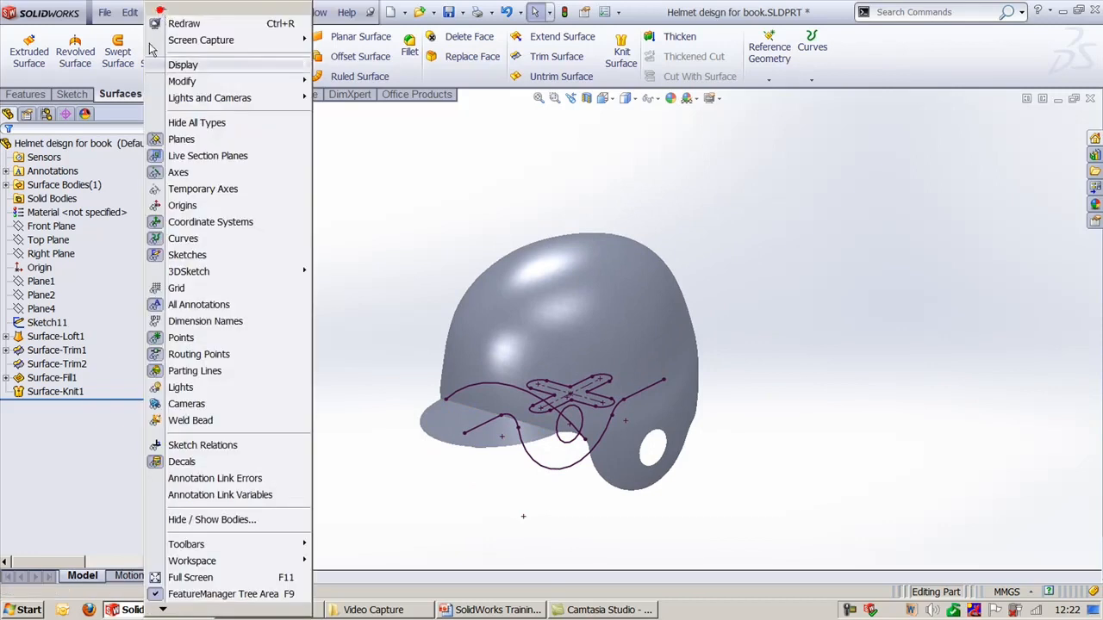
pyautogui.click(181, 256)
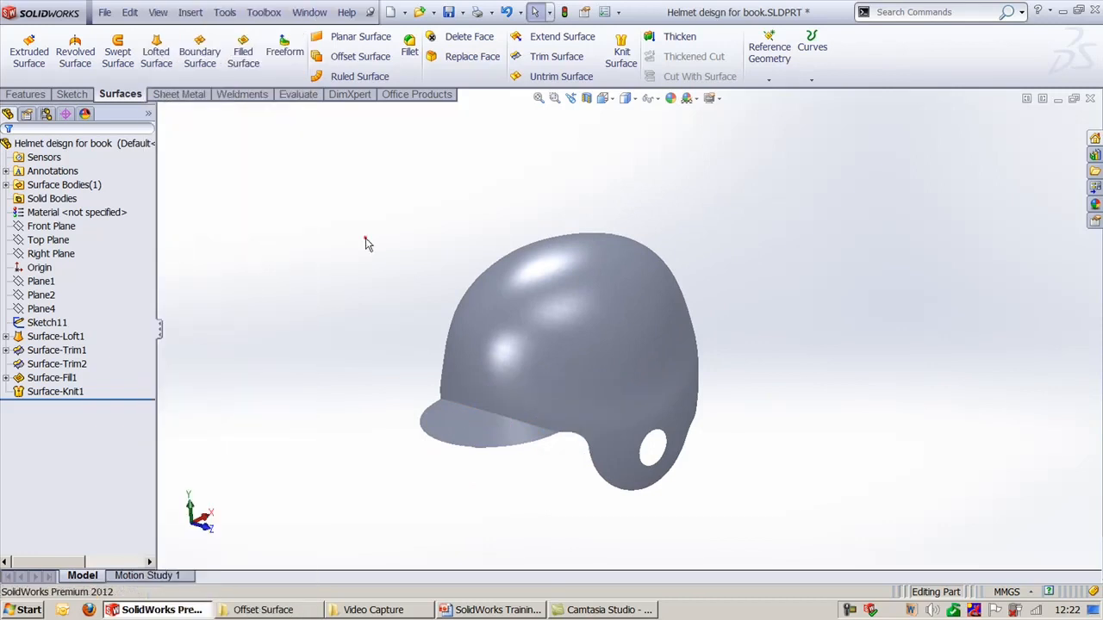
pyautogui.moveTo(367, 241); pyautogui.dragTo(389, 281, button='middle')
pyautogui.scroll(-3, 598, 344)
pyautogui.moveTo(601, 350); pyautogui.dragTo(866, 380, button='middle')
pyautogui.hotkey('ctrl', '7')
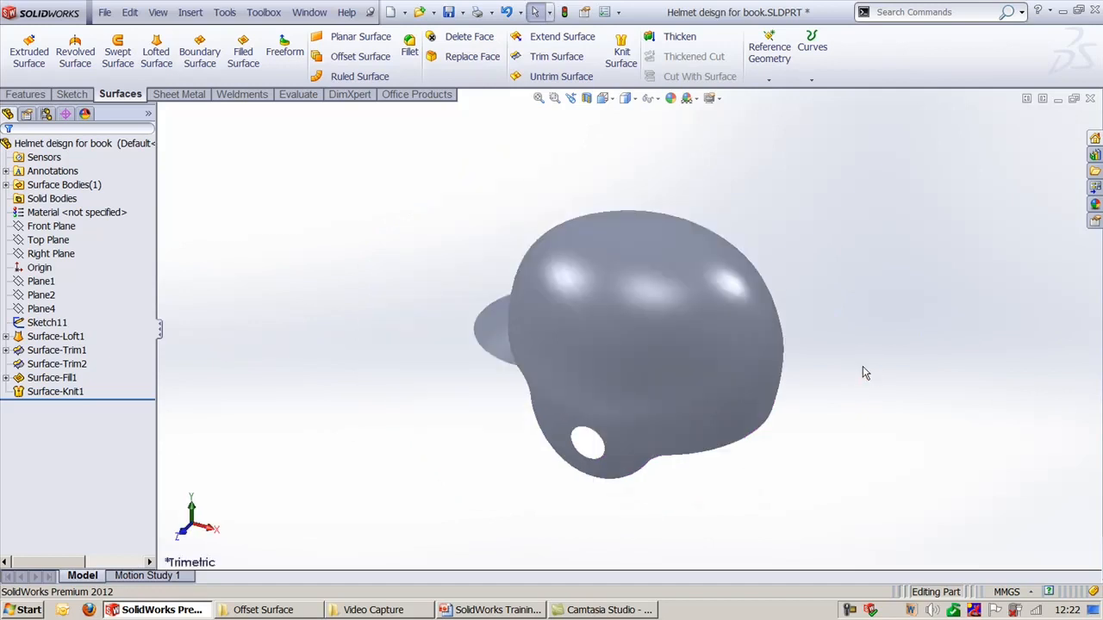
pyautogui.scroll(-2, 839, 287)
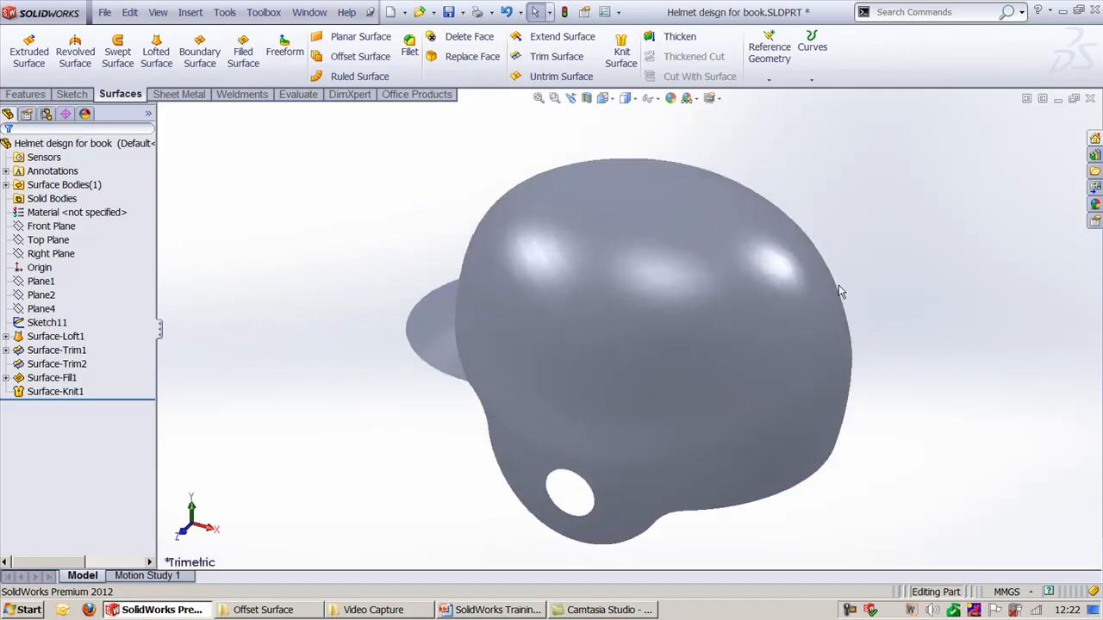
pyautogui.moveTo(889, 379); pyautogui.dragTo(970, 332, button='middle')
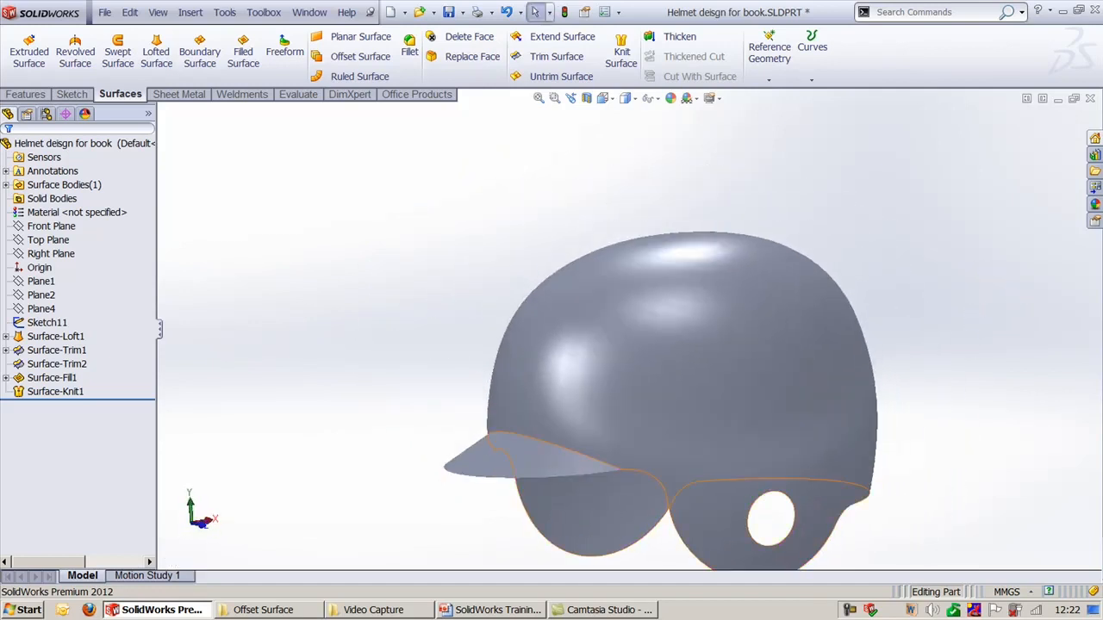
# Consult the Surface Modeling 03 slide in PowerPoint, then return to SolidWorks and bring up the open Revolved Section part.
pyautogui.click(494, 610)
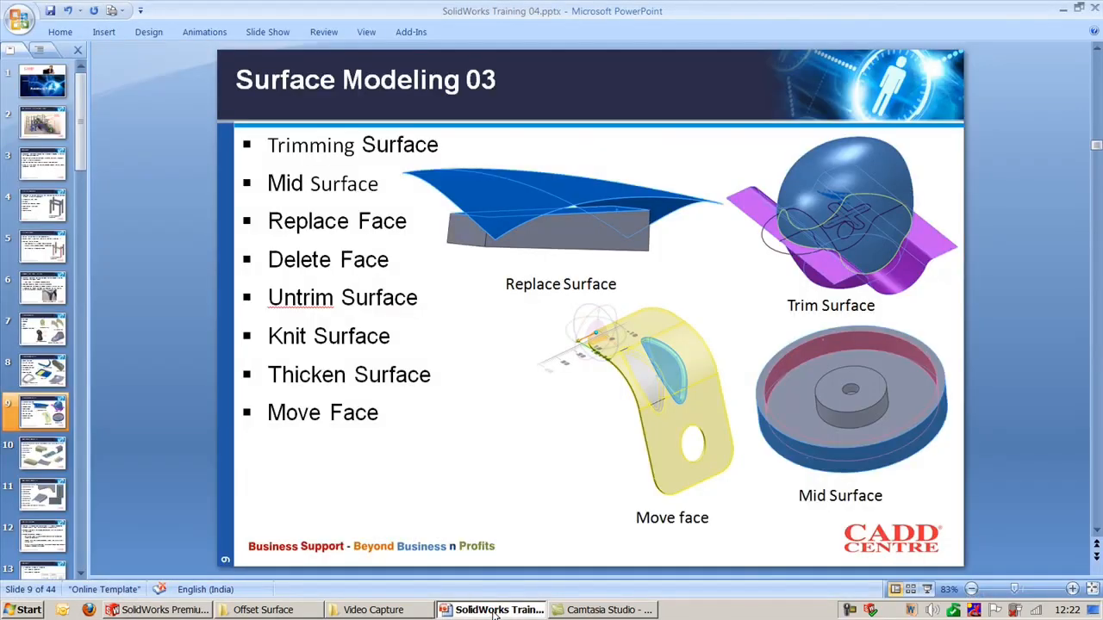
pyautogui.click(494, 610)
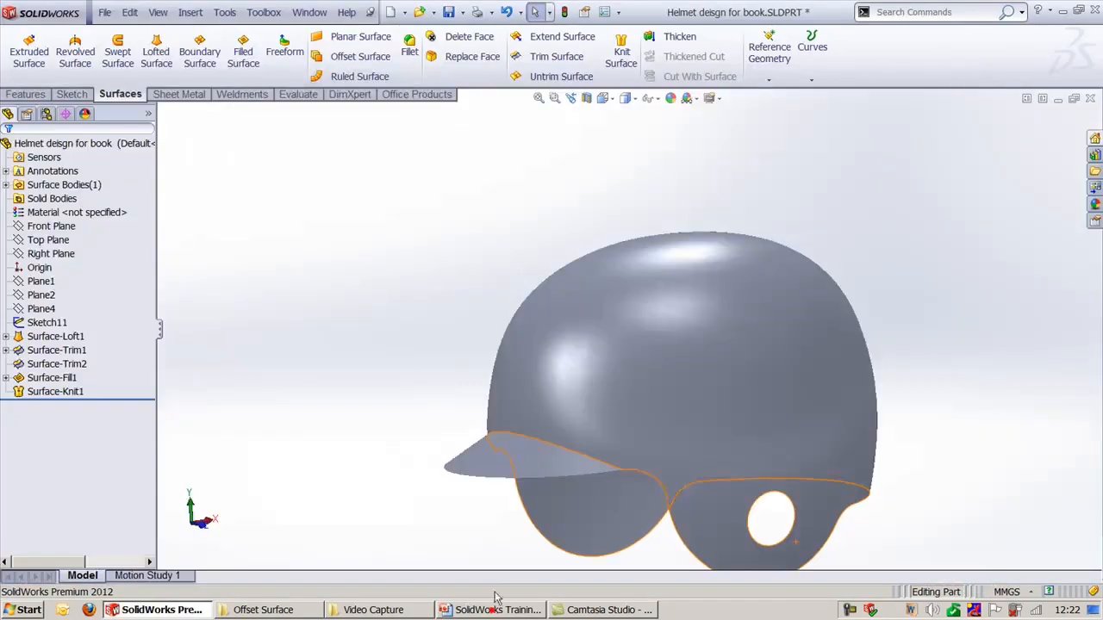
pyautogui.click(309, 12)
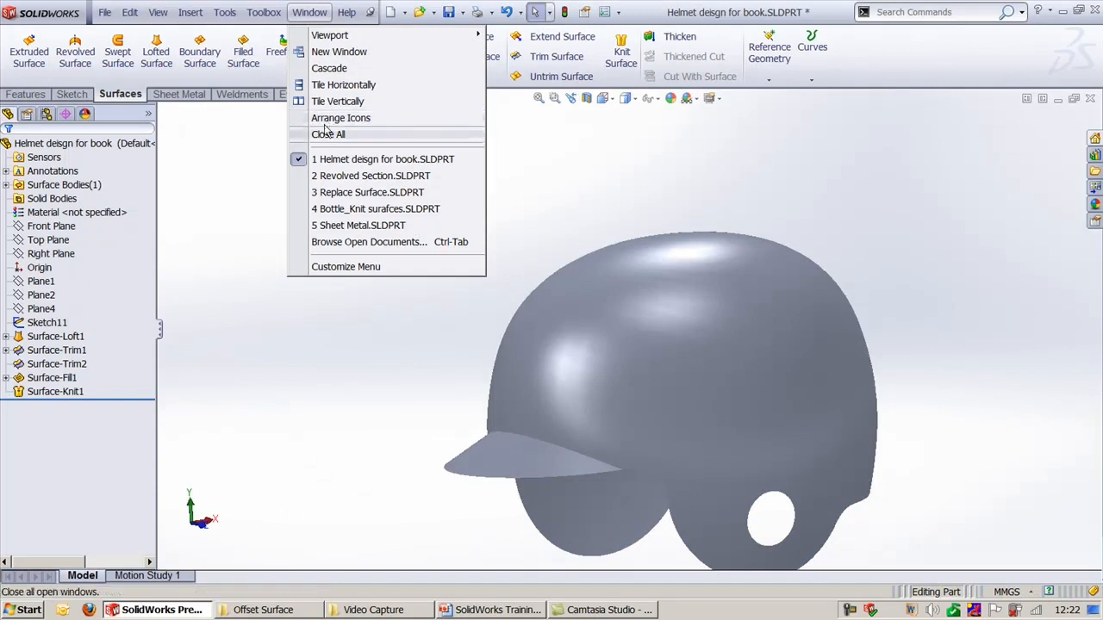
pyautogui.click(353, 176)
pyautogui.keyDown('ctrl'); pyautogui.moveTo(409, 183); pyautogui.dragTo(388, 229, button='middle'); pyautogui.keyUp('ctrl')
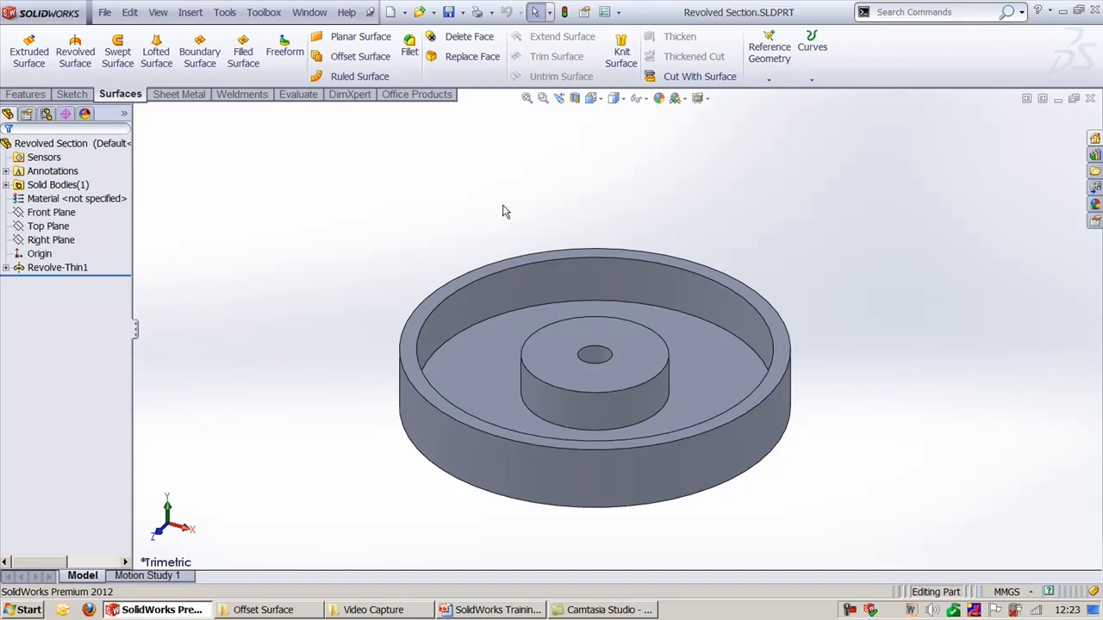
pyautogui.moveTo(780, 347); pyautogui.dragTo(813, 320, button='middle')
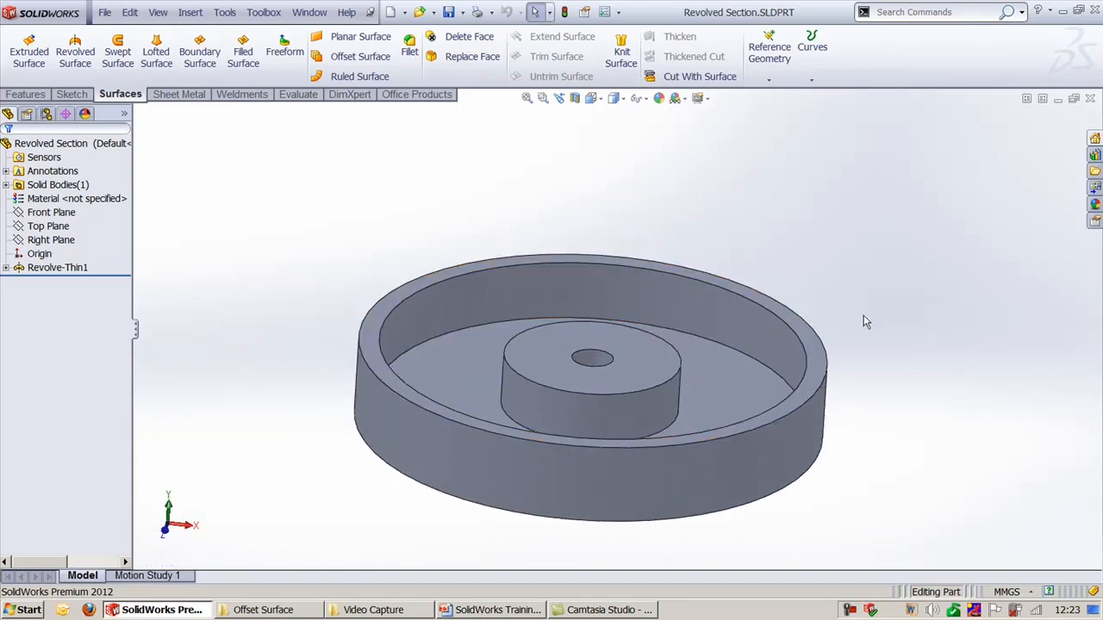
pyautogui.moveTo(916, 307); pyautogui.dragTo(888, 318, button='middle')
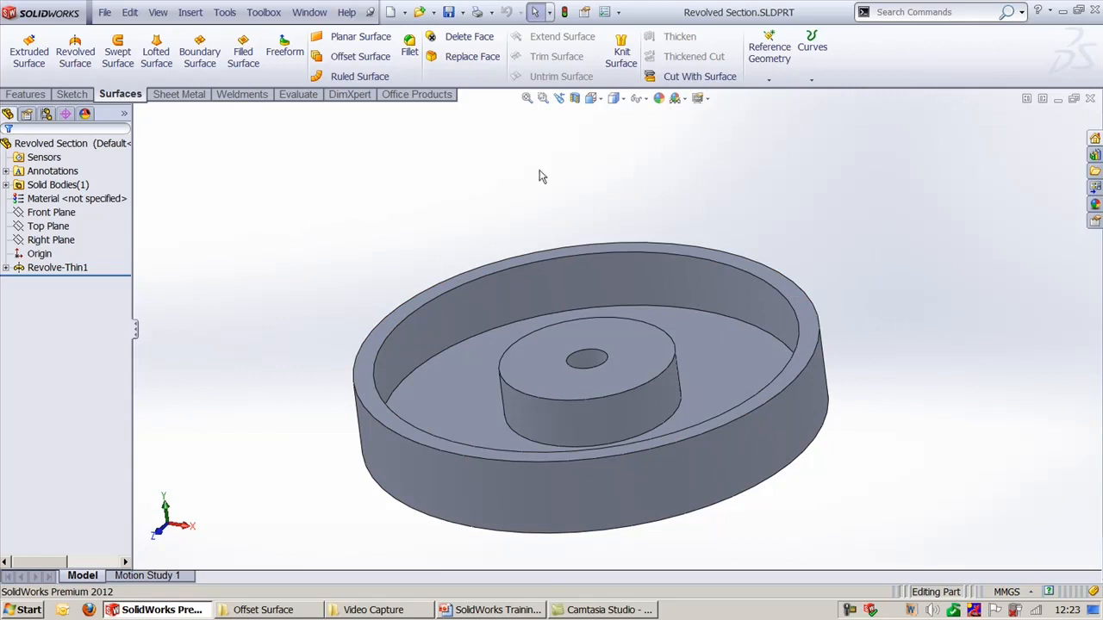
# Create a knitted mid surface for the revolved thin-walled part at 50% position, using automatically found face pairs.
pyautogui.click(191, 12)
pyautogui.moveTo(221, 73)
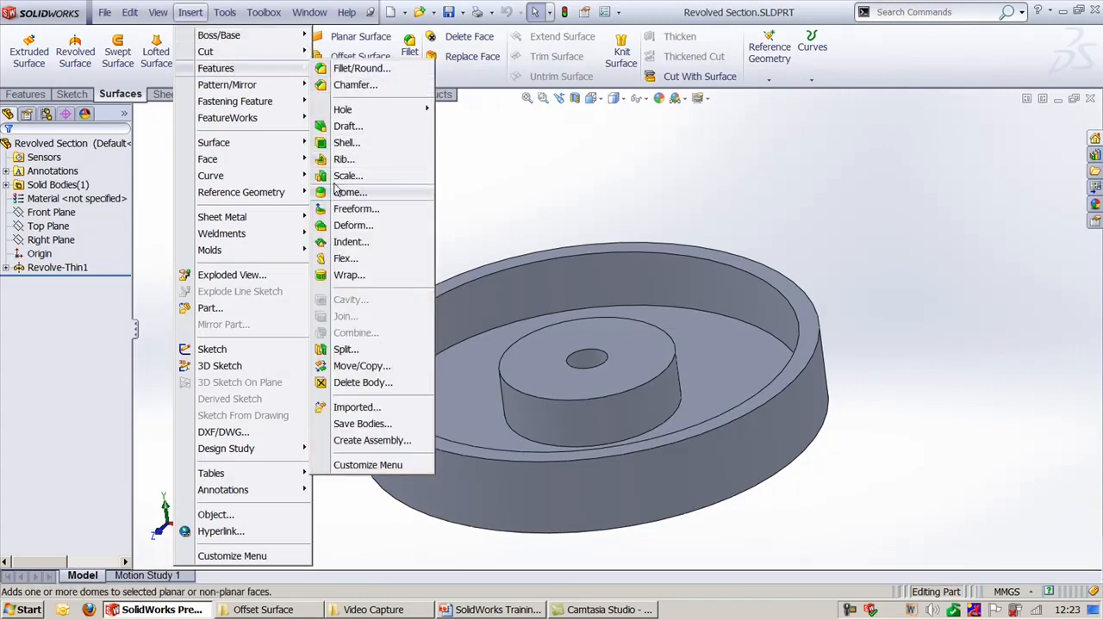
pyautogui.moveTo(243, 146)
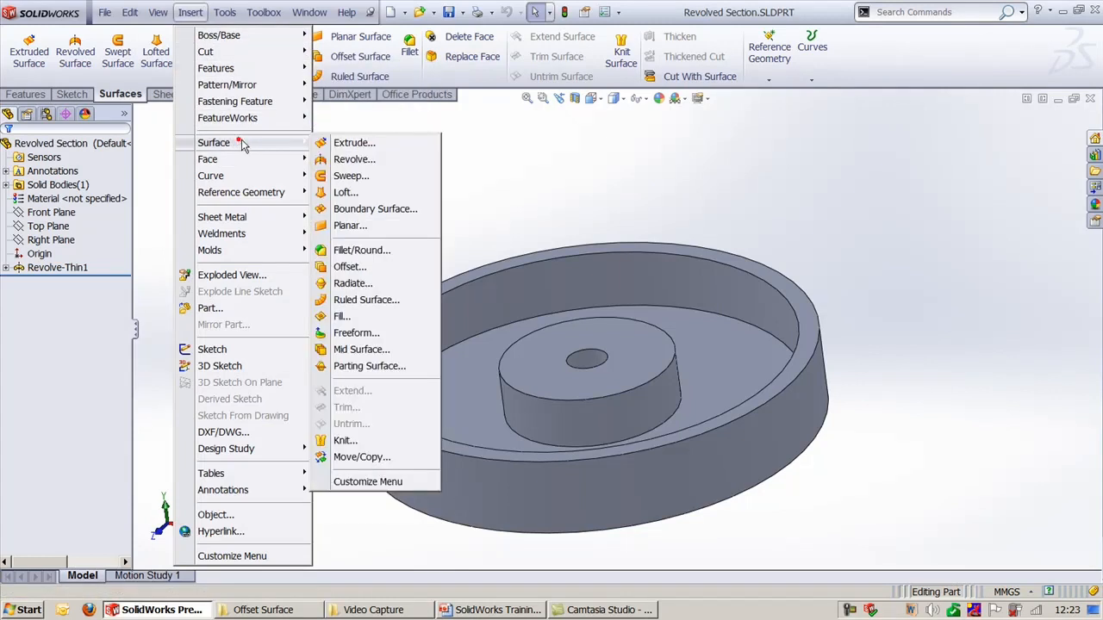
pyautogui.click(361, 349)
pyautogui.moveTo(309, 354); pyautogui.dragTo(381, 381, button='middle')
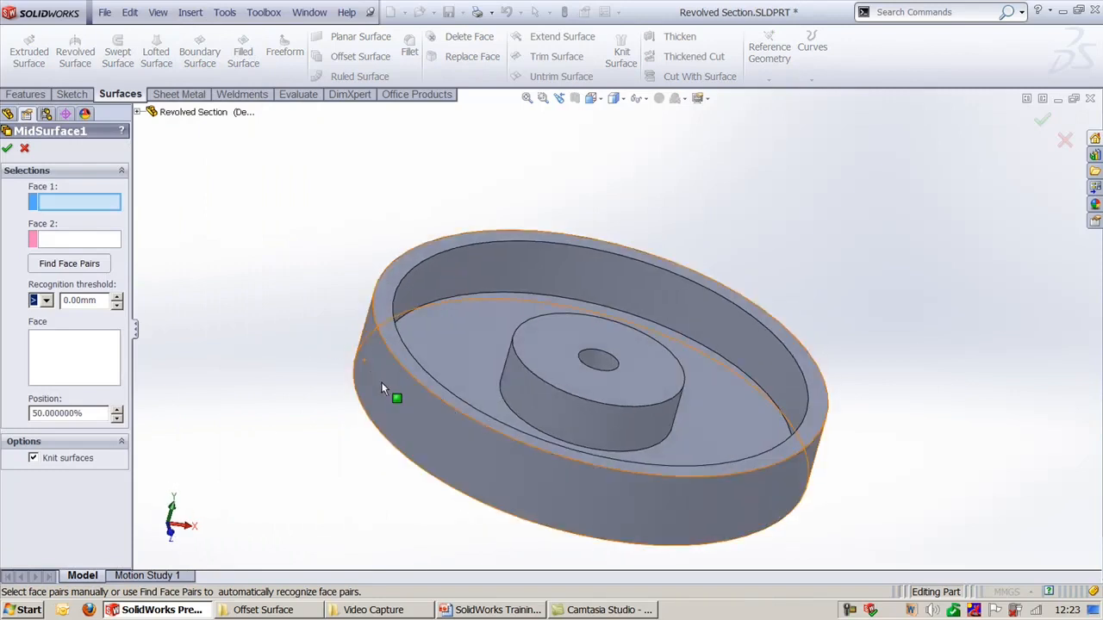
pyautogui.click(381, 382)
pyautogui.click(83, 264)
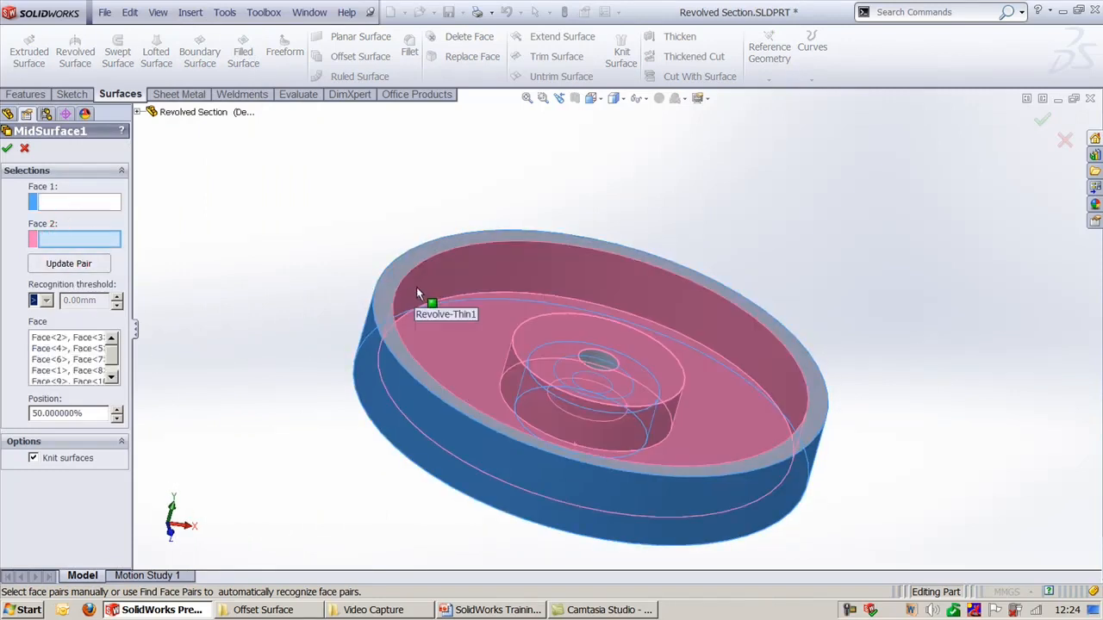
pyautogui.moveTo(298, 374); pyautogui.dragTo(148, 409, button='middle')
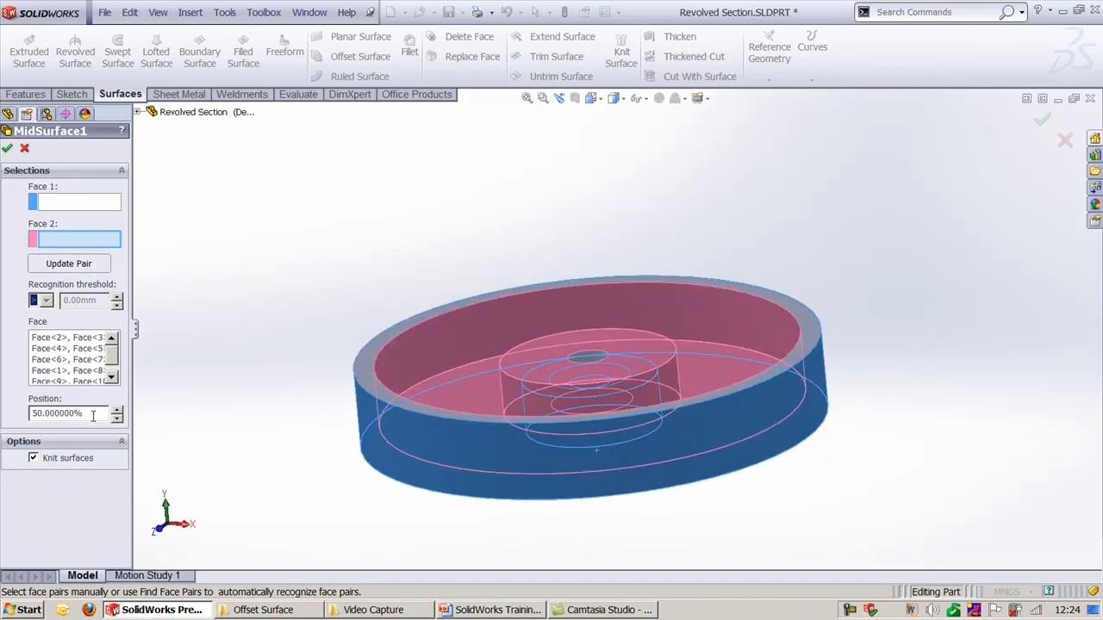
pyautogui.click(7, 148)
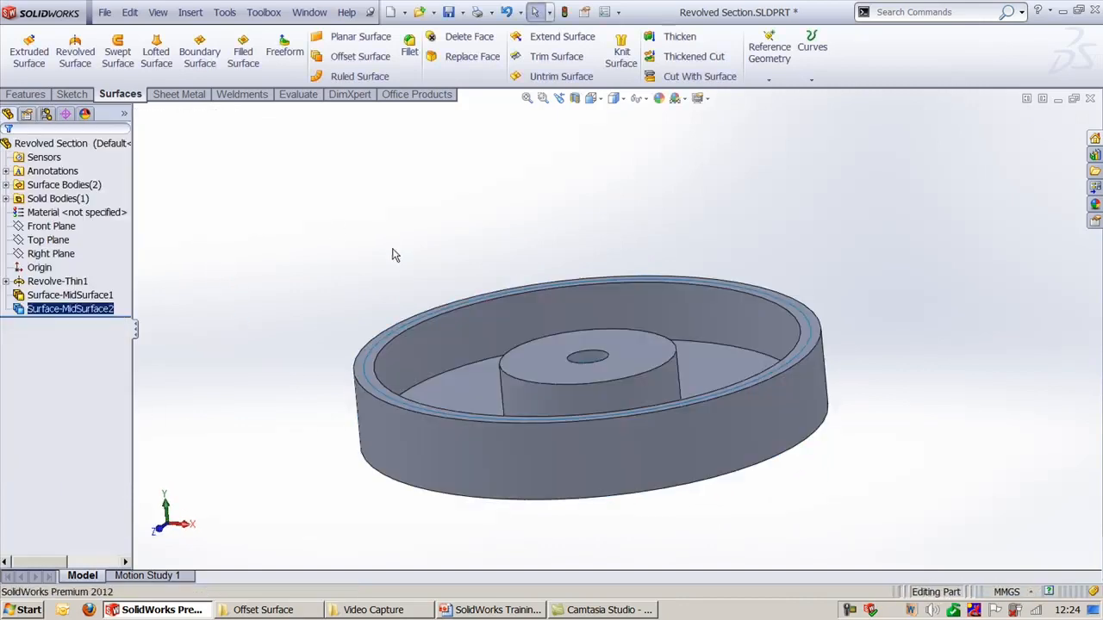
# Hide the revolved solid body, leaving only the mid surfaces displayed, and inspect them in trimetric view.
pyautogui.click(31, 214)
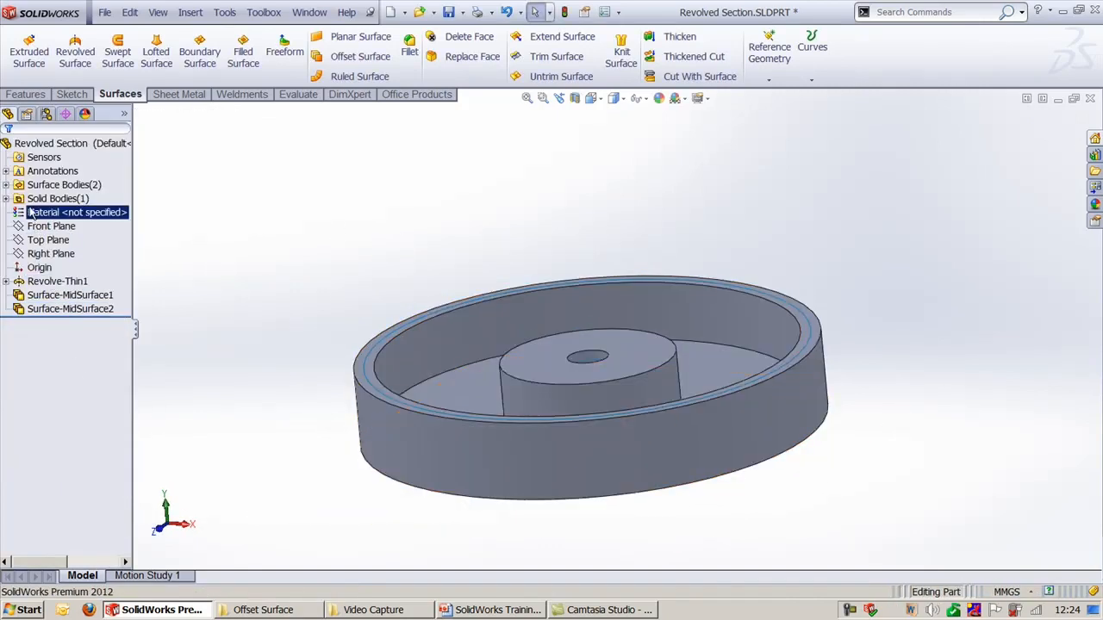
pyautogui.click(7, 185)
pyautogui.click(6, 226)
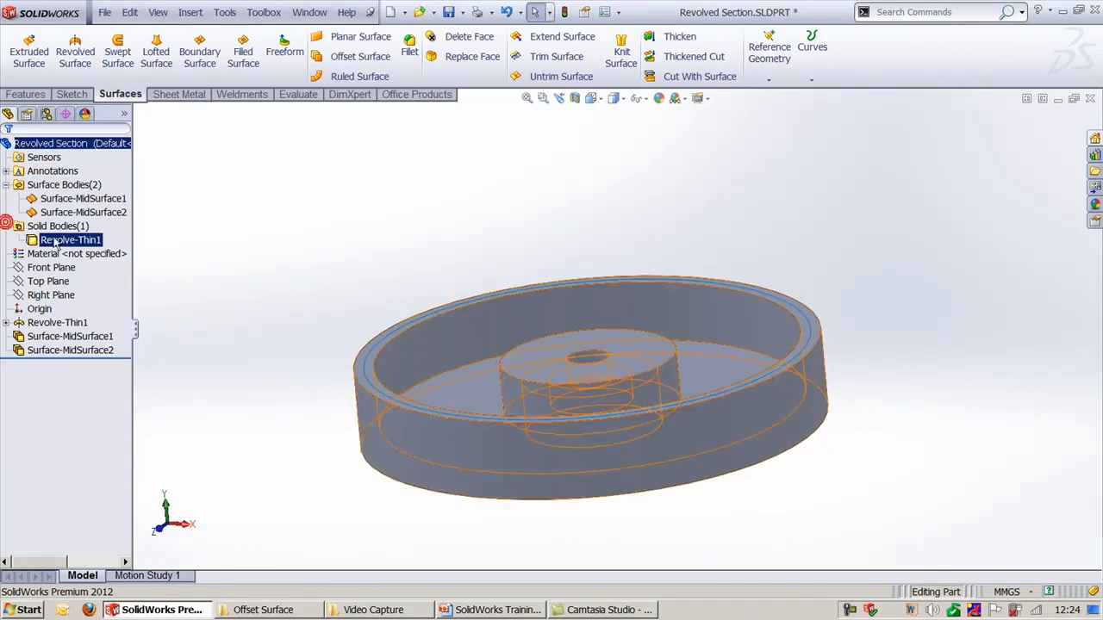
pyautogui.click(69, 239)
pyautogui.click(79, 215)
pyautogui.moveTo(316, 285); pyautogui.dragTo(295, 365, button='middle')
pyautogui.hotkey('ctrl', '7')
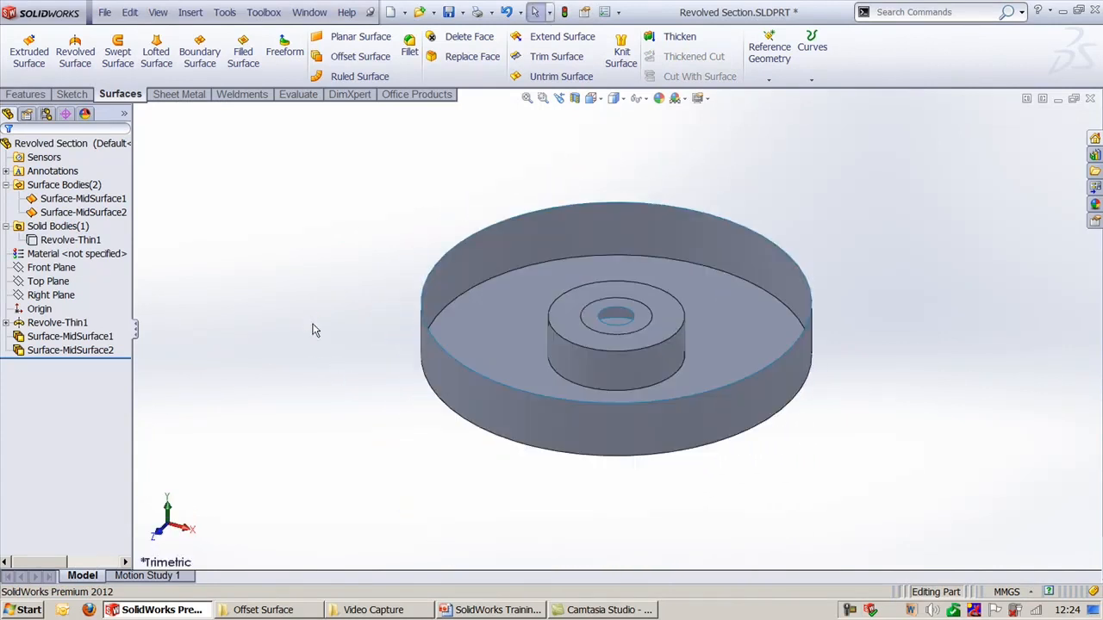
pyautogui.scroll(-3, 675, 212)
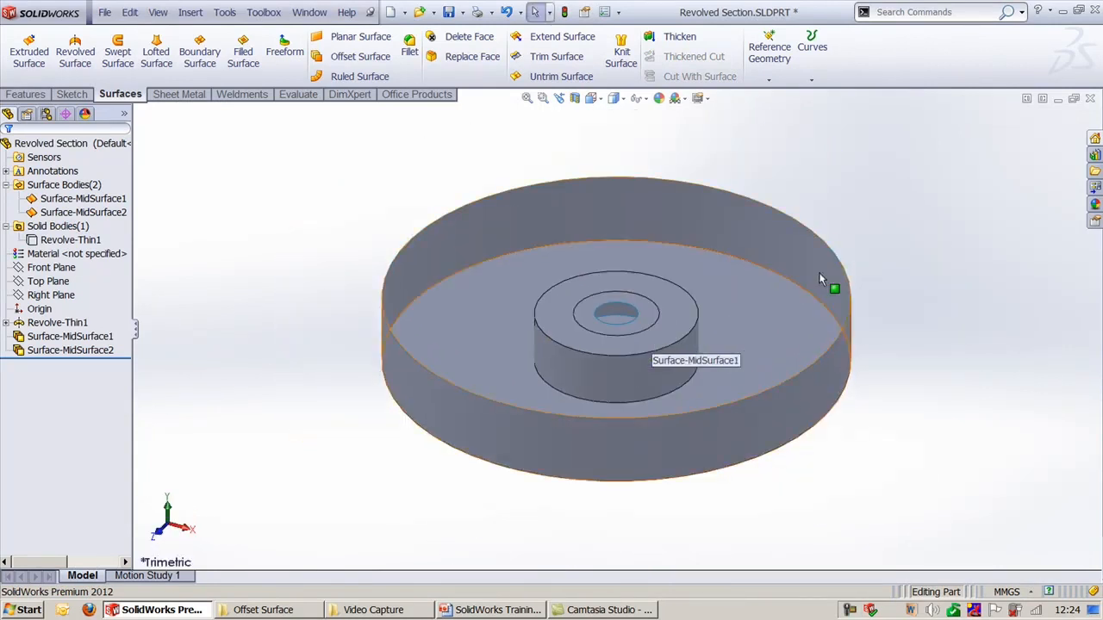
pyautogui.scroll(2, 920, 230)
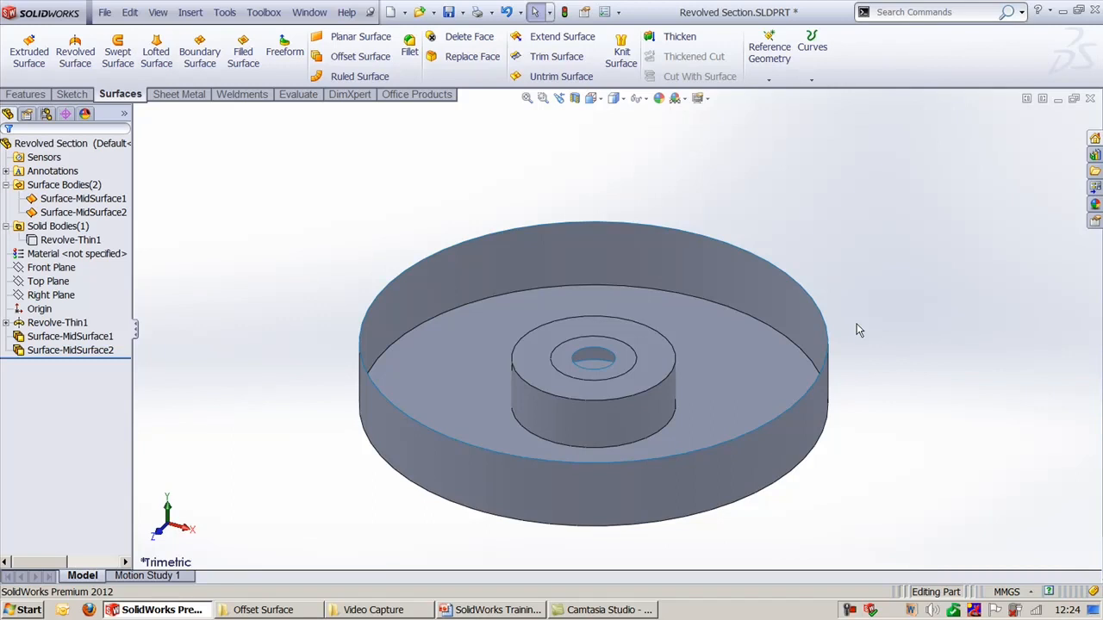
# Check the surface tool list in the PowerPoint slides, and bring up the open Replace Surface part in SolidWorks.
pyautogui.click(491, 610)
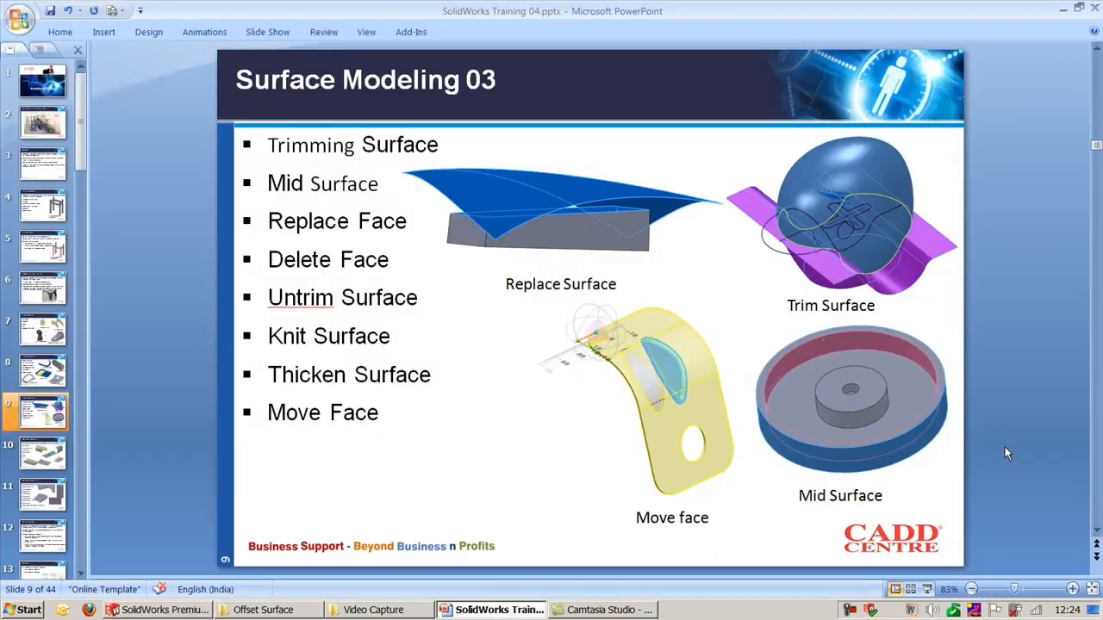
pyautogui.click(168, 611)
pyautogui.click(310, 12)
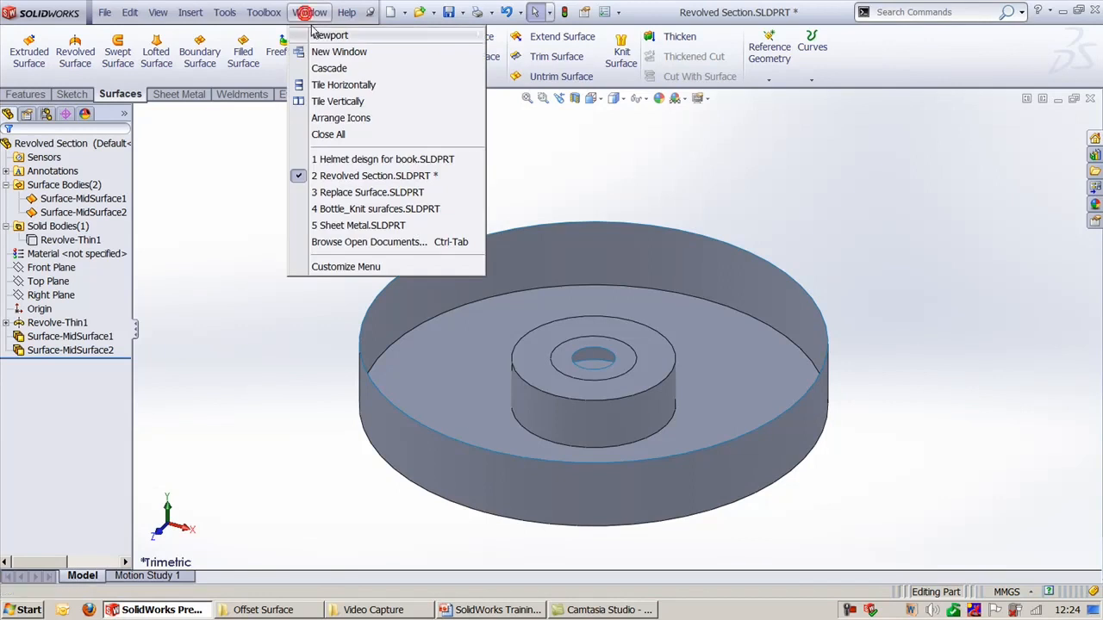
pyautogui.click(366, 192)
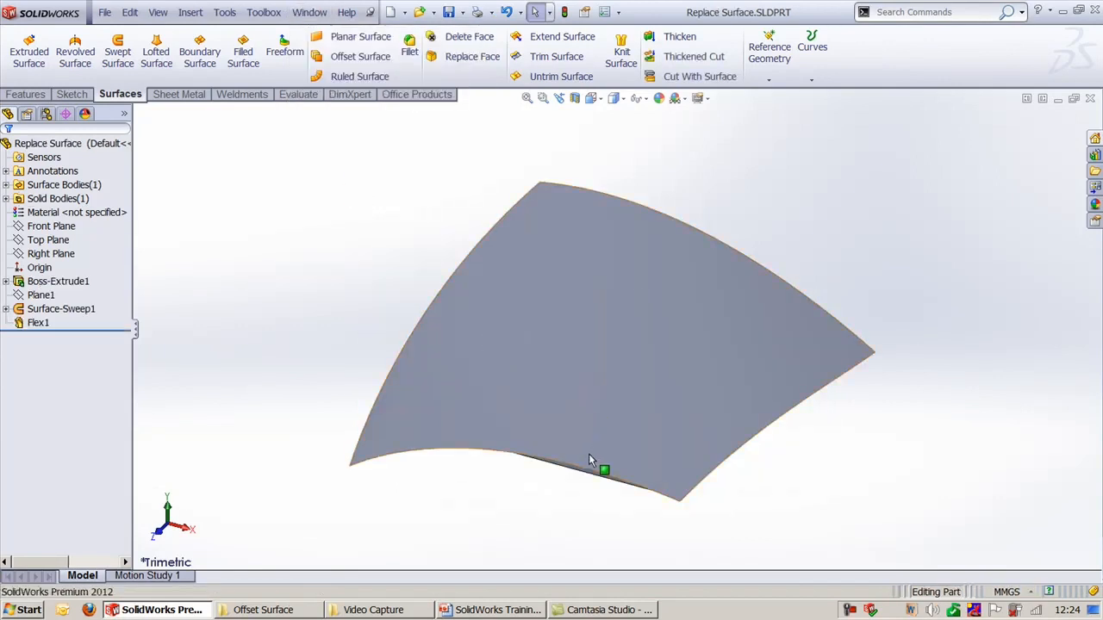
pyautogui.moveTo(590, 461); pyautogui.dragTo(586, 385, button='middle')
pyautogui.scroll(-2, 595, 358)
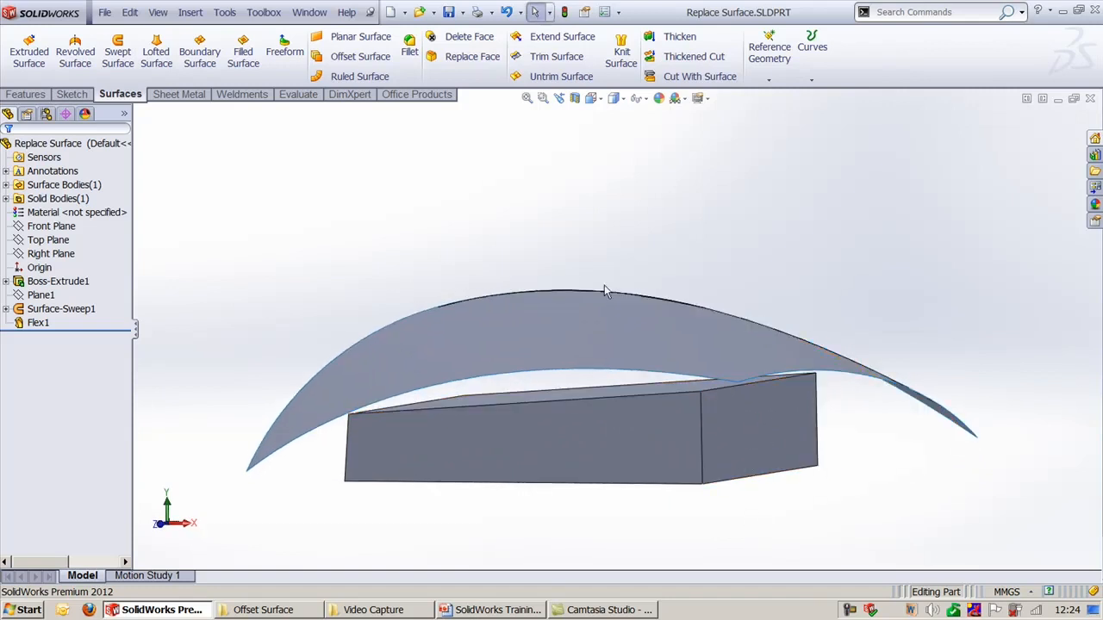
pyautogui.moveTo(604, 292); pyautogui.dragTo(563, 324, button='middle')
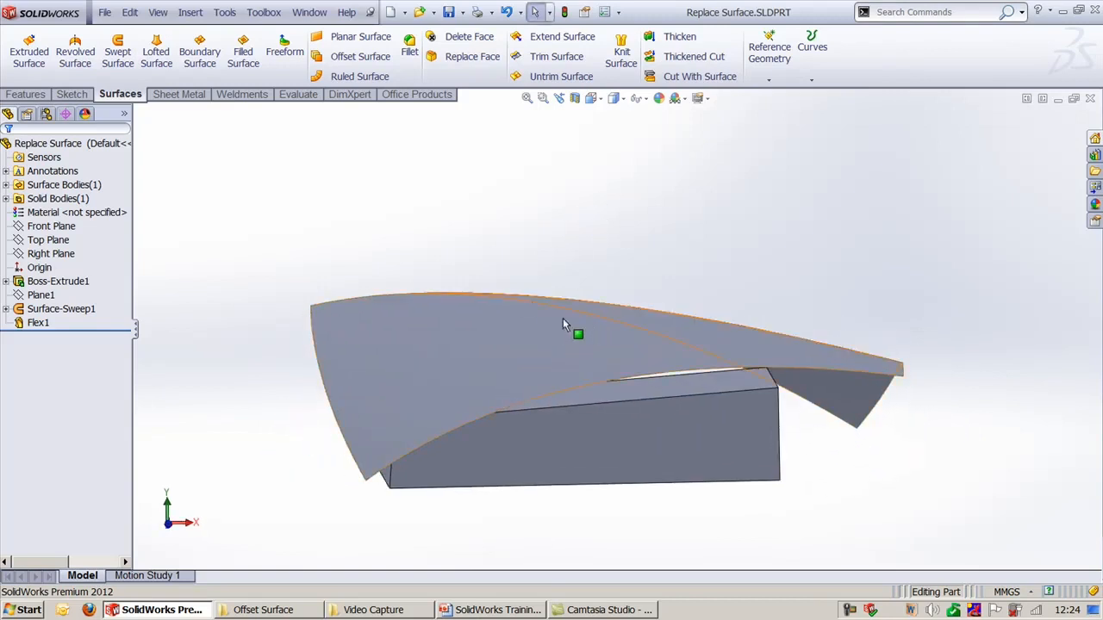
pyautogui.click(566, 193)
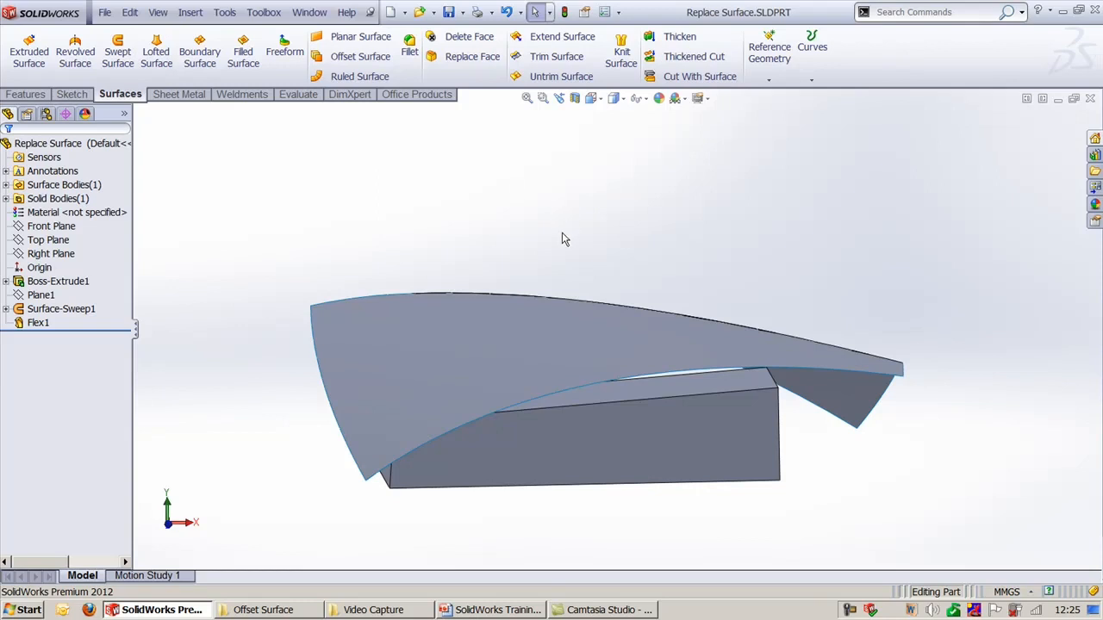
# Replace the block's flat top face with the curved swept surface above it.
pyautogui.click(465, 56)
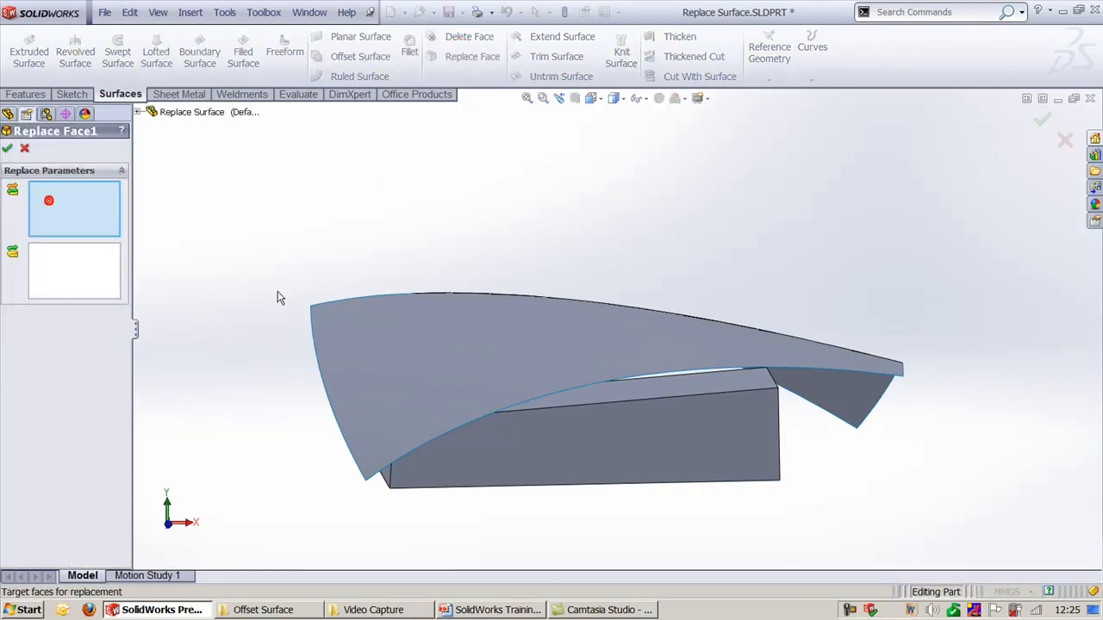
pyautogui.moveTo(277, 298); pyautogui.dragTo(299, 212, button='middle')
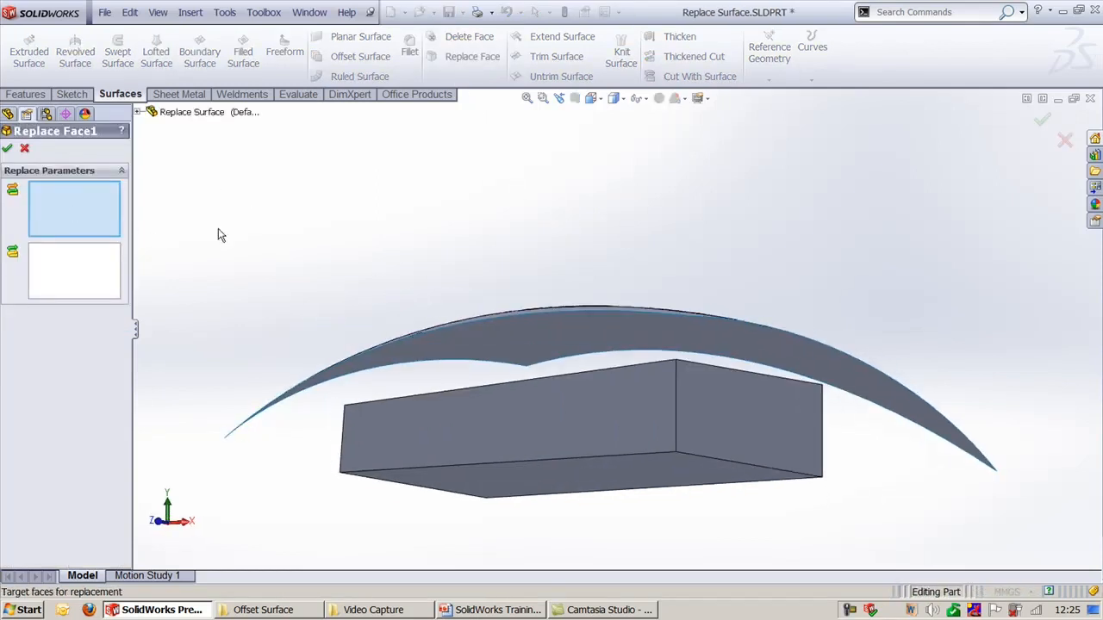
pyautogui.moveTo(265, 289); pyautogui.dragTo(524, 401, button='middle')
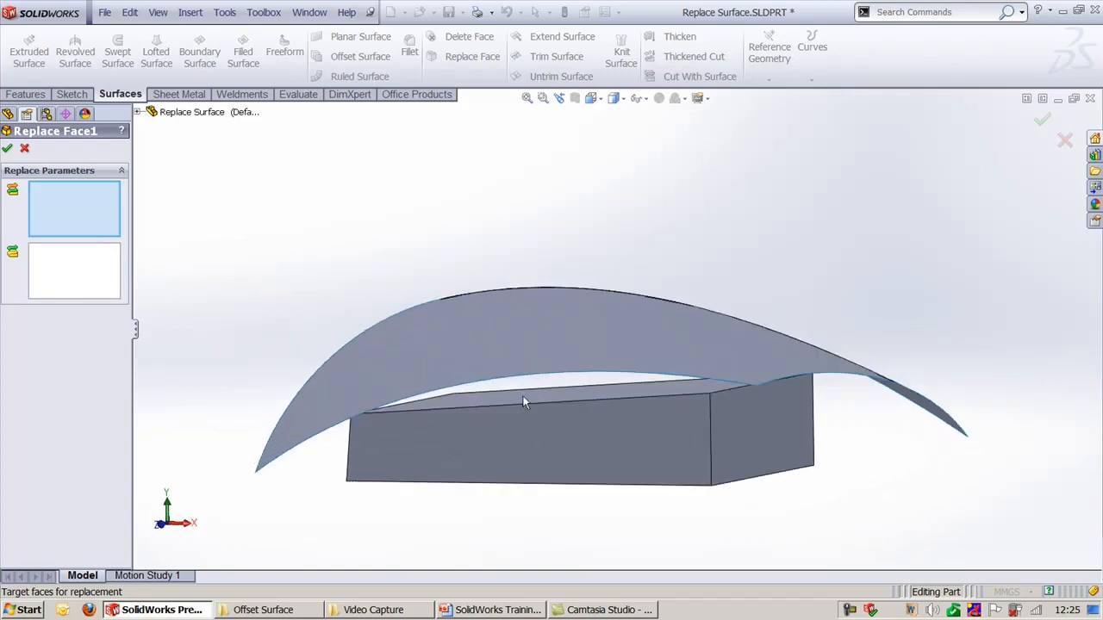
pyautogui.click(535, 308)
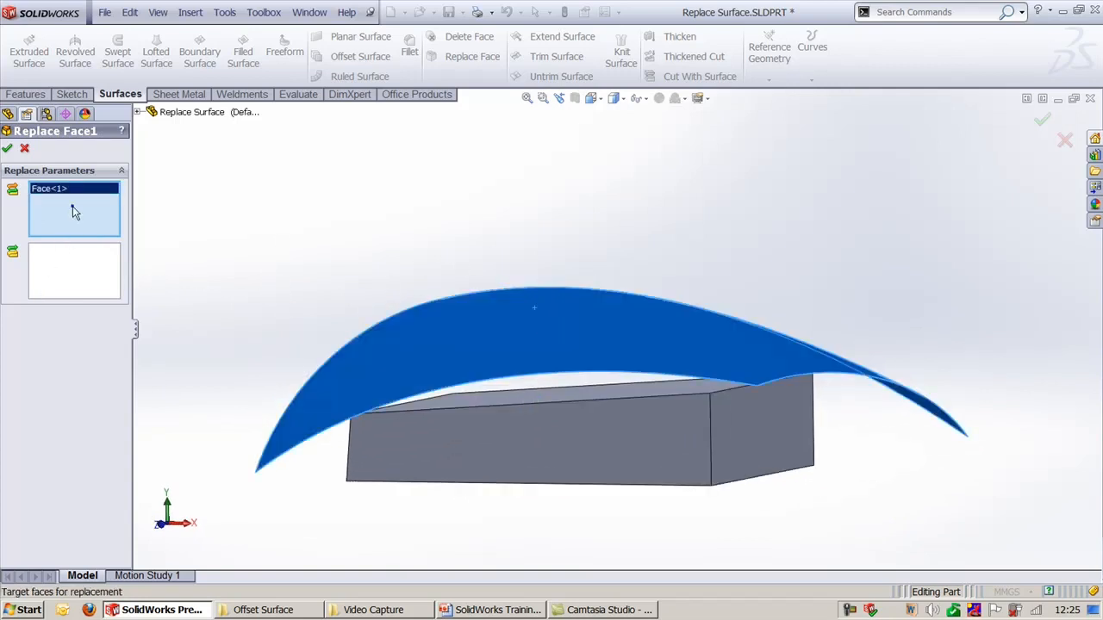
pyautogui.press('Delete')
pyautogui.click(556, 394)
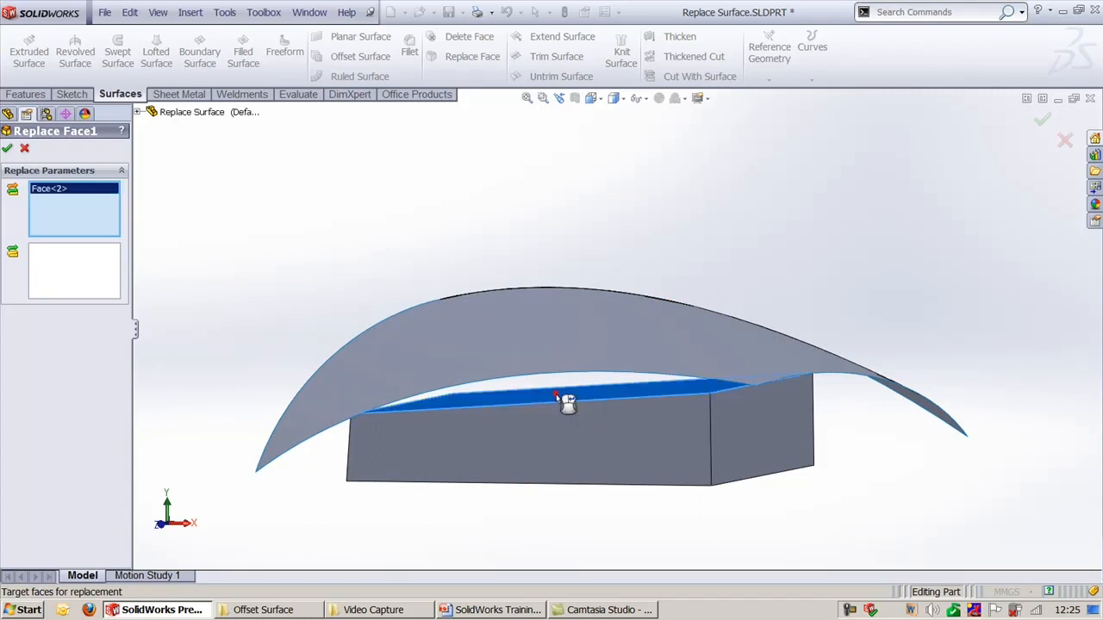
pyautogui.click(48, 288)
pyautogui.click(398, 332)
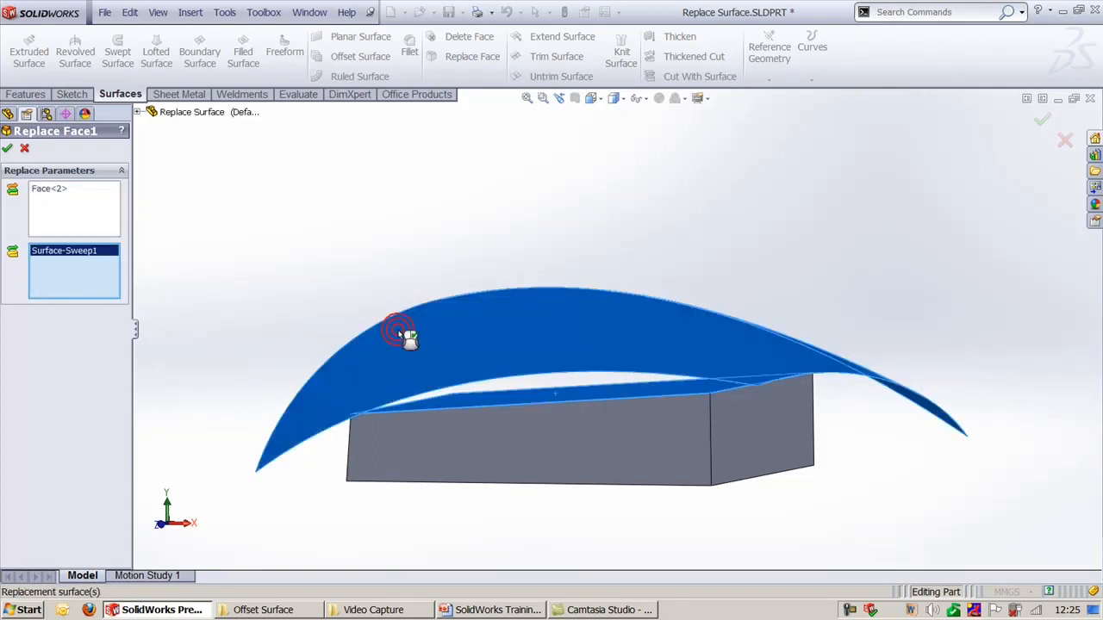
pyautogui.click(8, 151)
# Hide the swept surface and inspect the block's curved top face.
pyautogui.moveTo(353, 185); pyautogui.dragTo(343, 293, button='middle')
pyautogui.click(355, 310)
pyautogui.click(408, 267)
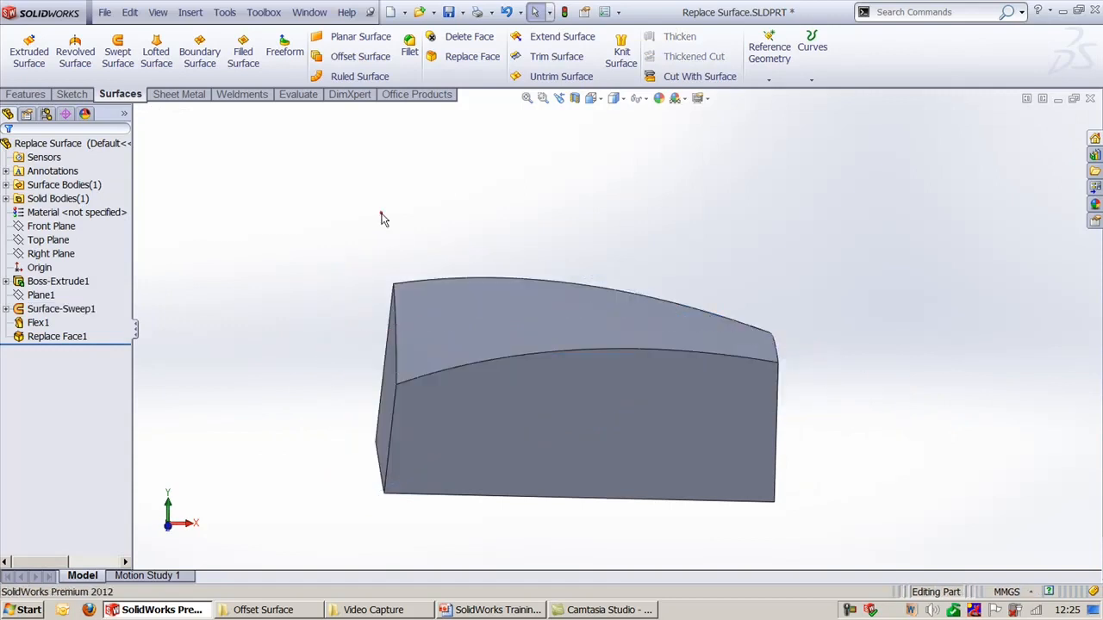
pyautogui.moveTo(382, 217); pyautogui.dragTo(458, 259, button='middle')
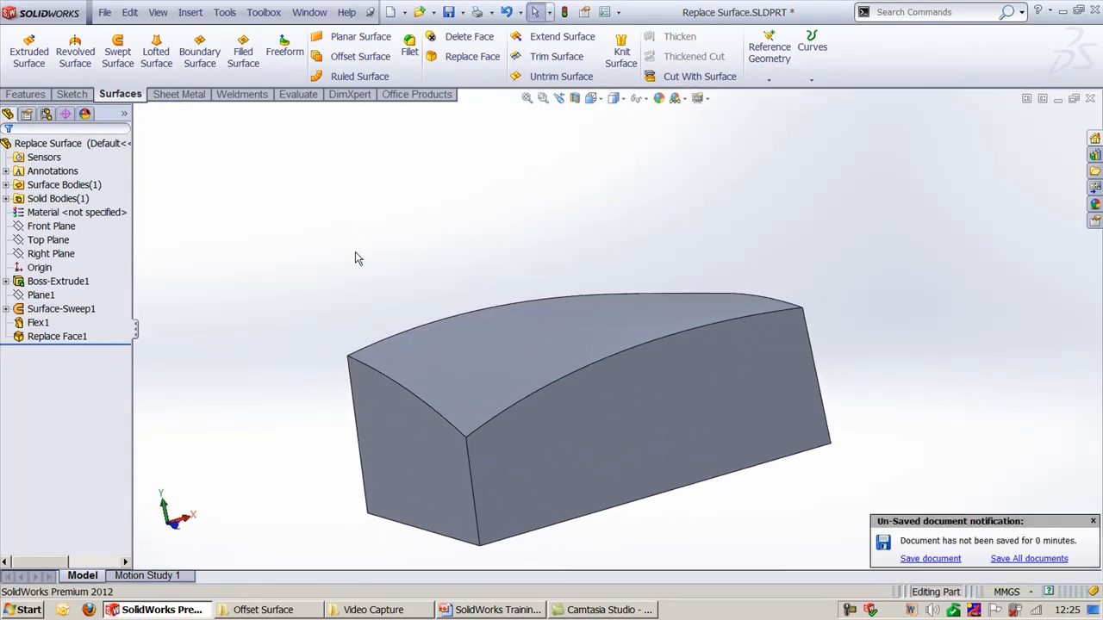
pyautogui.moveTo(358, 259); pyautogui.dragTo(359, 291, button='middle')
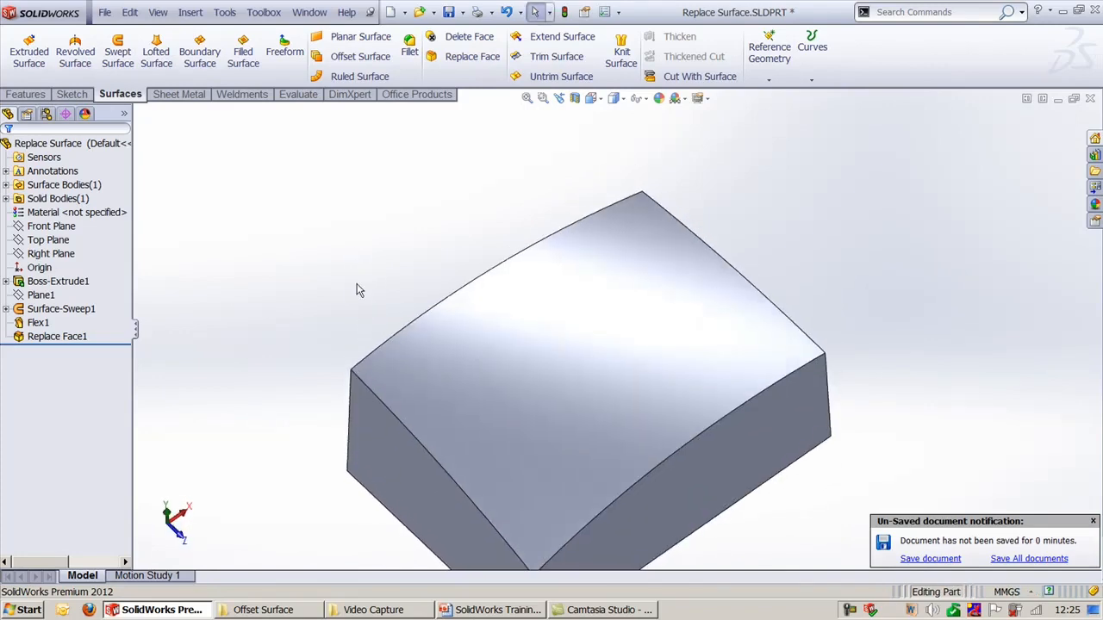
# Check the Surface Modeling 03 slide in PowerPoint, and bring up the open Sheet Metal part in SolidWorks.
pyautogui.click(494, 609)
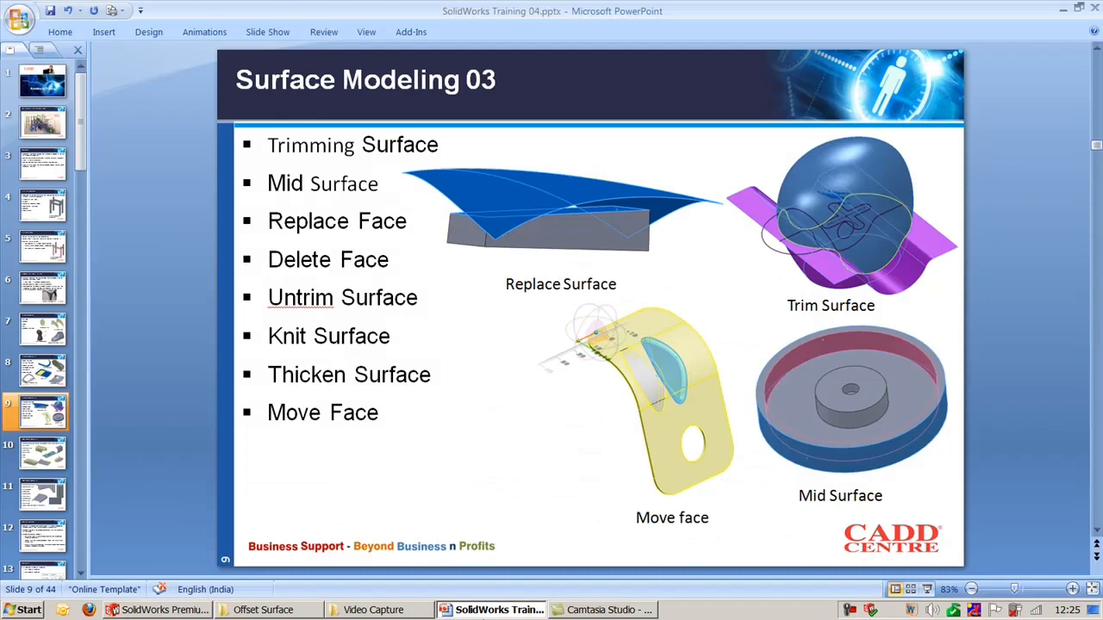
pyautogui.click(484, 617)
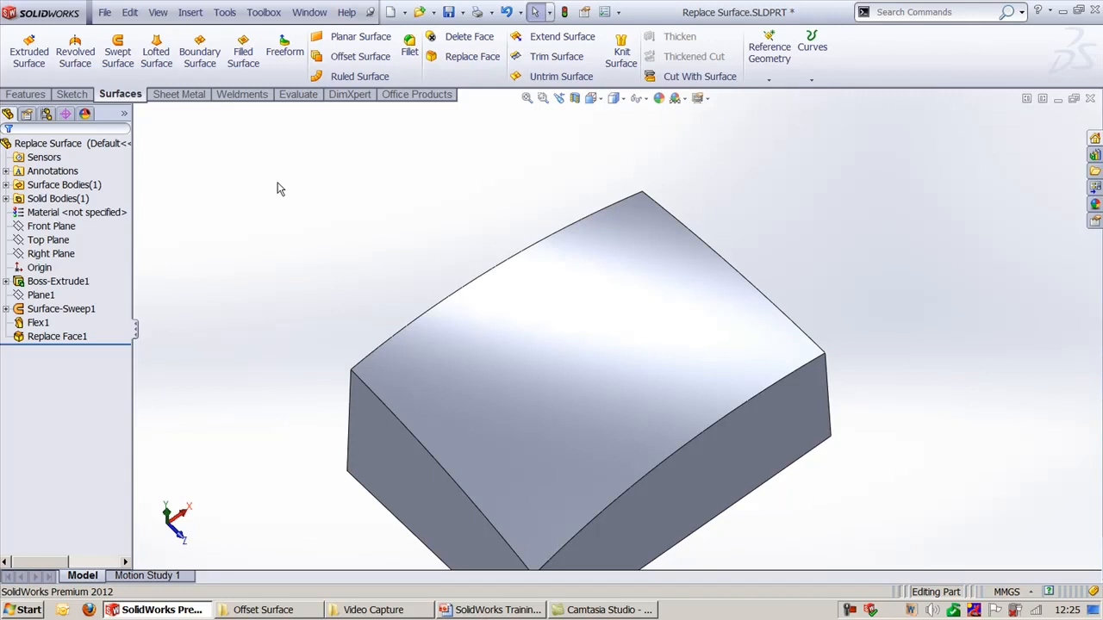
pyautogui.click(309, 12)
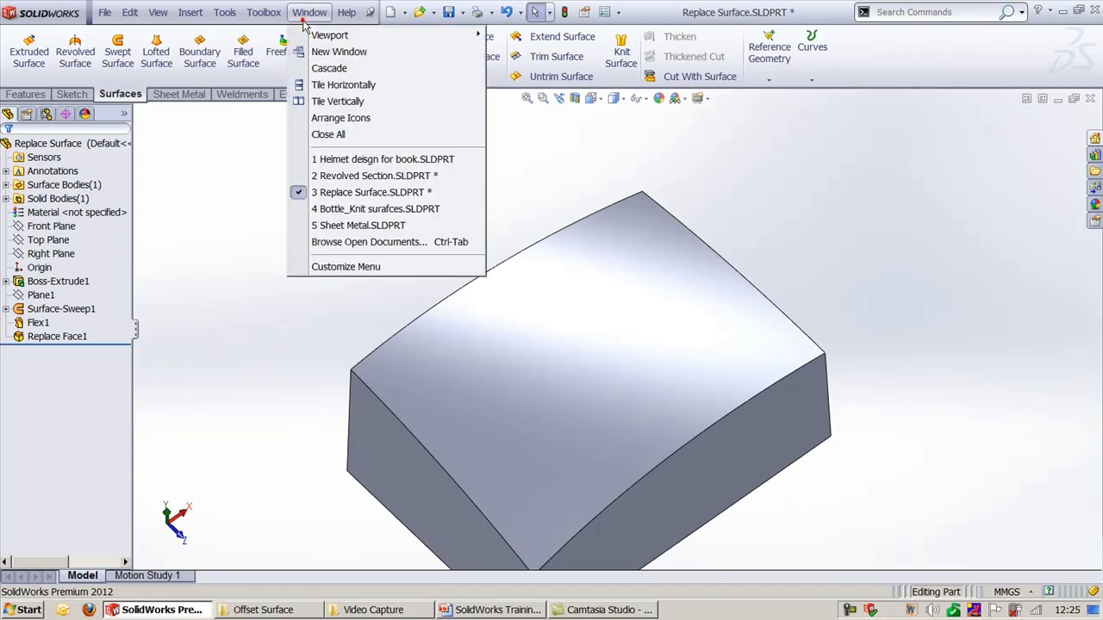
pyautogui.click(353, 225)
# Inspect the filleted recess on the bend and the round hole in the sheet metal bracket.
pyautogui.moveTo(517, 384); pyautogui.dragTo(426, 431, button='middle')
pyautogui.keyDown('ctrl'); pyautogui.moveTo(493, 343); pyautogui.dragTo(297, 431, button='middle'); pyautogui.keyUp('ctrl')
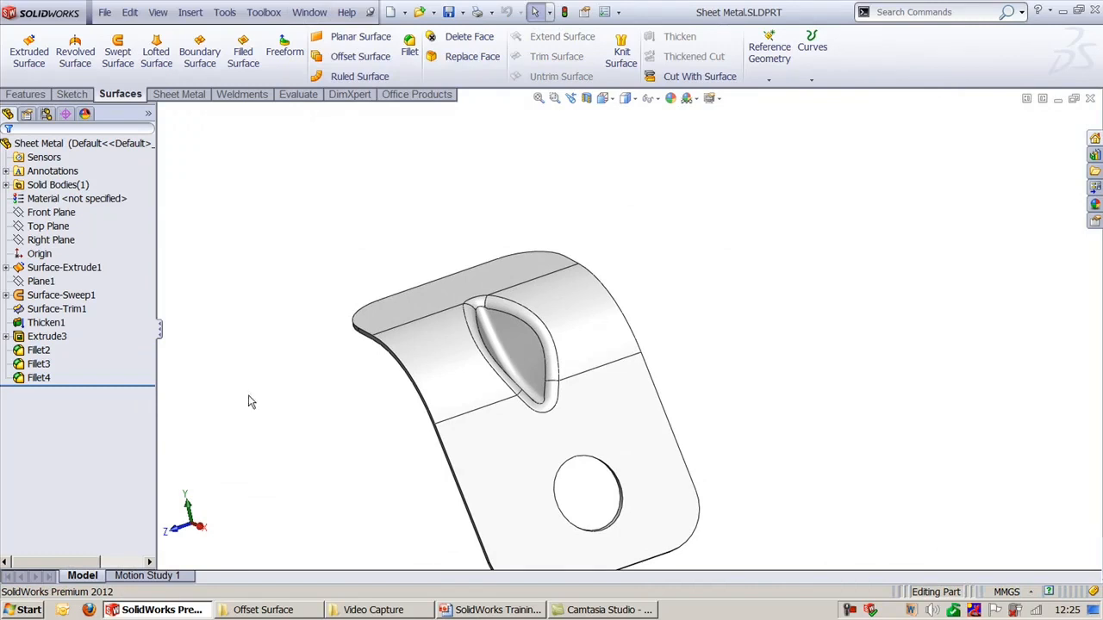
pyautogui.hotkey('shift', 'z')
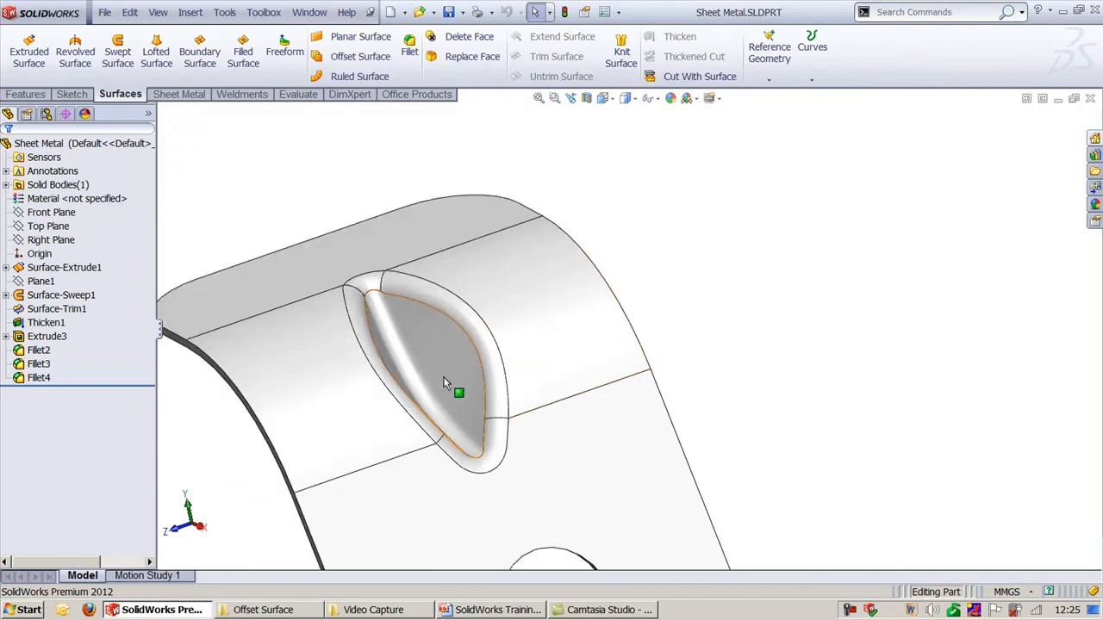
pyautogui.keyDown('ctrl'); pyautogui.moveTo(688, 260); pyautogui.dragTo(751, 266, button='middle'); pyautogui.keyUp('ctrl')
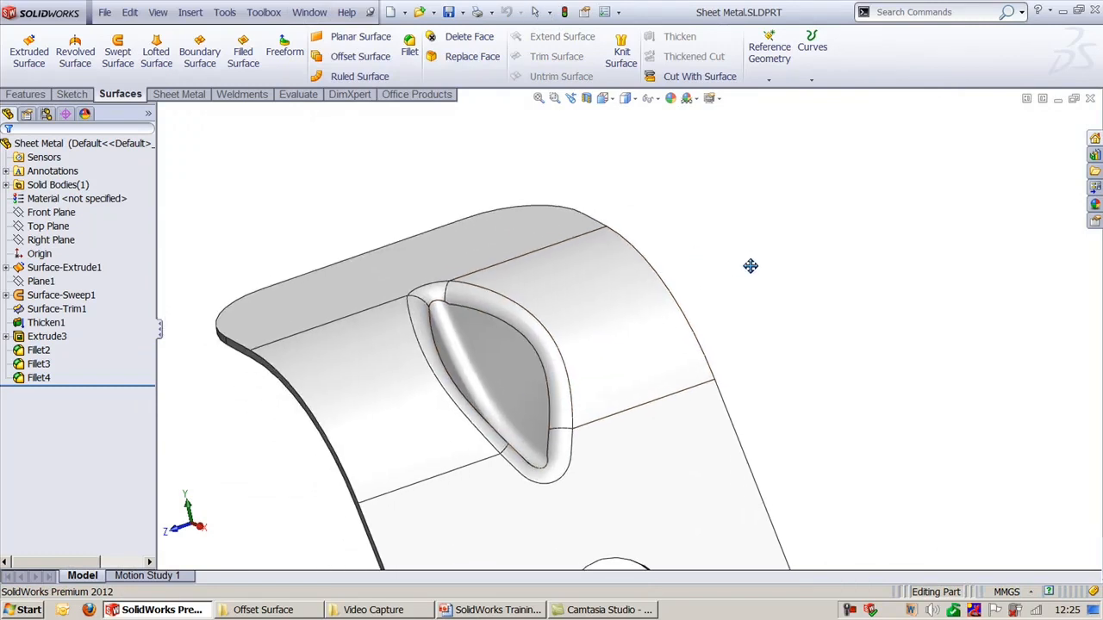
pyautogui.keyDown('ctrl'); pyautogui.moveTo(705, 444); pyautogui.dragTo(685, 257, button='middle'); pyautogui.keyUp('ctrl')
pyautogui.moveTo(652, 431); pyautogui.dragTo(608, 357, button='middle')
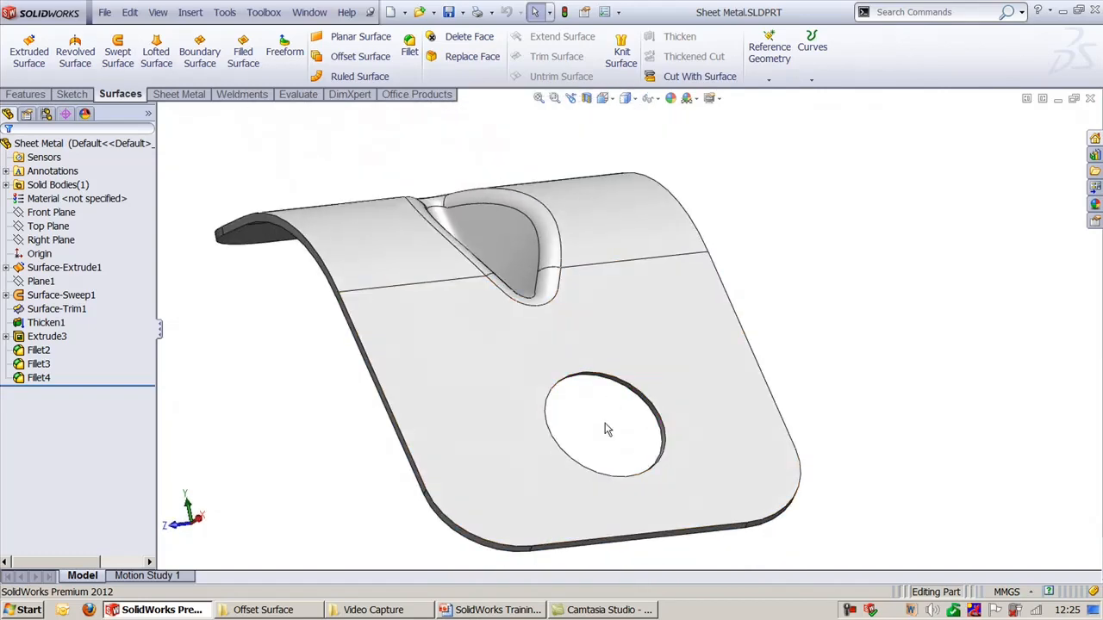
pyautogui.hotkey('shift', 'z')
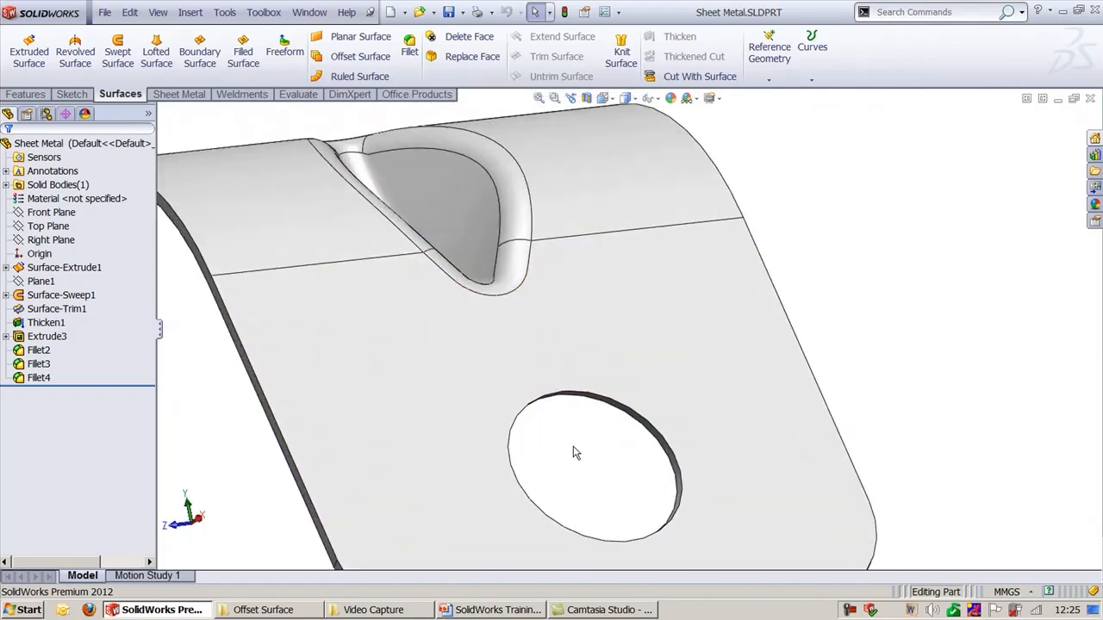
# Delete the six faces of the filleted recess with Delete Face, using the plain Delete option.
pyautogui.click(461, 36)
pyautogui.keyDown('ctrl'); pyautogui.moveTo(586, 167); pyautogui.dragTo(664, 279, button='middle'); pyautogui.keyUp('ctrl')
pyautogui.scroll(-5, 616, 393)
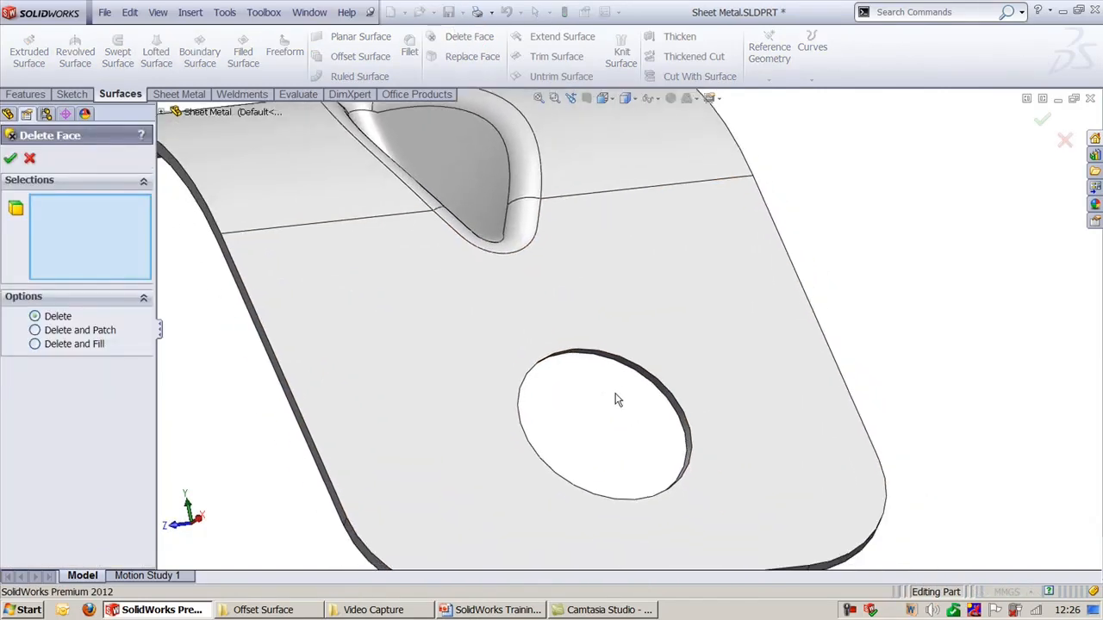
pyautogui.click(662, 438)
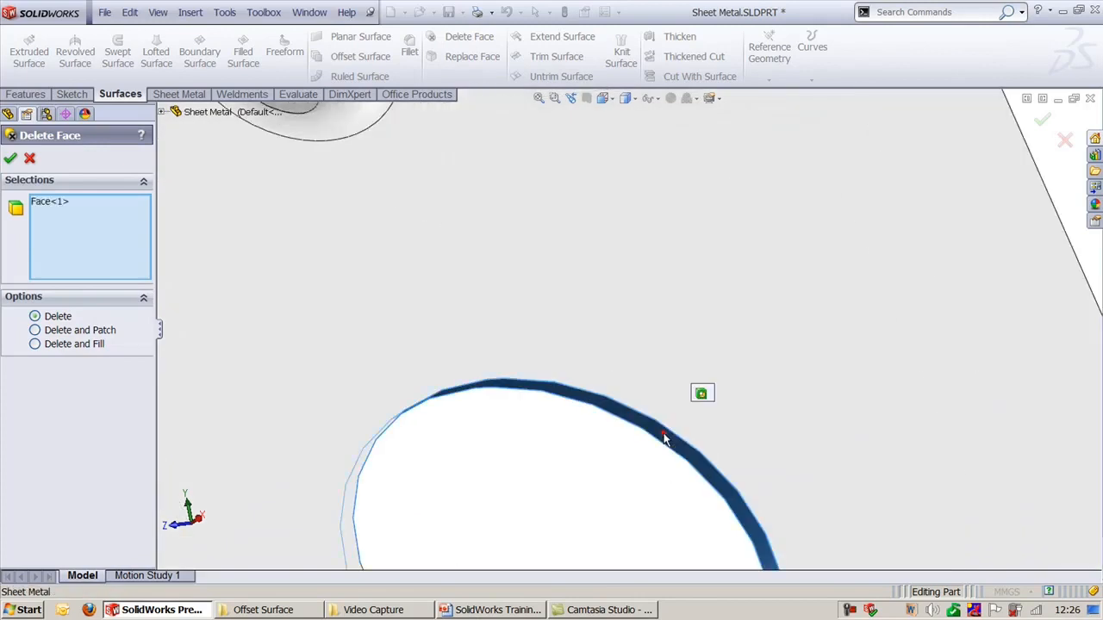
pyautogui.click(658, 429)
pyautogui.scroll(5, 551, 486)
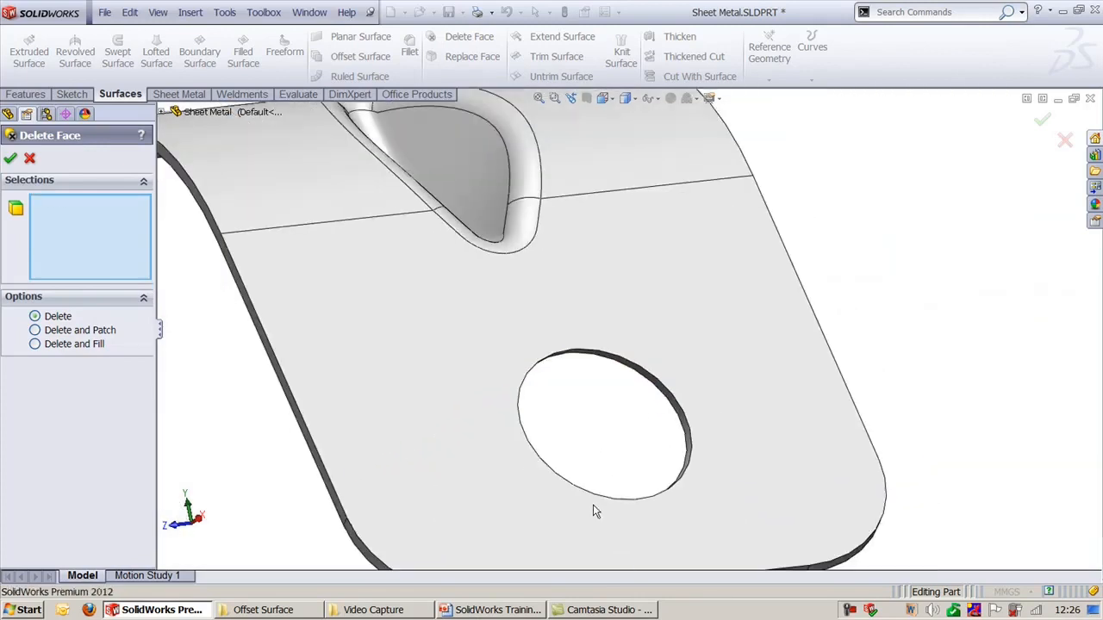
pyautogui.keyDown('ctrl'); pyautogui.moveTo(570, 246); pyautogui.dragTo(353, 298, button='middle'); pyautogui.keyUp('ctrl')
pyautogui.moveTo(336, 294); pyautogui.dragTo(566, 546)
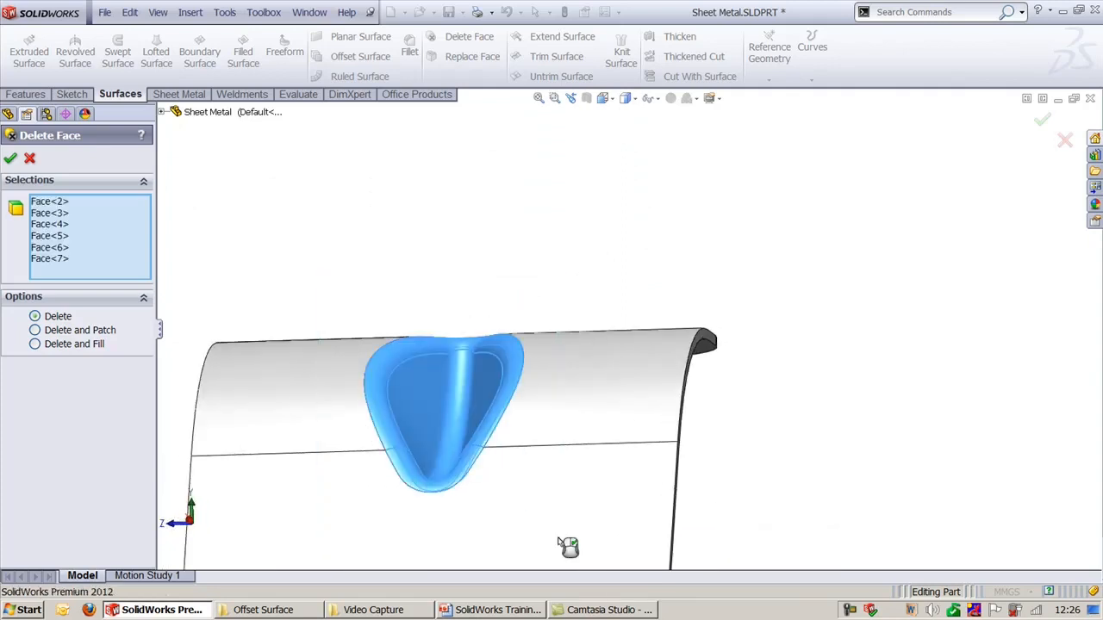
pyautogui.click(9, 163)
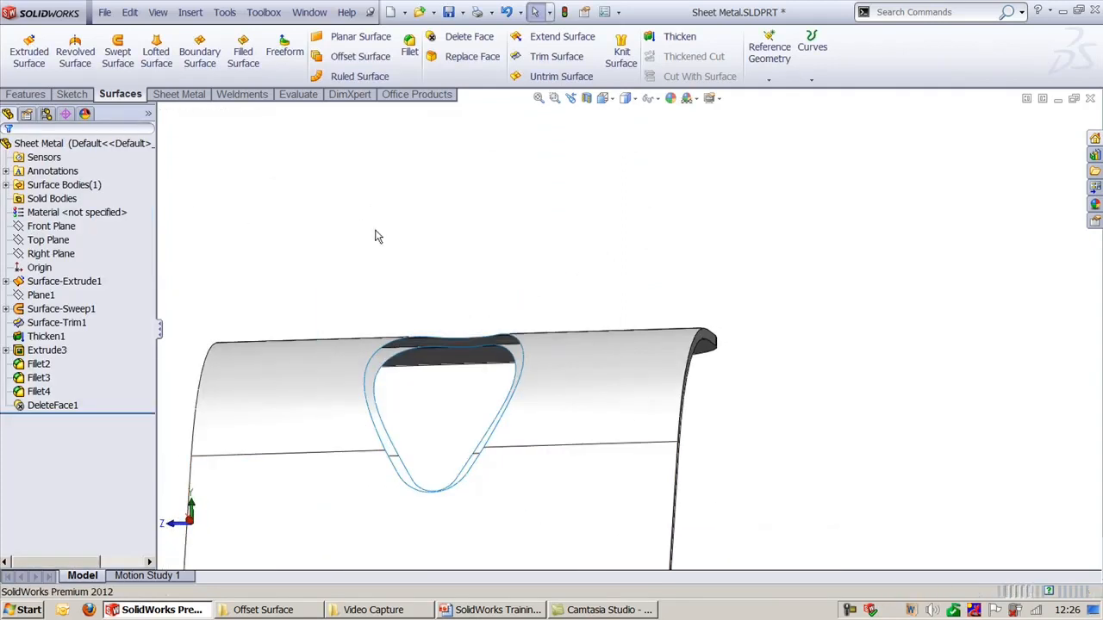
# Edit the delete-face feature to use Delete and Fill with tangent fill and the preview shown.
pyautogui.moveTo(377, 236); pyautogui.dragTo(465, 431, button='middle')
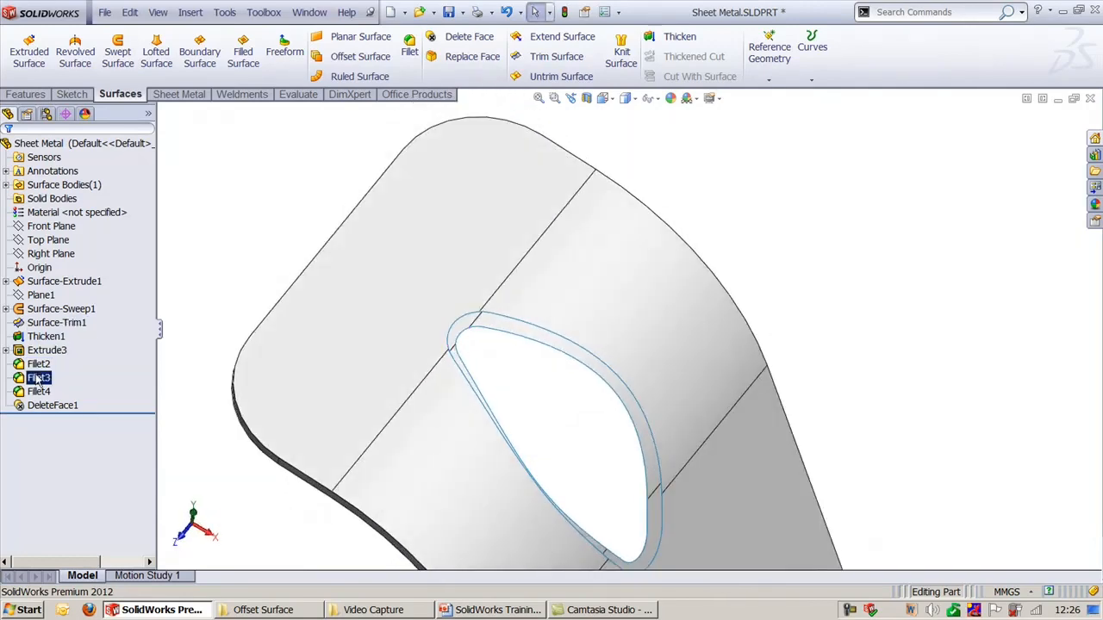
pyautogui.click(52, 405)
pyautogui.click(65, 365)
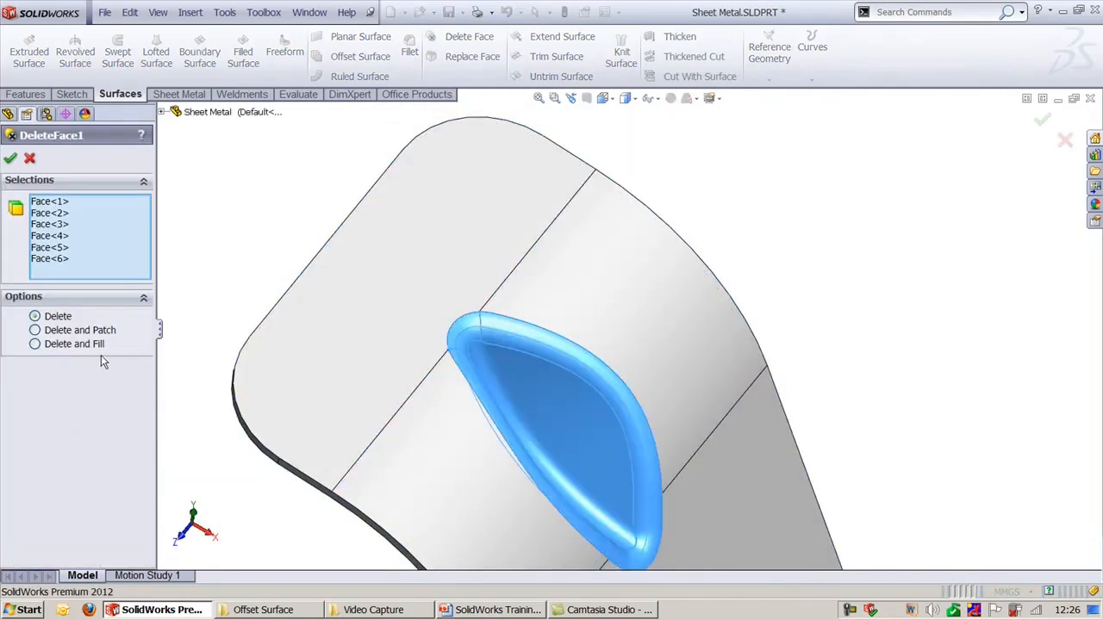
pyautogui.click(81, 343)
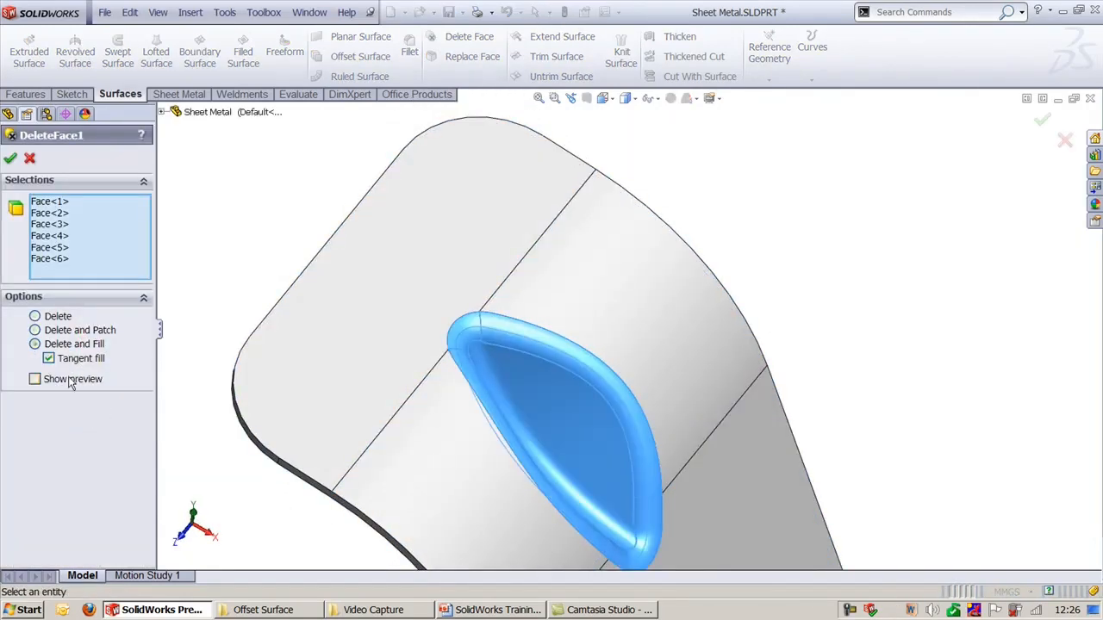
pyautogui.click(69, 379)
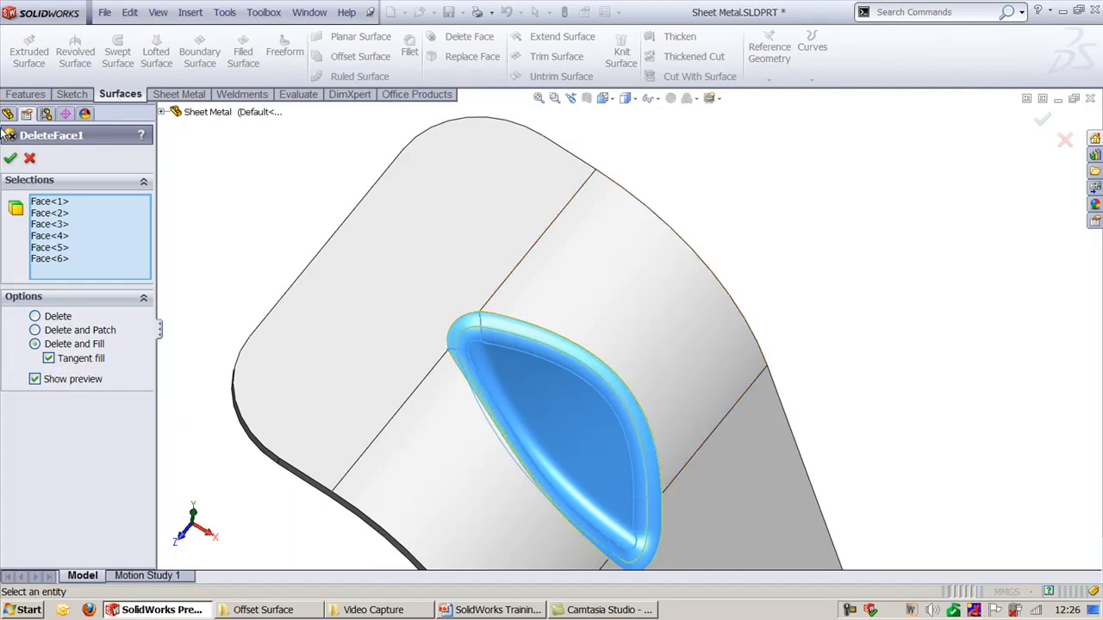
pyautogui.click(11, 159)
# Inspect the filled area in trimetric view, and undo the face deletion.
pyautogui.moveTo(784, 236); pyautogui.dragTo(760, 244, button='middle')
pyautogui.hotkey('ctrl', '7')
pyautogui.click(52, 392)
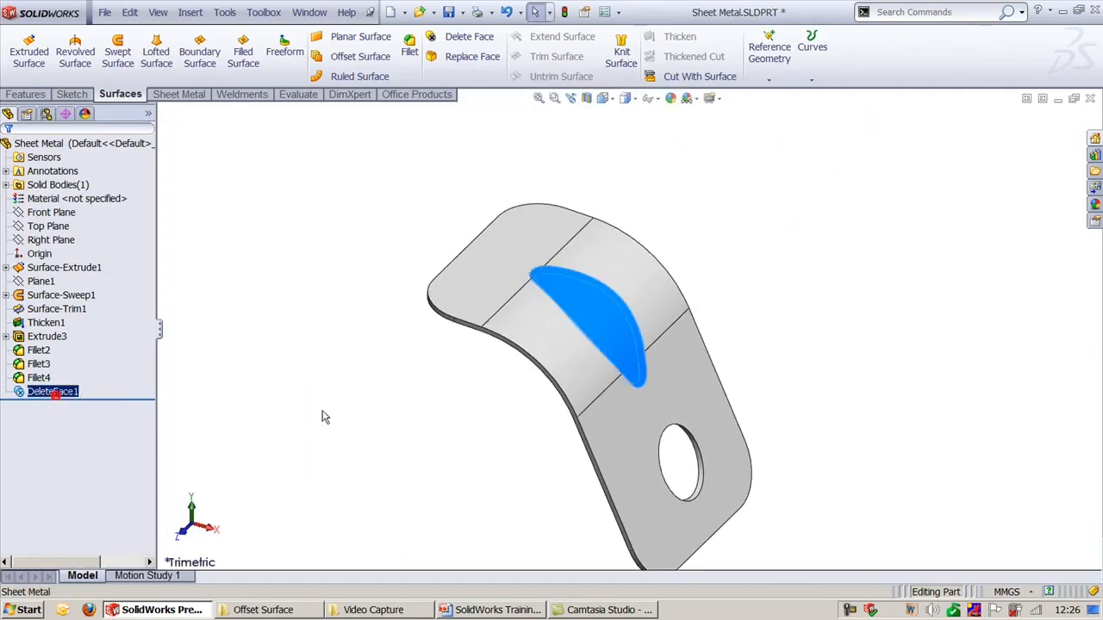
pyautogui.hotkey('ctrl', 'z')
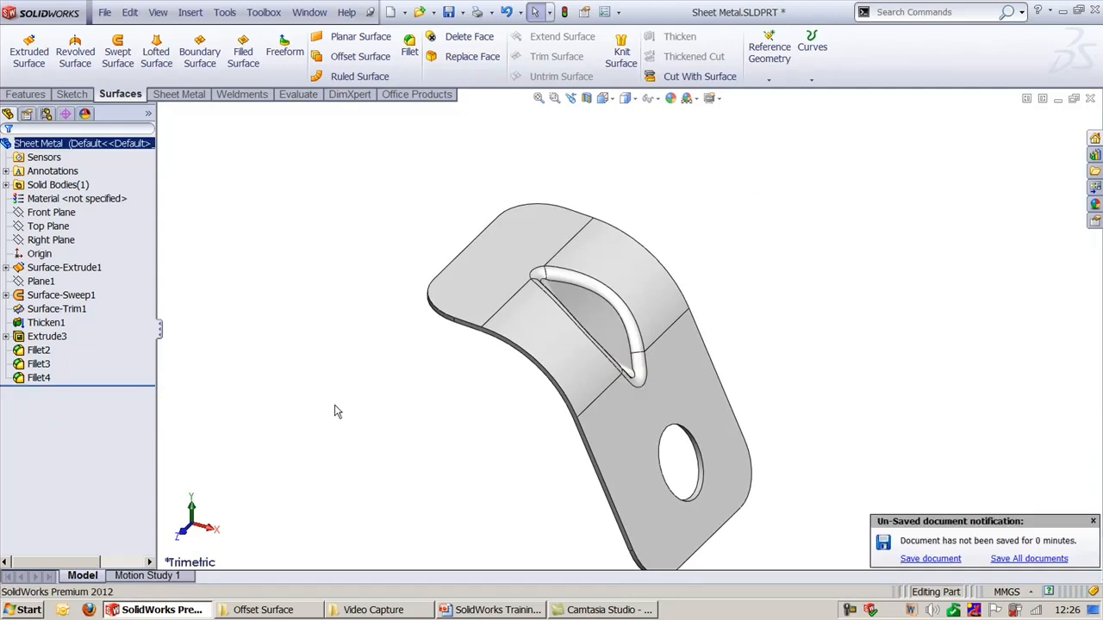
# Start Move Face in Translate mode and select only the recess faces, excluding the flat end face.
pyautogui.moveTo(879, 375); pyautogui.dragTo(763, 248, button='middle')
pyautogui.scroll(-5, 758, 254)
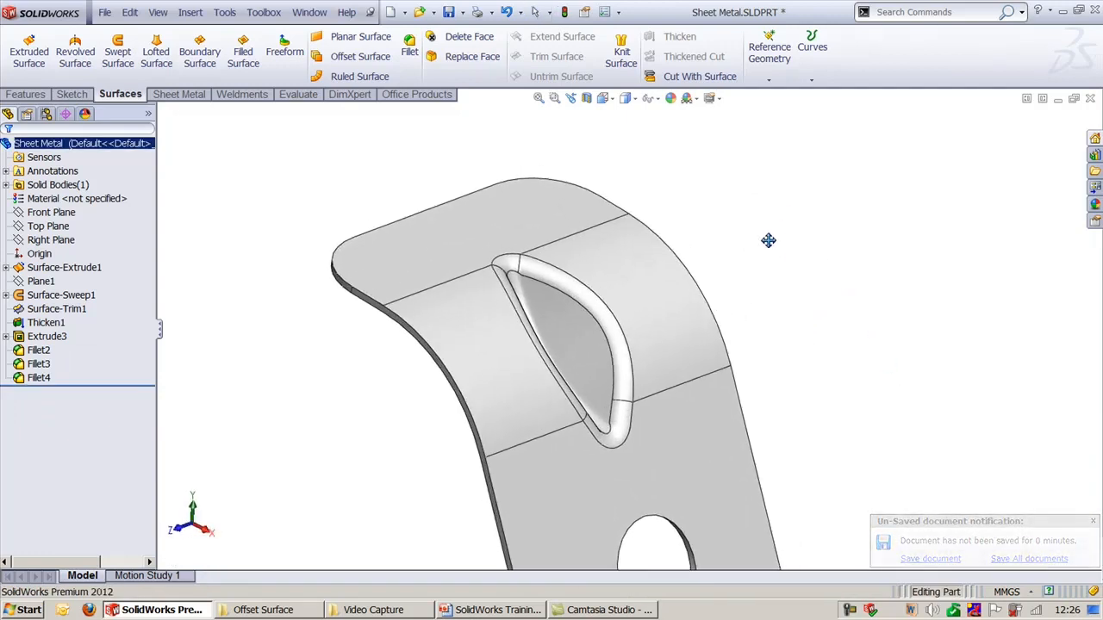
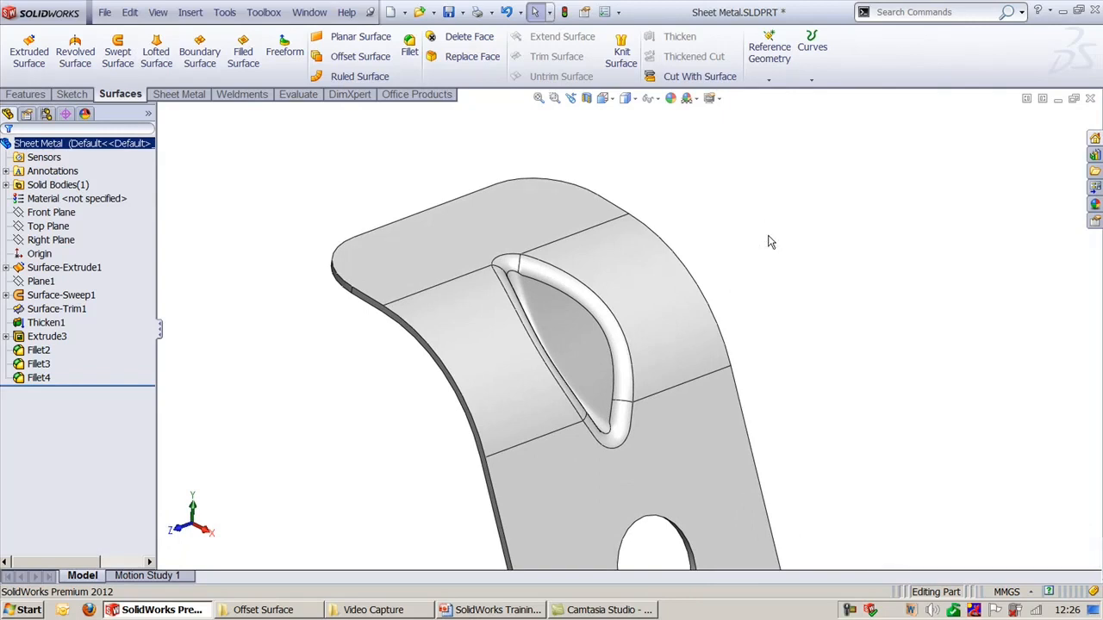
pyautogui.click(190, 12)
pyautogui.moveTo(222, 142)
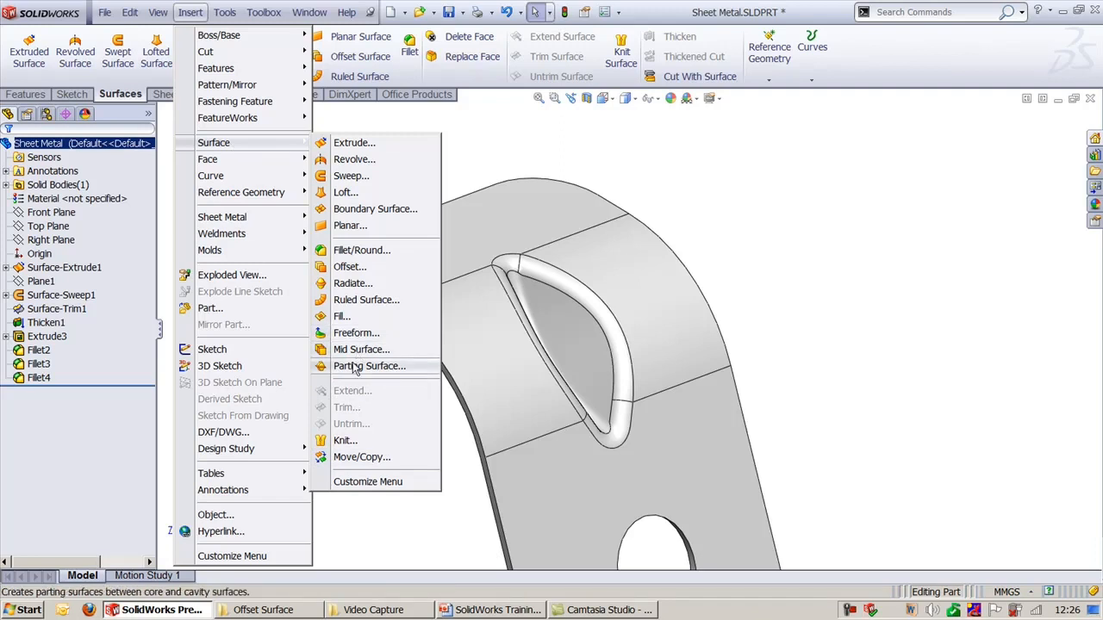
pyautogui.moveTo(248, 164)
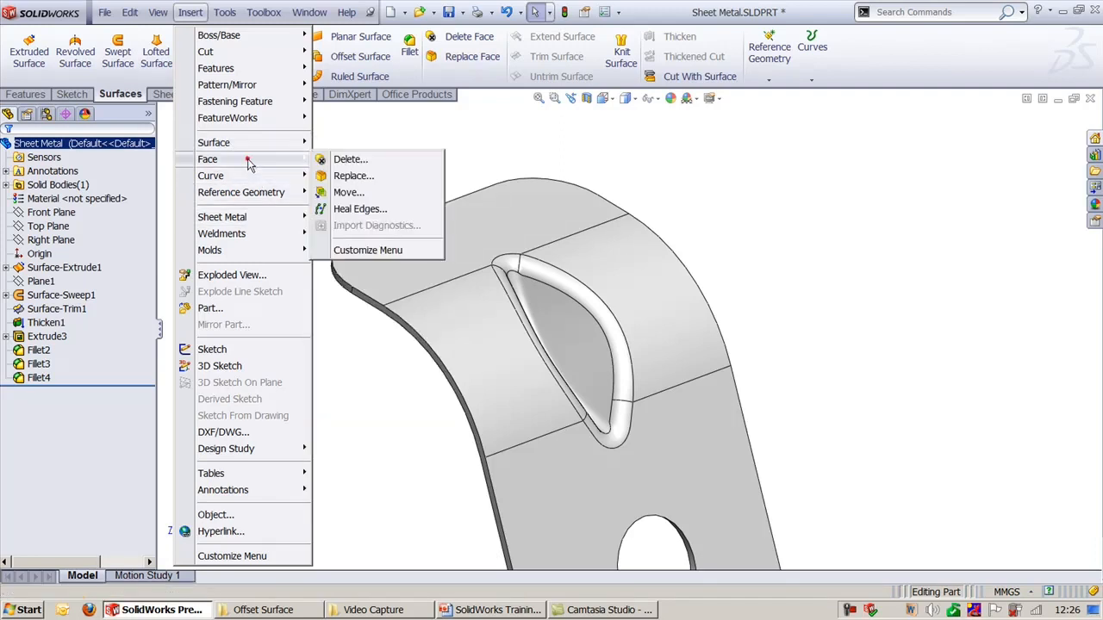
pyautogui.click(351, 193)
pyautogui.moveTo(660, 246); pyautogui.dragTo(762, 343, button='middle')
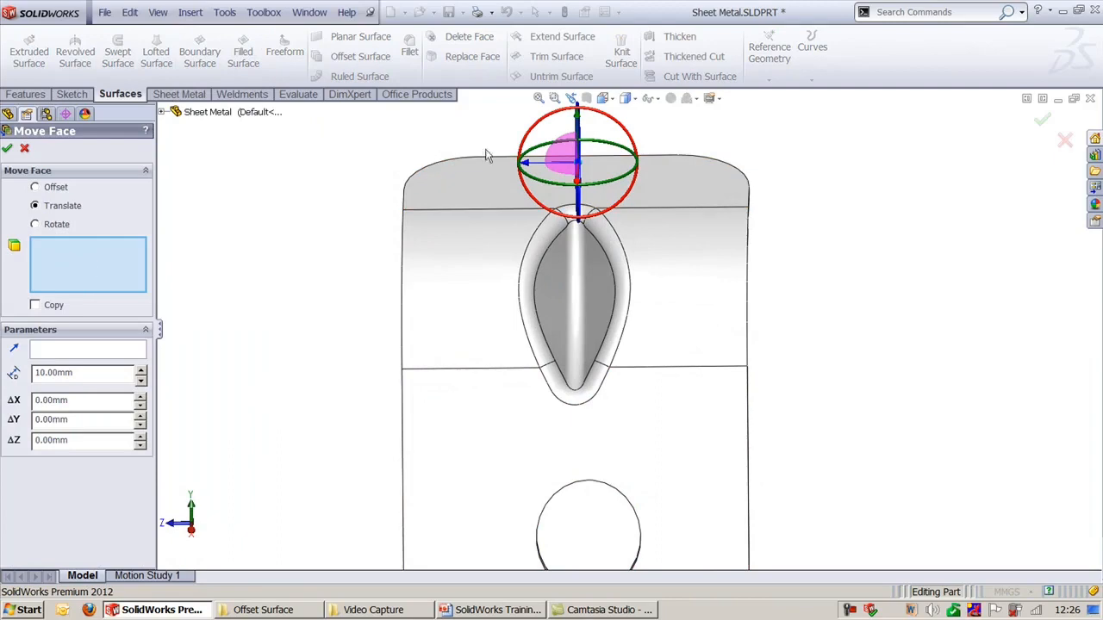
pyautogui.moveTo(491, 184); pyautogui.dragTo(660, 441)
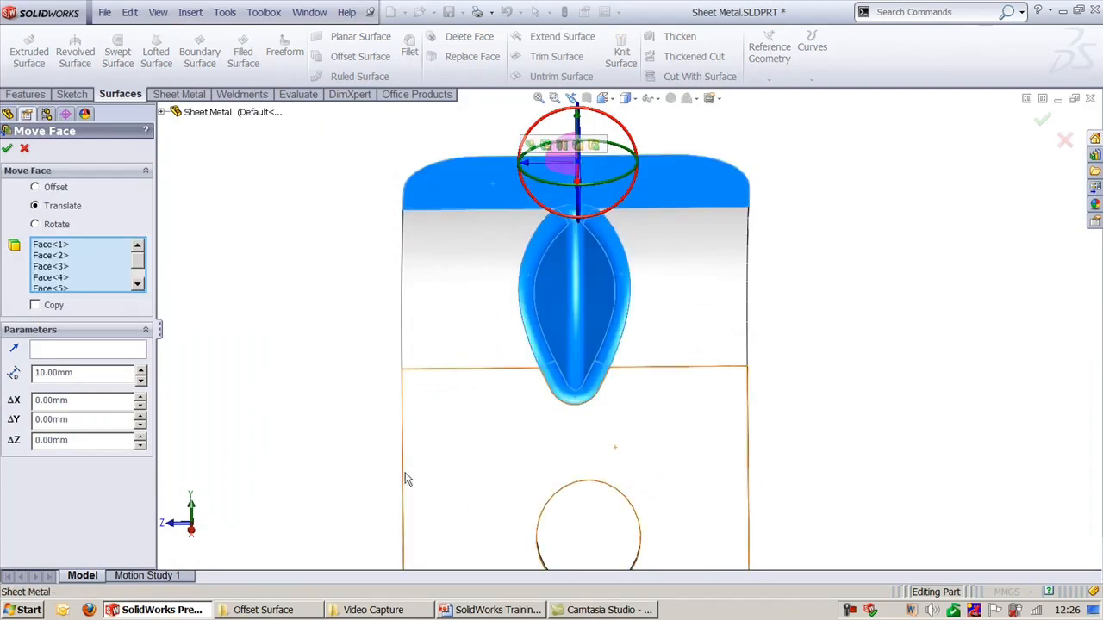
pyautogui.click(448, 204)
pyautogui.moveTo(308, 315); pyautogui.dragTo(348, 433, button='middle')
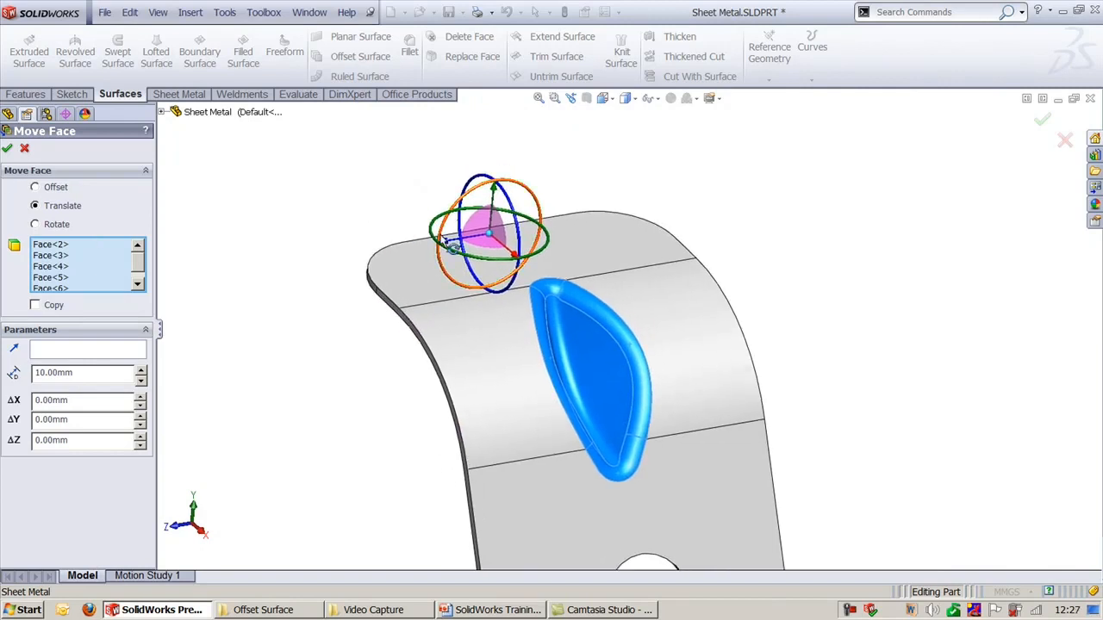
# Translate the recess faces about 11.27 mm in the Z direction with the triad.
pyautogui.moveTo(442, 242); pyautogui.dragTo(405, 265)
pyautogui.moveTo(445, 246); pyautogui.dragTo(410, 258, button='middle')
pyautogui.moveTo(399, 262); pyautogui.dragTo(370, 267)
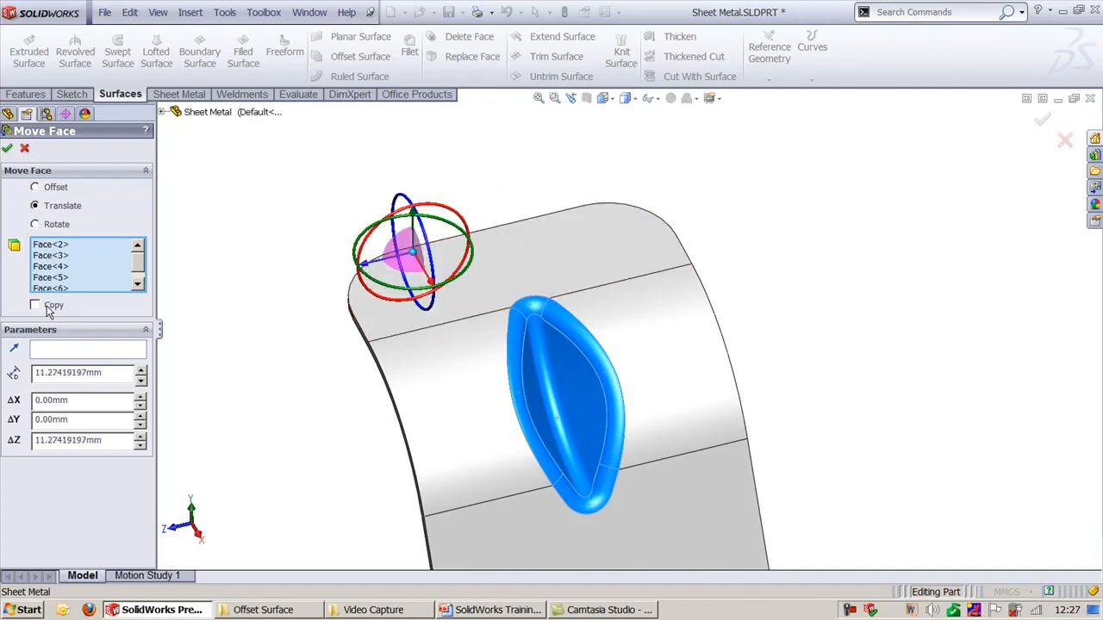
# Try the bracket's straight end edge as the translation direction, and clear the face and direction selections.
pyautogui.click(68, 351)
pyautogui.click(542, 215)
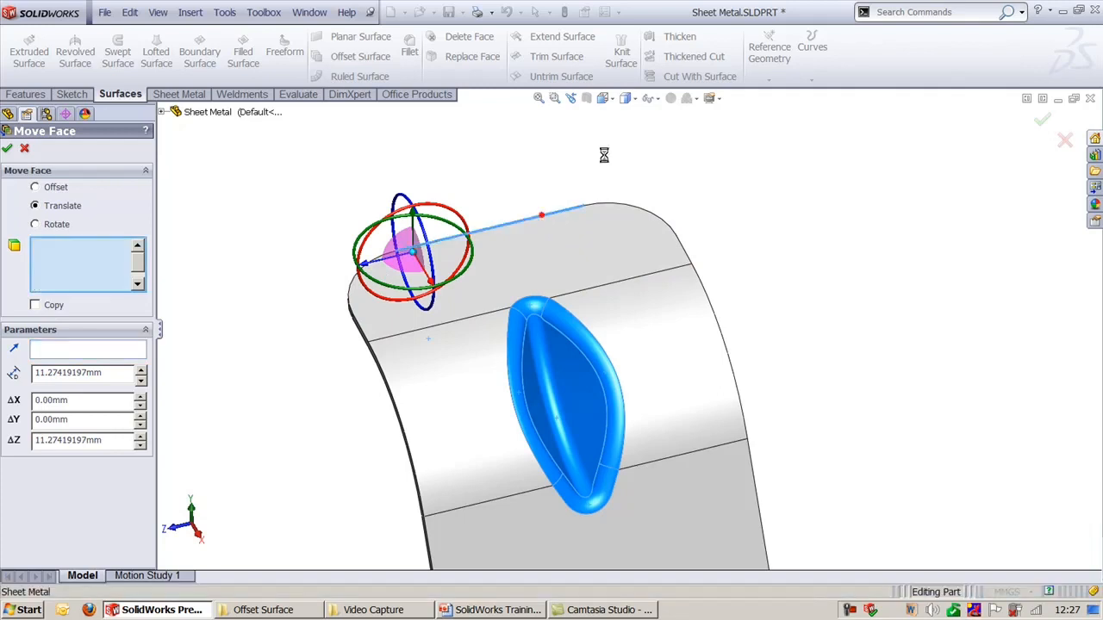
pyautogui.rightClick(63, 265)
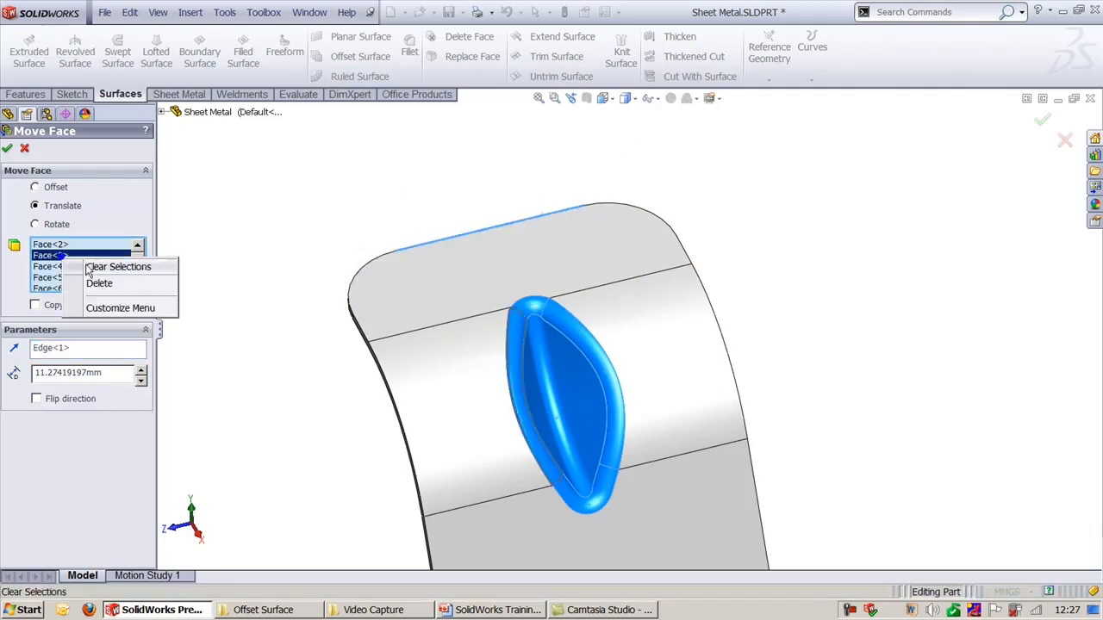
pyautogui.click(112, 263)
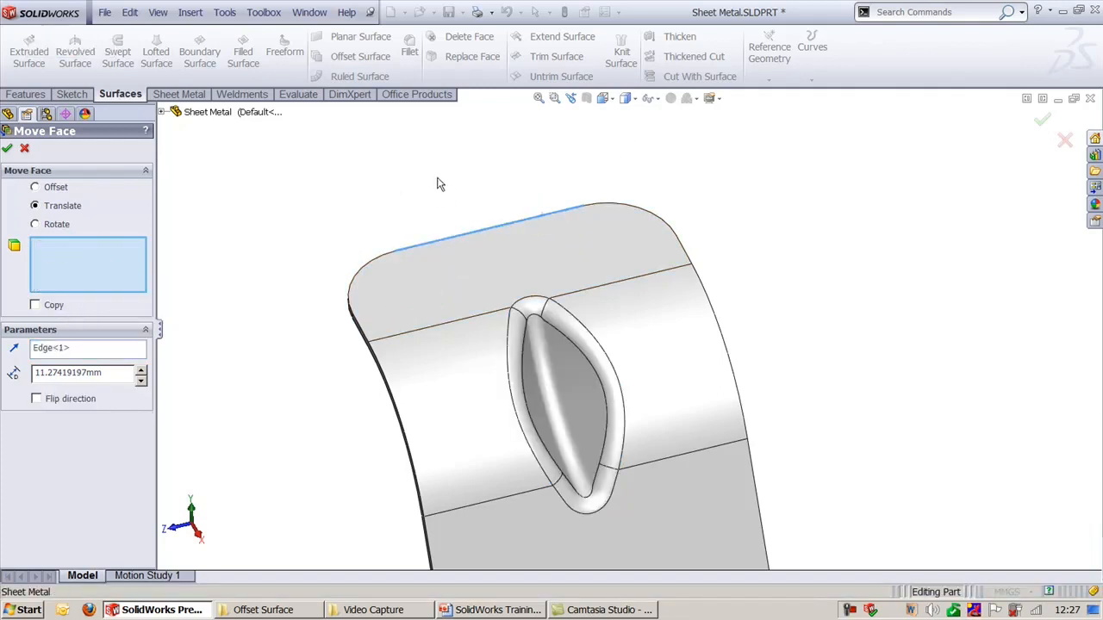
pyautogui.click(568, 217)
pyautogui.rightClick(69, 277)
pyautogui.click(97, 287)
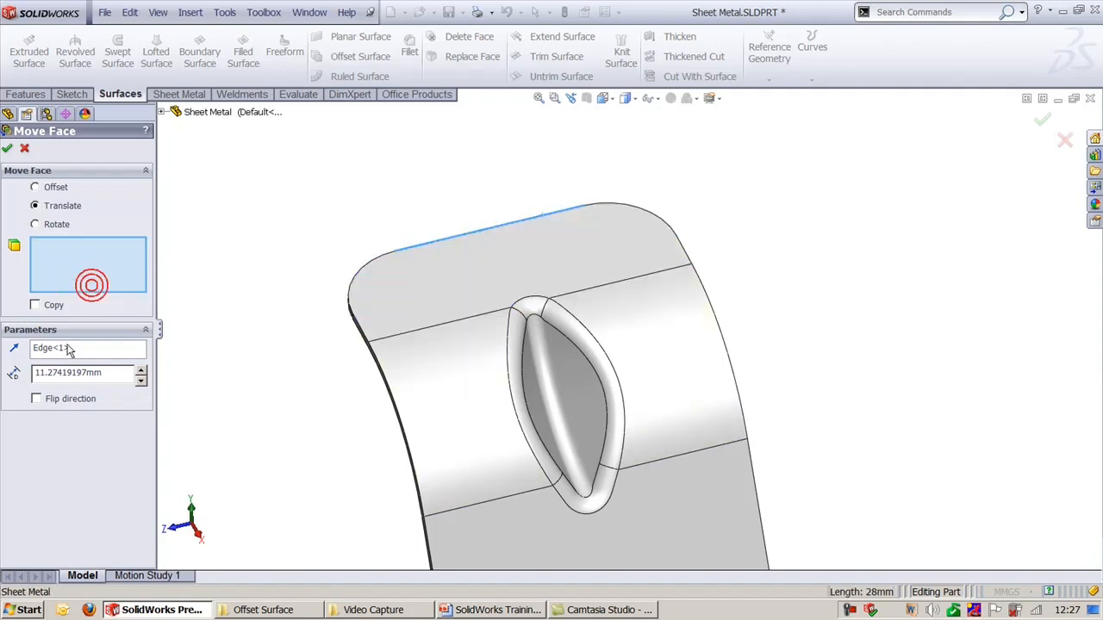
pyautogui.rightClick(69, 349)
pyautogui.click(102, 355)
pyautogui.click(77, 274)
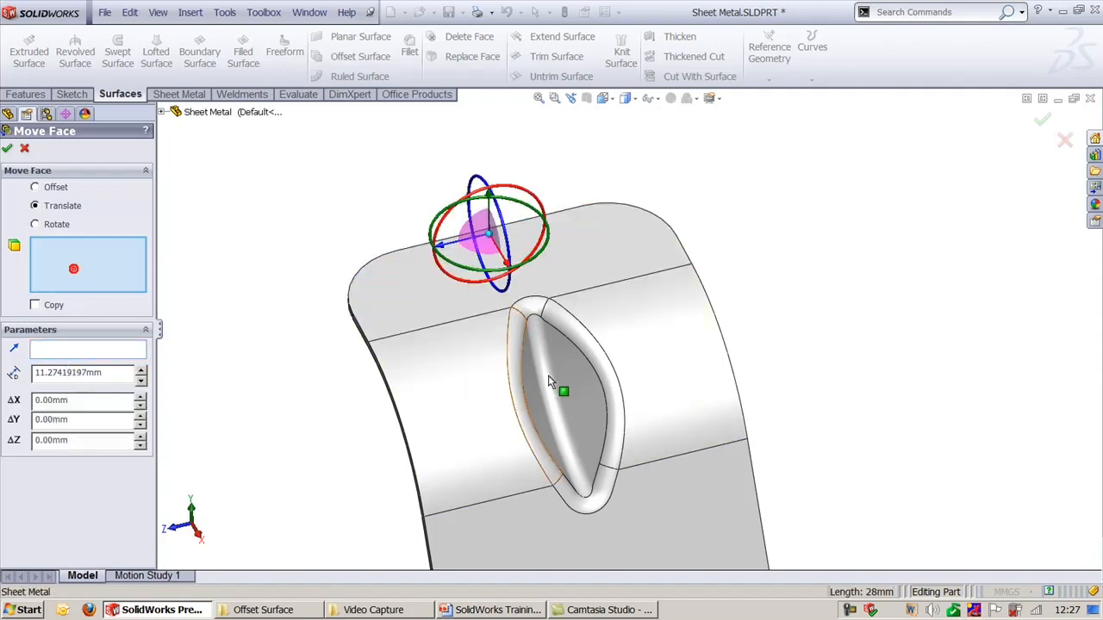
# Select only the recess faces, excluding the flat end face, and try translating them about -0.11 mm in Z with the triad.
pyautogui.moveTo(435, 298); pyautogui.dragTo(662, 519)
pyautogui.click(647, 247)
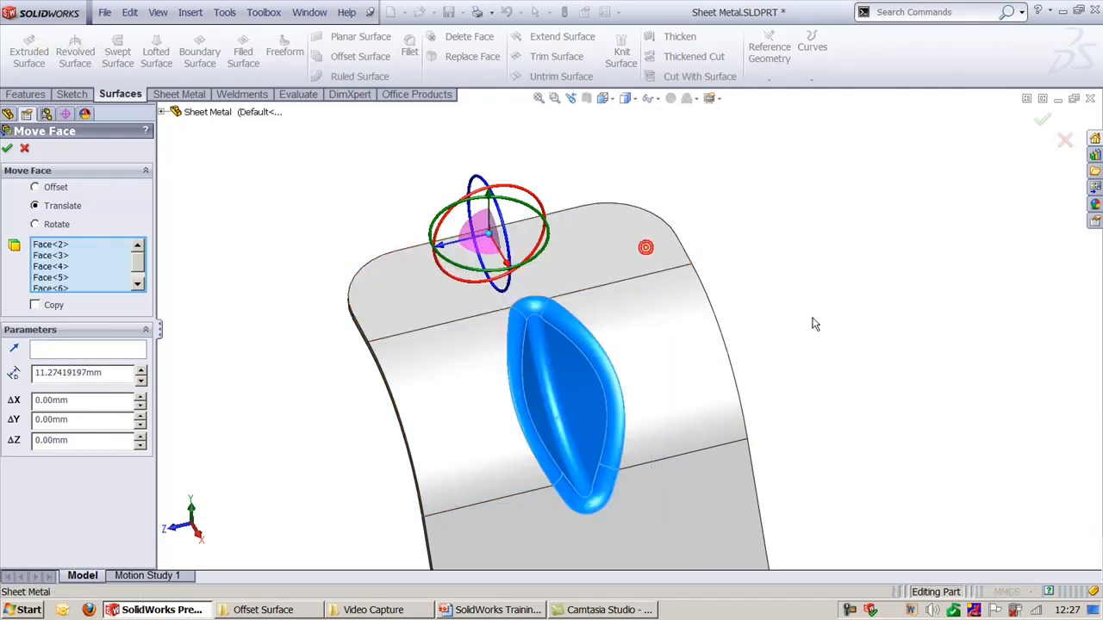
pyautogui.moveTo(646, 247); pyautogui.dragTo(801, 291, button='middle')
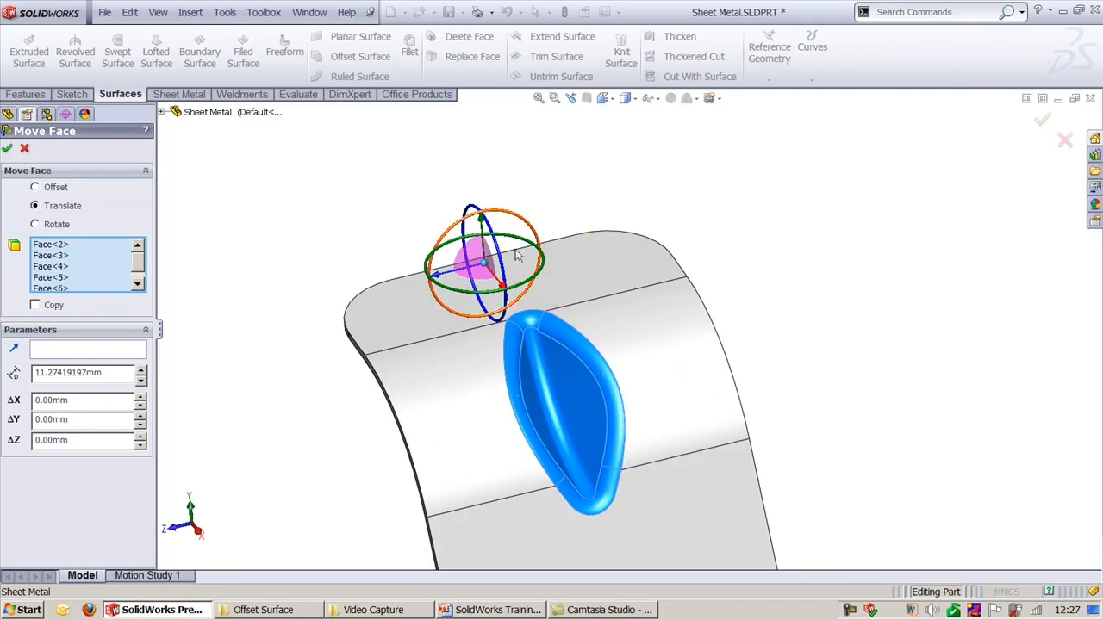
pyautogui.moveTo(445, 287)
pyautogui.mouseDown()
pyautogui.moveTo(439, 276)
pyautogui.moveTo(473, 270)
pyautogui.moveTo(461, 268)
pyautogui.moveTo(428, 298)
pyautogui.moveTo(448, 297)
pyautogui.mouseUp()
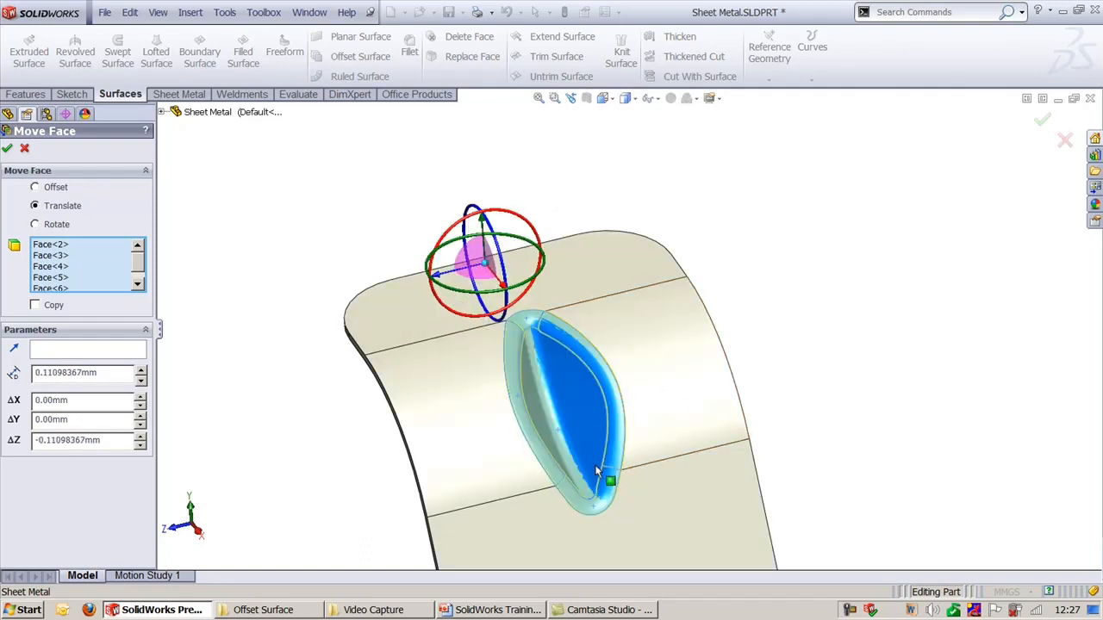
pyautogui.moveTo(595, 466); pyautogui.dragTo(581, 413, button='middle')
pyautogui.moveTo(475, 465)
pyautogui.mouseDown(button='middle')
pyautogui.moveTo(466, 396)
pyautogui.moveTo(487, 424)
pyautogui.moveTo(490, 454)
pyautogui.mouseUp(button='middle')
# Try the Offset mode on the recess faces with a distance of 50.11098367 mm, and inspect the bracket's underside.
pyautogui.click(60, 186)
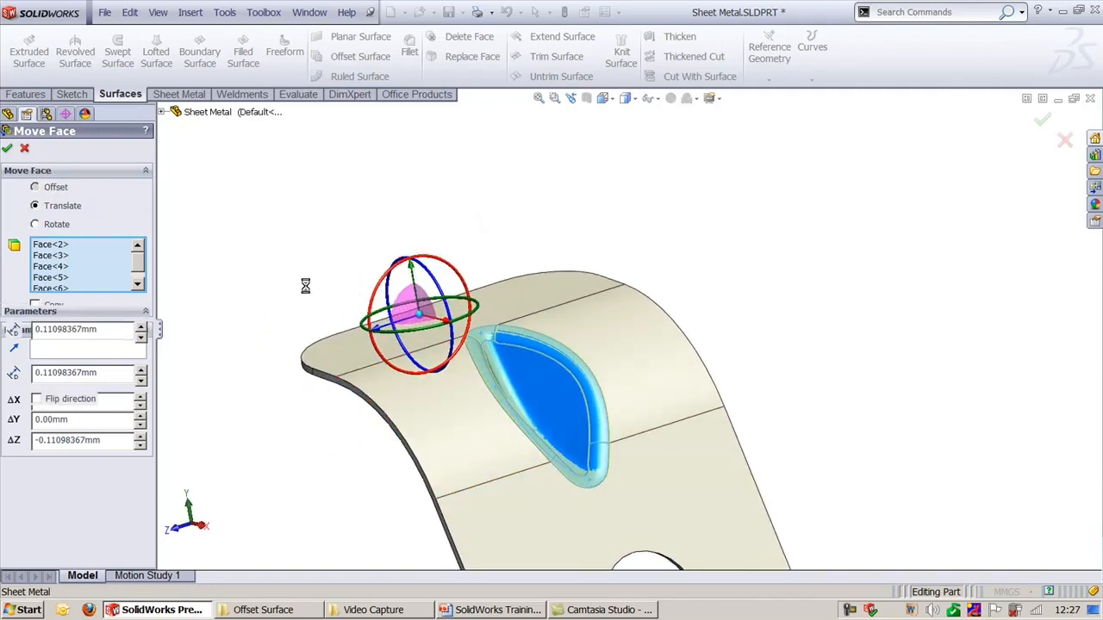
pyautogui.click(140, 328)
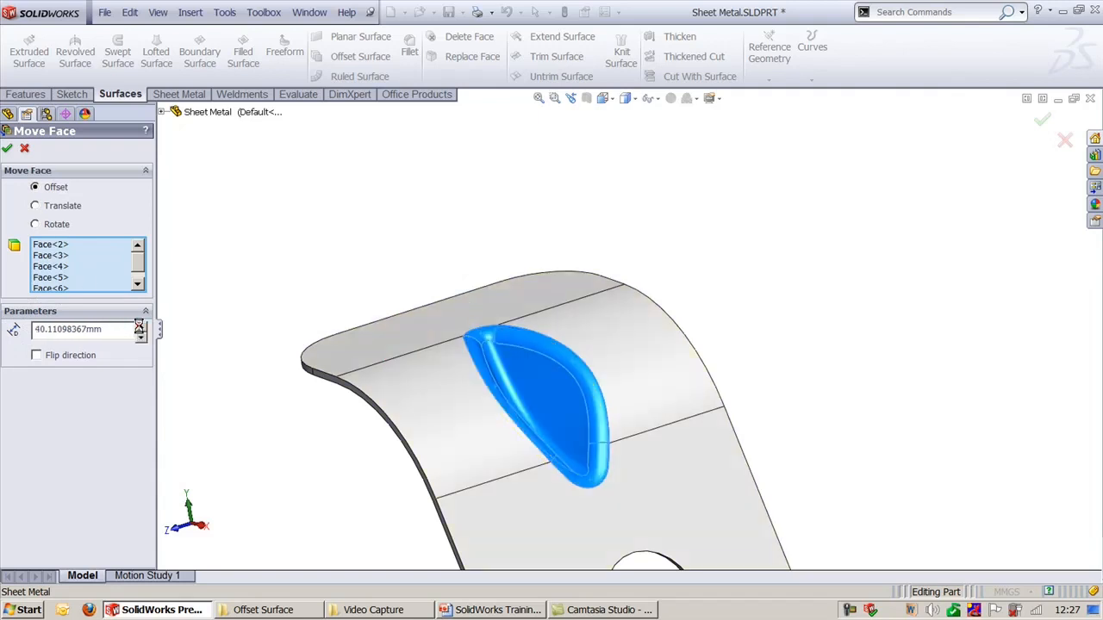
pyautogui.moveTo(528, 338); pyautogui.dragTo(535, 126, button='middle')
pyautogui.moveTo(457, 456); pyautogui.dragTo(416, 130, button='middle')
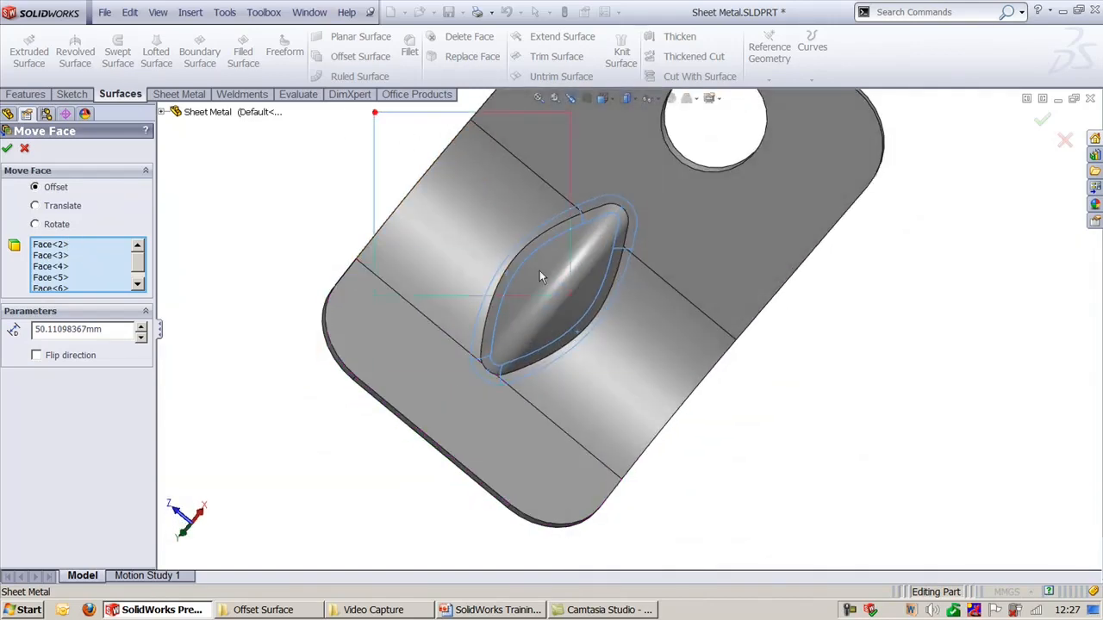
pyautogui.moveTo(526, 271); pyautogui.dragTo(521, 572, button='middle')
# Translate the recess faces about 13.23 mm in Z with the triad, accept the move, and inspect the bracket in trimetric view.
pyautogui.click(61, 203)
pyautogui.keyDown('ctrl'); pyautogui.moveTo(498, 258); pyautogui.dragTo(475, 363, button='middle'); pyautogui.keyUp('ctrl')
pyautogui.moveTo(382, 287); pyautogui.dragTo(298, 348)
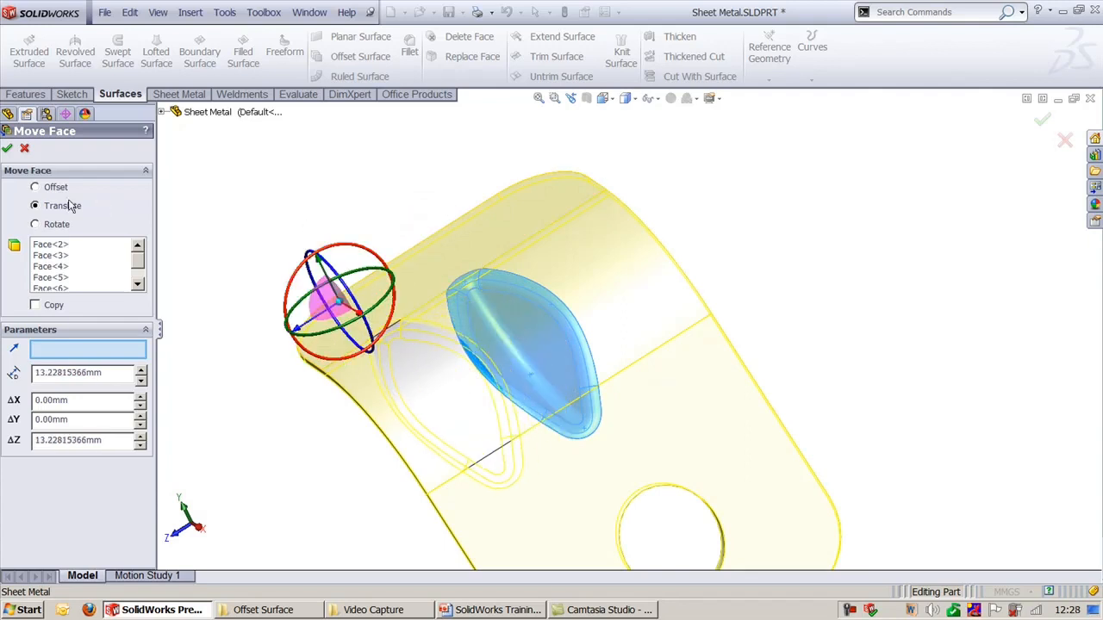
pyautogui.click(9, 150)
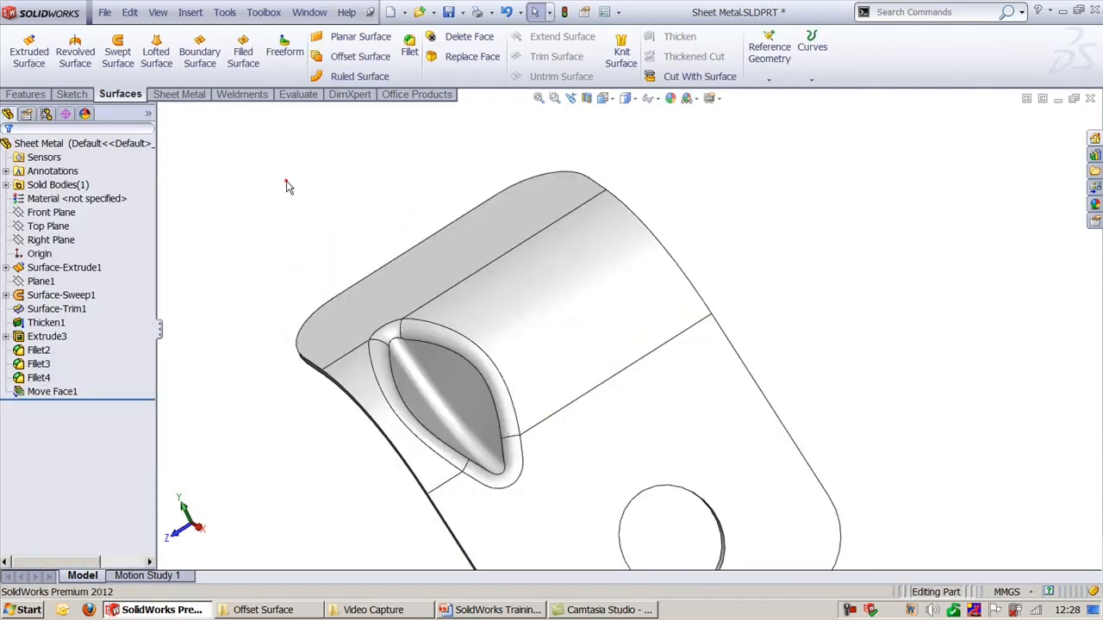
pyautogui.hotkey('ctrl', '7')
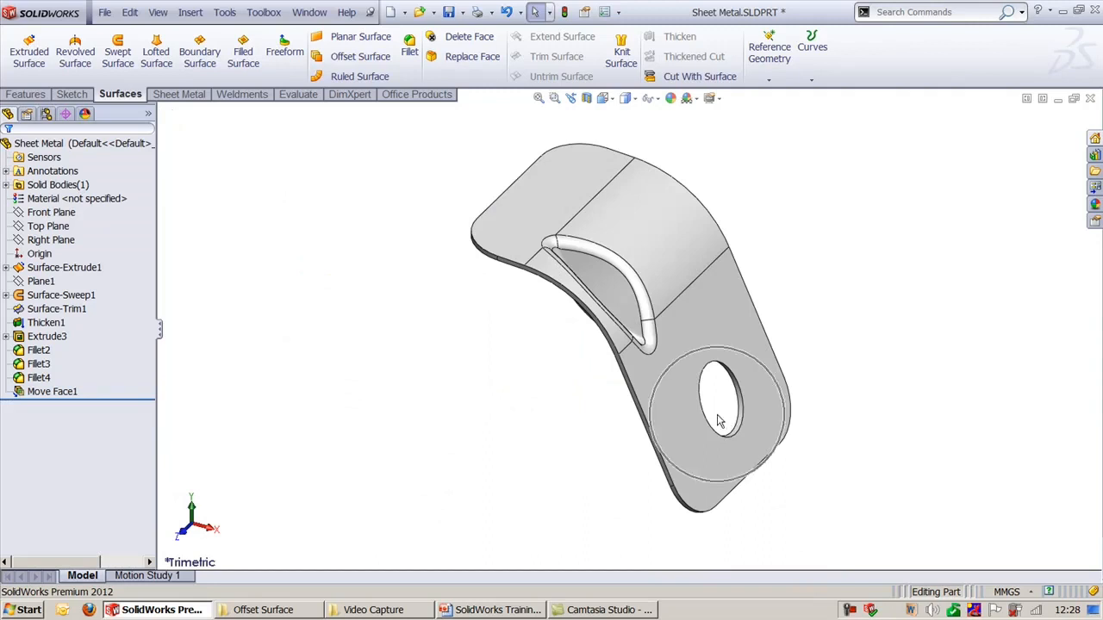
pyautogui.moveTo(813, 327); pyautogui.dragTo(454, 402, button='middle')
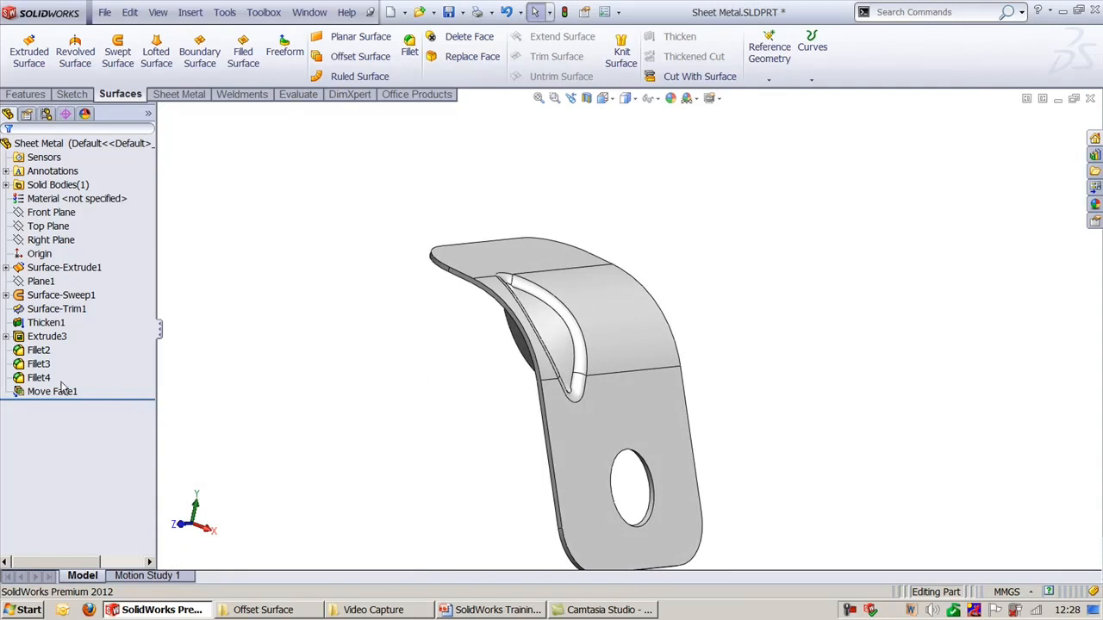
# Start another Move Face in Translate mode and select the recess faces from both sides, excluding the flat end face.
pyautogui.click(191, 12)
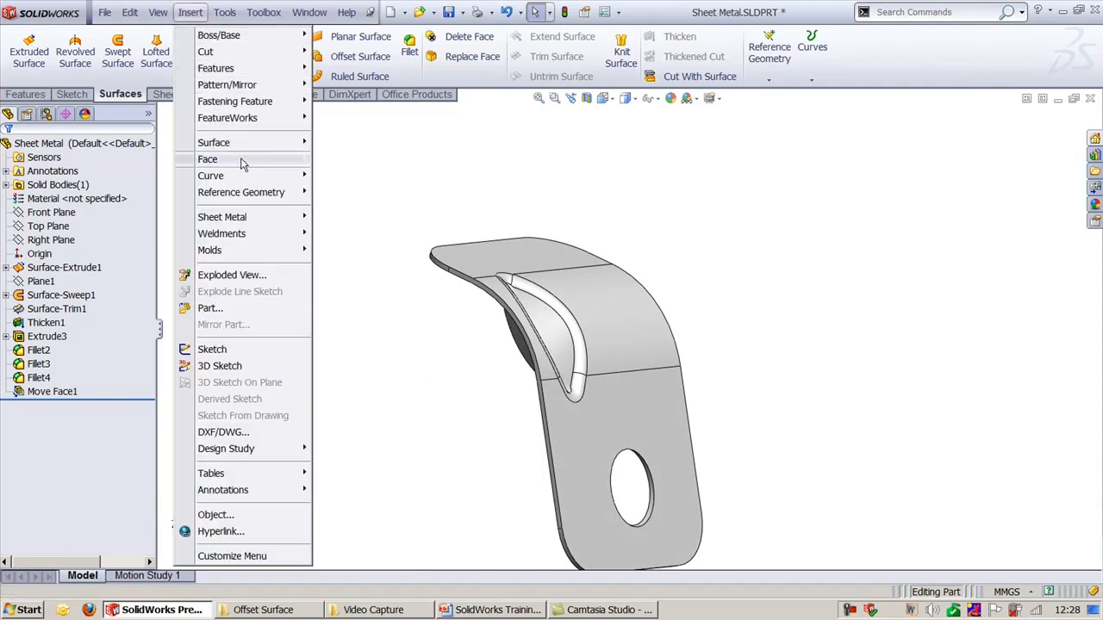
pyautogui.click(276, 159)
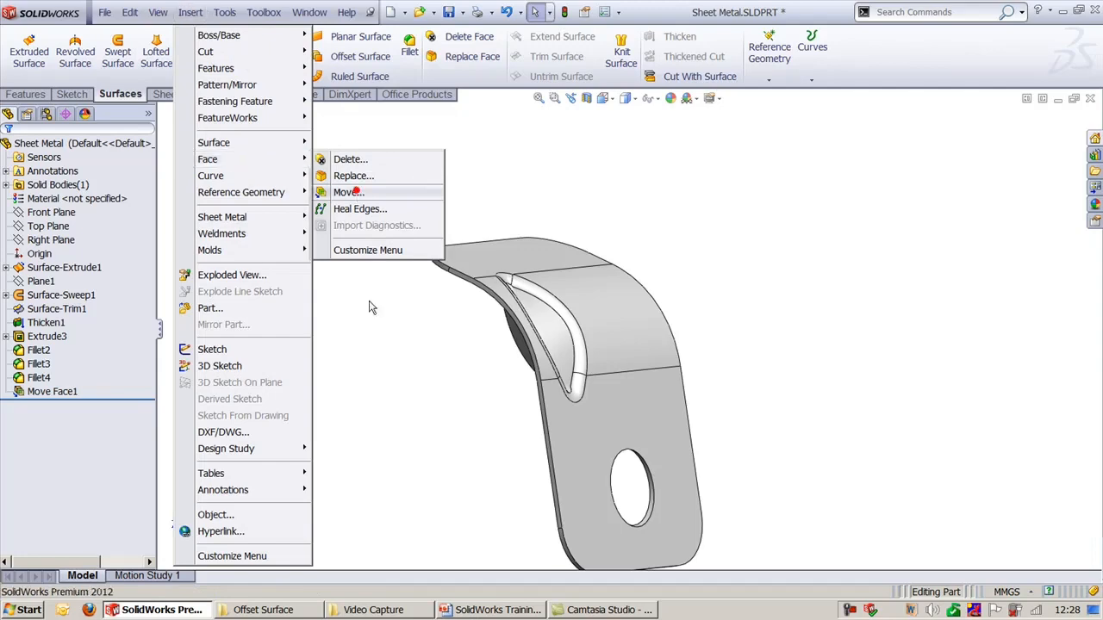
pyautogui.click(347, 193)
pyautogui.moveTo(448, 422); pyautogui.dragTo(465, 370, button='middle')
pyautogui.moveTo(452, 261); pyautogui.dragTo(571, 454)
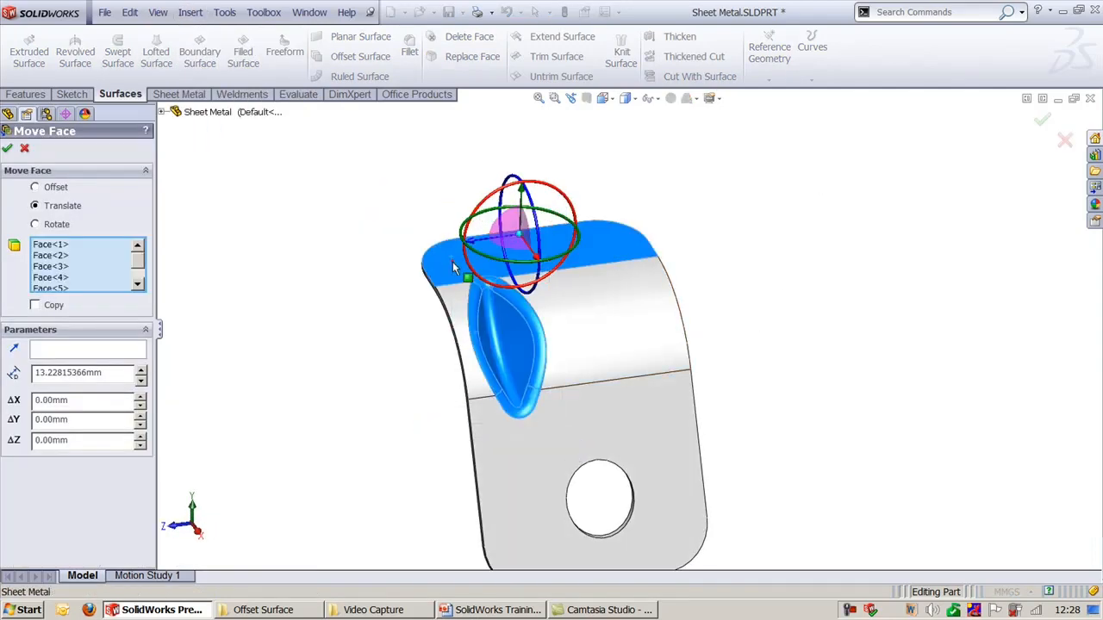
pyautogui.moveTo(786, 328); pyautogui.dragTo(270, 296, button='middle')
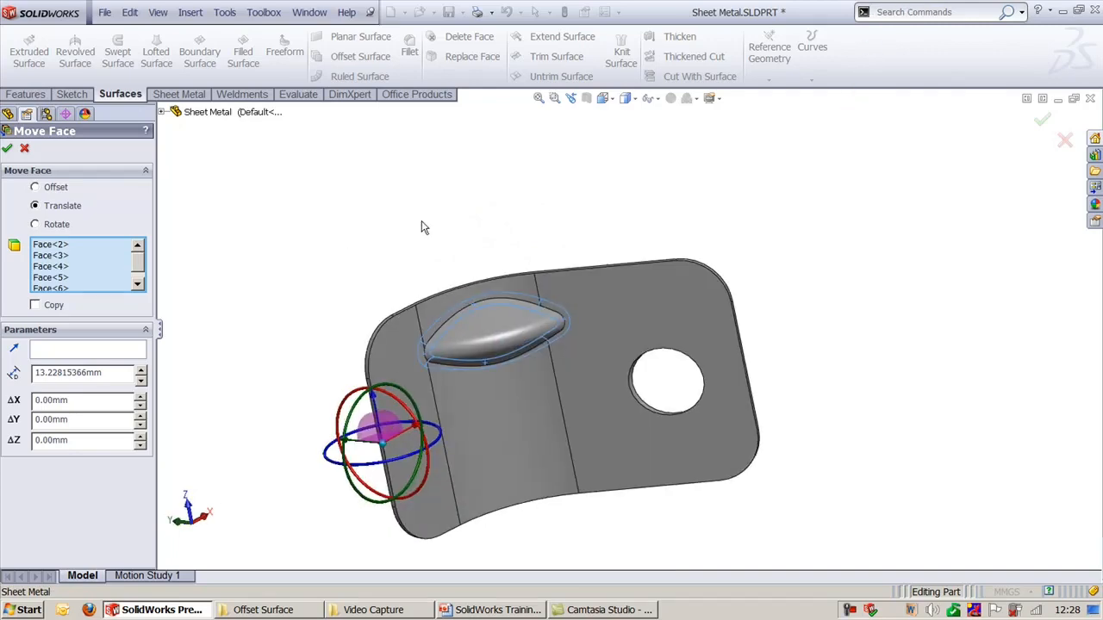
pyautogui.moveTo(570, 385); pyautogui.dragTo(573, 383)
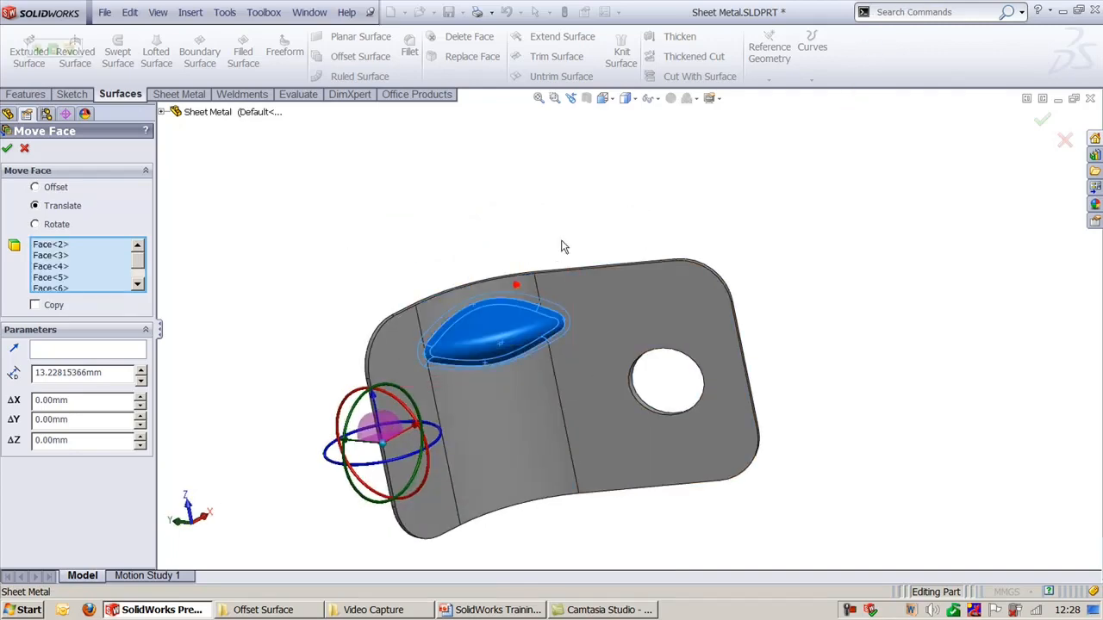
pyautogui.moveTo(564, 244); pyautogui.dragTo(431, 509, button='middle')
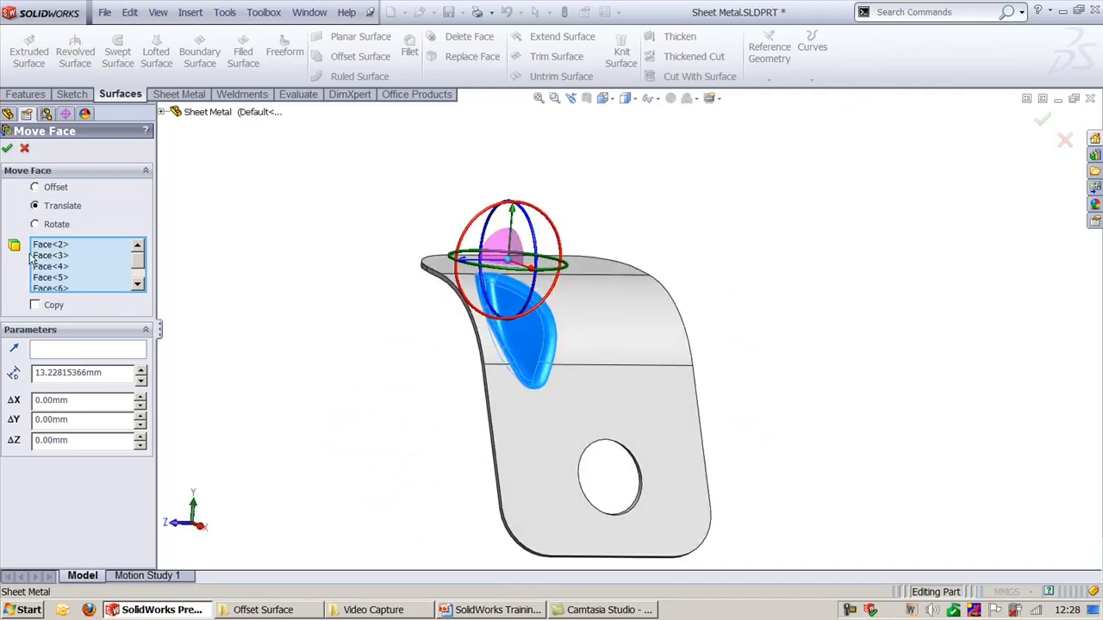
# Try translating the recess faces about -3.62 mm in Y with the triad.
pyautogui.click(50, 186)
pyautogui.moveTo(419, 285); pyautogui.dragTo(399, 367, button='middle')
pyautogui.click(55, 206)
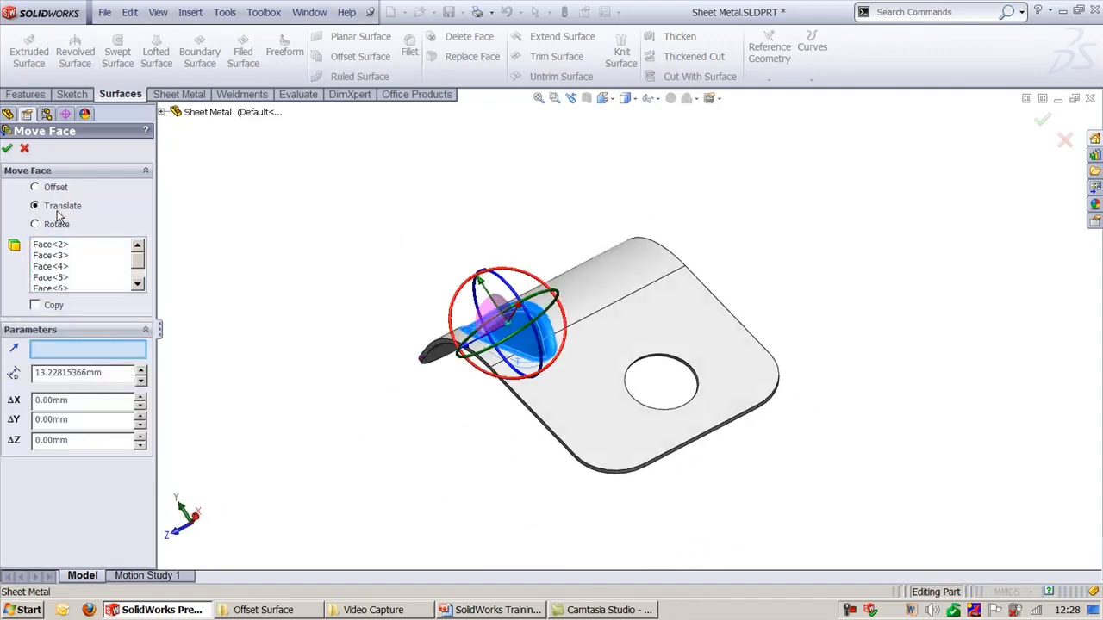
pyautogui.moveTo(536, 279); pyautogui.dragTo(457, 245, button='middle')
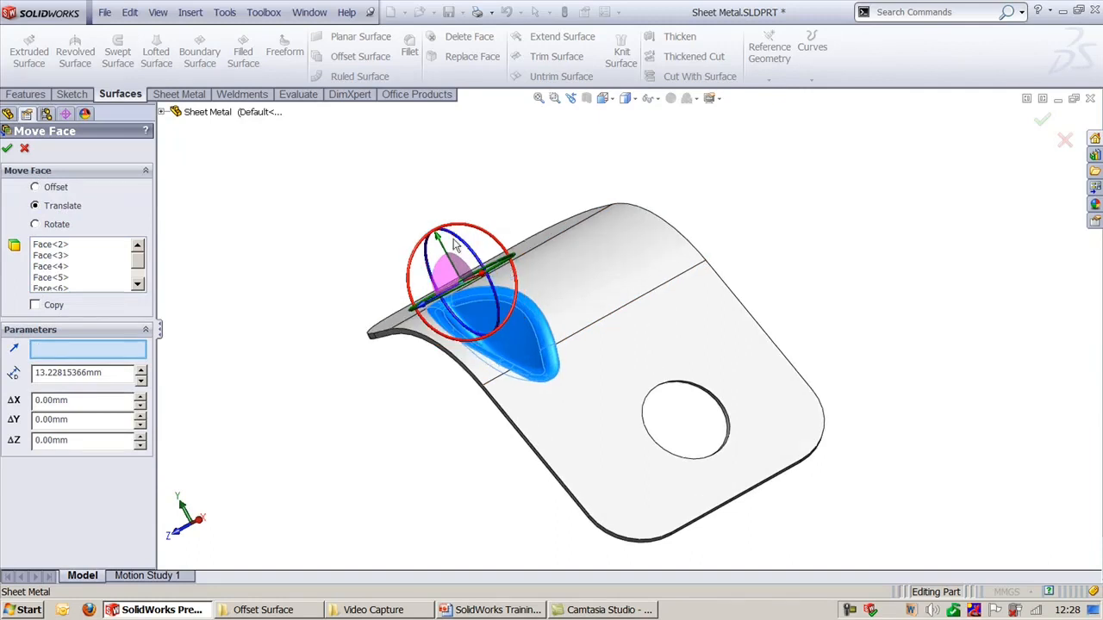
pyautogui.moveTo(441, 244)
pyautogui.mouseDown()
pyautogui.moveTo(436, 214)
pyautogui.moveTo(453, 261)
pyautogui.moveTo(441, 237)
pyautogui.mouseUp()
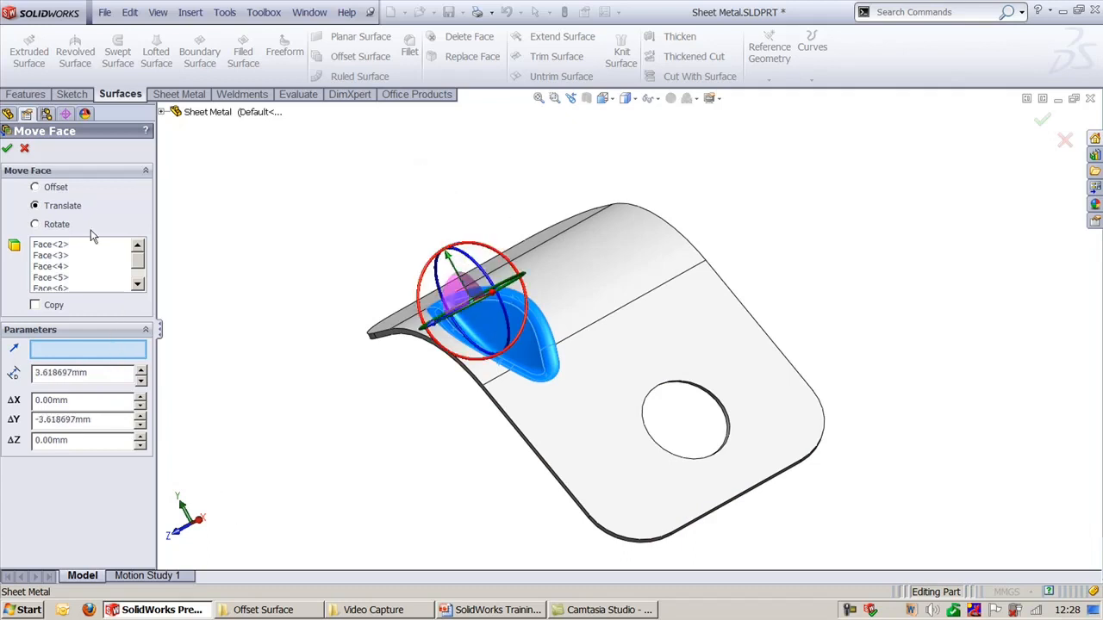
# Try the Rotate mode on the recess faces with the triad, and cancel the Move Face command.
pyautogui.click(35, 224)
pyautogui.moveTo(331, 285); pyautogui.dragTo(436, 319, button='middle')
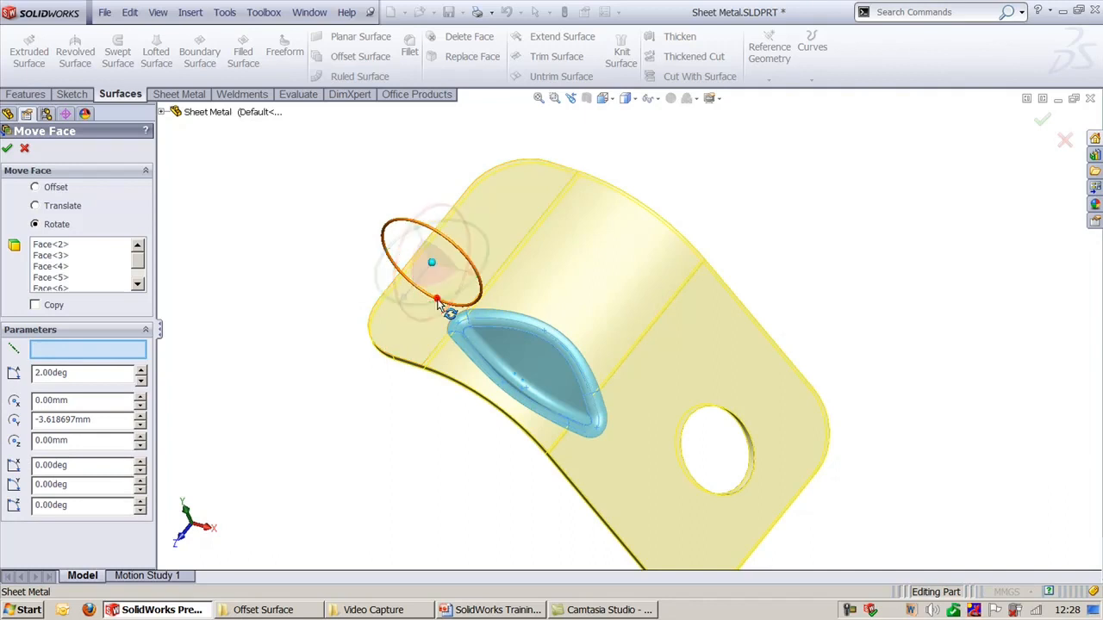
pyautogui.click(415, 307)
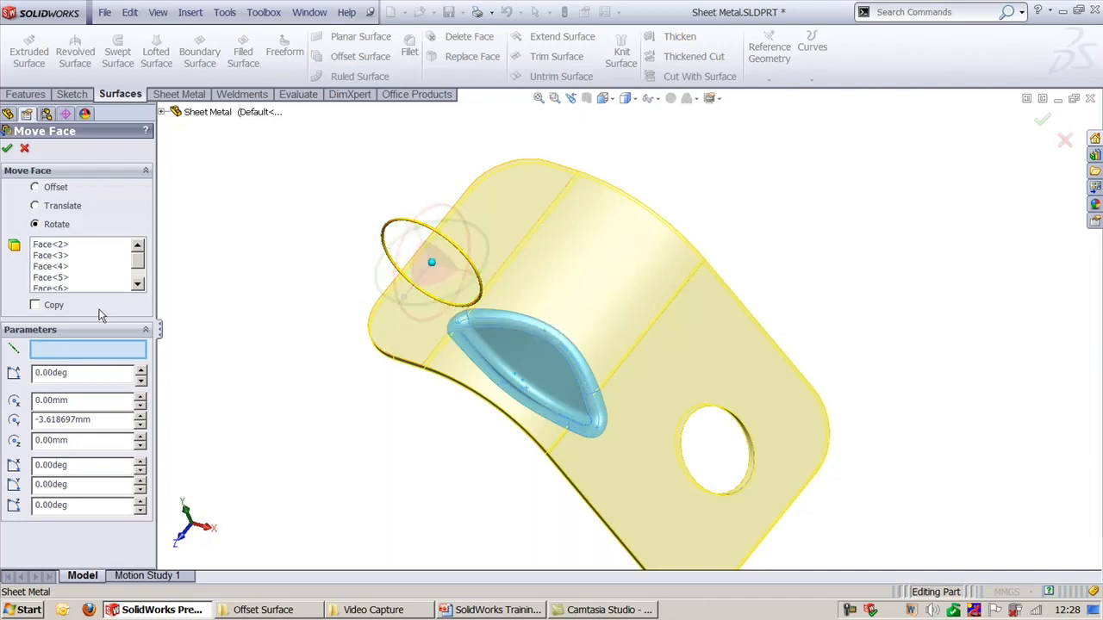
pyautogui.click(86, 256)
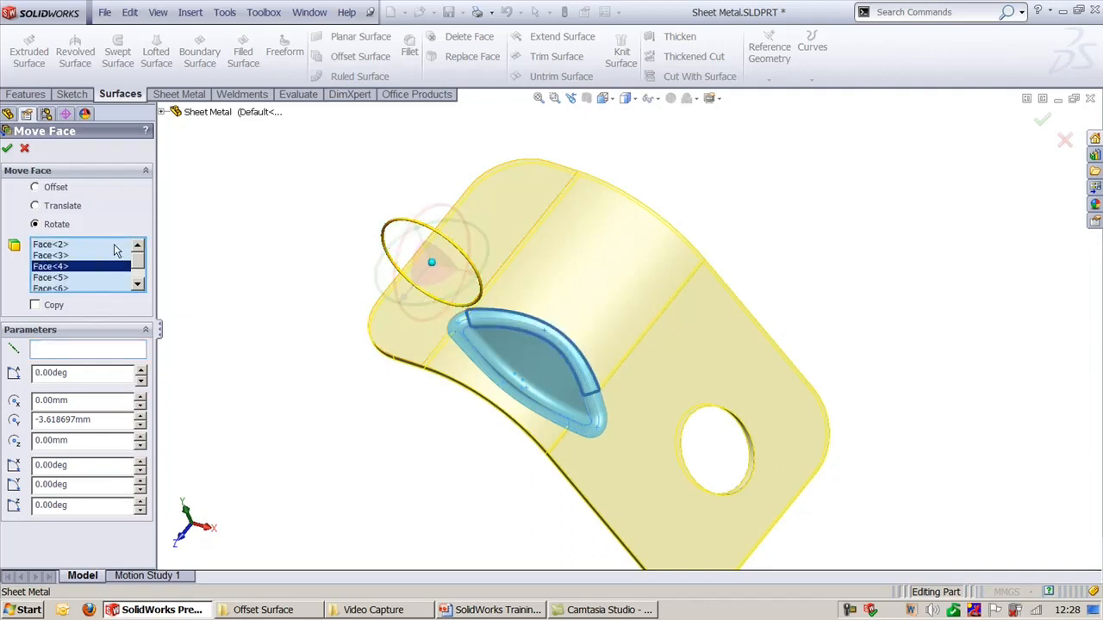
pyautogui.rightClick(114, 264)
pyautogui.click(162, 268)
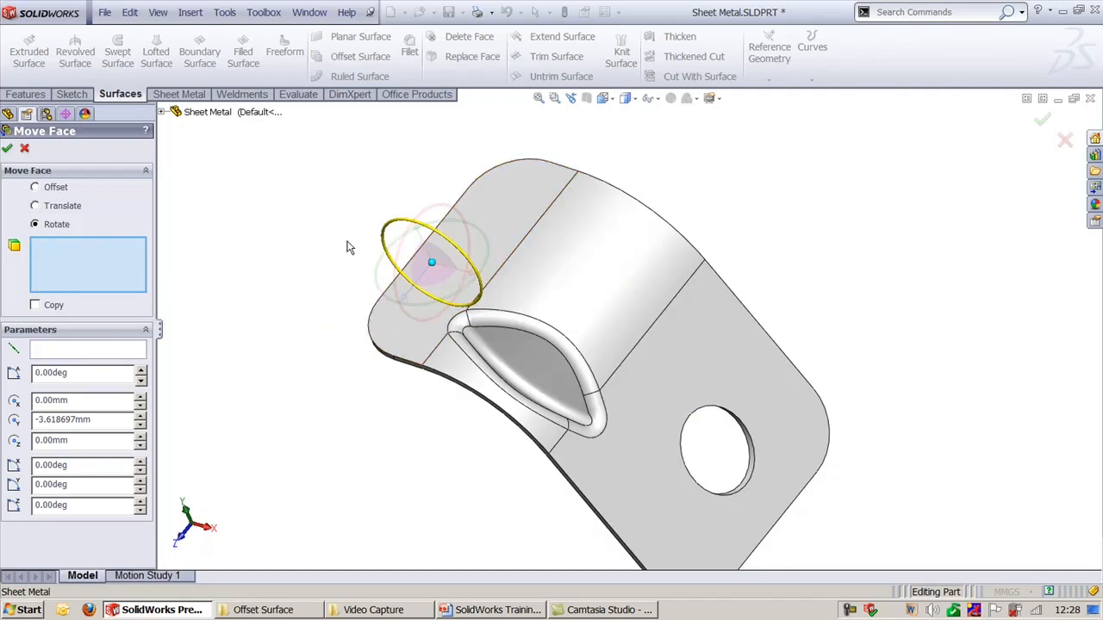
pyautogui.press('Escape')
# Delete the Move Face feature from the bracket.
pyautogui.click(290, 339)
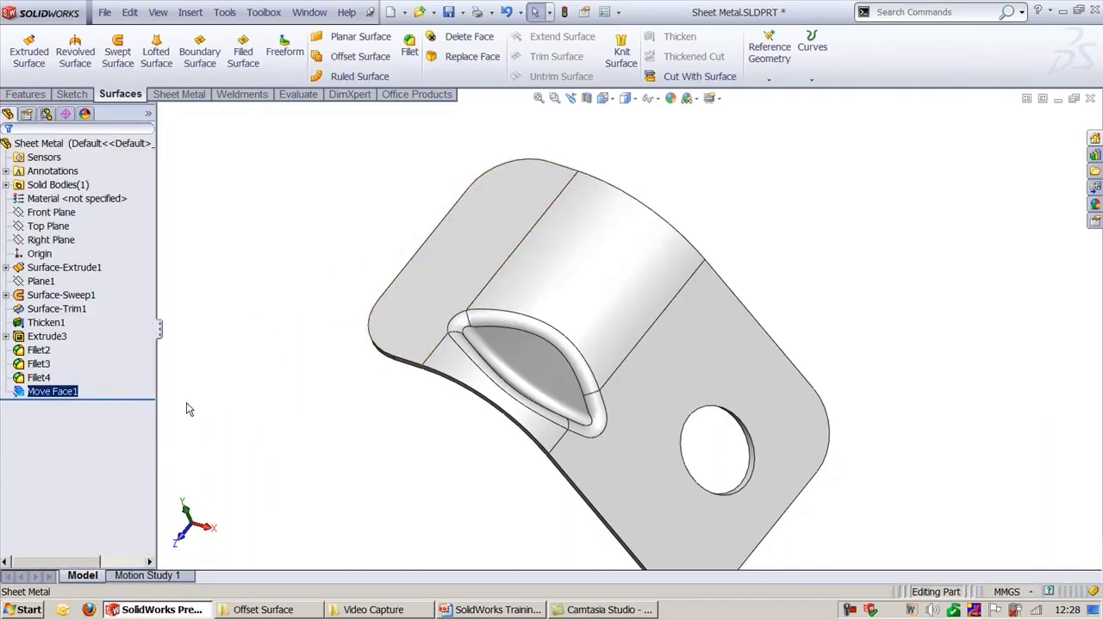
pyautogui.rightClick(53, 392)
pyautogui.click(114, 445)
pyautogui.click(295, 257)
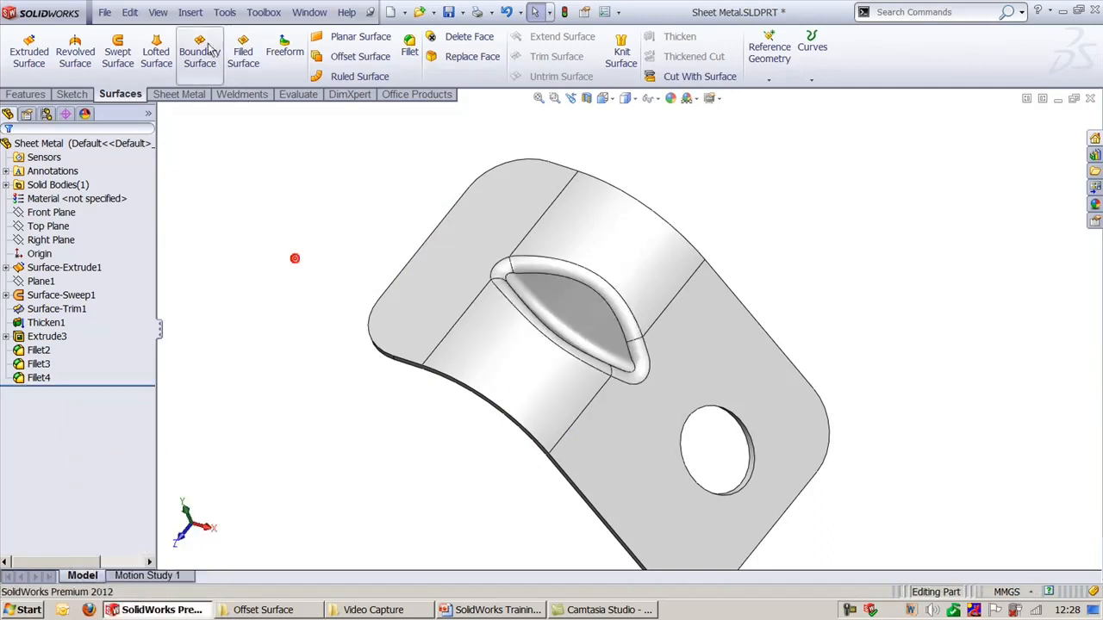
# Start Move Face on the bracket and select all faces of the recess, including those on the underside.
pyautogui.click(190, 12)
pyautogui.moveTo(241, 167)
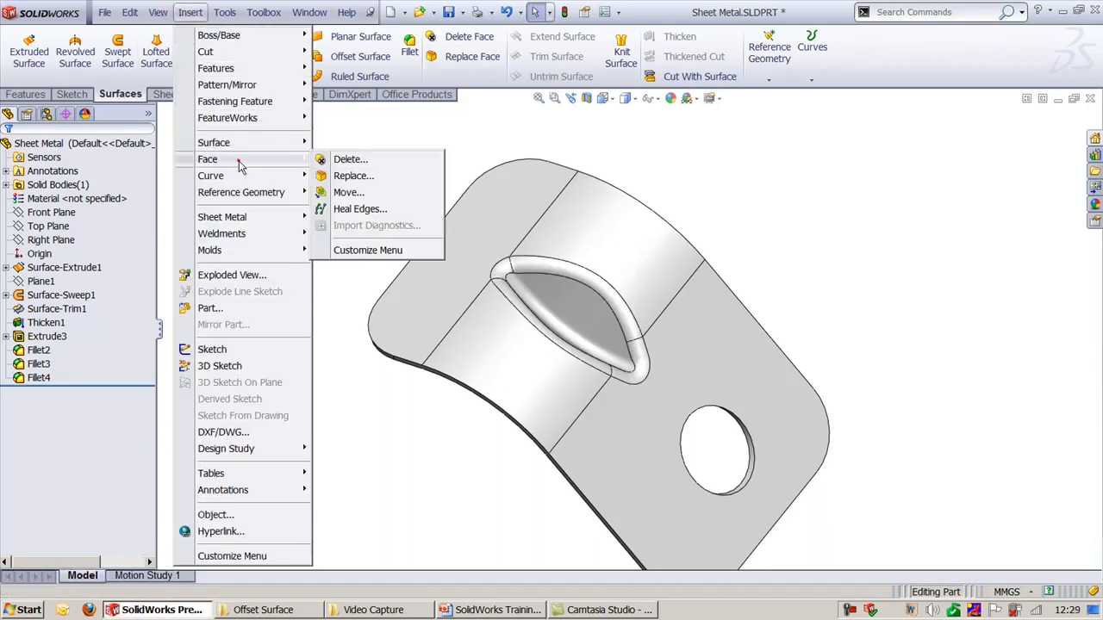
pyautogui.click(349, 193)
pyautogui.moveTo(530, 225); pyautogui.dragTo(556, 268, button='middle')
pyautogui.moveTo(504, 127); pyautogui.dragTo(676, 326)
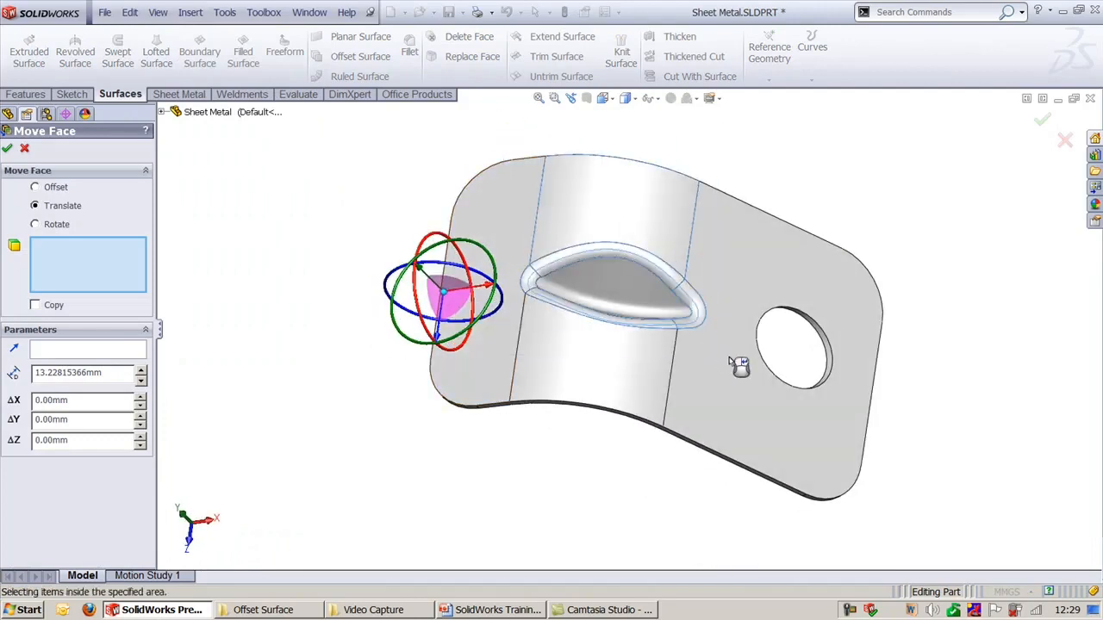
pyautogui.moveTo(592, 458); pyautogui.dragTo(588, 117, button='middle')
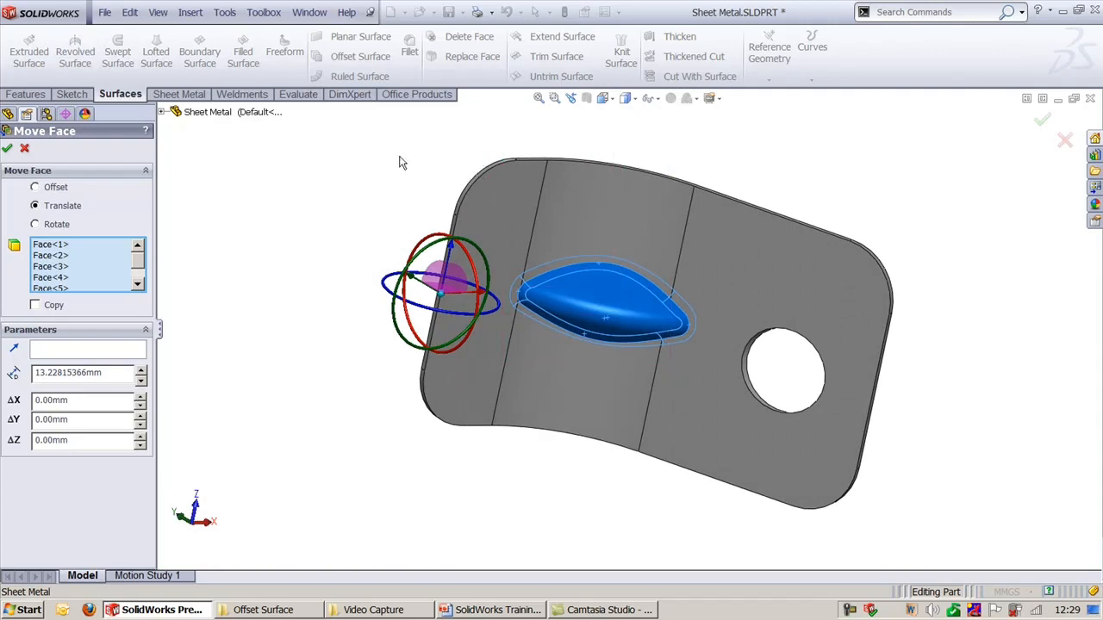
pyautogui.moveTo(400, 162); pyautogui.dragTo(386, 465, button='middle')
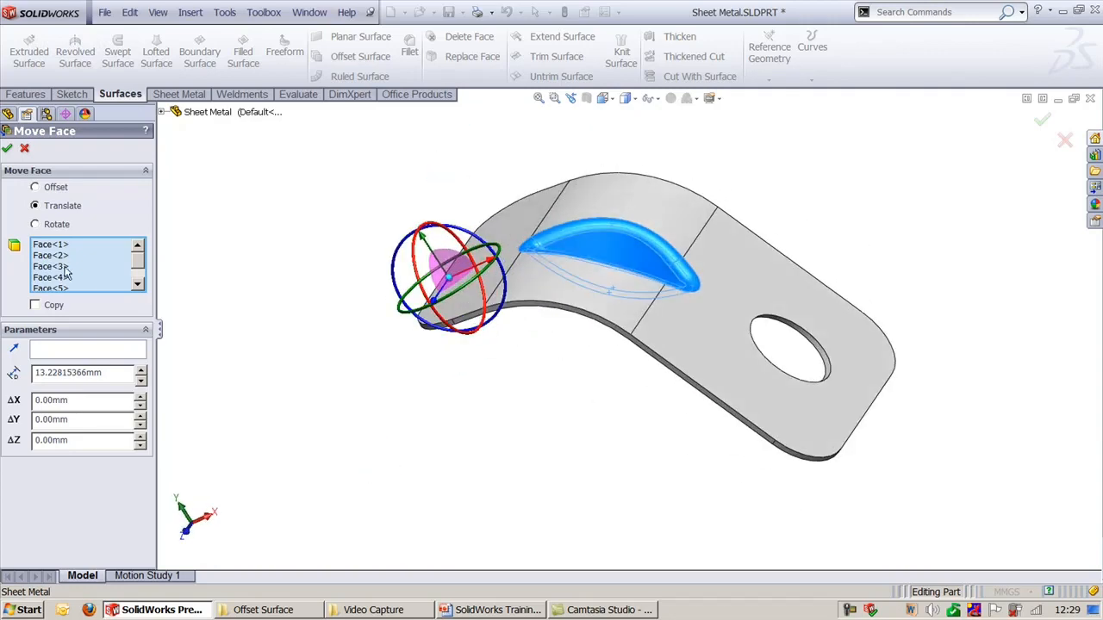
# Switch to Rotate mode, place the triad at the recess, and rotate the selected faces 13 degrees about Y.
pyautogui.click(53, 225)
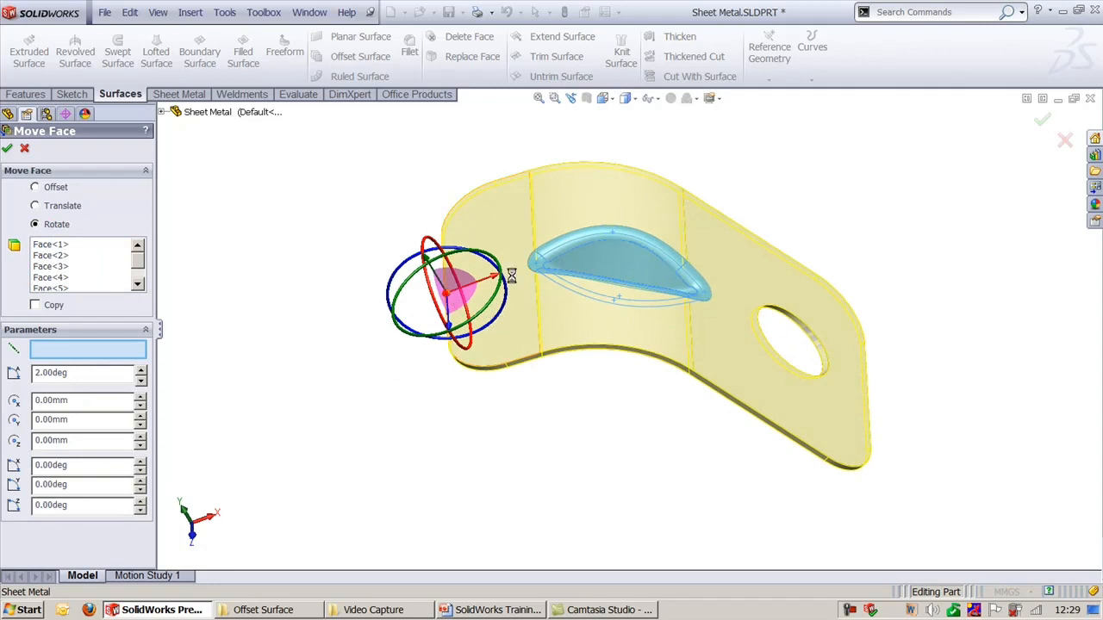
pyautogui.moveTo(446, 293); pyautogui.dragTo(590, 254)
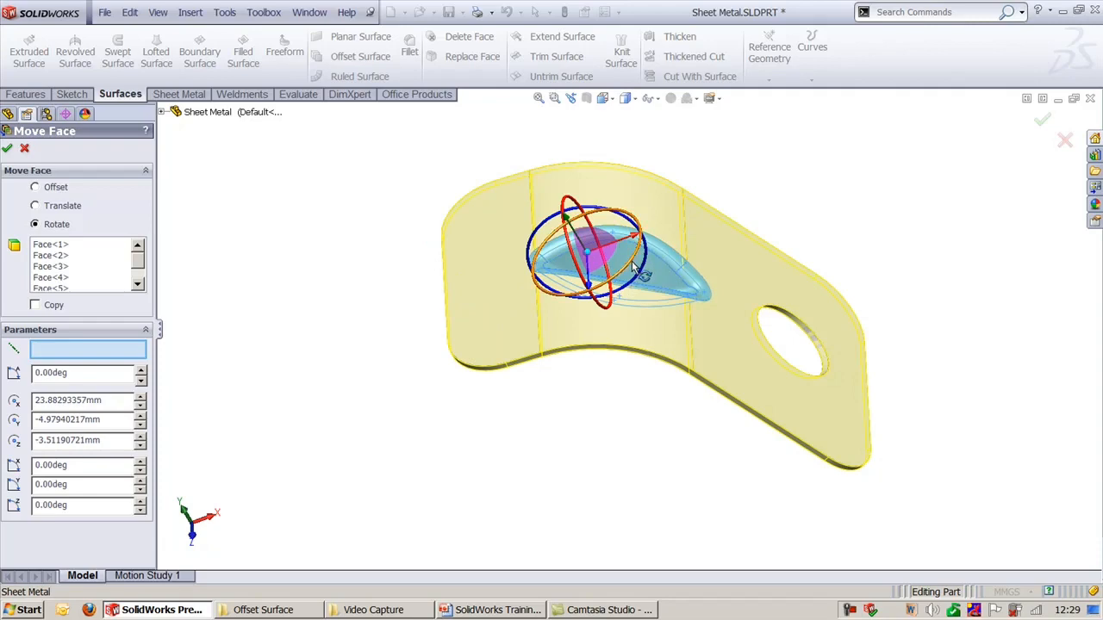
pyautogui.moveTo(635, 248); pyautogui.dragTo(639, 250)
pyautogui.moveTo(672, 443); pyautogui.dragTo(551, 412, button='middle')
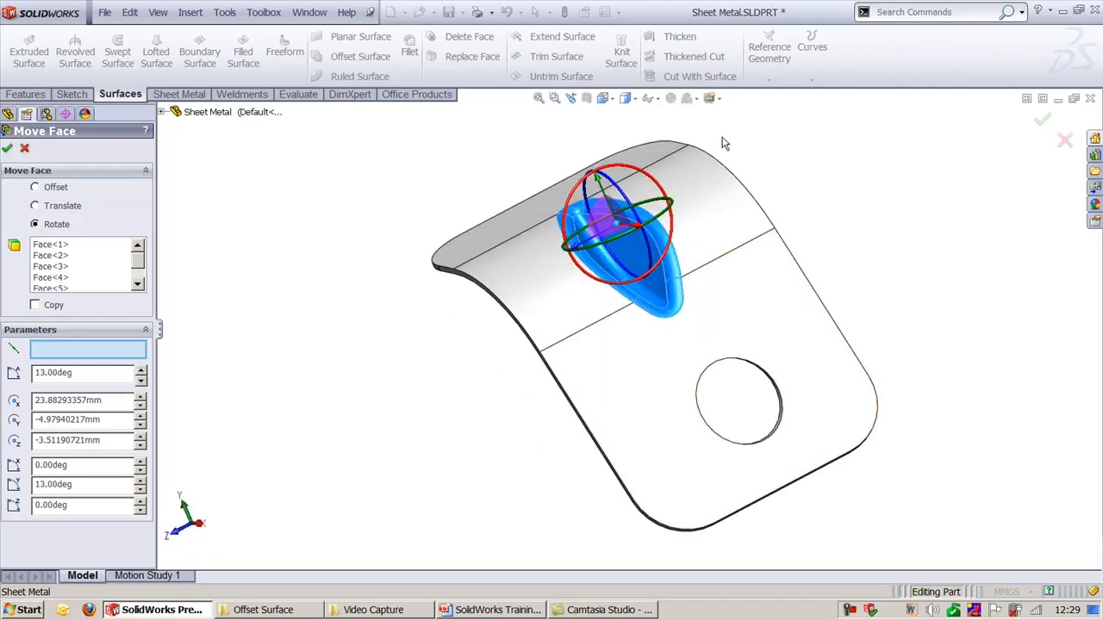
# Try the straight edge on the bracket's side as the rotation axis for the recess faces, and cancel Move Face.
pyautogui.moveTo(732, 227); pyautogui.dragTo(785, 256, button='middle')
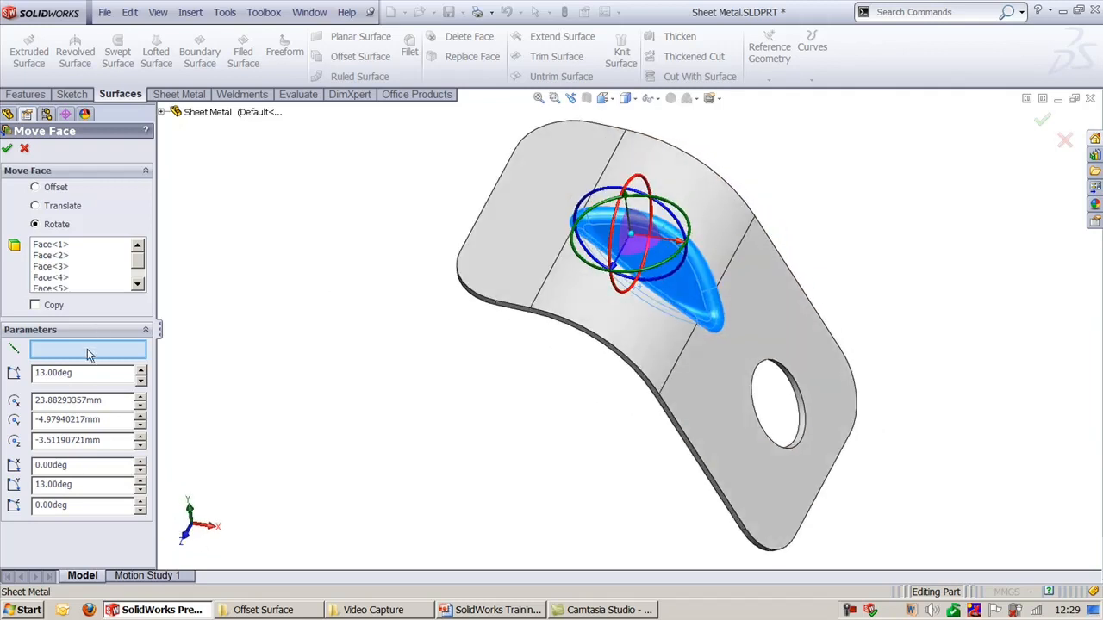
pyautogui.click(512, 307)
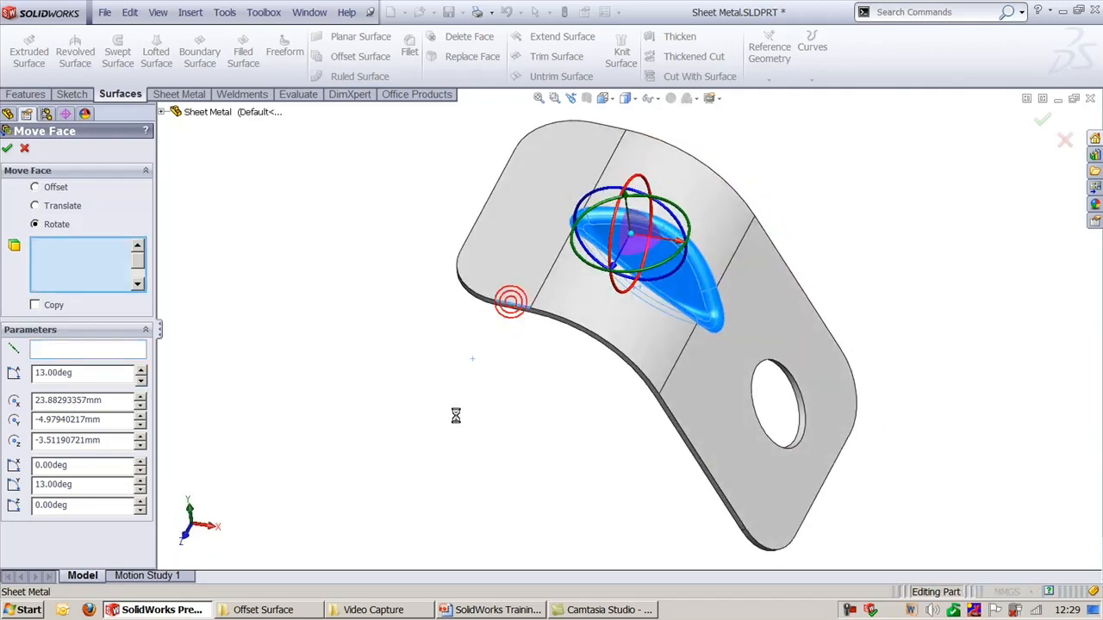
pyautogui.click(85, 377)
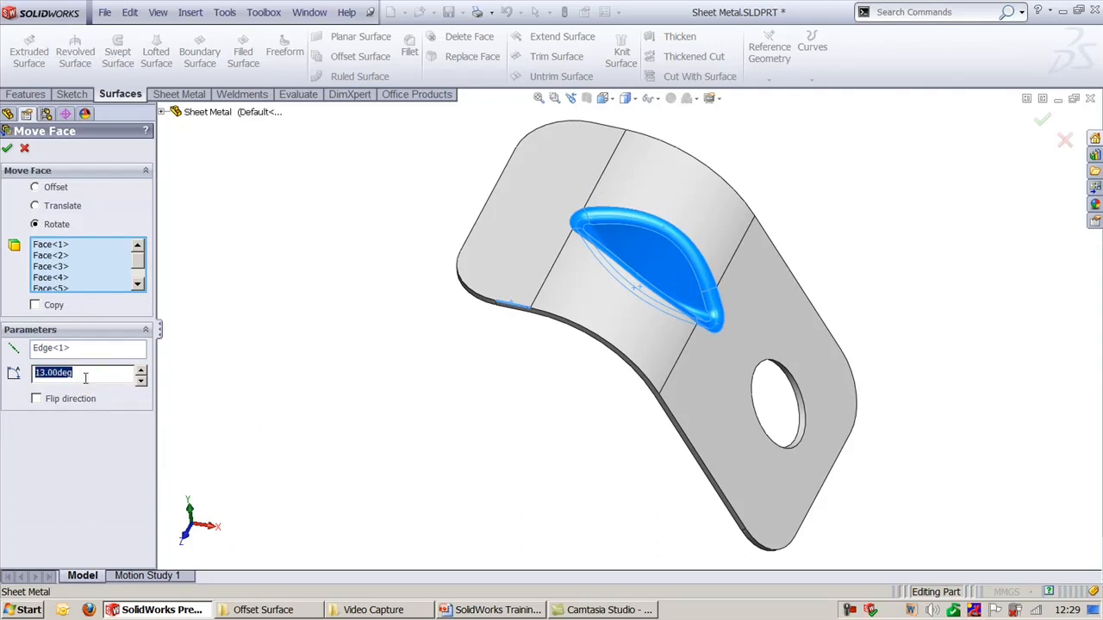
pyautogui.click(84, 348)
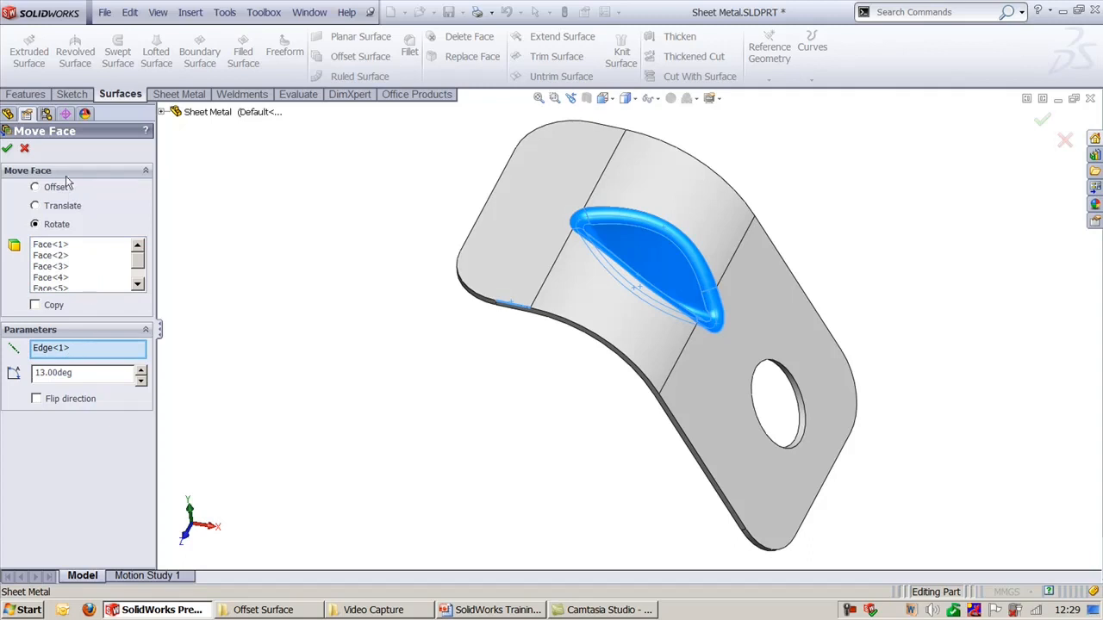
pyautogui.click(25, 150)
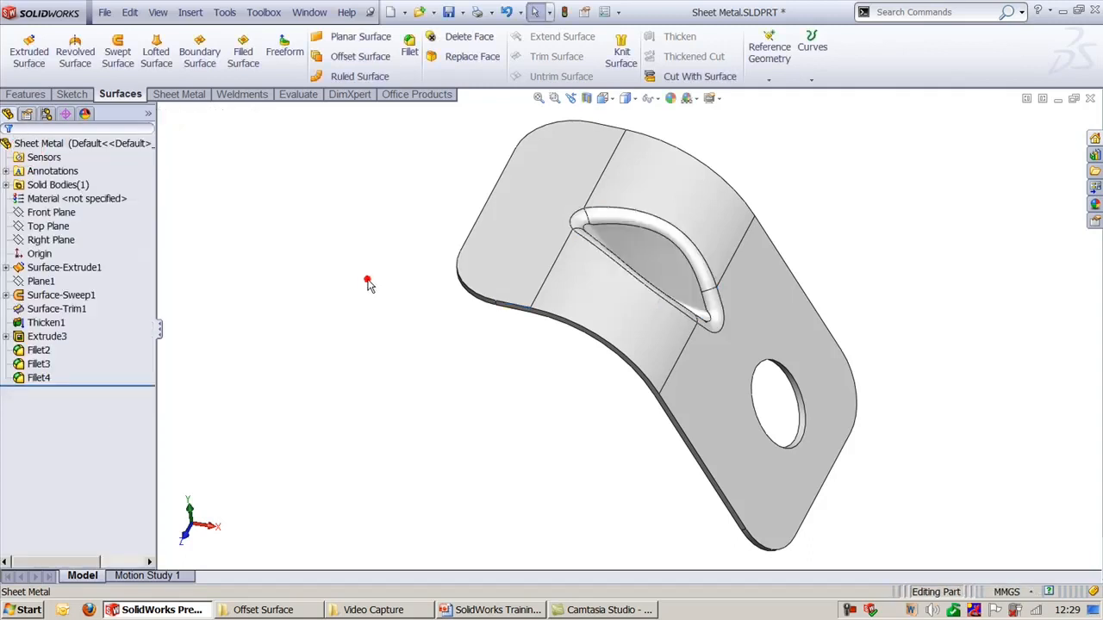
pyautogui.hotkey('ctrl', '7')
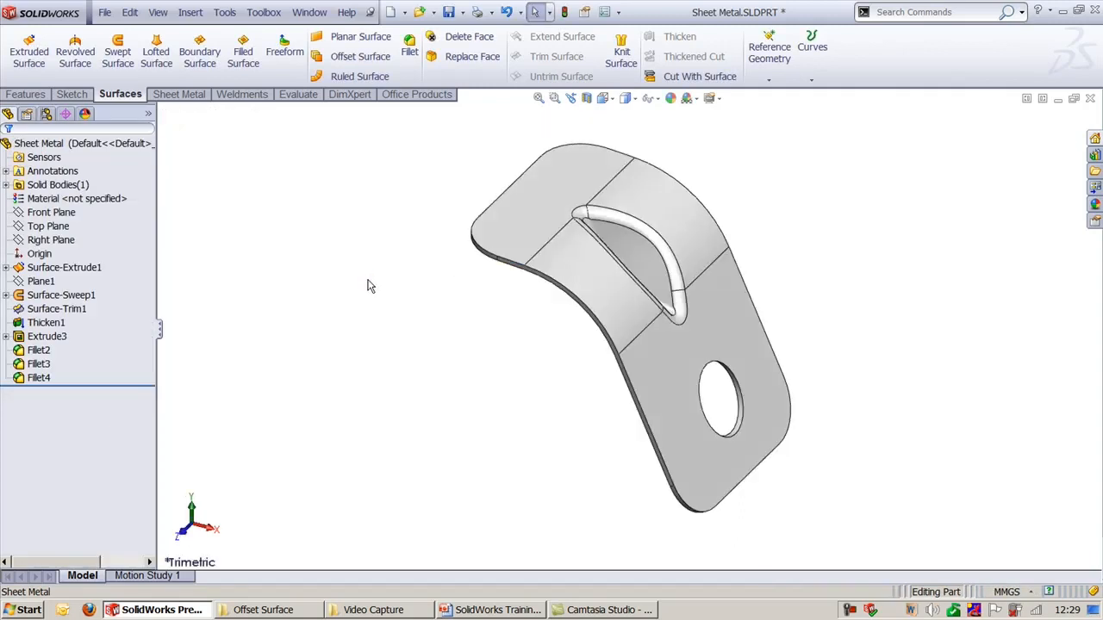
# Check the Surface Modeling 03 slide in PowerPoint, and switch to the Helmet deisgn for book part in SolidWorks.
pyautogui.click(496, 609)
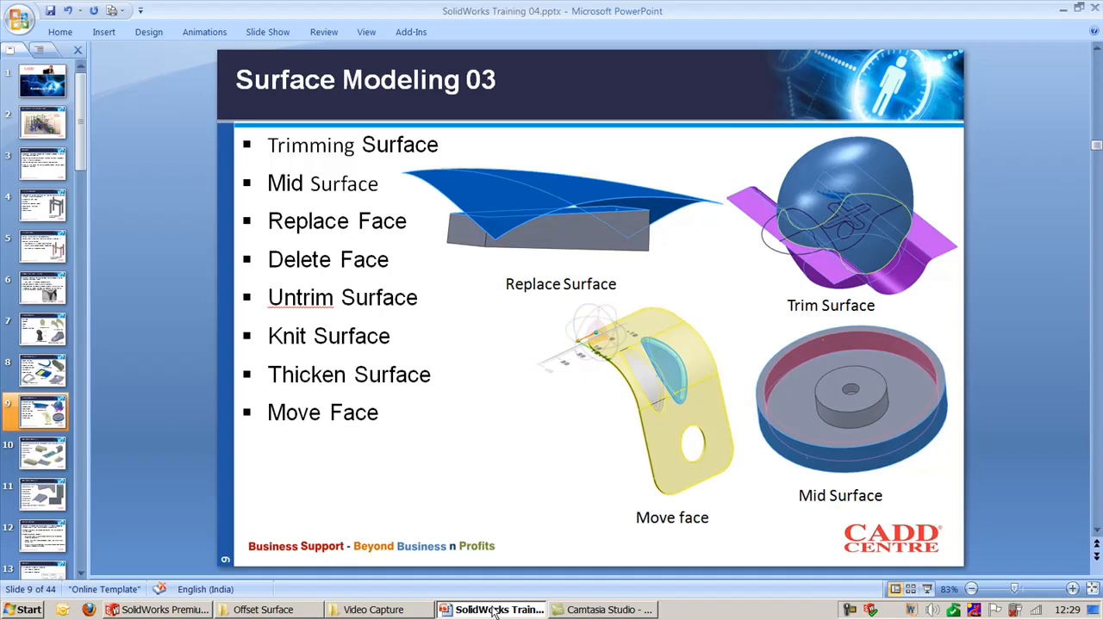
pyautogui.click(494, 612)
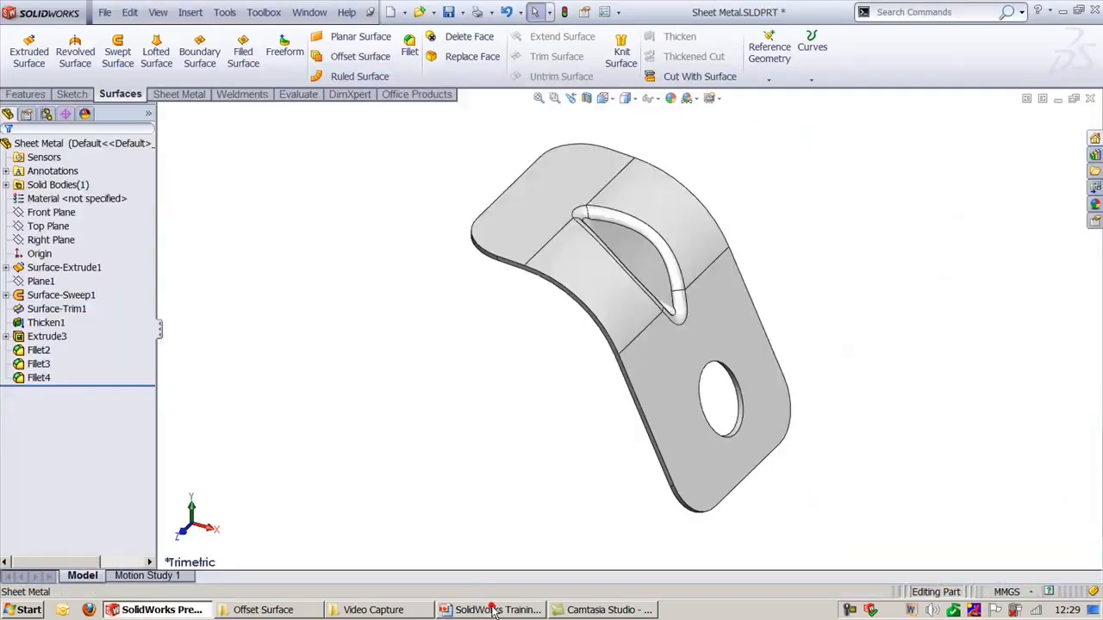
pyautogui.click(310, 12)
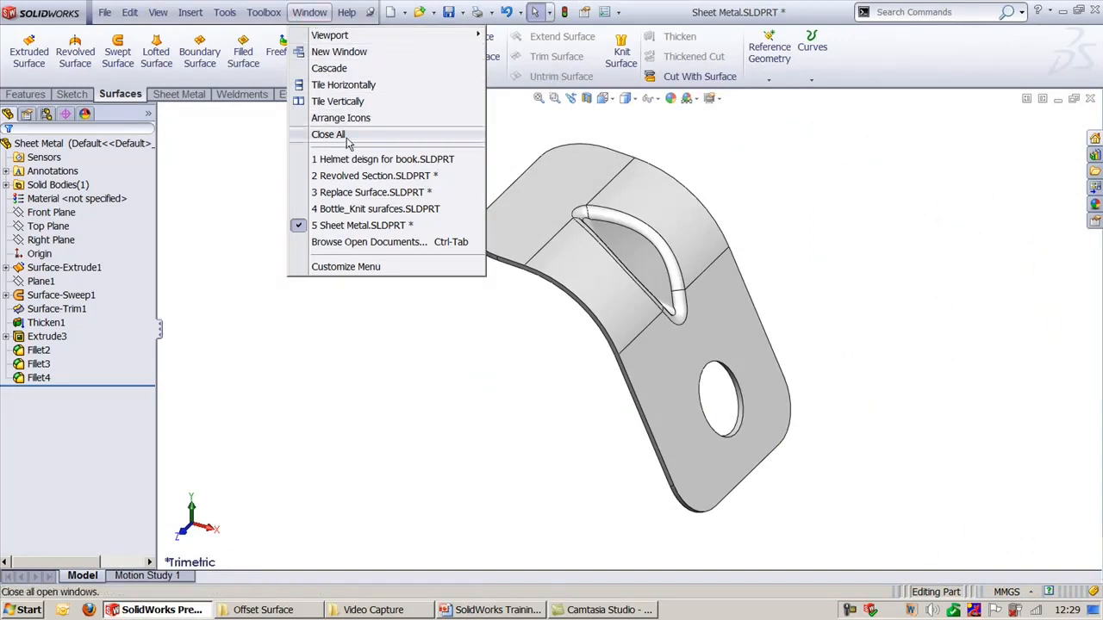
pyautogui.click(363, 162)
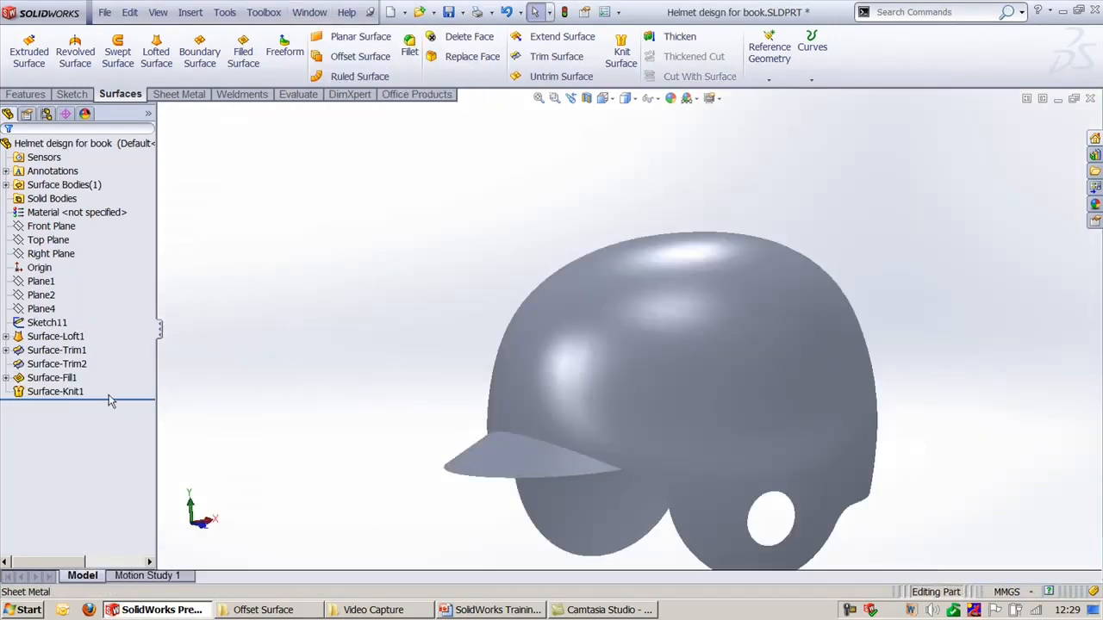
# Roll the helmet's feature history back to just before Surface-Trim2, and delete Surface-Trim1.
pyautogui.moveTo(111, 393); pyautogui.dragTo(101, 329)
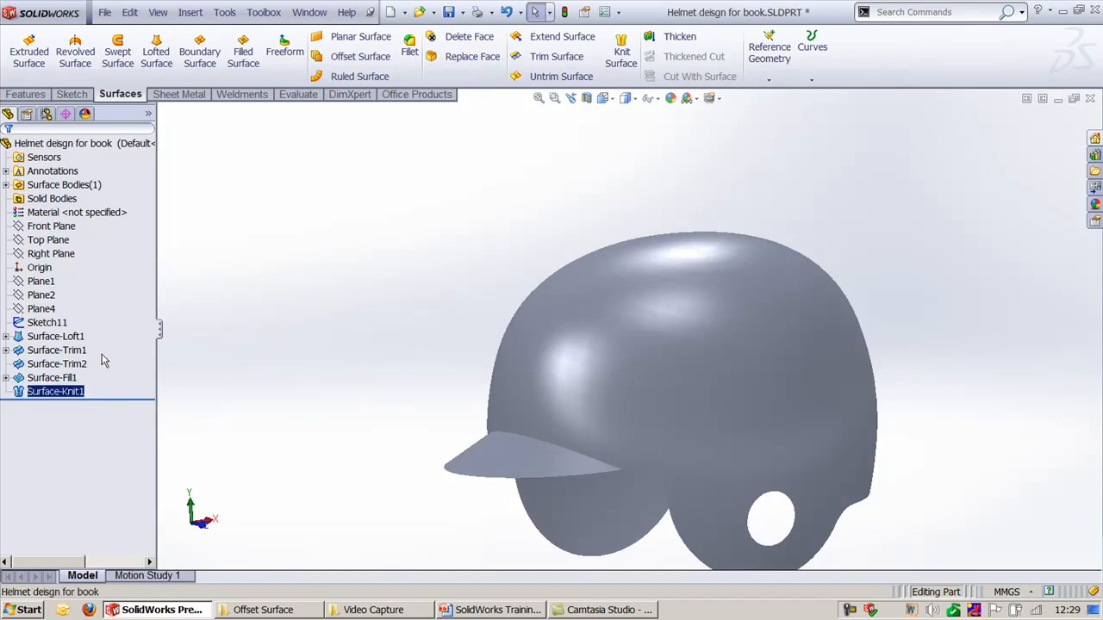
pyautogui.click(197, 379)
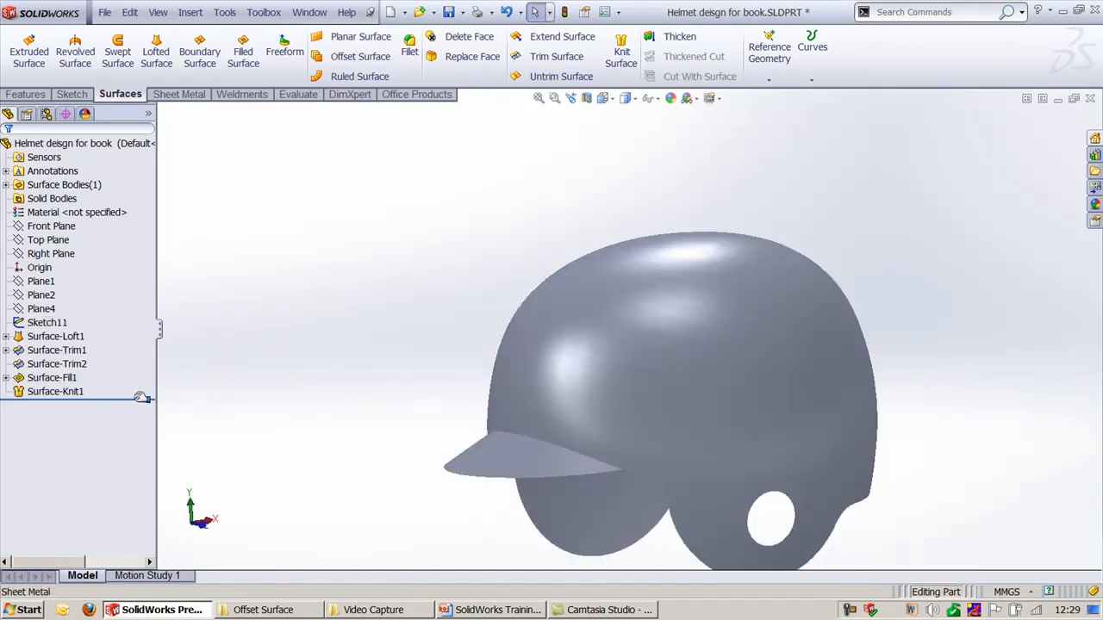
pyautogui.moveTo(140, 397); pyautogui.dragTo(138, 357)
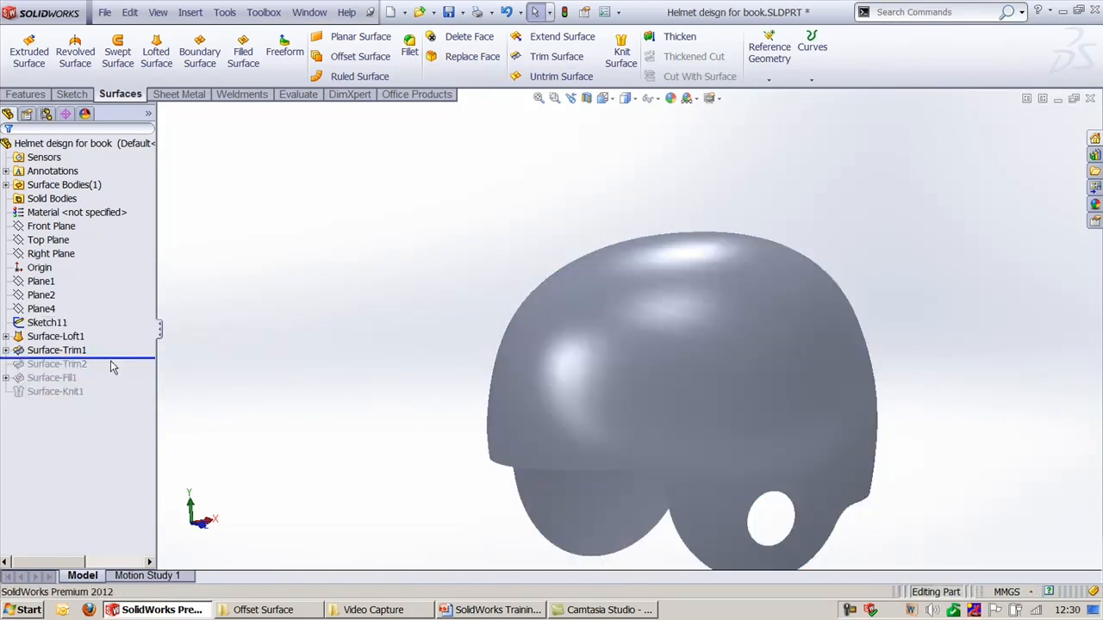
pyautogui.moveTo(128, 360)
pyautogui.mouseDown()
pyautogui.moveTo(130, 343)
pyautogui.moveTo(128, 357)
pyautogui.mouseUp()
pyautogui.click(59, 350)
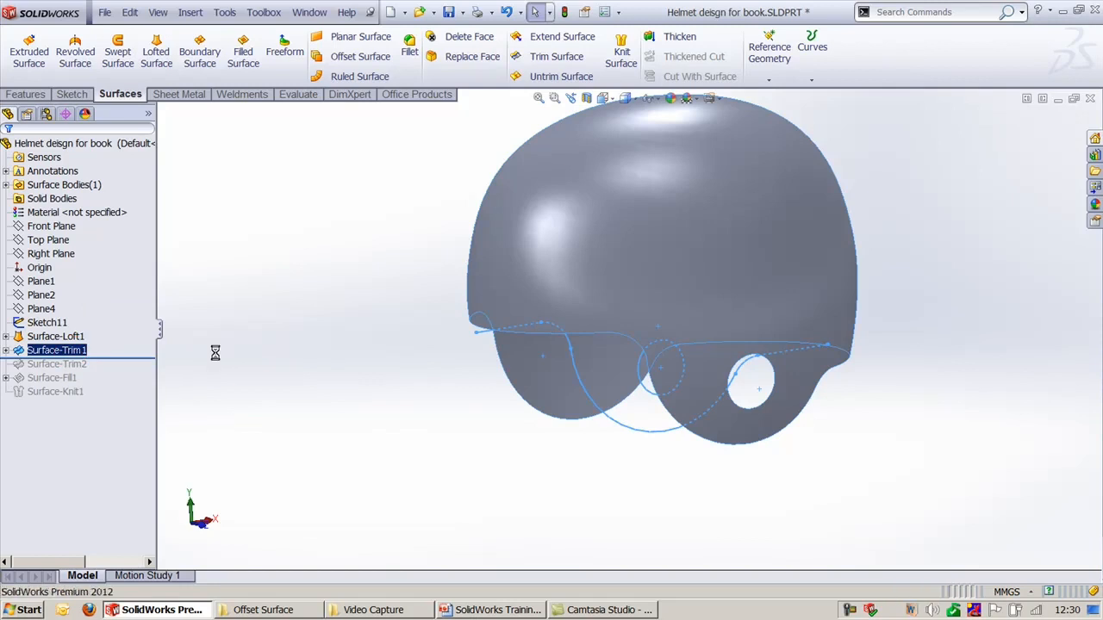
pyautogui.press('Delete')
# Examine the profile sketches of the helmet's loft as well as Sketch11 and Sketch6.
pyautogui.moveTo(418, 315); pyautogui.dragTo(422, 374, button='middle')
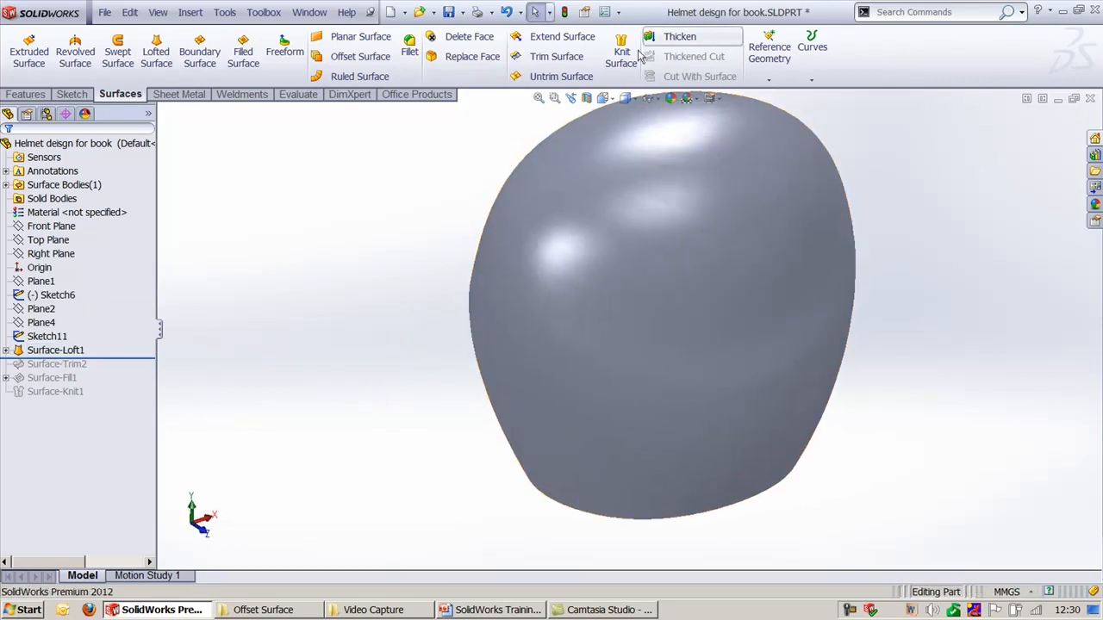
pyautogui.click(53, 350)
pyautogui.click(6, 350)
pyautogui.click(52, 364)
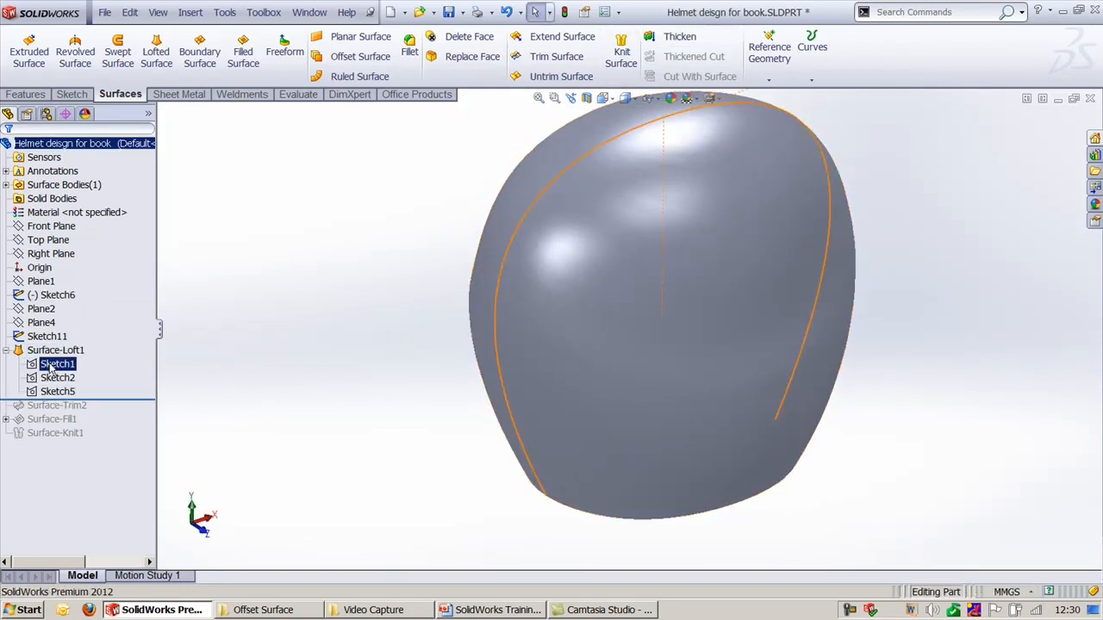
pyautogui.click(53, 391)
pyautogui.click(48, 336)
pyautogui.keyDown('ctrl'); pyautogui.click(44, 296); pyautogui.keyUp('ctrl')
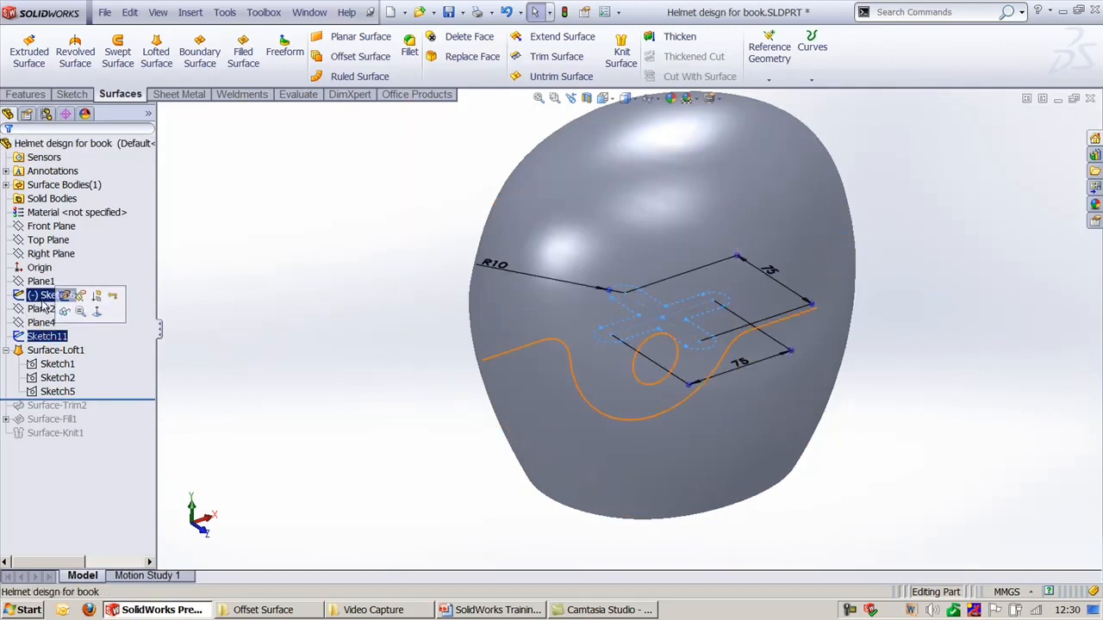
pyautogui.click(42, 297)
pyautogui.click(257, 345)
pyautogui.click(68, 295)
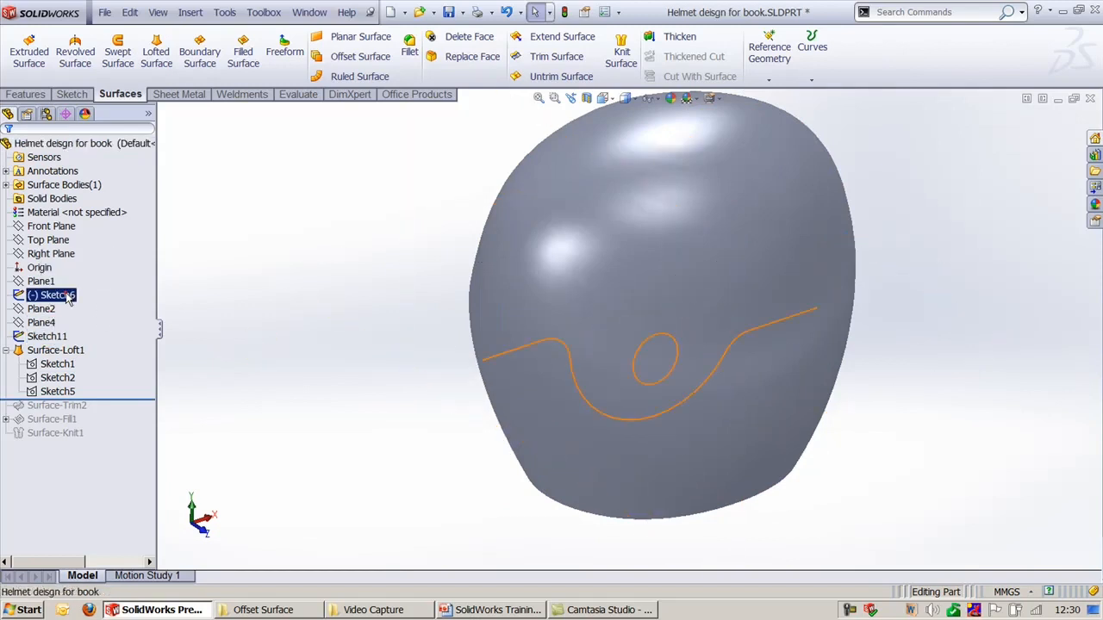
pyautogui.moveTo(320, 325)
pyautogui.mouseDown(button='middle')
pyautogui.moveTo(345, 362)
pyautogui.moveTo(233, 517)
pyautogui.moveTo(233, 228)
pyautogui.moveTo(293, 295)
pyautogui.mouseUp(button='middle')
pyautogui.click(61, 298)
pyautogui.click(69, 272)
pyautogui.click(58, 295)
pyautogui.click(79, 278)
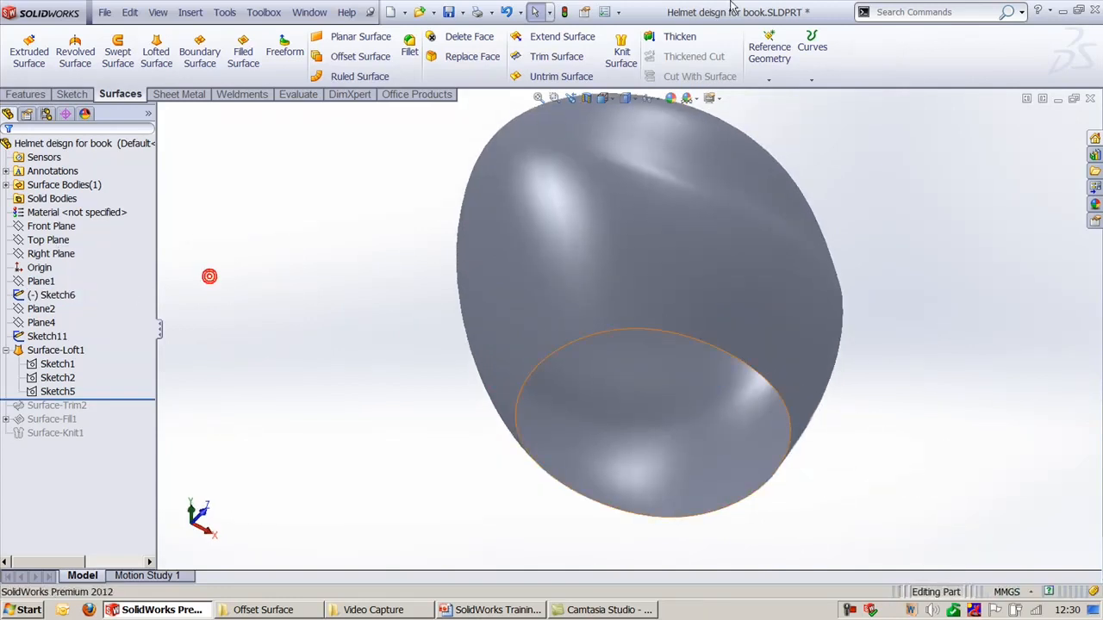
# Extrude Sketch6 as a surface with the Mid Plane end condition, deep enough to extend past both sides of the helmet.
pyautogui.click(29, 54)
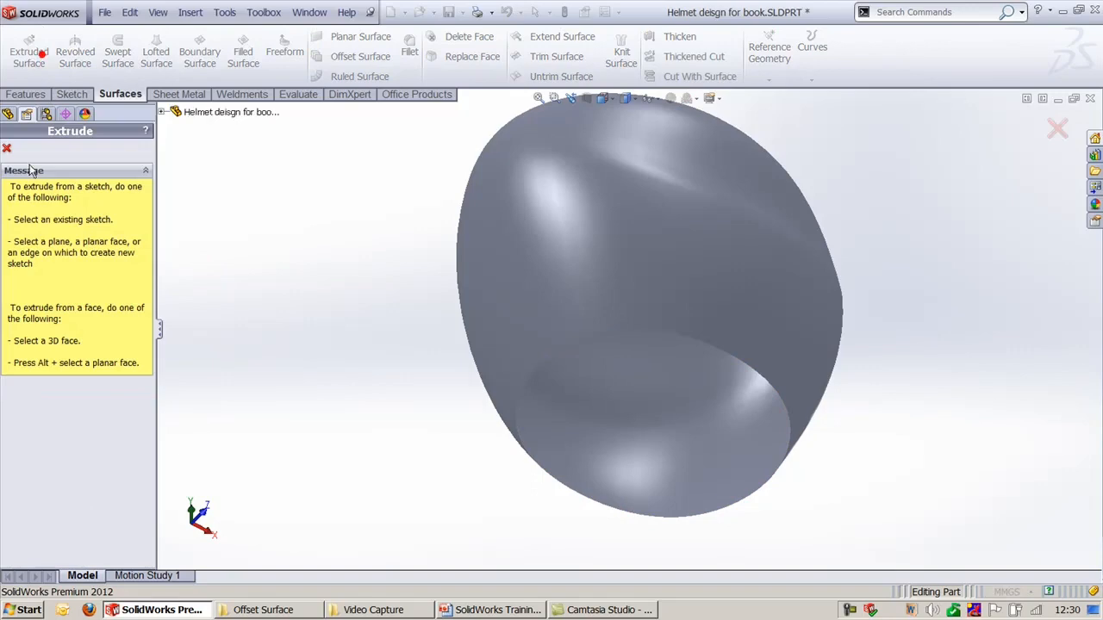
pyautogui.click(161, 113)
pyautogui.click(221, 266)
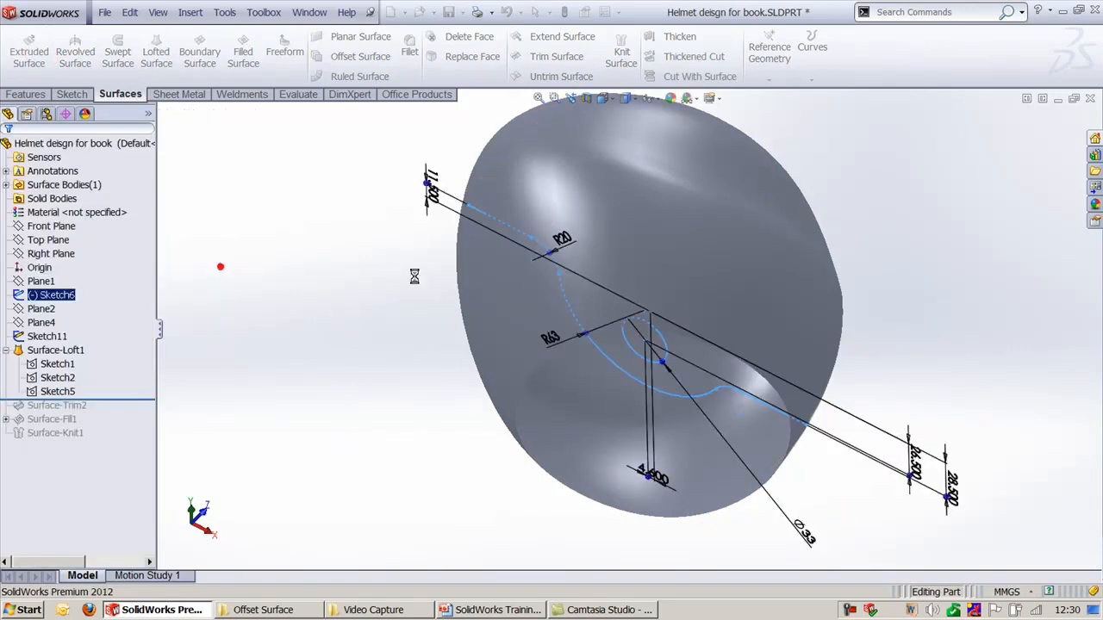
pyautogui.moveTo(414, 275)
pyautogui.mouseDown(button='middle')
pyautogui.moveTo(468, 315)
pyautogui.moveTo(463, 488)
pyautogui.moveTo(473, 457)
pyautogui.mouseUp(button='middle')
pyautogui.click(75, 235)
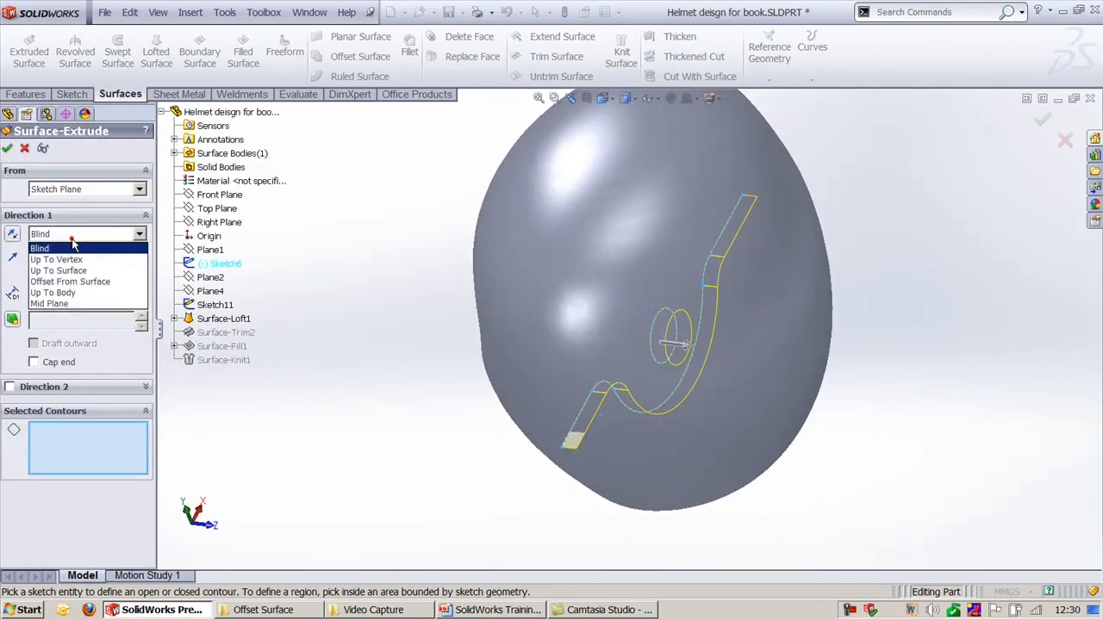
pyautogui.click(69, 302)
pyautogui.moveTo(727, 347); pyautogui.dragTo(955, 360)
pyautogui.click(956, 175)
# Try Trim Surface with the loft as trim tool and the outer sheet and tube of the extrusion for removal, and clear the selections.
pyautogui.moveTo(956, 175)
pyautogui.mouseDown(button='middle')
pyautogui.moveTo(879, 254)
pyautogui.moveTo(770, 212)
pyautogui.moveTo(775, 204)
pyautogui.mouseUp(button='middle')
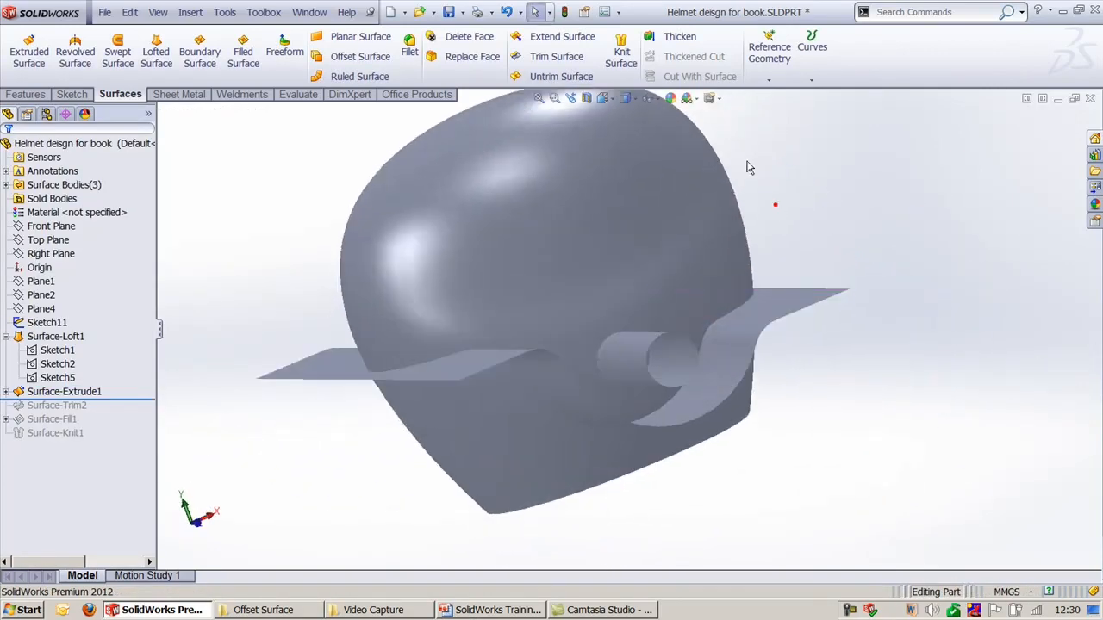
pyautogui.click(556, 57)
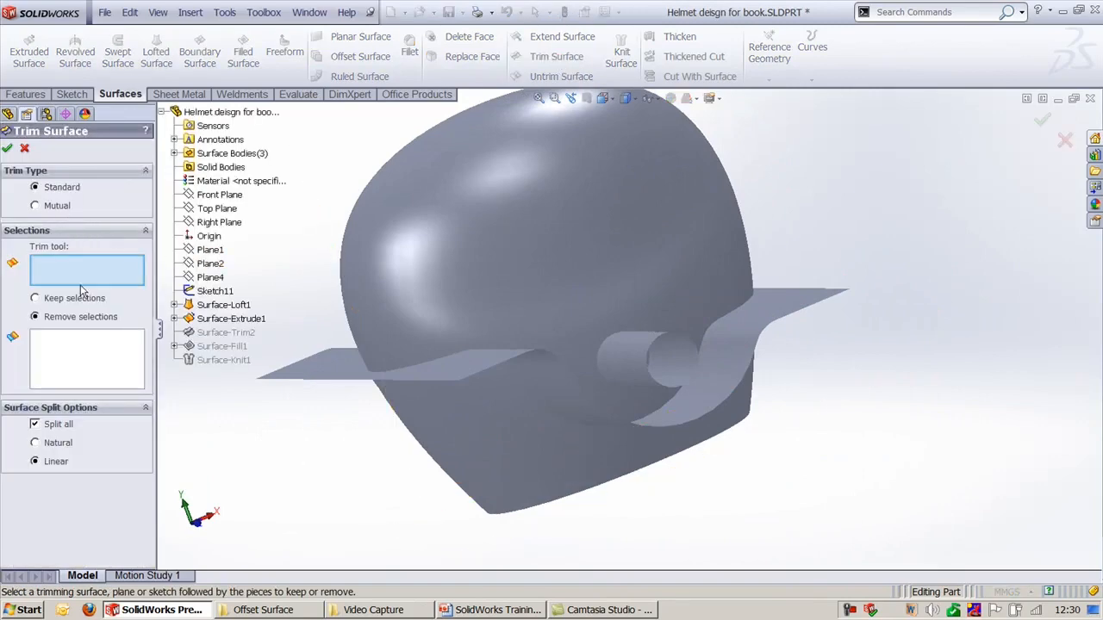
pyautogui.click(448, 241)
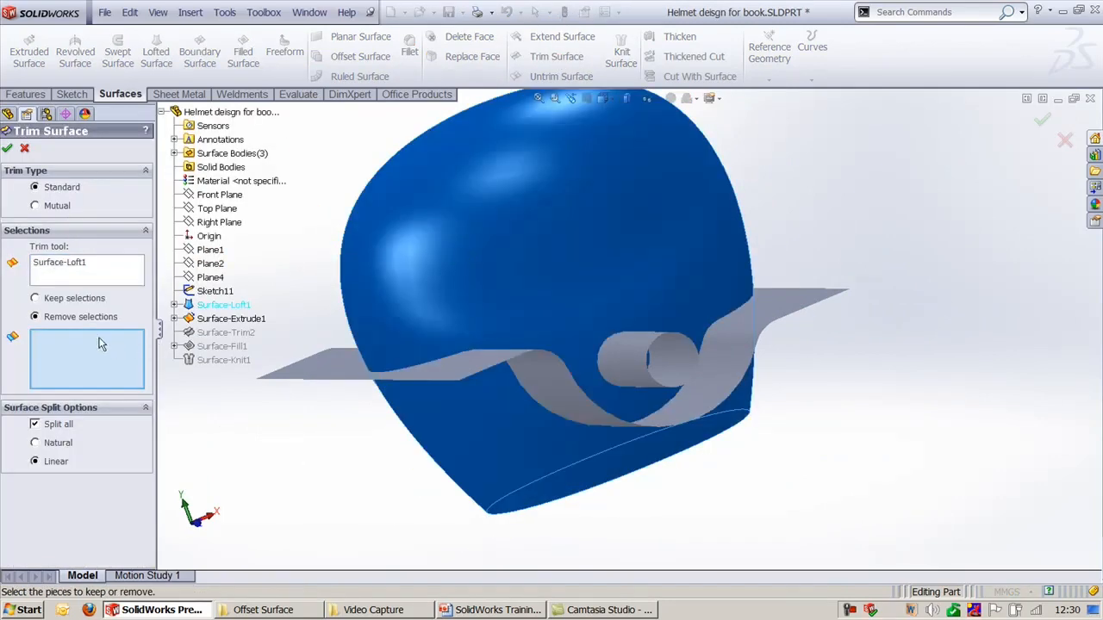
pyautogui.moveTo(328, 411); pyautogui.dragTo(665, 452, button='middle')
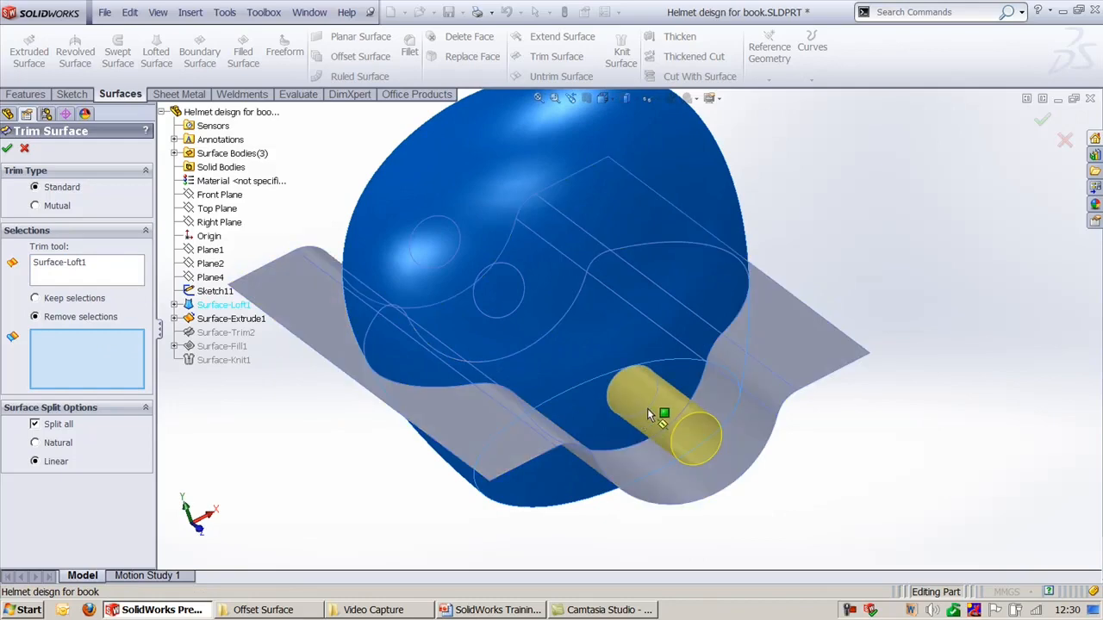
pyautogui.click(648, 410)
pyautogui.click(802, 362)
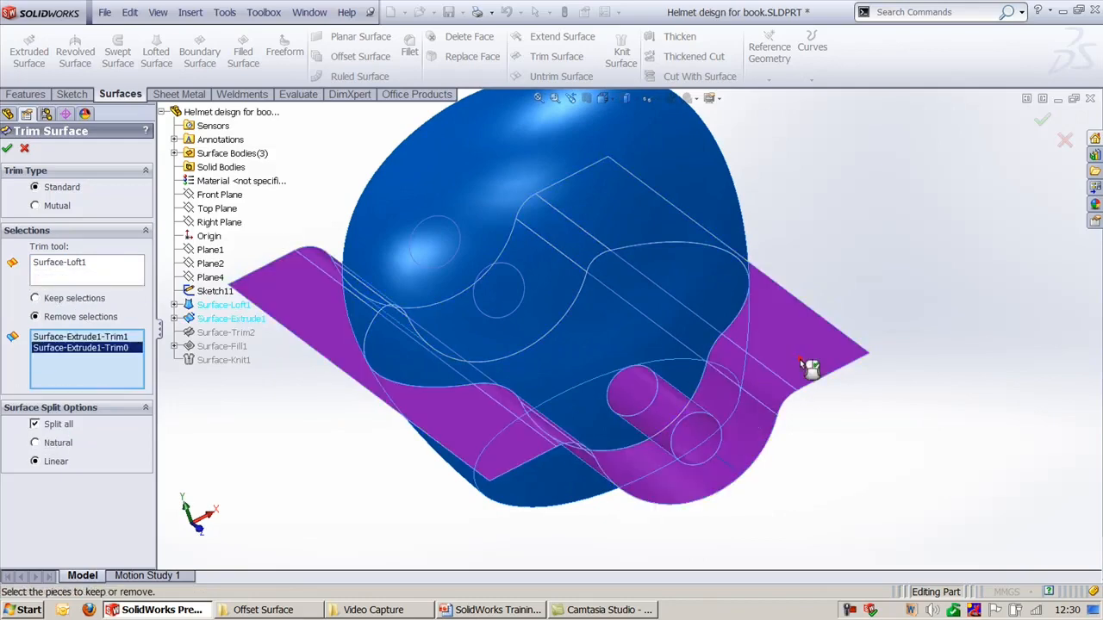
pyautogui.rightClick(114, 276)
pyautogui.click(142, 278)
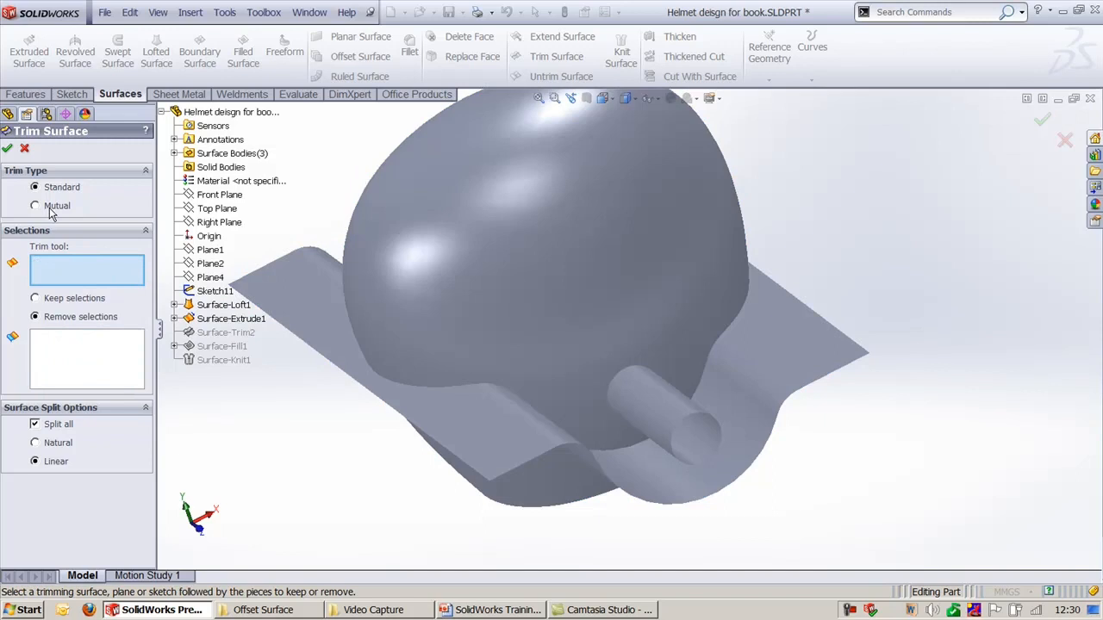
# Trim the extruded surface with the loft as standard trim tool, removing the curved sheet outside the helmet.
pyautogui.click(50, 269)
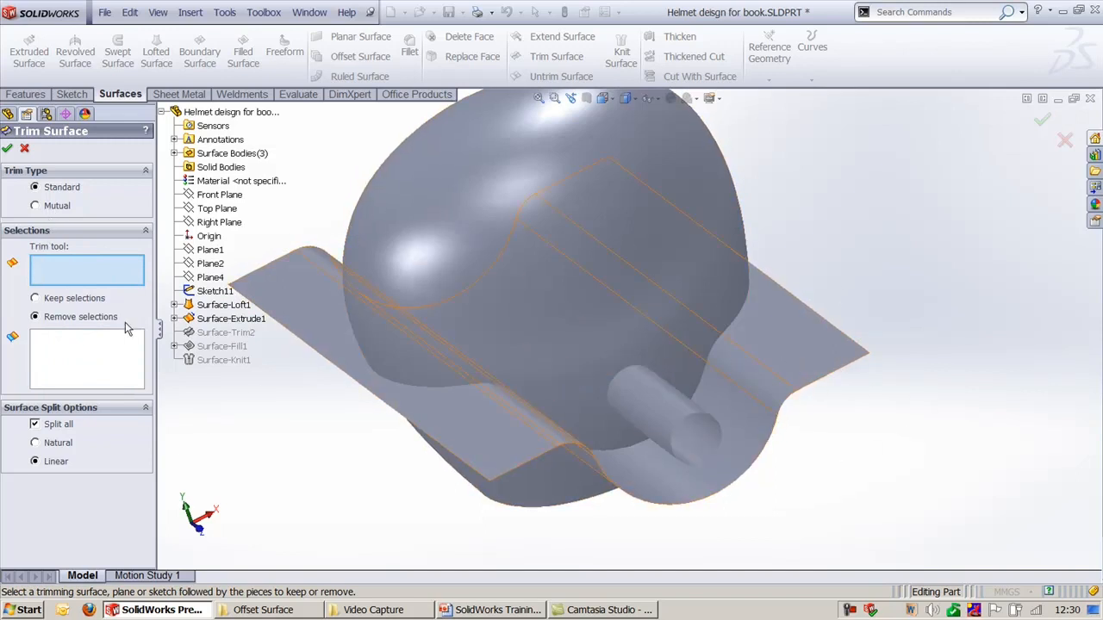
pyautogui.click(600, 224)
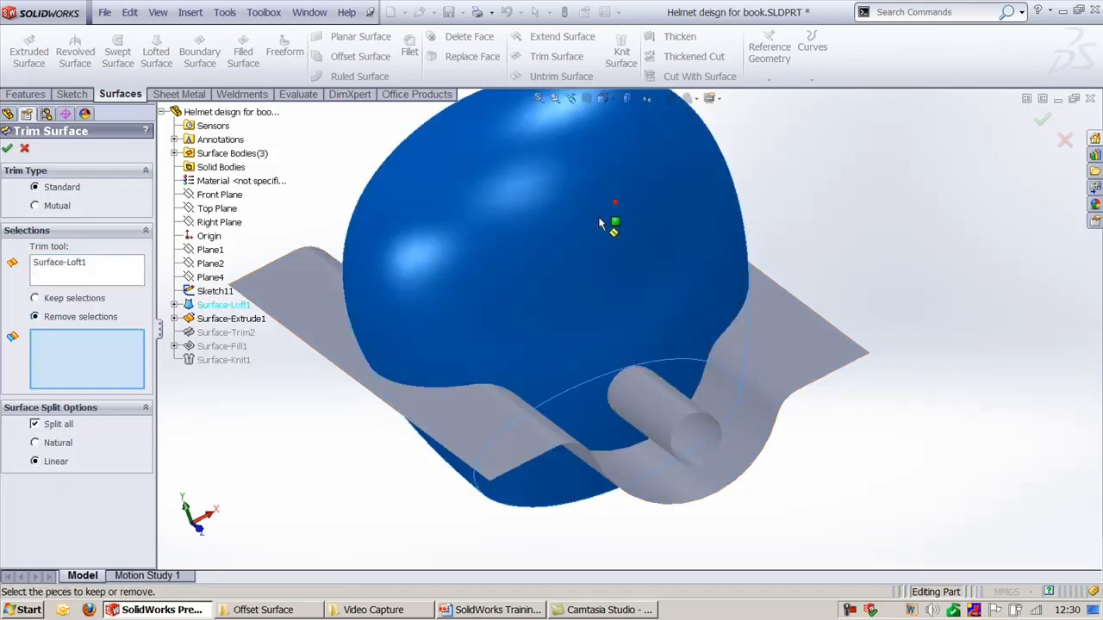
pyautogui.click(800, 375)
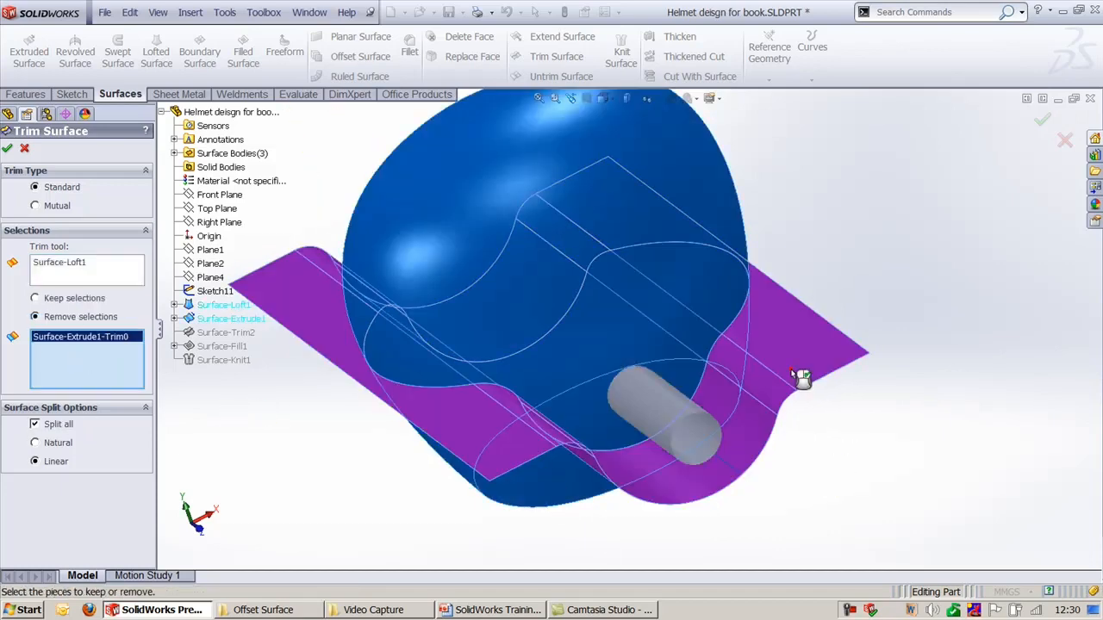
pyautogui.press('Return')
# Edit the Surface-Trim3 feature to also remove the extruded tube outside the helmet.
pyautogui.moveTo(801, 383); pyautogui.dragTo(828, 418, button='middle')
pyautogui.click(70, 404)
pyautogui.click(224, 402)
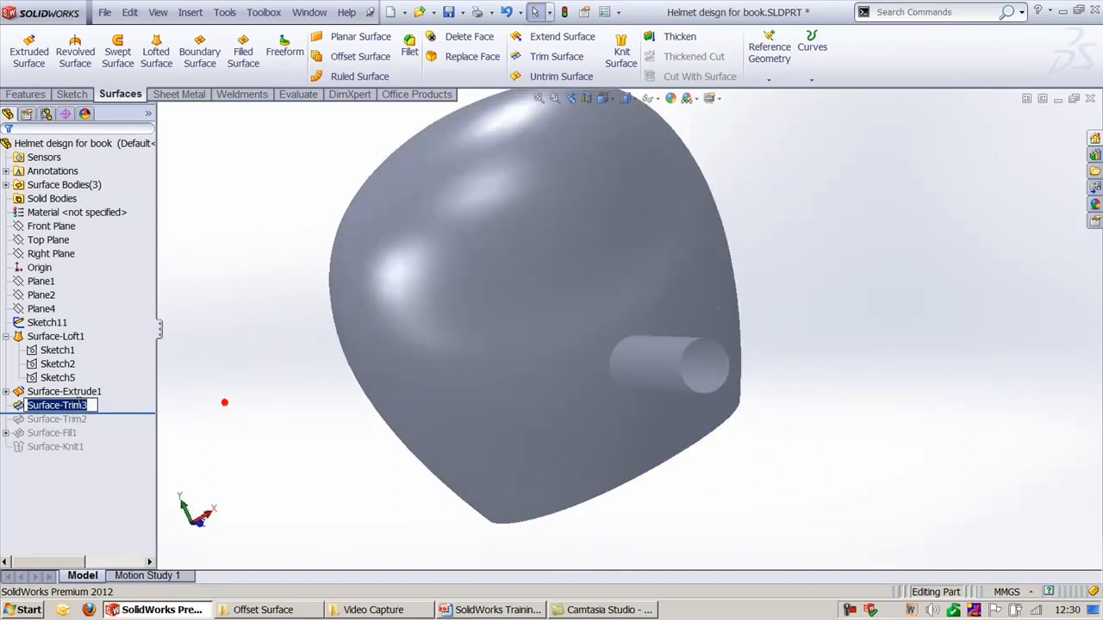
pyautogui.click(69, 402)
pyautogui.click(189, 394)
pyautogui.click(68, 405)
pyautogui.click(76, 367)
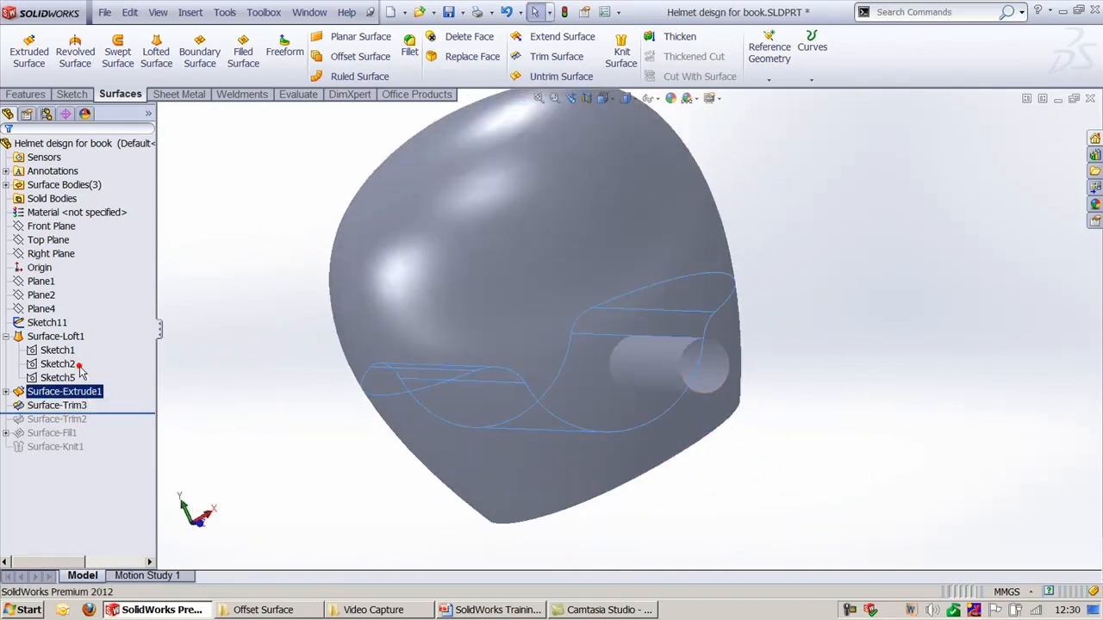
pyautogui.click(662, 360)
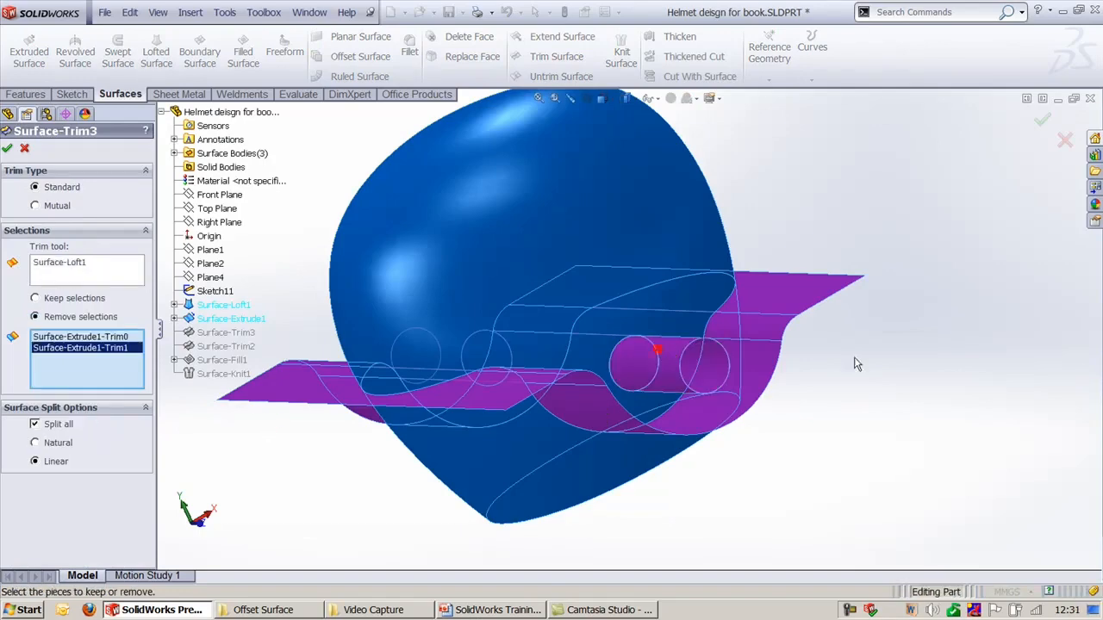
pyautogui.moveTo(857, 364); pyautogui.dragTo(901, 366, button='middle')
pyautogui.click(909, 372)
pyautogui.press('Return')
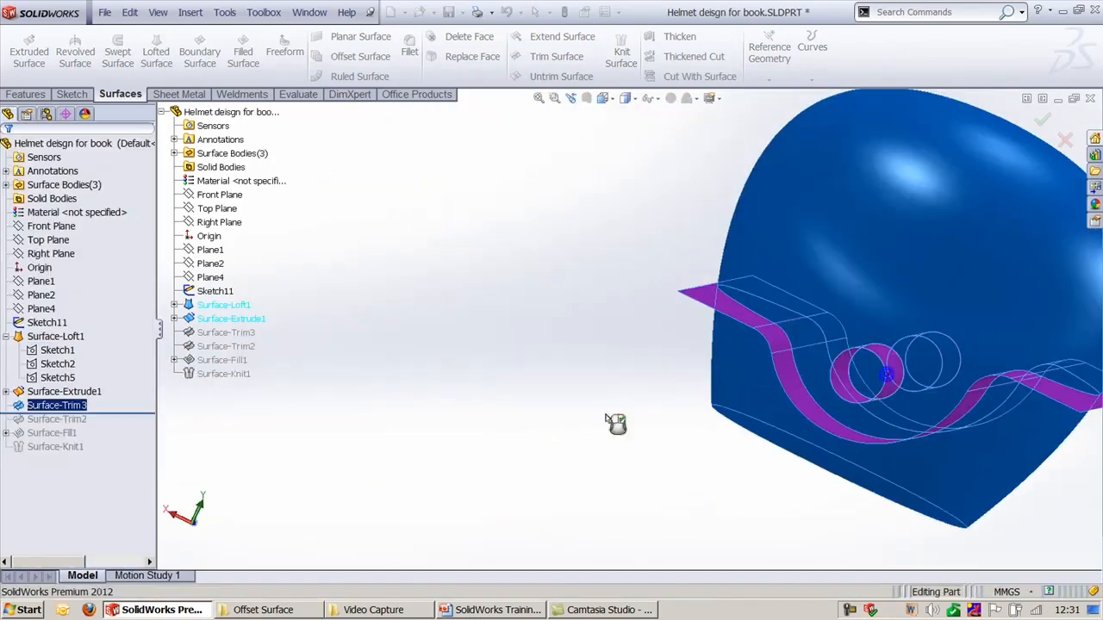
# Hide the lofted helmet shell so that the trimmed extruded surface inside it is exposed.
pyautogui.click(626, 214)
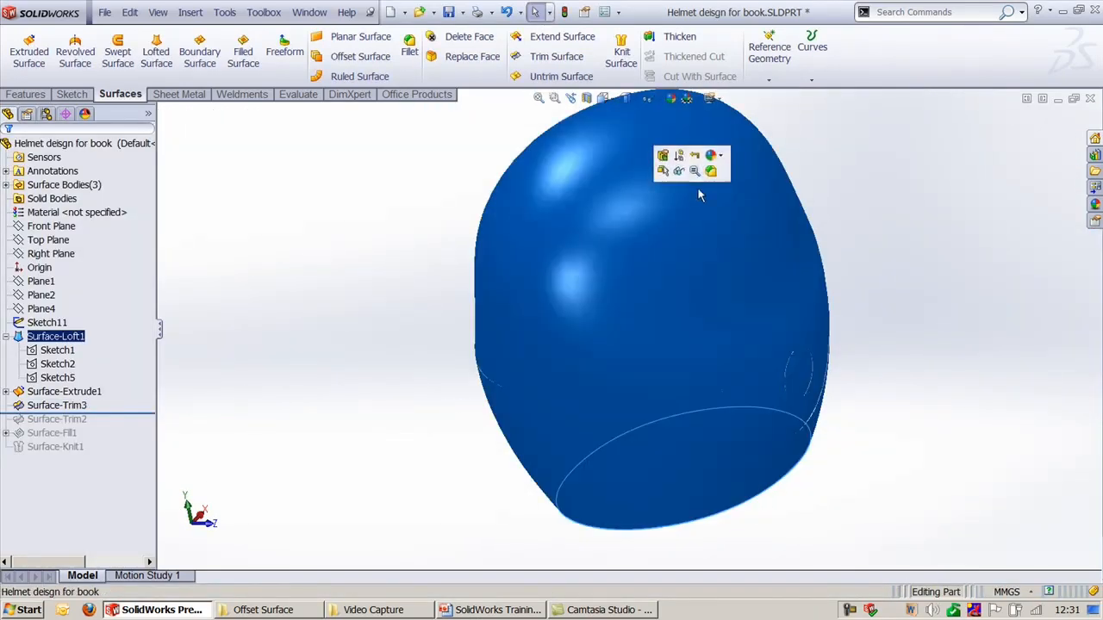
pyautogui.click(682, 172)
pyautogui.moveTo(850, 249); pyautogui.dragTo(741, 407, button='middle')
pyautogui.scroll(-1, 764, 296)
# Edit the Surface-Trim3 feature to also remove the tube section inside the helmet.
pyautogui.click(61, 405)
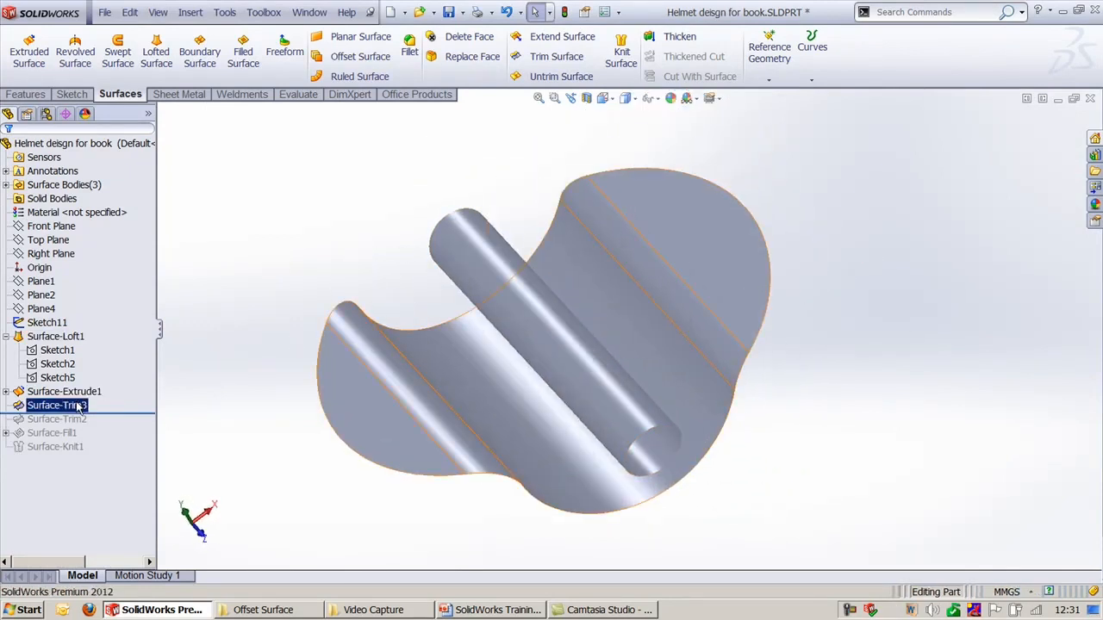
pyautogui.click(96, 371)
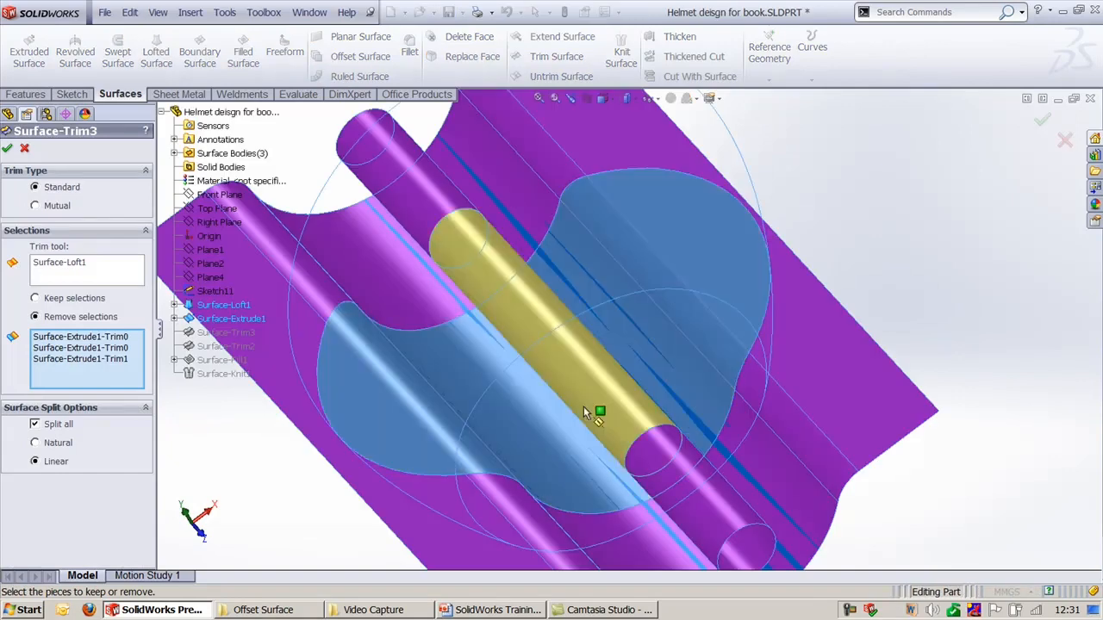
pyautogui.click(601, 377)
pyautogui.scroll(2, 561, 359)
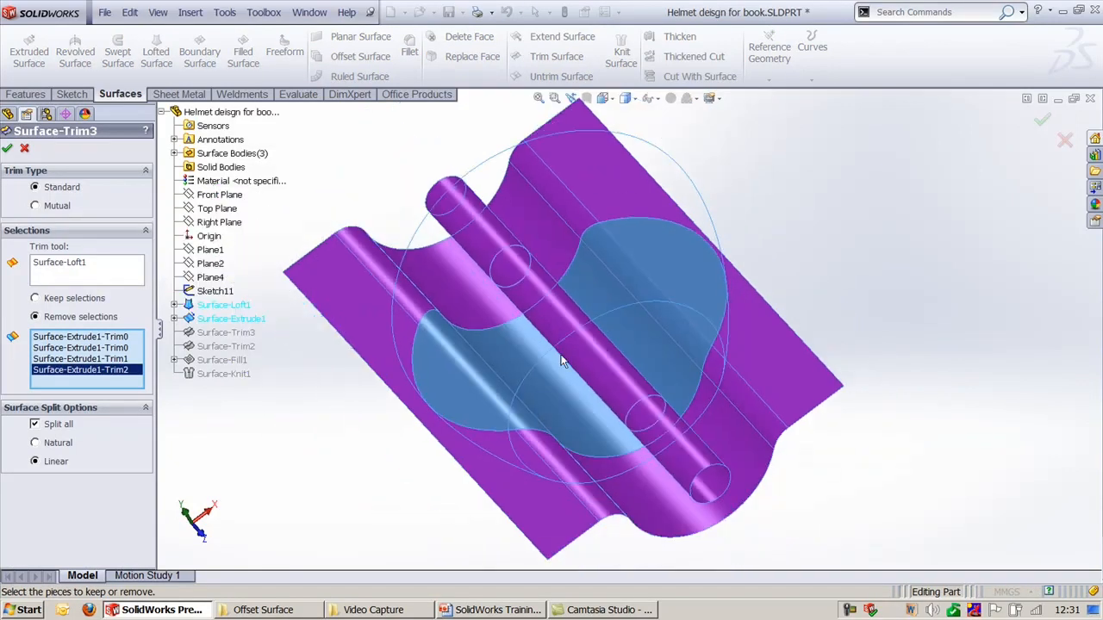
pyautogui.moveTo(561, 359)
pyautogui.mouseDown(button='middle')
pyautogui.moveTo(593, 241)
pyautogui.moveTo(565, 346)
pyautogui.mouseUp(button='middle')
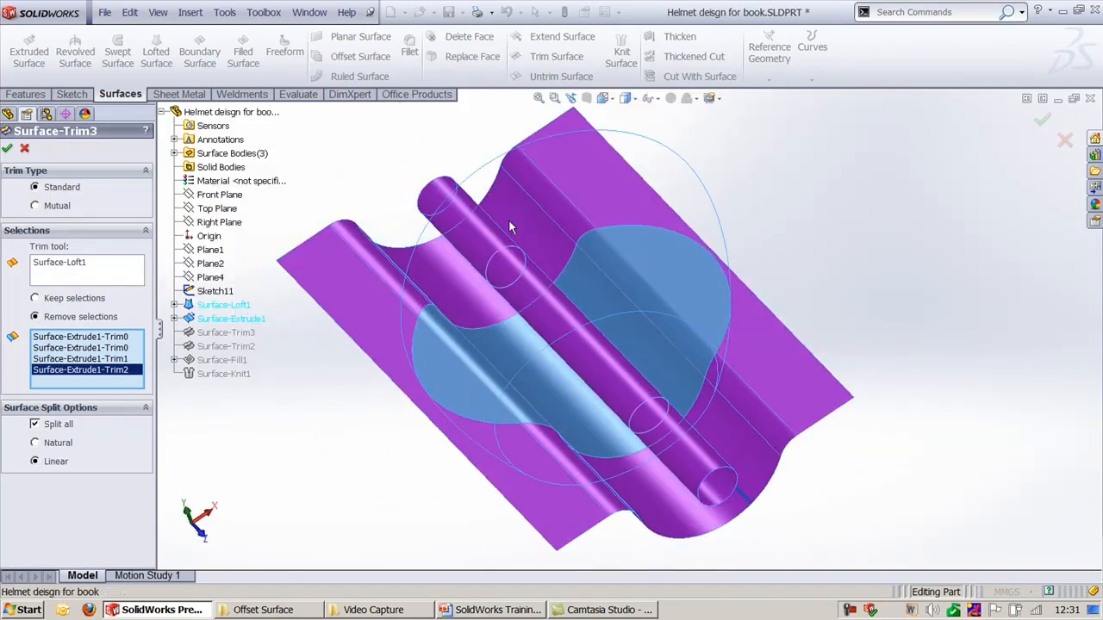
pyautogui.click(9, 147)
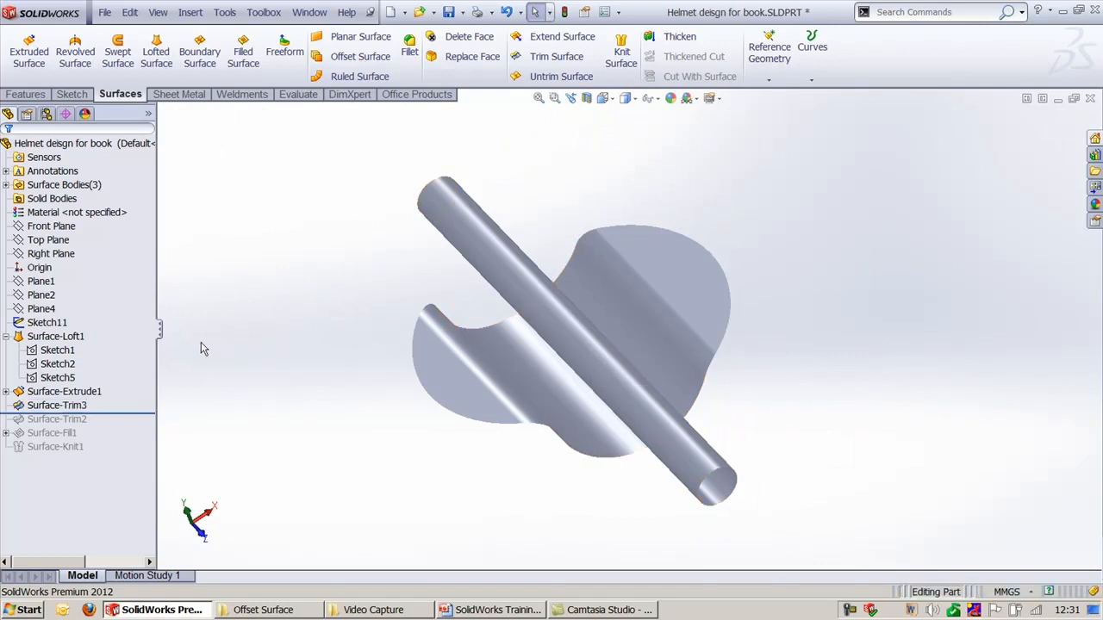
# Try again to remove the whole tube by adding its middle and both end sections to Surface-Trim3's removed pieces.
pyautogui.click(73, 405)
pyautogui.click(86, 366)
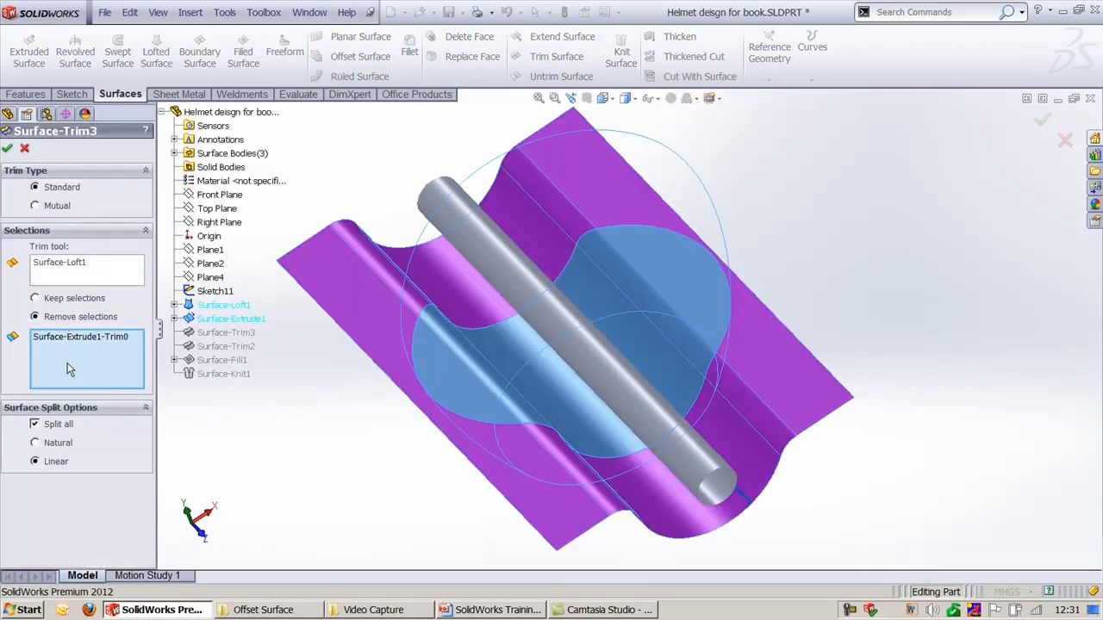
pyautogui.click(539, 312)
pyautogui.click(469, 218)
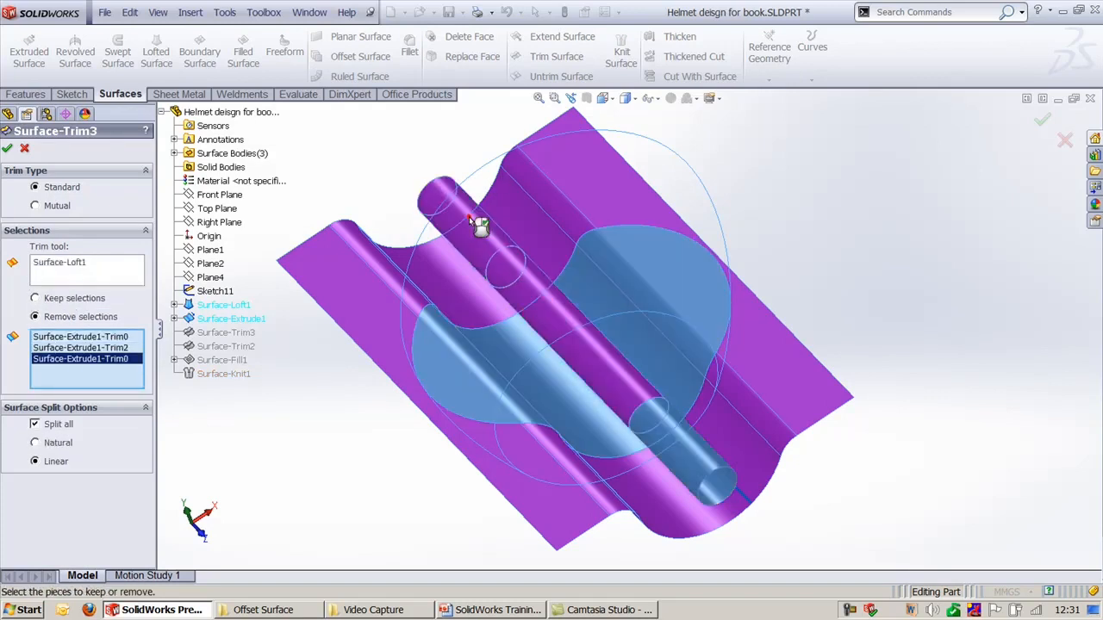
pyautogui.click(700, 450)
pyautogui.rightClick(698, 449)
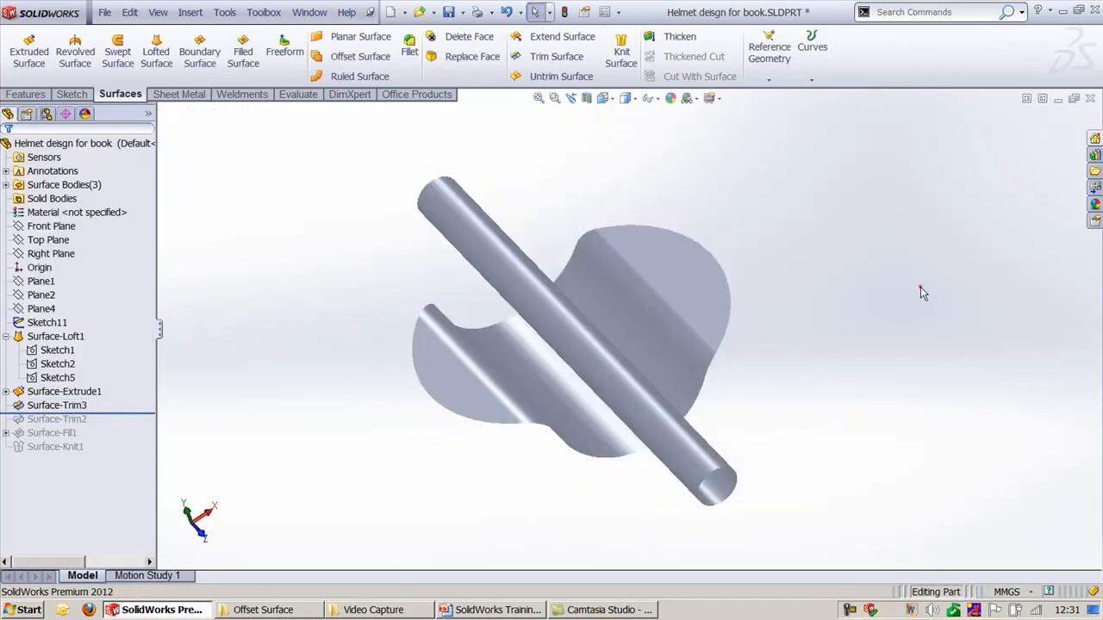
pyautogui.click(81, 406)
pyautogui.click(344, 376)
pyautogui.moveTo(372, 419); pyautogui.dragTo(415, 364, button='middle')
pyautogui.click(365, 182)
pyautogui.moveTo(543, 182)
pyautogui.mouseDown(button='middle')
pyautogui.moveTo(601, 298)
pyautogui.moveTo(530, 298)
pyautogui.mouseUp(button='middle')
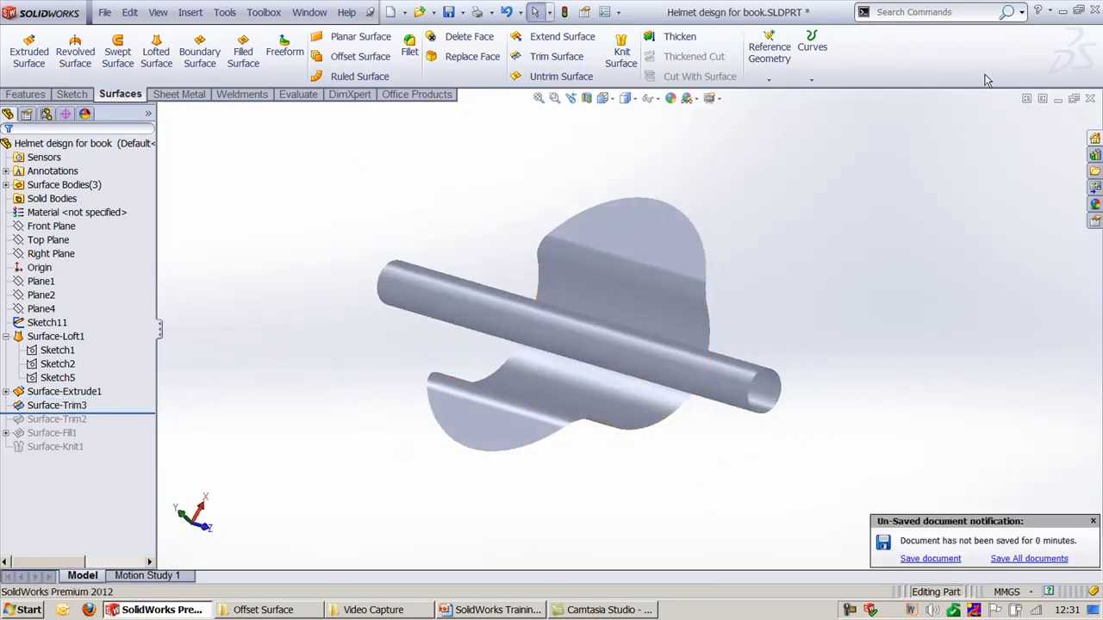
# Set up Untrim Surface on the five faces of the trimmed curved sheet, for all edges with a 15% extension distance.
pyautogui.click(551, 57)
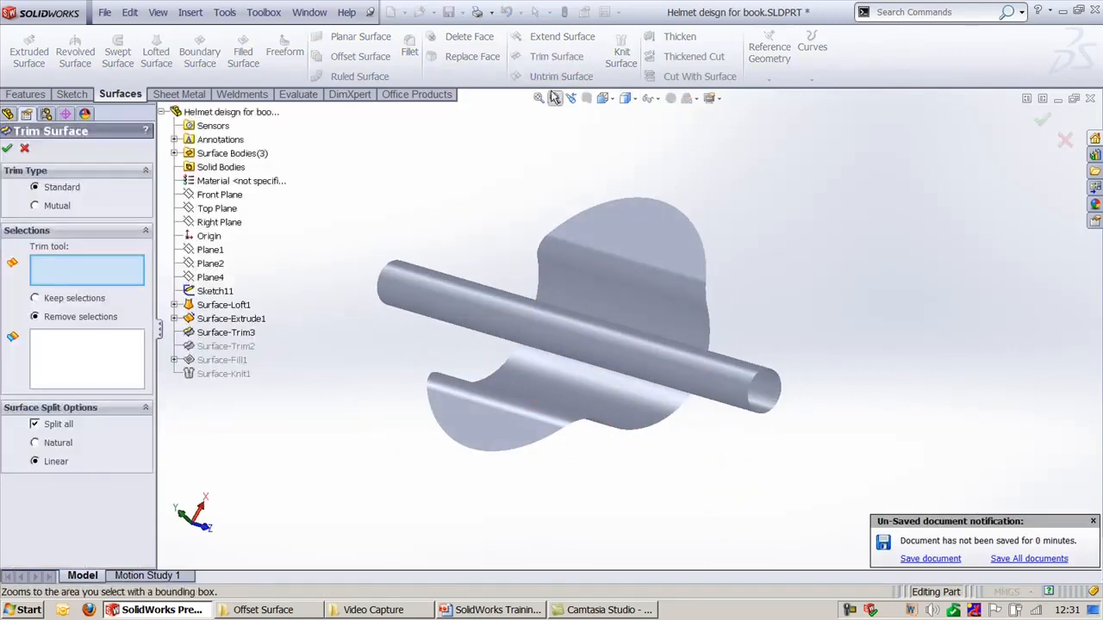
pyautogui.click(555, 76)
pyautogui.click(609, 232)
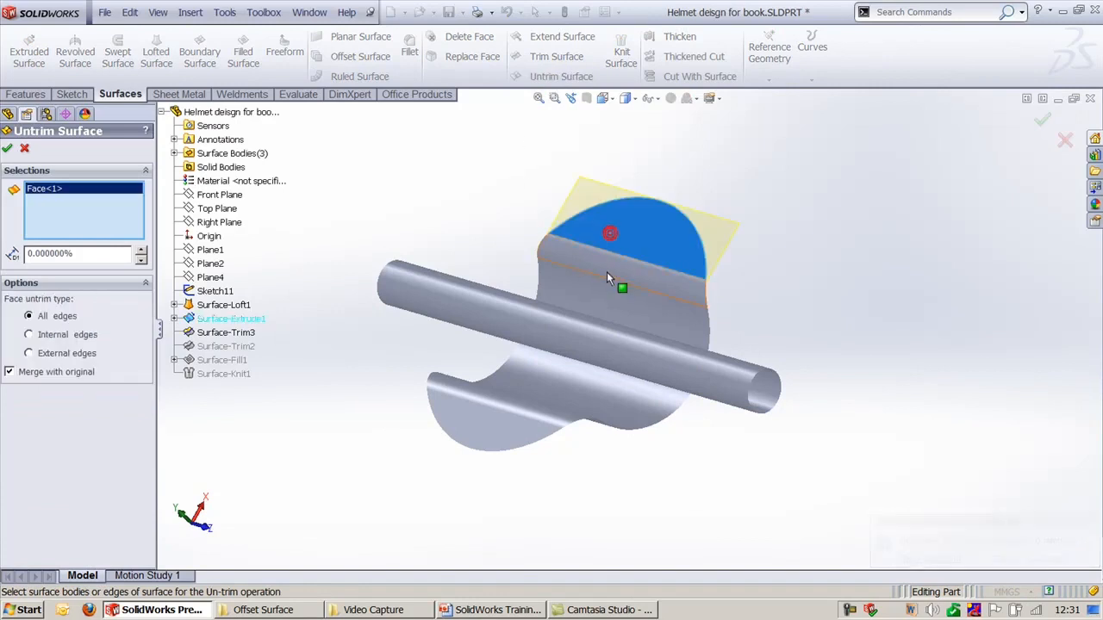
pyautogui.click(607, 274)
pyautogui.click(674, 312)
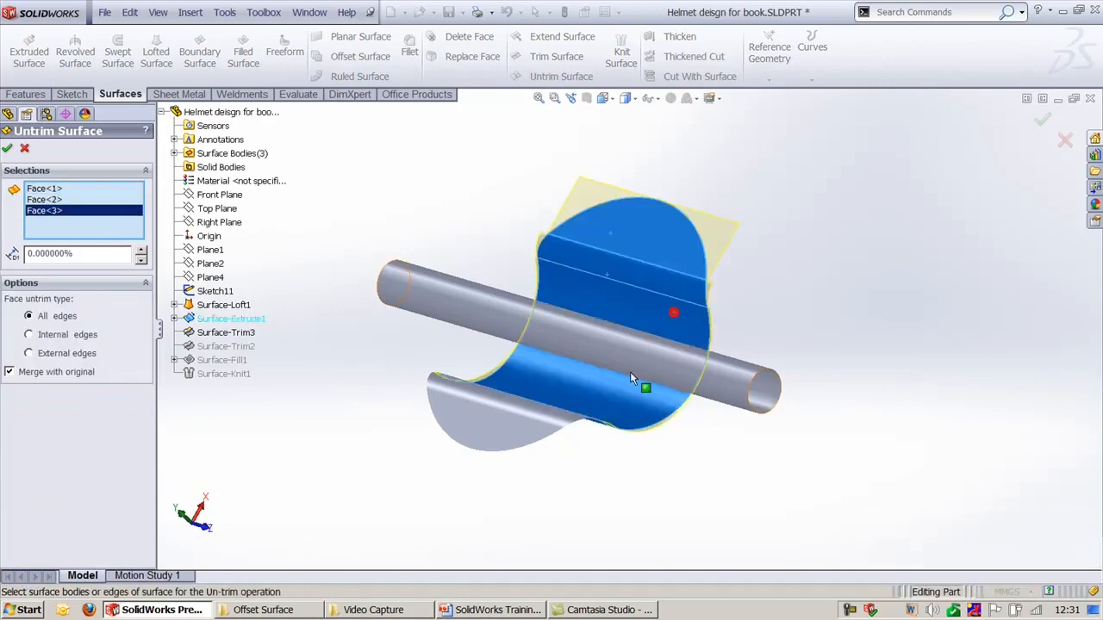
pyautogui.click(529, 409)
pyautogui.click(507, 436)
pyautogui.moveTo(586, 471); pyautogui.dragTo(605, 544, button='middle')
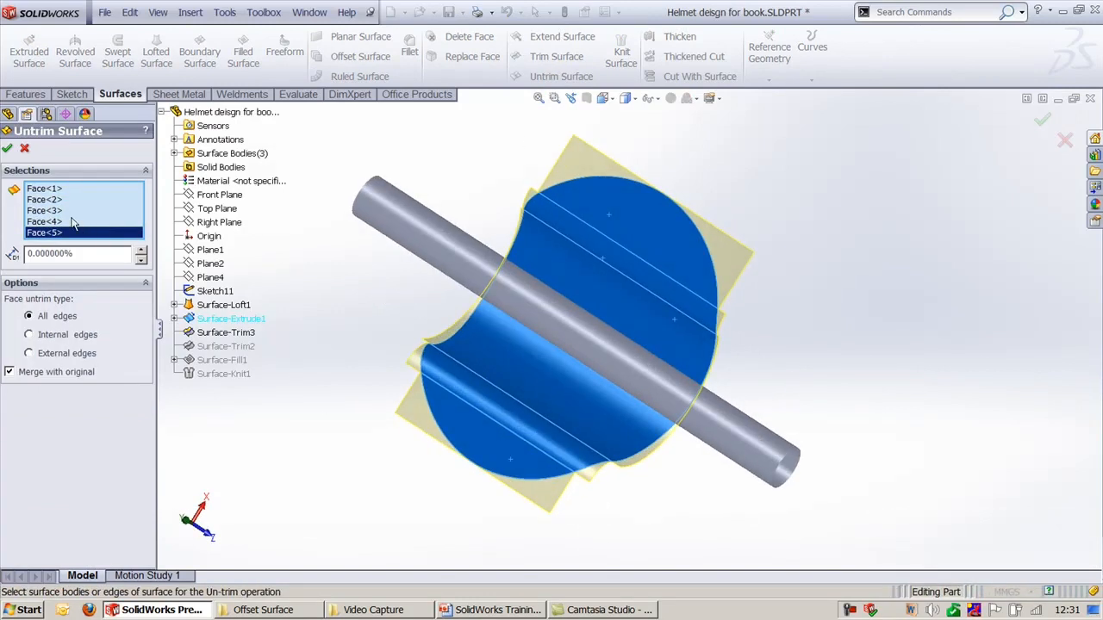
pyautogui.click(142, 250)
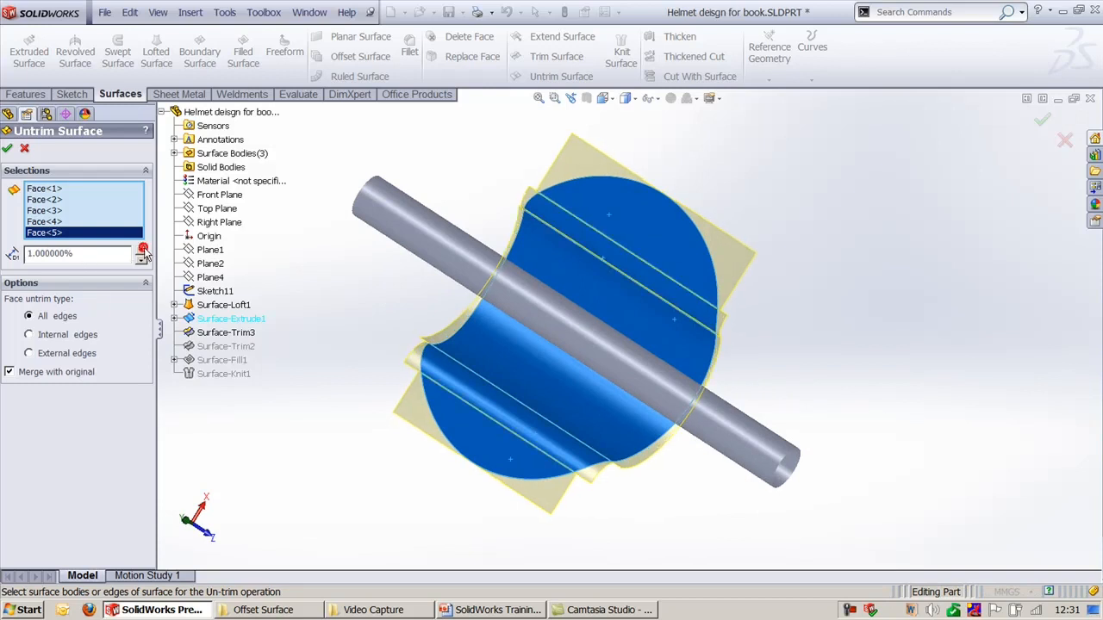
pyautogui.click(142, 250)
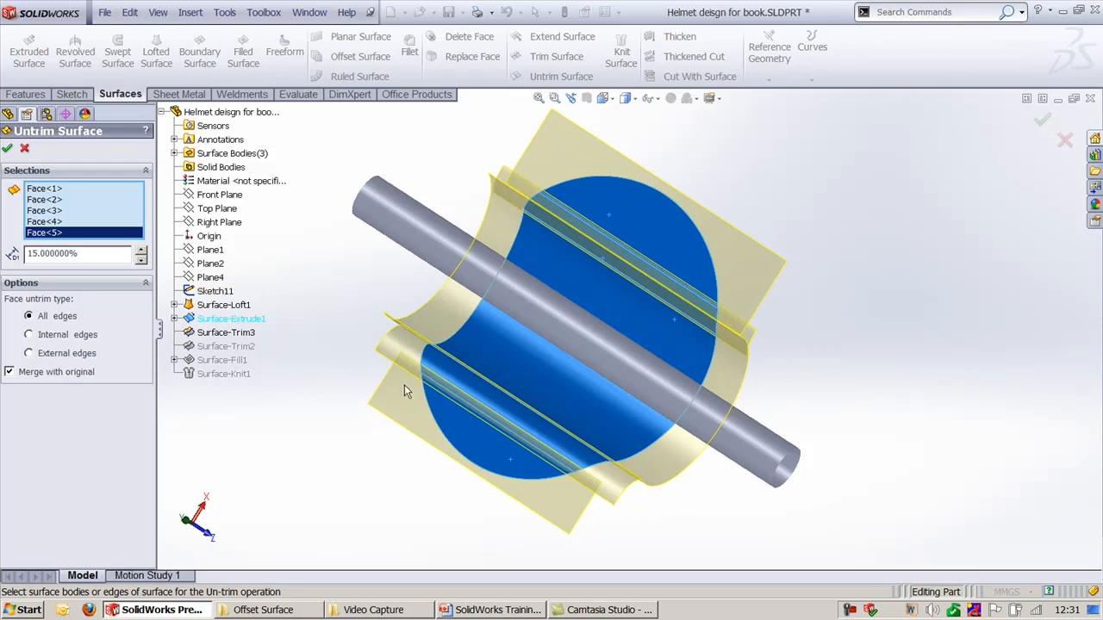
# Deselect the two narrow bend faces, try the untrim with all edges and with internal edges, and cancel it.
pyautogui.click(463, 386)
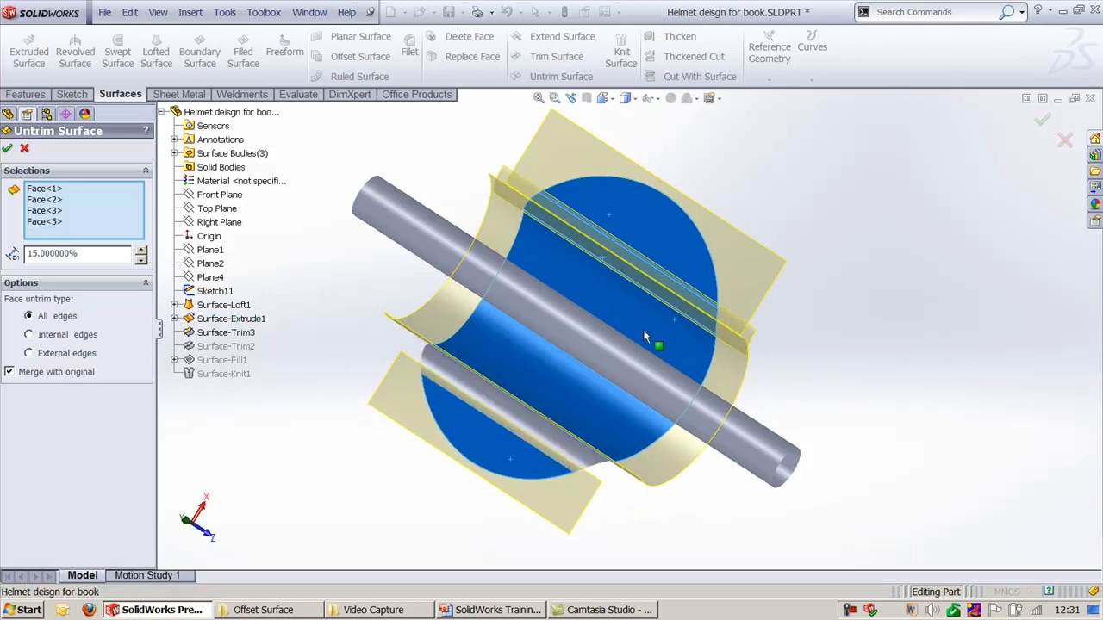
pyautogui.click(661, 283)
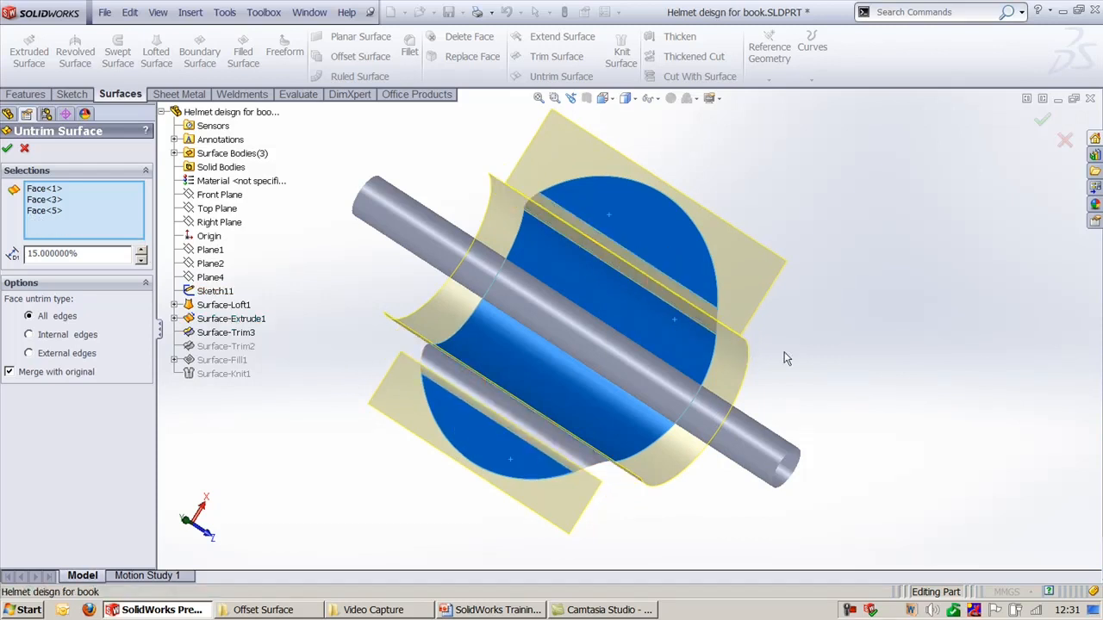
pyautogui.moveTo(661, 282); pyautogui.dragTo(840, 270, button='middle')
pyautogui.click(1043, 123)
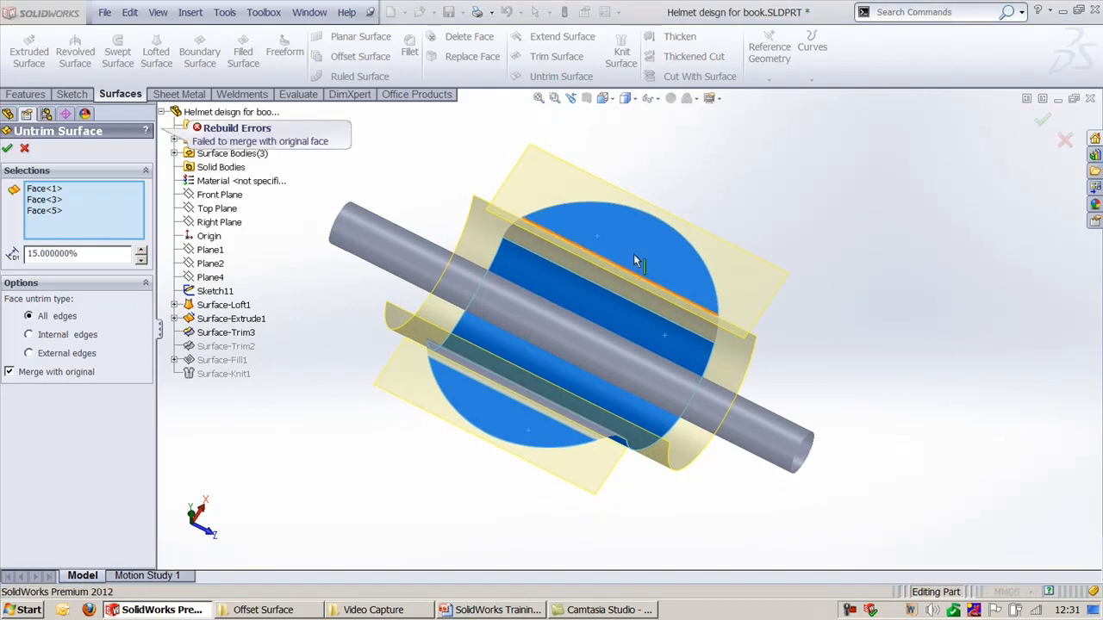
pyautogui.click(63, 338)
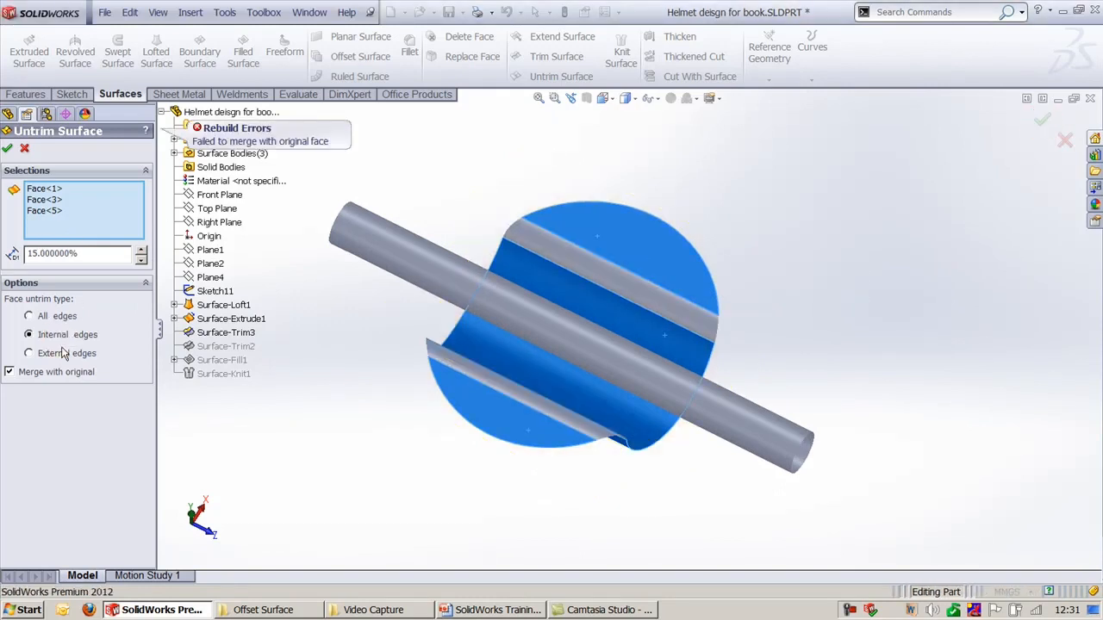
pyautogui.click(25, 150)
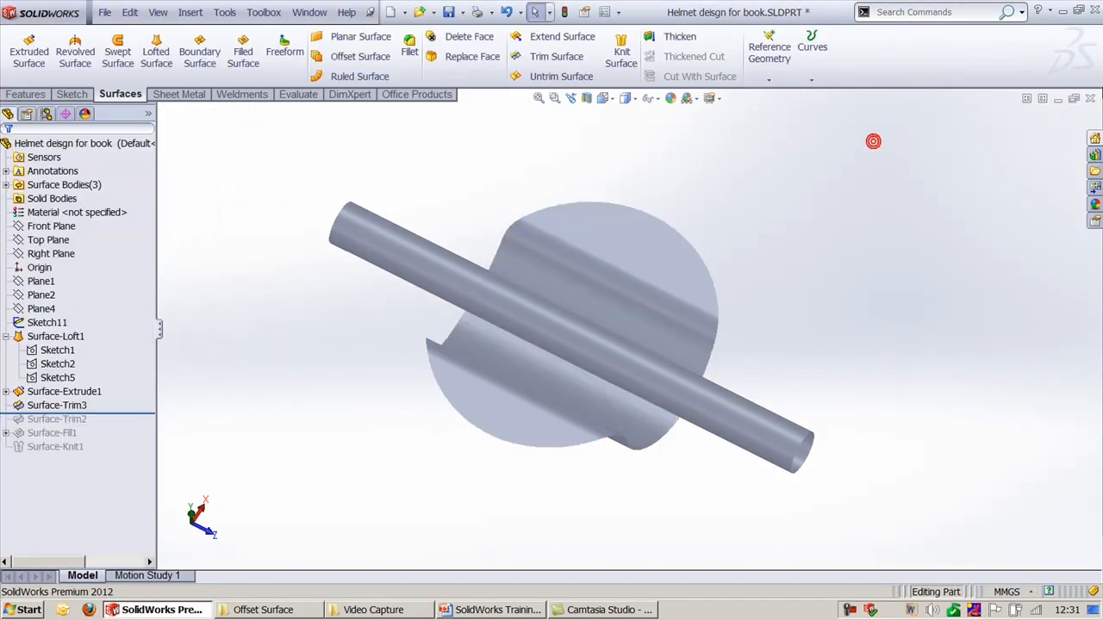
# Close the helmet part without saving and switch to the open Bottle_Knit surafces part.
pyautogui.click(1090, 102)
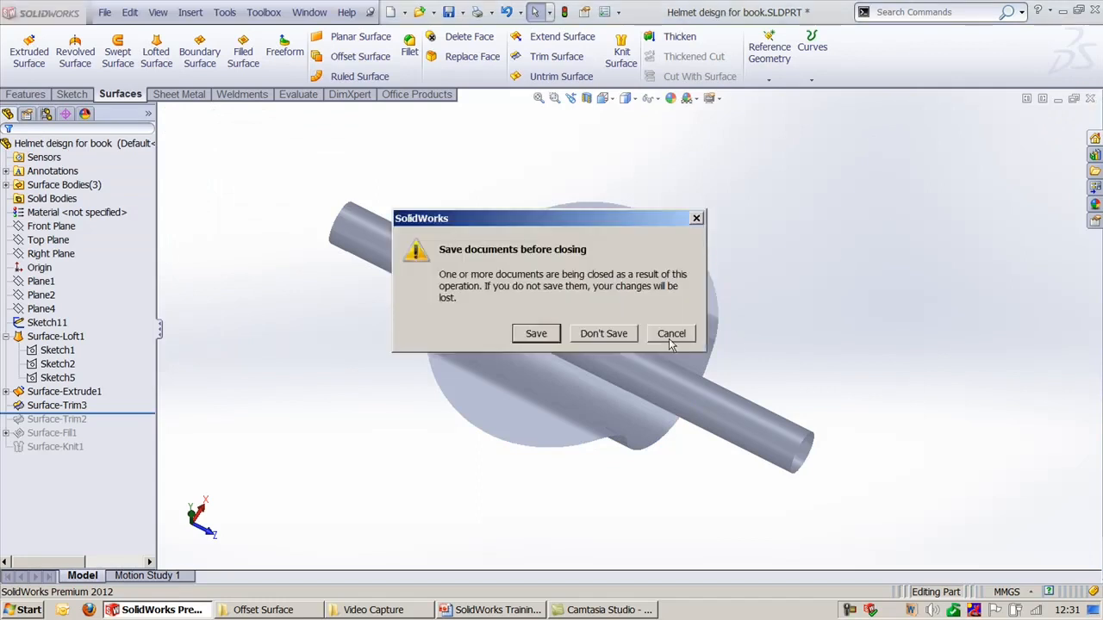
pyautogui.click(601, 338)
pyautogui.click(309, 12)
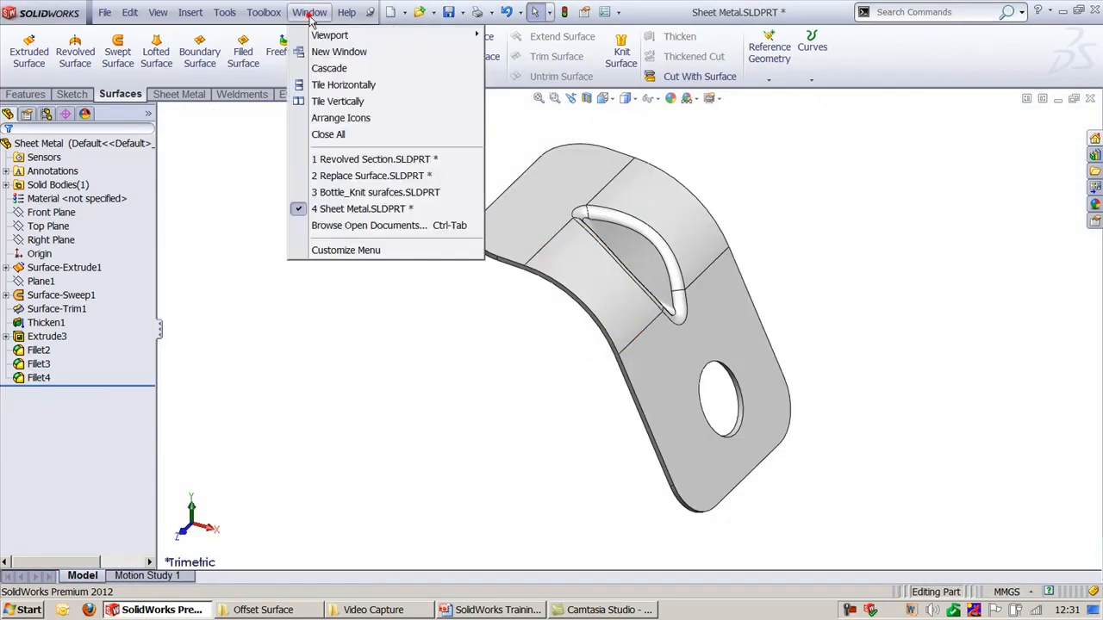
pyautogui.click(356, 193)
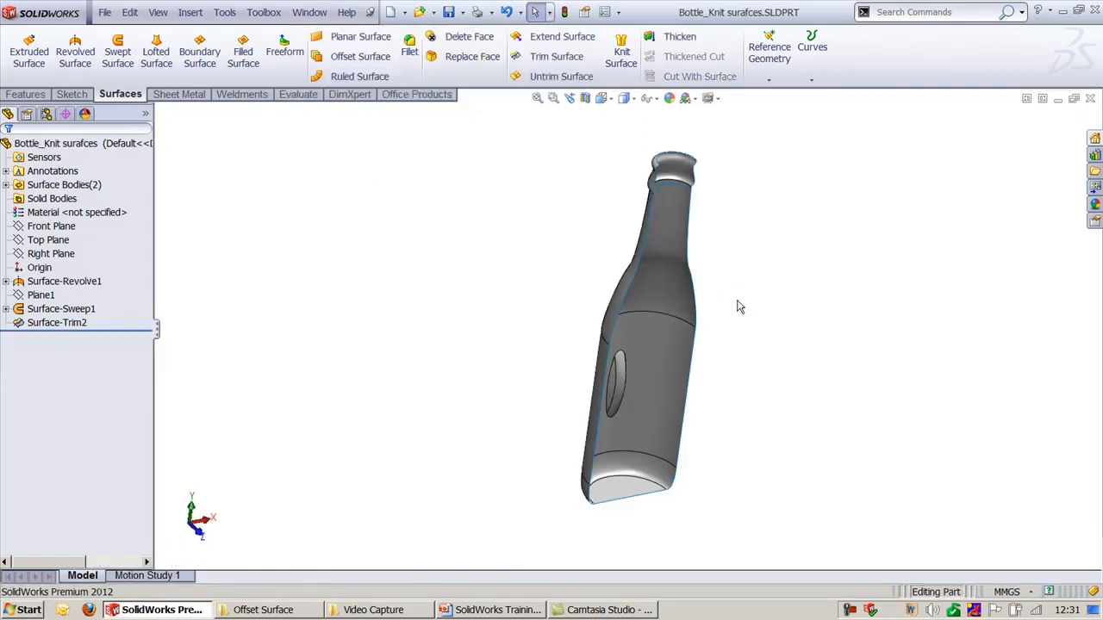
# Roll the bottle's history back to just after Surface-Revolve1 and forward through Surface-Sweep1 and Surface-Trim2, examining the surfaces.
pyautogui.moveTo(805, 190); pyautogui.dragTo(345, 276, button='middle')
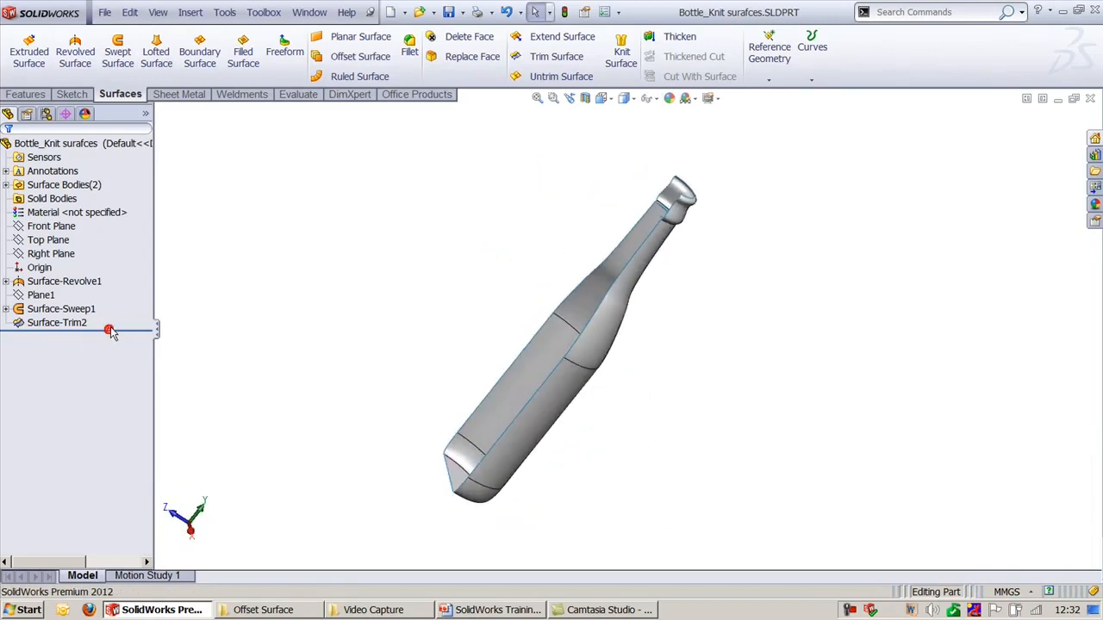
pyautogui.moveTo(118, 328); pyautogui.dragTo(117, 288)
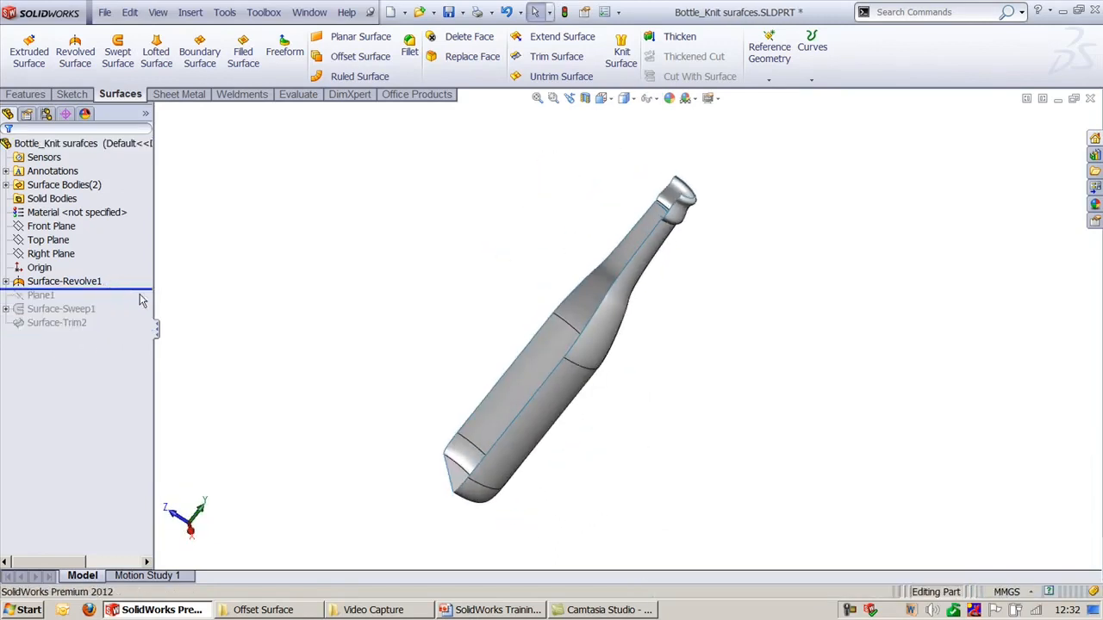
pyautogui.moveTo(372, 273); pyautogui.dragTo(271, 244, button='middle')
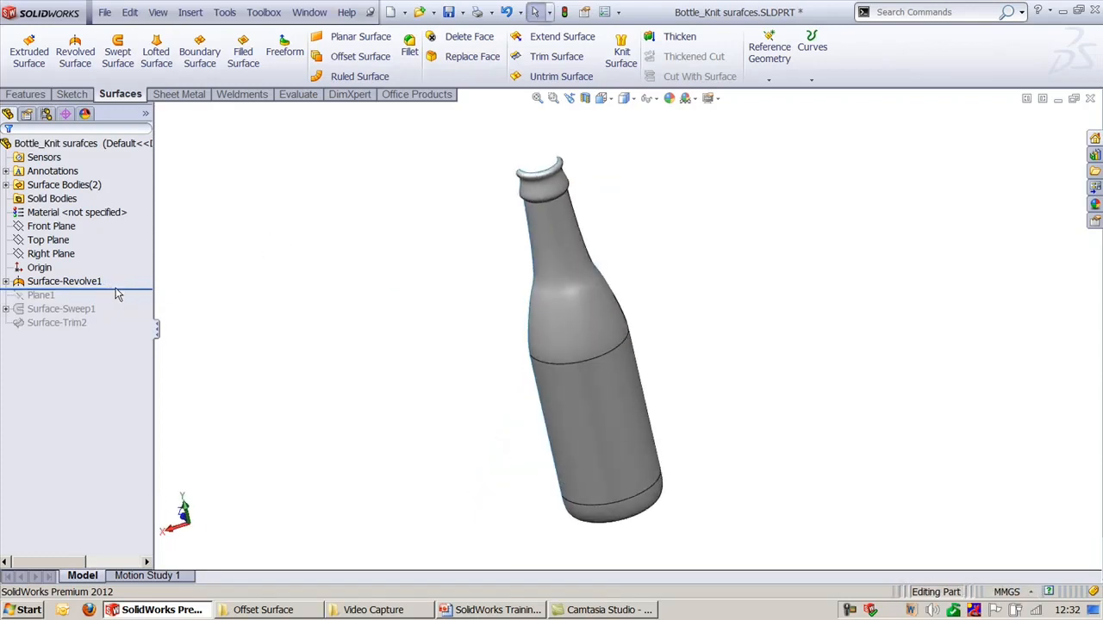
pyautogui.moveTo(121, 288); pyautogui.dragTo(121, 316)
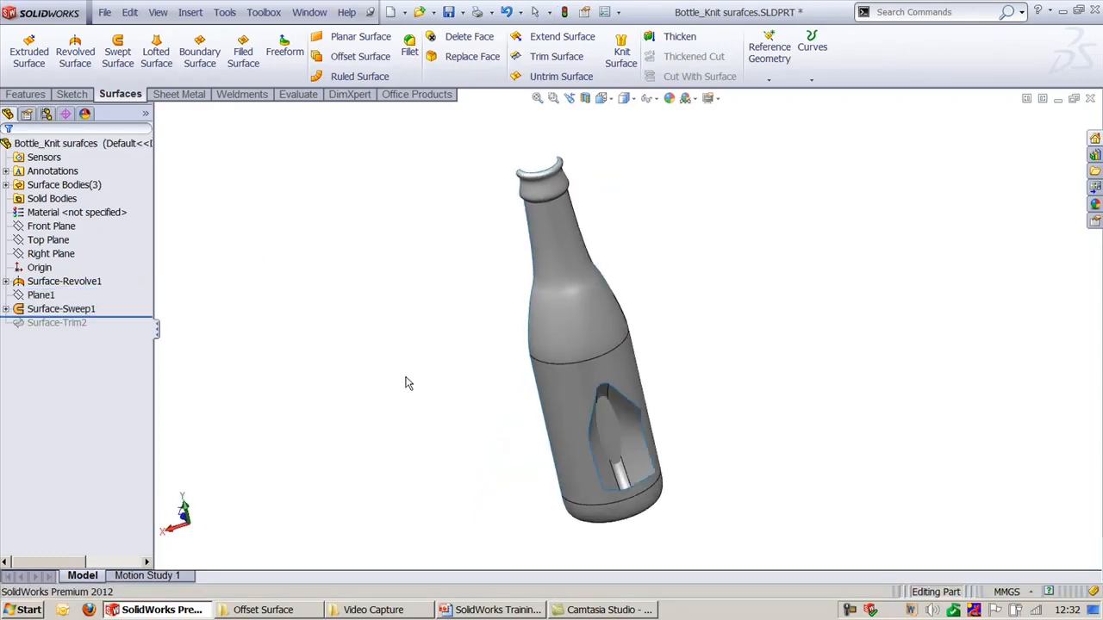
pyautogui.moveTo(405, 362); pyautogui.dragTo(241, 388, button='middle')
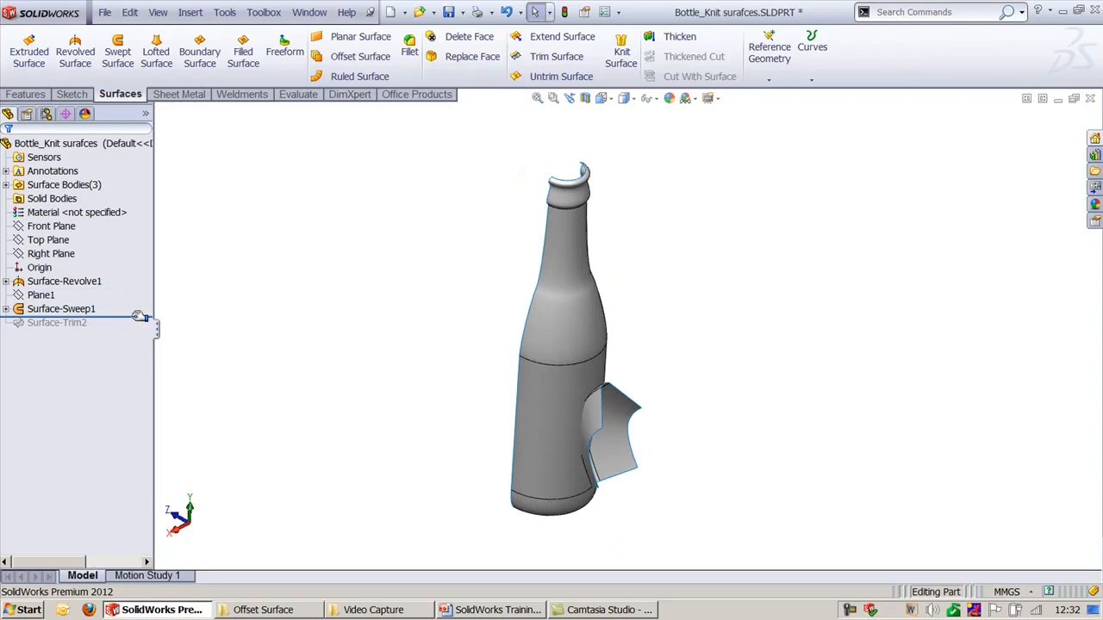
pyautogui.moveTo(140, 316); pyautogui.dragTo(138, 329)
# Review the trim type, surfaces and removed pieces of the bottle's Surface-Trim2 feature, and leave it without changes.
pyautogui.click(56, 322)
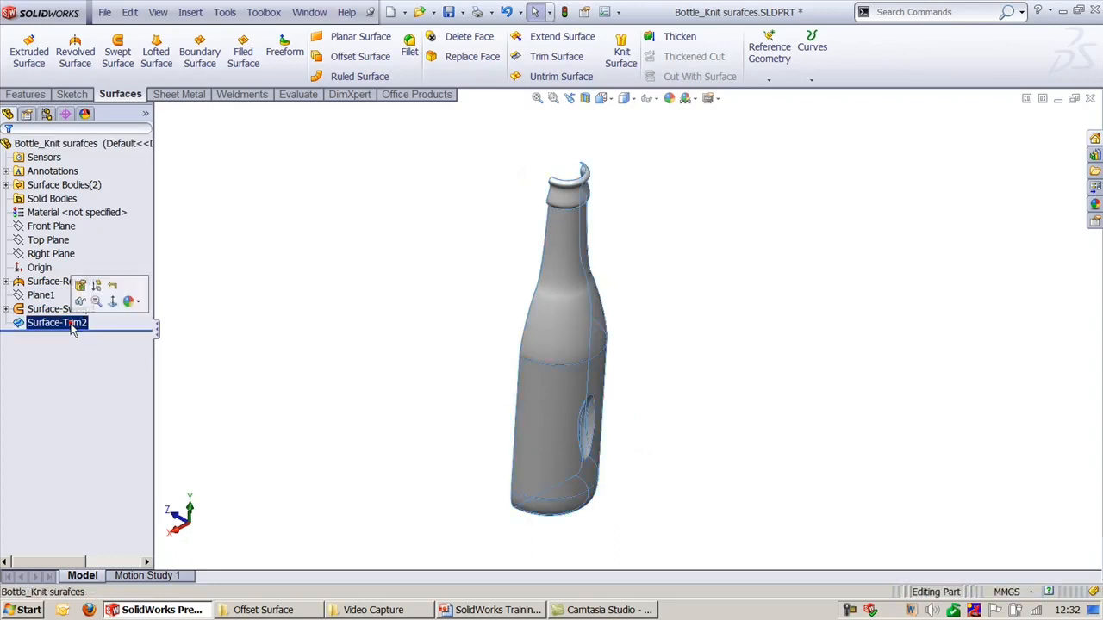
pyautogui.click(81, 287)
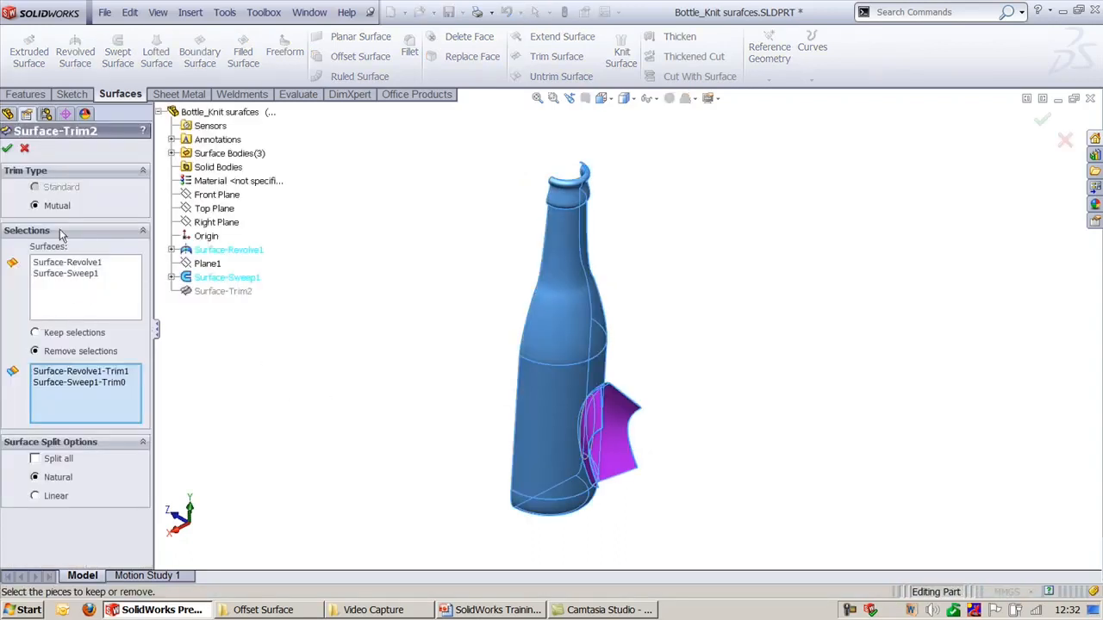
pyautogui.click(75, 272)
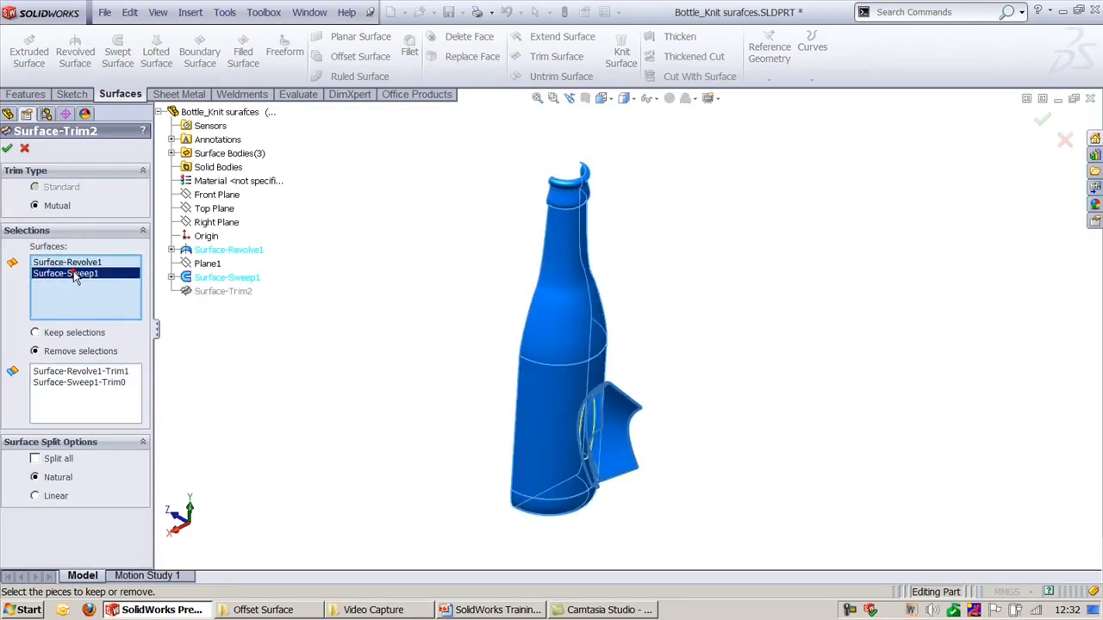
pyautogui.click(89, 378)
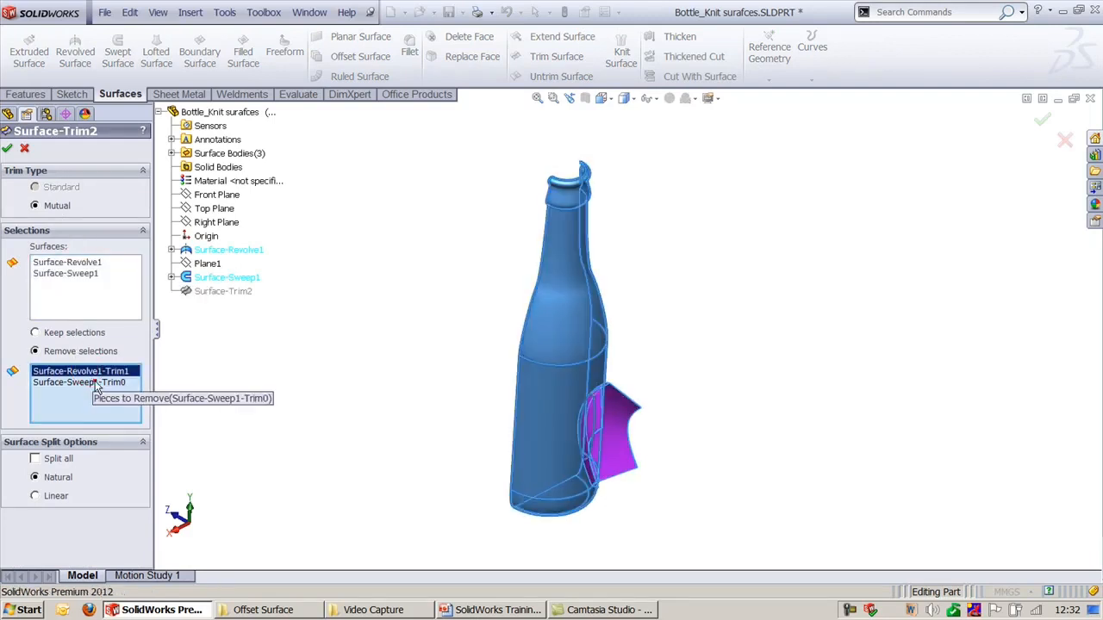
pyautogui.click(25, 149)
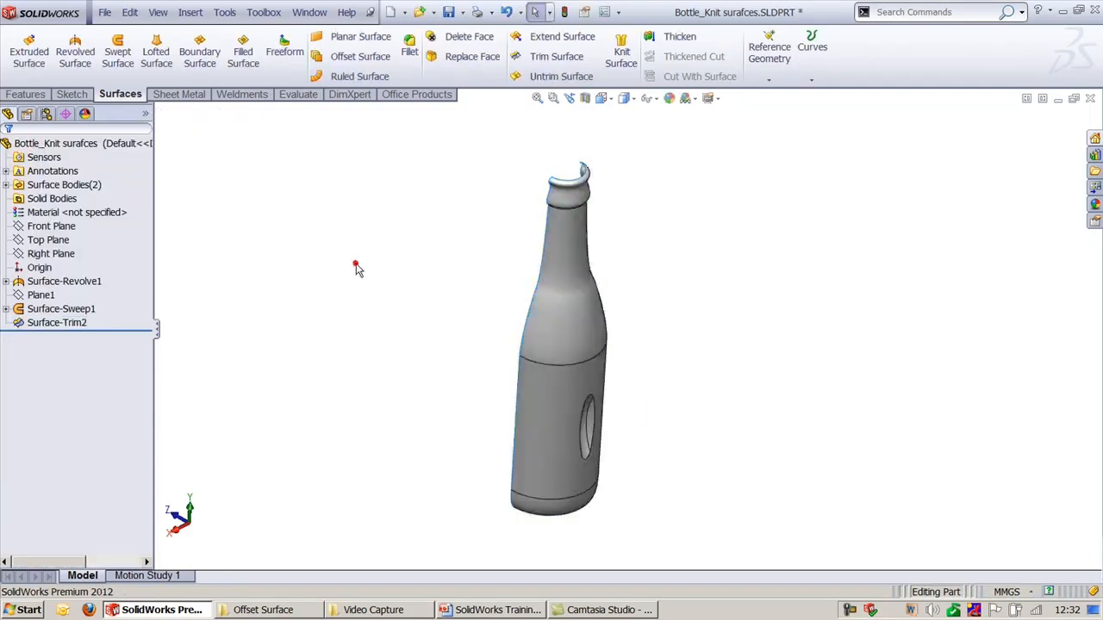
pyautogui.hotkey('ctrl', 'shift', 'z')
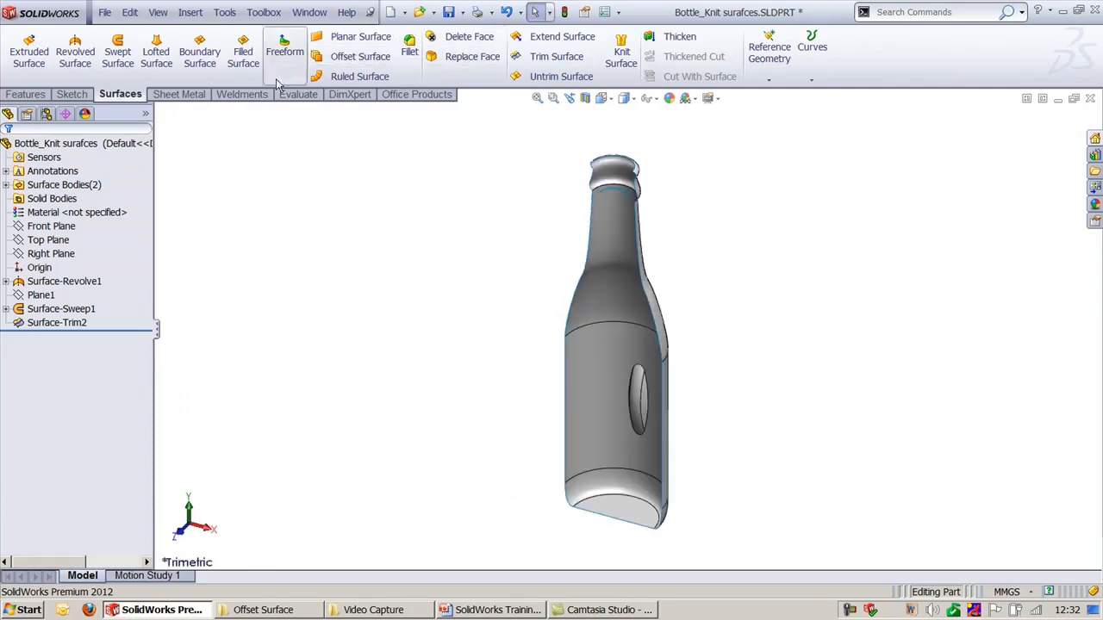
# Mirror the trimmed half-bottle surface body, Surface-Trim2, about the Front Plane.
pyautogui.click(26, 94)
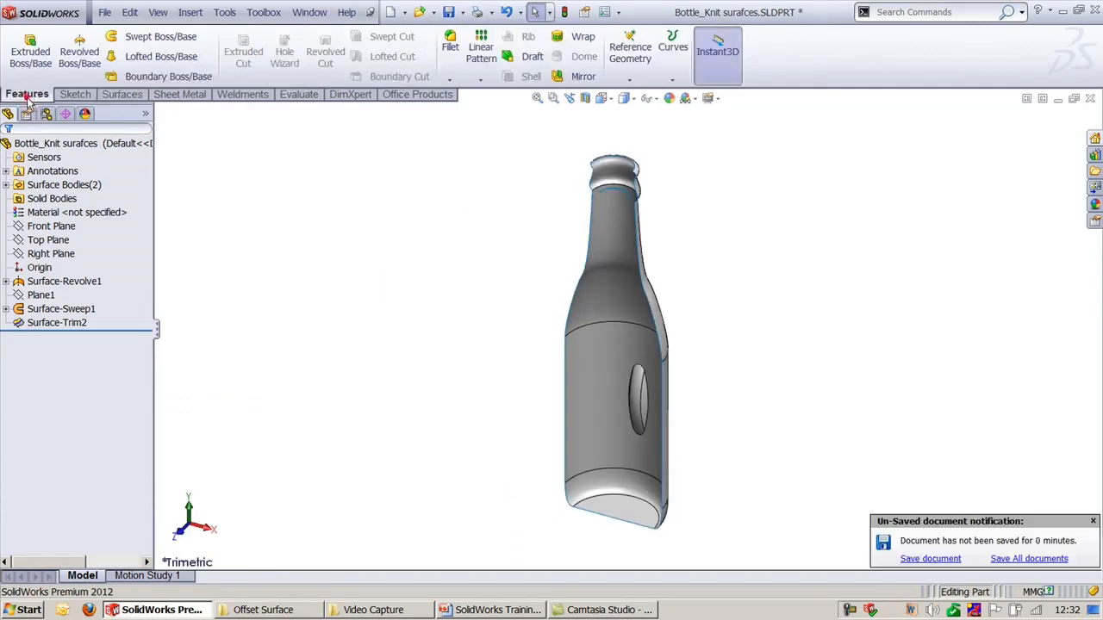
pyautogui.click(571, 75)
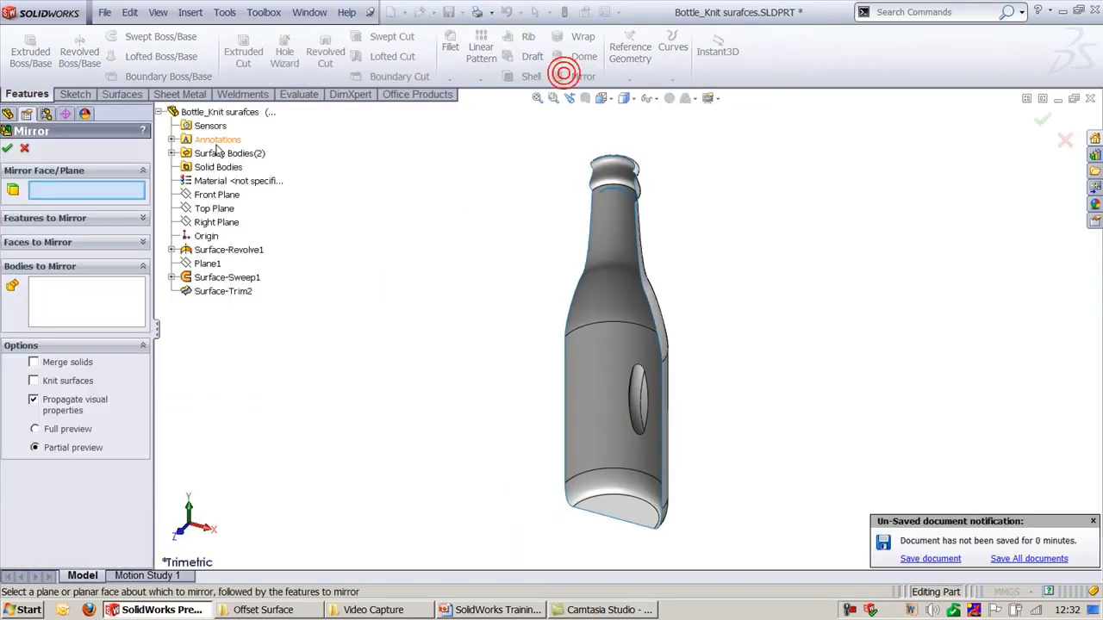
pyautogui.click(215, 196)
pyautogui.click(622, 259)
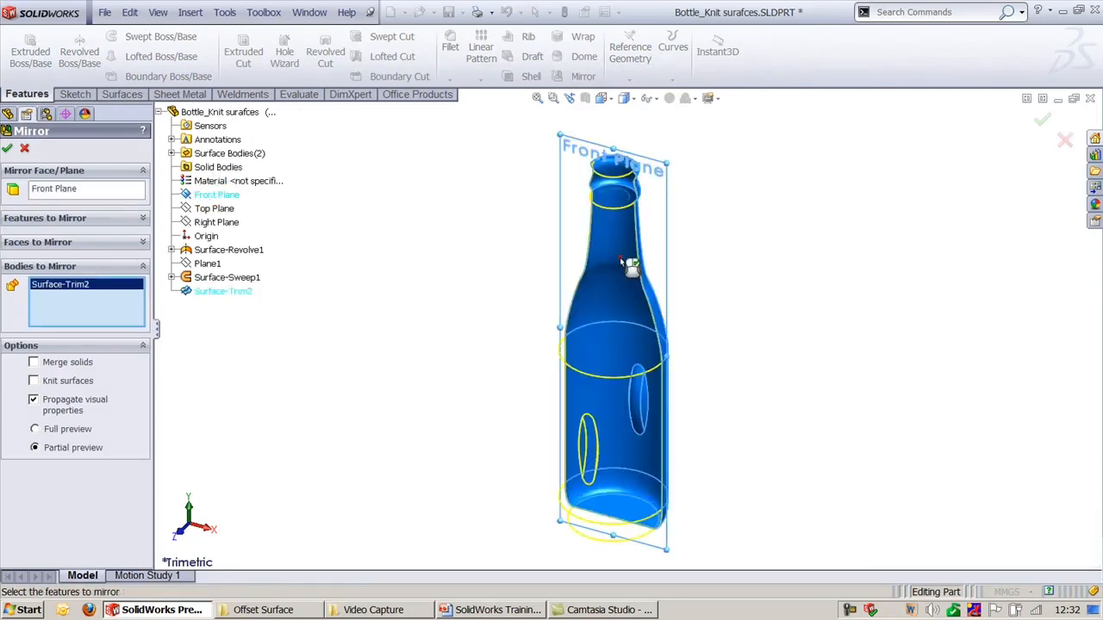
pyautogui.rightClick(621, 261)
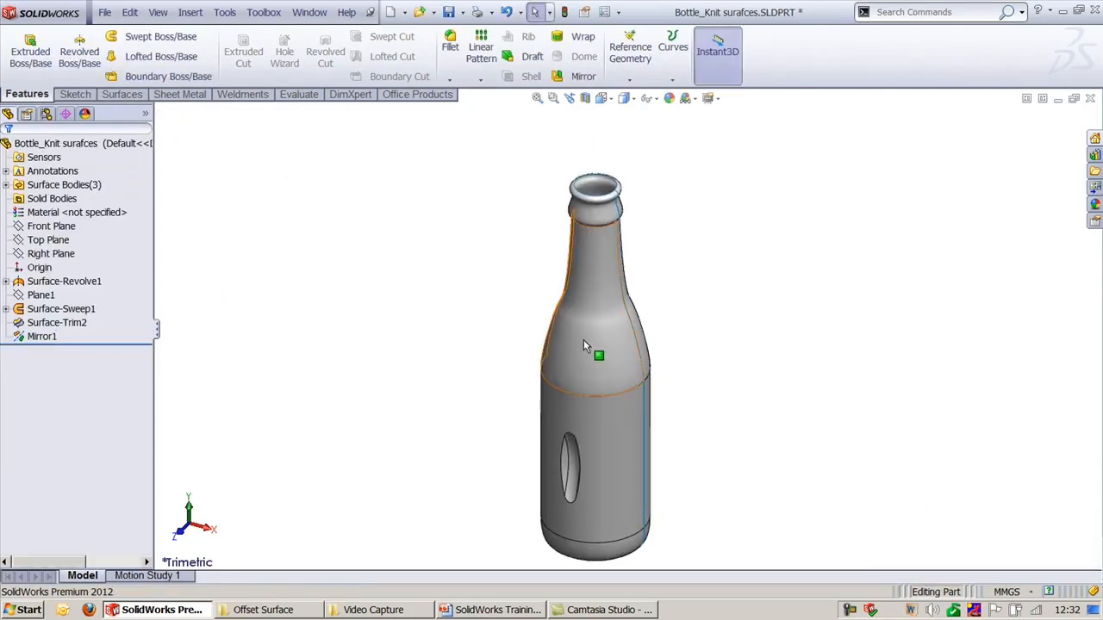
# Knit the Mirror1 and Surface-Trim2 surface bodies into one bottle surface with gap control at 0.0025 mm tolerance.
pyautogui.click(86, 95)
pyautogui.click(116, 94)
pyautogui.click(621, 52)
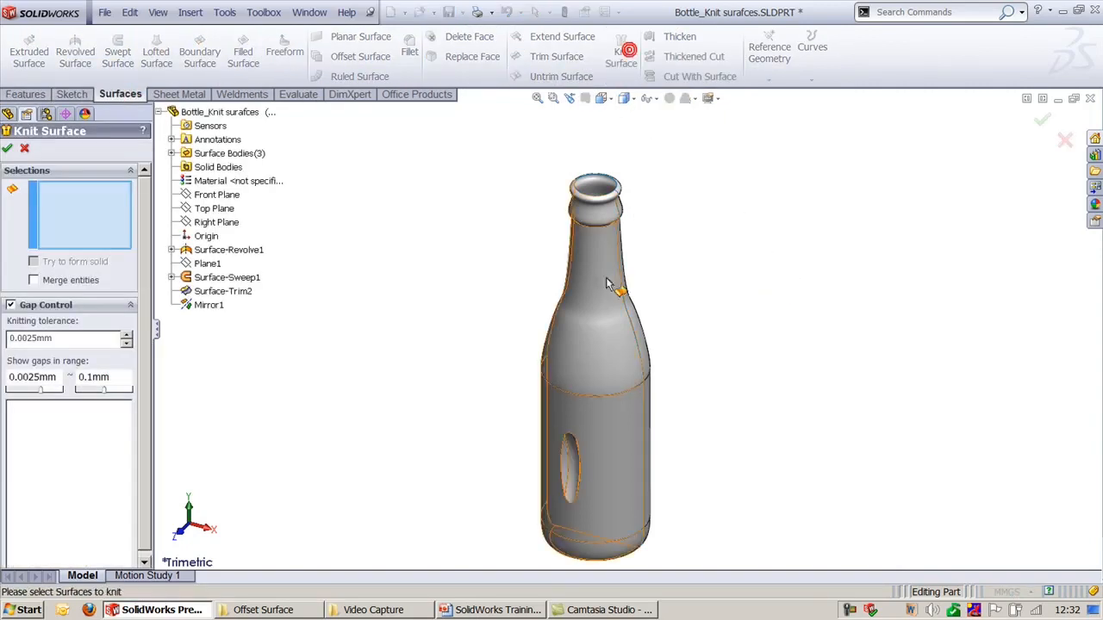
pyautogui.click(611, 288)
pyautogui.moveTo(738, 377); pyautogui.dragTo(661, 397, button='middle')
pyautogui.click(641, 382)
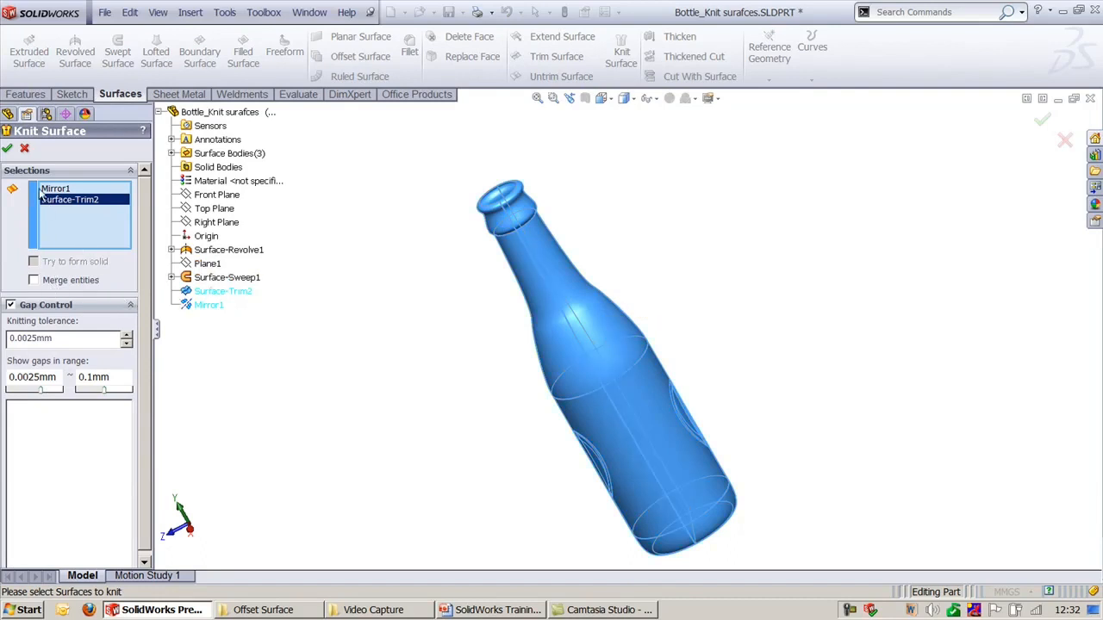
pyautogui.click(7, 149)
# Thicken the knitted bottle surface by 0.25 mm.
pyautogui.moveTo(374, 362); pyautogui.dragTo(361, 389, button='middle')
pyautogui.click(680, 38)
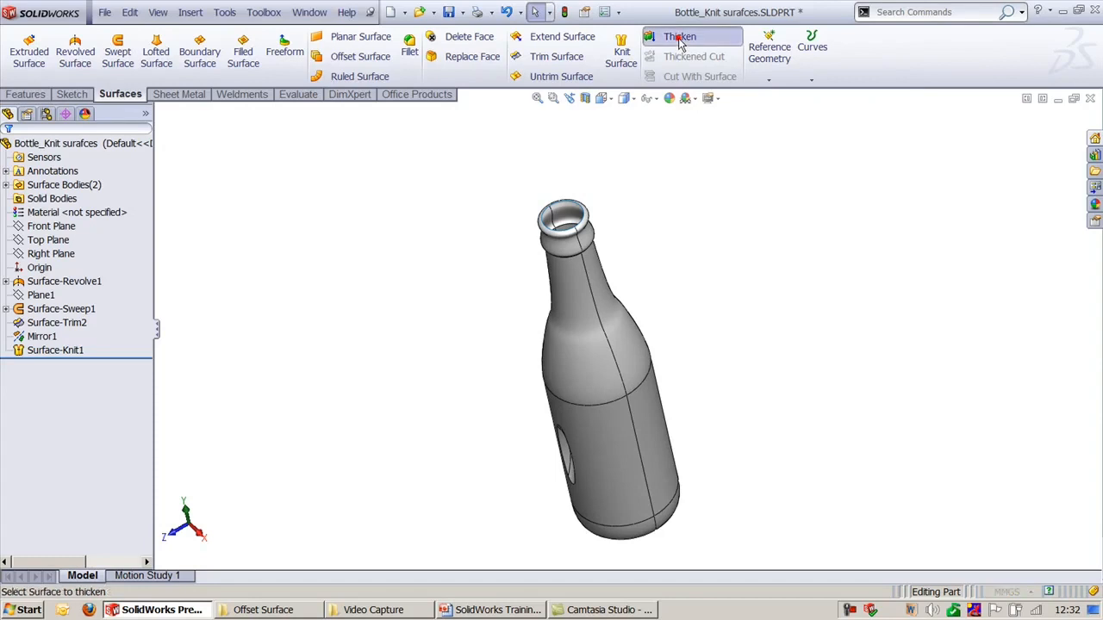
pyautogui.click(594, 312)
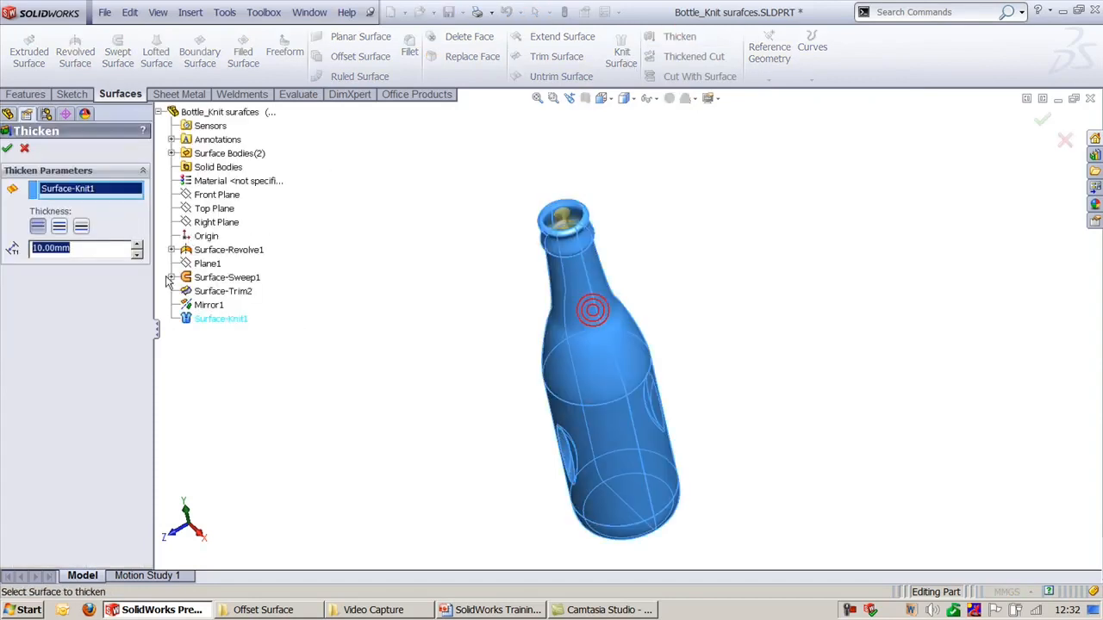
pyautogui.write('0.25')
pyautogui.press('Return')
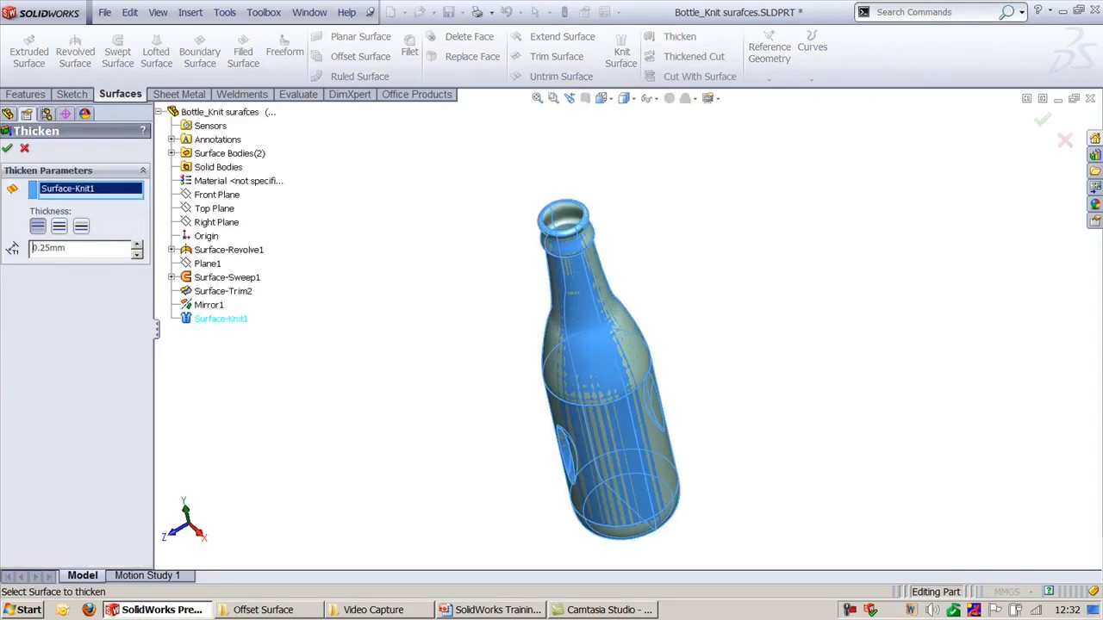
# Section the bottle at the Front Plane, examine the wall at the neck, and turn the section view off.
pyautogui.moveTo(488, 344); pyautogui.dragTo(708, 176, button='middle')
pyautogui.click(585, 97)
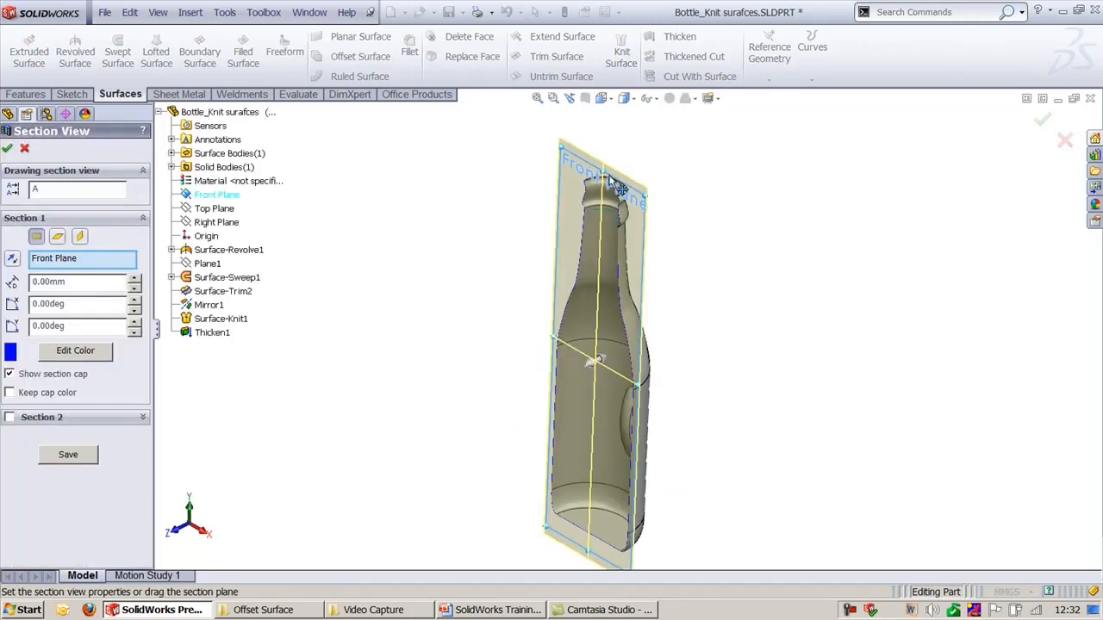
pyautogui.scroll(-5, 608, 177)
pyautogui.keyDown('ctrl'); pyautogui.moveTo(605, 174); pyautogui.dragTo(923, 209, button='middle'); pyautogui.keyUp('ctrl')
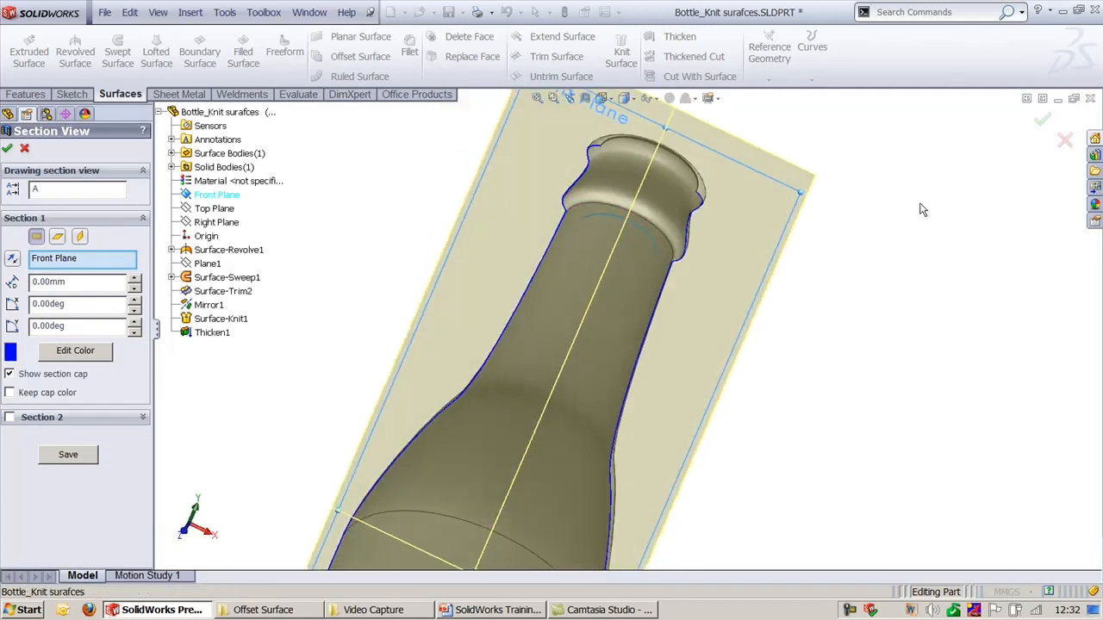
pyautogui.click(1039, 118)
pyautogui.hotkey('ctrl', '7')
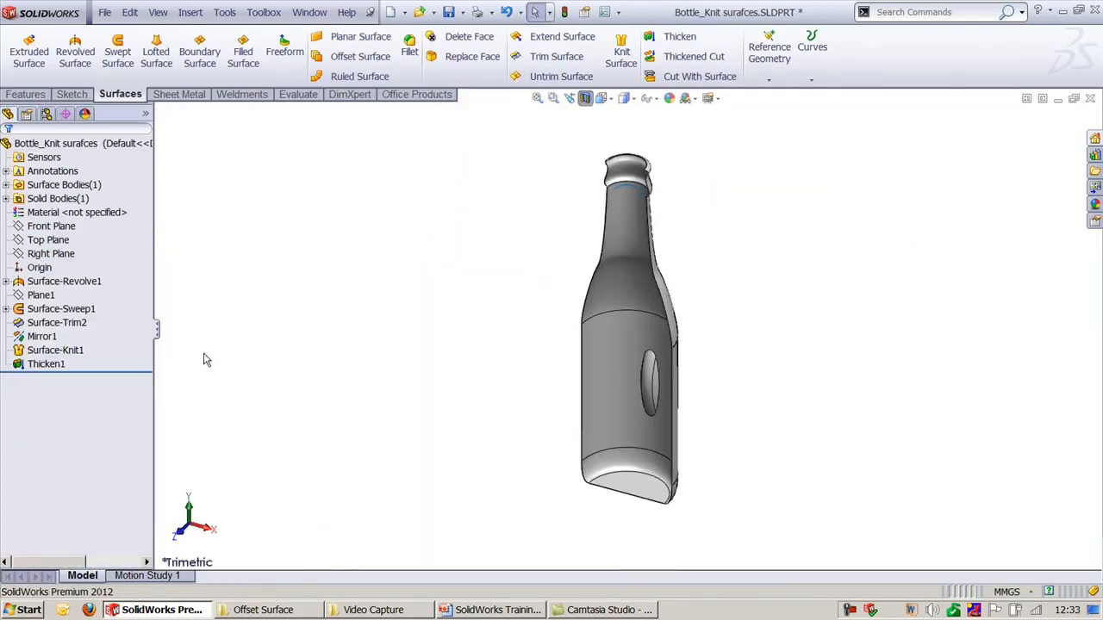
pyautogui.click(588, 98)
pyautogui.keyDown('ctrl'); pyautogui.moveTo(727, 241); pyautogui.dragTo(710, 264, button='middle'); pyautogui.keyUp('ctrl')
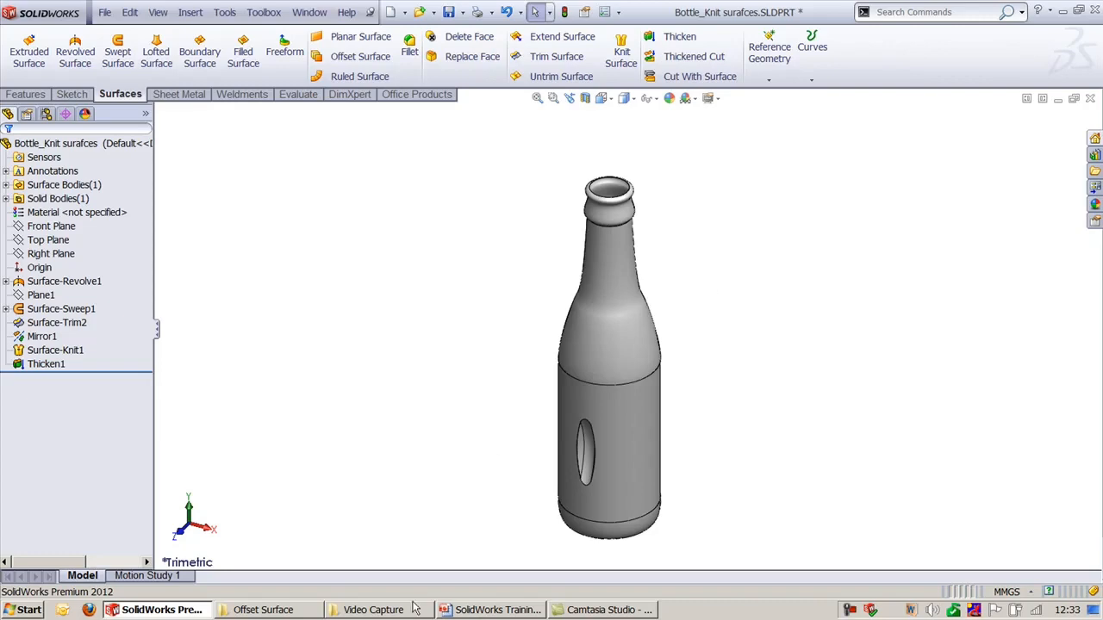
# Check the Surface Modeling 03 slide in PowerPoint, return to SolidWorks and close the bottle part without saving.
pyautogui.click(480, 611)
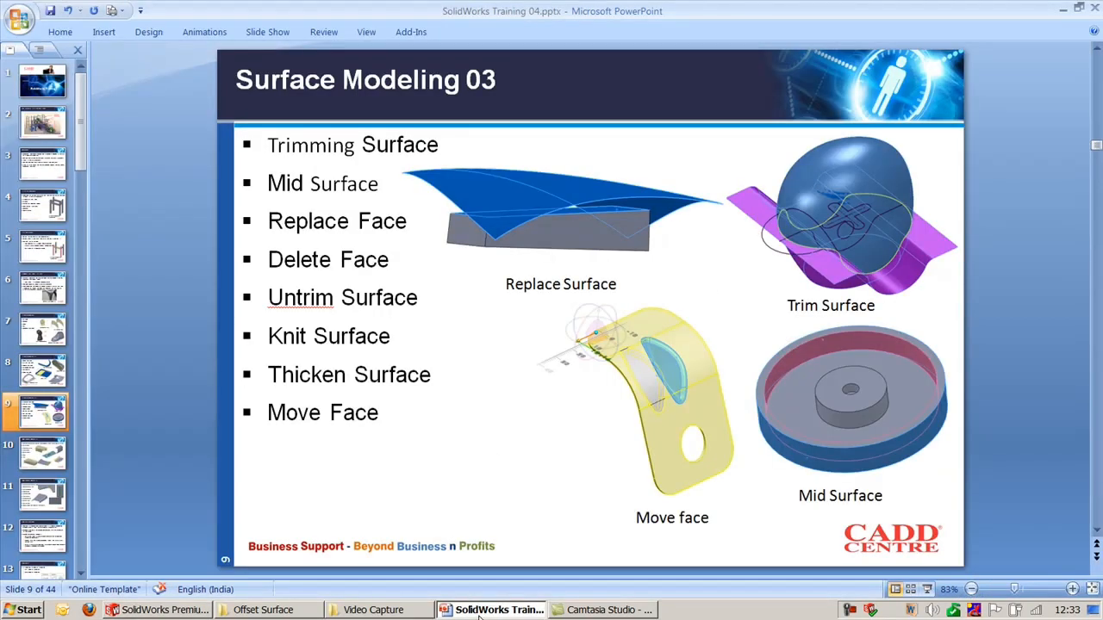
pyautogui.click(480, 611)
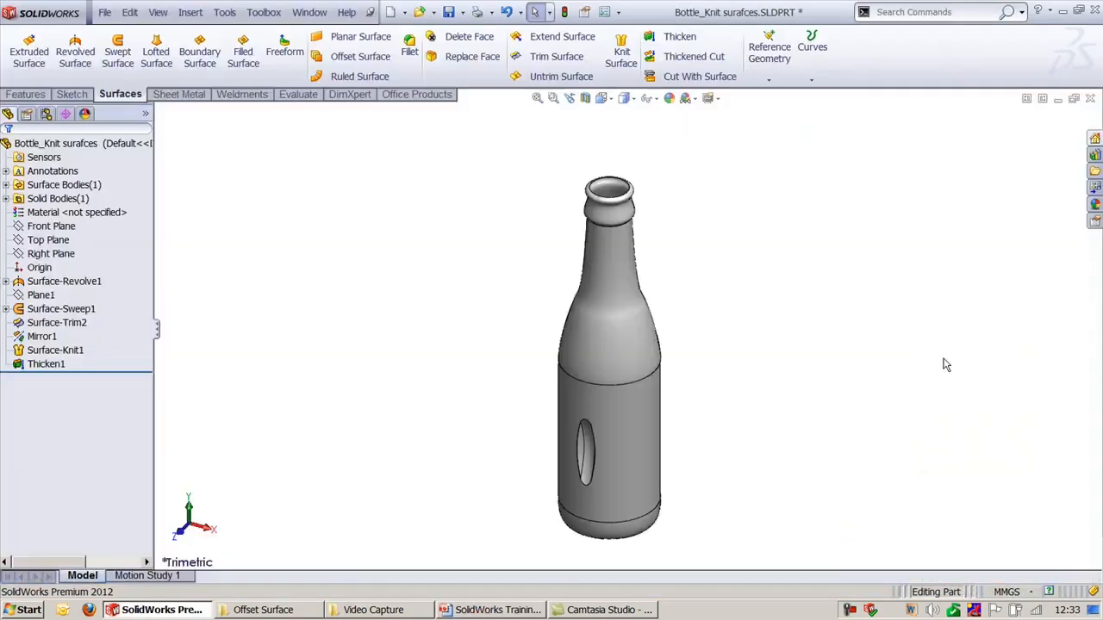
pyautogui.click(1090, 99)
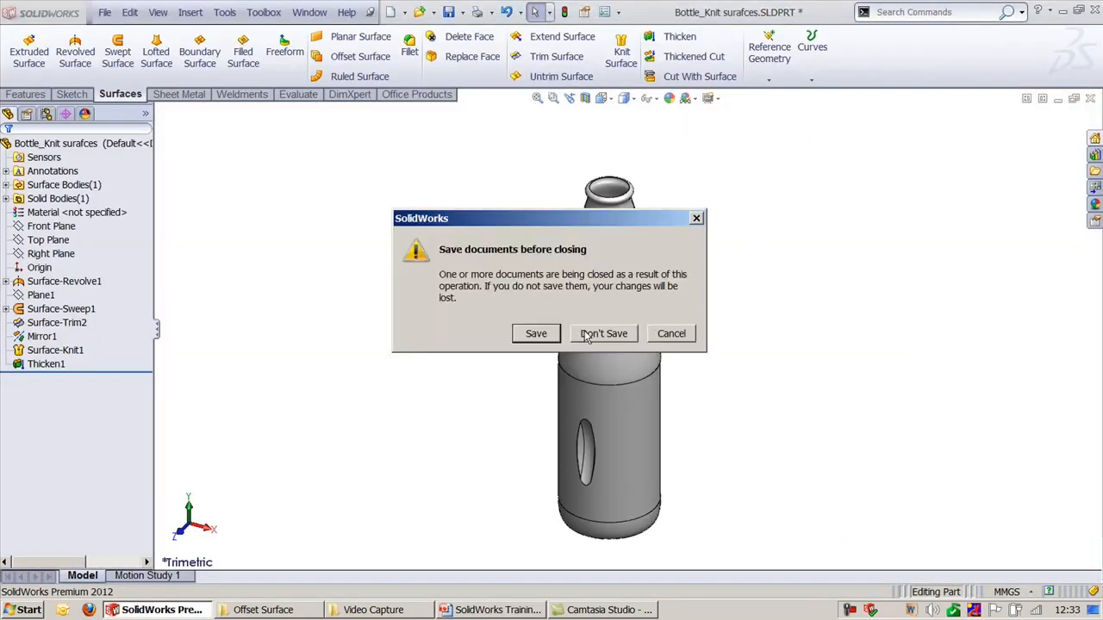
pyautogui.click(603, 334)
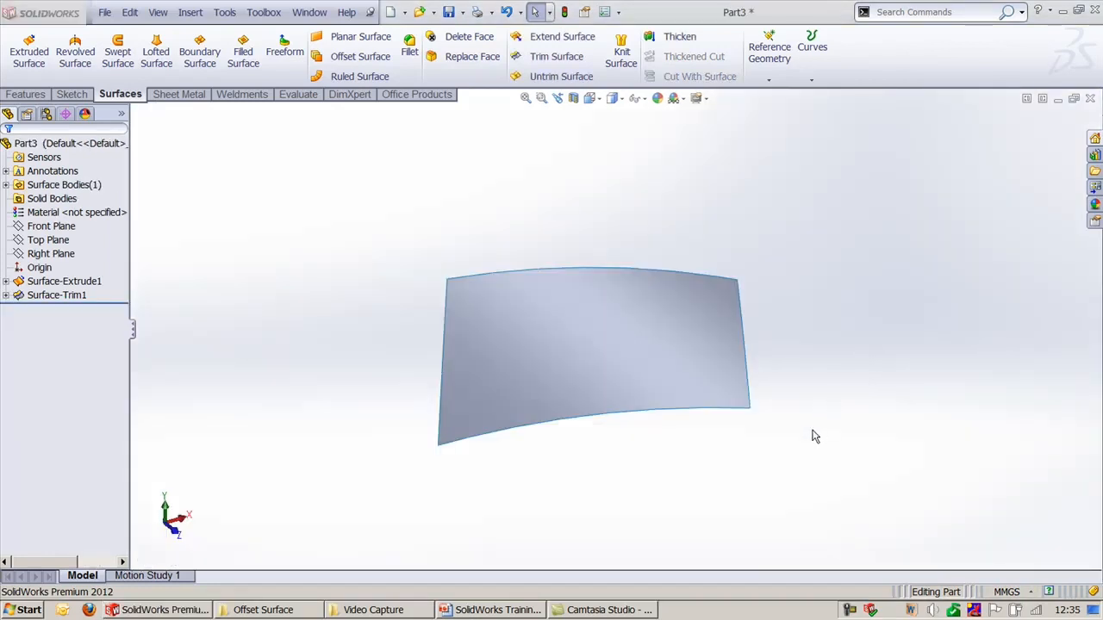
# Try untrimming all edges of Part3's curved surface with a 9% extension distance, and cancel it.
pyautogui.moveTo(819, 450); pyautogui.dragTo(698, 430, button='middle')
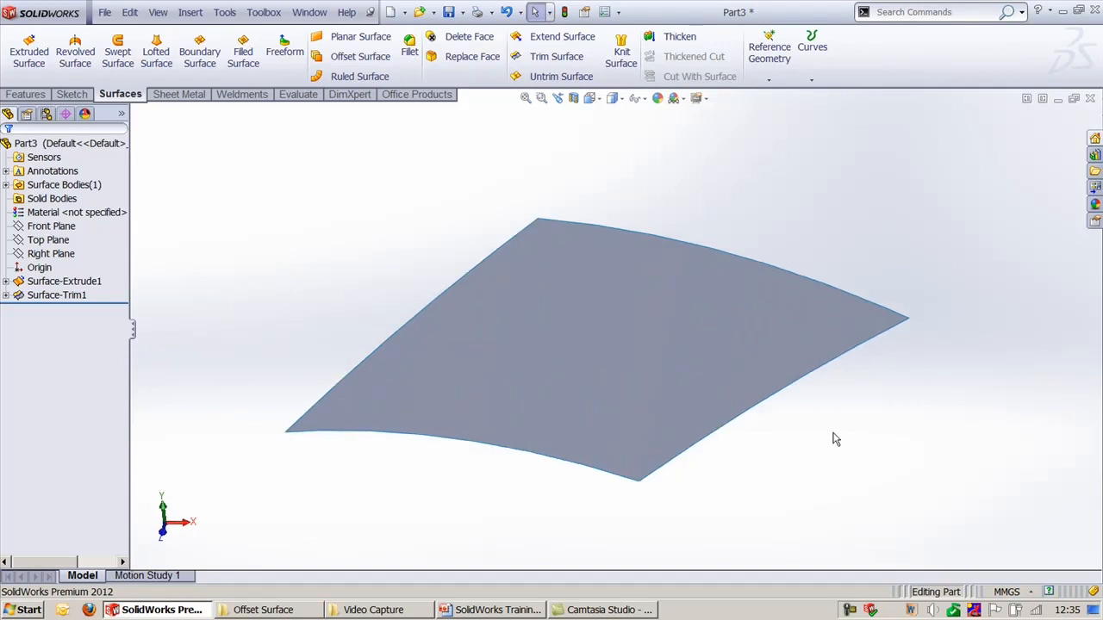
pyautogui.click(552, 77)
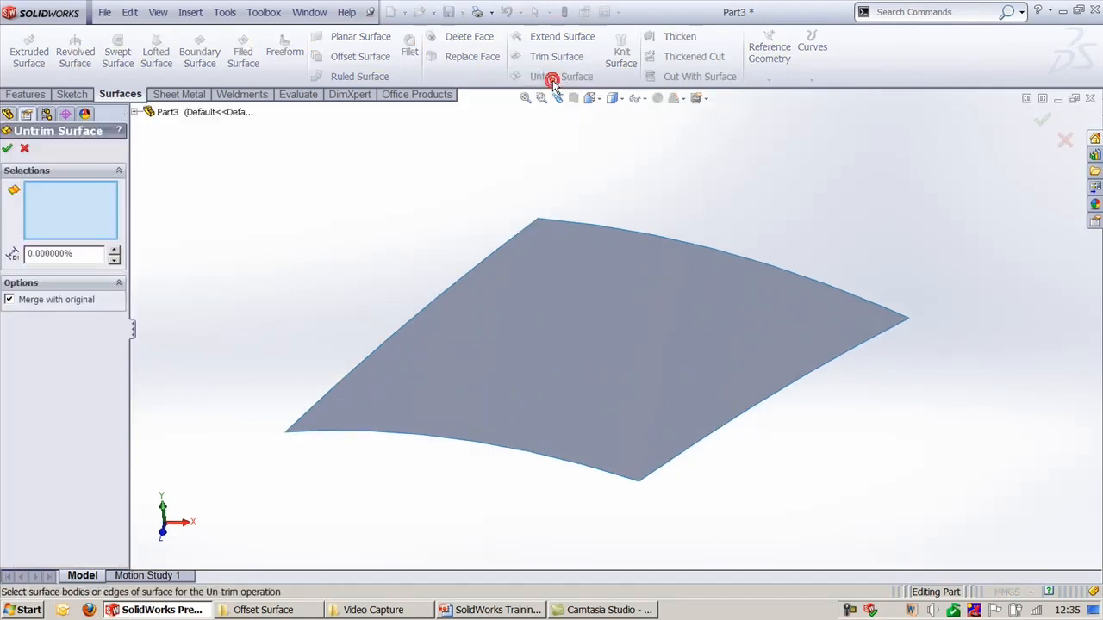
pyautogui.click(566, 295)
pyautogui.moveTo(534, 188); pyautogui.dragTo(572, 308, button='middle')
pyautogui.scroll(3, 614, 329)
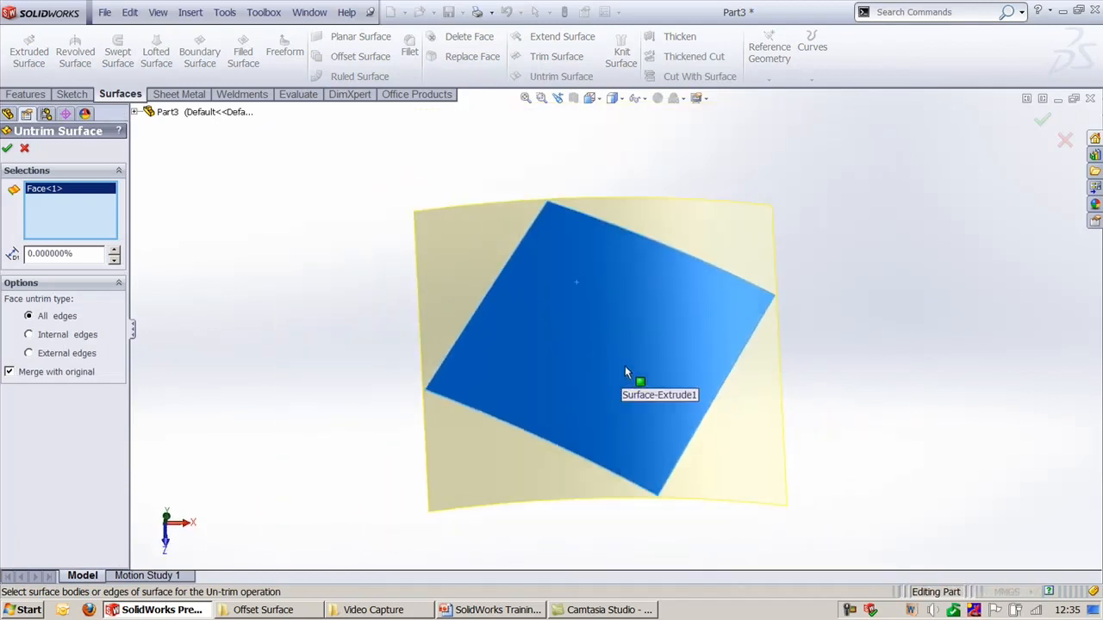
pyautogui.click(113, 251)
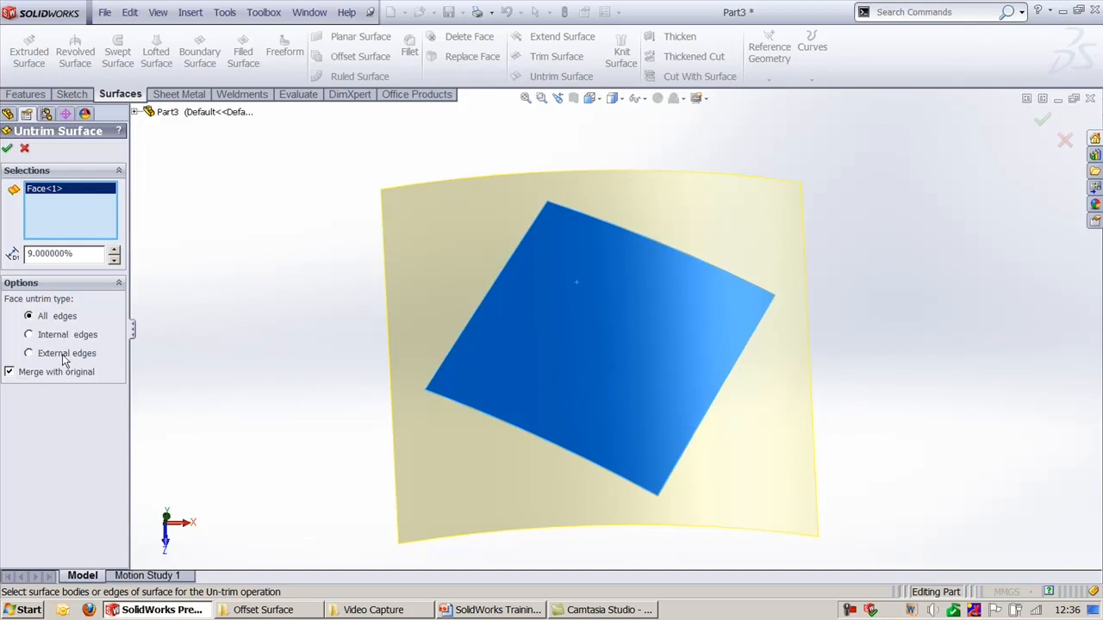
pyautogui.click(24, 148)
# Sketch a center rectangle on the Top Plane, just above the origin and within the surface outline, and exit the sketch.
pyautogui.hotkey('ctrl', 'shift', 'z')
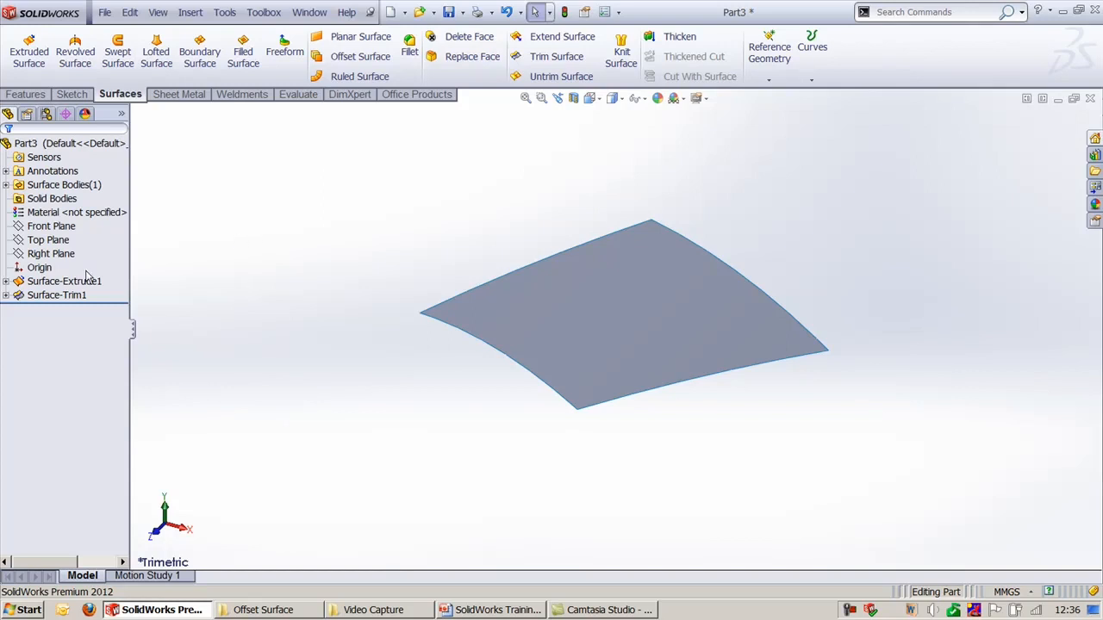
pyautogui.click(69, 243)
pyautogui.click(78, 223)
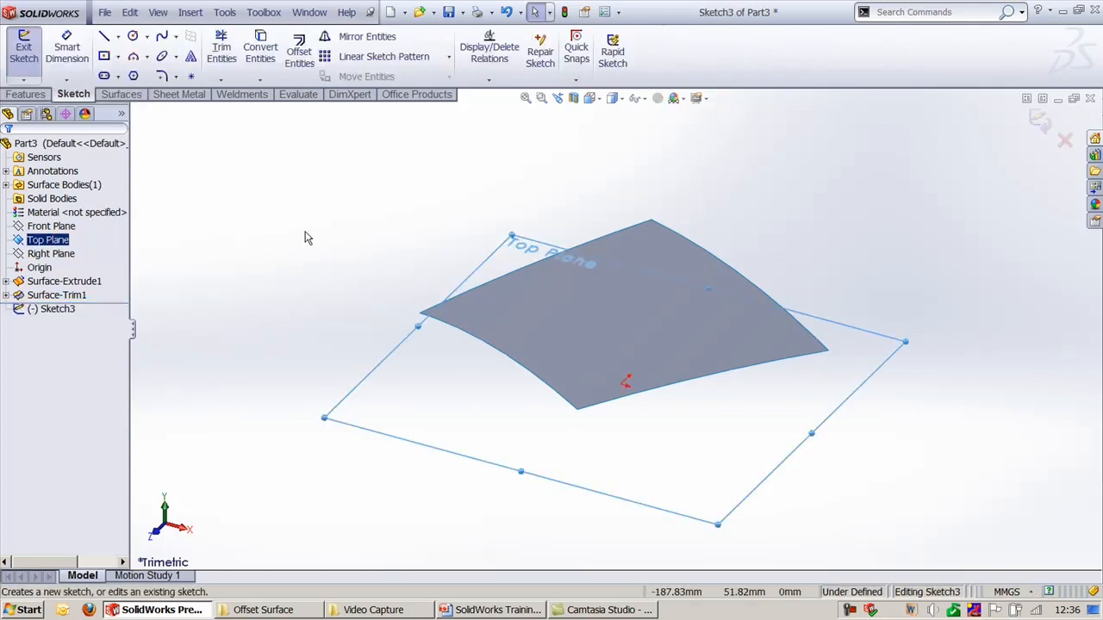
pyautogui.click(103, 78)
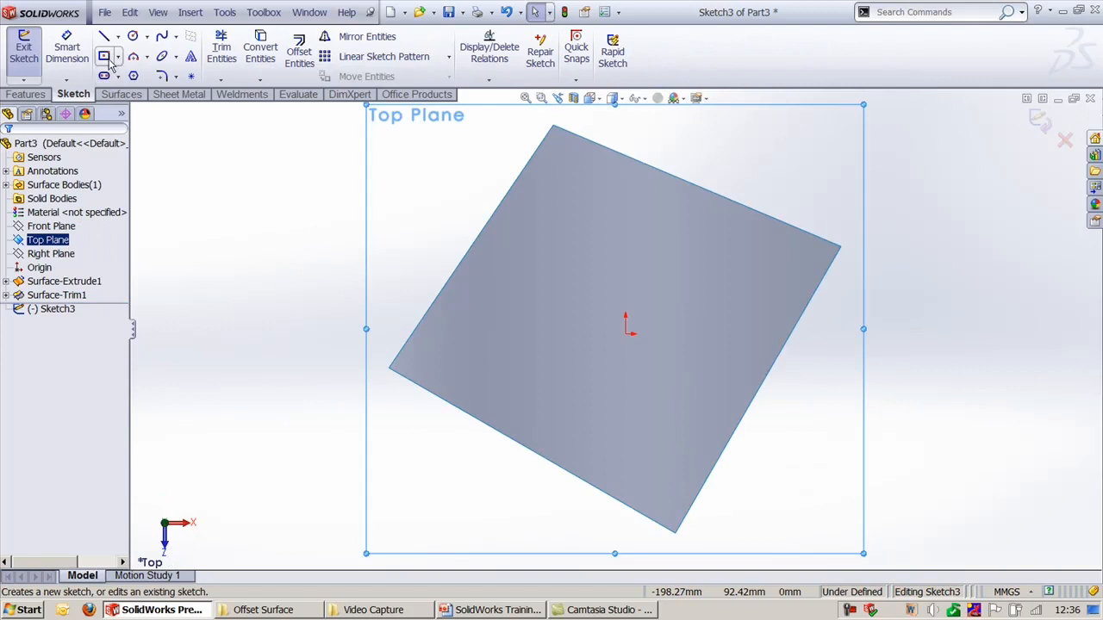
pyautogui.click(626, 294)
pyautogui.click(694, 345)
pyautogui.click(1041, 122)
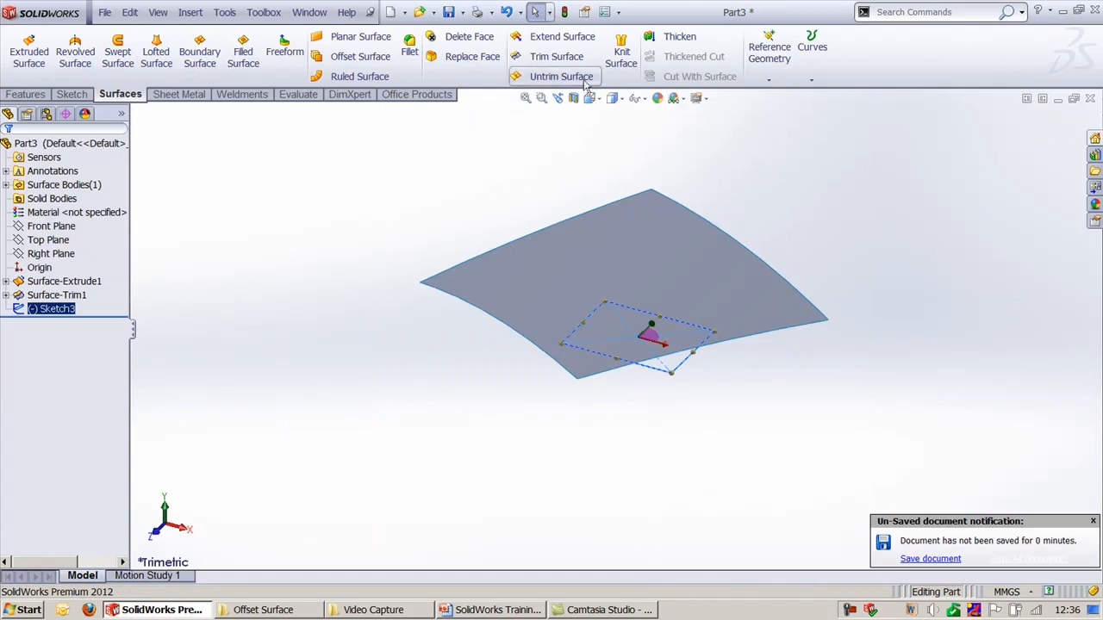
# Trim the curved surface with the rectangle sketch, removing the piece inside it.
pyautogui.click(556, 57)
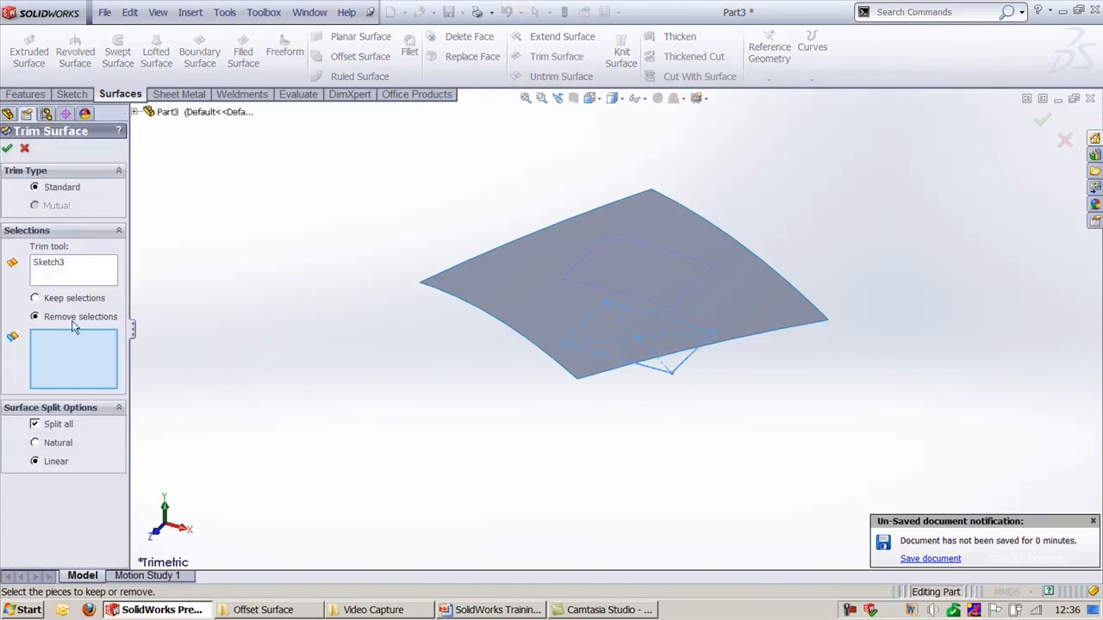
pyautogui.click(671, 288)
pyautogui.press('Return')
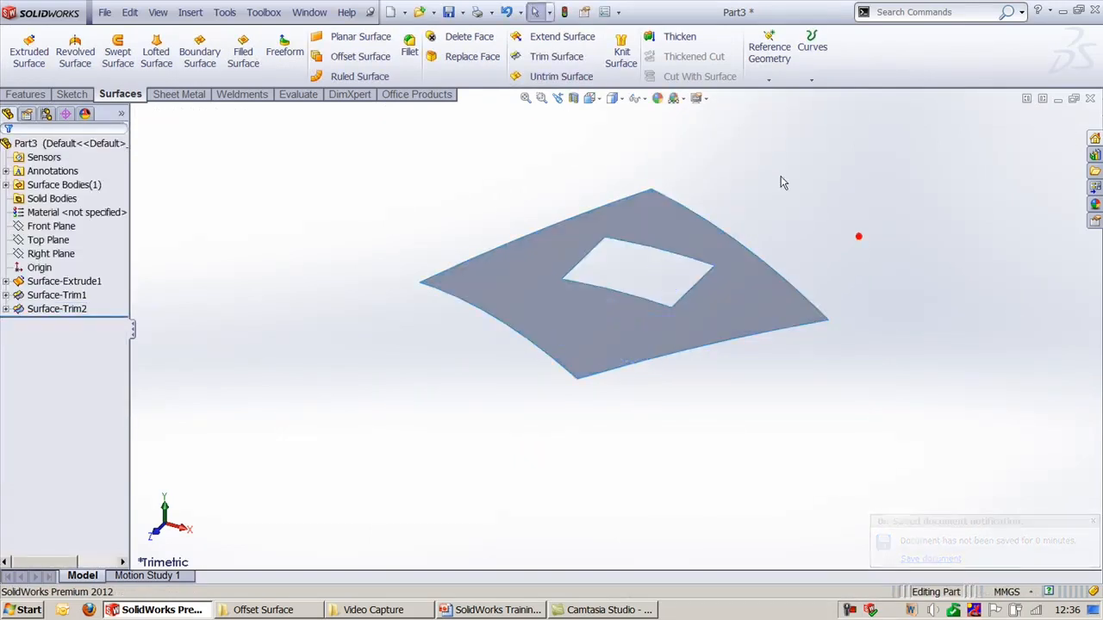
# Untrim the curved surface with all edges at 0% distance after previewing the internal-edges and external-edges options.
pyautogui.click(556, 76)
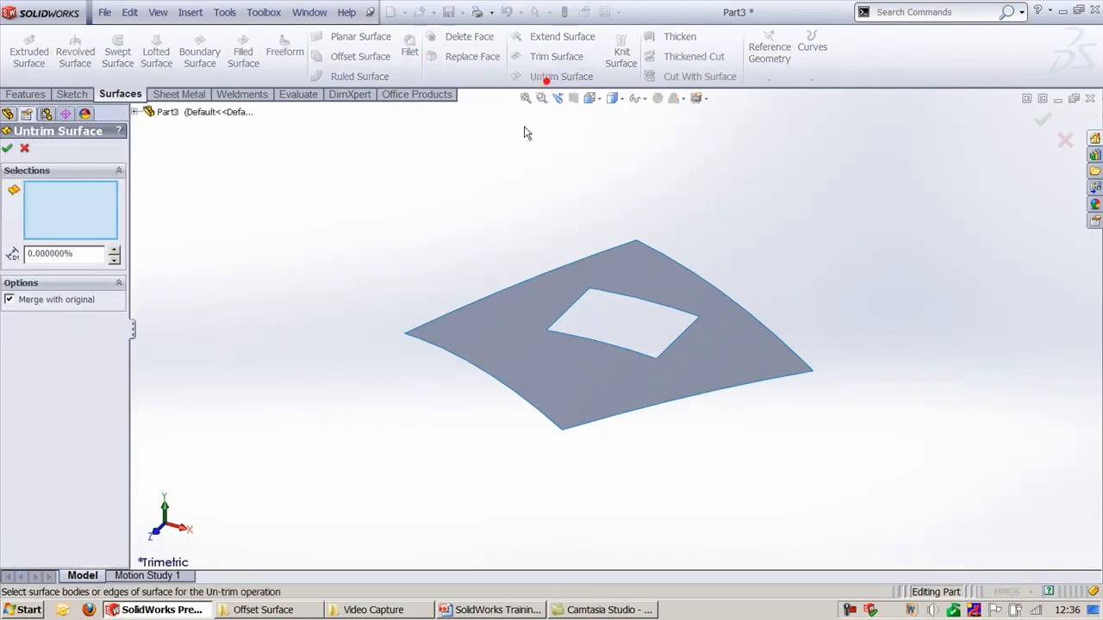
pyautogui.click(562, 282)
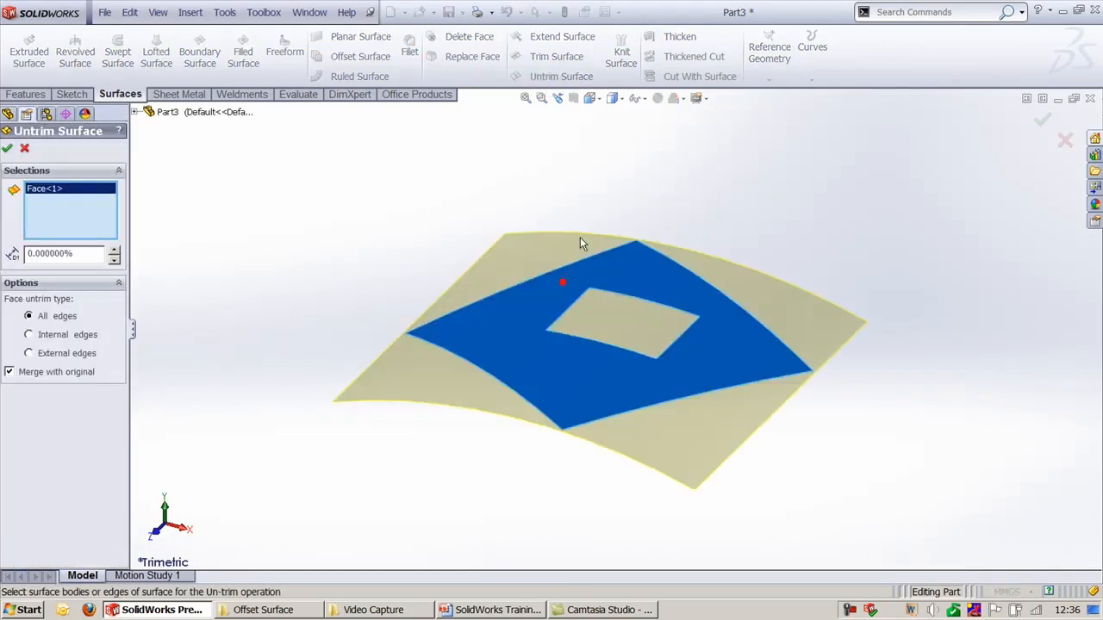
pyautogui.click(38, 336)
pyautogui.moveTo(383, 322); pyautogui.dragTo(404, 392, button='middle')
pyautogui.click(71, 360)
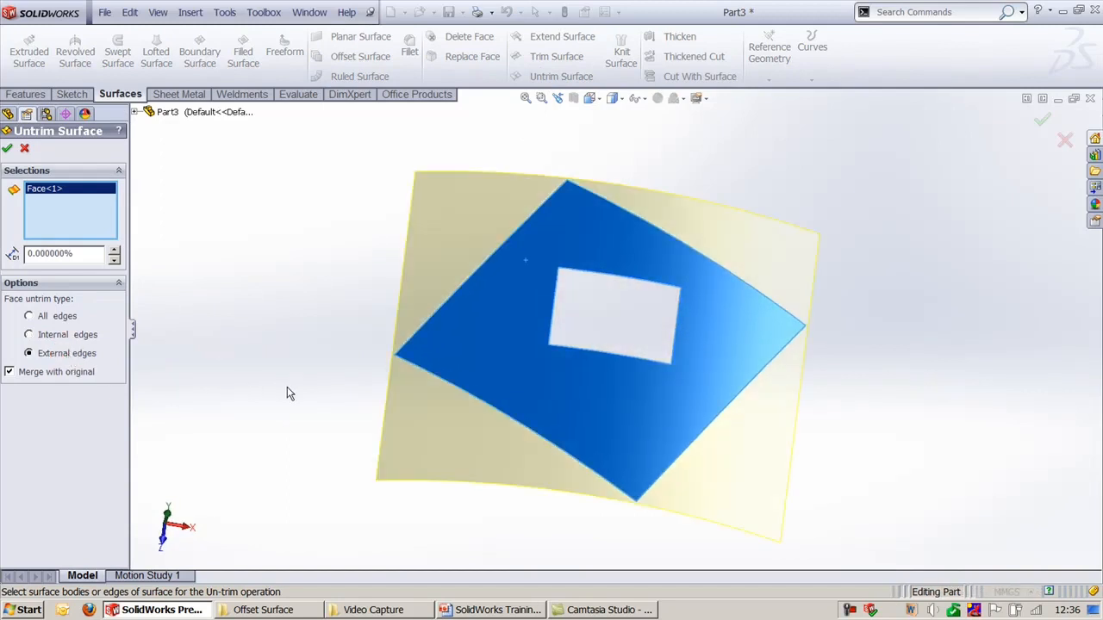
pyautogui.click(64, 318)
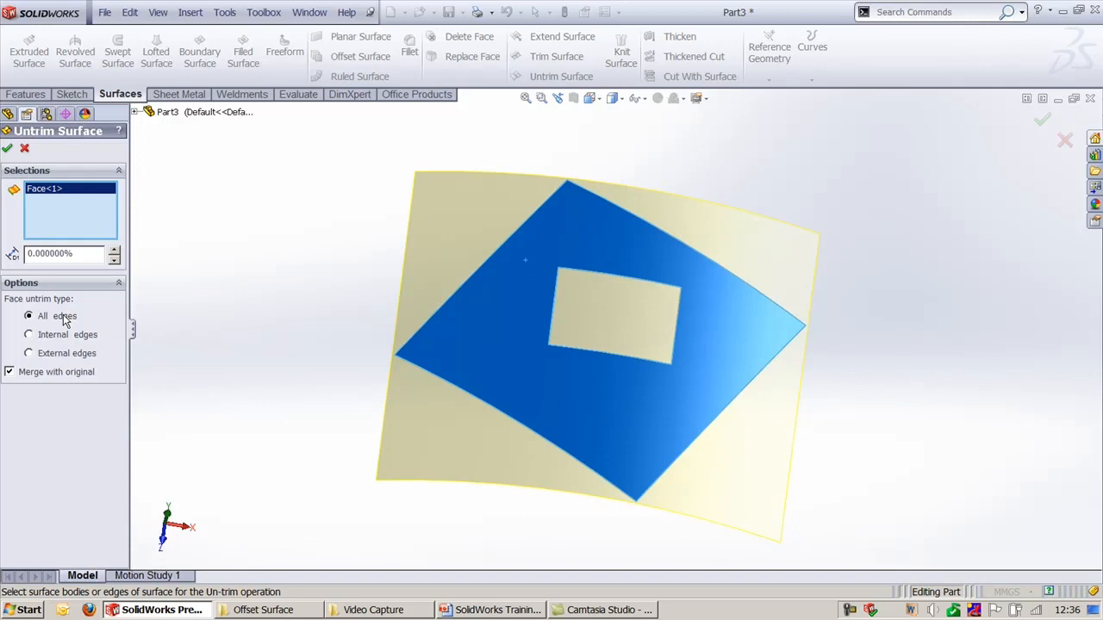
pyautogui.click(7, 147)
pyautogui.hotkey('ctrl', '7')
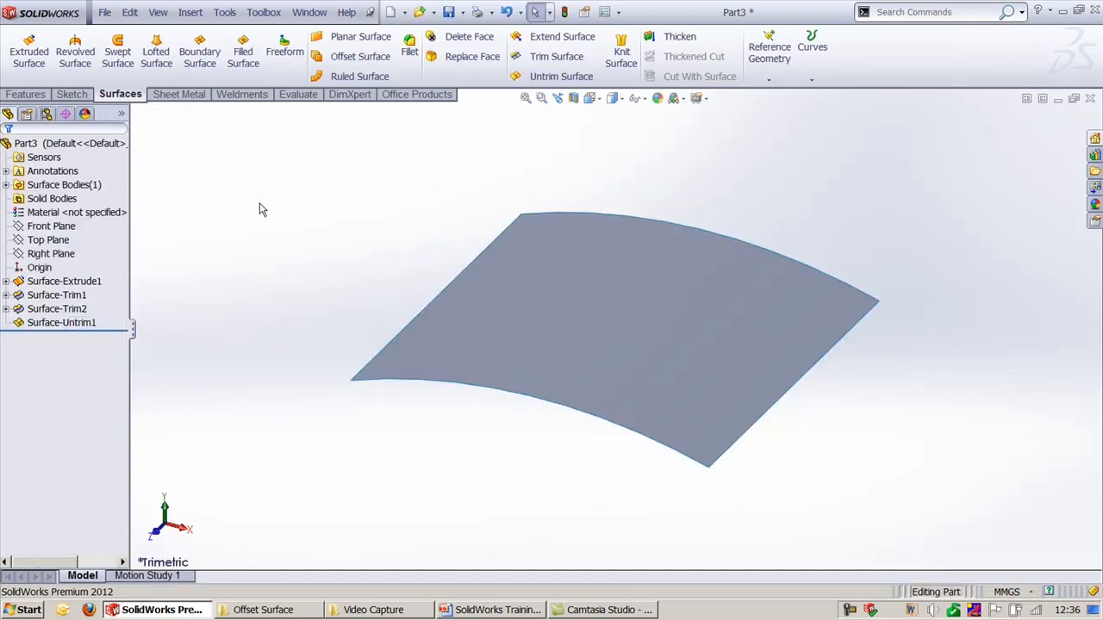
# Switch to the PowerPoint presentation to review the Surface Modeling 03 slide.
pyautogui.click(489, 609)
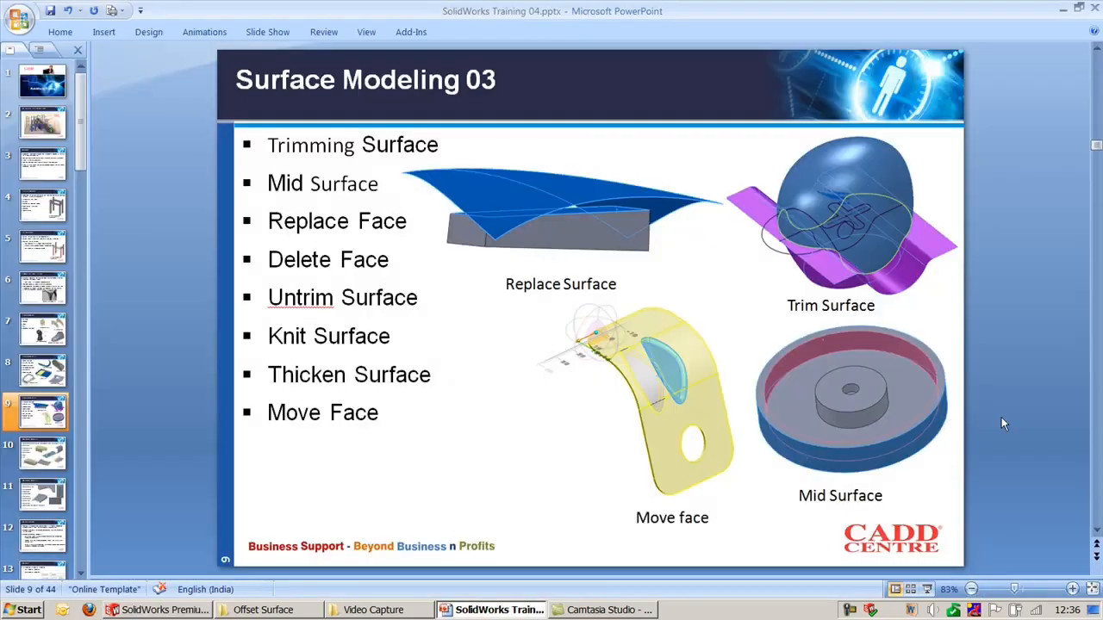